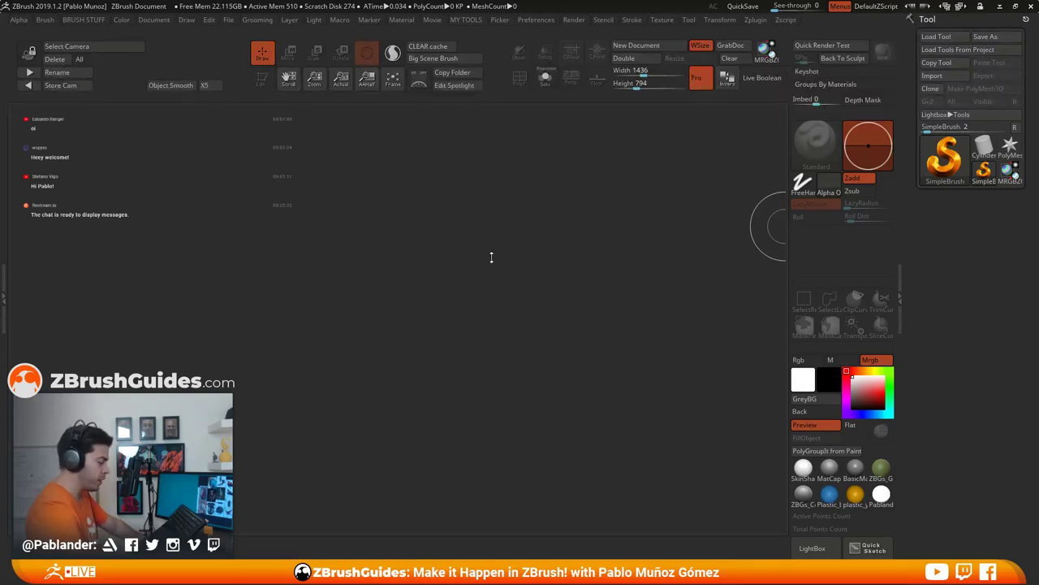
# Step: Draw a ZSphere in the middle of the empty canvas and make it editable
pyautogui.click(950, 155)
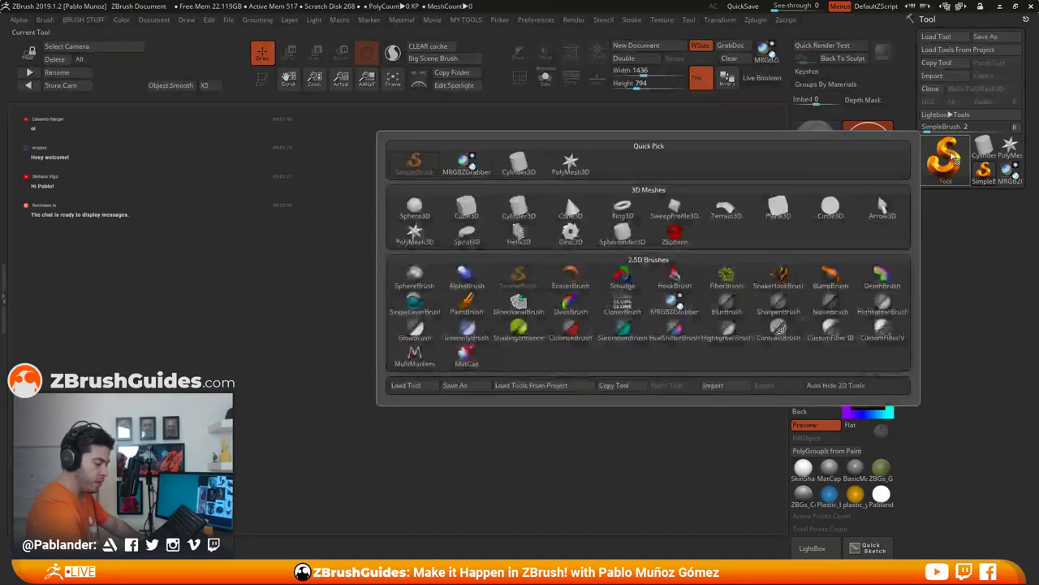
pyautogui.click(676, 235)
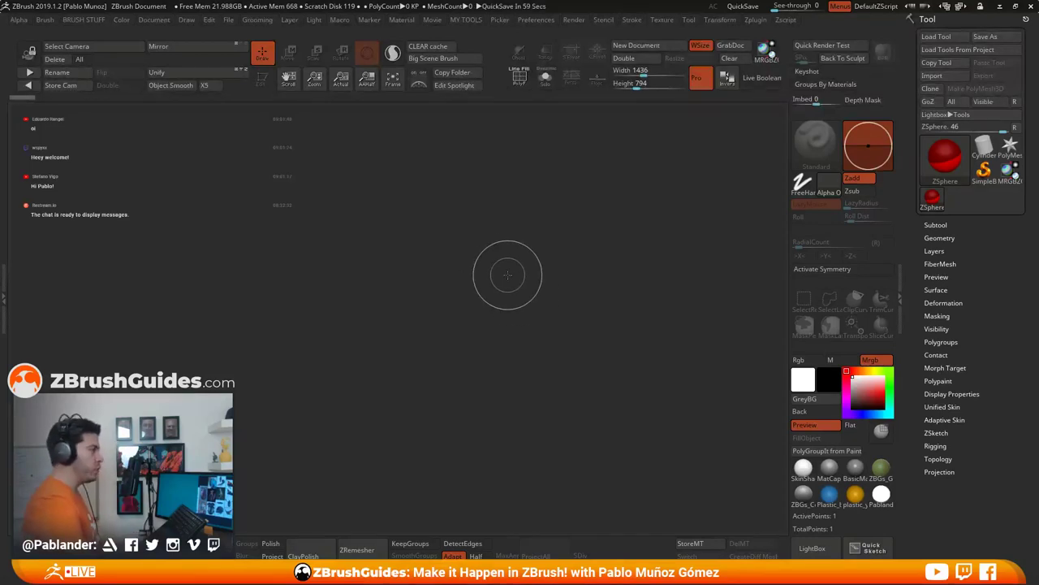
pyautogui.moveTo(477, 281); pyautogui.dragTo(476, 411)
pyautogui.press('t')
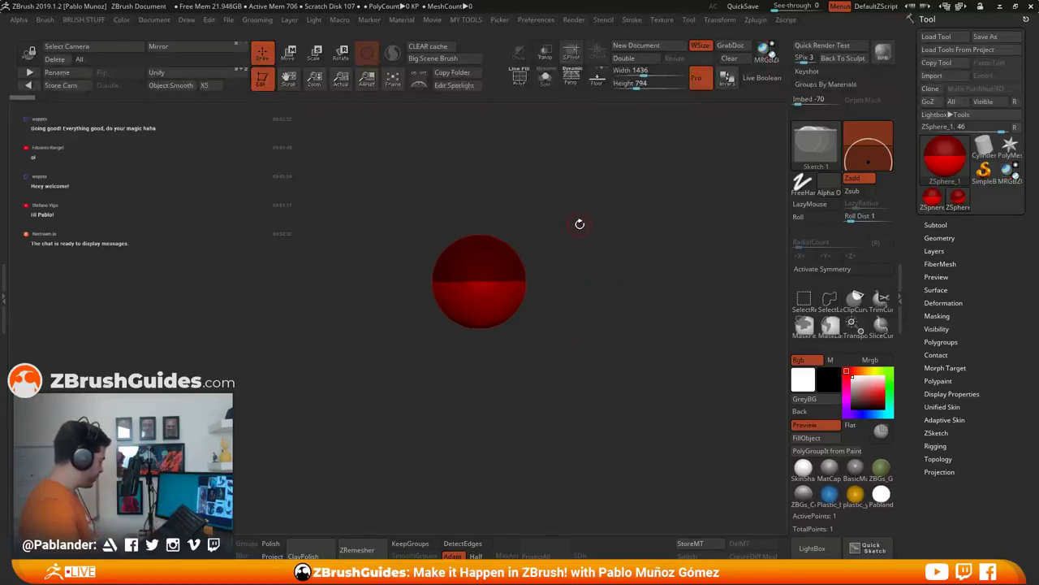
# Step: Turn on symmetry across the X axis for the ZSphere
pyautogui.keyDown('alt'); pyautogui.moveTo(609, 206); pyautogui.dragTo(625, 248); pyautogui.keyUp('alt')
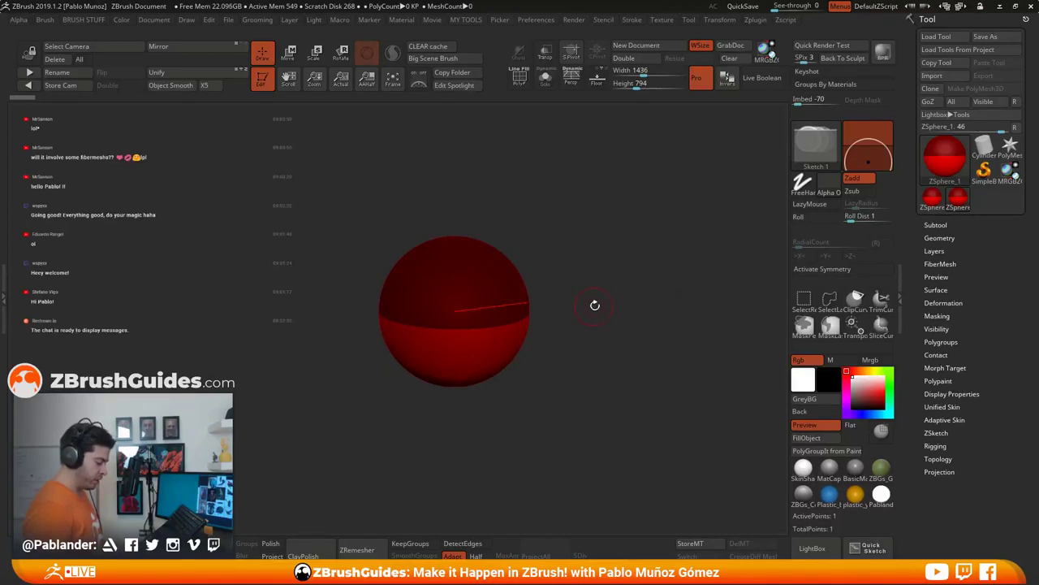
pyautogui.moveTo(620, 213); pyautogui.dragTo(682, 283)
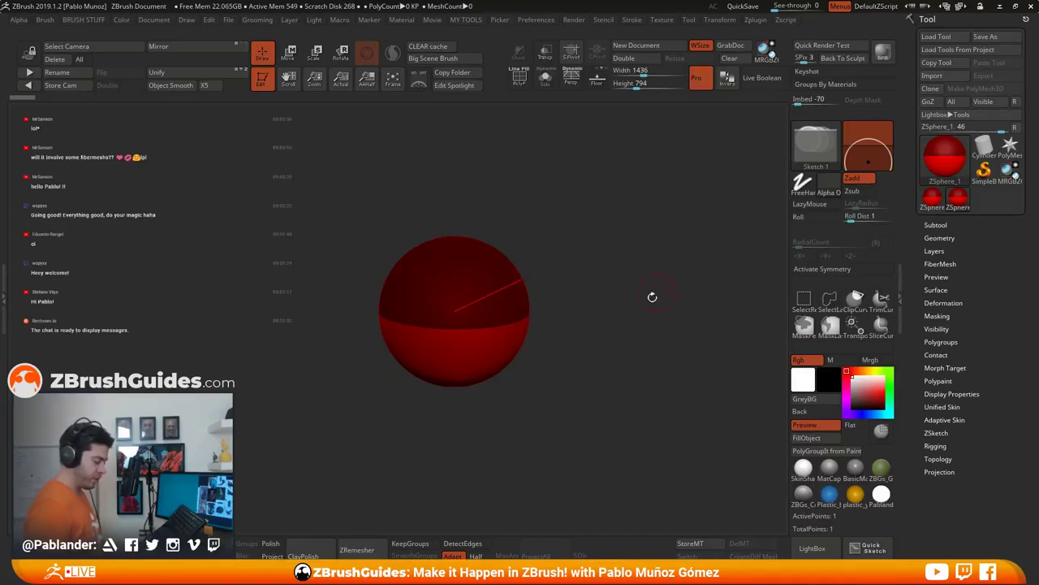
pyautogui.moveTo(408, 453); pyautogui.dragTo(577, 285)
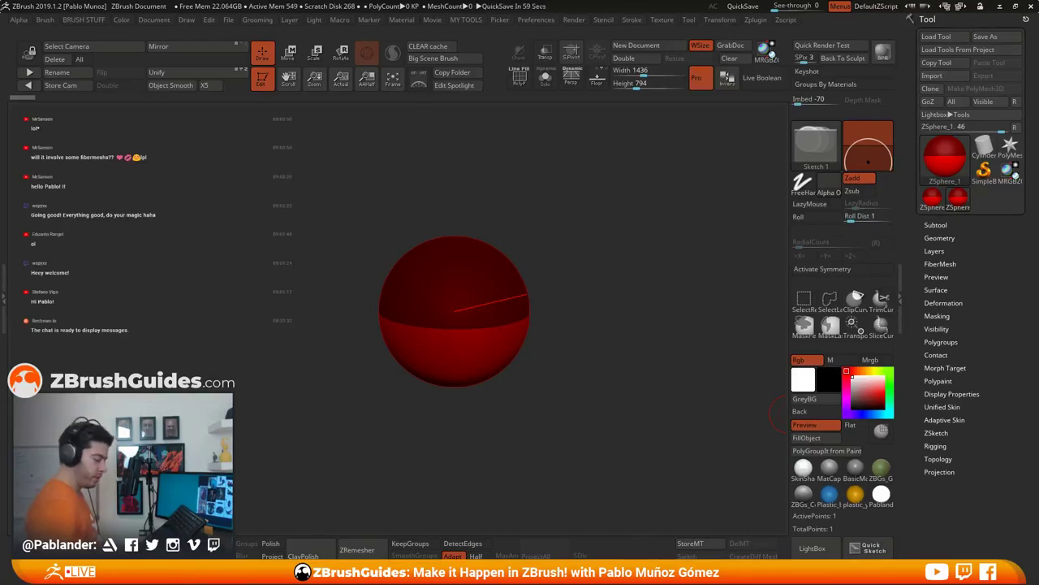
pyautogui.keyDown('alt'); pyautogui.moveTo(596, 364); pyautogui.dragTo(590, 391); pyautogui.keyUp('alt')
pyautogui.click(849, 274)
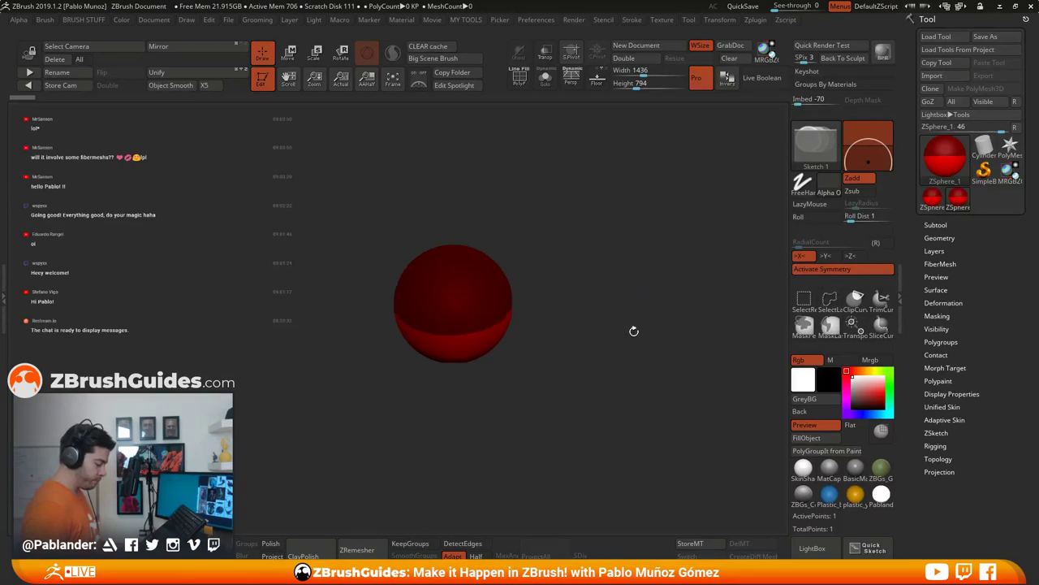
# Step: Add a second ZSphere on the centre line of the root sphere's upper half and apply the MatCap Gray material
pyautogui.moveTo(491, 270); pyautogui.dragTo(578, 276)
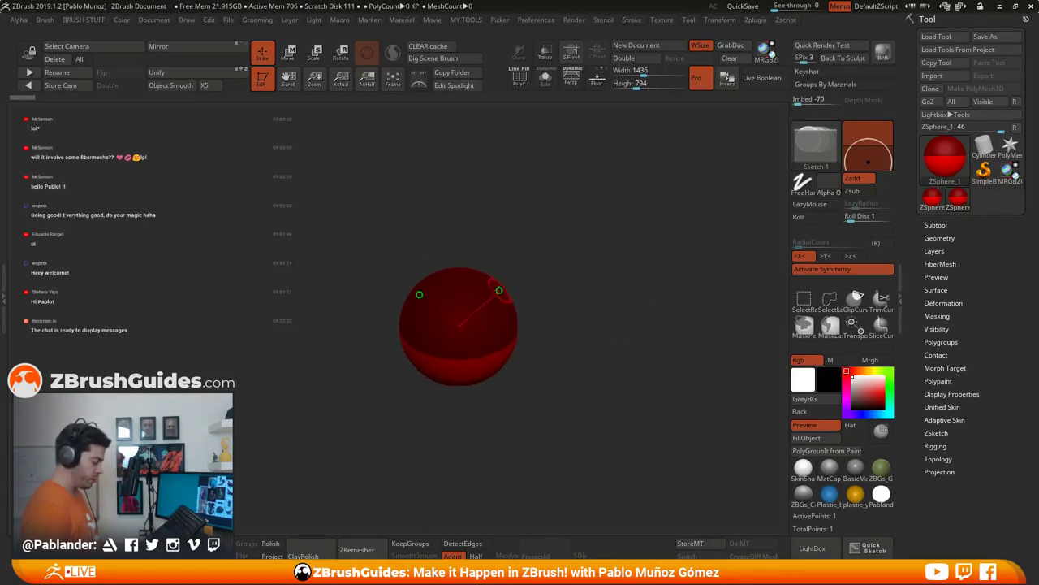
pyautogui.moveTo(461, 291); pyautogui.dragTo(492, 322)
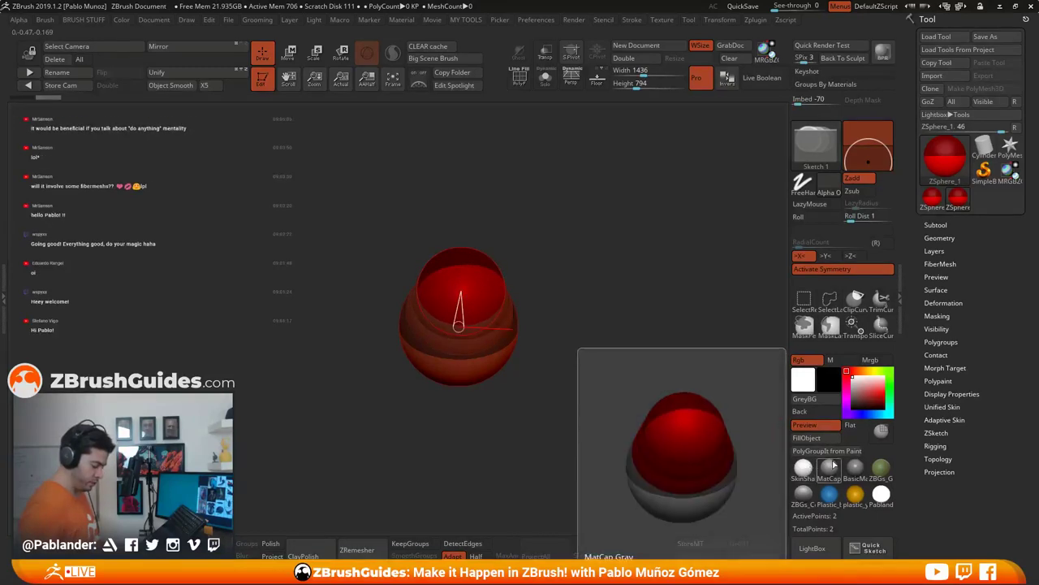
pyautogui.click(828, 468)
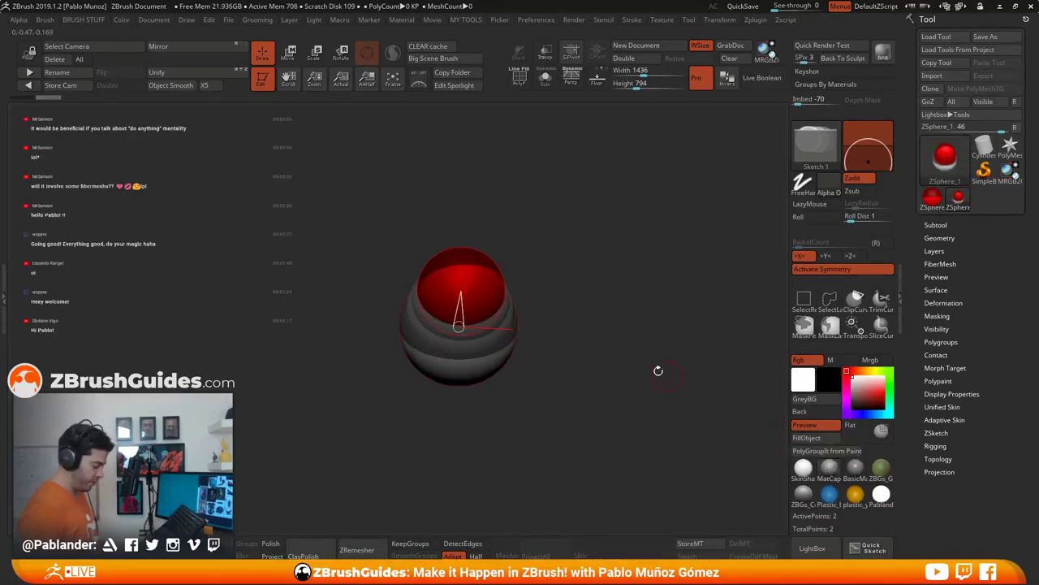
# Step: Move the second ZSphere diagonally up and away from the root in side view to stretch out the first segment
pyautogui.moveTo(602, 274); pyautogui.dragTo(587, 309)
pyautogui.moveTo(615, 223); pyautogui.dragTo(590, 295)
pyautogui.press('w')
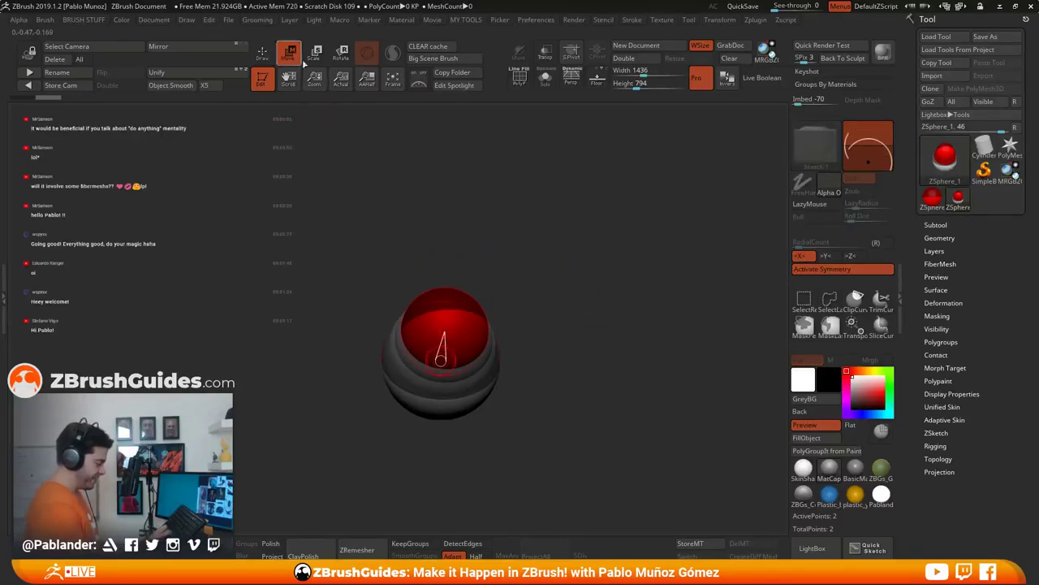
pyautogui.moveTo(558, 231); pyautogui.dragTo(590, 235)
pyautogui.moveTo(479, 280); pyautogui.dragTo(507, 264)
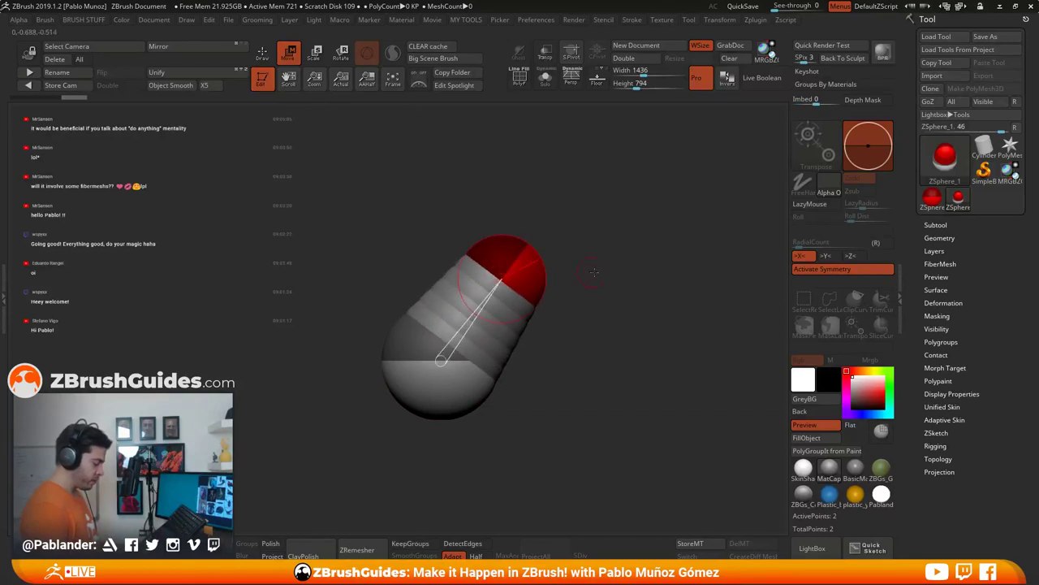
# Step: Add a third ZSphere on the centre line at the chain's free end and pull it straight up above the second sphere
pyautogui.press('q')
pyautogui.keyDown('shift'); pyautogui.moveTo(373, 161); pyautogui.dragTo(487, 325); pyautogui.keyUp('shift')
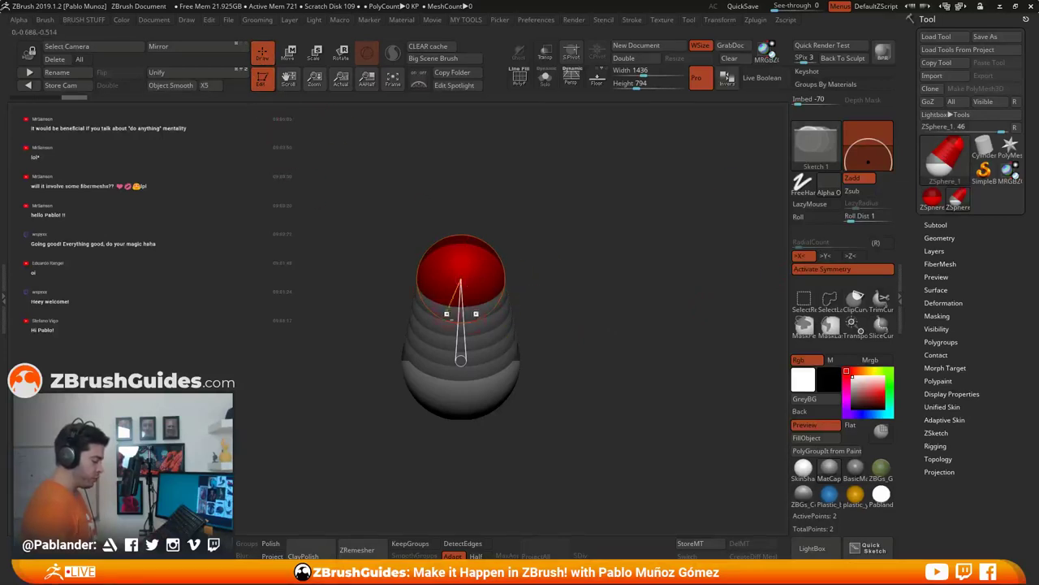
pyautogui.moveTo(460, 243)
pyautogui.mouseDown()
pyautogui.moveTo(527, 316)
pyautogui.moveTo(475, 264)
pyautogui.moveTo(482, 278)
pyautogui.mouseUp()
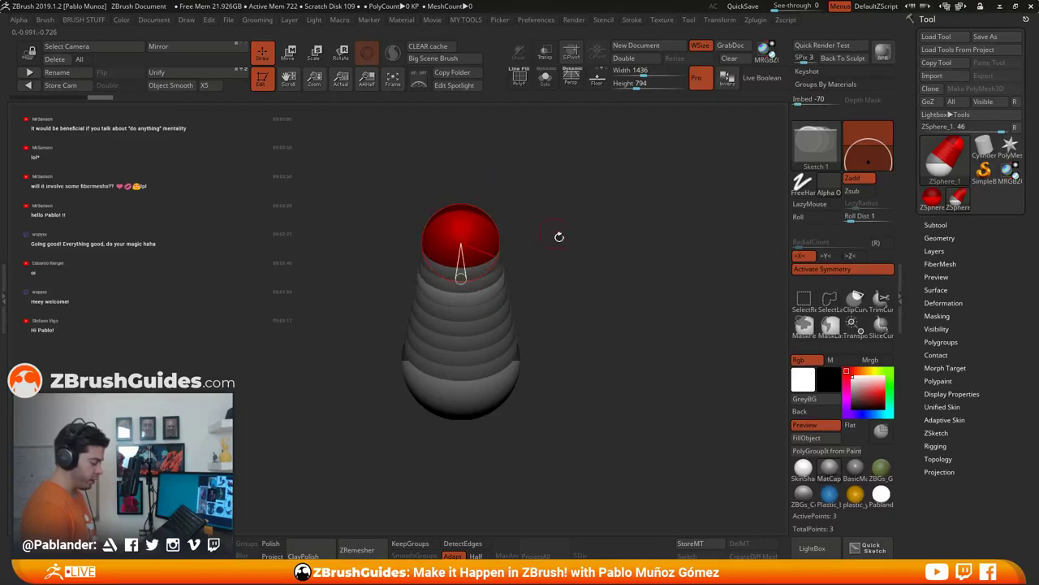
pyautogui.click(289, 52)
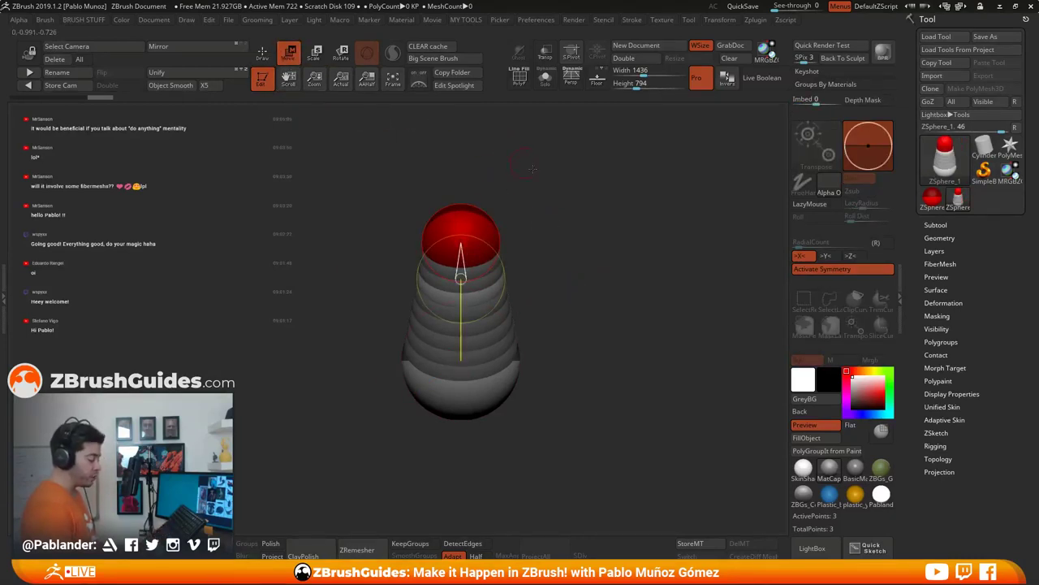
pyautogui.moveTo(457, 149); pyautogui.dragTo(611, 201)
pyautogui.moveTo(486, 185); pyautogui.dragTo(484, 189)
pyautogui.keyDown('alt'); pyautogui.moveTo(407, 152); pyautogui.dragTo(406, 181); pyautogui.keyUp('alt')
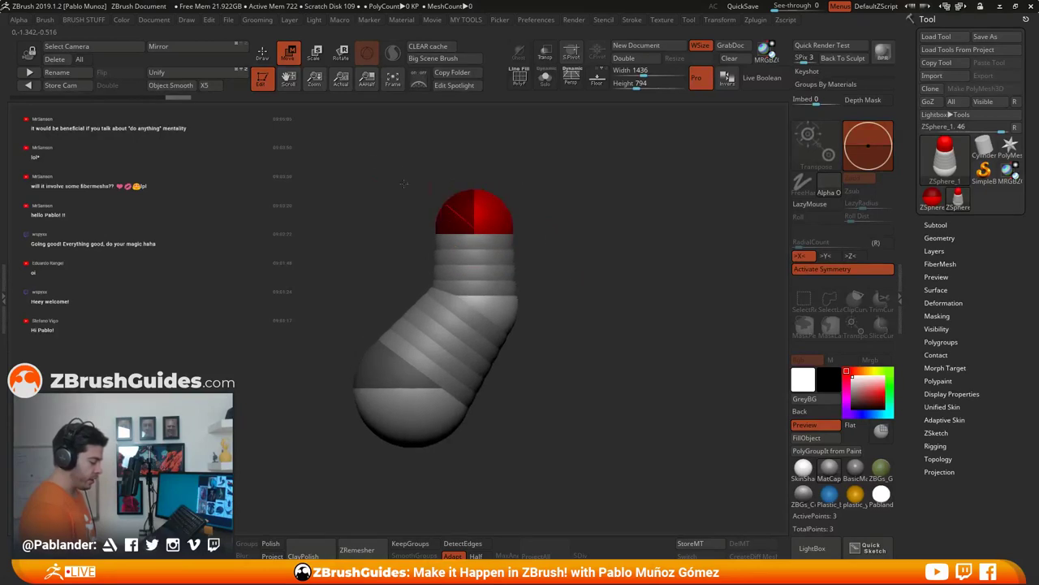
# Step: Scale up the middle and top ZSpheres slightly to thicken the upper segment
pyautogui.press('e')
pyautogui.moveTo(502, 297); pyautogui.dragTo(508, 307)
pyautogui.moveTo(484, 207); pyautogui.dragTo(489, 216)
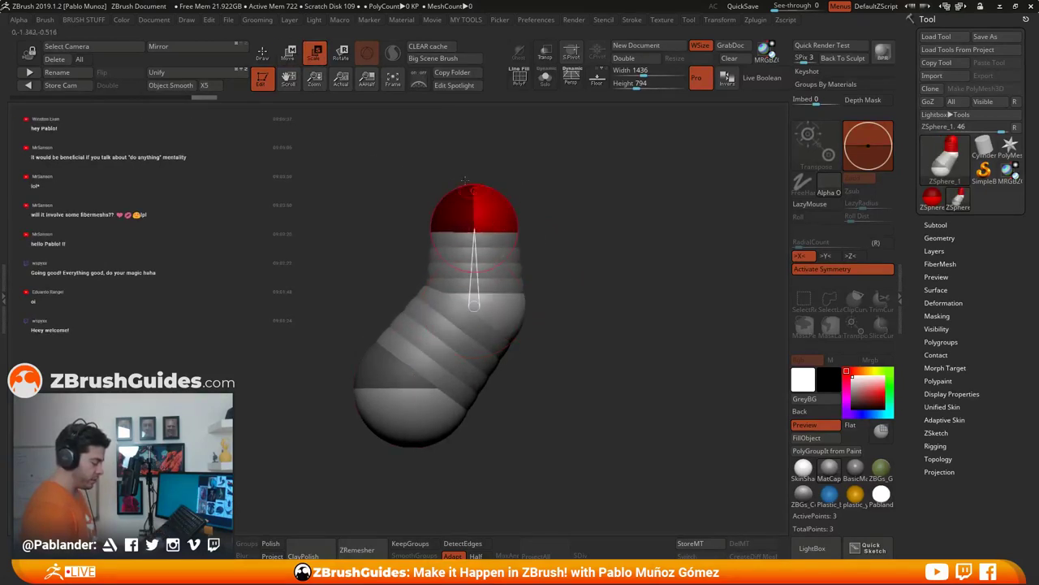
# Step: Rotate the top ZSphere of the chain slightly about its own centre
pyautogui.press('r')
pyautogui.moveTo(619, 254); pyautogui.dragTo(597, 260)
pyautogui.moveTo(479, 220); pyautogui.dragTo(499, 226)
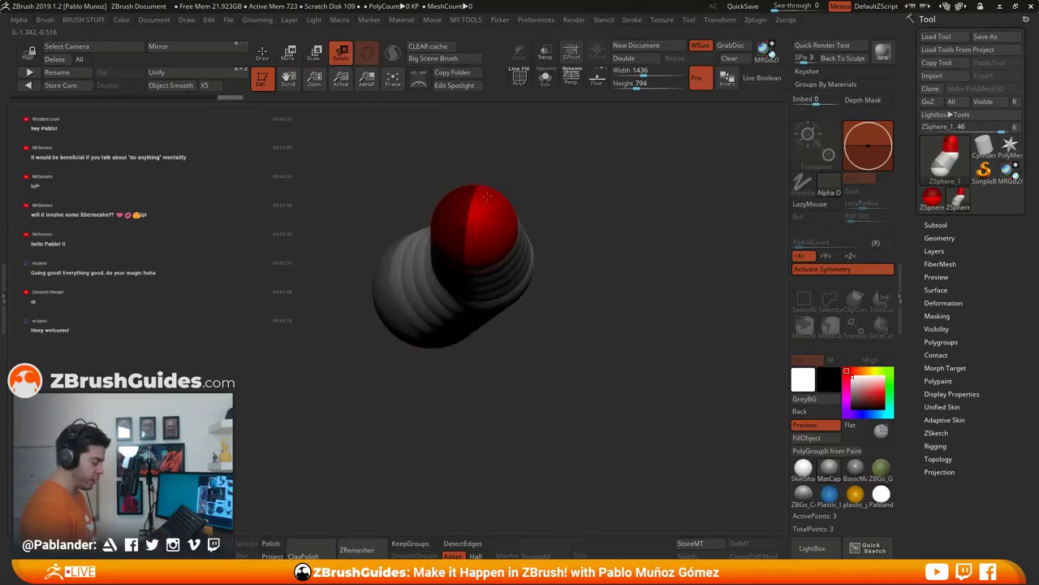
pyautogui.hotkey('shift', 'a')
pyautogui.keyDown('alt'); pyautogui.moveTo(654, 162); pyautogui.dragTo(678, 276); pyautogui.keyUp('alt')
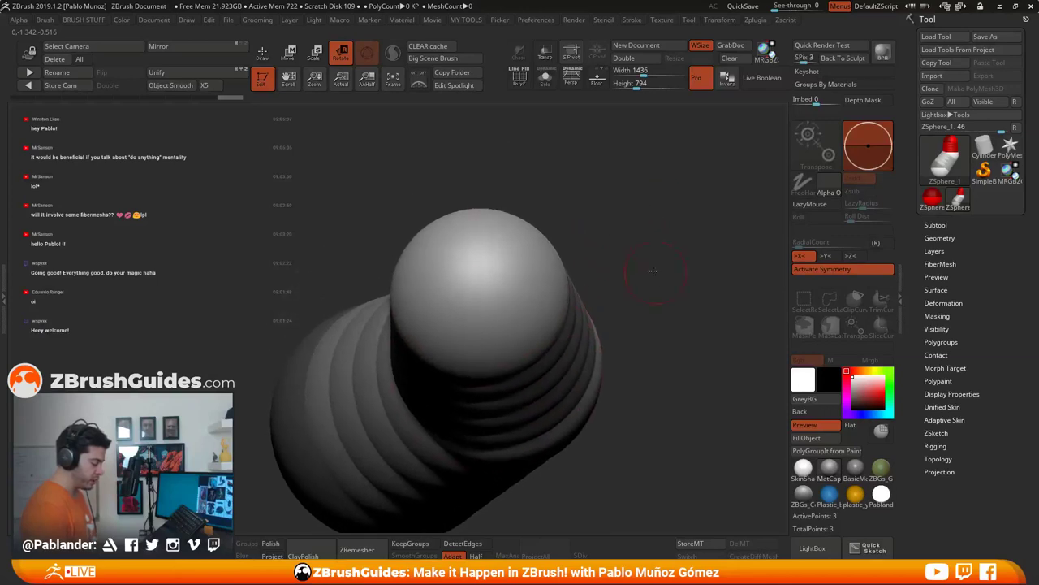
pyautogui.click(504, 267)
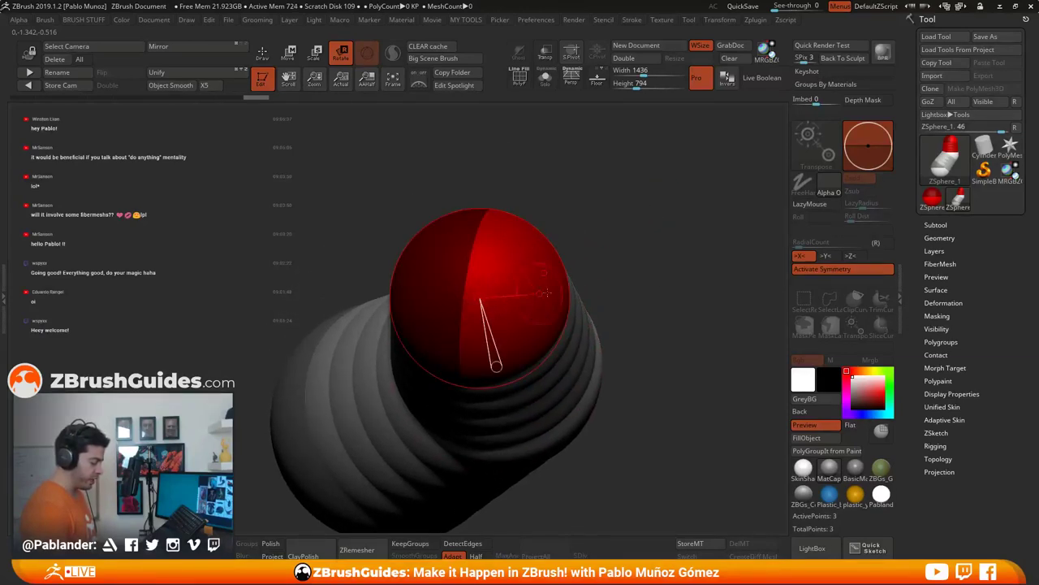
pyautogui.keyDown('alt'); pyautogui.moveTo(656, 341); pyautogui.dragTo(655, 302); pyautogui.keyUp('alt')
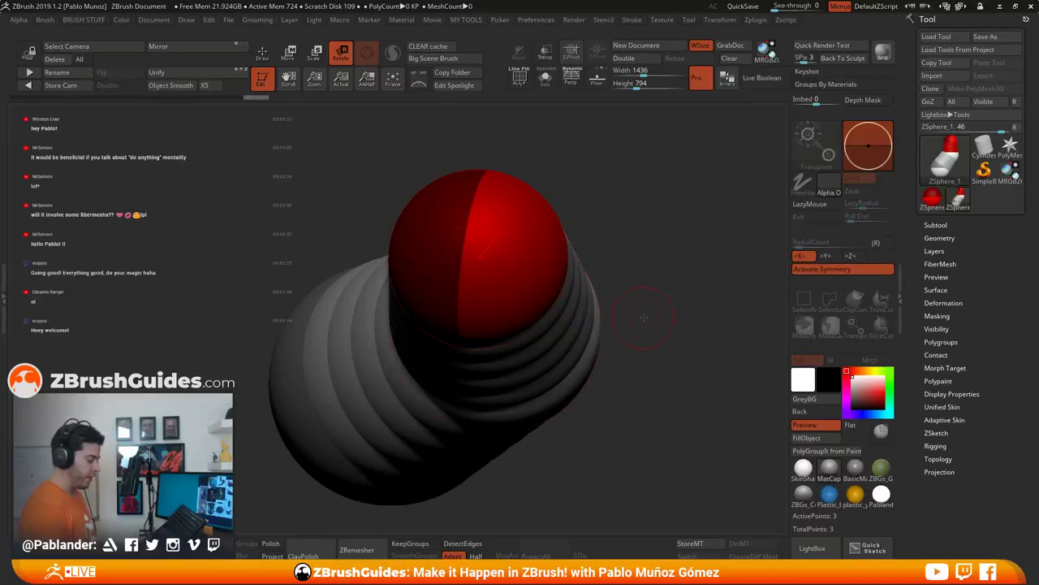
pyautogui.press('a')
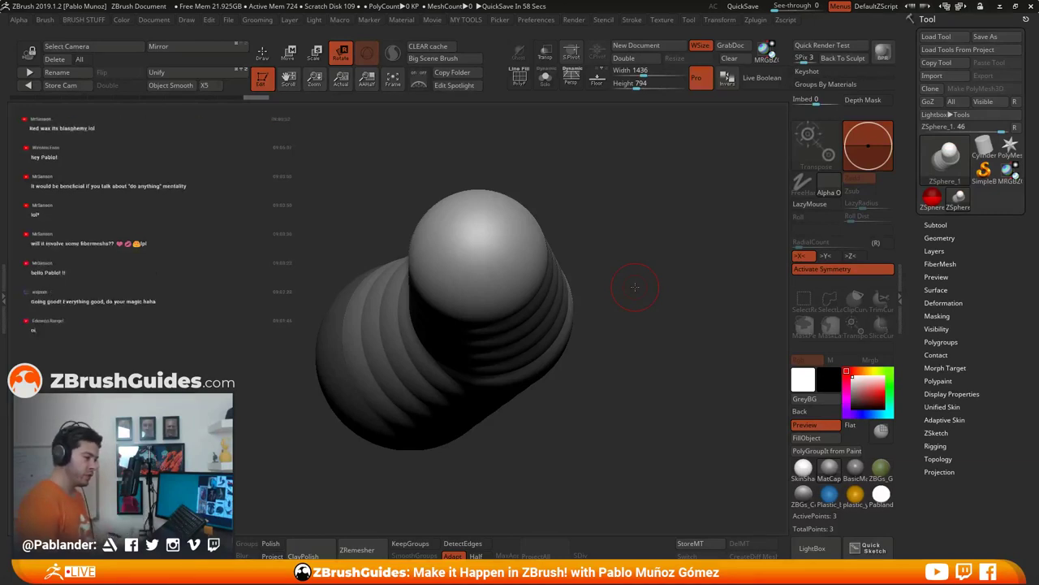
pyautogui.moveTo(641, 322); pyautogui.dragTo(524, 280)
# Step: Scale up the middle ZSphere at the bend of the chain slightly
pyautogui.click(262, 54)
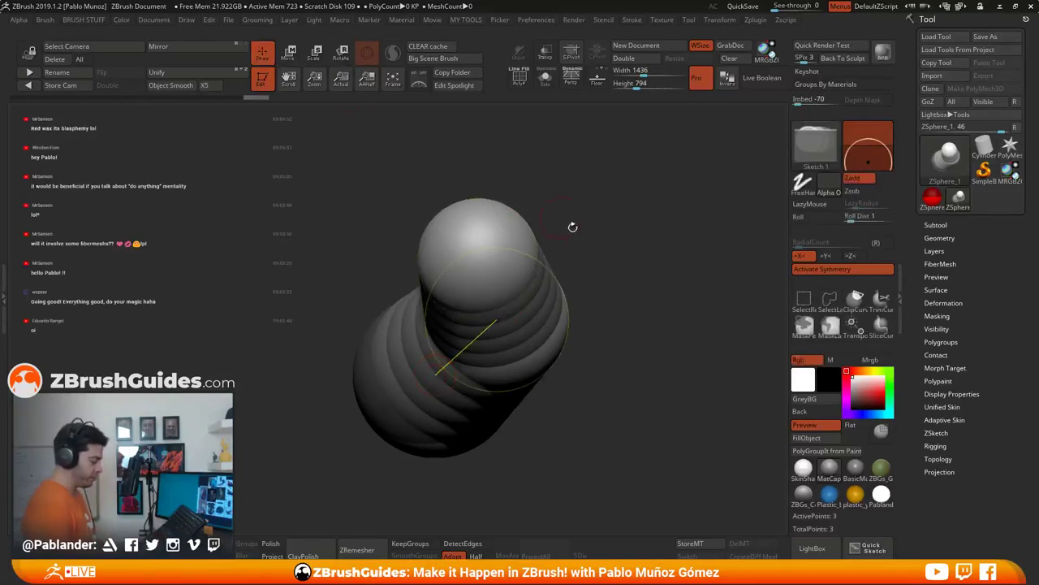
pyautogui.moveTo(574, 226)
pyautogui.mouseDown()
pyautogui.moveTo(639, 303)
pyautogui.moveTo(614, 340)
pyautogui.moveTo(618, 317)
pyautogui.mouseUp()
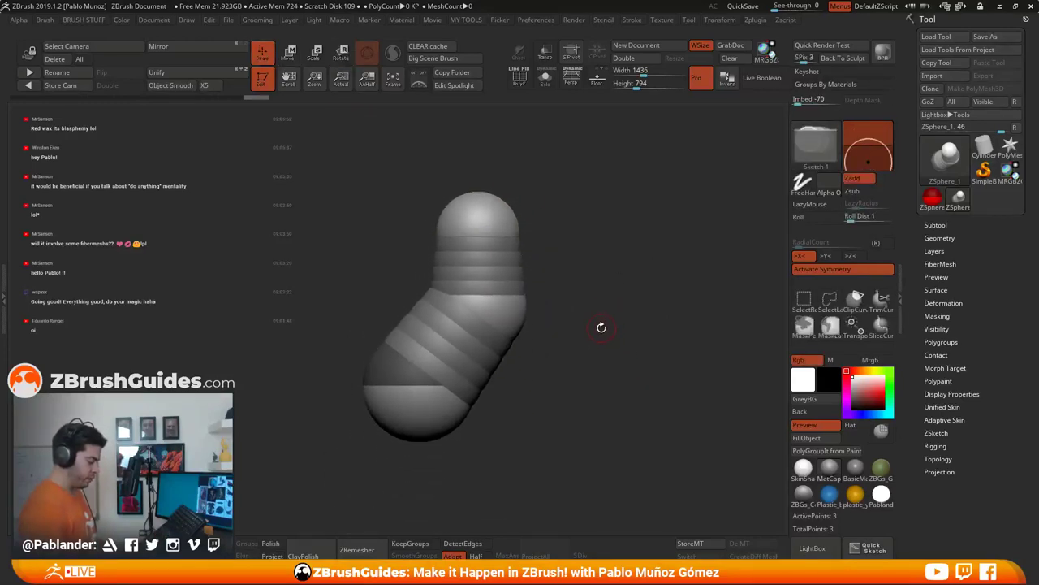
pyautogui.click(316, 55)
pyautogui.moveTo(503, 312)
pyautogui.mouseDown()
pyautogui.moveTo(553, 358)
pyautogui.moveTo(523, 331)
pyautogui.moveTo(536, 342)
pyautogui.mouseUp()
# Step: Bend the chain more strongly by moving the middle ZSphere down and tilting the top ZSphere back toward the root's side
pyautogui.click(288, 54)
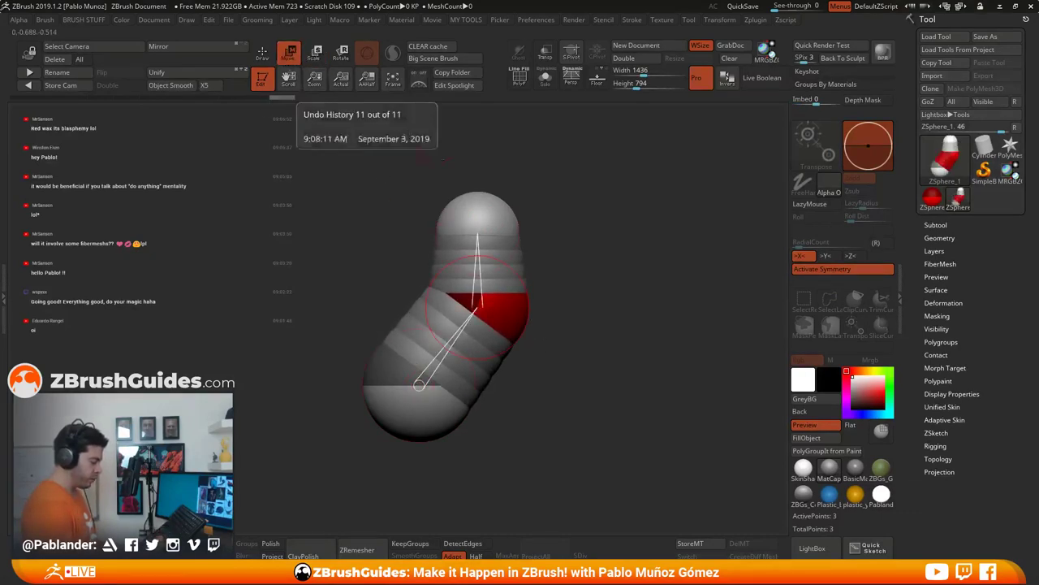
pyautogui.moveTo(486, 226)
pyautogui.mouseDown()
pyautogui.moveTo(520, 249)
pyautogui.moveTo(545, 241)
pyautogui.moveTo(500, 221)
pyautogui.mouseUp()
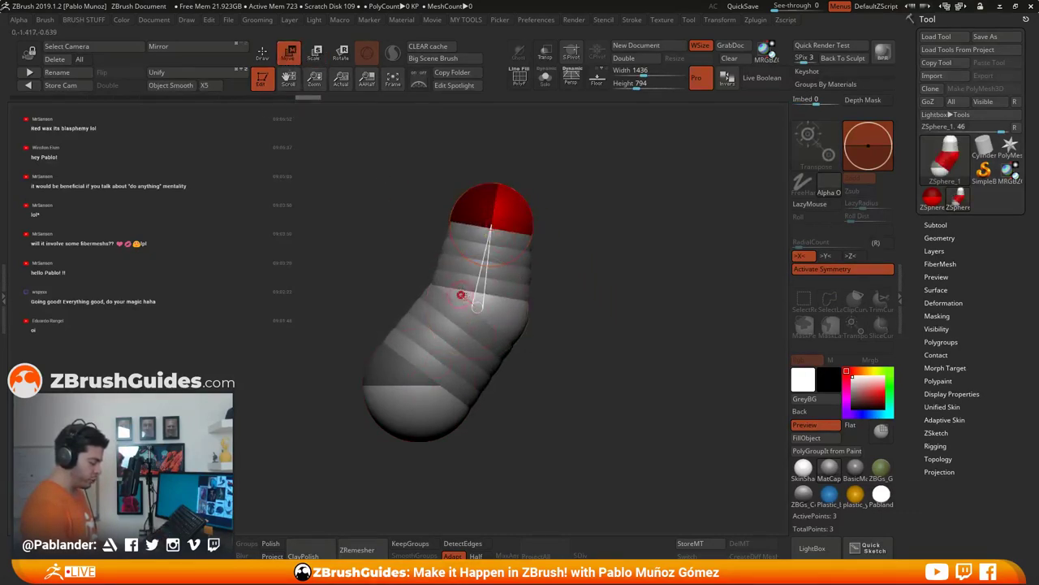
pyautogui.moveTo(473, 306); pyautogui.dragTo(482, 327)
pyautogui.moveTo(504, 207); pyautogui.dragTo(472, 212)
pyautogui.moveTo(570, 249); pyautogui.dragTo(585, 255)
# Step: Add a fourth ZSphere on the centre line of the top sphere, on the side facing away from the root
pyautogui.click(263, 54)
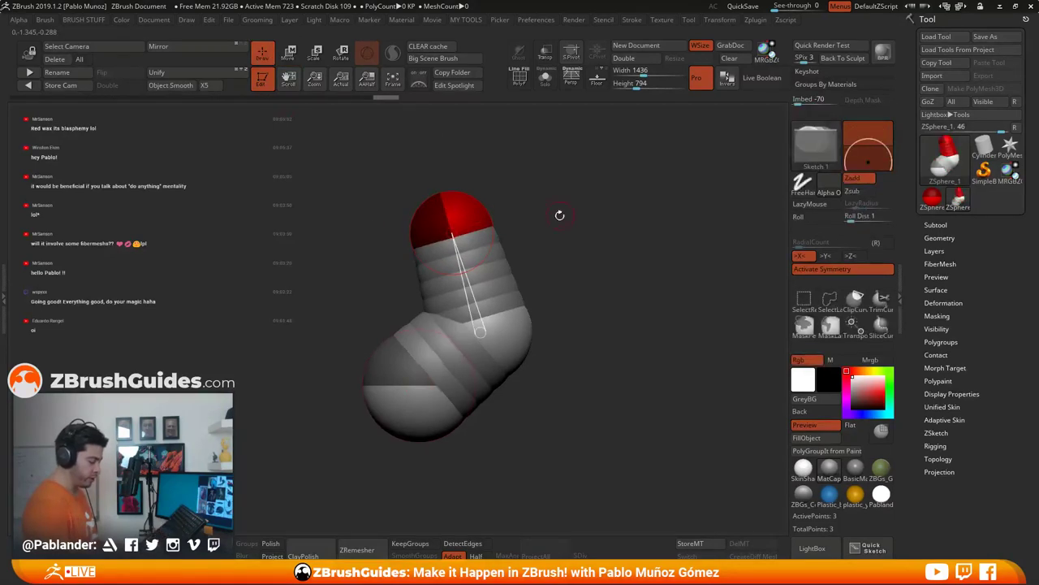
pyautogui.moveTo(560, 215)
pyautogui.mouseDown()
pyautogui.moveTo(535, 216)
pyautogui.moveTo(544, 203)
pyautogui.moveTo(499, 212)
pyautogui.moveTo(487, 224)
pyautogui.moveTo(507, 255)
pyautogui.mouseUp()
pyautogui.moveTo(595, 274)
pyautogui.mouseDown()
pyautogui.moveTo(584, 272)
pyautogui.moveTo(594, 272)
pyautogui.mouseUp()
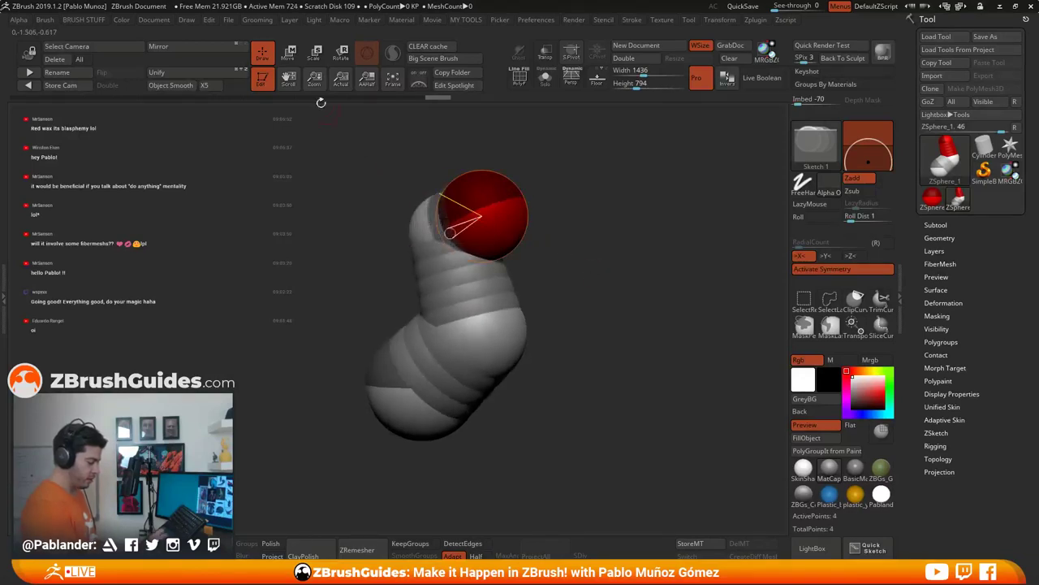
# Step: Shrink the fourth ZSphere and pull it outward and up to form a short, tapered end segment
pyautogui.click(315, 55)
pyautogui.moveTo(488, 215); pyautogui.dragTo(508, 200)
pyautogui.click(289, 57)
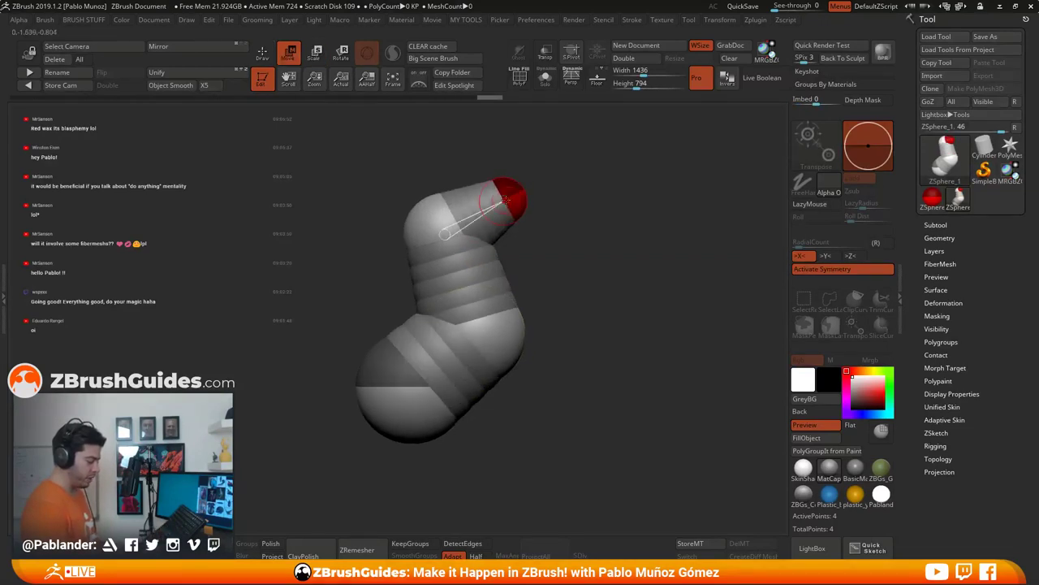
# Step: Shrink the two joint ZSpheres at the bends and shift the joints and end sphere to refine the chain's curve
pyautogui.press('e')
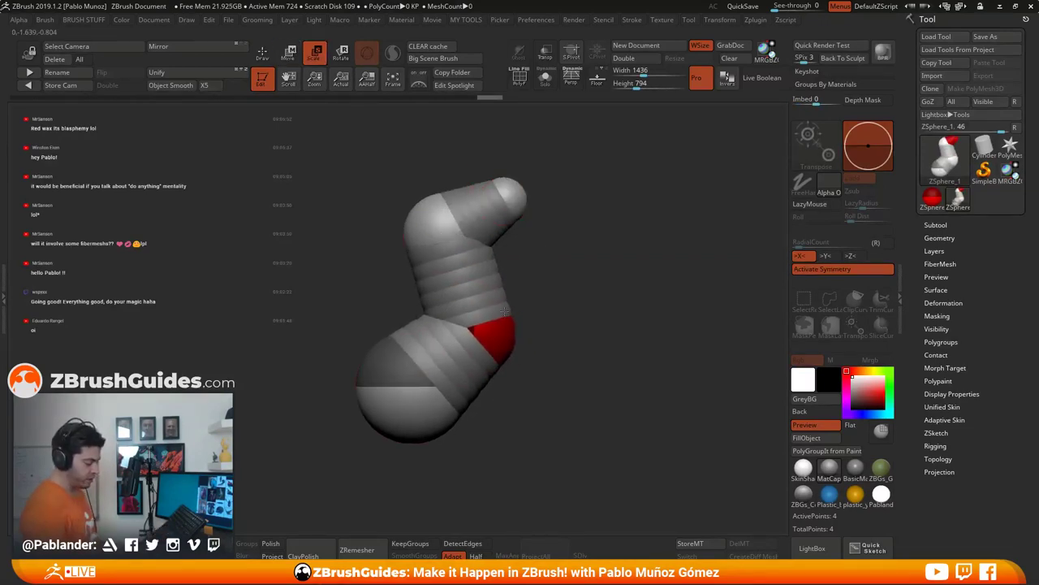
pyautogui.moveTo(437, 221); pyautogui.dragTo(471, 329)
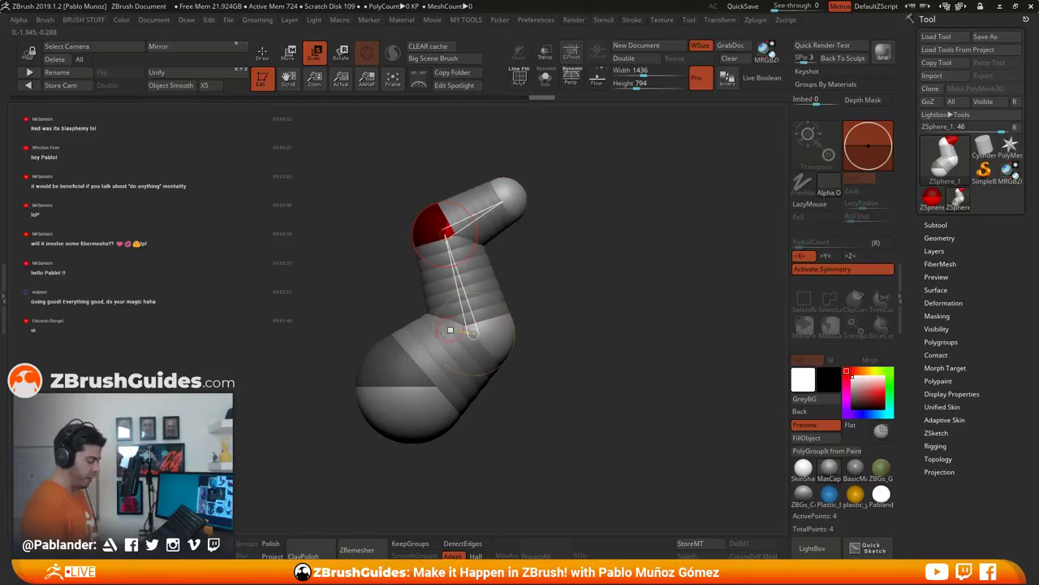
pyautogui.press('w')
pyautogui.moveTo(486, 366); pyautogui.dragTo(483, 362)
pyautogui.moveTo(473, 272); pyautogui.dragTo(467, 269)
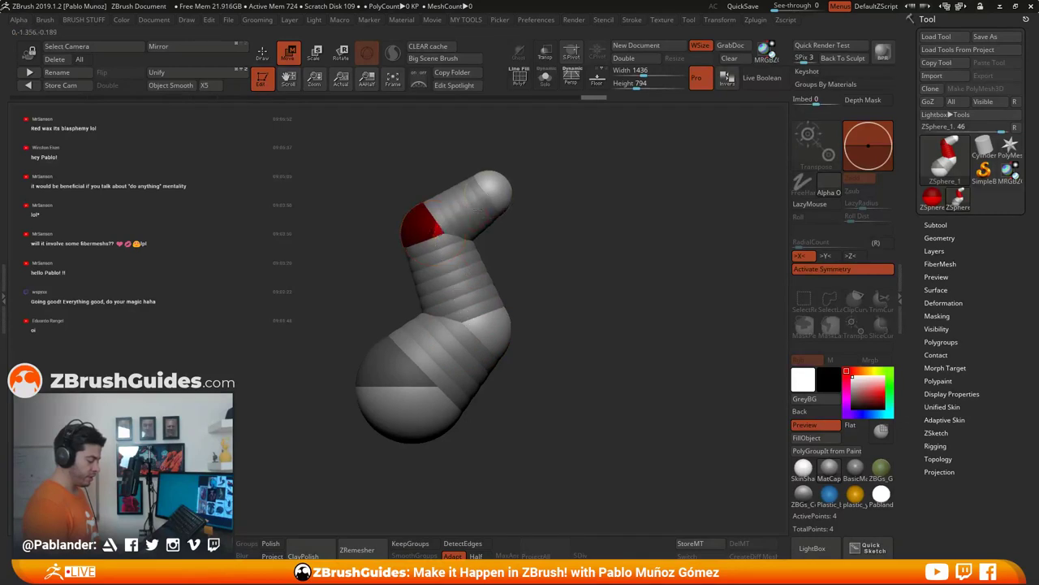
pyautogui.moveTo(489, 195); pyautogui.dragTo(494, 204)
# Step: Scale down the root ZSphere and the middle joint ZSphere slightly to slim the lower segment
pyautogui.click(315, 59)
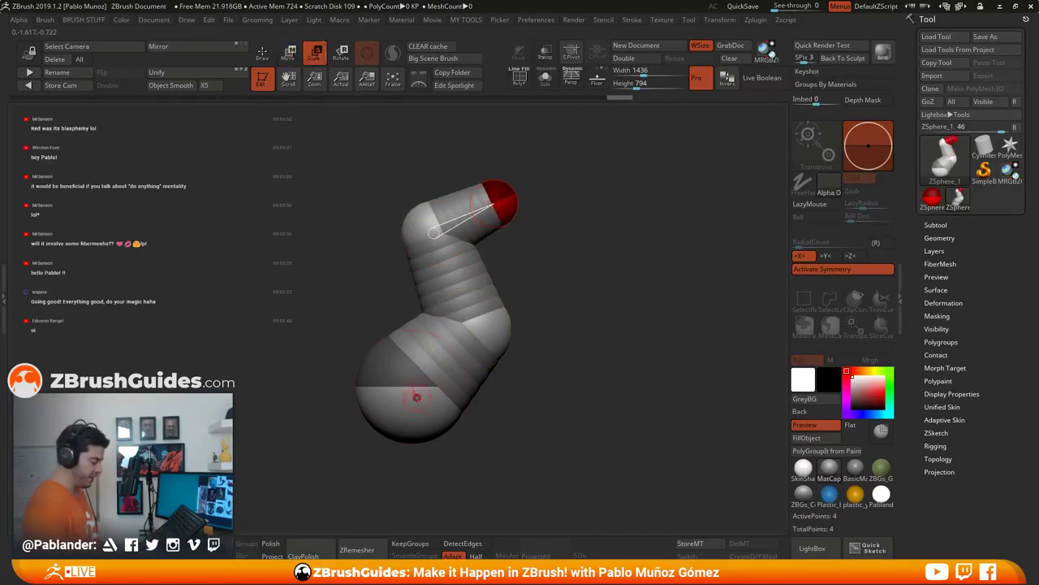
pyautogui.moveTo(415, 394); pyautogui.dragTo(415, 384)
pyautogui.moveTo(487, 324); pyautogui.dragTo(492, 302)
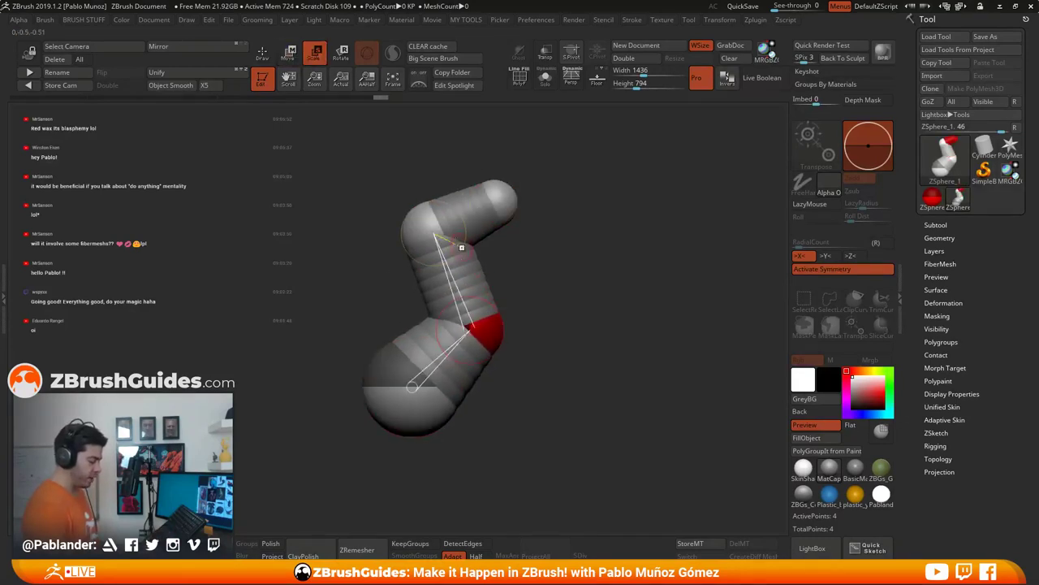
pyautogui.press('q')
pyautogui.keyDown('shift'); pyautogui.moveTo(615, 304); pyautogui.dragTo(577, 300); pyautogui.keyUp('shift')
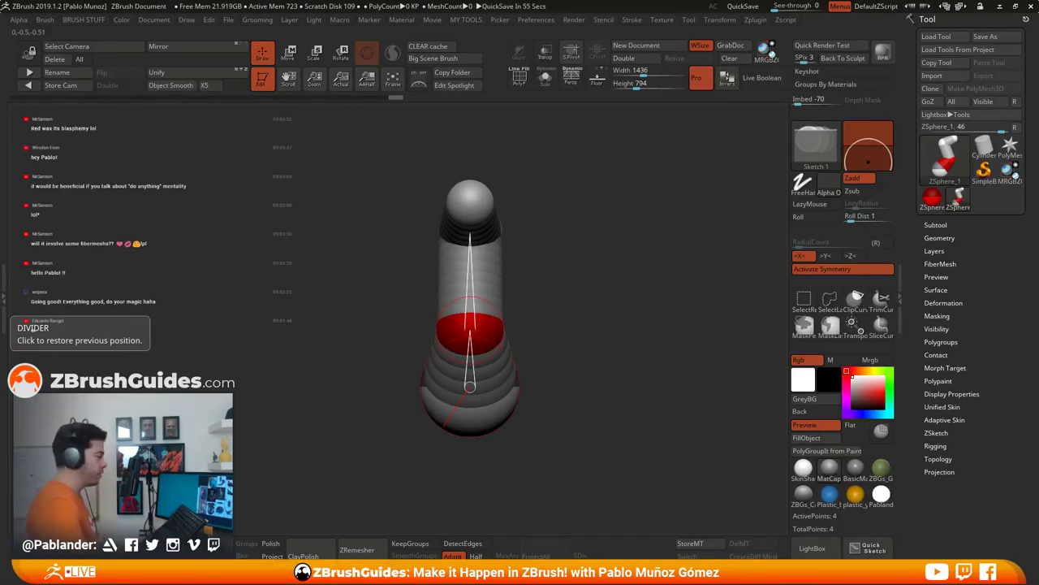
# Step: Bring the insect reference board over the workspace and examine the long-armed beetle, spotted treehopper and green mantis images
pyautogui.moveTo(0, 252); pyautogui.dragTo(455, 184, button='right')
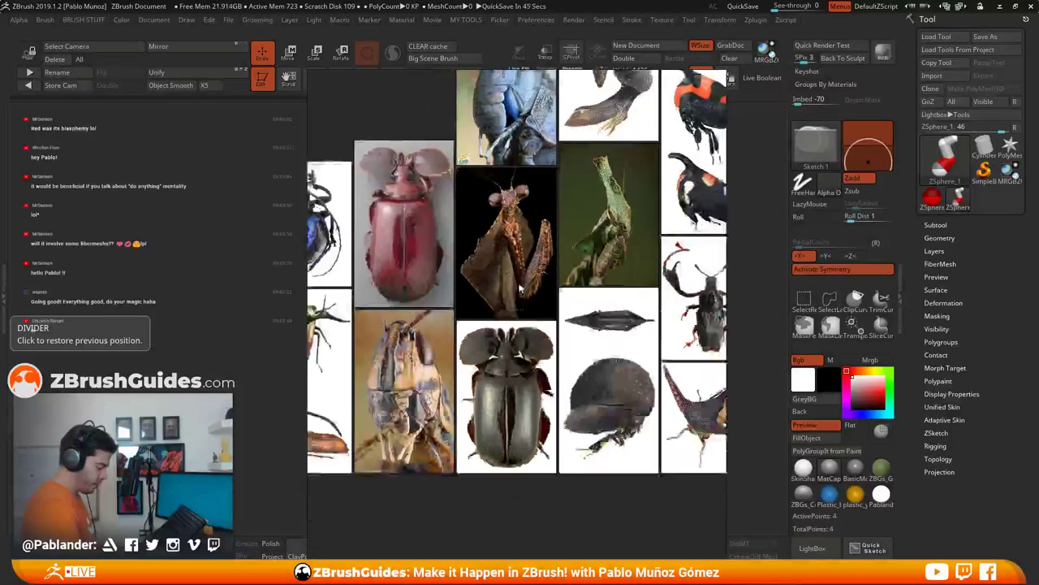
pyautogui.moveTo(588, 294); pyautogui.dragTo(652, 293, button='middle')
pyautogui.scroll(5, 650, 296)
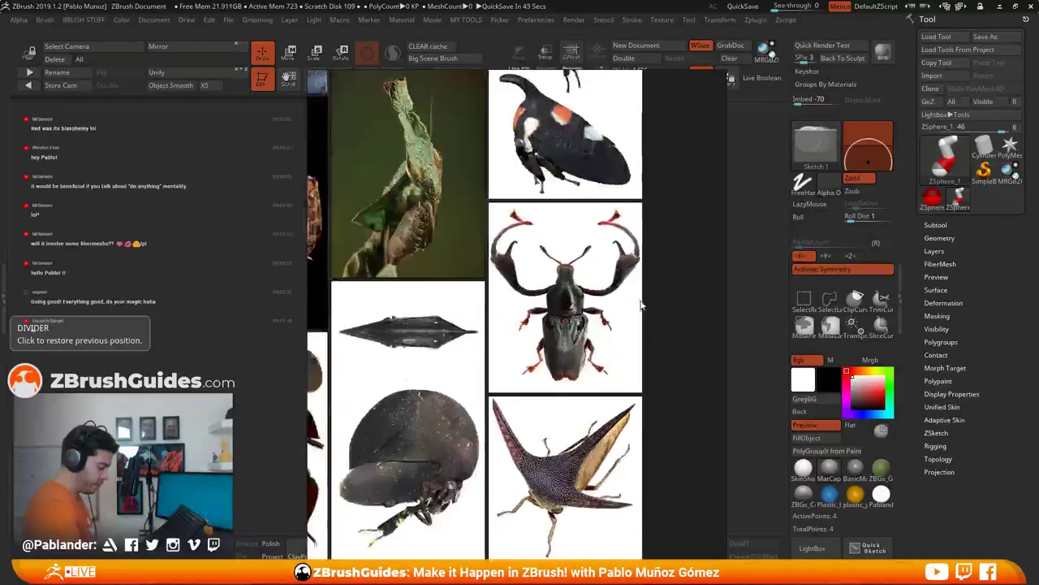
pyautogui.moveTo(527, 272); pyautogui.dragTo(535, 307, button='middle')
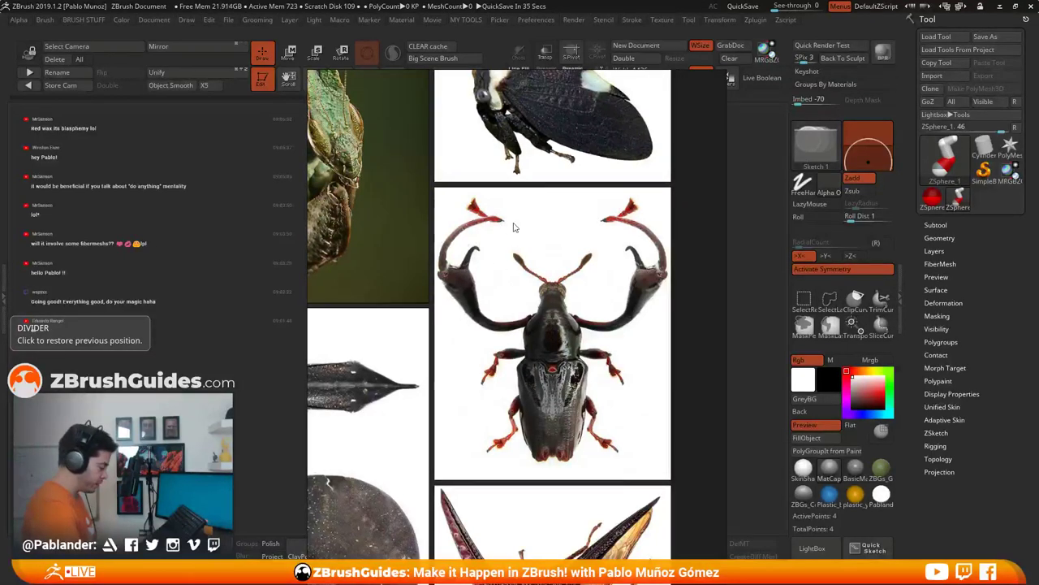
pyautogui.scroll(3, 526, 268)
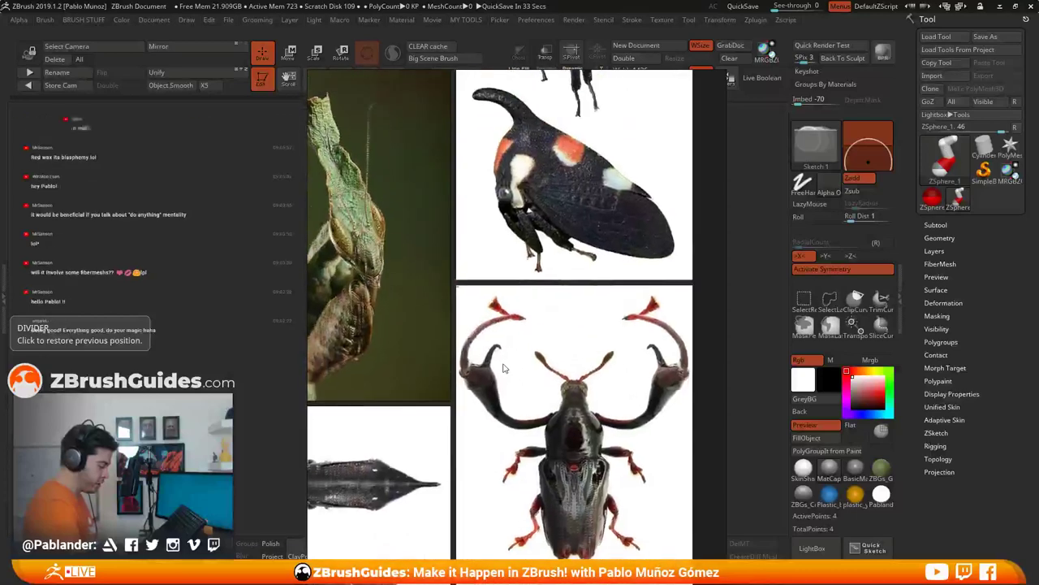
pyautogui.moveTo(414, 310); pyautogui.dragTo(534, 318, button='middle')
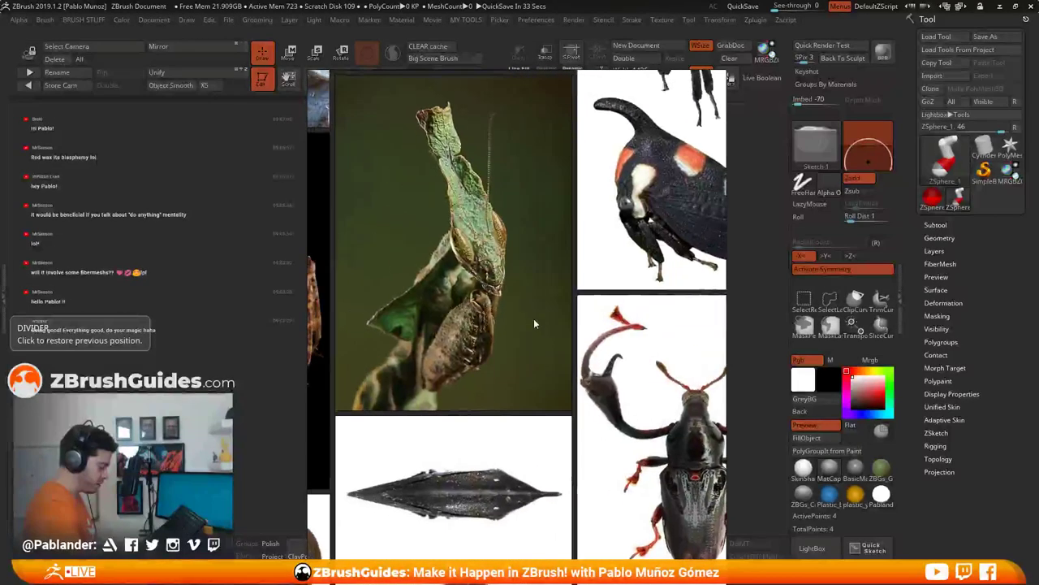
pyautogui.moveTo(439, 136); pyautogui.dragTo(539, 106, button='middle')
pyautogui.moveTo(398, 286); pyautogui.dragTo(486, 171, button='middle')
pyautogui.scroll(-4, 454, 312)
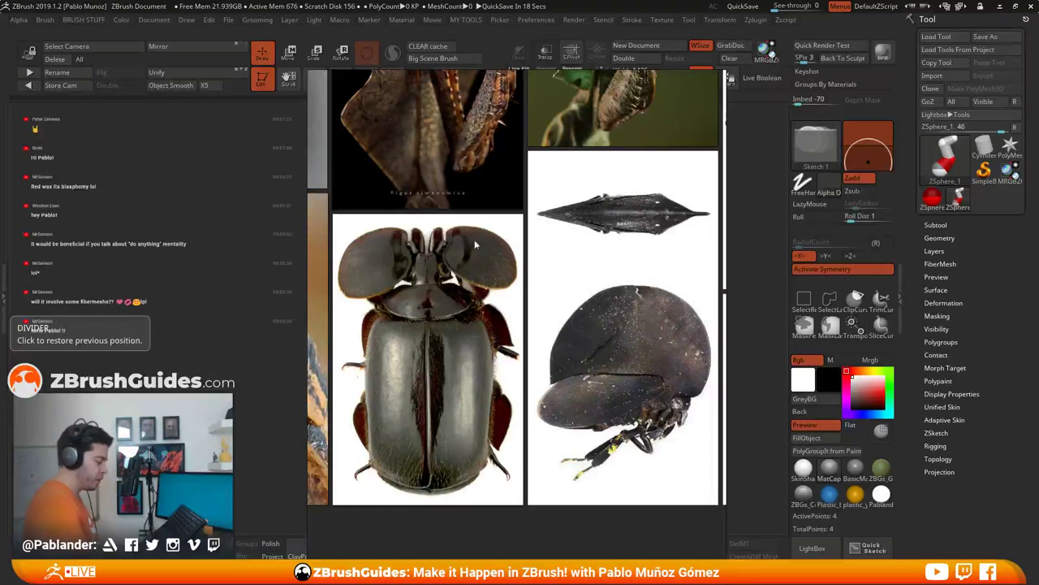
# Step: Examine the brown mantis's folded forelegs and the horned treehopper's branching spines on the reference board
pyautogui.moveTo(421, 221); pyautogui.dragTo(520, 333, button='middle')
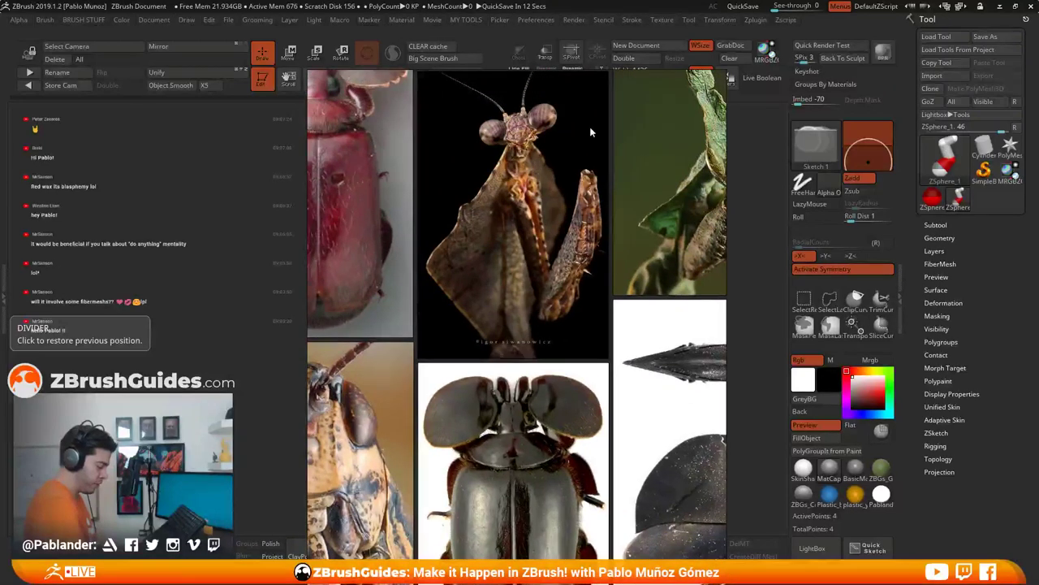
pyautogui.moveTo(589, 137); pyautogui.dragTo(587, 156, button='middle')
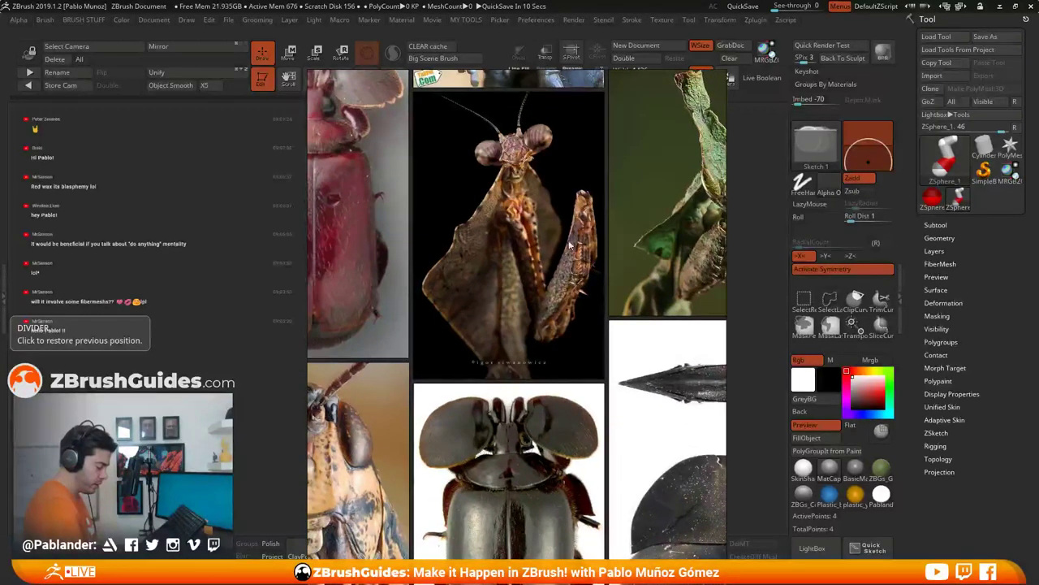
pyautogui.scroll(3, 571, 246)
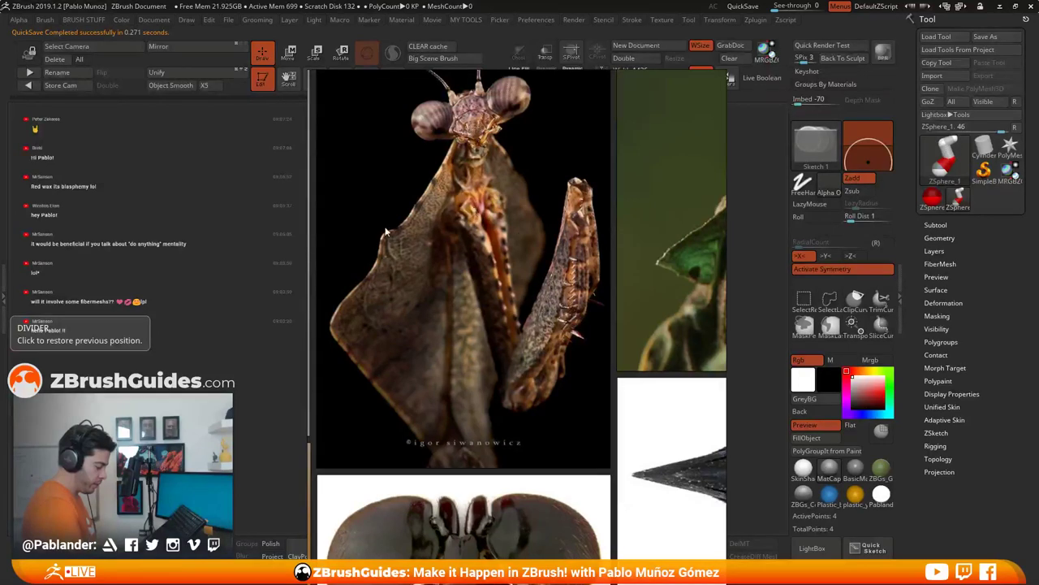
pyautogui.scroll(-3, 477, 321)
pyautogui.scroll(-1, 511, 289)
pyautogui.moveTo(512, 292); pyautogui.dragTo(570, 249, button='middle')
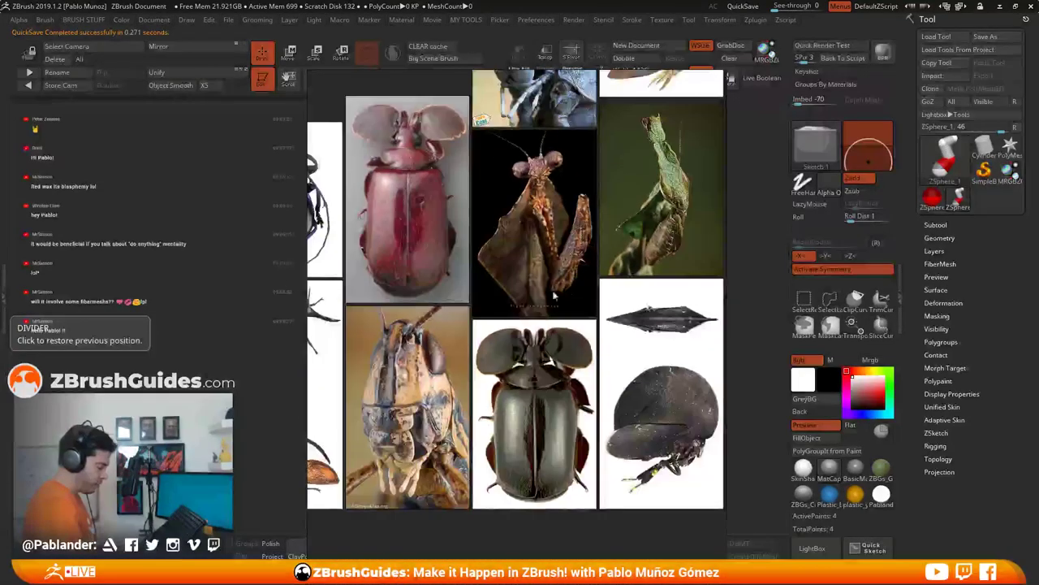
pyautogui.scroll(-3, 568, 302)
pyautogui.scroll(1, 576, 317)
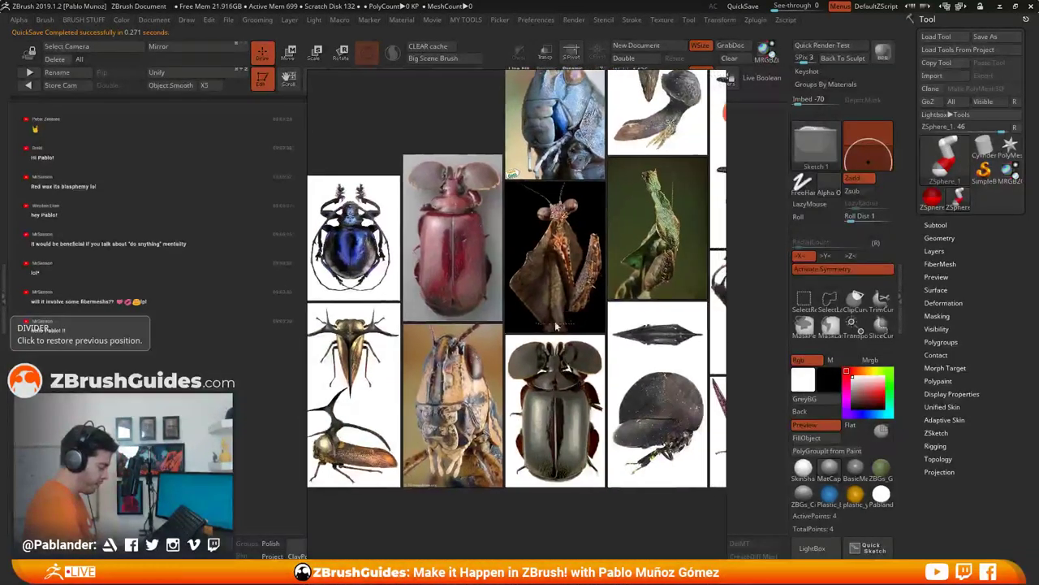
pyautogui.scroll(6, 351, 432)
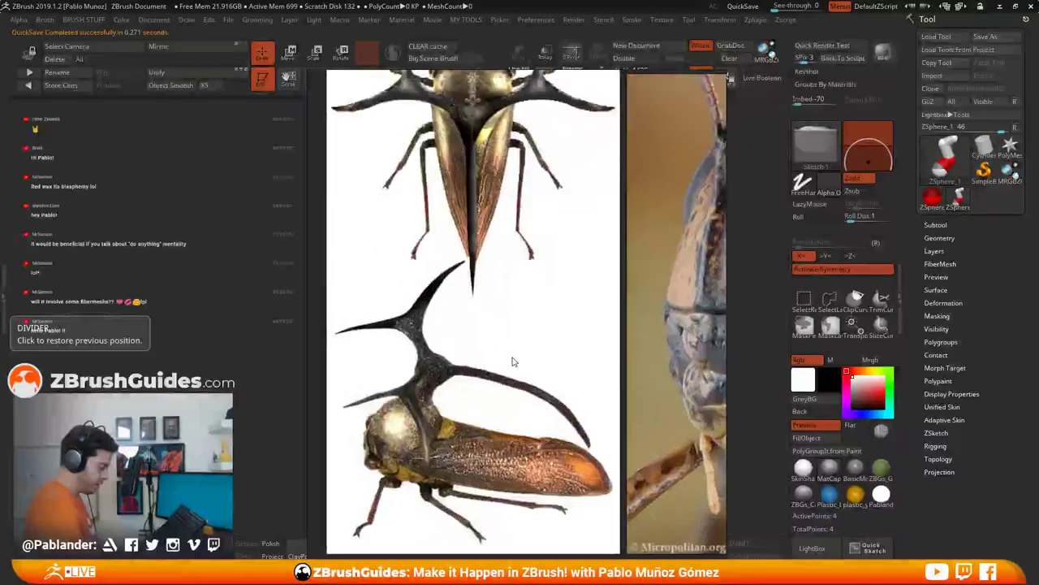
pyautogui.scroll(4, 525, 277)
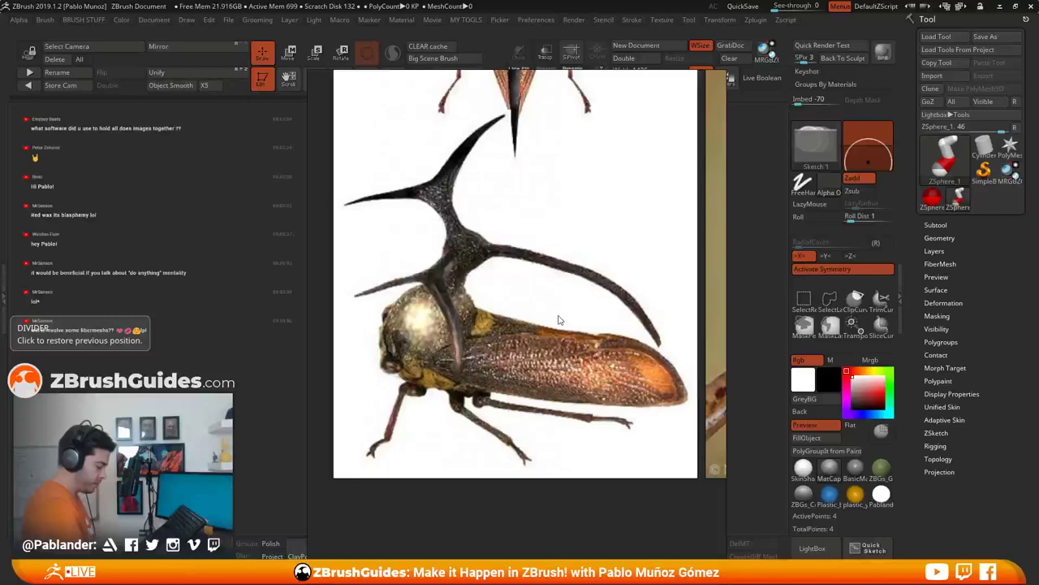
pyautogui.scroll(-3, 586, 388)
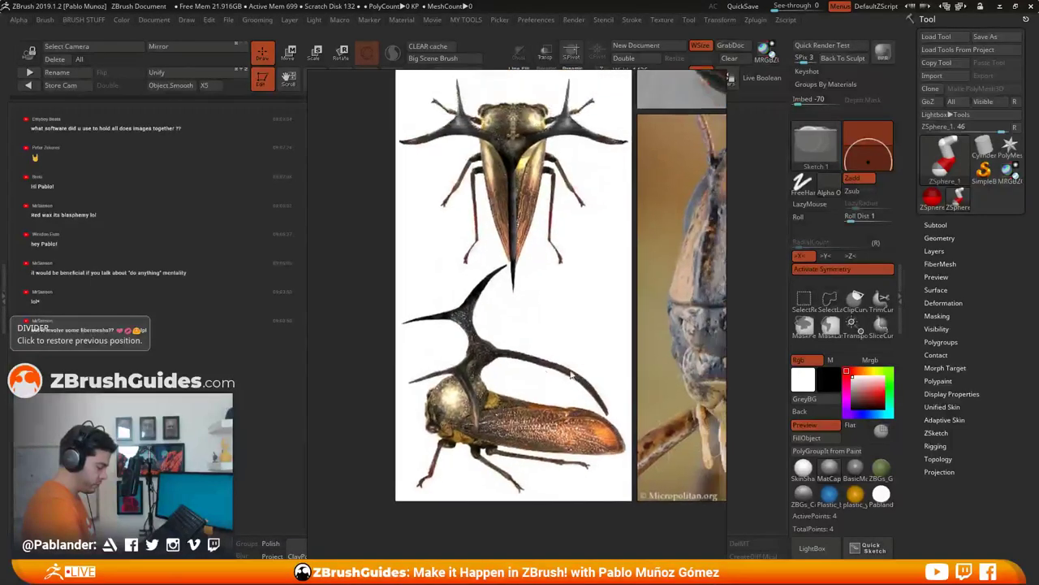
pyautogui.scroll(-4, 560, 272)
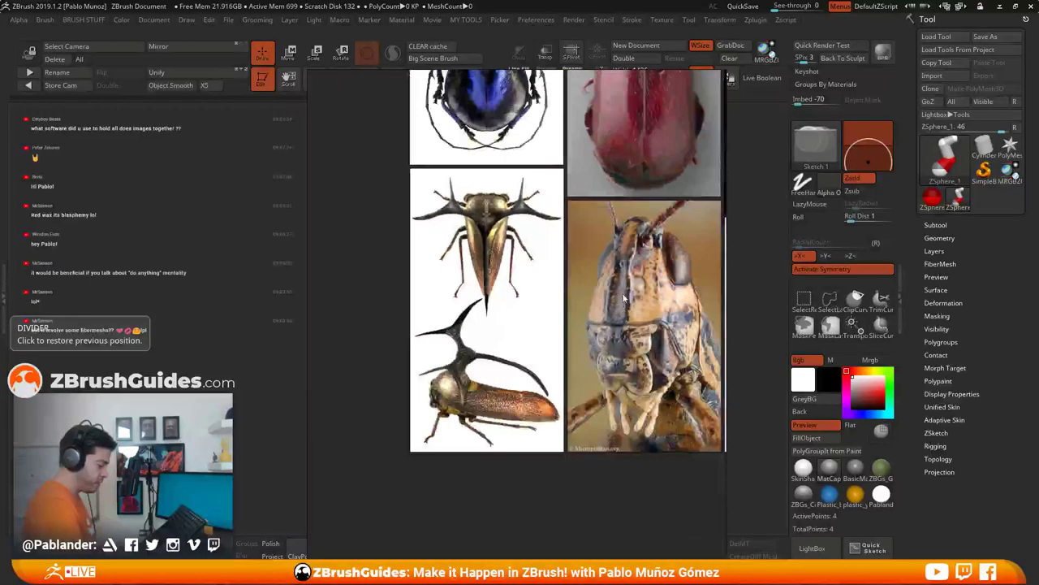
pyautogui.scroll(-4, 504, 360)
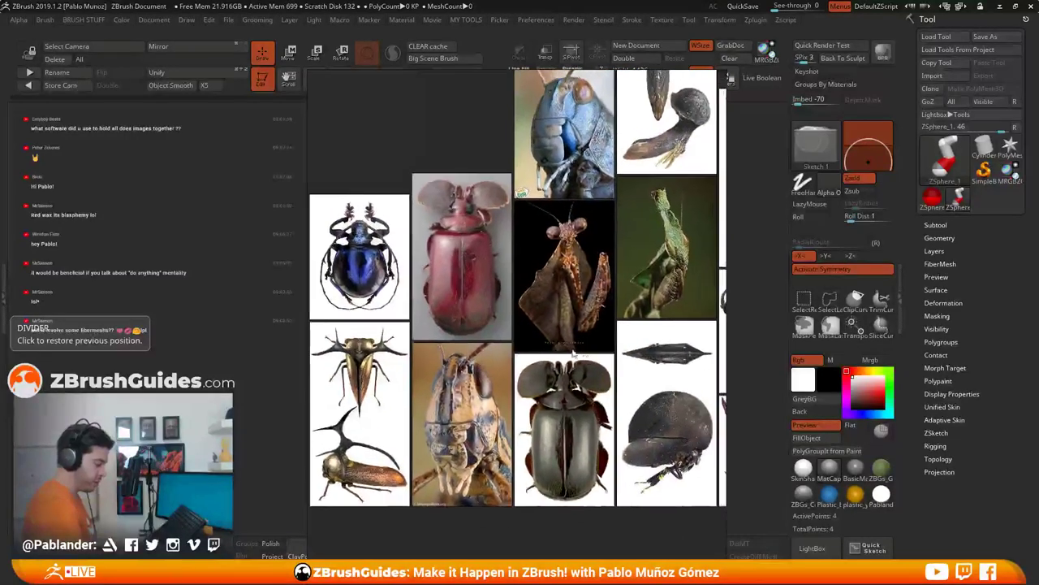
pyautogui.moveTo(586, 314); pyautogui.dragTo(565, 325, button='middle')
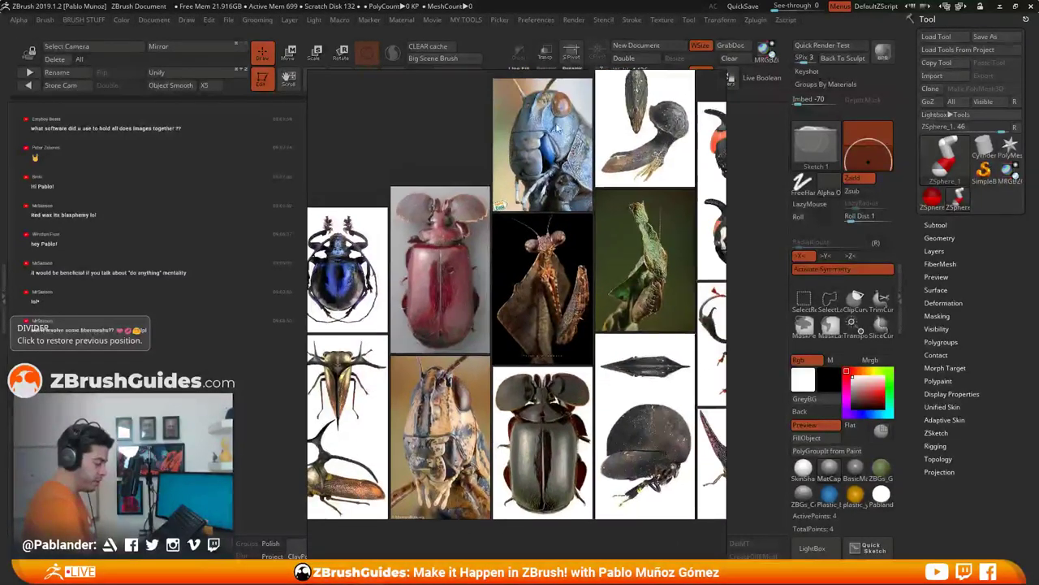
# Step: Switch to the "Insects!!!" Pinterest board, browse its pins for insect shapes, and return to ZBrush
pyautogui.hotkey('alt', 'Tab')
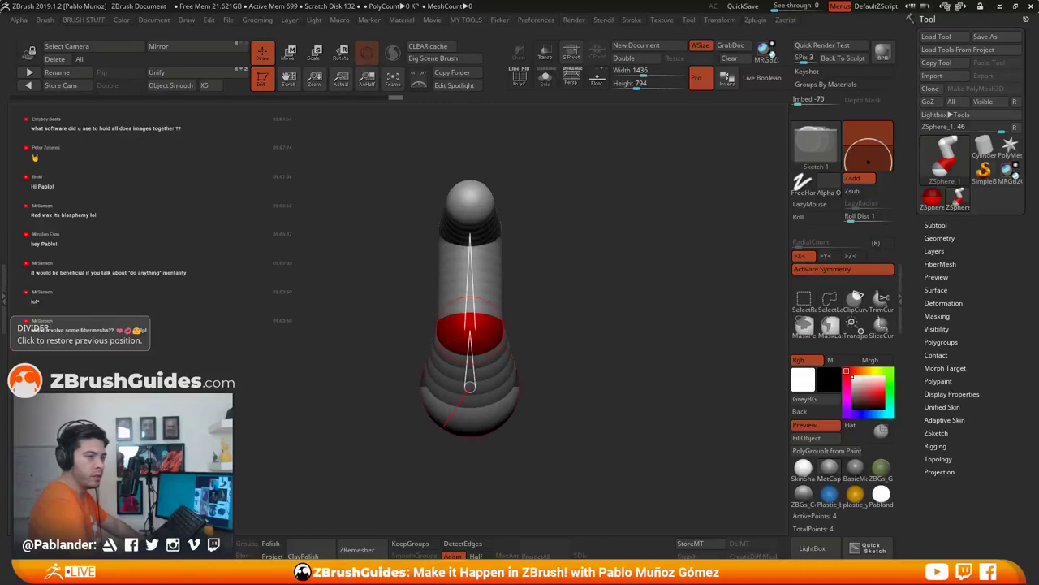
pyautogui.hotkey('alt', 'Tab')
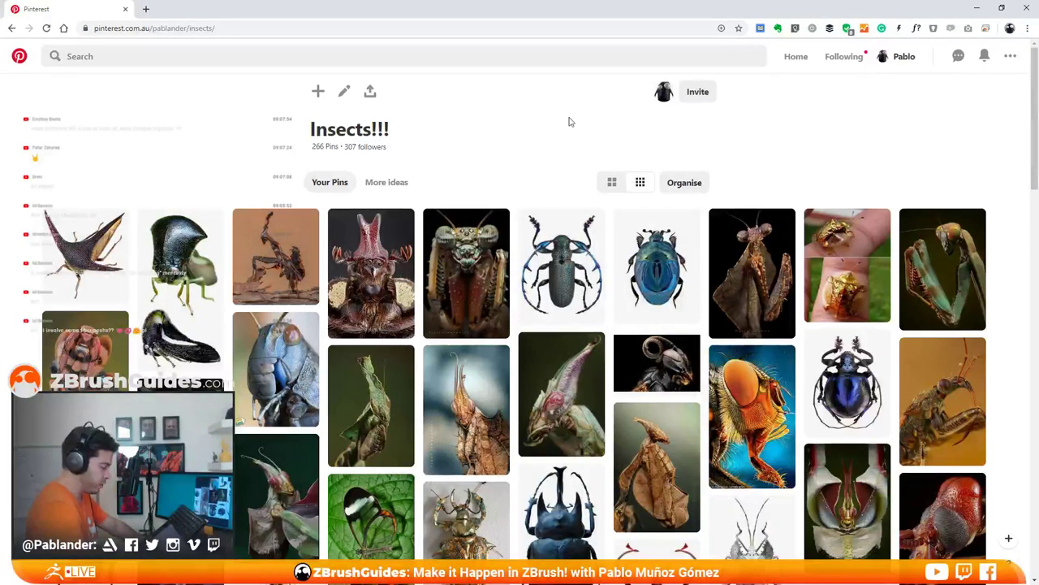
pyautogui.scroll(-1, 473, 189)
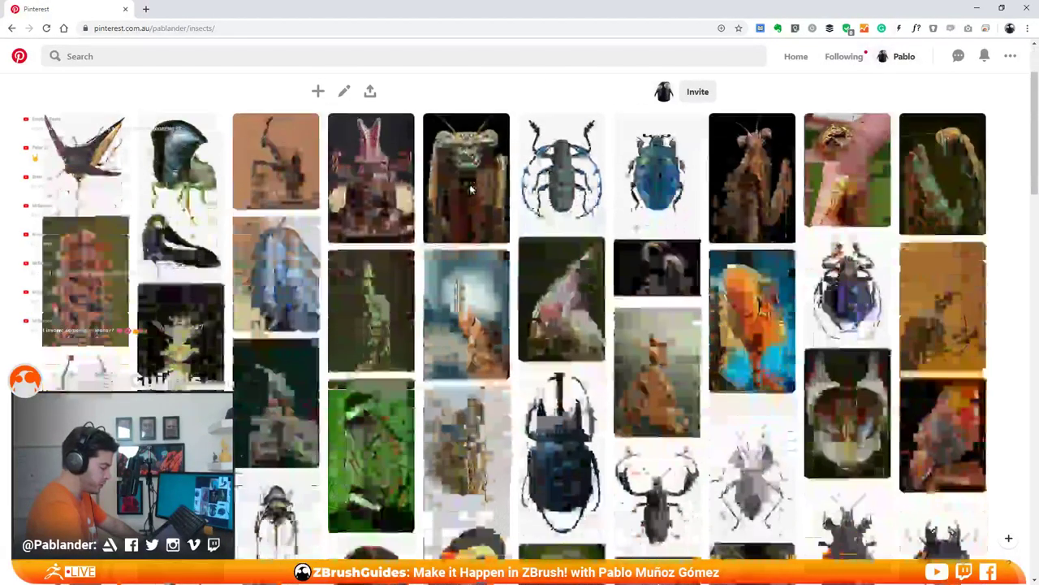
pyautogui.scroll(1, 355, 169)
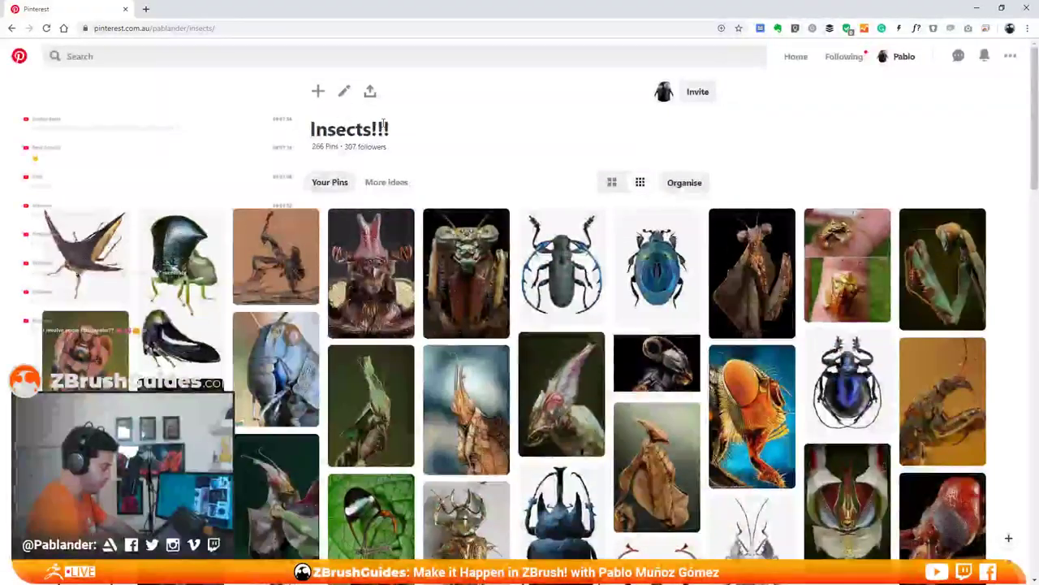
pyautogui.scroll(-15, 543, 172)
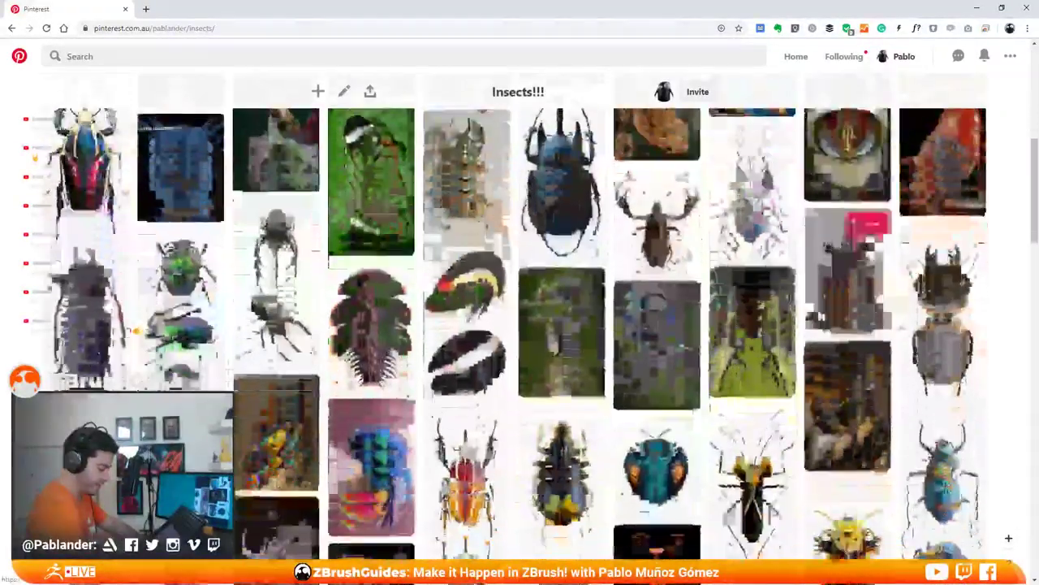
pyautogui.scroll(-6, 276, 244)
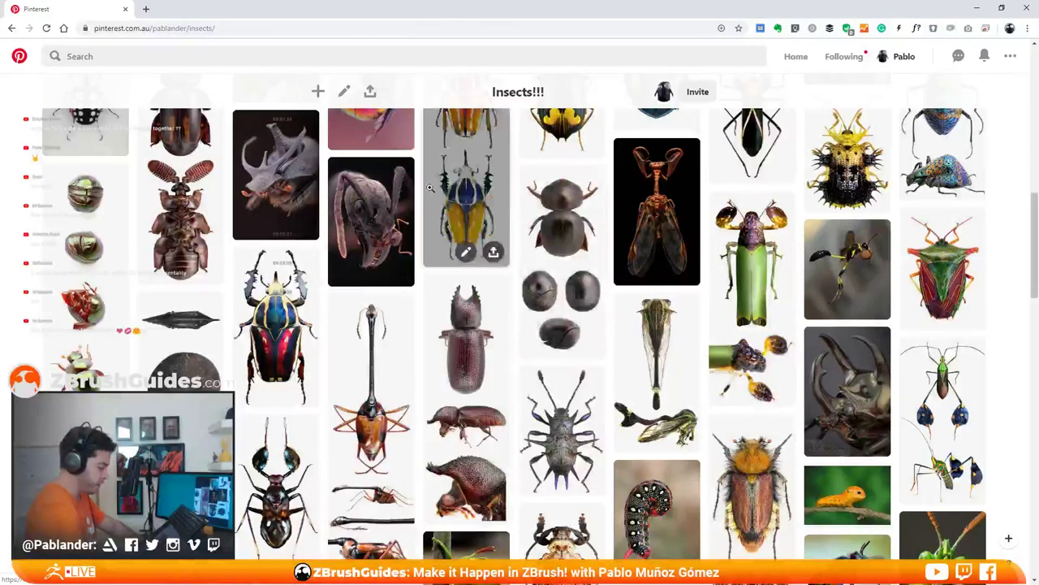
pyautogui.scroll(-1, 658, 211)
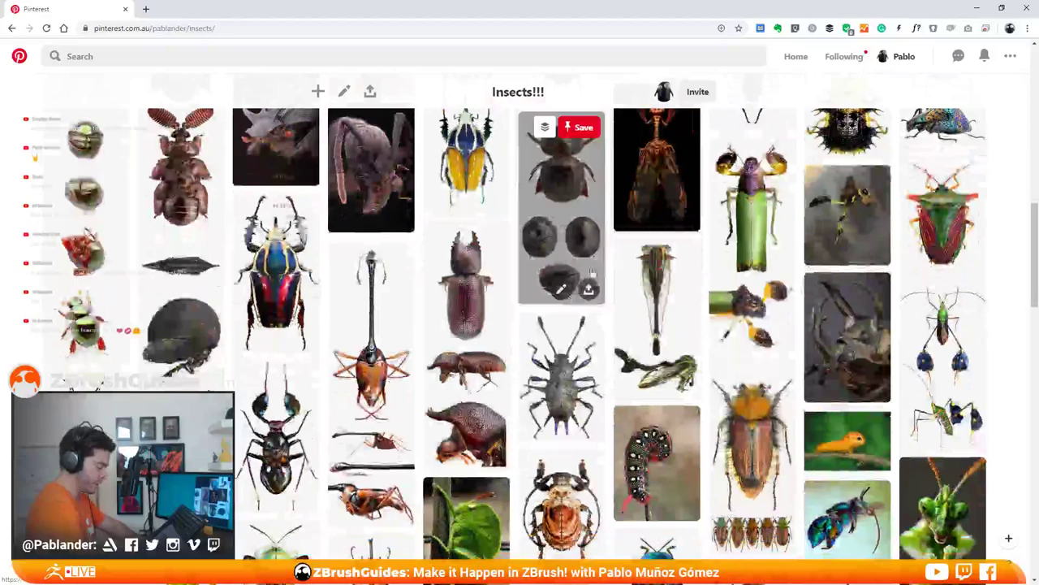
pyautogui.scroll(-1, 450, 296)
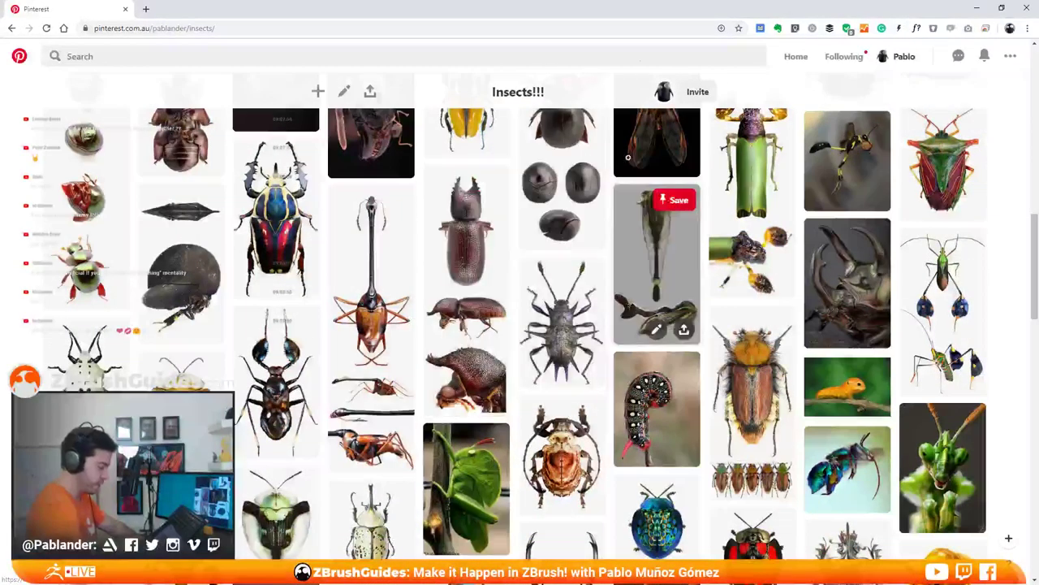
pyautogui.hotkey('alt', 'Tab')
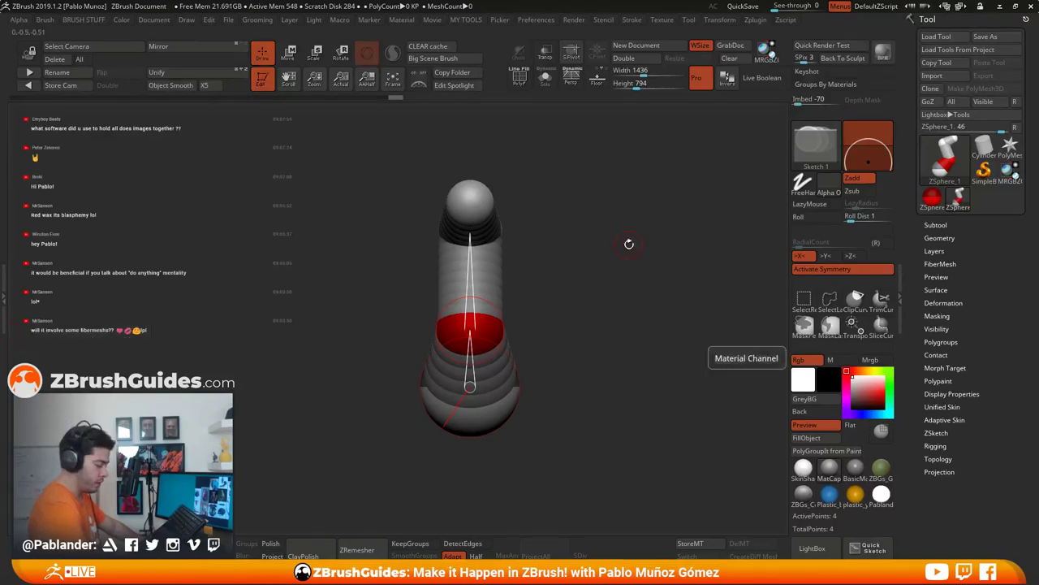
# Step: Place the insect reference board beside the ZSphere chain, compare their shapes, and move the board off the workspace
pyautogui.moveTo(629, 241)
pyautogui.mouseDown()
pyautogui.moveTo(599, 238)
pyautogui.moveTo(626, 242)
pyautogui.mouseUp()
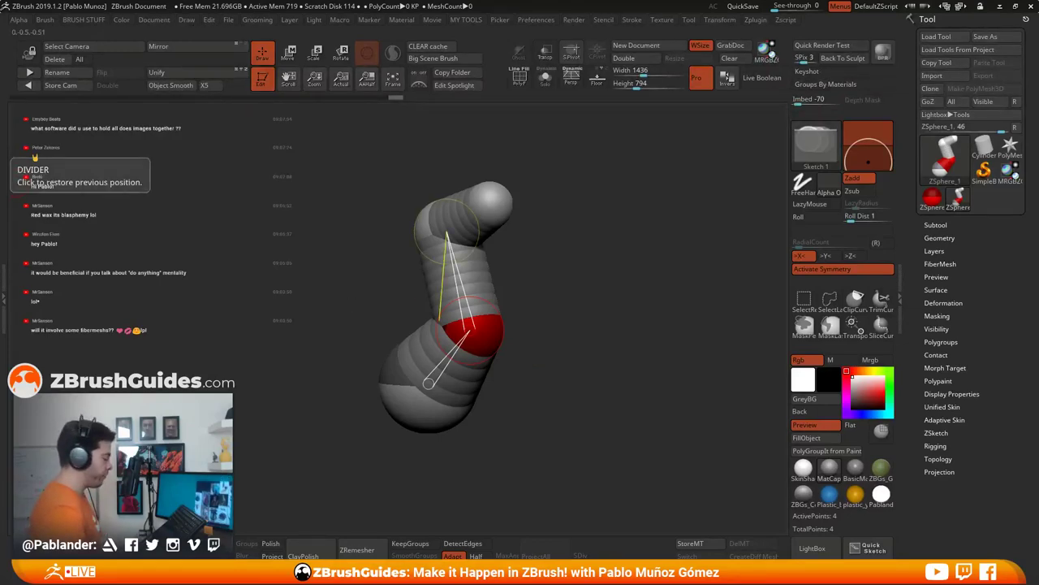
pyautogui.moveTo(0, 314); pyautogui.dragTo(472, 159, button='right')
pyautogui.scroll(-3, 531, 272)
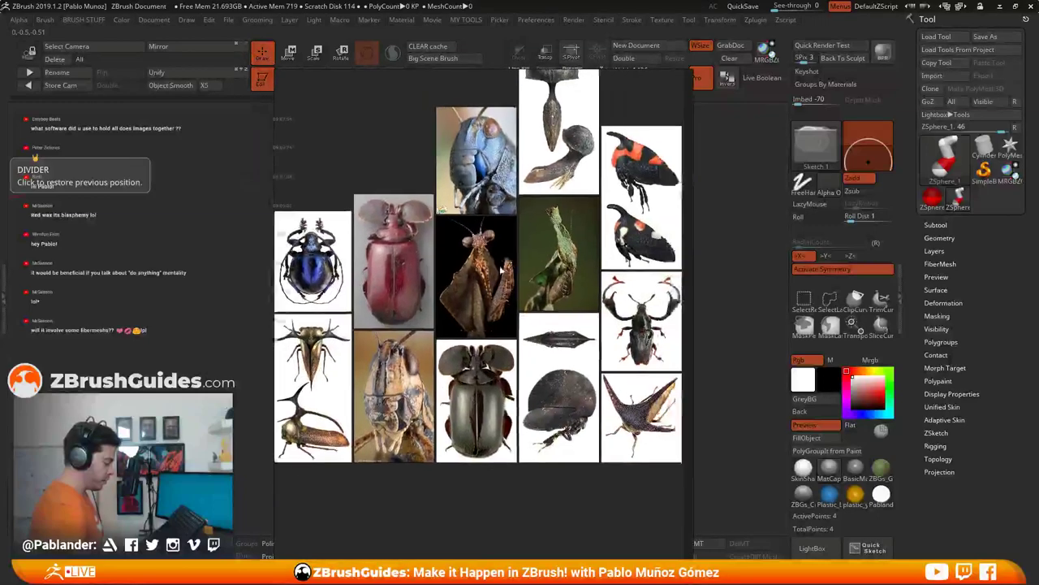
pyautogui.moveTo(535, 284); pyautogui.dragTo(540, 264)
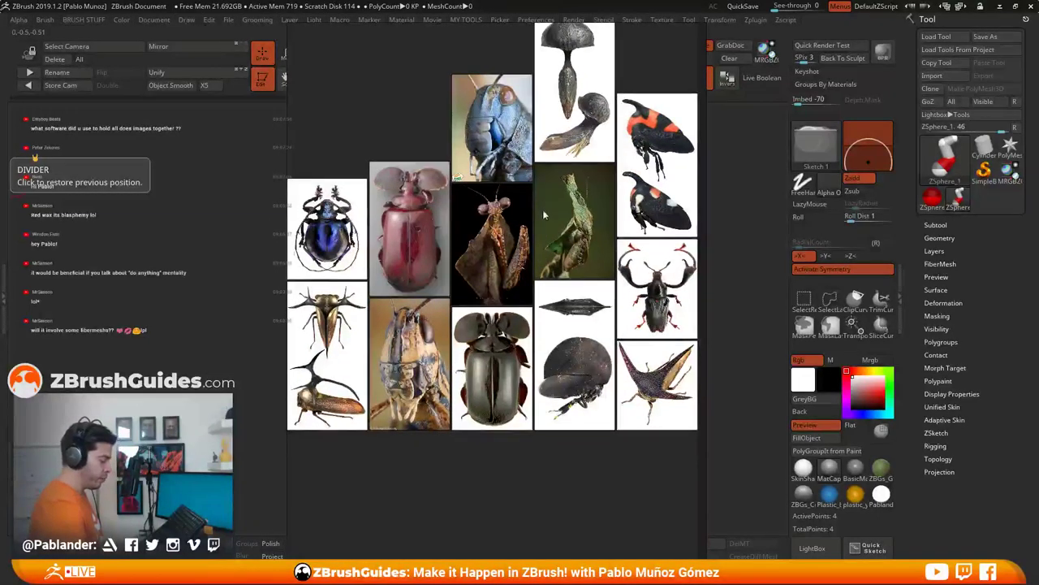
pyautogui.moveTo(542, 210); pyautogui.dragTo(552, 248)
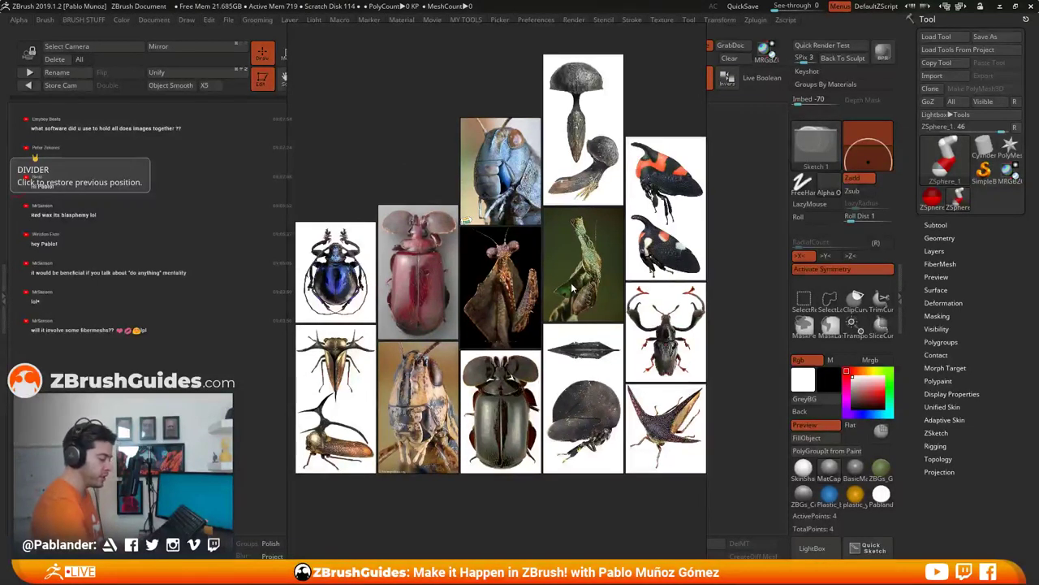
pyautogui.moveTo(562, 306); pyautogui.dragTo(358, 275)
pyautogui.moveTo(291, 234); pyautogui.dragTo(307, 253)
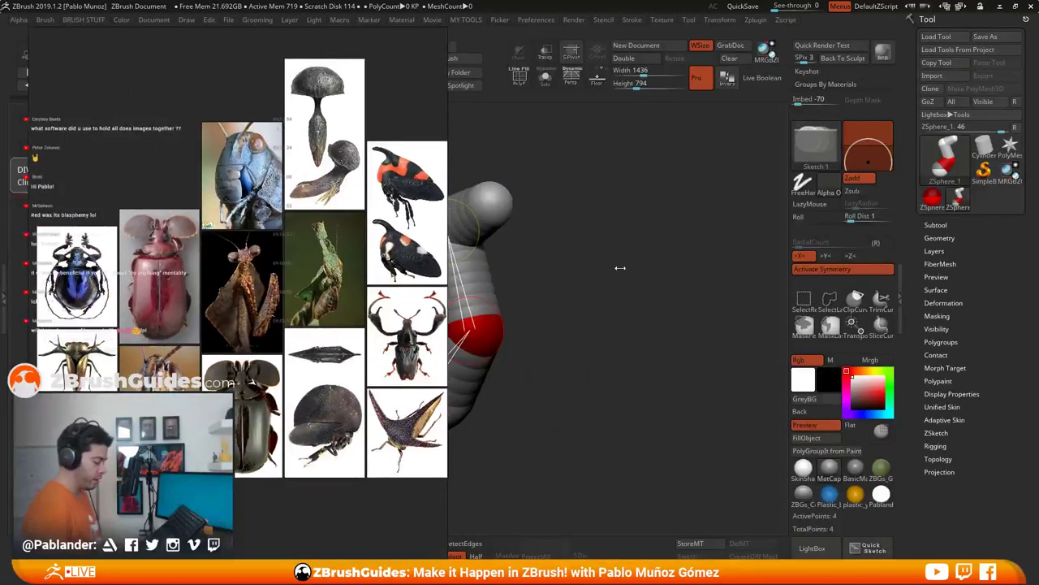
pyautogui.moveTo(594, 264); pyautogui.dragTo(656, 259)
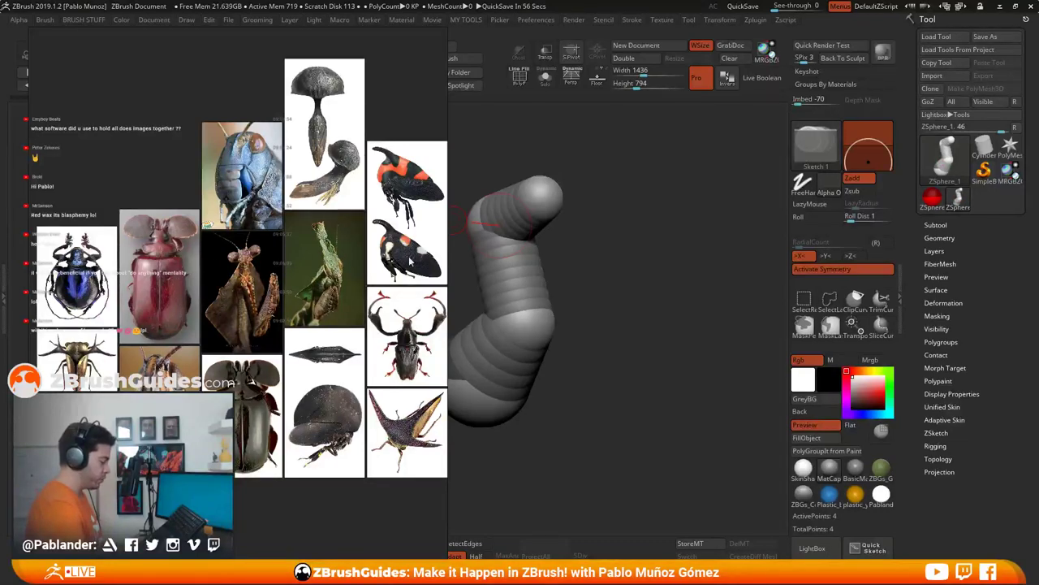
pyautogui.moveTo(433, 321); pyautogui.dragTo(0, 272, button='right')
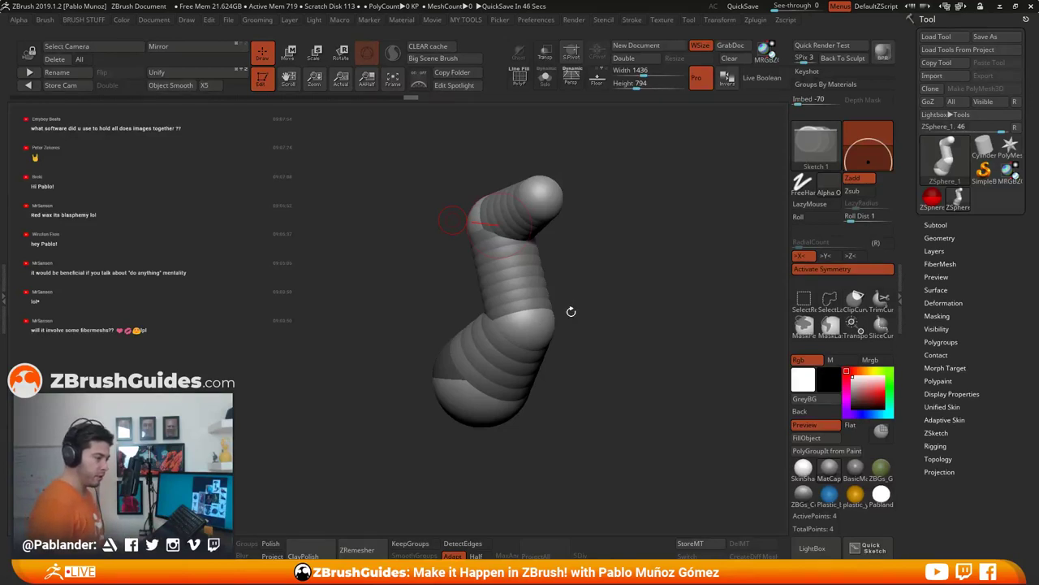
# Step: Add a mirrored pair of small ZSpheres on the sides of the upper joint sphere
pyautogui.keyDown('alt'); pyautogui.moveTo(622, 267); pyautogui.dragTo(578, 281); pyautogui.keyUp('alt')
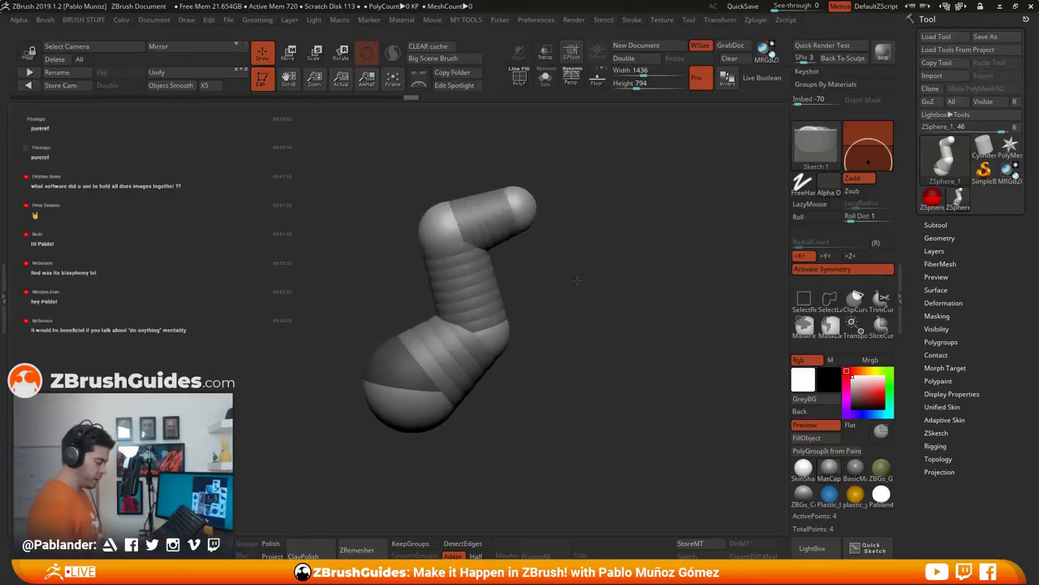
pyautogui.click(448, 229)
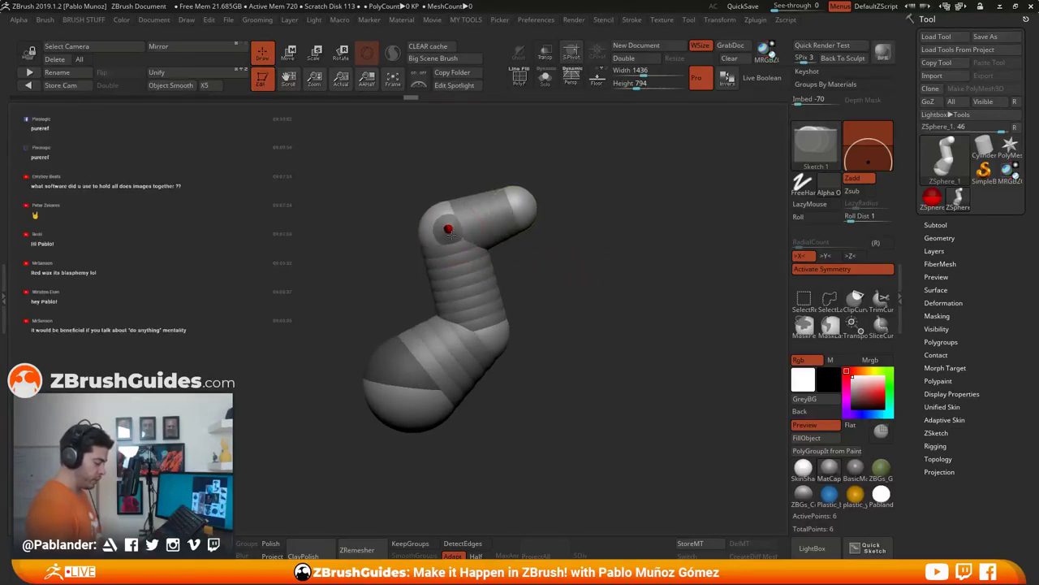
# Step: Add a mirrored pair of ZSpheres on the sides of the upper joint sphere and pull them out into long straight arms
pyautogui.moveTo(450, 234); pyautogui.dragTo(454, 239)
pyautogui.moveTo(565, 240); pyautogui.dragTo(573, 272)
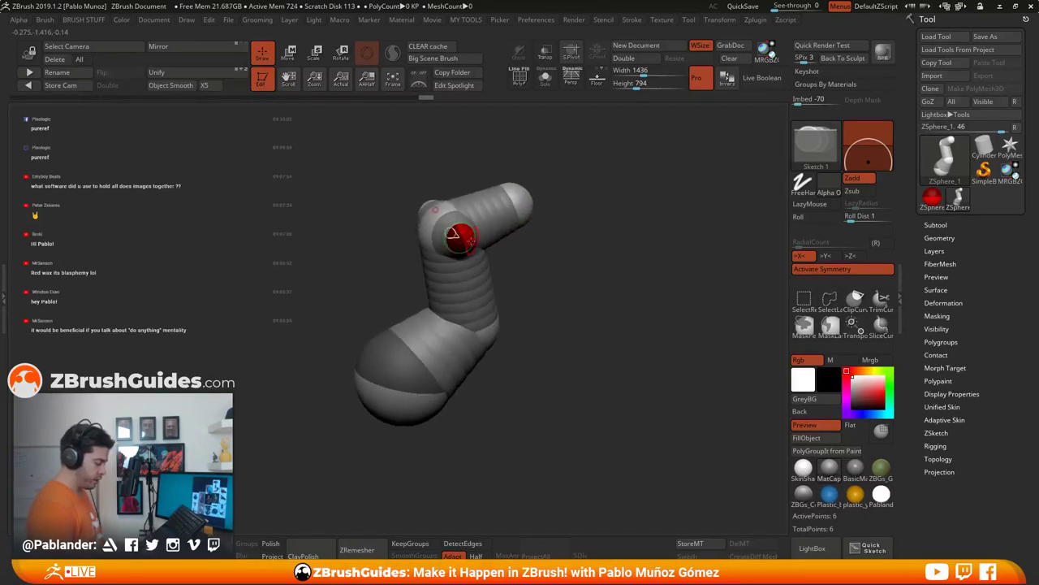
pyautogui.click(468, 242)
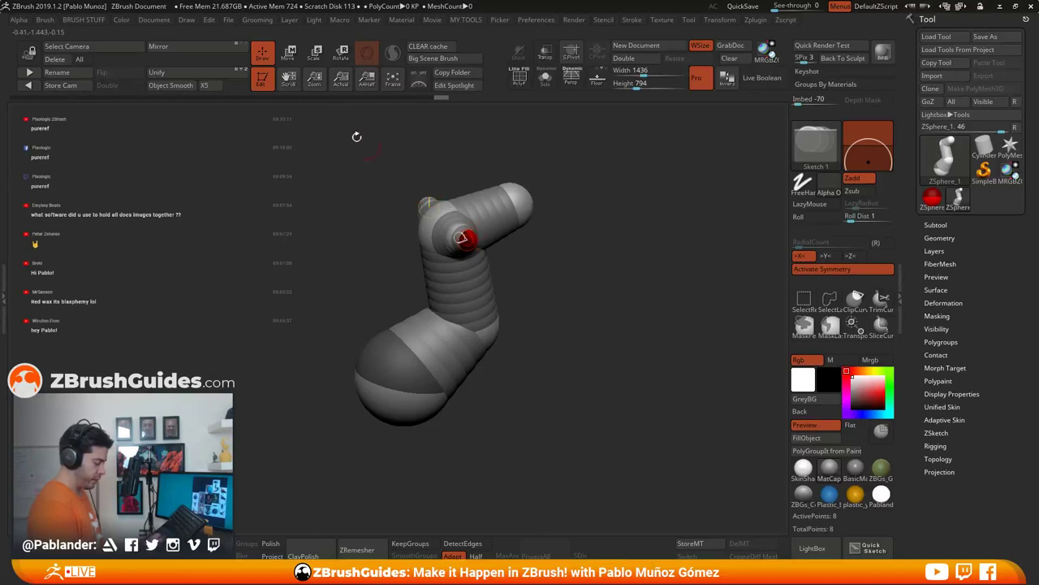
pyautogui.click(289, 53)
pyautogui.moveTo(607, 294)
pyautogui.mouseDown()
pyautogui.moveTo(595, 290)
pyautogui.moveTo(582, 198)
pyautogui.moveTo(587, 295)
pyautogui.moveTo(505, 307)
pyautogui.moveTo(557, 234)
pyautogui.moveTo(554, 167)
pyautogui.mouseUp()
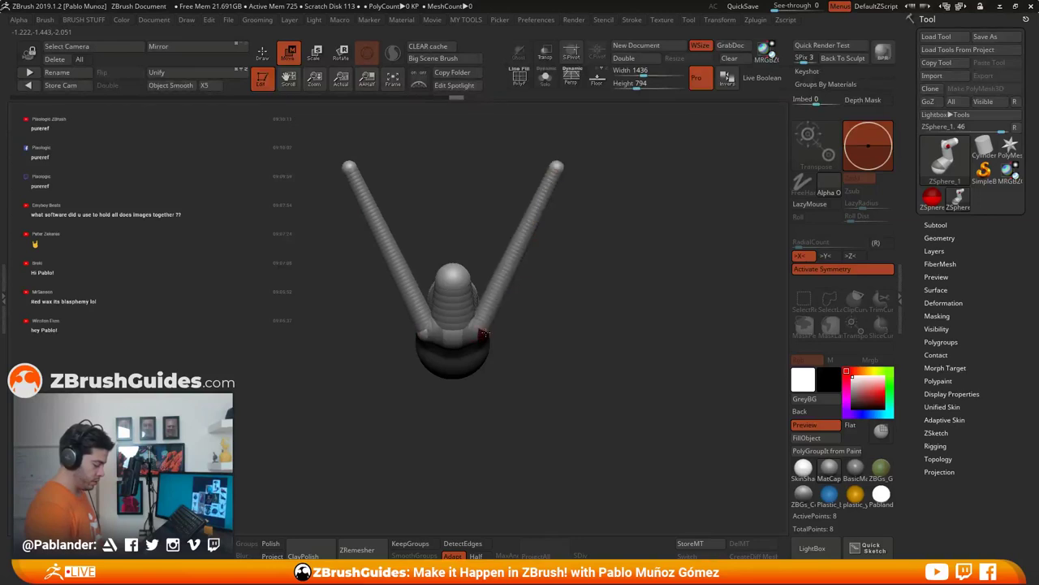
# Step: Move the mirrored shoulder joints outward from the body and slightly reposition the arm ends
pyautogui.moveTo(492, 332); pyautogui.dragTo(492, 328)
pyautogui.moveTo(557, 166); pyautogui.dragTo(557, 159)
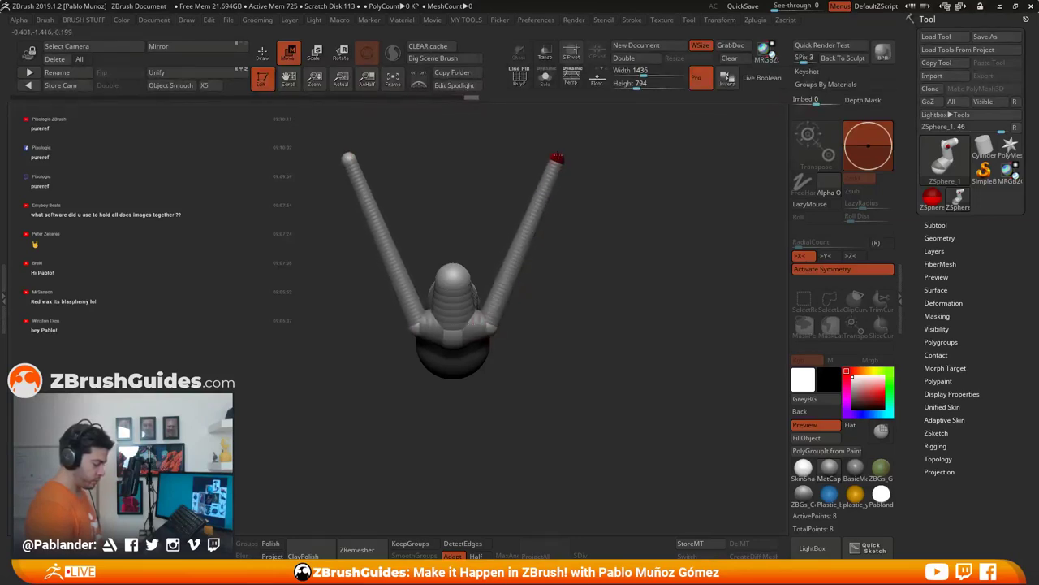
pyautogui.keyDown('alt'); pyautogui.moveTo(581, 248); pyautogui.dragTo(586, 268); pyautogui.keyUp('alt')
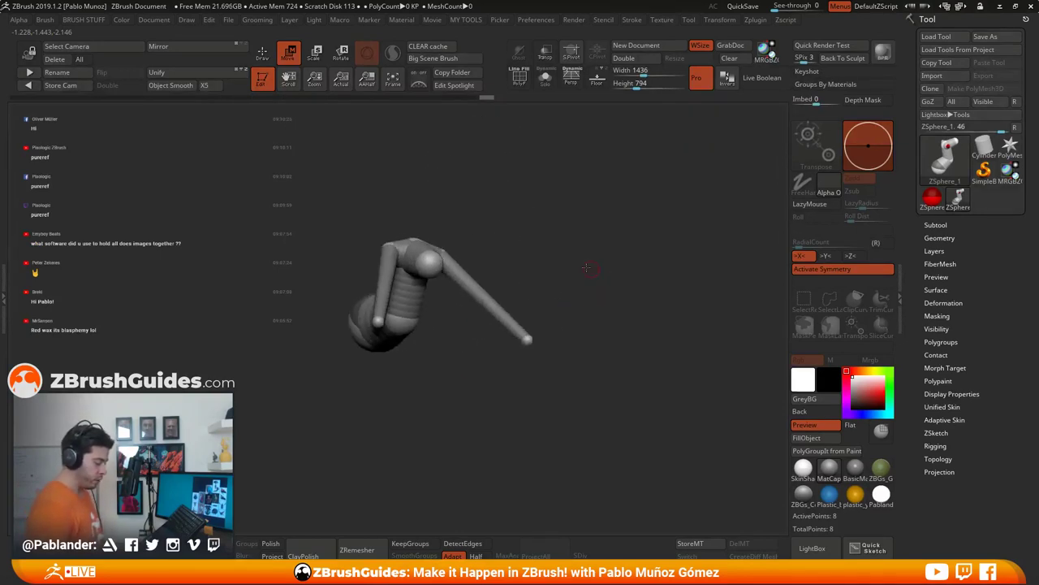
pyautogui.moveTo(436, 257); pyautogui.dragTo(598, 215)
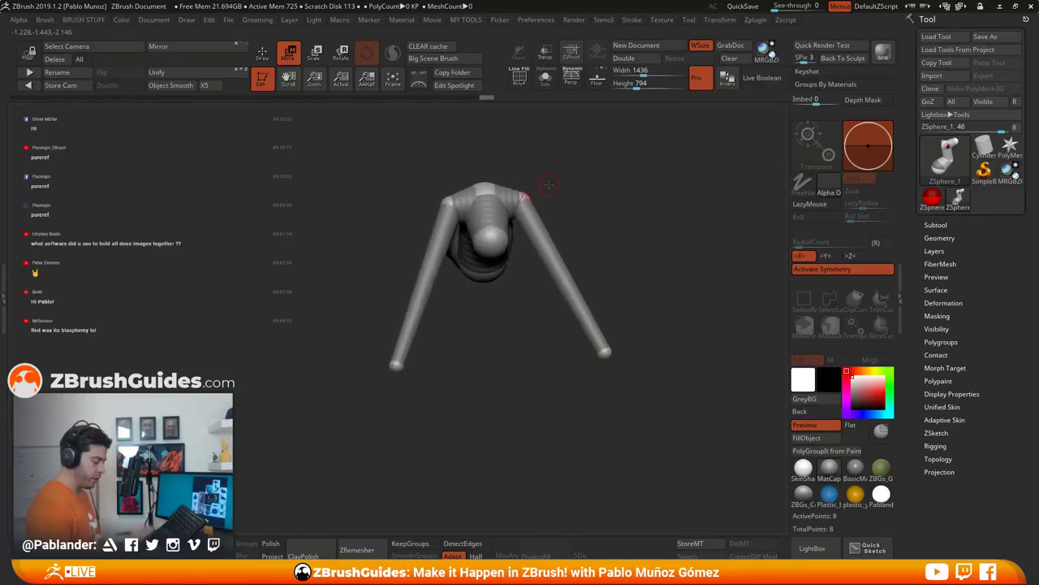
pyautogui.moveTo(523, 194); pyautogui.dragTo(525, 192)
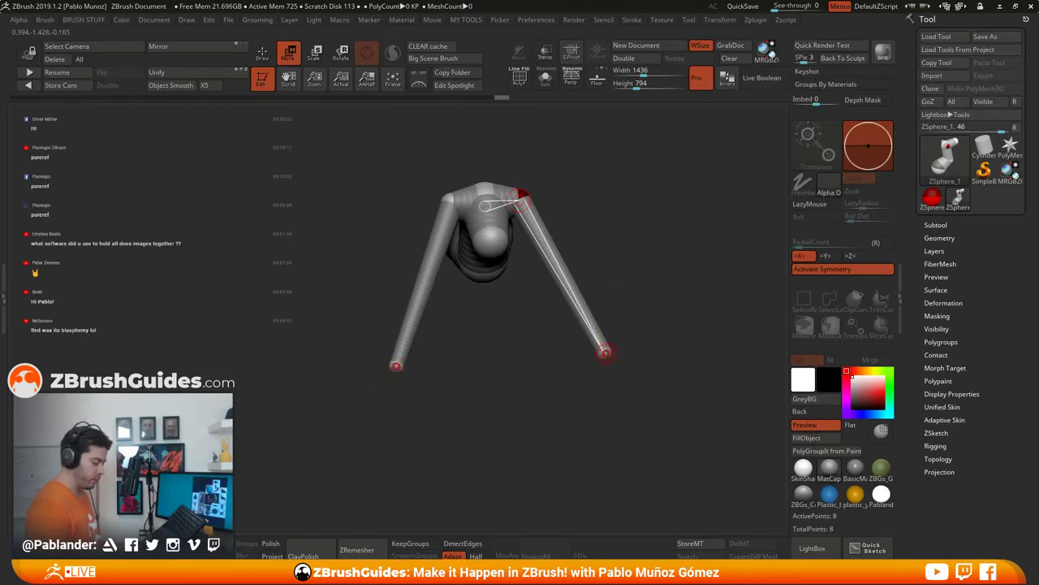
# Step: Move the mirrored arm tips farther outward to spread the arms wider
pyautogui.moveTo(605, 353); pyautogui.dragTo(627, 356)
pyautogui.moveTo(649, 398); pyautogui.dragTo(673, 271)
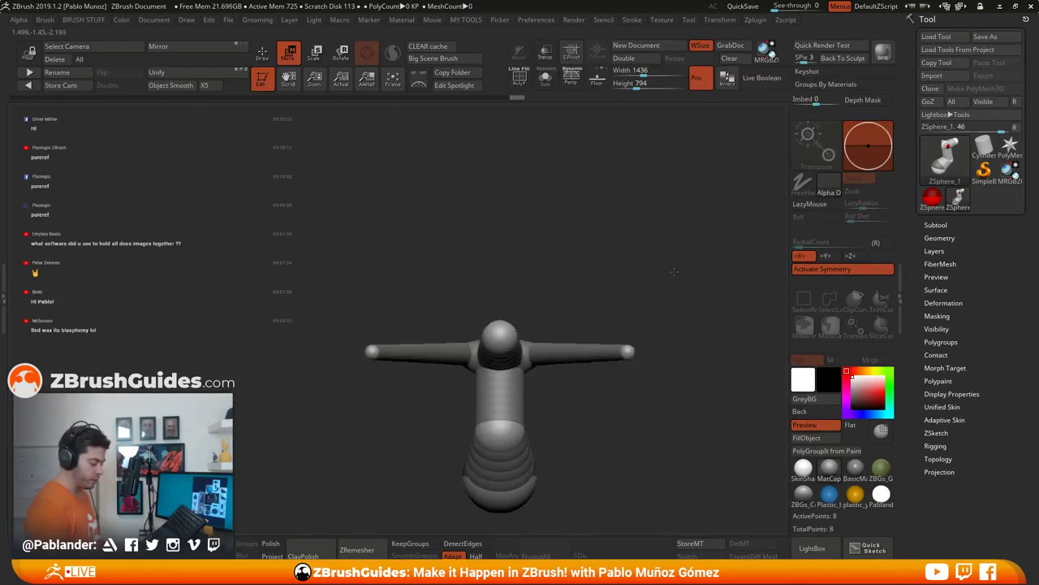
pyautogui.keyDown('alt'); pyautogui.moveTo(620, 418); pyautogui.dragTo(596, 358); pyautogui.keyUp('alt')
pyautogui.moveTo(604, 294); pyautogui.dragTo(605, 293)
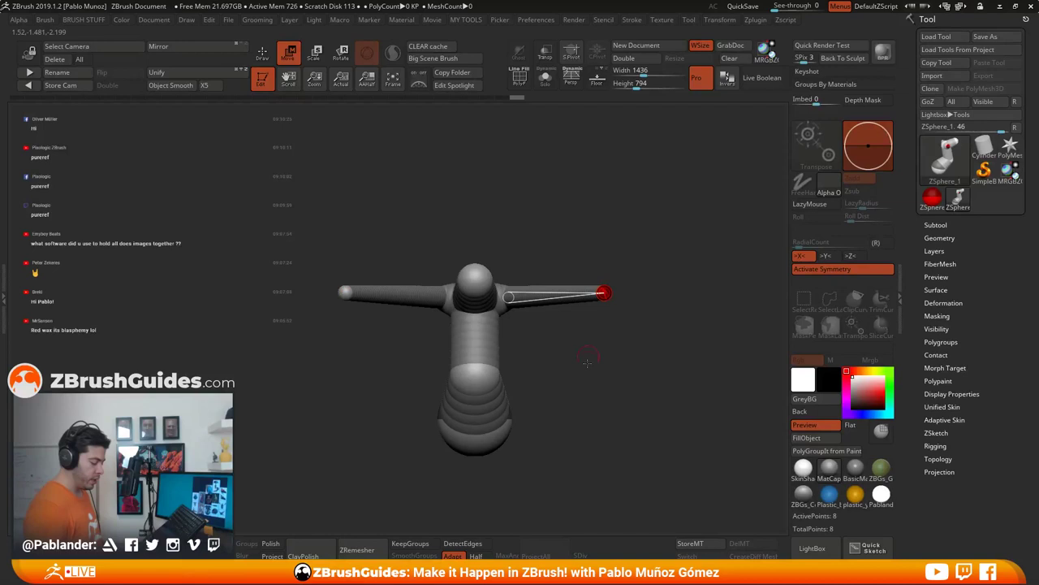
pyautogui.moveTo(587, 362)
pyautogui.mouseDown()
pyautogui.moveTo(616, 337)
pyautogui.moveTo(598, 312)
pyautogui.moveTo(583, 323)
pyautogui.mouseUp()
# Step: Insert two intermediate ZSphere joints along each mirrored arm, between the shoulder and the tip
pyautogui.click(262, 54)
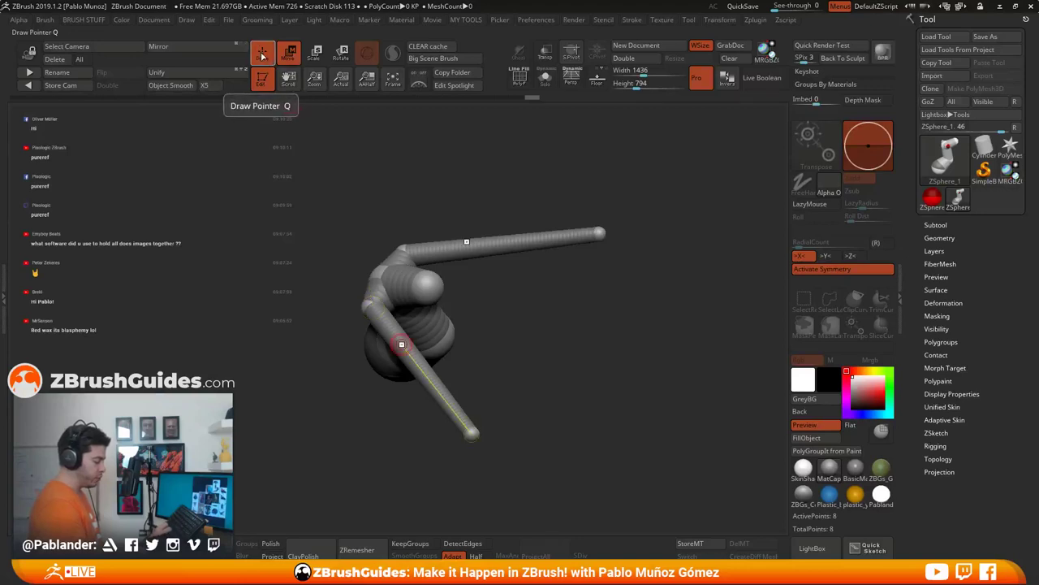
pyautogui.press('a')
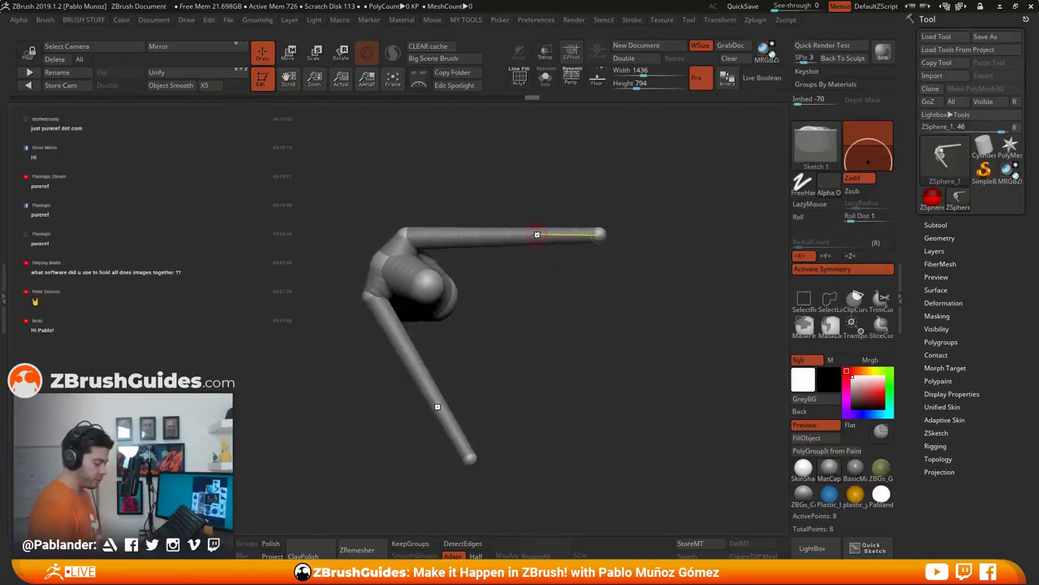
pyautogui.click(538, 235)
pyautogui.click(469, 234)
pyautogui.moveTo(566, 331); pyautogui.dragTo(570, 350)
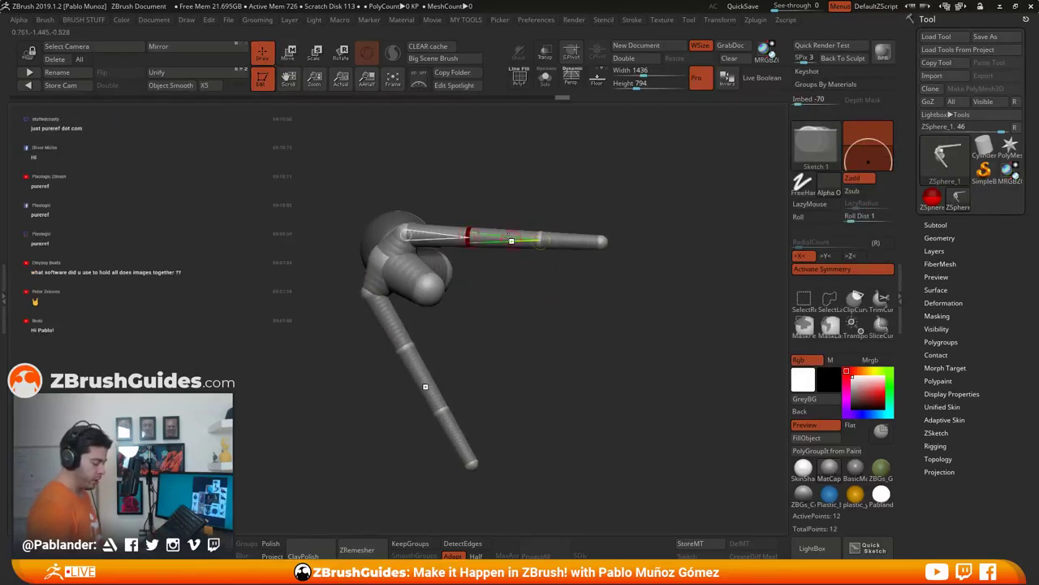
pyautogui.click(540, 239)
# Step: Reposition the two intermediate joints of each arm to start bending the straight limbs
pyautogui.click(292, 57)
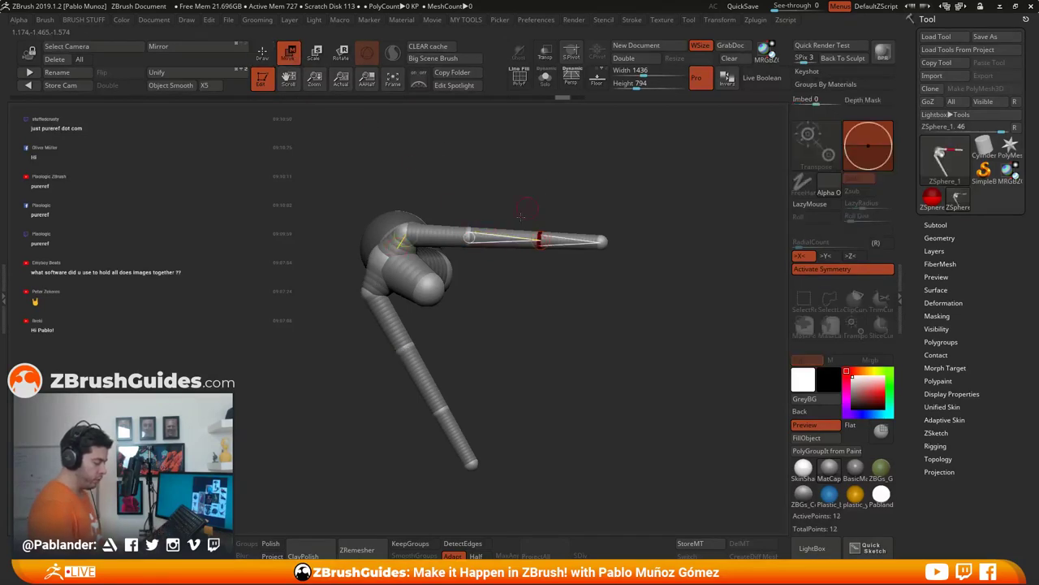
pyautogui.moveTo(469, 238); pyautogui.dragTo(472, 208)
pyautogui.moveTo(542, 239); pyautogui.dragTo(558, 208)
pyautogui.keyDown('shift'); pyautogui.moveTo(513, 325); pyautogui.dragTo(552, 257); pyautogui.keyUp('shift')
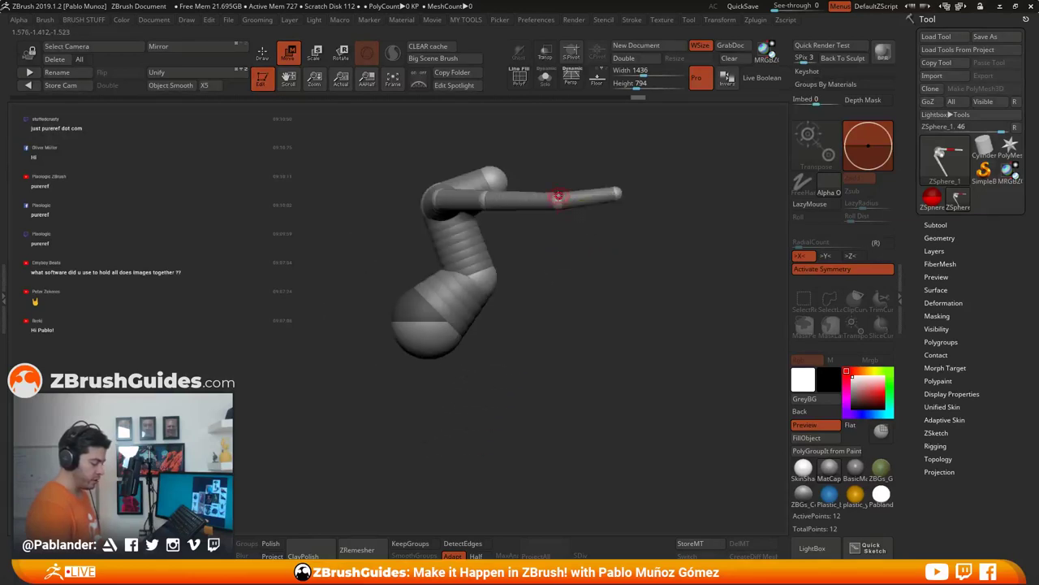
# Step: Arch the arms in side view by raising both intermediate joints and angling the tips downward
pyautogui.moveTo(557, 199); pyautogui.dragTo(556, 207)
pyautogui.moveTo(492, 200); pyautogui.dragTo(488, 211)
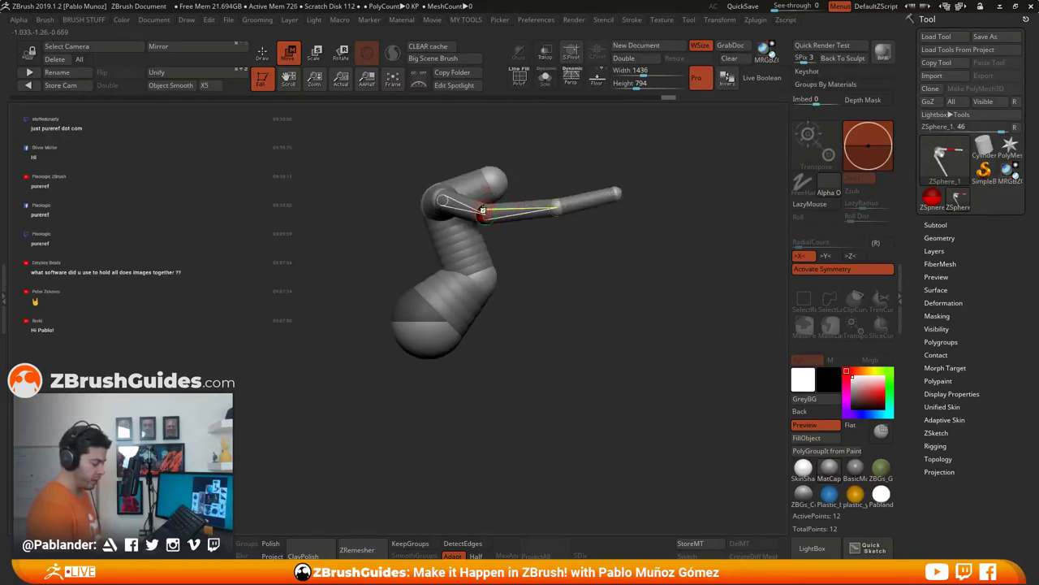
pyautogui.moveTo(557, 207); pyautogui.dragTo(556, 196)
pyautogui.moveTo(484, 212); pyautogui.dragTo(485, 172)
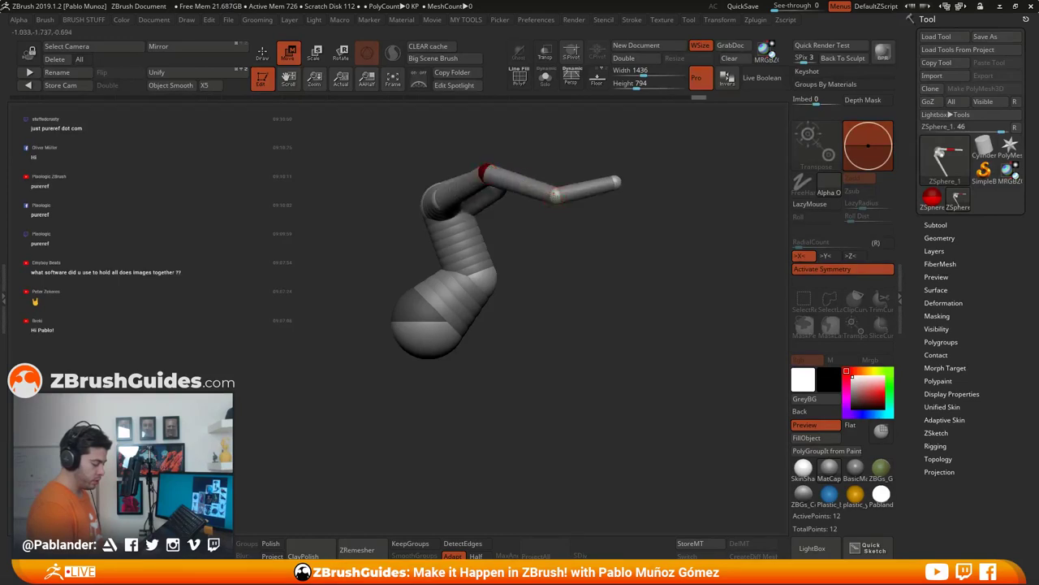
pyautogui.moveTo(555, 196); pyautogui.dragTo(610, 200)
pyautogui.moveTo(561, 176); pyautogui.dragTo(562, 178)
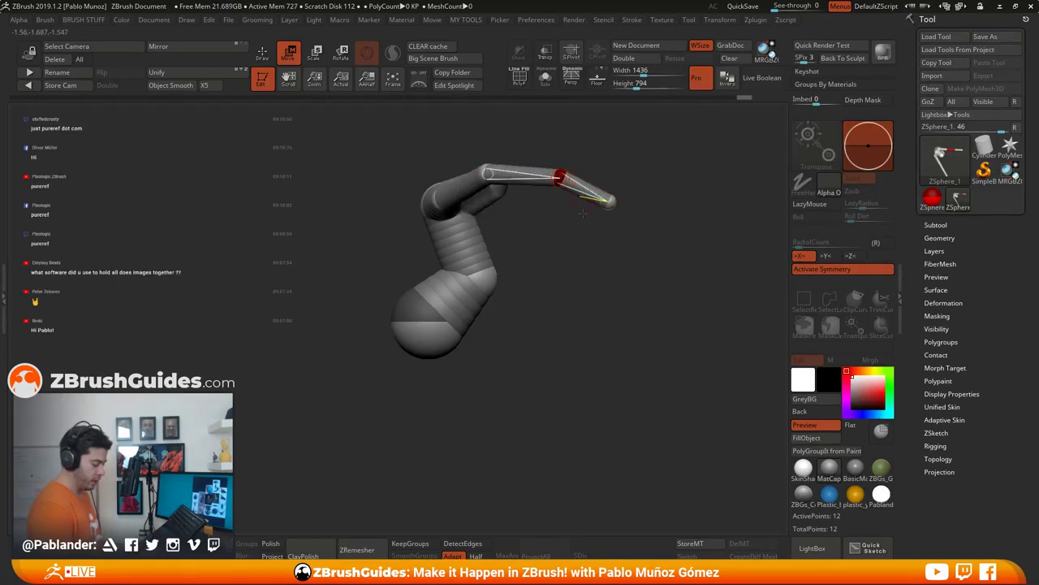
pyautogui.moveTo(582, 212); pyautogui.dragTo(596, 330)
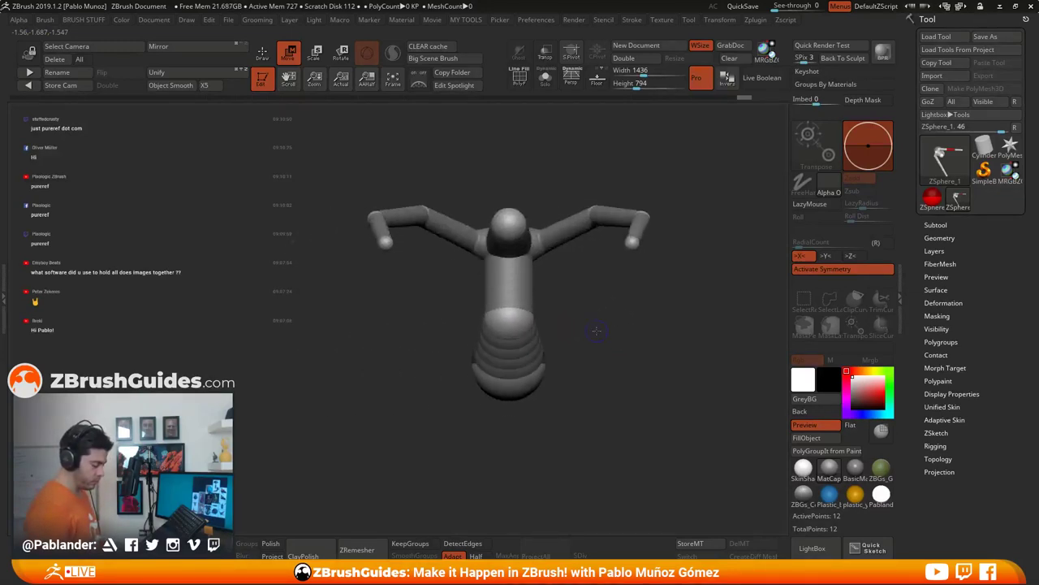
# Step: Extend the head end with centred ZSpheres, building a forward-projecting head and a joint at its base
pyautogui.click(263, 52)
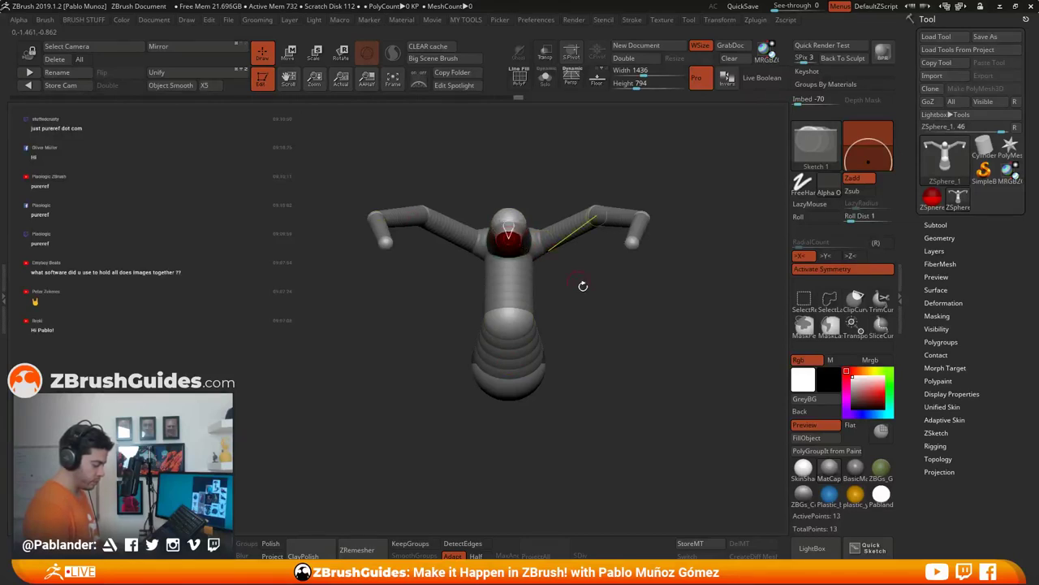
pyautogui.moveTo(582, 288); pyautogui.dragTo(545, 317)
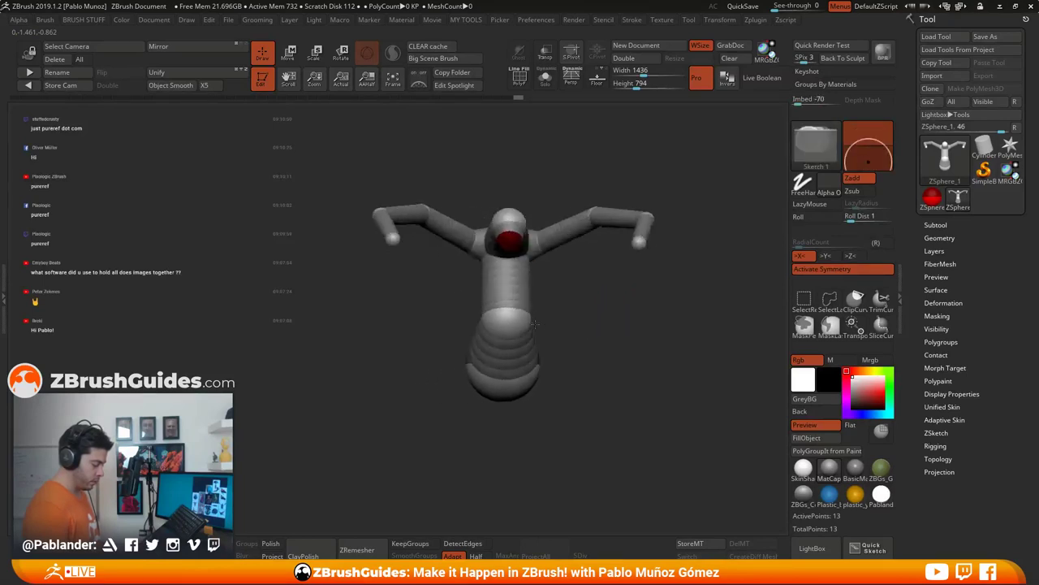
pyautogui.moveTo(622, 336); pyautogui.dragTo(616, 292)
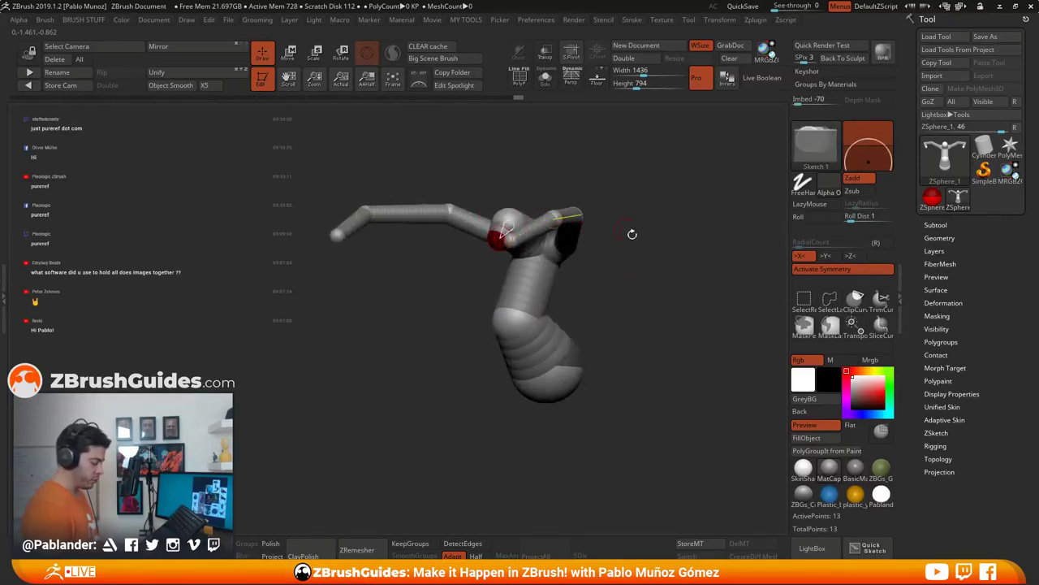
pyautogui.moveTo(631, 234); pyautogui.dragTo(650, 245)
pyautogui.moveTo(605, 283); pyautogui.dragTo(569, 284)
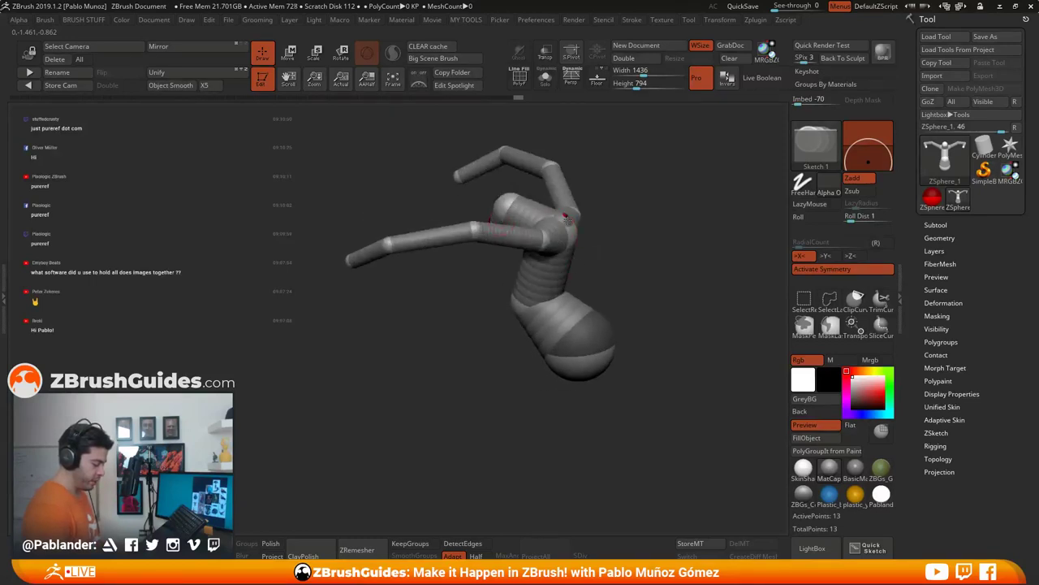
pyautogui.moveTo(615, 226)
pyautogui.mouseDown()
pyautogui.moveTo(649, 230)
pyautogui.moveTo(622, 247)
pyautogui.moveTo(597, 226)
pyautogui.moveTo(659, 270)
pyautogui.moveTo(602, 279)
pyautogui.moveTo(606, 292)
pyautogui.moveTo(619, 248)
pyautogui.moveTo(582, 246)
pyautogui.moveTo(573, 184)
pyautogui.mouseUp()
pyautogui.press('w')
pyautogui.moveTo(609, 288); pyautogui.dragTo(571, 308)
pyautogui.press('q')
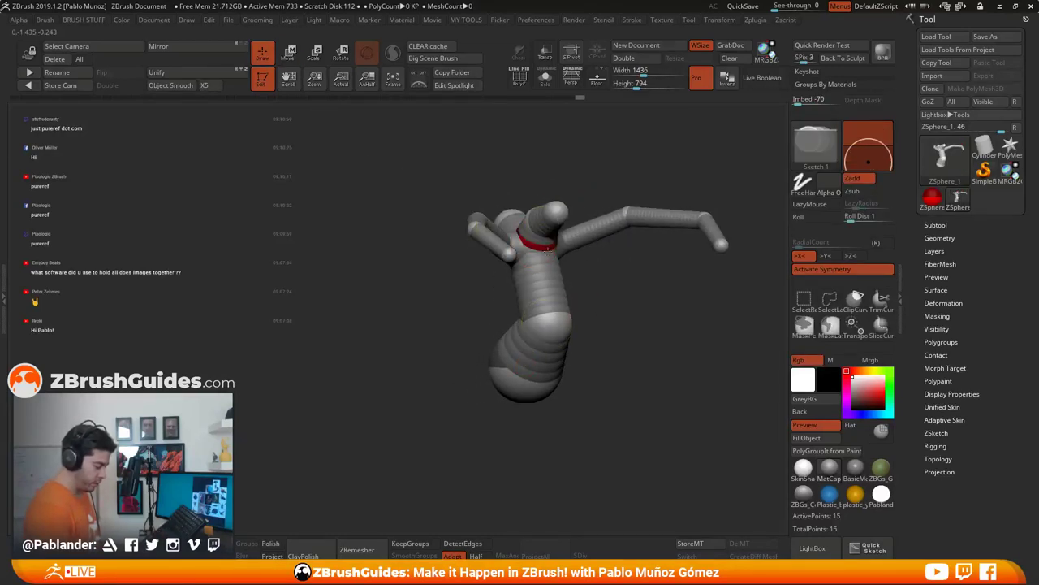
# Step: Try adding a mirrored pair of ZSpheres below the head and pulling them down into short limbs
pyautogui.moveTo(583, 256); pyautogui.dragTo(585, 273)
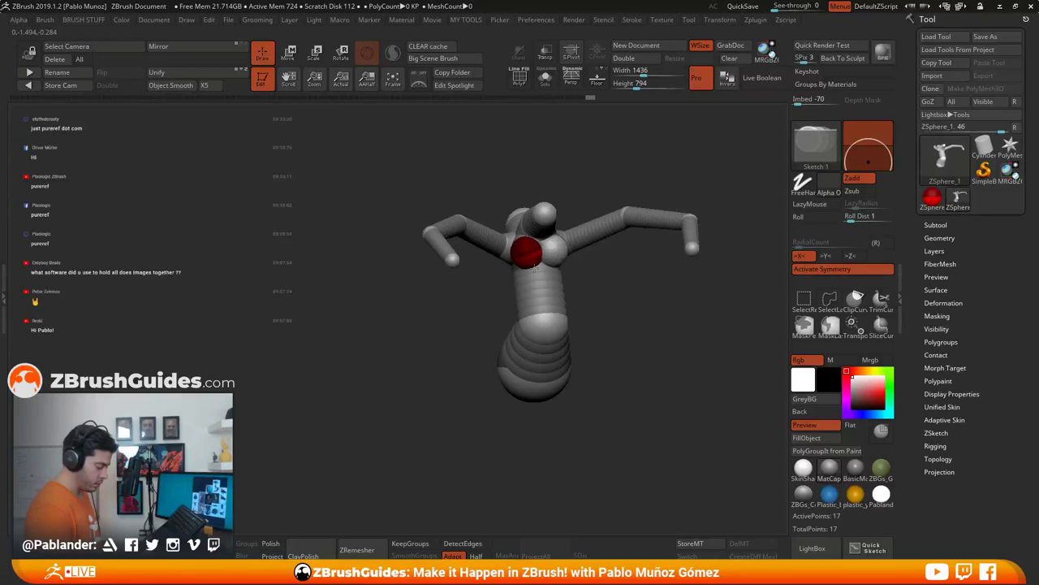
pyautogui.click(288, 53)
pyautogui.moveTo(585, 357); pyautogui.dragTo(619, 305)
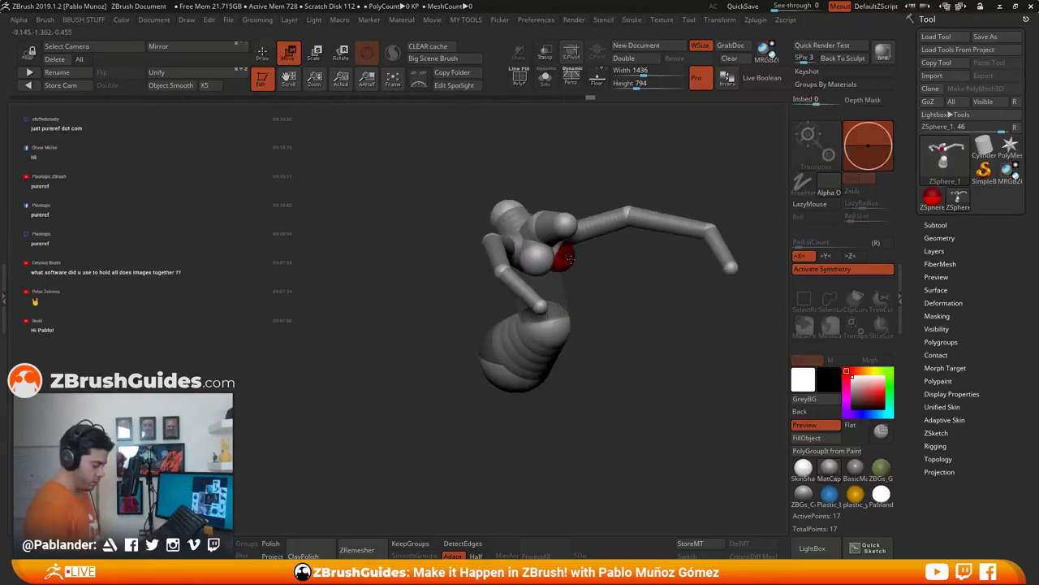
pyautogui.moveTo(571, 259)
pyautogui.mouseDown()
pyautogui.moveTo(540, 183)
pyautogui.moveTo(567, 273)
pyautogui.moveTo(526, 217)
pyautogui.moveTo(537, 266)
pyautogui.moveTo(552, 268)
pyautogui.mouseUp()
pyautogui.press('q')
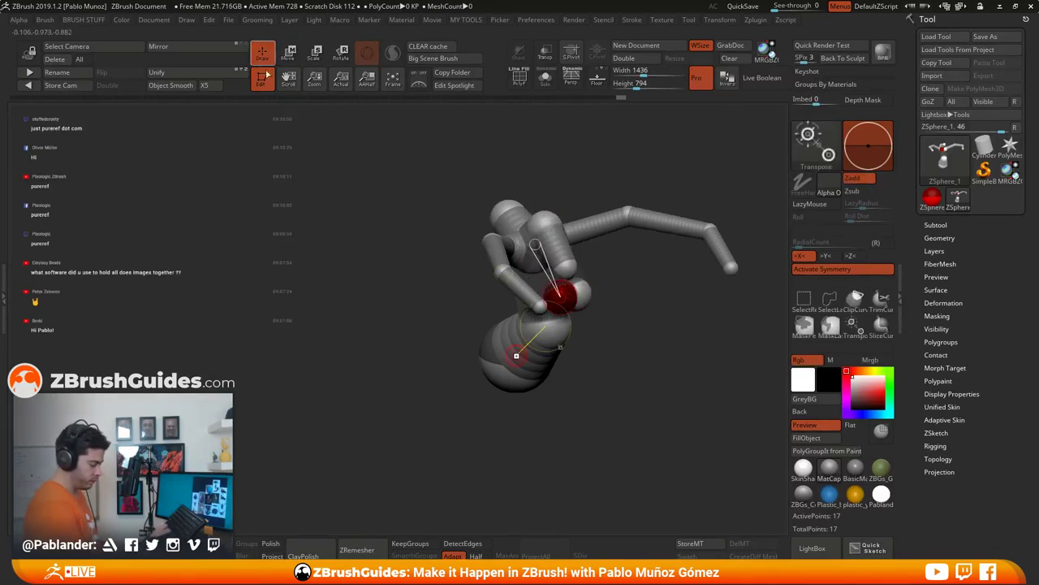
pyautogui.keyDown('shift'); pyautogui.moveTo(454, 235); pyautogui.dragTo(508, 220); pyautogui.keyUp('shift')
# Step: Insert two more ZSphere joints in each arm, one in the upper segment and one in the middle segment
pyautogui.press('w')
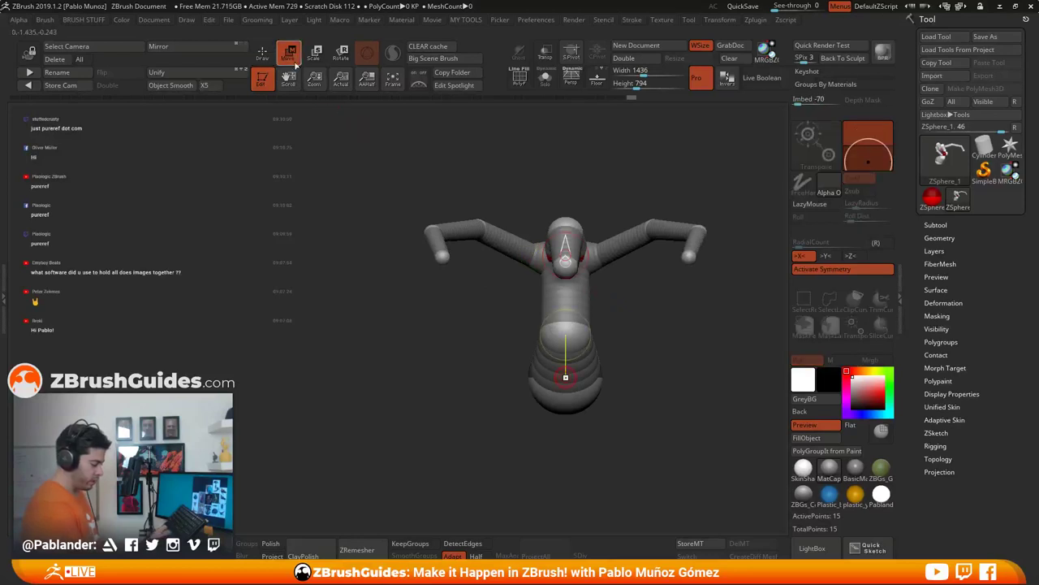
pyautogui.moveTo(622, 315)
pyautogui.mouseDown()
pyautogui.moveTo(587, 316)
pyautogui.moveTo(552, 300)
pyautogui.mouseUp()
pyautogui.moveTo(455, 258); pyautogui.dragTo(355, 136)
pyautogui.click(262, 51)
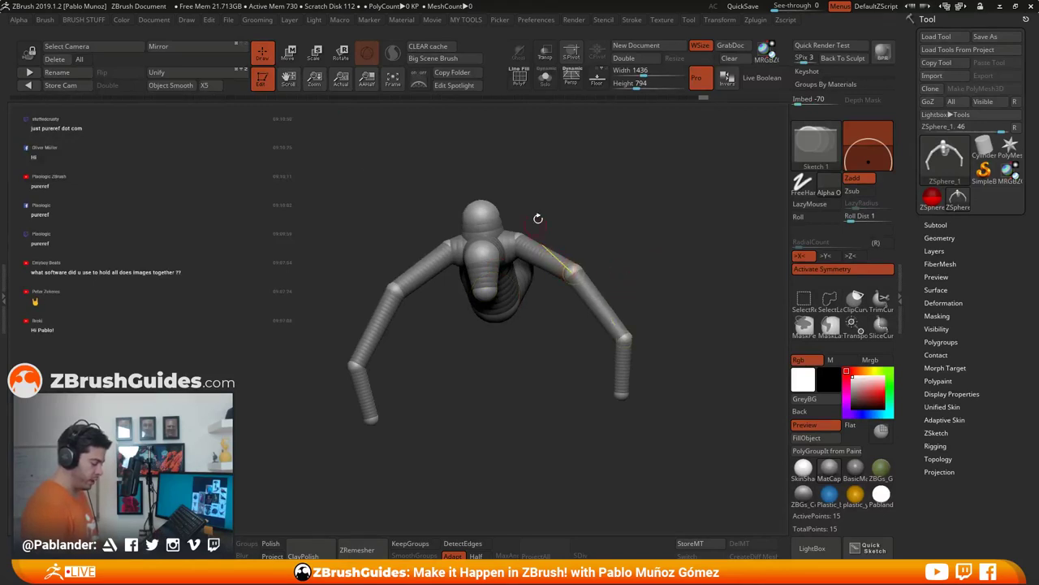
pyautogui.moveTo(642, 238)
pyautogui.keyDown('alt'); pyautogui.mouseDown()
pyautogui.moveTo(629, 236)
pyautogui.moveTo(635, 254)
pyautogui.mouseUp(); pyautogui.keyUp('alt')
pyautogui.click(532, 254)
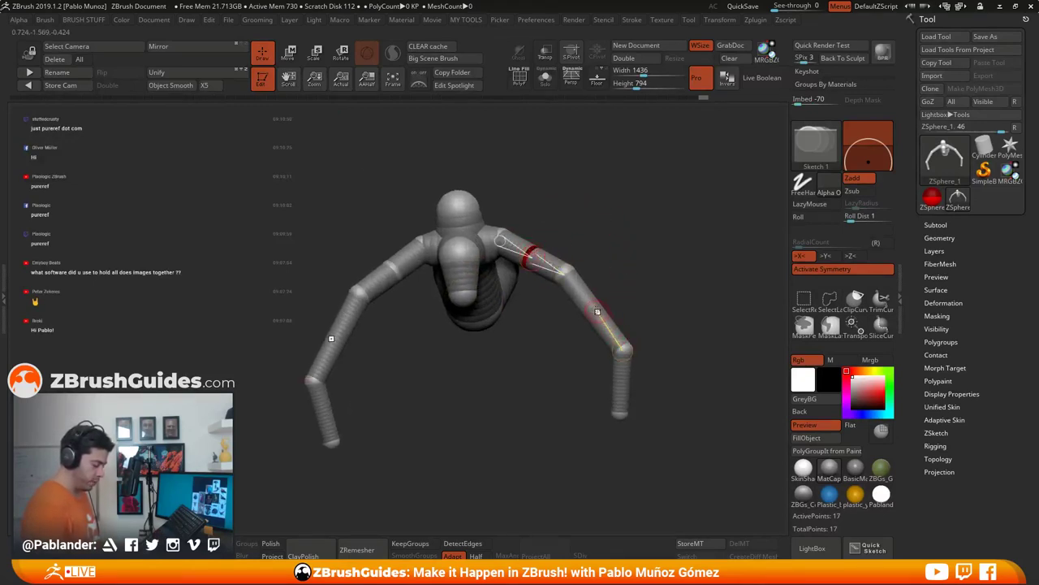
pyautogui.click(597, 311)
pyautogui.moveTo(649, 360); pyautogui.dragTo(661, 337)
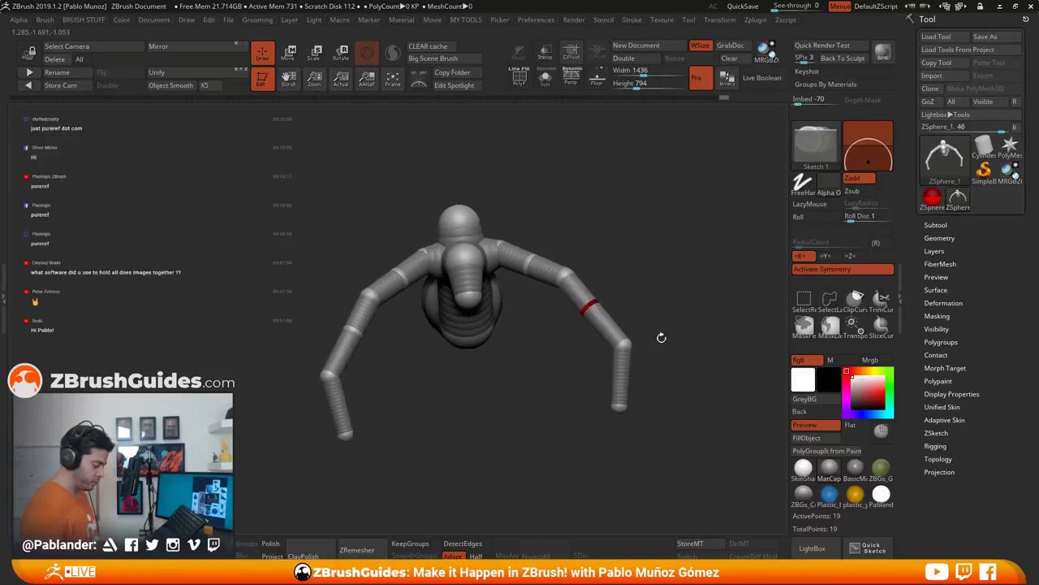
# Step: Reposition the new arm joints and raise the outer joint to give each arm a more segmented, curved bend
pyautogui.press('w')
pyautogui.moveTo(592, 307); pyautogui.dragTo(603, 300)
pyautogui.moveTo(531, 257); pyautogui.dragTo(533, 253)
pyautogui.moveTo(538, 357); pyautogui.dragTo(534, 312)
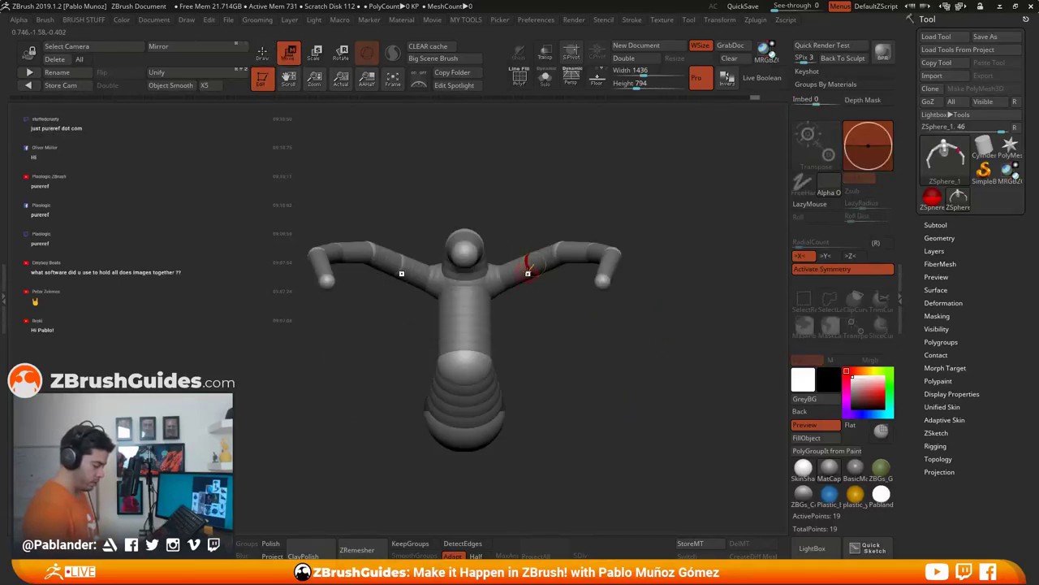
pyautogui.moveTo(528, 272); pyautogui.dragTo(549, 266)
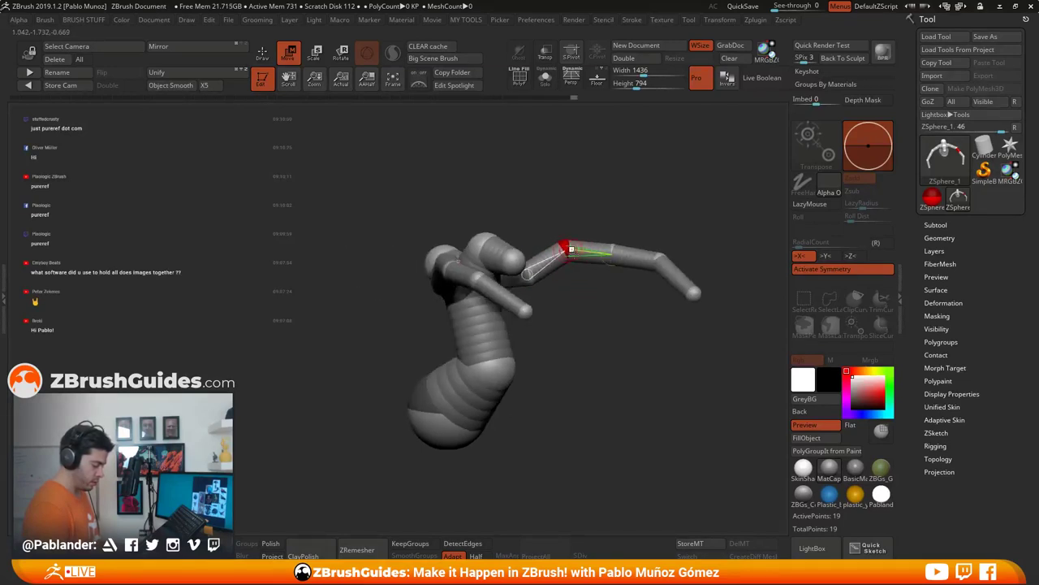
pyautogui.moveTo(661, 258); pyautogui.dragTo(660, 251)
pyautogui.keyDown('alt'); pyautogui.moveTo(627, 312); pyautogui.dragTo(605, 219); pyautogui.keyUp('alt')
pyautogui.press('e')
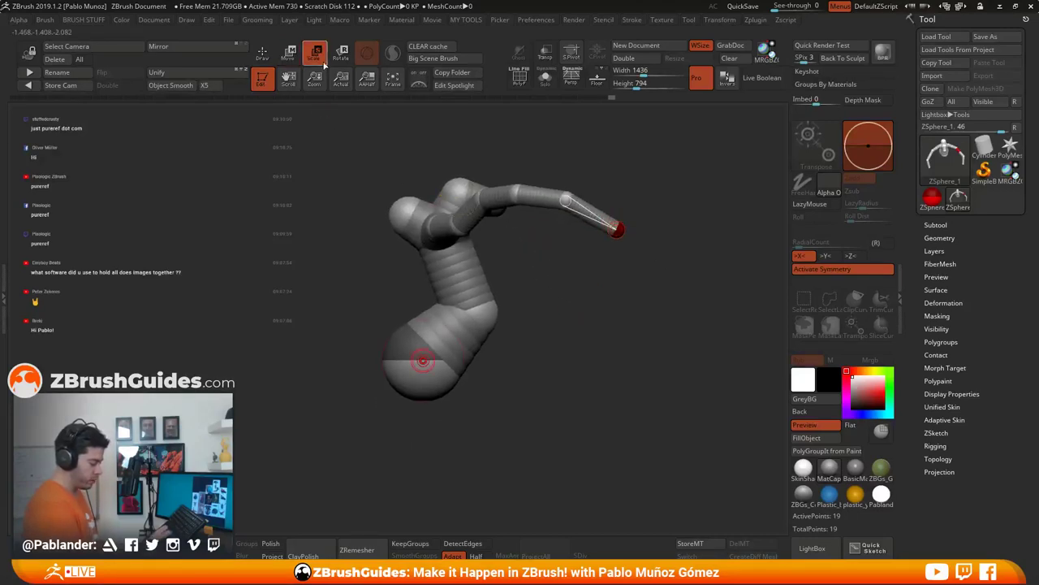
pyautogui.moveTo(561, 319)
pyautogui.mouseDown()
pyautogui.moveTo(604, 325)
pyautogui.moveTo(550, 301)
pyautogui.mouseUp()
pyautogui.moveTo(659, 306)
pyautogui.keyDown('alt'); pyautogui.mouseDown()
pyautogui.moveTo(545, 346)
pyautogui.moveTo(596, 302)
pyautogui.moveTo(583, 307)
pyautogui.moveTo(584, 317)
pyautogui.moveTo(651, 306)
pyautogui.mouseUp(); pyautogui.keyUp('alt')
pyautogui.press('q')
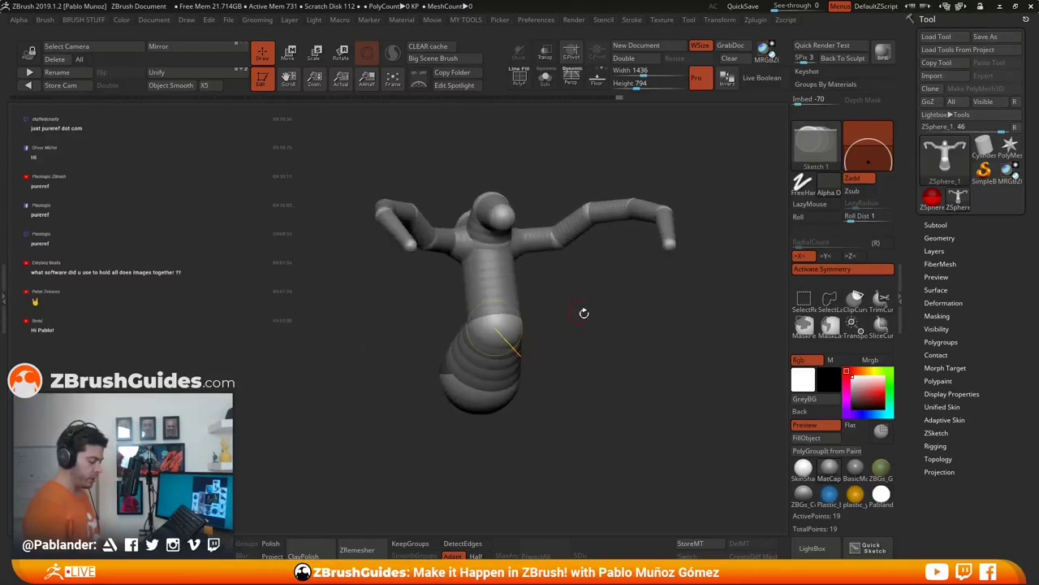
pyautogui.moveTo(607, 343); pyautogui.dragTo(598, 290)
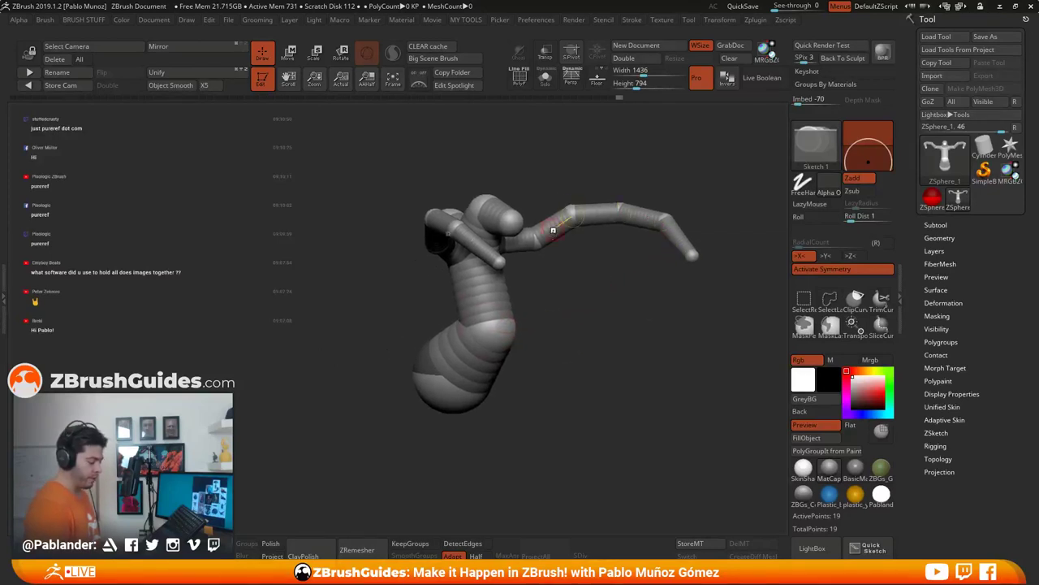
# Step: Examine the armature's body bends, head and jointed arms from several angles
pyautogui.moveTo(529, 242); pyautogui.dragTo(560, 220)
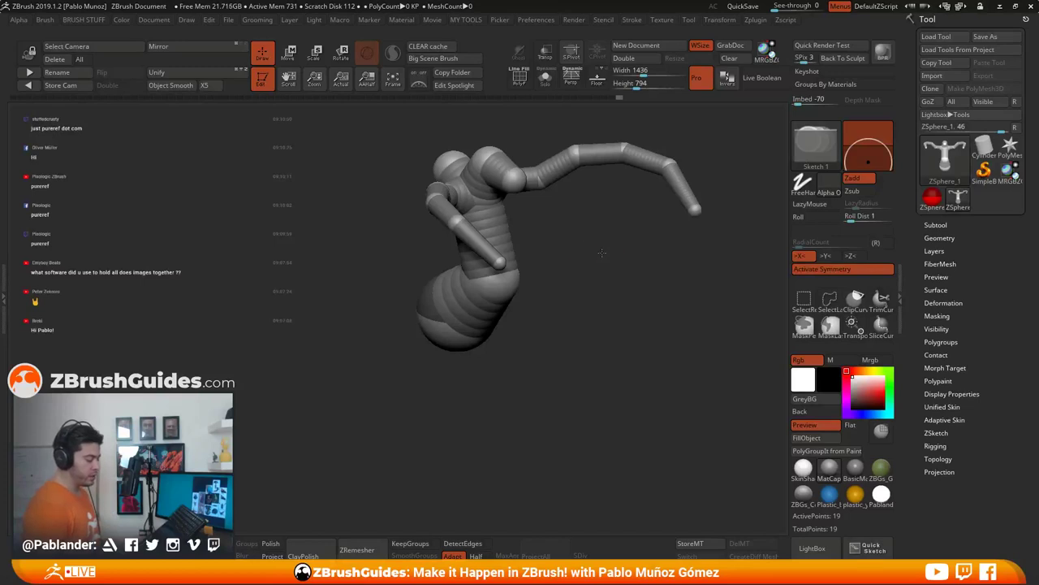
pyautogui.moveTo(592, 263); pyautogui.dragTo(609, 302)
pyautogui.moveTo(617, 352); pyautogui.dragTo(649, 297)
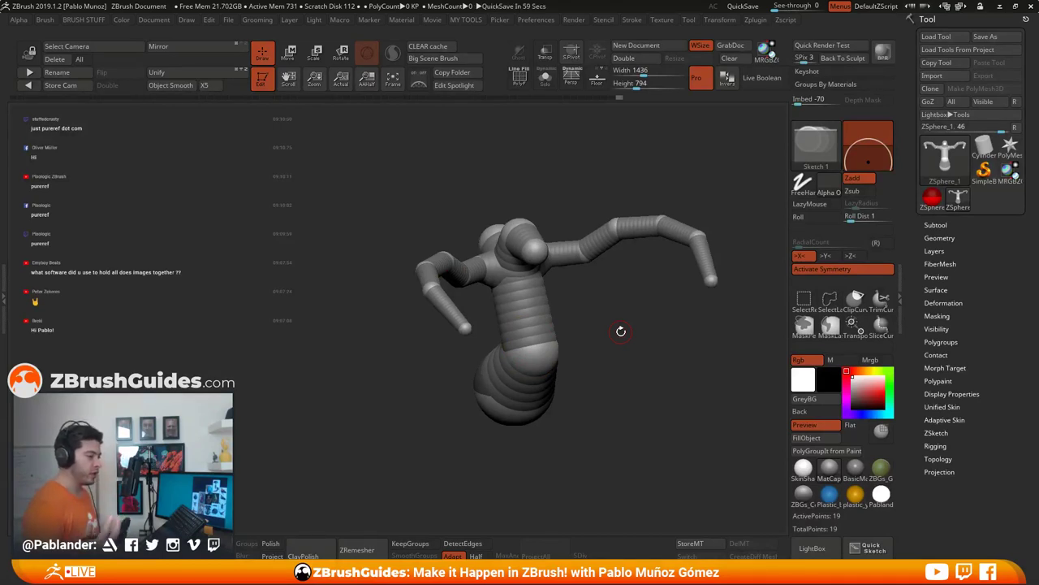
pyautogui.moveTo(601, 289); pyautogui.dragTo(541, 322)
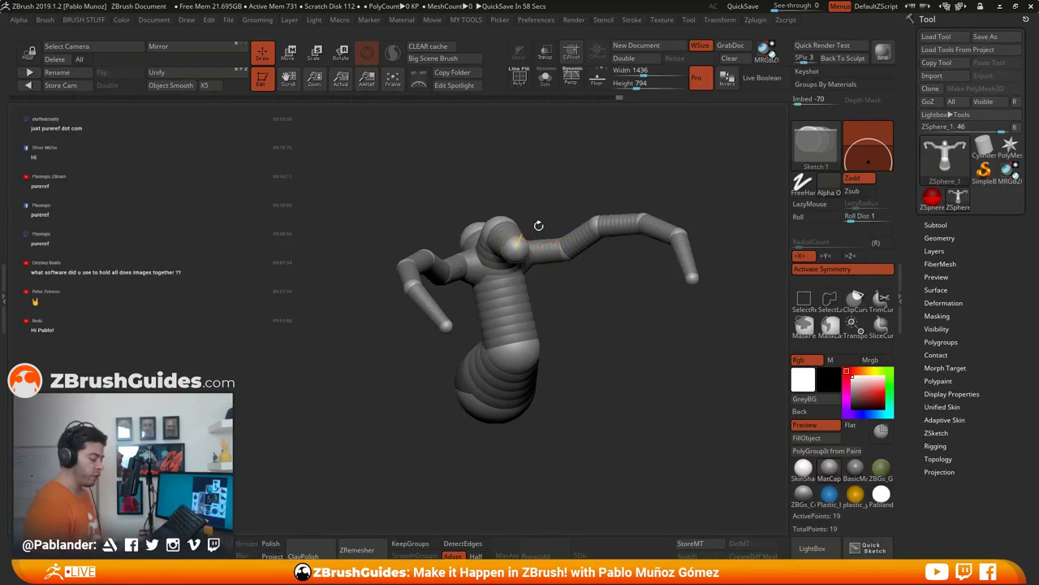
pyautogui.moveTo(581, 313)
pyautogui.mouseDown()
pyautogui.moveTo(608, 317)
pyautogui.moveTo(583, 320)
pyautogui.mouseUp()
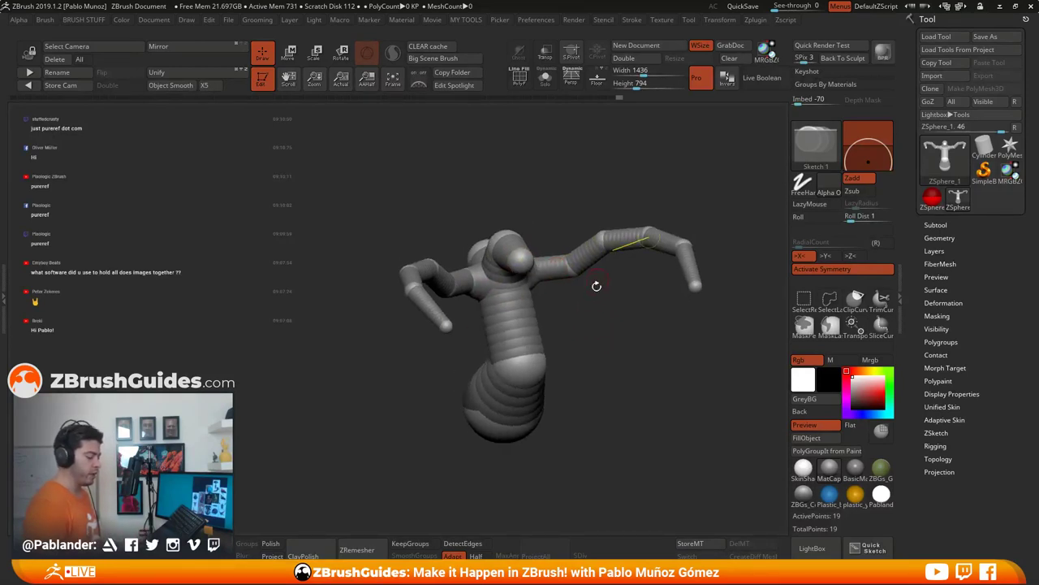
pyautogui.moveTo(631, 276); pyautogui.dragTo(541, 367)
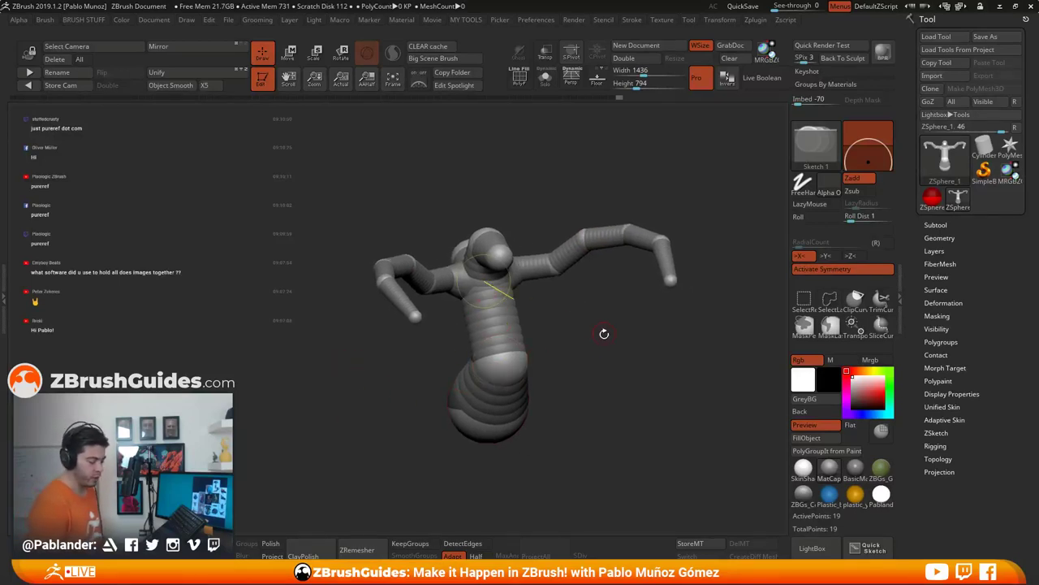
pyautogui.moveTo(604, 333)
pyautogui.mouseDown()
pyautogui.moveTo(607, 321)
pyautogui.moveTo(633, 343)
pyautogui.moveTo(617, 332)
pyautogui.moveTo(624, 340)
pyautogui.moveTo(601, 350)
pyautogui.mouseUp()
pyautogui.press('shift')
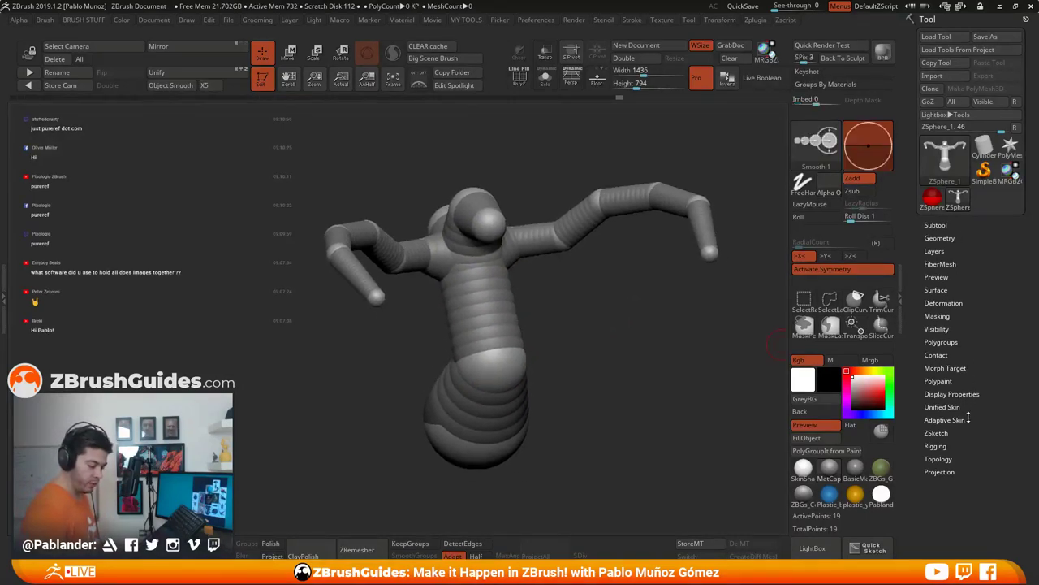
# Step: Preview the armature's adaptive skin and check its polygroups and wireframe from different angles, then return to the ZSpheres
pyautogui.click(944, 419)
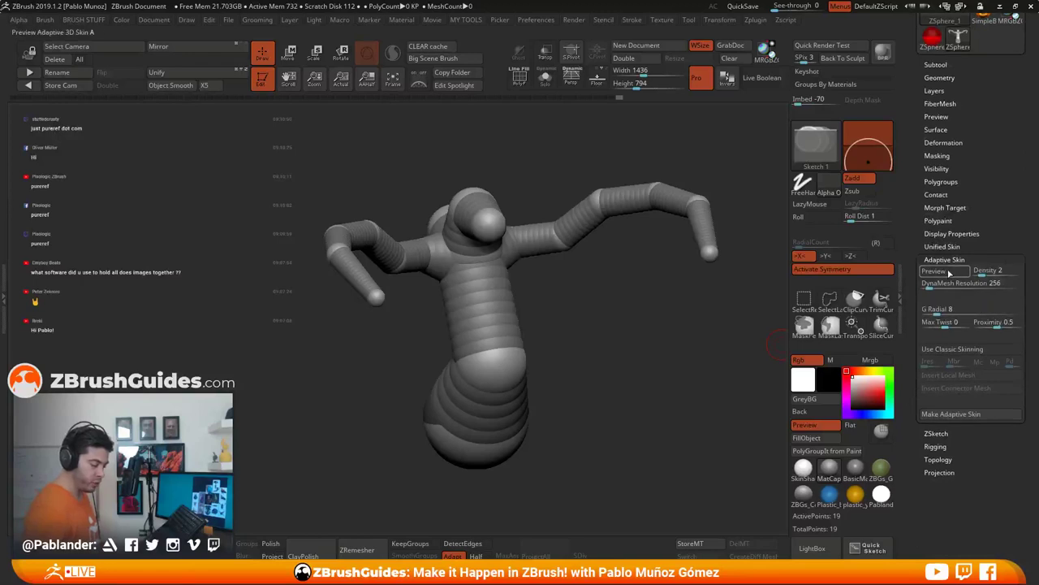
pyautogui.click(944, 271)
pyautogui.moveTo(621, 362); pyautogui.dragTo(620, 329)
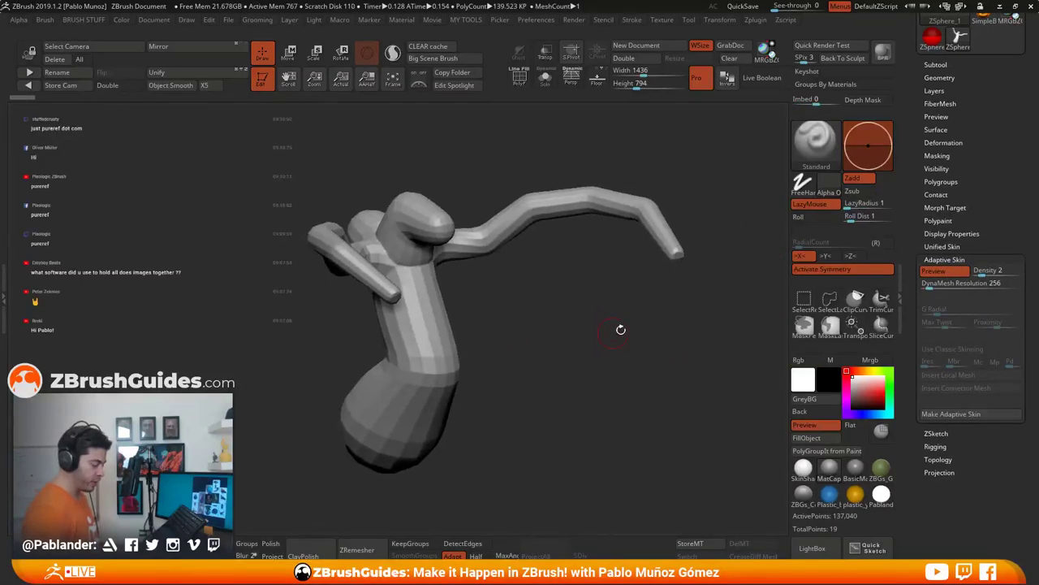
pyautogui.keyDown('alt'); pyautogui.moveTo(547, 238); pyautogui.dragTo(584, 224); pyautogui.keyUp('alt')
pyautogui.click(523, 88)
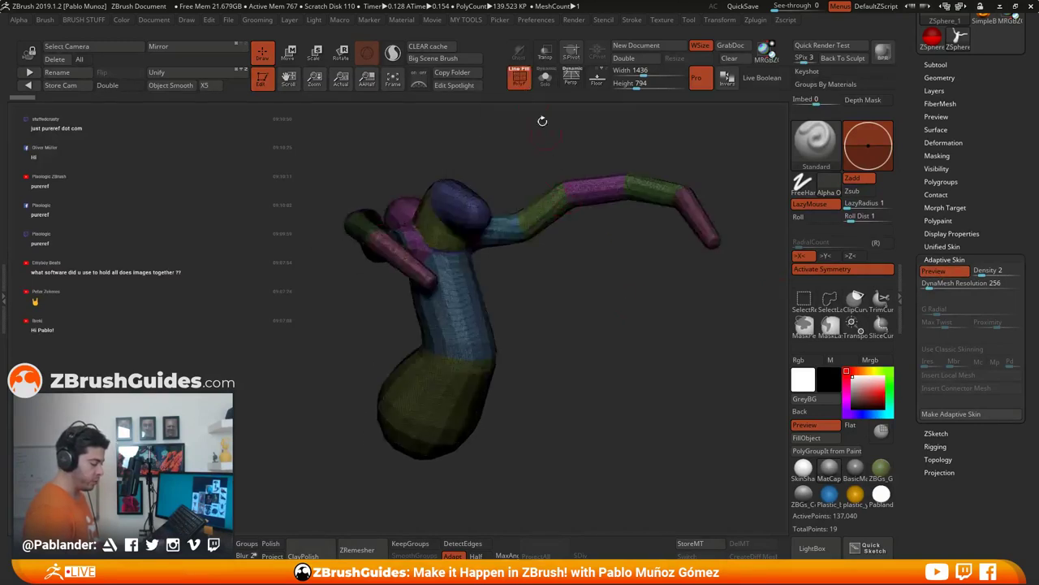
pyautogui.click(525, 86)
pyautogui.moveTo(561, 258); pyautogui.dragTo(564, 271)
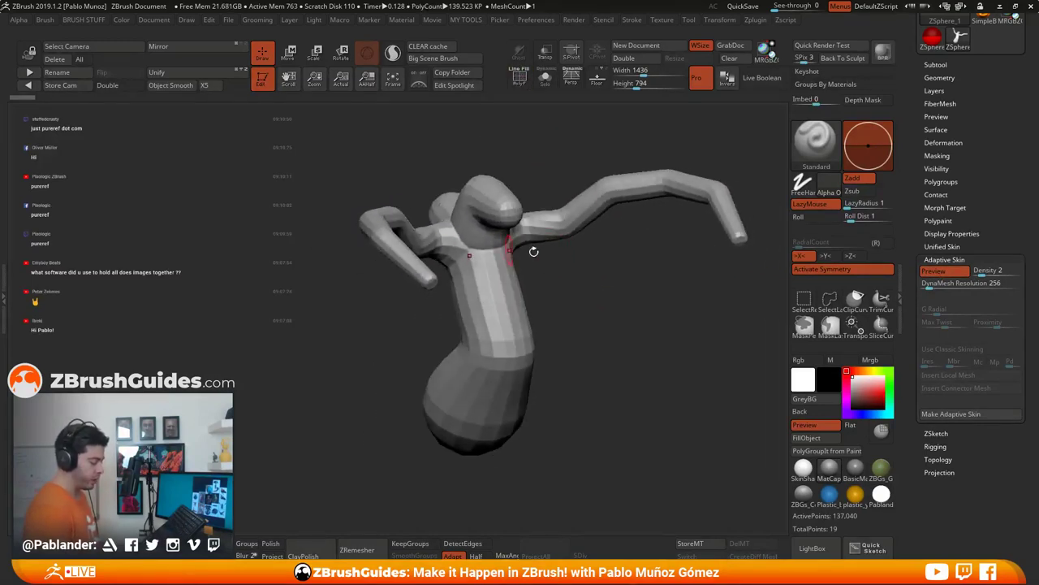
pyautogui.keyDown('alt'); pyautogui.moveTo(633, 282); pyautogui.dragTo(604, 285); pyautogui.keyUp('alt')
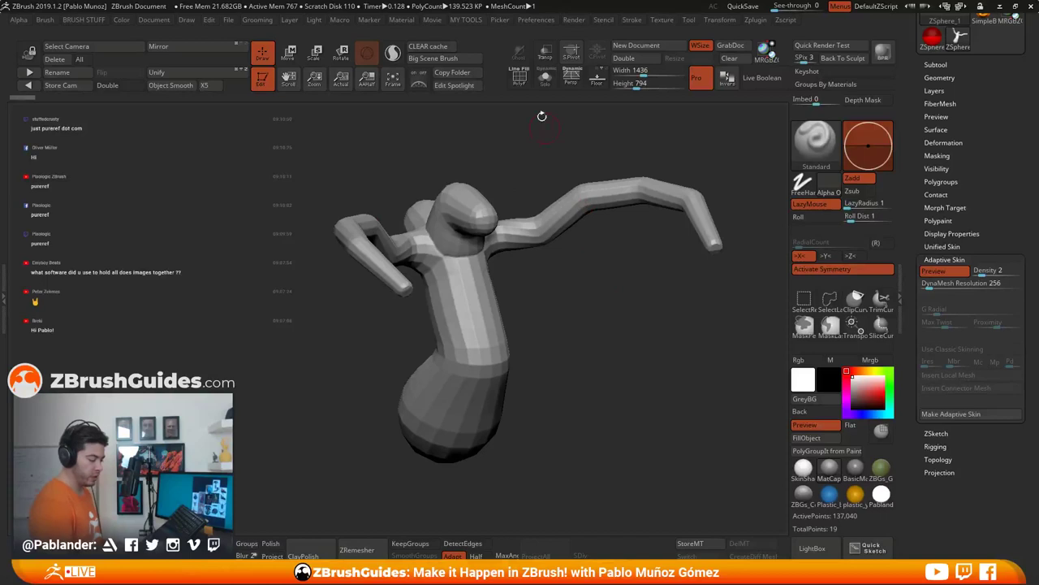
pyautogui.click(927, 272)
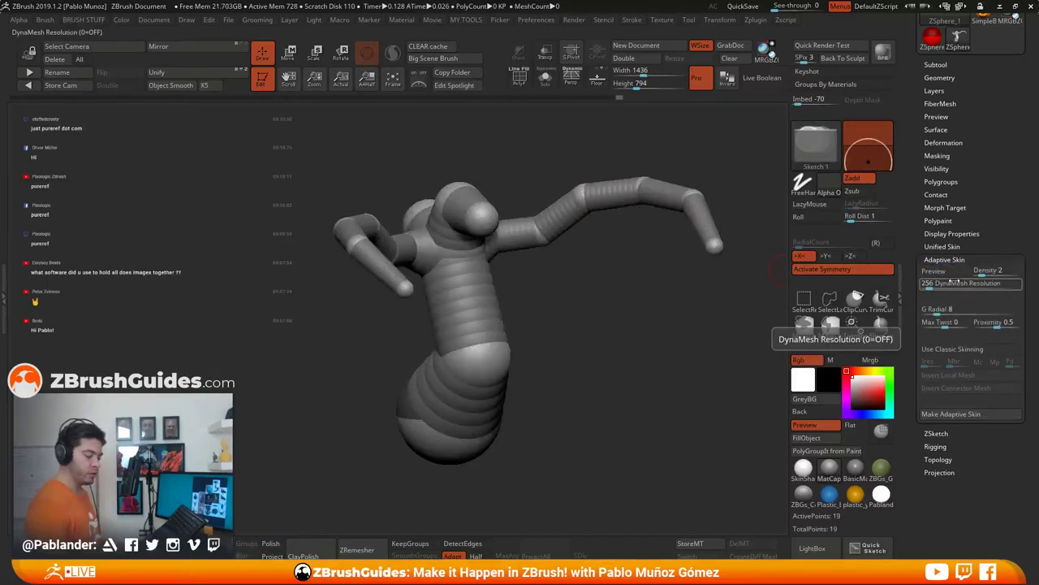
# Step: Set the adaptive skin's DynaMesh resolution to 0 and preview the resulting low-poly mesh before returning to the ZSpheres
pyautogui.moveTo(920, 288); pyautogui.dragTo(912, 287)
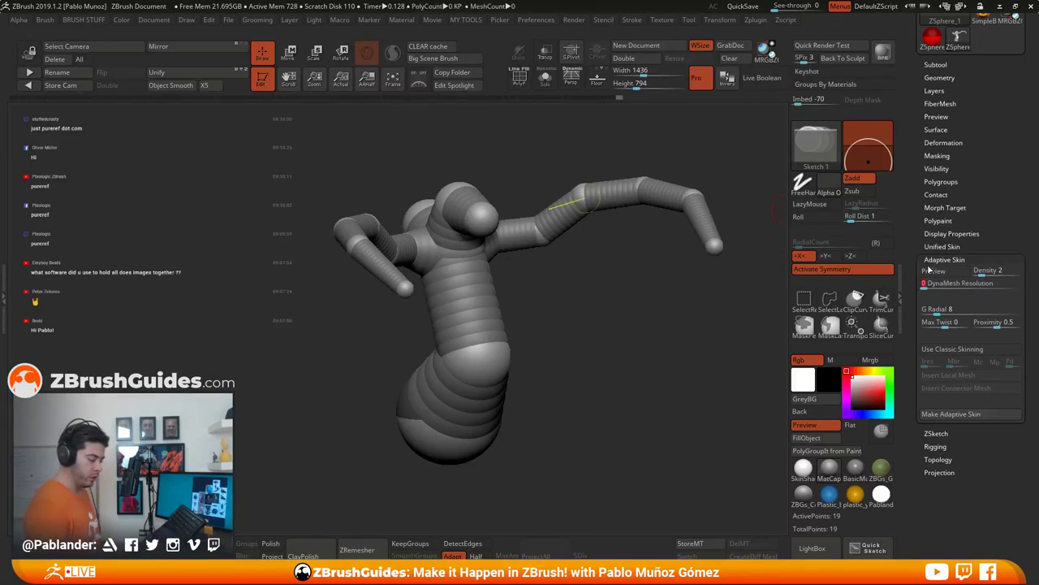
pyautogui.click(930, 270)
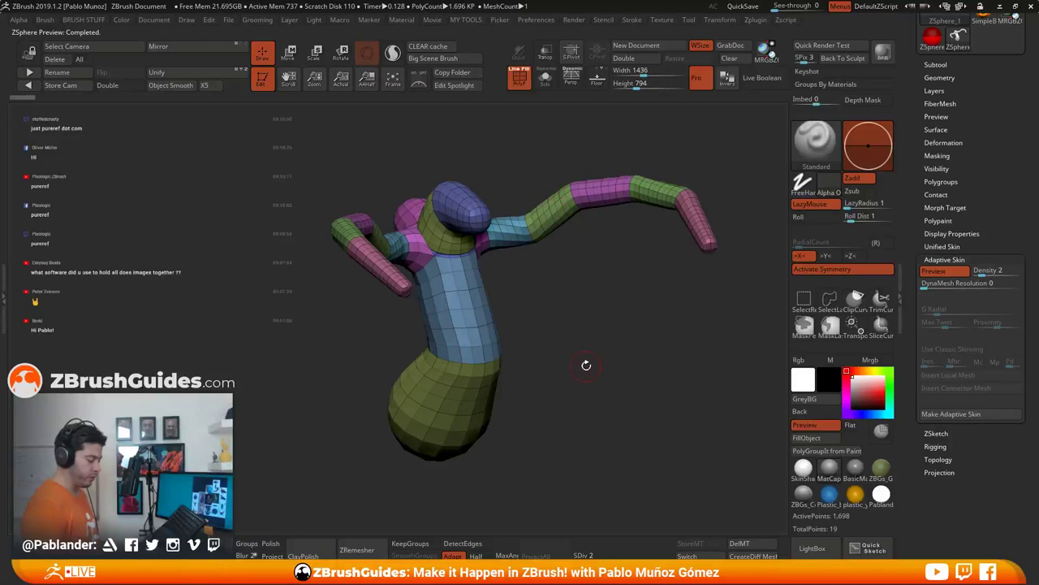
pyautogui.moveTo(587, 364); pyautogui.dragTo(599, 306)
pyautogui.hotkey('shift', 'f')
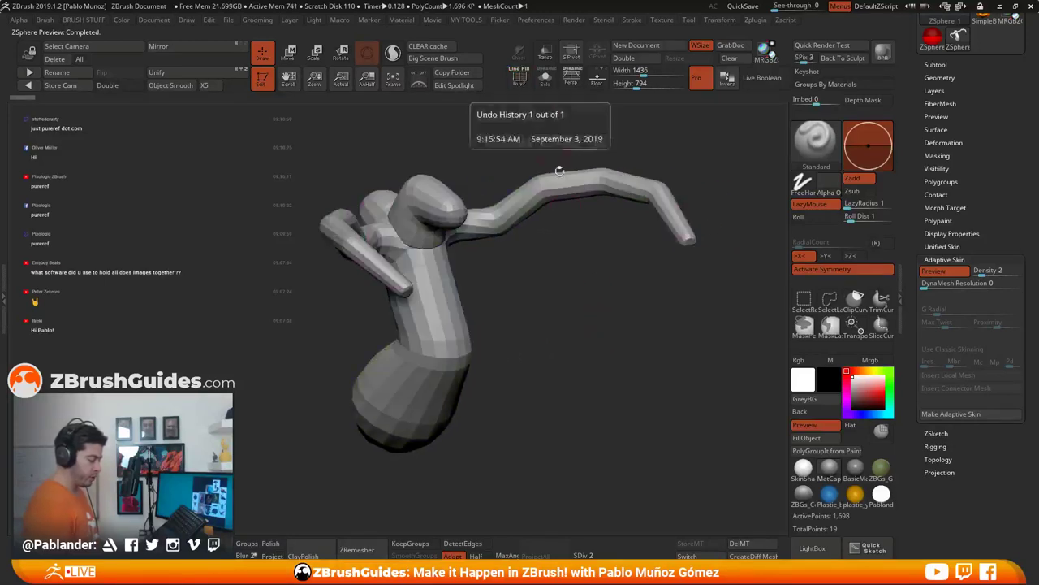
pyautogui.moveTo(572, 345); pyautogui.dragTo(725, 327)
pyautogui.click(954, 271)
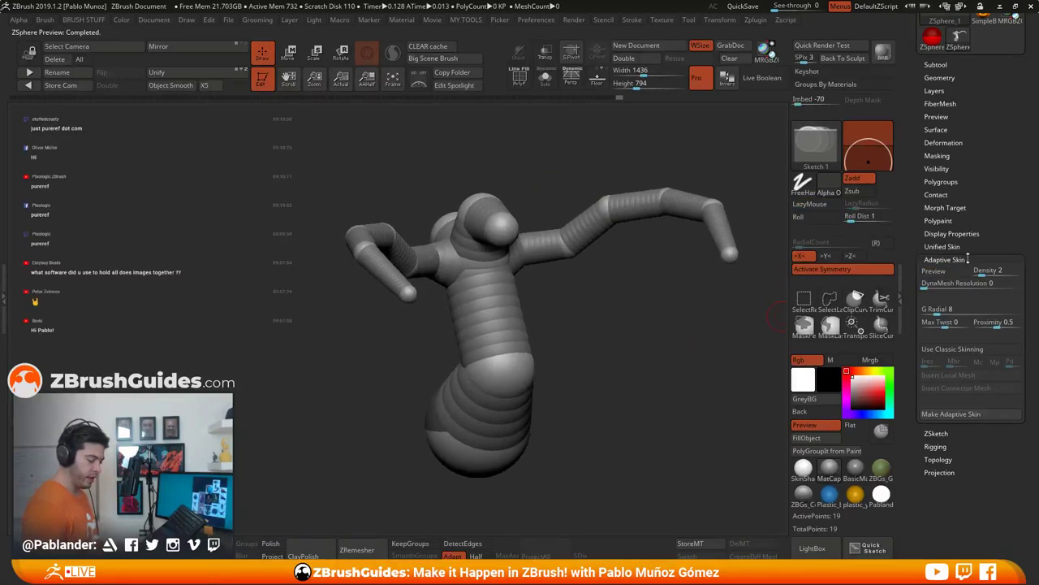
pyautogui.click(967, 260)
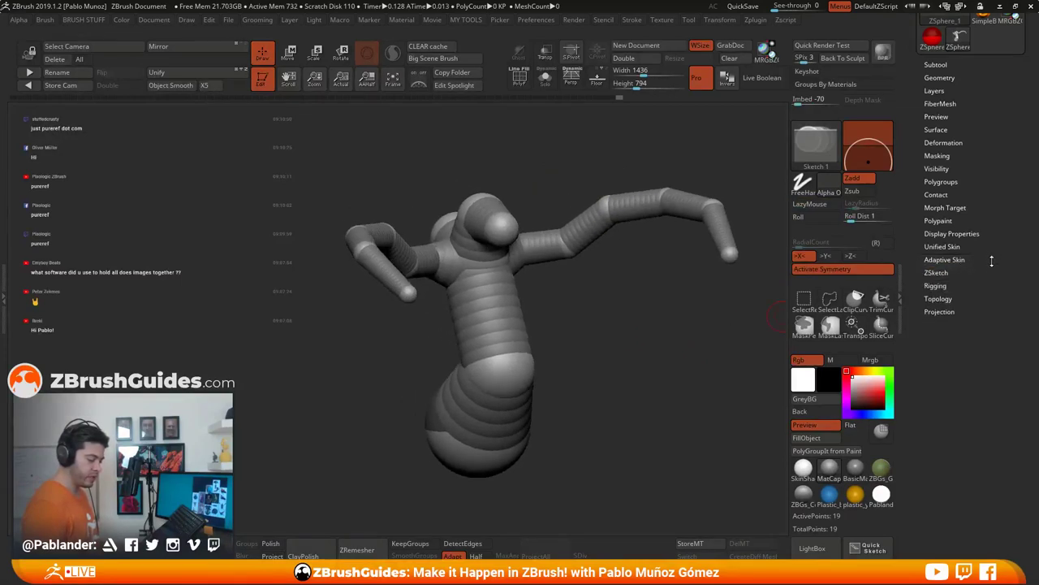
# Step: Switch the armature to ZSketch editing and adjust the sketch brush's draw size
pyautogui.click(936, 272)
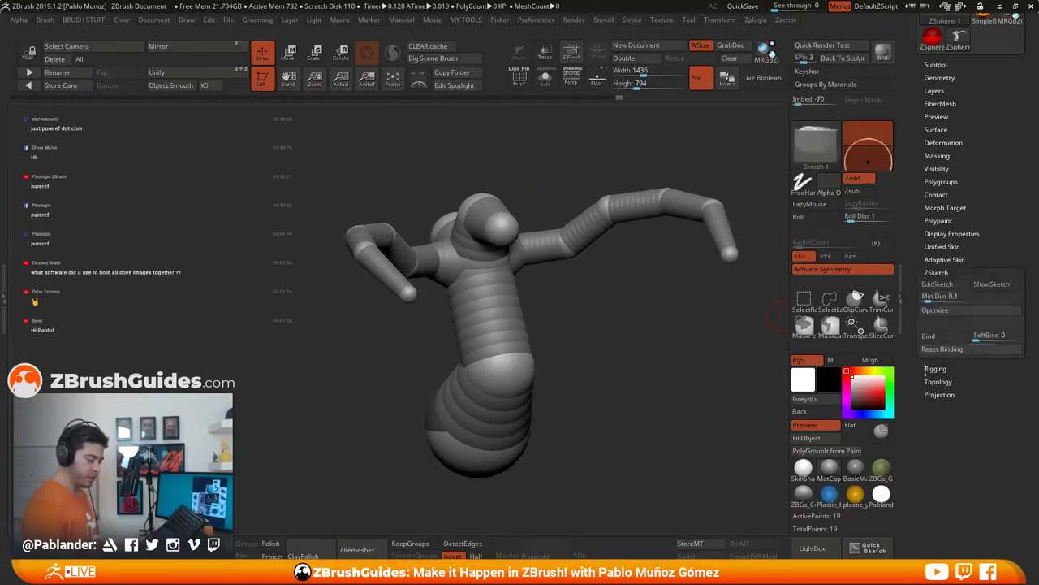
pyautogui.moveTo(673, 385); pyautogui.dragTo(738, 344)
pyautogui.click(949, 284)
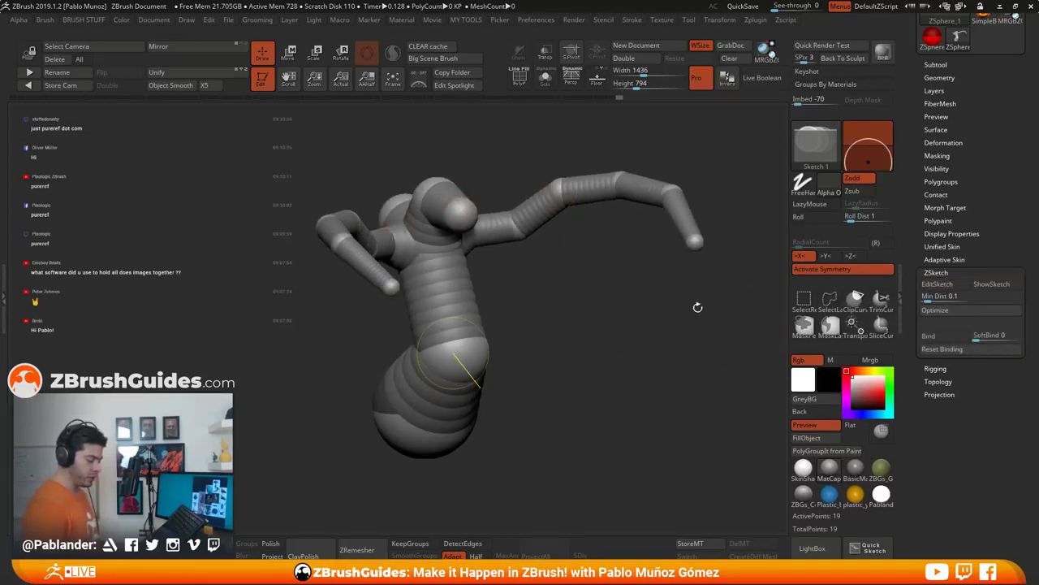
pyautogui.click(948, 284)
pyautogui.moveTo(656, 336)
pyautogui.mouseDown()
pyautogui.moveTo(552, 336)
pyautogui.moveTo(581, 336)
pyautogui.mouseUp()
pyautogui.moveTo(511, 430); pyautogui.dragTo(638, 289)
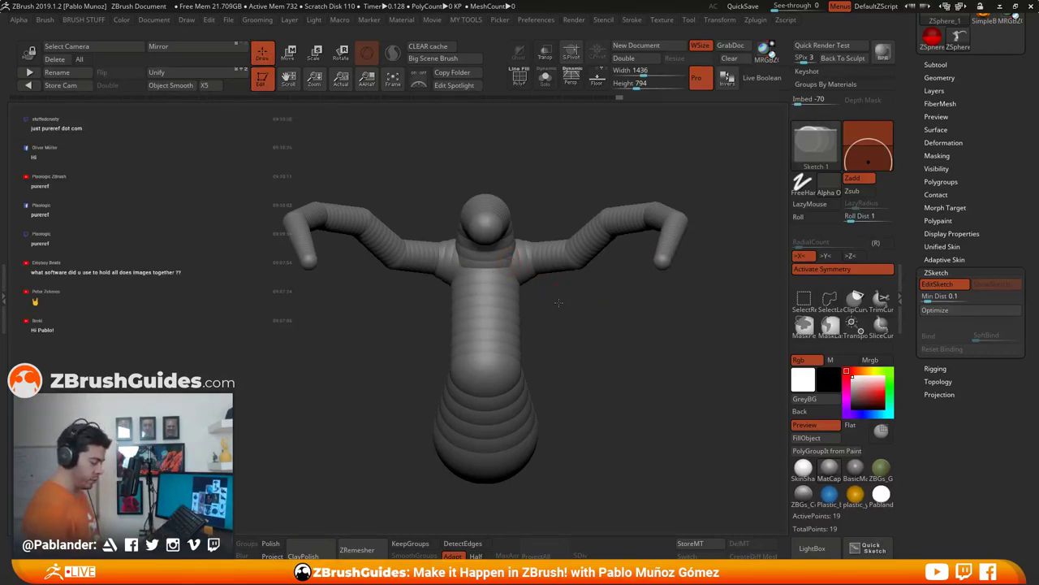
pyautogui.moveTo(559, 302)
pyautogui.mouseDown()
pyautogui.moveTo(569, 276)
pyautogui.moveTo(508, 275)
pyautogui.moveTo(613, 261)
pyautogui.moveTo(607, 167)
pyautogui.mouseUp()
pyautogui.press('space')
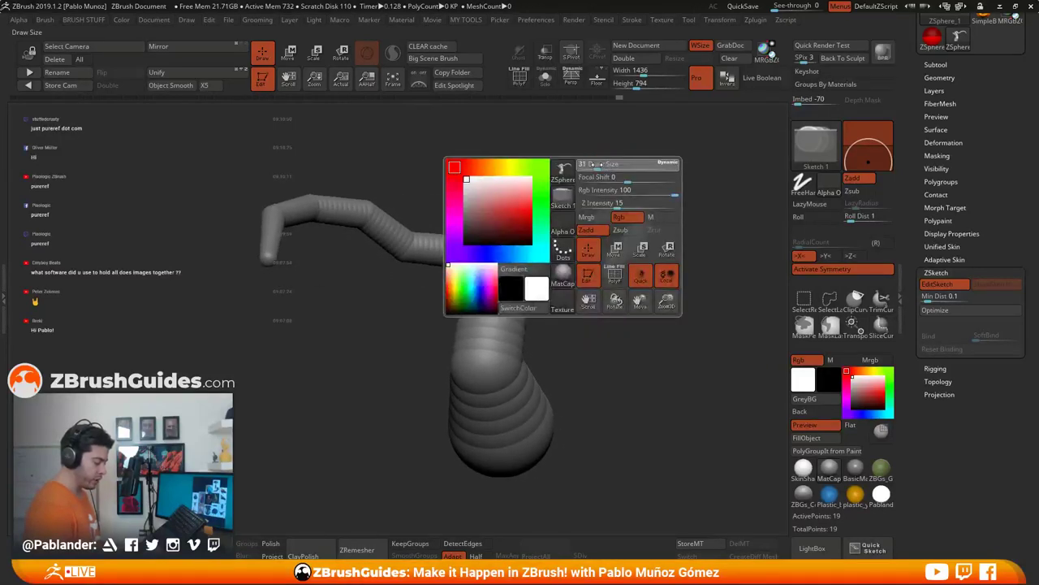
pyautogui.moveTo(593, 167); pyautogui.dragTo(573, 184)
pyautogui.press('space')
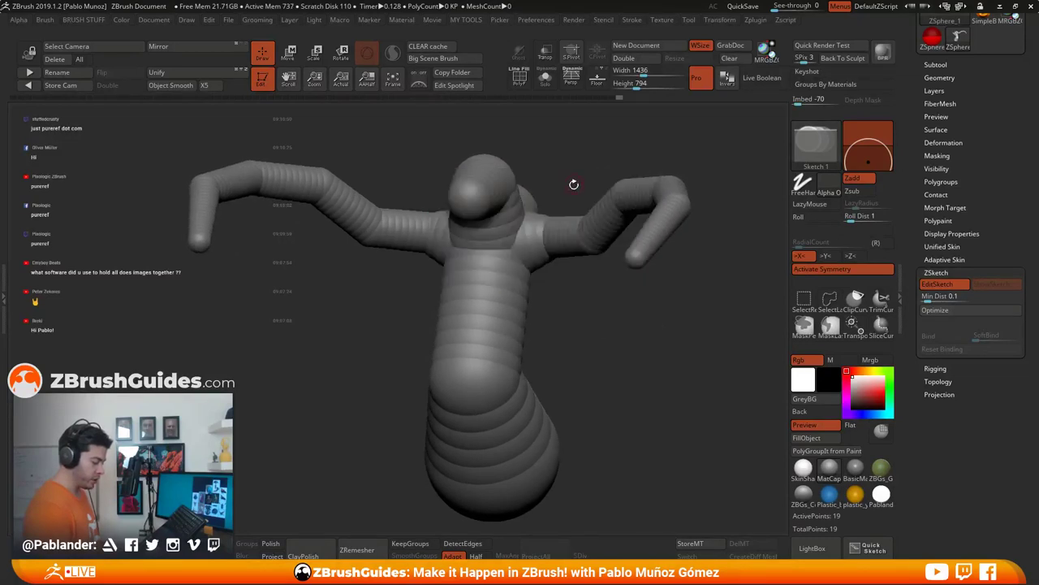
pyautogui.moveTo(524, 210); pyautogui.dragTo(510, 278)
pyautogui.hotkey('shift', 'a')
pyautogui.press('space')
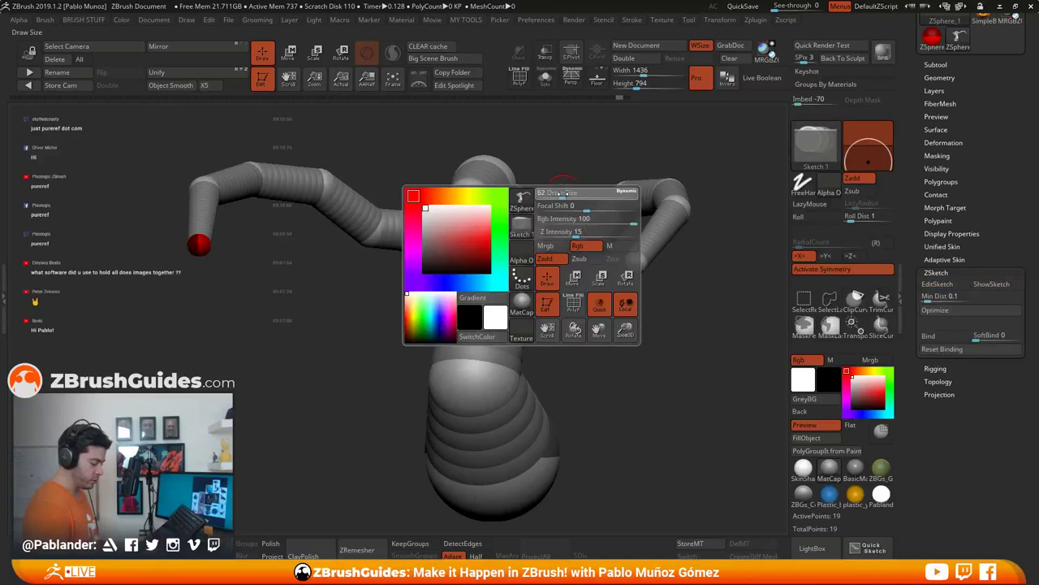
pyautogui.click(927, 281)
pyautogui.moveTo(527, 212); pyautogui.dragTo(515, 267)
pyautogui.hotkey('shift', 'a')
pyautogui.moveTo(620, 320)
pyautogui.mouseDown()
pyautogui.moveTo(607, 323)
pyautogui.moveTo(566, 262)
pyautogui.mouseUp()
pyautogui.click(938, 284)
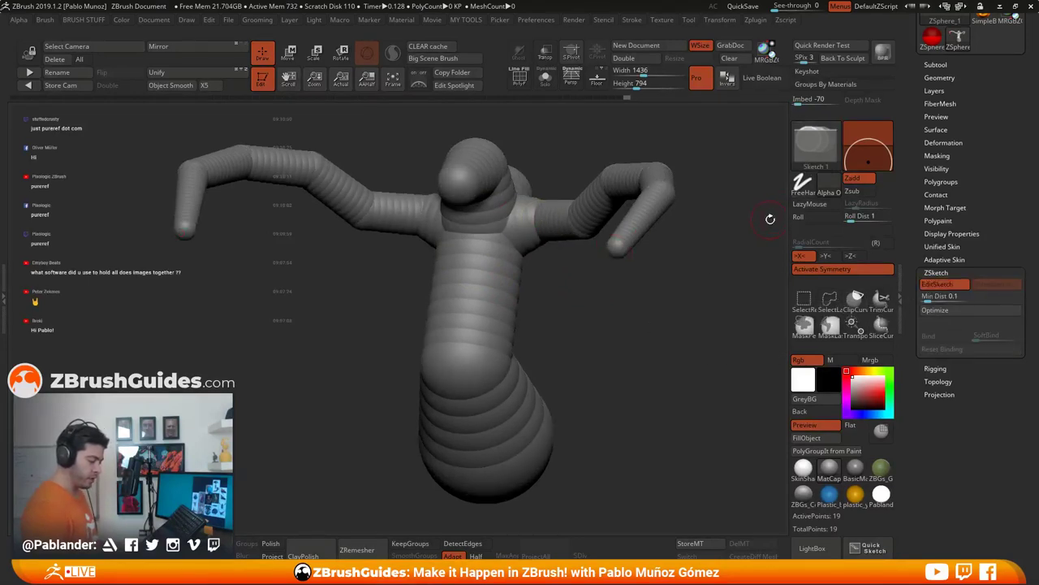
# Step: Sketch a mirrored pair of long ZSketch strips from beside the neck down the front of the chest
pyautogui.press('b')
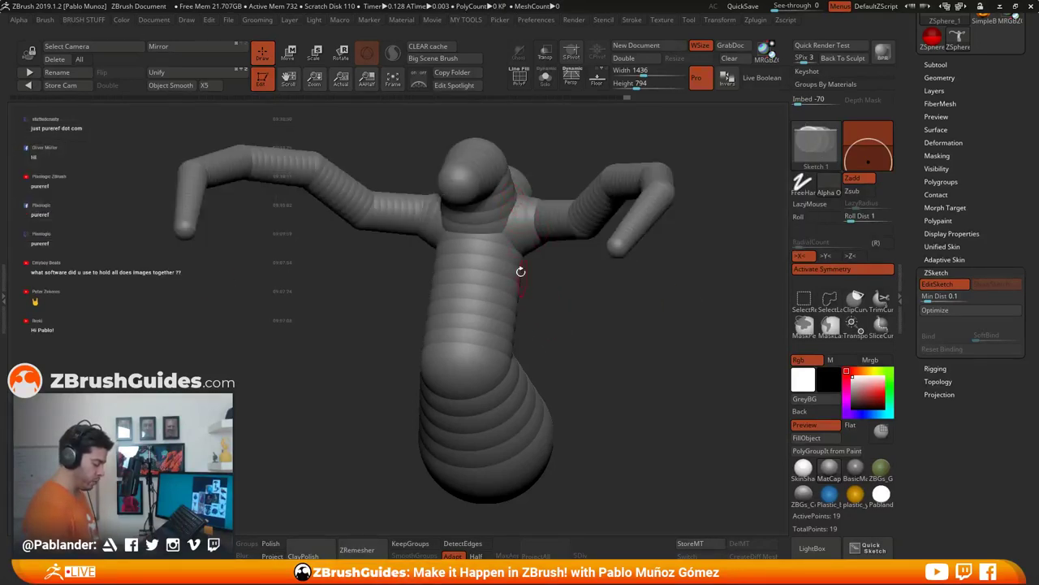
pyautogui.moveTo(515, 196); pyautogui.dragTo(481, 319)
pyautogui.moveTo(590, 337)
pyautogui.mouseDown()
pyautogui.moveTo(637, 333)
pyautogui.moveTo(594, 320)
pyautogui.mouseUp()
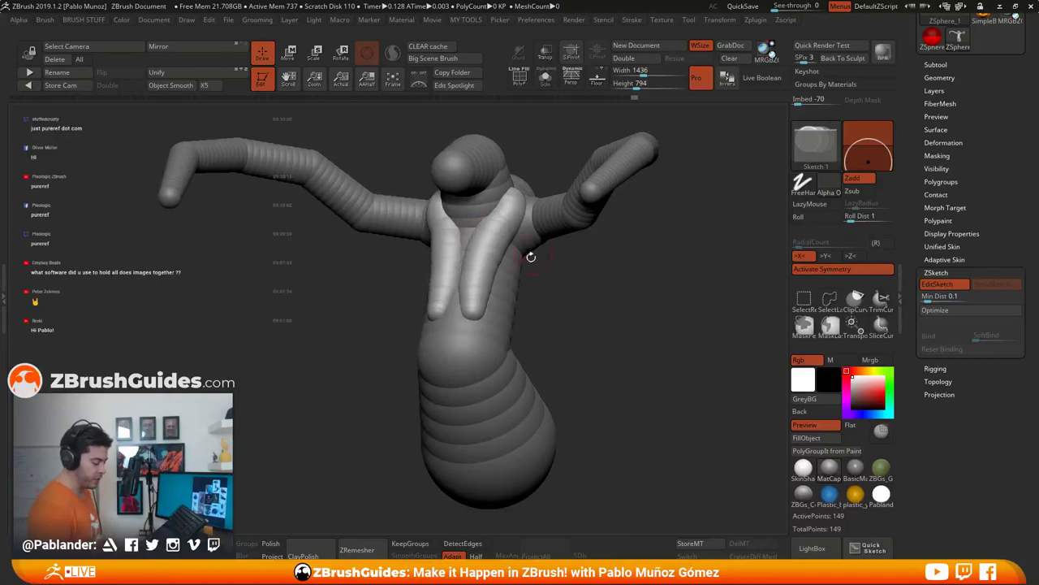
pyautogui.moveTo(536, 276); pyautogui.dragTo(536, 324)
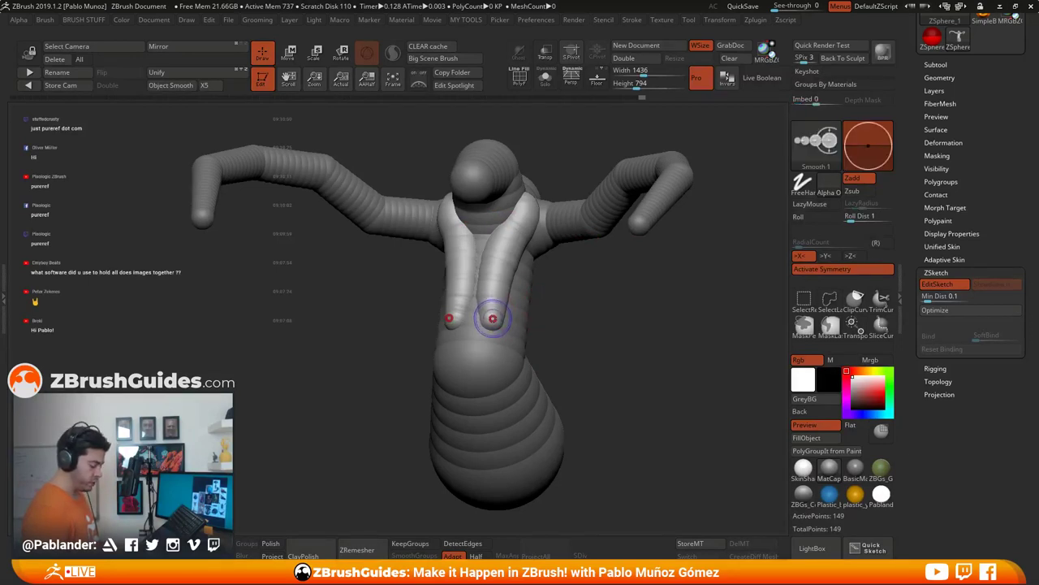
# Step: Smooth the lower ends and upper parts of the chest strips so they blend into the torso
pyautogui.keyDown('shift'); pyautogui.moveTo(492, 318); pyautogui.dragTo(497, 313); pyautogui.keyUp('shift')
pyautogui.moveTo(498, 314); pyautogui.dragTo(536, 244, button='right')
pyautogui.keyDown('shift'); pyautogui.moveTo(530, 185); pyautogui.dragTo(514, 199); pyautogui.keyUp('shift')
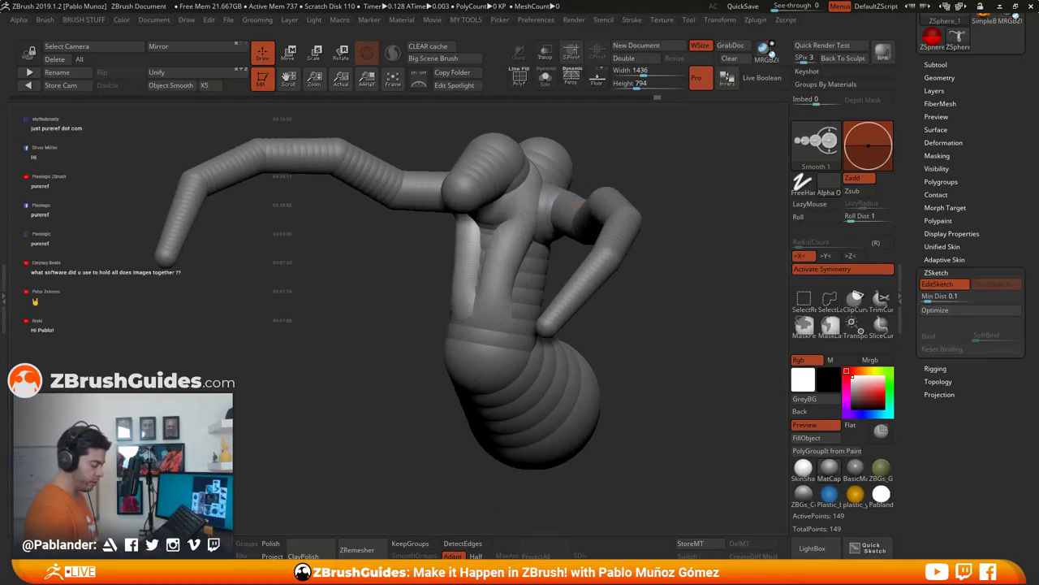
pyautogui.keyDown('shift'); pyautogui.moveTo(529, 221); pyautogui.dragTo(532, 232); pyautogui.keyUp('shift')
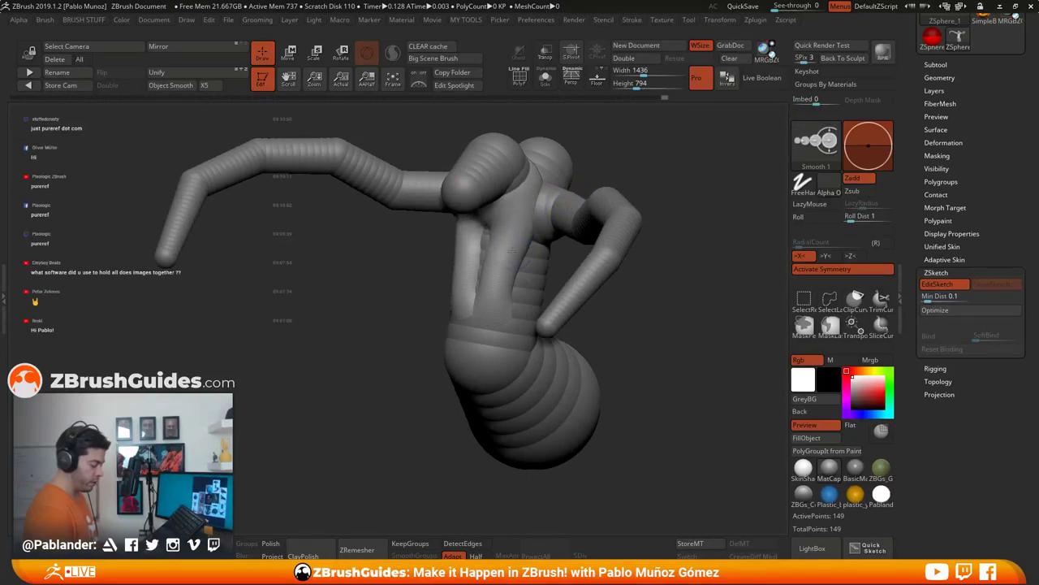
pyautogui.moveTo(542, 252)
pyautogui.mouseDown(button='right')
pyautogui.moveTo(622, 280)
pyautogui.moveTo(610, 299)
pyautogui.mouseUp(button='right')
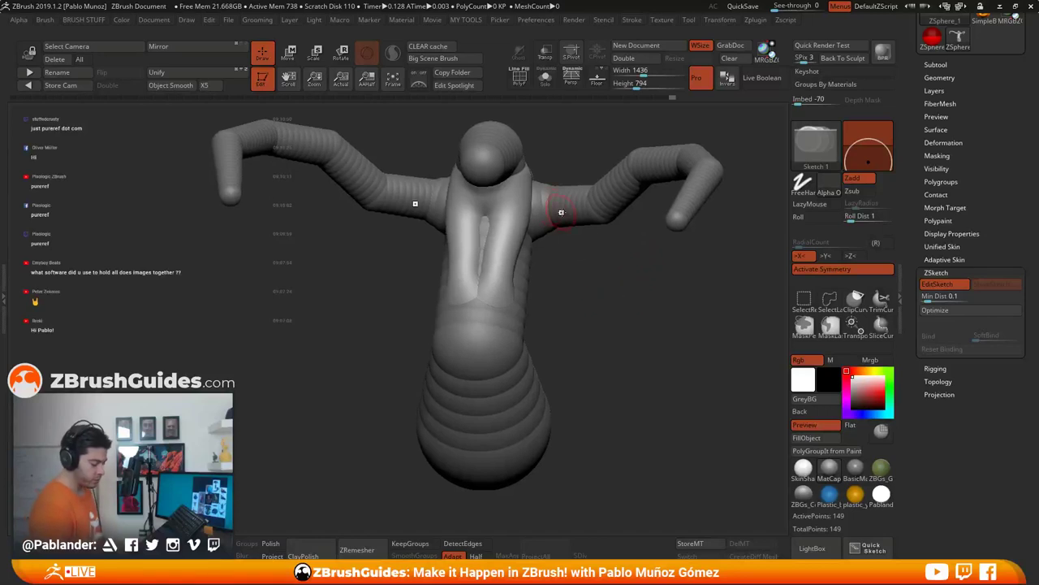
# Step: Sketch mirrored, layered strips from the shoulders onto the sides of the chest and smooth them into the body
pyautogui.moveTo(560, 212); pyautogui.dragTo(544, 231, button='right')
pyautogui.moveTo(543, 196)
pyautogui.mouseDown()
pyautogui.moveTo(543, 230)
pyautogui.moveTo(517, 263)
pyautogui.mouseUp()
pyautogui.moveTo(536, 267); pyautogui.dragTo(558, 258, button='right')
pyautogui.keyDown('shift'); pyautogui.moveTo(532, 228); pyautogui.dragTo(541, 204); pyautogui.keyUp('shift')
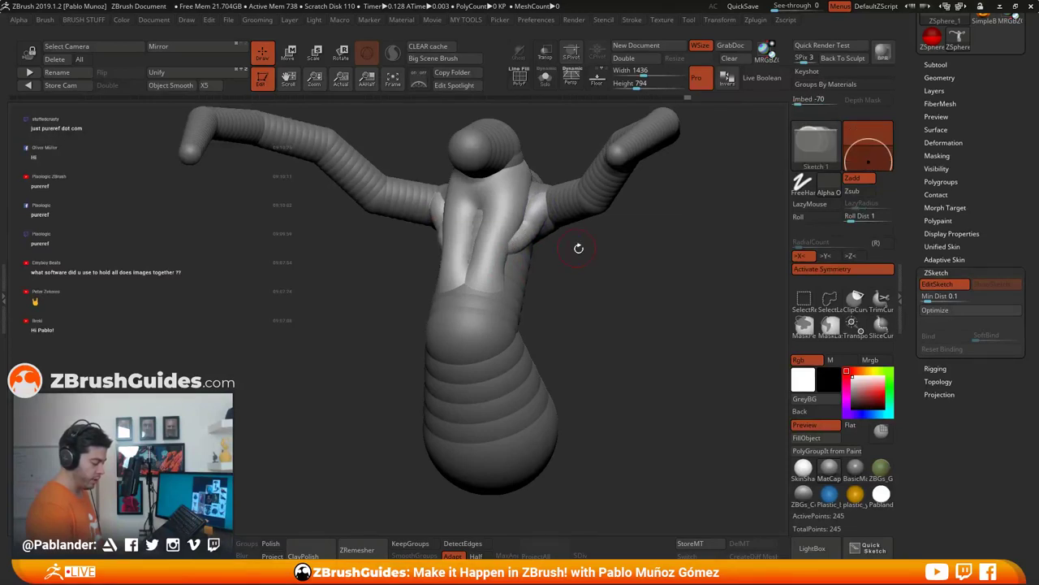
pyautogui.moveTo(576, 244); pyautogui.dragTo(540, 212, button='right')
pyautogui.moveTo(513, 229); pyautogui.dragTo(511, 233)
pyautogui.press('shift')
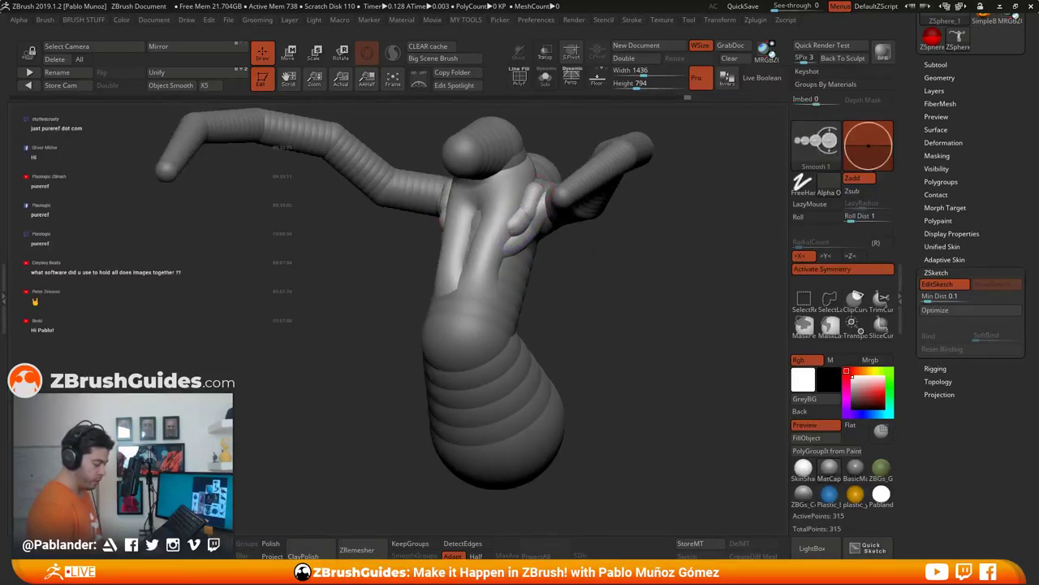
# Step: Sketch mirrored strips along the neck and the underside of the head, smoothing them into the forms beneath
pyautogui.moveTo(554, 261)
pyautogui.mouseDown(button='right')
pyautogui.moveTo(594, 272)
pyautogui.moveTo(597, 251)
pyautogui.mouseUp(button='right')
pyautogui.moveTo(597, 251)
pyautogui.mouseDown(button='right')
pyautogui.moveTo(561, 260)
pyautogui.moveTo(606, 253)
pyautogui.moveTo(628, 277)
pyautogui.mouseUp(button='right')
pyautogui.moveTo(522, 190)
pyautogui.mouseDown()
pyautogui.moveTo(485, 213)
pyautogui.moveTo(482, 243)
pyautogui.moveTo(496, 253)
pyautogui.moveTo(513, 192)
pyautogui.mouseUp()
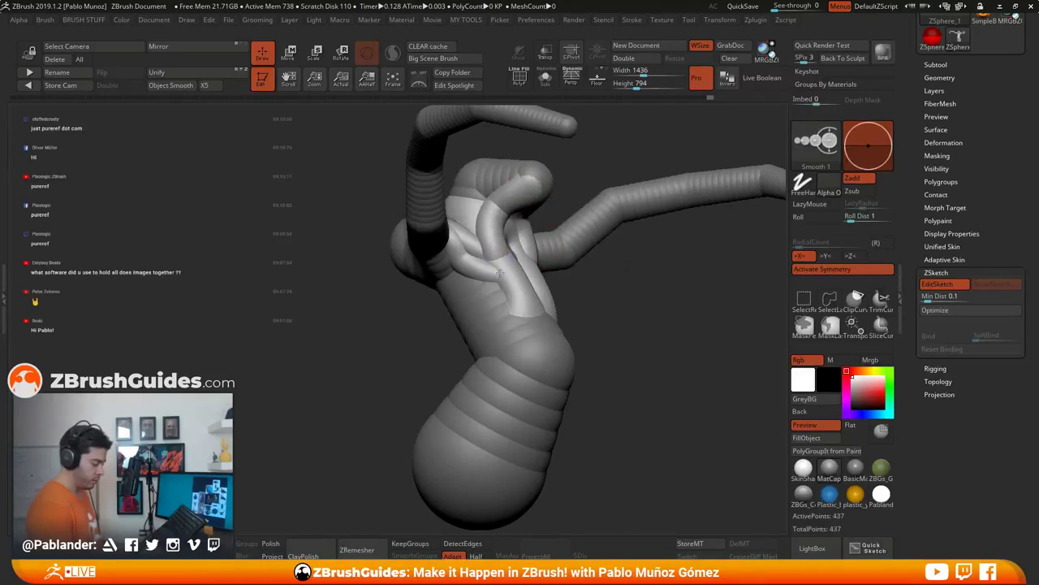
pyautogui.moveTo(498, 274)
pyautogui.mouseDown(button='right')
pyautogui.moveTo(592, 208)
pyautogui.moveTo(582, 187)
pyautogui.mouseUp(button='right')
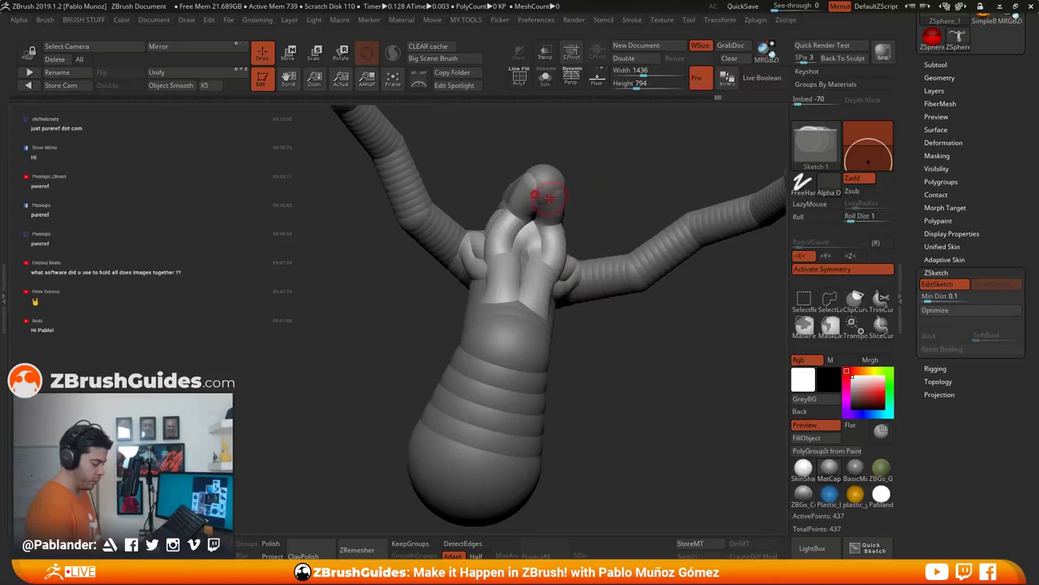
pyautogui.keyDown('shift'); pyautogui.moveTo(540, 229); pyautogui.dragTo(549, 213); pyautogui.keyUp('shift')
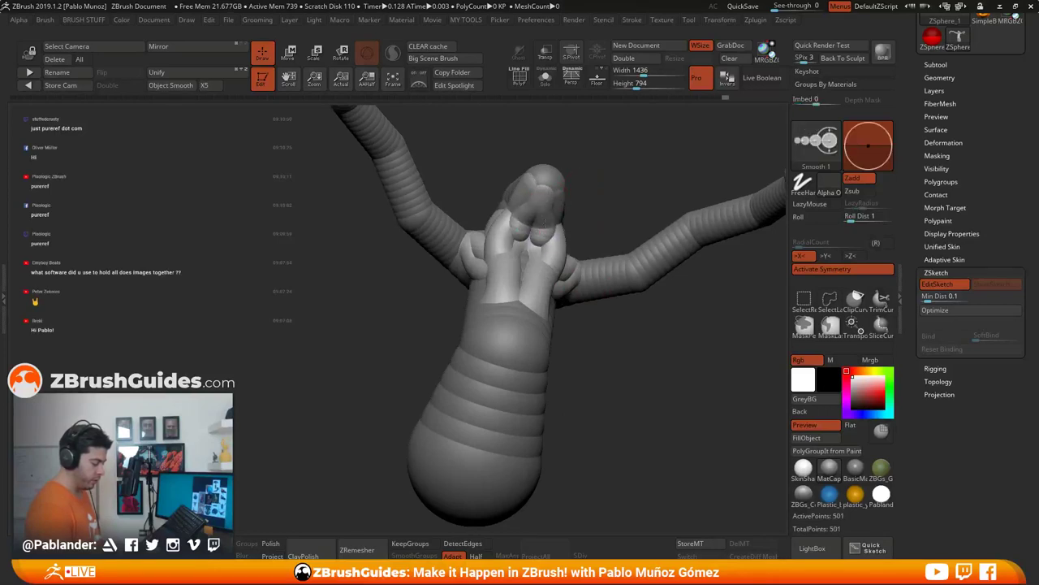
# Step: Sketch mirrored ZSketch strips from behind the shoulders toward the rounded hump on the upper back and smooth them
pyautogui.moveTo(577, 209)
pyautogui.mouseDown(button='right')
pyautogui.moveTo(615, 336)
pyautogui.moveTo(567, 285)
pyautogui.moveTo(631, 281)
pyautogui.moveTo(561, 293)
pyautogui.moveTo(505, 273)
pyautogui.moveTo(612, 252)
pyautogui.moveTo(578, 249)
pyautogui.mouseUp(button='right')
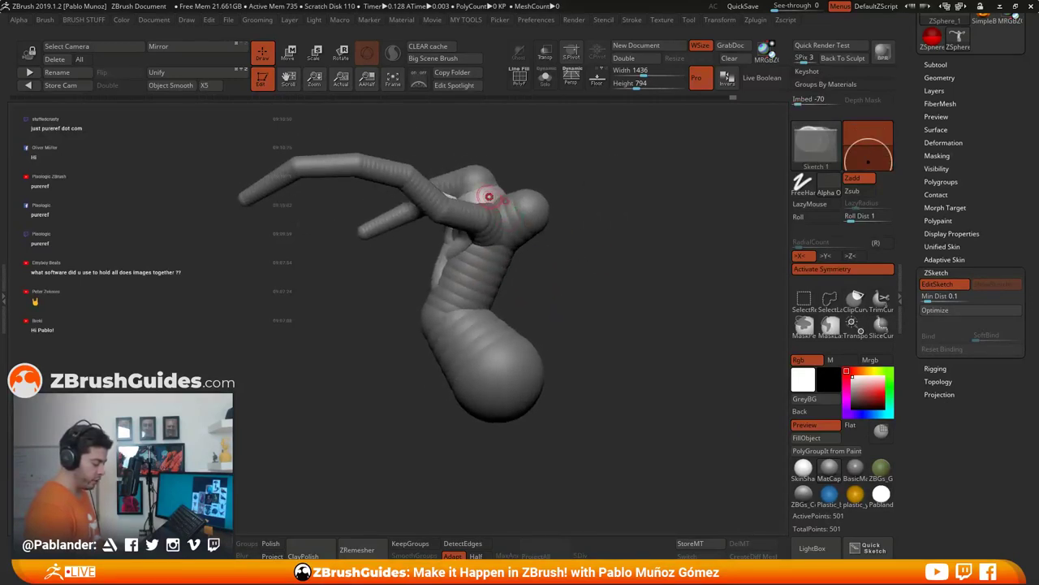
pyautogui.moveTo(489, 195)
pyautogui.mouseDown()
pyautogui.moveTo(460, 302)
pyautogui.moveTo(493, 196)
pyautogui.moveTo(504, 193)
pyautogui.mouseUp()
pyautogui.press('shift')
pyautogui.moveTo(622, 232); pyautogui.dragTo(562, 226, button='right')
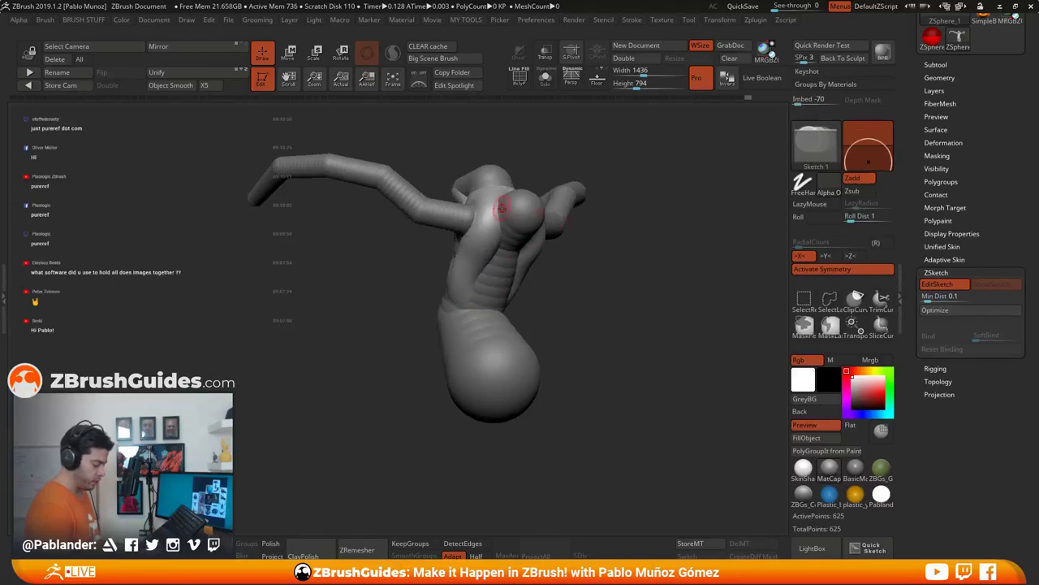
# Step: Sketch two mirrored pairs of strips from beside the hump down the back and smooth them toward the waist
pyautogui.moveTo(500, 200); pyautogui.dragTo(491, 276)
pyautogui.press('shift')
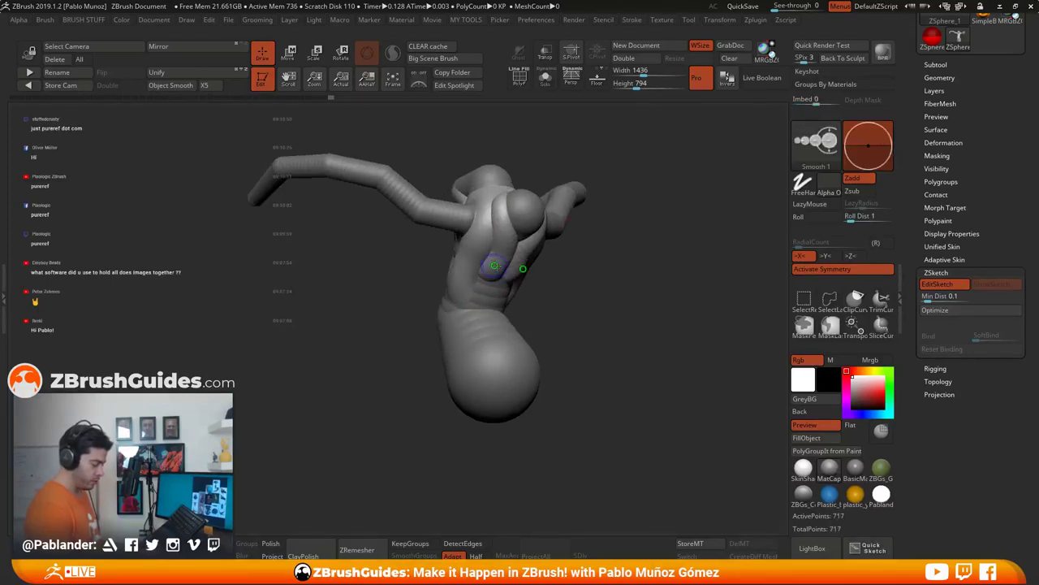
pyautogui.moveTo(583, 302)
pyautogui.mouseDown(button='right')
pyautogui.moveTo(596, 293)
pyautogui.moveTo(584, 278)
pyautogui.mouseUp(button='right')
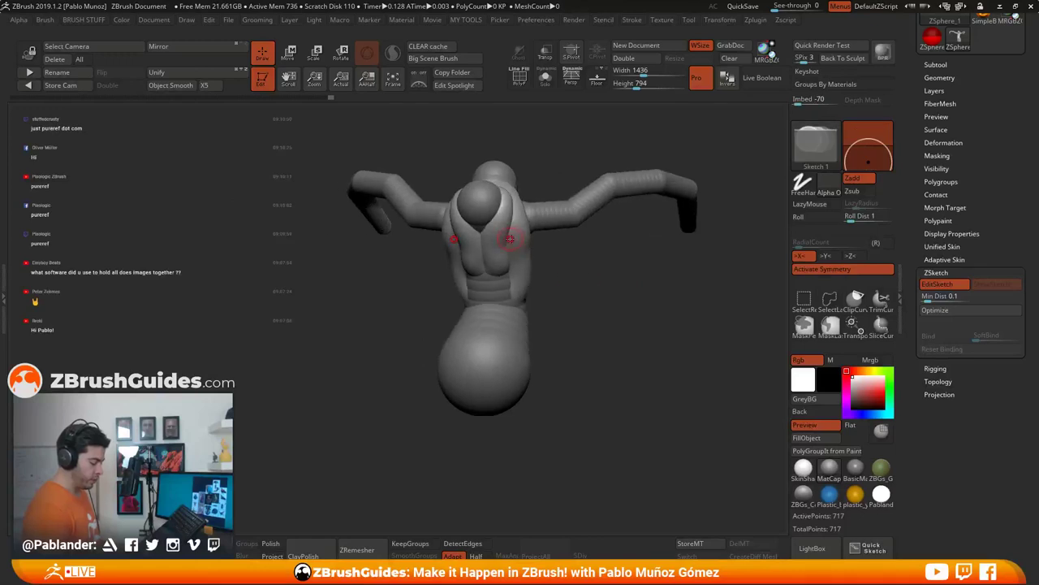
pyautogui.moveTo(510, 238)
pyautogui.mouseDown()
pyautogui.moveTo(521, 276)
pyautogui.moveTo(509, 302)
pyautogui.mouseUp()
pyautogui.press('shift')
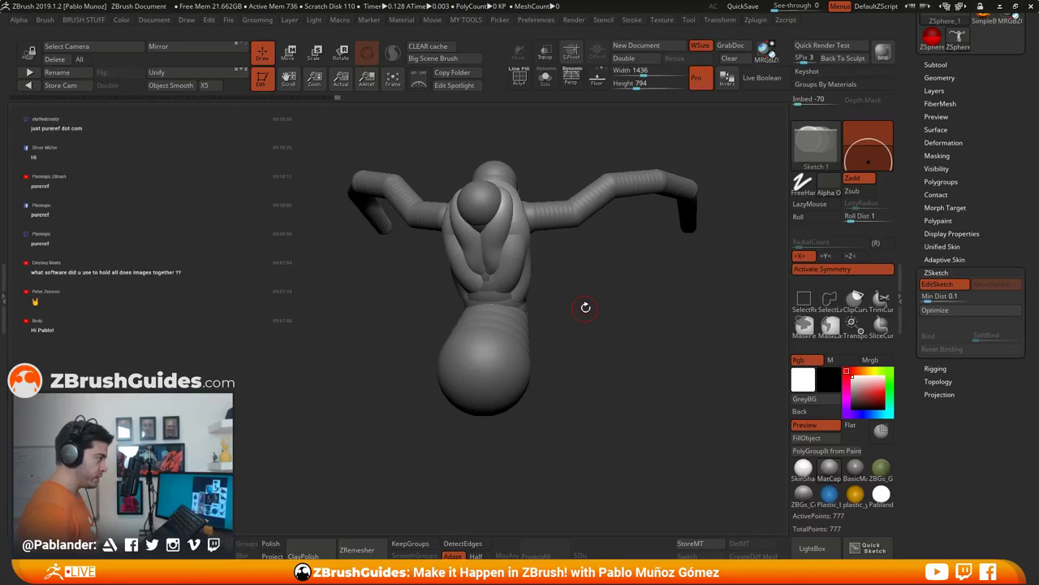
pyautogui.moveTo(585, 307); pyautogui.dragTo(615, 317, button='right')
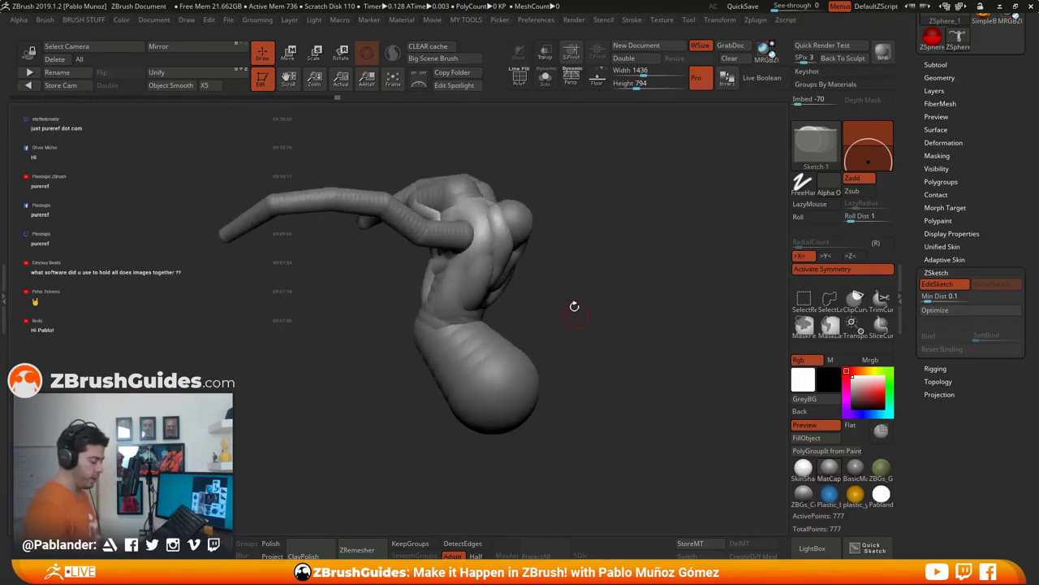
# Step: Fill the areas beside the back hump and around the shoulder joints with mirrored strips, smoothing them into the body
pyautogui.moveTo(575, 285)
pyautogui.mouseDown(button='right')
pyautogui.moveTo(598, 285)
pyautogui.moveTo(610, 267)
pyautogui.moveTo(529, 234)
pyautogui.mouseUp(button='right')
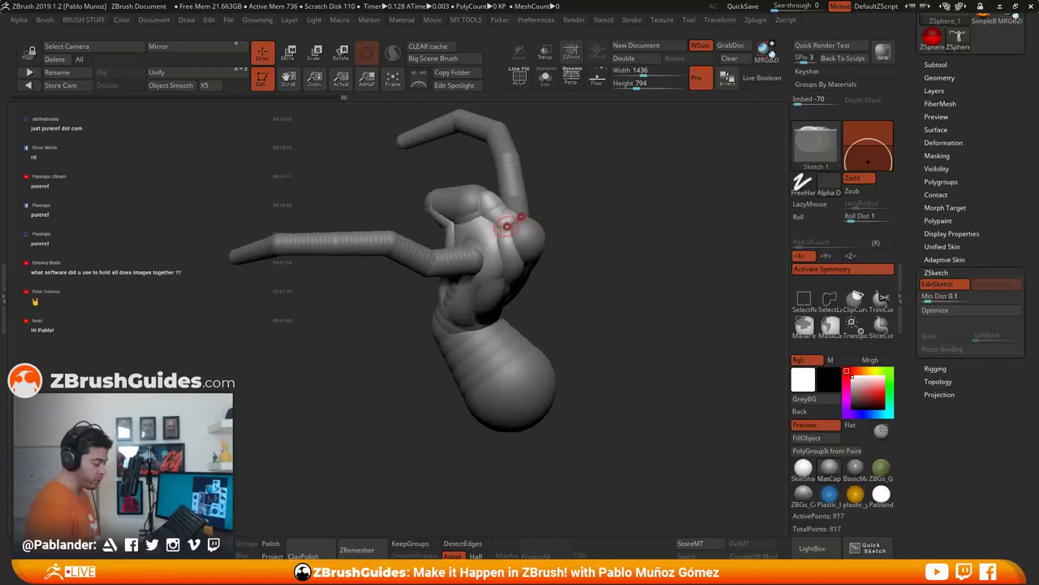
pyautogui.press('shift')
pyautogui.moveTo(541, 249)
pyautogui.mouseDown()
pyautogui.moveTo(585, 295)
pyautogui.moveTo(601, 338)
pyautogui.mouseUp()
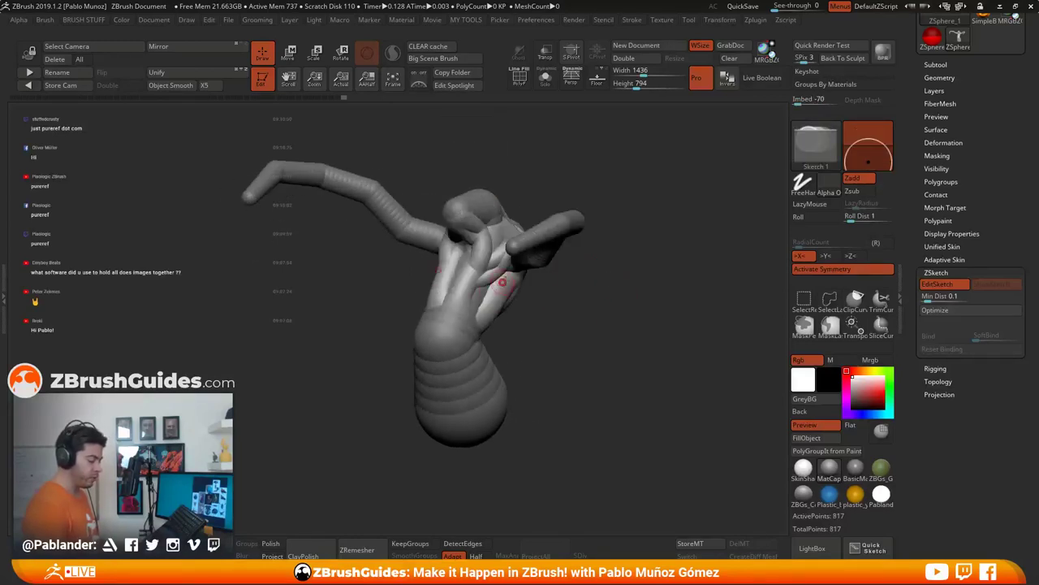
pyautogui.moveTo(502, 282); pyautogui.dragTo(534, 331)
pyautogui.moveTo(635, 209)
pyautogui.mouseDown()
pyautogui.moveTo(590, 218)
pyautogui.moveTo(548, 265)
pyautogui.mouseUp()
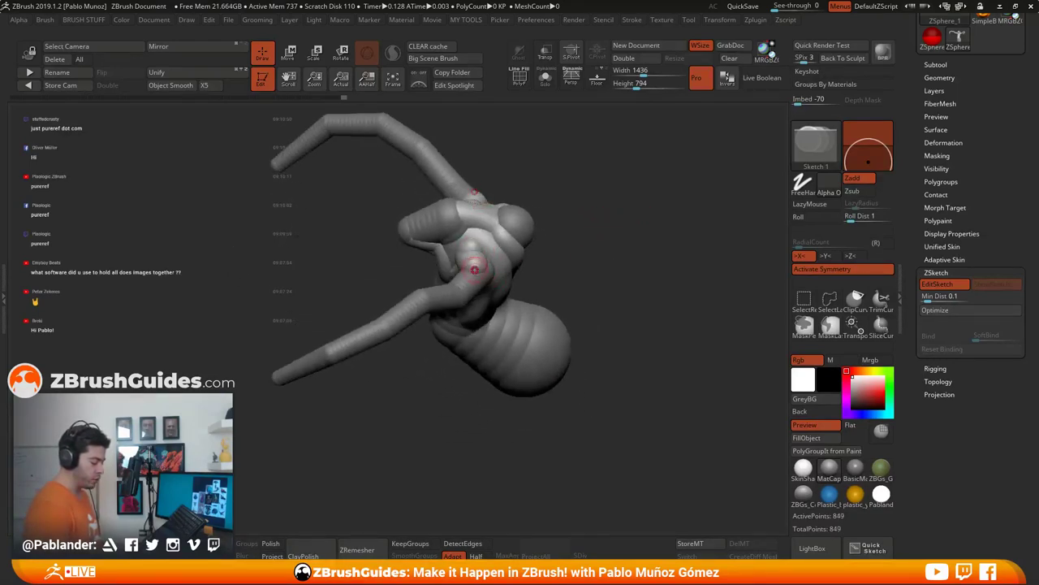
pyautogui.press('shift')
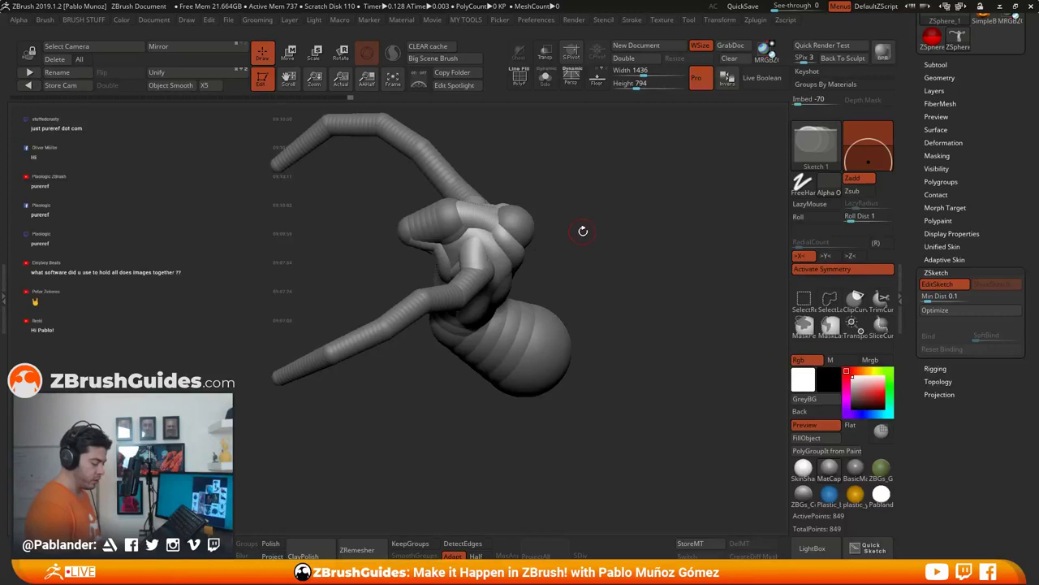
# Step: Sketch mirrored strips from the sides of the chest down to the top of the abdomen and smooth them
pyautogui.rightClick(585, 230)
pyautogui.moveTo(583, 233); pyautogui.dragTo(552, 270)
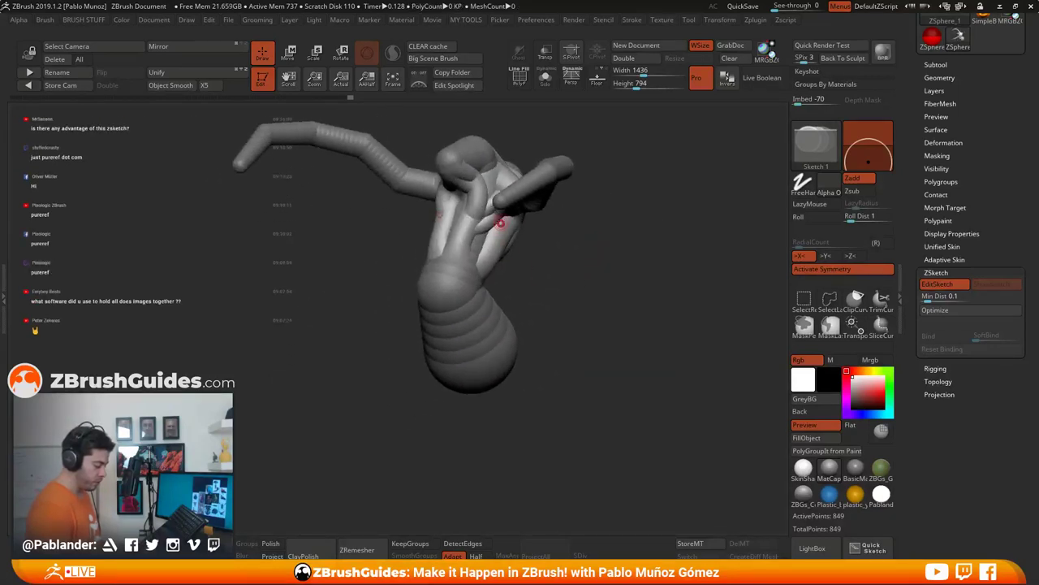
pyautogui.press('shift')
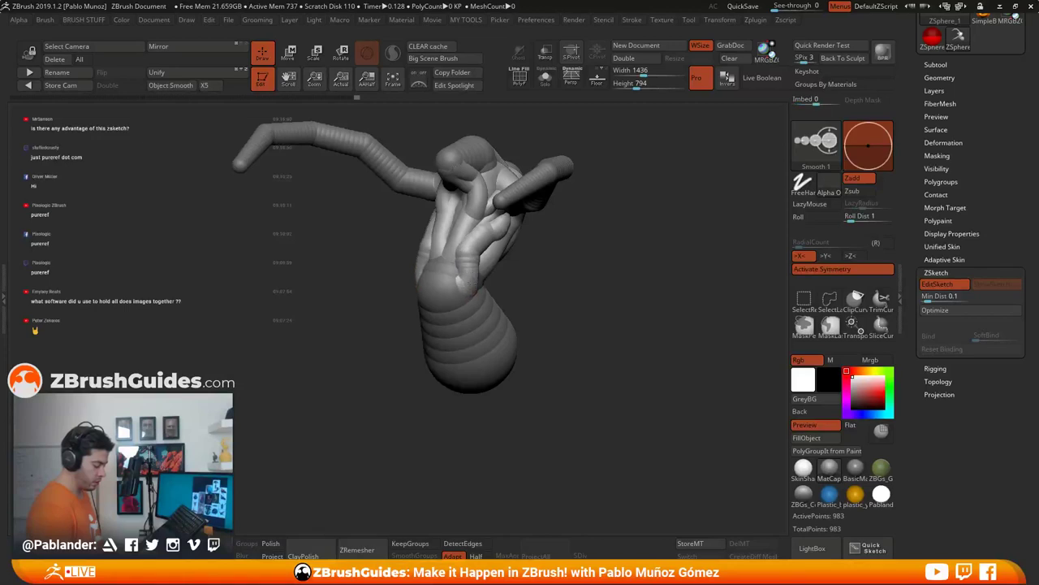
pyautogui.moveTo(520, 262); pyautogui.dragTo(585, 268)
# Step: Sketch mirrored strips around the shoulders and onto the upper arms, smoothing them into the arm bases
pyautogui.moveTo(543, 221)
pyautogui.mouseDown()
pyautogui.moveTo(551, 256)
pyautogui.moveTo(453, 184)
pyautogui.moveTo(463, 203)
pyautogui.mouseUp()
pyautogui.press('shift')
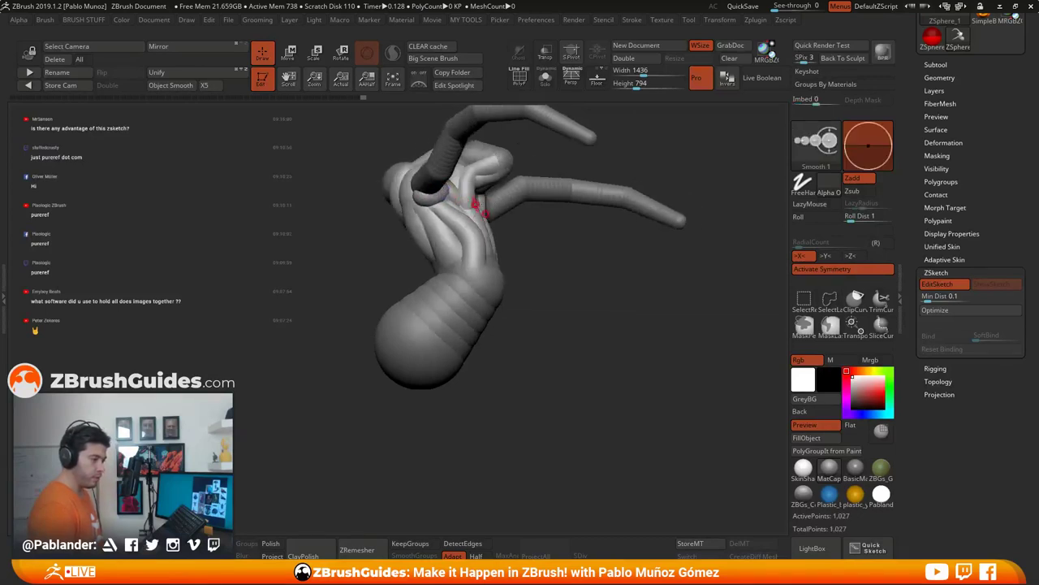
pyautogui.moveTo(549, 245)
pyautogui.mouseDown()
pyautogui.moveTo(522, 290)
pyautogui.moveTo(560, 292)
pyautogui.mouseUp()
pyautogui.keyDown('shift'); pyautogui.moveTo(414, 228); pyautogui.dragTo(404, 234); pyautogui.keyUp('shift')
pyautogui.moveTo(554, 313)
pyautogui.mouseDown()
pyautogui.moveTo(542, 324)
pyautogui.moveTo(501, 247)
pyautogui.moveTo(577, 244)
pyautogui.moveTo(559, 270)
pyautogui.mouseUp()
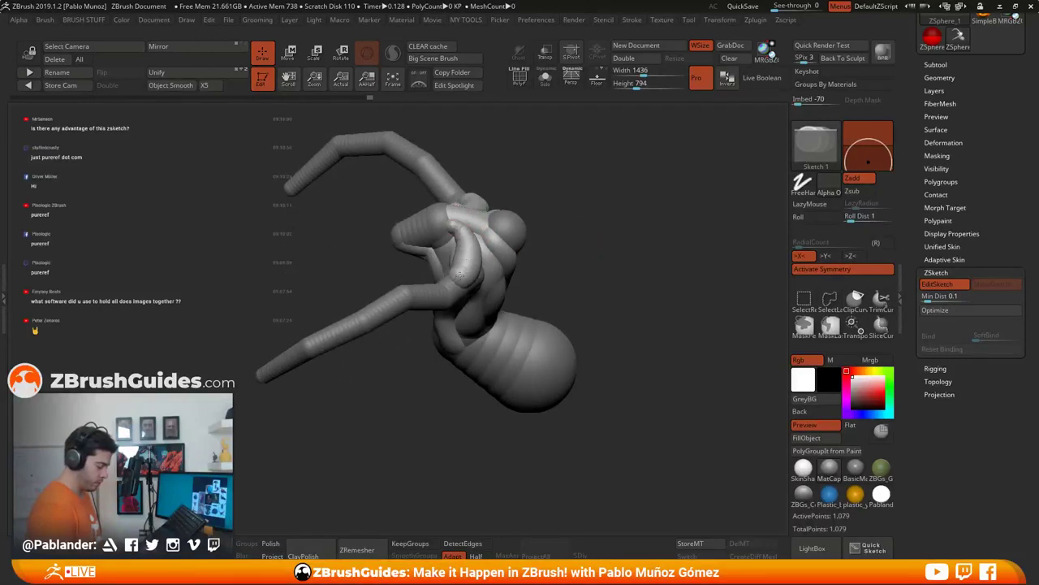
pyautogui.moveTo(483, 264); pyautogui.dragTo(462, 284)
pyautogui.press('shift')
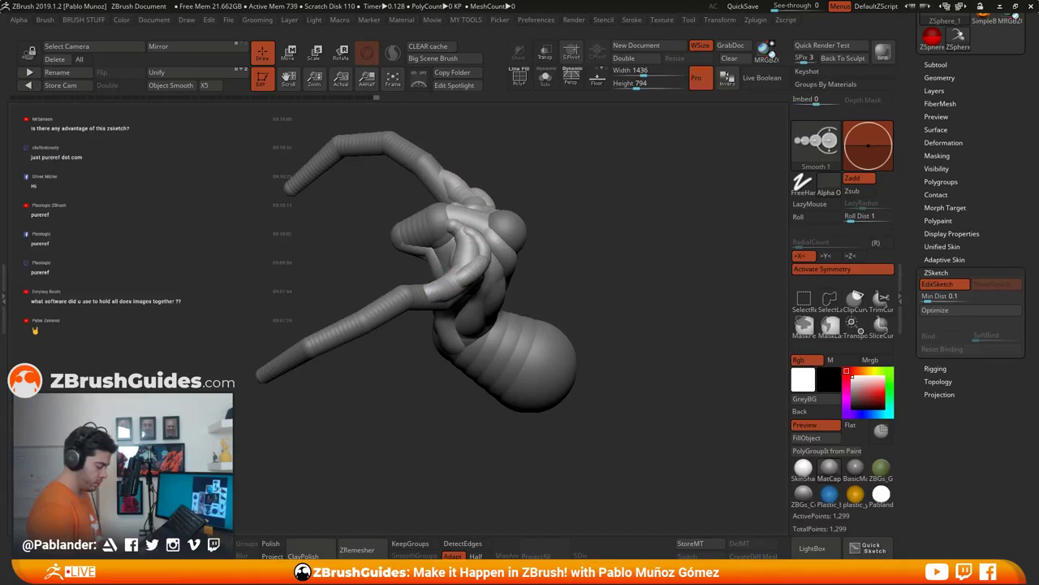
# Step: Sketch mirrored strips along the sides and base of the head and smooth them toward the neck
pyautogui.moveTo(561, 243)
pyautogui.mouseDown()
pyautogui.moveTo(637, 270)
pyautogui.moveTo(569, 267)
pyautogui.moveTo(563, 211)
pyautogui.moveTo(590, 194)
pyautogui.moveTo(593, 215)
pyautogui.mouseUp()
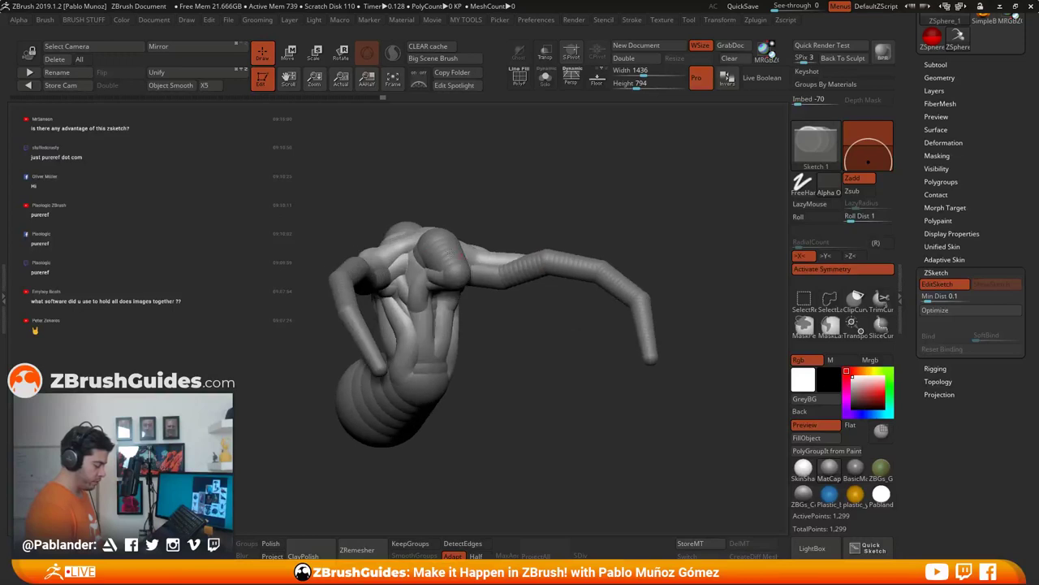
pyautogui.moveTo(413, 253); pyautogui.dragTo(419, 261)
pyautogui.press('shift')
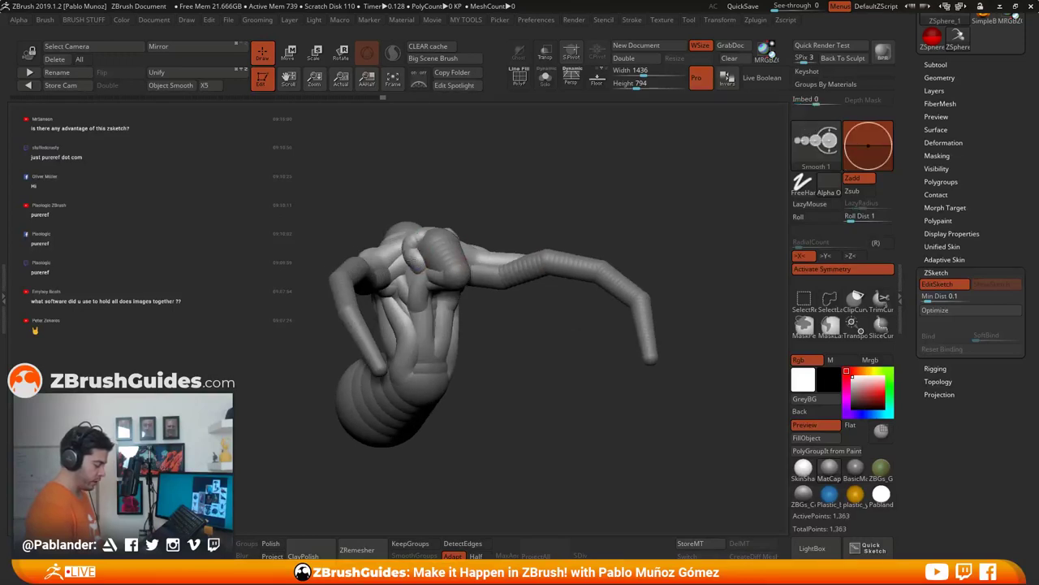
pyautogui.moveTo(494, 363)
pyautogui.keyDown('alt'); pyautogui.mouseDown()
pyautogui.moveTo(536, 333)
pyautogui.moveTo(506, 302)
pyautogui.mouseUp(); pyautogui.keyUp('alt')
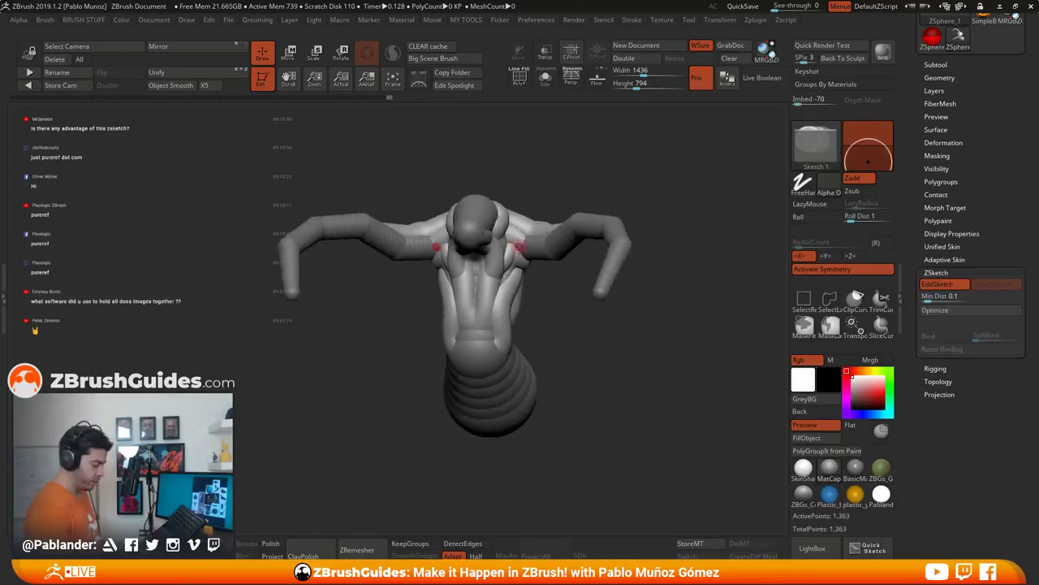
pyautogui.moveTo(507, 242); pyautogui.dragTo(507, 245)
pyautogui.press('shift')
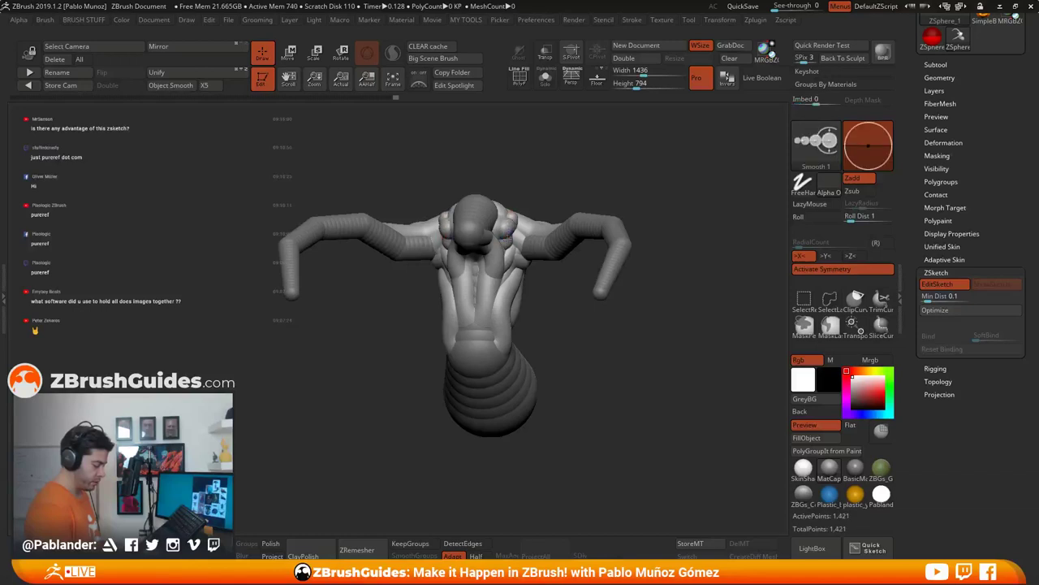
# Step: Smooth the mirrored muscle strips at the front of the shoulders and along the chest
pyautogui.moveTo(542, 190); pyautogui.dragTo(514, 225)
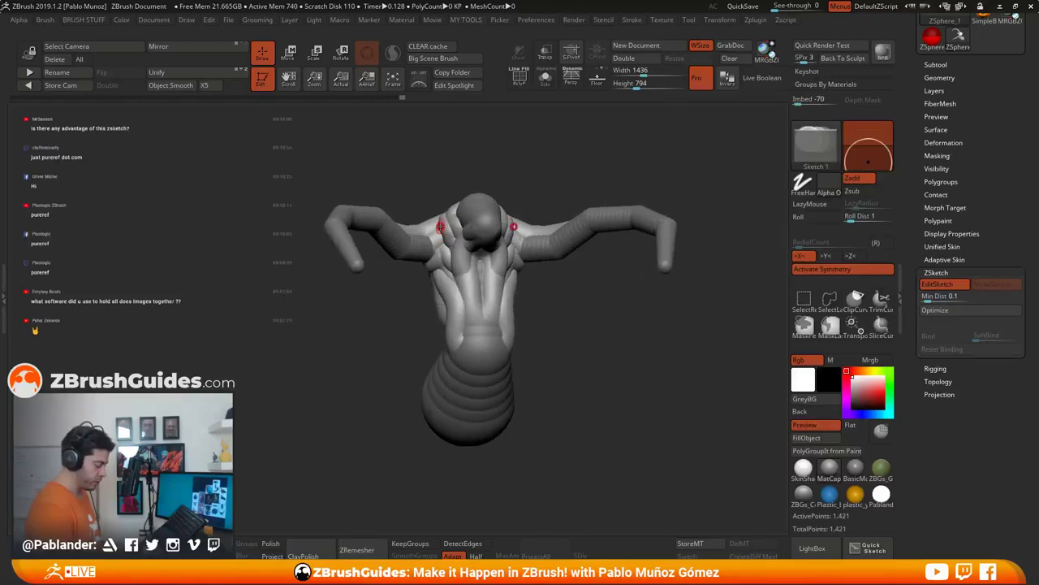
pyautogui.keyDown('shift'); pyautogui.moveTo(439, 236); pyautogui.dragTo(436, 232); pyautogui.keyUp('shift')
pyautogui.moveTo(565, 304); pyautogui.dragTo(554, 305)
pyautogui.keyDown('shift'); pyautogui.moveTo(503, 278); pyautogui.dragTo(513, 252); pyautogui.keyUp('shift')
# Step: Adjust the brush size and sketch thick mirrored strips over the sides and back of the abdomen
pyautogui.moveTo(570, 294)
pyautogui.mouseDown()
pyautogui.moveTo(554, 303)
pyautogui.moveTo(623, 255)
pyautogui.mouseUp()
pyautogui.press('space')
pyautogui.press('space')
pyautogui.moveTo(500, 287)
pyautogui.mouseDown()
pyautogui.moveTo(538, 314)
pyautogui.moveTo(561, 360)
pyautogui.moveTo(547, 330)
pyautogui.moveTo(501, 292)
pyautogui.mouseUp()
pyautogui.moveTo(614, 307); pyautogui.dragTo(587, 324)
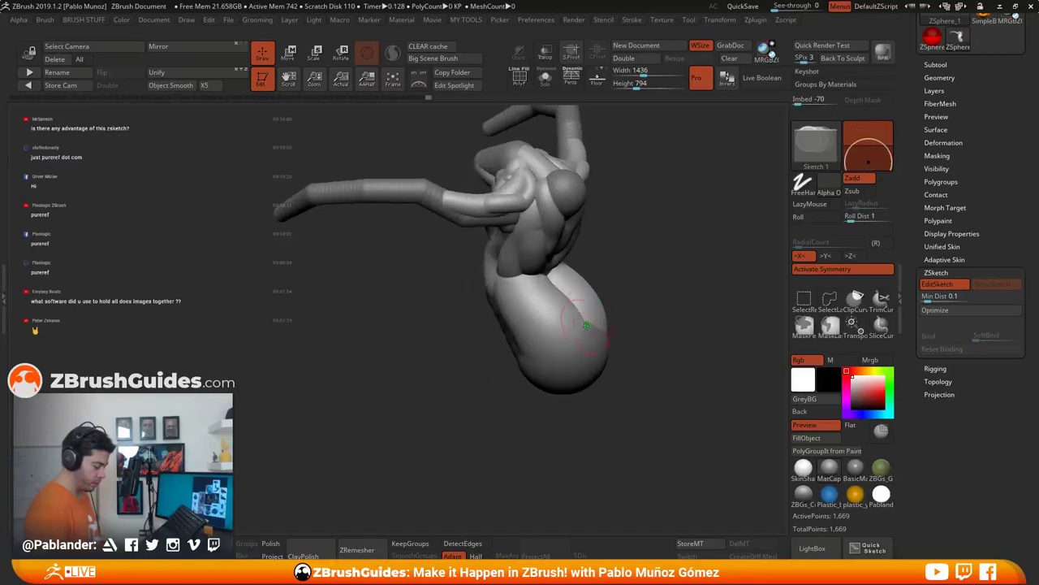
# Step: Sketch mirrored strips across the back of the waist, where the torso meets the abdomen, and smooth them
pyautogui.moveTo(554, 272)
pyautogui.mouseDown()
pyautogui.moveTo(597, 355)
pyautogui.moveTo(553, 281)
pyautogui.mouseUp()
pyautogui.moveTo(607, 251); pyautogui.dragTo(632, 254)
pyautogui.moveTo(531, 277); pyautogui.dragTo(558, 273)
pyautogui.moveTo(559, 274)
pyautogui.keyDown('shift'); pyautogui.mouseDown()
pyautogui.moveTo(530, 279)
pyautogui.moveTo(553, 274)
pyautogui.mouseUp(); pyautogui.keyUp('shift')
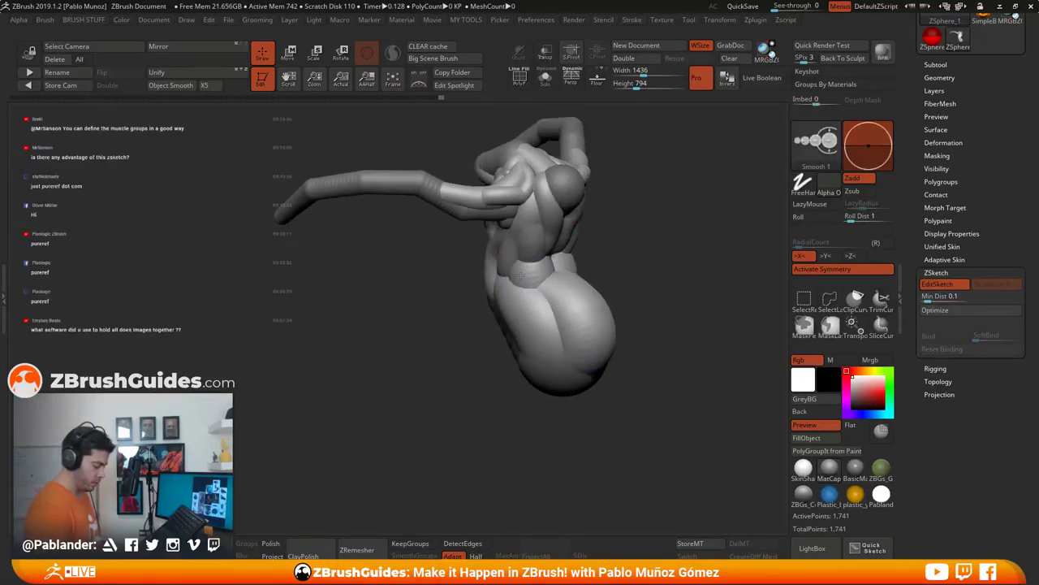
# Step: Sketch long mirrored strips from the waist down the front sides of the abdomen and smooth them
pyautogui.moveTo(621, 250)
pyautogui.mouseDown()
pyautogui.moveTo(654, 250)
pyautogui.moveTo(628, 299)
pyautogui.moveTo(658, 297)
pyautogui.moveTo(564, 324)
pyautogui.moveTo(556, 311)
pyautogui.mouseUp()
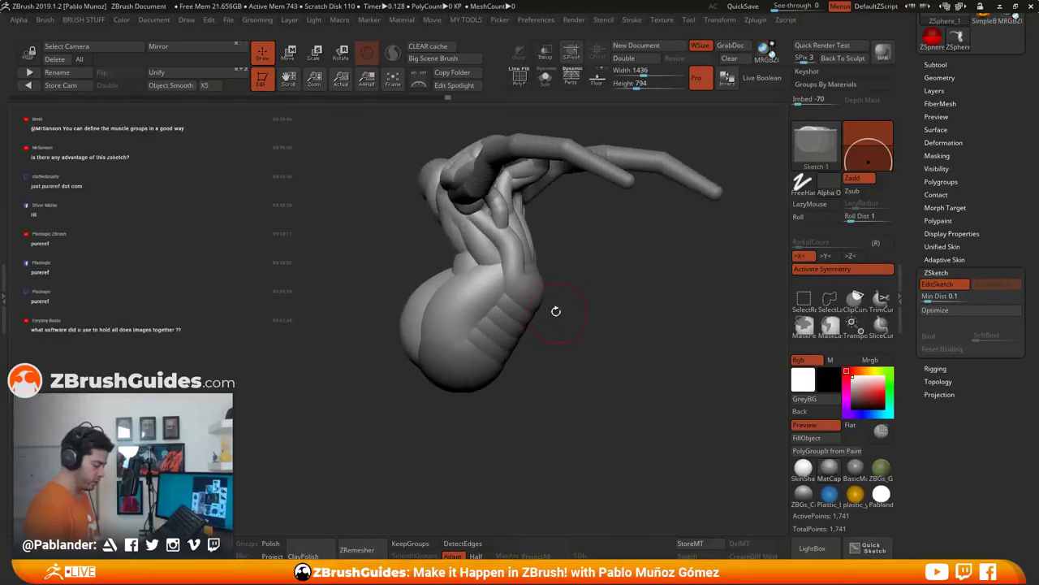
pyautogui.moveTo(529, 259); pyautogui.dragTo(459, 388)
pyautogui.press('shift')
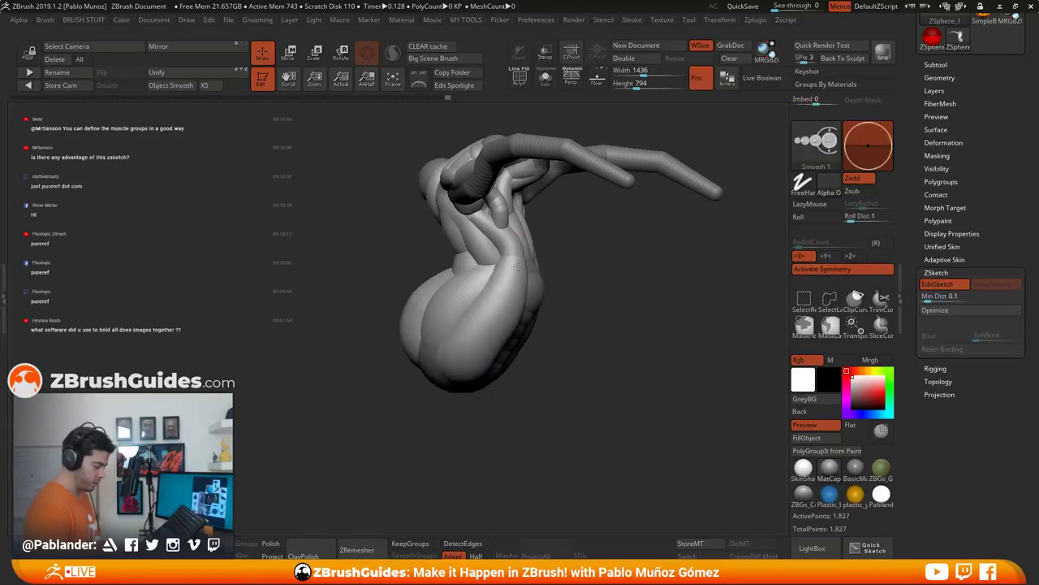
pyautogui.moveTo(518, 265)
pyautogui.keyDown('shift'); pyautogui.mouseDown()
pyautogui.moveTo(464, 362)
pyautogui.moveTo(473, 369)
pyautogui.mouseUp(); pyautogui.keyUp('shift')
# Step: Add mirrored strips to the lower sides and lower front of the abdomen, smoothing each into the surrounding forms
pyautogui.moveTo(428, 324)
pyautogui.mouseDown()
pyautogui.moveTo(438, 341)
pyautogui.moveTo(481, 357)
pyautogui.mouseUp()
pyautogui.moveTo(438, 328)
pyautogui.keyDown('shift'); pyautogui.mouseDown()
pyautogui.moveTo(469, 353)
pyautogui.moveTo(452, 309)
pyautogui.mouseUp(); pyautogui.keyUp('shift')
pyautogui.moveTo(605, 325)
pyautogui.mouseDown()
pyautogui.moveTo(557, 326)
pyautogui.moveTo(592, 326)
pyautogui.mouseUp()
pyautogui.moveTo(521, 333); pyautogui.dragTo(487, 365)
pyautogui.keyDown('shift'); pyautogui.moveTo(520, 333); pyautogui.dragTo(497, 359); pyautogui.keyUp('shift')
# Step: Reduce the draw size, then sketch mirrored strips down the front of the abdomen and smooth them together
pyautogui.moveTo(608, 290)
pyautogui.mouseDown()
pyautogui.moveTo(613, 315)
pyautogui.moveTo(570, 312)
pyautogui.moveTo(567, 294)
pyautogui.moveTo(576, 291)
pyautogui.mouseUp()
pyautogui.press('space')
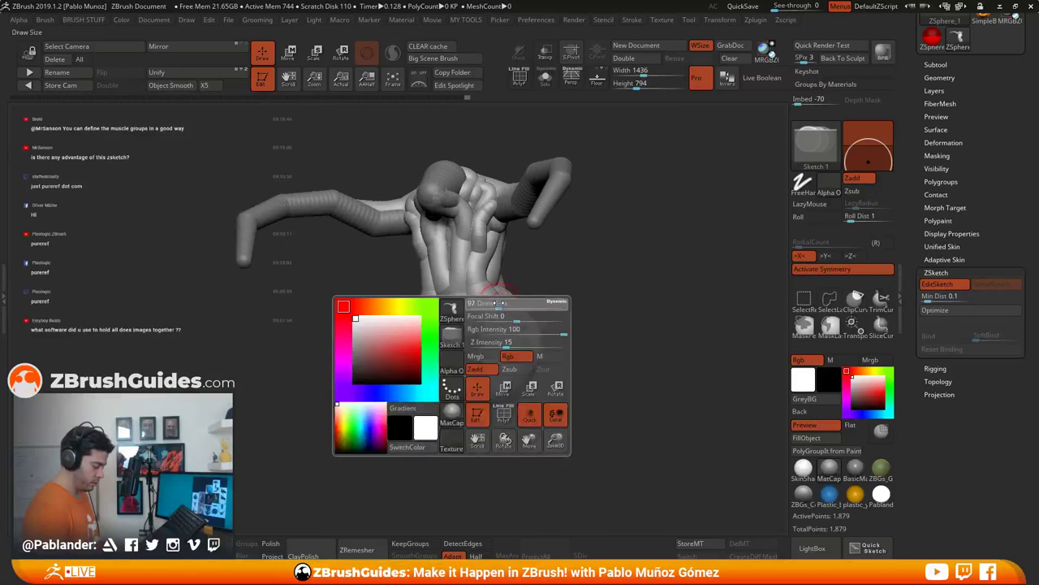
pyautogui.moveTo(499, 303); pyautogui.dragTo(494, 303)
pyautogui.moveTo(581, 281); pyautogui.dragTo(599, 274)
pyautogui.moveTo(487, 288)
pyautogui.mouseDown()
pyautogui.moveTo(457, 365)
pyautogui.moveTo(475, 313)
pyautogui.moveTo(459, 341)
pyautogui.moveTo(467, 373)
pyautogui.mouseUp()
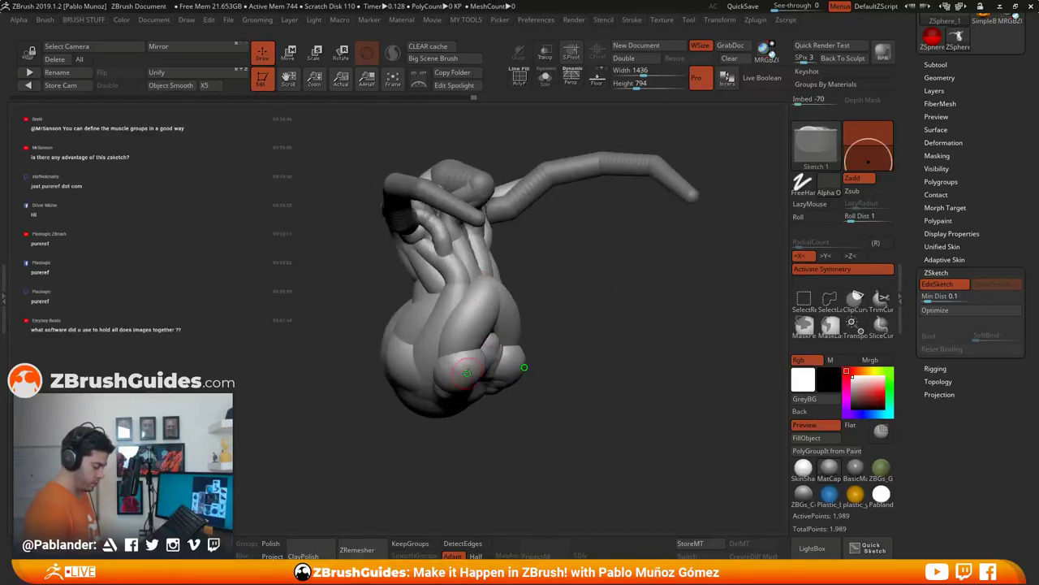
pyautogui.press('shift')
pyautogui.moveTo(510, 335)
pyautogui.keyDown('shift'); pyautogui.mouseDown()
pyautogui.moveTo(615, 325)
pyautogui.moveTo(439, 288)
pyautogui.mouseUp(); pyautogui.keyUp('shift')
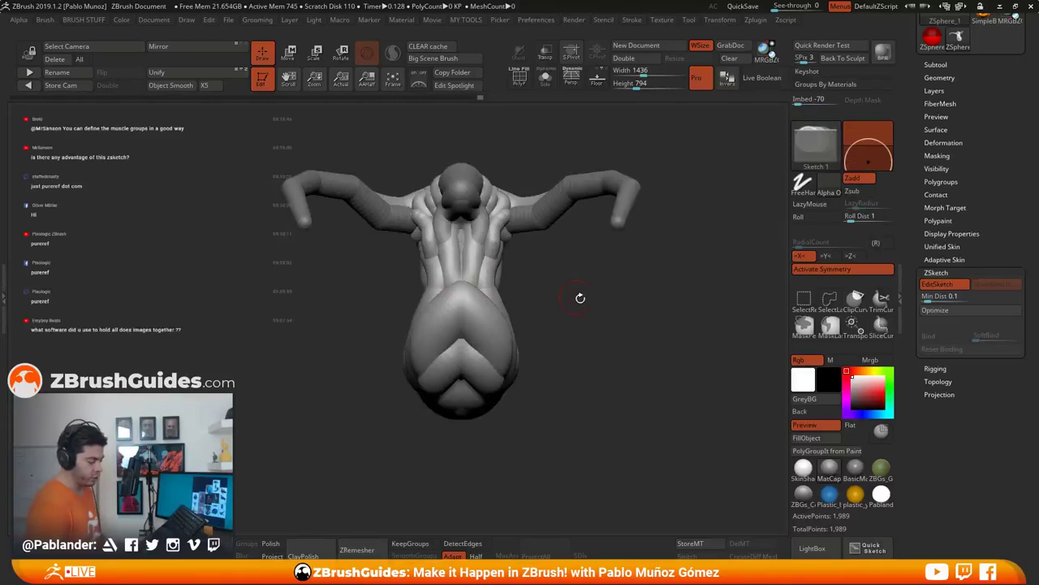
# Step: Sketch mirrored strips from the front of the shoulders onto the arm bases and smooth them
pyautogui.moveTo(580, 299); pyautogui.dragTo(519, 255)
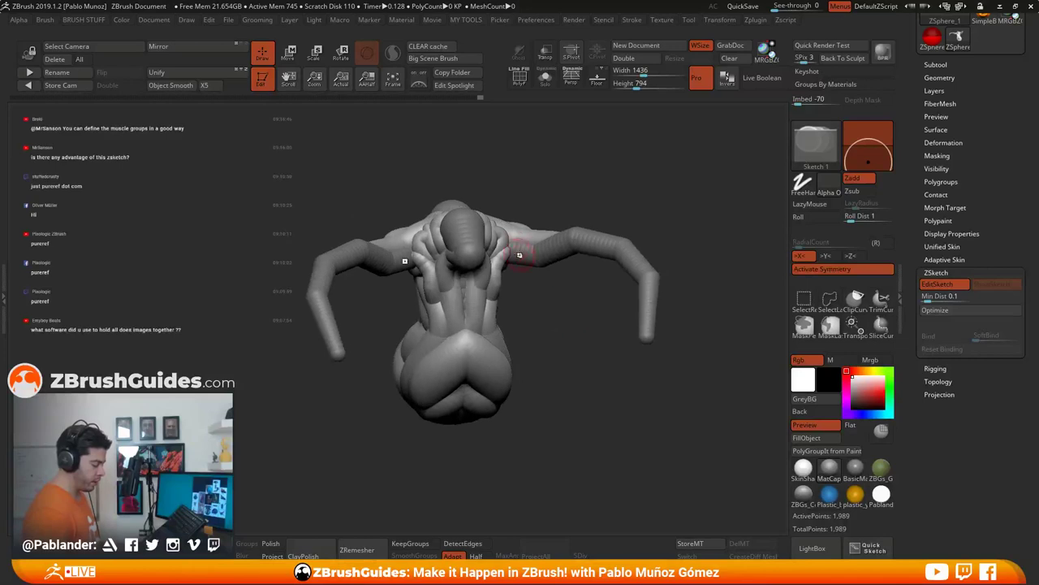
pyautogui.rightClick(550, 198)
pyautogui.moveTo(548, 197); pyautogui.dragTo(574, 184)
pyautogui.press('shift')
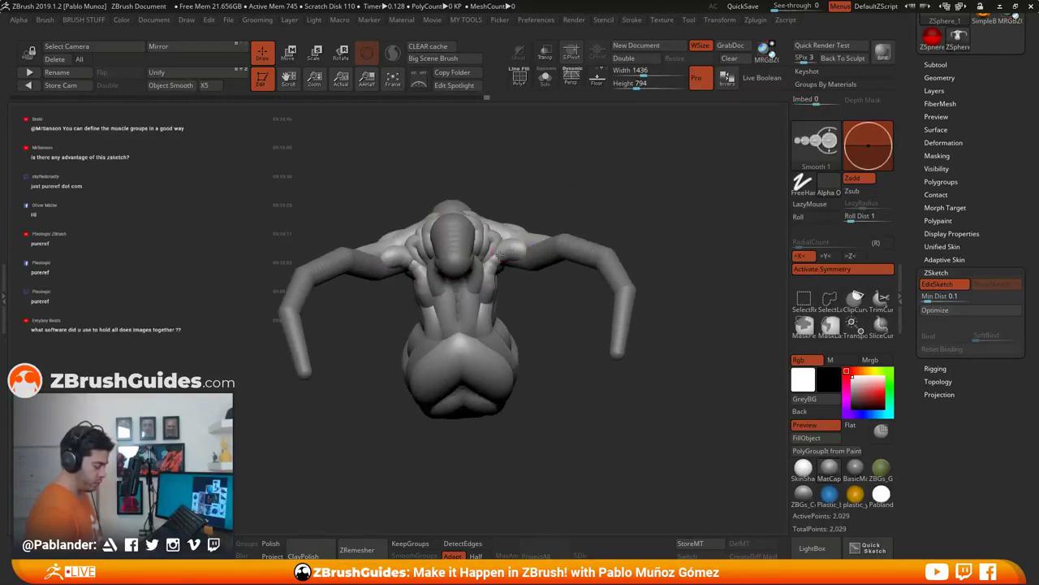
# Step: Sketch longer mirrored strips along the undersides of the upper arms and smooth them into the shoulders
pyautogui.moveTo(546, 307)
pyautogui.mouseDown()
pyautogui.moveTo(522, 313)
pyautogui.moveTo(515, 331)
pyautogui.moveTo(601, 274)
pyautogui.moveTo(531, 277)
pyautogui.mouseUp()
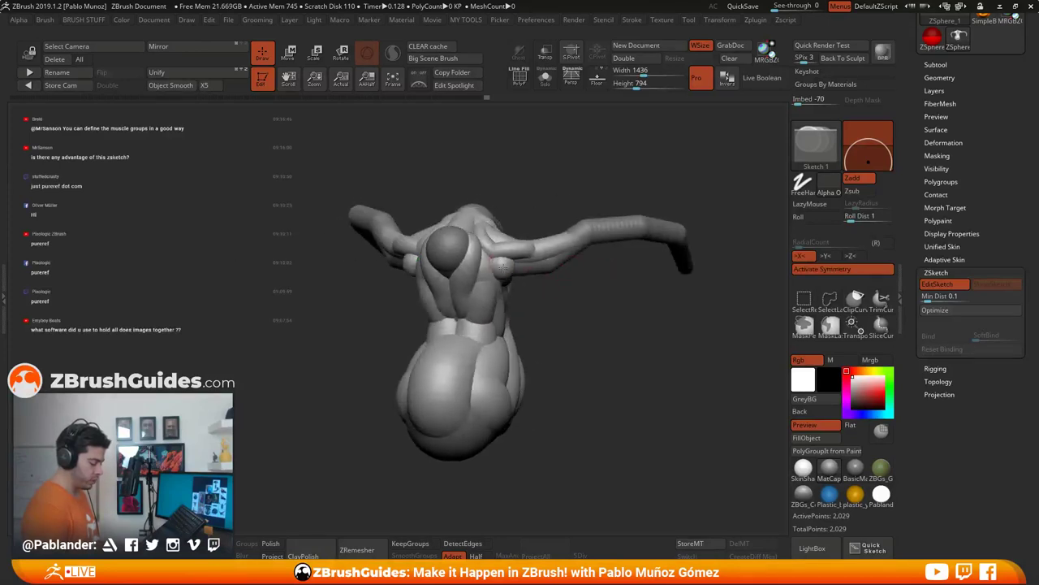
pyautogui.moveTo(608, 286); pyautogui.dragTo(585, 284)
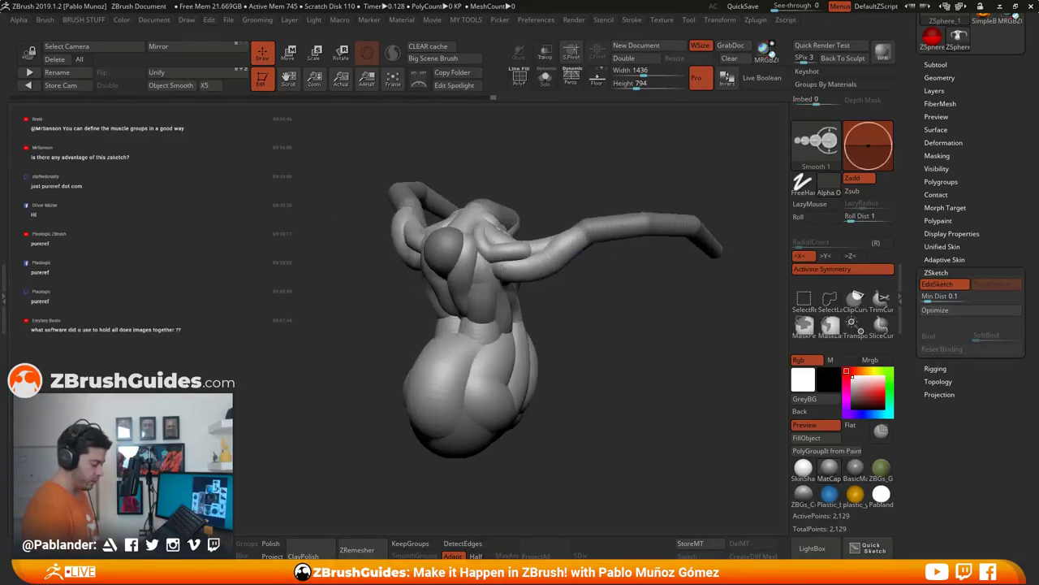
pyautogui.keyDown('shift'); pyautogui.moveTo(502, 269); pyautogui.dragTo(508, 275); pyautogui.keyUp('shift')
# Step: Sketch and smooth mirrored strips linking the backs of the upper arms and shoulders to the upper back
pyautogui.moveTo(550, 302)
pyautogui.mouseDown()
pyautogui.moveTo(511, 264)
pyautogui.moveTo(479, 317)
pyautogui.mouseUp()
pyautogui.press('shift')
pyautogui.moveTo(599, 316)
pyautogui.mouseDown()
pyautogui.moveTo(560, 319)
pyautogui.moveTo(517, 344)
pyautogui.moveTo(578, 321)
pyautogui.moveTo(566, 315)
pyautogui.moveTo(615, 313)
pyautogui.moveTo(538, 321)
pyautogui.mouseUp()
pyautogui.press('shift')
pyautogui.moveTo(502, 275); pyautogui.dragTo(523, 282)
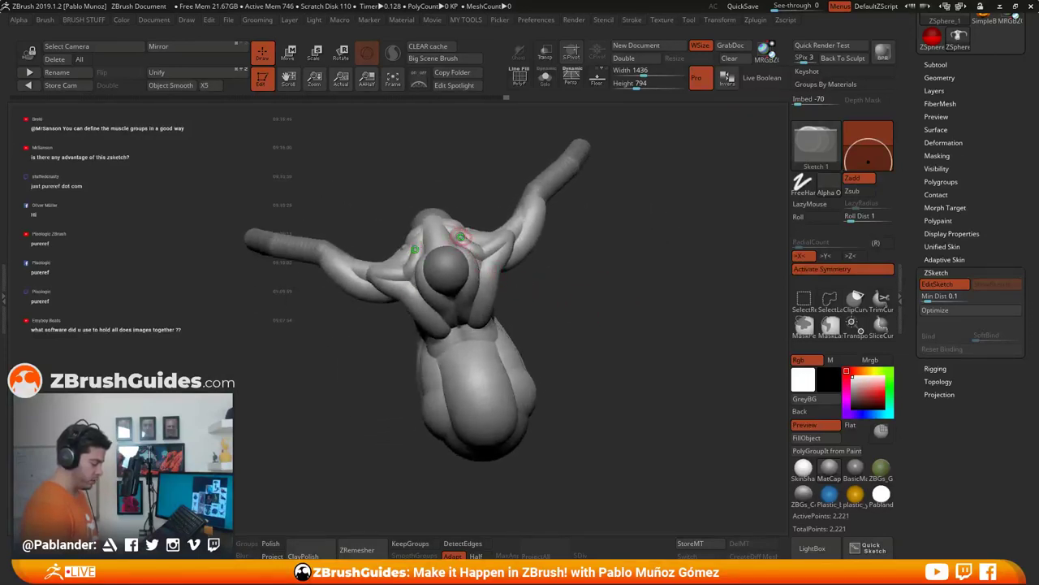
# Step: Enlarge the brush and wrap thick mirrored strips around the upper-back hump, smoothing them into a bulky mass
pyautogui.press('space')
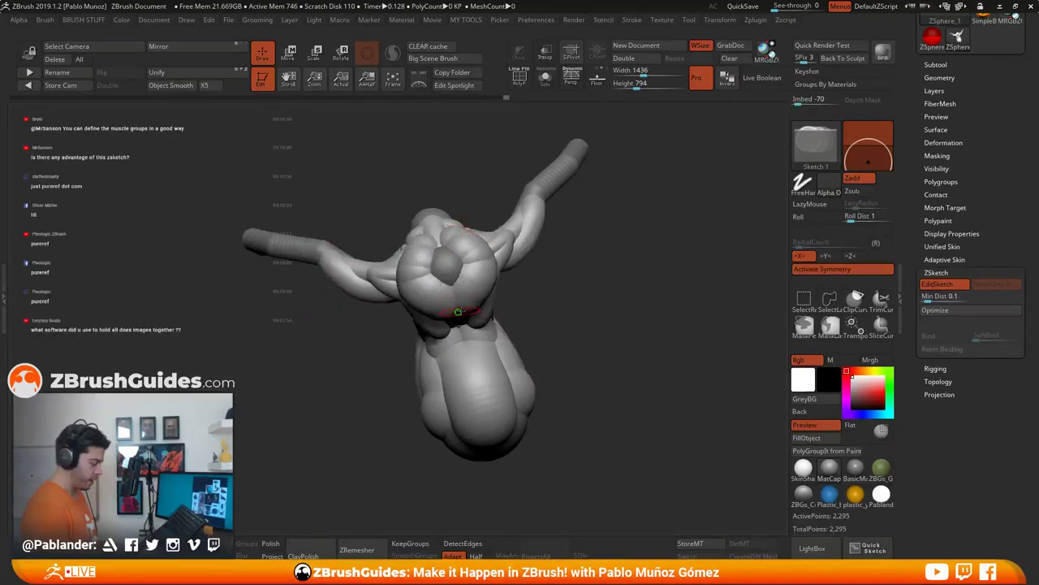
pyautogui.keyDown('shift'); pyautogui.moveTo(471, 292); pyautogui.dragTo(484, 275); pyautogui.keyUp('shift')
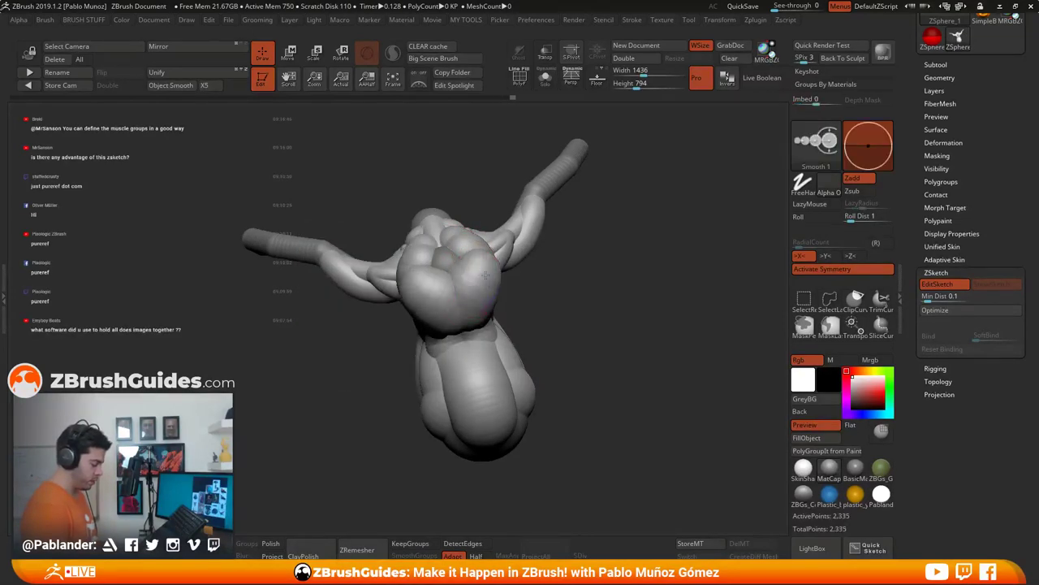
pyautogui.moveTo(467, 254)
pyautogui.mouseDown(button='right')
pyautogui.moveTo(576, 248)
pyautogui.moveTo(593, 280)
pyautogui.mouseUp(button='right')
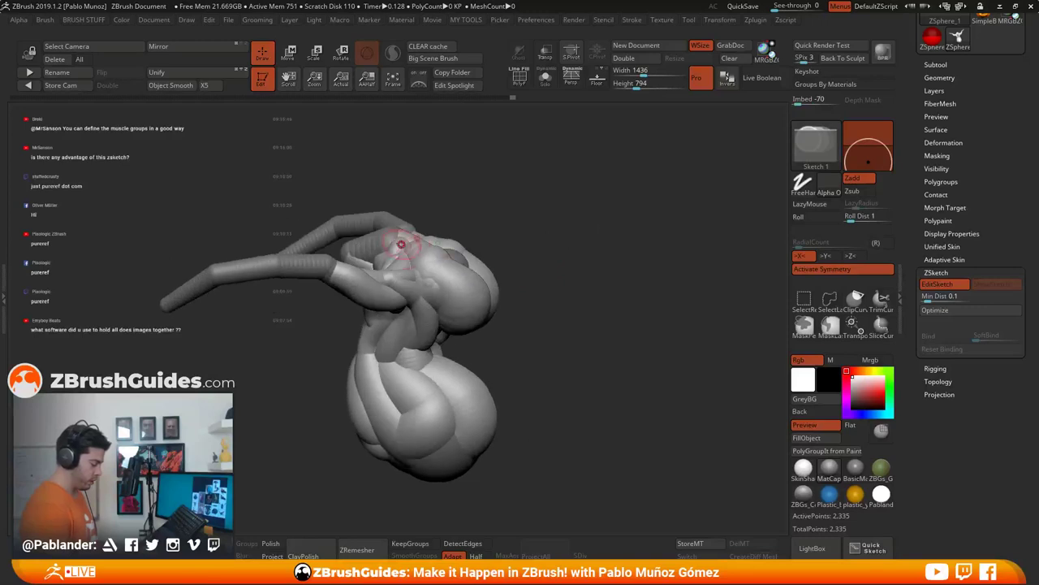
# Step: Sketch mirrored strips along the sides of the upper-back mass and smooth them into its surface
pyautogui.moveTo(478, 299); pyautogui.dragTo(492, 252, button='right')
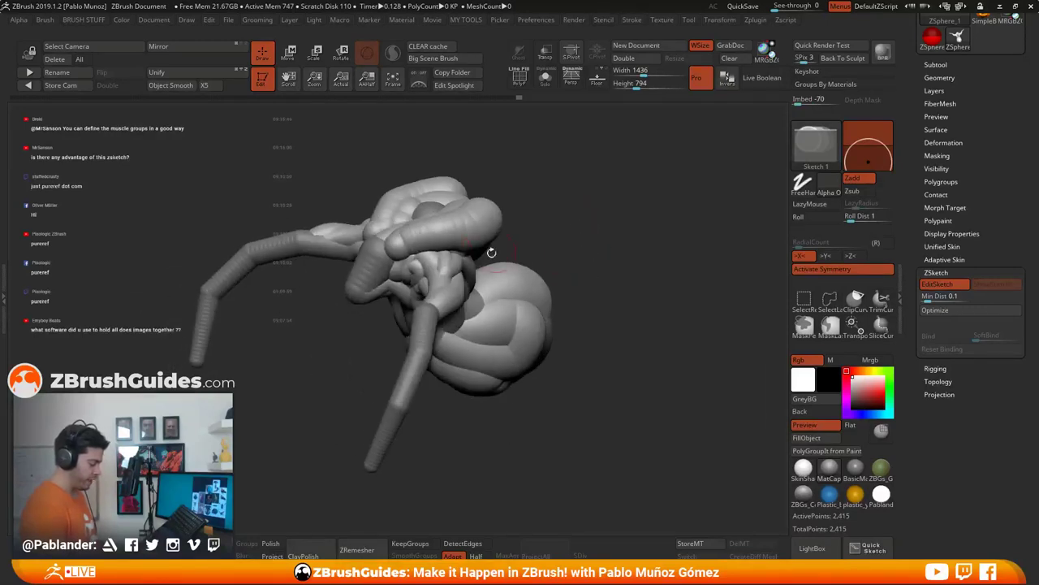
pyautogui.moveTo(539, 199); pyautogui.dragTo(495, 255, button='right')
pyautogui.press('shift')
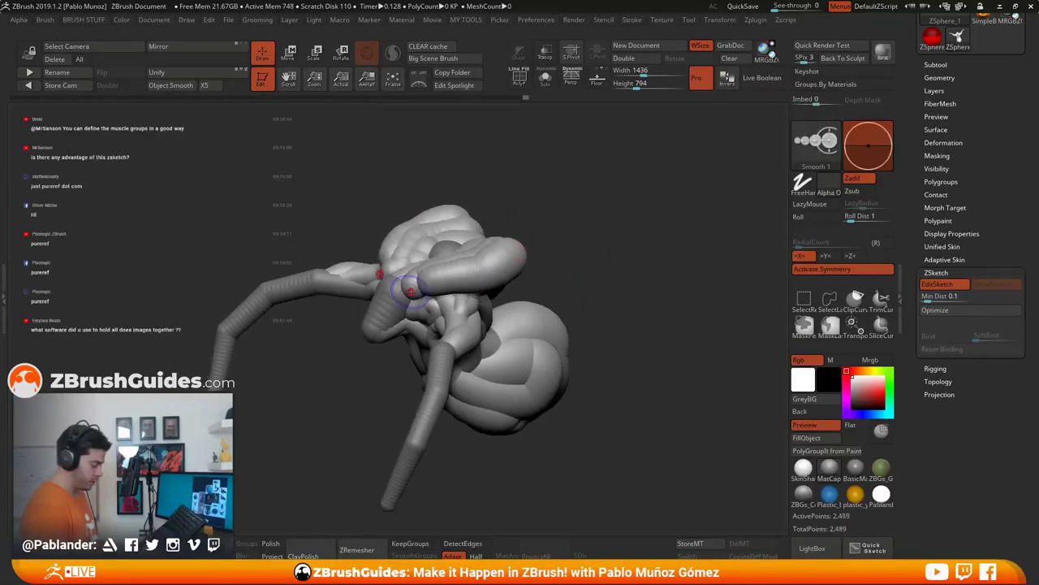
pyautogui.moveTo(419, 284)
pyautogui.mouseDown(button='right')
pyautogui.moveTo(603, 242)
pyautogui.moveTo(575, 262)
pyautogui.mouseUp(button='right')
pyautogui.press('shift')
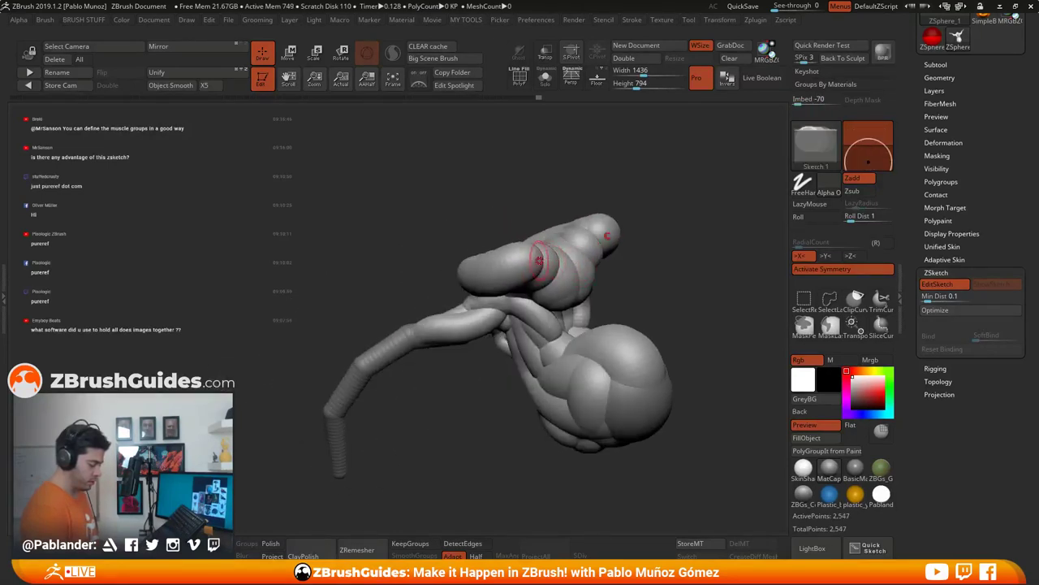
# Step: Sketch thick mirrored strips around the rear and outer rim of the upper-back mass to widen it into a shell
pyautogui.press('shift')
pyautogui.moveTo(582, 268); pyautogui.dragTo(601, 230)
pyautogui.moveTo(583, 293); pyautogui.dragTo(622, 235)
pyautogui.moveTo(615, 260); pyautogui.dragTo(536, 274, button='right')
pyautogui.moveTo(555, 230)
pyautogui.mouseDown()
pyautogui.moveTo(497, 297)
pyautogui.moveTo(524, 229)
pyautogui.moveTo(476, 299)
pyautogui.mouseUp()
pyautogui.press('shift')
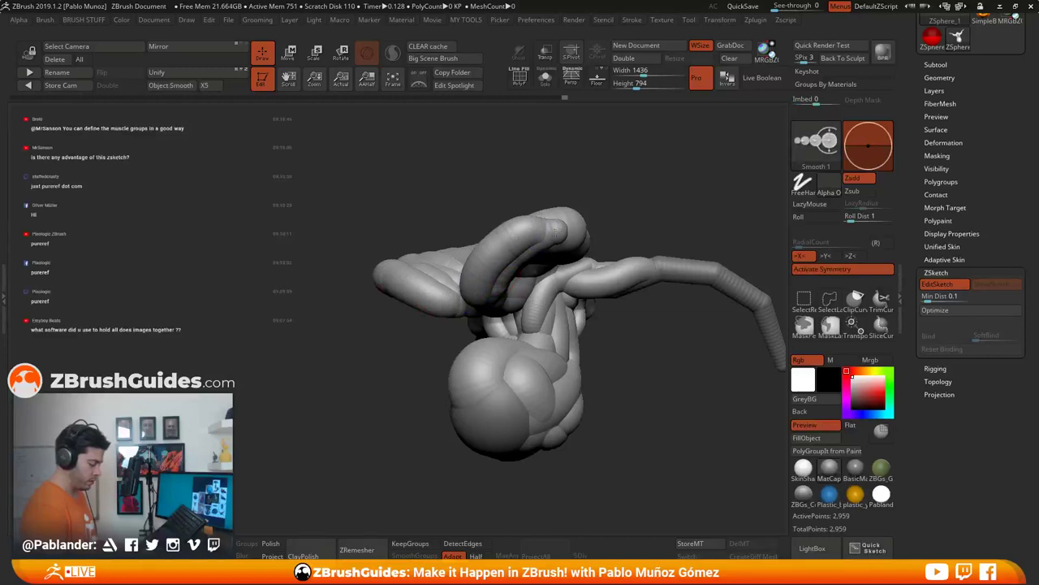
# Step: Smooth the thick rim strips from several sides so they blend into the upper-back shell
pyautogui.moveTo(567, 225); pyautogui.dragTo(612, 208, button='right')
pyautogui.press('shift')
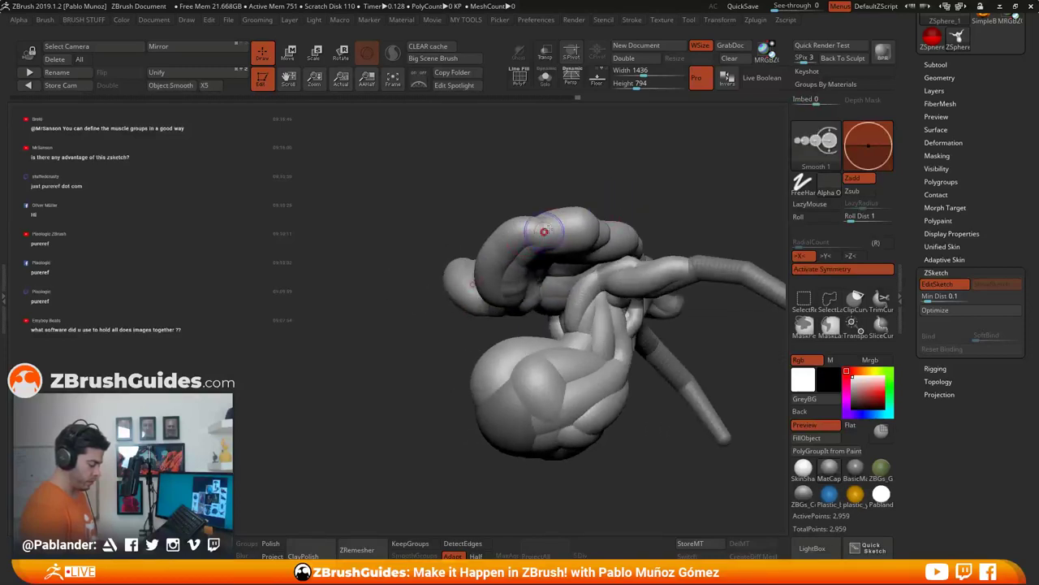
pyautogui.moveTo(545, 230)
pyautogui.mouseDown(button='right')
pyautogui.moveTo(656, 297)
pyautogui.moveTo(548, 382)
pyautogui.moveTo(541, 329)
pyautogui.mouseUp(button='right')
pyautogui.press('shift')
pyautogui.keyDown('shift'); pyautogui.moveTo(511, 333); pyautogui.dragTo(489, 341); pyautogui.keyUp('shift')
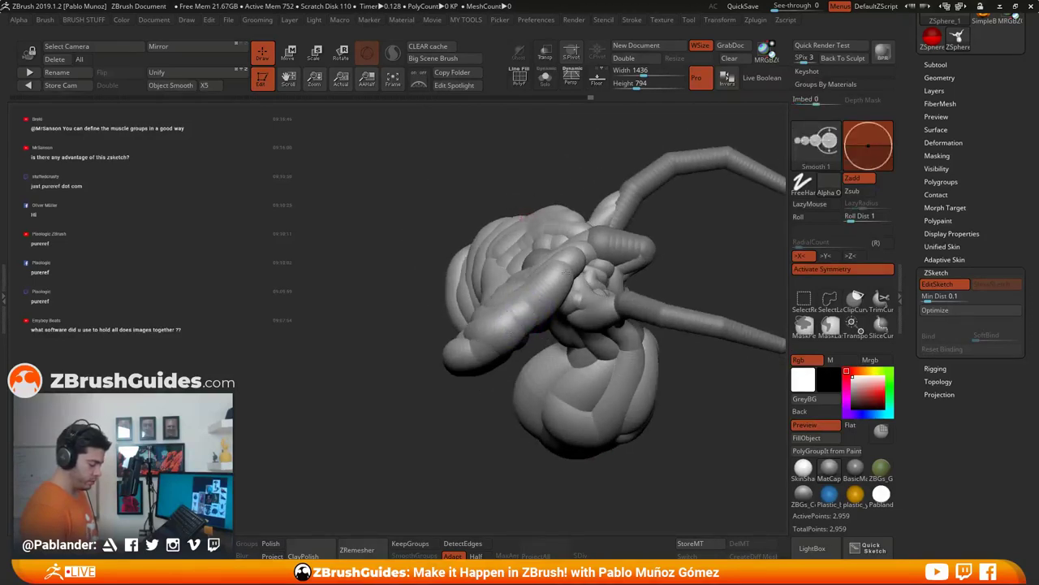
pyautogui.keyDown('alt'); pyautogui.moveTo(624, 259); pyautogui.dragTo(526, 270, button='right'); pyautogui.keyUp('alt')
pyautogui.moveTo(526, 270); pyautogui.dragTo(514, 273, button='right')
# Step: Adjust the brush size, sketch mirrored strips from the shell's rim forward to the head, and smooth them
pyautogui.press('space')
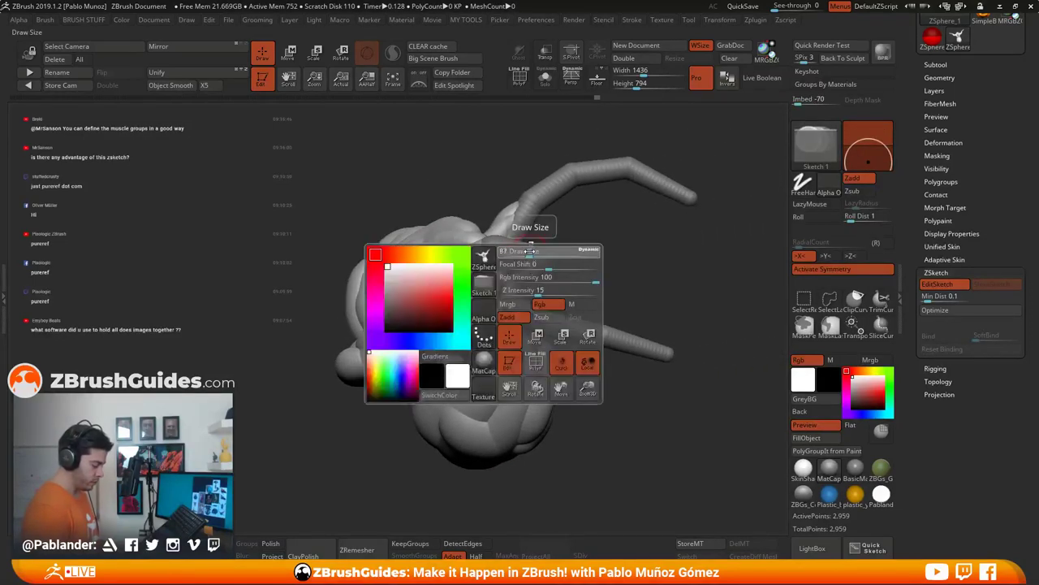
pyautogui.moveTo(463, 283); pyautogui.dragTo(484, 306)
pyautogui.moveTo(528, 281)
pyautogui.mouseDown(button='right')
pyautogui.moveTo(578, 261)
pyautogui.moveTo(574, 272)
pyautogui.mouseUp(button='right')
pyautogui.keyDown('shift'); pyautogui.moveTo(501, 291); pyautogui.dragTo(509, 303); pyautogui.keyUp('shift')
pyautogui.moveTo(555, 271)
pyautogui.mouseDown(button='right')
pyautogui.moveTo(597, 251)
pyautogui.moveTo(569, 216)
pyautogui.mouseUp(button='right')
pyautogui.moveTo(550, 360); pyautogui.dragTo(489, 351, button='right')
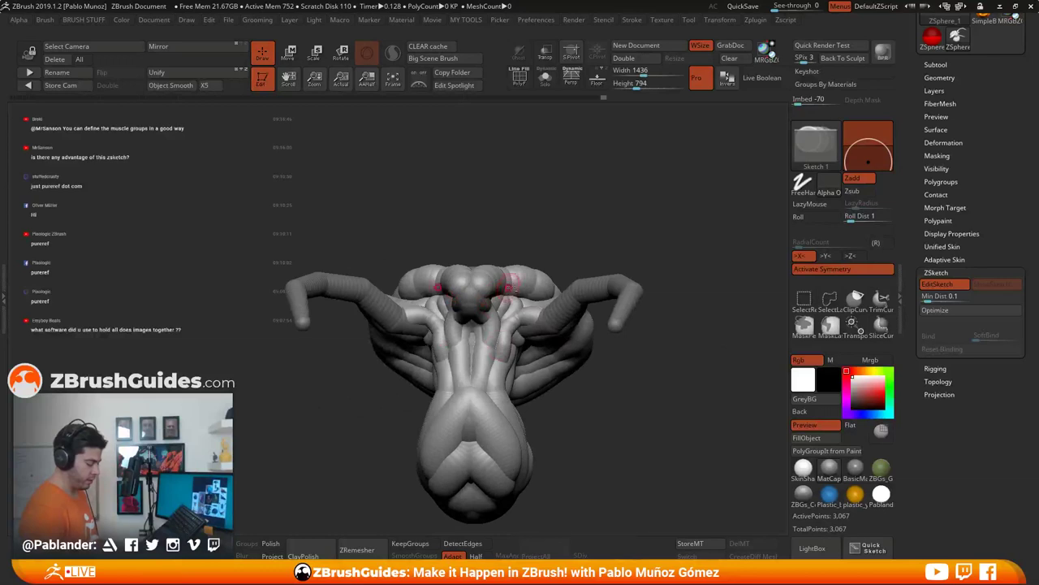
pyautogui.moveTo(507, 285); pyautogui.dragTo(490, 260, button='right')
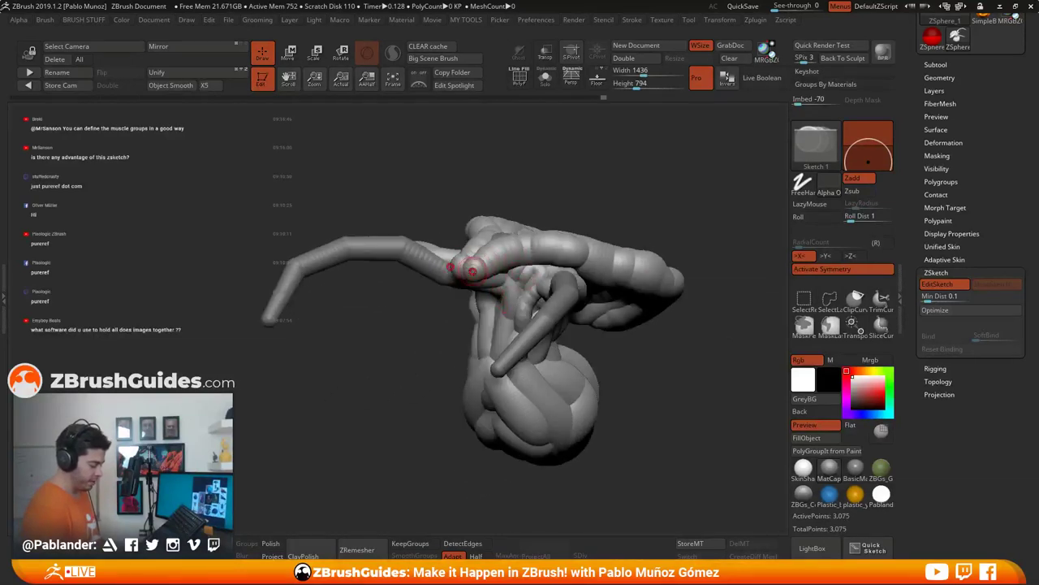
pyautogui.press('shift')
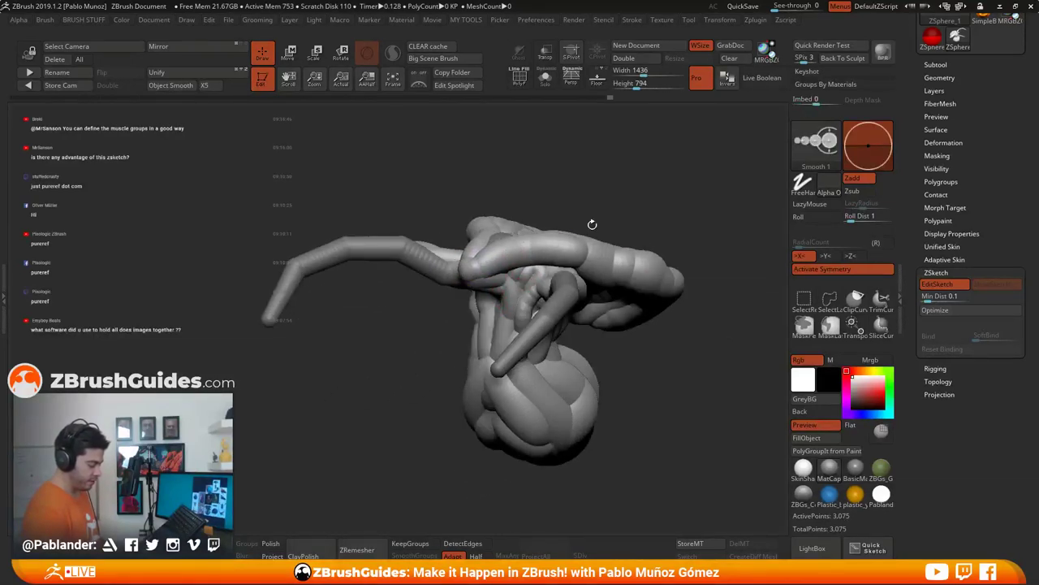
# Step: Sketch mirrored strips along the shell's front edges down to the head and smooth them into a continuous border
pyautogui.moveTo(622, 200)
pyautogui.mouseDown(button='right')
pyautogui.moveTo(659, 246)
pyautogui.moveTo(632, 294)
pyautogui.mouseUp(button='right')
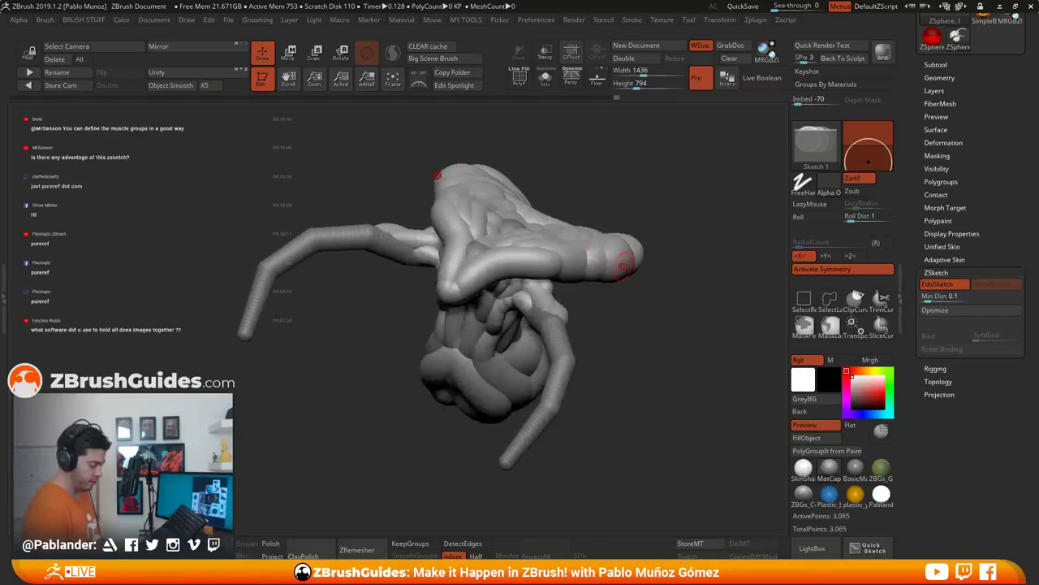
pyautogui.moveTo(623, 267); pyautogui.dragTo(507, 260)
pyautogui.press('shift')
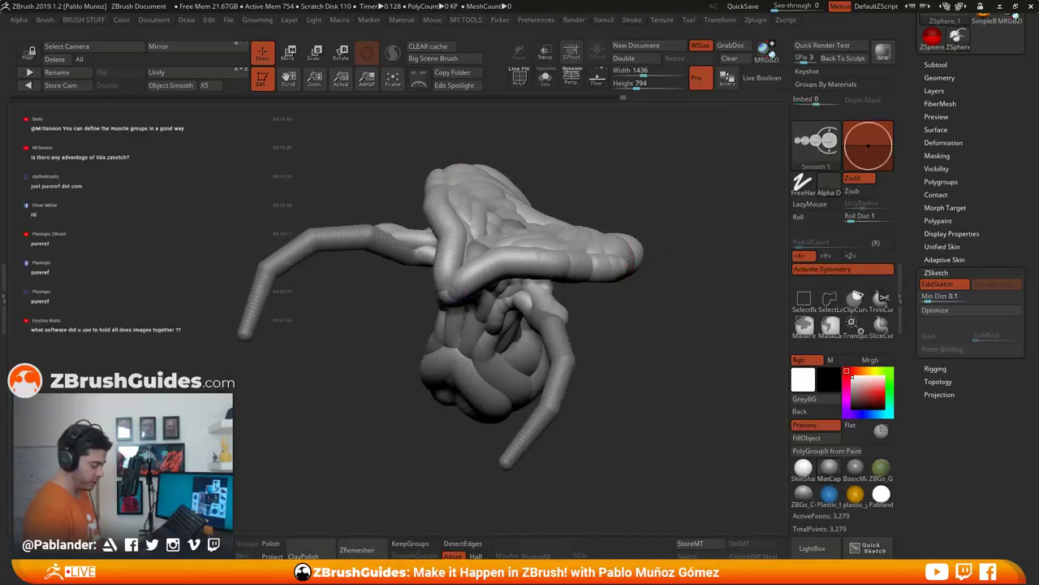
pyautogui.moveTo(606, 273)
pyautogui.mouseDown(button='right')
pyautogui.moveTo(640, 311)
pyautogui.moveTo(514, 281)
pyautogui.mouseUp(button='right')
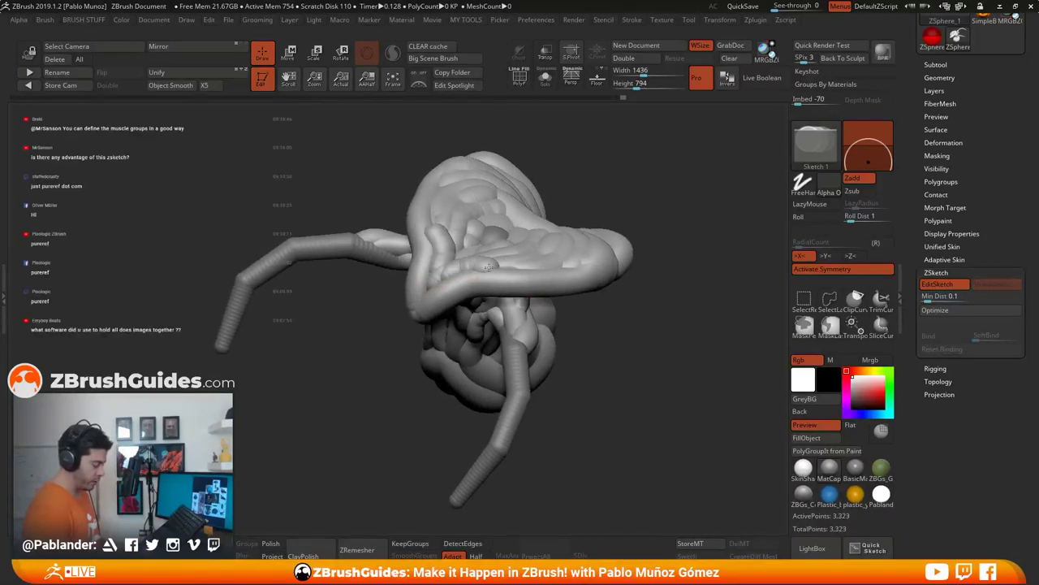
# Step: Add shorter mirrored strips just inside the shell's front border, converging at the head, and smooth them
pyautogui.moveTo(487, 266); pyautogui.dragTo(502, 269)
pyautogui.press('shift')
pyautogui.moveTo(606, 344); pyautogui.dragTo(637, 325)
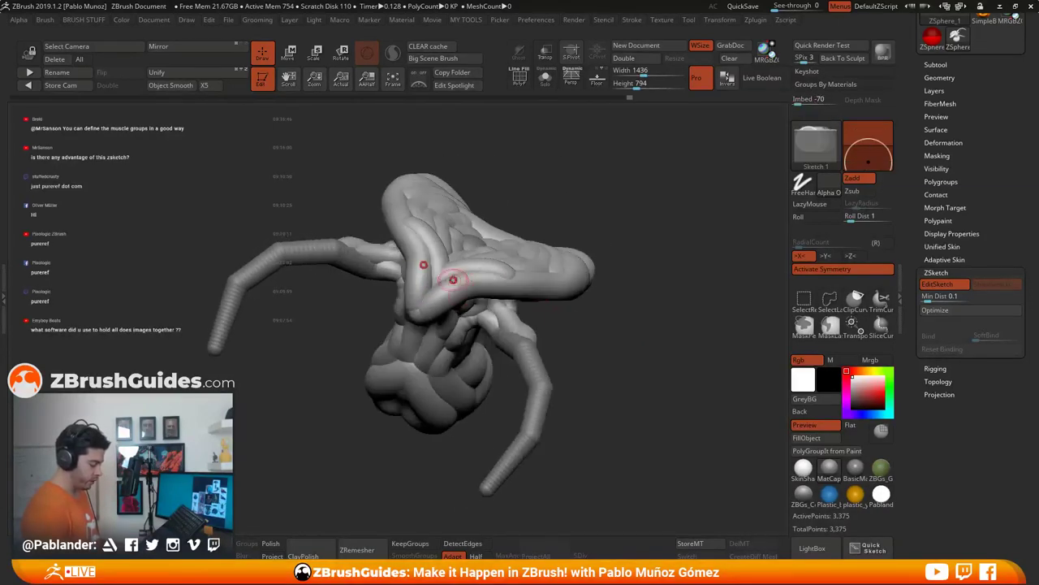
pyautogui.moveTo(453, 278)
pyautogui.mouseDown()
pyautogui.moveTo(429, 297)
pyautogui.moveTo(432, 288)
pyautogui.mouseUp()
pyautogui.moveTo(558, 295)
pyautogui.mouseDown(button='right')
pyautogui.moveTo(598, 320)
pyautogui.moveTo(604, 336)
pyautogui.moveTo(566, 333)
pyautogui.moveTo(564, 370)
pyautogui.moveTo(601, 349)
pyautogui.moveTo(576, 333)
pyautogui.moveTo(493, 210)
pyautogui.mouseUp(button='right')
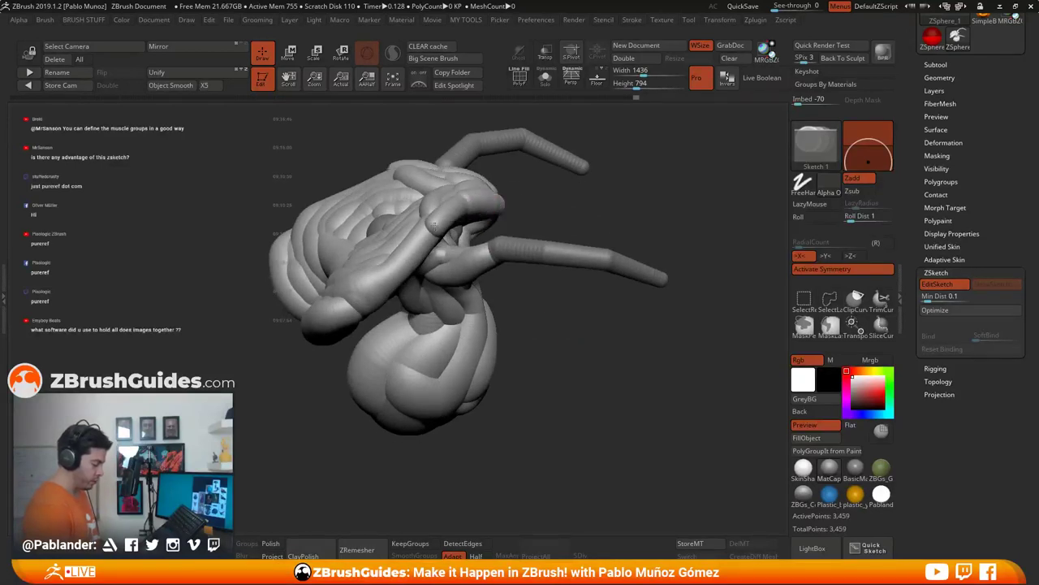
# Step: Sketch long mirrored strips along the shell's outer side edges toward the rear and smooth them
pyautogui.moveTo(395, 275)
pyautogui.mouseDown()
pyautogui.moveTo(318, 329)
pyautogui.moveTo(326, 326)
pyautogui.mouseUp()
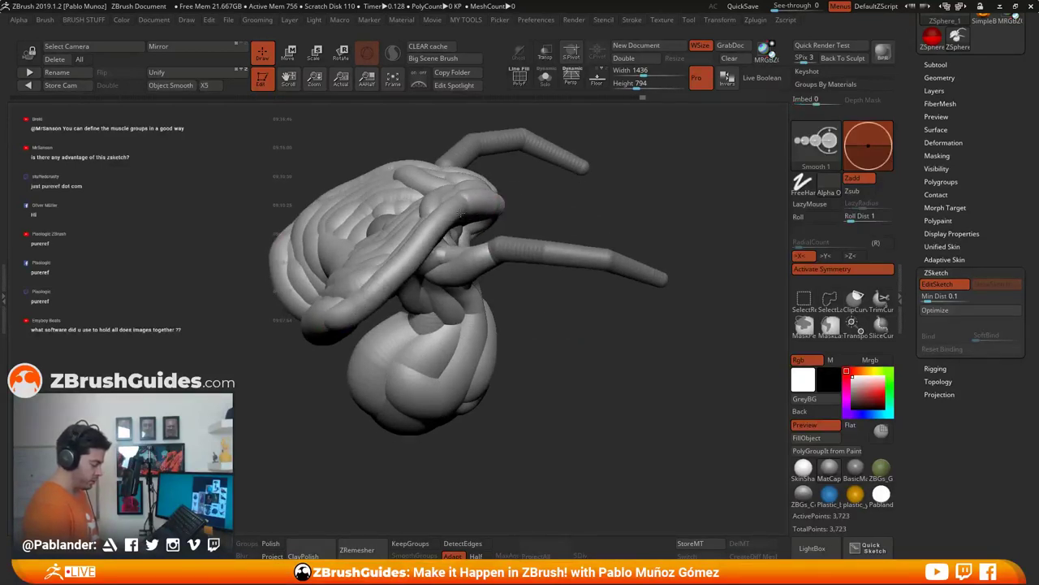
pyautogui.moveTo(555, 316); pyautogui.dragTo(541, 357)
pyautogui.keyDown('shift'); pyautogui.moveTo(345, 313); pyautogui.dragTo(333, 323); pyautogui.keyUp('shift')
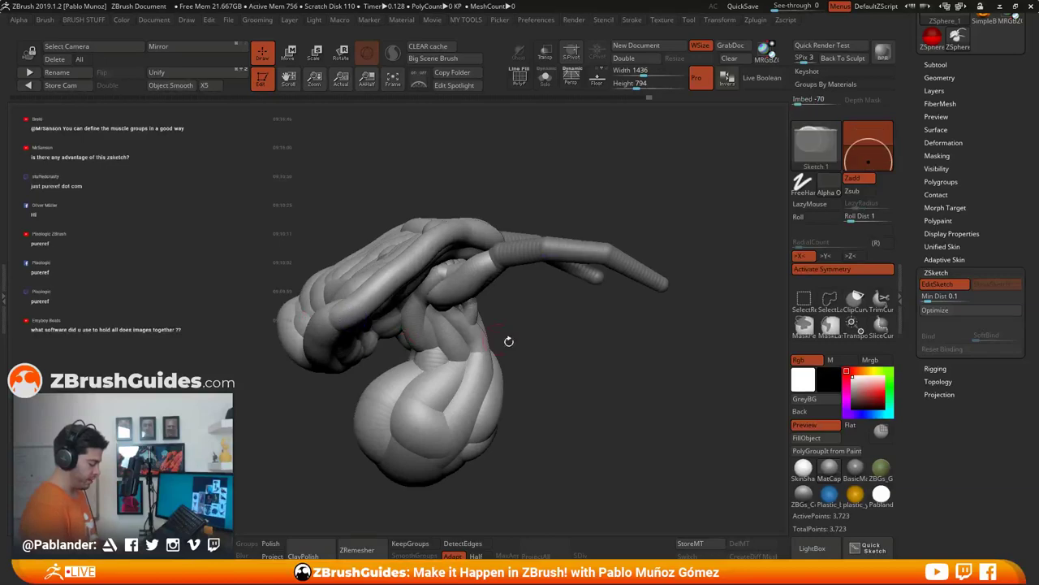
# Step: Sketch and smooth mirrored strips linking the abdomen and waist to the underside of the upper back
pyautogui.moveTo(508, 341); pyautogui.dragTo(587, 363)
pyautogui.moveTo(587, 363); pyautogui.dragTo(618, 355, button='right')
pyautogui.moveTo(576, 304); pyautogui.dragTo(612, 373, button='right')
pyautogui.moveTo(581, 328); pyautogui.dragTo(487, 293, button='right')
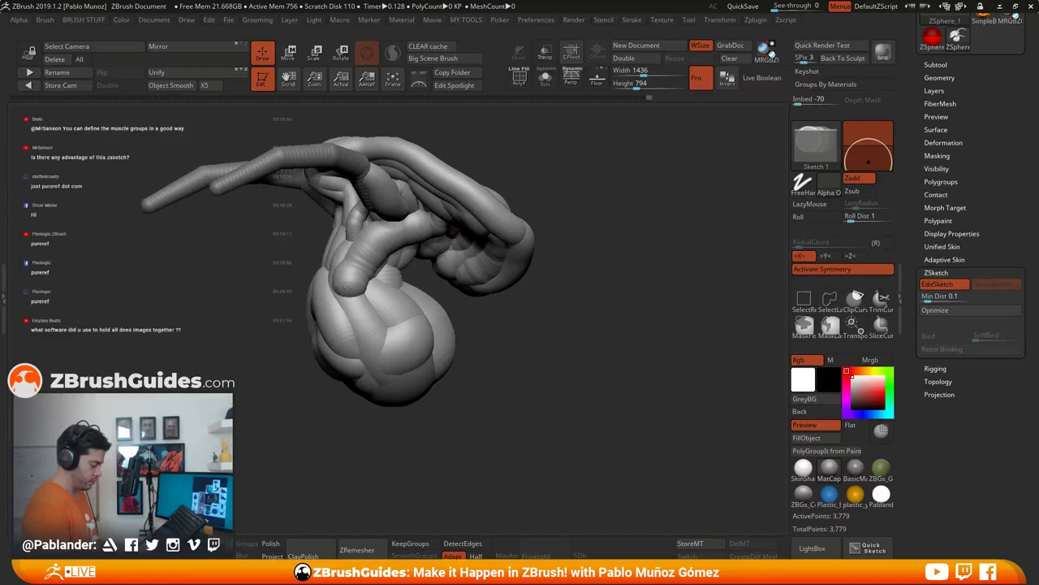
pyautogui.moveTo(333, 285); pyautogui.dragTo(334, 307)
pyautogui.press('shift')
pyautogui.moveTo(524, 308); pyautogui.dragTo(517, 286, button='right')
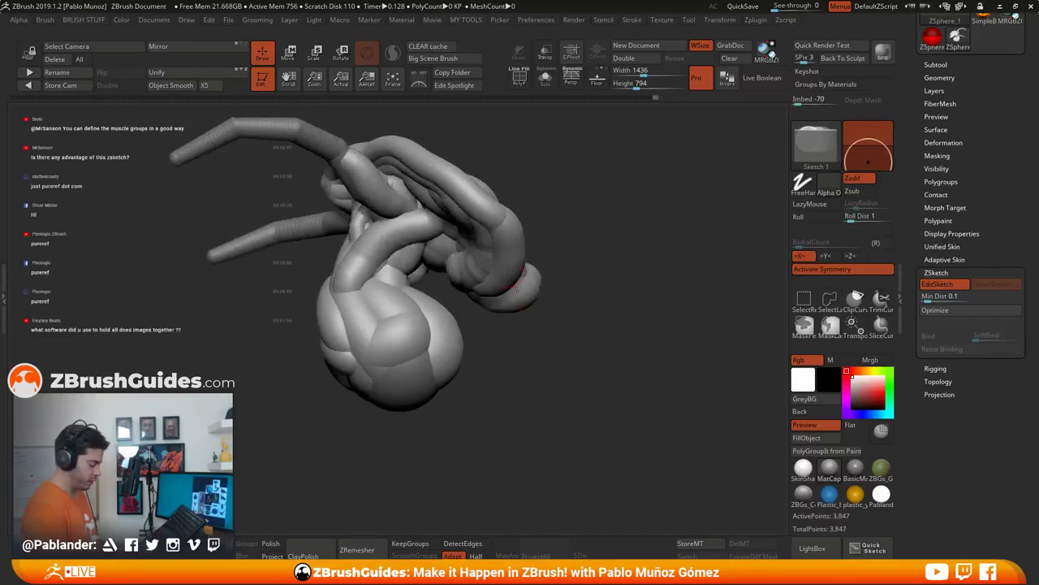
pyautogui.moveTo(377, 243); pyautogui.dragTo(440, 233)
pyautogui.press('shift')
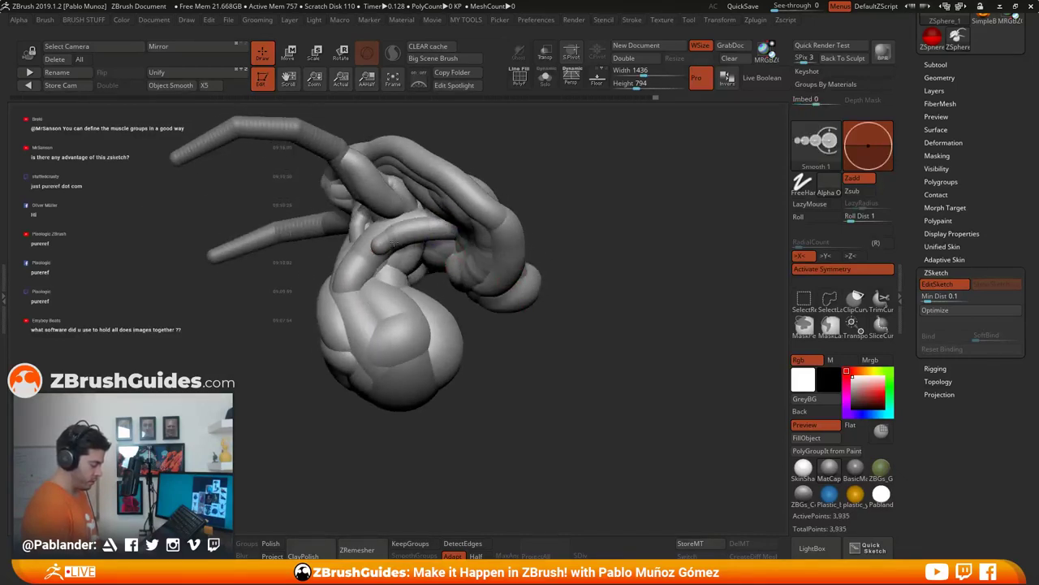
# Step: Sketch long mirrored strips over the arms from the tips to the shoulders and smooth them along their length
pyautogui.moveTo(488, 273)
pyautogui.mouseDown(button='right')
pyautogui.moveTo(615, 284)
pyautogui.moveTo(582, 376)
pyautogui.moveTo(559, 299)
pyautogui.moveTo(571, 213)
pyautogui.moveTo(644, 266)
pyautogui.moveTo(505, 325)
pyautogui.mouseUp(button='right')
pyautogui.moveTo(510, 258); pyautogui.dragTo(564, 348)
pyautogui.moveTo(630, 274); pyautogui.dragTo(597, 360)
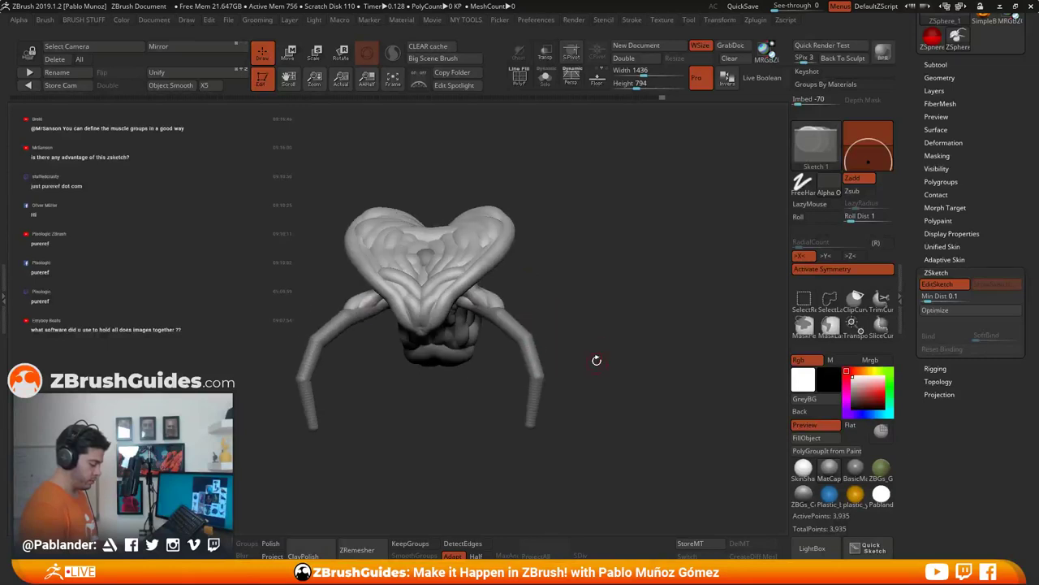
pyautogui.moveTo(574, 326); pyautogui.dragTo(634, 322)
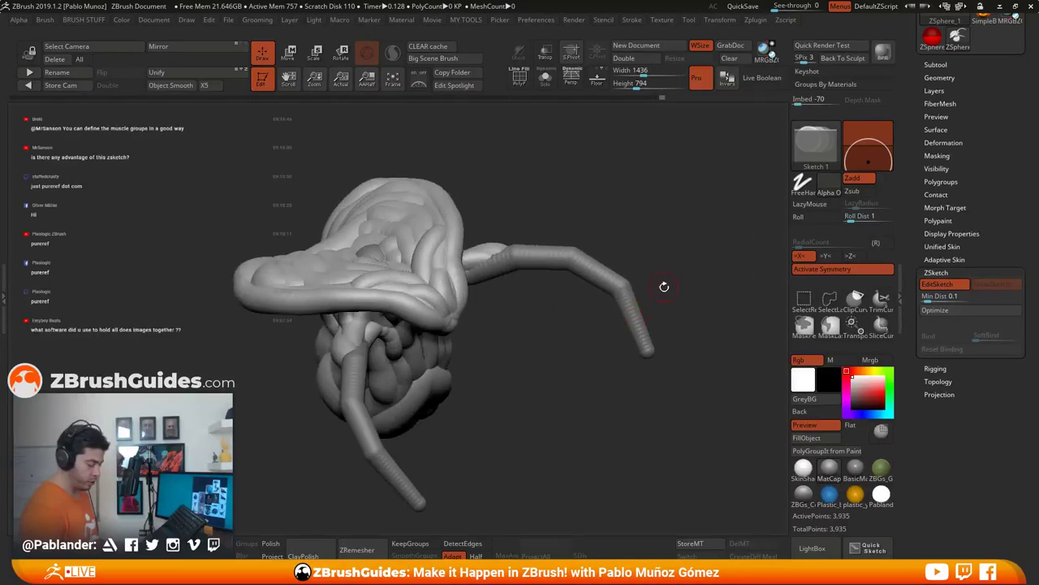
pyautogui.press('space')
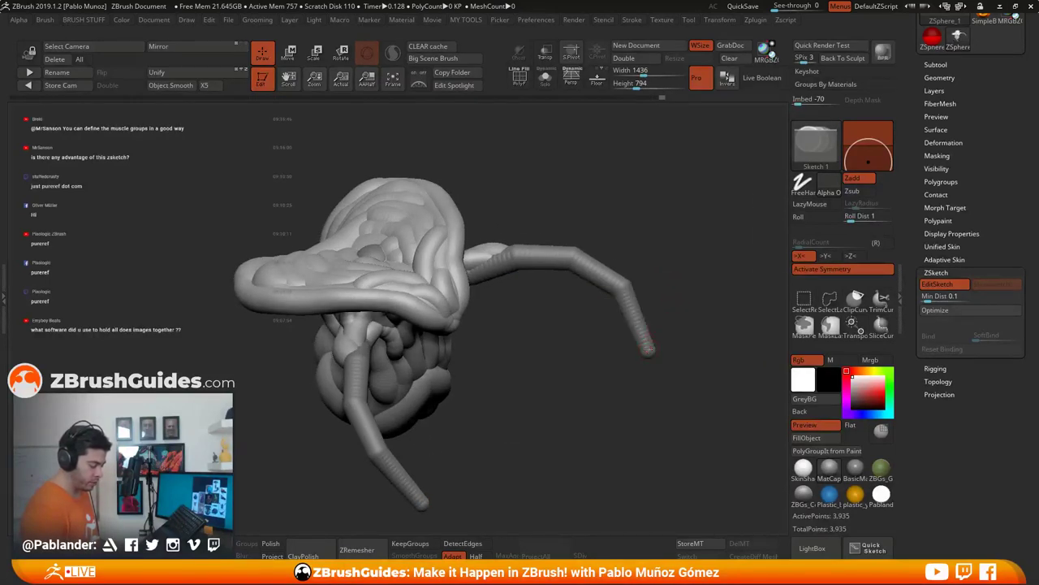
pyautogui.moveTo(648, 349)
pyautogui.keyDown('shift'); pyautogui.mouseDown()
pyautogui.moveTo(610, 274)
pyautogui.moveTo(497, 251)
pyautogui.mouseUp(); pyautogui.keyUp('shift')
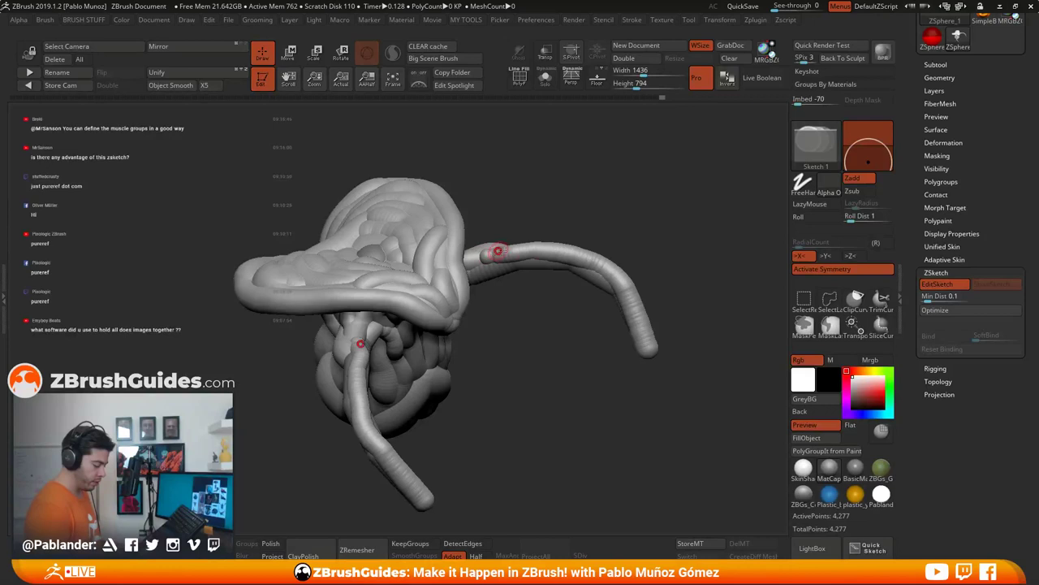
pyautogui.moveTo(560, 326); pyautogui.dragTo(603, 301)
pyautogui.keyDown('shift'); pyautogui.moveTo(591, 348); pyautogui.dragTo(588, 337); pyautogui.keyUp('shift')
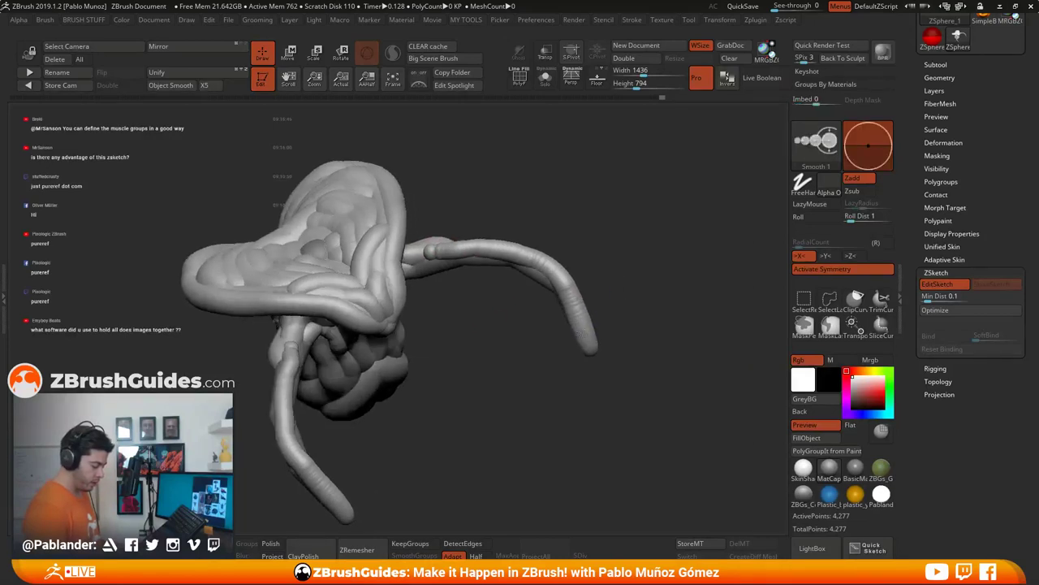
pyautogui.moveTo(575, 302)
pyautogui.keyDown('shift'); pyautogui.mouseDown()
pyautogui.moveTo(559, 273)
pyautogui.moveTo(494, 251)
pyautogui.moveTo(435, 249)
pyautogui.mouseUp(); pyautogui.keyUp('shift')
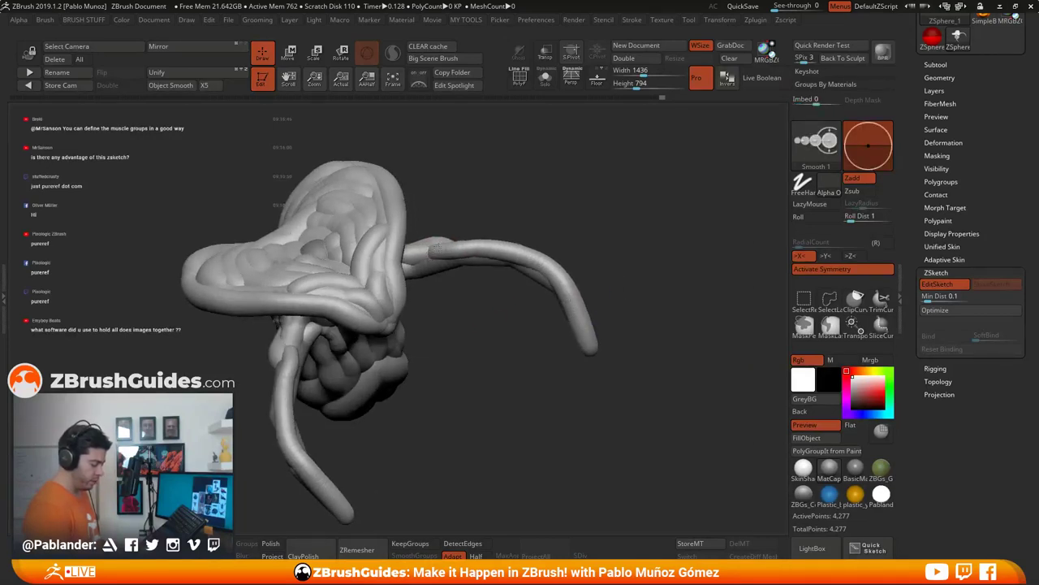
# Step: Reduce the brush size, sketch thin mirrored strips from the shoulders down the upper arms, and smooth them
pyautogui.moveTo(506, 297)
pyautogui.mouseDown()
pyautogui.moveTo(545, 328)
pyautogui.moveTo(564, 371)
pyautogui.moveTo(592, 343)
pyautogui.moveTo(574, 333)
pyautogui.moveTo(578, 295)
pyautogui.moveTo(569, 352)
pyautogui.moveTo(666, 335)
pyautogui.moveTo(579, 323)
pyautogui.moveTo(596, 317)
pyautogui.moveTo(521, 343)
pyautogui.mouseUp()
pyautogui.press('space')
pyautogui.moveTo(558, 272)
pyautogui.mouseDown()
pyautogui.moveTo(501, 249)
pyautogui.moveTo(529, 286)
pyautogui.mouseUp()
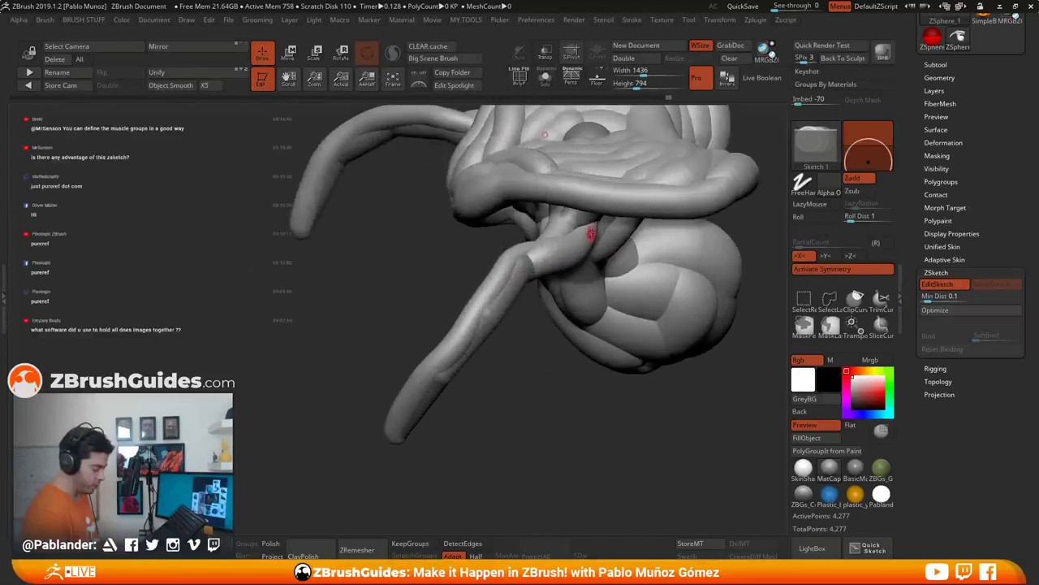
pyautogui.moveTo(598, 221)
pyautogui.mouseDown()
pyautogui.moveTo(528, 250)
pyautogui.moveTo(454, 347)
pyautogui.mouseUp()
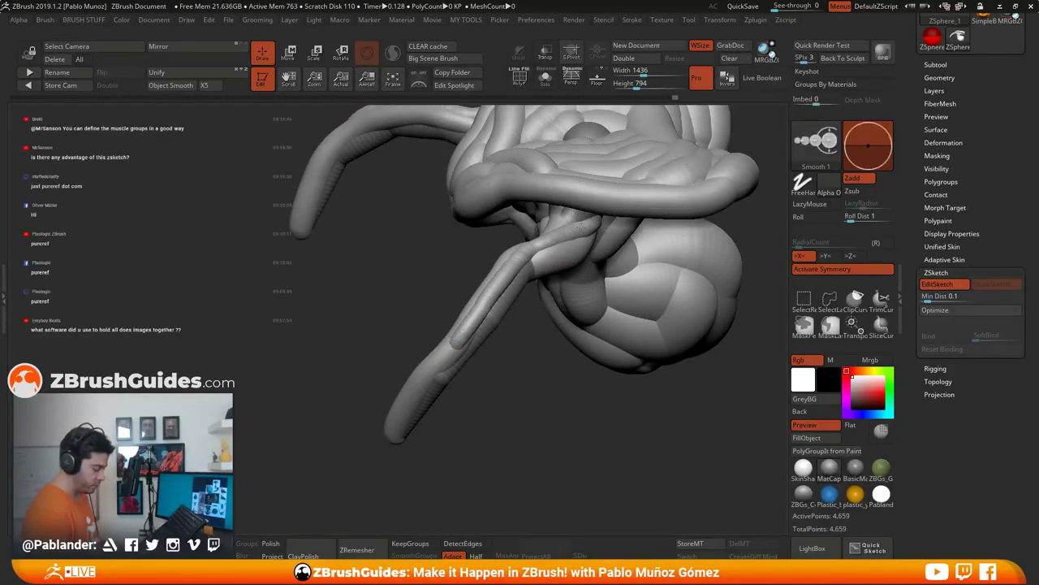
pyautogui.moveTo(587, 231)
pyautogui.mouseDown()
pyautogui.moveTo(537, 251)
pyautogui.moveTo(479, 318)
pyautogui.mouseUp()
pyautogui.press('shift')
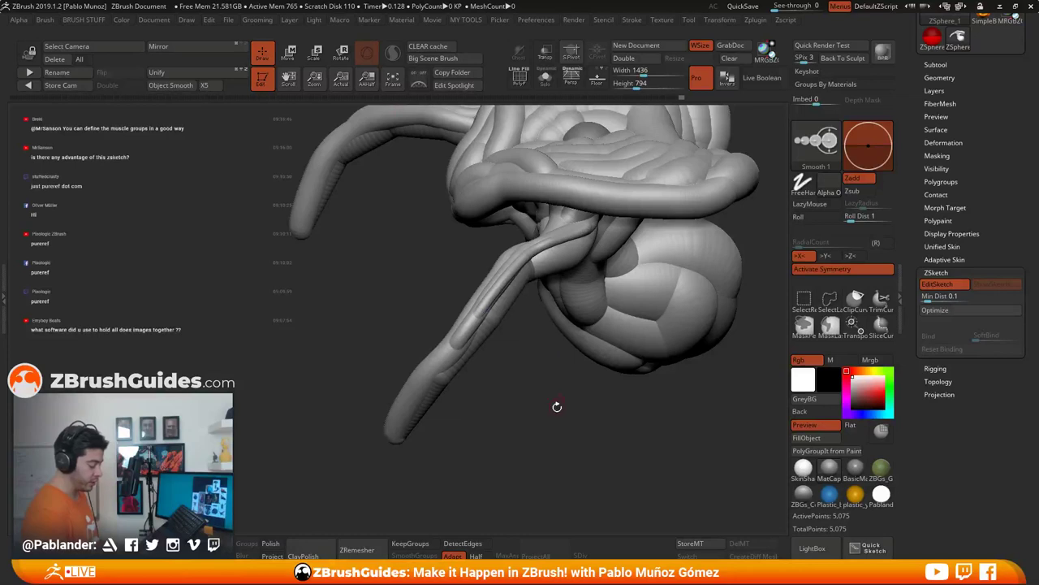
# Step: Add more thin mirrored muscle strips along the outer sides of the arms and smooth their ends
pyautogui.moveTo(557, 406)
pyautogui.mouseDown()
pyautogui.moveTo(532, 382)
pyautogui.moveTo(510, 324)
pyautogui.moveTo(577, 268)
pyautogui.moveTo(578, 199)
pyautogui.moveTo(613, 199)
pyautogui.moveTo(576, 271)
pyautogui.moveTo(513, 269)
pyautogui.moveTo(453, 290)
pyautogui.mouseUp()
pyautogui.press('shift')
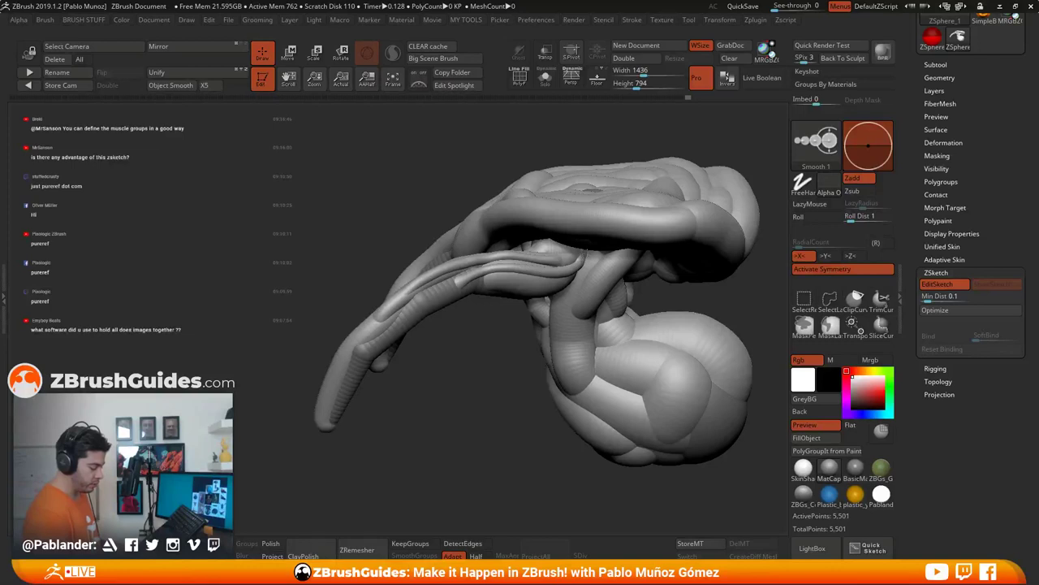
pyautogui.moveTo(527, 351)
pyautogui.mouseDown()
pyautogui.moveTo(492, 350)
pyautogui.moveTo(508, 338)
pyautogui.mouseUp()
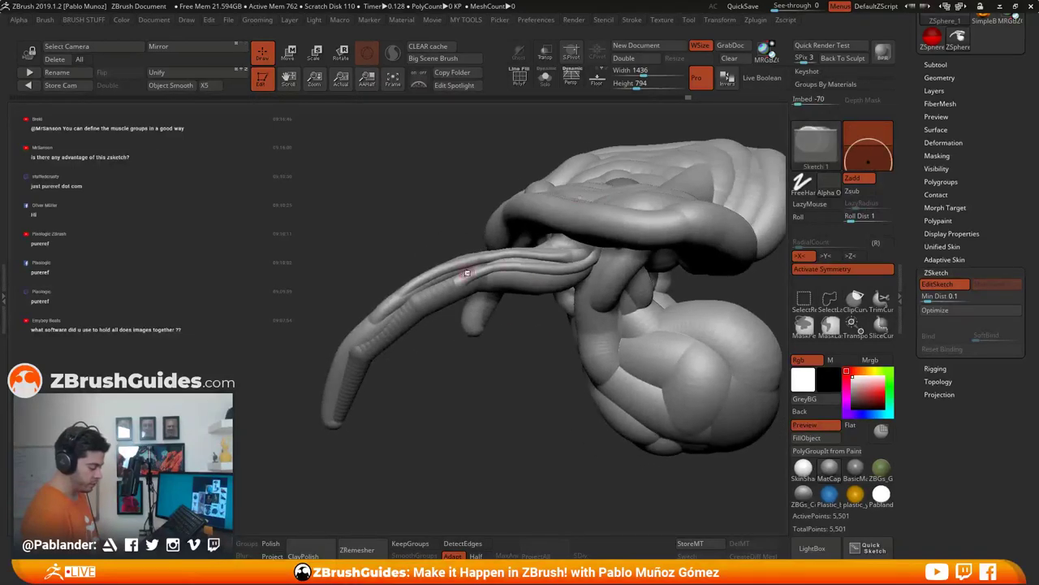
pyautogui.moveTo(419, 288); pyautogui.dragTo(481, 272)
pyautogui.press('shift')
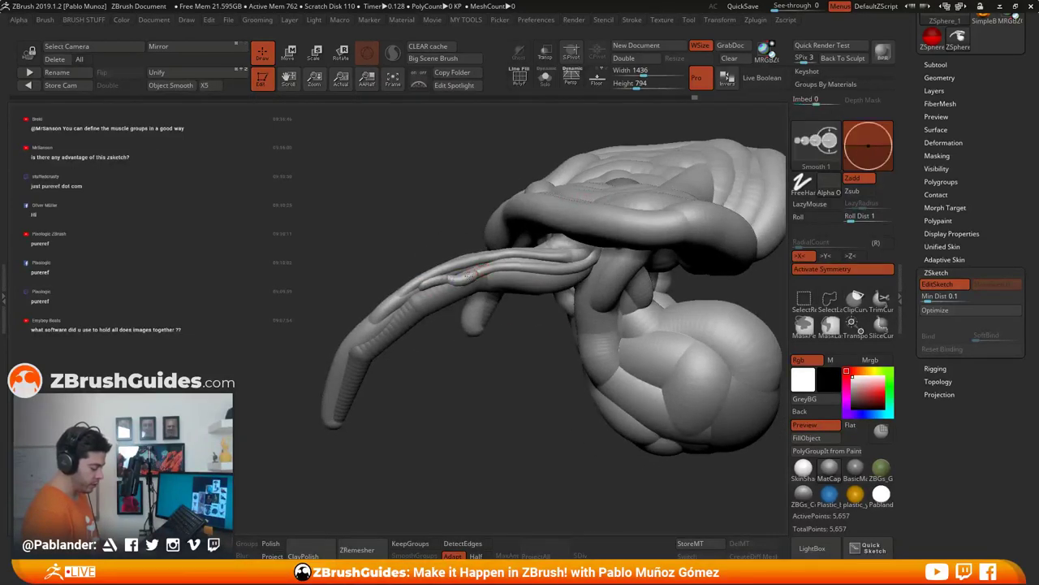
# Step: Sketch thin mirrored strips along the front of the arms from the shoulders past the elbows
pyautogui.moveTo(510, 350)
pyautogui.mouseDown()
pyautogui.moveTo(510, 371)
pyautogui.moveTo(518, 367)
pyautogui.mouseUp()
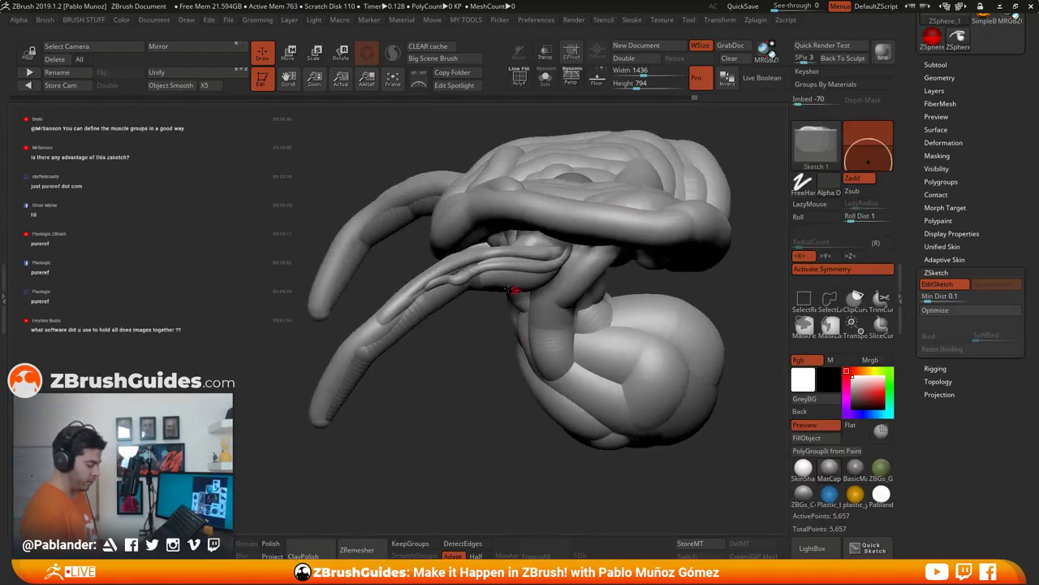
pyautogui.moveTo(464, 334)
pyautogui.mouseDown()
pyautogui.moveTo(462, 376)
pyautogui.moveTo(624, 237)
pyautogui.moveTo(637, 265)
pyautogui.moveTo(601, 232)
pyautogui.moveTo(521, 224)
pyautogui.moveTo(451, 261)
pyautogui.mouseUp()
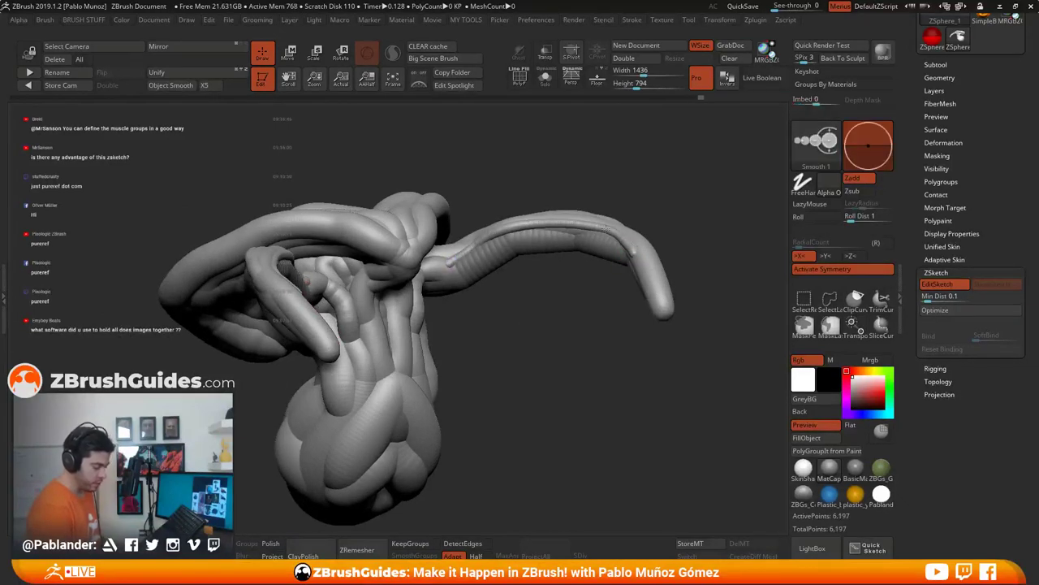
pyautogui.moveTo(650, 278)
pyautogui.mouseDown()
pyautogui.moveTo(627, 244)
pyautogui.moveTo(540, 222)
pyautogui.mouseUp()
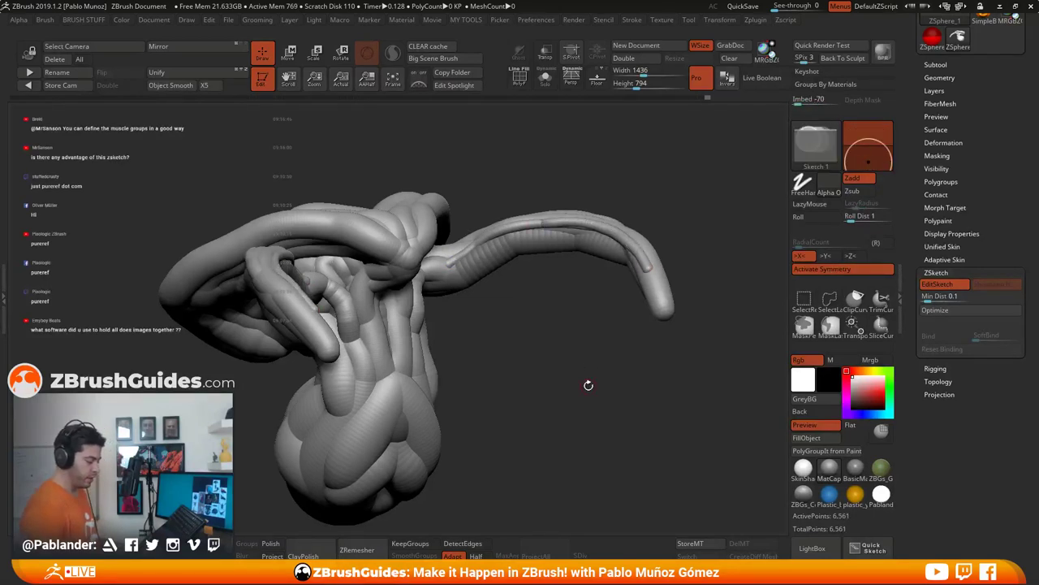
# Step: Sketch short mirrored strips at the front peak of the shell above the head and smooth them
pyautogui.moveTo(587, 385); pyautogui.dragTo(631, 278)
pyautogui.moveTo(542, 285); pyautogui.dragTo(623, 351)
pyautogui.moveTo(582, 316); pyautogui.dragTo(585, 344)
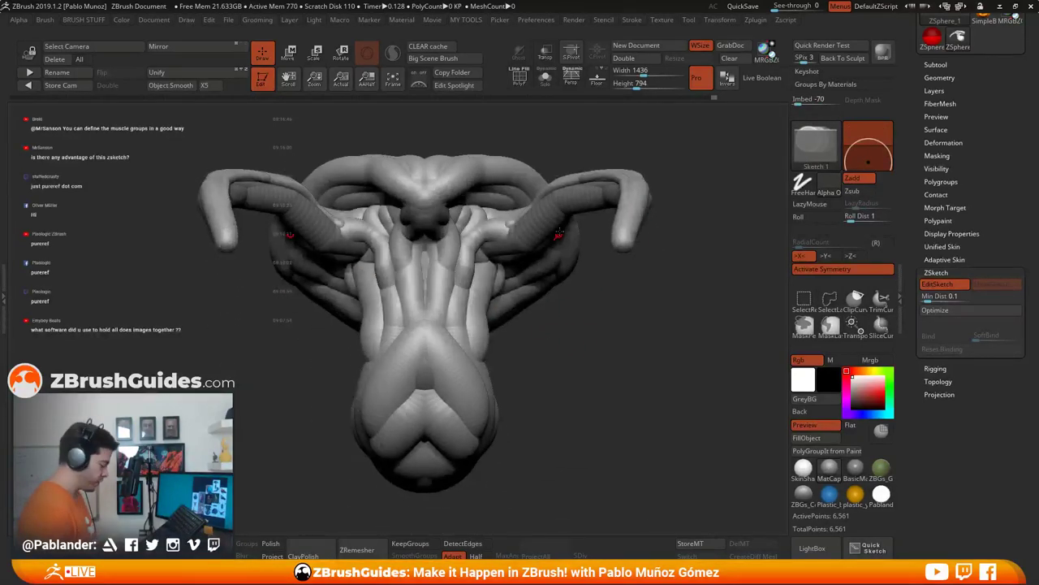
pyautogui.moveTo(575, 298); pyautogui.dragTo(515, 212)
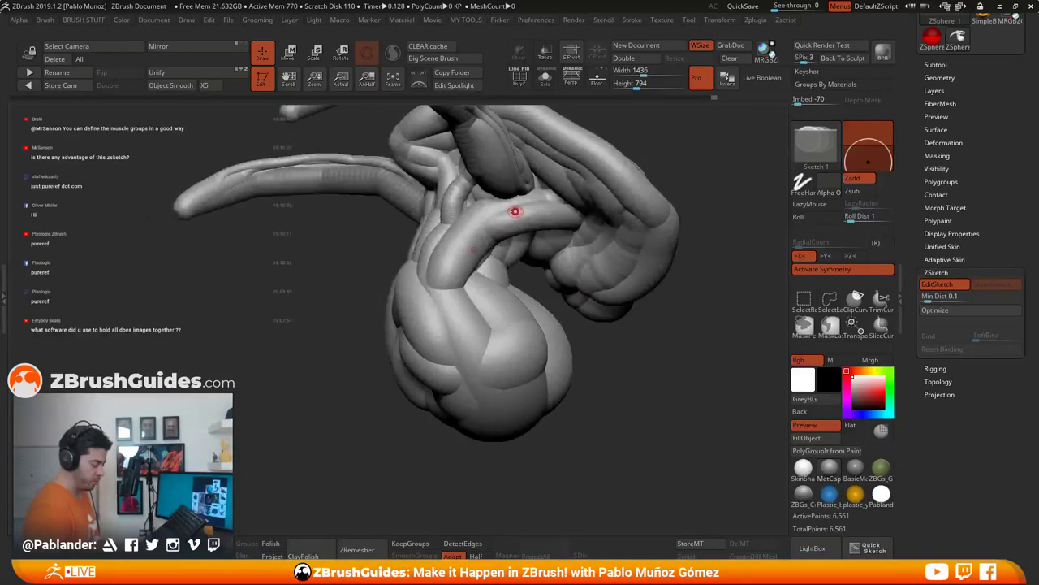
pyautogui.rightClick(485, 280)
pyautogui.moveTo(552, 208); pyautogui.dragTo(638, 215, button='right')
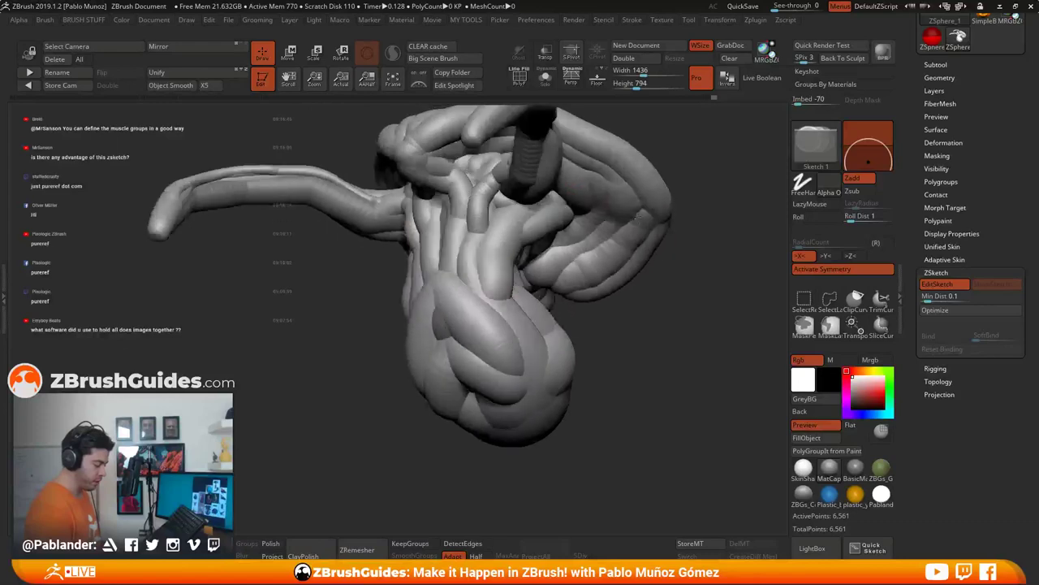
pyautogui.moveTo(623, 202); pyautogui.dragTo(602, 268)
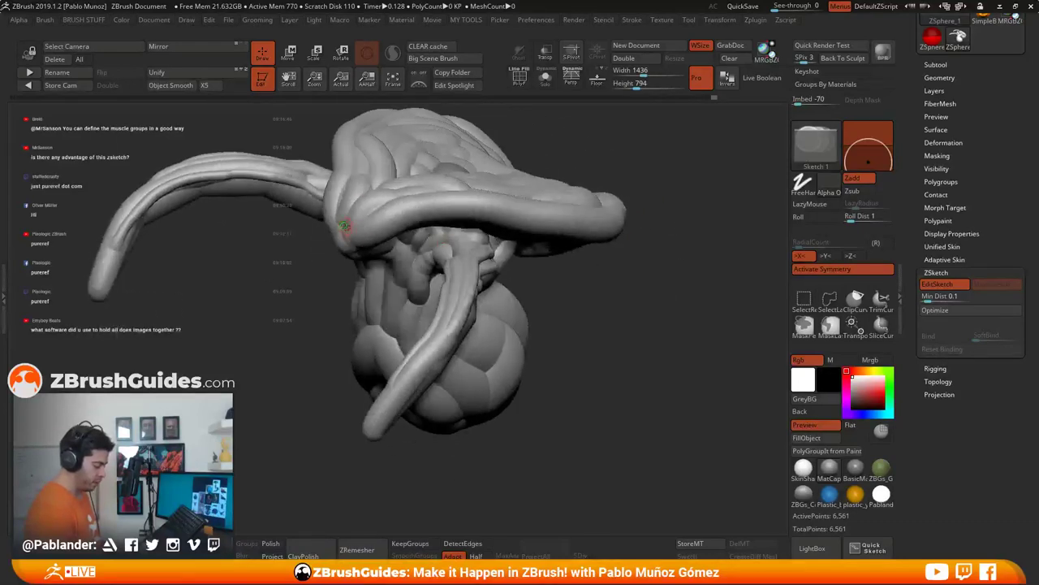
pyautogui.moveTo(345, 227)
pyautogui.mouseDown()
pyautogui.moveTo(358, 202)
pyautogui.moveTo(376, 199)
pyautogui.mouseUp()
pyautogui.press('shift')
pyautogui.keyDown('alt'); pyautogui.moveTo(456, 224); pyautogui.dragTo(519, 221, button='right'); pyautogui.keyUp('alt')
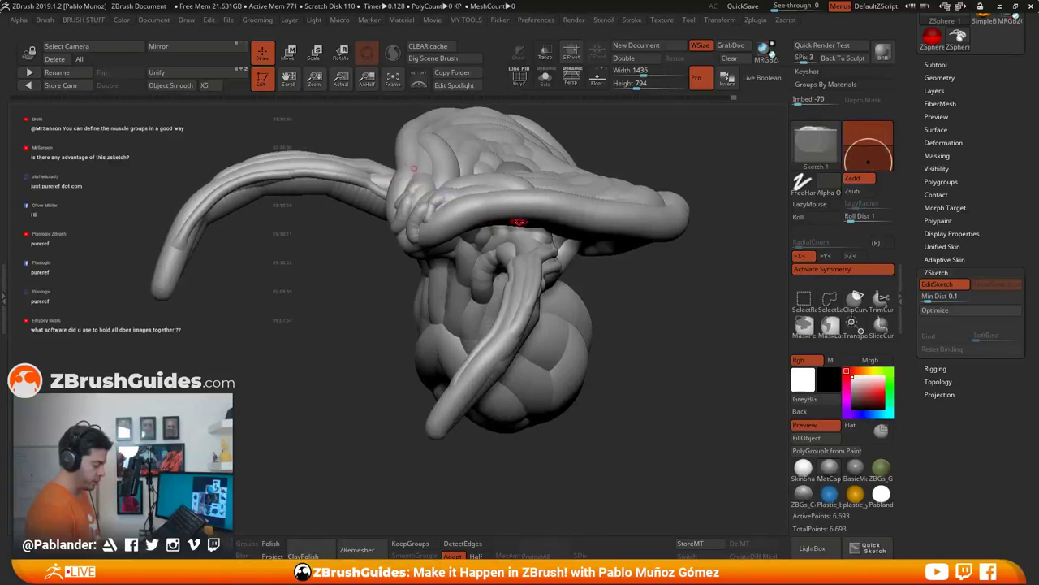
pyautogui.moveTo(518, 221)
pyautogui.keyDown('shift'); pyautogui.mouseDown()
pyautogui.moveTo(474, 201)
pyautogui.moveTo(476, 190)
pyautogui.moveTo(485, 209)
pyautogui.mouseUp(); pyautogui.keyUp('shift')
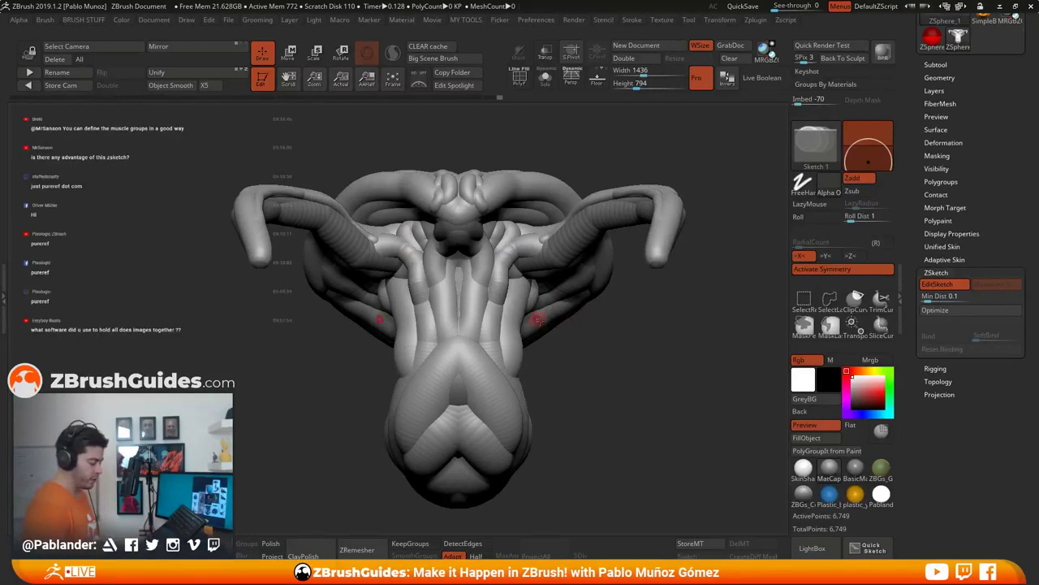
# Step: Add small mirrored strips down the front of the head toward the mouth area and smooth them
pyautogui.moveTo(537, 322)
pyautogui.mouseDown()
pyautogui.moveTo(553, 297)
pyautogui.moveTo(595, 324)
pyautogui.mouseUp()
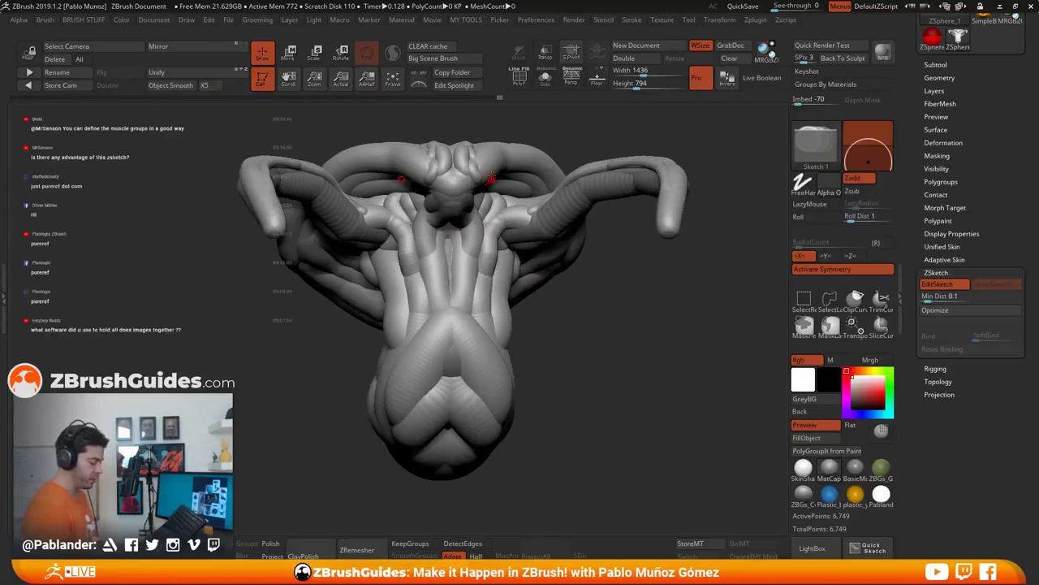
pyautogui.moveTo(475, 166)
pyautogui.mouseDown()
pyautogui.moveTo(467, 190)
pyautogui.moveTo(475, 180)
pyautogui.mouseUp()
pyautogui.moveTo(578, 302); pyautogui.dragTo(532, 303)
pyautogui.moveTo(469, 188)
pyautogui.mouseDown()
pyautogui.moveTo(446, 202)
pyautogui.moveTo(462, 195)
pyautogui.mouseUp()
pyautogui.moveTo(578, 325); pyautogui.dragTo(623, 324)
pyautogui.press('shift')
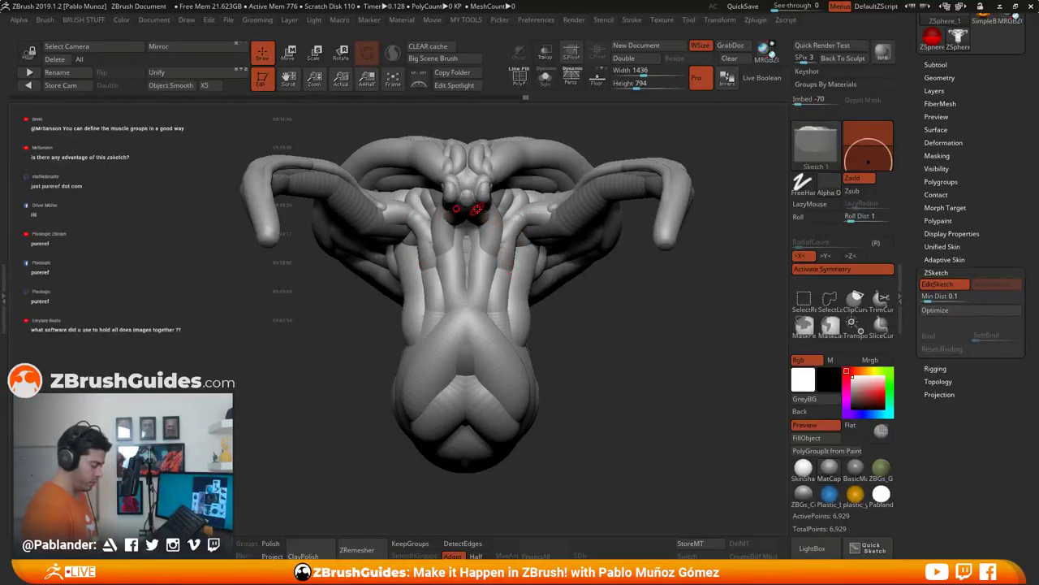
# Step: Sketch small mirrored strips under the head and thicker ones across the upper chest, meeting at the centre line
pyautogui.moveTo(479, 210); pyautogui.dragTo(497, 229)
pyautogui.press('shift')
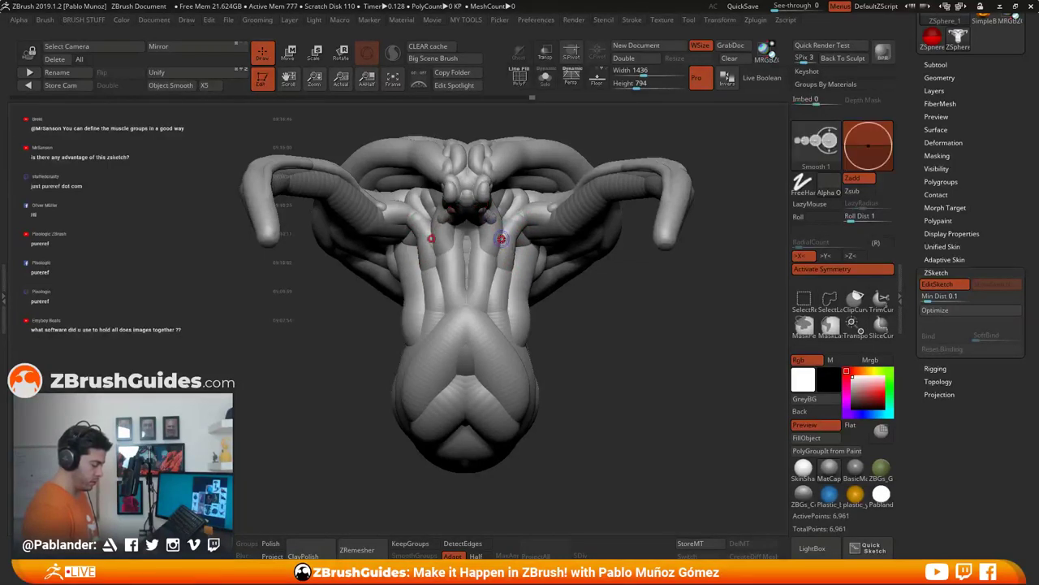
pyautogui.moveTo(501, 239)
pyautogui.mouseDown(button='right')
pyautogui.moveTo(568, 243)
pyautogui.moveTo(540, 241)
pyautogui.moveTo(494, 269)
pyautogui.mouseUp(button='right')
pyautogui.rightClick(505, 232)
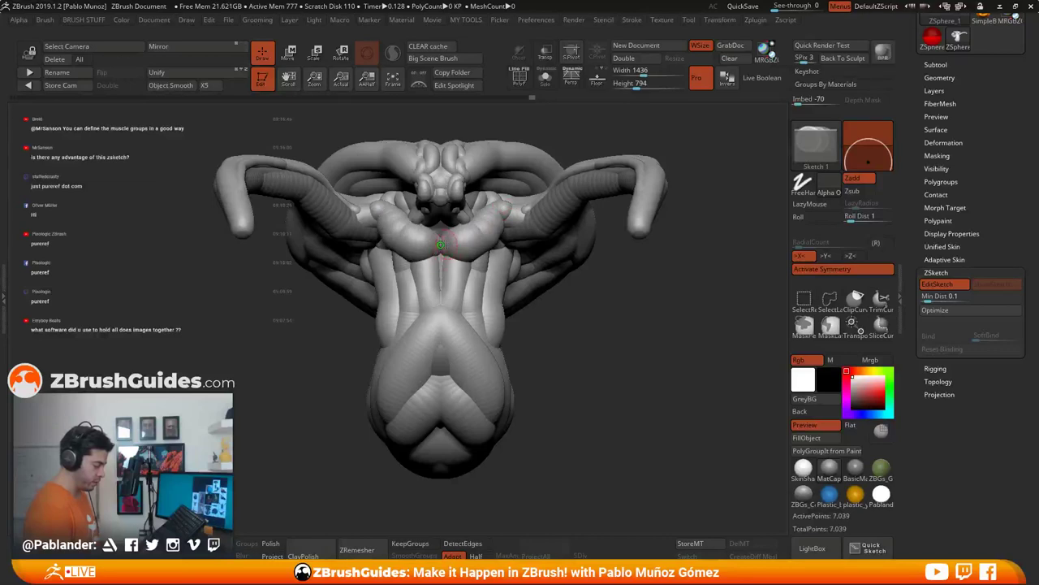
# Step: Layer short mirrored strips over the chest collar just below the head and smooth them together
pyautogui.press('shift')
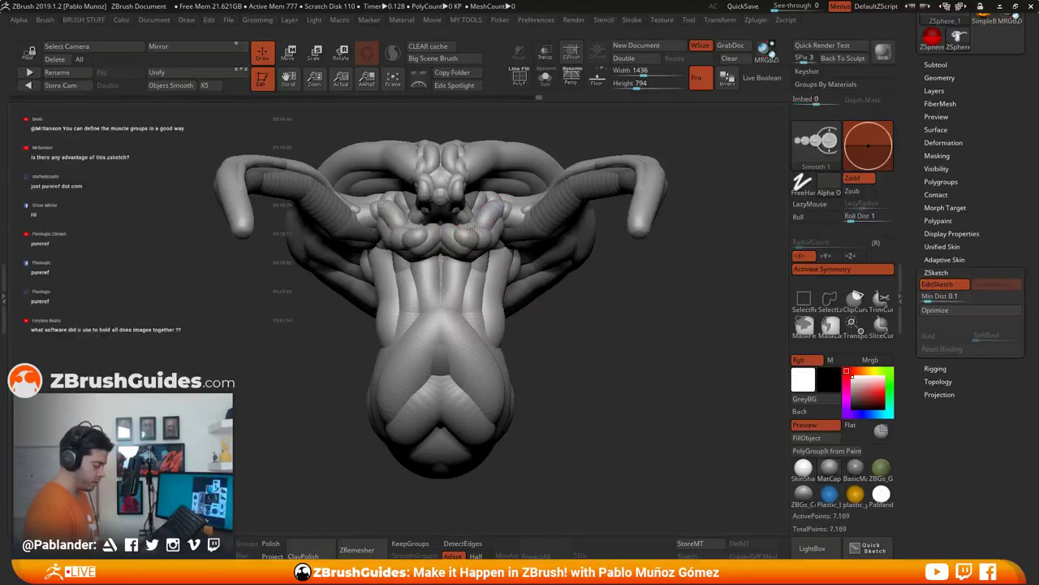
pyautogui.moveTo(448, 222); pyautogui.dragTo(464, 235)
pyautogui.press('shift')
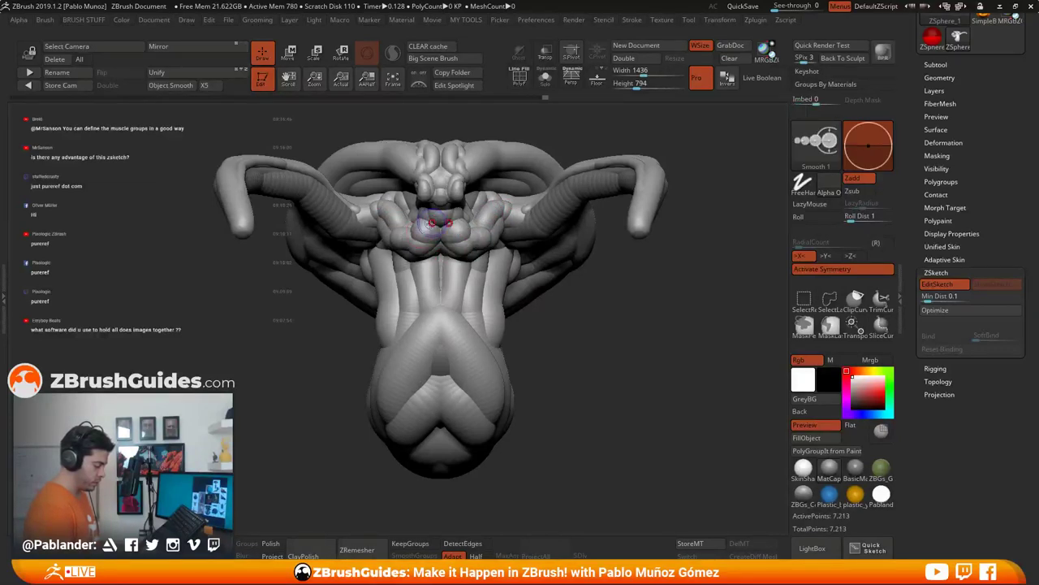
pyautogui.moveTo(418, 249)
pyautogui.mouseDown(button='right')
pyautogui.moveTo(464, 241)
pyautogui.moveTo(479, 268)
pyautogui.moveTo(564, 290)
pyautogui.moveTo(536, 310)
pyautogui.moveTo(571, 345)
pyautogui.moveTo(532, 344)
pyautogui.mouseUp(button='right')
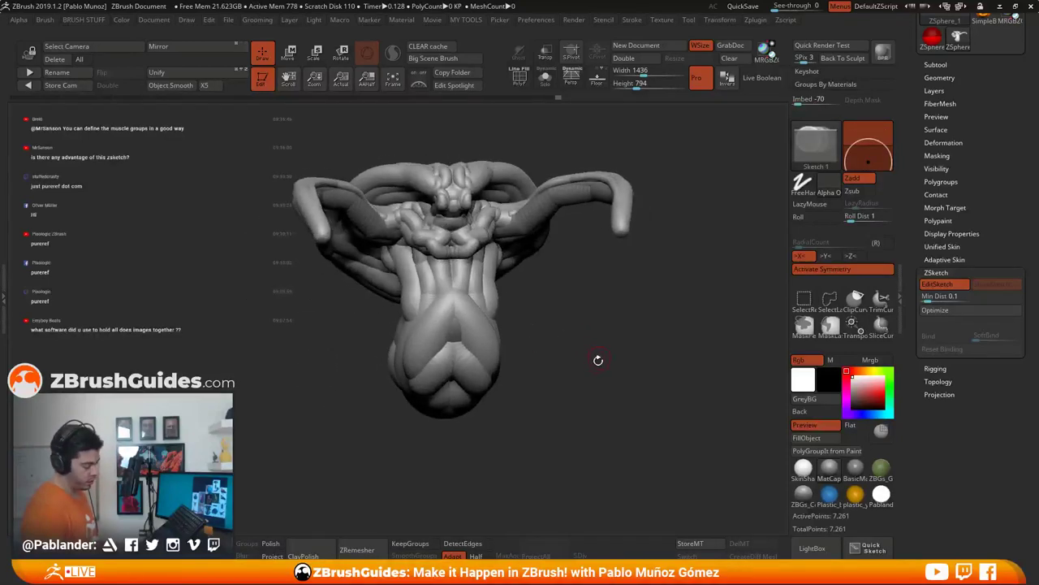
pyautogui.moveTo(596, 360); pyautogui.dragTo(592, 398, button='right')
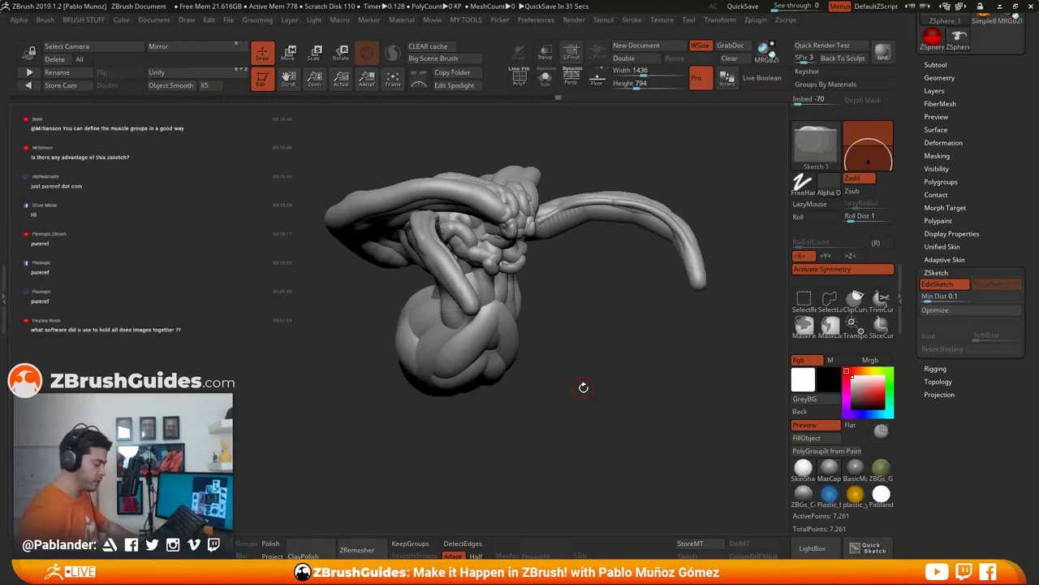
pyautogui.moveTo(608, 362); pyautogui.dragTo(611, 356)
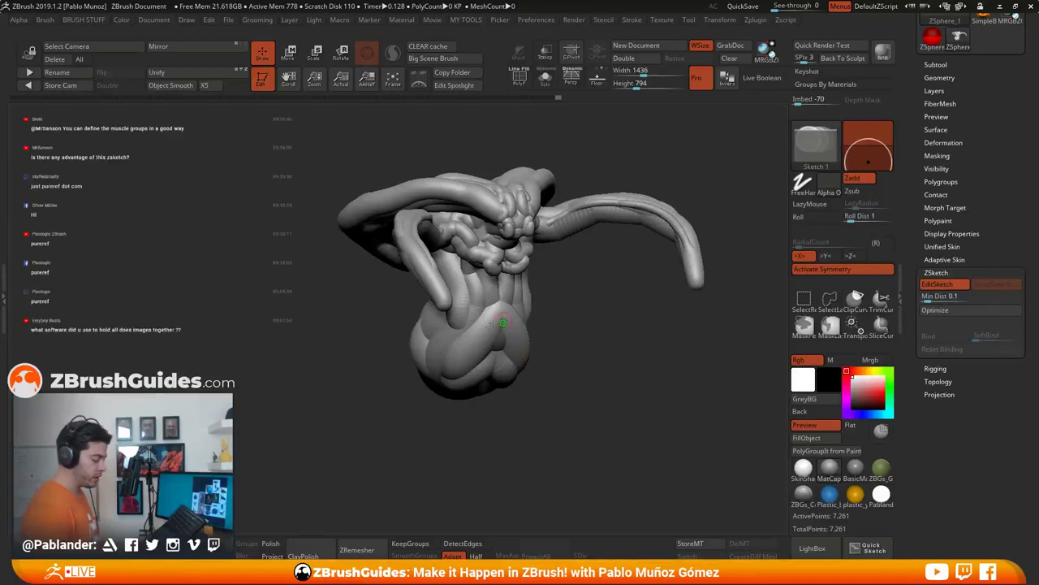
pyautogui.moveTo(621, 368); pyautogui.dragTo(598, 349)
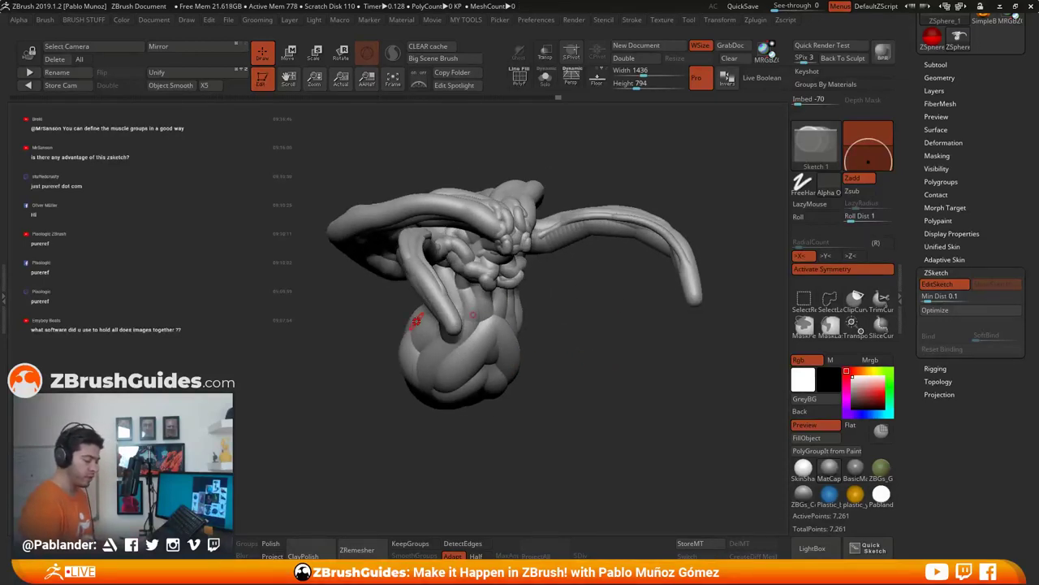
pyautogui.moveTo(603, 334); pyautogui.dragTo(584, 371)
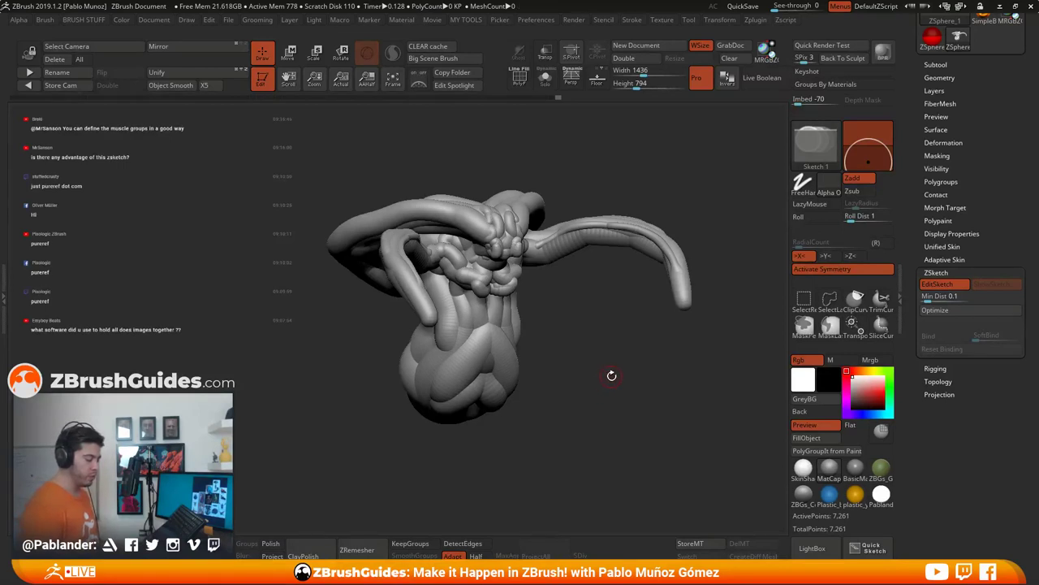
pyautogui.moveTo(645, 350); pyautogui.dragTo(642, 347)
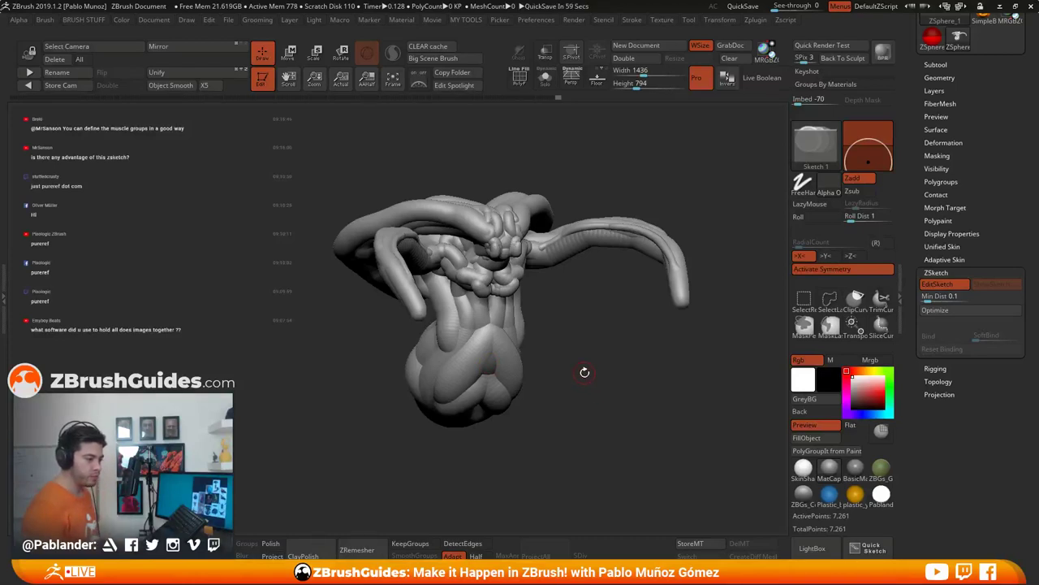
pyautogui.moveTo(585, 371)
pyautogui.mouseDown()
pyautogui.moveTo(601, 382)
pyautogui.moveTo(495, 450)
pyautogui.mouseUp()
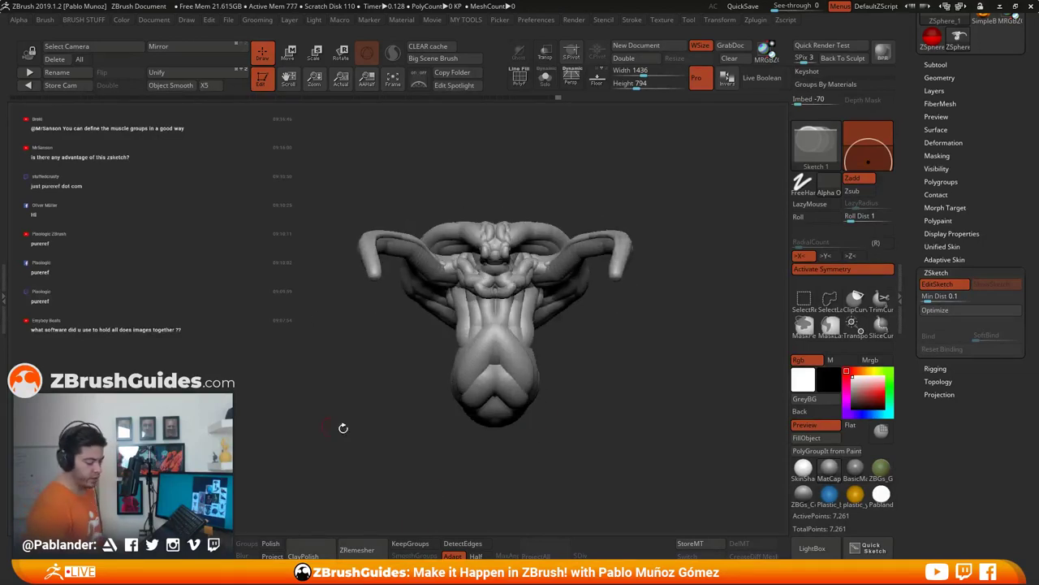
# Step: Preview the unified skin of the whole ZSketch creature, and return to the editable sketch
pyautogui.click(942, 246)
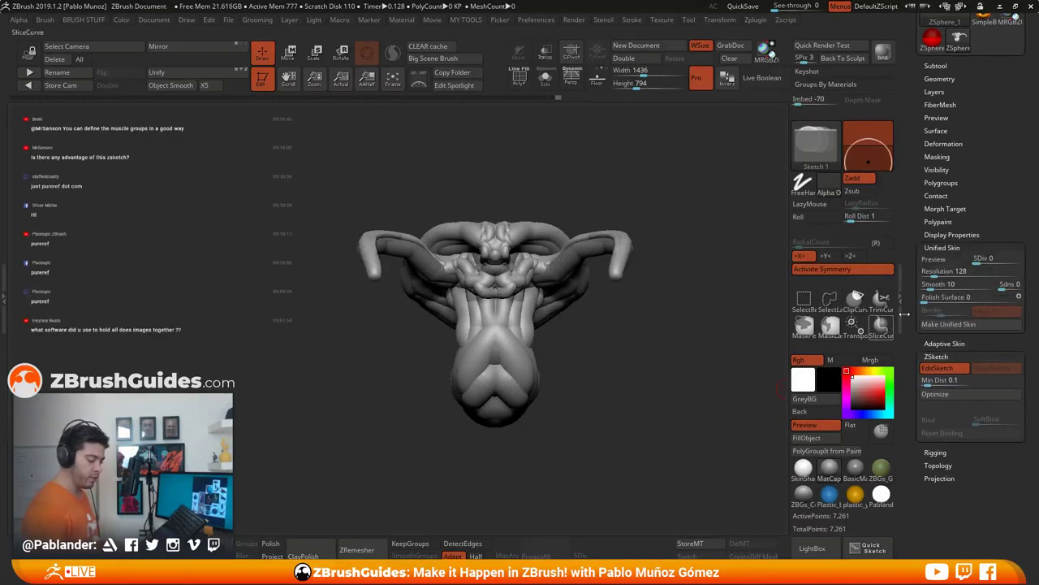
pyautogui.click(946, 259)
pyautogui.moveTo(601, 334)
pyautogui.mouseDown()
pyautogui.moveTo(571, 334)
pyautogui.moveTo(594, 328)
pyautogui.moveTo(605, 342)
pyautogui.moveTo(609, 386)
pyautogui.moveTo(599, 390)
pyautogui.moveTo(596, 351)
pyautogui.mouseUp()
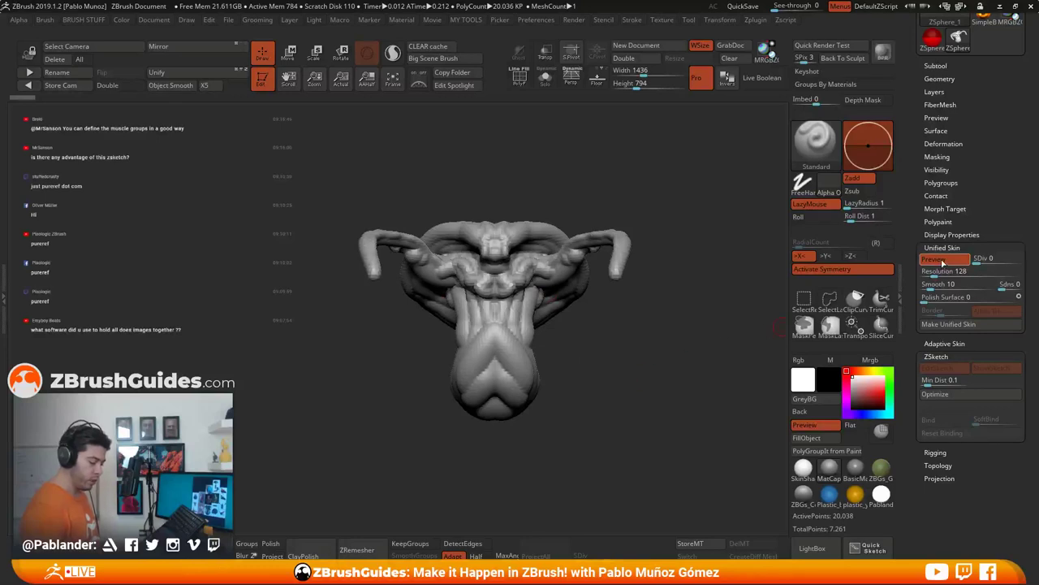
pyautogui.click(942, 260)
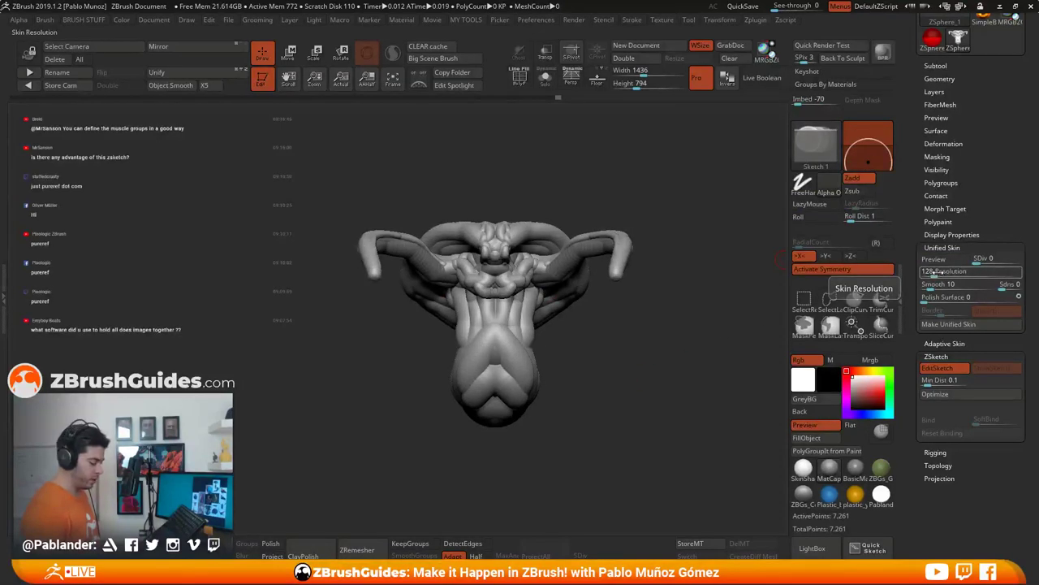
# Step: Set the Unified Skin resolution to 256 and preview the skin, comparing it with the sketch
pyautogui.moveTo(934, 274); pyautogui.dragTo(937, 275)
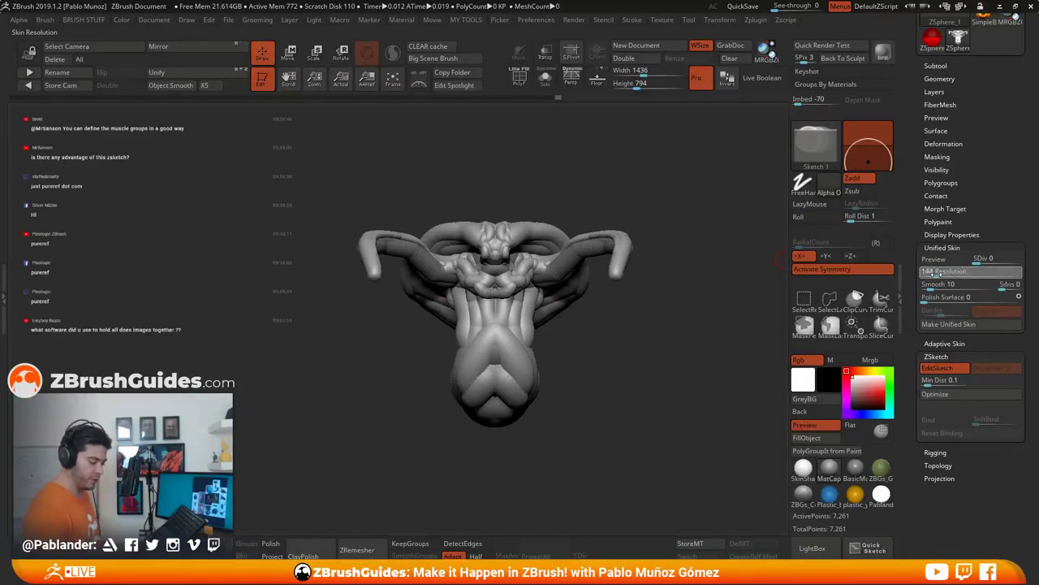
pyautogui.write('2')
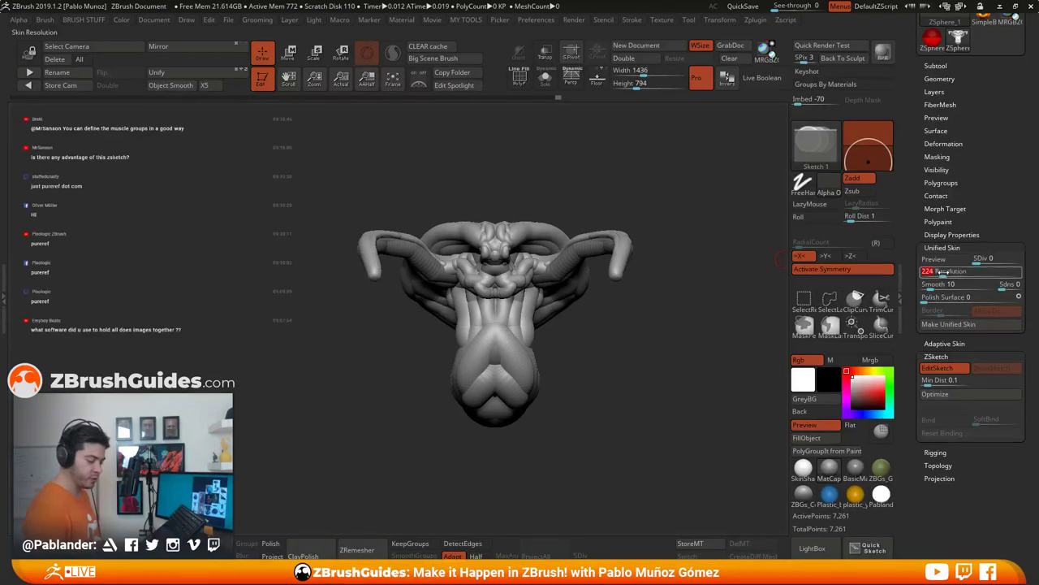
pyautogui.write('56')
pyautogui.press('Return')
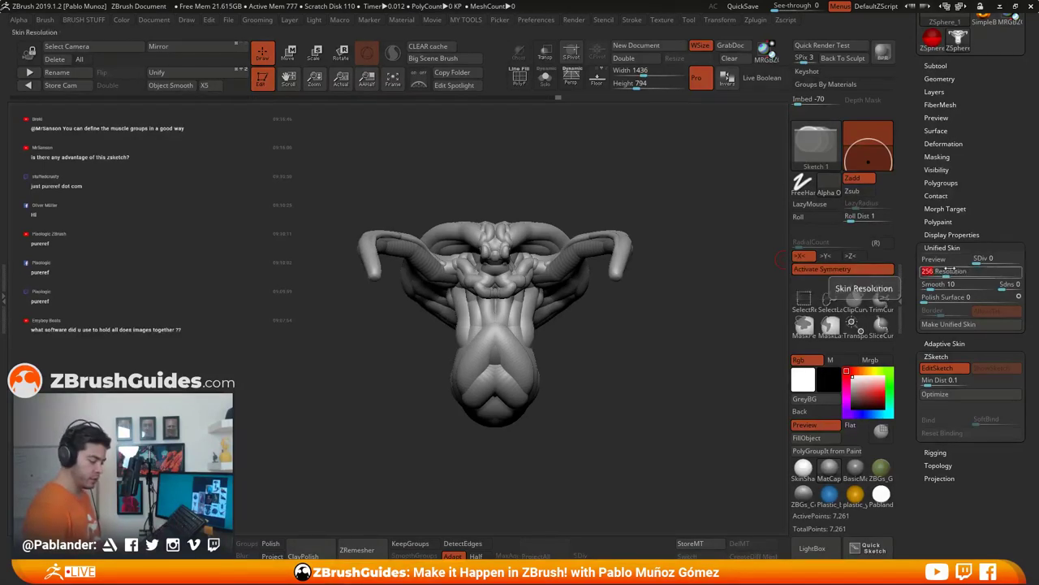
pyautogui.click(945, 258)
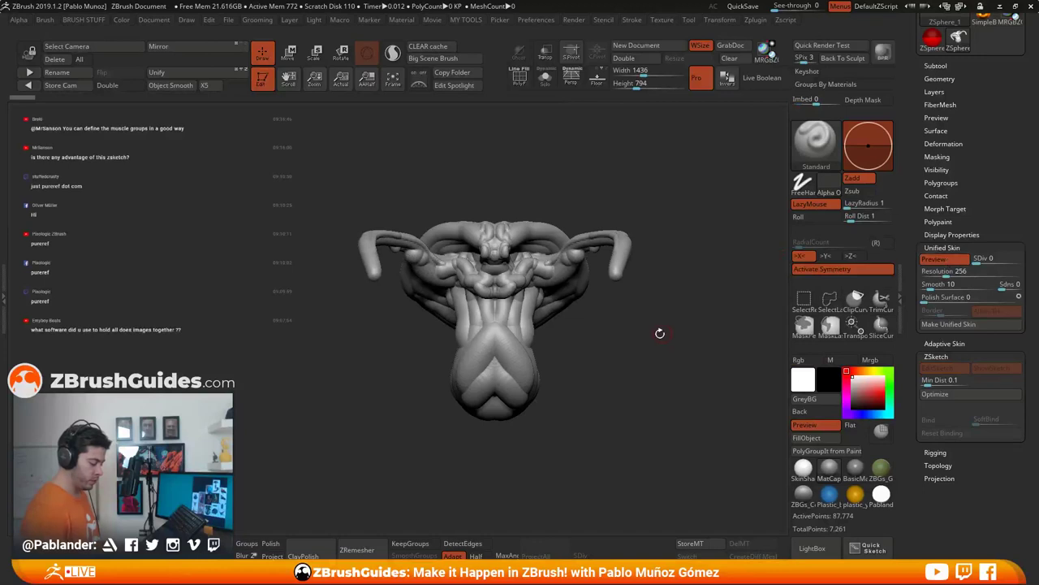
pyautogui.moveTo(660, 333); pyautogui.dragTo(622, 341)
pyautogui.moveTo(518, 313)
pyautogui.mouseDown()
pyautogui.moveTo(516, 410)
pyautogui.moveTo(654, 345)
pyautogui.mouseUp()
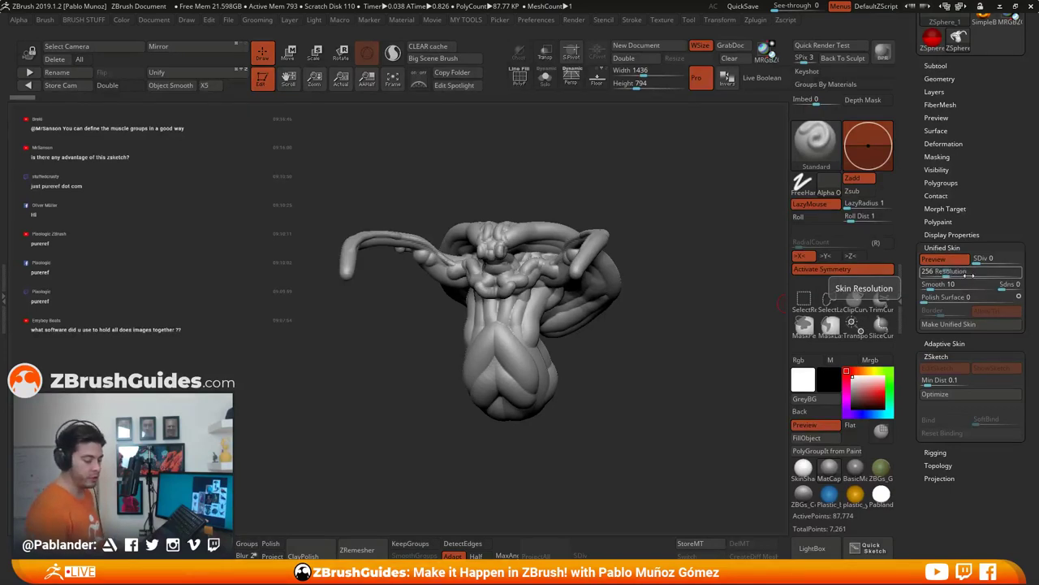
pyautogui.click(947, 261)
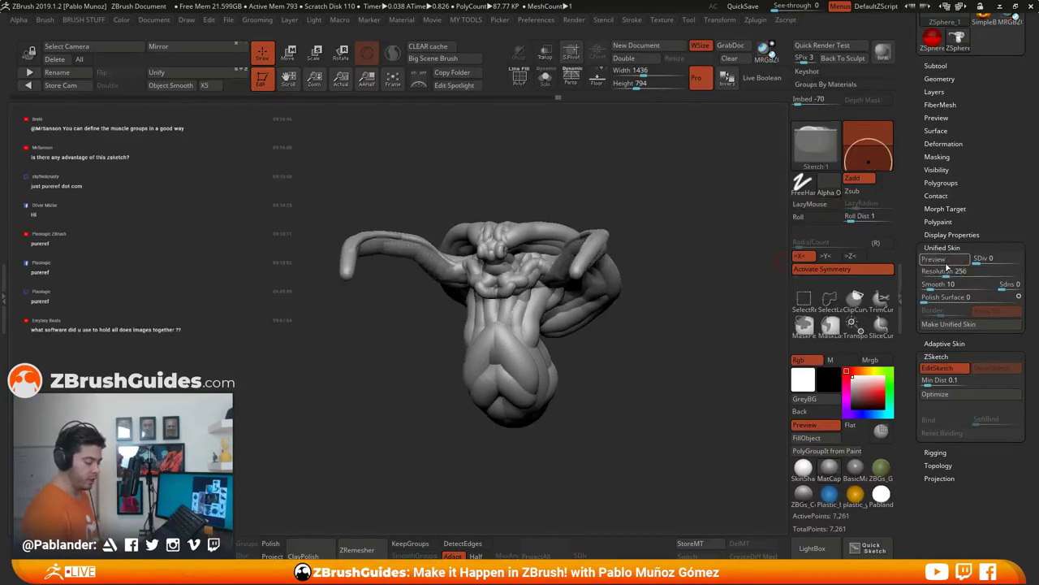
pyautogui.click(947, 260)
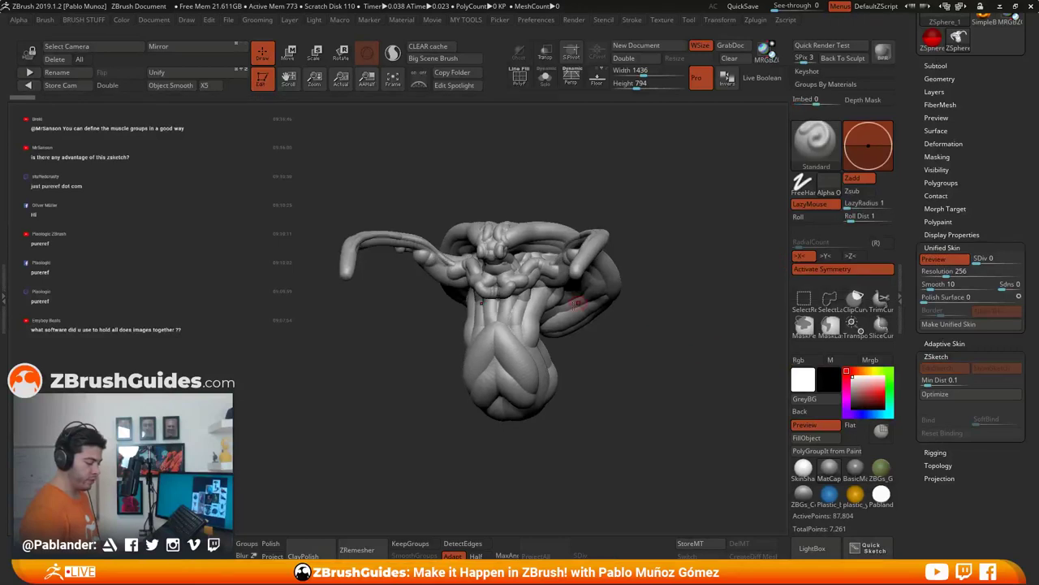
pyautogui.click(948, 259)
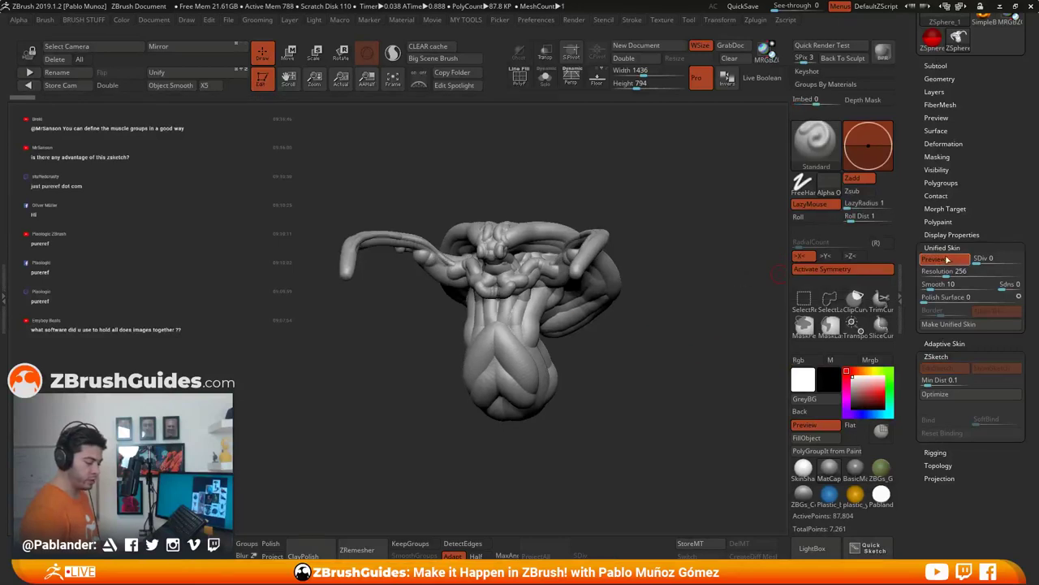
# Step: Generate the unified skin mesh from the ZSketch and switch to the new skin tool
pyautogui.click(962, 326)
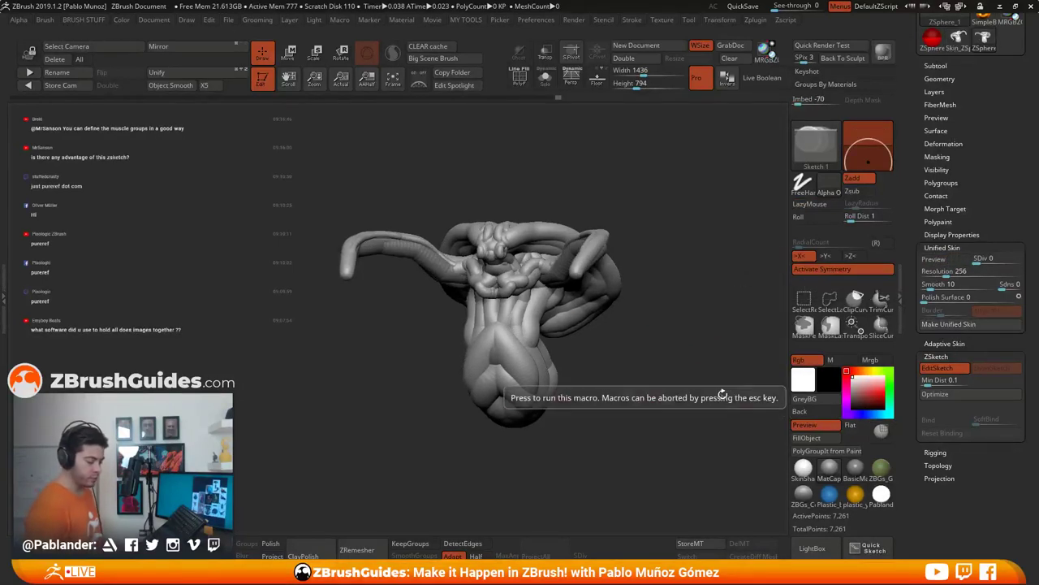
pyautogui.moveTo(957, 84); pyautogui.dragTo(959, 173)
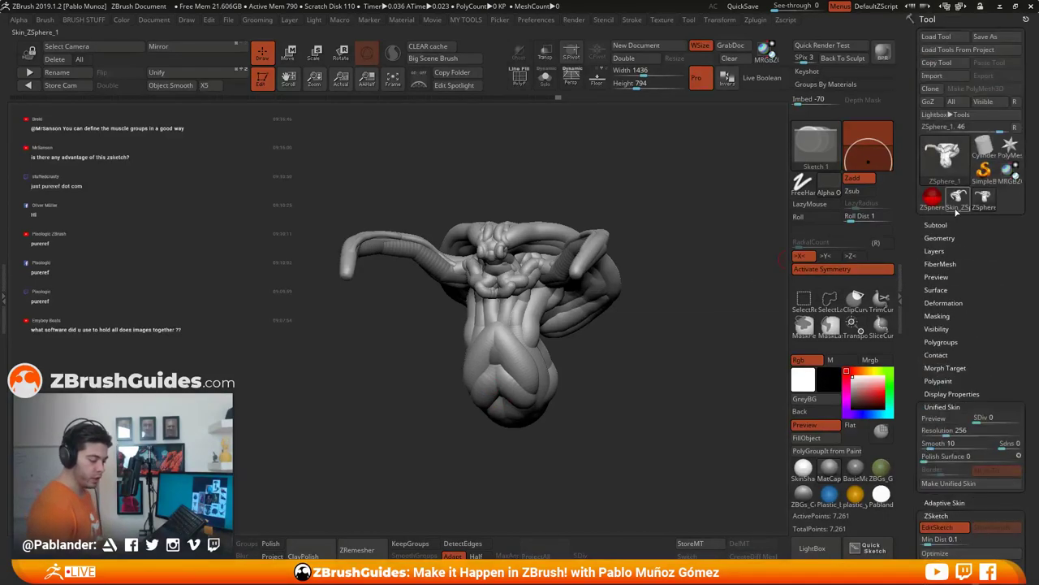
pyautogui.click(962, 203)
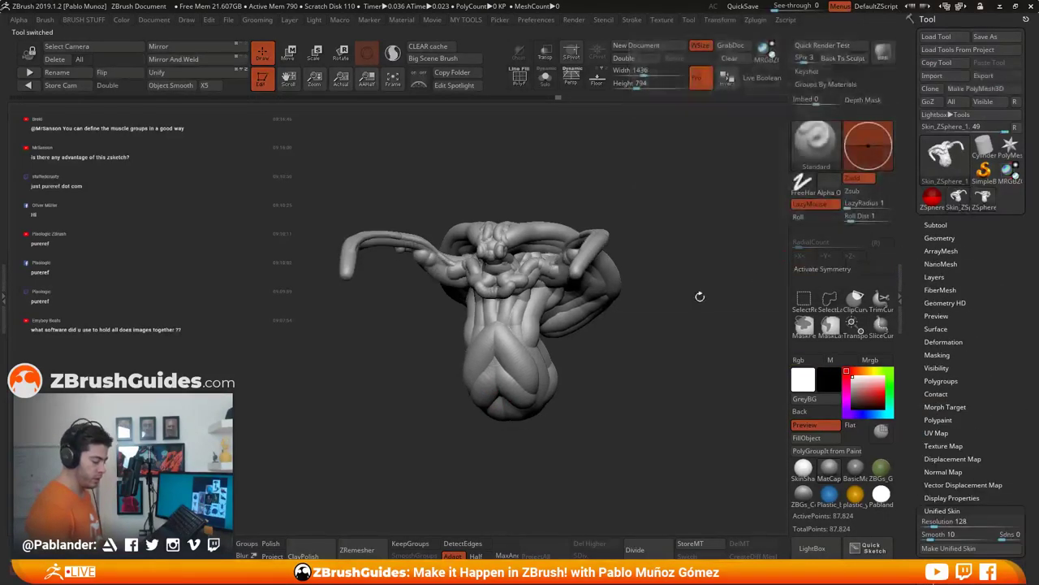
pyautogui.moveTo(700, 296); pyautogui.dragTo(546, 435)
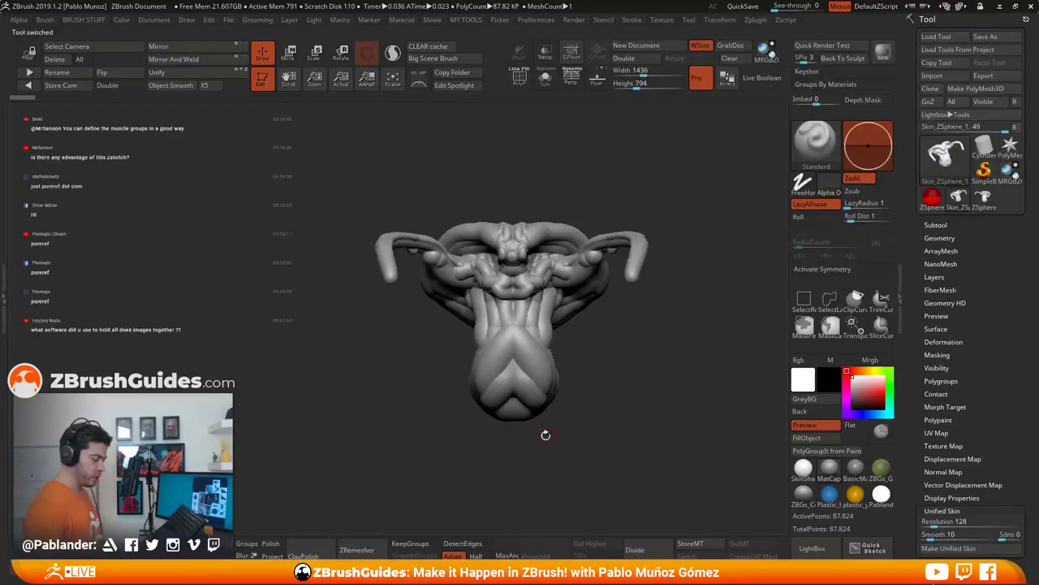
# Step: Turn on the PolyFrame display and inspect the skin mesh's topology and polygroups
pyautogui.click(519, 81)
pyautogui.keyDown('alt'); pyautogui.moveTo(569, 162); pyautogui.dragTo(575, 317); pyautogui.keyUp('alt')
pyautogui.moveTo(454, 325); pyautogui.dragTo(621, 333)
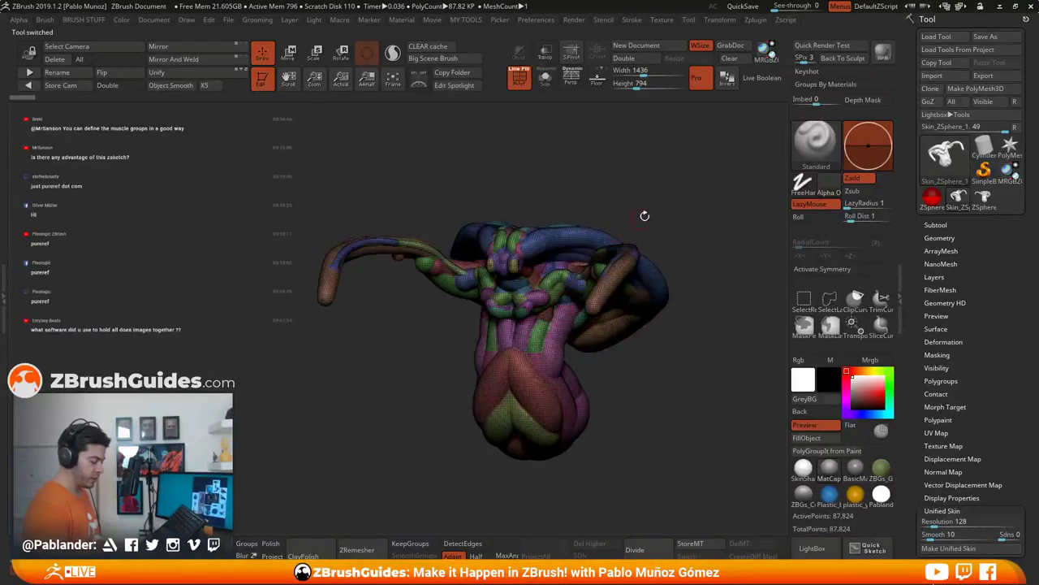
# Step: Merge the skin mesh's polygroups into a single group, and turn off the PolyFrame display
pyautogui.moveTo(645, 216); pyautogui.dragTo(656, 208)
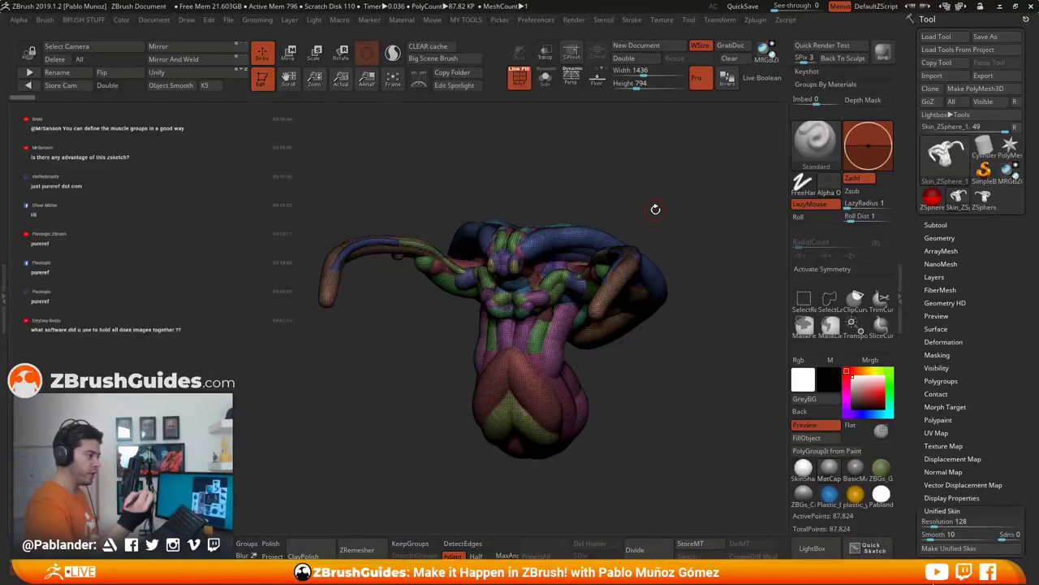
pyautogui.moveTo(685, 292); pyautogui.dragTo(643, 355)
pyautogui.hotkey('shift', 'f')
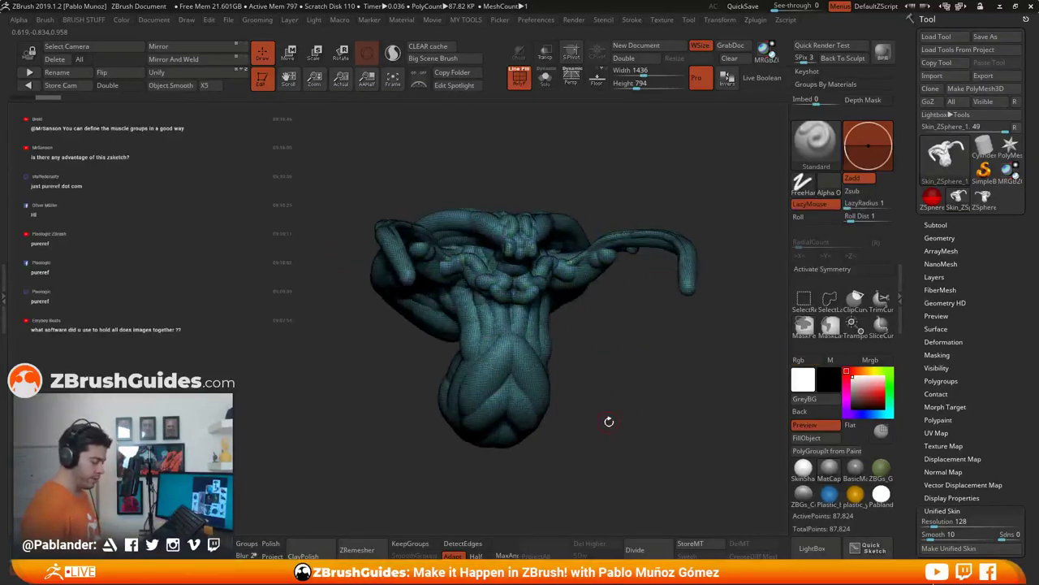
pyautogui.keyDown('shift'); pyautogui.moveTo(609, 422); pyautogui.dragTo(625, 334); pyautogui.keyUp('shift')
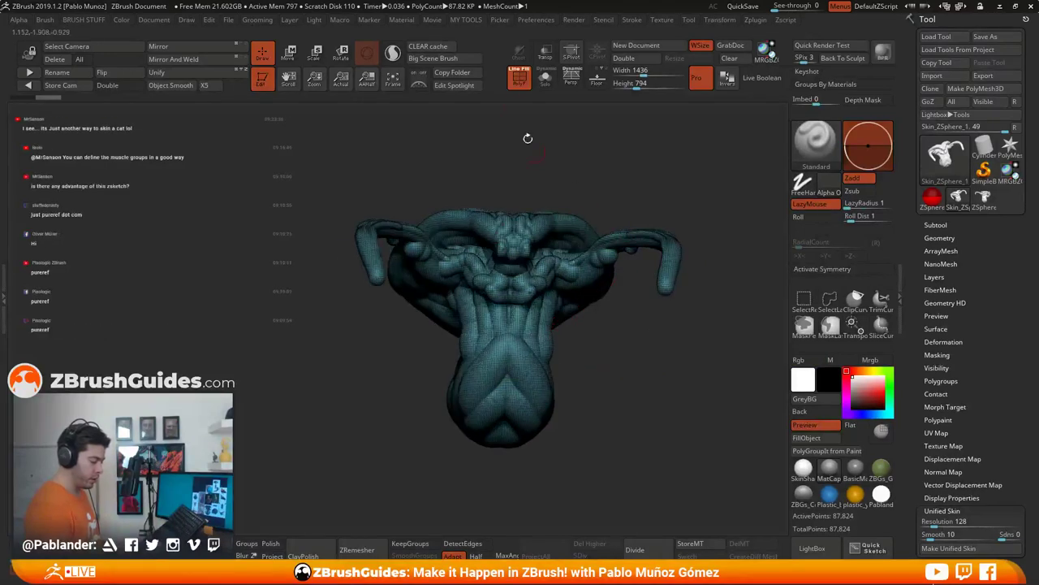
pyautogui.click(520, 78)
pyautogui.moveTo(599, 195)
pyautogui.mouseDown()
pyautogui.moveTo(629, 249)
pyautogui.moveTo(643, 395)
pyautogui.moveTo(595, 325)
pyautogui.moveTo(587, 345)
pyautogui.moveTo(578, 319)
pyautogui.moveTo(615, 352)
pyautogui.mouseUp()
# Step: Select the Move brush and enlarge its draw size for broad reshaping
pyautogui.press('b')
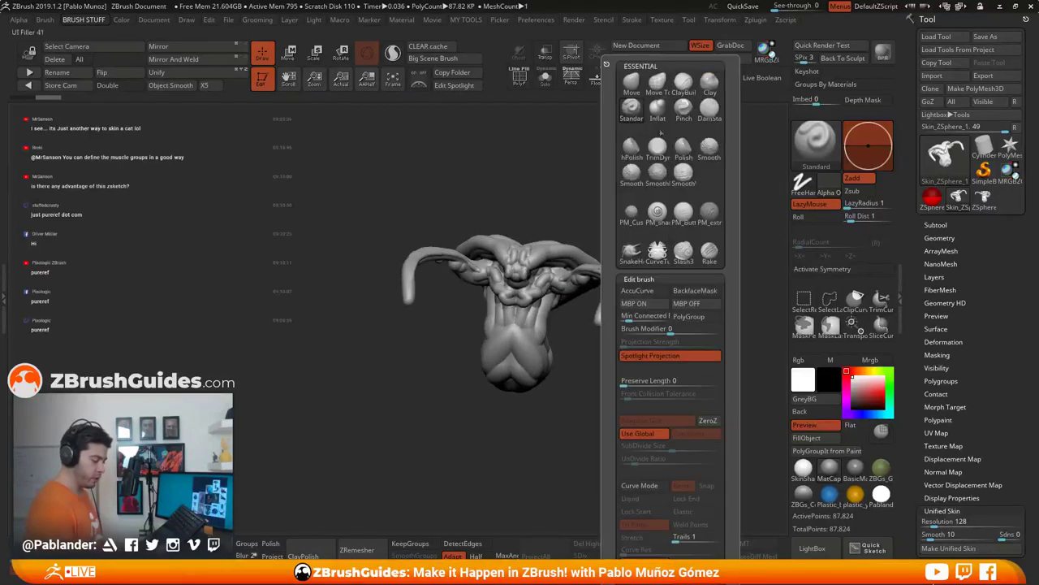
pyautogui.press('m')
pyautogui.press('v')
pyautogui.press('space')
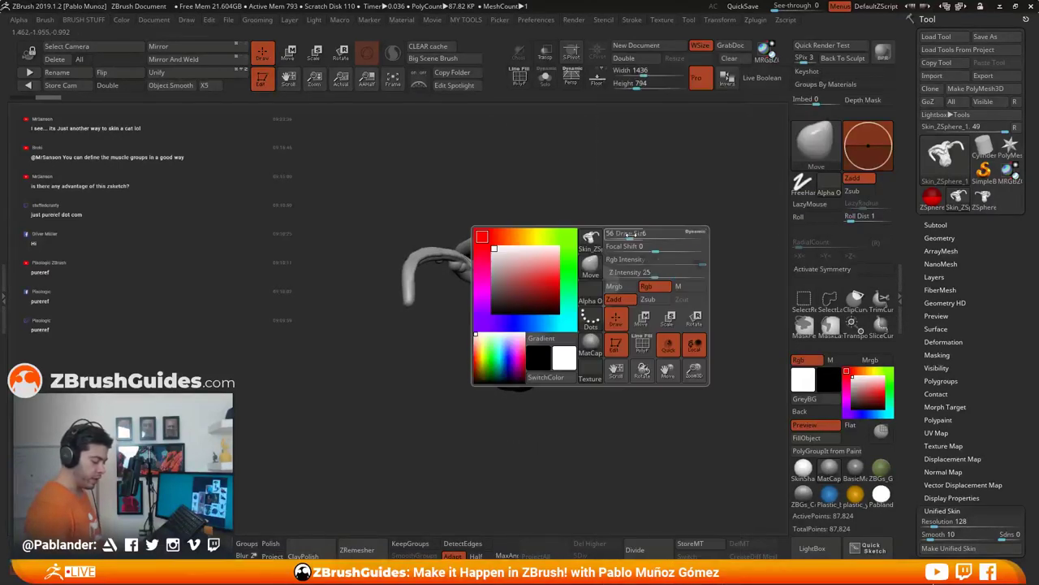
pyautogui.moveTo(627, 234)
pyautogui.mouseDown()
pyautogui.moveTo(671, 235)
pyautogui.moveTo(682, 258)
pyautogui.moveTo(651, 311)
pyautogui.moveTo(617, 333)
pyautogui.mouseUp()
pyautogui.press('space')
# Step: Rotate the whole creature with the transform gizmo to correct its forward tilt, and return to Draw mode
pyautogui.moveTo(668, 292)
pyautogui.mouseDown()
pyautogui.moveTo(652, 292)
pyautogui.moveTo(647, 318)
pyautogui.moveTo(623, 326)
pyautogui.moveTo(658, 348)
pyautogui.mouseUp()
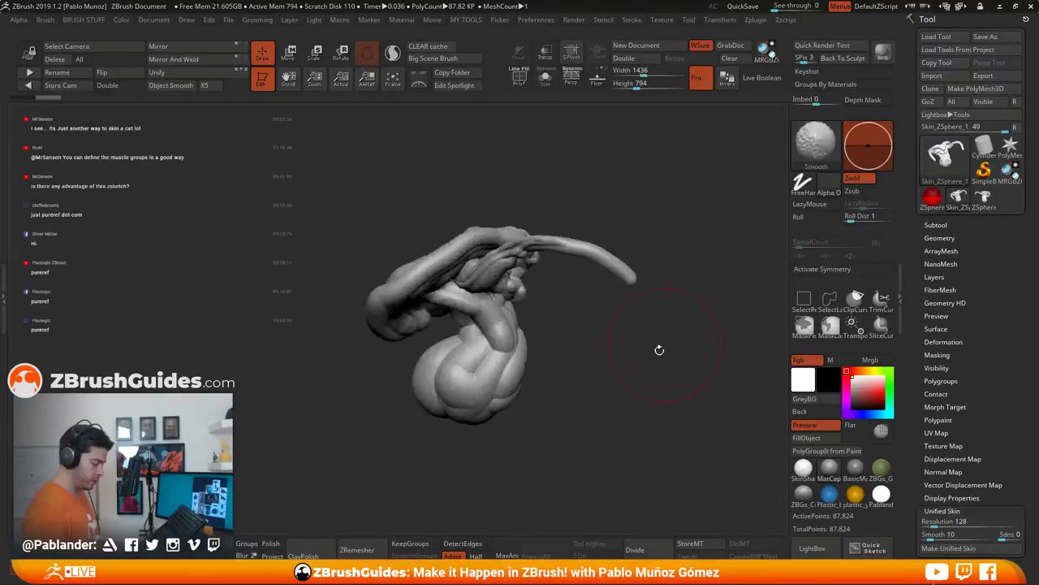
pyautogui.click(291, 55)
pyautogui.moveTo(517, 361); pyautogui.dragTo(521, 395)
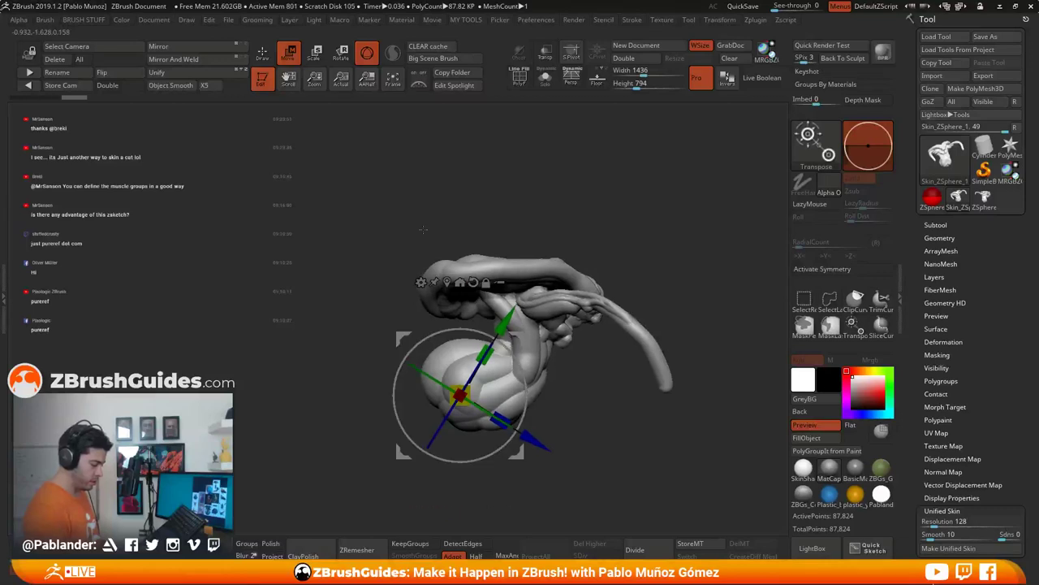
pyautogui.press('q')
pyautogui.moveTo(597, 280); pyautogui.dragTo(687, 282)
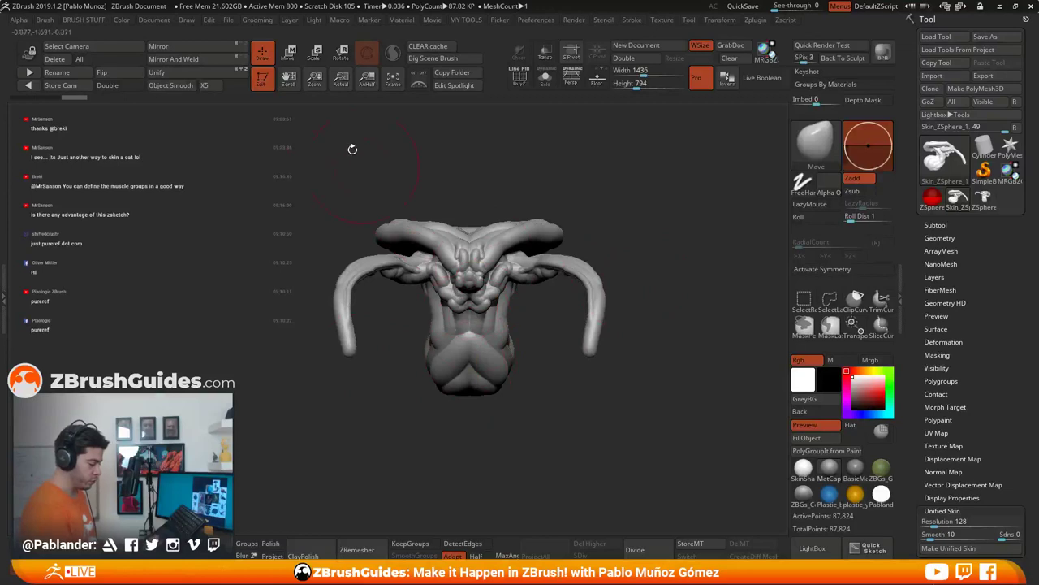
pyautogui.press('w')
pyautogui.moveTo(469, 328); pyautogui.dragTo(470, 357)
pyautogui.press('q')
pyautogui.moveTo(669, 244)
pyautogui.mouseDown()
pyautogui.moveTo(650, 244)
pyautogui.moveTo(626, 290)
pyautogui.moveTo(613, 286)
pyautogui.moveTo(655, 261)
pyautogui.mouseUp()
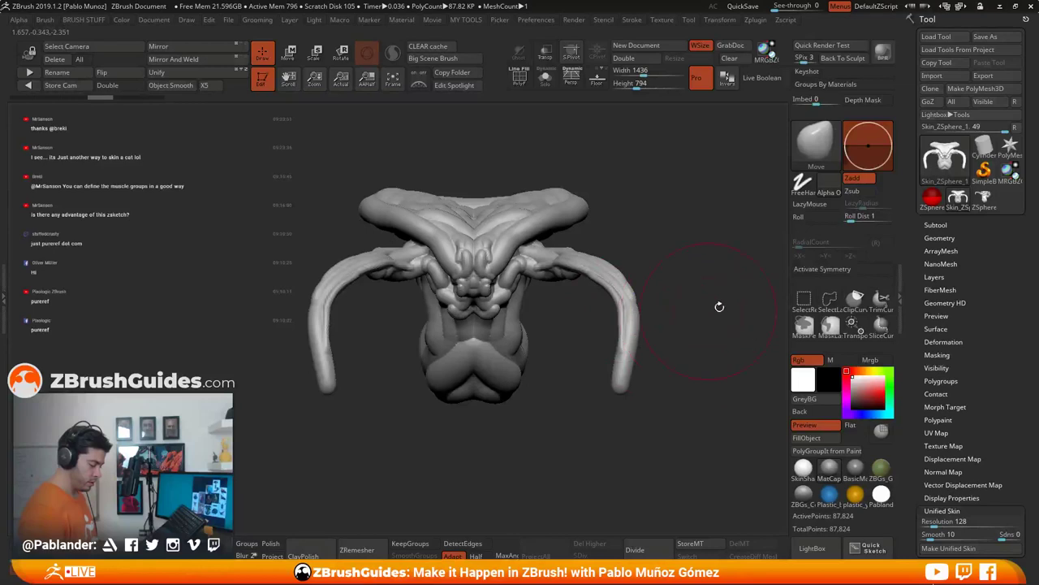
# Step: Activate X symmetry and bend the creature's two long front limbs with a resized Move brush
pyautogui.click(837, 271)
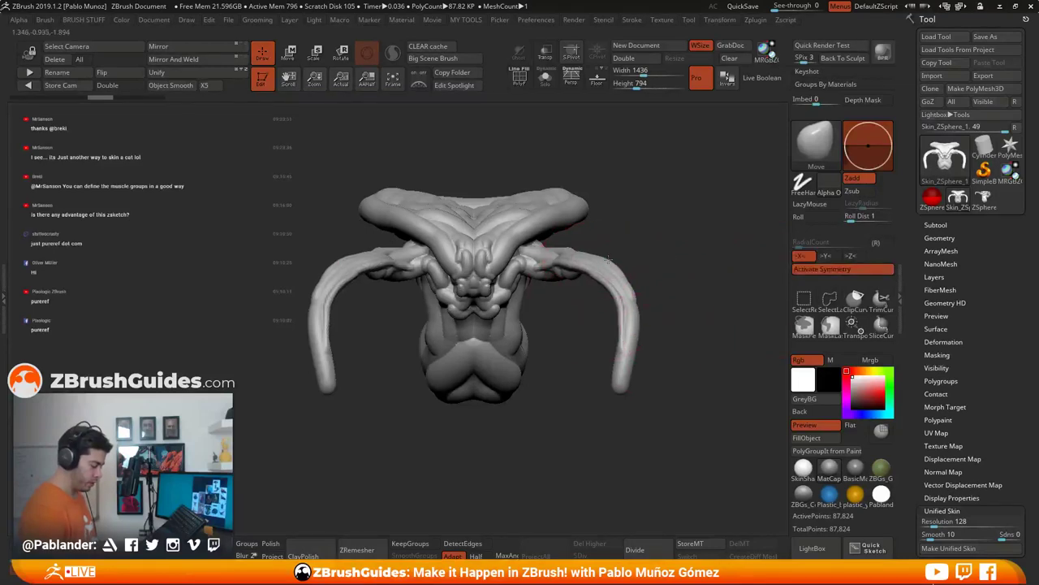
pyautogui.moveTo(627, 263)
pyautogui.mouseDown()
pyautogui.moveTo(668, 273)
pyautogui.moveTo(637, 289)
pyautogui.moveTo(567, 262)
pyautogui.moveTo(570, 250)
pyautogui.moveTo(586, 280)
pyautogui.moveTo(608, 262)
pyautogui.moveTo(601, 290)
pyautogui.moveTo(581, 301)
pyautogui.moveTo(577, 287)
pyautogui.mouseUp()
pyautogui.press('space')
pyautogui.moveTo(526, 403); pyautogui.dragTo(590, 305)
pyautogui.moveTo(554, 252)
pyautogui.mouseDown()
pyautogui.moveTo(534, 325)
pyautogui.moveTo(531, 287)
pyautogui.mouseUp()
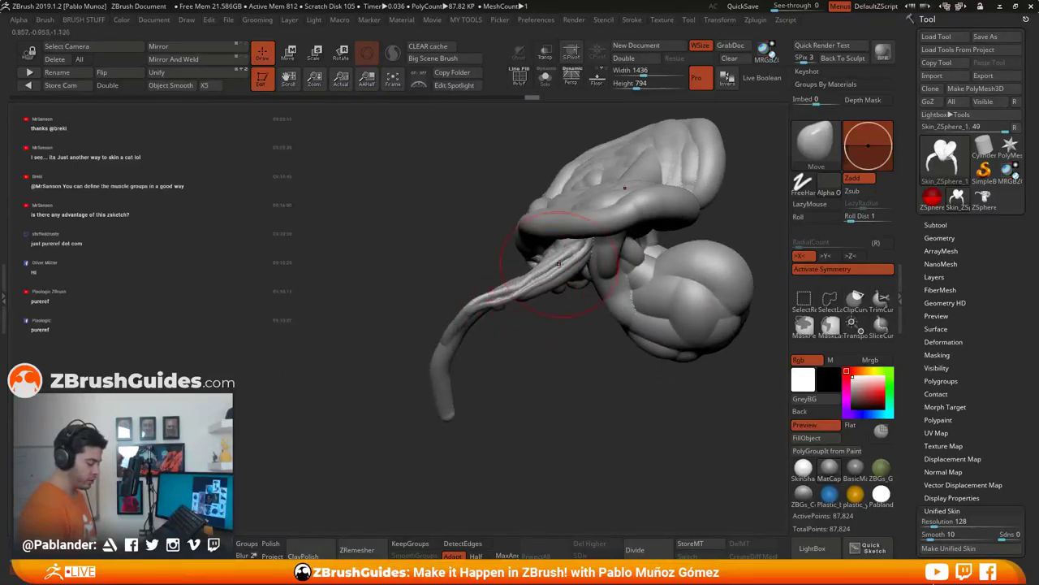
pyautogui.moveTo(570, 258)
pyautogui.mouseDown()
pyautogui.moveTo(505, 321)
pyautogui.moveTo(474, 330)
pyautogui.moveTo(443, 411)
pyautogui.mouseUp()
# Step: Form angular elbows on the front limbs and taper their lower ends with the Move brush
pyautogui.keyDown('shift'); pyautogui.moveTo(479, 381); pyautogui.dragTo(613, 332); pyautogui.keyUp('shift')
pyautogui.moveTo(531, 393); pyautogui.dragTo(501, 408)
pyautogui.moveTo(520, 363); pyautogui.dragTo(545, 328)
pyautogui.moveTo(539, 313); pyautogui.dragTo(564, 298)
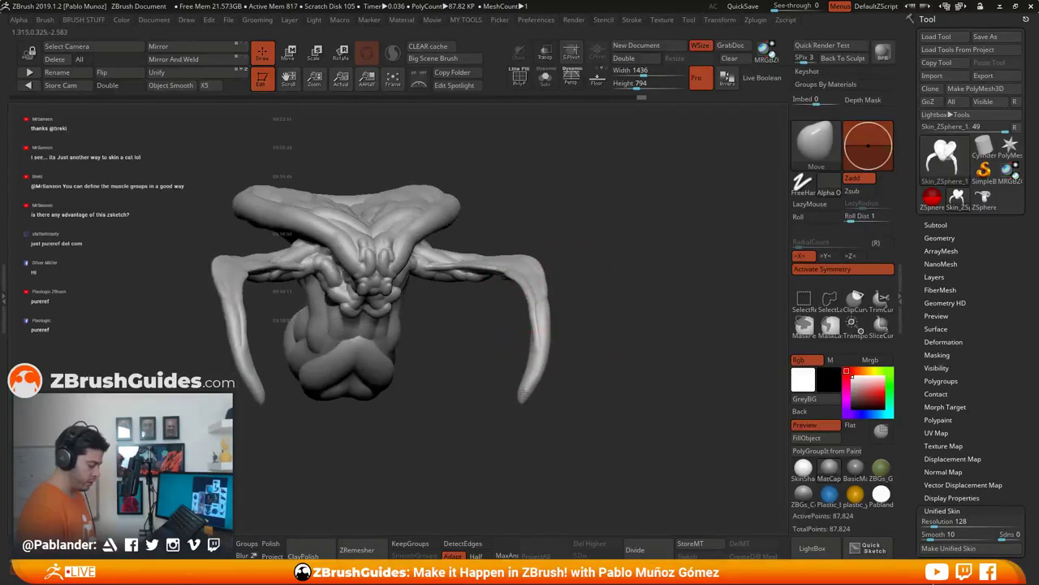
pyautogui.moveTo(524, 393); pyautogui.dragTo(537, 345)
# Step: Adjust the Move brush's draw size and sharpen the outer elbow contour of the front limbs
pyautogui.moveTo(595, 271); pyautogui.dragTo(579, 285)
pyautogui.moveTo(564, 254); pyautogui.dragTo(559, 257, button='right')
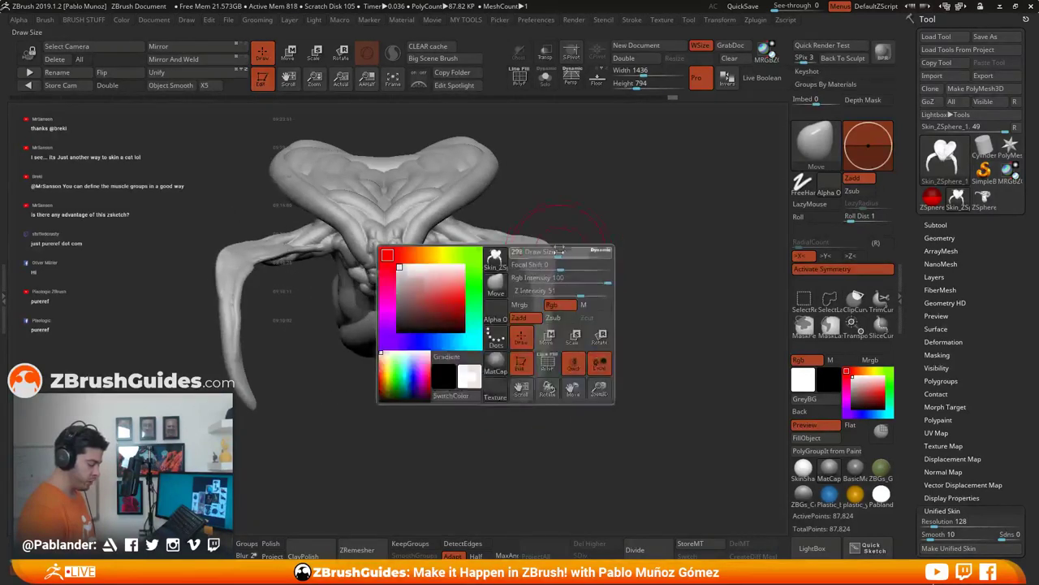
pyautogui.moveTo(596, 242); pyautogui.dragTo(562, 294)
pyautogui.moveTo(563, 293); pyautogui.dragTo(530, 329)
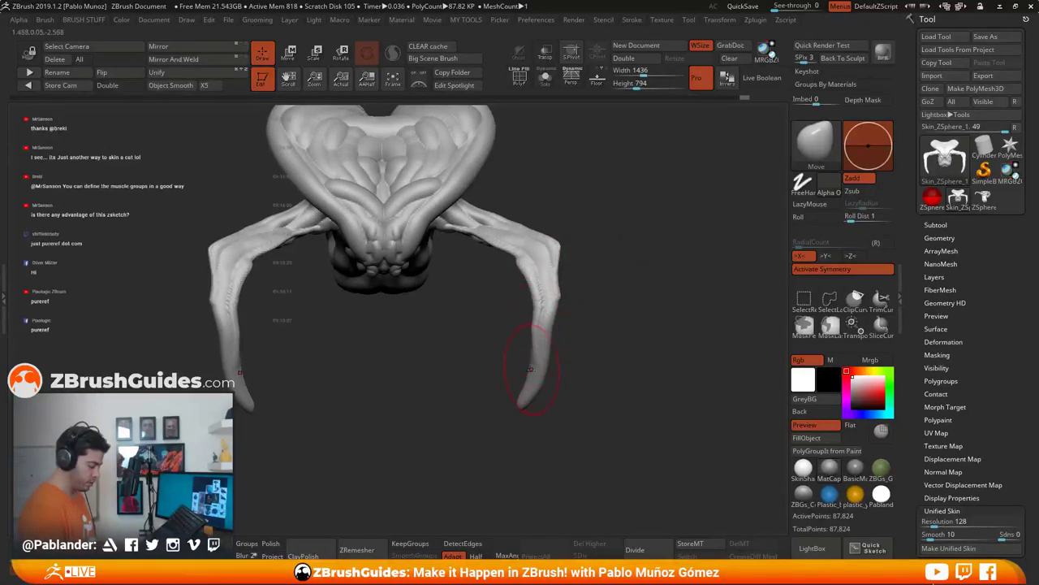
# Step: Pull the front limb tips into slender, inward-curving claws and refine the forearm contour
pyautogui.moveTo(530, 370); pyautogui.dragTo(590, 400)
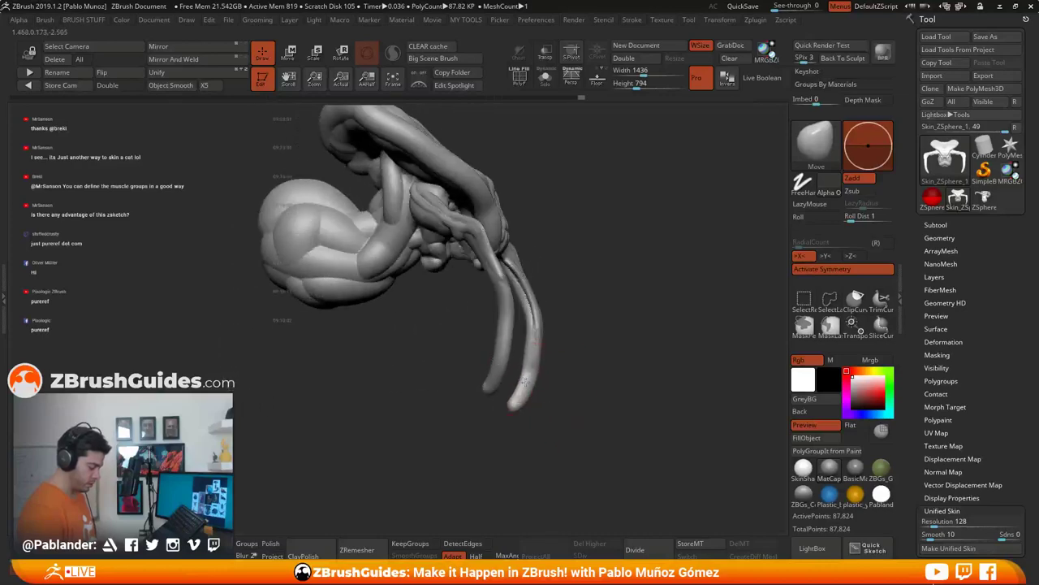
pyautogui.moveTo(524, 382); pyautogui.dragTo(519, 394)
pyautogui.moveTo(581, 384); pyautogui.dragTo(420, 379)
pyautogui.moveTo(503, 379)
pyautogui.mouseDown()
pyautogui.moveTo(510, 400)
pyautogui.moveTo(516, 353)
pyautogui.mouseUp()
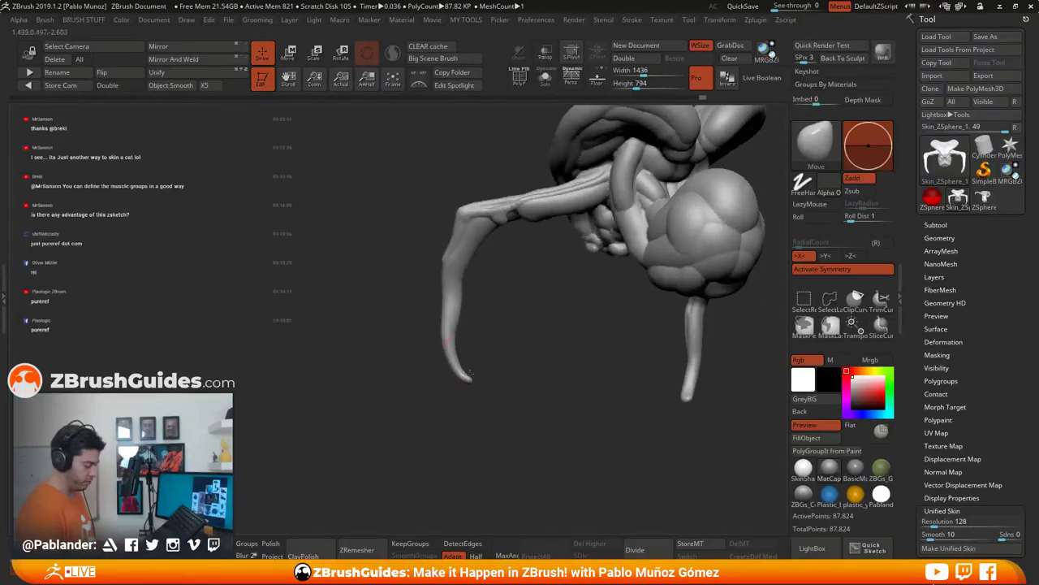
pyautogui.moveTo(498, 316)
pyautogui.mouseDown()
pyautogui.moveTo(487, 313)
pyautogui.moveTo(514, 302)
pyautogui.mouseUp()
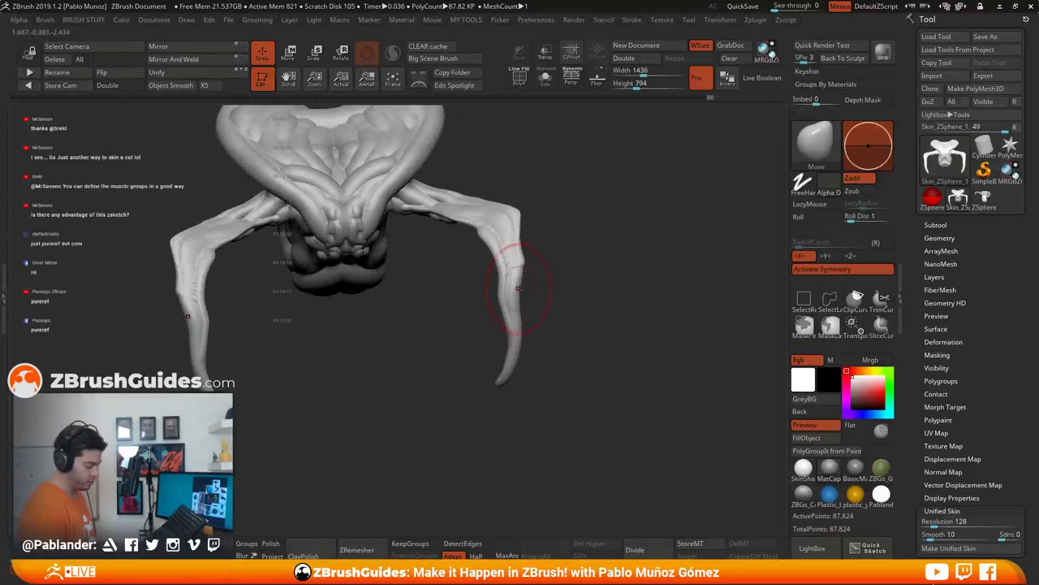
pyautogui.moveTo(521, 341); pyautogui.dragTo(484, 347)
# Step: Pull the shell's side corners and rear lobes outward into pointed, flared shapes
pyautogui.moveTo(590, 211)
pyautogui.mouseDown()
pyautogui.moveTo(593, 259)
pyautogui.moveTo(598, 214)
pyautogui.moveTo(527, 241)
pyautogui.mouseUp()
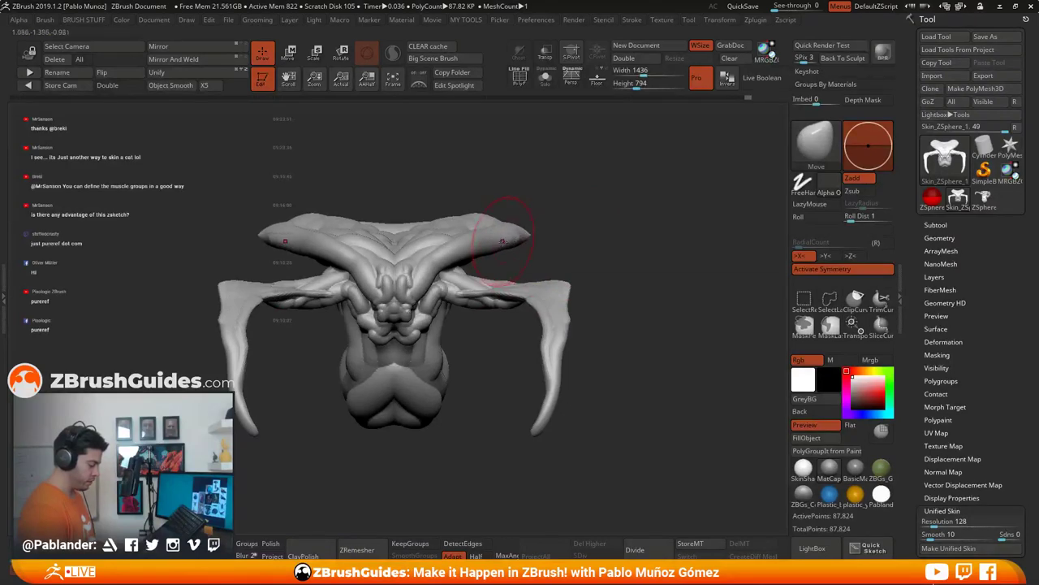
pyautogui.moveTo(563, 239)
pyautogui.mouseDown()
pyautogui.moveTo(592, 225)
pyautogui.moveTo(615, 265)
pyautogui.moveTo(596, 213)
pyautogui.moveTo(531, 198)
pyautogui.moveTo(478, 216)
pyautogui.moveTo(478, 207)
pyautogui.mouseUp()
pyautogui.moveTo(442, 249); pyautogui.dragTo(442, 233)
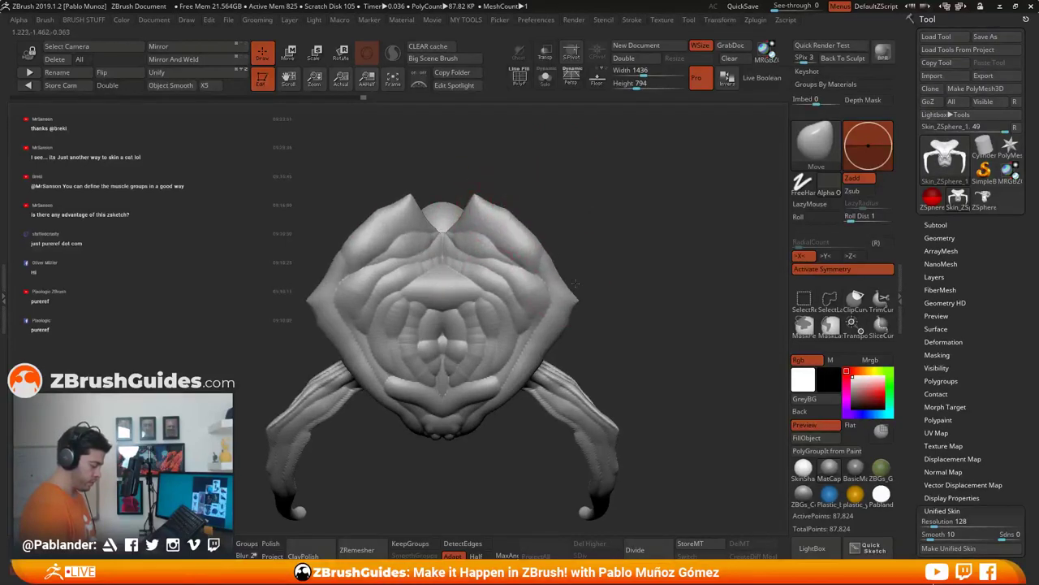
pyautogui.moveTo(569, 324)
pyautogui.mouseDown()
pyautogui.moveTo(577, 334)
pyautogui.moveTo(570, 351)
pyautogui.moveTo(604, 353)
pyautogui.mouseUp()
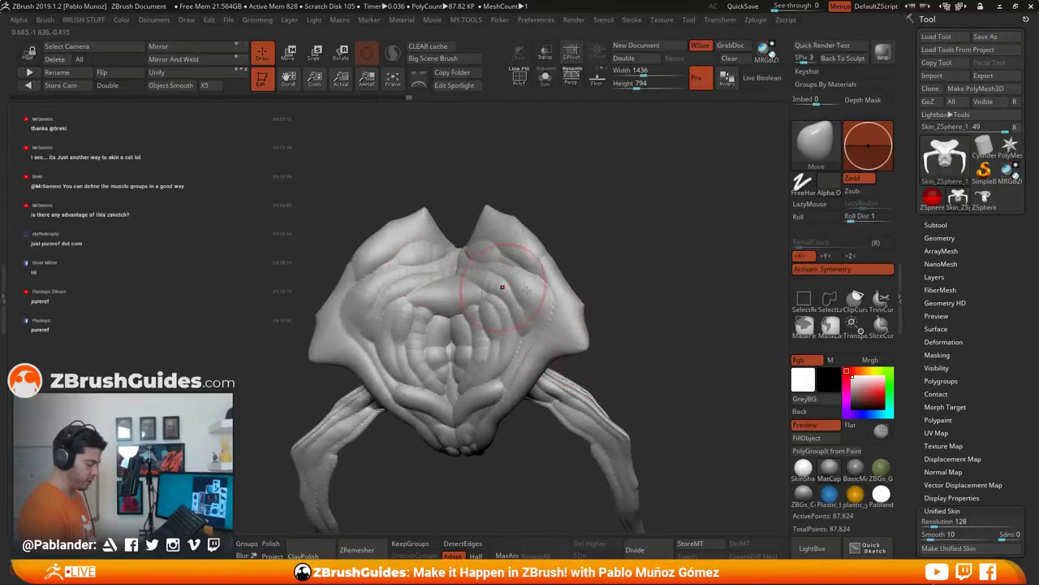
# Step: Reshape the shell's side profile, pulling its edges into a cleaner, thinner contour
pyautogui.moveTo(527, 290)
pyautogui.mouseDown(button='right')
pyautogui.moveTo(608, 290)
pyautogui.moveTo(574, 316)
pyautogui.mouseUp(button='right')
pyautogui.moveTo(629, 280); pyautogui.dragTo(580, 285, button='right')
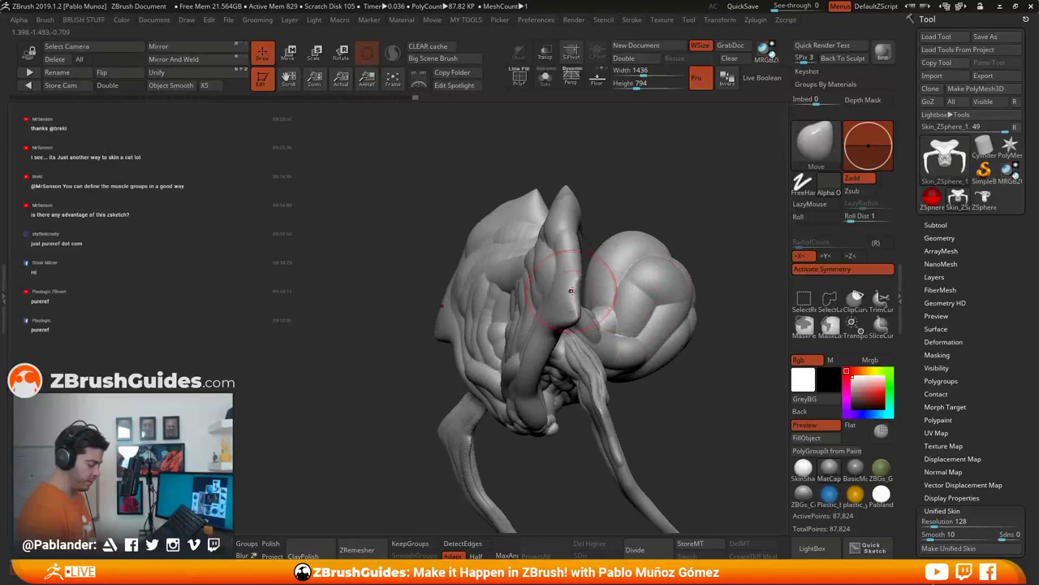
pyautogui.moveTo(576, 289); pyautogui.dragTo(592, 289)
pyautogui.moveTo(686, 138); pyautogui.dragTo(591, 211, button='right')
pyautogui.press('space')
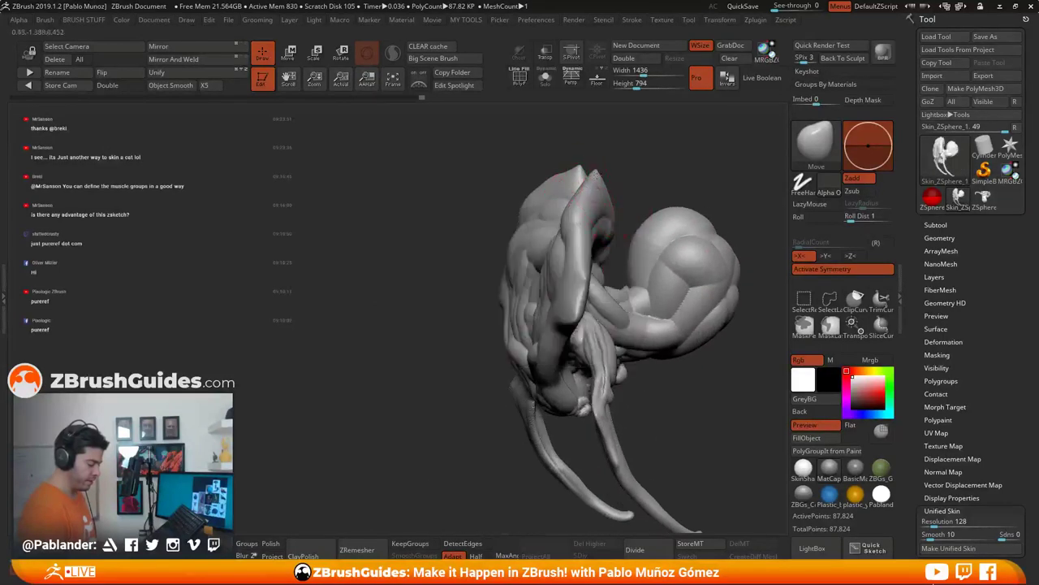
pyautogui.moveTo(593, 214)
pyautogui.mouseDown()
pyautogui.moveTo(646, 196)
pyautogui.moveTo(646, 279)
pyautogui.moveTo(584, 317)
pyautogui.mouseUp()
pyautogui.moveTo(652, 305); pyautogui.dragTo(652, 281)
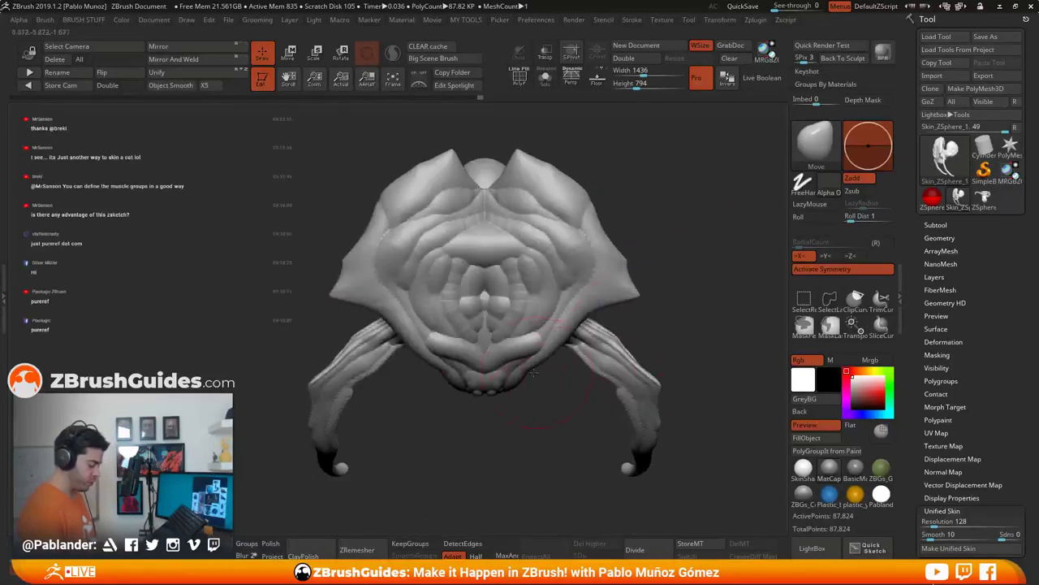
# Step: Extend the head's front end and refine the outer edges of the shell and head symmetrically
pyautogui.moveTo(507, 395); pyautogui.dragTo(510, 396)
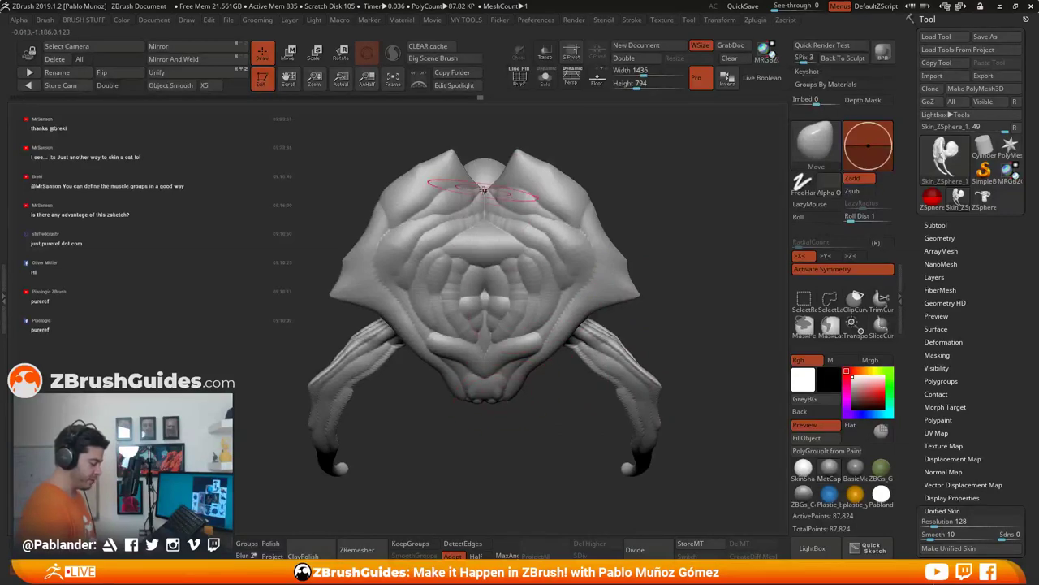
pyautogui.moveTo(357, 237); pyautogui.dragTo(352, 235)
pyautogui.moveTo(337, 244); pyautogui.dragTo(337, 207)
pyautogui.keyDown('alt'); pyautogui.moveTo(520, 422); pyautogui.dragTo(516, 337); pyautogui.keyUp('alt')
pyautogui.moveTo(455, 318); pyautogui.dragTo(445, 320)
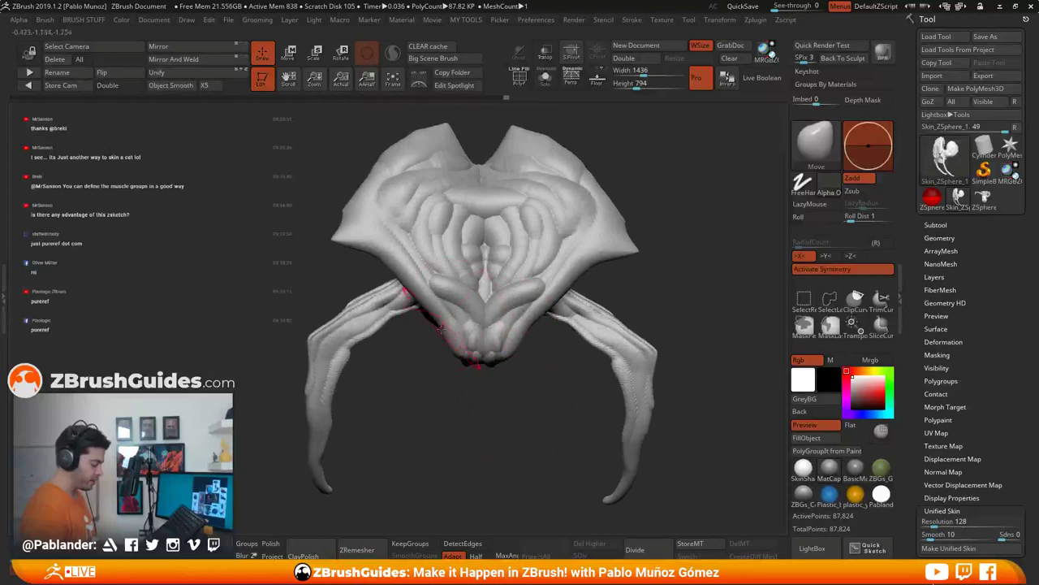
pyautogui.moveTo(461, 408); pyautogui.dragTo(490, 333)
# Step: Bend the shell's rear tips upward into raised points with the Move brush
pyautogui.moveTo(498, 372)
pyautogui.mouseDown()
pyautogui.moveTo(558, 383)
pyautogui.moveTo(478, 316)
pyautogui.mouseUp()
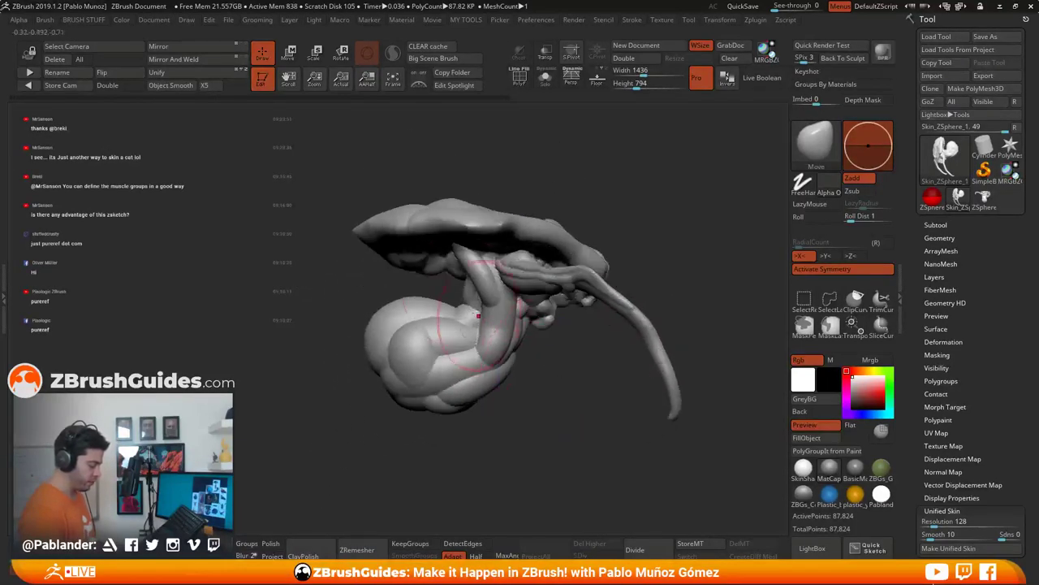
pyautogui.rightClick(450, 278)
pyautogui.keyDown('alt'); pyautogui.moveTo(384, 228); pyautogui.dragTo(414, 269, button='right'); pyautogui.keyUp('alt')
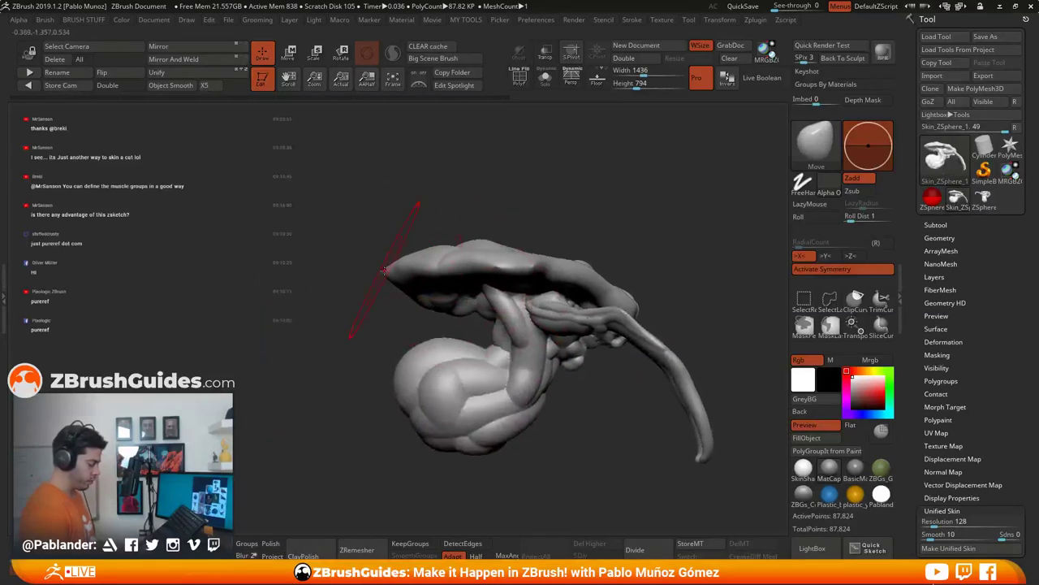
pyautogui.moveTo(384, 270); pyautogui.dragTo(387, 246)
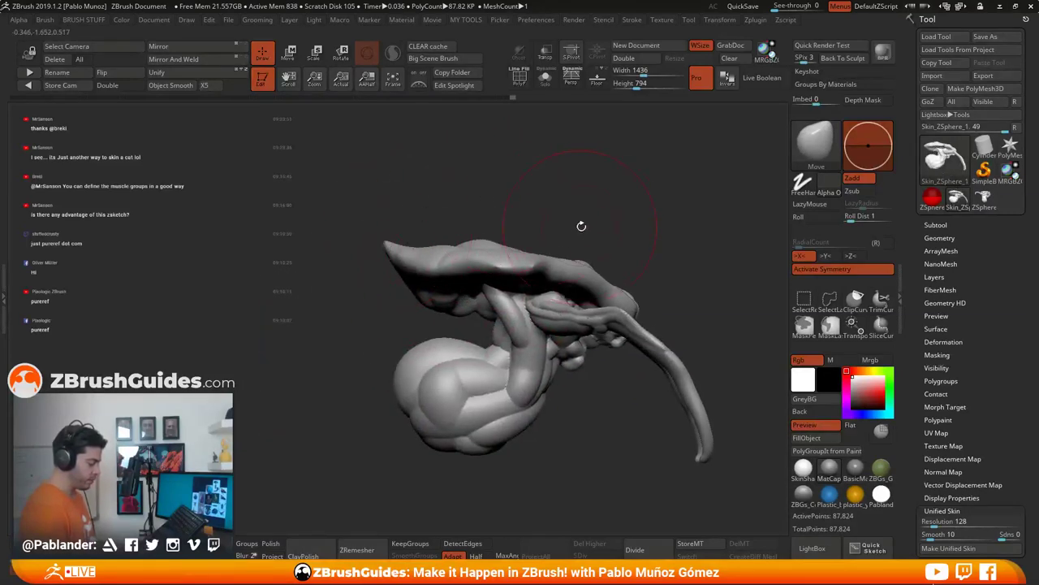
pyautogui.moveTo(581, 226); pyautogui.dragTo(444, 282)
pyautogui.moveTo(441, 245); pyautogui.dragTo(446, 239)
# Step: Refine the shell's rear silhouette and the forms beneath it from the side and back
pyautogui.moveTo(435, 282)
pyautogui.mouseDown()
pyautogui.moveTo(439, 256)
pyautogui.moveTo(485, 242)
pyautogui.moveTo(550, 248)
pyautogui.mouseUp()
pyautogui.keyDown('shift'); pyautogui.moveTo(576, 225); pyautogui.dragTo(562, 228); pyautogui.keyUp('shift')
pyautogui.moveTo(489, 244); pyautogui.dragTo(465, 223)
pyautogui.moveTo(458, 270); pyautogui.dragTo(457, 264)
pyautogui.moveTo(611, 228); pyautogui.dragTo(561, 231)
pyautogui.moveTo(523, 285); pyautogui.dragTo(524, 274)
pyautogui.moveTo(545, 302); pyautogui.dragTo(544, 294)
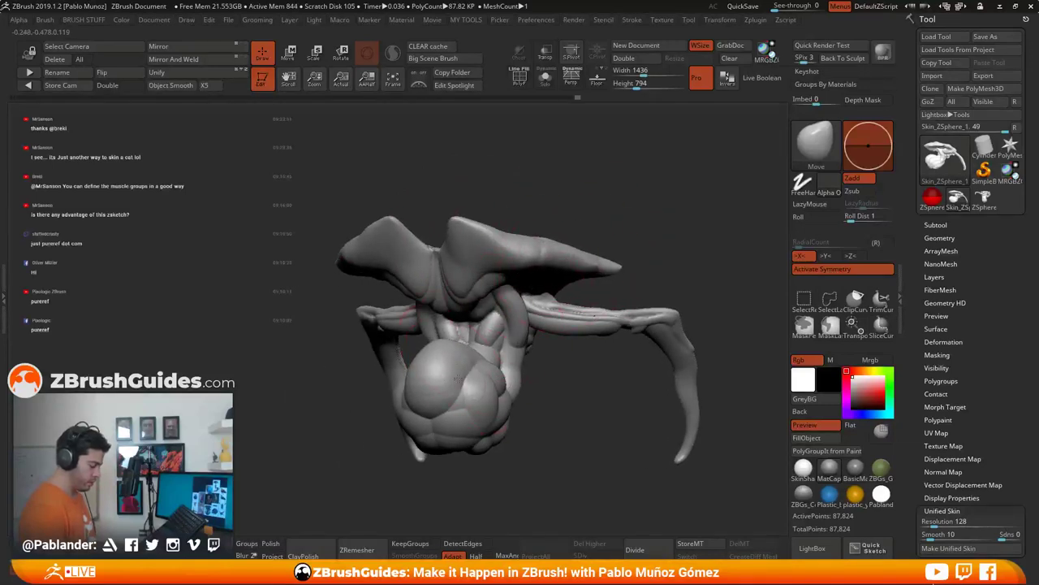
# Step: Reshape the abdomen with the Move and Smooth brushes, slimming its waist and pulling its lower front downward
pyautogui.moveTo(545, 404)
pyautogui.mouseDown()
pyautogui.moveTo(472, 308)
pyautogui.moveTo(447, 312)
pyautogui.moveTo(525, 397)
pyautogui.mouseUp()
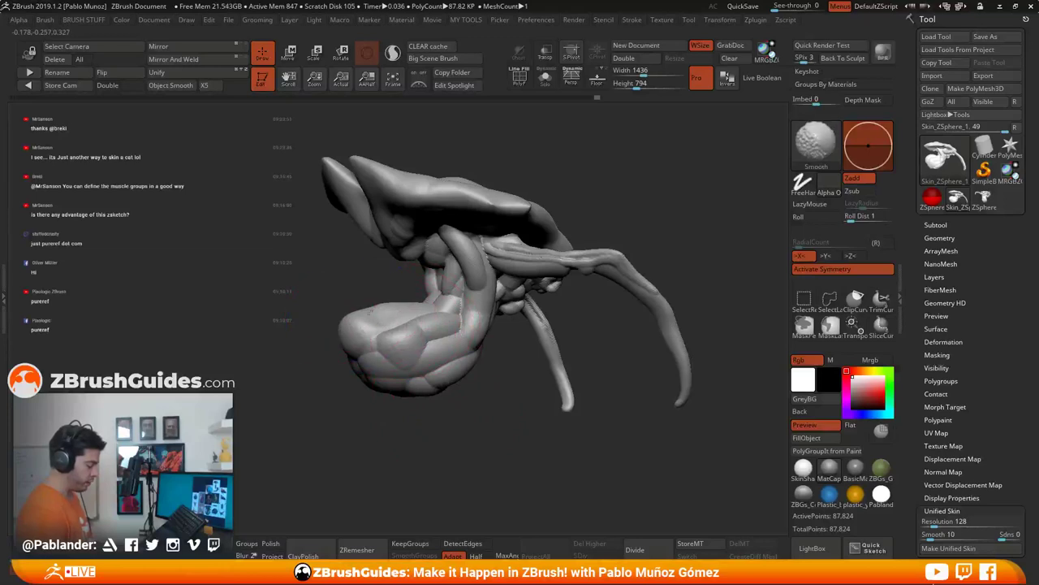
pyautogui.moveTo(455, 404)
pyautogui.keyDown('shift'); pyautogui.mouseDown()
pyautogui.moveTo(492, 390)
pyautogui.moveTo(518, 363)
pyautogui.moveTo(580, 370)
pyautogui.mouseUp(); pyautogui.keyUp('shift')
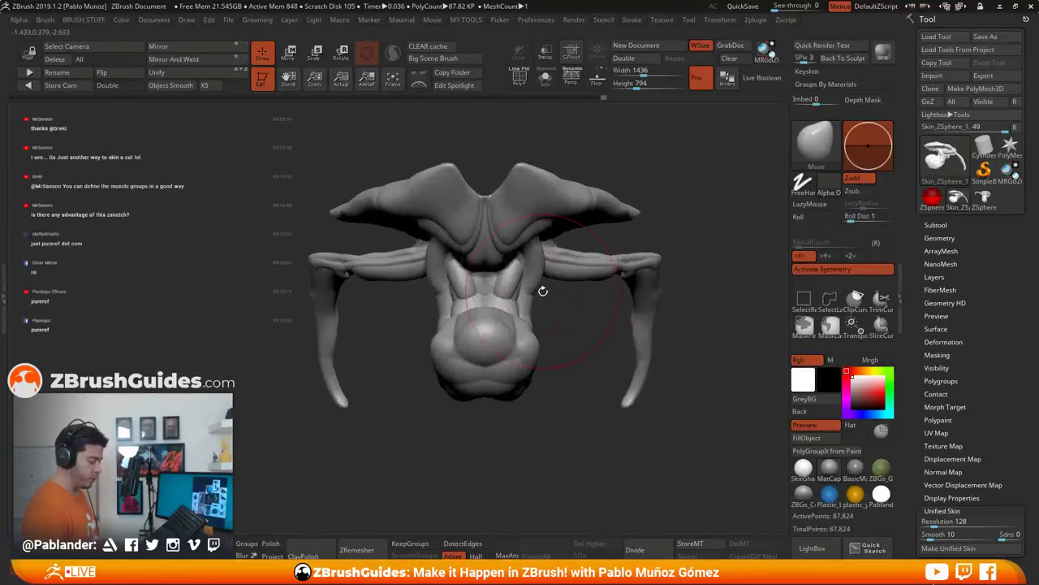
pyautogui.moveTo(538, 291); pyautogui.dragTo(528, 292)
pyautogui.press('space')
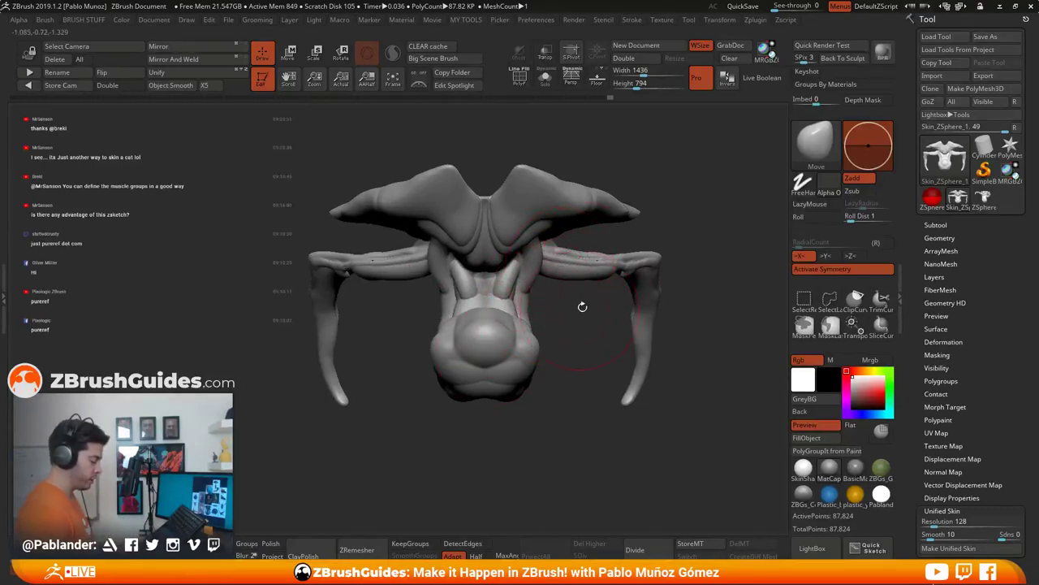
pyautogui.moveTo(539, 274); pyautogui.dragTo(531, 277)
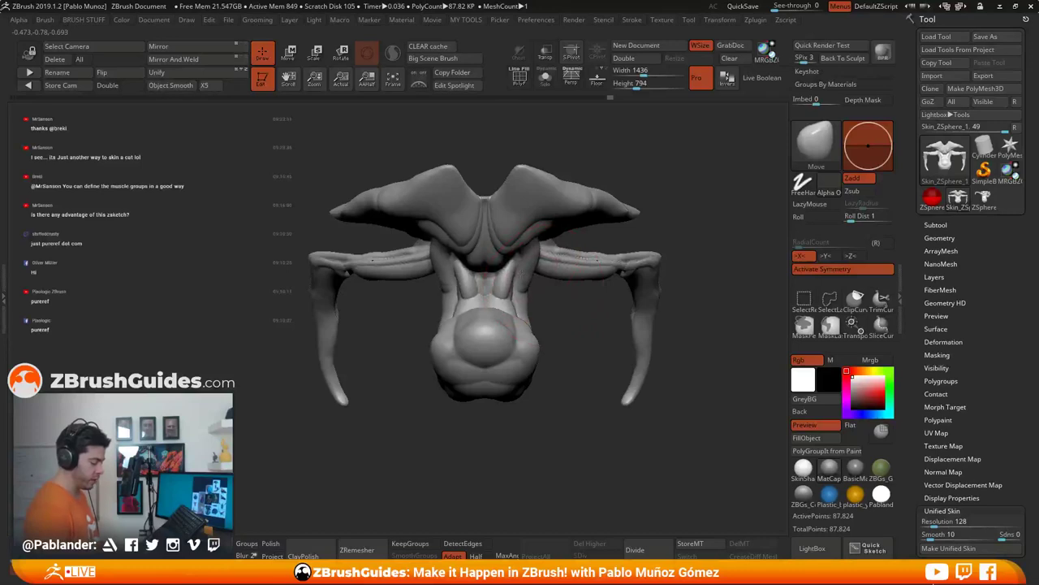
pyautogui.moveTo(501, 318)
pyautogui.mouseDown(button='right')
pyautogui.moveTo(586, 315)
pyautogui.moveTo(624, 285)
pyautogui.moveTo(531, 241)
pyautogui.mouseUp(button='right')
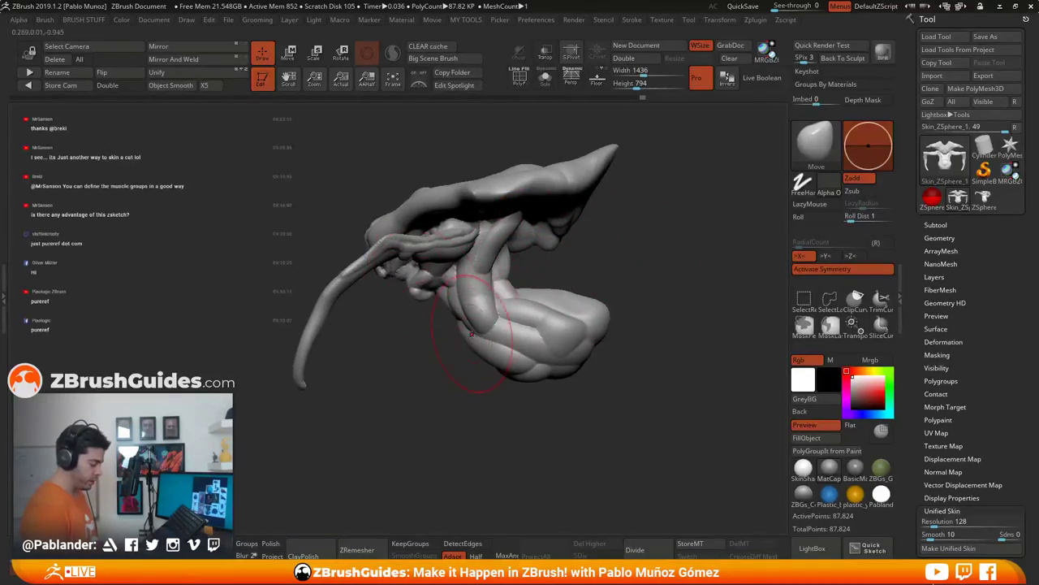
pyautogui.moveTo(500, 368)
pyautogui.mouseDown()
pyautogui.moveTo(499, 386)
pyautogui.moveTo(536, 388)
pyautogui.mouseUp()
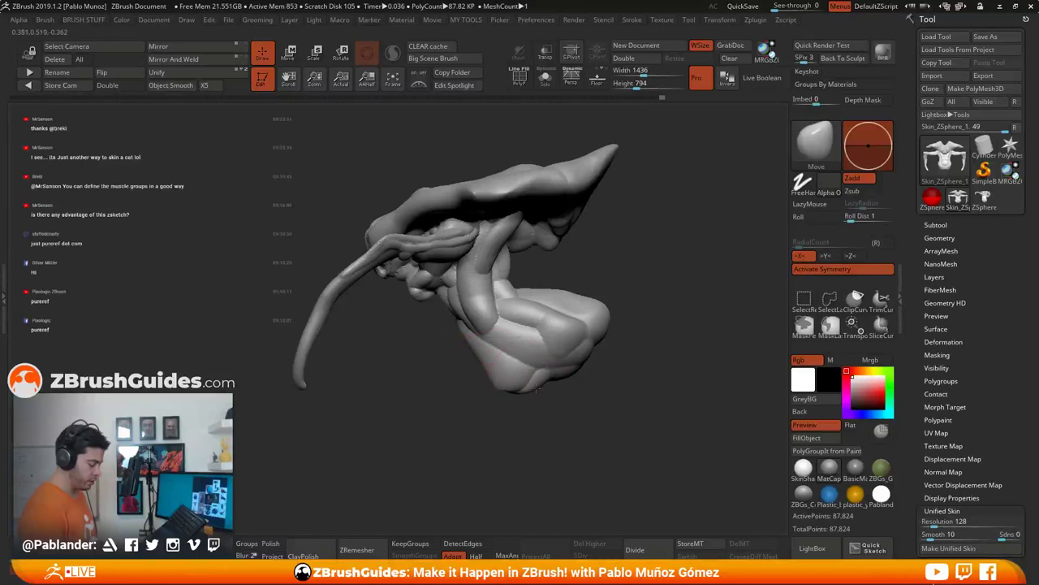
# Step: Pull the muscle forms behind the forelimb bases outward with the Move brush, shaping them symmetrically from the side and back
pyautogui.moveTo(592, 290); pyautogui.dragTo(622, 298)
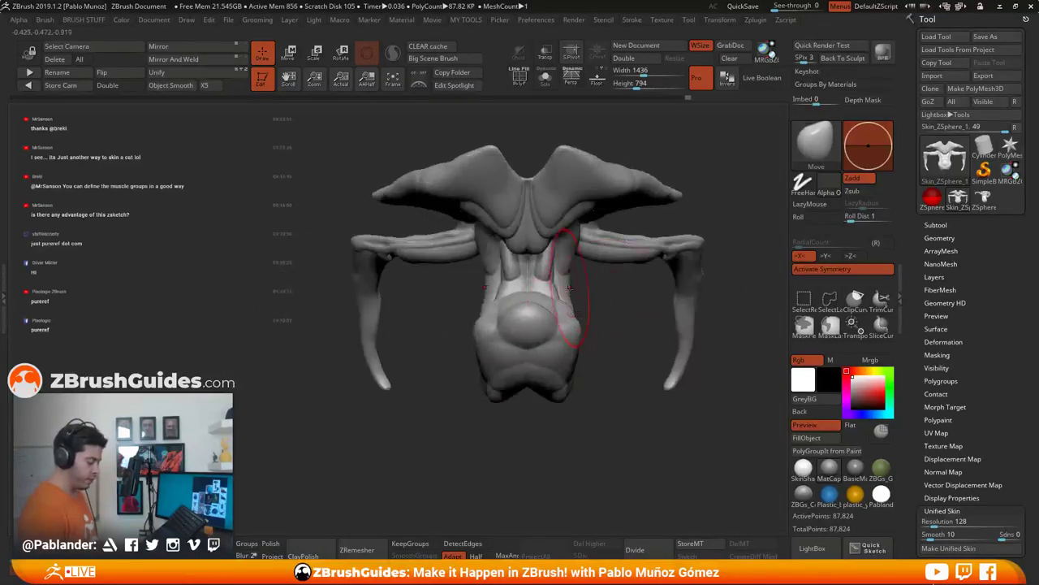
pyautogui.moveTo(582, 264)
pyautogui.mouseDown()
pyautogui.moveTo(662, 284)
pyautogui.moveTo(617, 268)
pyautogui.mouseUp()
pyautogui.press('space')
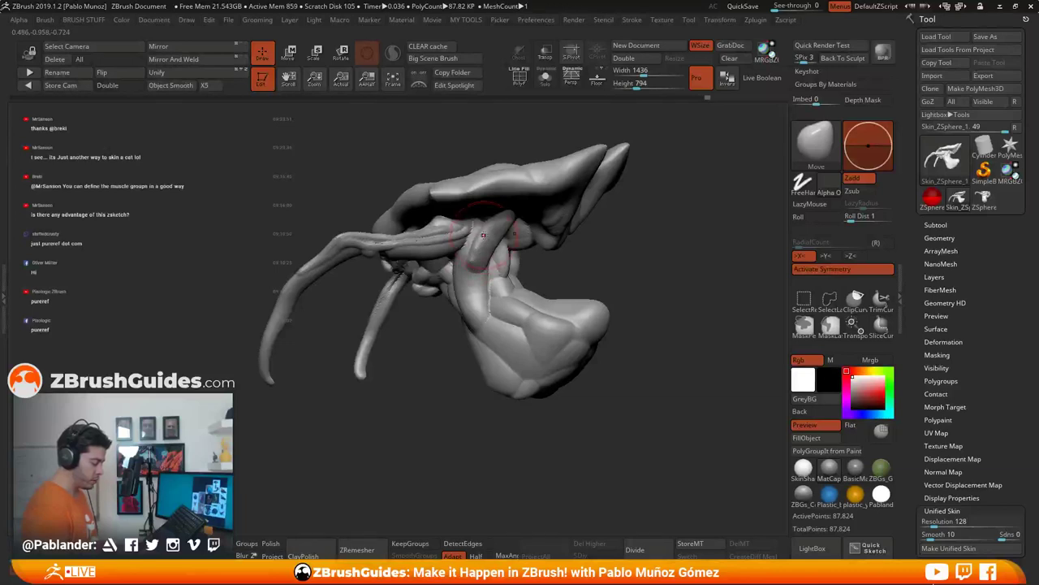
pyautogui.moveTo(538, 216); pyautogui.dragTo(517, 238, button='right')
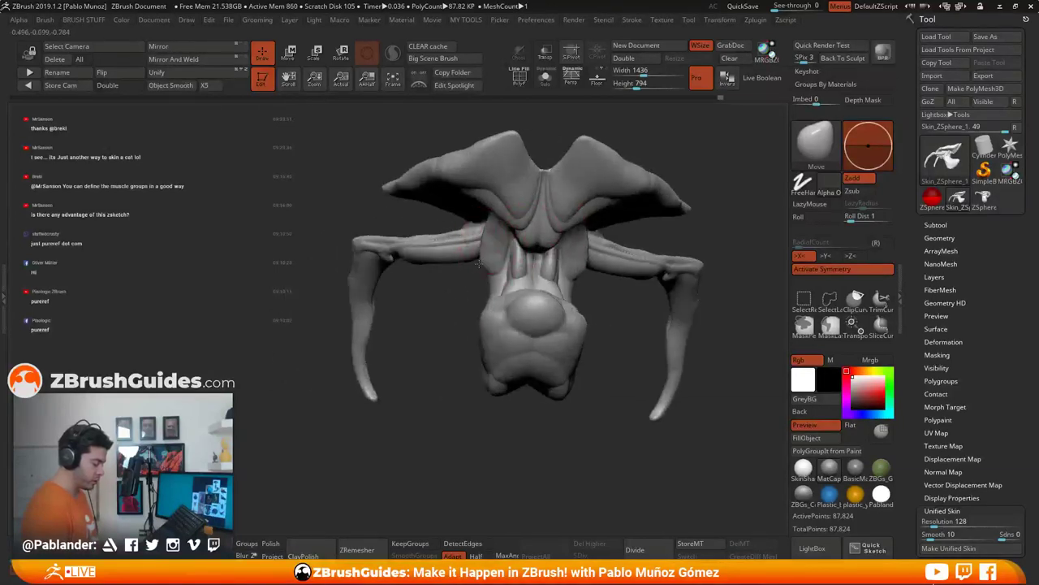
pyautogui.moveTo(481, 258); pyautogui.dragTo(473, 229)
pyautogui.moveTo(488, 234); pyautogui.dragTo(518, 260, button='right')
pyautogui.keyDown('shift'); pyautogui.moveTo(569, 285); pyautogui.dragTo(608, 299, button='right'); pyautogui.keyUp('shift')
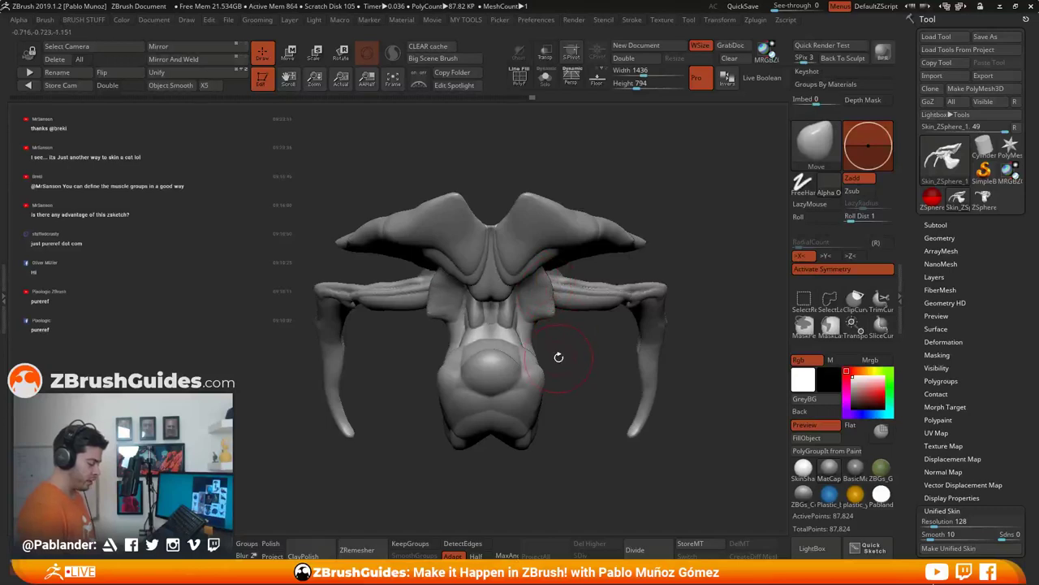
# Step: Adjust the abdomen's lower tips and curve the shell's outer tips downward with the Move brush in front view
pyautogui.moveTo(581, 383)
pyautogui.keyDown('alt'); pyautogui.mouseDown()
pyautogui.moveTo(569, 346)
pyautogui.moveTo(567, 393)
pyautogui.mouseUp(); pyautogui.keyUp('alt')
pyautogui.moveTo(539, 342); pyautogui.dragTo(611, 340, button='right')
pyautogui.rightClick(614, 307)
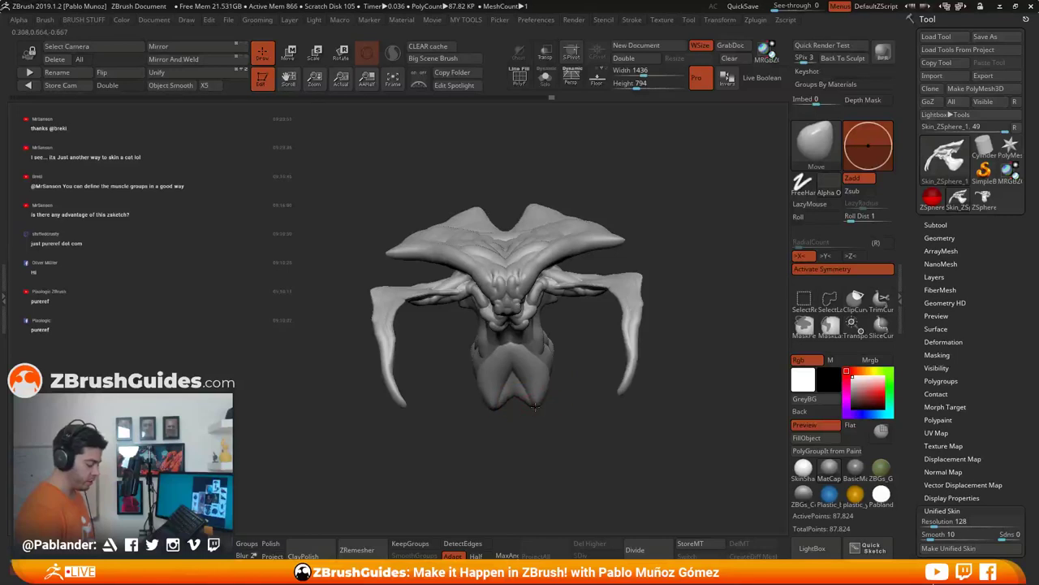
pyautogui.moveTo(534, 406); pyautogui.dragTo(533, 409)
pyautogui.keyDown('shift'); pyautogui.moveTo(536, 407); pyautogui.dragTo(546, 407, button='right'); pyautogui.keyUp('shift')
pyautogui.keyDown('alt'); pyautogui.moveTo(575, 328); pyautogui.dragTo(553, 338, button='right'); pyautogui.keyUp('alt')
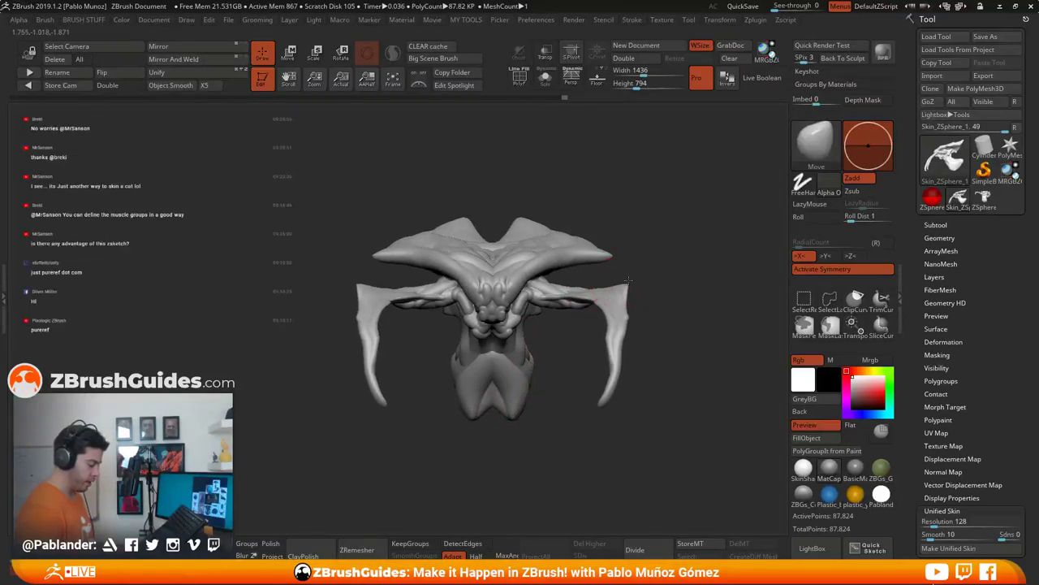
pyautogui.moveTo(594, 262); pyautogui.dragTo(591, 258)
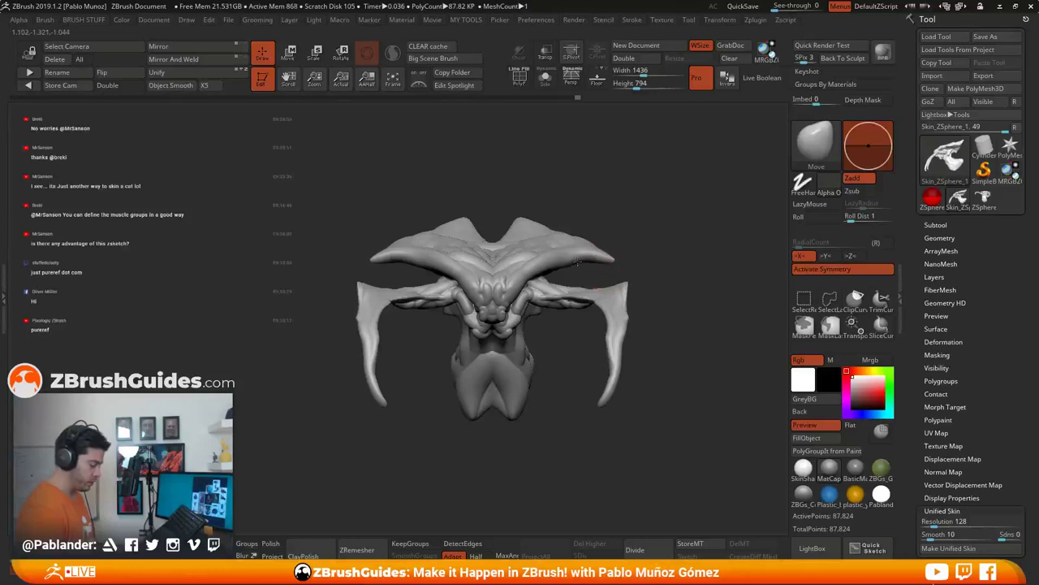
pyautogui.moveTo(666, 260)
pyautogui.keyDown('alt'); pyautogui.mouseDown(button='right')
pyautogui.moveTo(648, 261)
pyautogui.moveTo(674, 271)
pyautogui.moveTo(648, 269)
pyautogui.mouseUp(button='right'); pyautogui.keyUp('alt')
pyautogui.moveTo(558, 263)
pyautogui.mouseDown(button='right')
pyautogui.moveTo(621, 275)
pyautogui.moveTo(608, 269)
pyautogui.mouseUp(button='right')
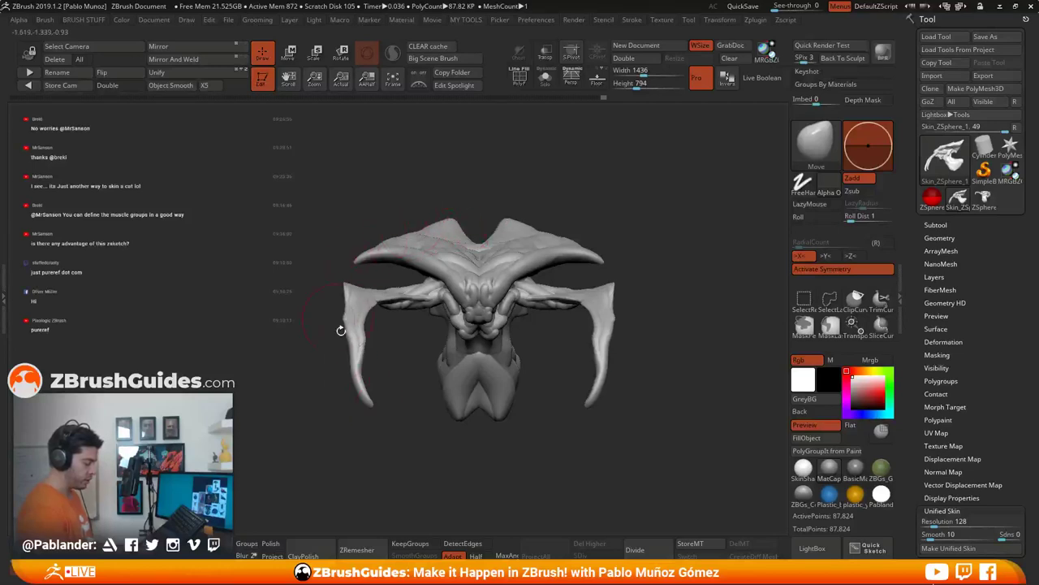
pyautogui.moveTo(655, 280)
pyautogui.keyDown('ctrl'); pyautogui.mouseDown(button='right')
pyautogui.moveTo(664, 303)
pyautogui.moveTo(677, 282)
pyautogui.mouseUp(button='right'); pyautogui.keyUp('ctrl')
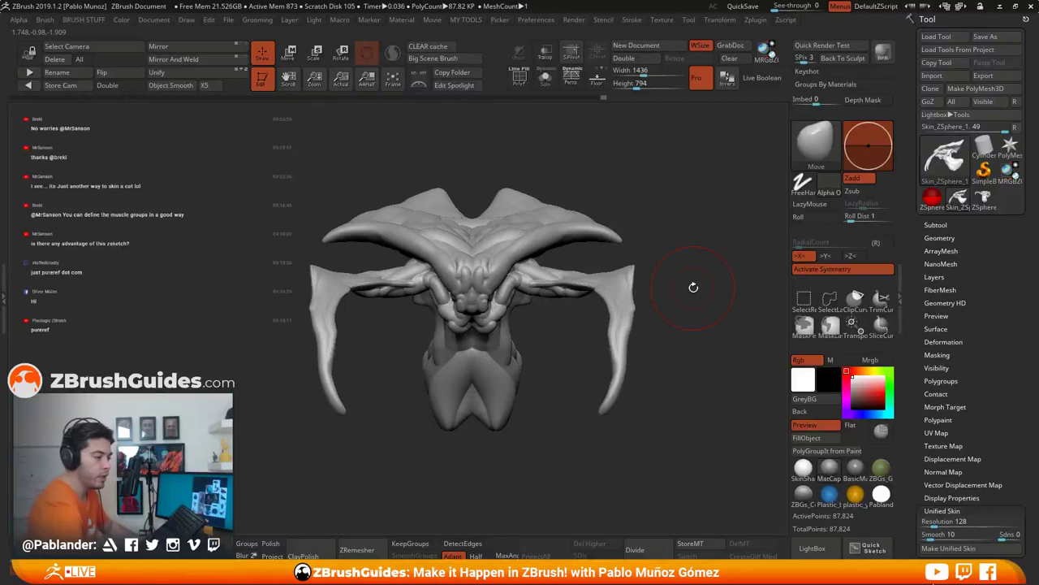
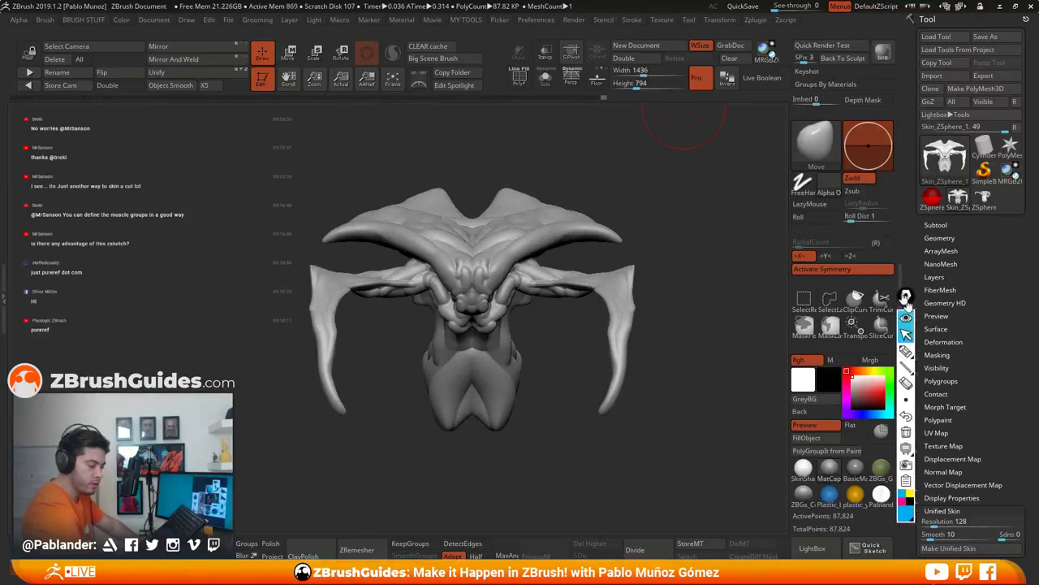
# Step: Outline the creature's front silhouette in blue screen ink, hatch the gaps between shell and forelimbs, and hide the ink
pyautogui.moveTo(906, 297)
pyautogui.mouseDown()
pyautogui.moveTo(773, 135)
pyautogui.moveTo(775, 109)
pyautogui.mouseUp()
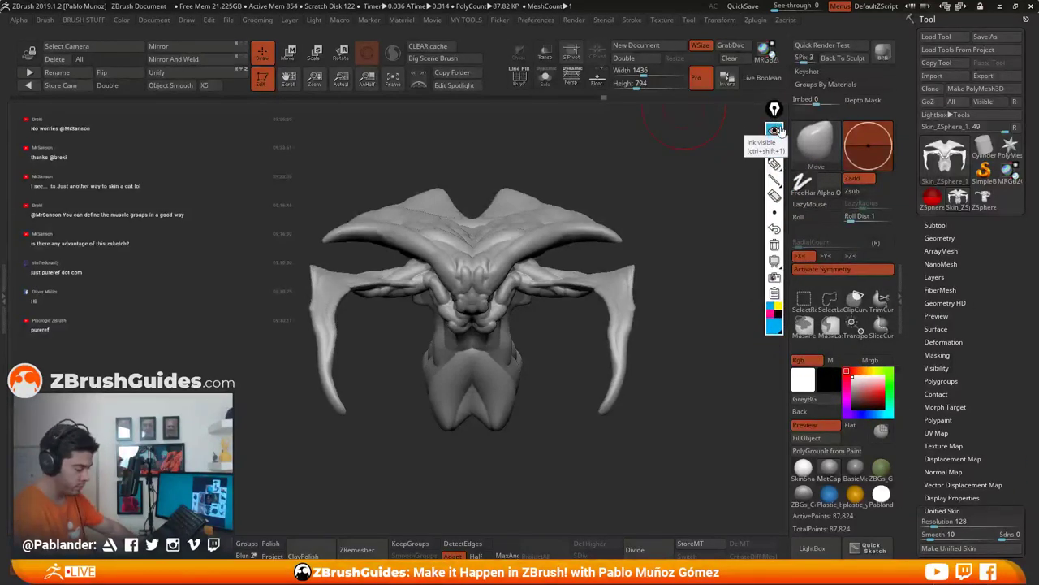
pyautogui.click(776, 325)
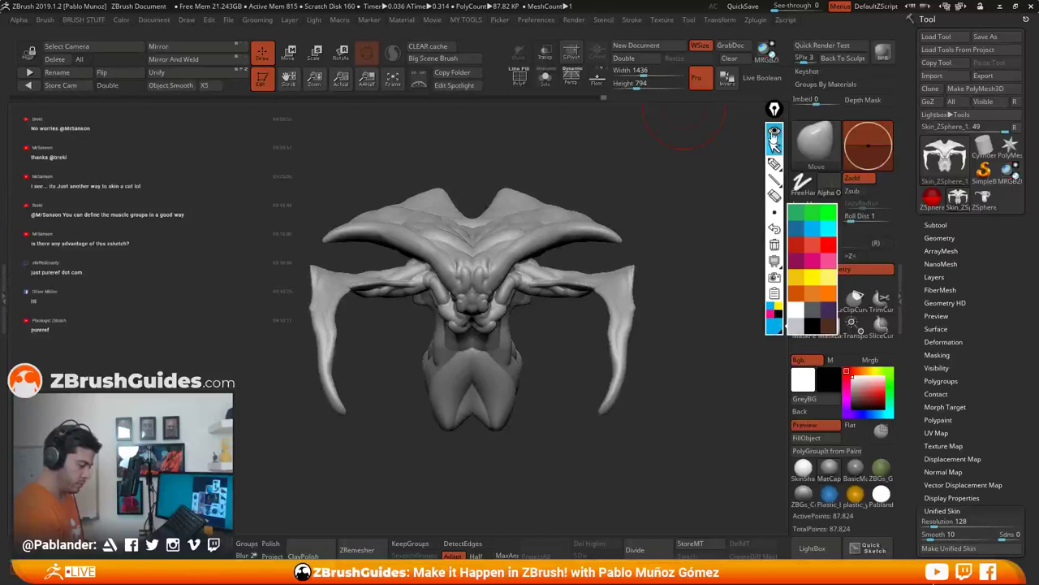
pyautogui.click(775, 164)
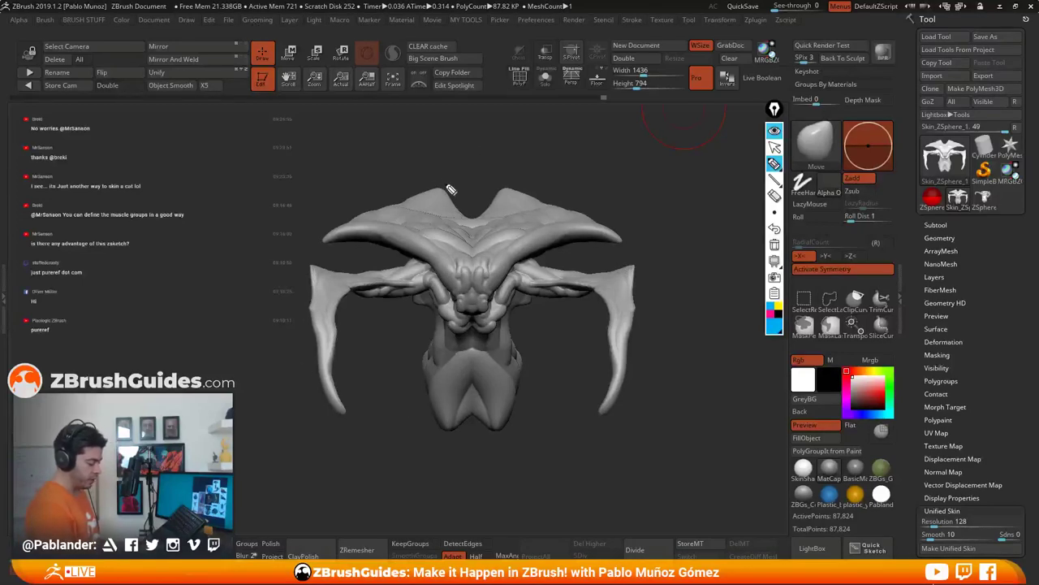
pyautogui.moveTo(449, 188)
pyautogui.mouseDown()
pyautogui.moveTo(355, 218)
pyautogui.moveTo(319, 244)
pyautogui.moveTo(308, 272)
pyautogui.moveTo(319, 361)
pyautogui.moveTo(348, 418)
pyautogui.mouseUp()
pyautogui.moveTo(441, 190)
pyautogui.mouseDown()
pyautogui.moveTo(488, 185)
pyautogui.moveTo(622, 240)
pyautogui.moveTo(645, 295)
pyautogui.moveTo(610, 419)
pyautogui.moveTo(607, 375)
pyautogui.moveTo(521, 359)
pyautogui.moveTo(520, 419)
pyautogui.mouseUp()
pyautogui.moveTo(357, 428)
pyautogui.mouseDown()
pyautogui.moveTo(414, 313)
pyautogui.moveTo(441, 457)
pyautogui.moveTo(524, 388)
pyautogui.mouseUp()
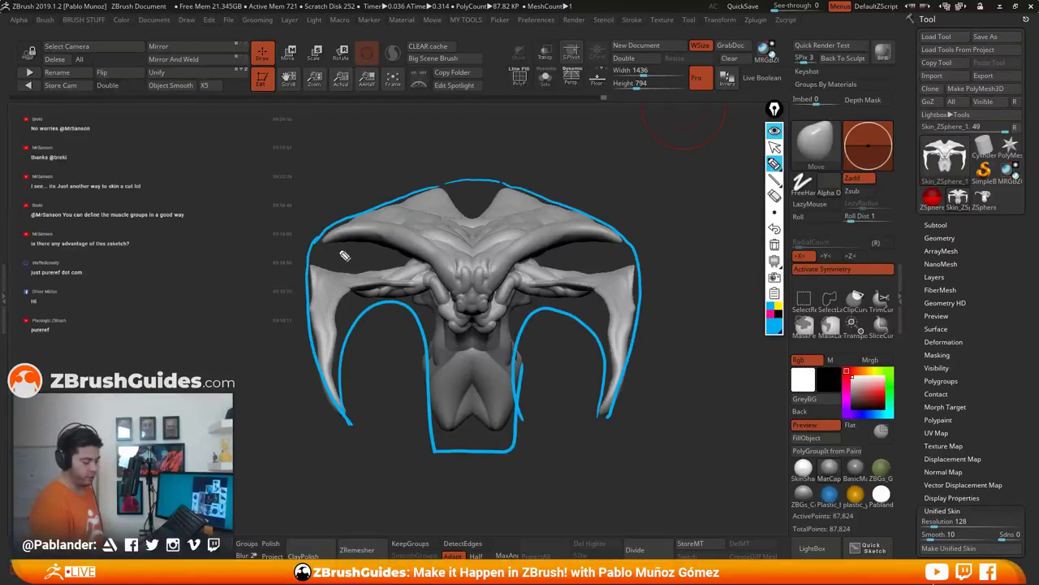
pyautogui.moveTo(540, 268)
pyautogui.mouseDown()
pyautogui.moveTo(621, 248)
pyautogui.moveTo(631, 262)
pyautogui.mouseUp()
pyautogui.moveTo(320, 261); pyautogui.dragTo(406, 260)
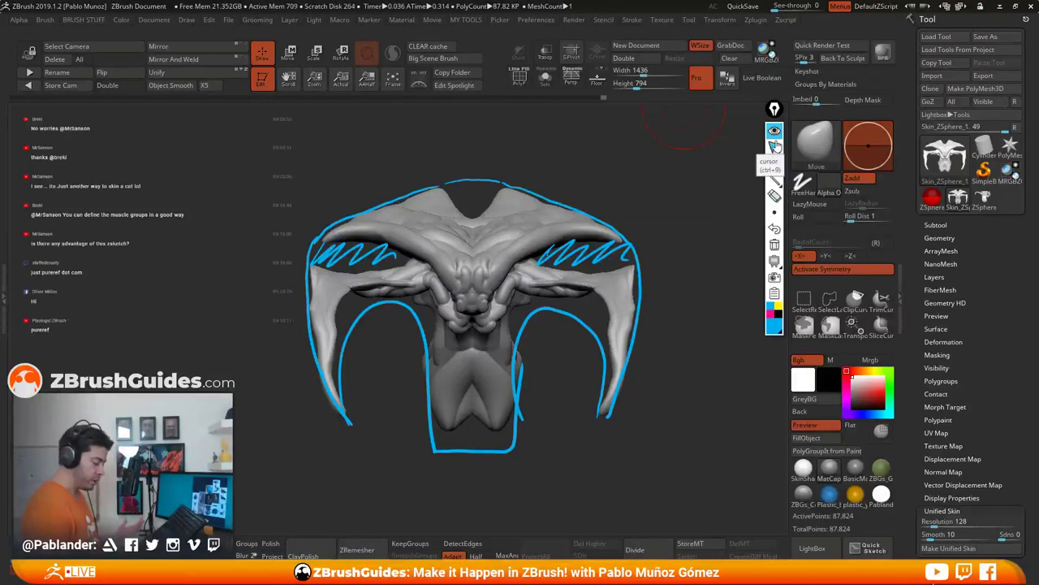
pyautogui.click(774, 131)
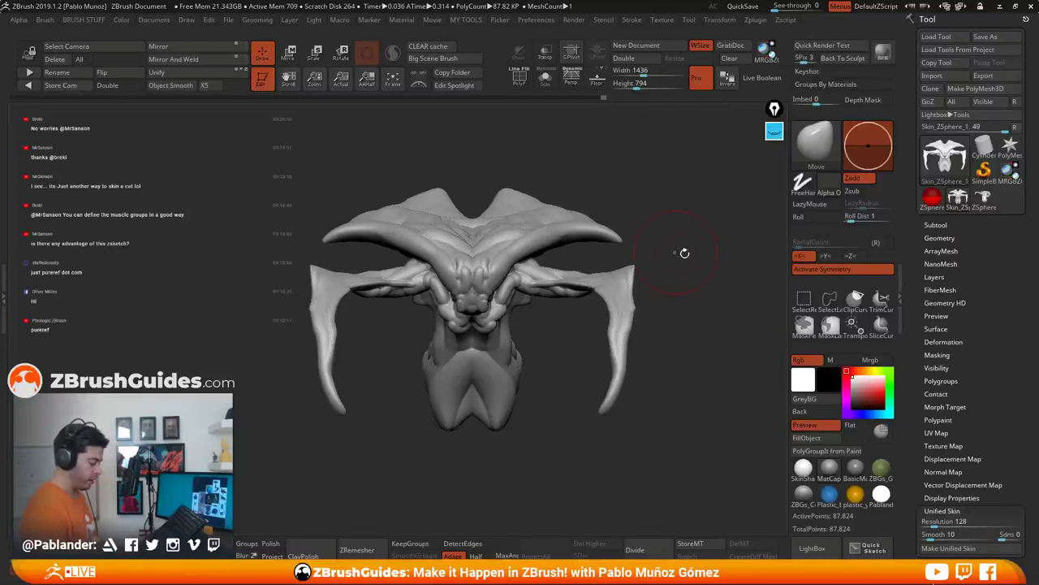
# Step: Extend the shell's rear tip and adjust the forelimb's claw in profile with the Move brush
pyautogui.moveTo(684, 253); pyautogui.dragTo(641, 244)
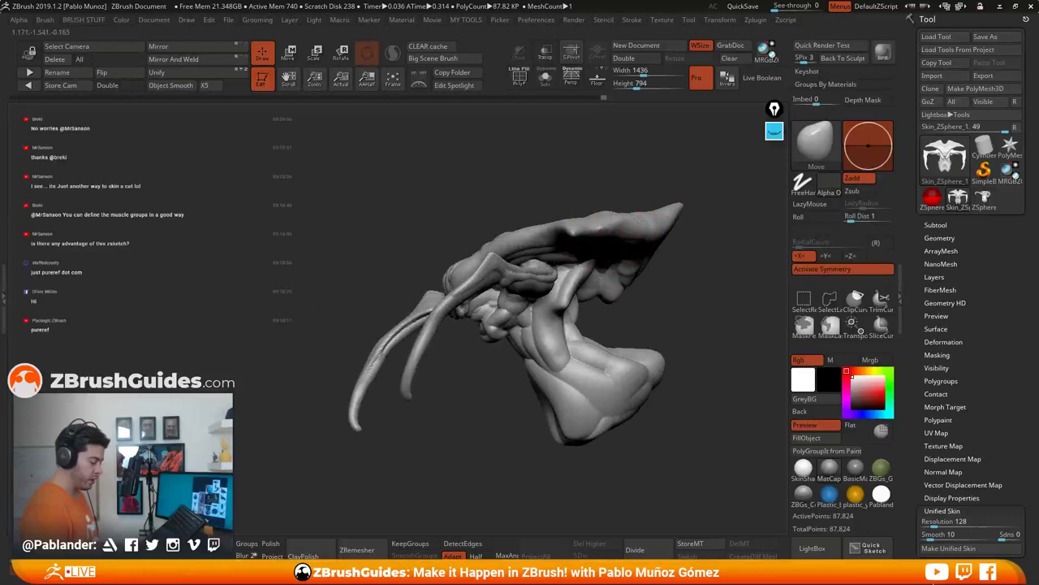
pyautogui.moveTo(691, 276); pyautogui.dragTo(688, 245)
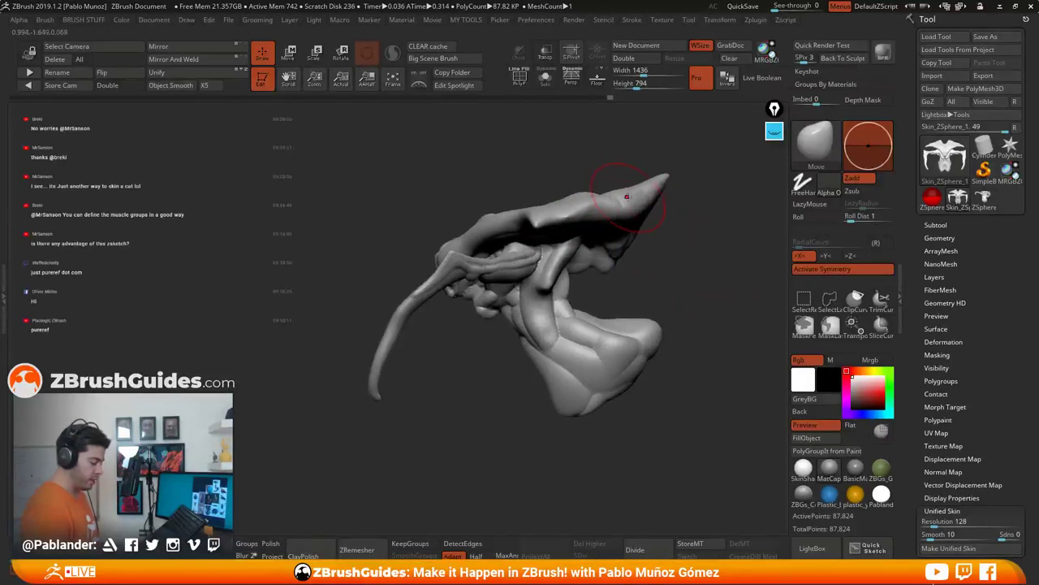
pyautogui.moveTo(627, 197); pyautogui.dragTo(660, 173)
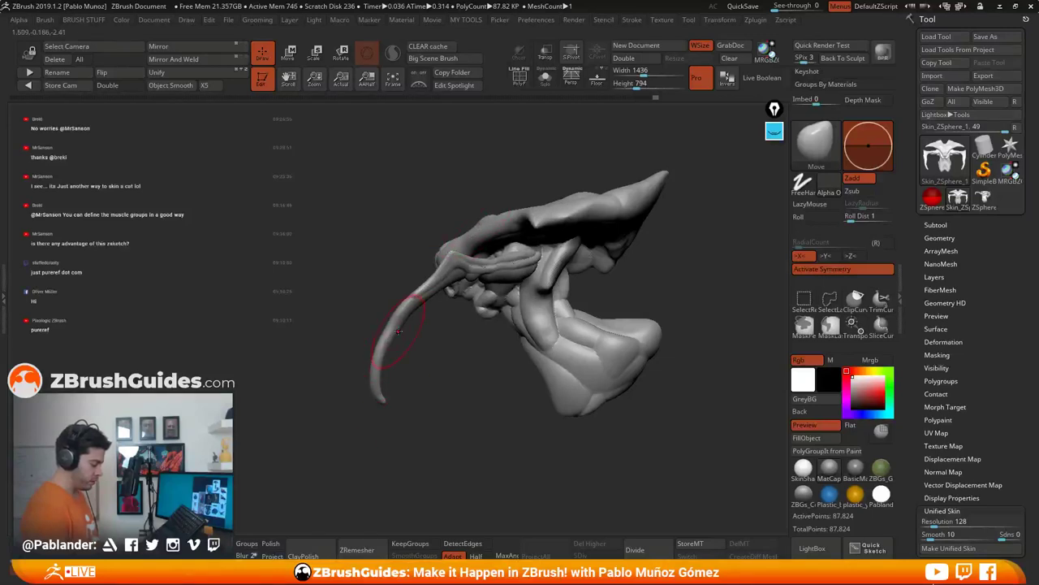
# Step: Clear the earlier ink, outline the creature's side silhouette in yellow, and hide the annotation
pyautogui.click(774, 131)
pyautogui.click(774, 244)
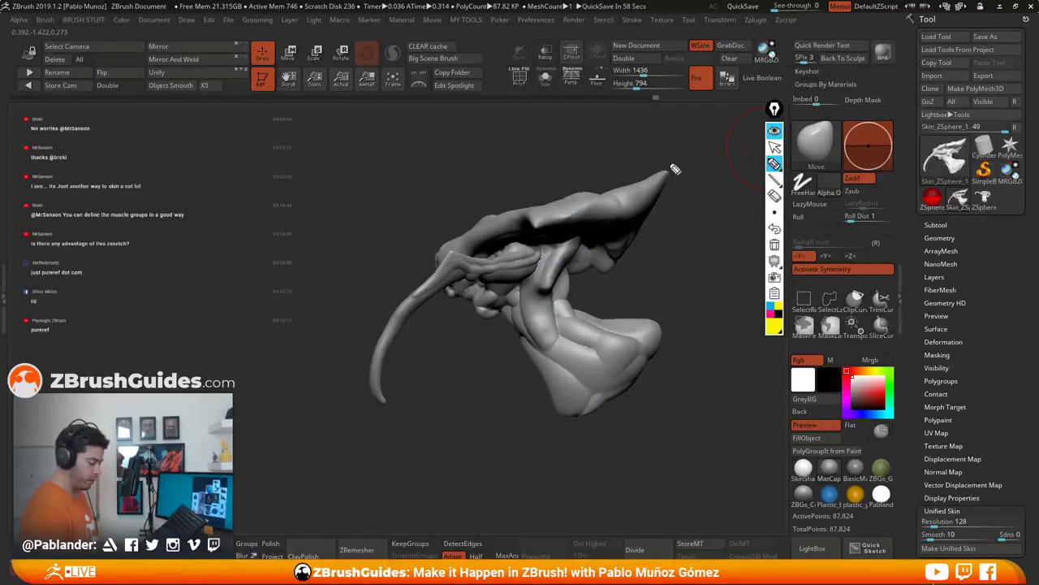
pyautogui.moveTo(672, 167)
pyautogui.mouseDown()
pyautogui.moveTo(540, 199)
pyautogui.moveTo(400, 318)
pyautogui.moveTo(380, 436)
pyautogui.moveTo(386, 368)
pyautogui.moveTo(558, 418)
pyautogui.mouseUp()
pyautogui.moveTo(686, 156)
pyautogui.mouseDown()
pyautogui.moveTo(600, 280)
pyautogui.moveTo(652, 303)
pyautogui.moveTo(687, 363)
pyautogui.mouseUp()
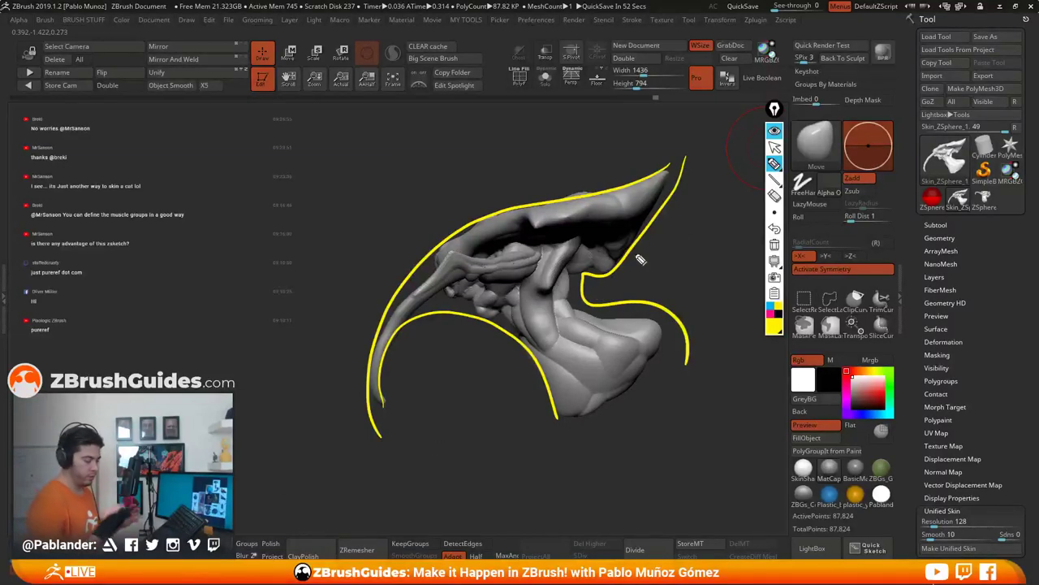
pyautogui.click(776, 149)
pyautogui.click(775, 131)
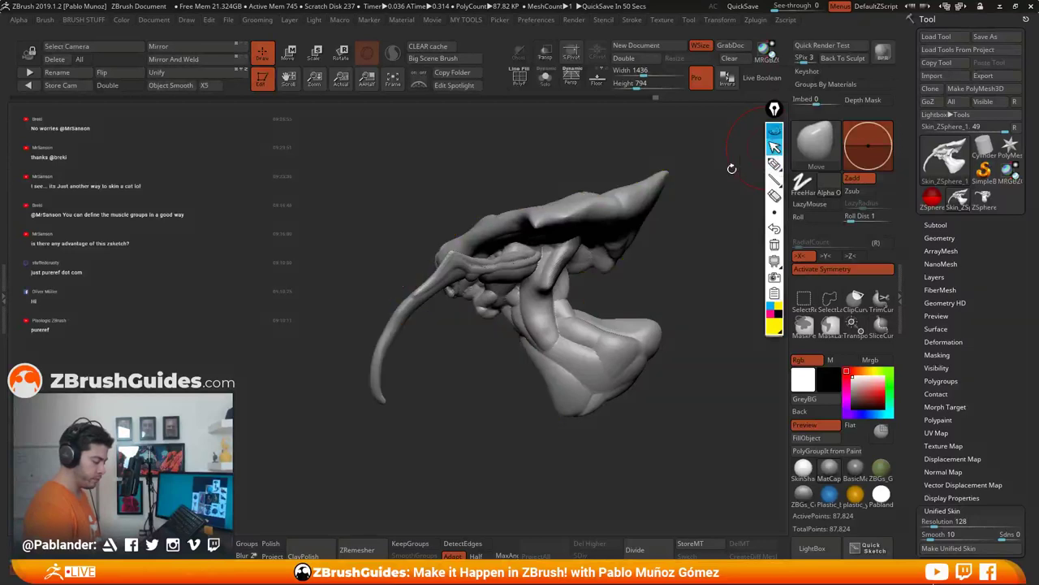
# Step: Reshape the shoulder muscles behind the forelimbs into outward-pointing forms beneath the shell with the Move brush
pyautogui.moveTo(659, 274)
pyautogui.mouseDown()
pyautogui.moveTo(701, 271)
pyautogui.moveTo(561, 263)
pyautogui.mouseUp()
pyautogui.press('space')
pyautogui.moveTo(561, 263)
pyautogui.mouseDown(button='right')
pyautogui.moveTo(545, 222)
pyautogui.moveTo(554, 251)
pyautogui.moveTo(636, 278)
pyautogui.mouseUp(button='right')
pyautogui.moveTo(540, 268)
pyautogui.mouseDown(button='right')
pyautogui.moveTo(614, 269)
pyautogui.moveTo(575, 255)
pyautogui.mouseUp(button='right')
pyautogui.press('space')
pyautogui.press('space')
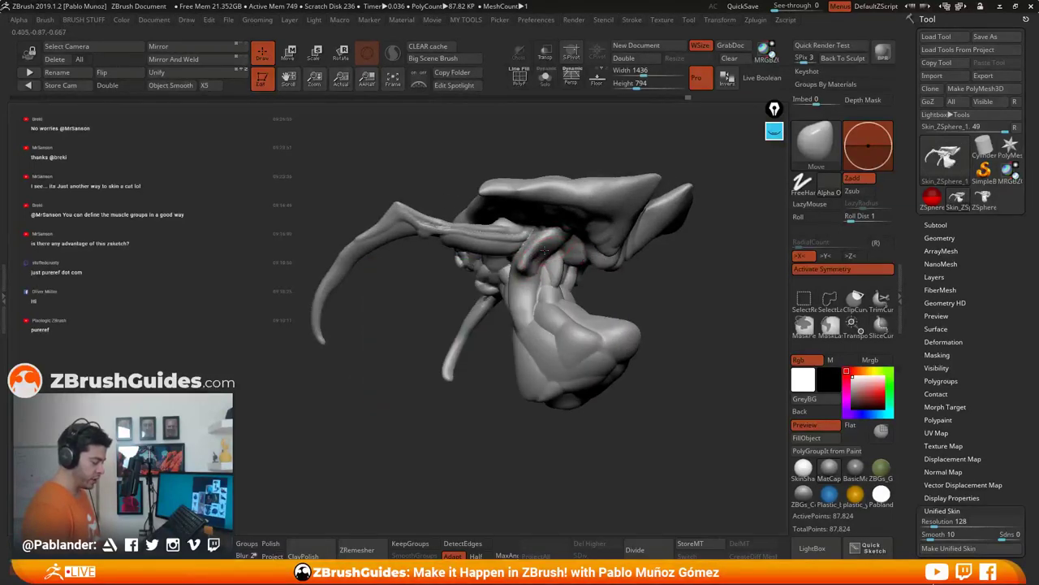
pyautogui.moveTo(568, 256)
pyautogui.mouseDown(button='right')
pyautogui.moveTo(612, 290)
pyautogui.moveTo(577, 274)
pyautogui.mouseUp(button='right')
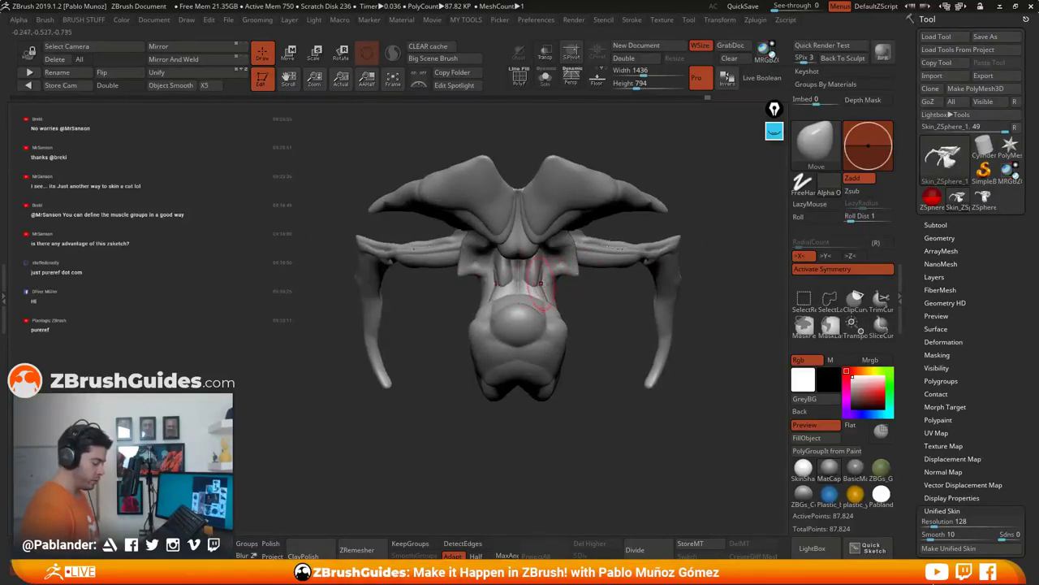
# Step: Widen and round the notch between the shell's rear points and refine its outer edges with the Move brush
pyautogui.moveTo(552, 311); pyautogui.dragTo(527, 201, button='right')
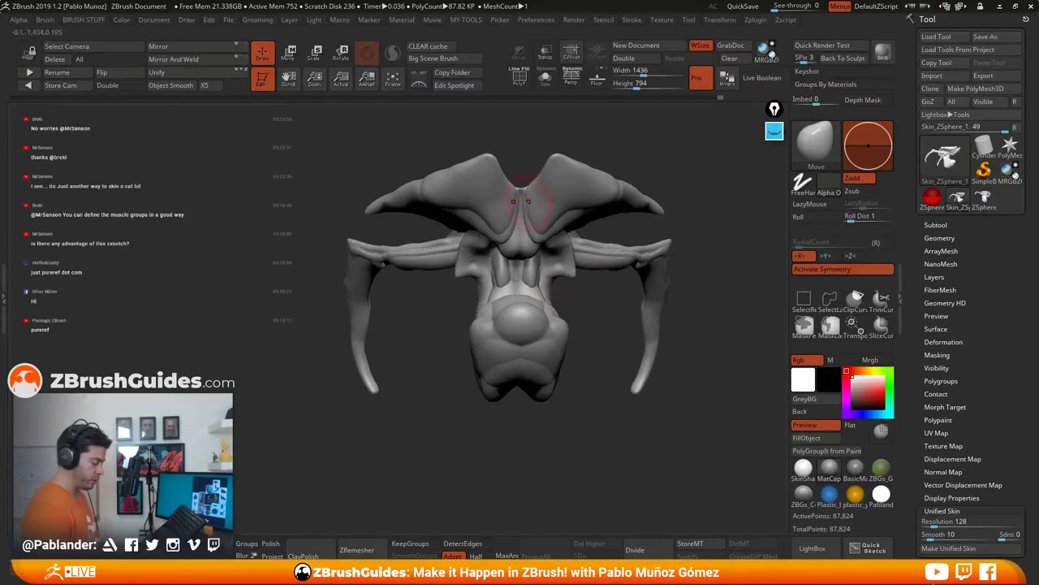
pyautogui.moveTo(470, 207)
pyautogui.mouseDown()
pyautogui.moveTo(560, 213)
pyautogui.moveTo(581, 238)
pyautogui.moveTo(596, 267)
pyautogui.moveTo(580, 262)
pyautogui.moveTo(605, 281)
pyautogui.moveTo(575, 287)
pyautogui.moveTo(607, 364)
pyautogui.moveTo(611, 280)
pyautogui.moveTo(601, 275)
pyautogui.mouseUp()
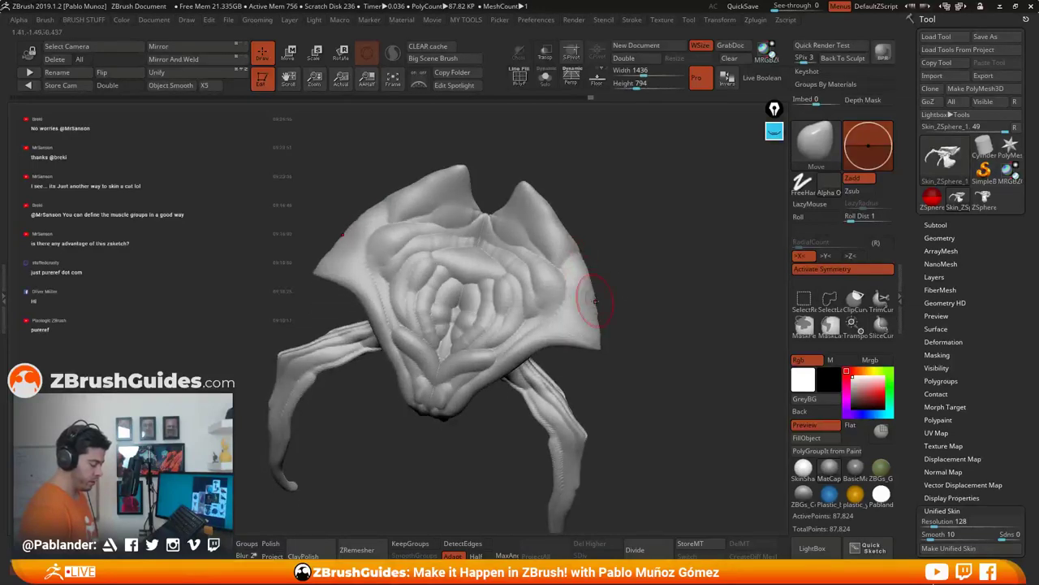
pyautogui.moveTo(602, 312)
pyautogui.mouseDown()
pyautogui.moveTo(637, 324)
pyautogui.moveTo(550, 214)
pyautogui.moveTo(587, 216)
pyautogui.mouseUp()
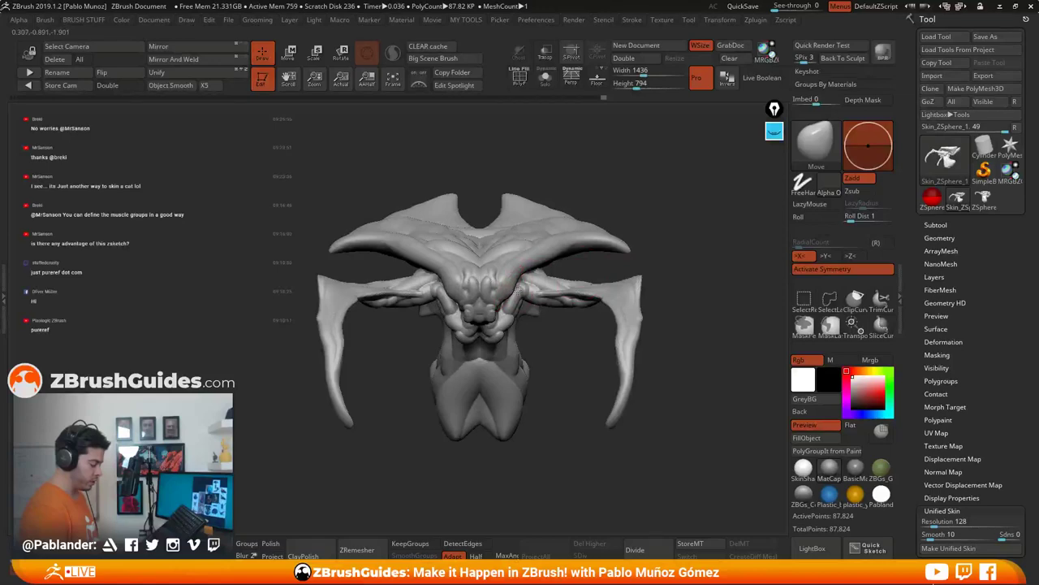
# Step: Refine the junction between the head and the forelimb bases with the Move and Smooth brushes
pyautogui.moveTo(562, 341); pyautogui.dragTo(674, 334)
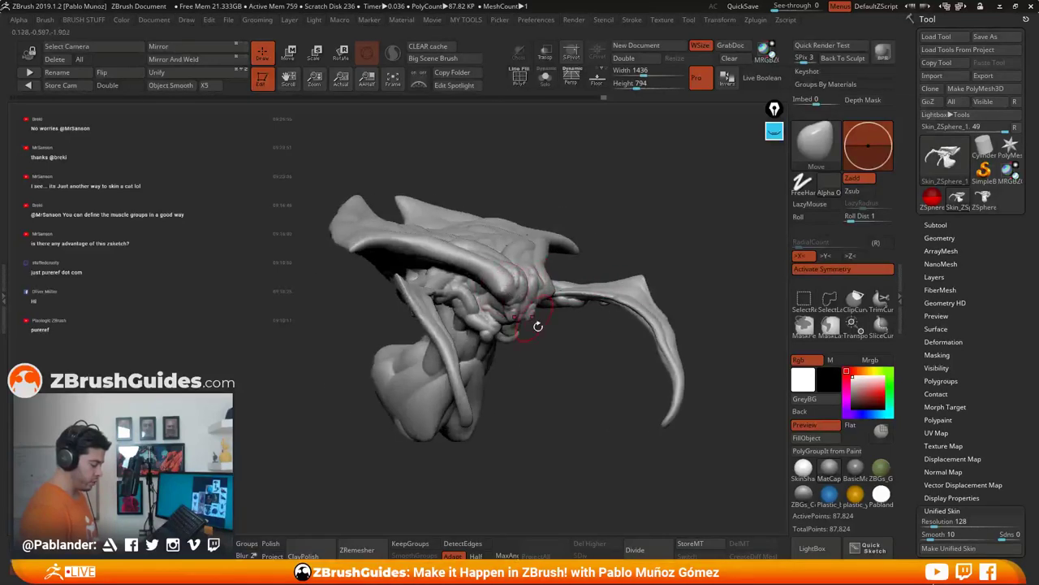
pyautogui.moveTo(538, 320)
pyautogui.mouseDown(button='right')
pyautogui.moveTo(568, 301)
pyautogui.moveTo(599, 341)
pyautogui.moveTo(605, 321)
pyautogui.moveTo(588, 259)
pyautogui.mouseUp(button='right')
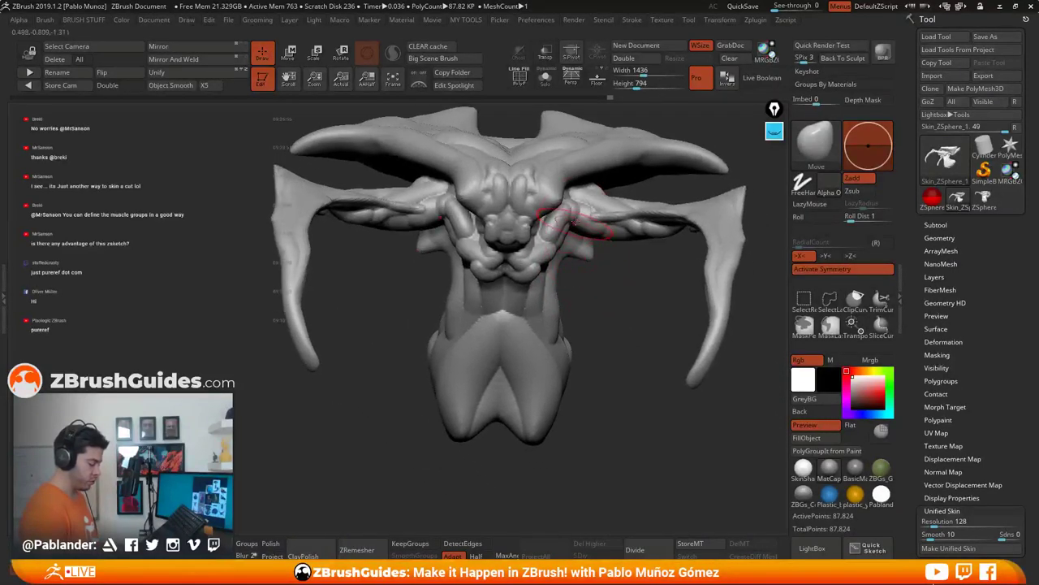
pyautogui.moveTo(602, 302)
pyautogui.mouseDown(button='right')
pyautogui.moveTo(608, 292)
pyautogui.moveTo(588, 260)
pyautogui.mouseUp(button='right')
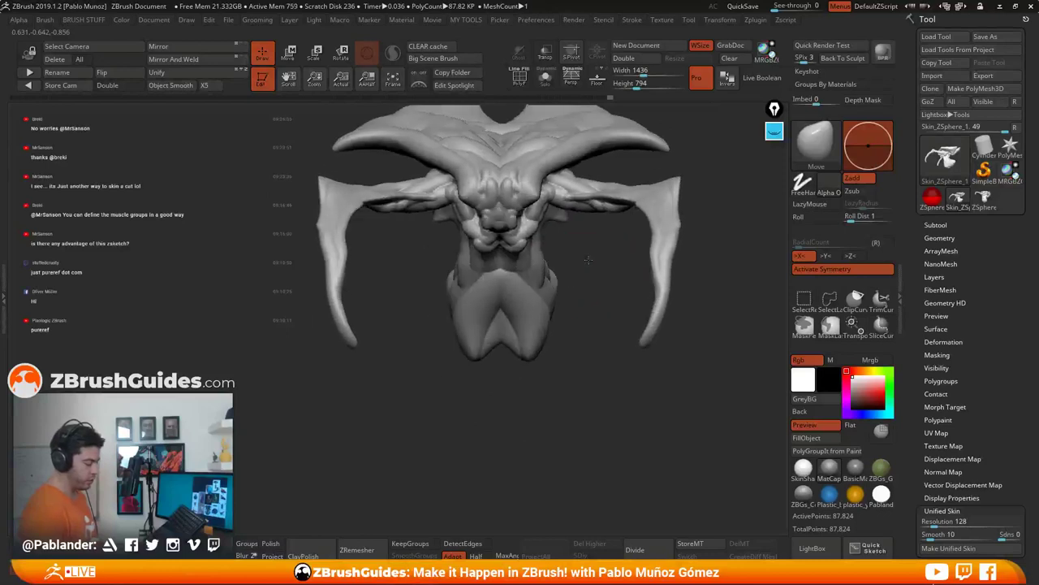
pyautogui.moveTo(588, 260)
pyautogui.mouseDown()
pyautogui.moveTo(580, 307)
pyautogui.moveTo(590, 263)
pyautogui.mouseUp()
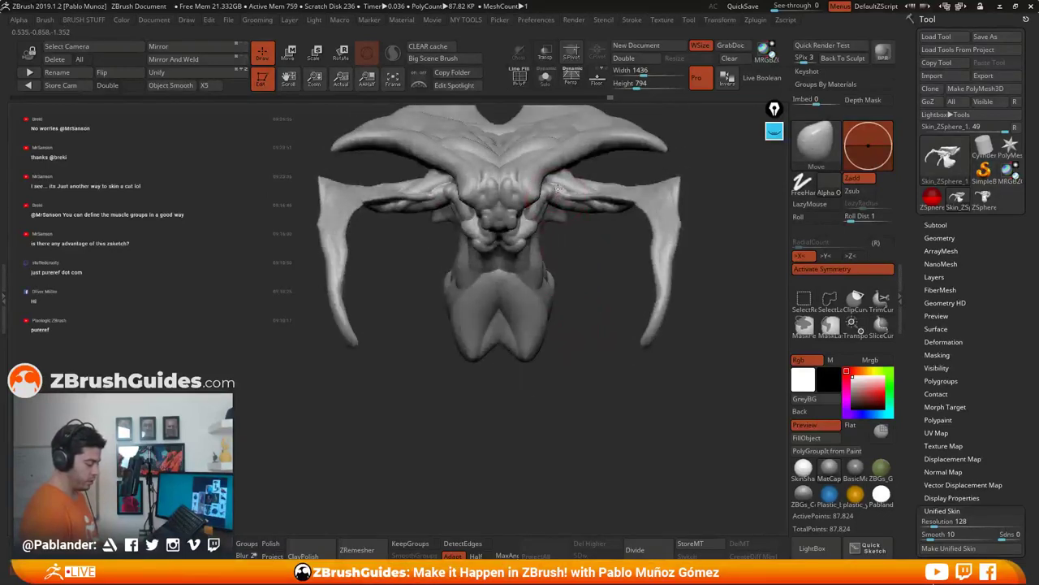
pyautogui.moveTo(560, 185)
pyautogui.mouseDown(button='right')
pyautogui.moveTo(559, 250)
pyautogui.moveTo(543, 236)
pyautogui.moveTo(546, 250)
pyautogui.moveTo(562, 240)
pyautogui.mouseUp(button='right')
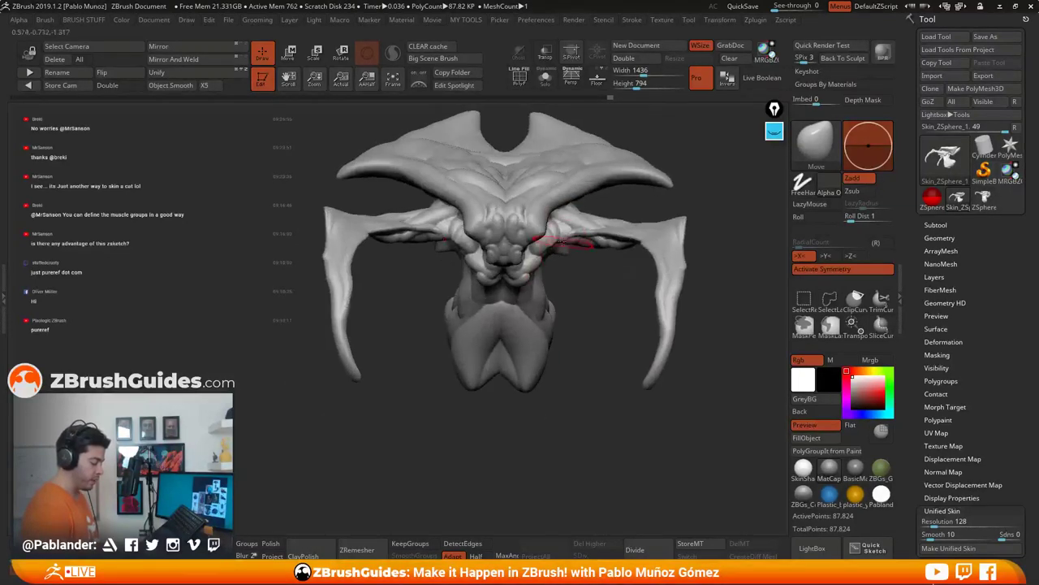
pyautogui.moveTo(581, 292); pyautogui.dragTo(576, 257, button='right')
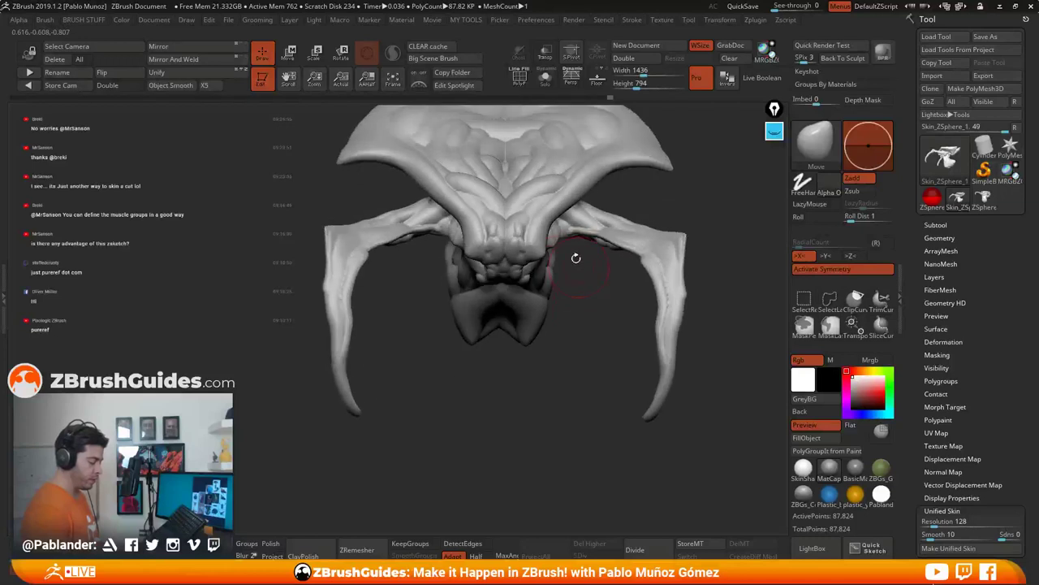
pyautogui.moveTo(569, 236); pyautogui.dragTo(577, 236)
pyautogui.moveTo(578, 239); pyautogui.dragTo(580, 225, button='right')
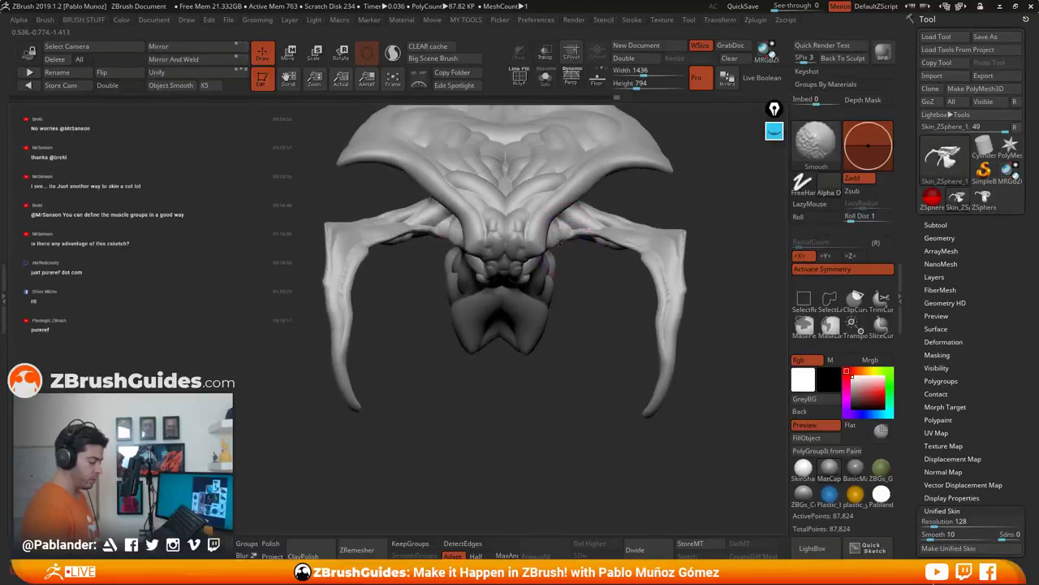
pyautogui.keyDown('alt'); pyautogui.moveTo(588, 301); pyautogui.dragTo(568, 316, button='right'); pyautogui.keyUp('alt')
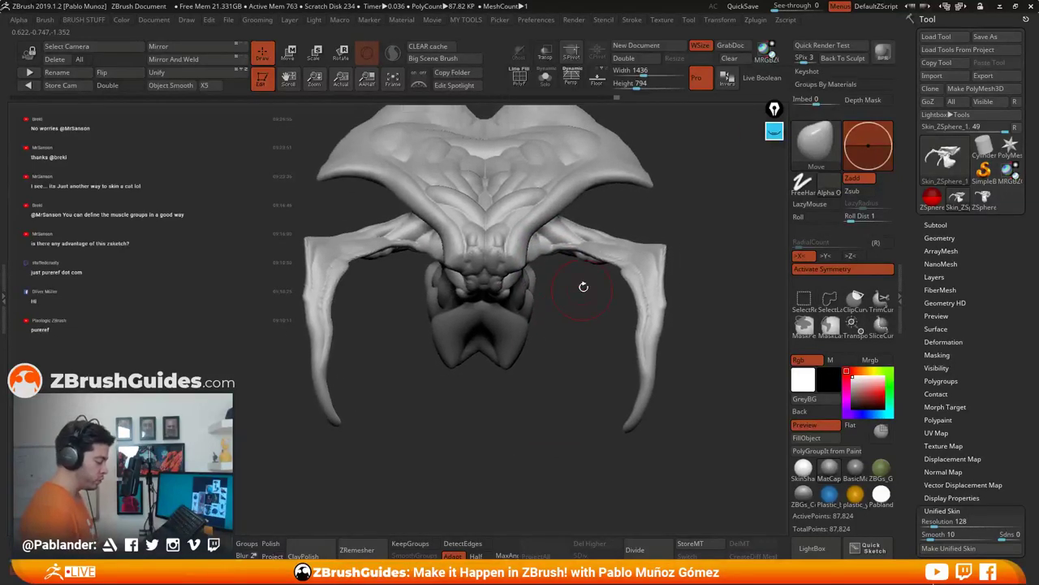
# Step: Review the creature from the front and back, and switch to the Move Elastic brush for sculpting the silhouette
pyautogui.keyDown('shift'); pyautogui.moveTo(666, 221); pyautogui.dragTo(660, 247, button='right'); pyautogui.keyUp('shift')
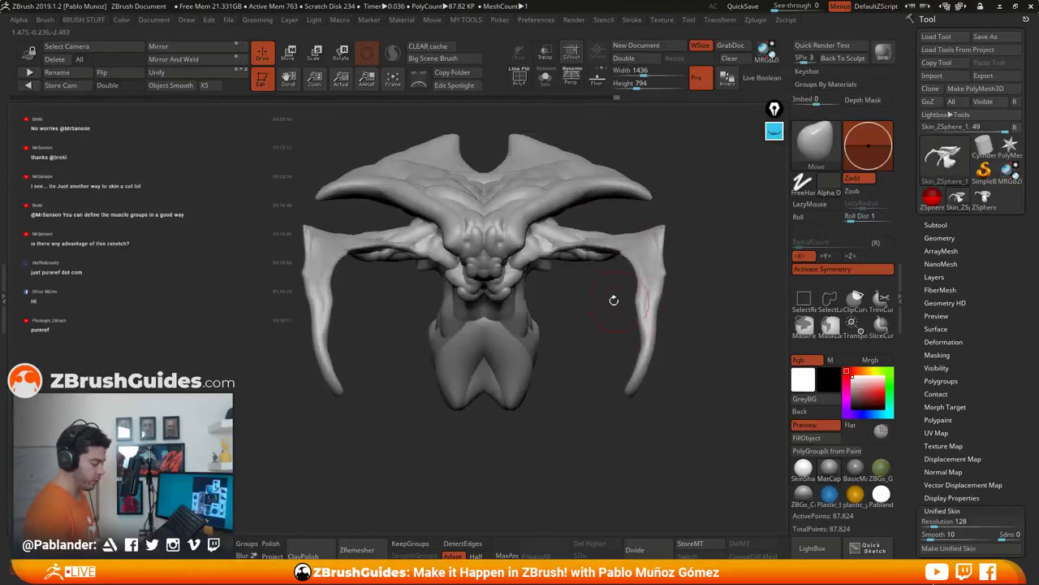
pyautogui.moveTo(576, 309)
pyautogui.mouseDown(button='right')
pyautogui.moveTo(491, 304)
pyautogui.moveTo(475, 264)
pyautogui.mouseUp(button='right')
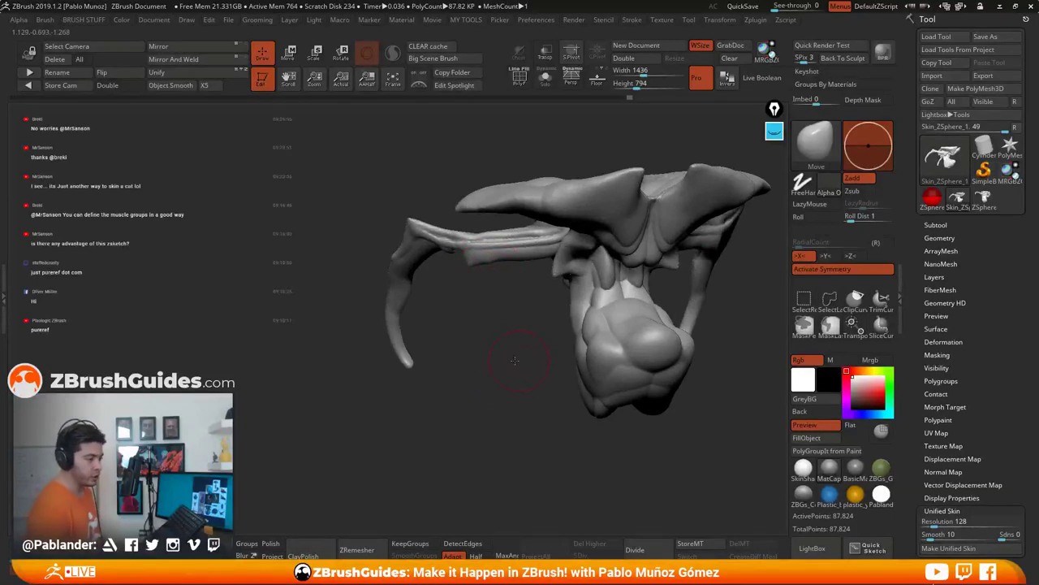
pyautogui.keyDown('alt'); pyautogui.moveTo(515, 360); pyautogui.dragTo(472, 351, button='right'); pyautogui.keyUp('alt')
pyautogui.keyDown('shift'); pyautogui.moveTo(649, 269); pyautogui.dragTo(653, 284, button='right'); pyautogui.keyUp('shift')
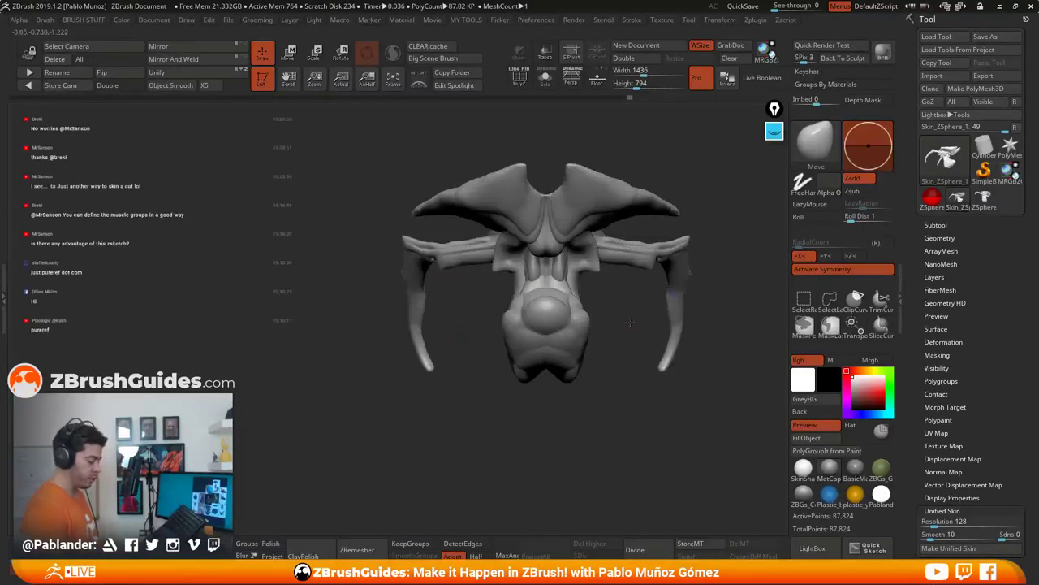
pyautogui.moveTo(630, 322)
pyautogui.mouseDown(button='right')
pyautogui.moveTo(583, 259)
pyautogui.moveTo(570, 261)
pyautogui.mouseUp(button='right')
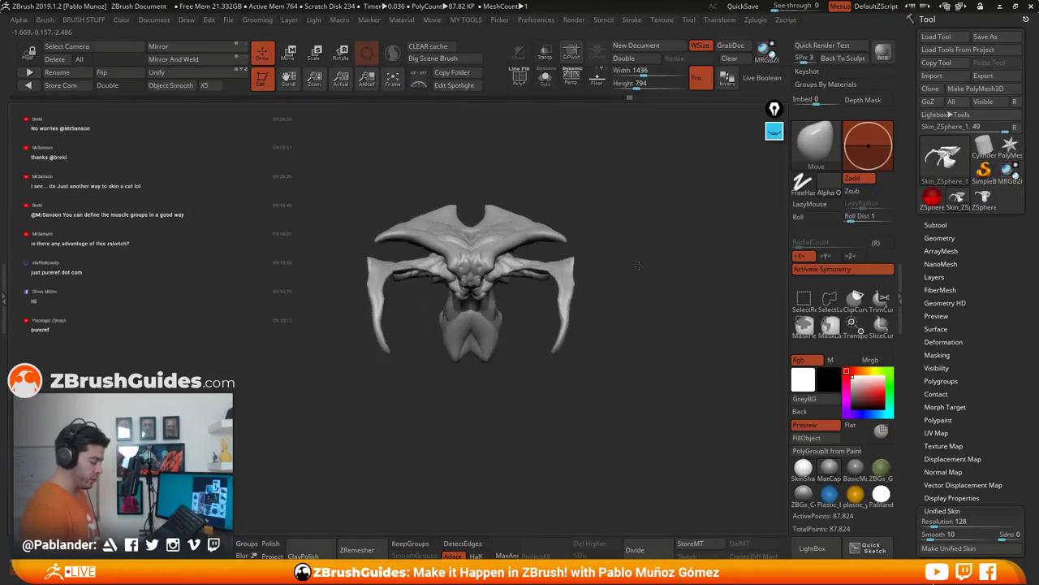
pyautogui.click(816, 166)
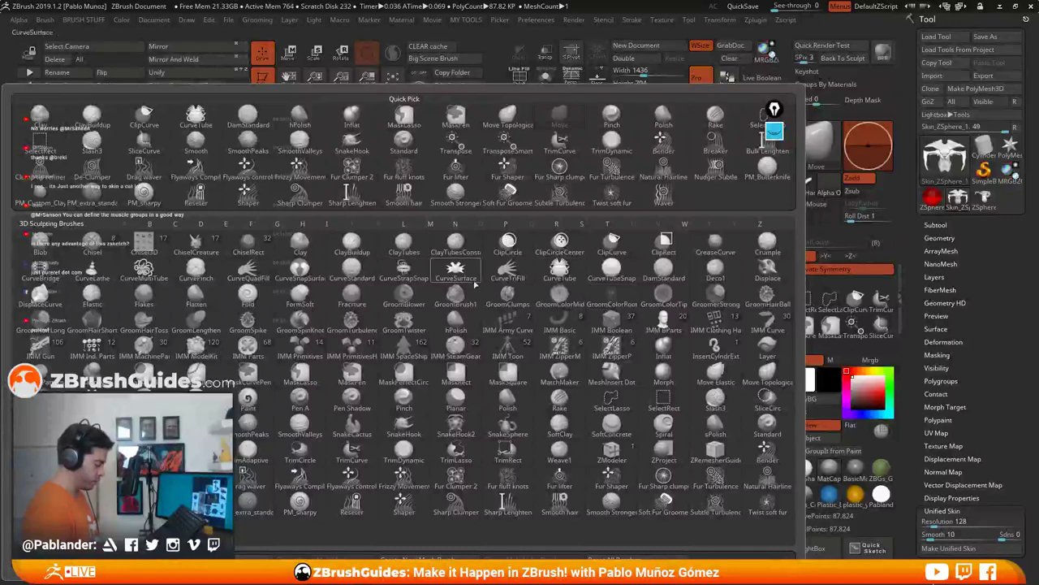
pyautogui.press('m')
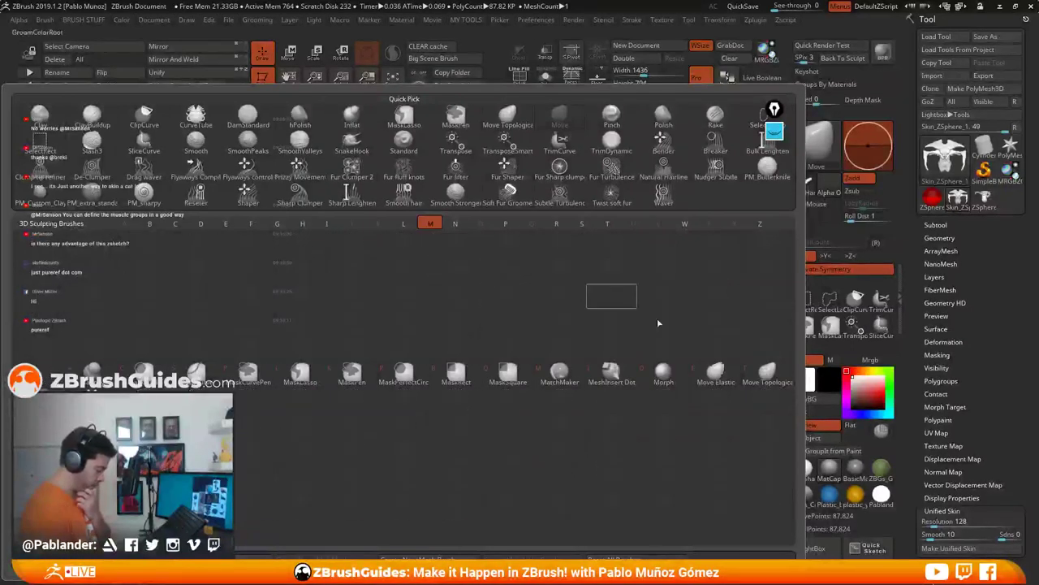
pyautogui.click(719, 375)
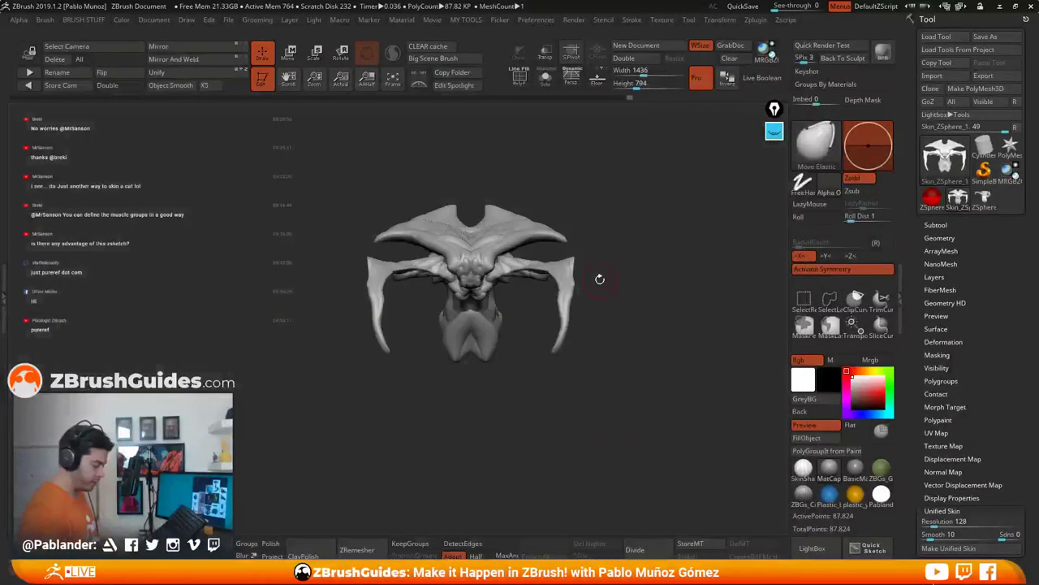
pyautogui.press('space')
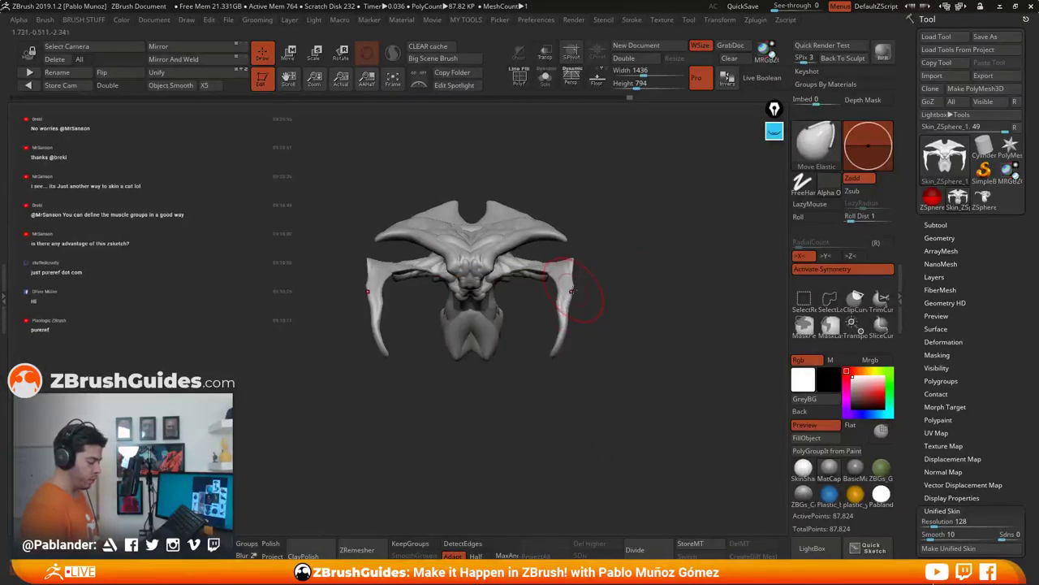
# Step: Try pulling the forelimbs and the shell's side tips outward with the Move Elastic brush
pyautogui.moveTo(571, 290)
pyautogui.mouseDown()
pyautogui.moveTo(584, 290)
pyautogui.moveTo(586, 304)
pyautogui.moveTo(584, 278)
pyautogui.moveTo(582, 314)
pyautogui.moveTo(618, 291)
pyautogui.mouseUp()
pyautogui.hotkey('ctrl', 'z')
pyautogui.hotkey('ctrl', 'z')
pyautogui.hotkey('ctrl', 'z')
pyautogui.moveTo(557, 240); pyautogui.dragTo(563, 246)
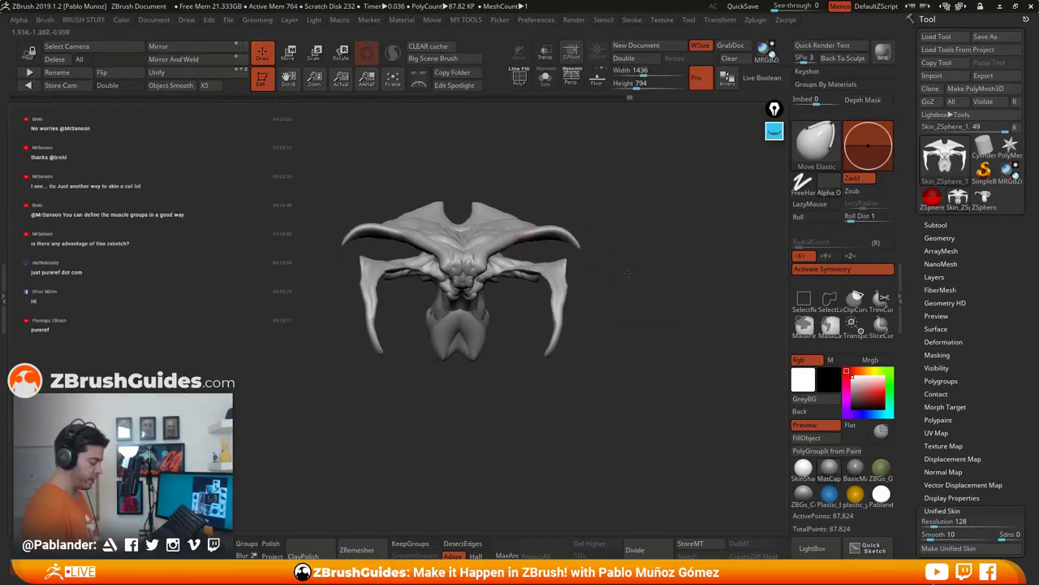
pyautogui.moveTo(619, 271)
pyautogui.mouseDown()
pyautogui.moveTo(602, 320)
pyautogui.moveTo(632, 272)
pyautogui.moveTo(628, 342)
pyautogui.moveTo(618, 277)
pyautogui.mouseUp()
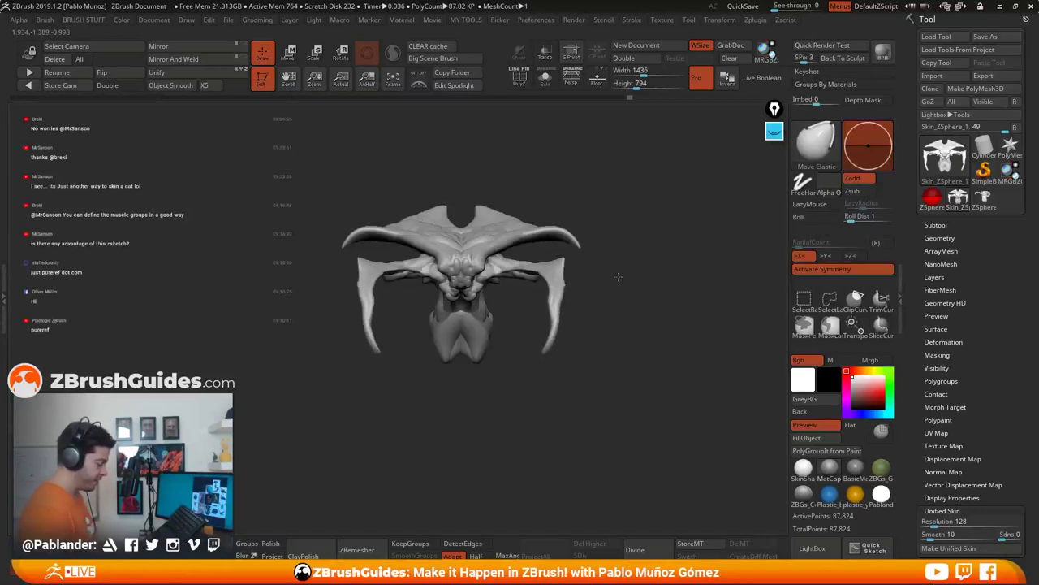
pyautogui.moveTo(615, 316); pyautogui.dragTo(592, 289)
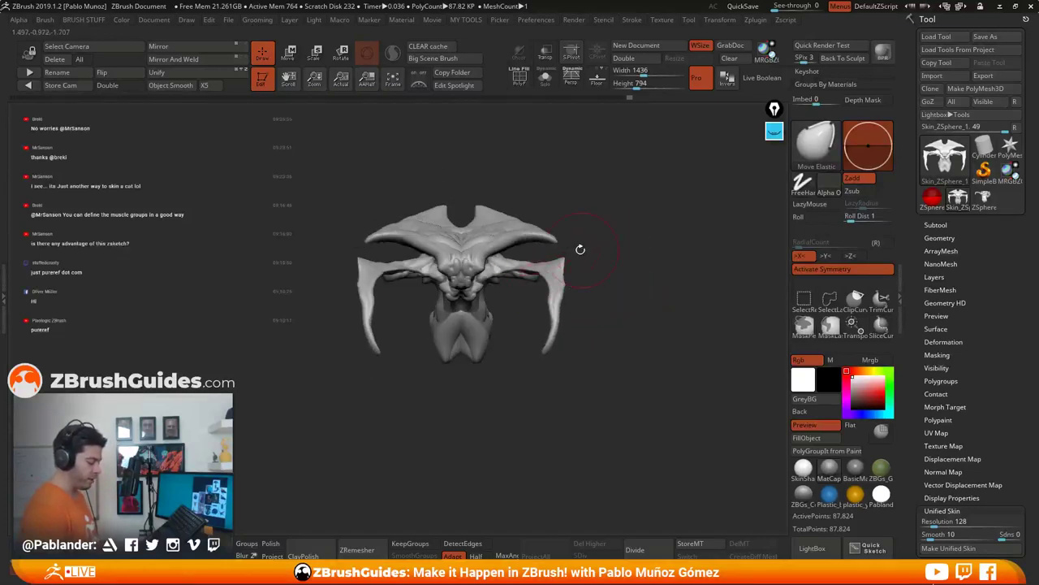
pyautogui.moveTo(516, 241); pyautogui.dragTo(517, 240)
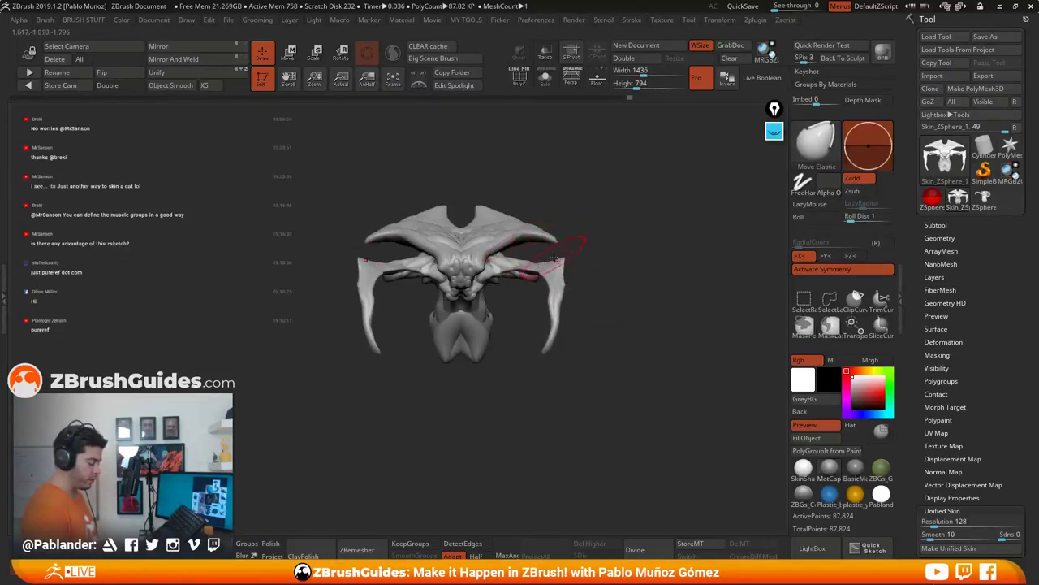
# Step: Refine the shell's front edges beside the head and the forelimbs with the Move Elastic and Smooth brushes
pyautogui.moveTo(615, 255); pyautogui.dragTo(554, 252)
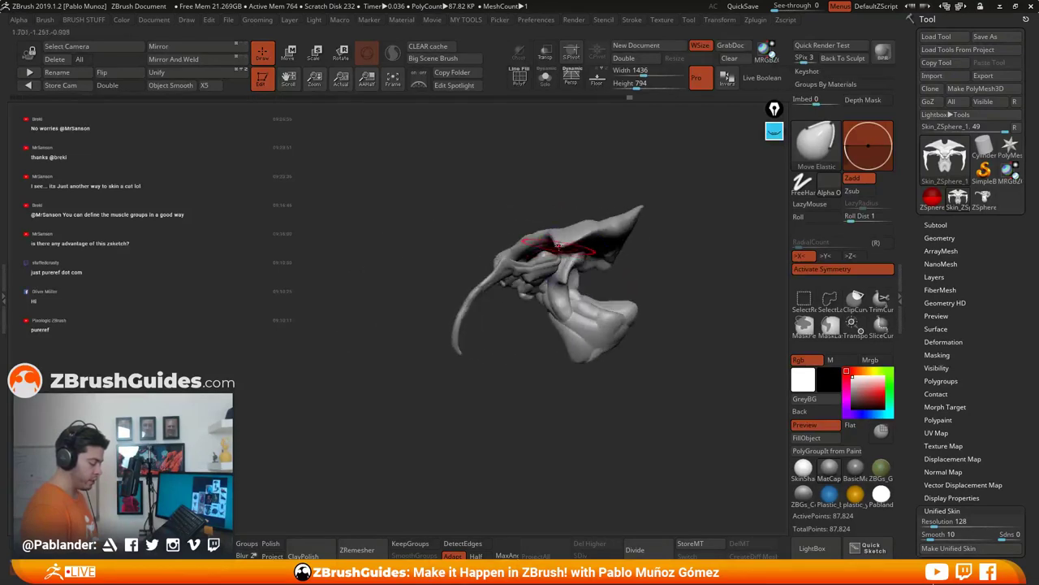
pyautogui.moveTo(580, 202)
pyautogui.mouseDown()
pyautogui.moveTo(563, 229)
pyautogui.moveTo(610, 223)
pyautogui.mouseUp()
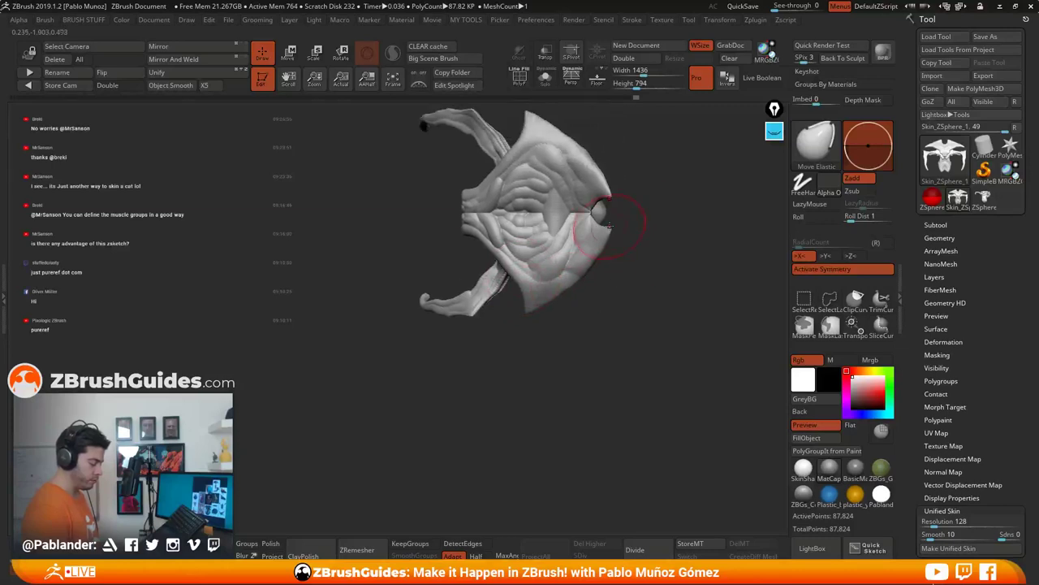
pyautogui.moveTo(470, 201); pyautogui.dragTo(482, 179)
pyautogui.moveTo(495, 338); pyautogui.dragTo(486, 314)
pyautogui.moveTo(478, 266); pyautogui.dragTo(472, 280)
pyautogui.moveTo(469, 319)
pyautogui.mouseDown()
pyautogui.moveTo(485, 319)
pyautogui.moveTo(492, 346)
pyautogui.moveTo(487, 325)
pyautogui.moveTo(499, 325)
pyautogui.moveTo(471, 309)
pyautogui.mouseUp()
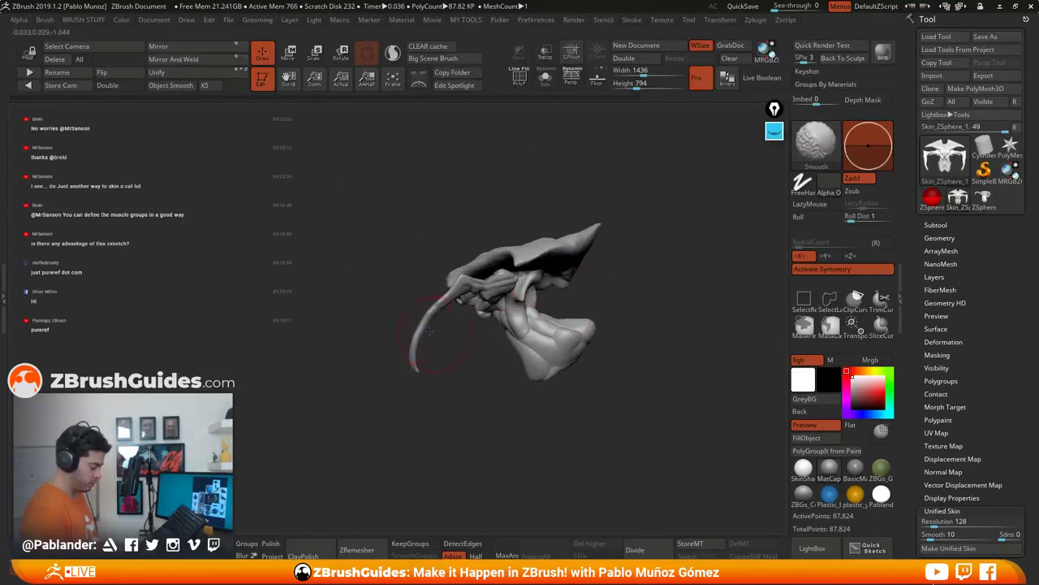
pyautogui.moveTo(420, 360)
pyautogui.mouseDown()
pyautogui.moveTo(498, 334)
pyautogui.moveTo(465, 317)
pyautogui.mouseUp()
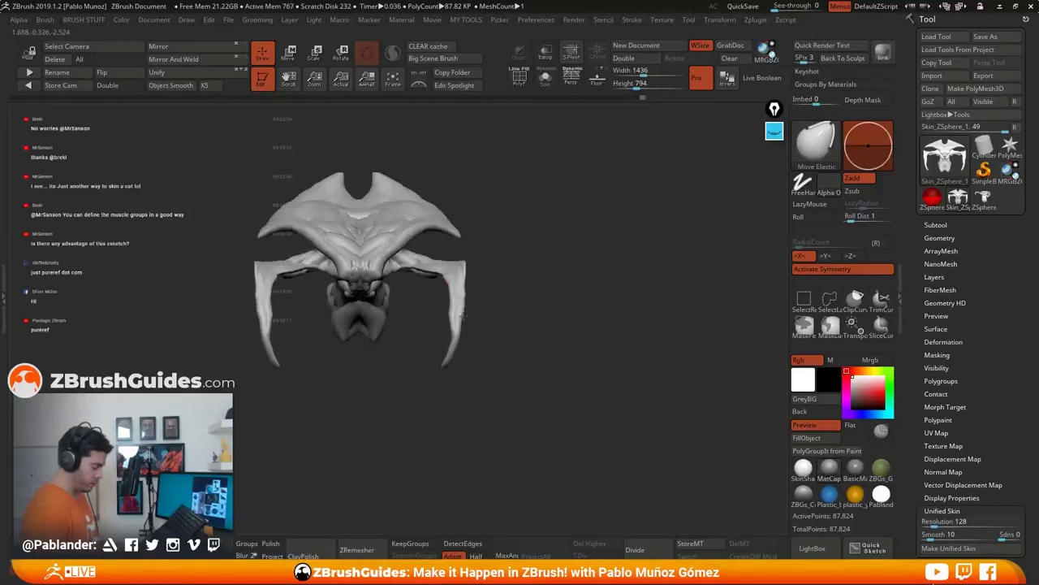
# Step: Switch back to the Move brush and reshape the forelimbs with pointed elbows and curved, blade-like lower segments
pyautogui.press('b')
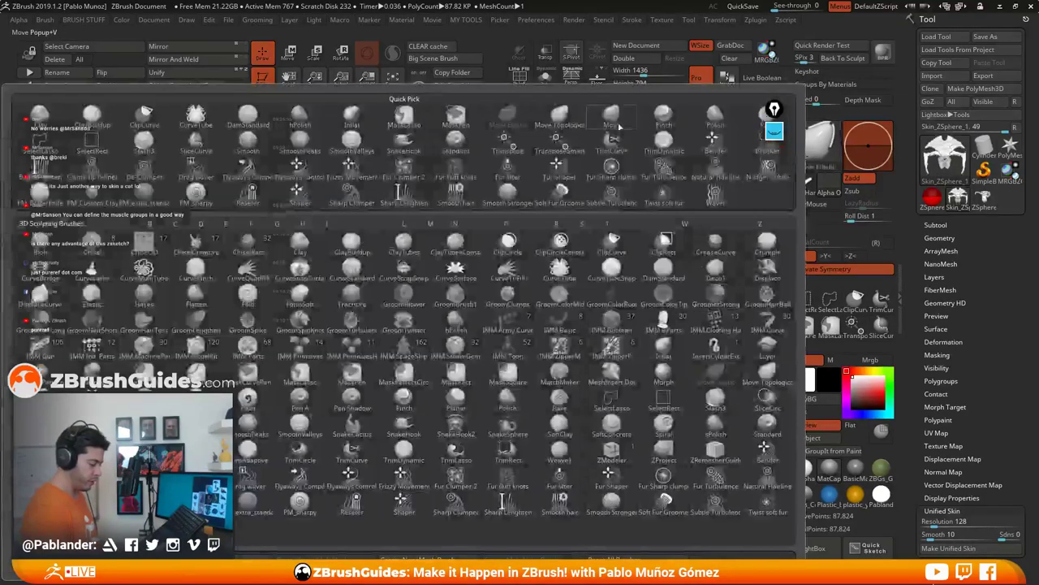
pyautogui.click(609, 118)
pyautogui.press('space')
pyautogui.click(617, 294)
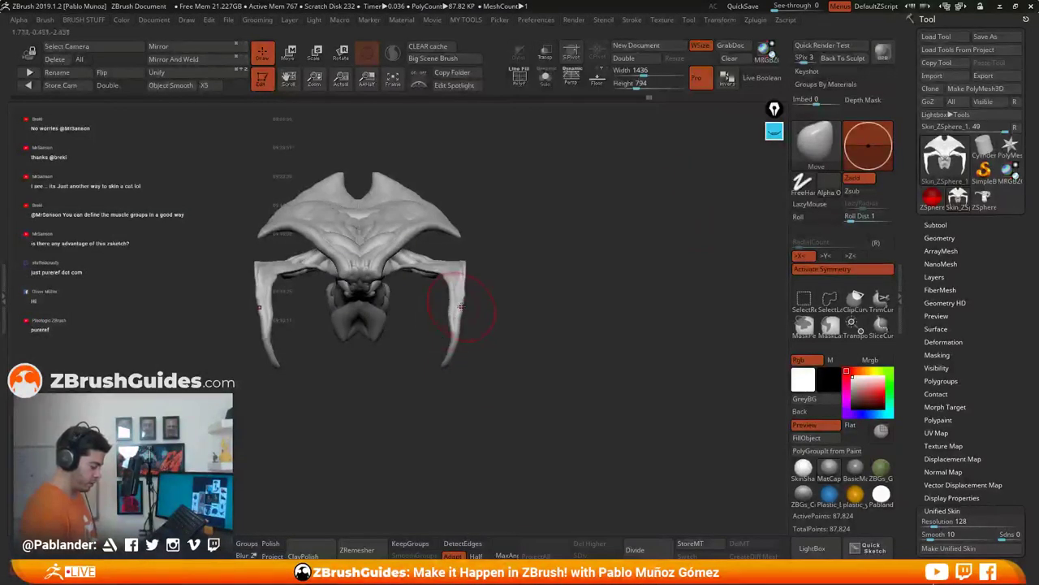
pyautogui.moveTo(476, 241)
pyautogui.mouseDown()
pyautogui.moveTo(479, 267)
pyautogui.moveTo(484, 250)
pyautogui.moveTo(460, 264)
pyautogui.moveTo(578, 273)
pyautogui.moveTo(504, 341)
pyautogui.mouseUp()
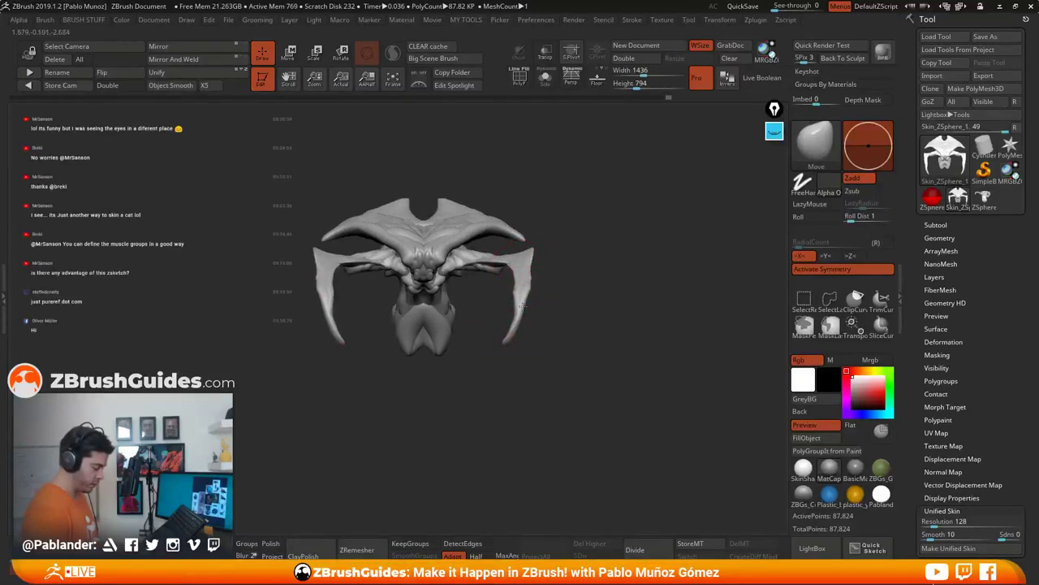
pyautogui.moveTo(528, 296); pyautogui.dragTo(534, 294)
pyautogui.rightClick(554, 255)
pyautogui.moveTo(554, 255)
pyautogui.mouseDown()
pyautogui.moveTo(581, 277)
pyautogui.moveTo(584, 319)
pyautogui.mouseUp()
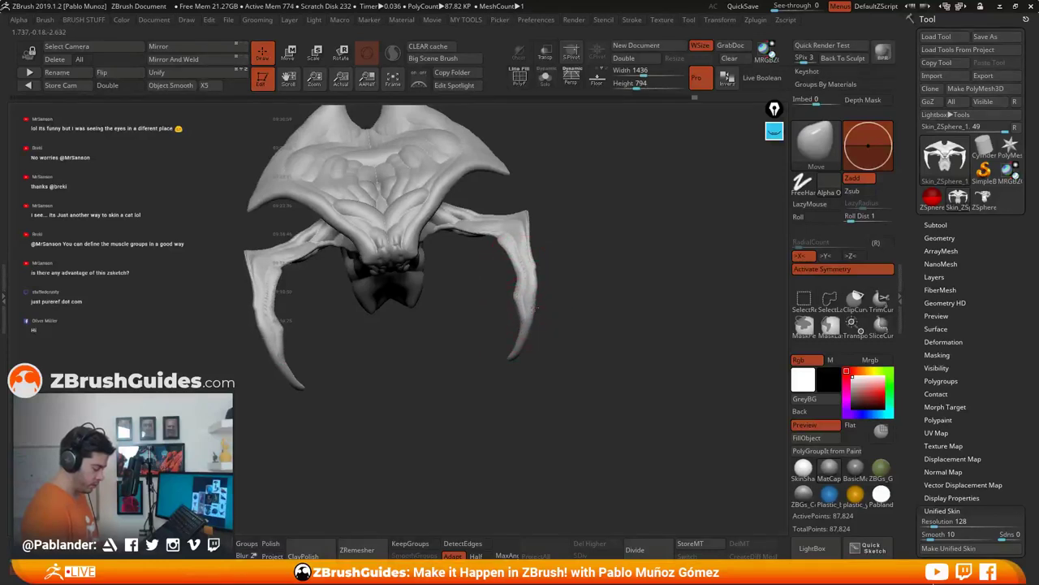
# Step: Merge the abdomen's two lower points into a single rounded central tip with the Move brush
pyautogui.moveTo(533, 288)
pyautogui.mouseDown()
pyautogui.moveTo(479, 299)
pyautogui.moveTo(517, 297)
pyautogui.moveTo(475, 357)
pyautogui.mouseUp()
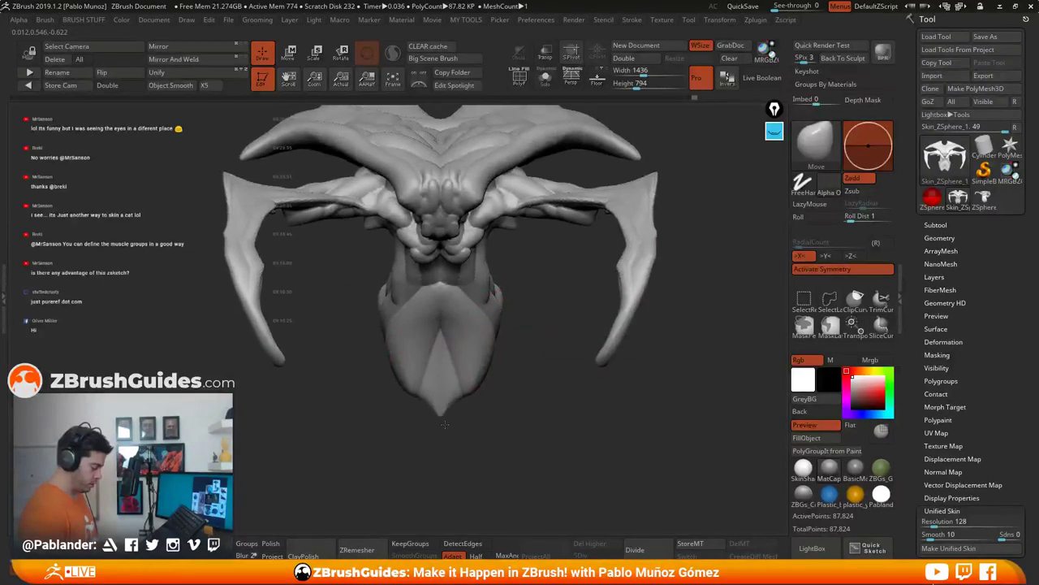
pyautogui.moveTo(459, 400)
pyautogui.mouseDown()
pyautogui.moveTo(529, 396)
pyautogui.moveTo(538, 332)
pyautogui.moveTo(565, 375)
pyautogui.moveTo(546, 317)
pyautogui.moveTo(514, 295)
pyautogui.mouseUp()
pyautogui.press('space')
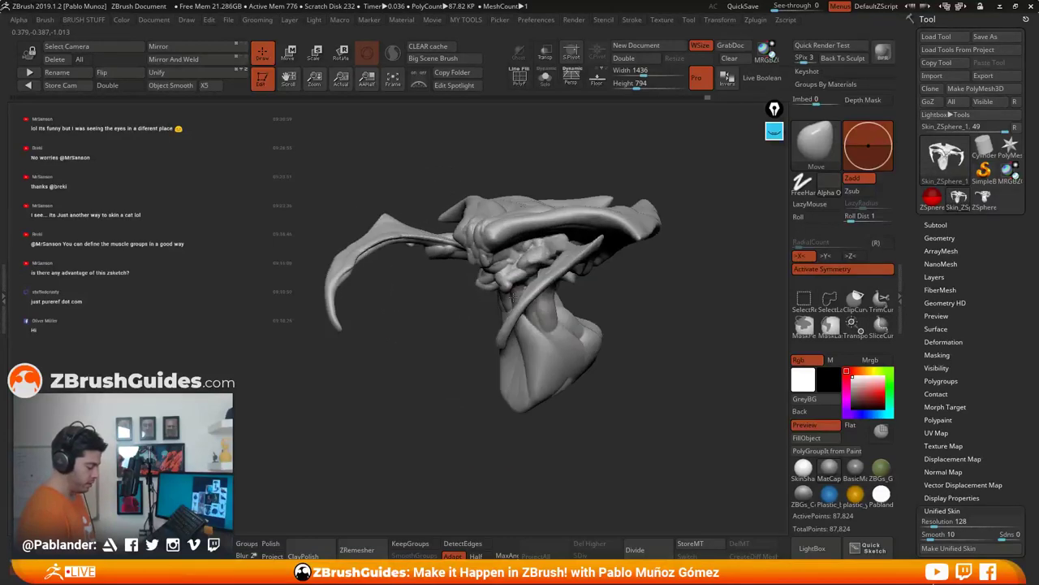
# Step: Shape the shell's underside around the face and smooth its transition to the forelimb bases
pyautogui.moveTo(480, 250)
pyautogui.mouseDown()
pyautogui.moveTo(557, 224)
pyautogui.moveTo(499, 220)
pyautogui.moveTo(529, 239)
pyautogui.mouseUp()
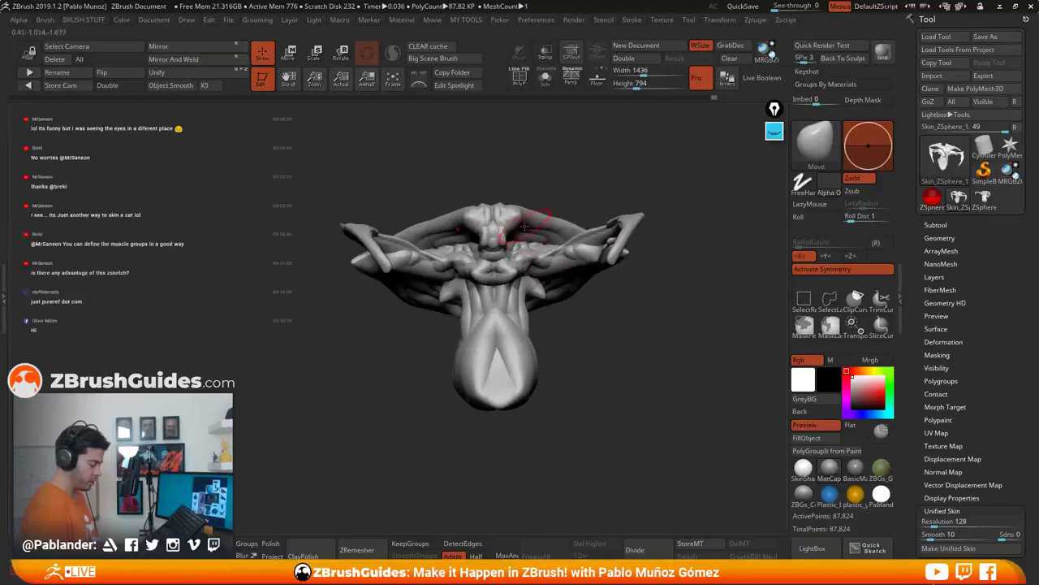
pyautogui.moveTo(556, 260)
pyautogui.mouseDown(button='right')
pyautogui.moveTo(560, 250)
pyautogui.moveTo(570, 261)
pyautogui.mouseUp(button='right')
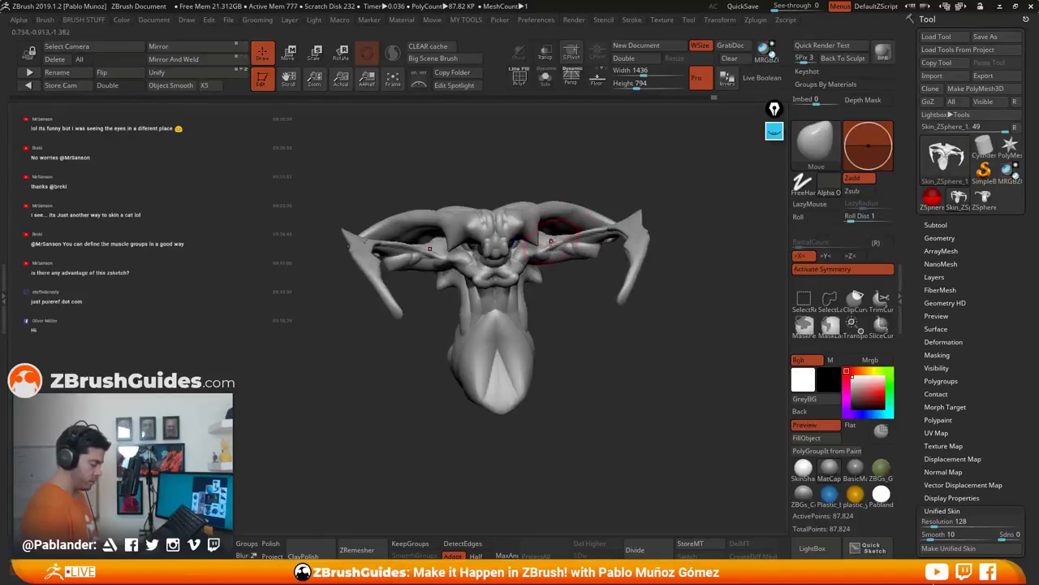
pyautogui.keyDown('shift'); pyautogui.moveTo(569, 245); pyautogui.dragTo(573, 253); pyautogui.keyUp('shift')
pyautogui.moveTo(568, 320)
pyautogui.mouseDown()
pyautogui.moveTo(544, 302)
pyautogui.moveTo(521, 208)
pyautogui.mouseUp()
pyautogui.moveTo(549, 144)
pyautogui.mouseDown()
pyautogui.moveTo(538, 189)
pyautogui.moveTo(546, 204)
pyautogui.moveTo(561, 191)
pyautogui.mouseUp()
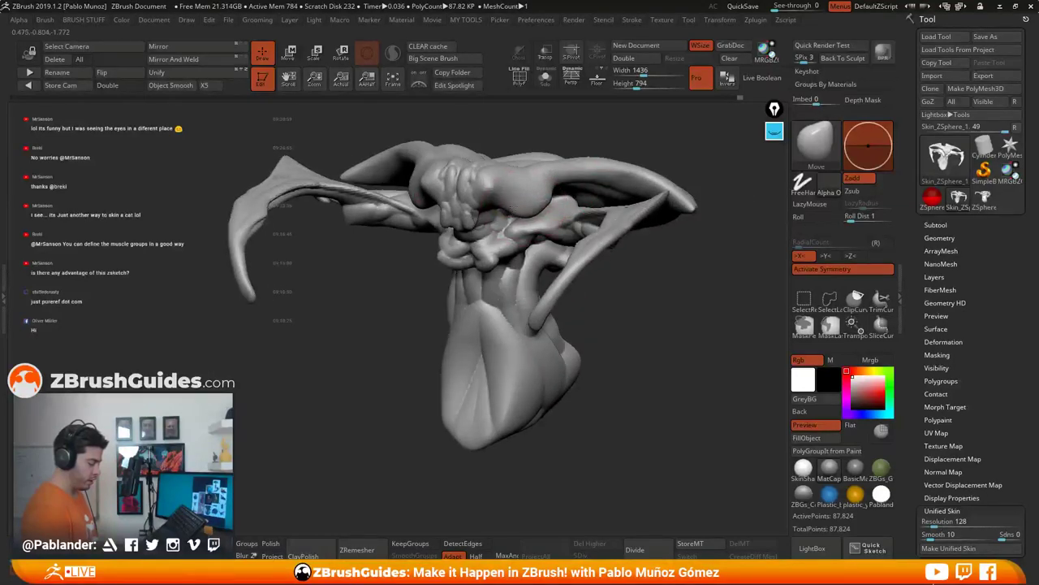
# Step: Broaden the shell's front ridges beside the face into a heavy overhanging brow with the Move brush
pyautogui.moveTo(527, 204)
pyautogui.mouseDown(button='right')
pyautogui.moveTo(540, 248)
pyautogui.moveTo(554, 252)
pyautogui.moveTo(513, 216)
pyautogui.moveTo(564, 253)
pyautogui.mouseUp(button='right')
pyautogui.rightClick(521, 231)
pyautogui.moveTo(562, 252)
pyautogui.mouseDown()
pyautogui.moveTo(528, 244)
pyautogui.moveTo(499, 268)
pyautogui.mouseUp()
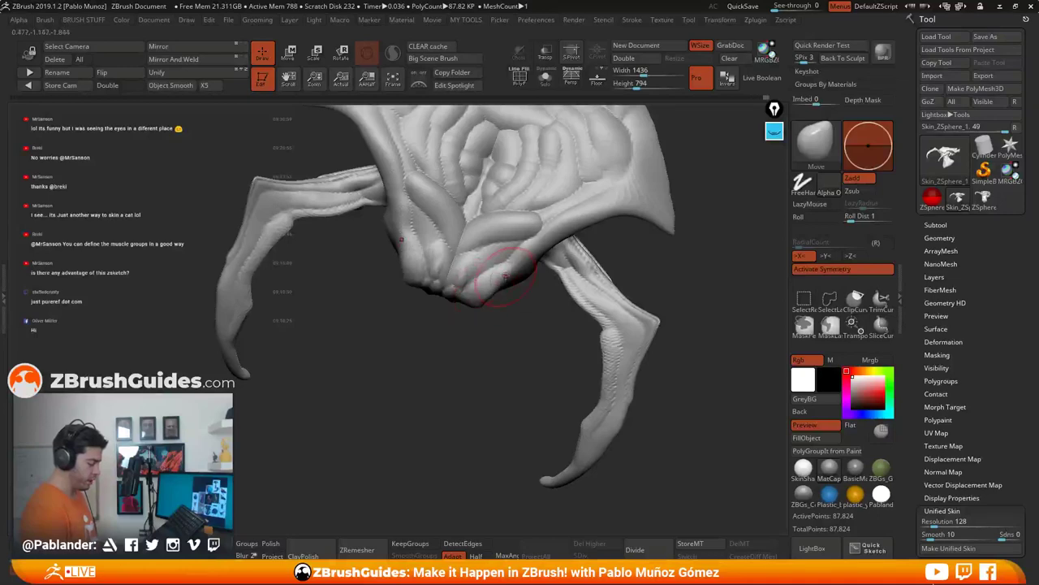
pyautogui.moveTo(536, 262); pyautogui.dragTo(514, 281)
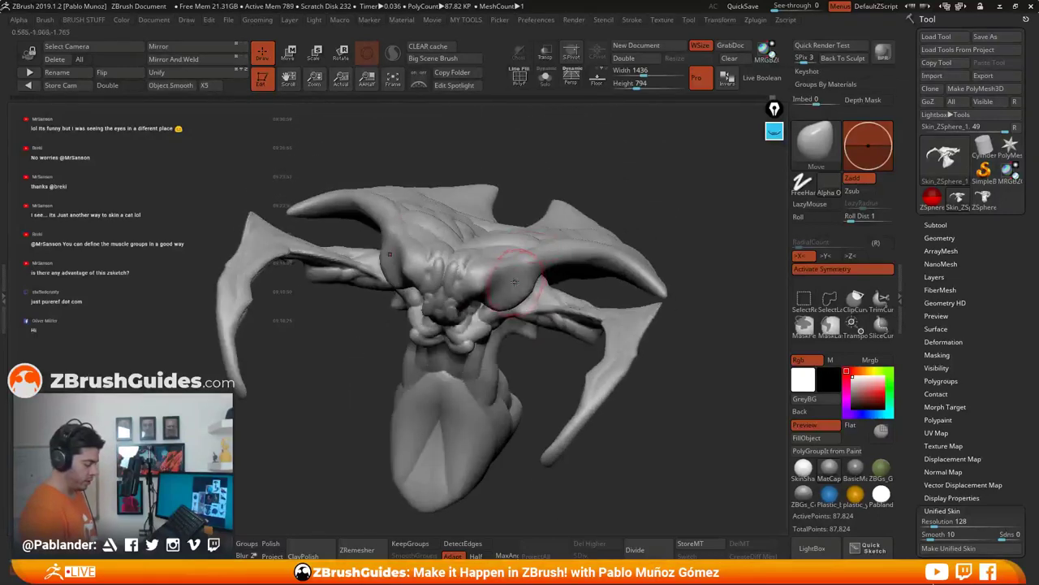
# Step: Refine the forelimbs' pointed elbows and outer edges with the Move brush
pyautogui.moveTo(670, 277); pyautogui.dragTo(636, 210)
pyautogui.keyDown('alt'); pyautogui.moveTo(558, 290); pyautogui.dragTo(552, 282, button='right'); pyautogui.keyUp('alt')
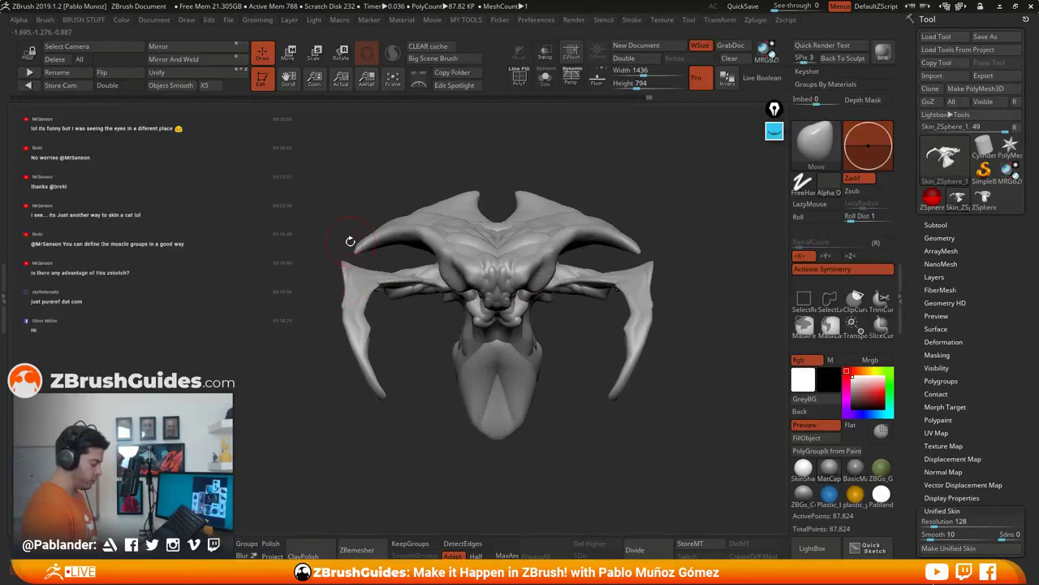
pyautogui.moveTo(350, 241); pyautogui.dragTo(353, 247)
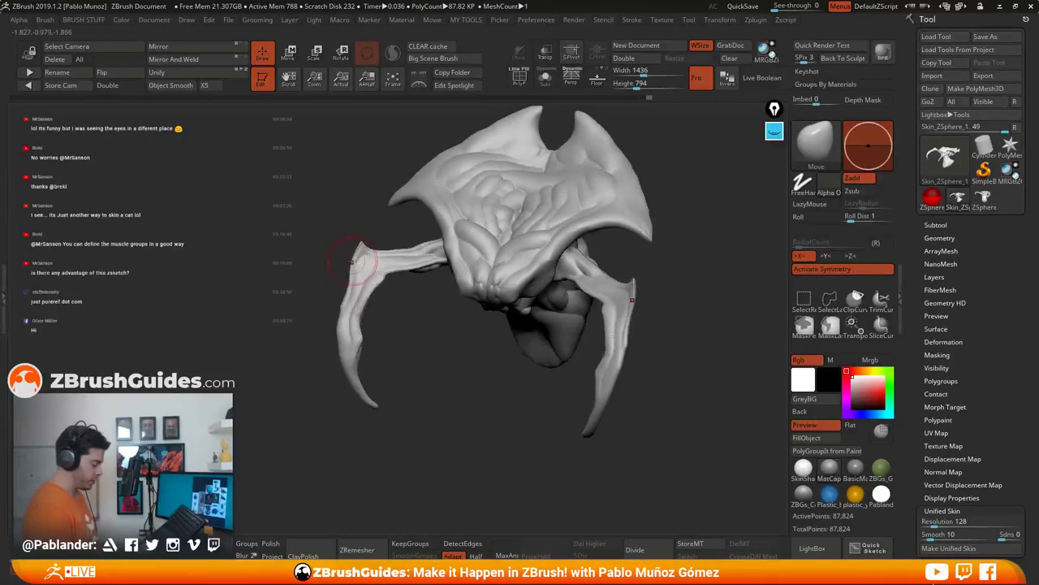
pyautogui.moveTo(350, 293); pyautogui.dragTo(668, 304)
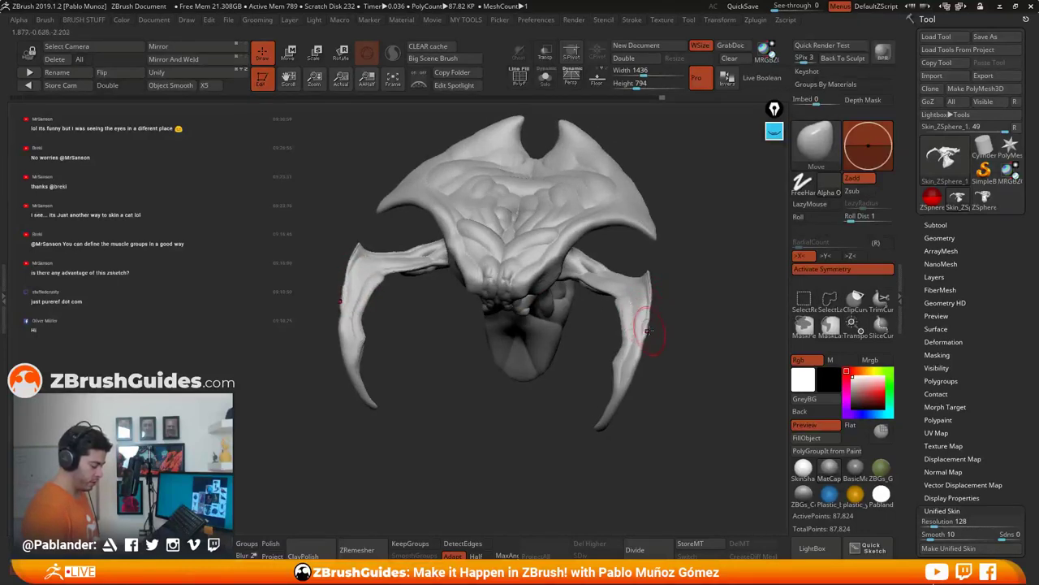
# Step: Adjust the outer eye sockets and brow edges symmetrically on the creature's face with the Move brush
pyautogui.moveTo(643, 333)
pyautogui.mouseDown()
pyautogui.moveTo(650, 351)
pyautogui.moveTo(667, 337)
pyautogui.moveTo(658, 343)
pyautogui.moveTo(673, 350)
pyautogui.mouseUp()
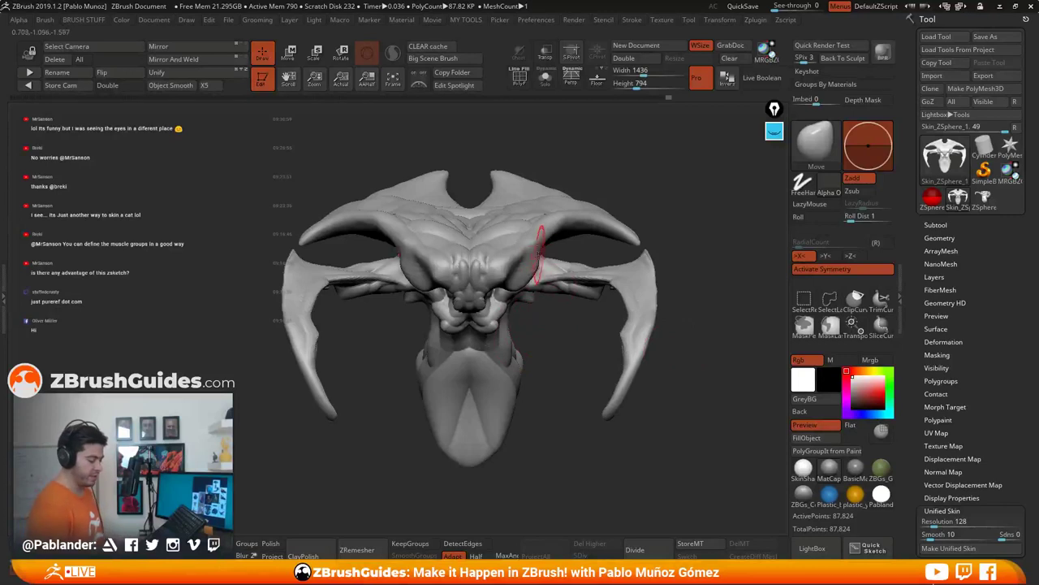
pyautogui.moveTo(542, 252); pyautogui.dragTo(542, 266, button='right')
pyautogui.moveTo(542, 261); pyautogui.dragTo(534, 260)
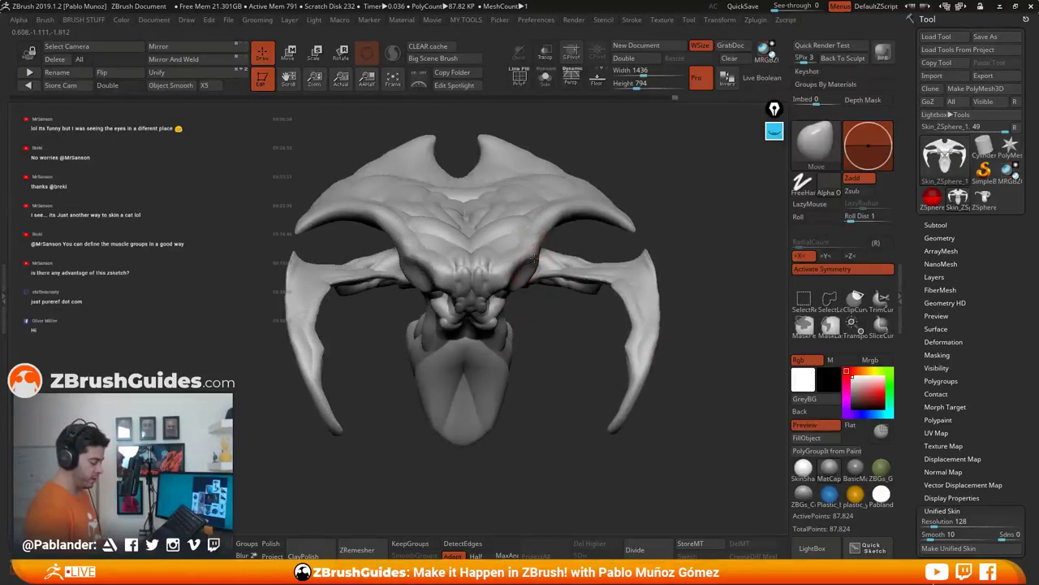
pyautogui.moveTo(533, 269); pyautogui.dragTo(540, 335, button='right')
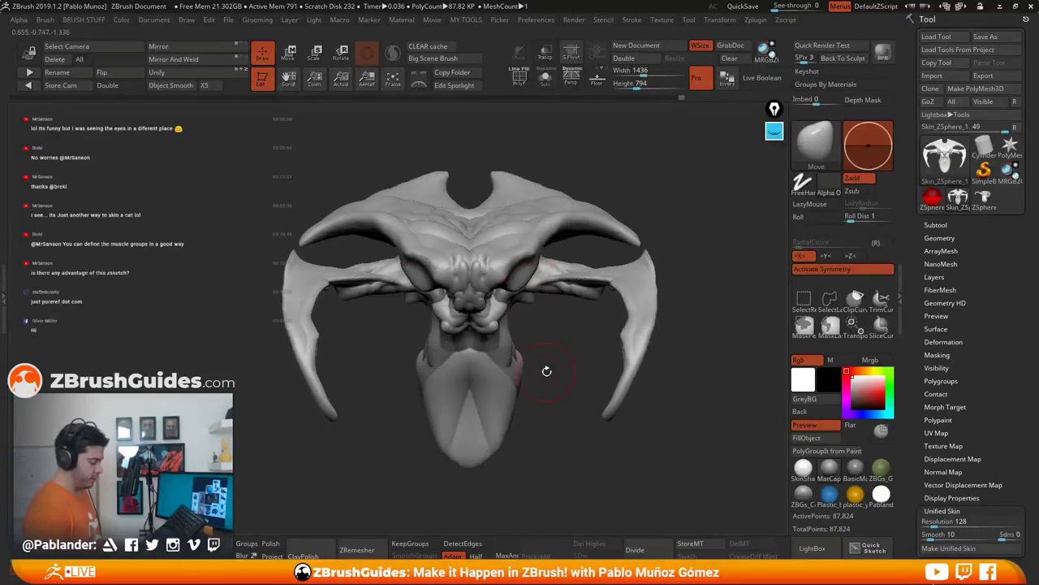
pyautogui.moveTo(547, 371)
pyautogui.keyDown('alt'); pyautogui.mouseDown(button='right')
pyautogui.moveTo(557, 334)
pyautogui.moveTo(579, 310)
pyautogui.moveTo(587, 333)
pyautogui.mouseUp(button='right'); pyautogui.keyUp('alt')
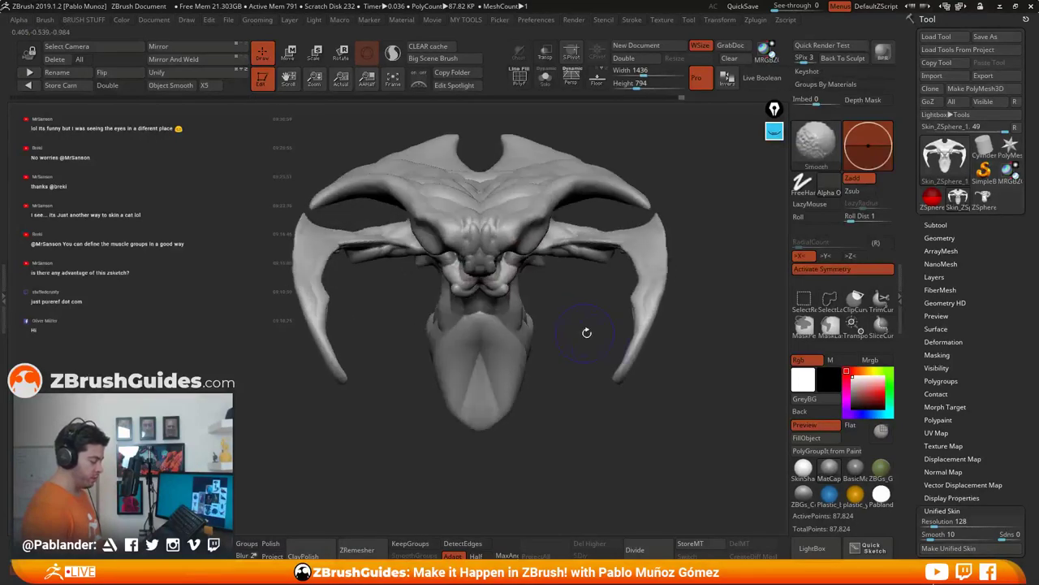
# Step: Try pushing eye-like hollows into both sides of the rounded form on the body's rear with the Move brush
pyautogui.moveTo(575, 393)
pyautogui.mouseDown(button='right')
pyautogui.moveTo(608, 308)
pyautogui.moveTo(629, 388)
pyautogui.moveTo(644, 383)
pyautogui.moveTo(601, 329)
pyautogui.mouseUp(button='right')
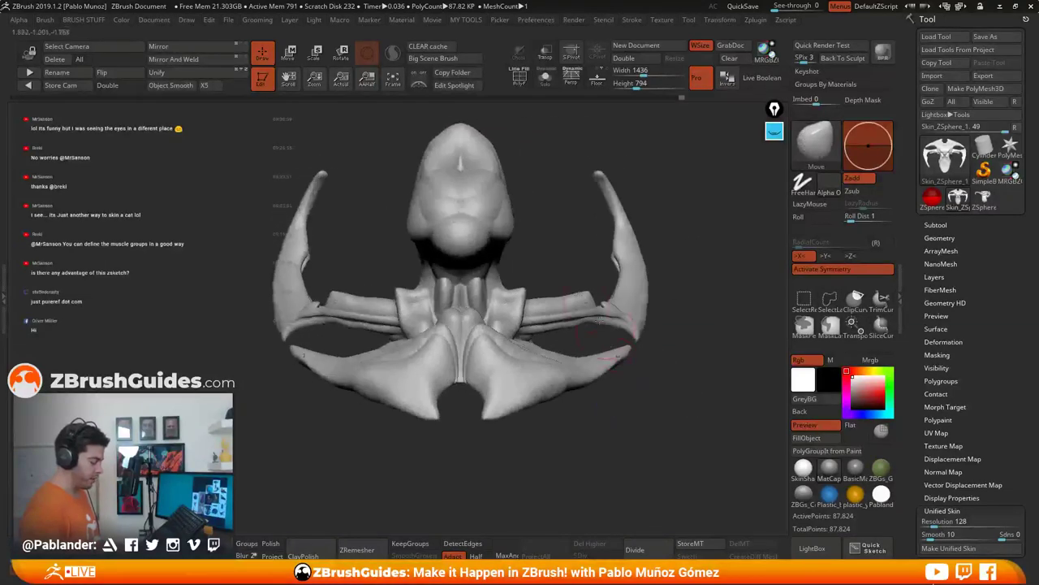
pyautogui.moveTo(492, 221); pyautogui.dragTo(503, 222)
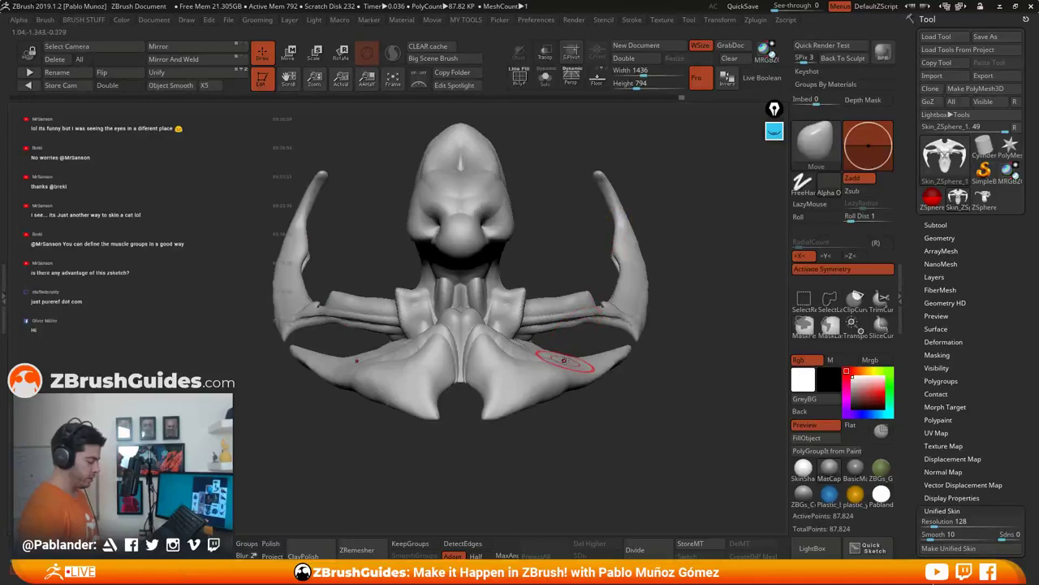
pyautogui.moveTo(582, 338); pyautogui.dragTo(555, 329)
pyautogui.moveTo(537, 266)
pyautogui.keyDown('ctrl'); pyautogui.mouseDown(button='right')
pyautogui.moveTo(537, 279)
pyautogui.moveTo(551, 254)
pyautogui.mouseUp(button='right'); pyautogui.keyUp('ctrl')
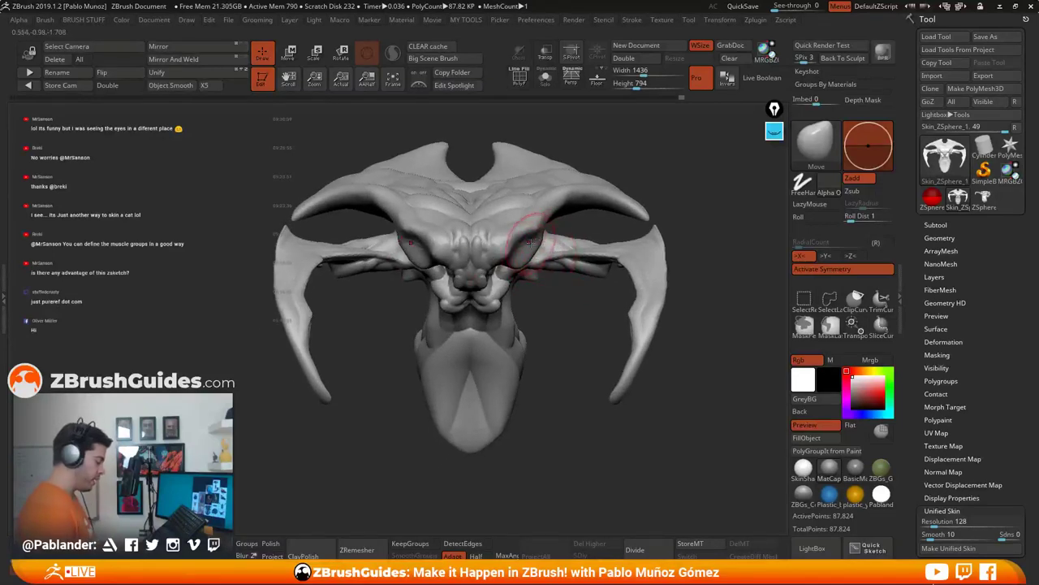
# Step: Reshape the brow ridges and outer eye corners symmetrically, checking the face from the front and three-quarter angles
pyautogui.moveTo(529, 258); pyautogui.dragTo(646, 214)
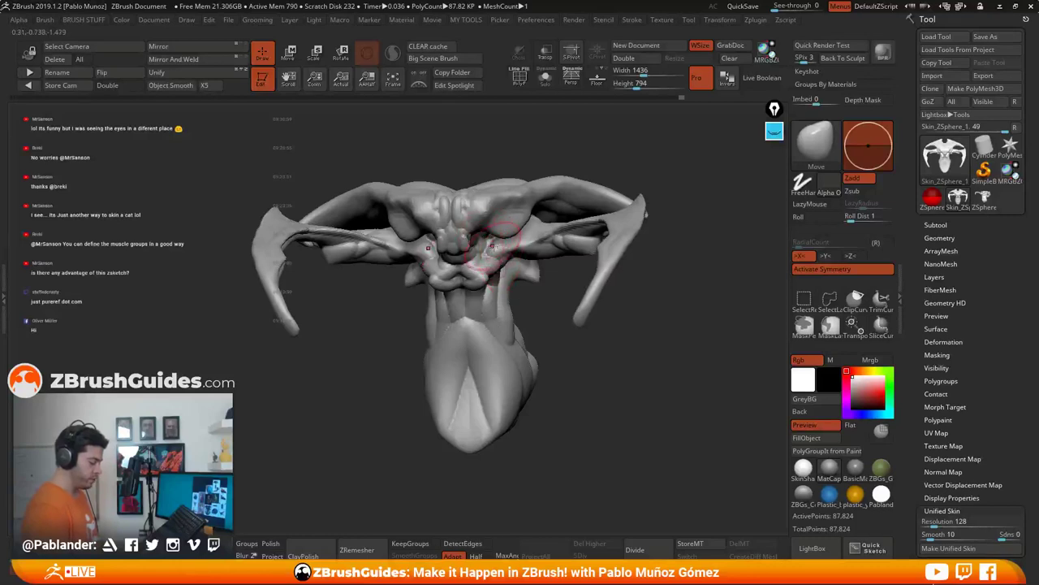
pyautogui.moveTo(550, 309); pyautogui.dragTo(634, 281)
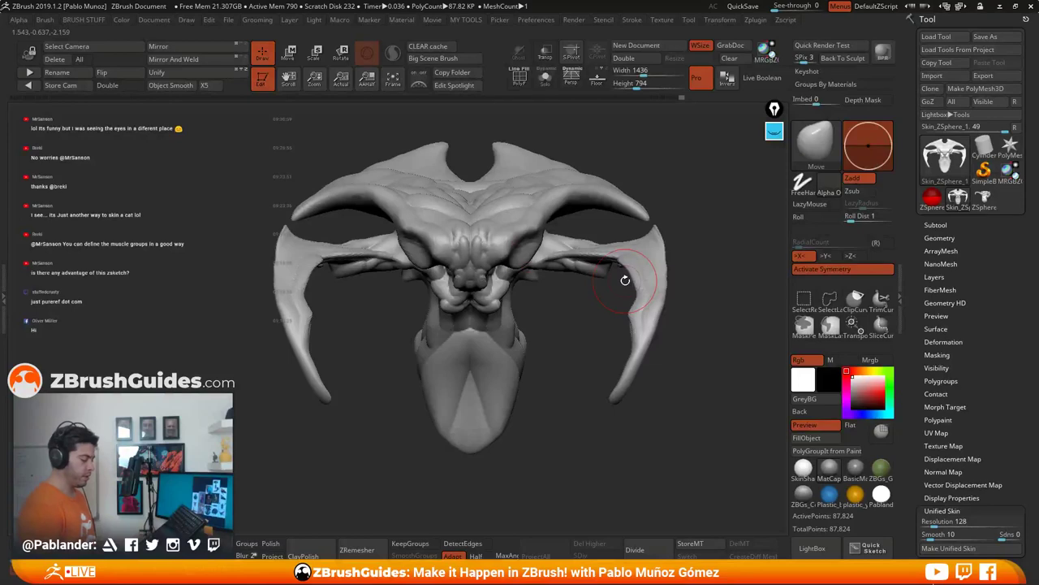
pyautogui.moveTo(617, 301)
pyautogui.mouseDown()
pyautogui.moveTo(563, 309)
pyautogui.moveTo(529, 291)
pyautogui.moveTo(530, 261)
pyautogui.mouseUp()
pyautogui.moveTo(504, 218)
pyautogui.mouseDown()
pyautogui.moveTo(486, 213)
pyautogui.moveTo(546, 240)
pyautogui.moveTo(517, 228)
pyautogui.moveTo(502, 200)
pyautogui.mouseUp()
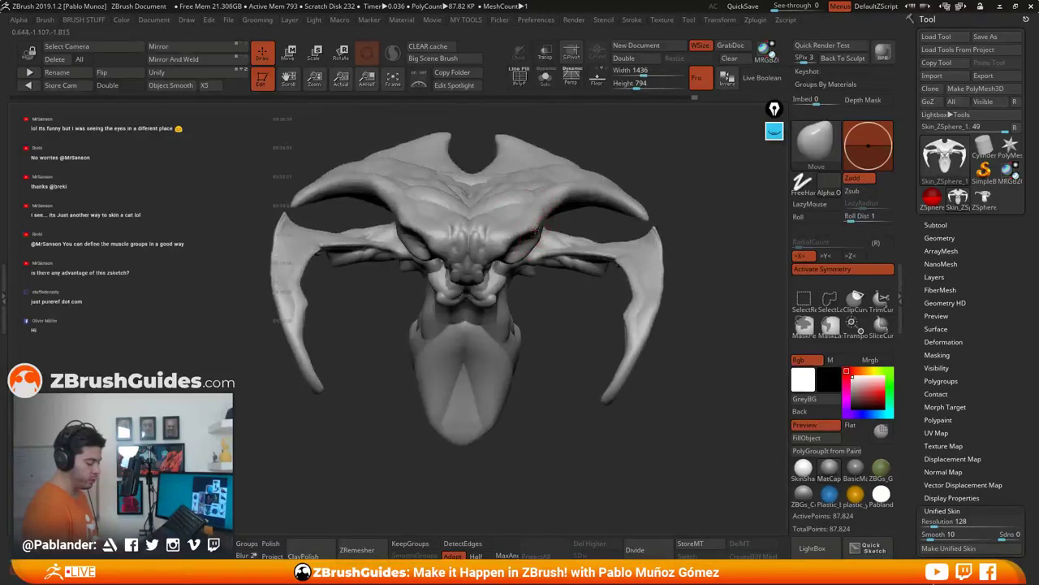
pyautogui.moveTo(565, 317); pyautogui.dragTo(520, 276)
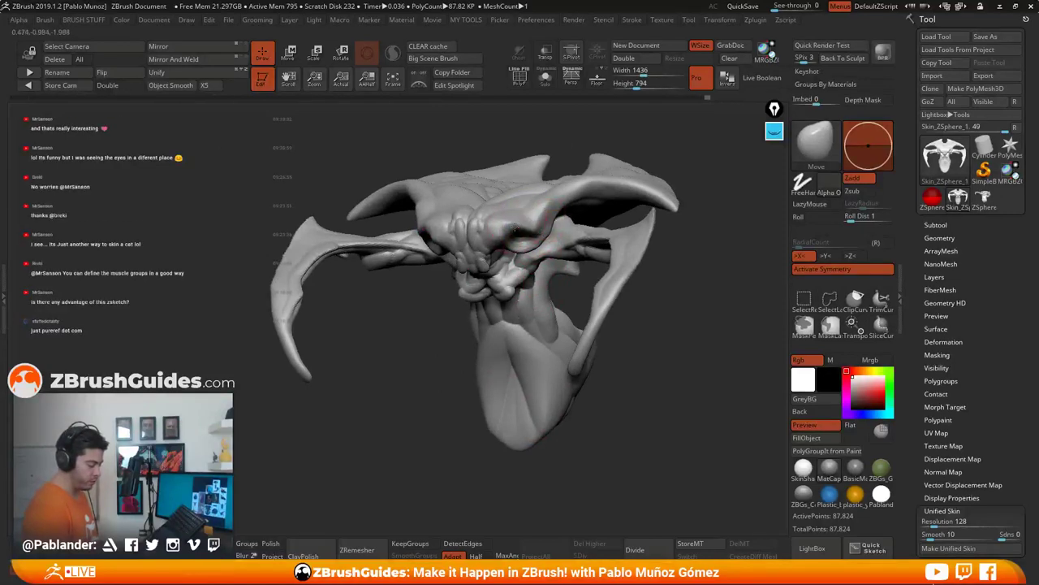
pyautogui.moveTo(532, 234); pyautogui.dragTo(521, 235)
pyautogui.moveTo(540, 224); pyautogui.dragTo(556, 233, button='right')
pyautogui.rightClick(556, 233)
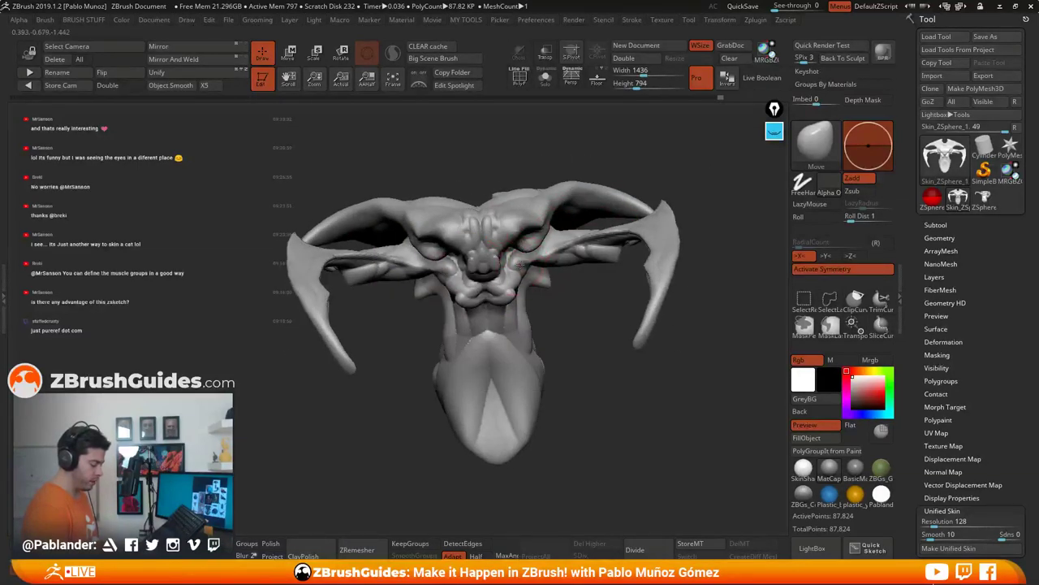
# Step: Pull the paired lobes around the mouth inward and extend them into protruding mandibles with the Move brush
pyautogui.press('space')
pyautogui.moveTo(513, 282); pyautogui.dragTo(495, 293)
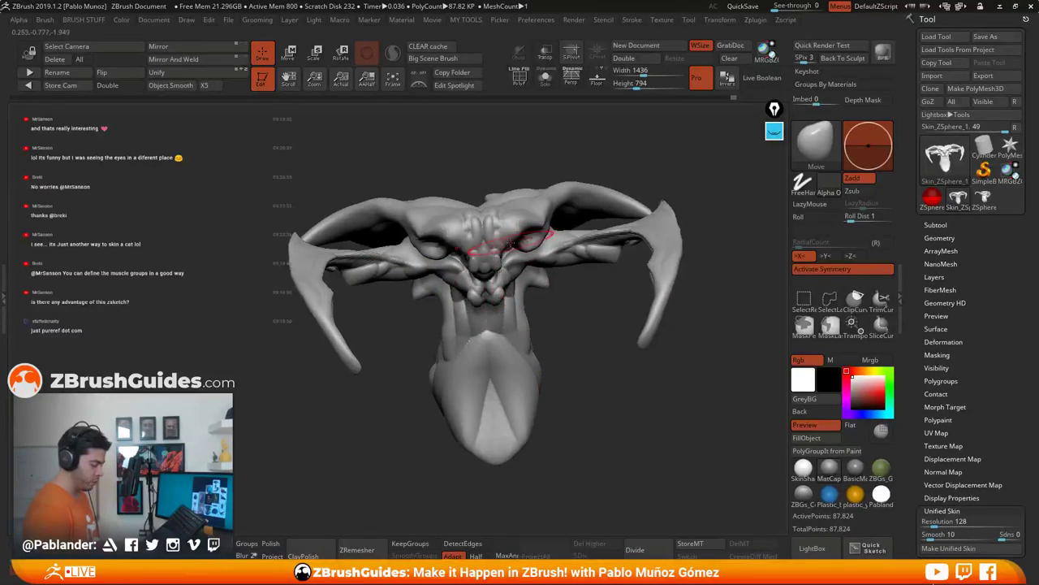
pyautogui.moveTo(519, 245); pyautogui.dragTo(526, 240)
pyautogui.moveTo(532, 219)
pyautogui.mouseDown(button='right')
pyautogui.moveTo(557, 251)
pyautogui.moveTo(561, 294)
pyautogui.moveTo(618, 293)
pyautogui.moveTo(602, 291)
pyautogui.mouseUp(button='right')
pyautogui.press('space')
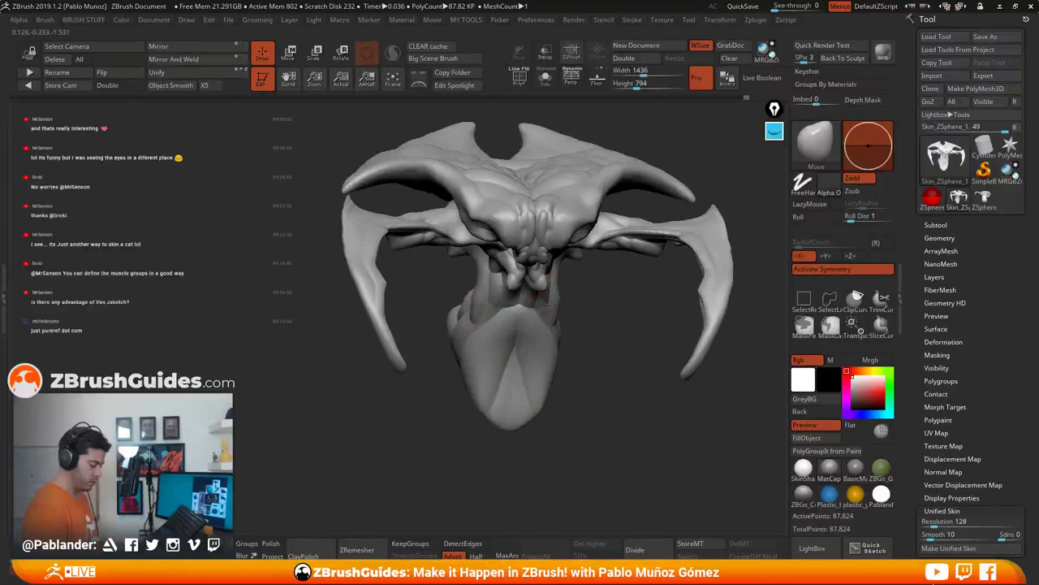
pyautogui.moveTo(553, 327)
pyautogui.mouseDown(button='right')
pyautogui.moveTo(487, 301)
pyautogui.moveTo(548, 292)
pyautogui.moveTo(559, 301)
pyautogui.moveTo(524, 310)
pyautogui.moveTo(520, 297)
pyautogui.moveTo(552, 341)
pyautogui.moveTo(572, 280)
pyautogui.mouseUp(button='right')
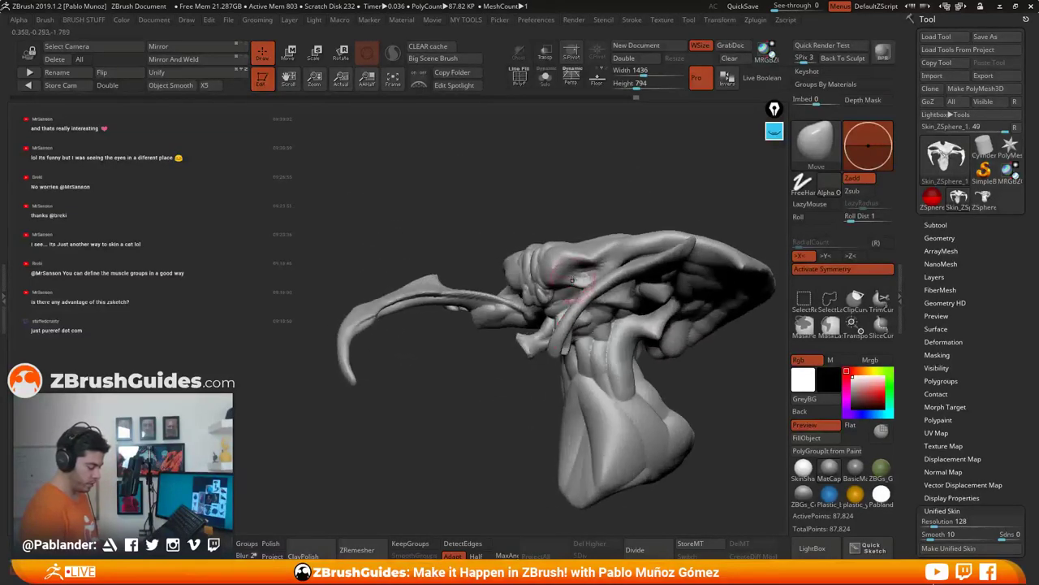
pyautogui.moveTo(513, 377); pyautogui.dragTo(567, 363)
pyautogui.moveTo(572, 358)
pyautogui.mouseDown(button='right')
pyautogui.moveTo(548, 378)
pyautogui.moveTo(587, 344)
pyautogui.moveTo(624, 351)
pyautogui.moveTo(599, 307)
pyautogui.mouseUp(button='right')
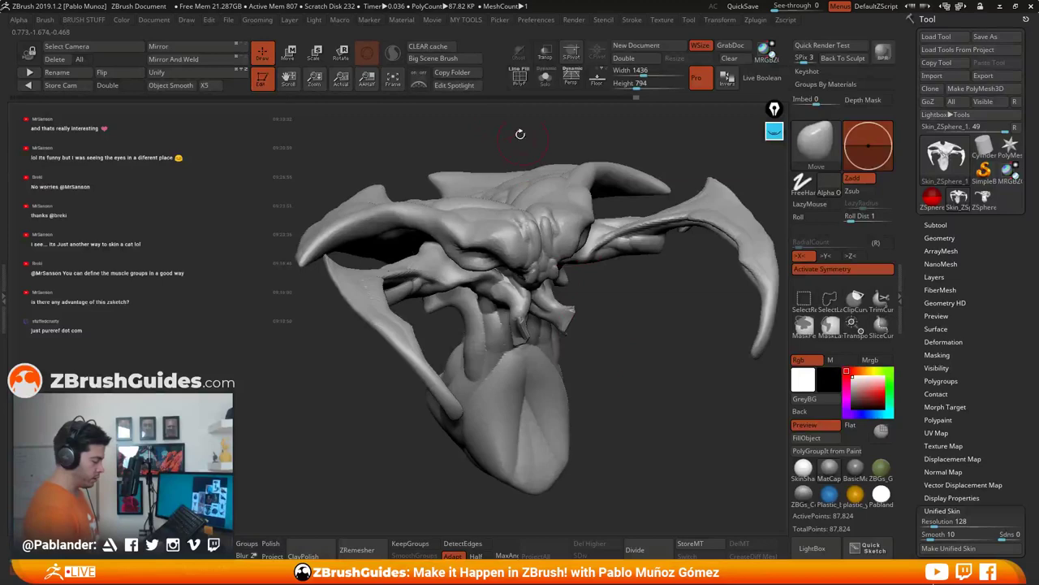
# Step: Use Sculptris Pro mode to smooth and retessellate the stretched tips of the mouth mandibles
pyautogui.click(393, 52)
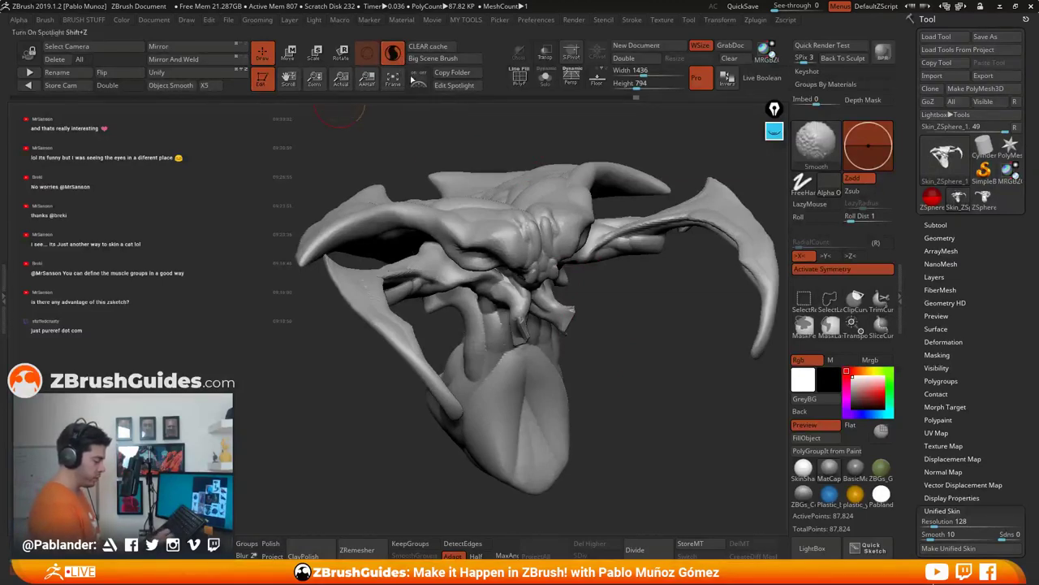
pyautogui.press('space')
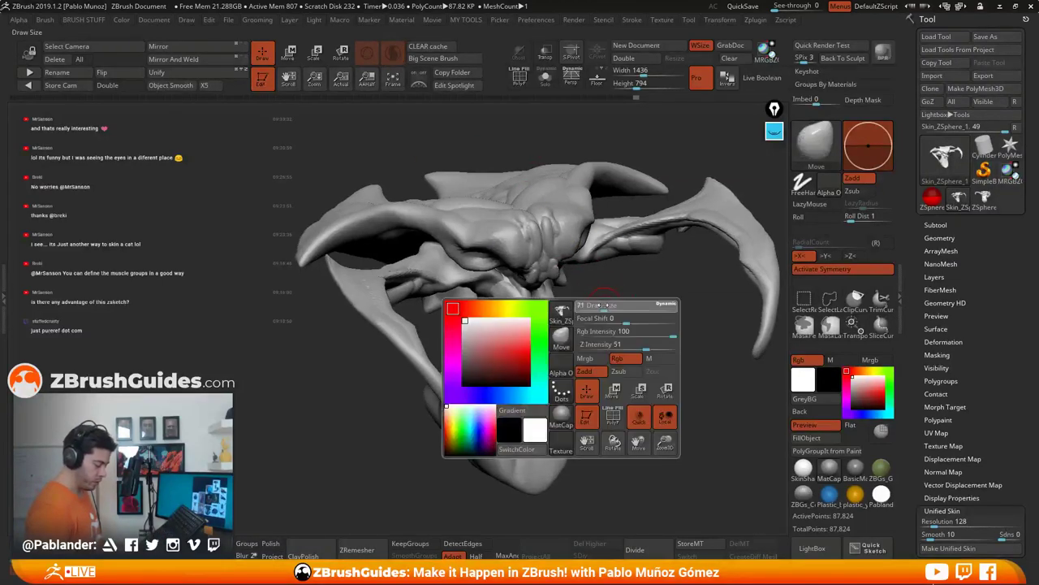
pyautogui.moveTo(603, 306)
pyautogui.mouseDown(button='right')
pyautogui.moveTo(596, 284)
pyautogui.moveTo(574, 308)
pyautogui.moveTo(608, 313)
pyautogui.mouseUp(button='right')
pyautogui.hotkey('shift', 'f')
pyautogui.click(520, 77)
pyautogui.press('\\')
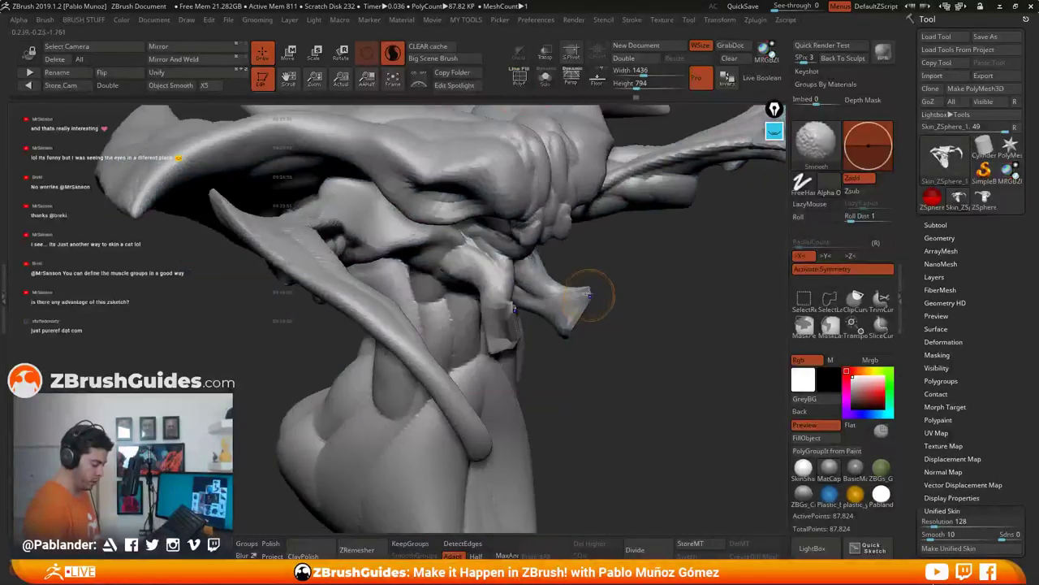
pyautogui.moveTo(596, 295)
pyautogui.keyDown('shift'); pyautogui.mouseDown()
pyautogui.moveTo(573, 311)
pyautogui.moveTo(609, 294)
pyautogui.moveTo(521, 330)
pyautogui.moveTo(520, 315)
pyautogui.mouseUp(); pyautogui.keyUp('shift')
pyautogui.press('space')
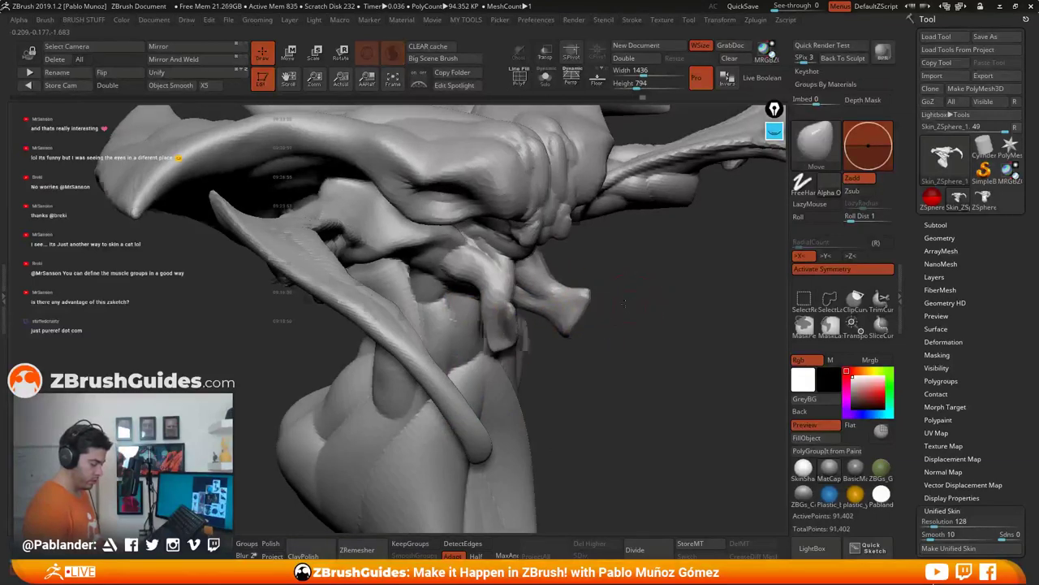
pyautogui.moveTo(624, 309); pyautogui.dragTo(568, 315, button='right')
pyautogui.moveTo(568, 315)
pyautogui.keyDown('shift'); pyautogui.mouseDown()
pyautogui.moveTo(548, 294)
pyautogui.moveTo(590, 283)
pyautogui.mouseUp(); pyautogui.keyUp('shift')
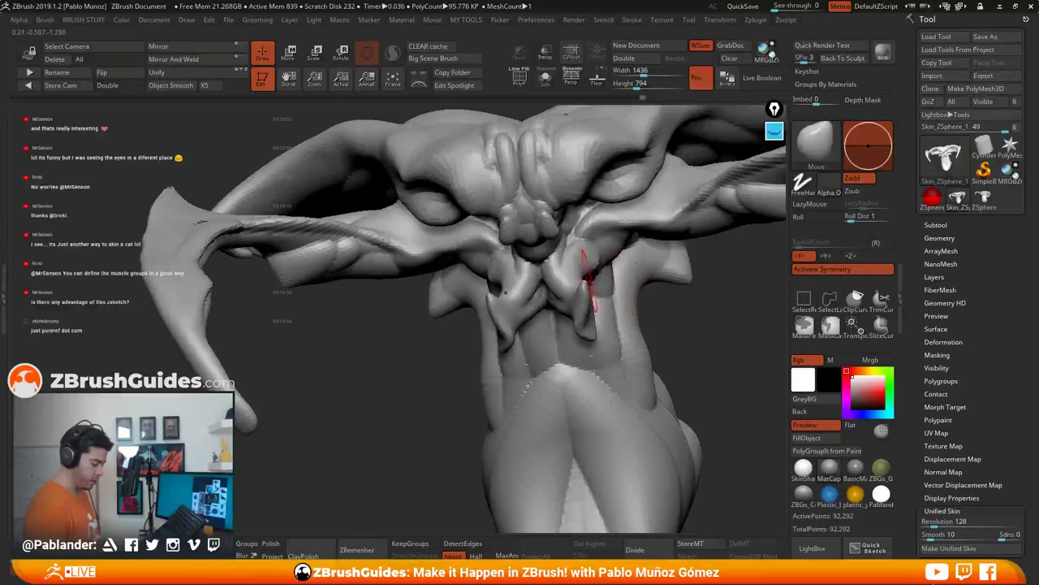
# Step: Bend the mouth mandibles into curved, pointed hooks that arch around the mouth opening using the Move brush
pyautogui.moveTo(594, 336)
pyautogui.mouseDown()
pyautogui.moveTo(579, 341)
pyautogui.moveTo(589, 323)
pyautogui.moveTo(568, 297)
pyautogui.moveTo(524, 300)
pyautogui.mouseUp()
pyautogui.moveTo(511, 313); pyautogui.dragTo(484, 334, button='right')
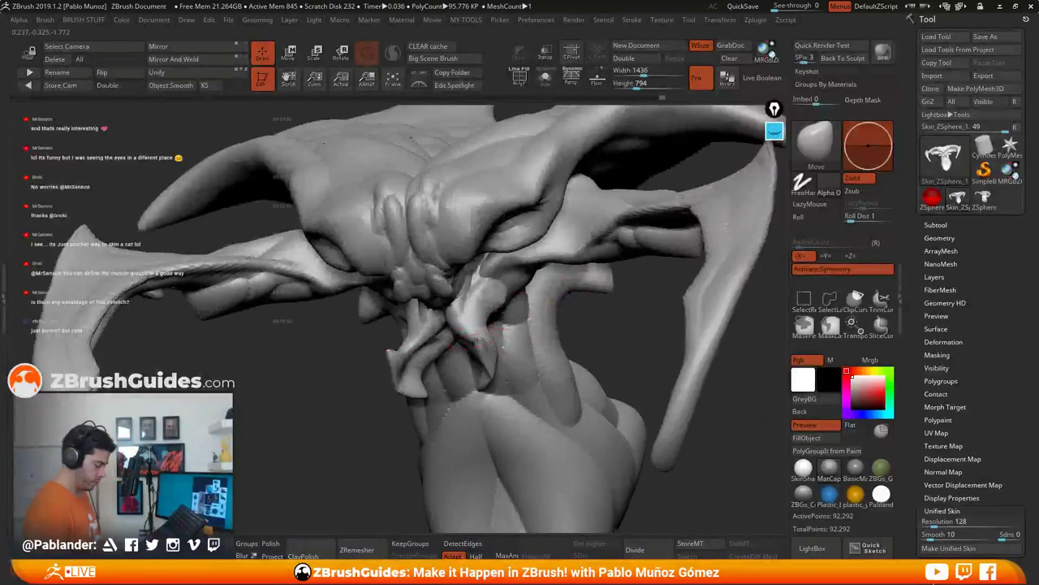
pyautogui.moveTo(477, 340); pyautogui.dragTo(471, 346)
pyautogui.keyDown('ctrl'); pyautogui.moveTo(474, 342); pyautogui.dragTo(541, 283, button='right'); pyautogui.keyUp('ctrl')
pyautogui.keyDown('alt'); pyautogui.moveTo(520, 357); pyautogui.dragTo(538, 321, button='right'); pyautogui.keyUp('alt')
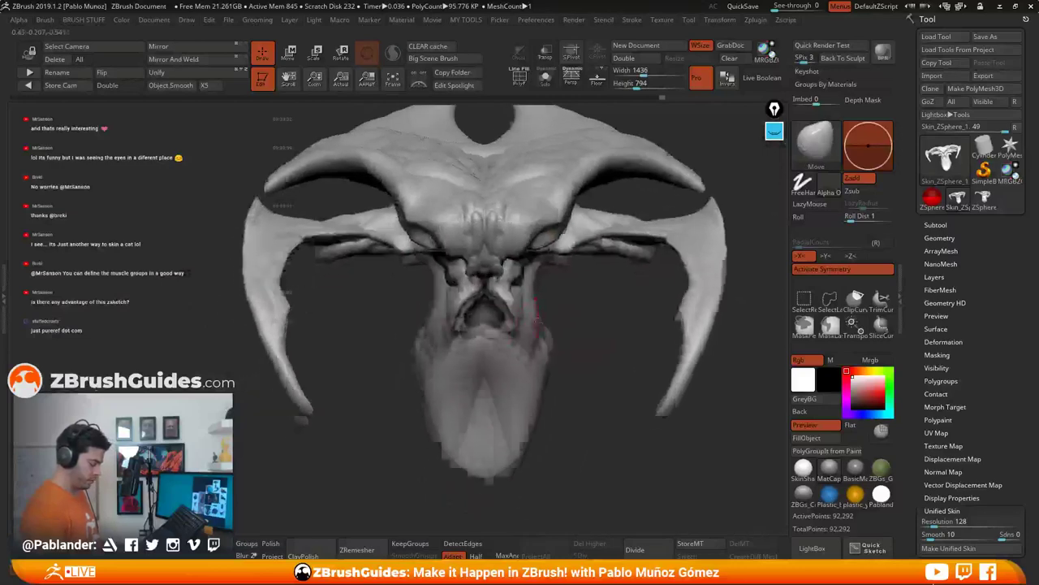
pyautogui.press('space')
pyautogui.moveTo(519, 312); pyautogui.dragTo(533, 312)
pyautogui.moveTo(528, 313)
pyautogui.mouseDown(button='right')
pyautogui.moveTo(475, 329)
pyautogui.moveTo(499, 307)
pyautogui.moveTo(470, 344)
pyautogui.mouseUp(button='right')
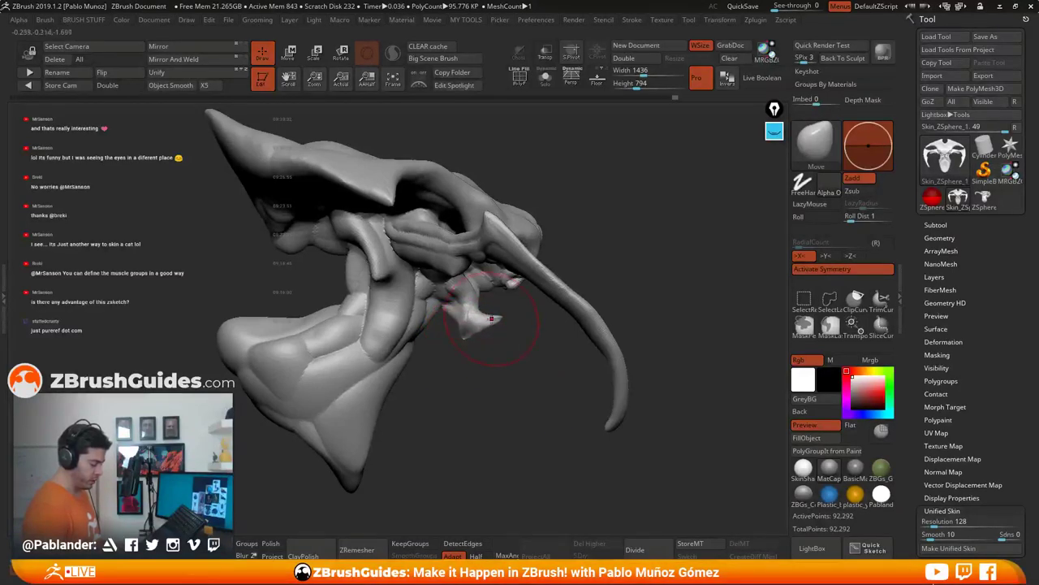
# Step: Adjust the front contour of the lower body beneath the mandibles with the Move brush
pyautogui.moveTo(463, 391); pyautogui.dragTo(445, 329, button='right')
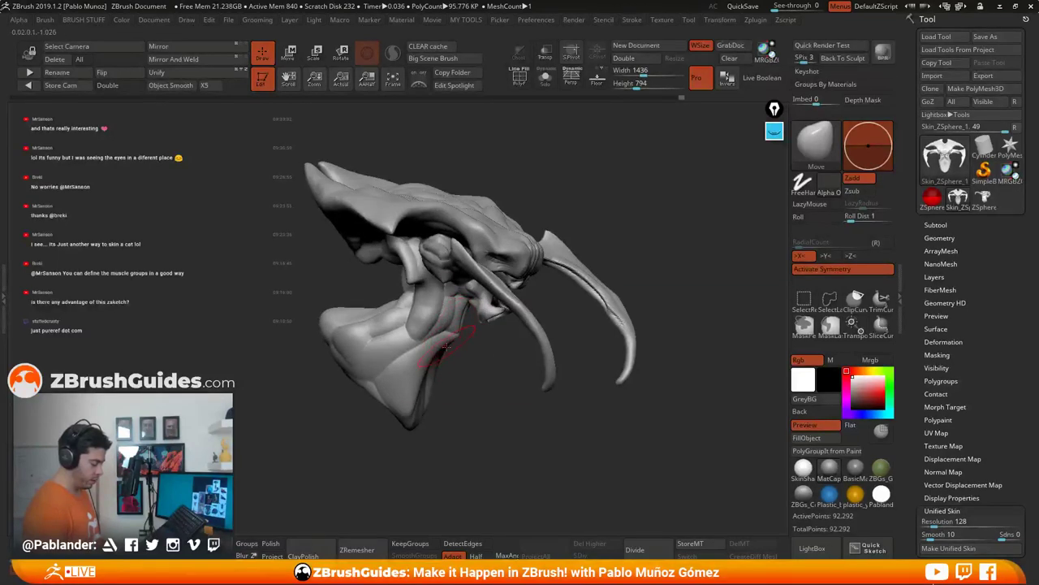
pyautogui.moveTo(434, 371); pyautogui.dragTo(443, 373)
pyautogui.keyDown('ctrl'); pyautogui.moveTo(485, 415); pyautogui.dragTo(469, 368, button='right'); pyautogui.keyUp('ctrl')
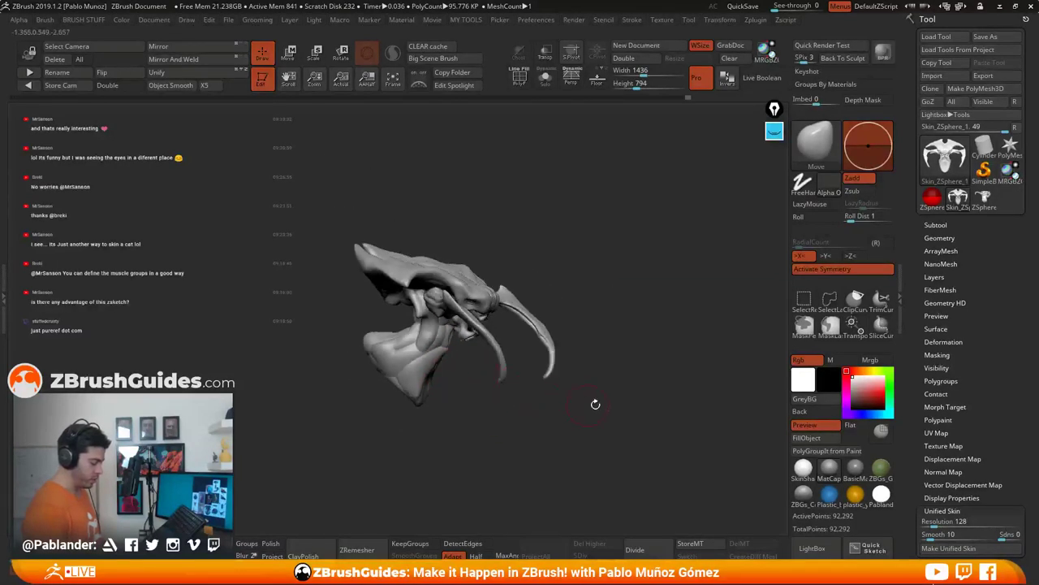
pyautogui.moveTo(596, 403)
pyautogui.keyDown('shift'); pyautogui.mouseDown(button='right')
pyautogui.moveTo(539, 399)
pyautogui.moveTo(508, 346)
pyautogui.mouseUp(button='right'); pyautogui.keyUp('shift')
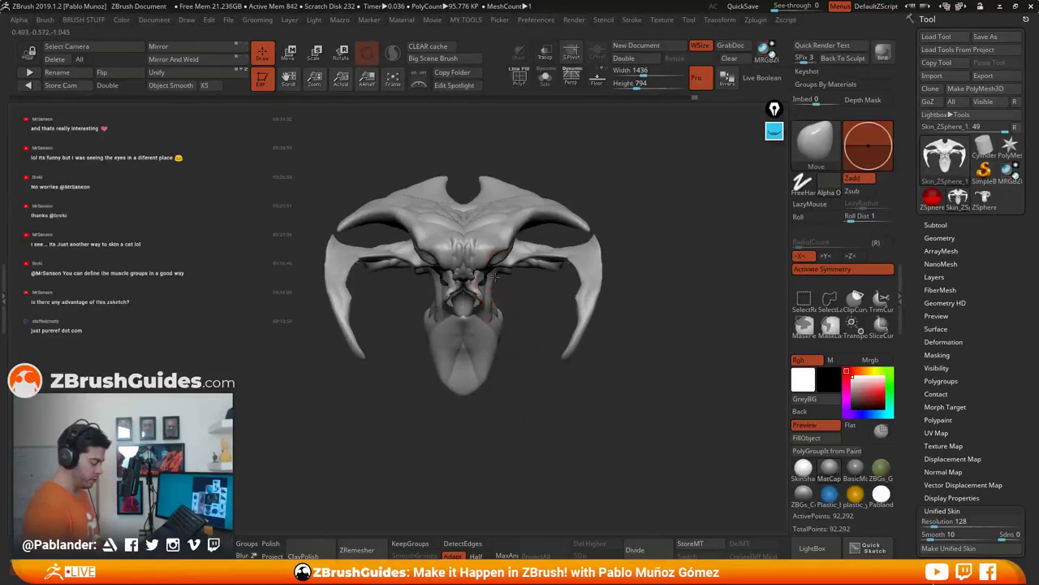
# Step: Reshape the rear points of the head crest in side profile with the Move brush
pyautogui.moveTo(493, 284)
pyautogui.mouseDown(button='right')
pyautogui.moveTo(540, 304)
pyautogui.moveTo(559, 282)
pyautogui.moveTo(644, 258)
pyautogui.moveTo(617, 278)
pyautogui.mouseUp(button='right')
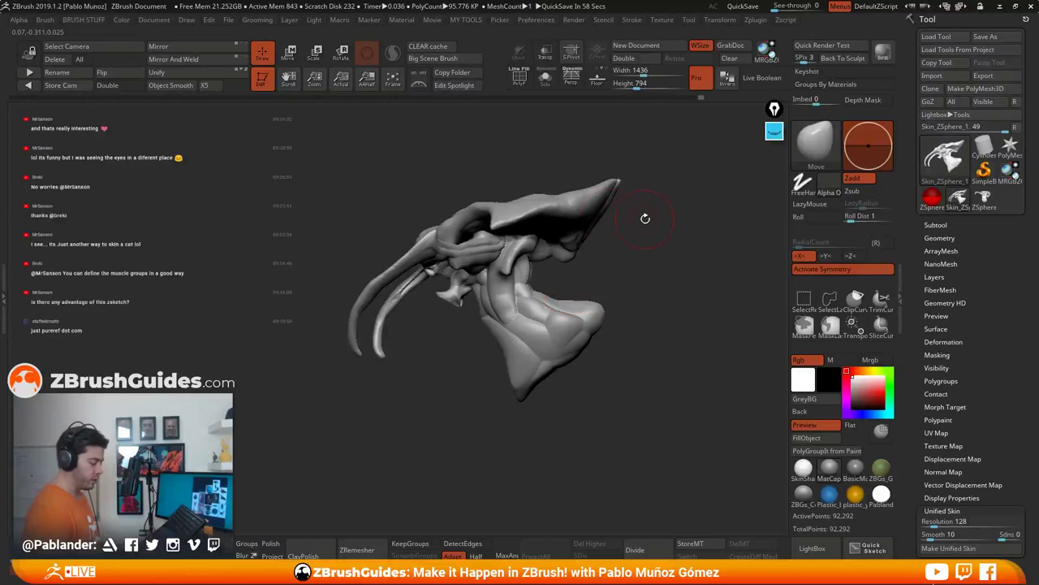
pyautogui.press('space')
pyautogui.moveTo(639, 218); pyautogui.dragTo(646, 219)
pyautogui.moveTo(645, 225); pyautogui.dragTo(662, 227, button='right')
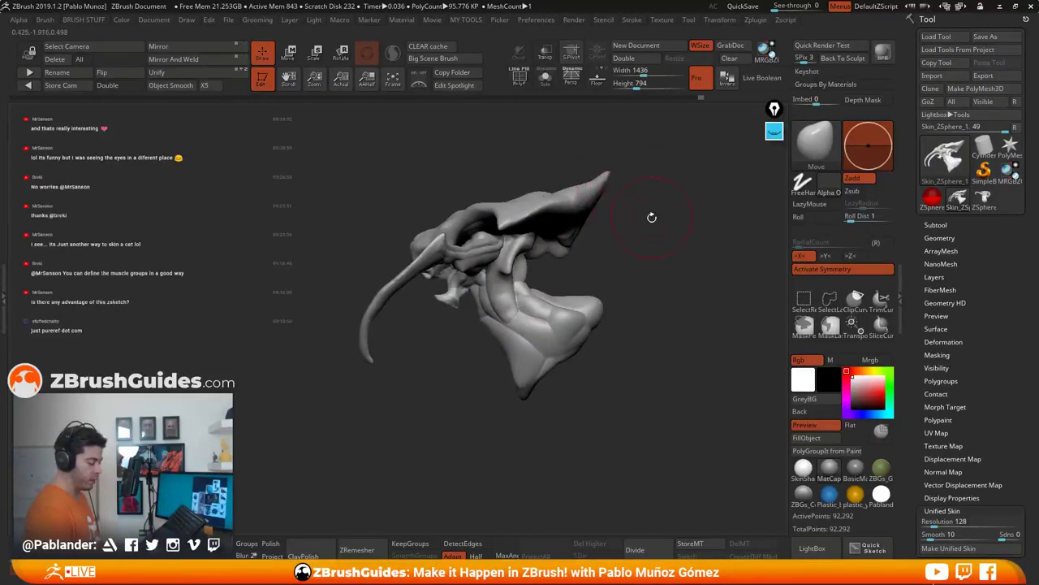
pyautogui.moveTo(651, 218)
pyautogui.mouseDown(button='right')
pyautogui.moveTo(605, 203)
pyautogui.moveTo(620, 275)
pyautogui.mouseUp(button='right')
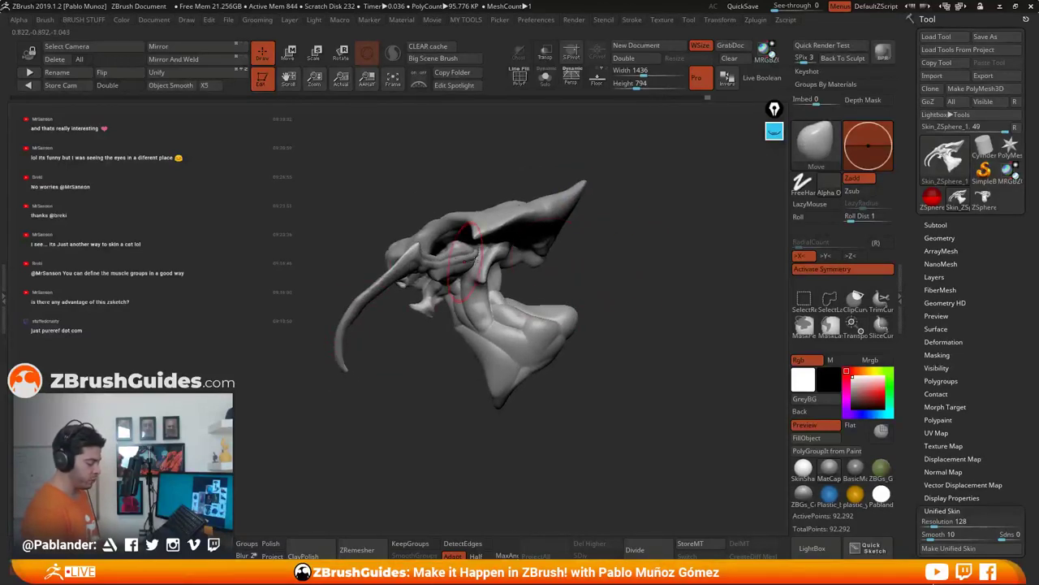
pyautogui.moveTo(581, 307)
pyautogui.keyDown('shift'); pyautogui.mouseDown(button='right')
pyautogui.moveTo(623, 306)
pyautogui.moveTo(536, 304)
pyautogui.mouseUp(button='right'); pyautogui.keyUp('shift')
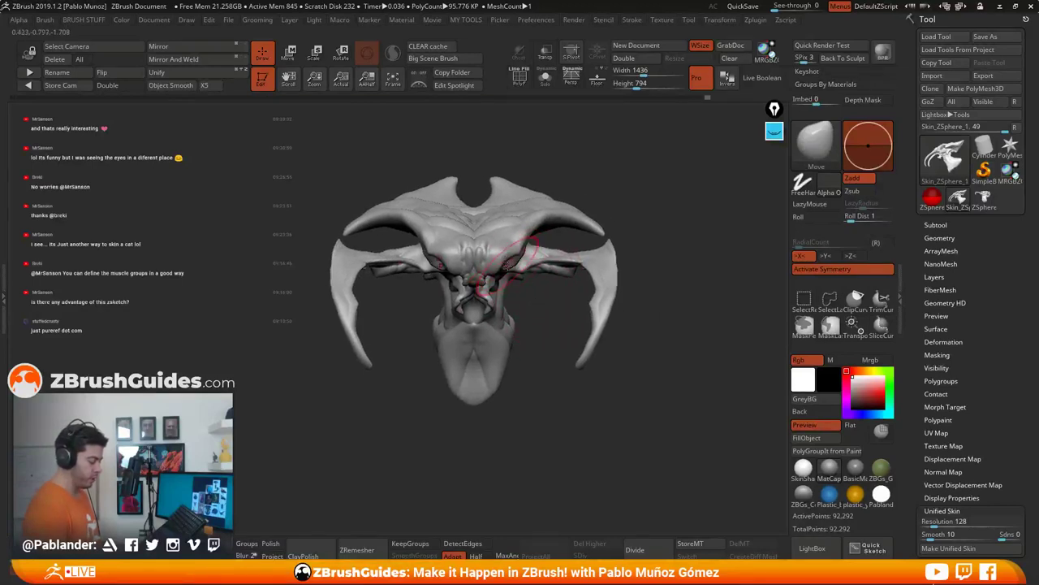
# Step: Push the brow and cheek surfaces around the eyes to refine the eye sockets symmetrically
pyautogui.rightClick(525, 264)
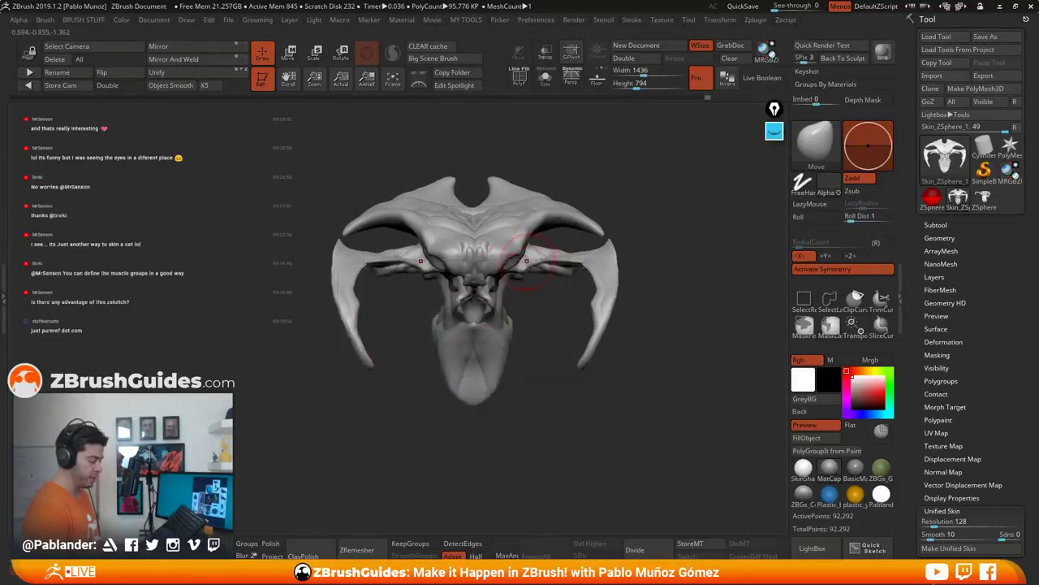
pyautogui.moveTo(532, 269); pyautogui.dragTo(448, 270, button='right')
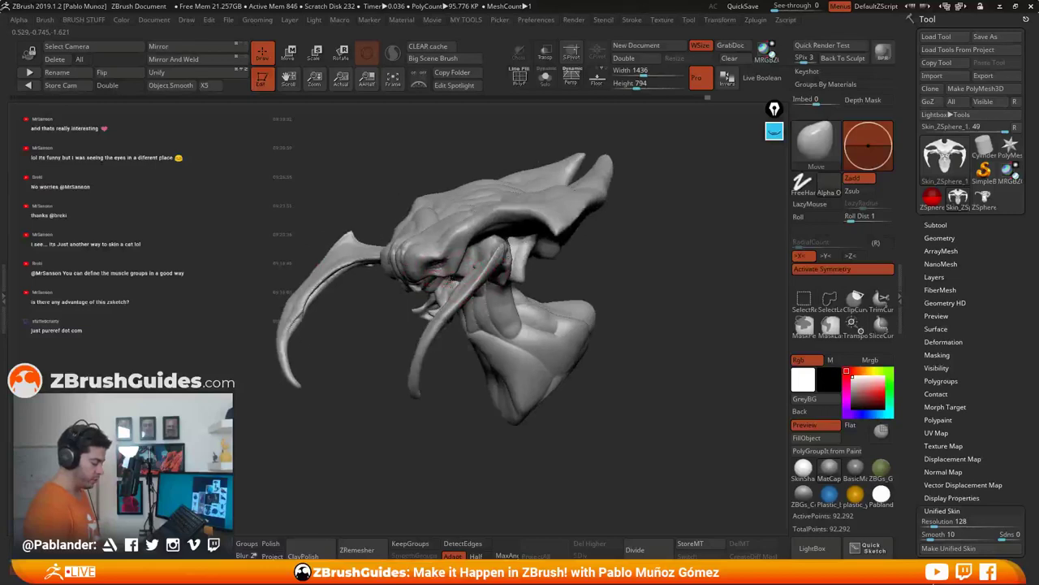
pyautogui.moveTo(452, 284); pyautogui.dragTo(443, 269)
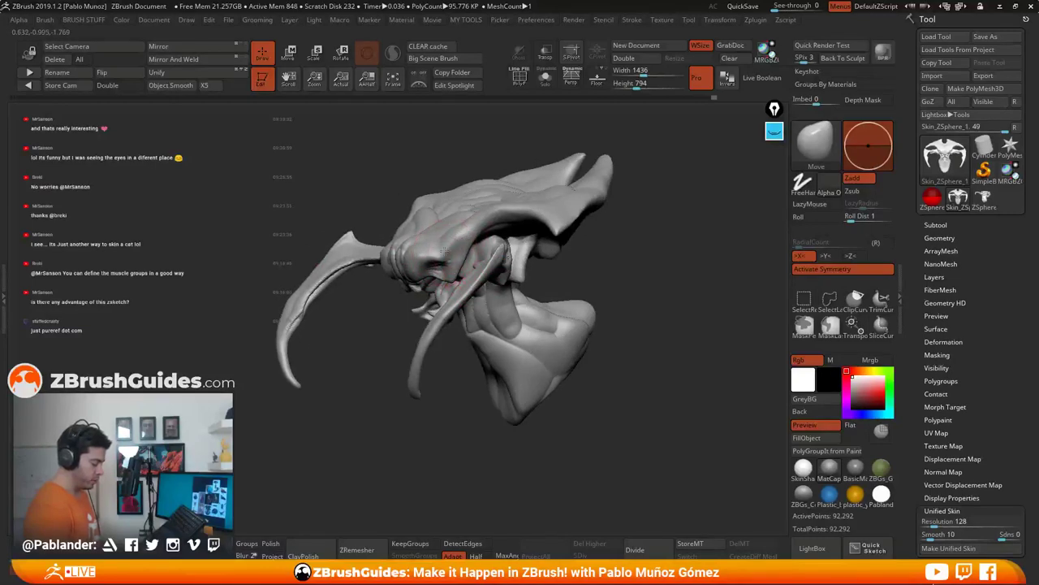
pyautogui.moveTo(445, 250)
pyautogui.keyDown('shift'); pyautogui.mouseDown(button='right')
pyautogui.moveTo(476, 241)
pyautogui.moveTo(495, 261)
pyautogui.mouseUp(button='right'); pyautogui.keyUp('shift')
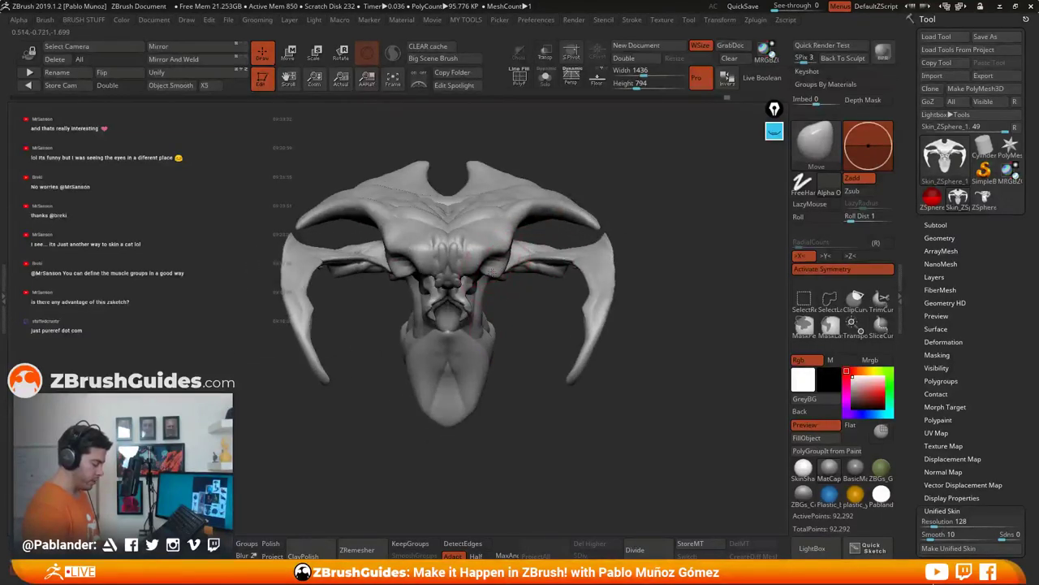
# Step: Smooth the surface around the eye sockets symmetrically and turn off Sculptris Pro mode
pyautogui.moveTo(510, 320); pyautogui.dragTo(502, 312, button='right')
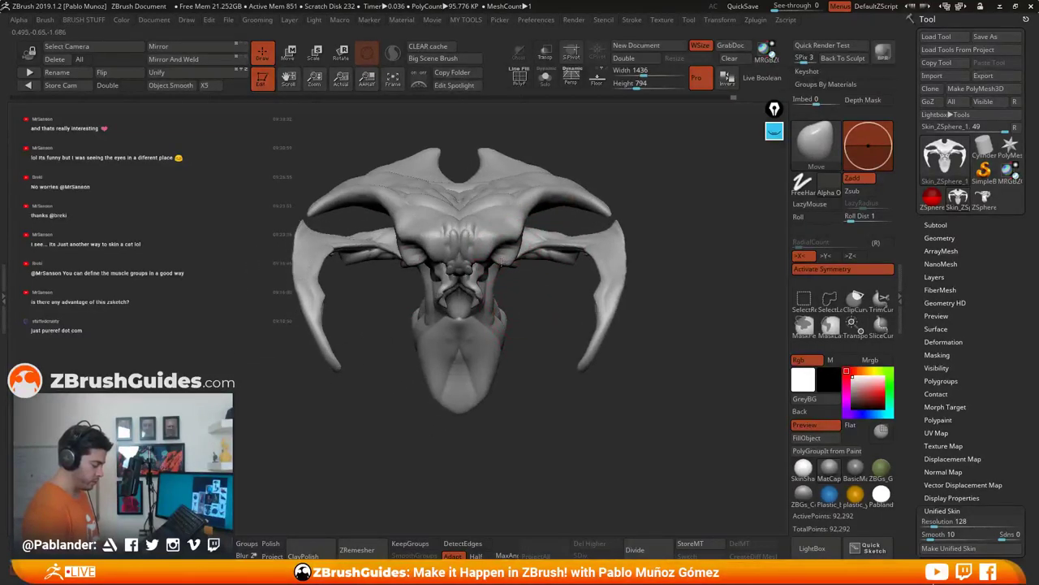
pyautogui.moveTo(412, 262); pyautogui.dragTo(520, 258, button='right')
pyautogui.rightClick(498, 263)
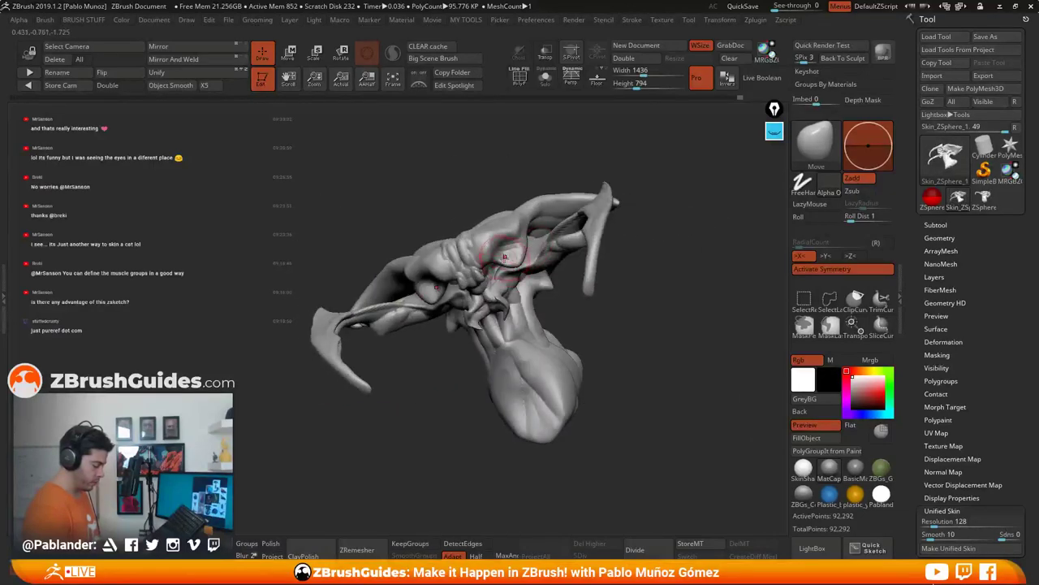
pyautogui.hotkey('shift', 'z')
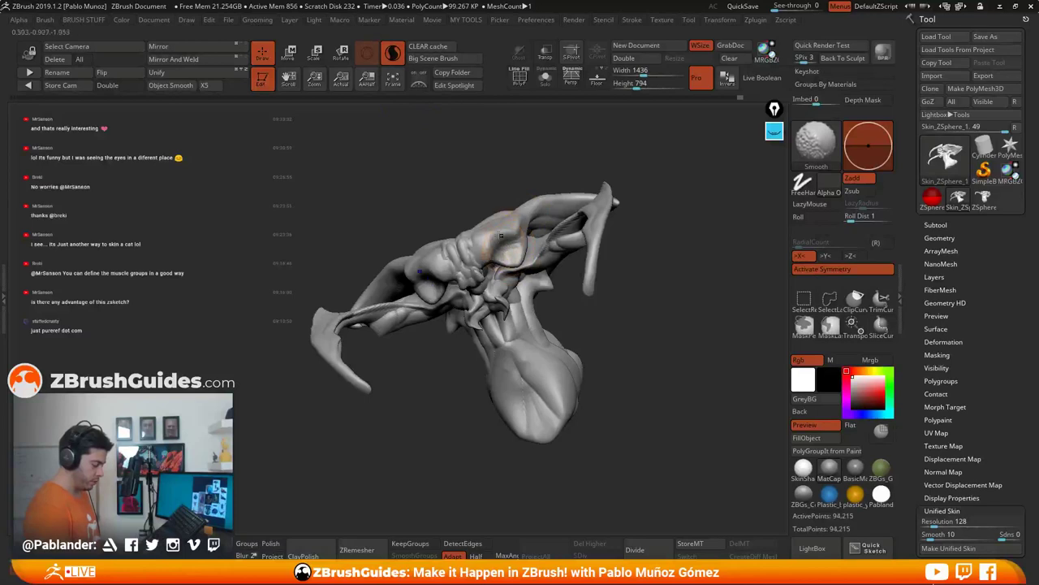
pyautogui.keyDown('shift'); pyautogui.moveTo(523, 257); pyautogui.dragTo(527, 272); pyautogui.keyUp('shift')
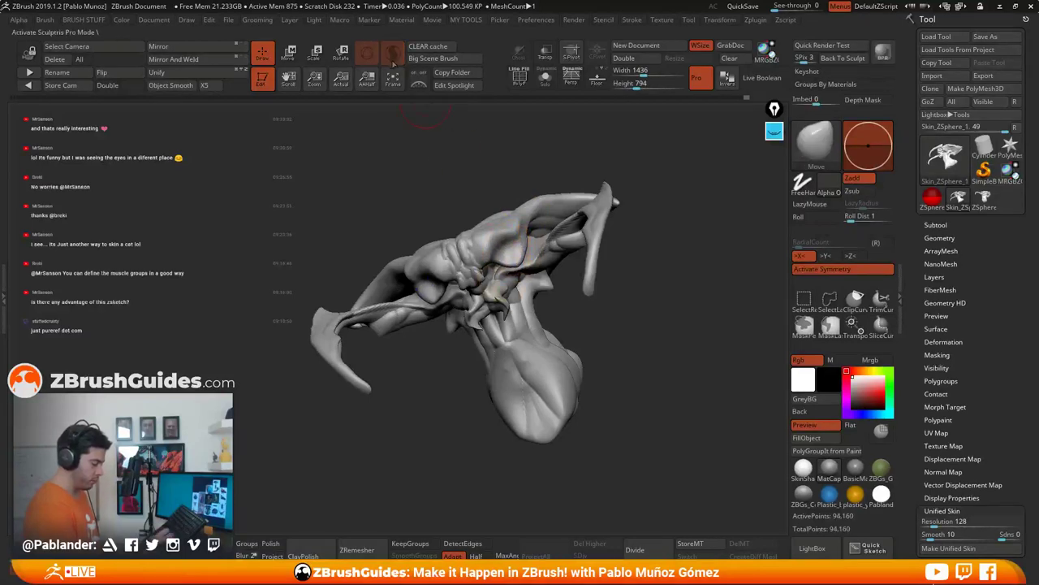
pyautogui.click(393, 57)
pyautogui.moveTo(603, 227); pyautogui.dragTo(591, 267, button='right')
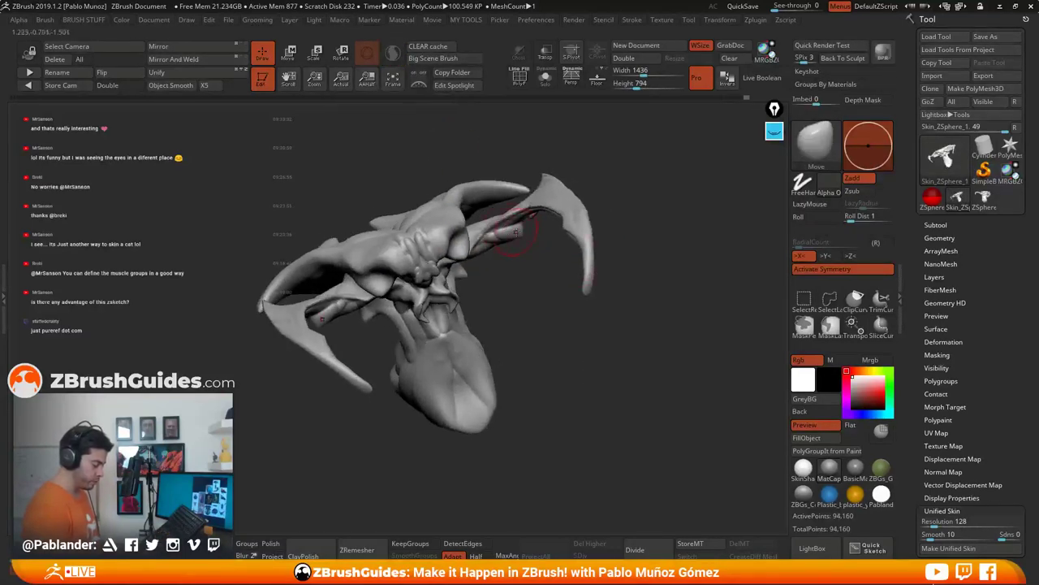
pyautogui.moveTo(481, 251); pyautogui.dragTo(531, 327)
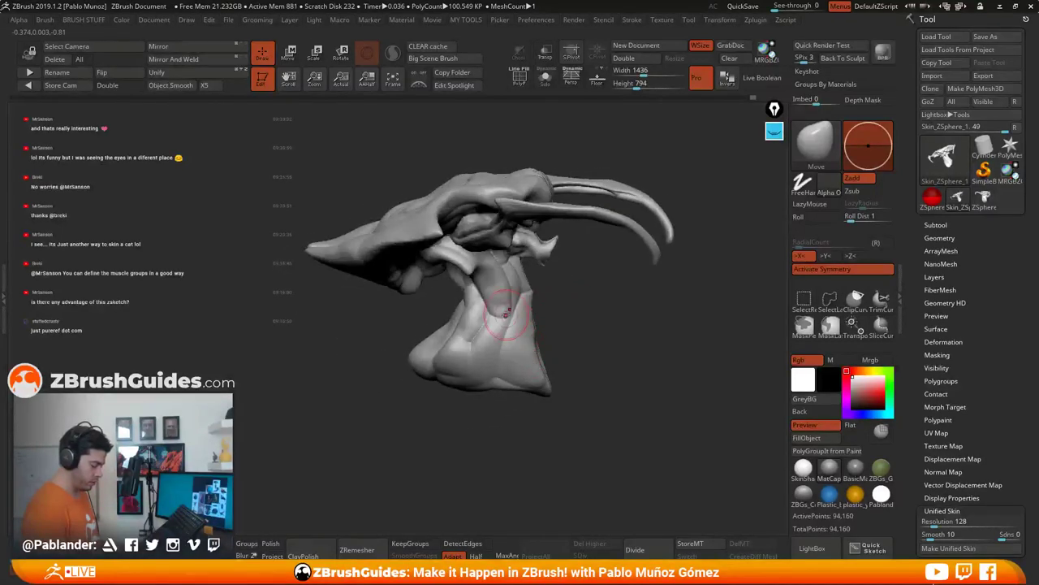
pyautogui.moveTo(560, 288); pyautogui.dragTo(563, 300)
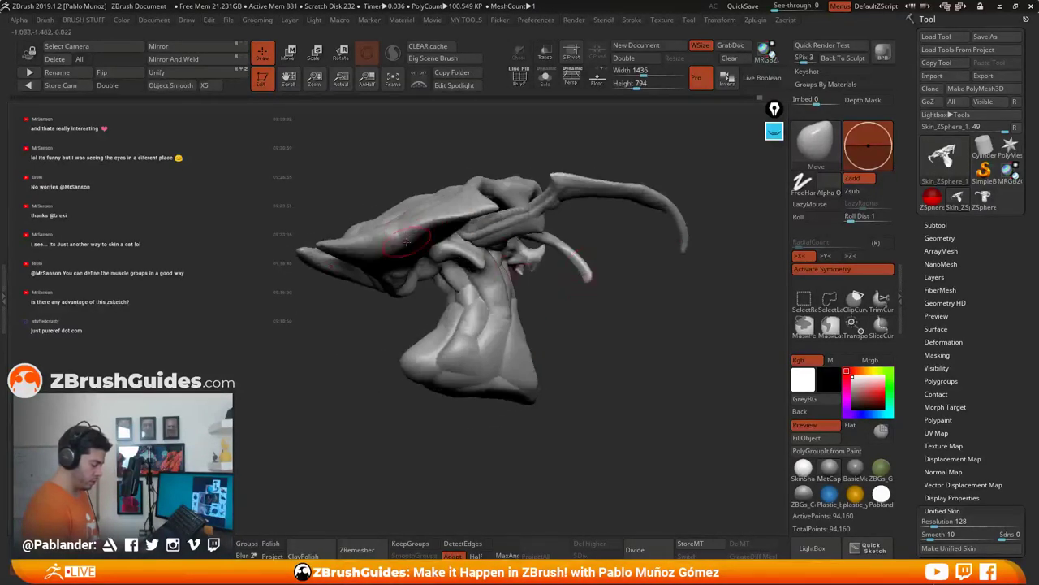
pyautogui.moveTo(423, 252); pyautogui.dragTo(524, 392)
# Step: Set the subtool list's visible count to 8 and append a sphere as a new subtool
pyautogui.keyDown('shift'); pyautogui.moveTo(527, 386); pyautogui.dragTo(700, 326); pyautogui.keyUp('shift')
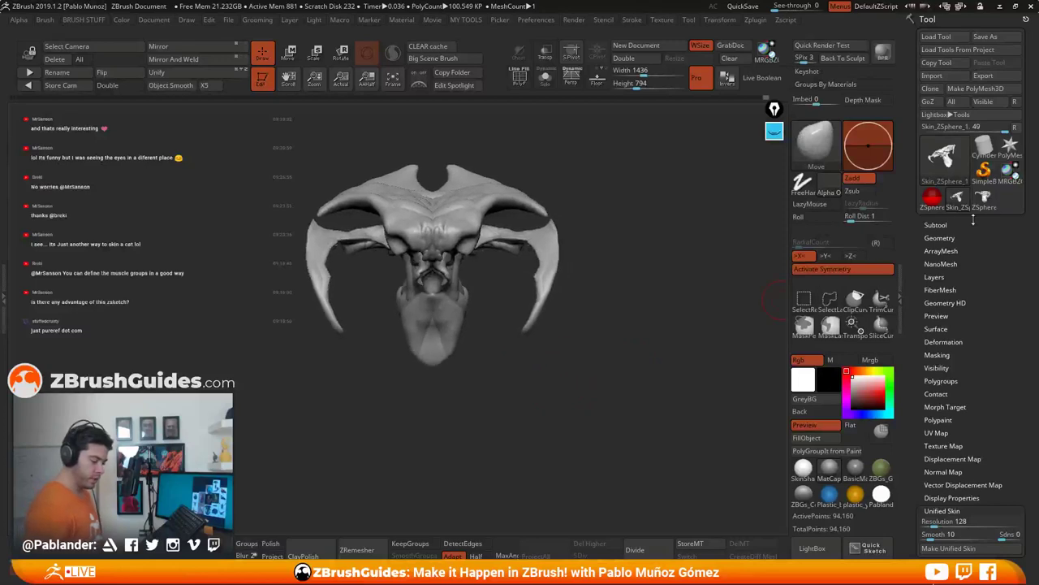
pyautogui.click(938, 225)
pyautogui.moveTo(909, 320); pyautogui.dragTo(915, 229)
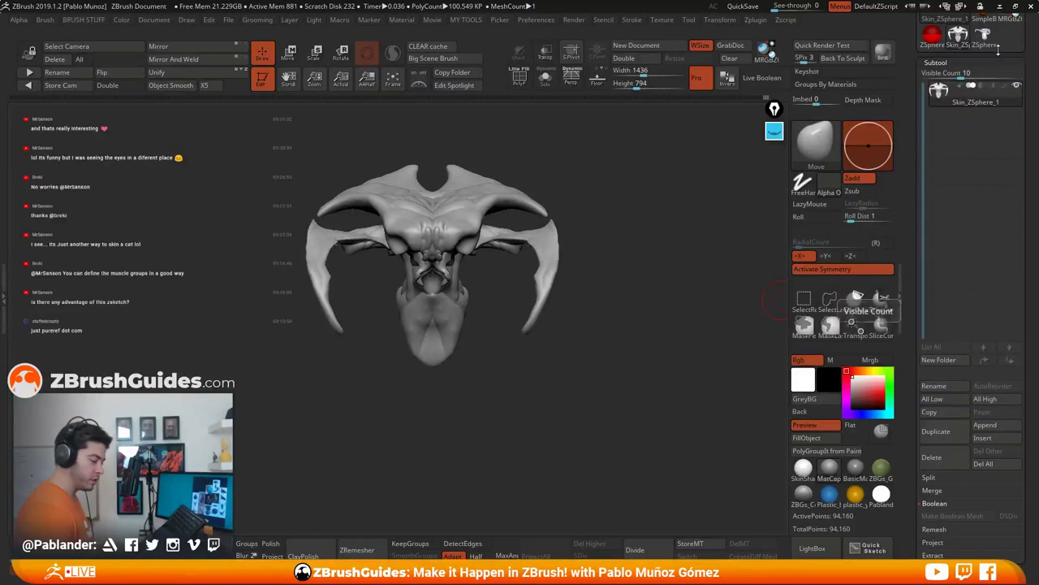
pyautogui.moveTo(962, 75); pyautogui.dragTo(951, 75)
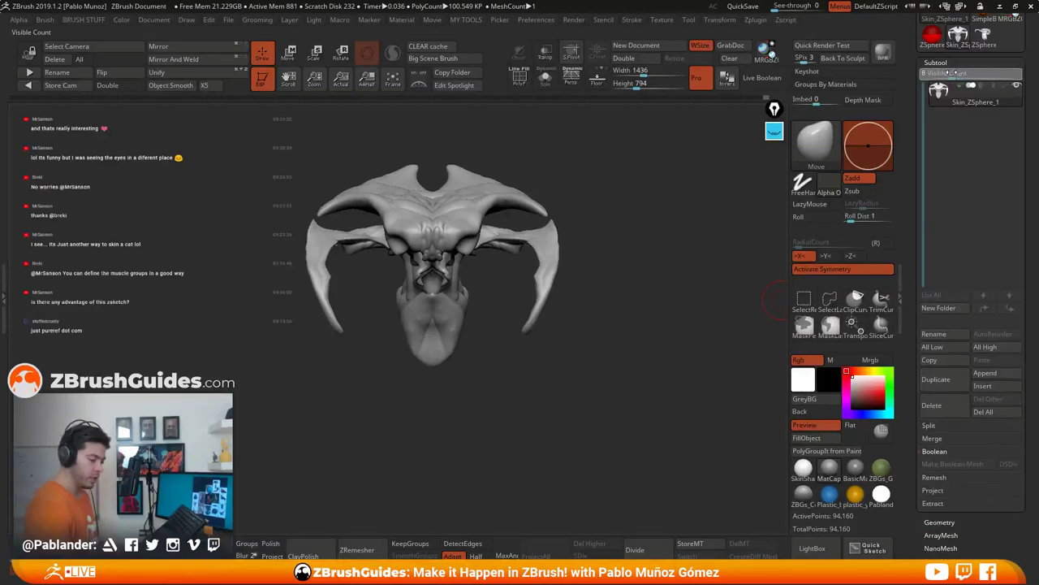
pyautogui.click(999, 372)
pyautogui.click(670, 391)
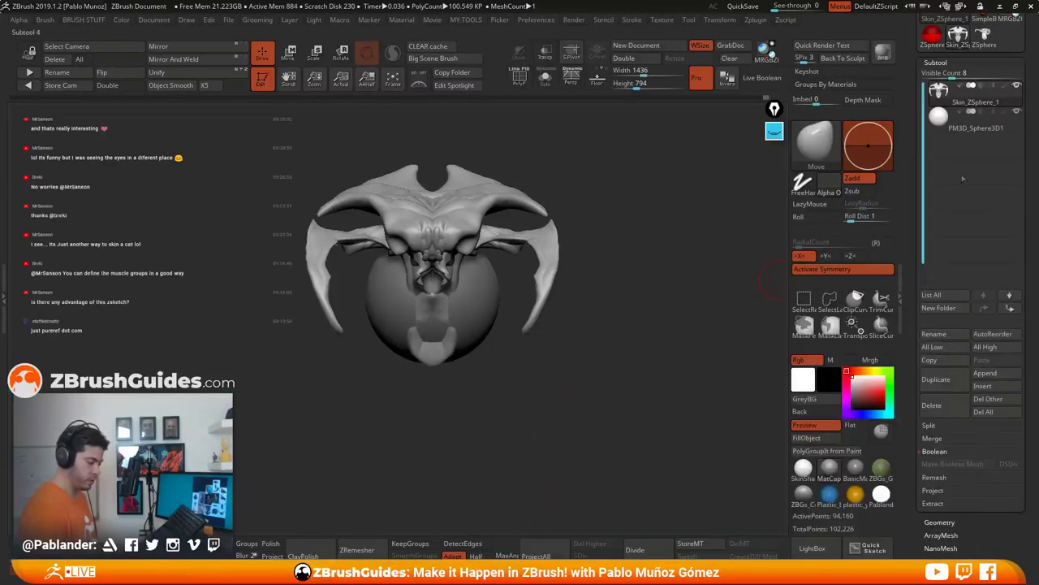
# Step: Move the appended sphere subtool up to the face and scale it down to eyeball size
pyautogui.click(975, 121)
pyautogui.press('w')
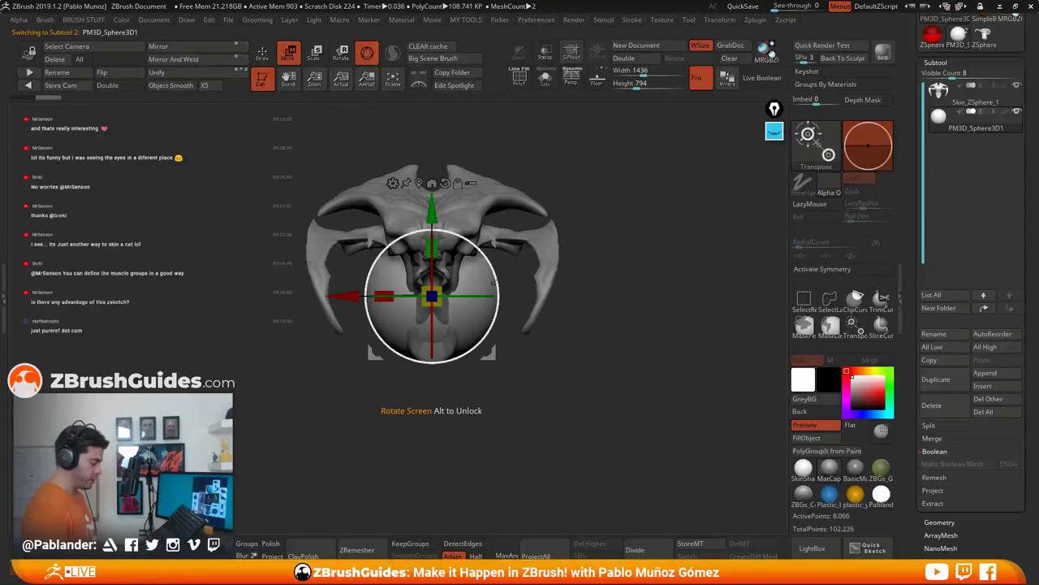
pyautogui.moveTo(432, 295); pyautogui.dragTo(383, 209)
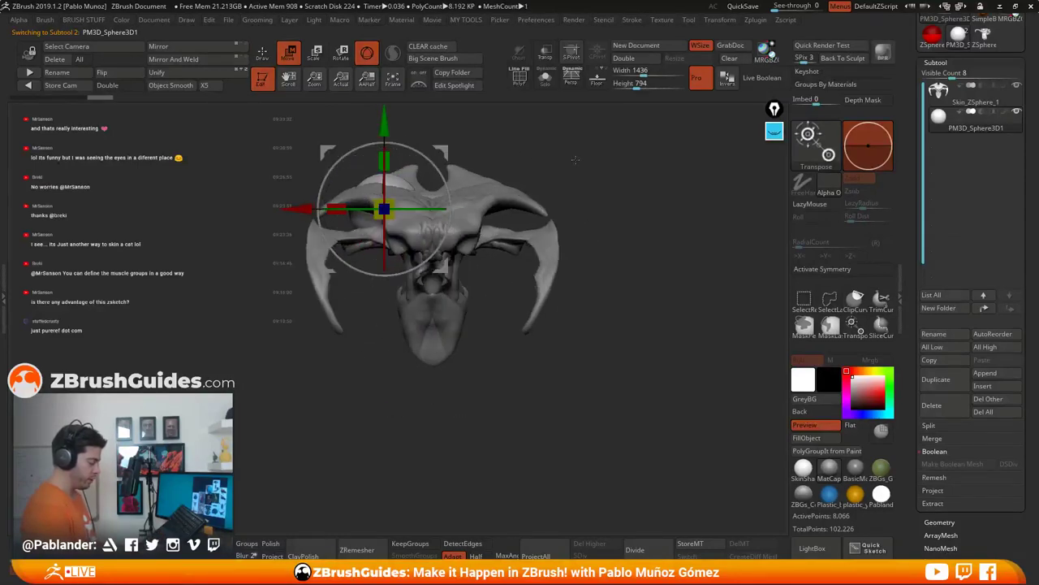
pyautogui.moveTo(575, 159); pyautogui.dragTo(528, 227)
pyautogui.moveTo(536, 222); pyautogui.dragTo(531, 279, button='right')
pyautogui.moveTo(505, 316); pyautogui.dragTo(540, 354)
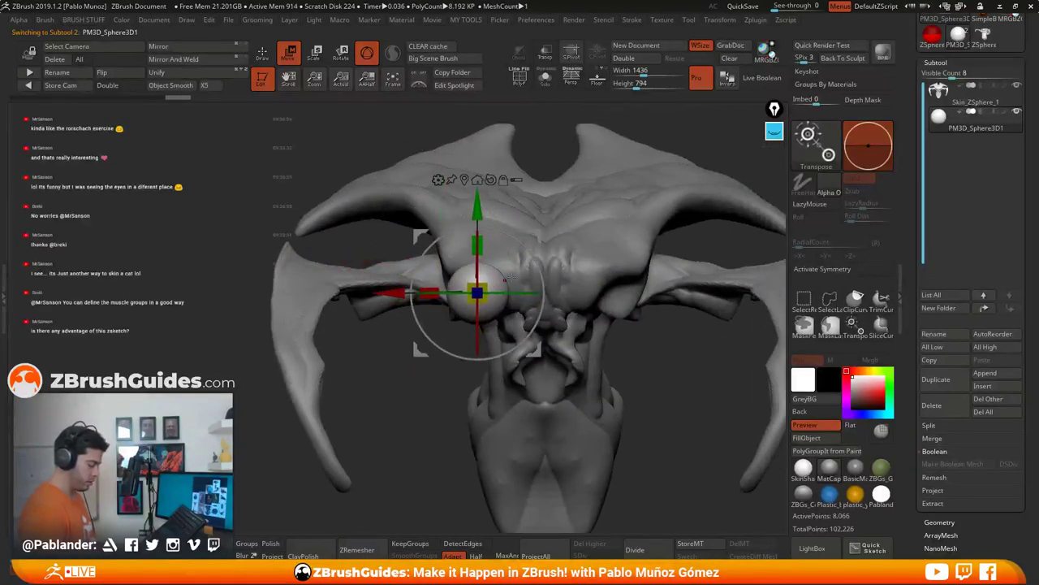
# Step: Fine-tune the small sphere's position in one eye socket beneath the brow and save with QuickSave
pyautogui.moveTo(485, 287); pyautogui.dragTo(477, 294)
pyautogui.keyDown('alt'); pyautogui.moveTo(564, 278); pyautogui.dragTo(533, 270, button='right'); pyautogui.keyUp('alt')
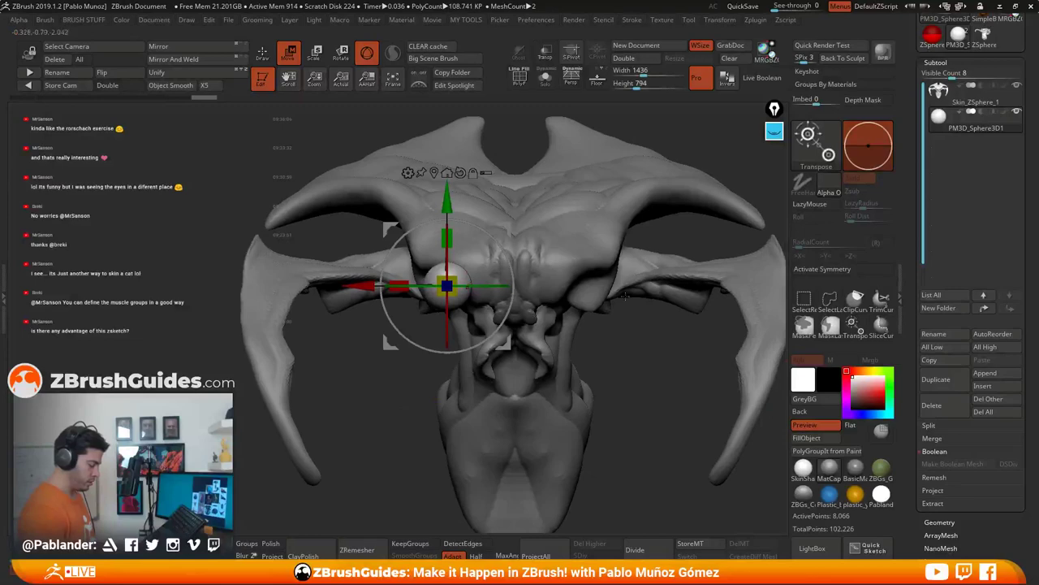
pyautogui.moveTo(625, 295)
pyautogui.mouseDown()
pyautogui.moveTo(595, 333)
pyautogui.moveTo(607, 348)
pyautogui.mouseUp()
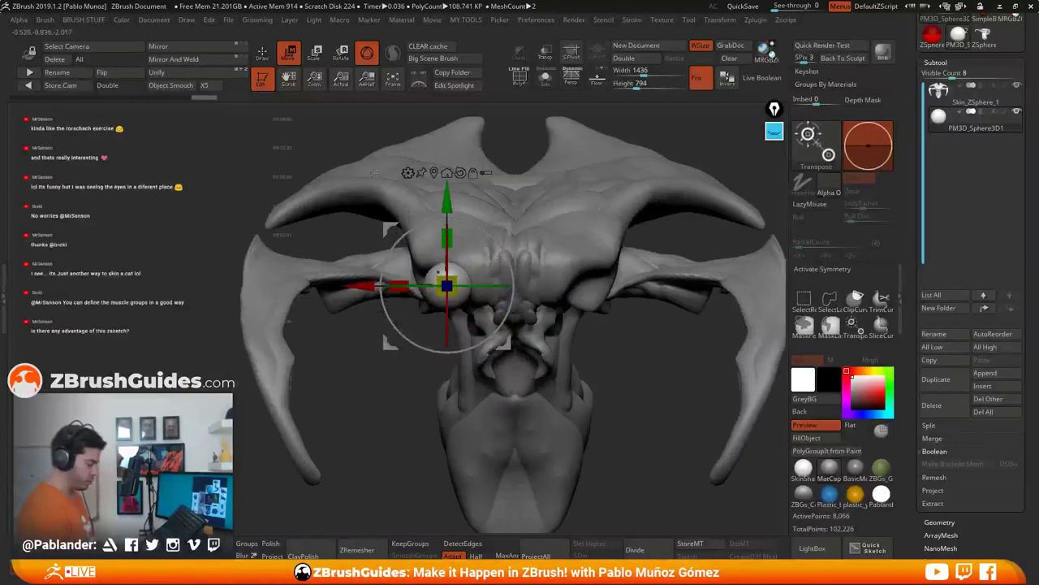
pyautogui.press('q')
pyautogui.keyDown('alt'); pyautogui.moveTo(488, 283); pyautogui.dragTo(483, 257, button='right'); pyautogui.keyUp('alt')
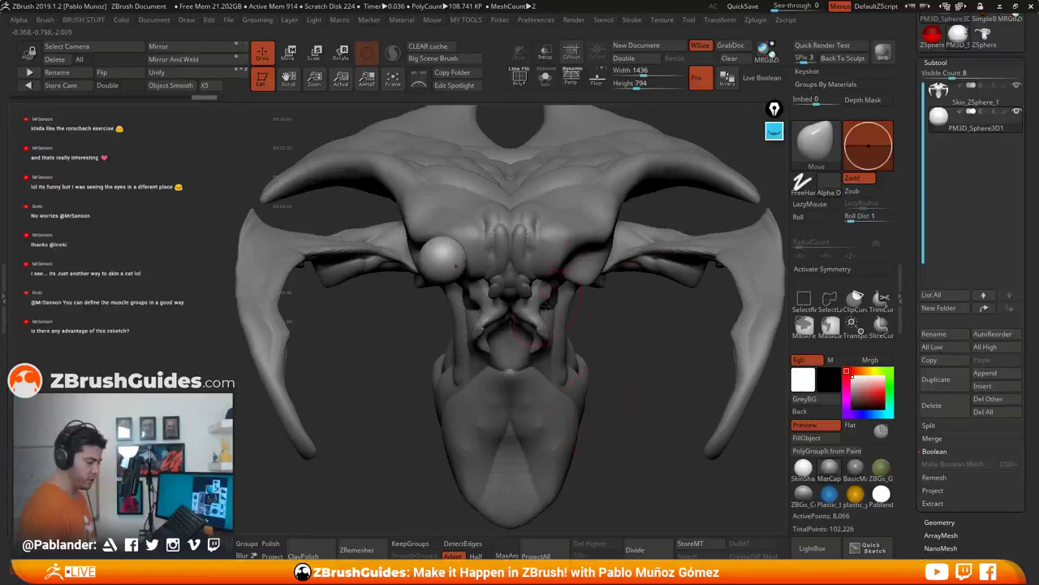
pyautogui.click(742, 6)
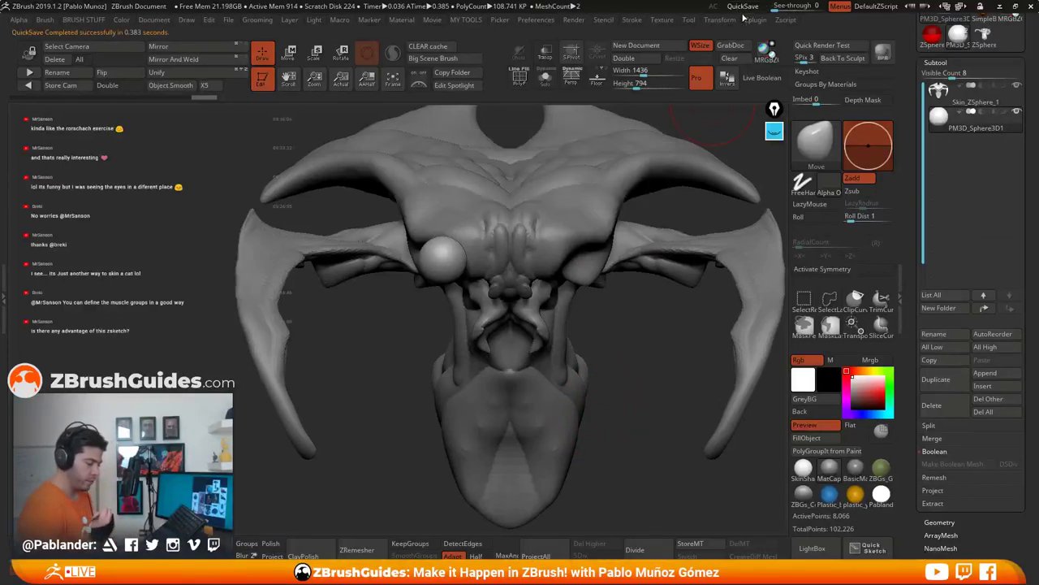
# Step: Isolate the eyeball sphere and stretch it vertically into an elongated ellipsoid
pyautogui.click(545, 78)
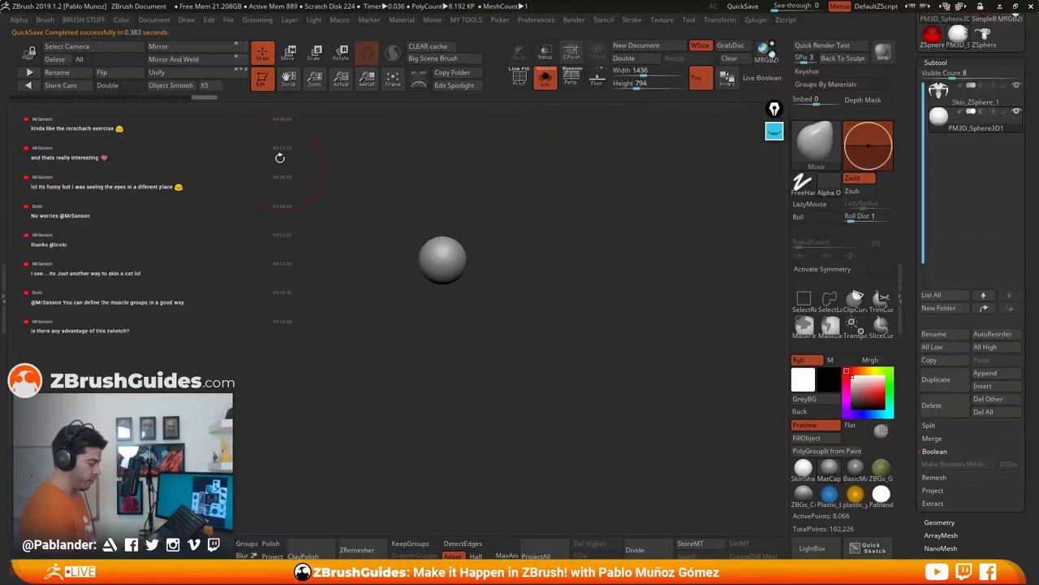
pyautogui.click(289, 55)
pyautogui.press('f')
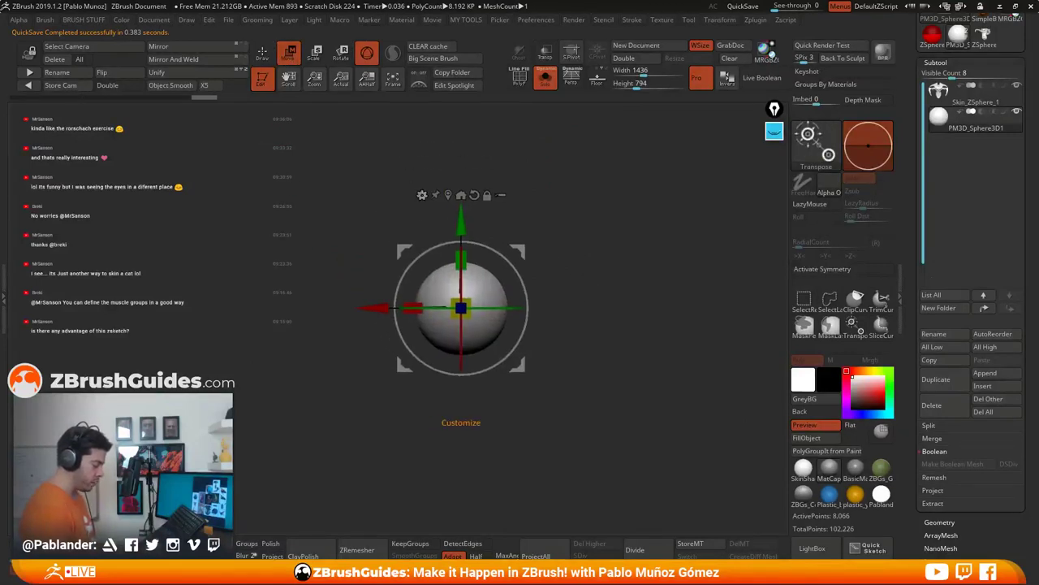
pyautogui.moveTo(461, 261); pyautogui.dragTo(470, 225)
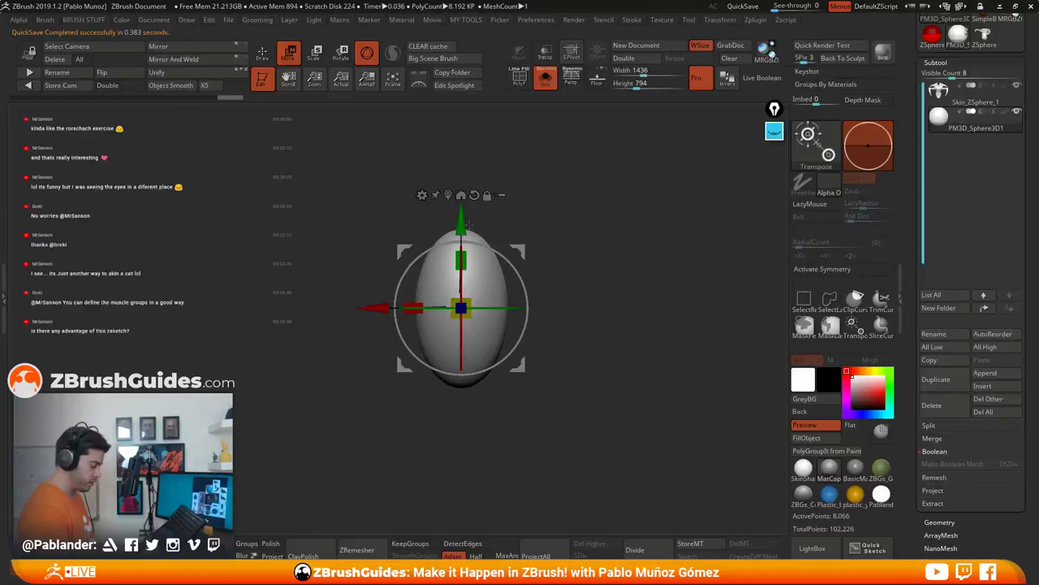
# Step: Apply a Taper deformer to the ellipsoid, narrowing its upper end and widening its lower end into an egg shape, and accept it
pyautogui.click(422, 195)
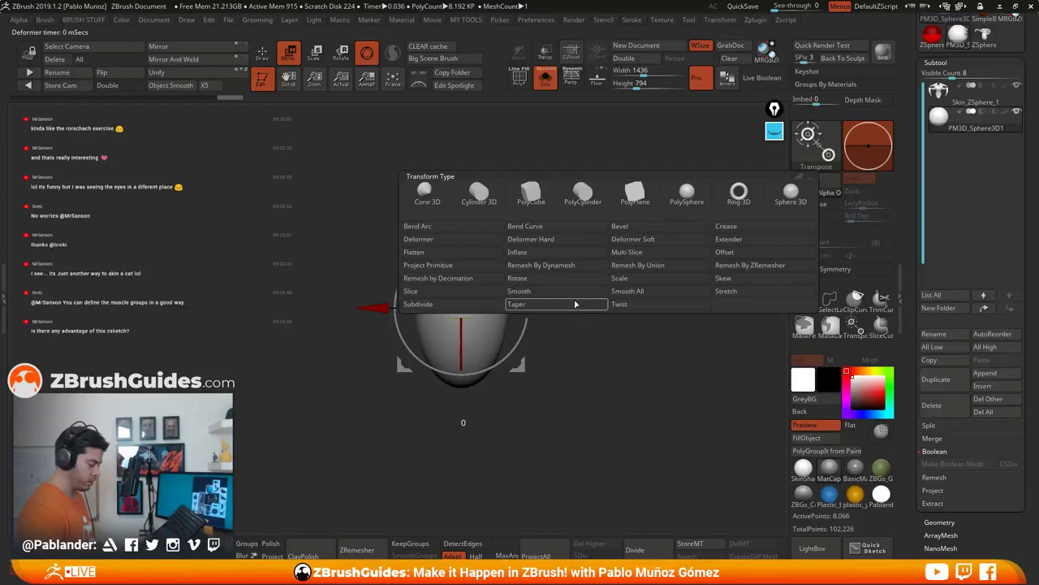
pyautogui.click(575, 306)
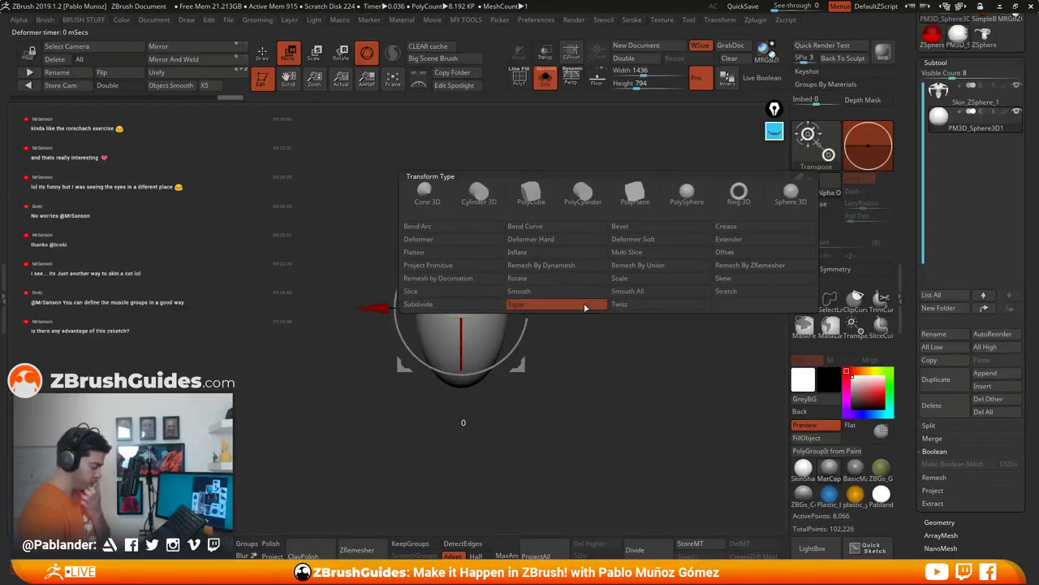
pyautogui.moveTo(463, 244); pyautogui.dragTo(463, 254)
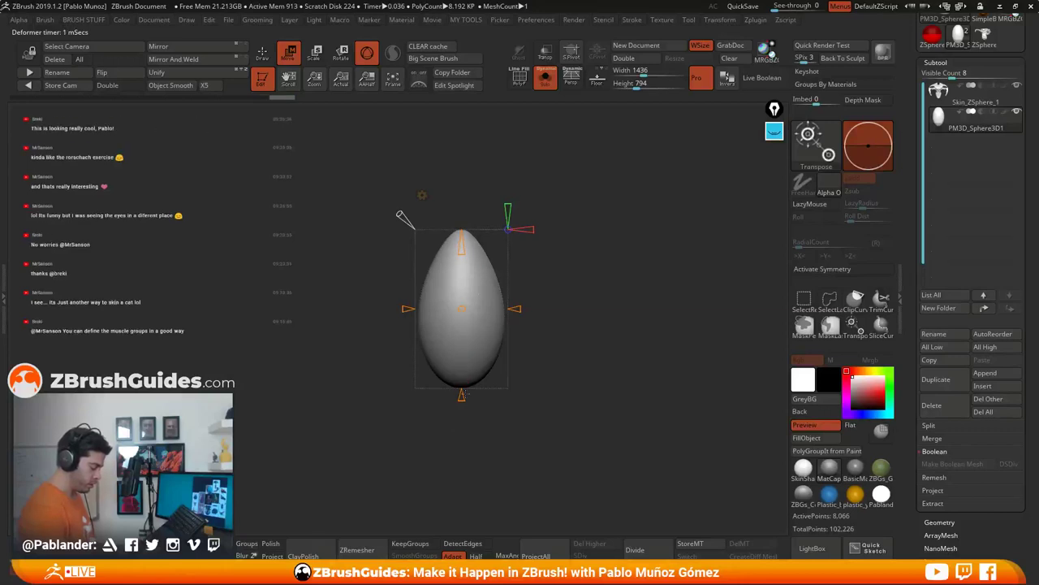
pyautogui.moveTo(465, 391); pyautogui.dragTo(463, 402)
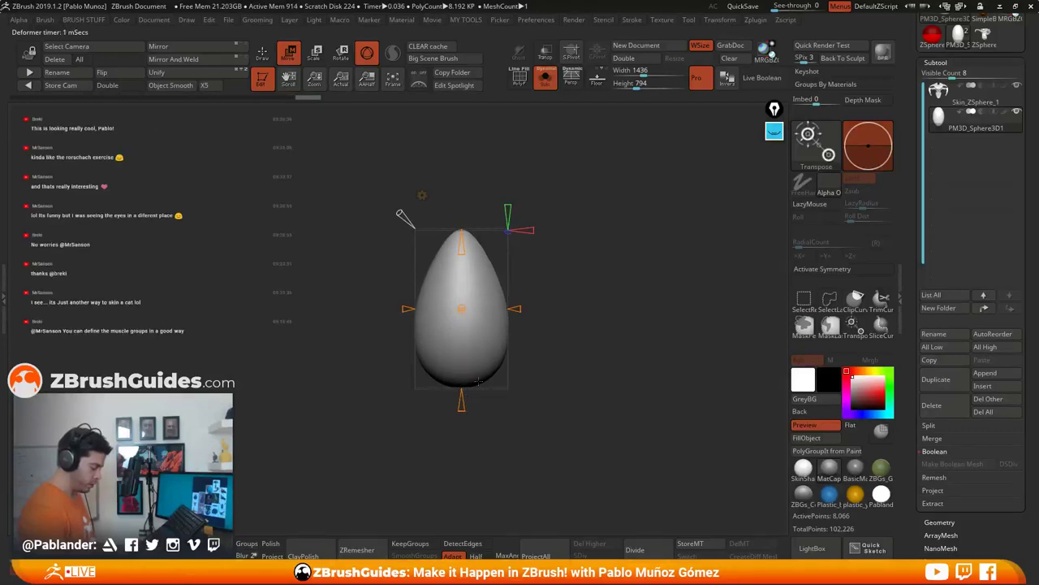
pyautogui.moveTo(575, 339)
pyautogui.mouseDown()
pyautogui.moveTo(633, 326)
pyautogui.moveTo(607, 350)
pyautogui.moveTo(566, 341)
pyautogui.mouseUp()
pyautogui.moveTo(466, 254); pyautogui.dragTo(462, 257)
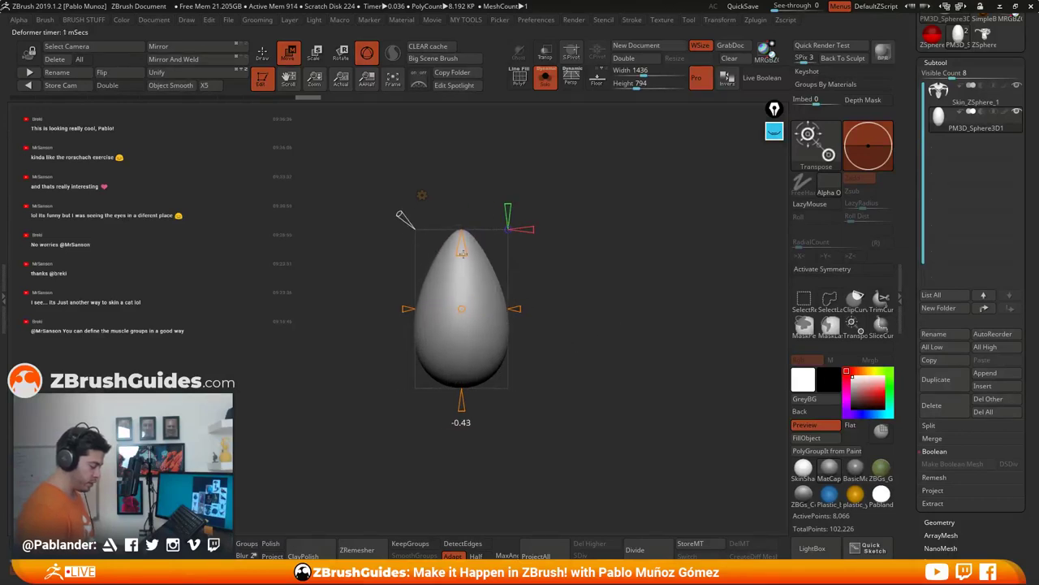
pyautogui.moveTo(401, 216); pyautogui.dragTo(398, 214)
pyautogui.moveTo(463, 398); pyautogui.dragTo(462, 398)
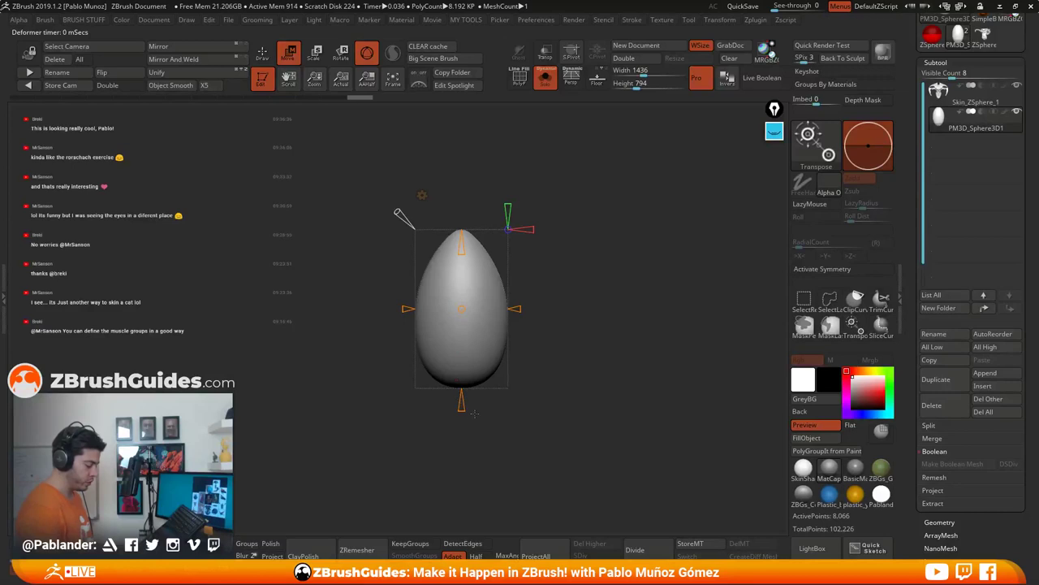
pyautogui.moveTo(686, 374); pyautogui.dragTo(610, 366)
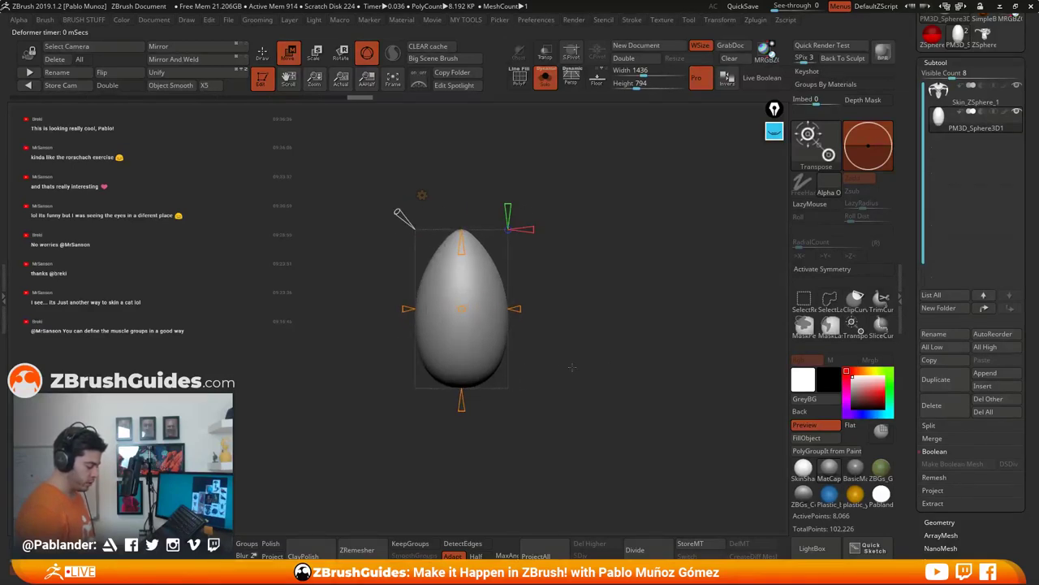
pyautogui.click(422, 195)
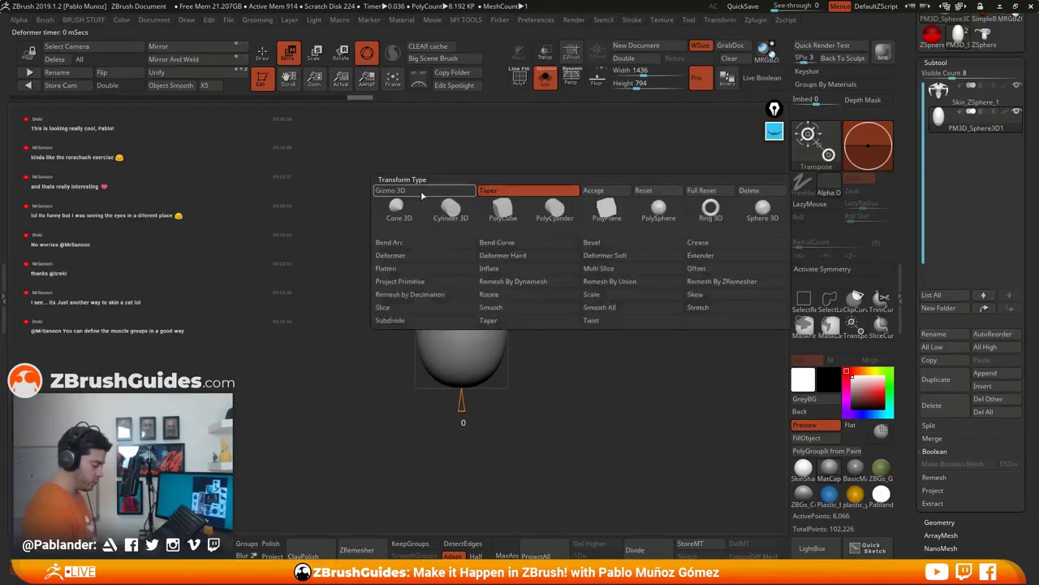
pyautogui.click(593, 191)
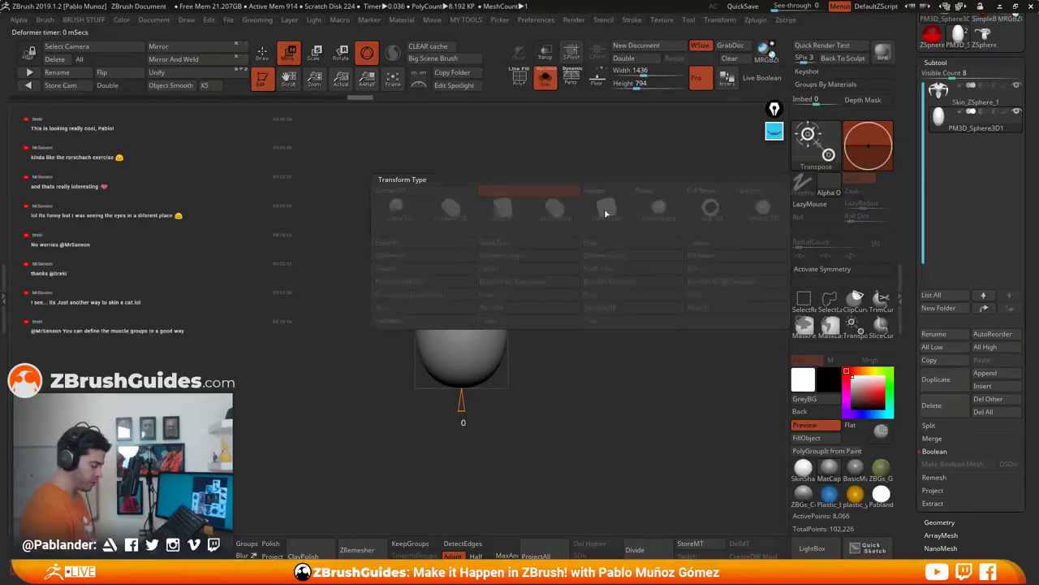
# Step: Show the whole head again around the egg-shaped eye and return to Draw mode with the Move brush
pyautogui.click(262, 54)
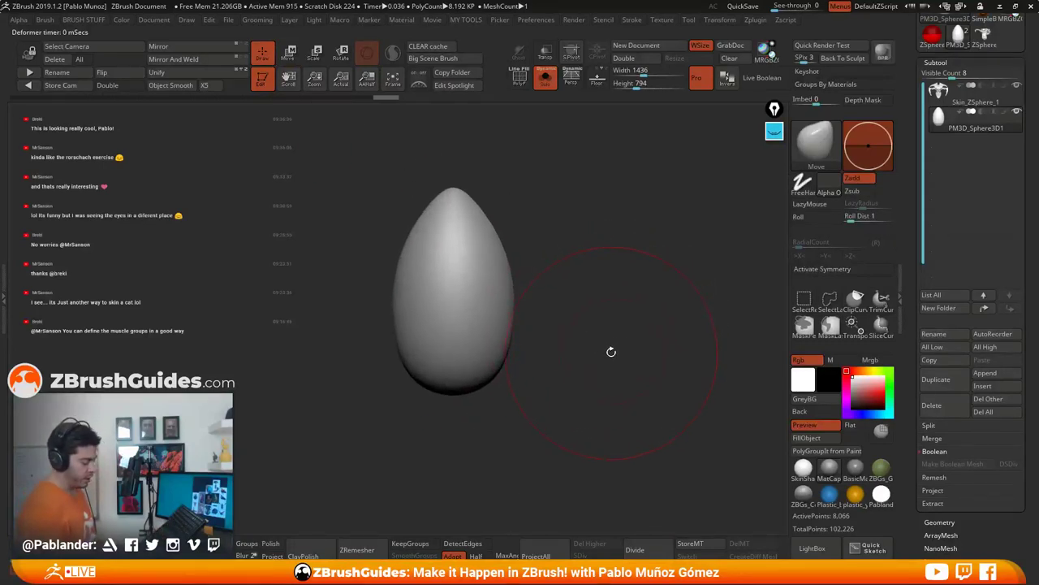
pyautogui.keyDown('alt'); pyautogui.moveTo(597, 368); pyautogui.dragTo(484, 377); pyautogui.keyUp('alt')
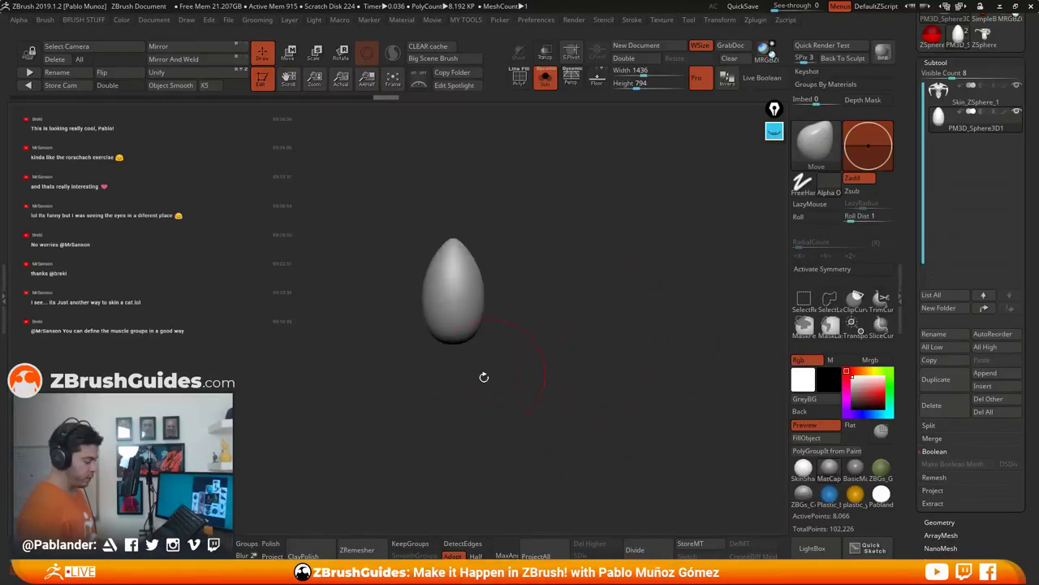
pyautogui.click(290, 53)
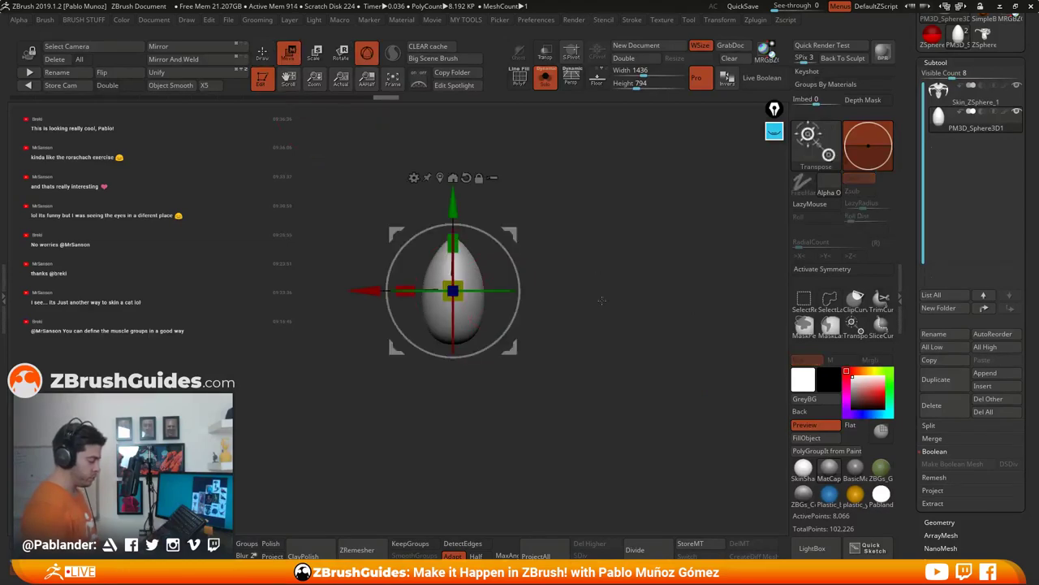
pyautogui.click(546, 79)
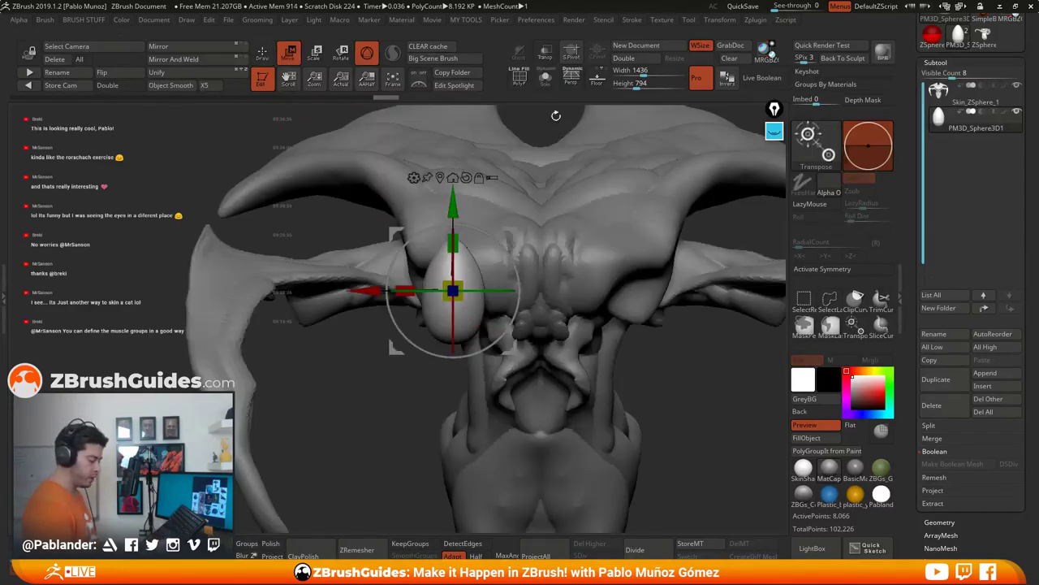
pyautogui.moveTo(519, 264)
pyautogui.mouseDown(button='right')
pyautogui.moveTo(621, 273)
pyautogui.moveTo(556, 287)
pyautogui.mouseUp(button='right')
pyautogui.click(262, 54)
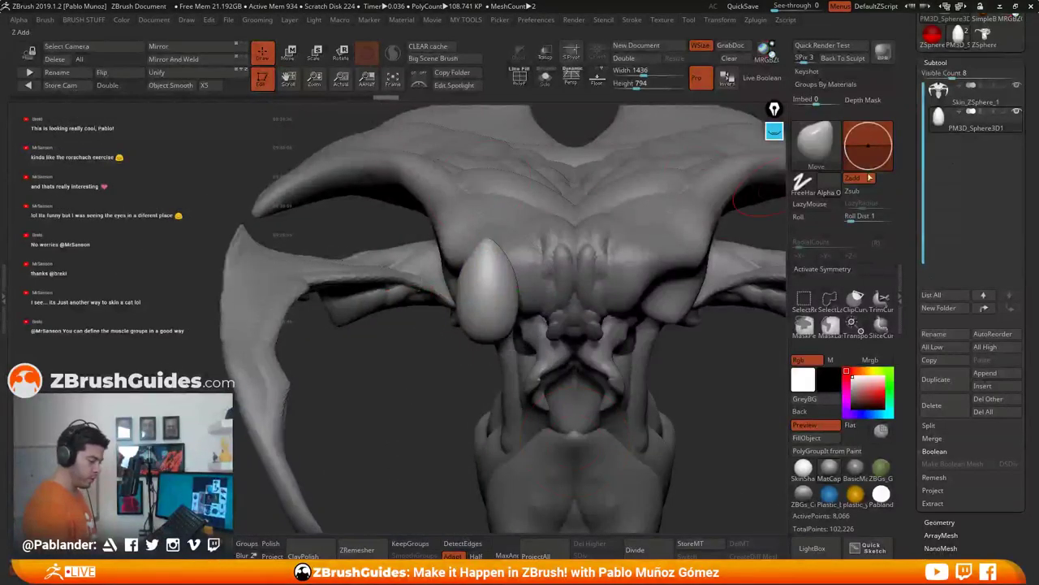
# Step: Switch to the head subtool and hide its two long curved side tusks with a selection
pyautogui.click(988, 102)
pyautogui.press('f')
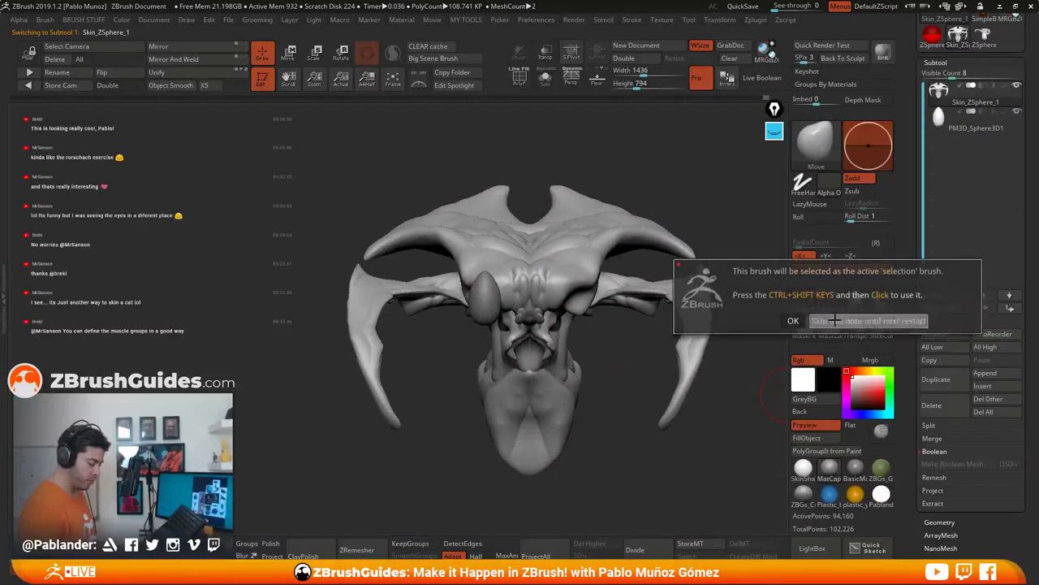
pyautogui.click(830, 301)
pyautogui.moveTo(686, 259)
pyautogui.keyDown('ctrl'); pyautogui.keyDown('shift'); pyautogui.mouseDown()
pyautogui.moveTo(599, 290)
pyautogui.moveTo(735, 252)
pyautogui.moveTo(715, 260)
pyautogui.mouseUp(); pyautogui.keyUp('shift'); pyautogui.keyUp('ctrl')
pyautogui.moveTo(659, 336); pyautogui.dragTo(656, 334)
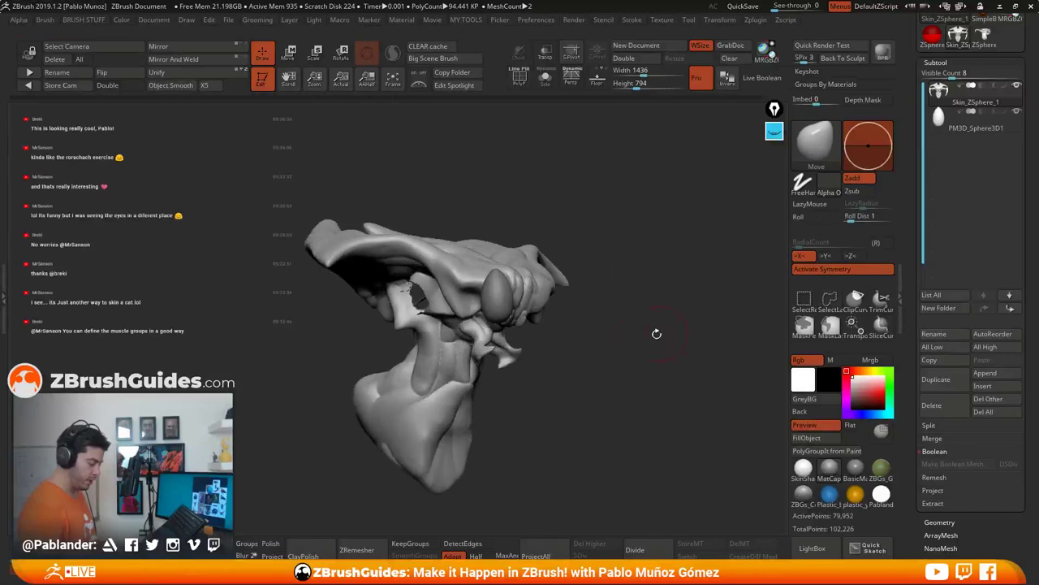
# Step: Move and rotate the egg-shaped eyeball so it lies on its side inside the eye socket
pyautogui.click(966, 126)
pyautogui.moveTo(620, 281)
pyautogui.mouseDown()
pyautogui.moveTo(626, 260)
pyautogui.moveTo(616, 334)
pyautogui.moveTo(605, 273)
pyautogui.moveTo(604, 284)
pyautogui.mouseUp()
pyautogui.click(289, 53)
pyautogui.keyDown('alt'); pyautogui.moveTo(501, 385); pyautogui.dragTo(532, 342); pyautogui.keyUp('alt')
pyautogui.keyDown('alt'); pyautogui.moveTo(605, 334); pyautogui.dragTo(682, 331); pyautogui.keyUp('alt')
pyautogui.moveTo(554, 246); pyautogui.dragTo(552, 255)
pyautogui.moveTo(649, 335); pyautogui.dragTo(558, 329)
pyautogui.moveTo(558, 251); pyautogui.dragTo(597, 248)
# Step: Fine-tune the eyeball's tilt and depth so it fits snugly beneath the brow
pyautogui.moveTo(635, 250); pyautogui.dragTo(514, 214, button='right')
pyautogui.moveTo(512, 212); pyautogui.dragTo(523, 215)
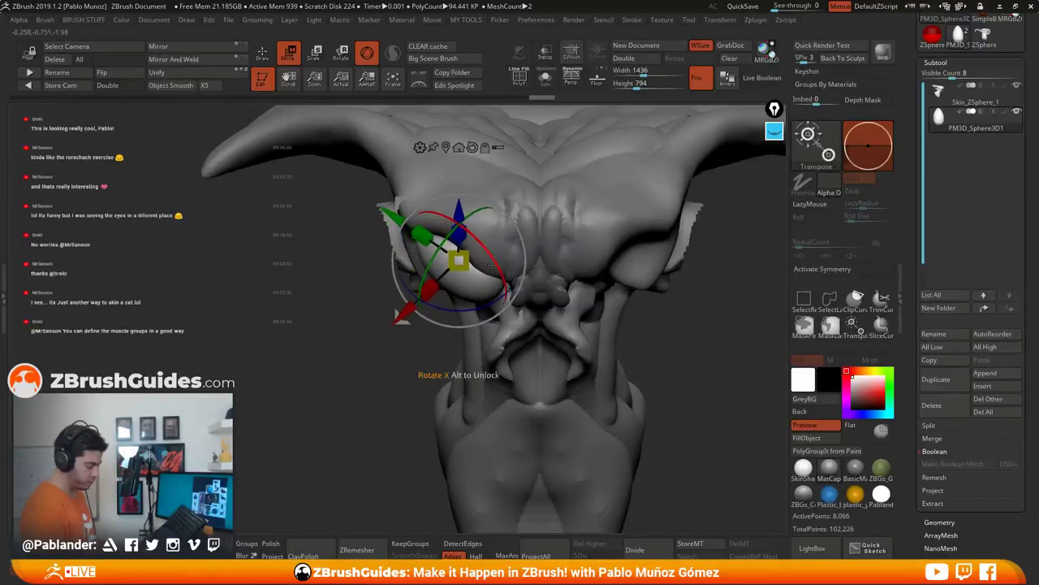
pyautogui.moveTo(467, 268); pyautogui.dragTo(466, 268)
pyautogui.moveTo(467, 268)
pyautogui.mouseDown(button='right')
pyautogui.moveTo(520, 250)
pyautogui.moveTo(475, 256)
pyautogui.mouseUp(button='right')
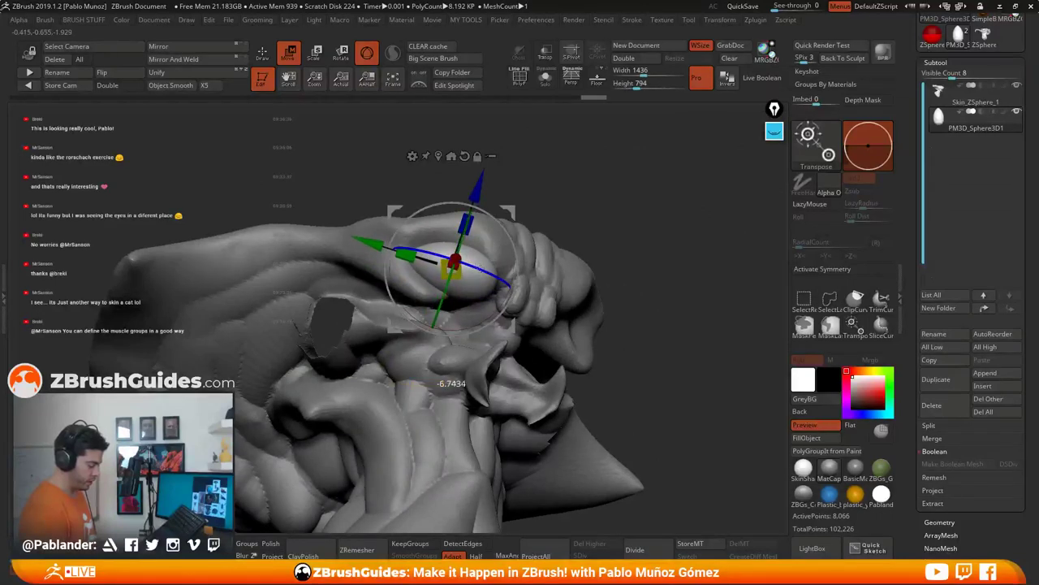
pyautogui.moveTo(508, 213); pyautogui.dragTo(608, 318)
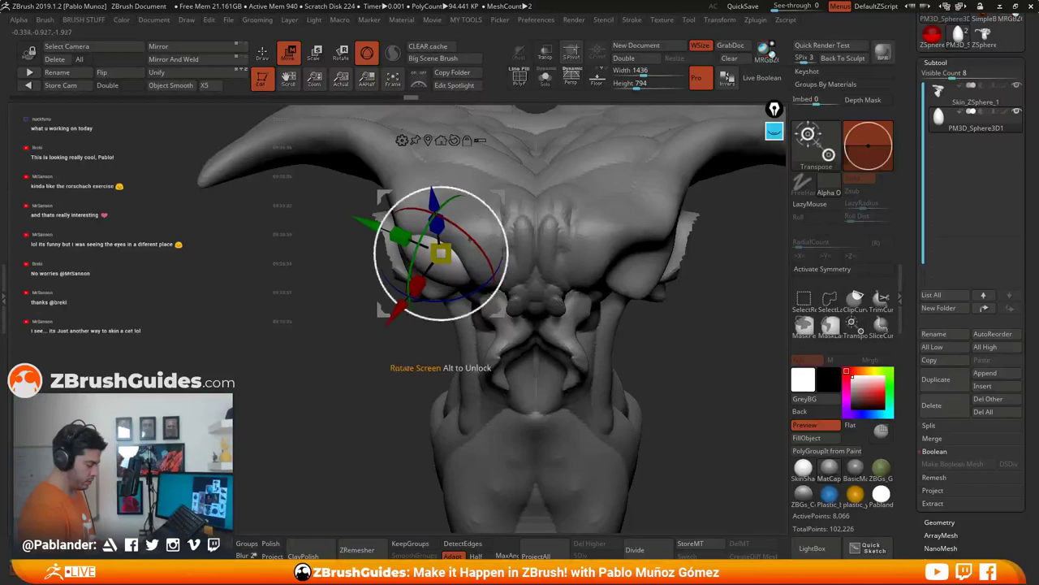
# Step: Return to Draw mode, unhide the head's side tusks and make the eyeball the active subtool again
pyautogui.press('q')
pyautogui.moveTo(386, 393)
pyautogui.keyDown('alt'); pyautogui.mouseDown()
pyautogui.moveTo(576, 353)
pyautogui.moveTo(714, 351)
pyautogui.moveTo(615, 354)
pyautogui.mouseUp(); pyautogui.keyUp('alt')
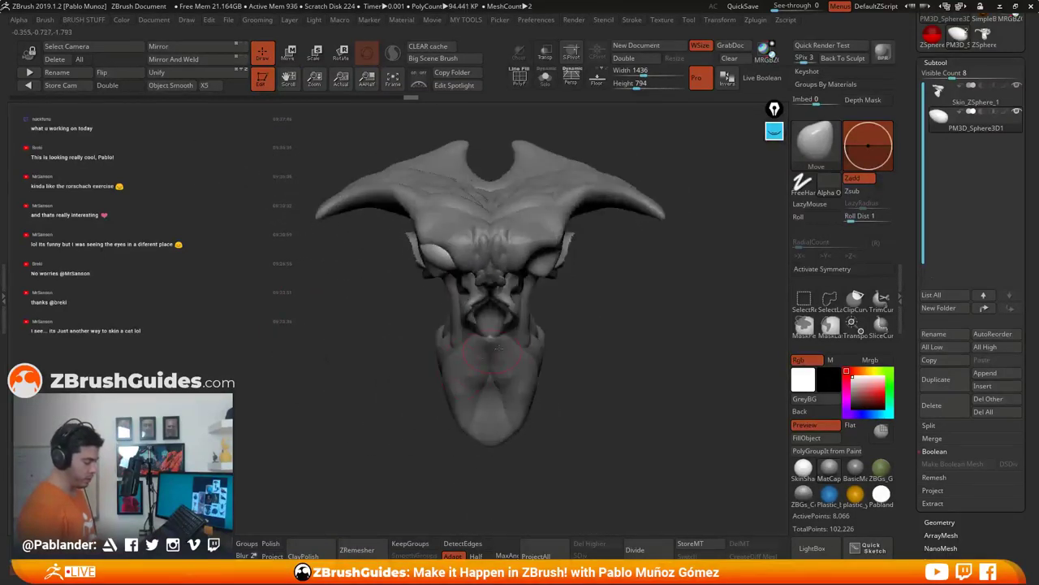
pyautogui.click(966, 97)
pyautogui.keyDown('ctrl'); pyautogui.keyDown('shift'); pyautogui.click(626, 326); pyautogui.keyUp('shift'); pyautogui.keyUp('ctrl')
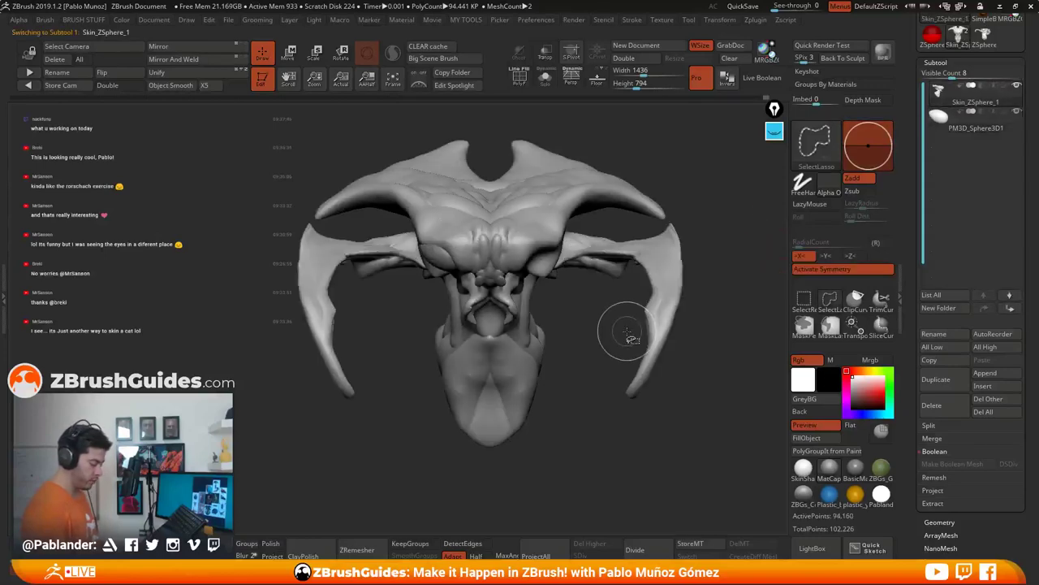
pyautogui.click(955, 124)
pyautogui.keyDown('alt'); pyautogui.moveTo(485, 278); pyautogui.dragTo(462, 238); pyautogui.keyUp('alt')
pyautogui.moveTo(462, 239)
pyautogui.mouseDown(button='right')
pyautogui.moveTo(375, 247)
pyautogui.moveTo(493, 257)
pyautogui.moveTo(477, 248)
pyautogui.moveTo(506, 233)
pyautogui.moveTo(549, 349)
pyautogui.mouseUp(button='right')
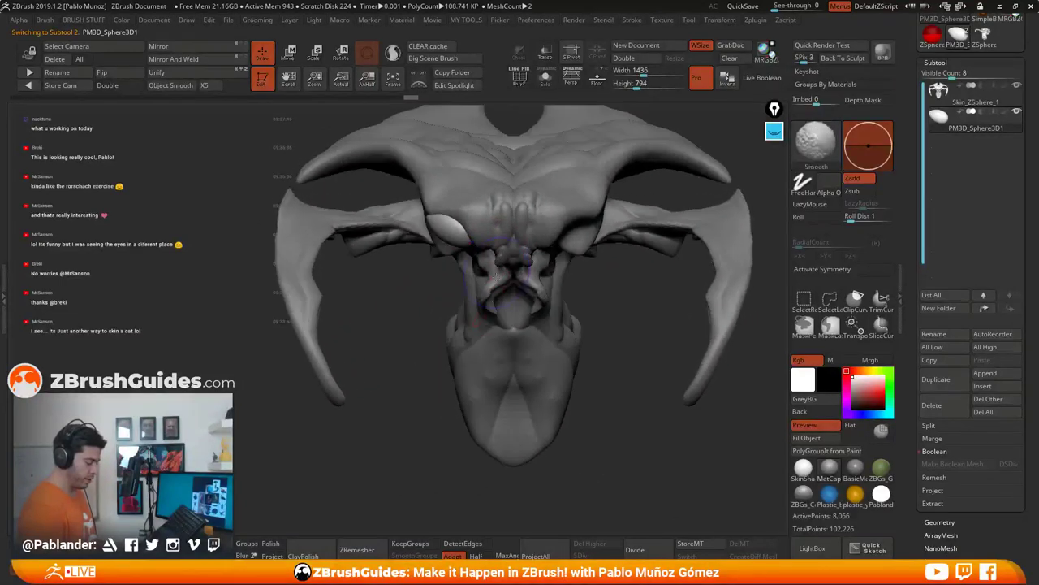
pyautogui.moveTo(551, 355); pyautogui.dragTo(364, 372)
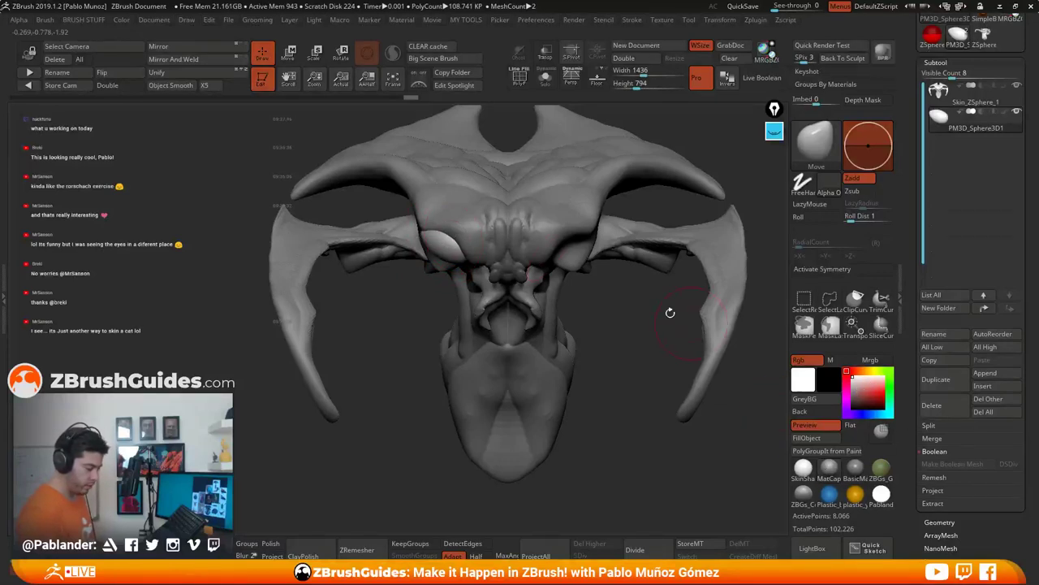
# Step: Choose a dark, glossy reflective MatCap material for the eyeball
pyautogui.click(406, 21)
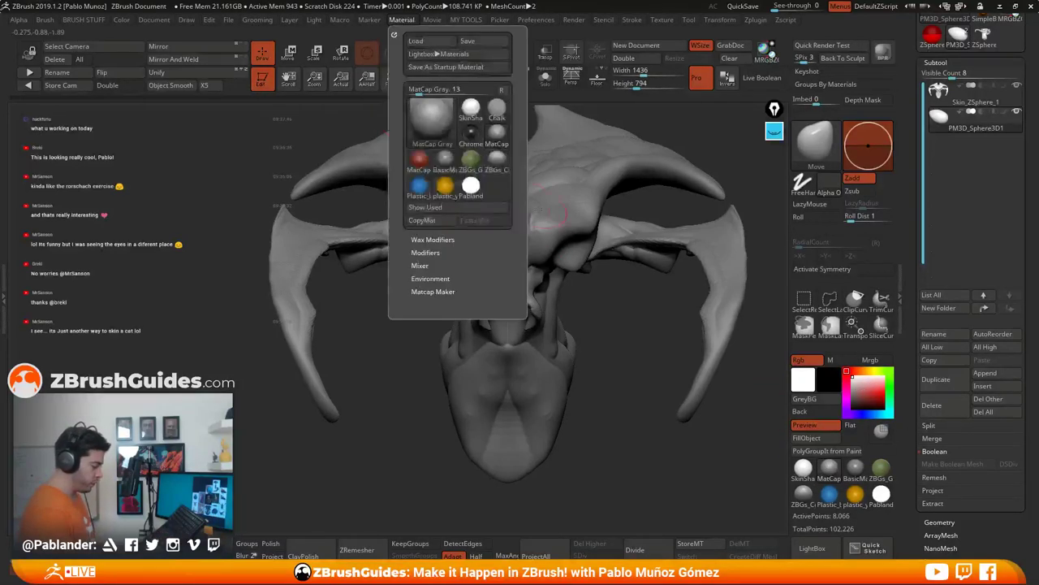
pyautogui.click(406, 22)
pyautogui.click(435, 120)
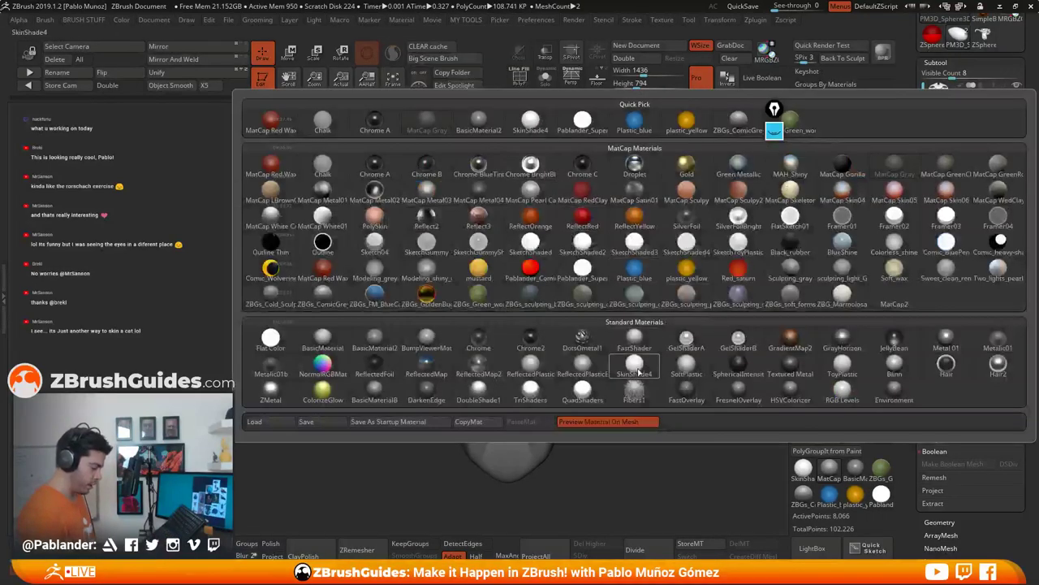
pyautogui.click(431, 218)
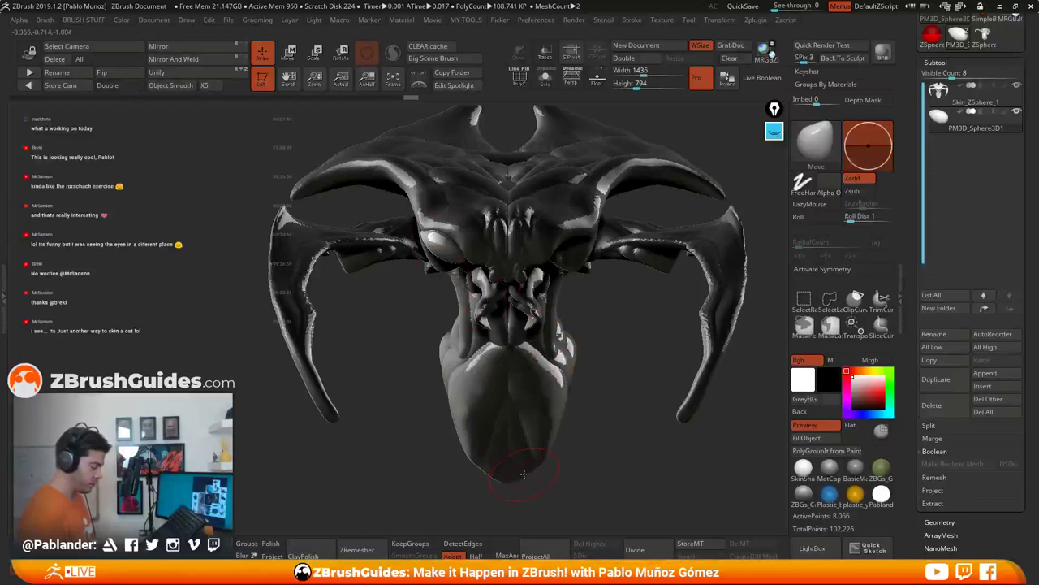
# Step: Try out purple tints and set the active colour to a slightly violet grey, RGB 144, 142, 149
pyautogui.click(864, 392)
pyautogui.click(855, 414)
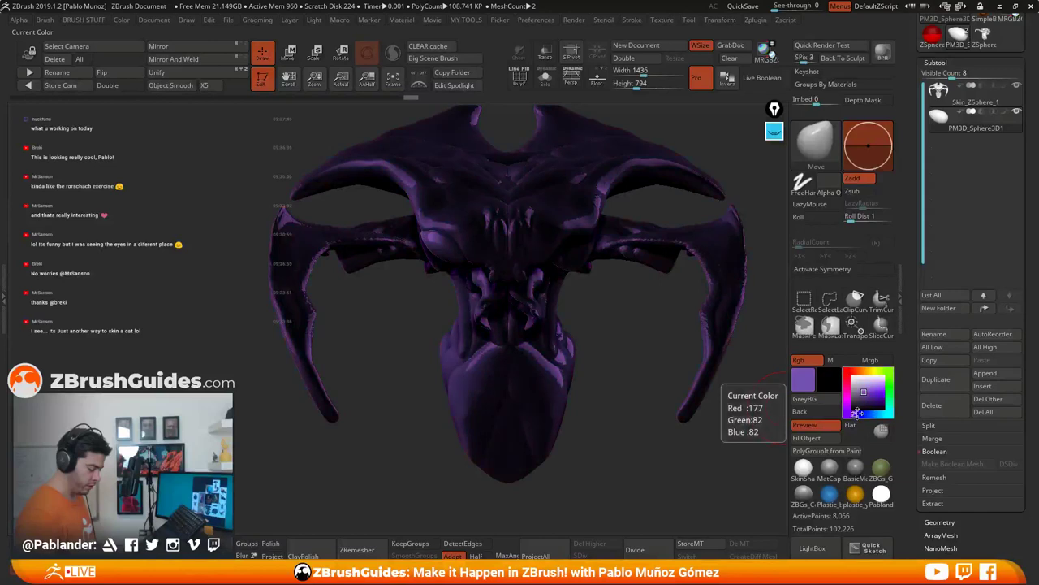
pyautogui.moveTo(866, 389)
pyautogui.mouseDown()
pyautogui.moveTo(857, 400)
pyautogui.moveTo(854, 390)
pyautogui.mouseUp()
pyautogui.click(857, 414)
pyautogui.click(855, 389)
pyautogui.click(854, 390)
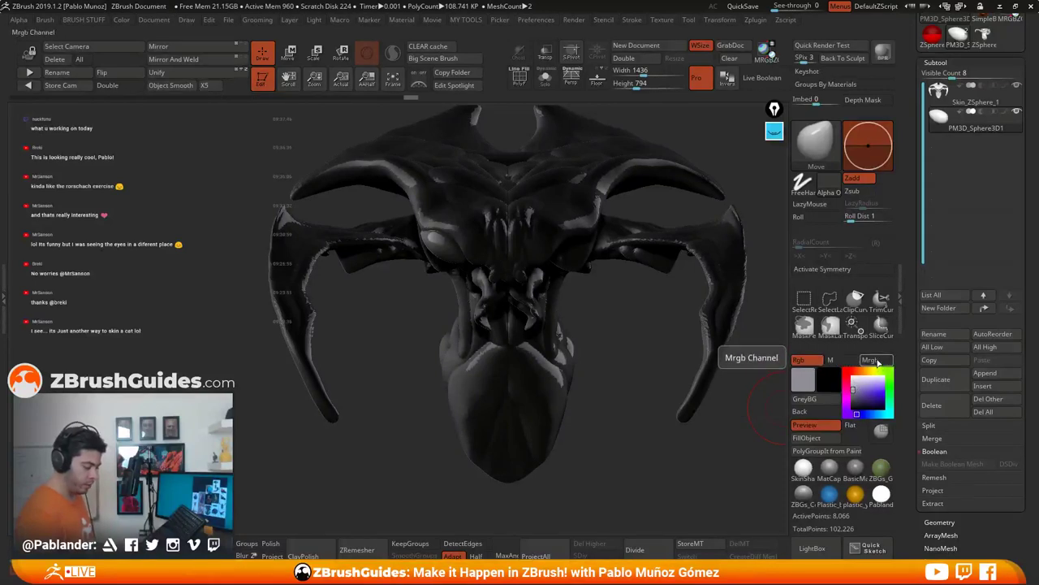
# Step: Fill the eyeball with both the active material and colour using the Mrgb channel
pyautogui.click(875, 360)
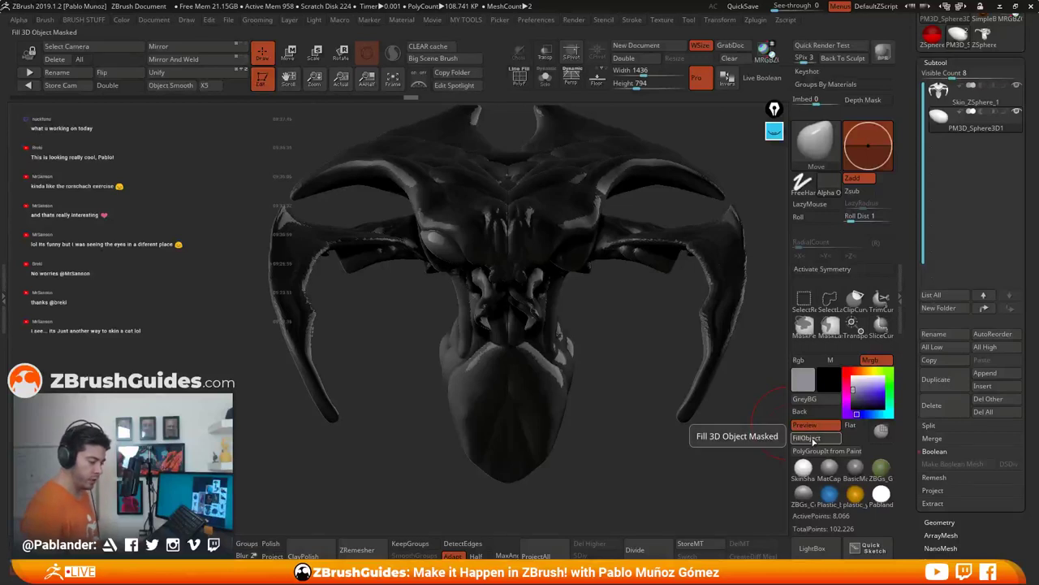
pyautogui.click(812, 441)
pyautogui.click(121, 19)
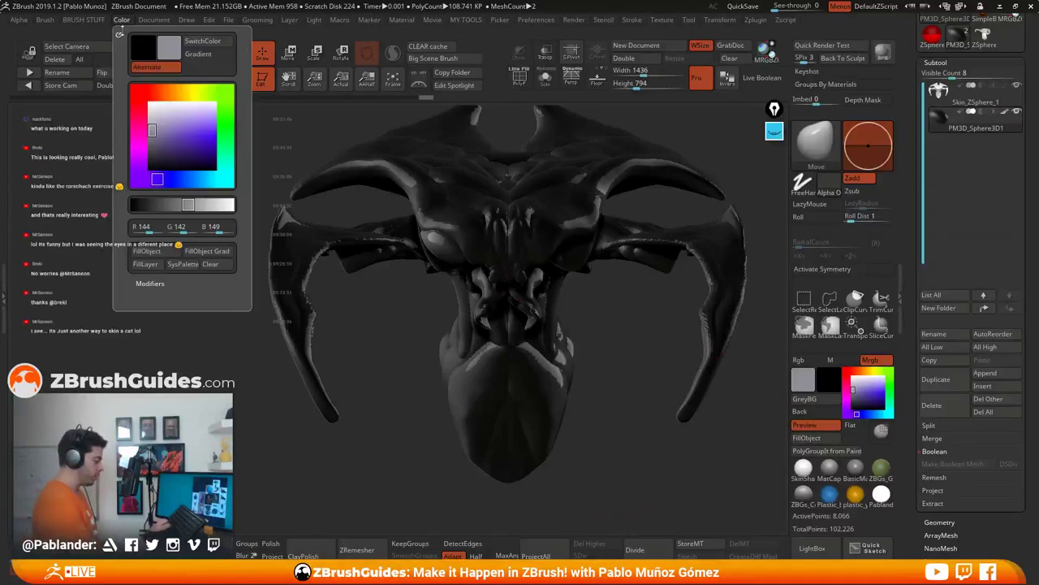
pyautogui.click(161, 253)
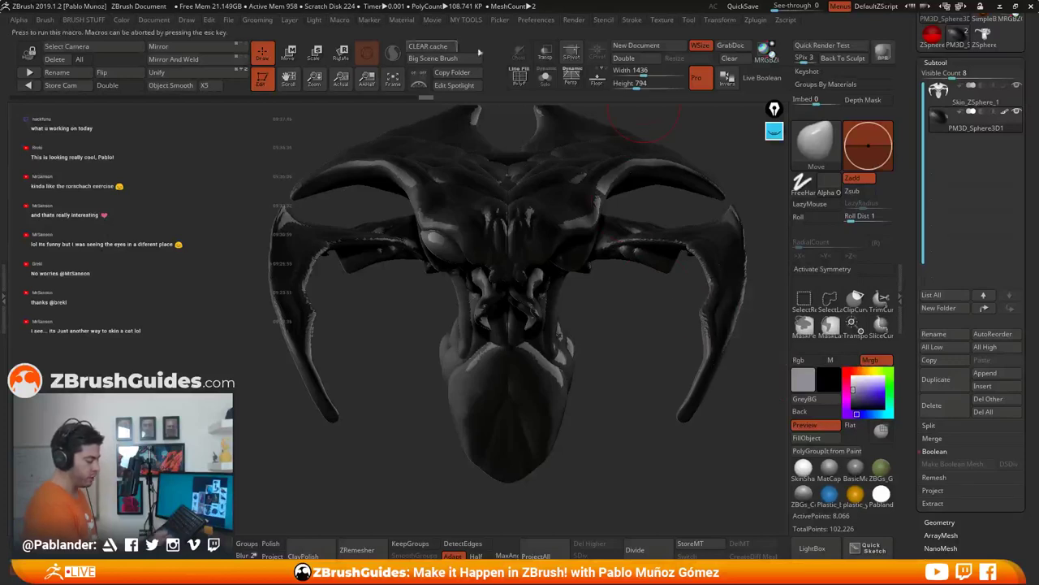
# Step: Switch to the head subtool, set the active material to BasicMaterial2 and the colour to white
pyautogui.click(974, 103)
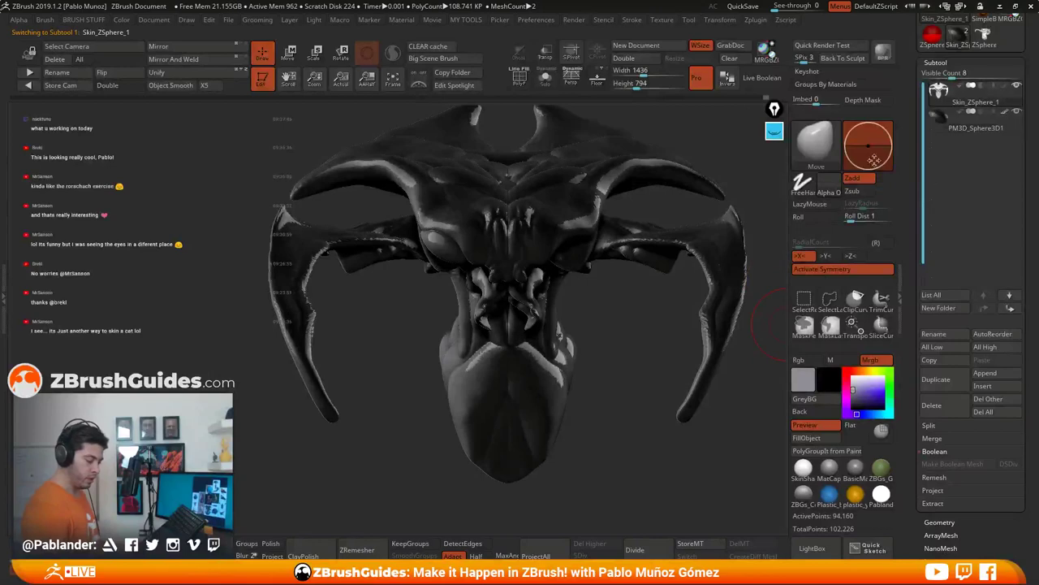
pyautogui.click(854, 468)
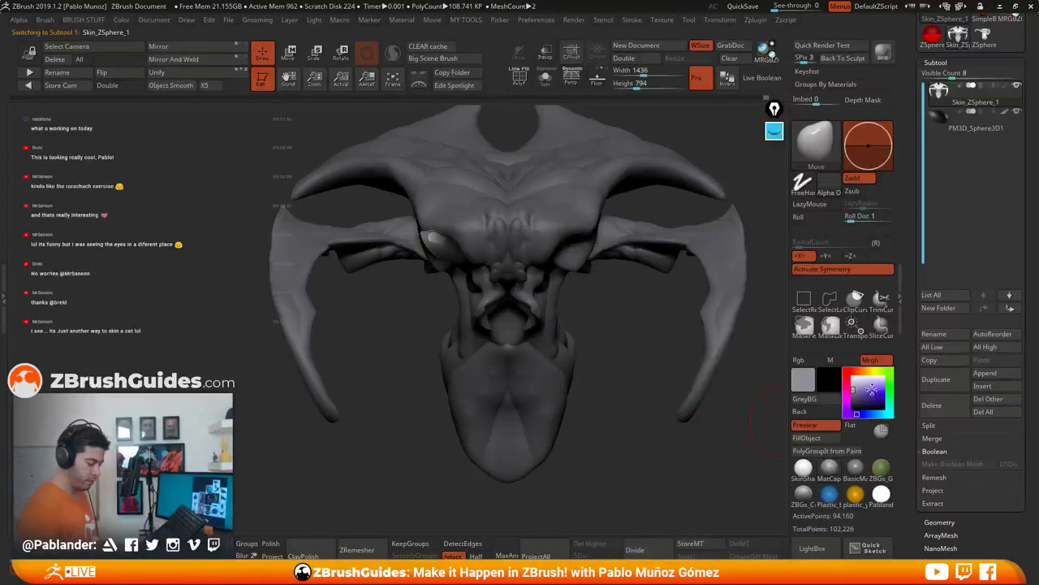
pyautogui.moveTo(873, 390); pyautogui.dragTo(846, 371)
pyautogui.moveTo(642, 416); pyautogui.dragTo(596, 343)
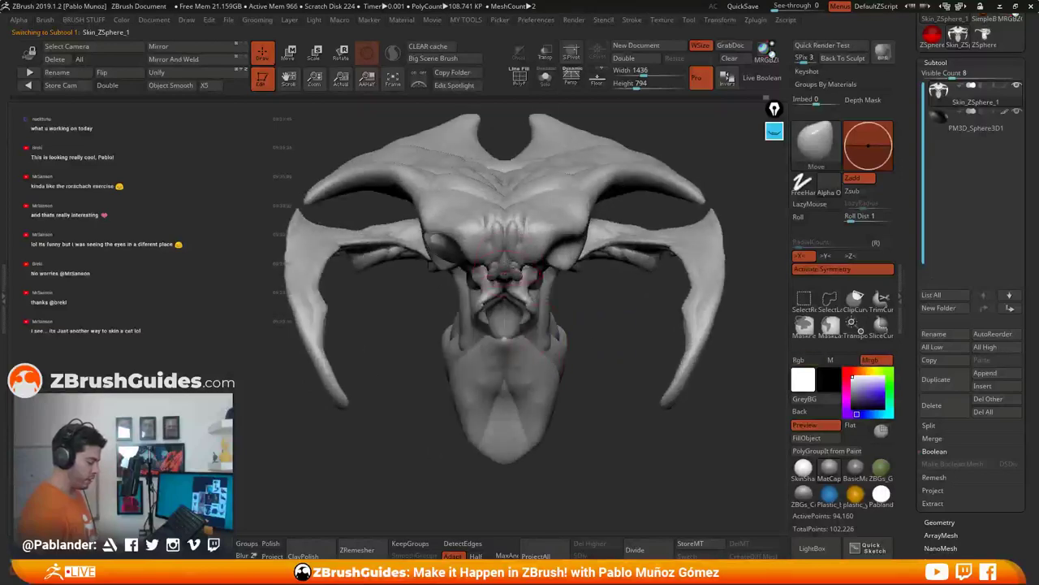
pyautogui.keyDown('ctrl'); pyautogui.moveTo(510, 303); pyautogui.dragTo(545, 298, button='right'); pyautogui.keyUp('ctrl')
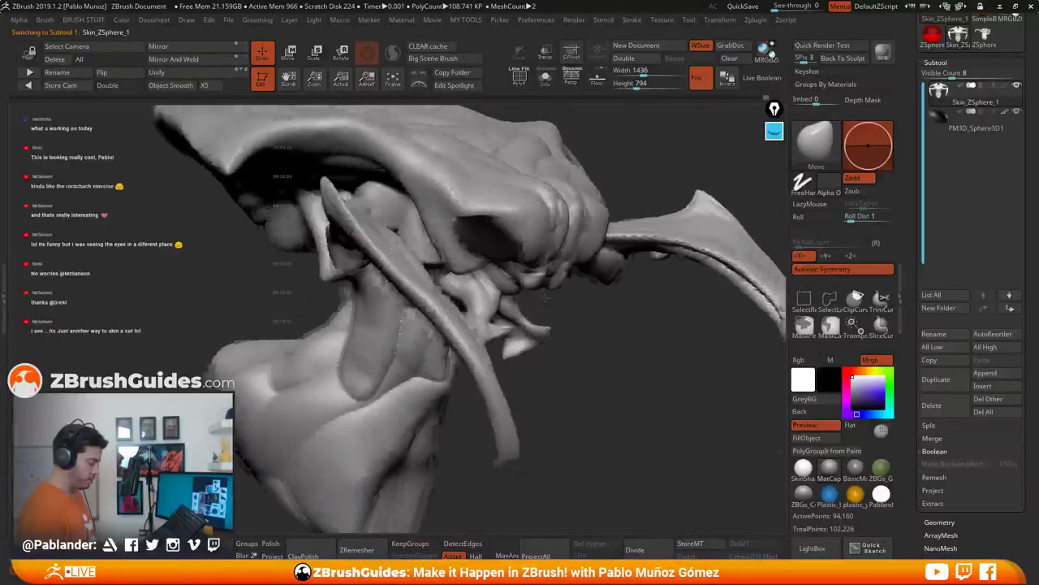
pyautogui.moveTo(544, 296); pyautogui.dragTo(518, 306)
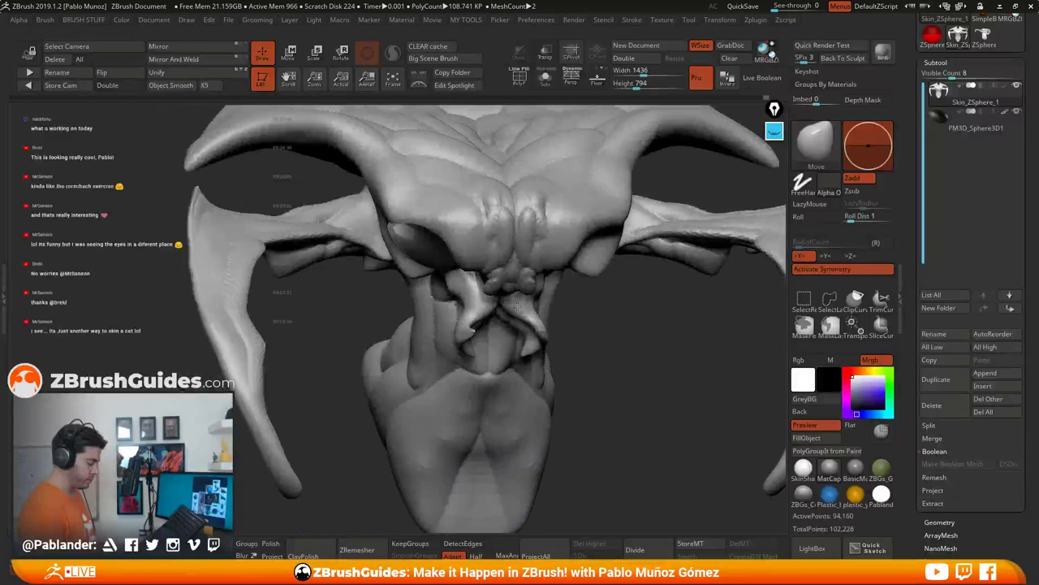
pyautogui.moveTo(619, 341)
pyautogui.mouseDown()
pyautogui.moveTo(636, 365)
pyautogui.moveTo(621, 345)
pyautogui.moveTo(606, 373)
pyautogui.mouseUp()
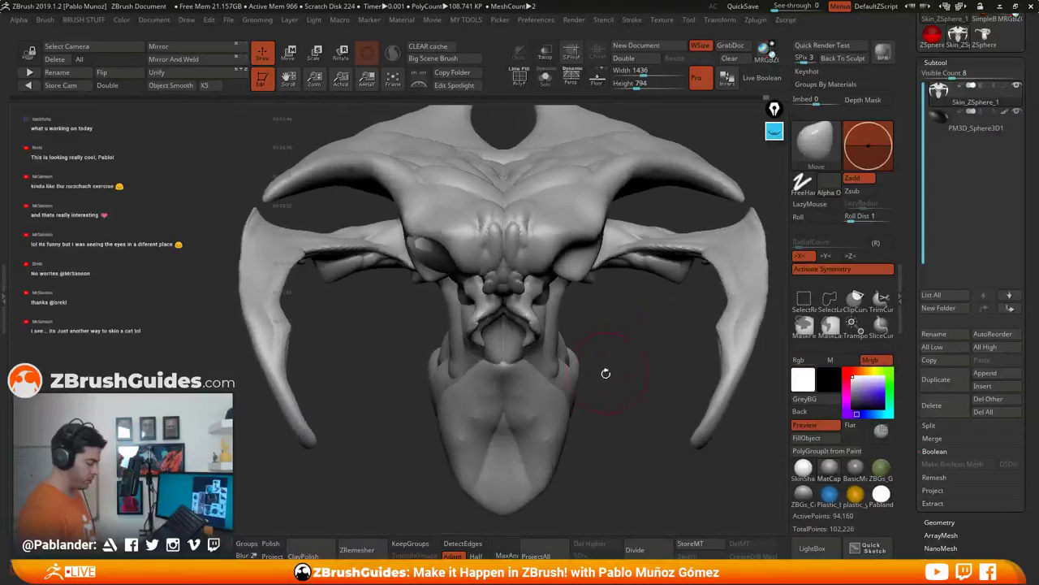
# Step: Recolour the eyeball white with only the Rgb channel, keeping its reflective material, and check it against the head
pyautogui.click(970, 128)
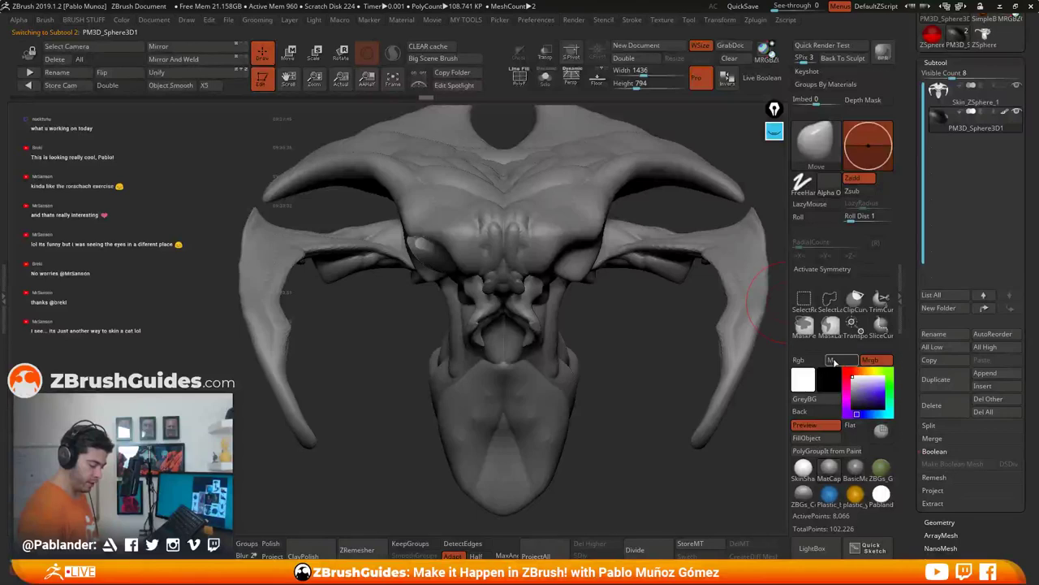
pyautogui.click(799, 360)
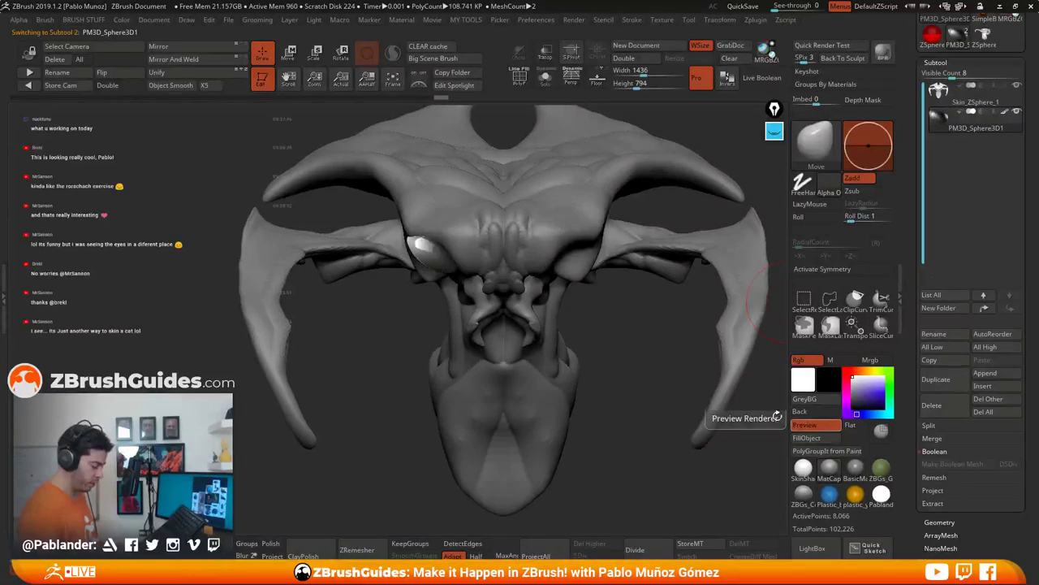
pyautogui.click(965, 106)
pyautogui.moveTo(674, 363); pyautogui.dragTo(622, 361)
pyautogui.moveTo(549, 304)
pyautogui.mouseDown(button='right')
pyautogui.moveTo(645, 280)
pyautogui.moveTo(607, 270)
pyautogui.moveTo(569, 237)
pyautogui.moveTo(485, 235)
pyautogui.mouseUp(button='right')
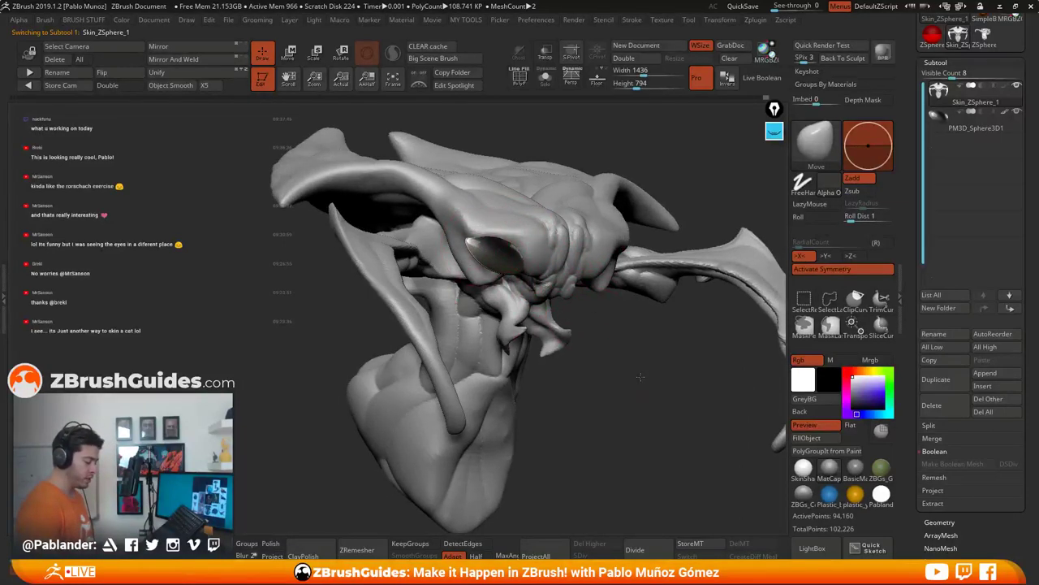
pyautogui.moveTo(641, 377); pyautogui.dragTo(726, 311, button='right')
pyautogui.moveTo(738, 149); pyautogui.dragTo(715, 146, button='right')
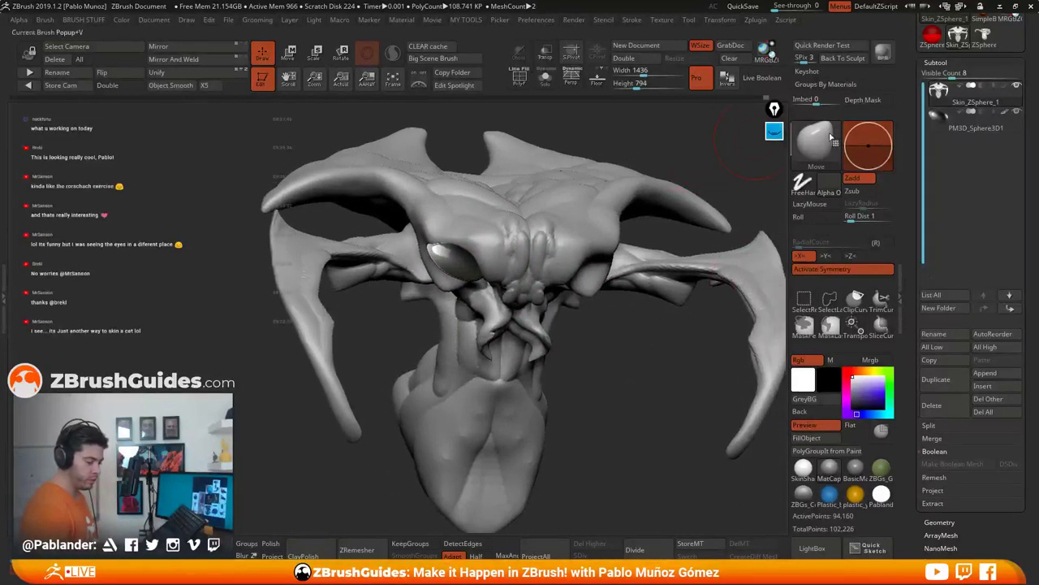
# Step: Mirror and weld the eyeball subtool to place a matching eye in the opposite socket
pyautogui.click(974, 128)
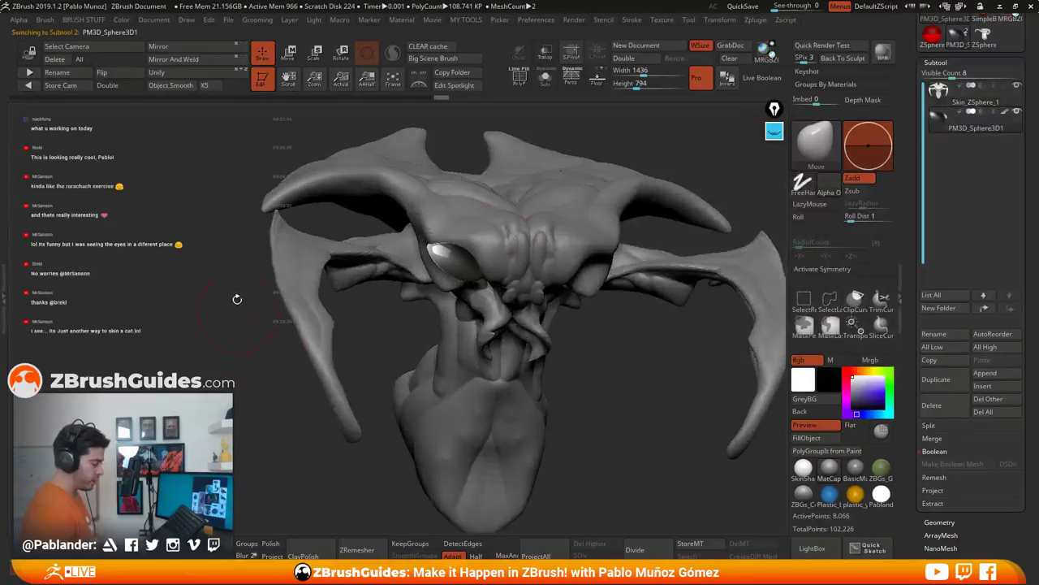
pyautogui.click(201, 60)
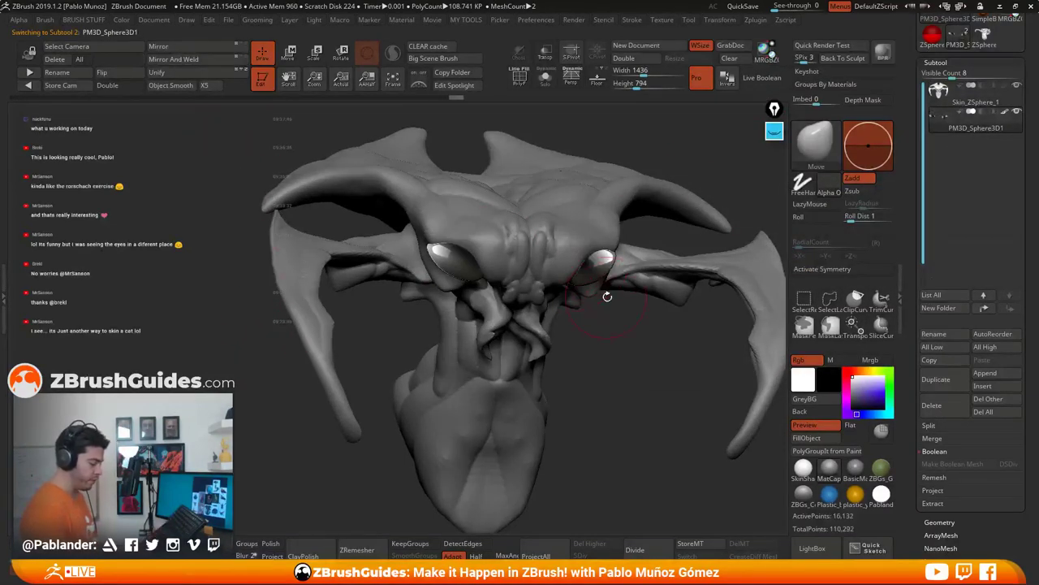
pyautogui.moveTo(608, 297); pyautogui.dragTo(560, 320)
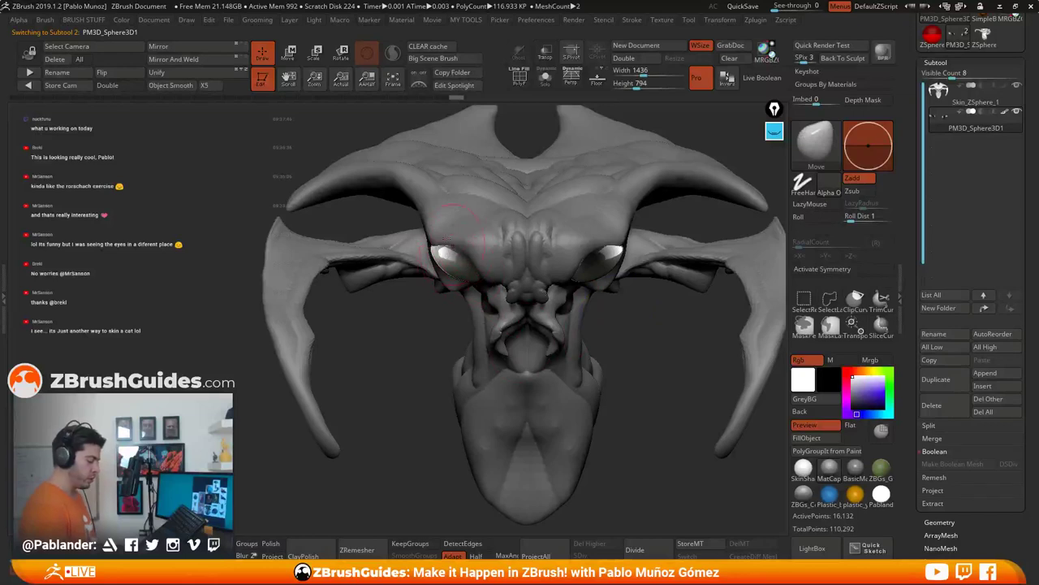
# Step: Reshape the head's eyelids and socket rims symmetrically around both eyeballs with the Move brush
pyautogui.click(975, 101)
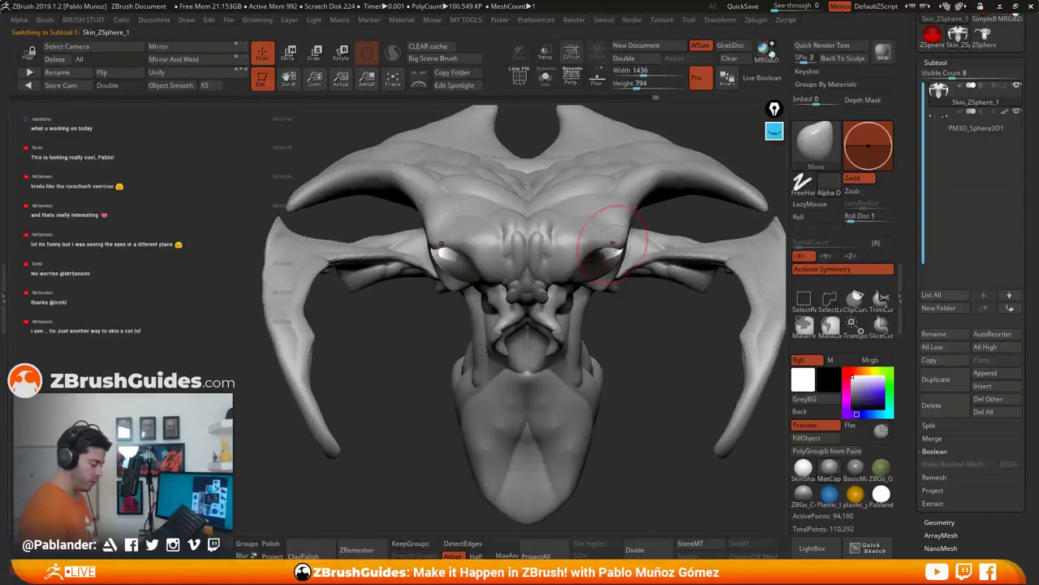
pyautogui.moveTo(612, 244); pyautogui.dragTo(610, 254)
pyautogui.moveTo(650, 252)
pyautogui.mouseDown(button='right')
pyautogui.moveTo(605, 245)
pyautogui.moveTo(559, 284)
pyautogui.moveTo(566, 296)
pyautogui.mouseUp(button='right')
pyautogui.moveTo(573, 260)
pyautogui.mouseDown()
pyautogui.moveTo(487, 300)
pyautogui.moveTo(536, 290)
pyautogui.mouseUp()
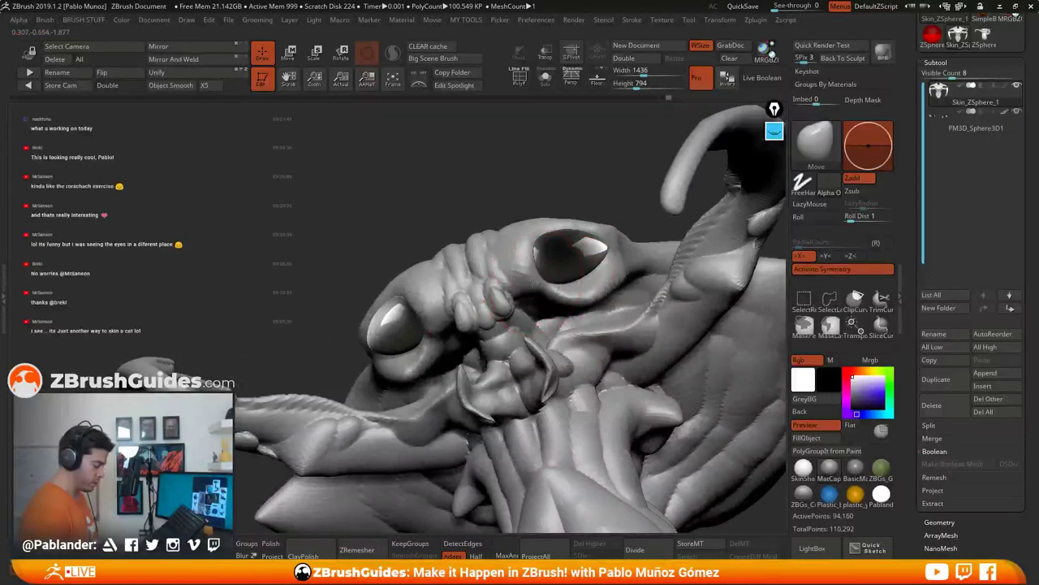
pyautogui.rightClick(536, 290)
pyautogui.moveTo(536, 313)
pyautogui.mouseDown(button='right')
pyautogui.moveTo(534, 288)
pyautogui.moveTo(515, 274)
pyautogui.moveTo(520, 250)
pyautogui.mouseUp(button='right')
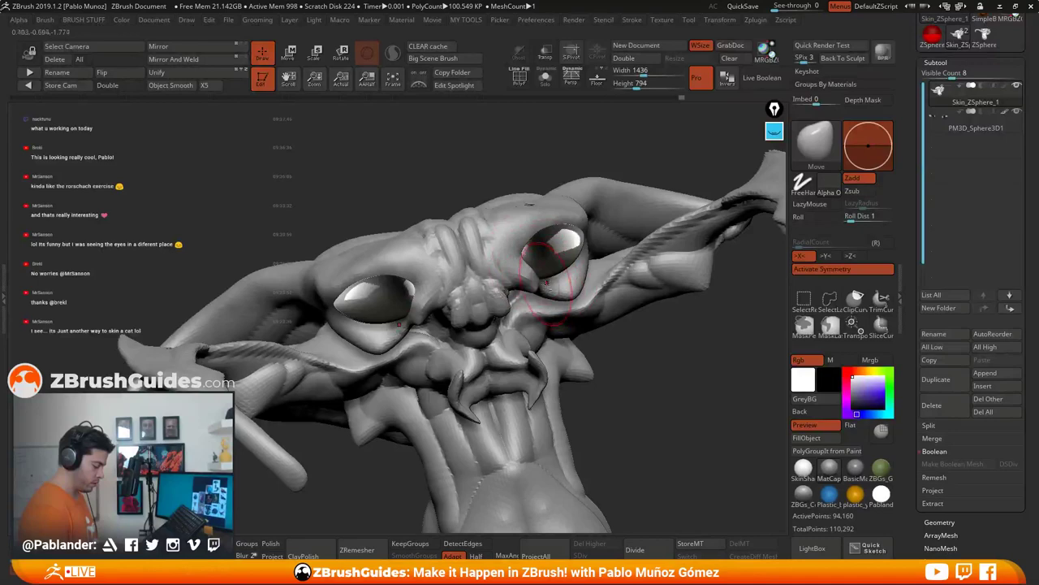
pyautogui.moveTo(555, 260)
pyautogui.mouseDown(button='right')
pyautogui.moveTo(560, 284)
pyautogui.moveTo(559, 248)
pyautogui.moveTo(573, 256)
pyautogui.moveTo(566, 276)
pyautogui.mouseUp(button='right')
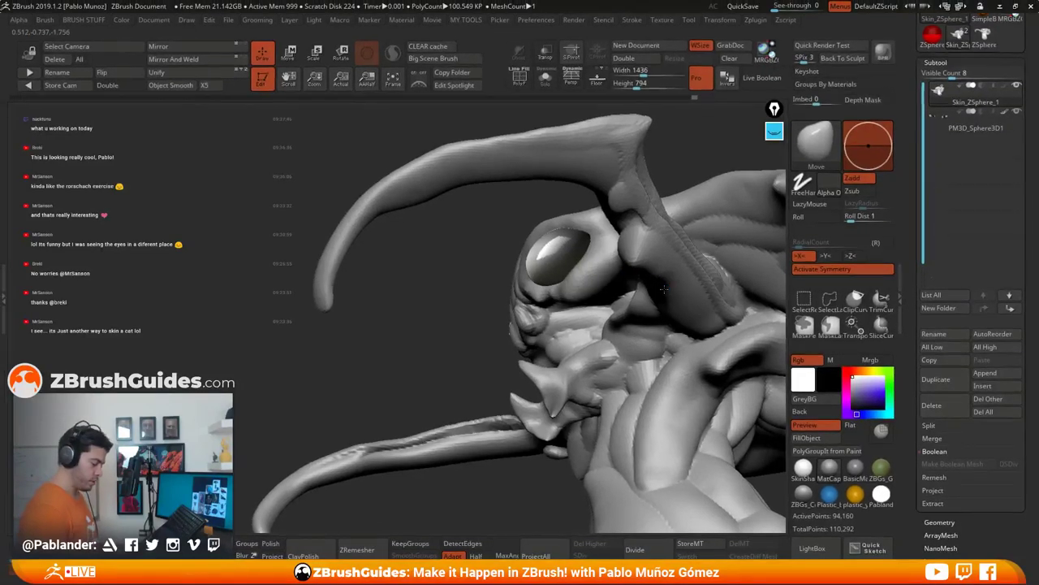
pyautogui.moveTo(664, 290)
pyautogui.mouseDown(button='right')
pyautogui.moveTo(683, 303)
pyautogui.moveTo(585, 276)
pyautogui.mouseUp(button='right')
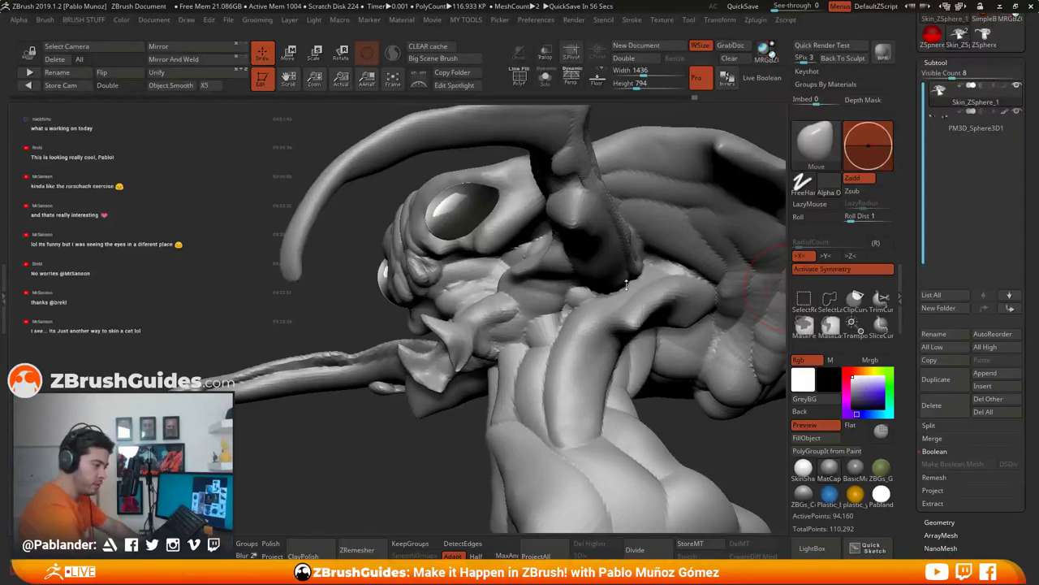
# Step: Refine the eyelids and socket rims around both eyeballs with the Move brush, smoothing the lid edge
pyautogui.moveTo(625, 284); pyautogui.dragTo(355, 305, button='right')
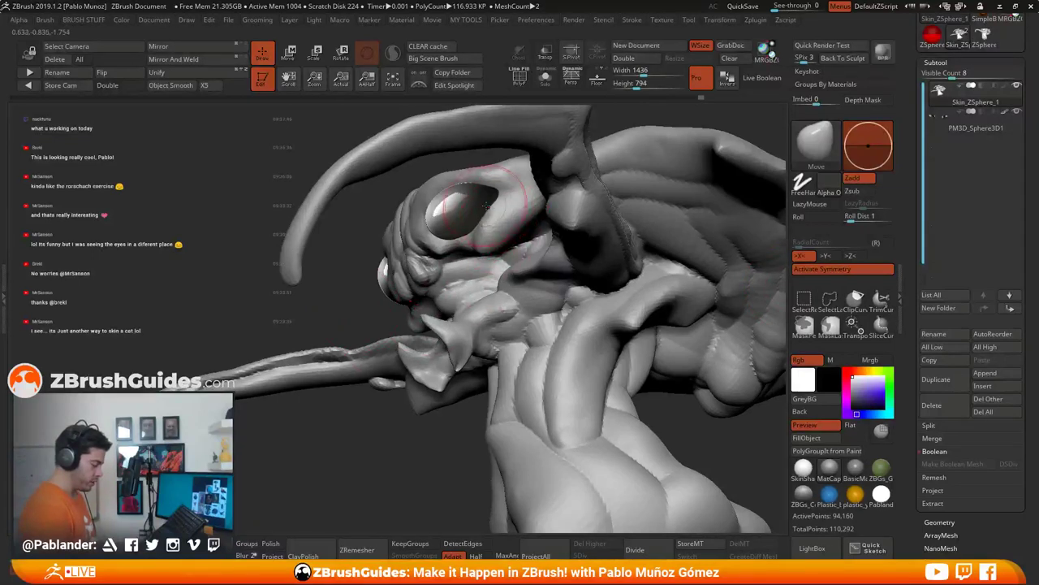
pyautogui.moveTo(491, 203); pyautogui.dragTo(488, 211)
pyautogui.press('space')
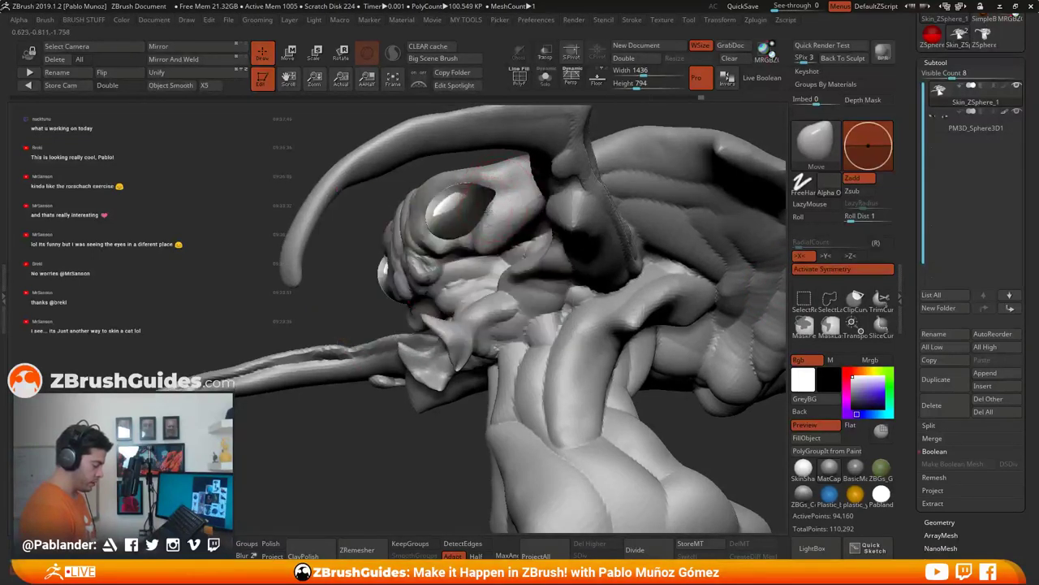
pyautogui.moveTo(486, 209)
pyautogui.mouseDown(button='right')
pyautogui.moveTo(478, 225)
pyautogui.moveTo(451, 230)
pyautogui.mouseUp(button='right')
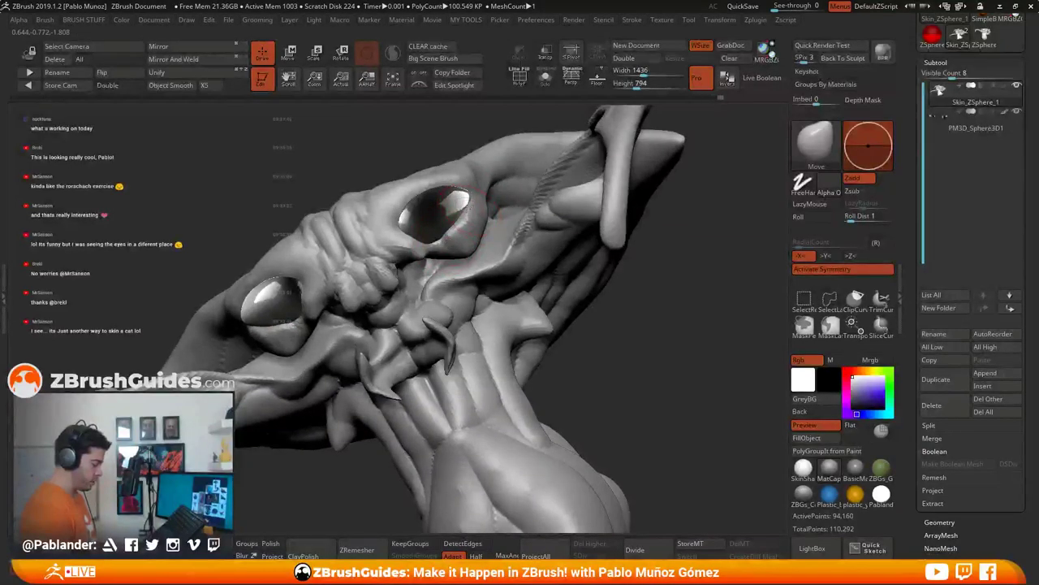
pyautogui.moveTo(478, 197)
pyautogui.keyDown('shift'); pyautogui.mouseDown(button='right')
pyautogui.moveTo(501, 226)
pyautogui.moveTo(491, 175)
pyautogui.mouseUp(button='right'); pyautogui.keyUp('shift')
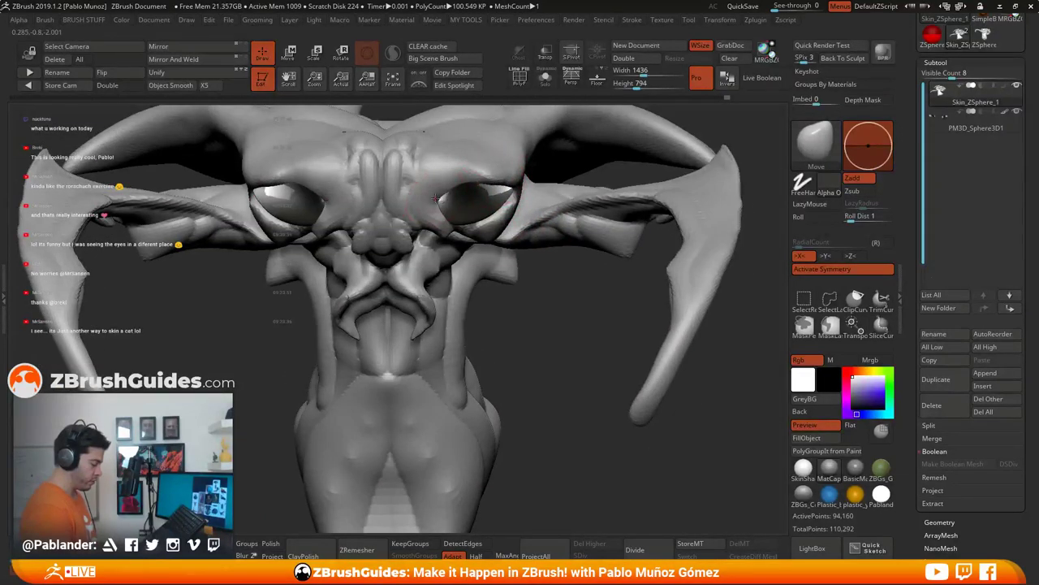
pyautogui.moveTo(436, 198)
pyautogui.mouseDown()
pyautogui.moveTo(445, 210)
pyautogui.moveTo(465, 189)
pyautogui.mouseUp()
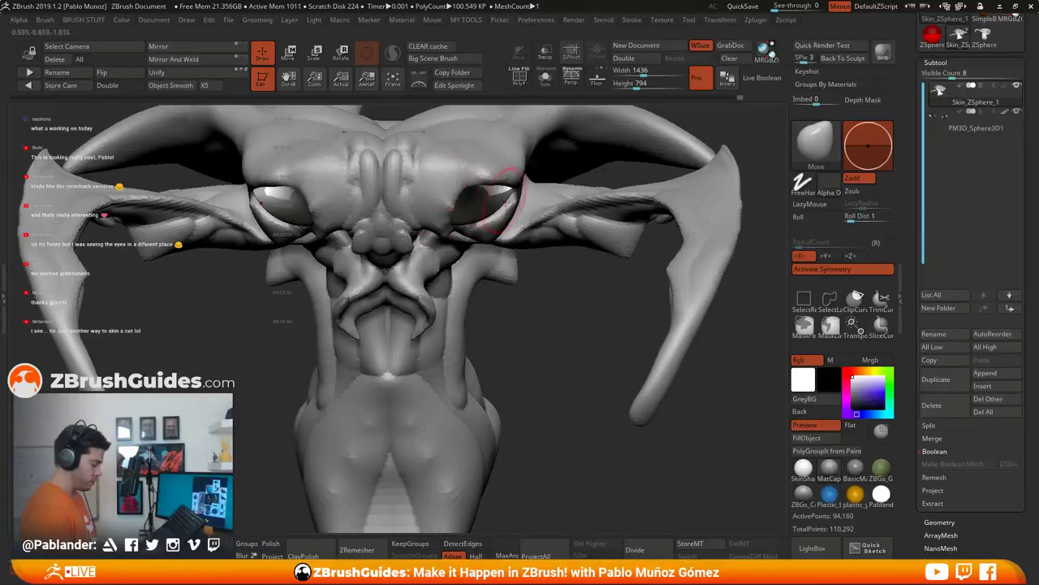
pyautogui.keyDown('ctrl'); pyautogui.moveTo(505, 213); pyautogui.dragTo(494, 181, button='right'); pyautogui.keyUp('ctrl')
pyautogui.moveTo(488, 203); pyautogui.dragTo(490, 198)
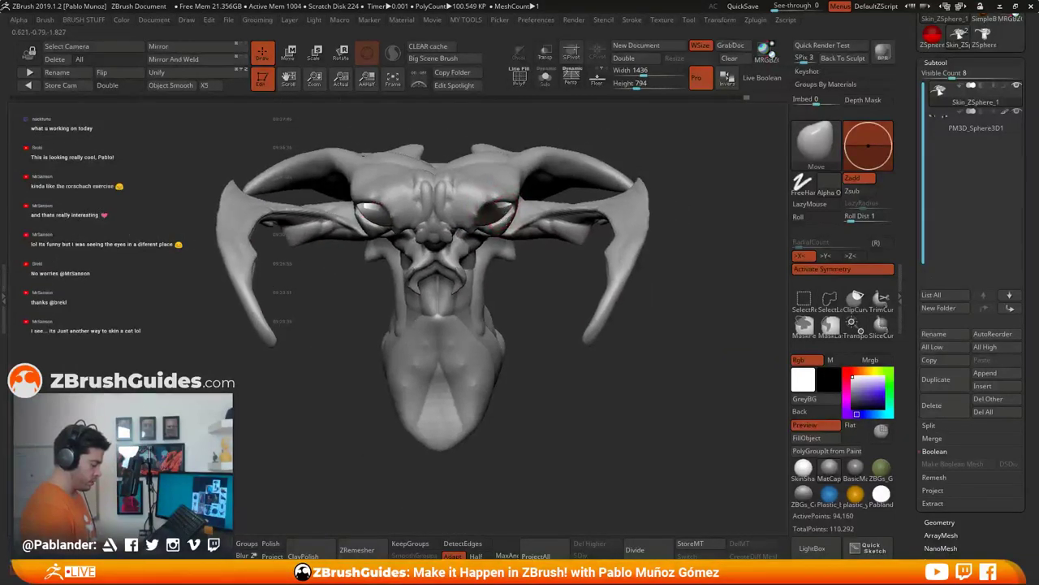
pyautogui.keyDown('ctrl'); pyautogui.moveTo(491, 200); pyautogui.dragTo(495, 229, button='right'); pyautogui.keyUp('ctrl')
pyautogui.keyDown('shift'); pyautogui.moveTo(498, 203); pyautogui.dragTo(495, 210); pyautogui.keyUp('shift')
# Step: Turn on perspective and check the head's overall shape from the front, below, the side and above
pyautogui.moveTo(498, 211)
pyautogui.mouseDown(button='right')
pyautogui.moveTo(511, 223)
pyautogui.moveTo(524, 294)
pyautogui.moveTo(557, 325)
pyautogui.moveTo(574, 399)
pyautogui.moveTo(572, 101)
pyautogui.mouseUp(button='right')
pyautogui.click(572, 79)
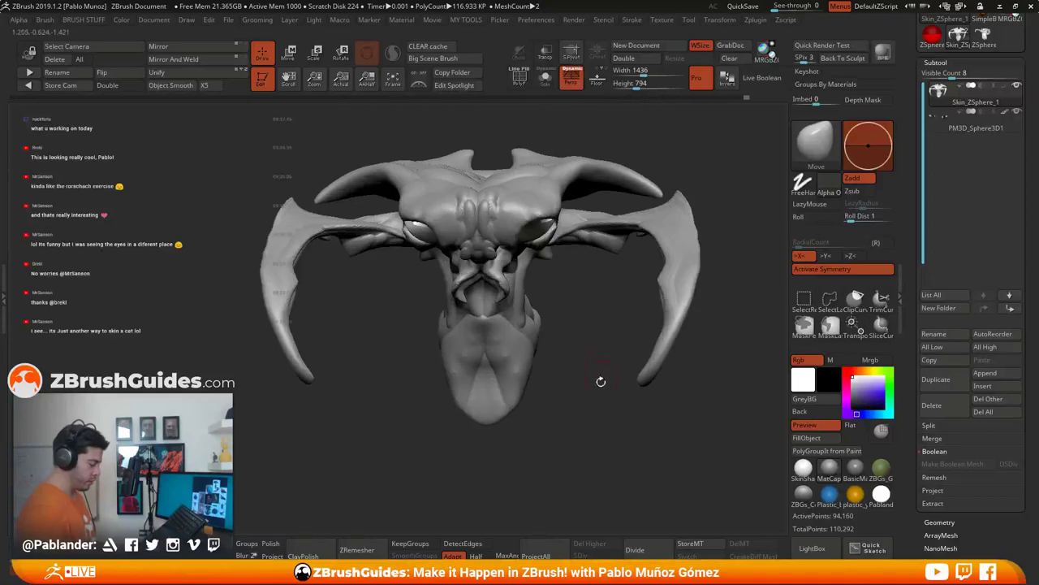
pyautogui.moveTo(598, 378)
pyautogui.mouseDown(button='right')
pyautogui.moveTo(605, 393)
pyautogui.moveTo(536, 379)
pyautogui.moveTo(587, 332)
pyautogui.moveTo(583, 378)
pyautogui.mouseUp(button='right')
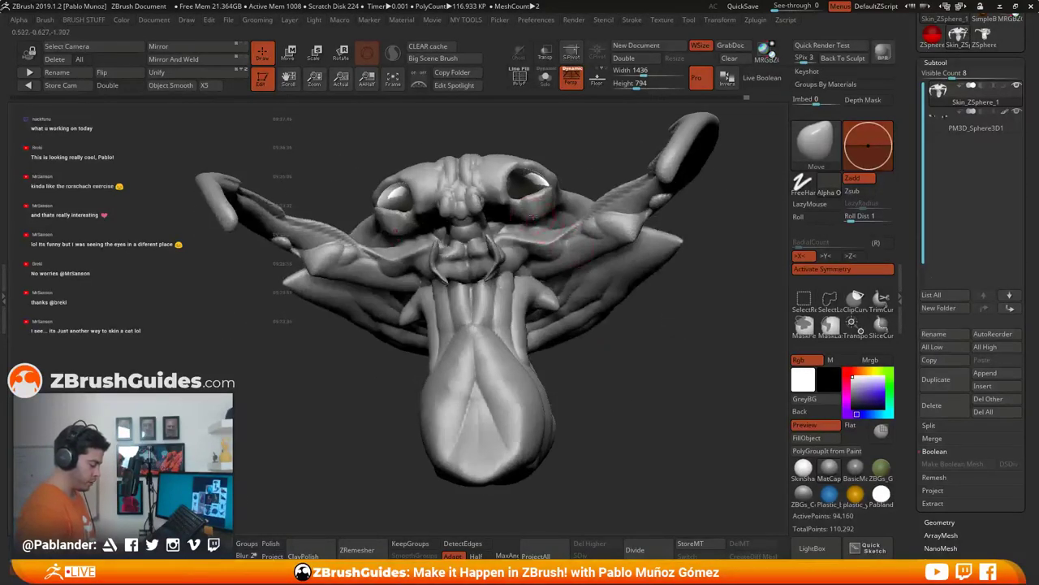
pyautogui.moveTo(532, 219); pyautogui.dragTo(502, 199, button='right')
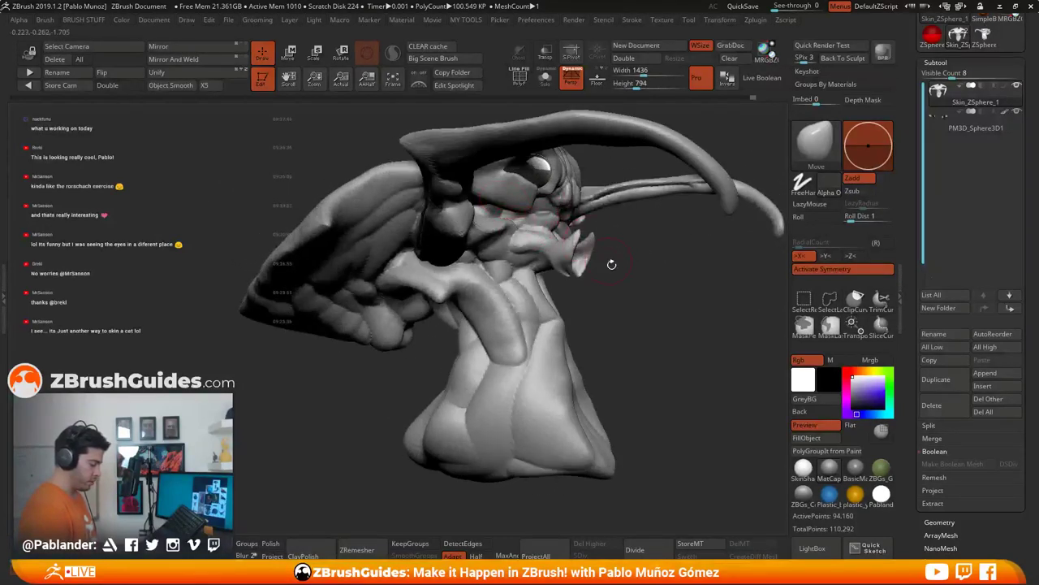
pyautogui.moveTo(611, 264); pyautogui.dragTo(580, 284, button='right')
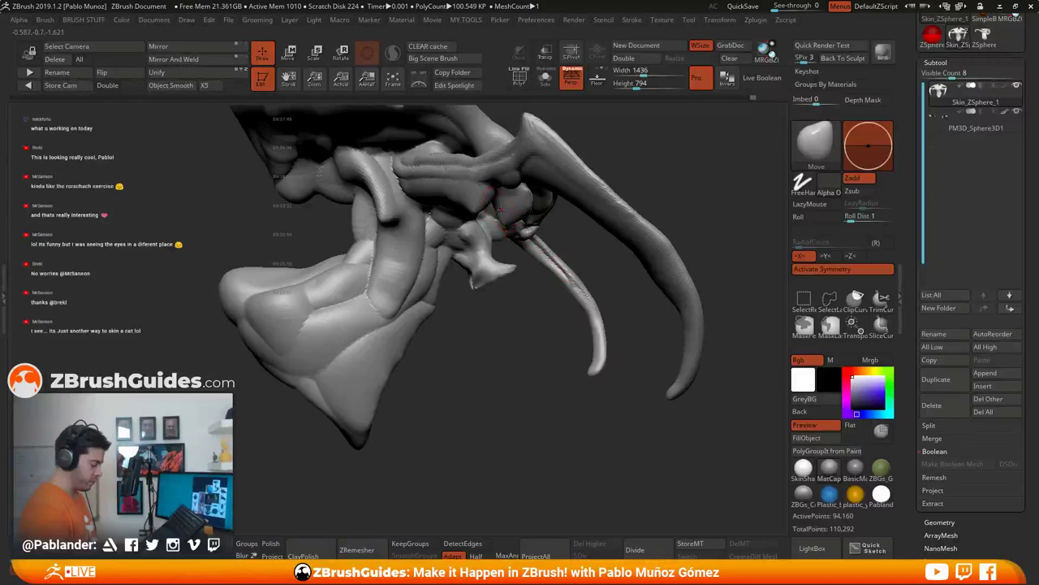
pyautogui.moveTo(515, 292)
pyautogui.mouseDown(button='right')
pyautogui.moveTo(588, 331)
pyautogui.moveTo(587, 341)
pyautogui.moveTo(476, 252)
pyautogui.mouseUp(button='right')
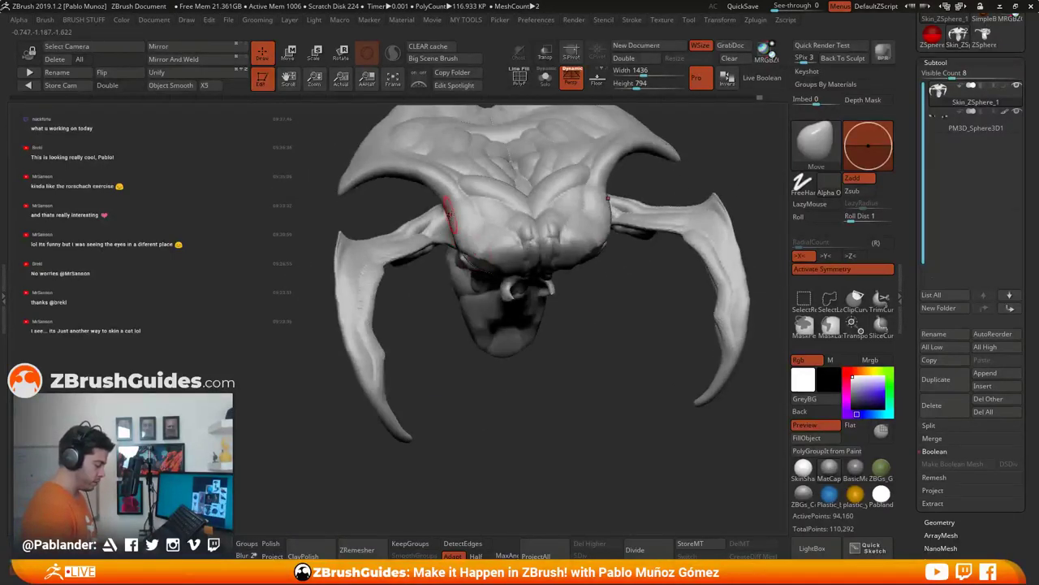
pyautogui.moveTo(604, 294)
pyautogui.mouseDown(button='right')
pyautogui.moveTo(609, 216)
pyautogui.moveTo(636, 310)
pyautogui.mouseUp(button='right')
pyautogui.moveTo(632, 396)
pyautogui.mouseDown(button='right')
pyautogui.moveTo(601, 197)
pyautogui.moveTo(600, 355)
pyautogui.moveTo(536, 341)
pyautogui.moveTo(599, 331)
pyautogui.moveTo(538, 255)
pyautogui.moveTo(659, 286)
pyautogui.moveTo(675, 302)
pyautogui.moveTo(549, 279)
pyautogui.mouseUp(button='right')
# Step: Smooth the creases along the front of the neck base and adjust its profile with the Move brush
pyautogui.press('space')
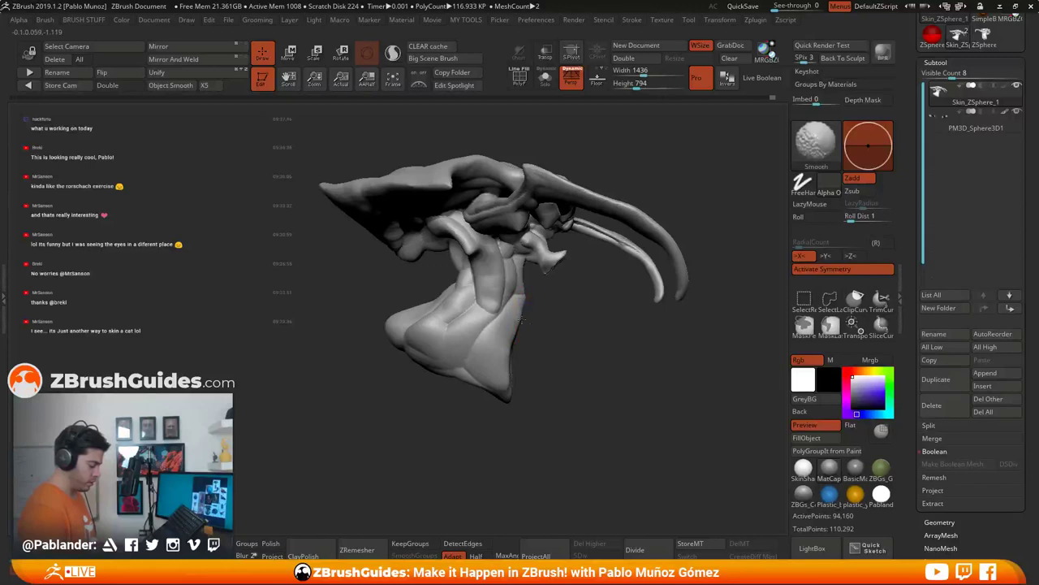
pyautogui.moveTo(516, 280); pyautogui.dragTo(498, 241, button='right')
pyautogui.press('space')
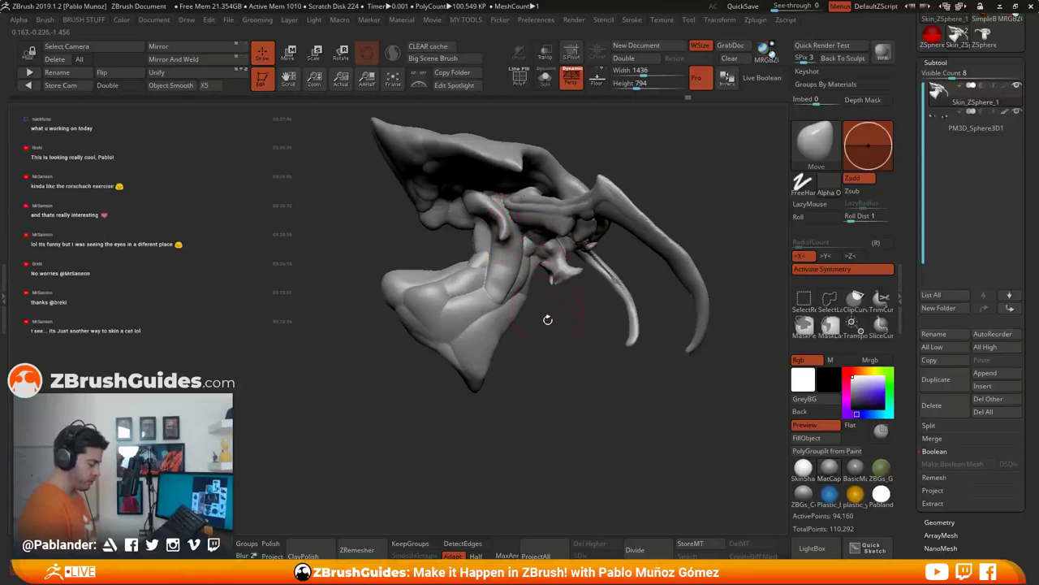
pyautogui.moveTo(548, 319); pyautogui.dragTo(547, 325, button='right')
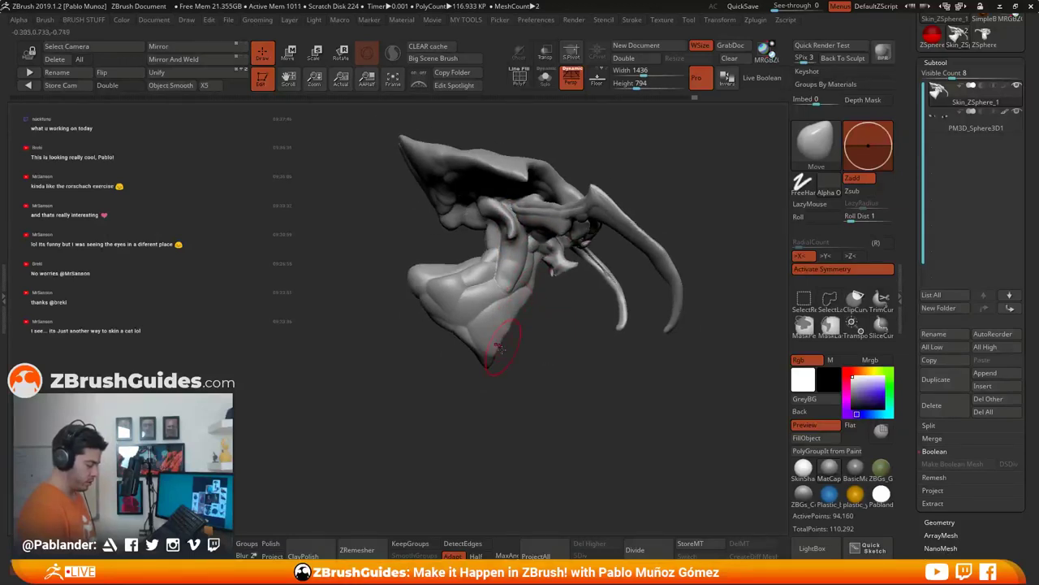
pyautogui.moveTo(500, 347)
pyautogui.mouseDown(button='right')
pyautogui.moveTo(560, 336)
pyautogui.moveTo(592, 348)
pyautogui.moveTo(578, 345)
pyautogui.mouseUp(button='right')
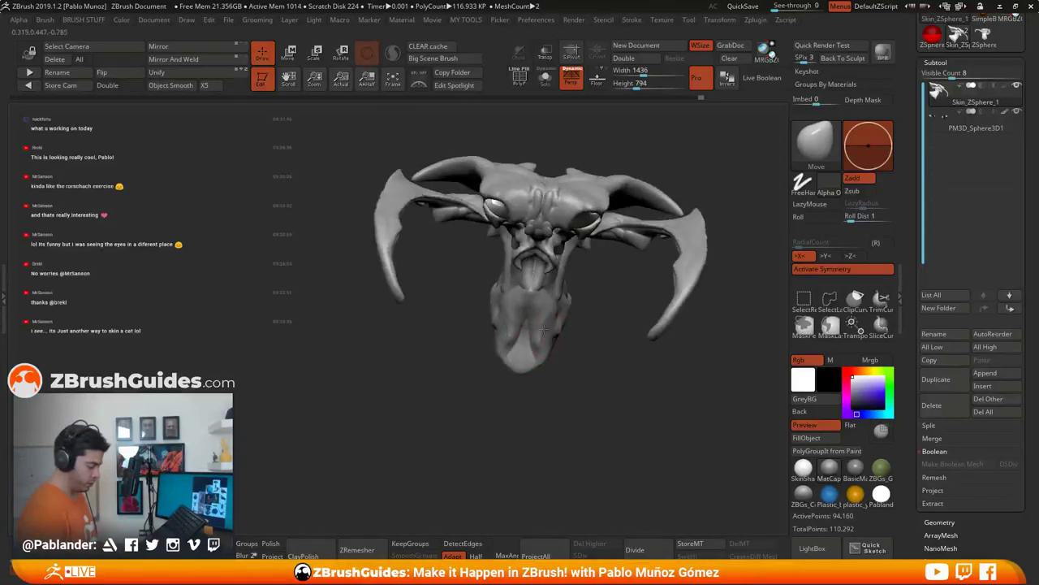
# Step: Flare the sides of the neck base outward symmetrically and pull its rear tip down with the Move brush
pyautogui.moveTo(545, 328); pyautogui.dragTo(556, 310)
pyautogui.moveTo(600, 337)
pyautogui.mouseDown(button='right')
pyautogui.moveTo(522, 301)
pyautogui.moveTo(560, 302)
pyautogui.mouseUp(button='right')
pyautogui.press('space')
pyautogui.moveTo(560, 303); pyautogui.dragTo(566, 303)
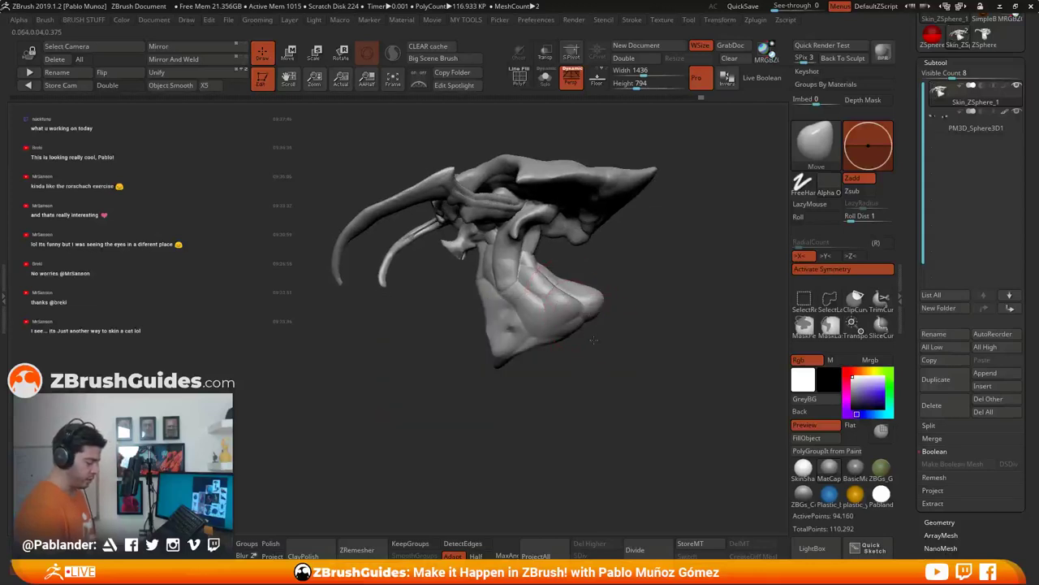
pyautogui.moveTo(561, 304); pyautogui.dragTo(543, 315, button='right')
pyautogui.moveTo(543, 315)
pyautogui.mouseDown()
pyautogui.moveTo(566, 327)
pyautogui.moveTo(558, 325)
pyautogui.mouseUp()
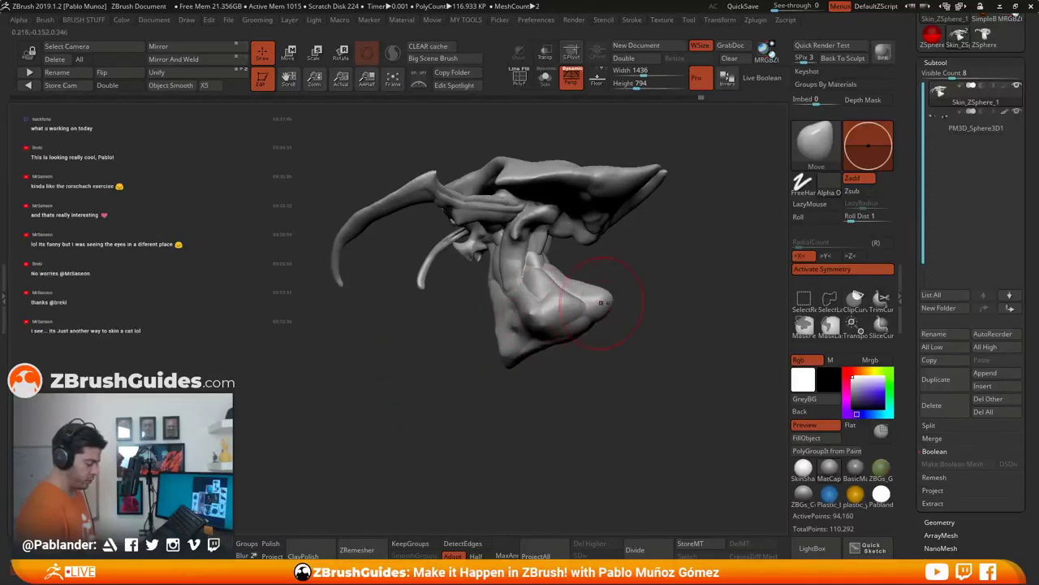
pyautogui.moveTo(607, 300)
pyautogui.mouseDown()
pyautogui.moveTo(598, 311)
pyautogui.moveTo(591, 291)
pyautogui.mouseUp()
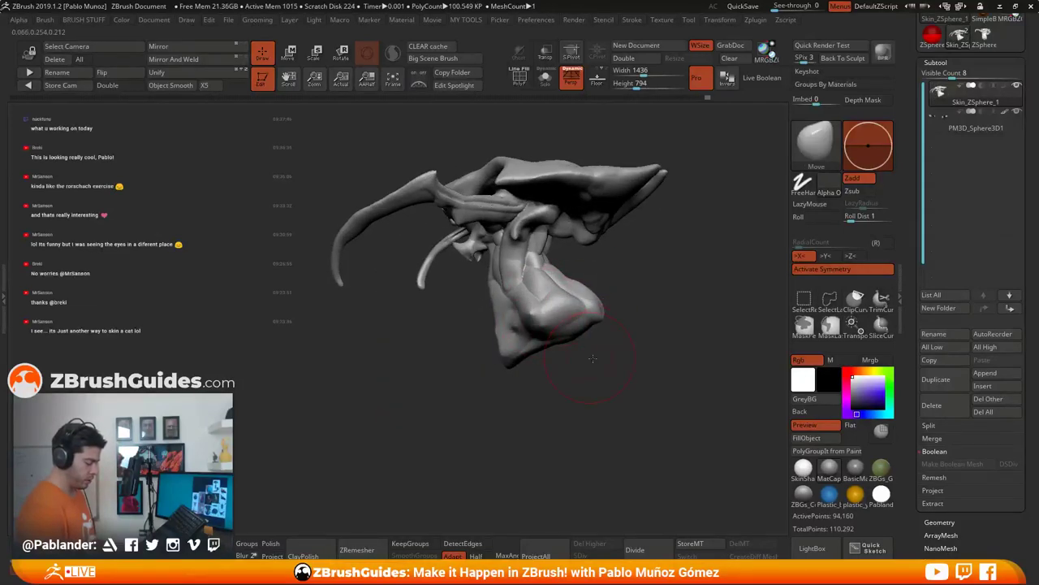
pyautogui.moveTo(561, 329); pyautogui.dragTo(615, 346, button='right')
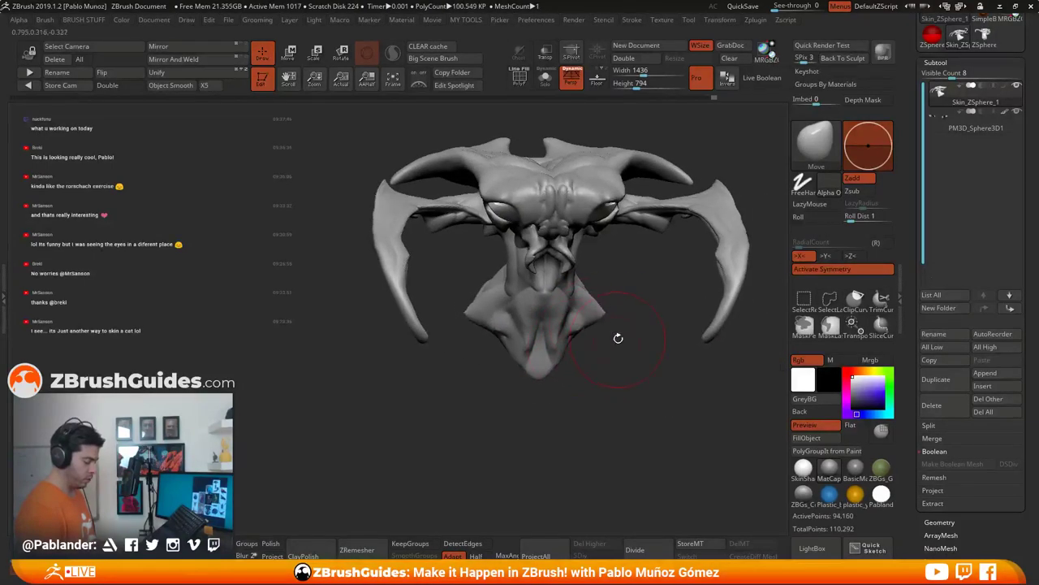
# Step: Refine the flared sides of the neck base into smooth, shoulder-like ridges from the front and side
pyautogui.moveTo(622, 337)
pyautogui.mouseDown(button='right')
pyautogui.moveTo(597, 341)
pyautogui.moveTo(576, 314)
pyautogui.mouseUp(button='right')
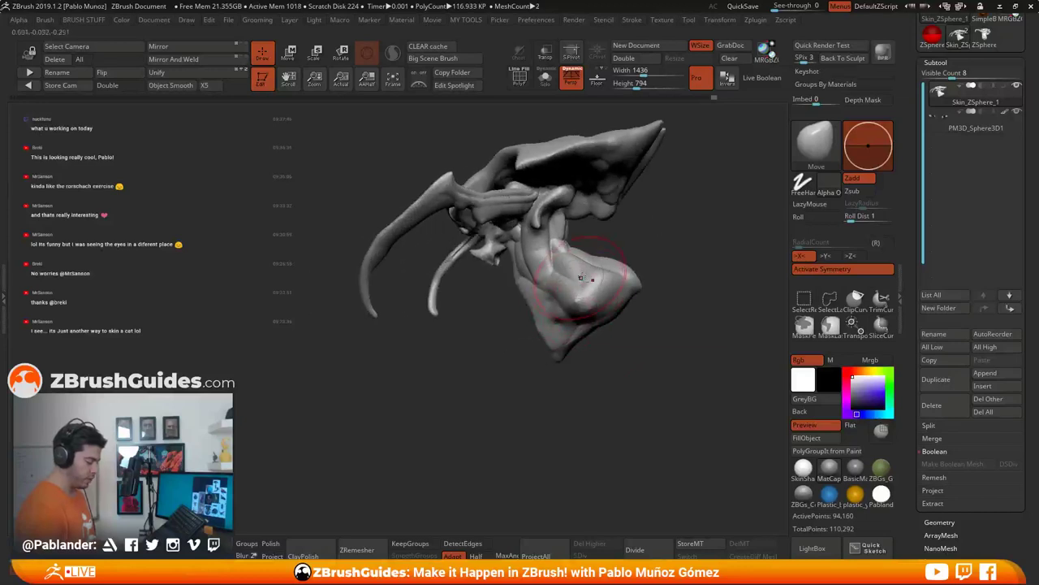
pyautogui.moveTo(579, 278)
pyautogui.mouseDown(button='right')
pyautogui.moveTo(585, 296)
pyautogui.moveTo(570, 307)
pyautogui.moveTo(556, 268)
pyautogui.moveTo(584, 318)
pyautogui.moveTo(638, 326)
pyautogui.mouseUp(button='right')
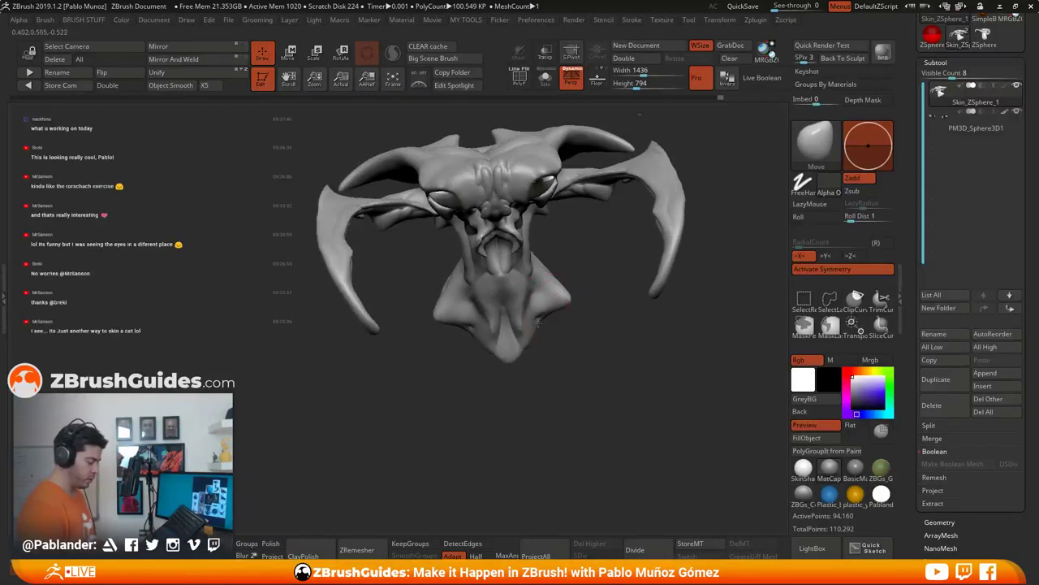
pyautogui.moveTo(550, 319); pyautogui.dragTo(538, 340, button='right')
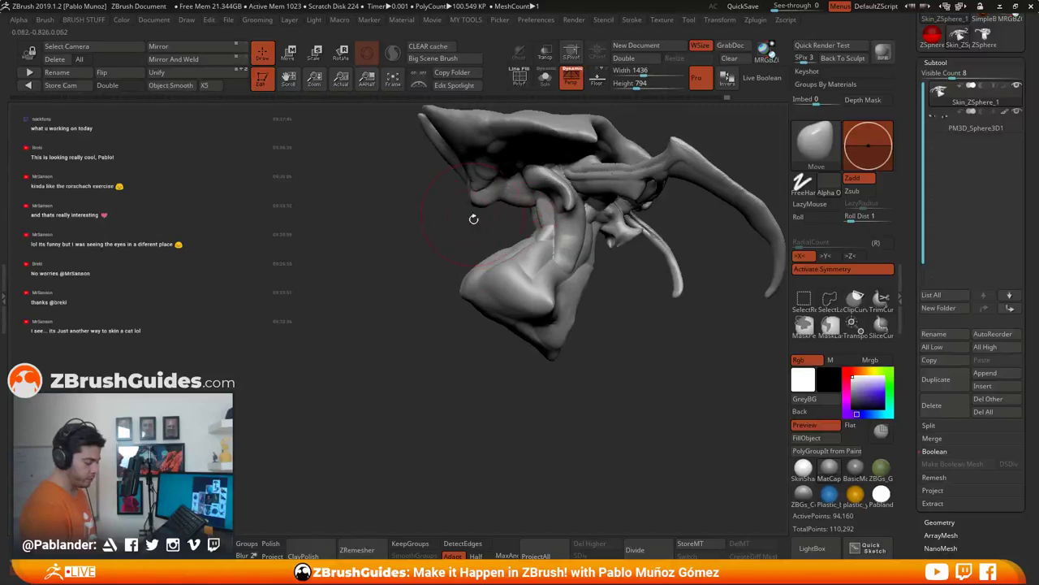
pyautogui.moveTo(453, 308); pyautogui.dragTo(438, 343, button='right')
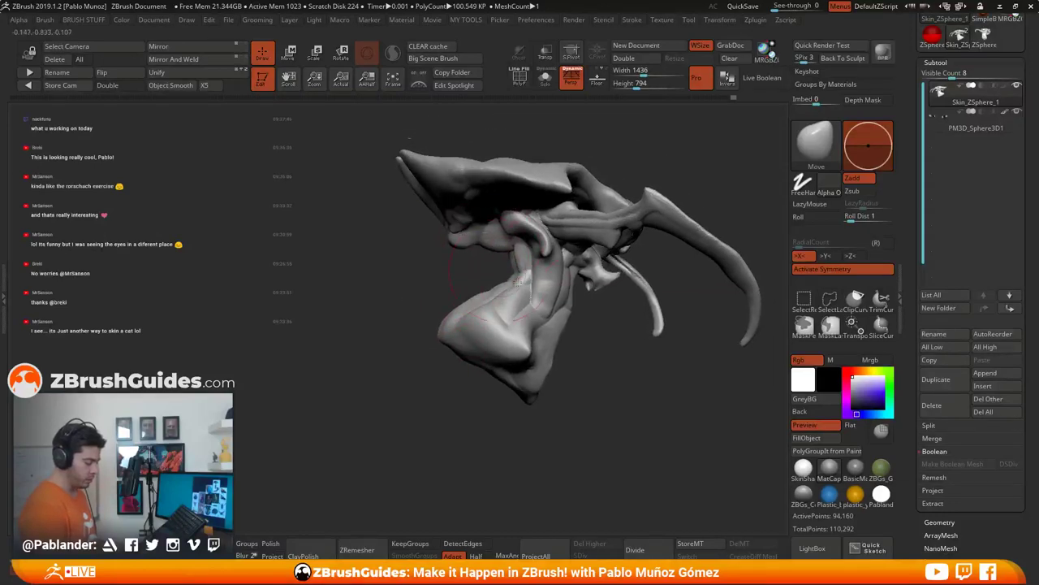
pyautogui.moveTo(644, 402)
pyautogui.mouseDown(button='right')
pyautogui.moveTo(564, 397)
pyautogui.moveTo(591, 371)
pyautogui.mouseUp(button='right')
pyautogui.rightClick(503, 352)
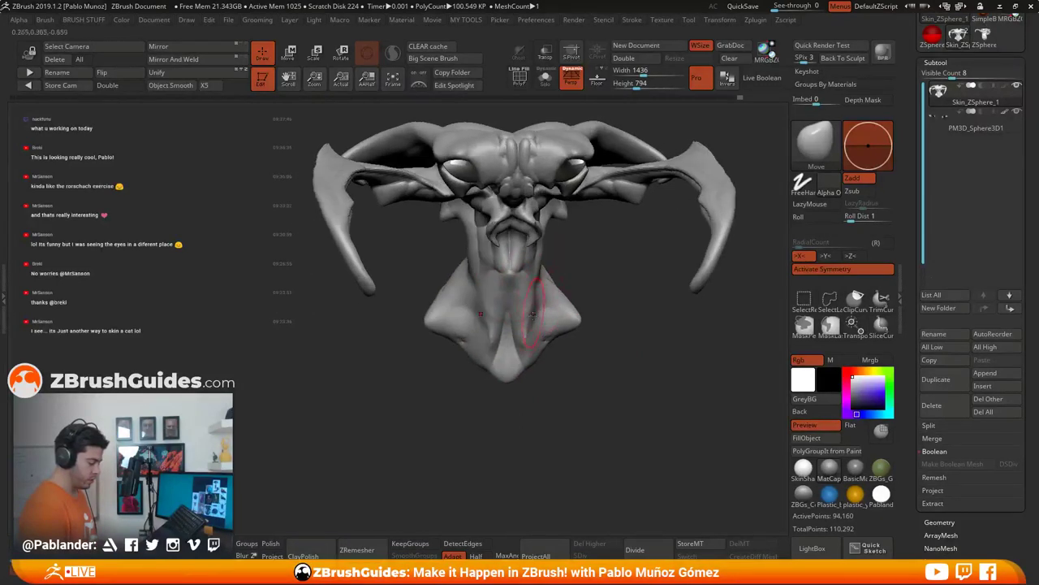
pyautogui.moveTo(557, 279); pyautogui.dragTo(565, 389, button='right')
pyautogui.moveTo(621, 329); pyautogui.dragTo(424, 355, button='right')
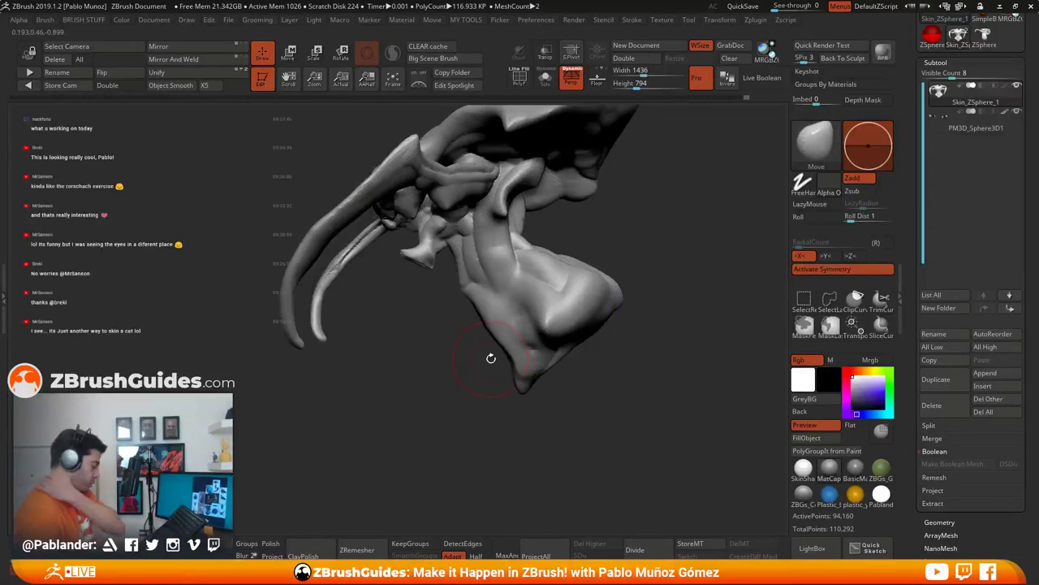
# Step: Resize the Move brush and push the front of the neck base in to form a hollow below the throat
pyautogui.moveTo(590, 285)
pyautogui.mouseDown(button='right')
pyautogui.moveTo(657, 267)
pyautogui.moveTo(642, 254)
pyautogui.mouseUp(button='right')
pyautogui.rightClick(642, 254)
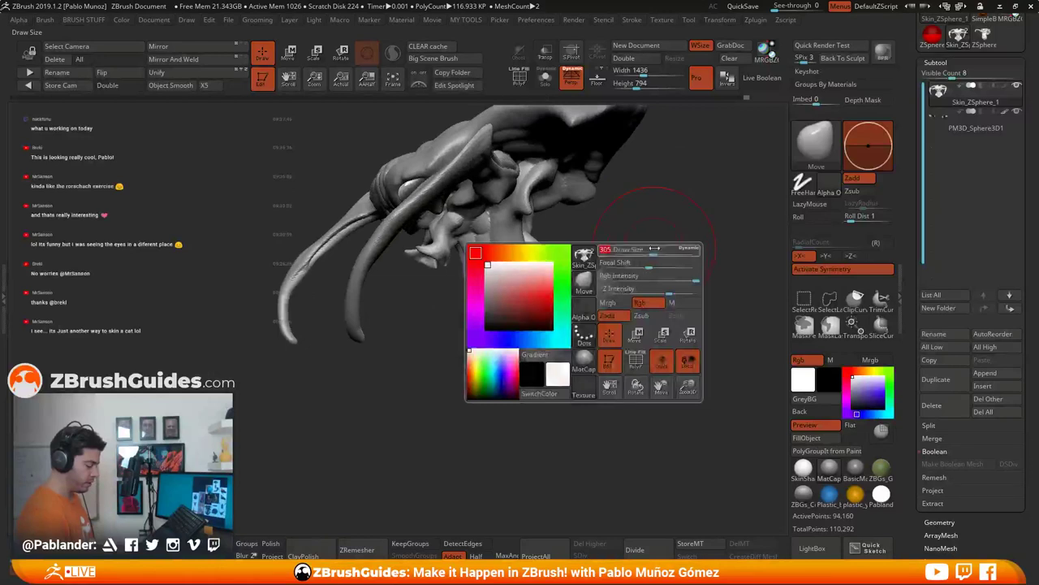
pyautogui.moveTo(641, 290); pyautogui.dragTo(632, 297, button='right')
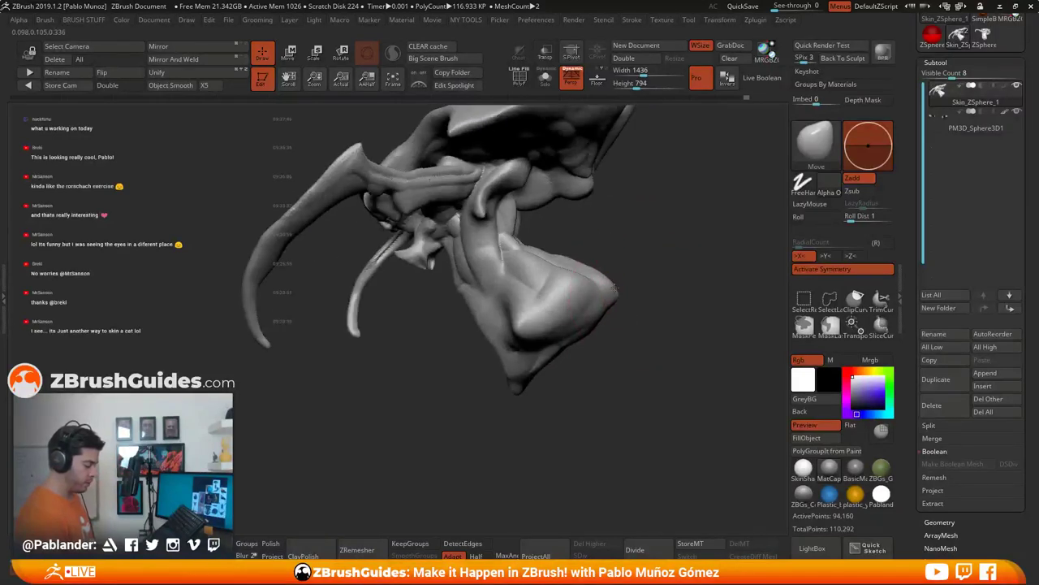
pyautogui.moveTo(541, 367); pyautogui.dragTo(535, 342, button='right')
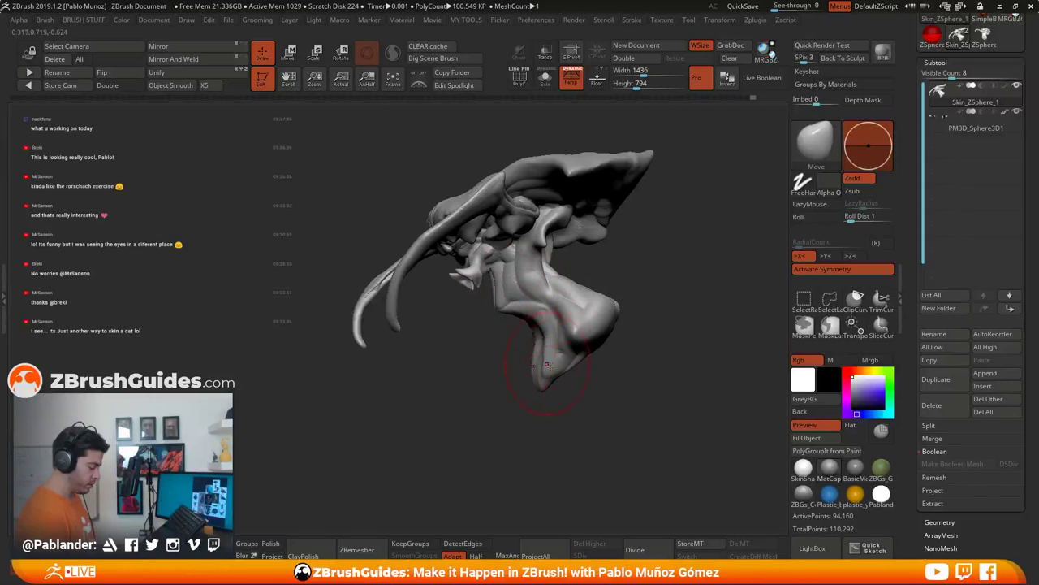
pyautogui.moveTo(546, 365); pyautogui.dragTo(599, 368, button='right')
pyautogui.moveTo(461, 342)
pyautogui.mouseDown(button='right')
pyautogui.moveTo(676, 359)
pyautogui.moveTo(618, 302)
pyautogui.mouseUp(button='right')
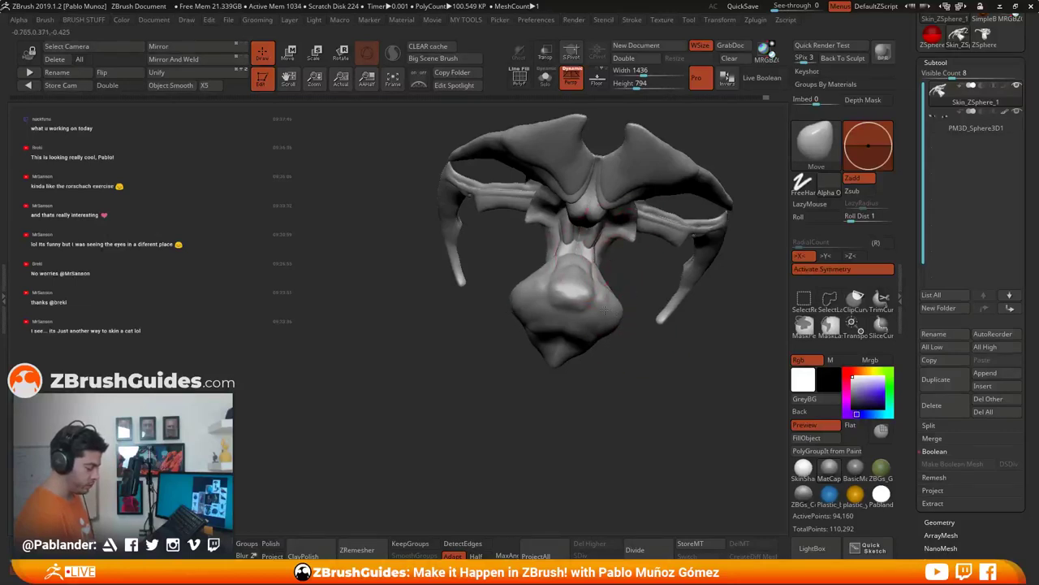
pyautogui.moveTo(560, 363)
pyautogui.mouseDown(button='right')
pyautogui.moveTo(585, 341)
pyautogui.moveTo(615, 279)
pyautogui.mouseUp(button='right')
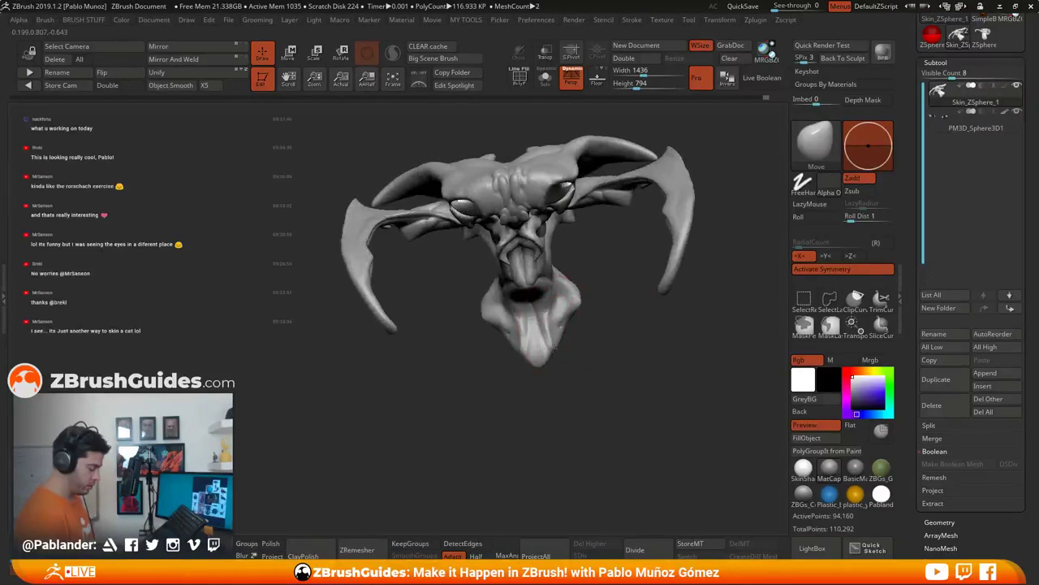
# Step: Shape the throat and round out the lower sides of the neck base symmetrically with the Move brush
pyautogui.moveTo(546, 328)
pyautogui.mouseDown(button='right')
pyautogui.moveTo(575, 320)
pyautogui.moveTo(562, 303)
pyautogui.mouseUp(button='right')
pyautogui.rightClick(572, 298)
pyautogui.moveTo(517, 290); pyautogui.dragTo(514, 281)
pyautogui.moveTo(527, 302)
pyautogui.mouseDown(button='right')
pyautogui.moveTo(570, 314)
pyautogui.moveTo(522, 292)
pyautogui.moveTo(536, 308)
pyautogui.moveTo(601, 290)
pyautogui.mouseUp(button='right')
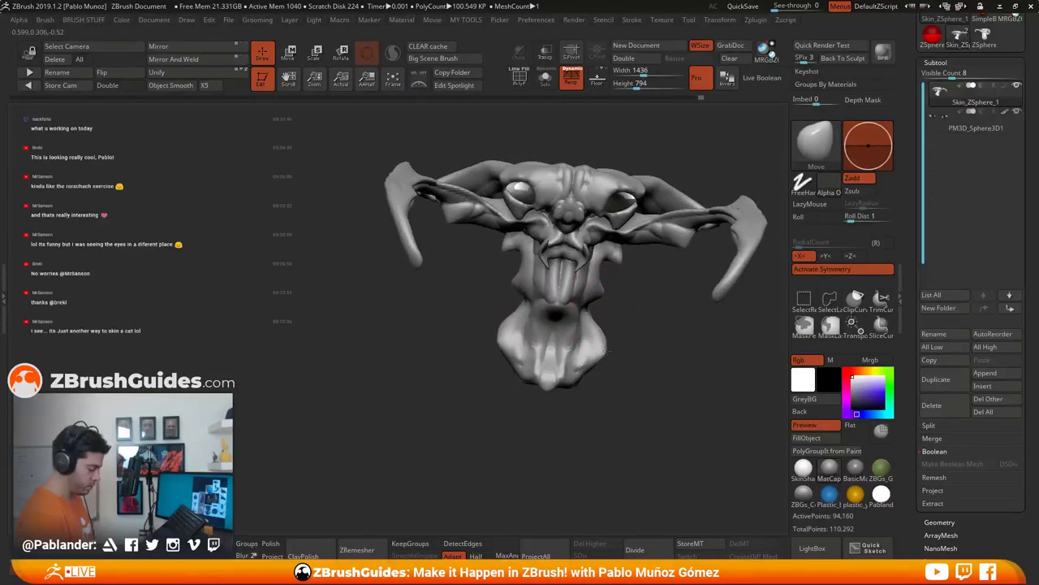
pyautogui.moveTo(594, 341); pyautogui.dragTo(586, 357)
pyautogui.moveTo(585, 287)
pyautogui.keyDown('alt'); pyautogui.mouseDown(button='right')
pyautogui.moveTo(569, 315)
pyautogui.moveTo(575, 329)
pyautogui.moveTo(600, 336)
pyautogui.moveTo(555, 305)
pyautogui.moveTo(506, 220)
pyautogui.moveTo(568, 328)
pyautogui.mouseUp(button='right'); pyautogui.keyUp('alt')
# Step: Reshape the rear crest with a large Move brush, sweeping its tips upward, and turn perspective off
pyautogui.rightClick(659, 239)
pyautogui.moveTo(647, 154); pyautogui.dragTo(662, 249, button='right')
pyautogui.rightClick(661, 250)
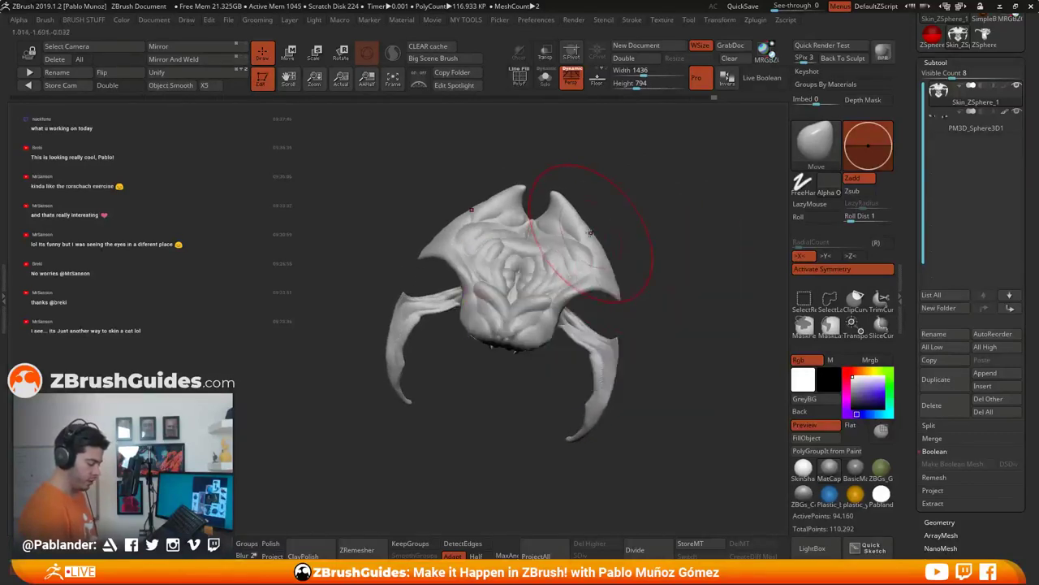
pyautogui.moveTo(572, 196)
pyautogui.mouseDown()
pyautogui.moveTo(617, 255)
pyautogui.moveTo(665, 270)
pyautogui.moveTo(646, 269)
pyautogui.moveTo(686, 257)
pyautogui.moveTo(650, 282)
pyautogui.moveTo(597, 268)
pyautogui.mouseUp()
pyautogui.keyDown('ctrl'); pyautogui.keyDown('shift'); pyautogui.click(590, 235); pyautogui.keyUp('shift'); pyautogui.keyUp('ctrl')
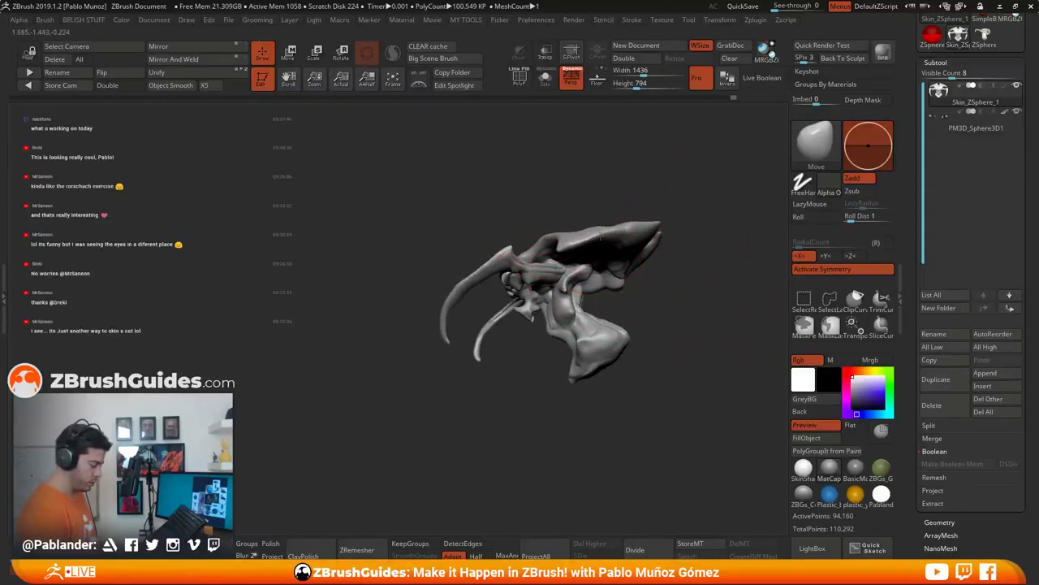
pyautogui.moveTo(682, 235); pyautogui.dragTo(692, 248)
pyautogui.moveTo(647, 216); pyautogui.dragTo(657, 203)
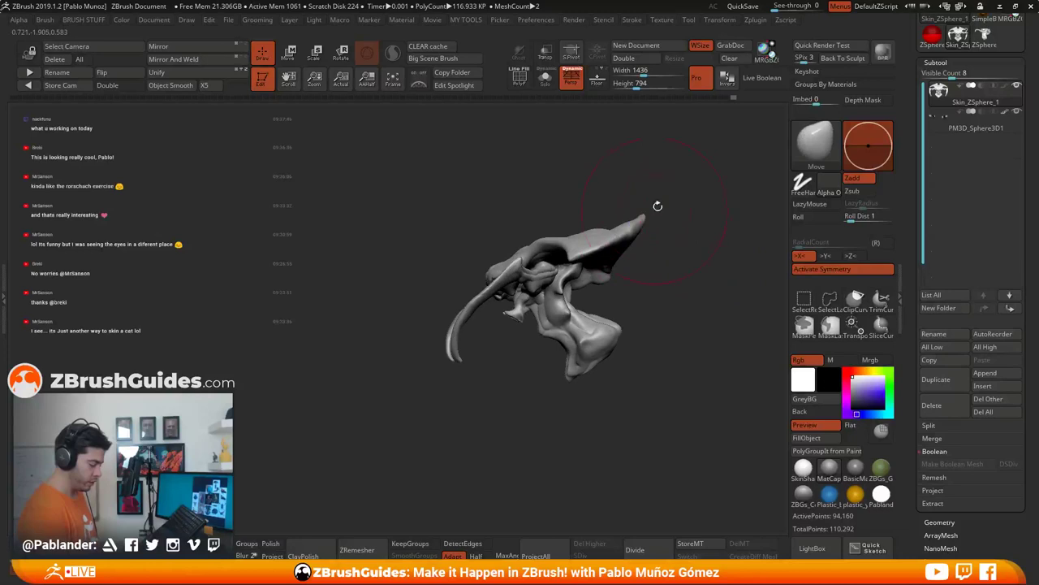
pyautogui.click(571, 90)
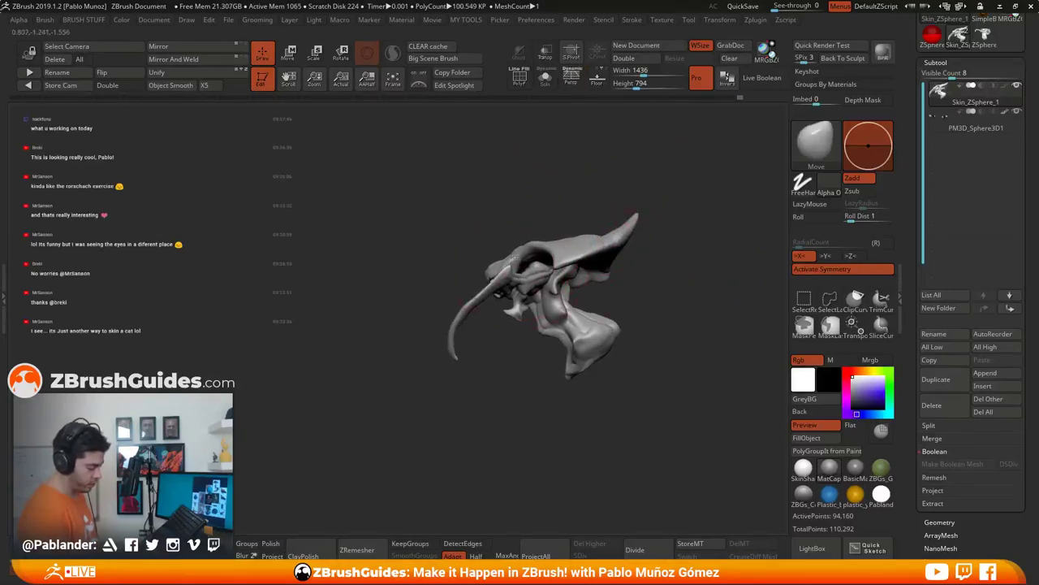
# Step: Adjust the curve of the long side horns' lower tips symmetrically with the Move brush
pyautogui.moveTo(455, 349)
pyautogui.mouseDown()
pyautogui.moveTo(460, 356)
pyautogui.moveTo(468, 326)
pyautogui.mouseUp()
pyautogui.moveTo(618, 329); pyautogui.dragTo(618, 332)
pyautogui.moveTo(623, 293)
pyautogui.mouseDown()
pyautogui.moveTo(659, 306)
pyautogui.moveTo(631, 304)
pyautogui.mouseUp()
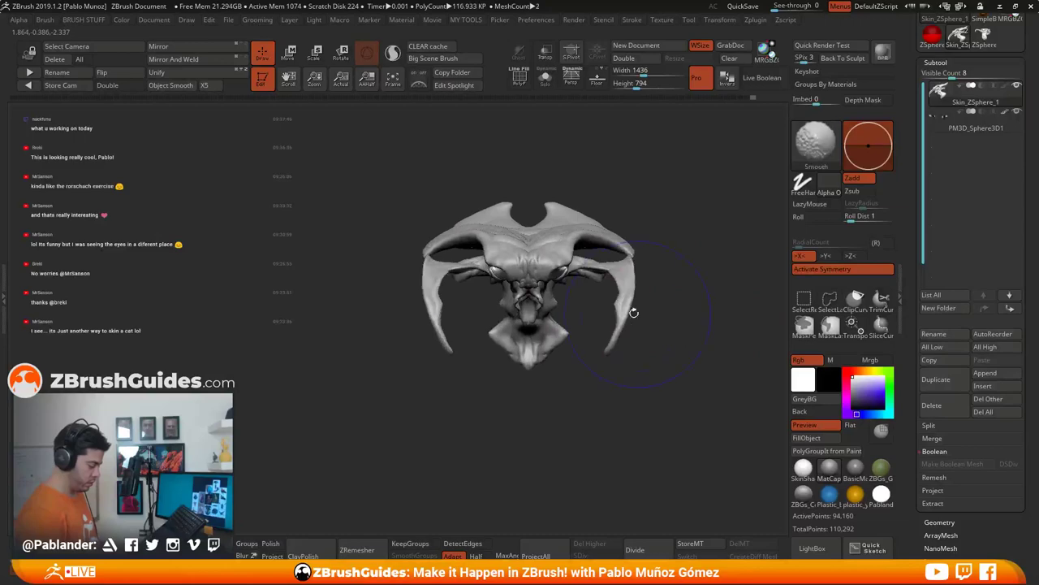
# Step: Resize the Move brush and pull the surrounding skin over both old eye openings, smoothing them closed
pyautogui.press('f')
pyautogui.press('space')
pyautogui.moveTo(589, 334)
pyautogui.mouseDown()
pyautogui.moveTo(620, 311)
pyautogui.moveTo(627, 341)
pyautogui.mouseUp()
pyautogui.moveTo(628, 395)
pyautogui.mouseDown()
pyautogui.moveTo(619, 324)
pyautogui.moveTo(596, 292)
pyautogui.mouseUp()
pyautogui.press('space')
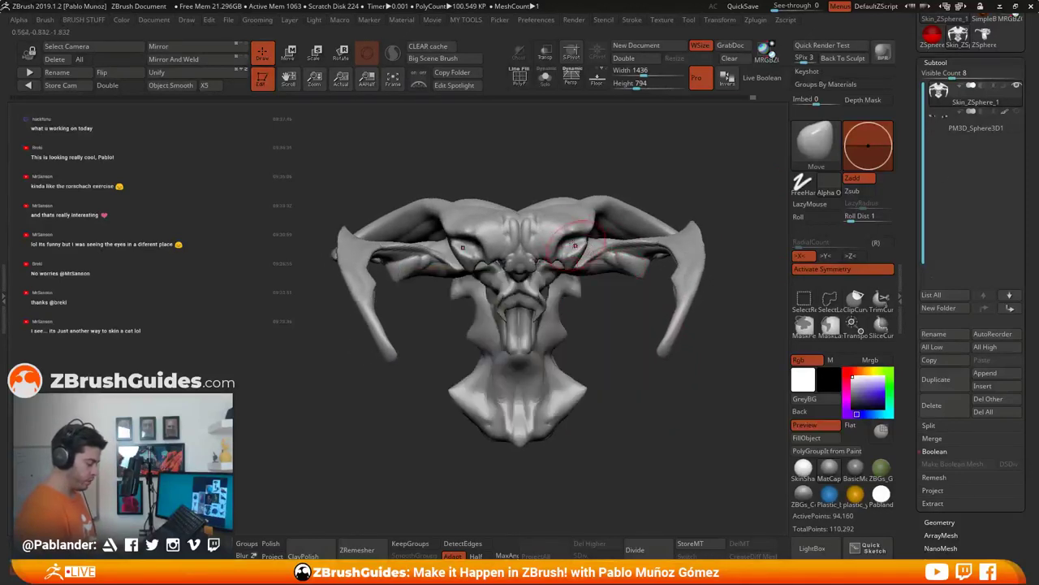
pyautogui.keyDown('shift'); pyautogui.moveTo(579, 240); pyautogui.dragTo(569, 235); pyautogui.keyUp('shift')
pyautogui.moveTo(607, 337); pyautogui.dragTo(616, 353)
pyautogui.keyDown('shift'); pyautogui.moveTo(582, 249); pyautogui.dragTo(578, 229); pyautogui.keyUp('shift')
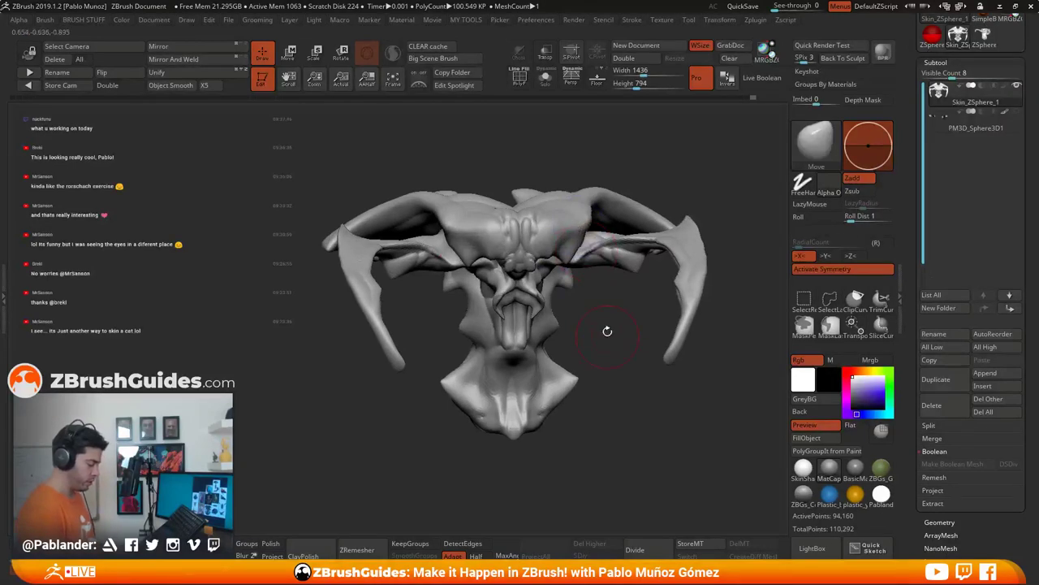
# Step: Shape the brow's lower edge and form new symmetrical eye sockets lower down, beside the nose and above the mouth
pyautogui.moveTo(608, 330); pyautogui.dragTo(605, 281)
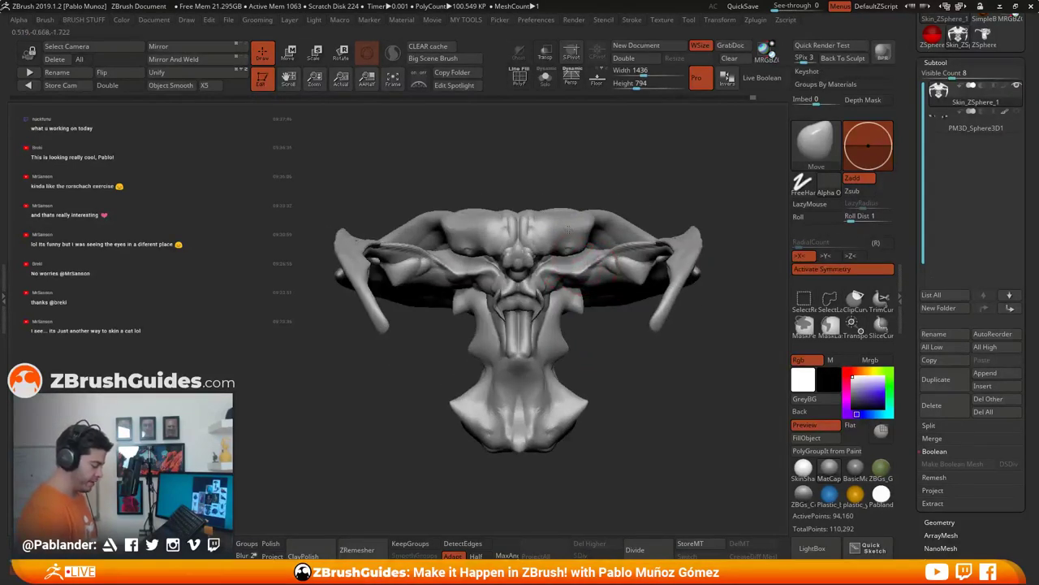
pyautogui.press('shift')
pyautogui.moveTo(609, 325); pyautogui.dragTo(604, 353)
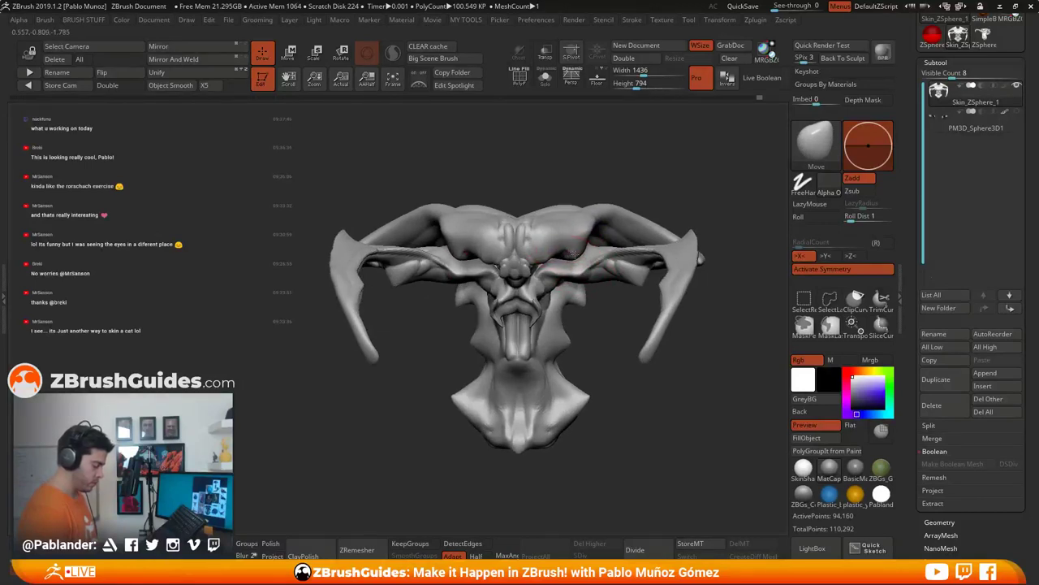
pyautogui.moveTo(591, 264); pyautogui.dragTo(570, 309, button='right')
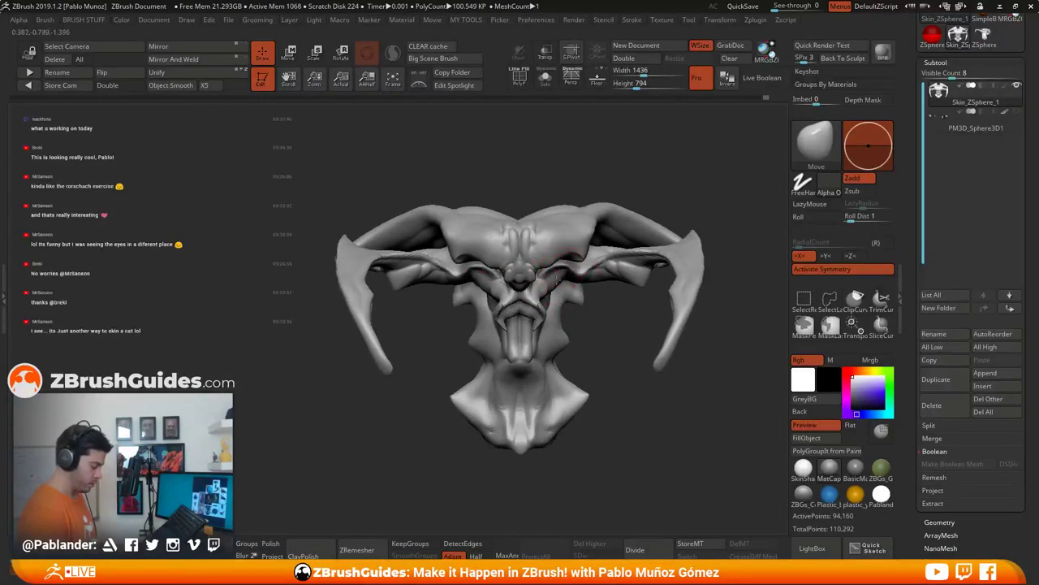
pyautogui.moveTo(578, 291)
pyautogui.mouseDown(button='right')
pyautogui.moveTo(541, 268)
pyautogui.moveTo(574, 290)
pyautogui.mouseUp(button='right')
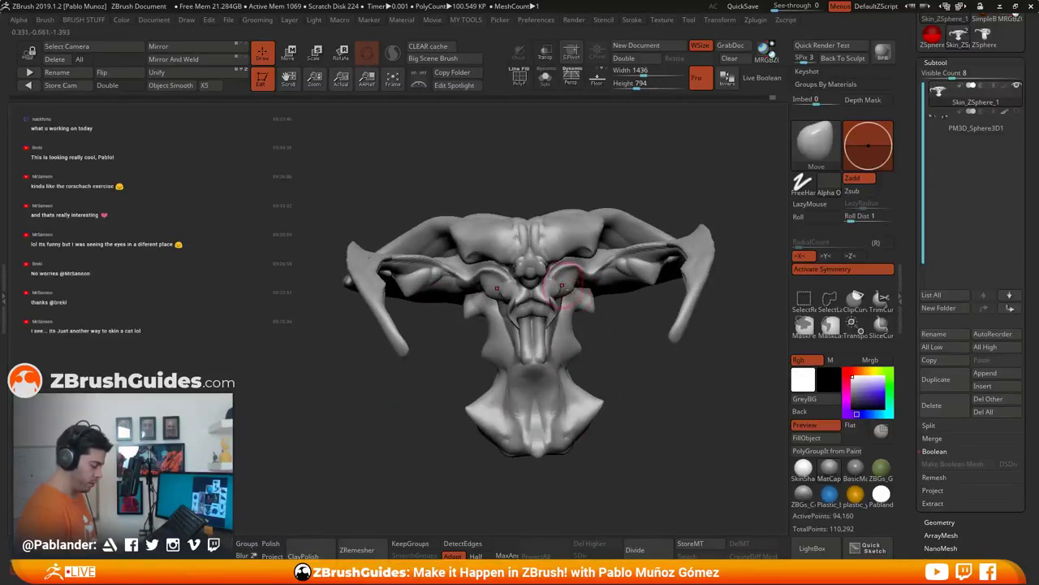
pyautogui.moveTo(609, 311)
pyautogui.keyDown('shift'); pyautogui.mouseDown()
pyautogui.moveTo(620, 348)
pyautogui.moveTo(604, 315)
pyautogui.moveTo(608, 351)
pyautogui.moveTo(607, 305)
pyautogui.mouseUp(); pyautogui.keyUp('shift')
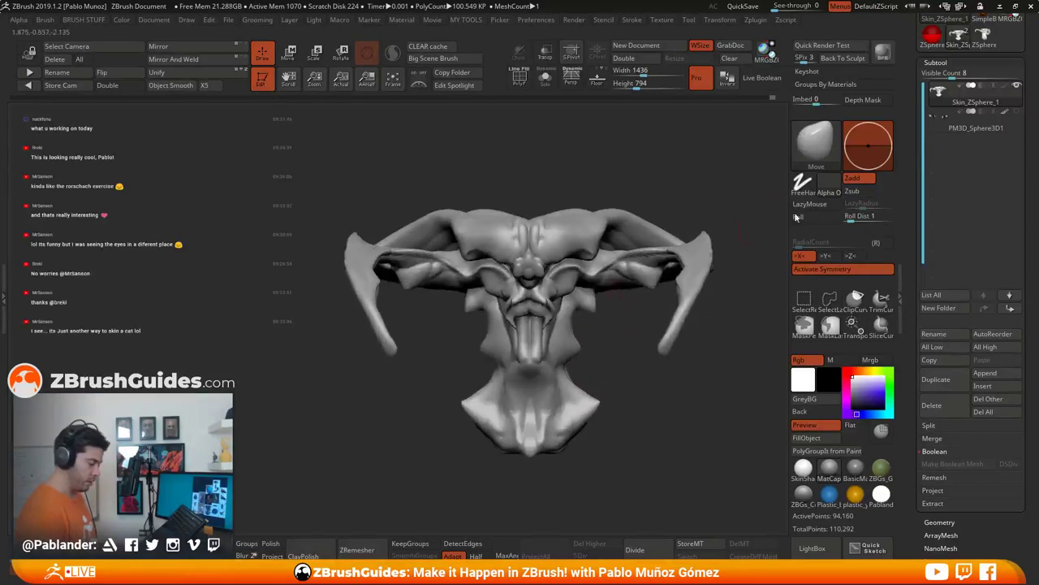
# Step: Select the PM3D_Sphere3D1 eyes, hide the eyeball on the viewer's right and delete the hidden geometry
pyautogui.click(976, 128)
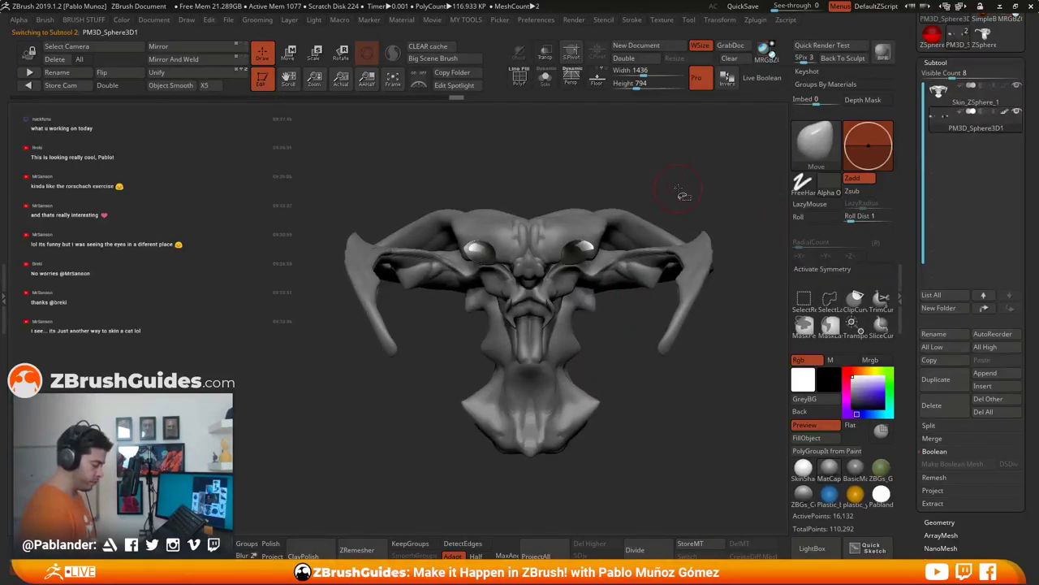
pyautogui.moveTo(625, 157)
pyautogui.keyDown('ctrl'); pyautogui.keyDown('shift'); pyautogui.mouseDown()
pyautogui.moveTo(562, 332)
pyautogui.moveTo(663, 346)
pyautogui.mouseUp(); pyautogui.keyUp('shift'); pyautogui.keyUp('ctrl')
pyautogui.press('b')
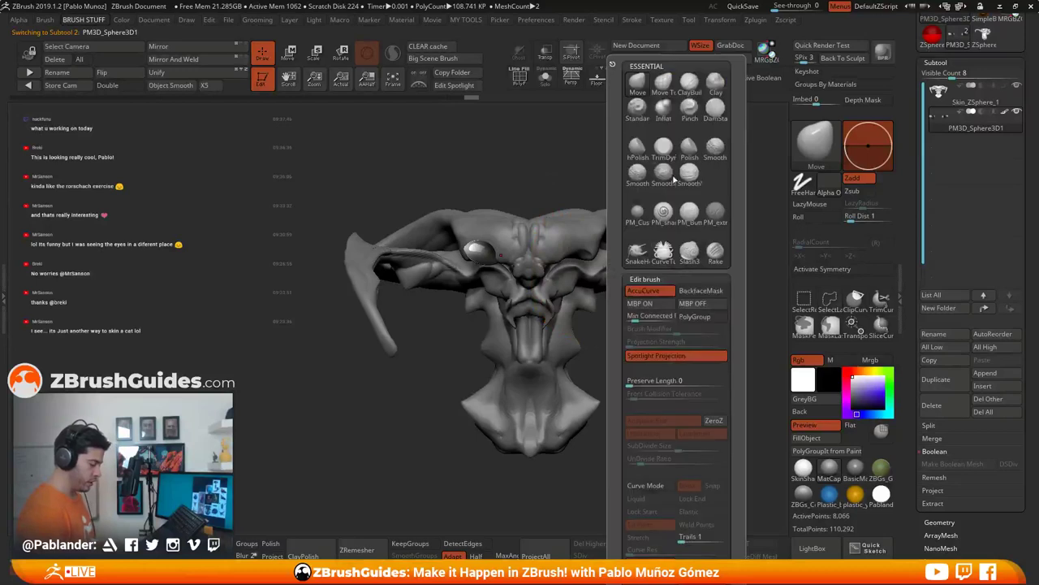
pyautogui.press('2')
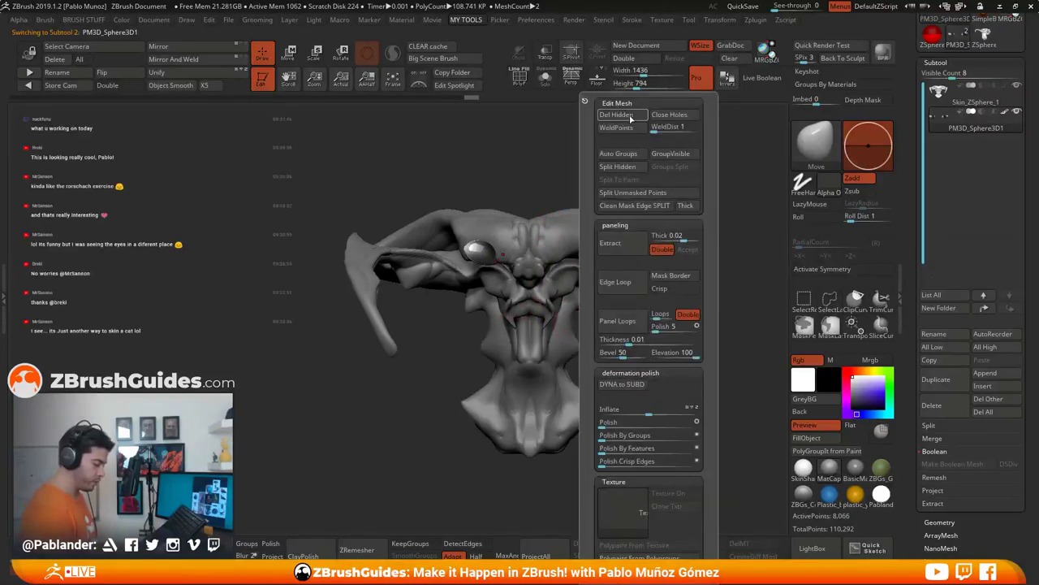
pyautogui.click(631, 118)
# Step: Move the remaining eyeball down into the new socket beside the nose
pyautogui.press('w')
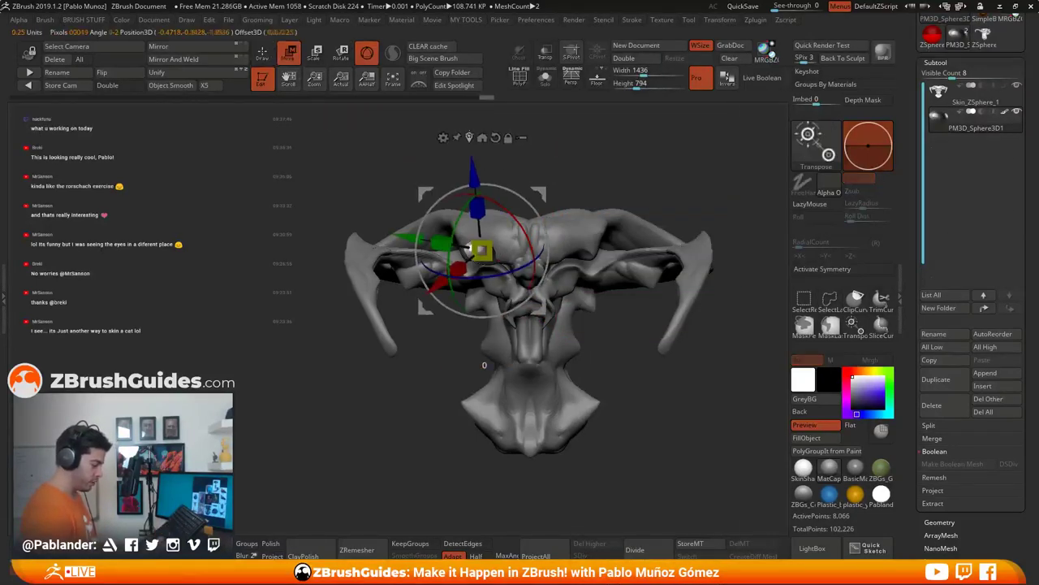
pyautogui.moveTo(546, 195); pyautogui.dragTo(571, 237)
pyautogui.moveTo(507, 292); pyautogui.dragTo(517, 288)
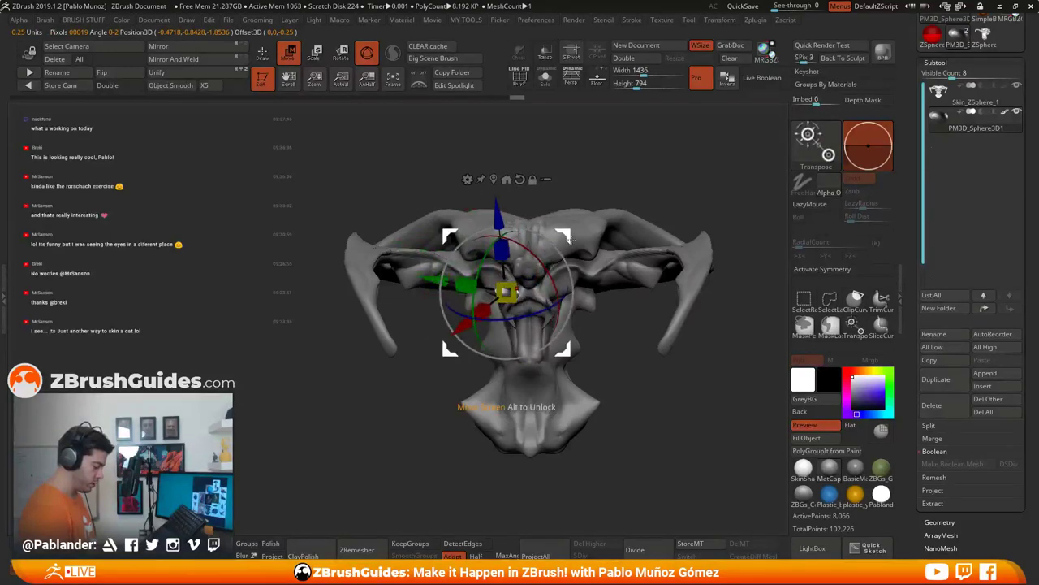
pyautogui.moveTo(572, 239); pyautogui.dragTo(559, 230)
pyautogui.keyDown('ctrl'); pyautogui.moveTo(559, 230); pyautogui.dragTo(540, 268, button='right'); pyautogui.keyUp('ctrl')
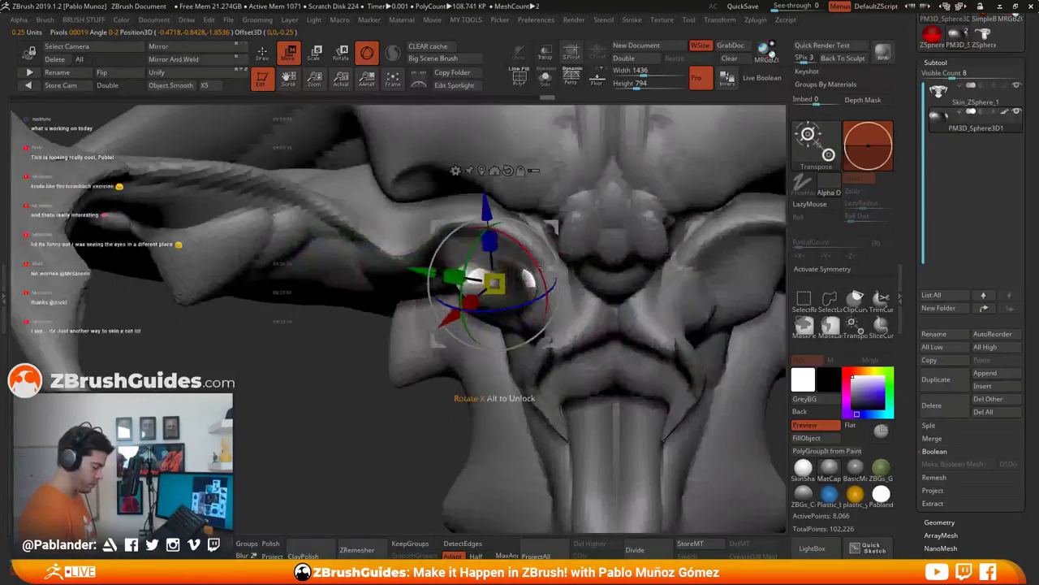
pyautogui.moveTo(541, 267); pyautogui.dragTo(550, 294)
pyautogui.moveTo(553, 296); pyautogui.dragTo(642, 282, button='right')
pyautogui.moveTo(584, 277); pyautogui.dragTo(585, 278)
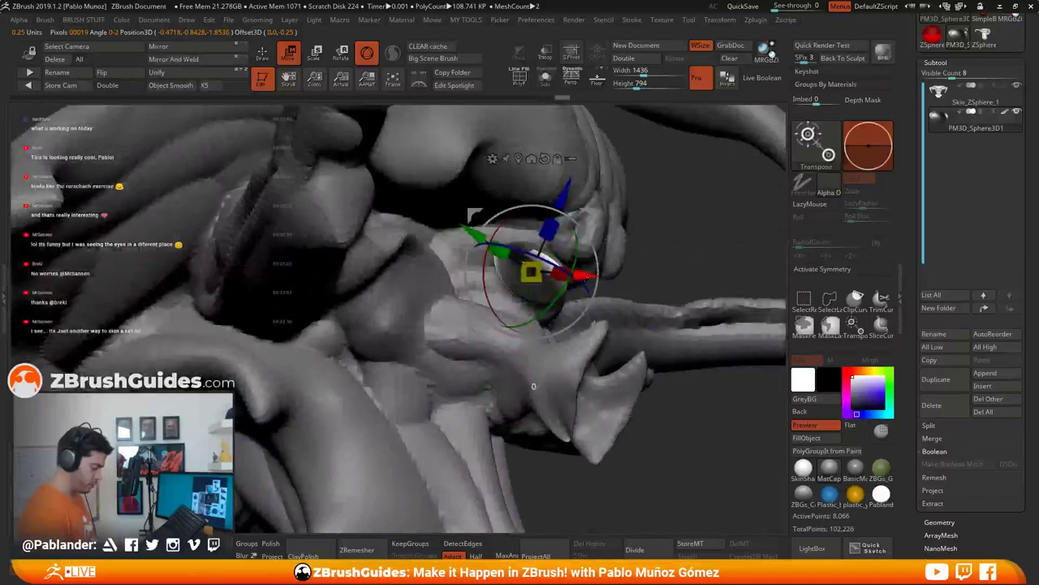
# Step: Push the eyeball back into the head and refine its seating in the socket from the side, front and below
pyautogui.keyDown('alt'); pyautogui.moveTo(534, 387); pyautogui.dragTo(424, 400, button='right'); pyautogui.keyUp('alt')
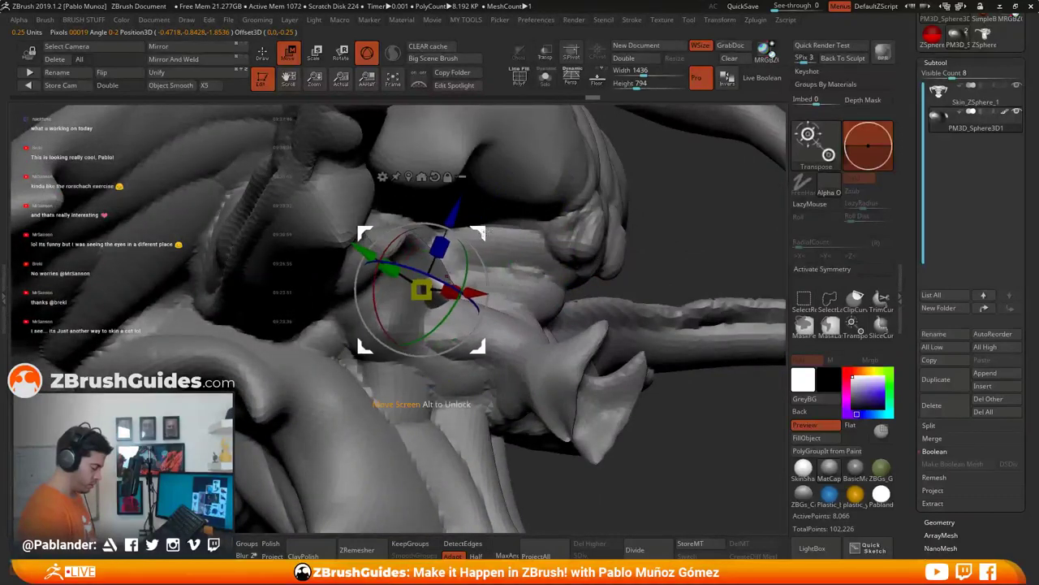
pyautogui.moveTo(486, 234); pyautogui.dragTo(390, 248, button='right')
pyautogui.moveTo(491, 227); pyautogui.dragTo(446, 227)
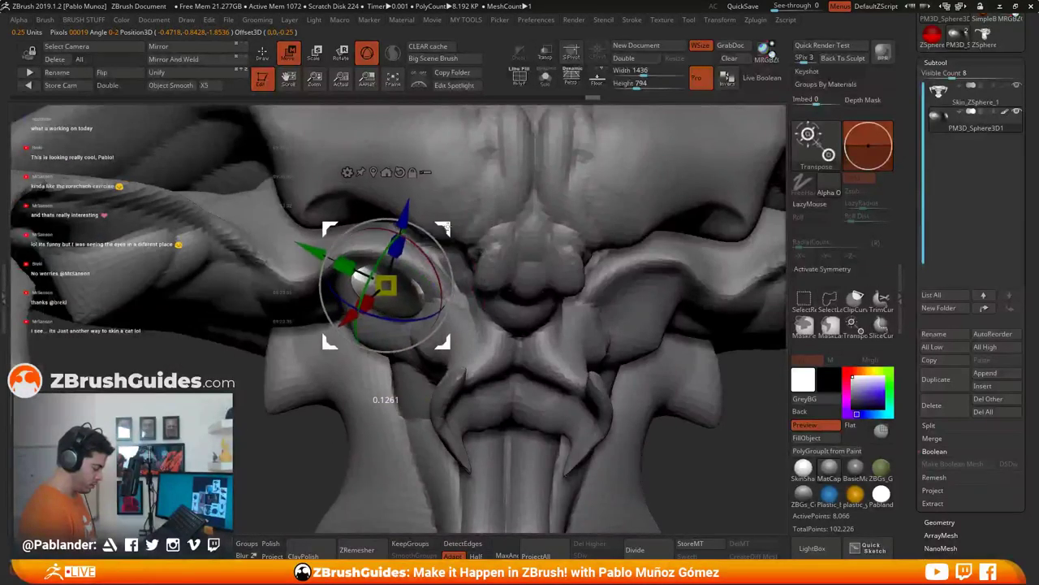
pyautogui.moveTo(452, 237); pyautogui.dragTo(488, 209, button='right')
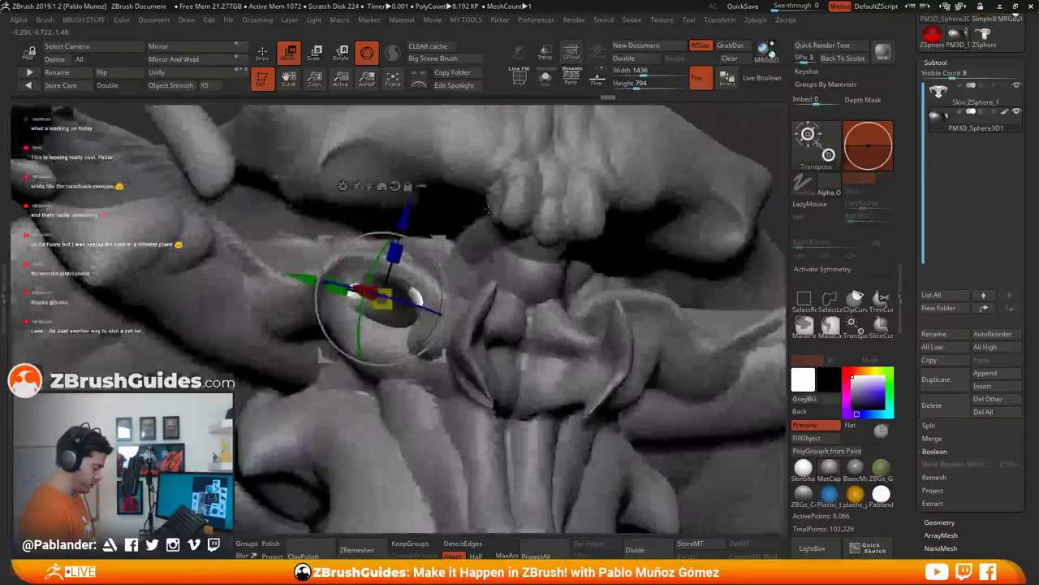
pyautogui.moveTo(364, 291); pyautogui.dragTo(368, 298)
pyautogui.moveTo(455, 238); pyautogui.dragTo(390, 245, button='right')
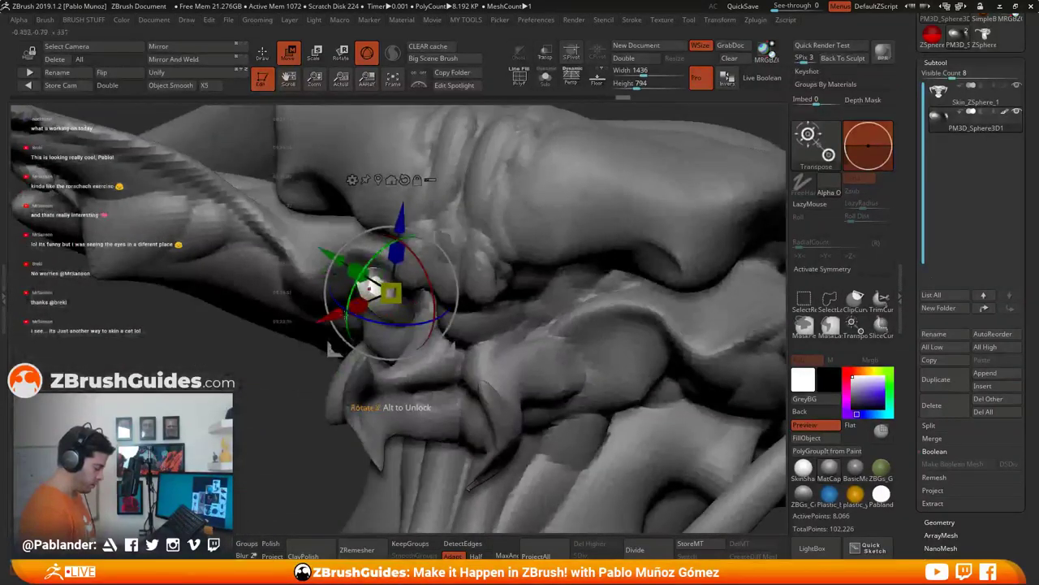
pyautogui.moveTo(331, 347)
pyautogui.mouseDown(button='right')
pyautogui.moveTo(598, 354)
pyautogui.moveTo(570, 303)
pyautogui.moveTo(550, 199)
pyautogui.moveTo(529, 314)
pyautogui.moveTo(559, 318)
pyautogui.mouseUp(button='right')
# Step: Return to Draw mode and use Mirror And Weld to copy the repositioned eyeball to the opposite socket
pyautogui.press('q')
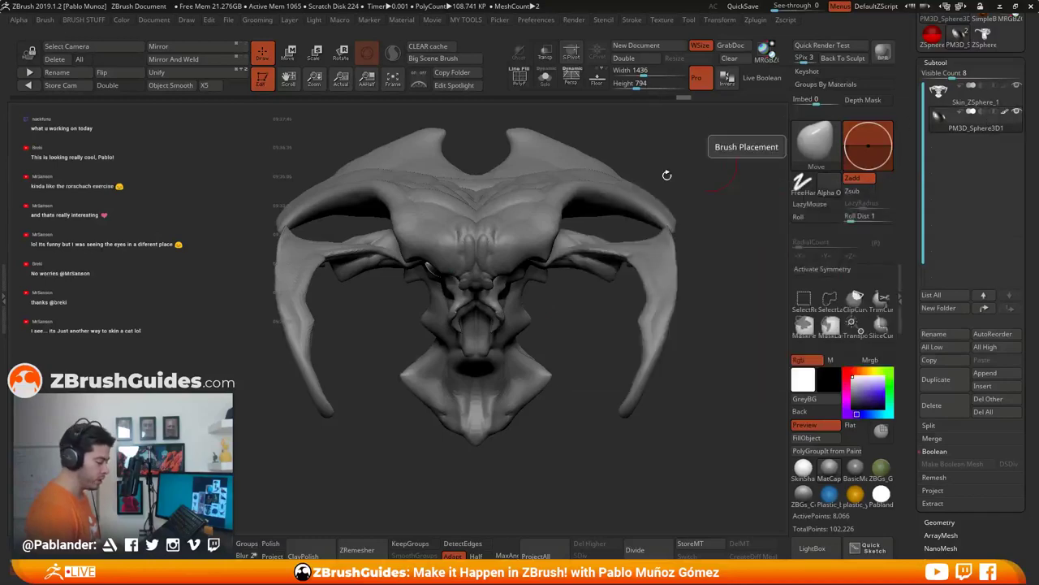
pyautogui.click(202, 60)
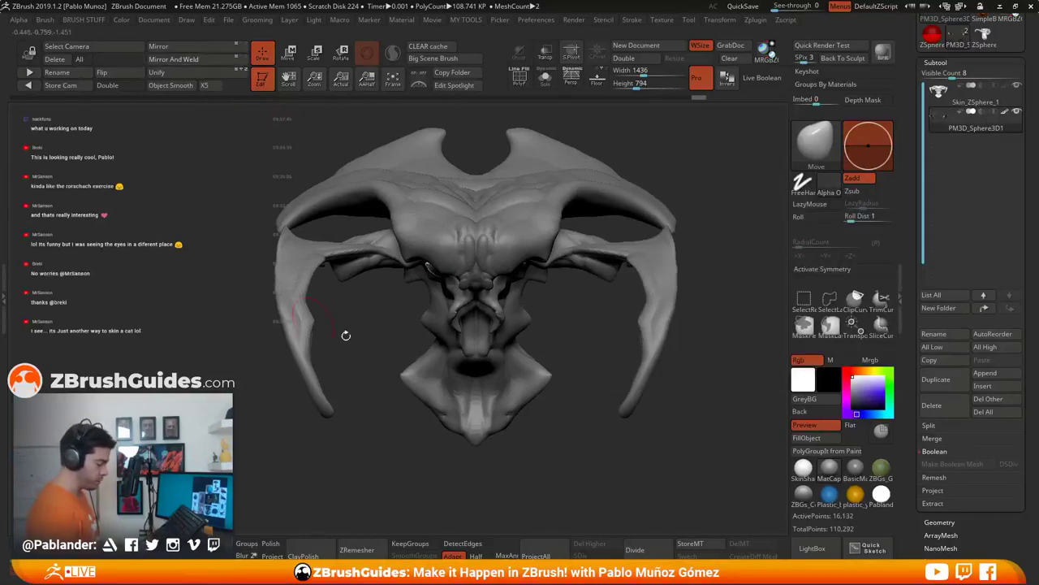
# Step: Select the Skin_ZSphere_1 head and reshape the skin around the repositioned eyes and the sides of the brow with the Move brush
pyautogui.click(959, 95)
pyautogui.moveTo(571, 345)
pyautogui.mouseDown()
pyautogui.moveTo(562, 296)
pyautogui.moveTo(524, 262)
pyautogui.moveTo(508, 264)
pyautogui.mouseUp()
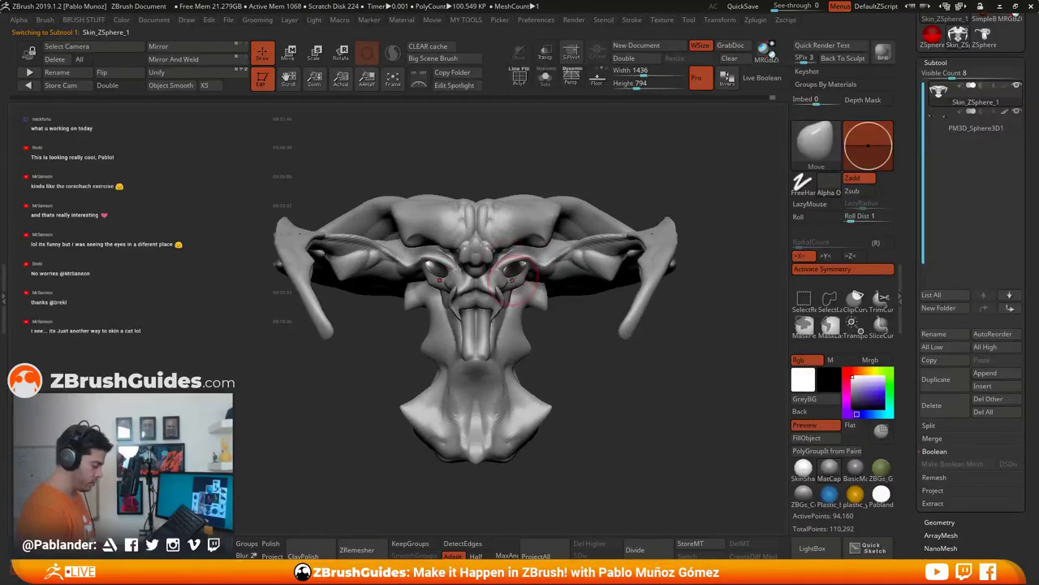
pyautogui.moveTo(560, 297); pyautogui.dragTo(629, 276)
pyautogui.moveTo(686, 187); pyautogui.dragTo(625, 199)
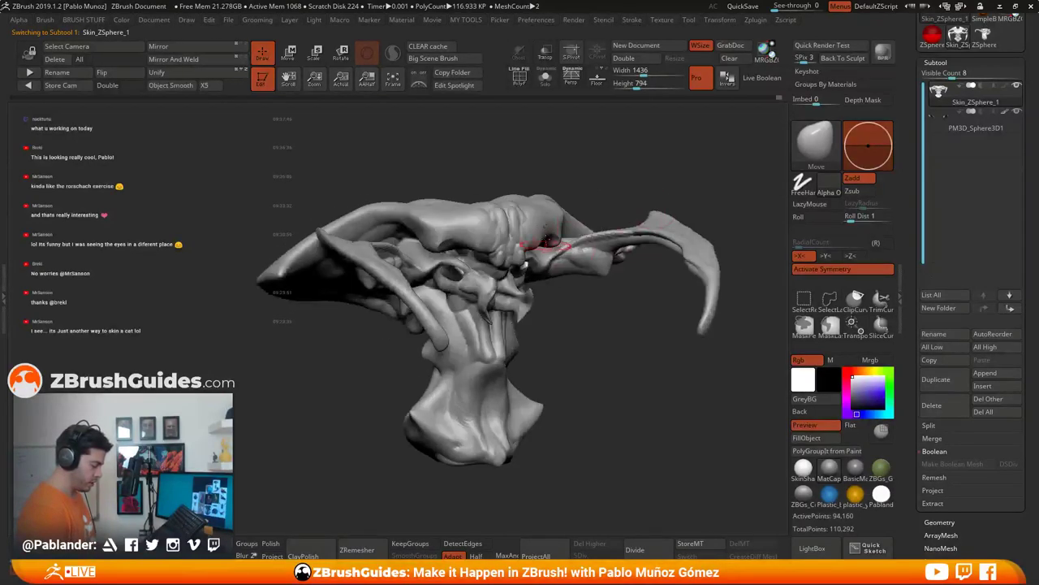
pyautogui.moveTo(589, 296); pyautogui.dragTo(553, 307)
pyautogui.rightClick(492, 225)
pyautogui.moveTo(621, 272); pyautogui.dragTo(575, 309)
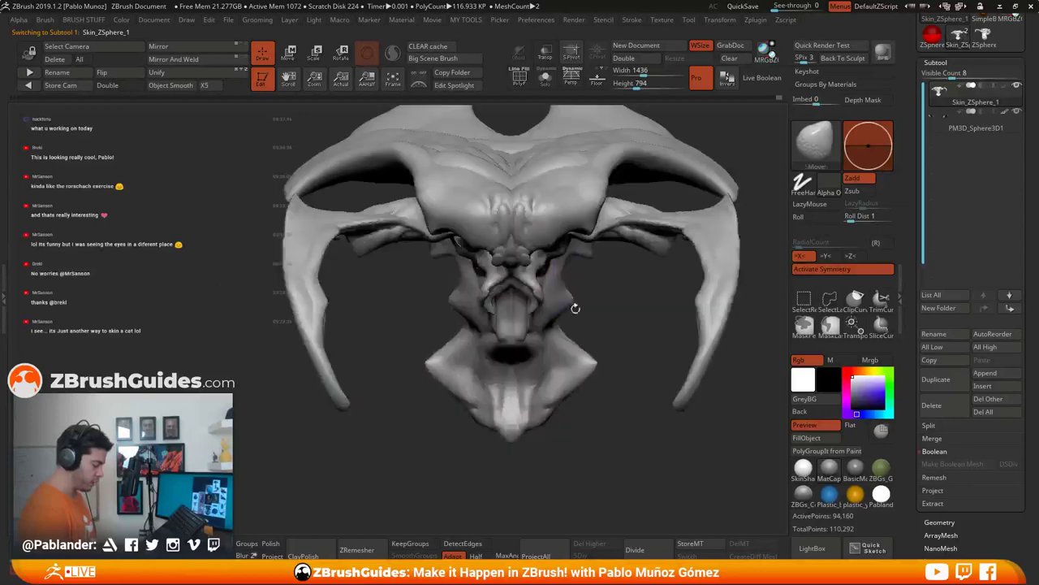
pyautogui.moveTo(550, 246)
pyautogui.mouseDown()
pyautogui.moveTo(594, 217)
pyautogui.moveTo(559, 242)
pyautogui.moveTo(590, 228)
pyautogui.mouseUp()
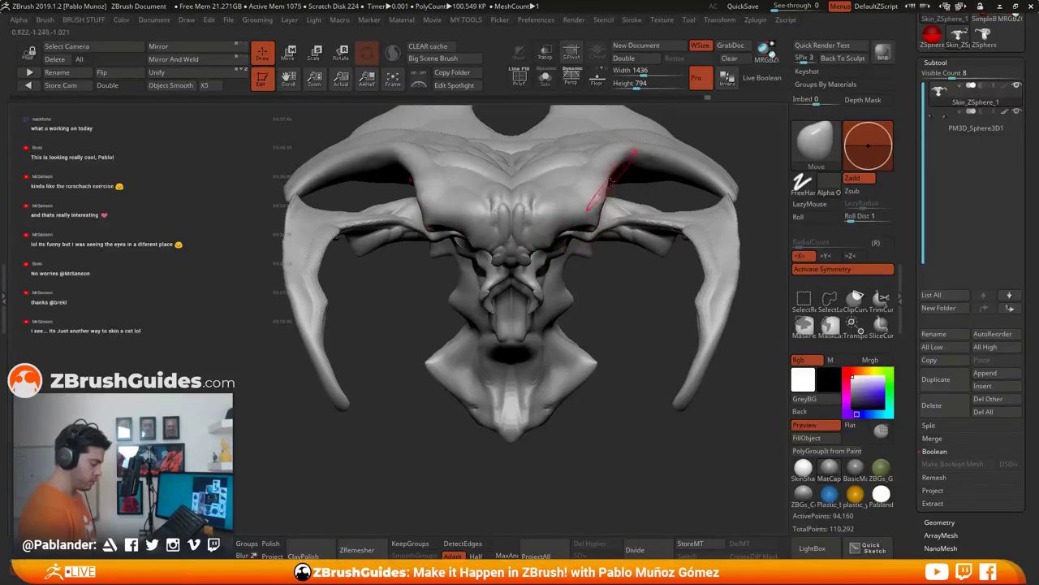
pyautogui.moveTo(608, 186); pyautogui.dragTo(603, 198)
# Step: Reshape the long side horns symmetrically with a larger Move brush and quick-save the project
pyautogui.keyDown('ctrl'); pyautogui.moveTo(621, 276); pyautogui.dragTo(573, 364, button='right'); pyautogui.keyUp('ctrl')
pyautogui.moveTo(574, 364)
pyautogui.mouseDown()
pyautogui.moveTo(538, 365)
pyautogui.moveTo(619, 364)
pyautogui.moveTo(585, 360)
pyautogui.moveTo(589, 387)
pyautogui.mouseUp()
pyautogui.rightClick(601, 371)
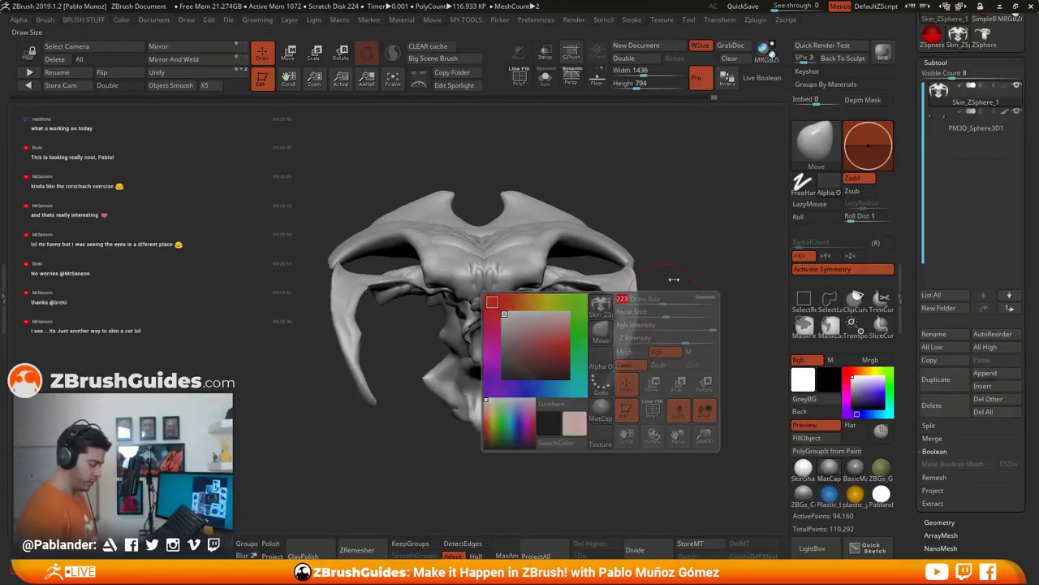
pyautogui.moveTo(673, 278)
pyautogui.keyDown('shift'); pyautogui.mouseDown()
pyautogui.moveTo(638, 285)
pyautogui.moveTo(639, 313)
pyautogui.moveTo(609, 394)
pyautogui.mouseUp(); pyautogui.keyUp('shift')
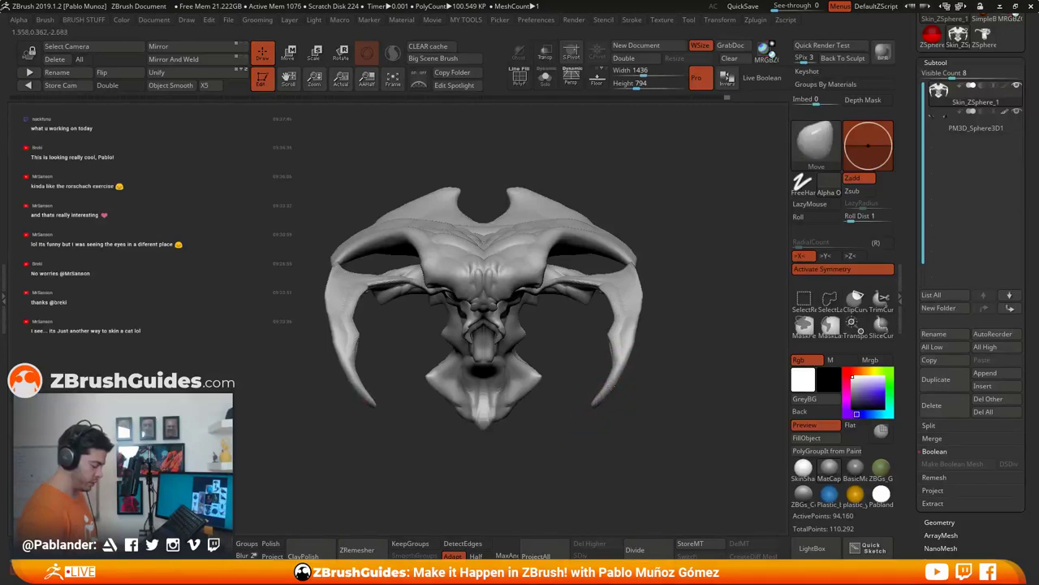
pyautogui.moveTo(639, 325); pyautogui.dragTo(700, 322)
pyautogui.click(743, 7)
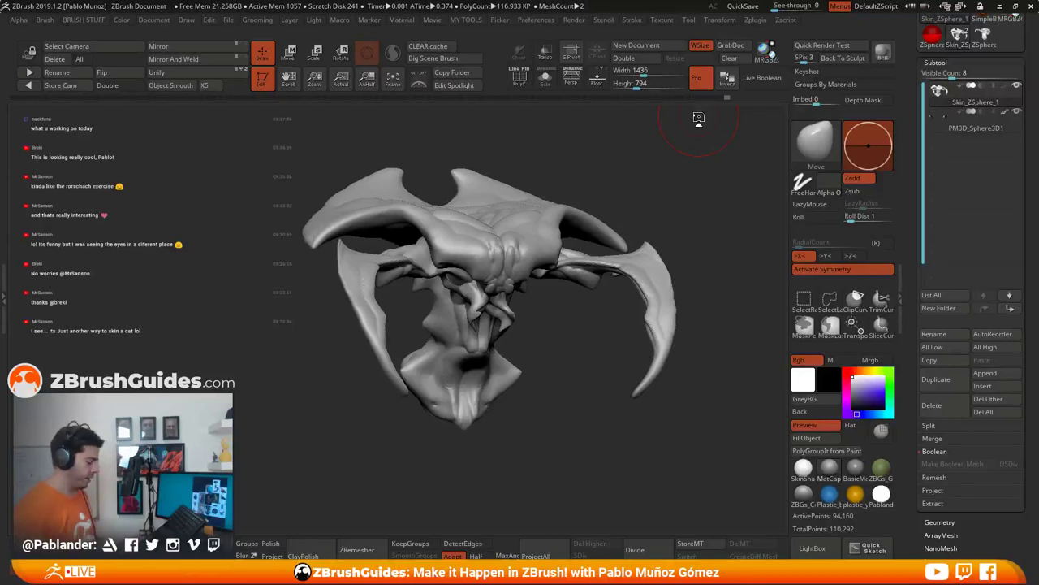
# Step: Switch to the insect reference board and examine the grasshopper, mantis, beetle and treehopper shapes
pyautogui.moveTo(699, 119); pyautogui.dragTo(560, 386)
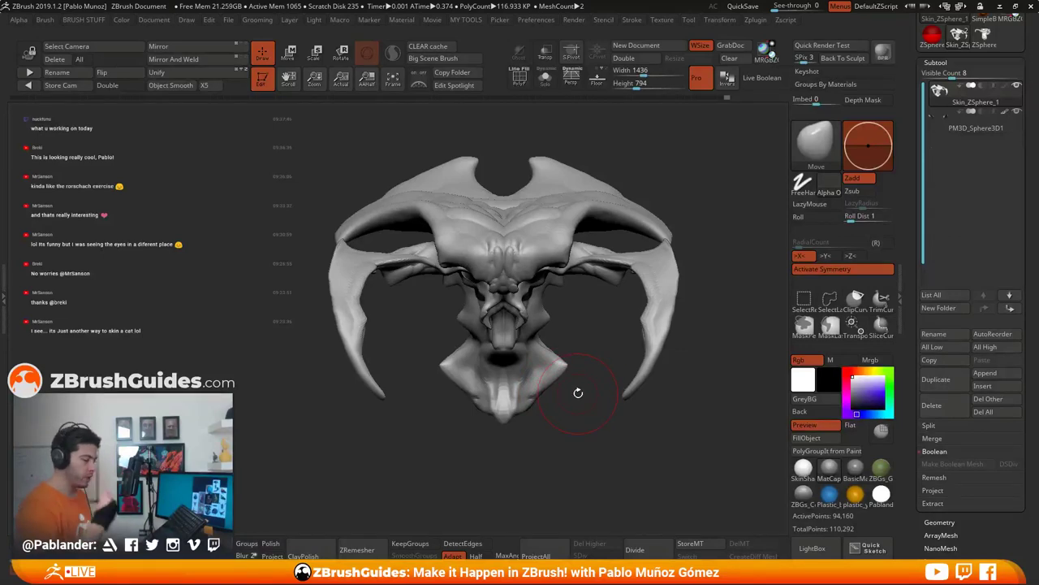
pyautogui.moveTo(0, 317); pyautogui.dragTo(308, 245, button='right')
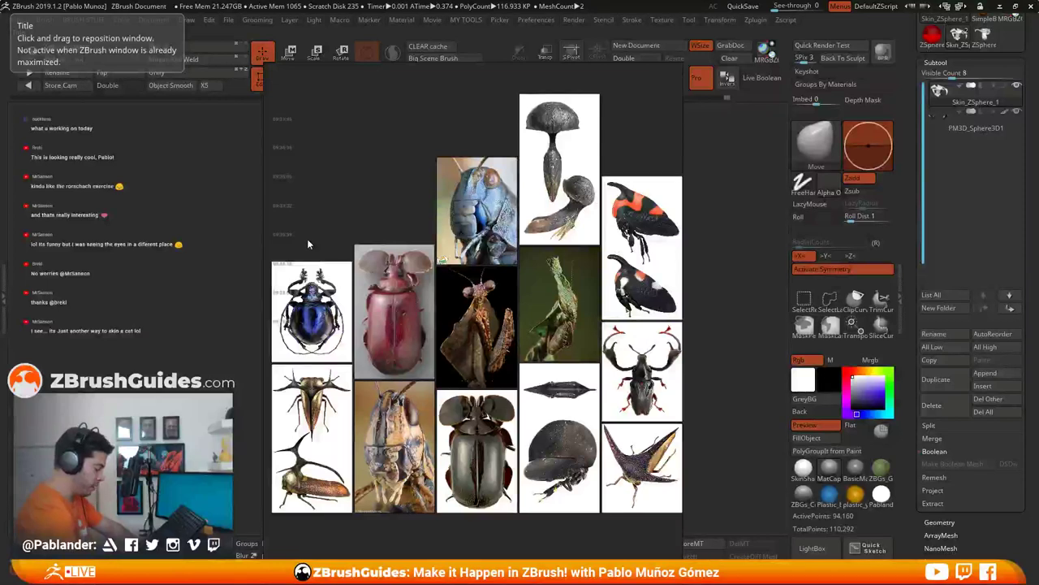
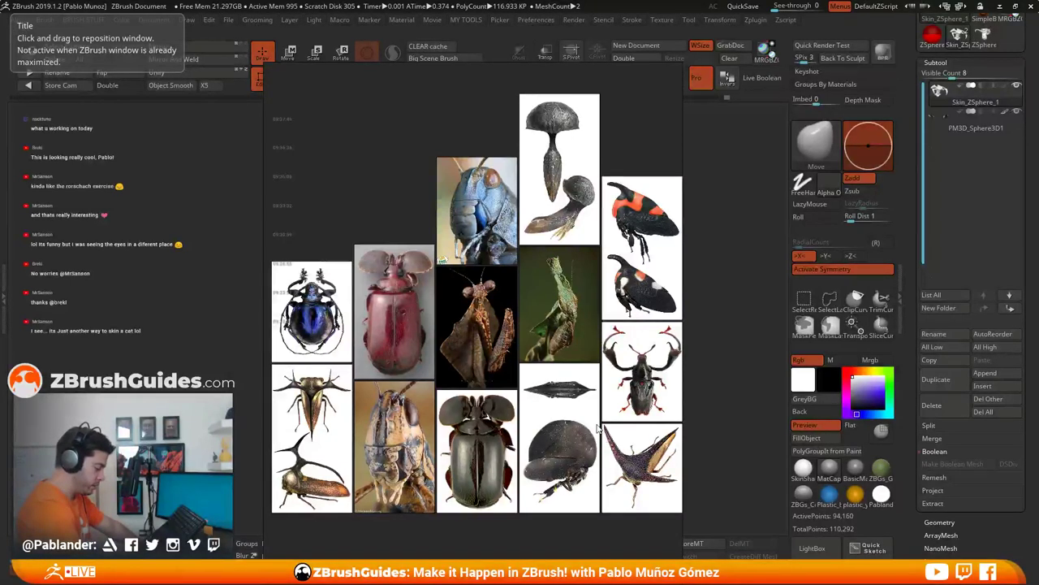
pyautogui.moveTo(599, 428); pyautogui.dragTo(593, 411, button='middle')
pyautogui.scroll(2, 503, 300)
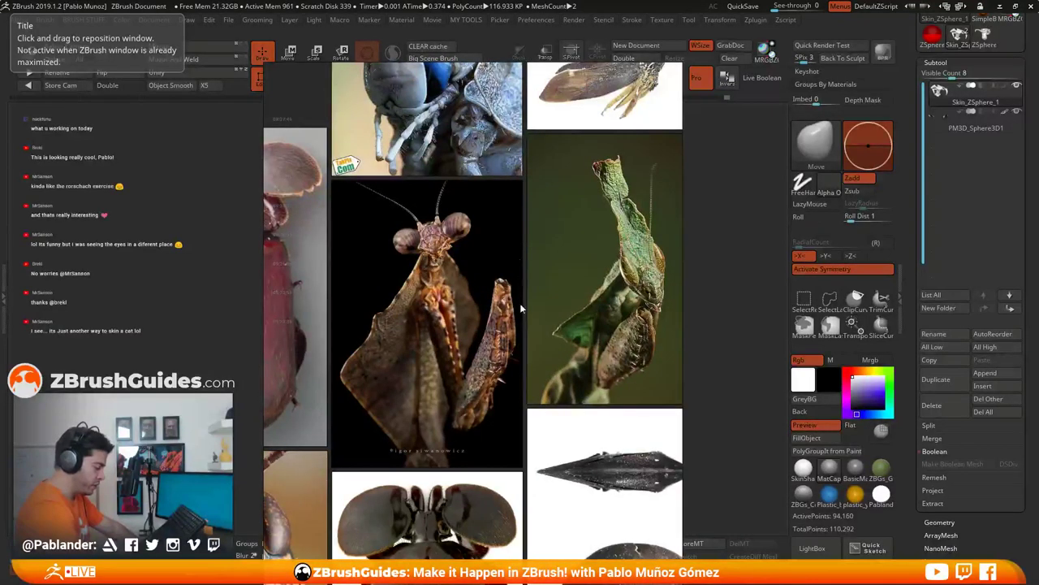
pyautogui.moveTo(497, 151); pyautogui.dragTo(519, 316, button='middle')
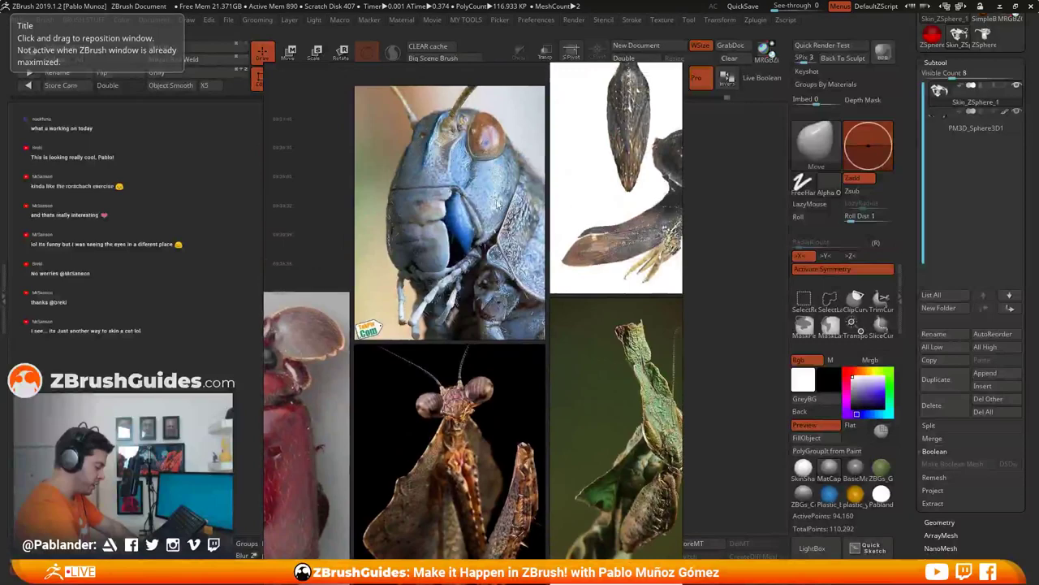
pyautogui.scroll(-4, 584, 313)
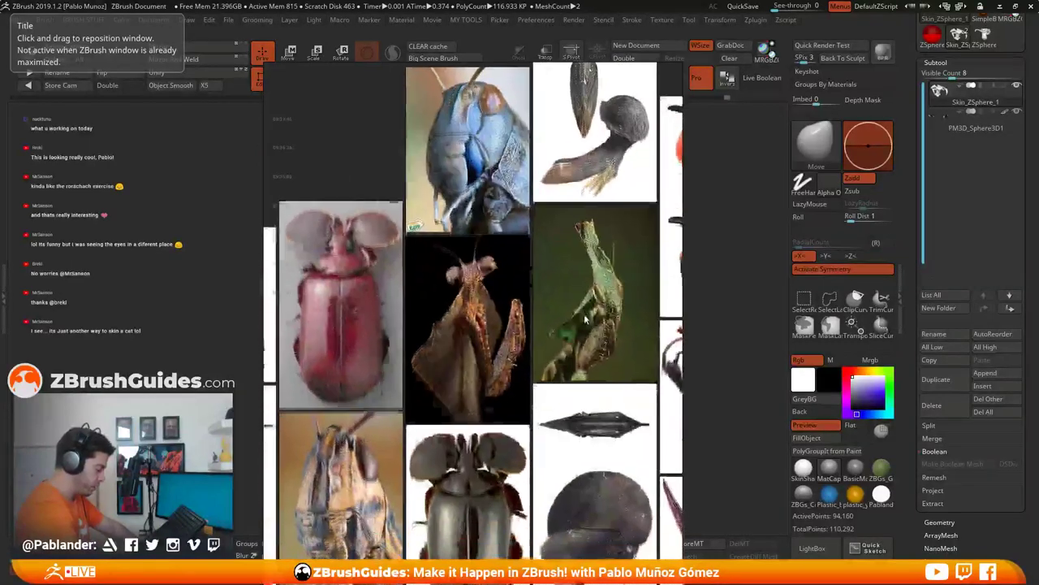
pyautogui.scroll(-1, 566, 398)
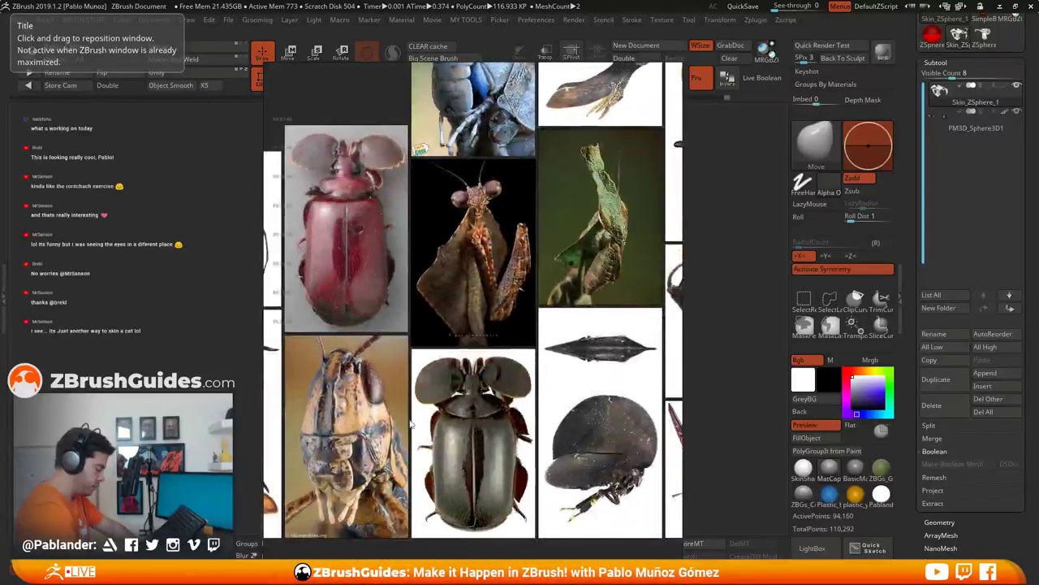
# Step: Examine the remaining treehopper, horned beetle and mantis references for crest and spike shapes, and return to the head sculpt
pyautogui.moveTo(519, 363); pyautogui.dragTo(623, 308, button='middle')
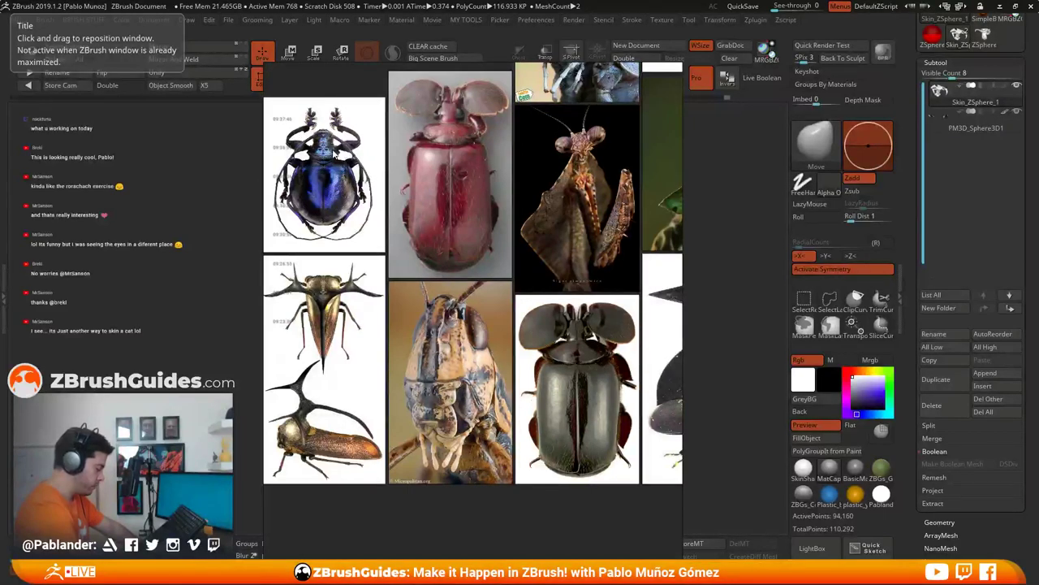
pyautogui.moveTo(596, 272); pyautogui.dragTo(356, 293, button='middle')
pyautogui.moveTo(636, 482); pyautogui.dragTo(606, 422, button='middle')
pyautogui.scroll(3, 600, 419)
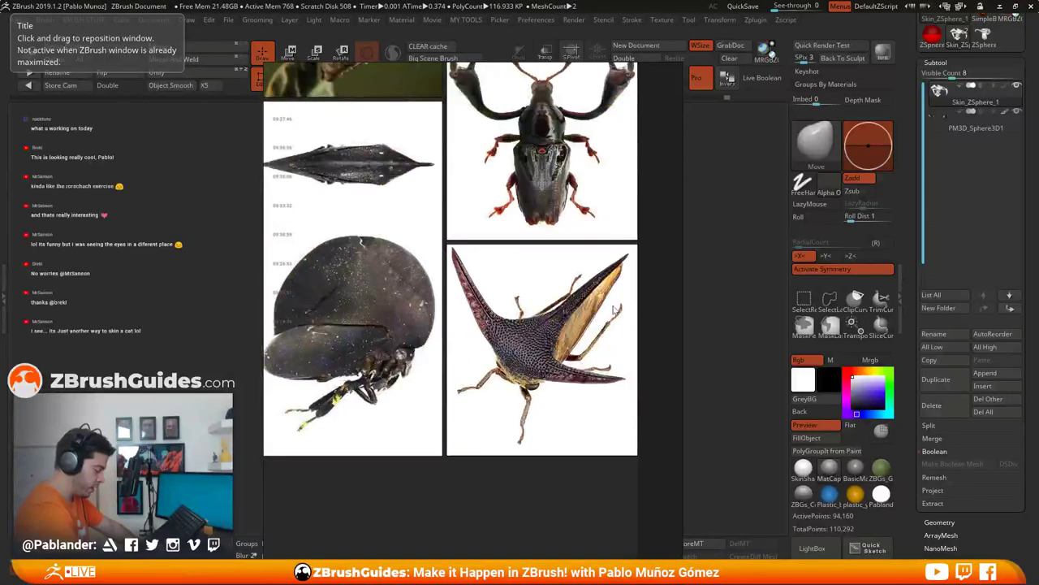
pyautogui.moveTo(514, 311); pyautogui.dragTo(603, 317, button='middle')
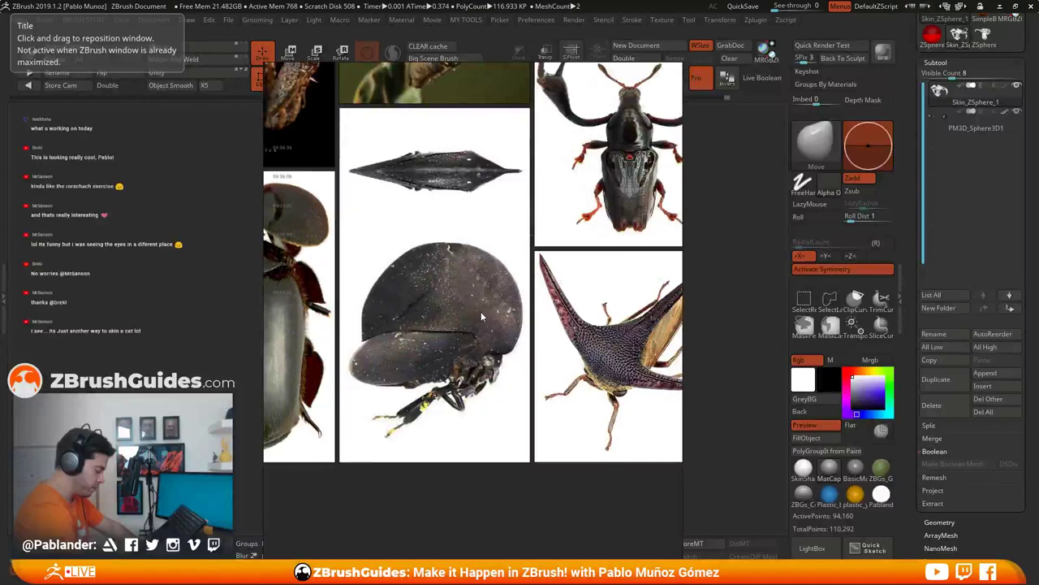
pyautogui.scroll(-3, 467, 325)
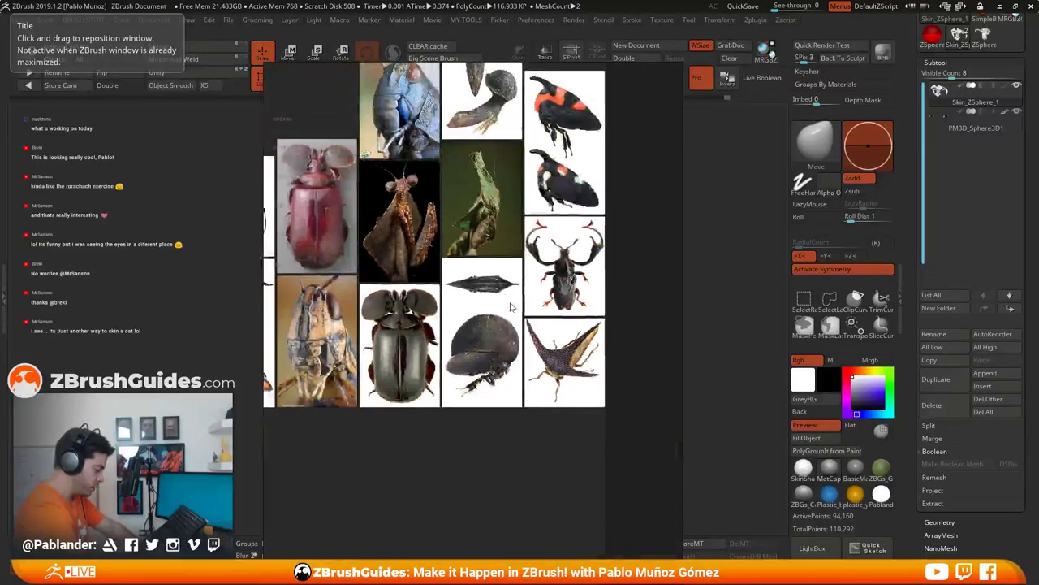
pyautogui.moveTo(511, 307); pyautogui.dragTo(560, 374, button='middle')
pyautogui.moveTo(560, 373)
pyautogui.mouseDown(button='right')
pyautogui.moveTo(321, 325)
pyautogui.moveTo(1, 313)
pyautogui.mouseUp(button='right')
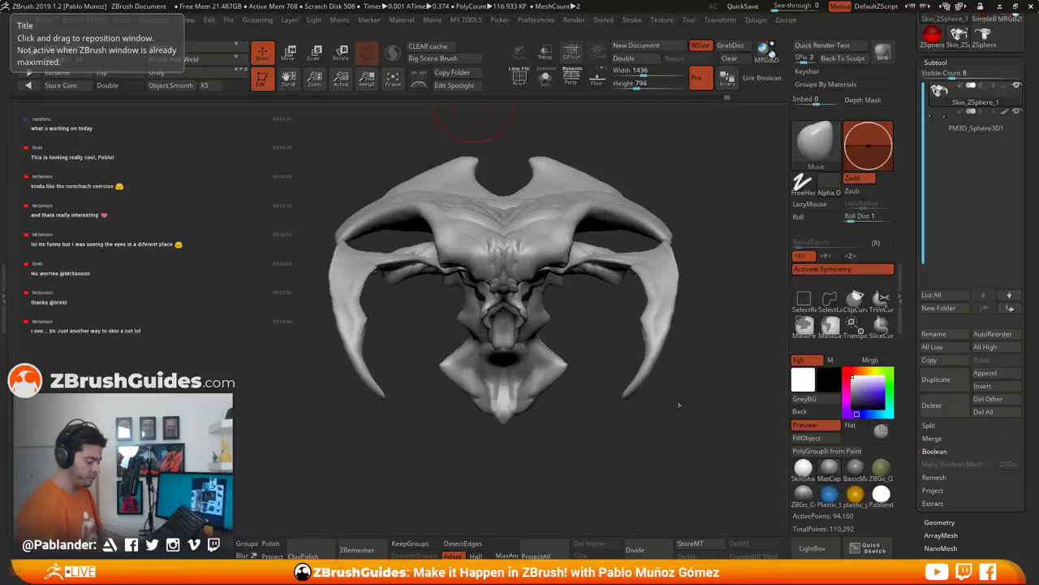
# Step: Mask a thin strip along the centre line of the head from the rear notch to the brow and invert the mask
pyautogui.moveTo(705, 224)
pyautogui.keyDown('alt'); pyautogui.mouseDown()
pyautogui.moveTo(661, 271)
pyautogui.moveTo(731, 276)
pyautogui.moveTo(681, 296)
pyautogui.moveTo(686, 242)
pyautogui.moveTo(679, 274)
pyautogui.moveTo(688, 284)
pyautogui.mouseUp(); pyautogui.keyUp('alt')
pyautogui.press('space')
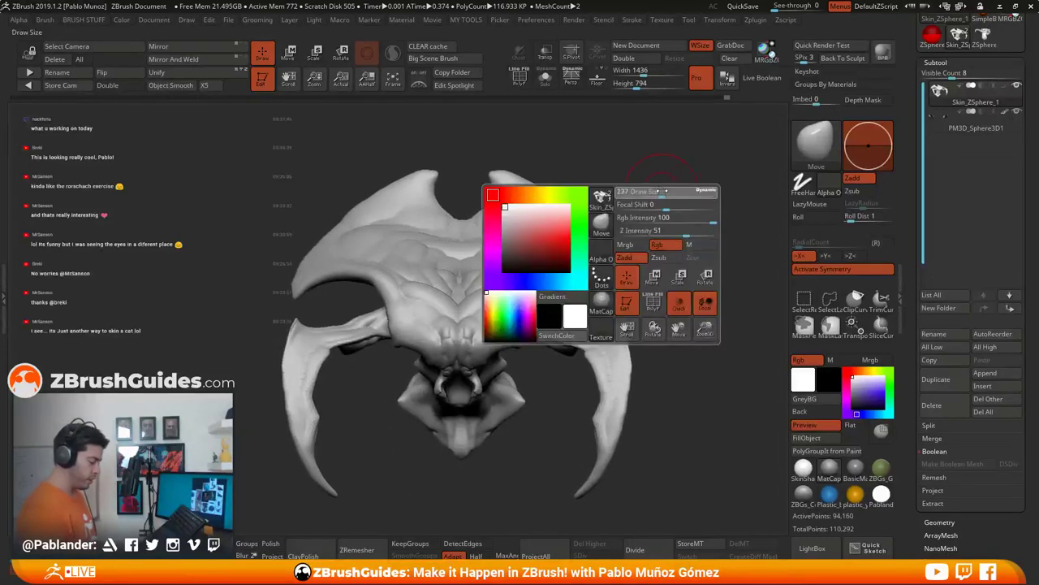
pyautogui.press('ctrl')
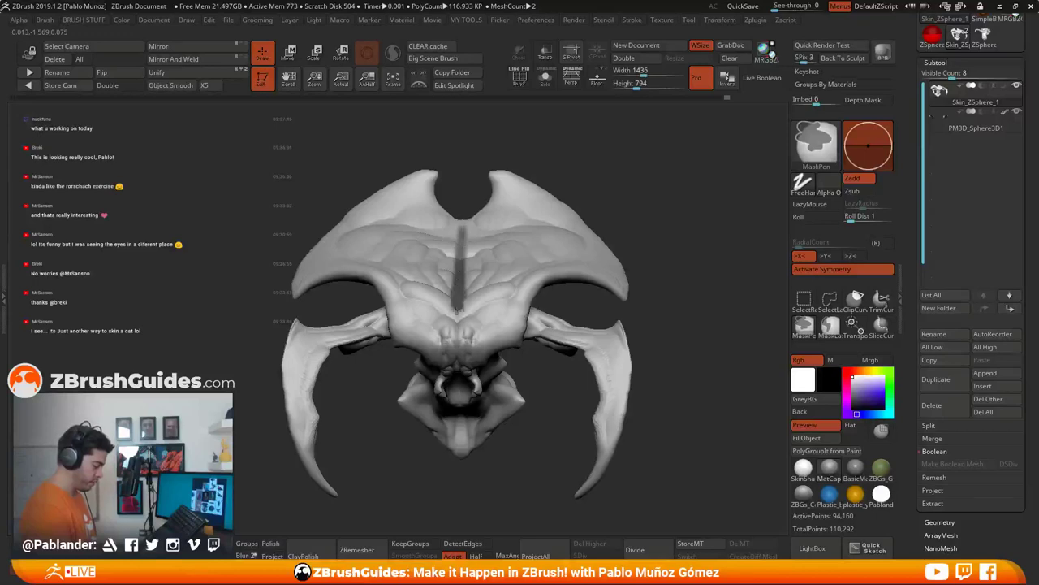
pyautogui.keyDown('ctrl'); pyautogui.moveTo(458, 311); pyautogui.dragTo(471, 383); pyautogui.keyUp('ctrl')
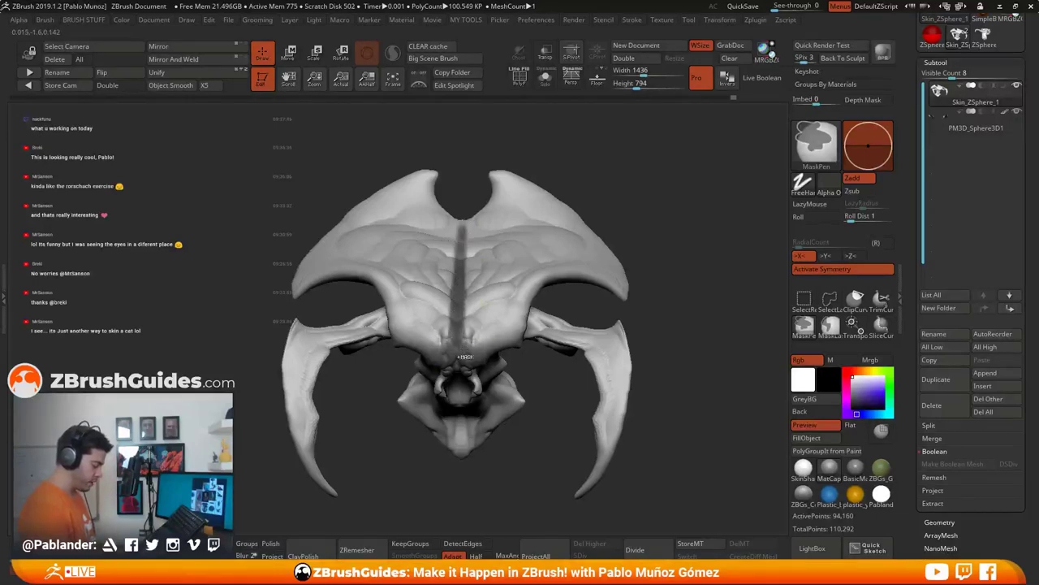
pyautogui.keyDown('ctrl'); pyautogui.click(687, 286); pyautogui.keyUp('ctrl')
# Step: Raise the unmasked centre strip into a tall thin fin above the head with the Move gizmo
pyautogui.press('w')
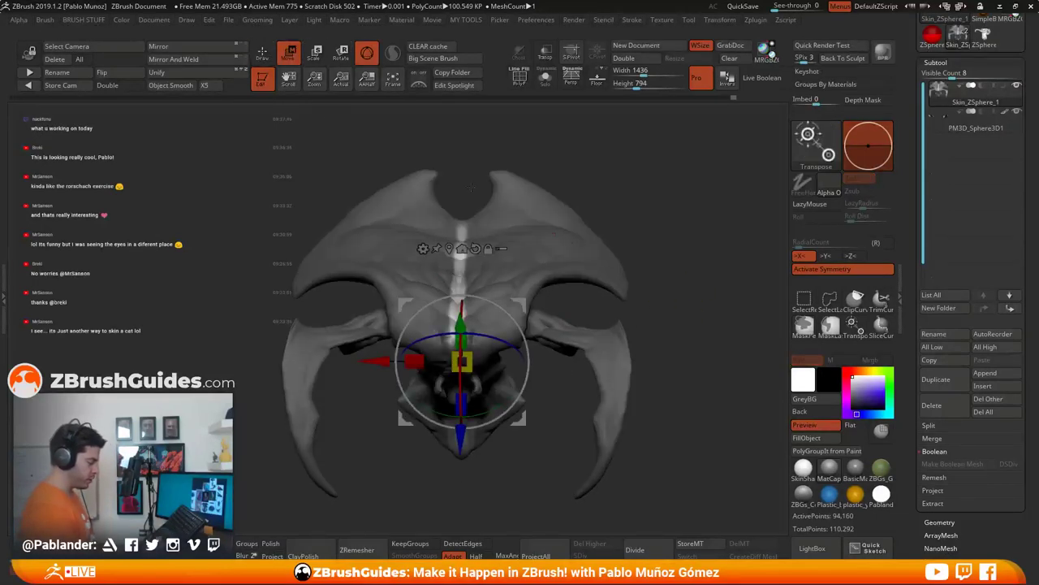
pyautogui.moveTo(473, 187); pyautogui.dragTo(472, 114)
pyautogui.click(449, 248)
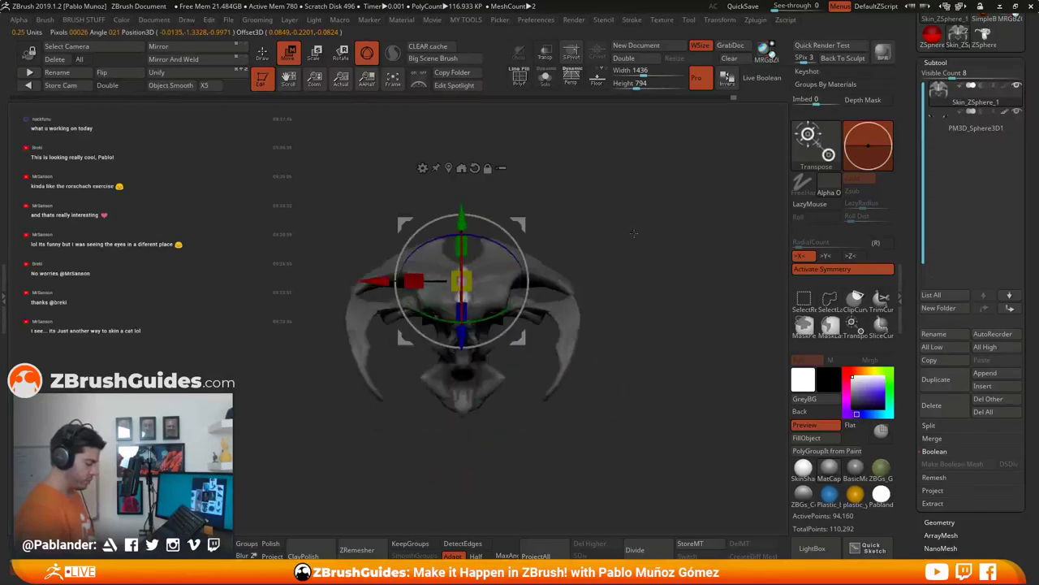
pyautogui.moveTo(633, 234); pyautogui.dragTo(529, 162)
pyautogui.moveTo(532, 216)
pyautogui.mouseDown()
pyautogui.moveTo(533, 171)
pyautogui.moveTo(504, 161)
pyautogui.mouseUp()
pyautogui.moveTo(545, 267); pyautogui.dragTo(640, 281)
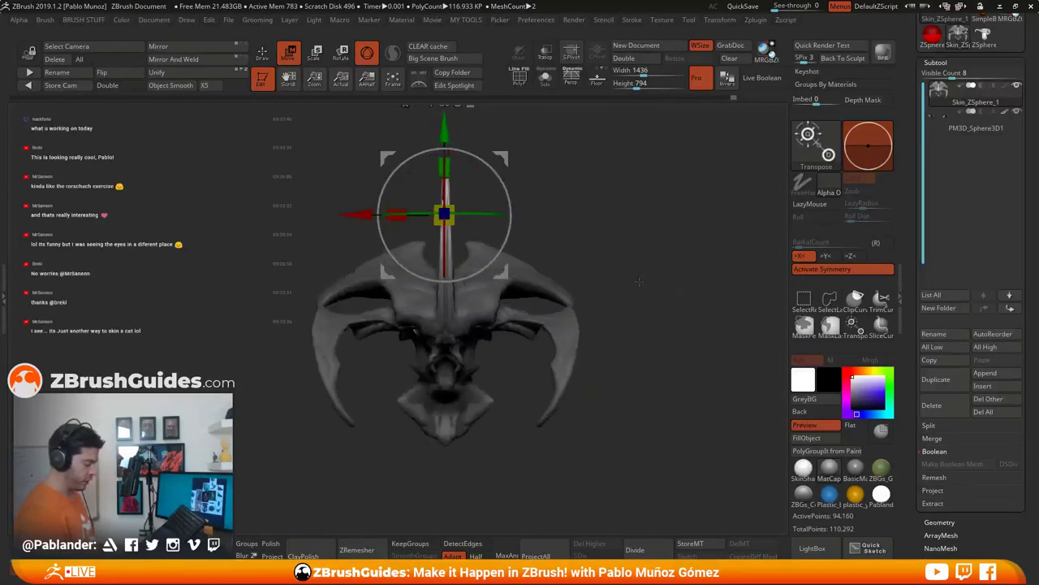
pyautogui.moveTo(747, 240); pyautogui.dragTo(684, 235)
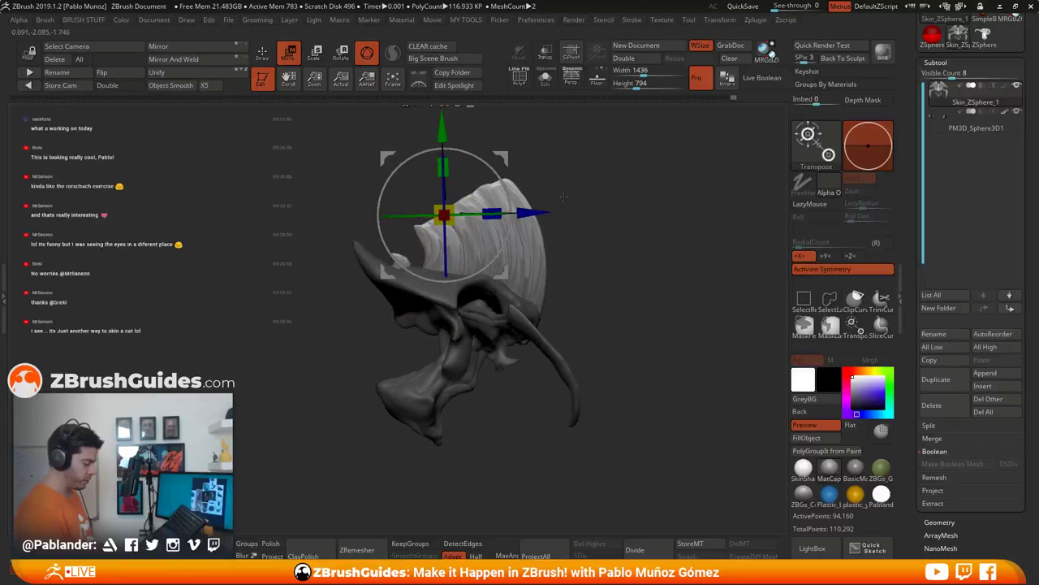
pyautogui.moveTo(502, 154); pyautogui.dragTo(504, 164)
pyautogui.moveTo(642, 252); pyautogui.dragTo(588, 236)
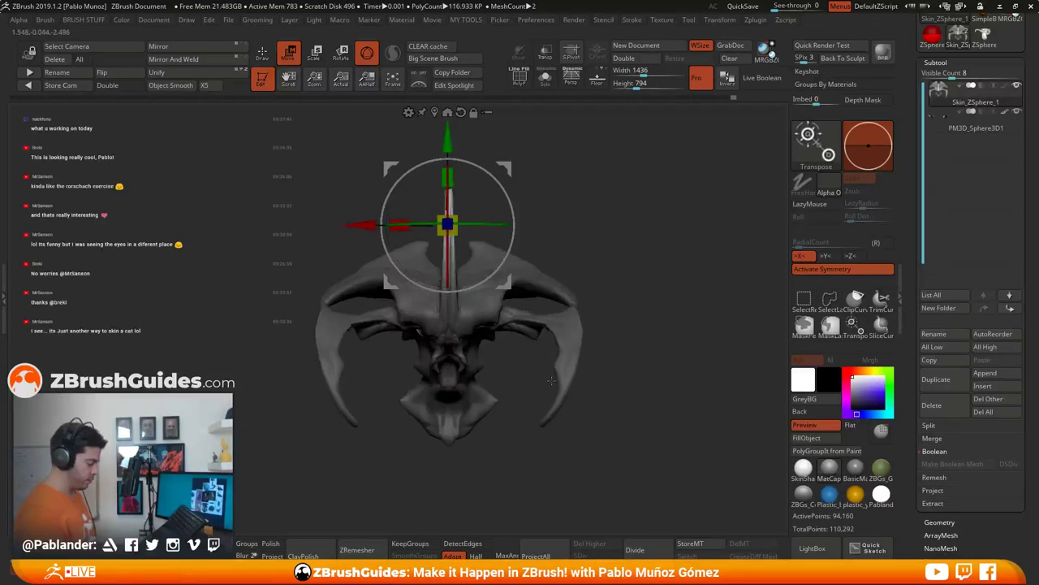
# Step: Return to Draw mode, clear the mask and remesh the head with DynaMesh
pyautogui.press('q')
pyautogui.moveTo(424, 235)
pyautogui.mouseDown()
pyautogui.moveTo(631, 284)
pyautogui.moveTo(687, 284)
pyautogui.moveTo(658, 301)
pyautogui.mouseUp()
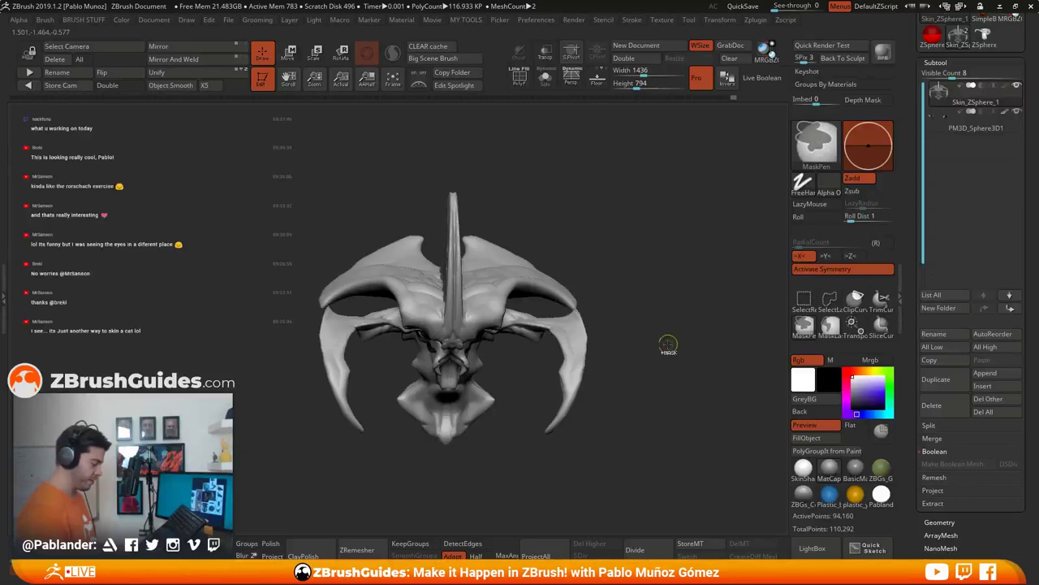
pyautogui.moveTo(668, 345)
pyautogui.mouseDown()
pyautogui.moveTo(682, 308)
pyautogui.moveTo(654, 284)
pyautogui.moveTo(510, 478)
pyautogui.mouseUp()
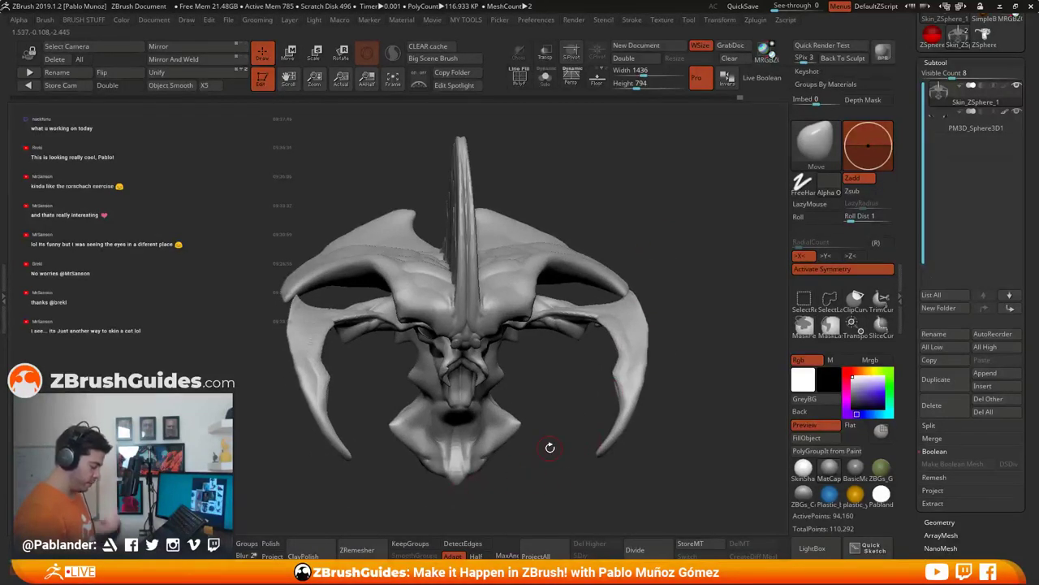
pyautogui.moveTo(509, 441); pyautogui.dragTo(549, 400)
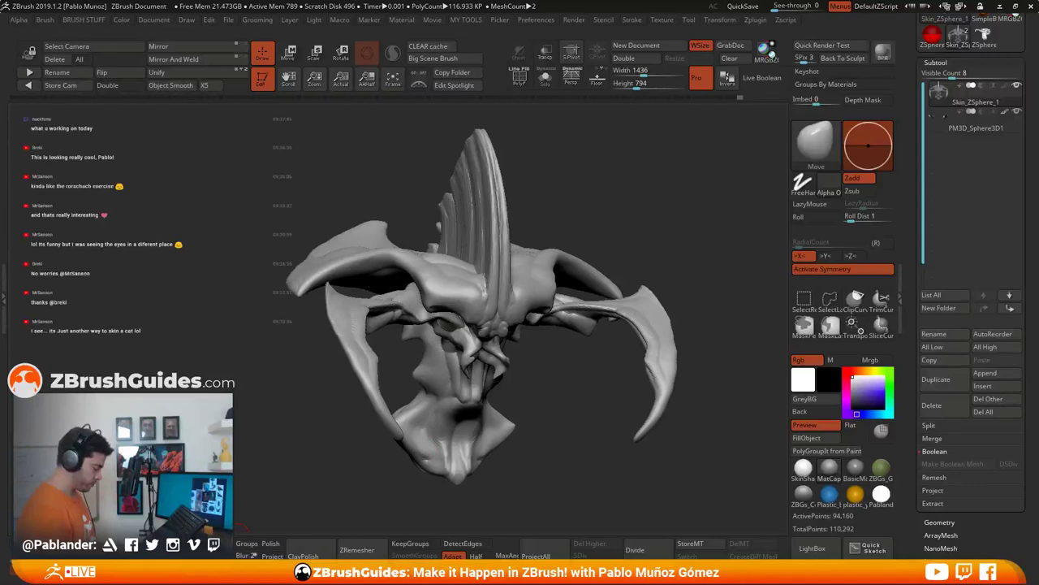
pyautogui.moveTo(560, 471); pyautogui.dragTo(571, 451)
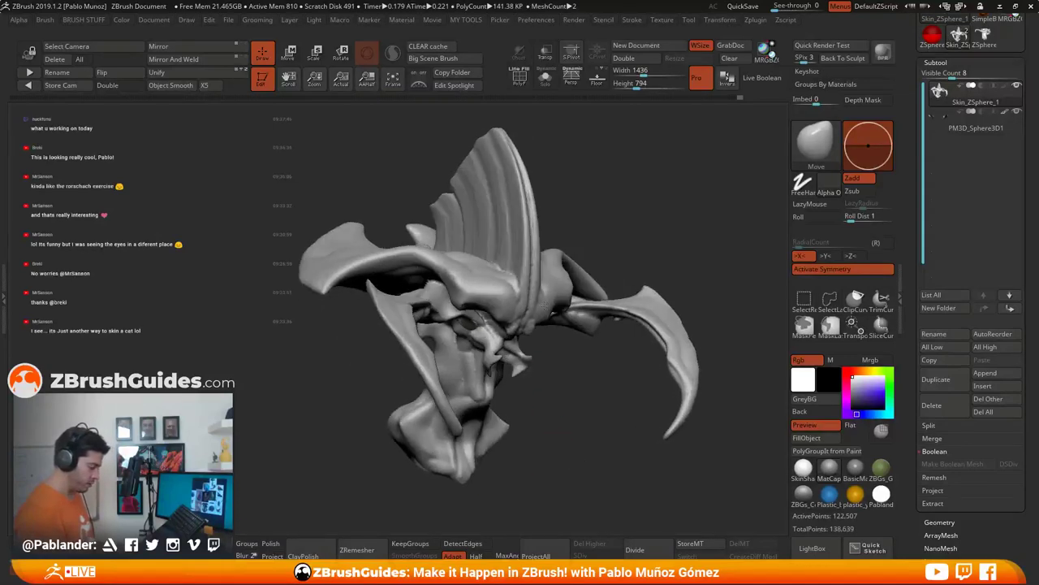
# Step: Inspect the mesh from several angles, undo the remesh and remesh the head at a higher density
pyautogui.click(519, 79)
pyautogui.click(519, 79)
pyautogui.moveTo(566, 387); pyautogui.dragTo(623, 411)
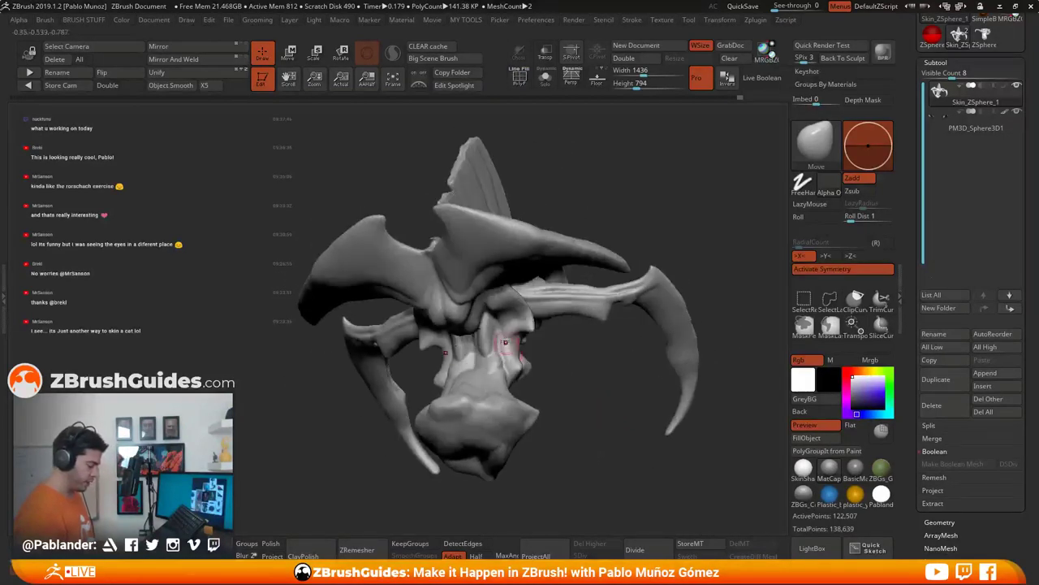
pyautogui.moveTo(564, 378); pyautogui.dragTo(462, 278)
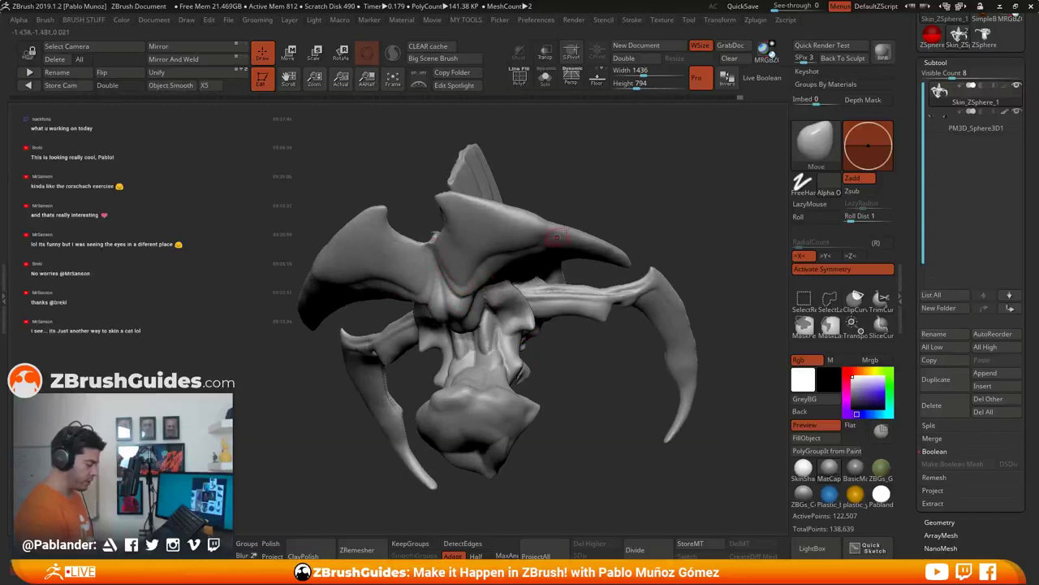
pyautogui.moveTo(558, 236); pyautogui.dragTo(626, 231)
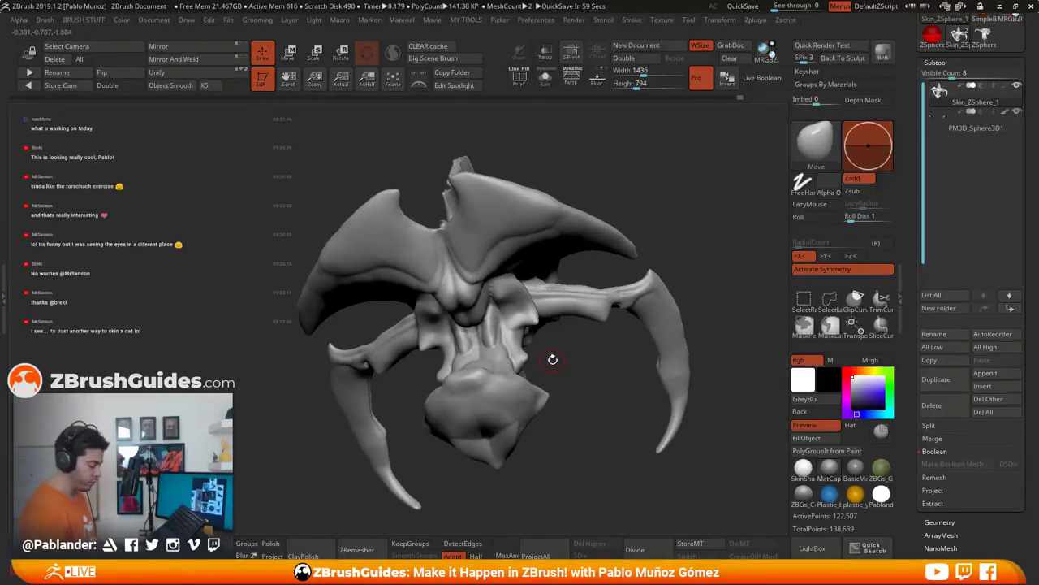
pyautogui.moveTo(552, 359); pyautogui.dragTo(601, 209)
pyautogui.keyDown('ctrl'); pyautogui.moveTo(600, 416); pyautogui.dragTo(589, 444); pyautogui.keyUp('ctrl')
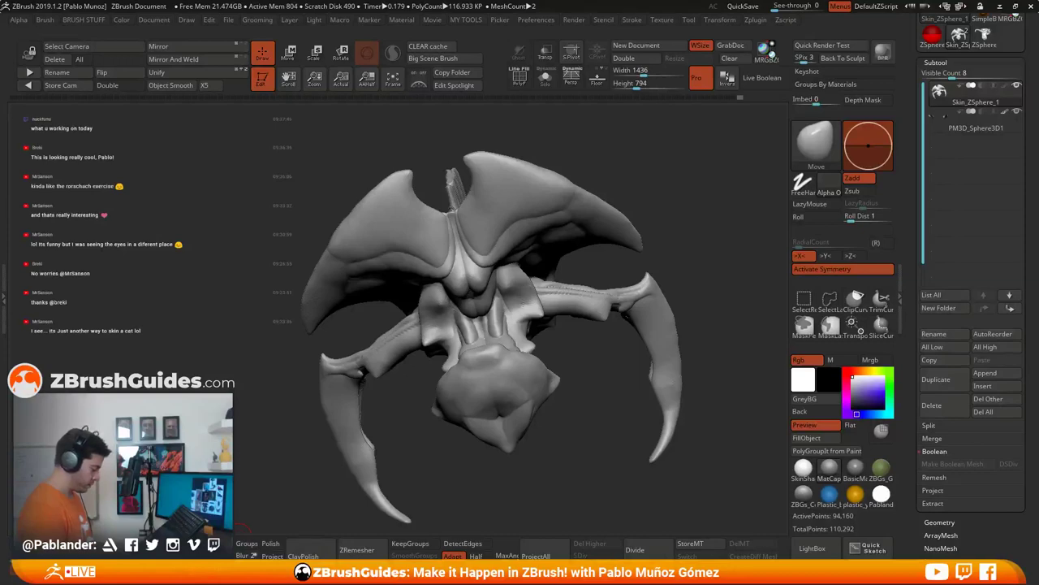
pyautogui.moveTo(735, 244); pyautogui.dragTo(605, 213)
pyautogui.press('space')
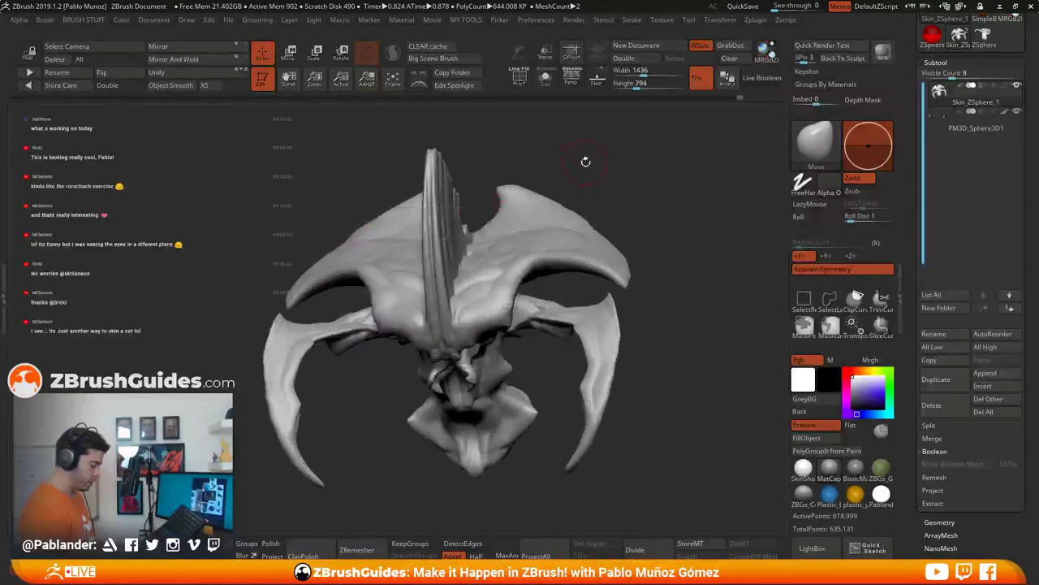
# Step: Smooth the stretched ridges across the side and upper edge of the central fin
pyautogui.moveTo(585, 160); pyautogui.dragTo(428, 189)
pyautogui.press('shift')
pyautogui.keyDown('shift'); pyautogui.moveTo(341, 235); pyautogui.dragTo(366, 283); pyautogui.keyUp('shift')
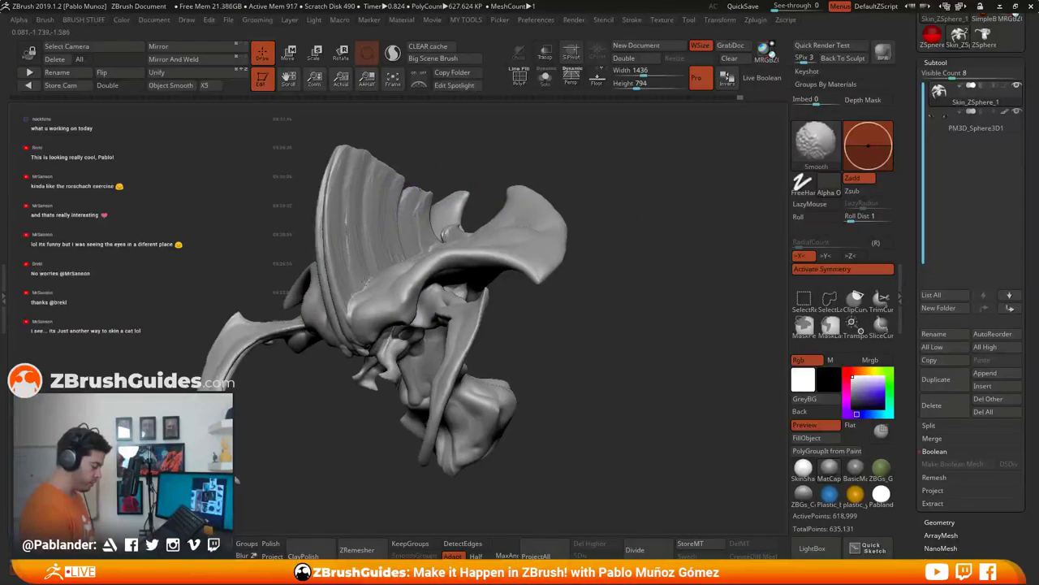
pyautogui.moveTo(597, 325); pyautogui.dragTo(495, 284)
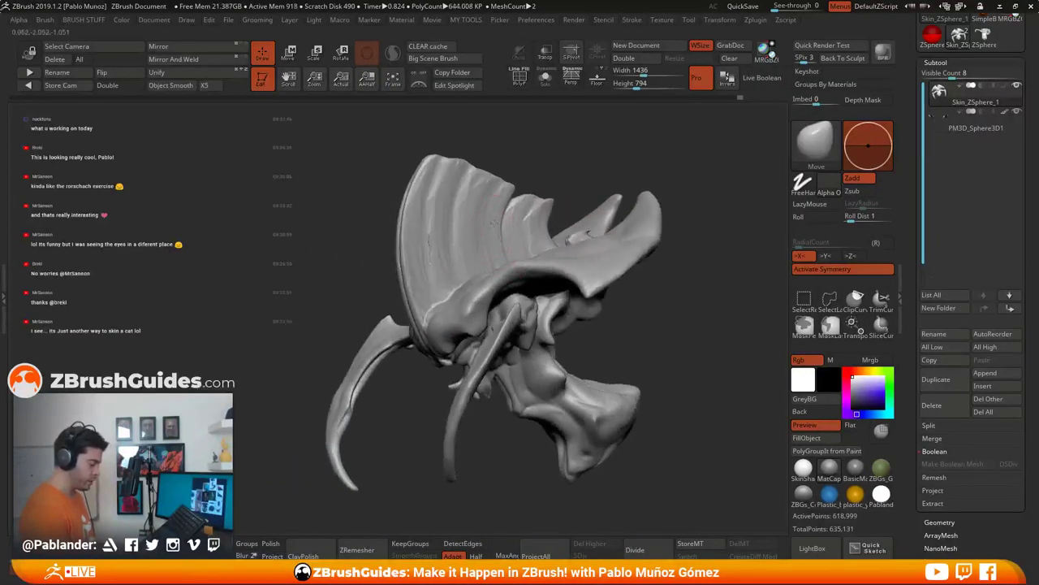
pyautogui.keyDown('alt'); pyautogui.moveTo(601, 325); pyautogui.dragTo(471, 240); pyautogui.keyUp('alt')
pyautogui.keyDown('shift'); pyautogui.moveTo(404, 241); pyautogui.dragTo(434, 232); pyautogui.keyUp('shift')
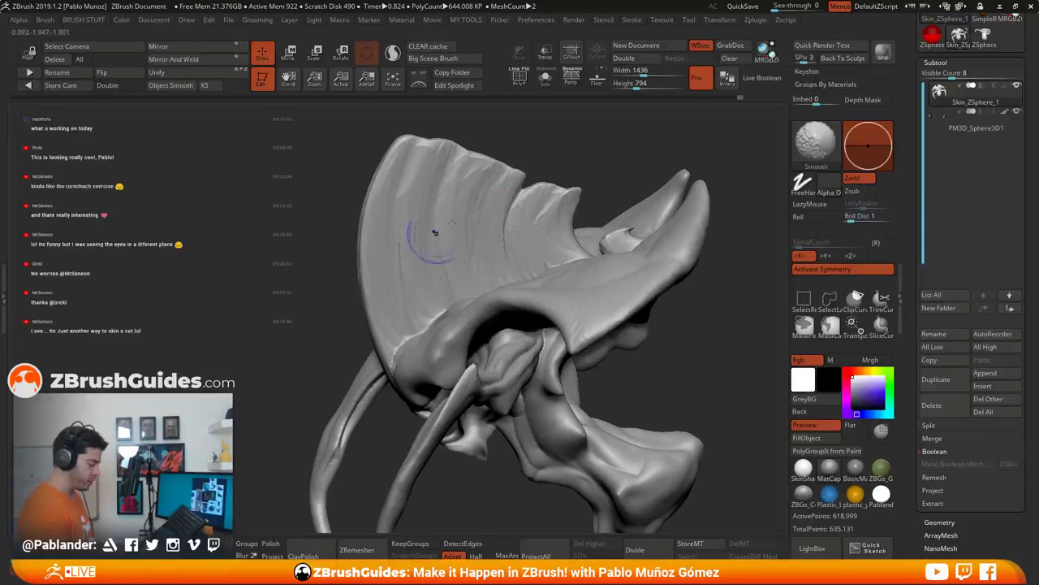
pyautogui.keyDown('shift'); pyautogui.moveTo(516, 193); pyautogui.dragTo(460, 144); pyautogui.keyUp('shift')
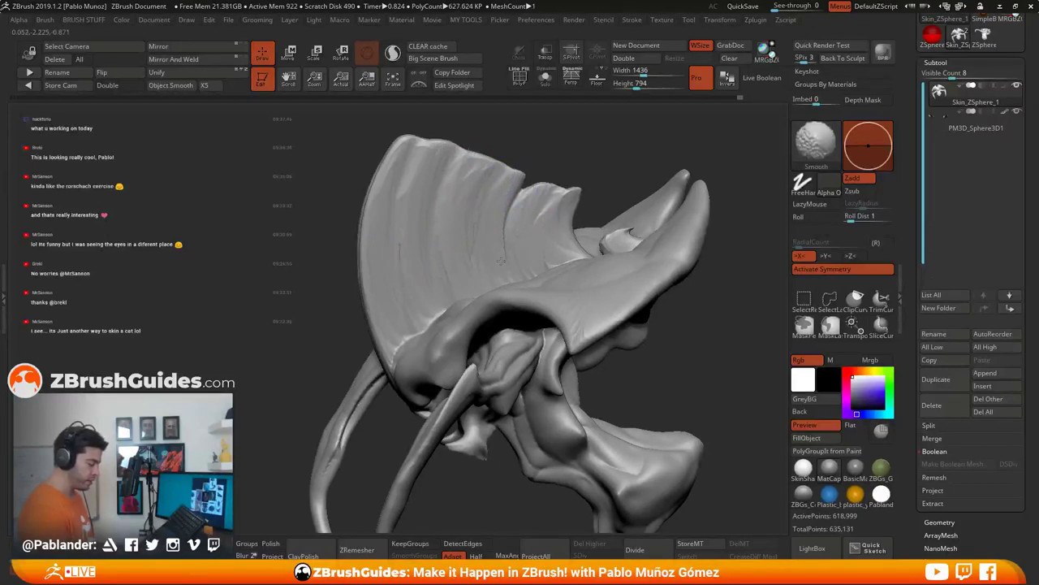
# Step: Smooth the raised lump around the small hollow behind the fin's rear end
pyautogui.moveTo(668, 179); pyautogui.dragTo(622, 228)
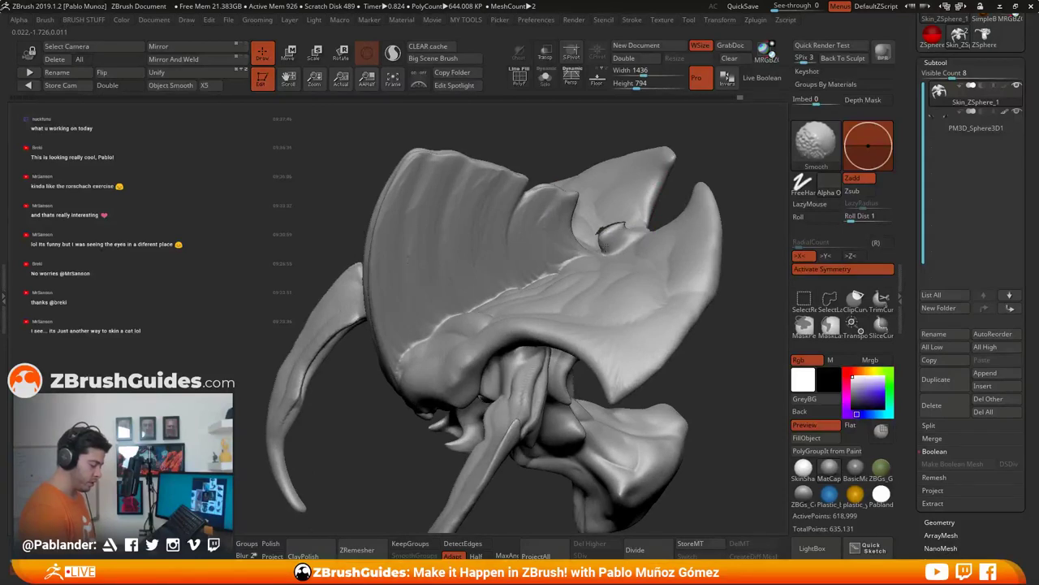
pyautogui.moveTo(615, 252); pyautogui.dragTo(636, 361, button='right')
pyautogui.keyDown('shift'); pyautogui.moveTo(622, 247); pyautogui.dragTo(610, 238); pyautogui.keyUp('shift')
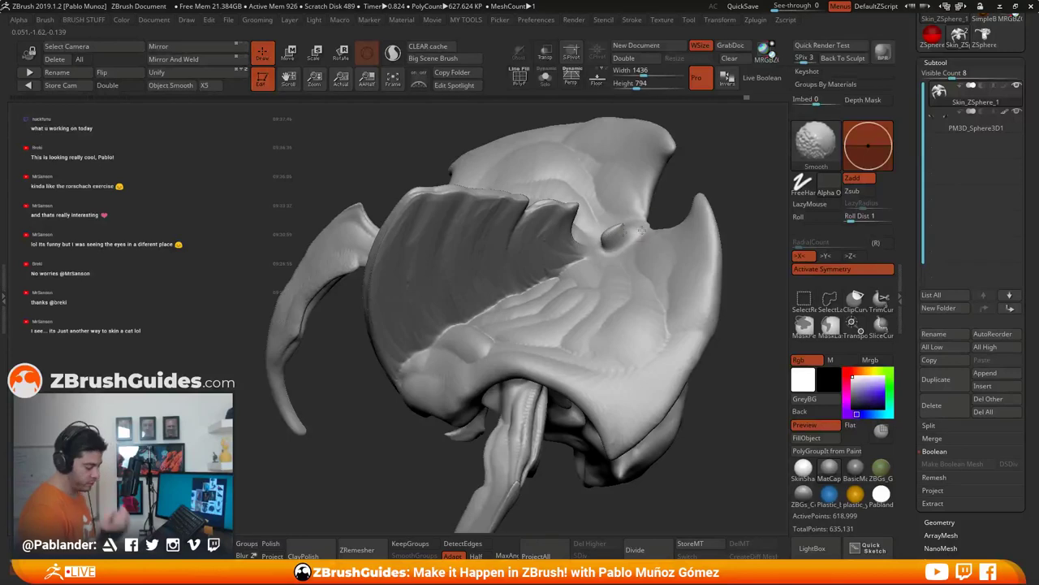
pyautogui.moveTo(639, 228); pyautogui.dragTo(621, 228)
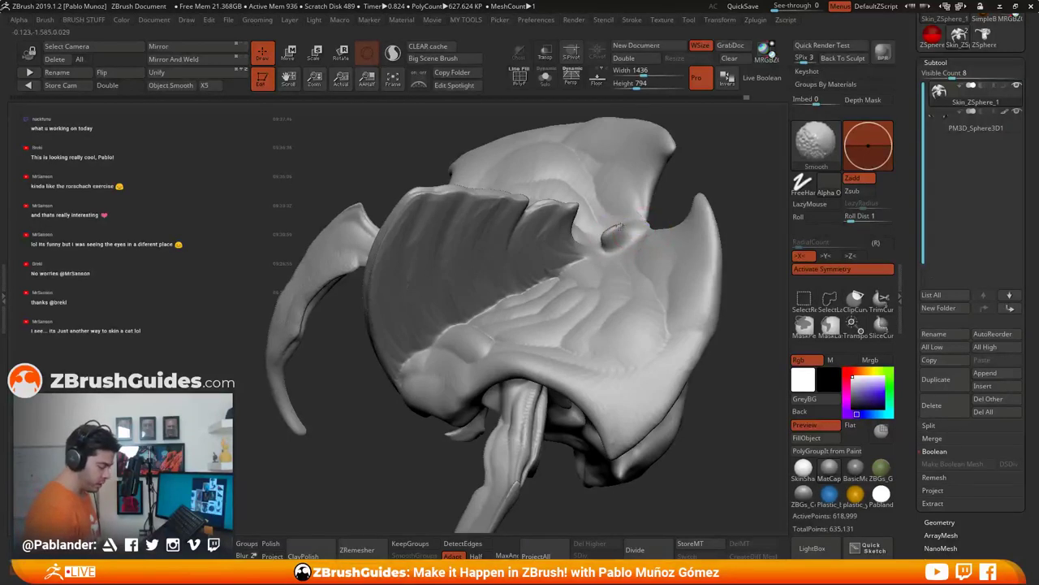
# Step: Fill the hollow behind the fin with the ClayBuildup brush, building a ridge that joins the fin to the rear notch
pyautogui.press('b')
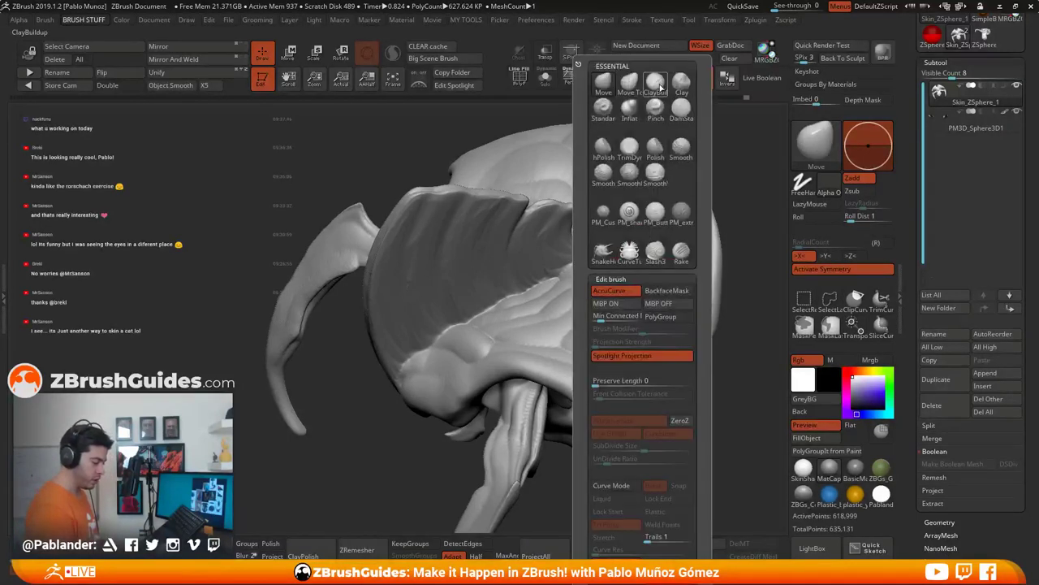
pyautogui.click(686, 85)
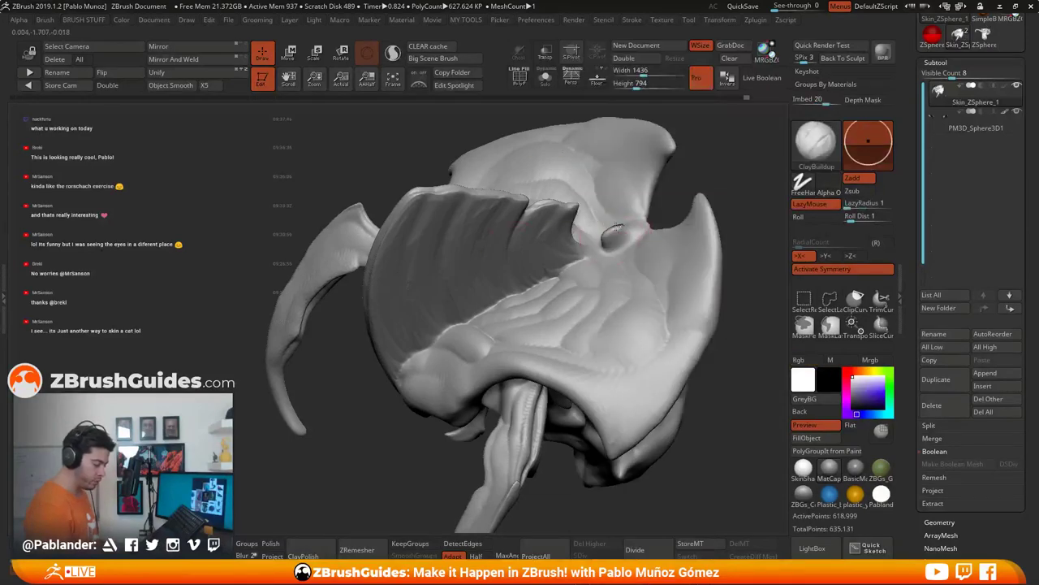
pyautogui.moveTo(615, 230)
pyautogui.mouseDown(button='right')
pyautogui.moveTo(616, 238)
pyautogui.moveTo(626, 232)
pyautogui.moveTo(586, 264)
pyautogui.mouseUp(button='right')
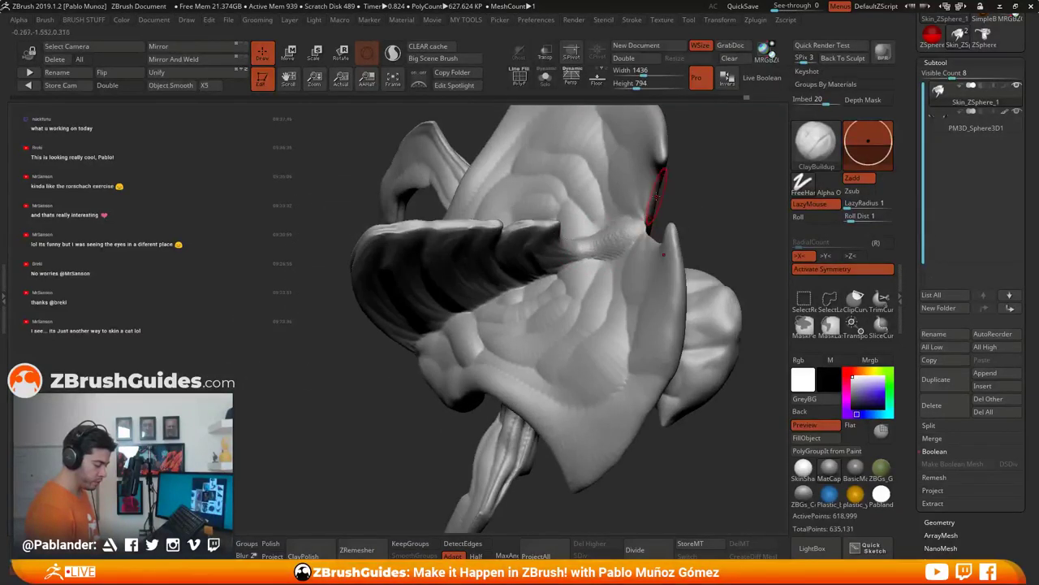
pyautogui.moveTo(656, 196)
pyautogui.mouseDown(button='right')
pyautogui.moveTo(644, 221)
pyautogui.moveTo(620, 232)
pyautogui.mouseUp(button='right')
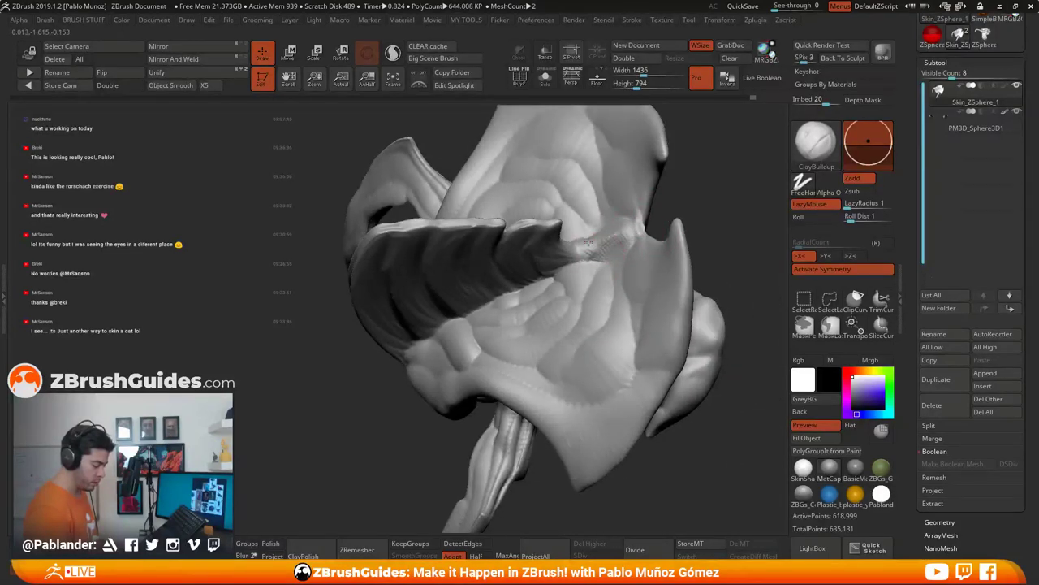
pyautogui.moveTo(595, 264); pyautogui.dragTo(582, 247, button='right')
# Step: Adjust the notch at the rear end of the central fin with the Move brush
pyautogui.press('b')
pyautogui.click(545, 82)
pyautogui.press('space')
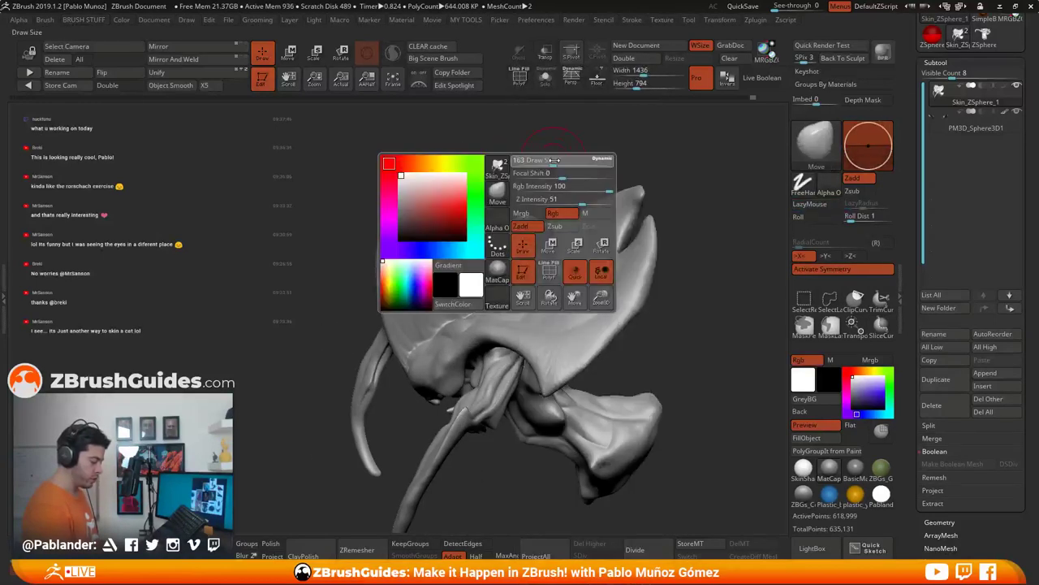
pyautogui.moveTo(557, 162)
pyautogui.mouseDown(button='right')
pyautogui.moveTo(578, 148)
pyautogui.moveTo(560, 202)
pyautogui.mouseUp(button='right')
pyautogui.moveTo(536, 218); pyautogui.dragTo(553, 213)
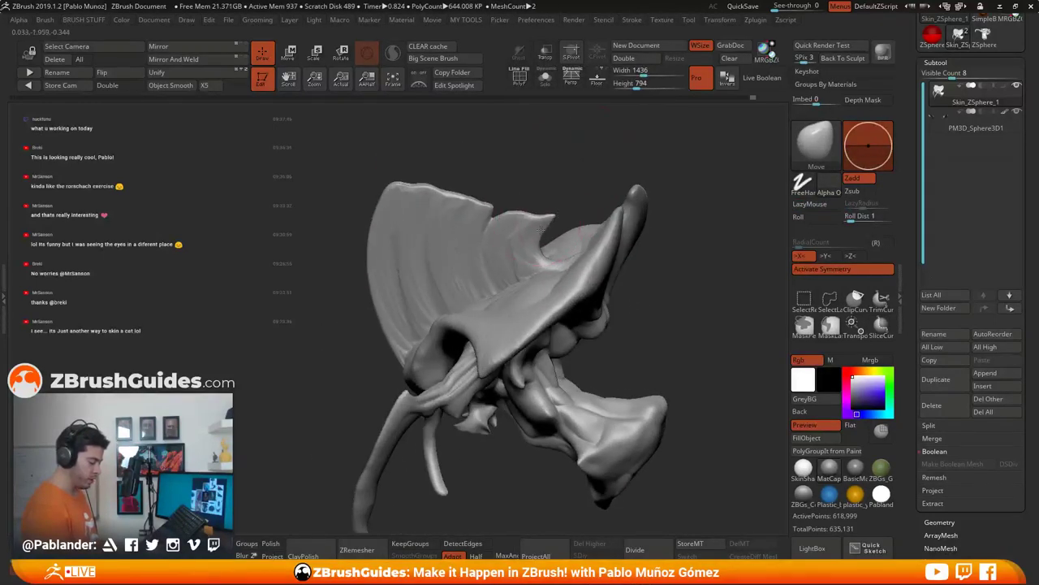
pyautogui.moveTo(536, 188); pyautogui.dragTo(503, 191, button='right')
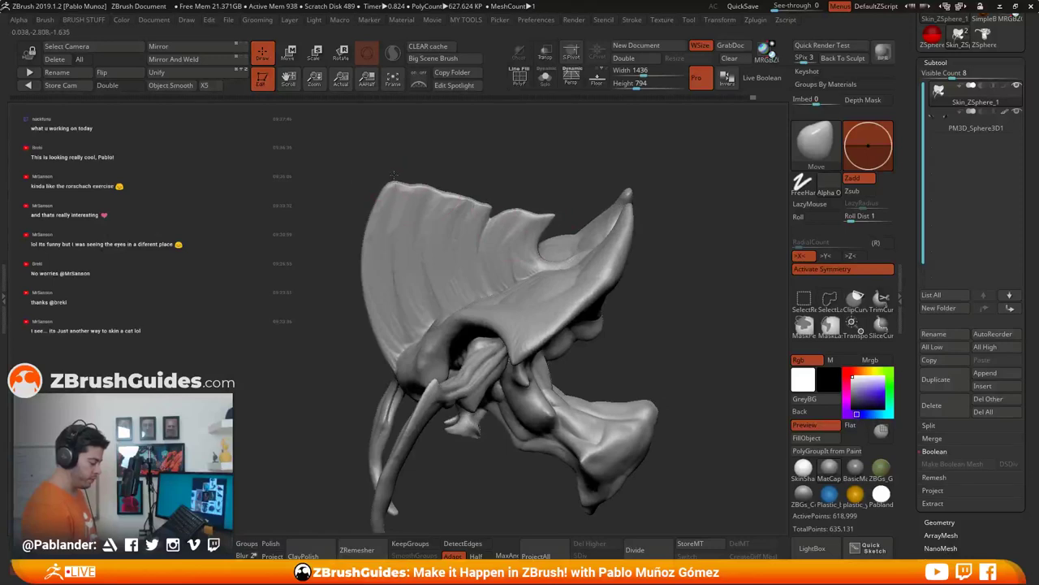
# Step: Examine the head's silhouette from the front, and inspect the face and eyes up close from below
pyautogui.keyDown('shift'); pyautogui.moveTo(604, 194); pyautogui.dragTo(708, 314, button='right'); pyautogui.keyUp('shift')
pyautogui.press('shift')
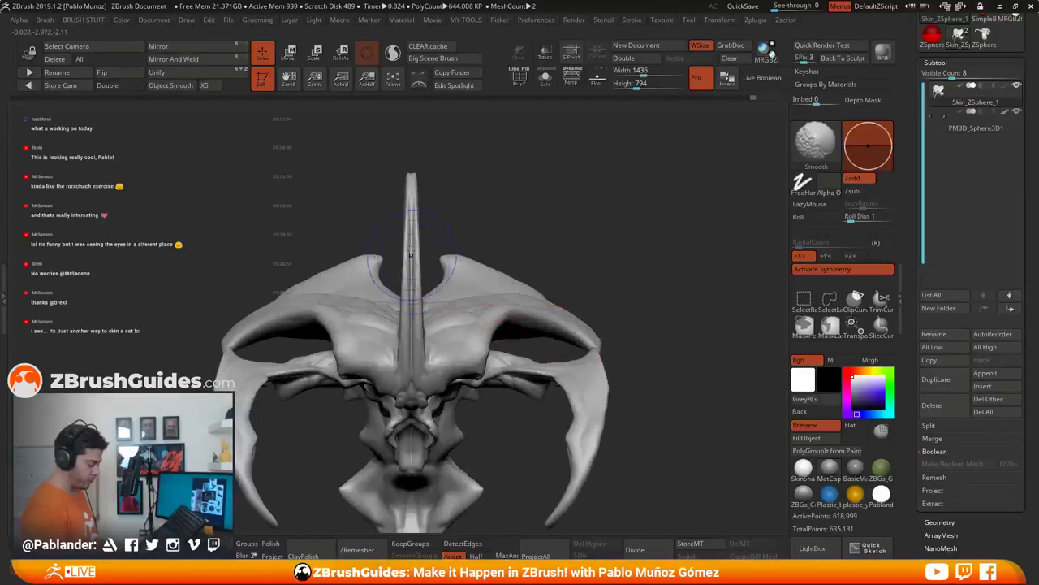
pyautogui.keyDown('alt'); pyautogui.moveTo(412, 366); pyautogui.dragTo(439, 318, button='right'); pyautogui.keyUp('alt')
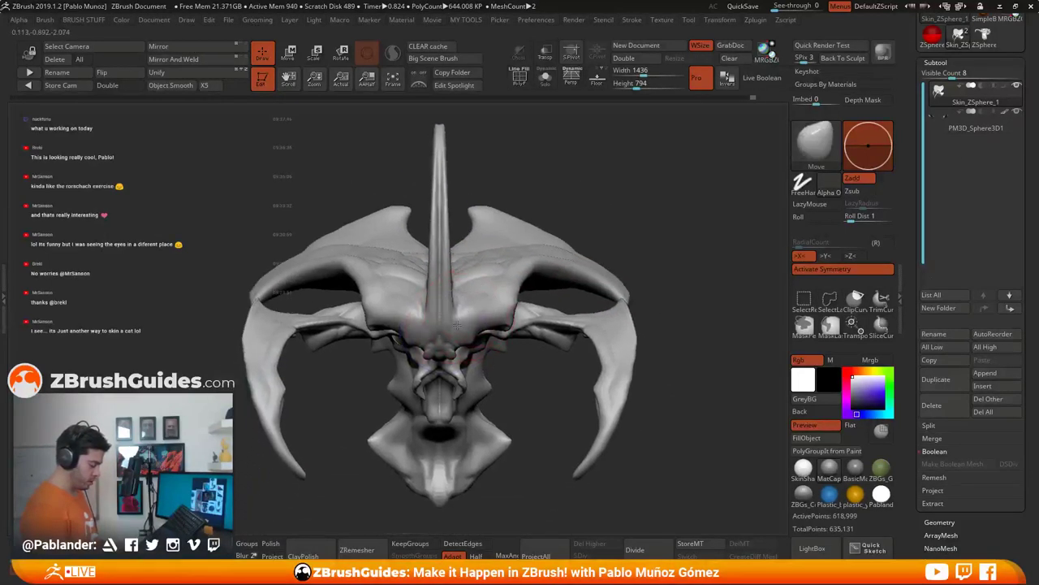
pyautogui.press('space')
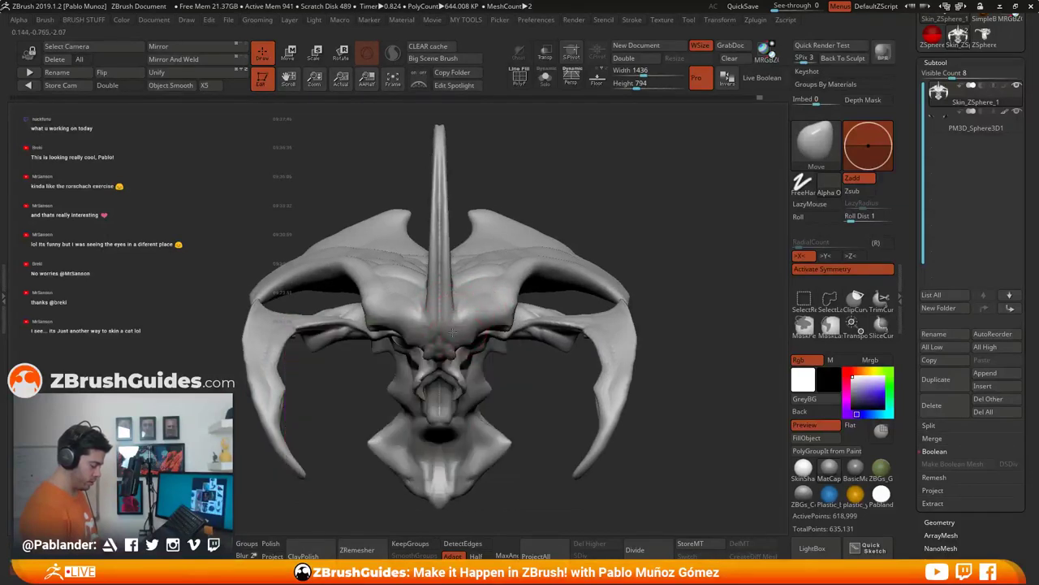
pyautogui.keyDown('ctrl'); pyautogui.moveTo(505, 373); pyautogui.dragTo(501, 336, button='right'); pyautogui.keyUp('ctrl')
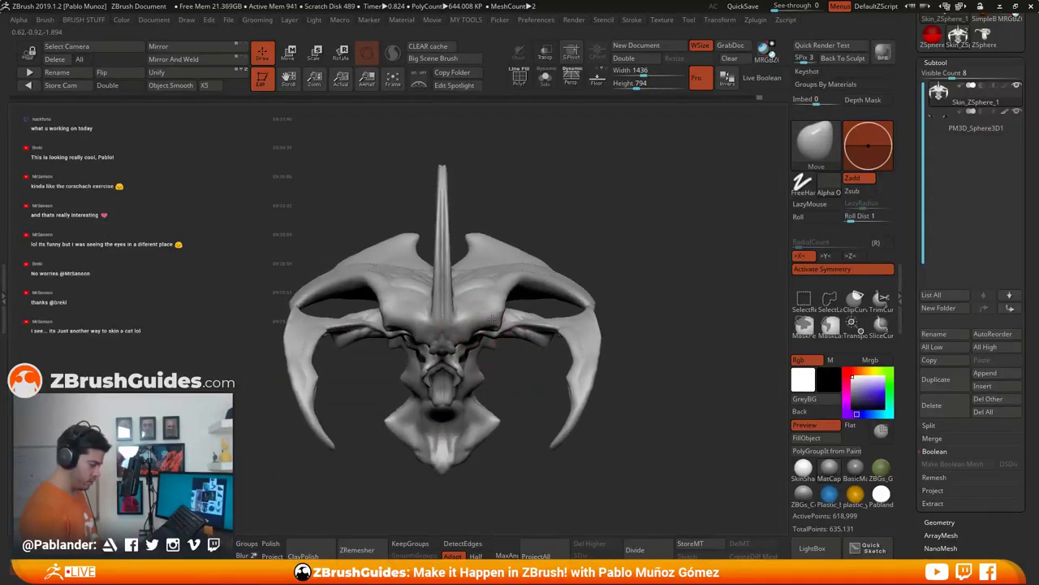
pyautogui.moveTo(607, 209); pyautogui.dragTo(649, 254, button='right')
pyautogui.keyDown('ctrl'); pyautogui.moveTo(476, 349); pyautogui.dragTo(484, 420, button='right'); pyautogui.keyUp('ctrl')
pyautogui.moveTo(520, 337)
pyautogui.keyDown('alt'); pyautogui.mouseDown(button='right')
pyautogui.moveTo(546, 342)
pyautogui.moveTo(549, 294)
pyautogui.mouseUp(button='right'); pyautogui.keyUp('alt')
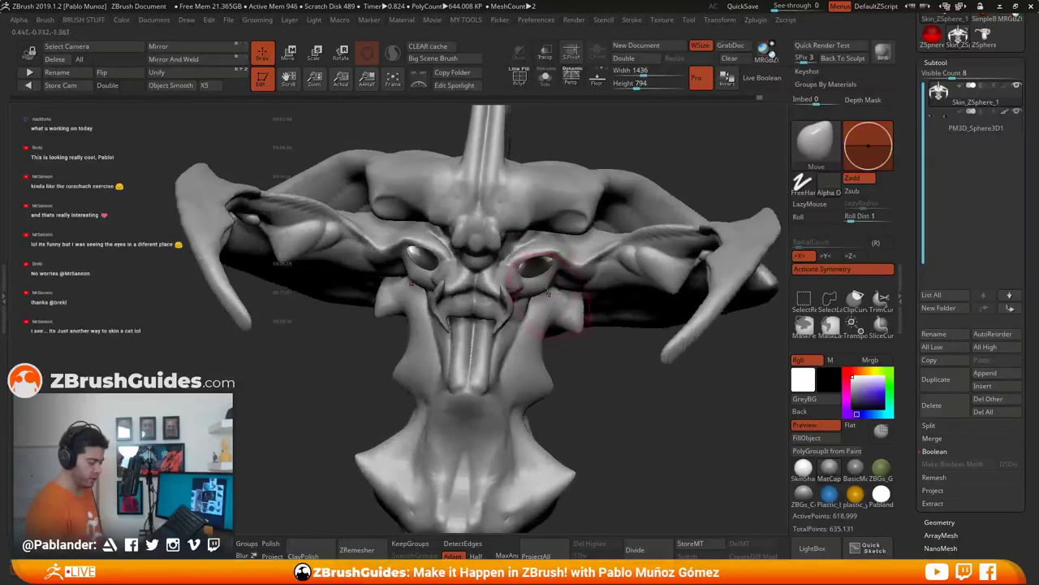
# Step: Make the eye spheres the active subtool and check how the eyes sit in the face
pyautogui.click(992, 128)
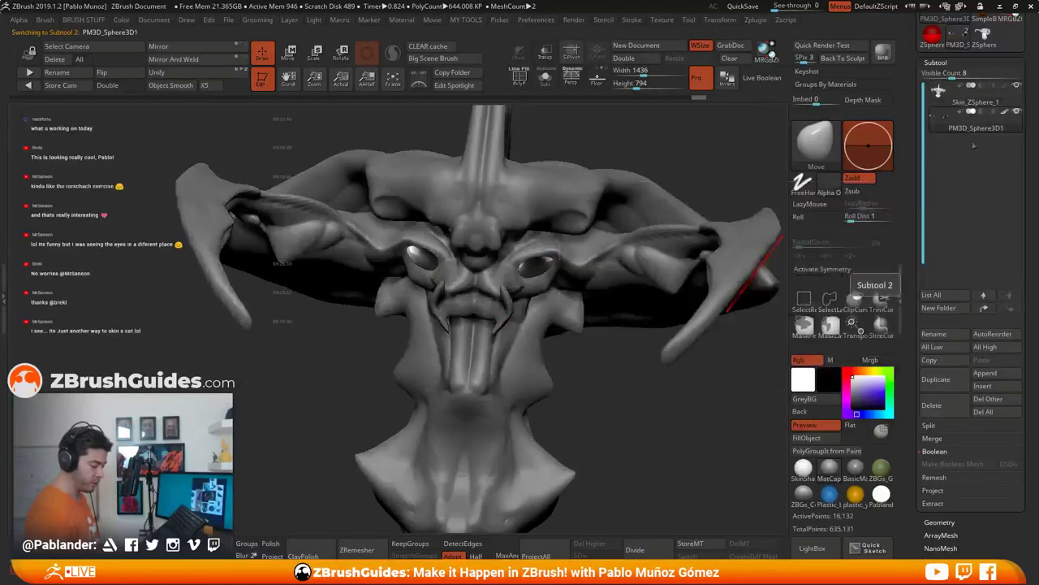
pyautogui.moveTo(828, 466)
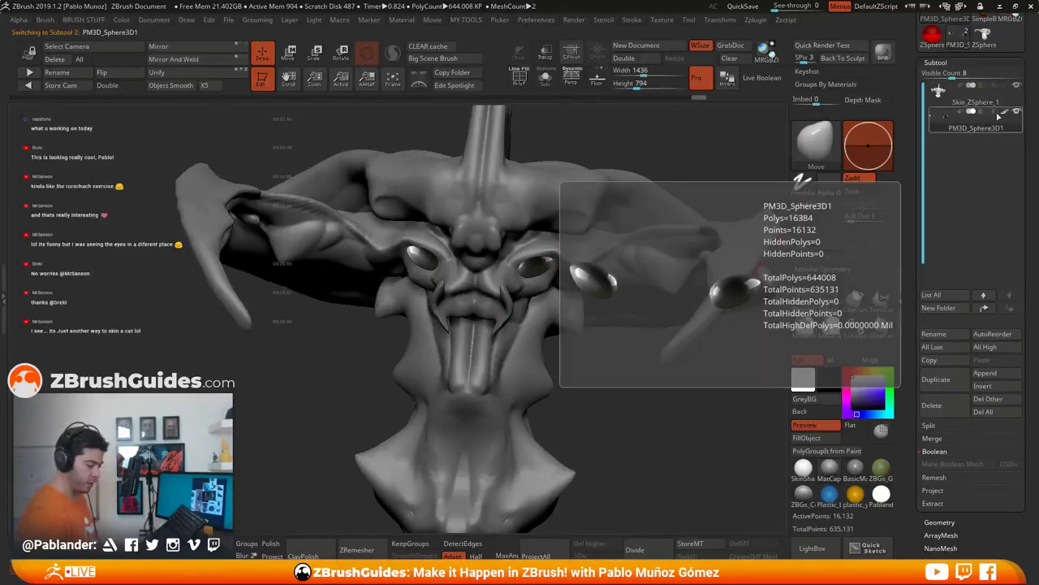
pyautogui.keyDown('alt'); pyautogui.moveTo(625, 399); pyautogui.dragTo(607, 391, button='right'); pyautogui.keyUp('alt')
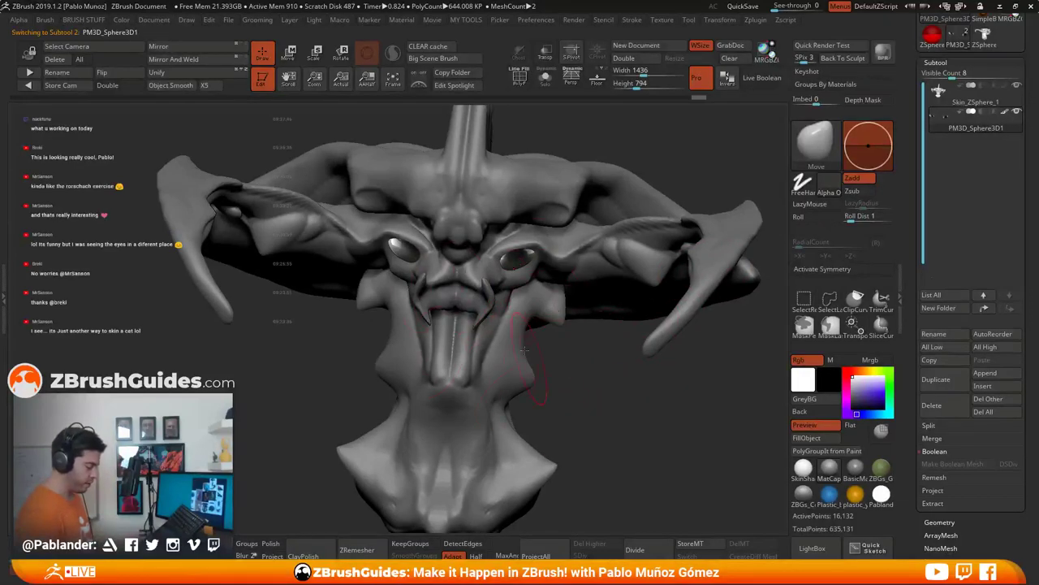
pyautogui.moveTo(603, 392)
pyautogui.mouseDown(button='right')
pyautogui.moveTo(633, 409)
pyautogui.moveTo(637, 390)
pyautogui.moveTo(546, 359)
pyautogui.mouseUp(button='right')
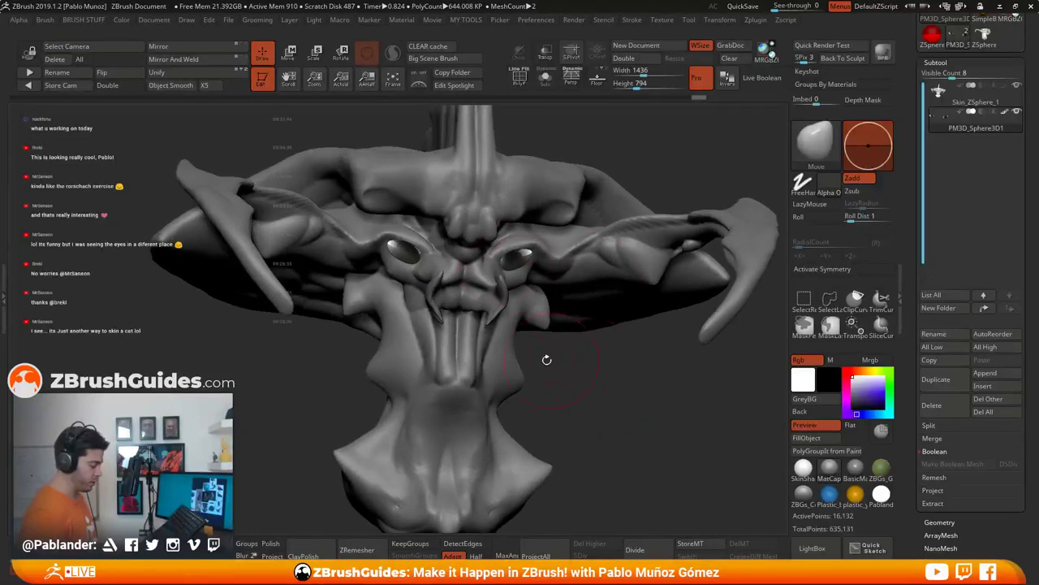
pyautogui.moveTo(607, 402)
pyautogui.mouseDown(button='right')
pyautogui.moveTo(610, 371)
pyautogui.moveTo(597, 375)
pyautogui.moveTo(621, 404)
pyautogui.mouseUp(button='right')
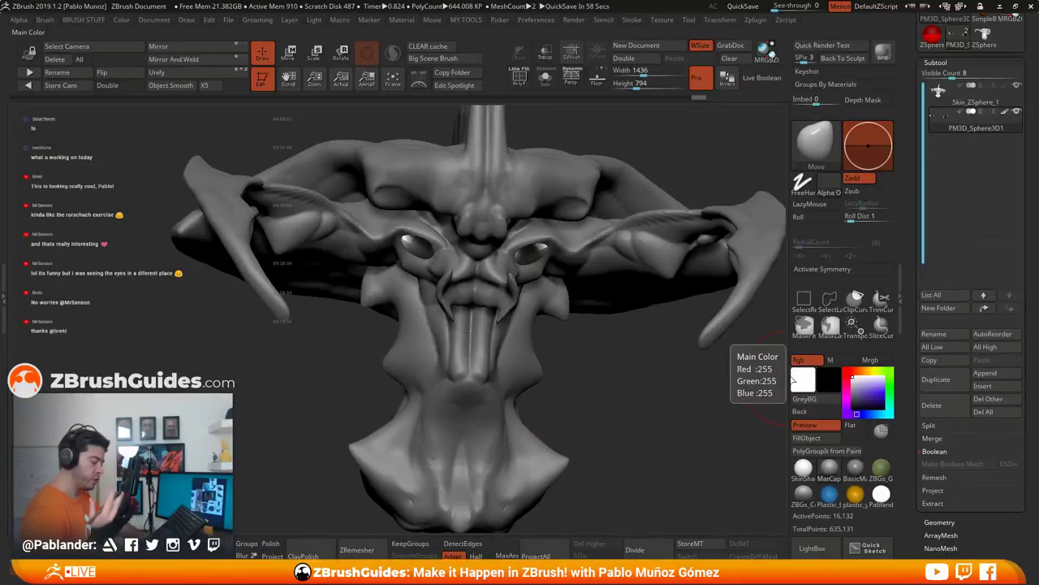
pyautogui.moveTo(715, 384); pyautogui.dragTo(581, 411, button='right')
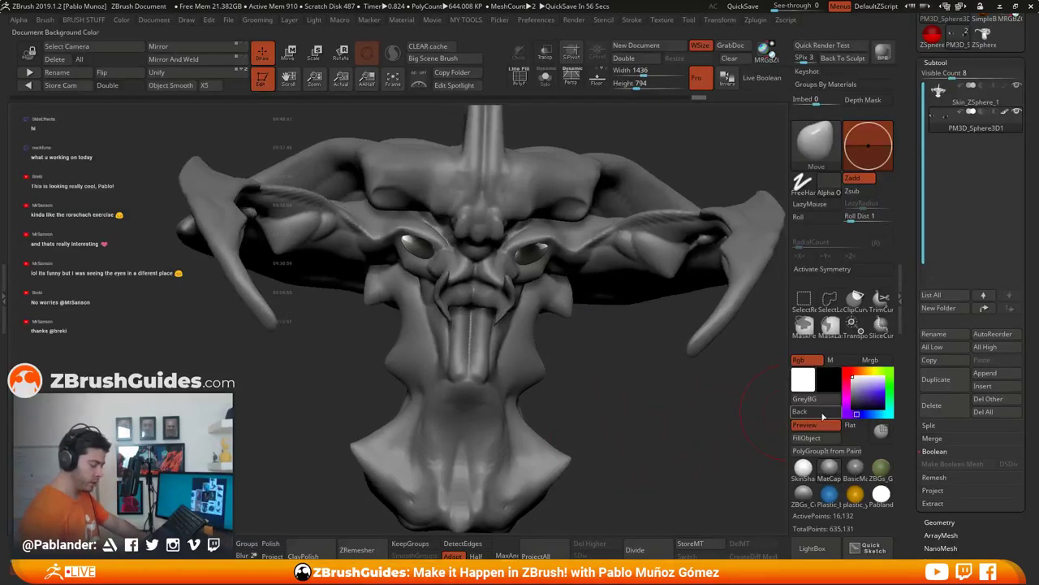
# Step: Preview the head with several materials, including Plastic_blue, and return to the MatCap Gray material
pyautogui.click(858, 471)
pyautogui.click(854, 495)
pyautogui.click(834, 495)
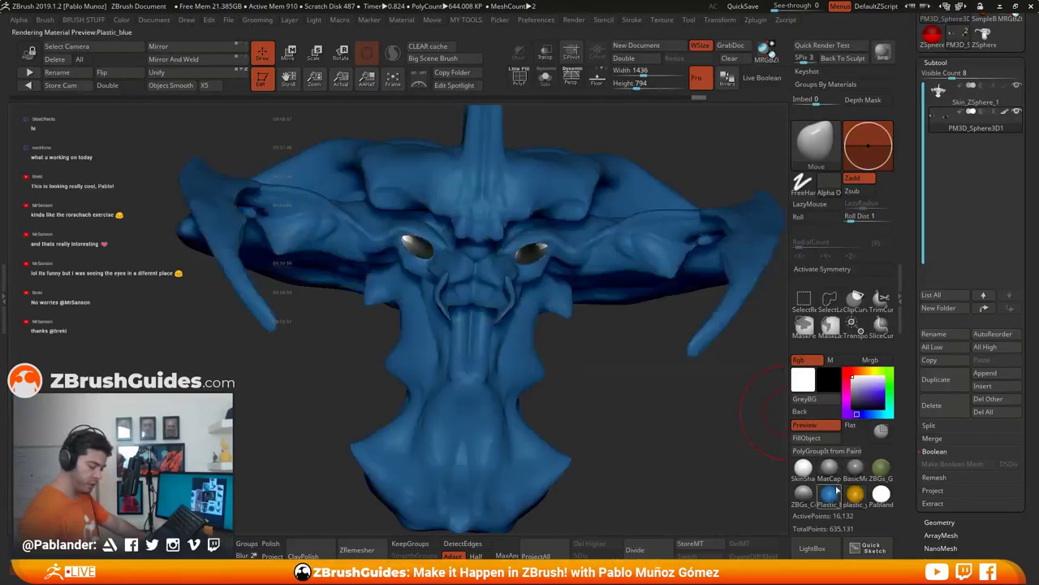
pyautogui.click(829, 469)
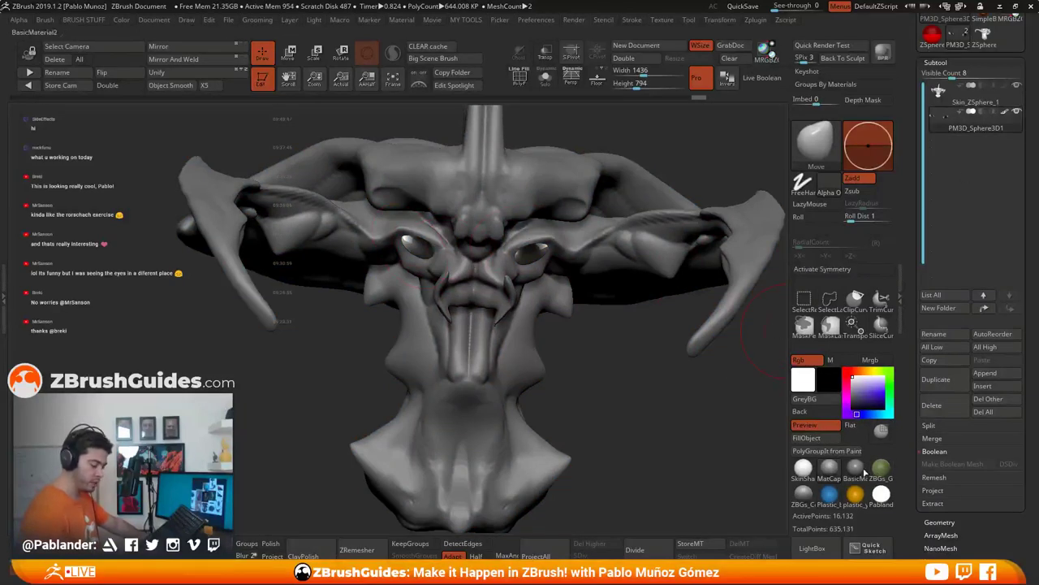
pyautogui.click(803, 468)
pyautogui.click(804, 492)
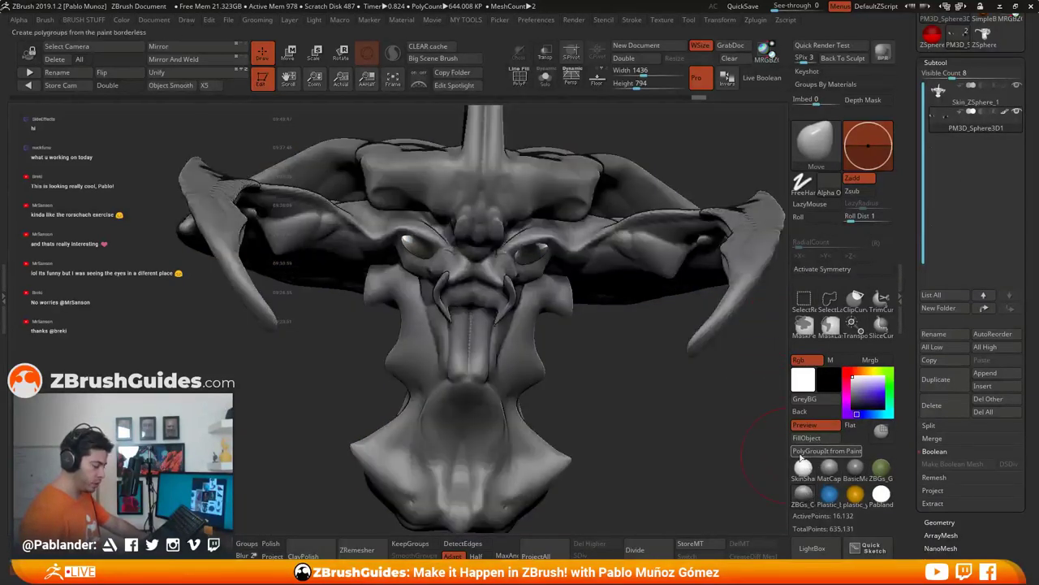
pyautogui.click(830, 469)
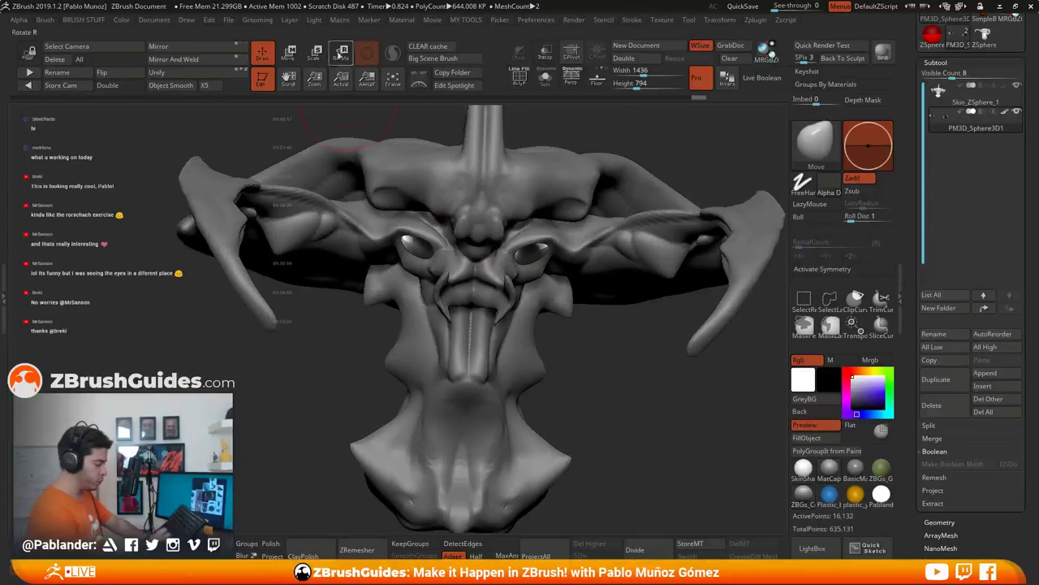
# Step: Fill the eye spheres with the Flat Color material, using only the material channel
pyautogui.click(401, 22)
pyautogui.click(431, 114)
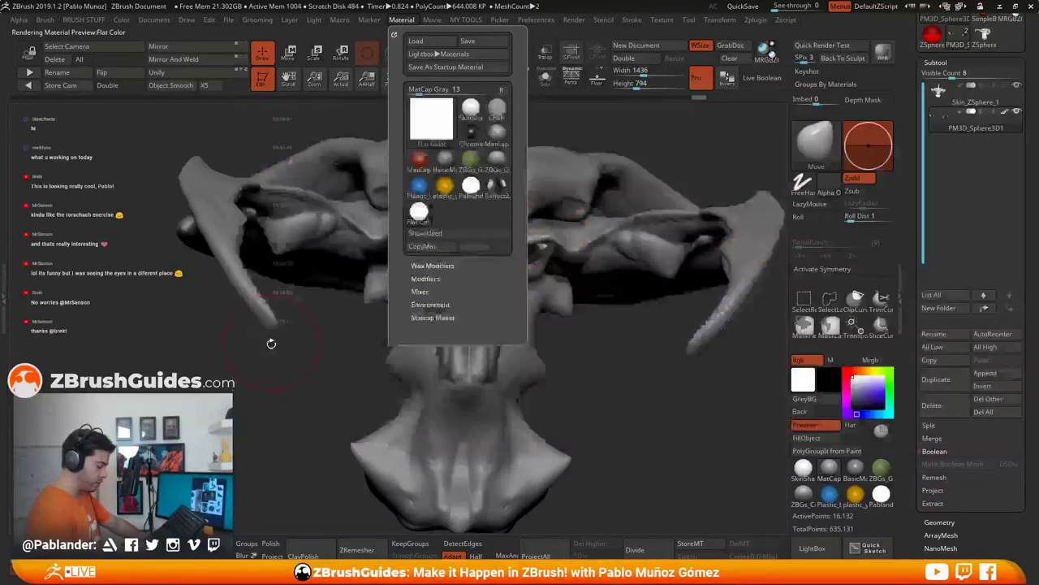
pyautogui.click(271, 342)
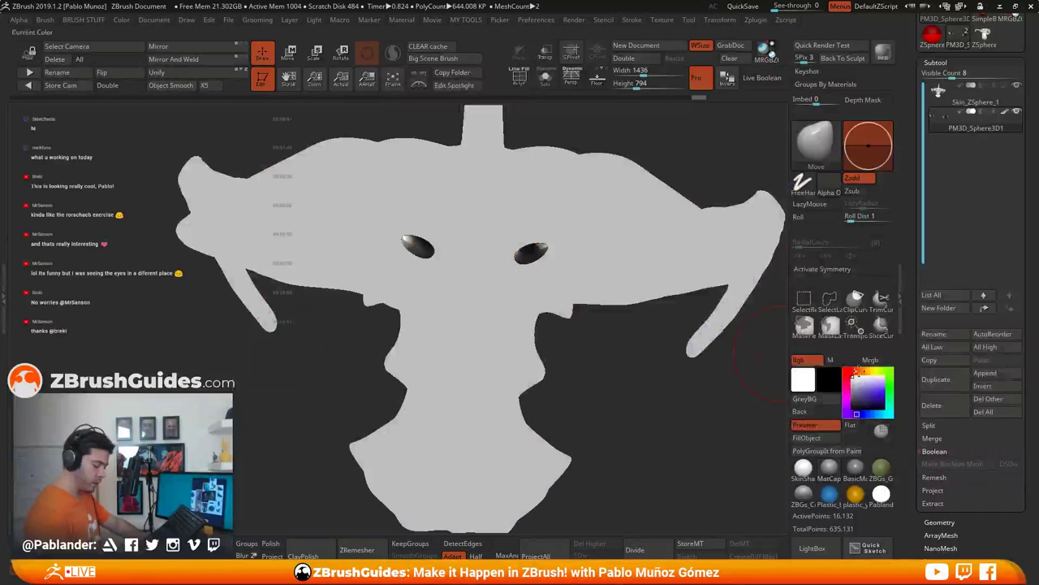
pyautogui.click(841, 361)
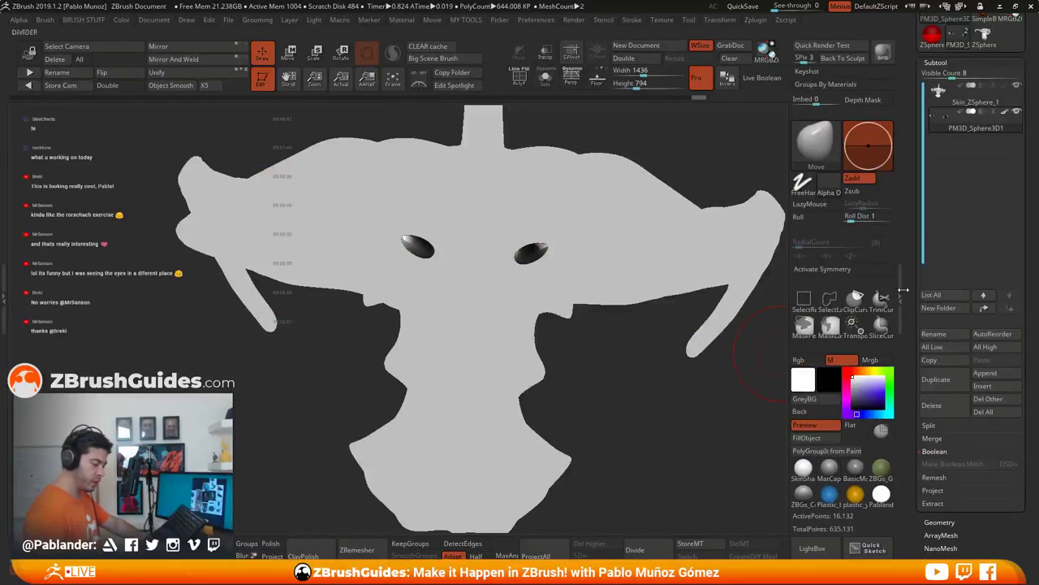
pyautogui.click(808, 438)
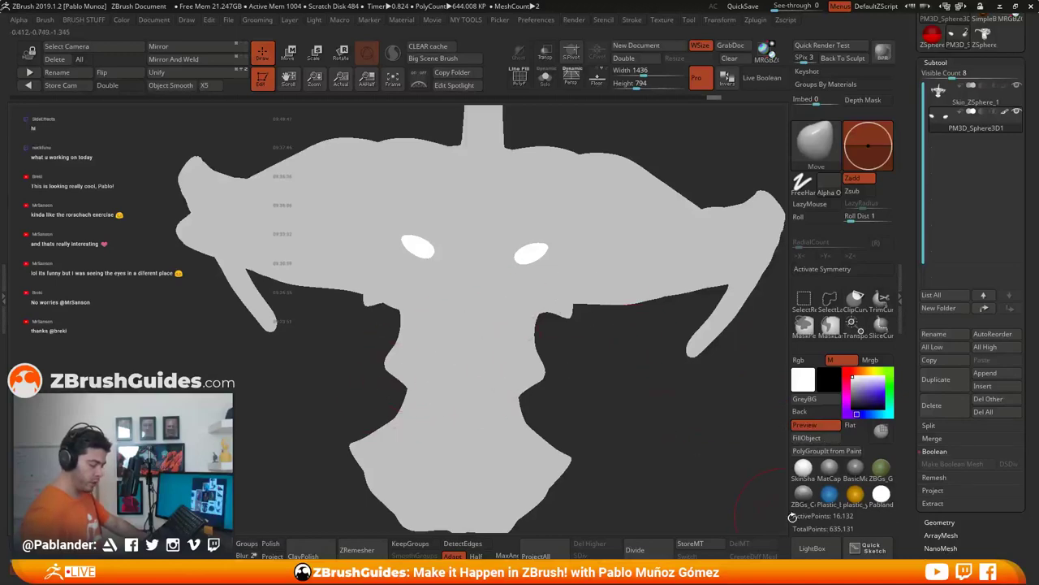
# Step: Compare other materials on the head and eyes, including the white outline one, and finish on MatCap Gray
pyautogui.click(830, 468)
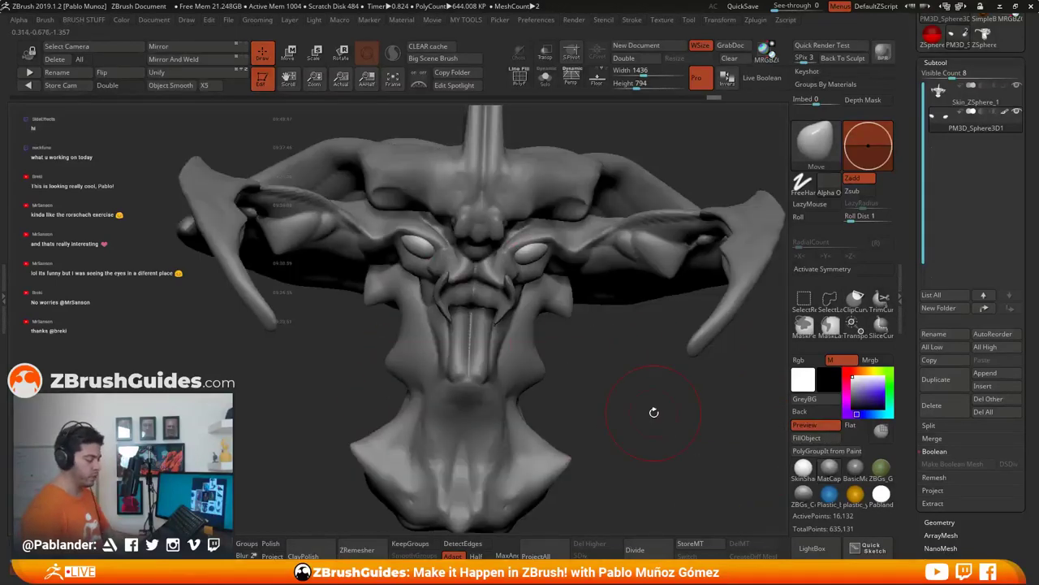
pyautogui.click(859, 493)
pyautogui.click(881, 493)
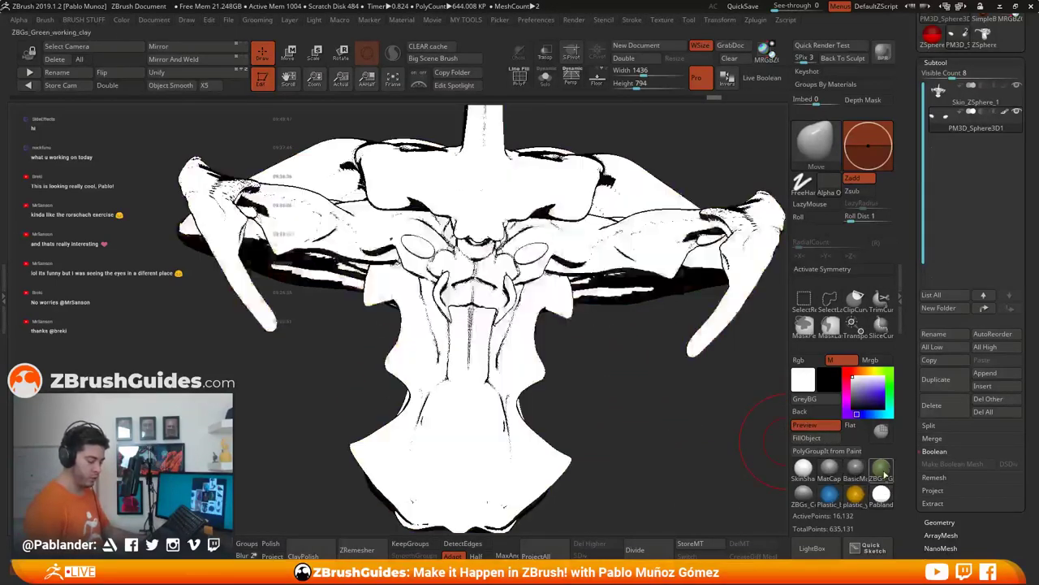
pyautogui.click(882, 469)
pyautogui.click(837, 473)
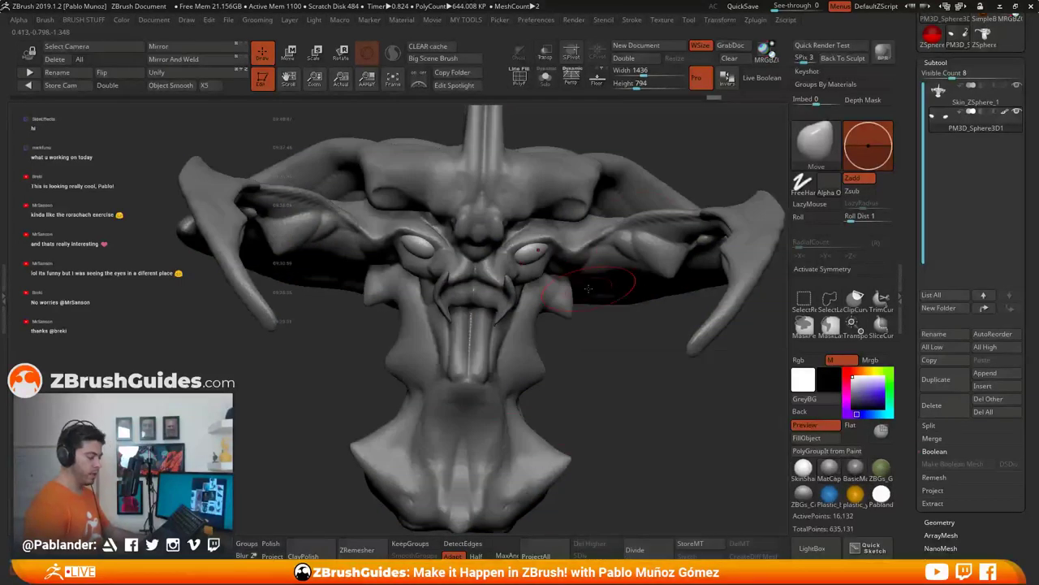
pyautogui.moveTo(963, 120)
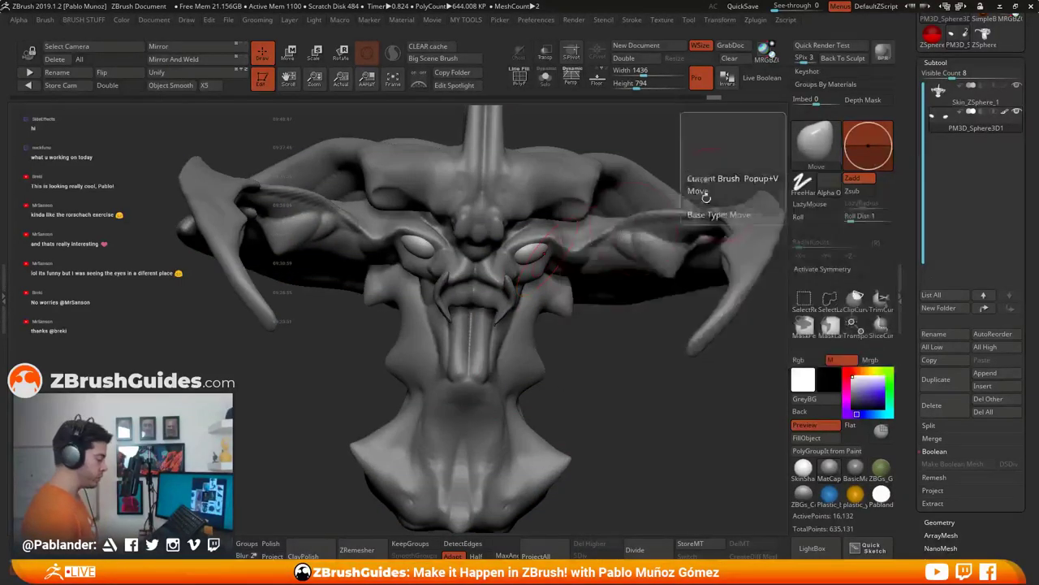
pyautogui.click(401, 19)
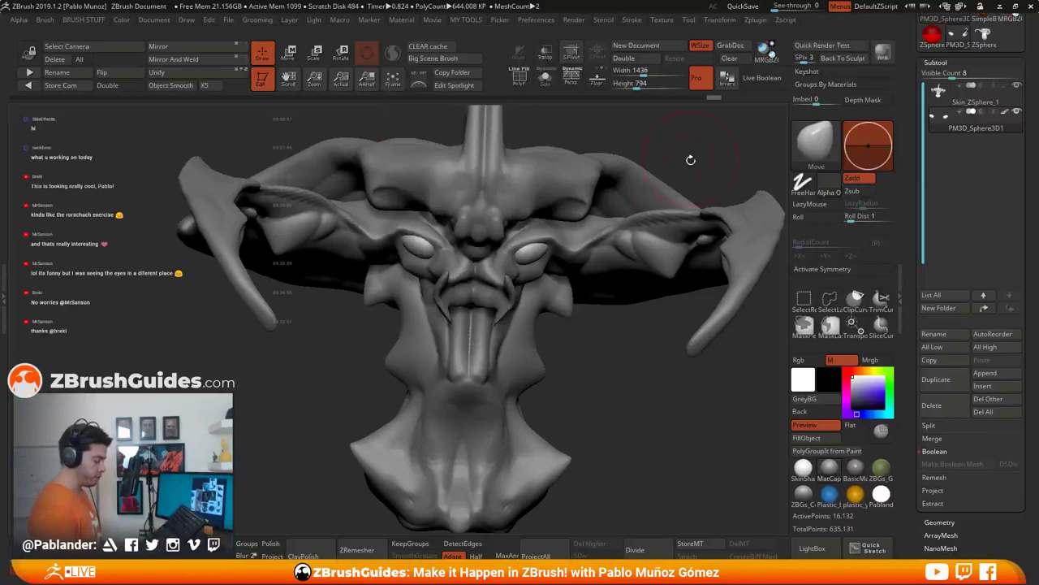
# Step: Fill the eye spheres with a dark grey using only the RGB channel, and set the main colour back to white
pyautogui.moveTo(606, 350)
pyautogui.mouseDown()
pyautogui.moveTo(608, 309)
pyautogui.moveTo(605, 349)
pyautogui.mouseUp()
pyautogui.keyDown('alt'); pyautogui.moveTo(557, 372); pyautogui.dragTo(560, 406); pyautogui.keyUp('alt')
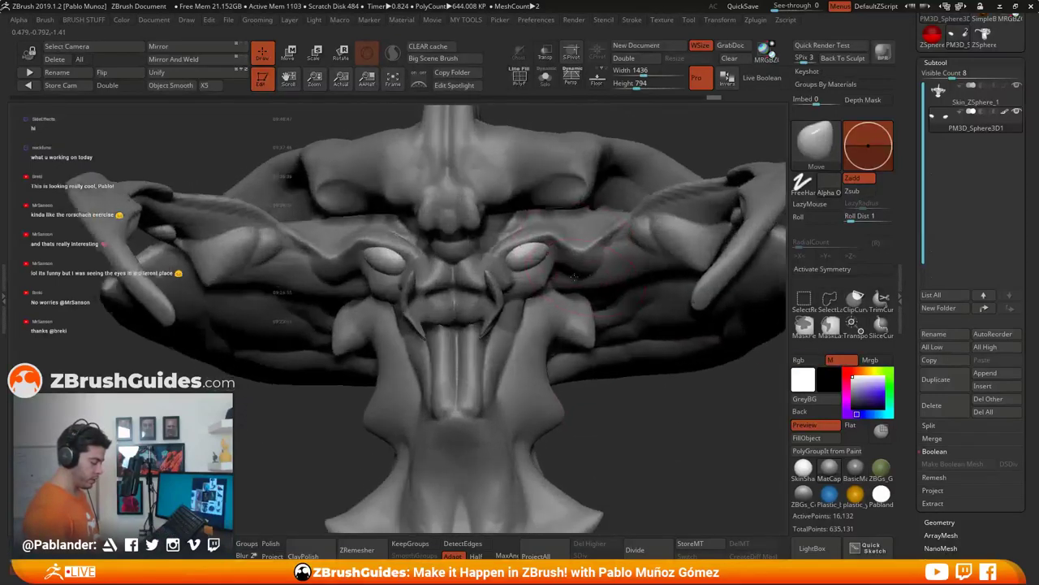
pyautogui.moveTo(859, 401); pyautogui.dragTo(851, 393)
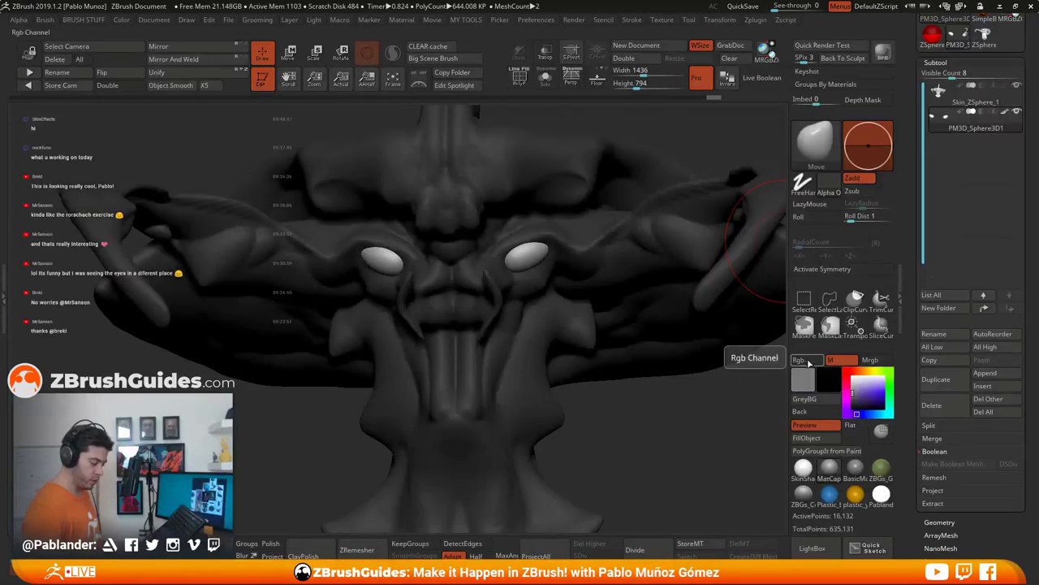
pyautogui.click(798, 360)
pyautogui.click(806, 438)
pyautogui.click(852, 378)
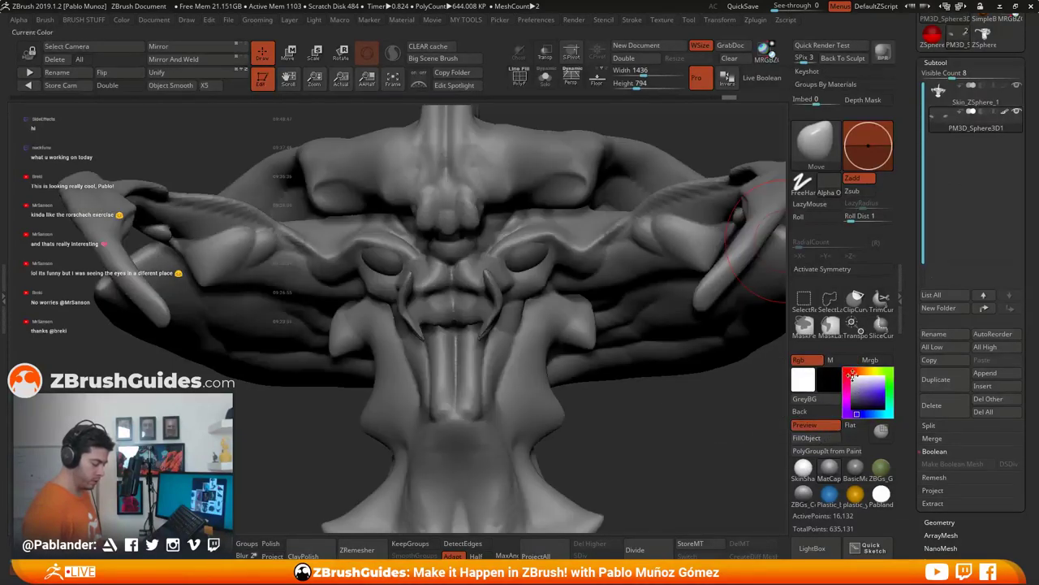
# Step: Make the head the active subtool and reshape the eyelids around the eye spheres with a smaller Move brush
pyautogui.moveTo(677, 414); pyautogui.dragTo(635, 410)
pyautogui.keyDown('alt'); pyautogui.click(532, 385); pyautogui.keyUp('alt')
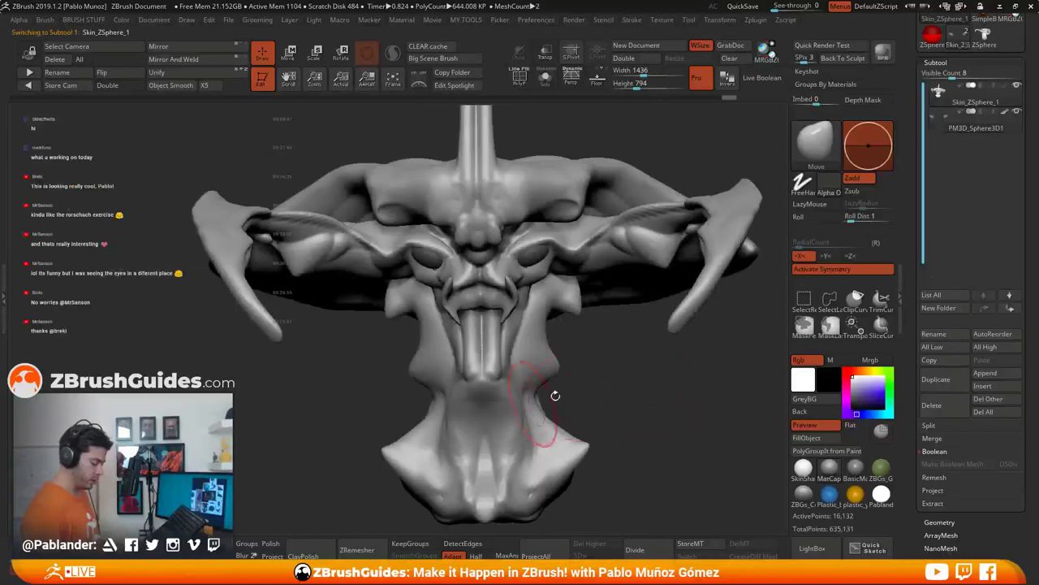
pyautogui.moveTo(555, 395); pyautogui.dragTo(560, 439)
pyautogui.press('space')
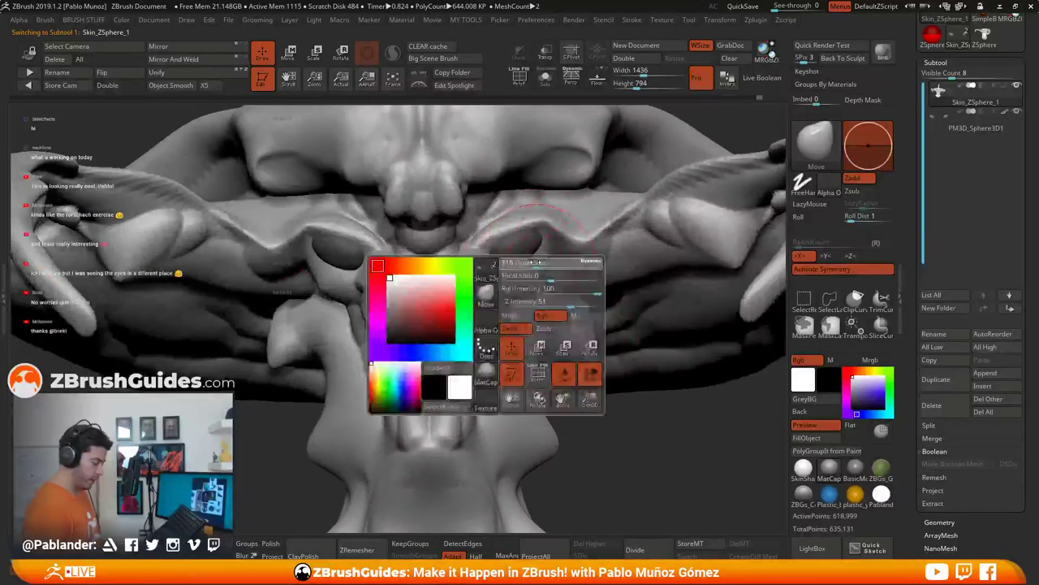
pyautogui.moveTo(530, 262); pyautogui.dragTo(522, 262)
pyautogui.press('space')
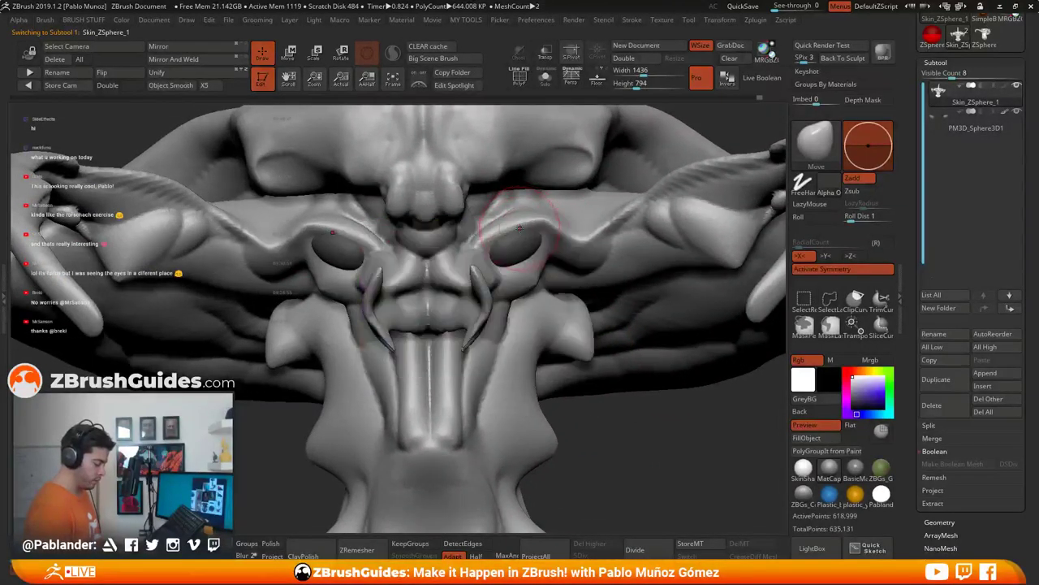
pyautogui.moveTo(524, 228)
pyautogui.mouseDown()
pyautogui.moveTo(490, 250)
pyautogui.moveTo(552, 241)
pyautogui.mouseUp()
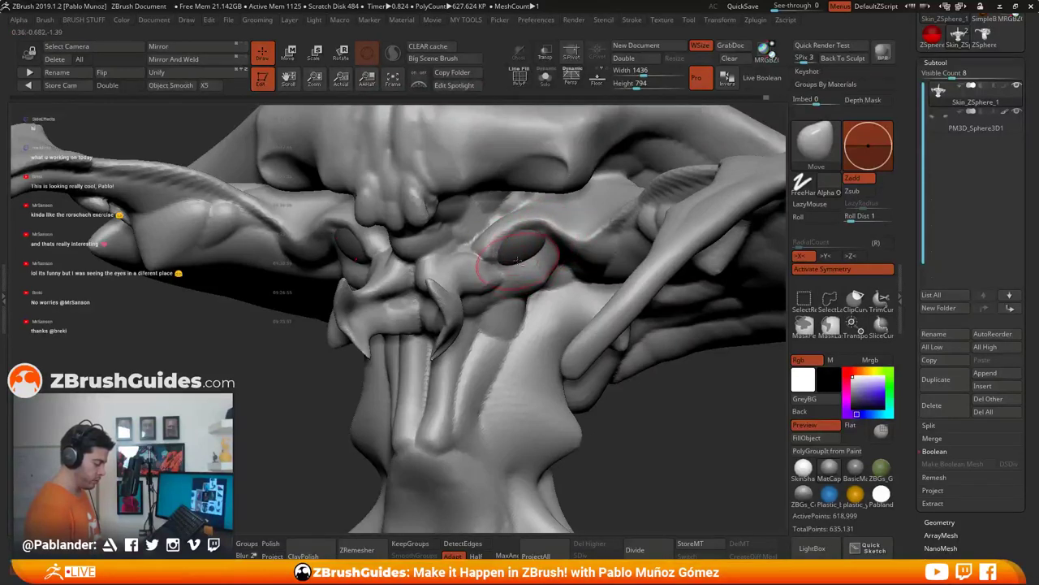
pyautogui.press('space')
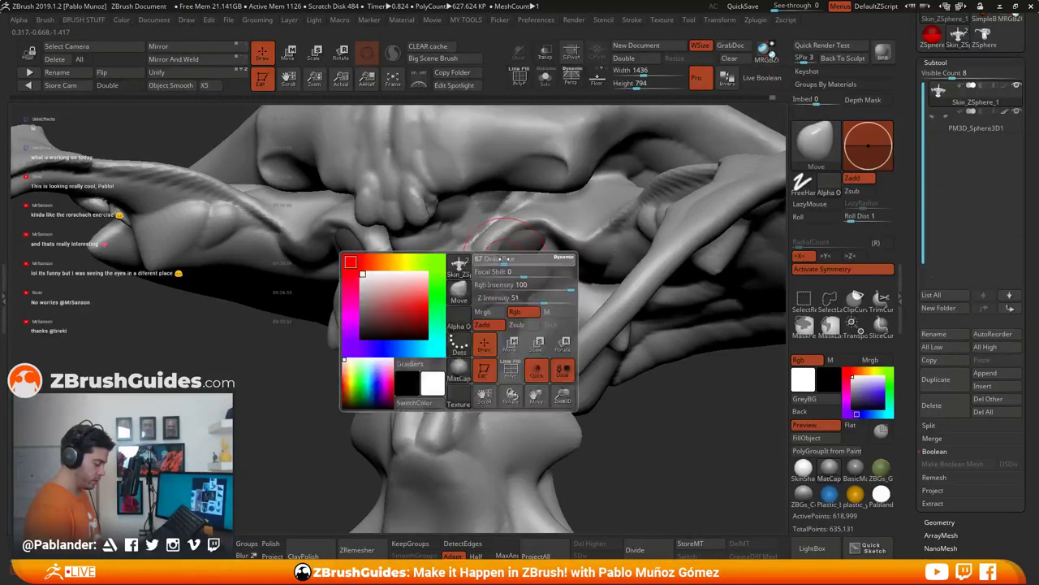
pyautogui.moveTo(500, 262); pyautogui.dragTo(520, 262, button='right')
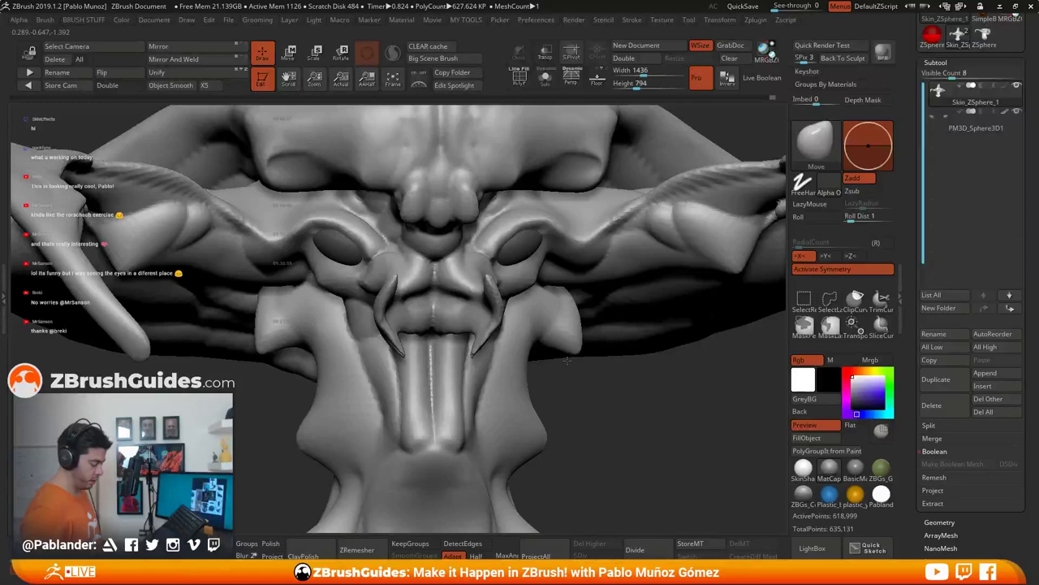
# Step: Adjust the front edge of the tall central fin in side view with the Move brush
pyautogui.moveTo(567, 361); pyautogui.dragTo(580, 300, button='right')
pyautogui.moveTo(561, 341); pyautogui.dragTo(600, 391, button='right')
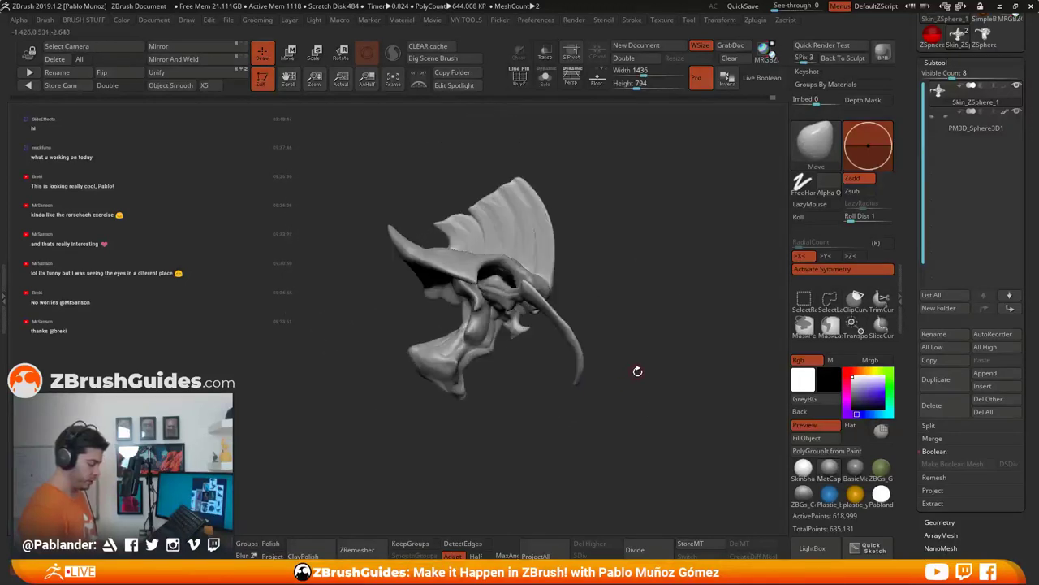
pyautogui.keyDown('alt'); pyautogui.moveTo(637, 372); pyautogui.dragTo(644, 381); pyautogui.keyUp('alt')
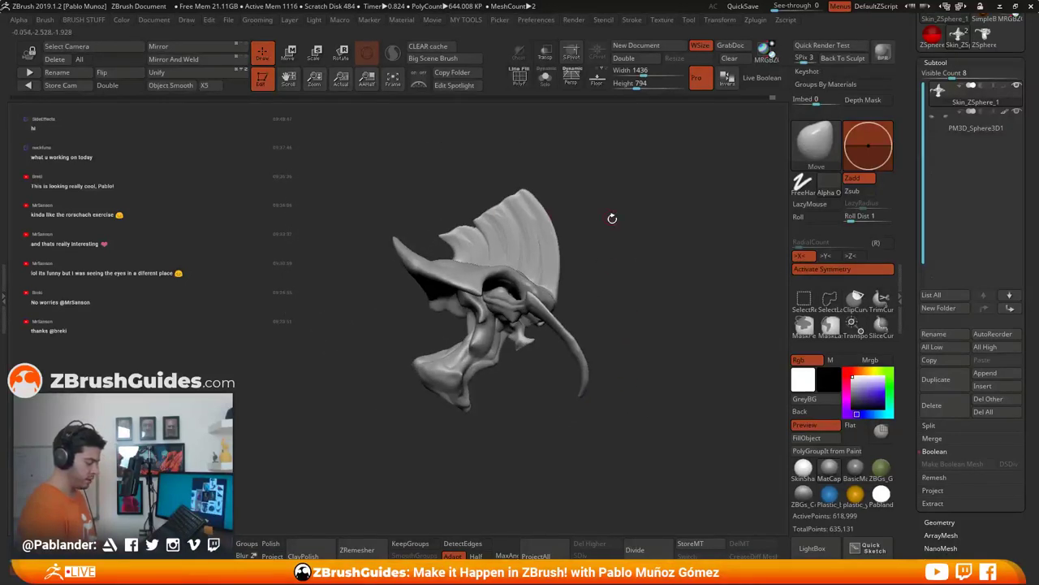
pyautogui.moveTo(666, 237); pyautogui.dragTo(621, 211)
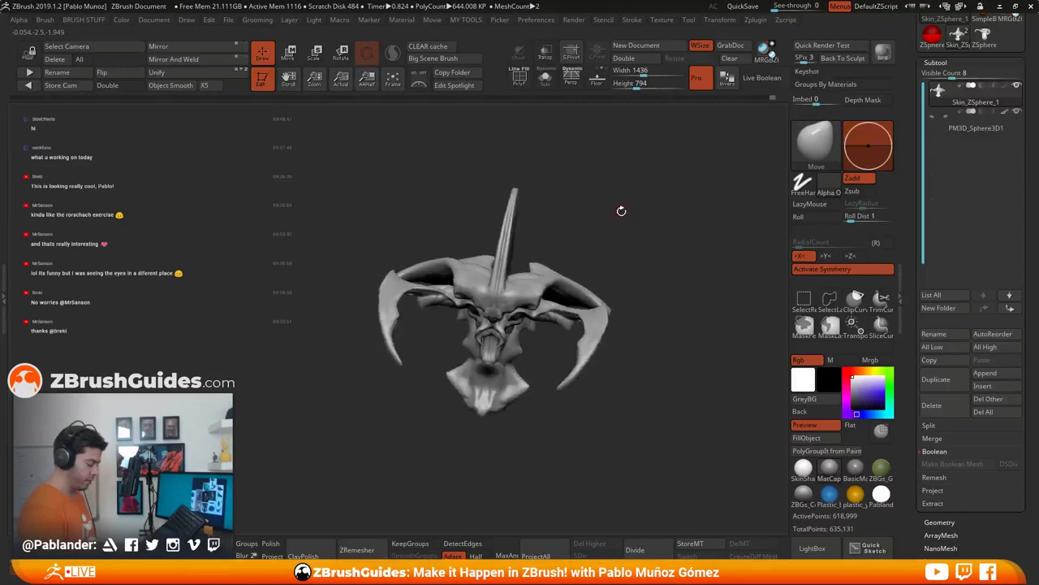
pyautogui.moveTo(621, 211)
pyautogui.mouseDown(button='right')
pyautogui.moveTo(643, 231)
pyautogui.moveTo(613, 237)
pyautogui.moveTo(615, 224)
pyautogui.mouseUp(button='right')
pyautogui.rightClick(579, 288)
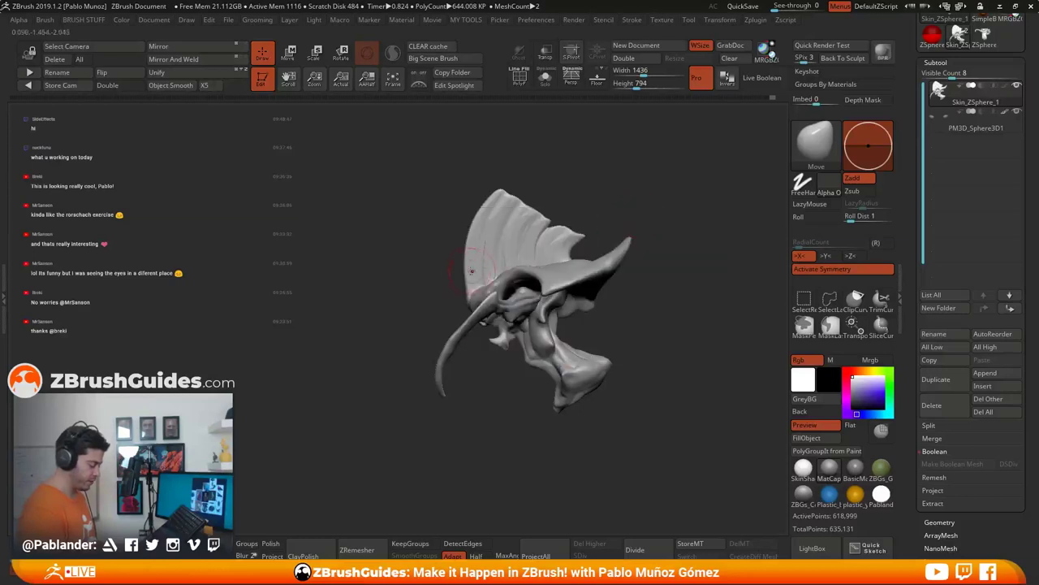
pyautogui.moveTo(469, 321); pyautogui.dragTo(451, 335)
pyautogui.rightClick(376, 353)
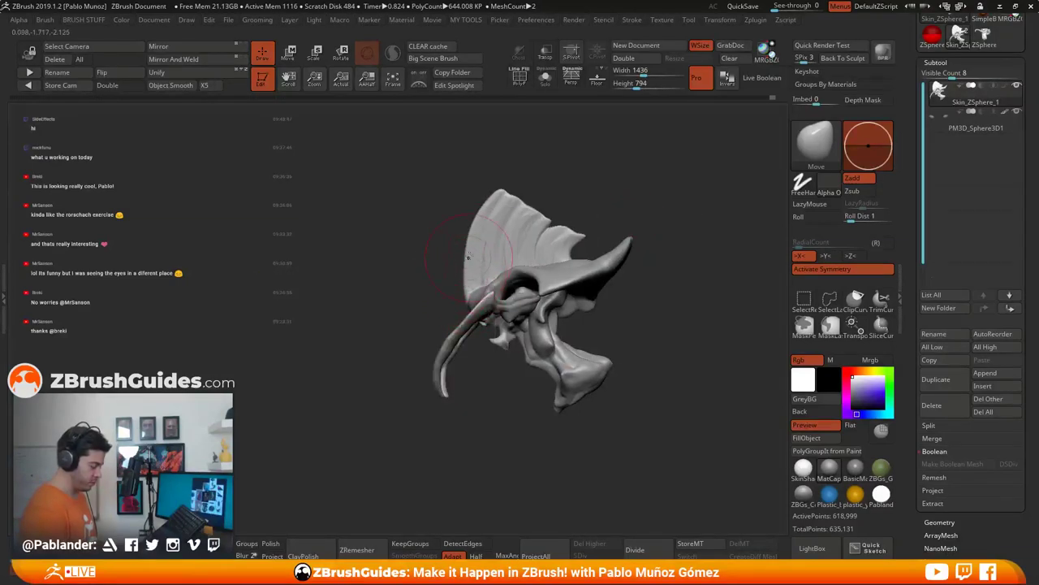
pyautogui.moveTo(468, 256); pyautogui.dragTo(501, 190)
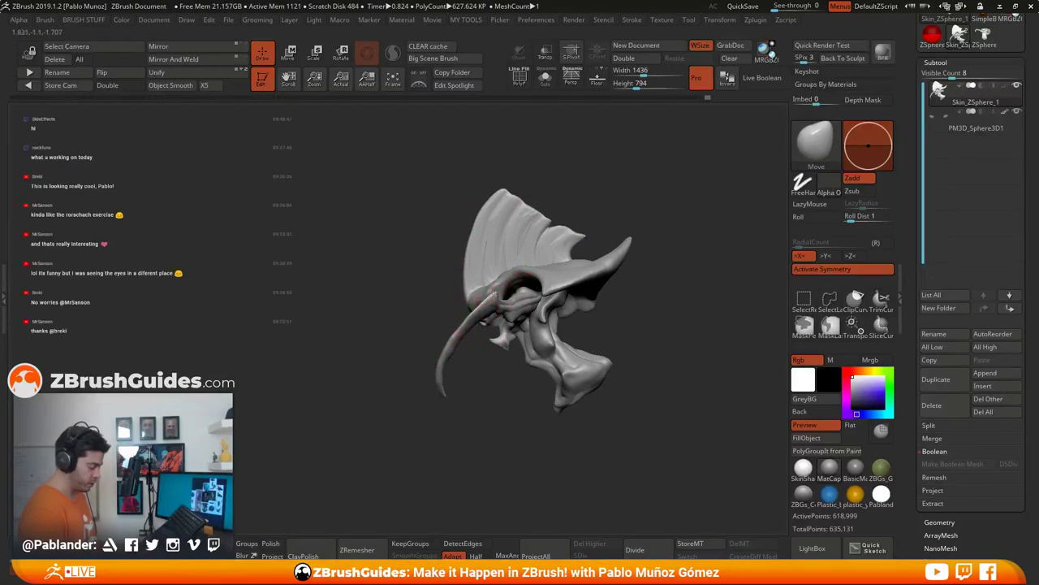
# Step: Refine the base and tip of the long downward-curving side horns with the Move brush
pyautogui.moveTo(483, 290); pyautogui.dragTo(466, 307)
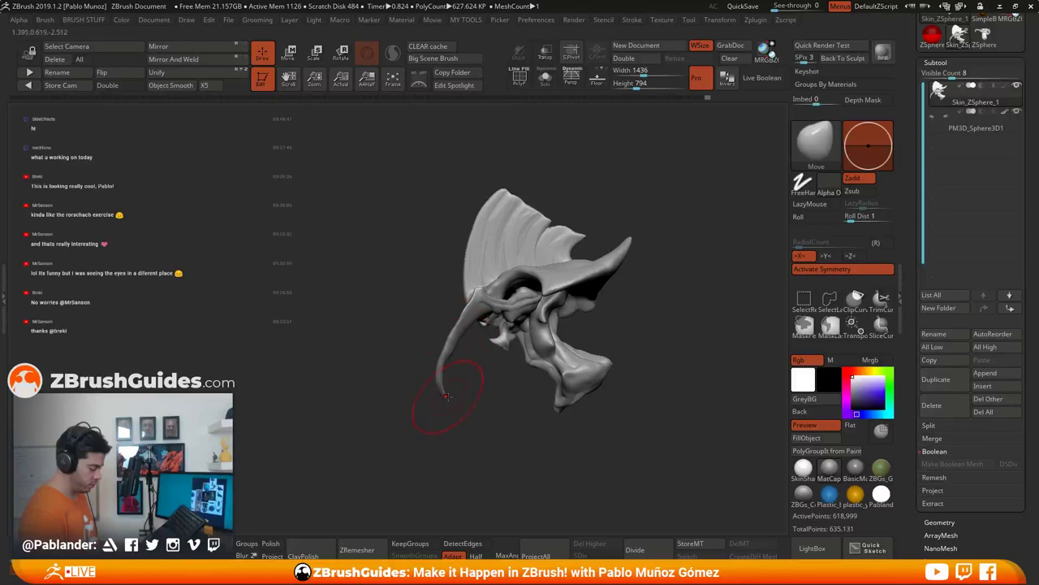
pyautogui.moveTo(460, 400); pyautogui.dragTo(466, 400)
pyautogui.press('space')
pyautogui.moveTo(443, 365)
pyautogui.mouseDown()
pyautogui.moveTo(529, 371)
pyautogui.moveTo(491, 301)
pyautogui.mouseUp()
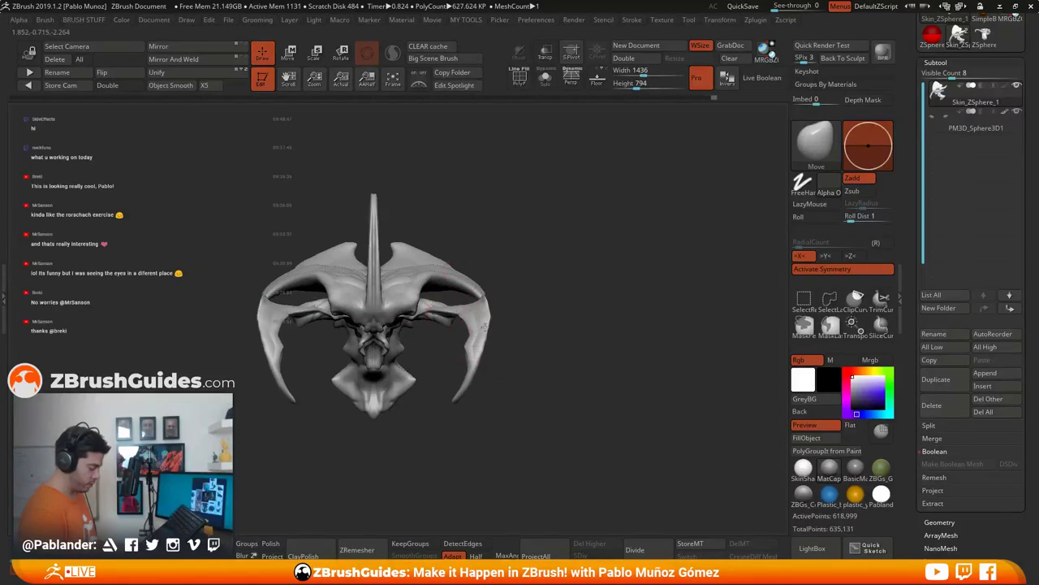
pyautogui.moveTo(481, 339); pyautogui.dragTo(462, 395)
# Step: Examine the silhouette of the fin, wings and curved horns from side and front views
pyautogui.moveTo(562, 370); pyautogui.dragTo(487, 363)
pyautogui.moveTo(520, 316)
pyautogui.mouseDown()
pyautogui.moveTo(463, 341)
pyautogui.moveTo(661, 346)
pyautogui.moveTo(666, 337)
pyautogui.mouseUp()
pyautogui.press('space')
pyautogui.moveTo(593, 422)
pyautogui.mouseDown()
pyautogui.moveTo(585, 363)
pyautogui.moveTo(586, 378)
pyautogui.moveTo(638, 375)
pyautogui.moveTo(598, 366)
pyautogui.moveTo(634, 365)
pyautogui.moveTo(596, 348)
pyautogui.moveTo(609, 360)
pyautogui.moveTo(583, 389)
pyautogui.mouseUp()
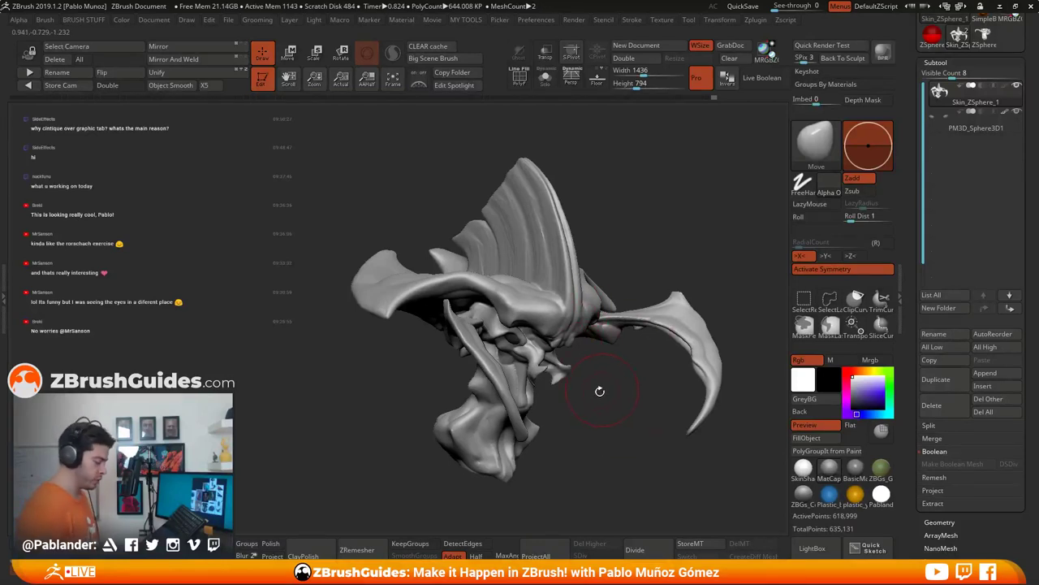
pyautogui.moveTo(599, 391)
pyautogui.mouseDown()
pyautogui.moveTo(598, 406)
pyautogui.moveTo(585, 390)
pyautogui.moveTo(554, 393)
pyautogui.moveTo(514, 378)
pyautogui.moveTo(568, 301)
pyautogui.moveTo(571, 321)
pyautogui.mouseUp()
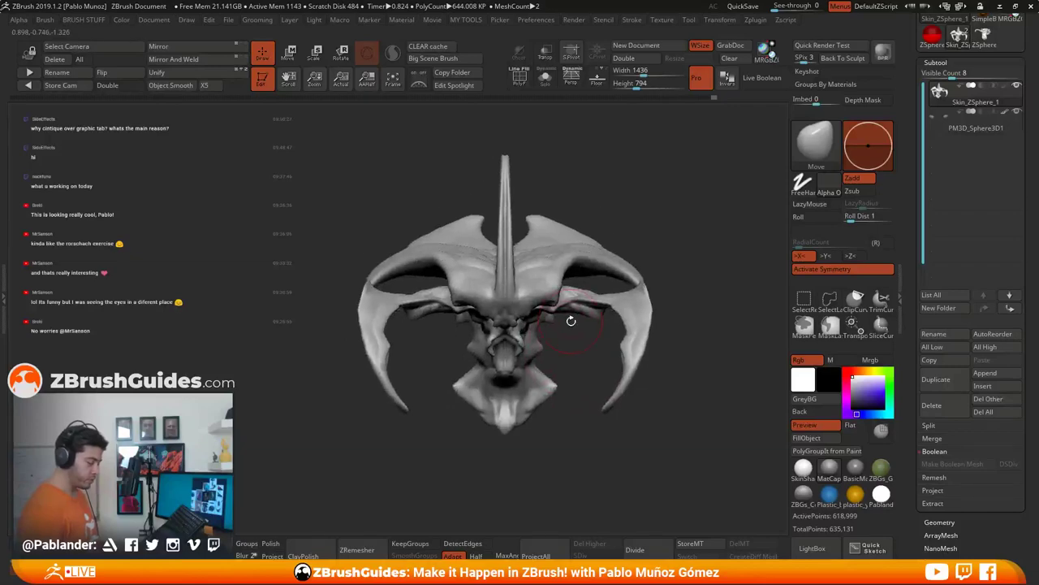
pyautogui.moveTo(665, 217)
pyautogui.mouseDown()
pyautogui.moveTo(586, 221)
pyautogui.moveTo(661, 206)
pyautogui.moveTo(650, 231)
pyautogui.mouseUp()
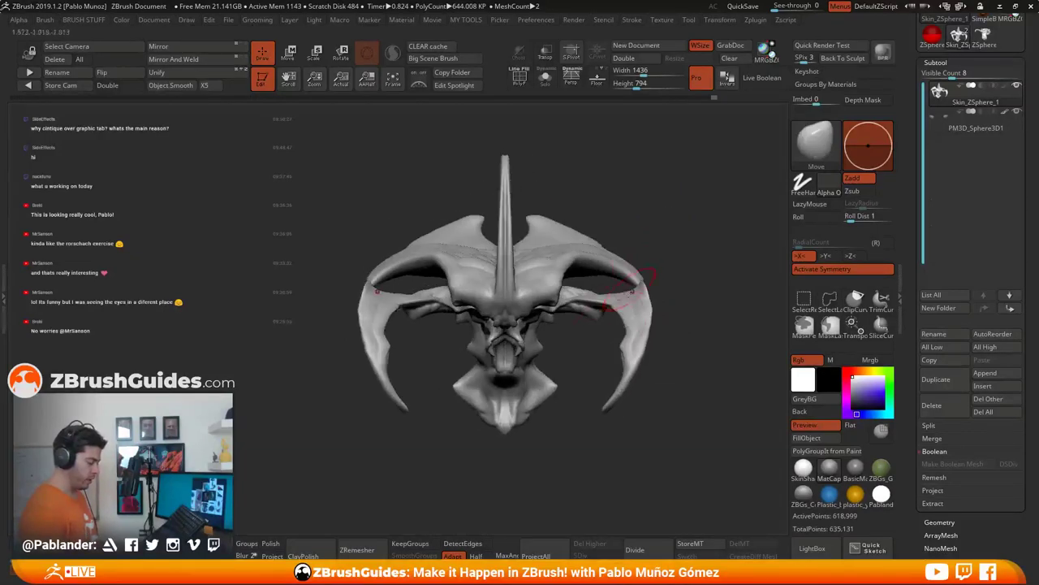
pyautogui.moveTo(633, 285)
pyautogui.mouseDown()
pyautogui.moveTo(546, 361)
pyautogui.moveTo(479, 472)
pyautogui.moveTo(498, 362)
pyautogui.moveTo(520, 398)
pyautogui.moveTo(654, 322)
pyautogui.moveTo(647, 333)
pyautogui.mouseUp()
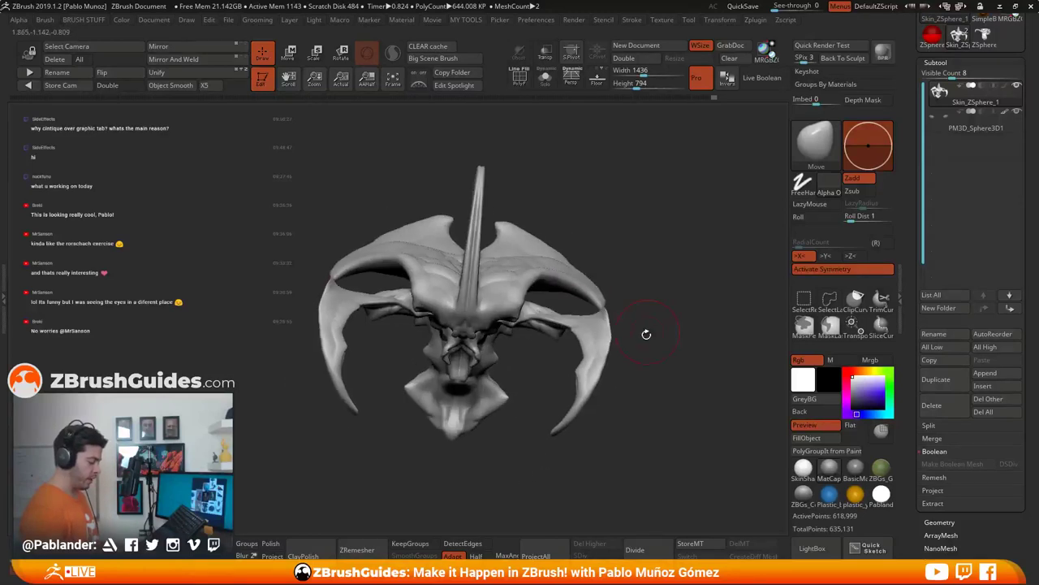
# Step: Switch to the DamStandard brush, adjust its size and inspect the whole head from front and three-quarter angles
pyautogui.press('b')
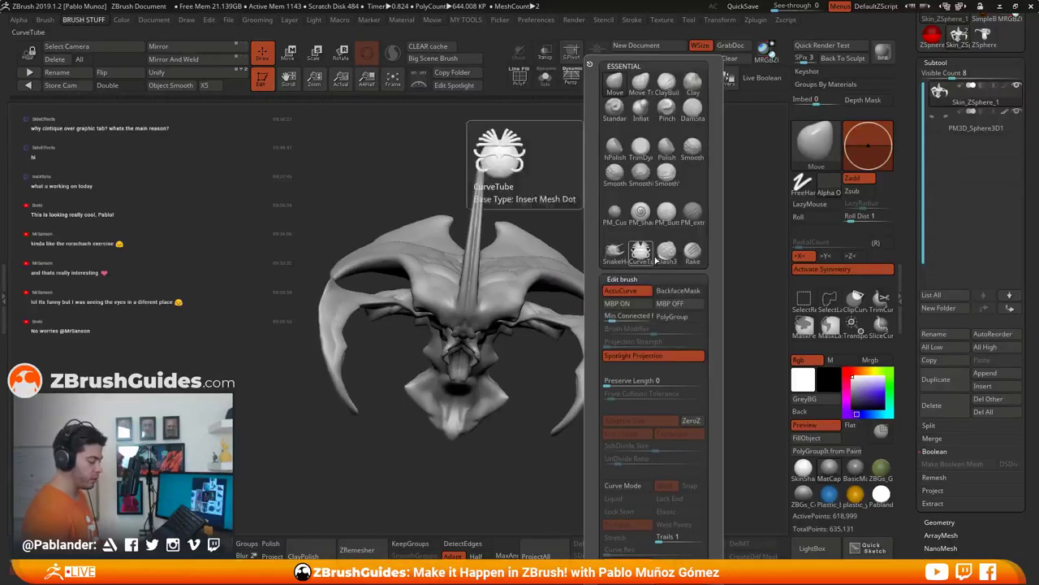
pyautogui.click(692, 108)
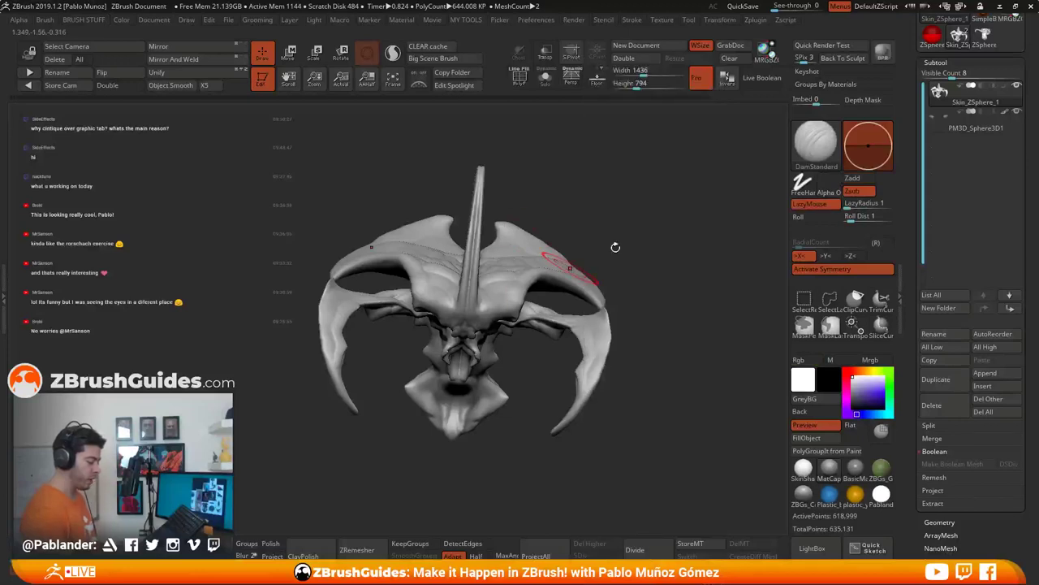
pyautogui.press('space')
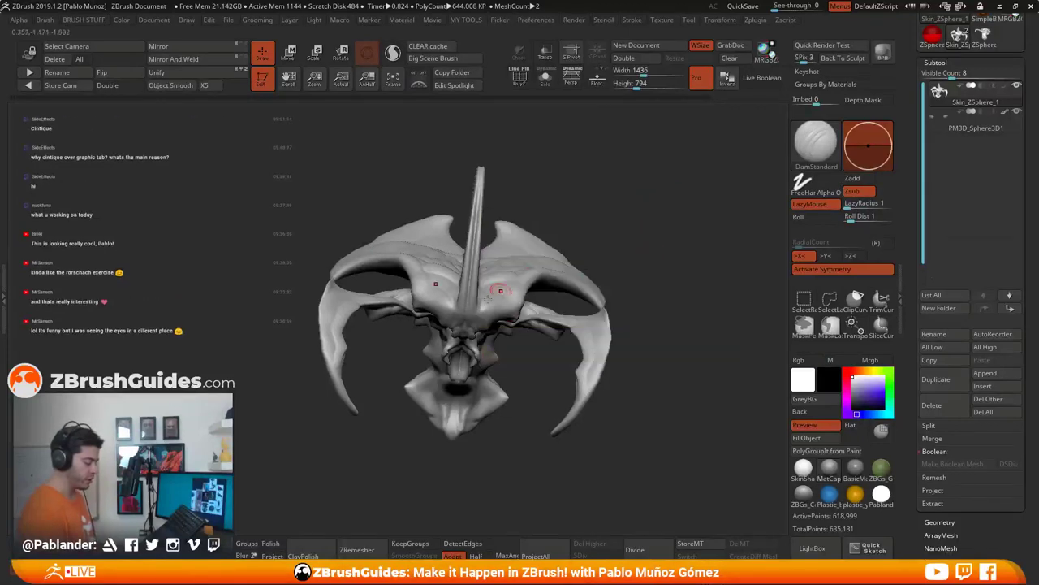
pyautogui.keyDown('shift'); pyautogui.moveTo(497, 321); pyautogui.dragTo(563, 286, button='right'); pyautogui.keyUp('shift')
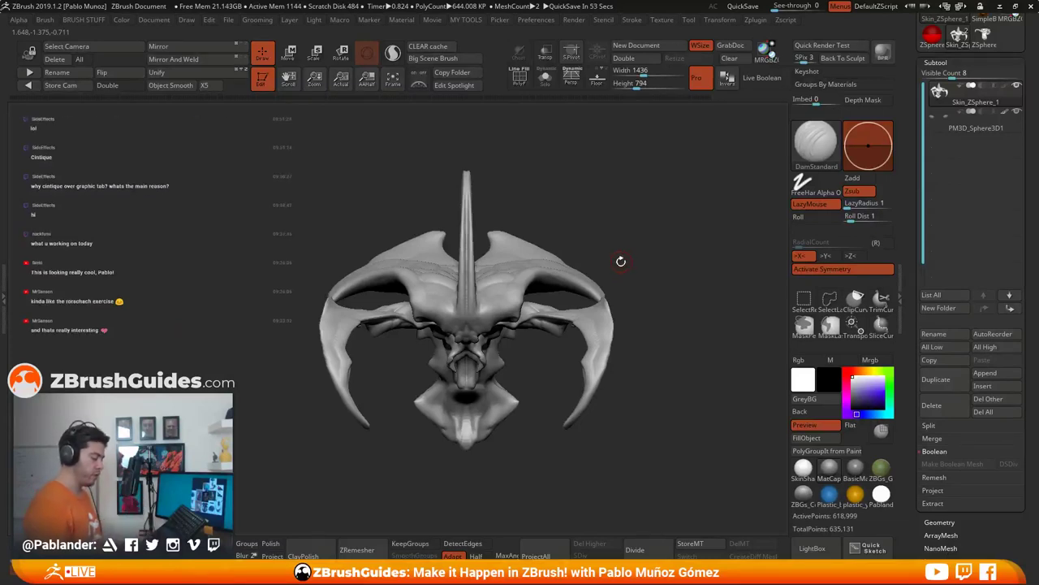
pyautogui.keyDown('alt'); pyautogui.moveTo(617, 258); pyautogui.dragTo(695, 222); pyautogui.keyUp('alt')
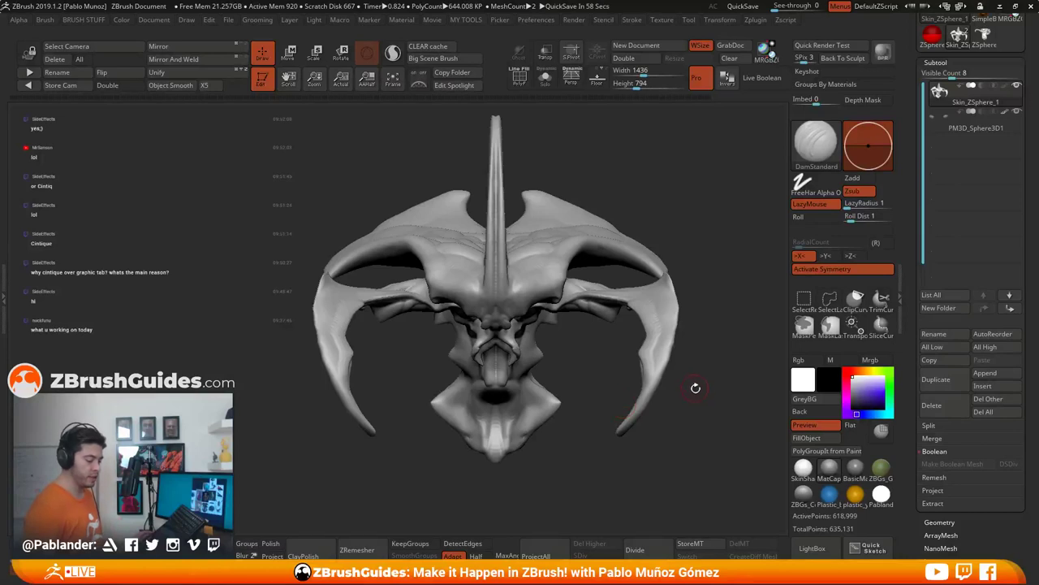
pyautogui.moveTo(703, 401); pyautogui.dragTo(706, 393)
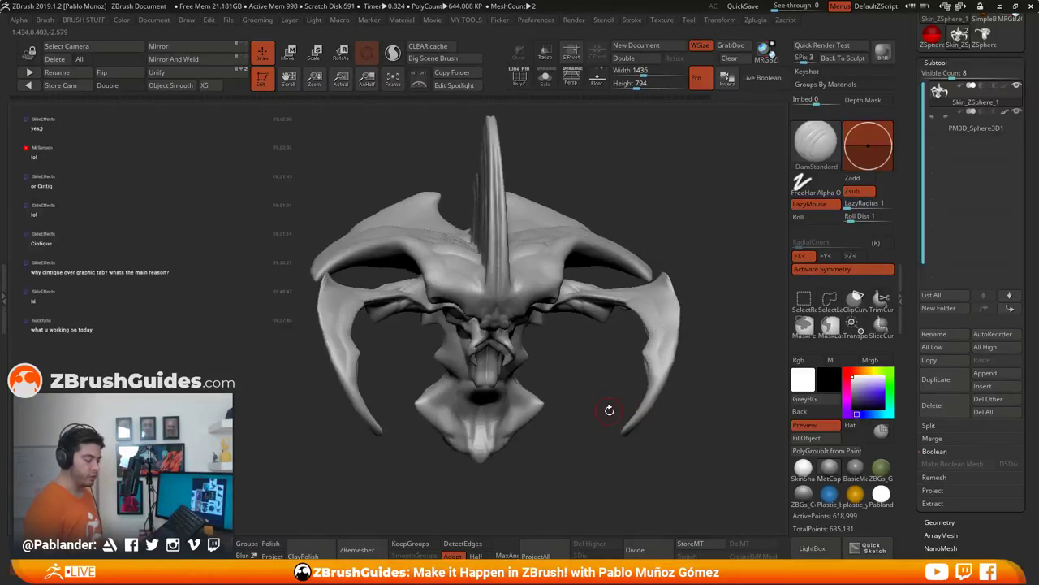
pyautogui.moveTo(598, 428); pyautogui.dragTo(540, 432)
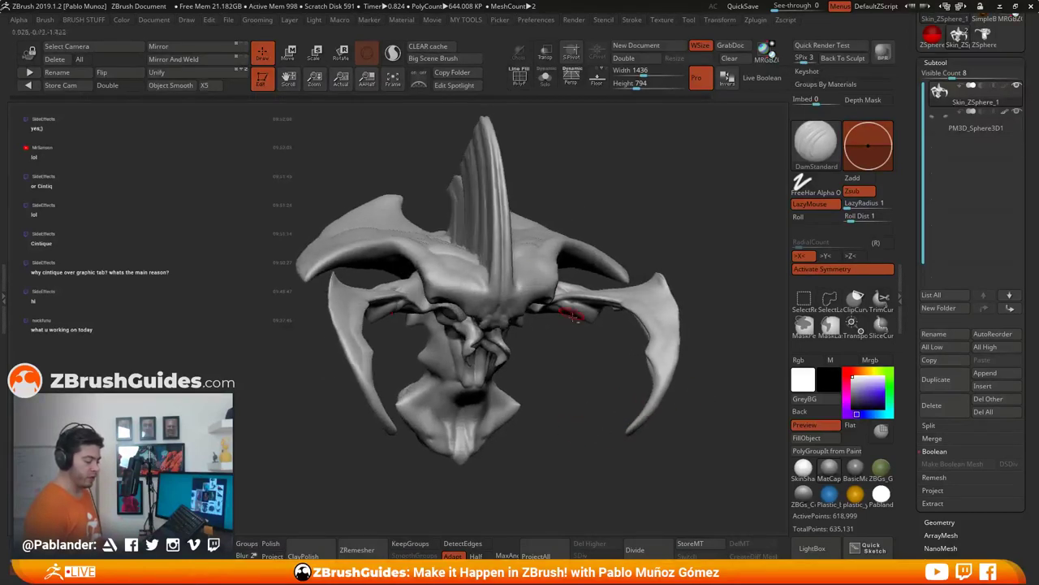
pyautogui.moveTo(543, 305); pyautogui.dragTo(543, 268)
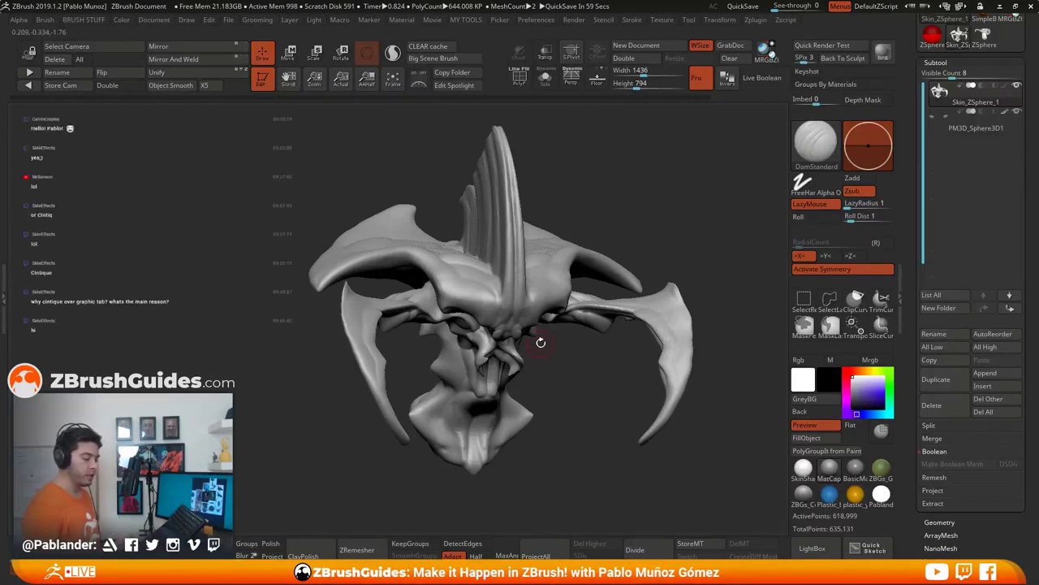
pyautogui.moveTo(576, 409)
pyautogui.mouseDown()
pyautogui.moveTo(591, 395)
pyautogui.moveTo(576, 370)
pyautogui.moveTo(596, 364)
pyautogui.mouseUp()
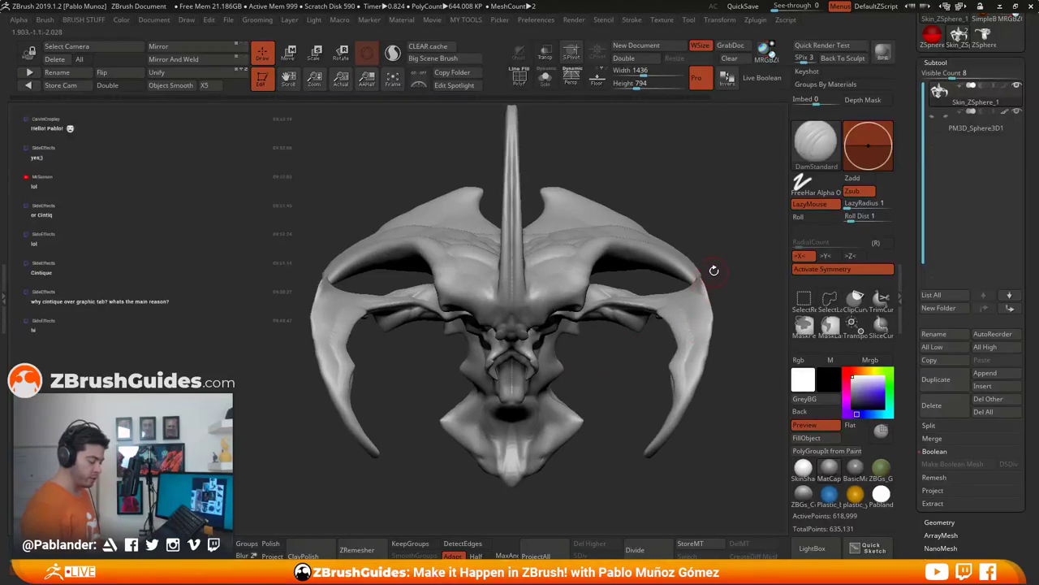
pyautogui.press('space')
pyautogui.moveTo(692, 248); pyautogui.dragTo(682, 248)
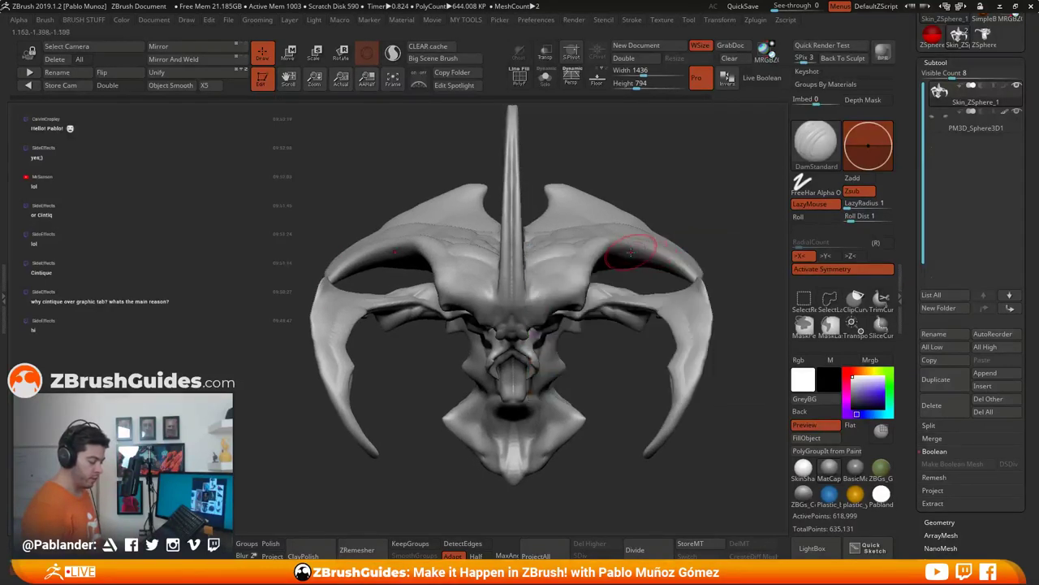
pyautogui.moveTo(601, 379); pyautogui.dragTo(601, 368)
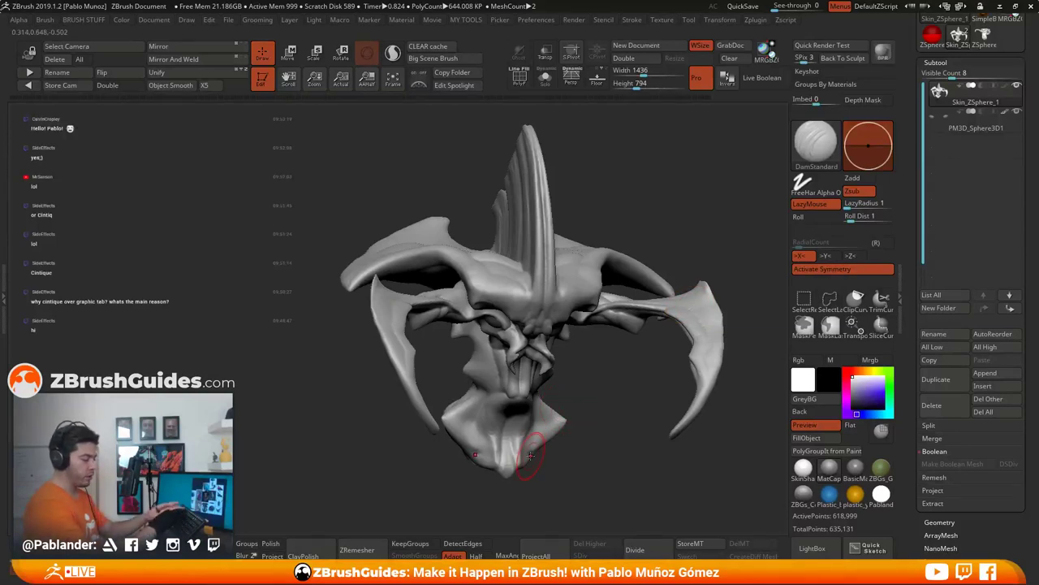
pyautogui.moveTo(616, 370); pyautogui.dragTo(454, 391)
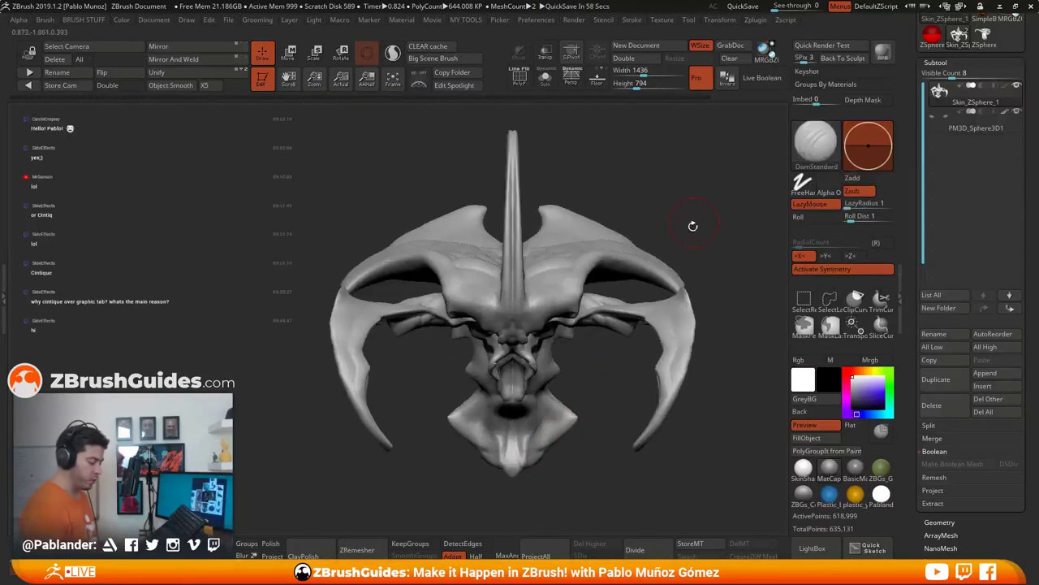
pyautogui.moveTo(691, 225)
pyautogui.mouseDown()
pyautogui.moveTo(647, 200)
pyautogui.moveTo(659, 172)
pyautogui.mouseUp()
# Step: Smooth the ridge along the front of the central fin above the brow and remesh the head
pyautogui.rightClick(545, 286)
pyautogui.moveTo(545, 271)
pyautogui.keyDown('ctrl'); pyautogui.mouseDown(button='right')
pyautogui.moveTo(568, 280)
pyautogui.moveTo(572, 222)
pyautogui.moveTo(553, 251)
pyautogui.moveTo(557, 267)
pyautogui.mouseUp(button='right'); pyautogui.keyUp('ctrl')
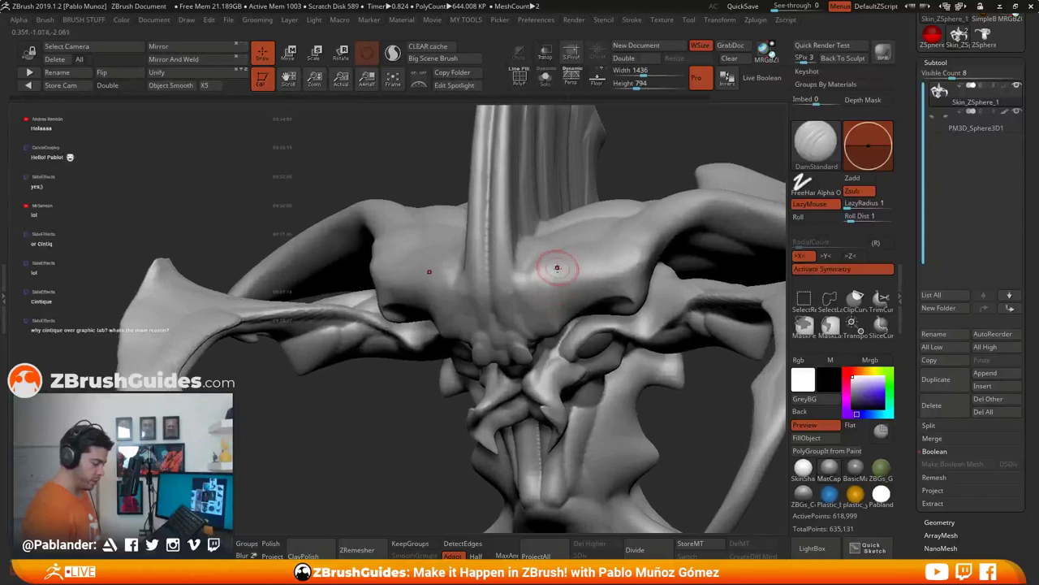
pyautogui.keyDown('shift'); pyautogui.moveTo(499, 231); pyautogui.dragTo(497, 154); pyautogui.keyUp('shift')
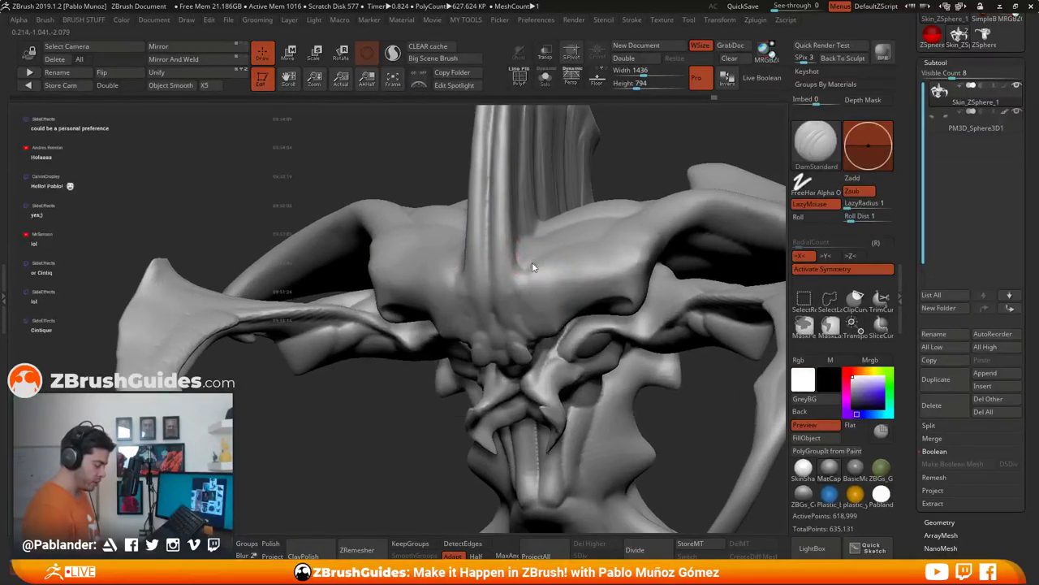
pyautogui.press('space')
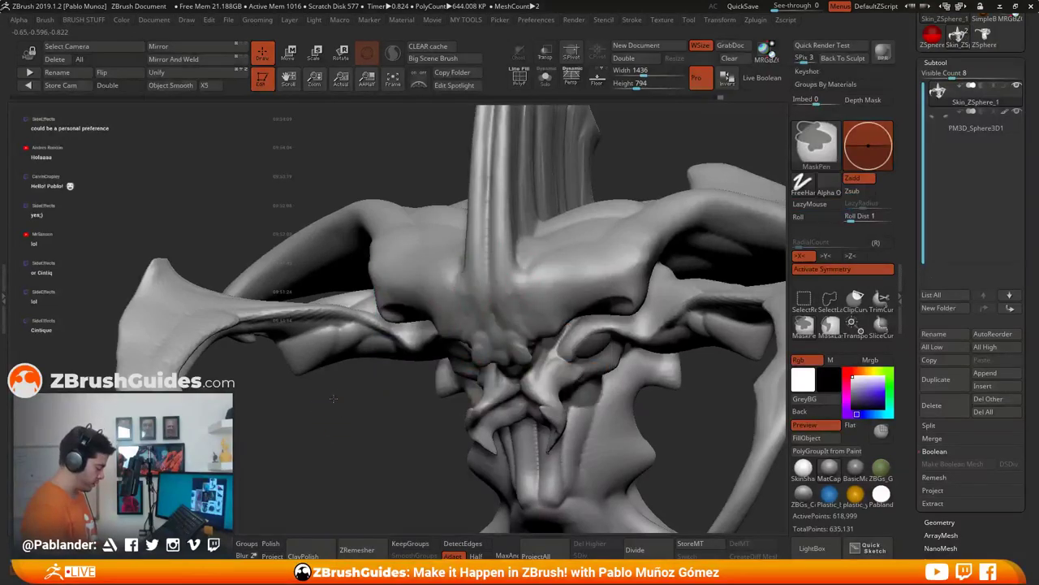
pyautogui.keyDown('ctrl'); pyautogui.moveTo(333, 400); pyautogui.dragTo(381, 452); pyautogui.keyUp('ctrl')
# Step: Carve creases with the DamStandard brush where the base of the central fin meets the brow
pyautogui.moveTo(437, 406); pyautogui.dragTo(525, 393)
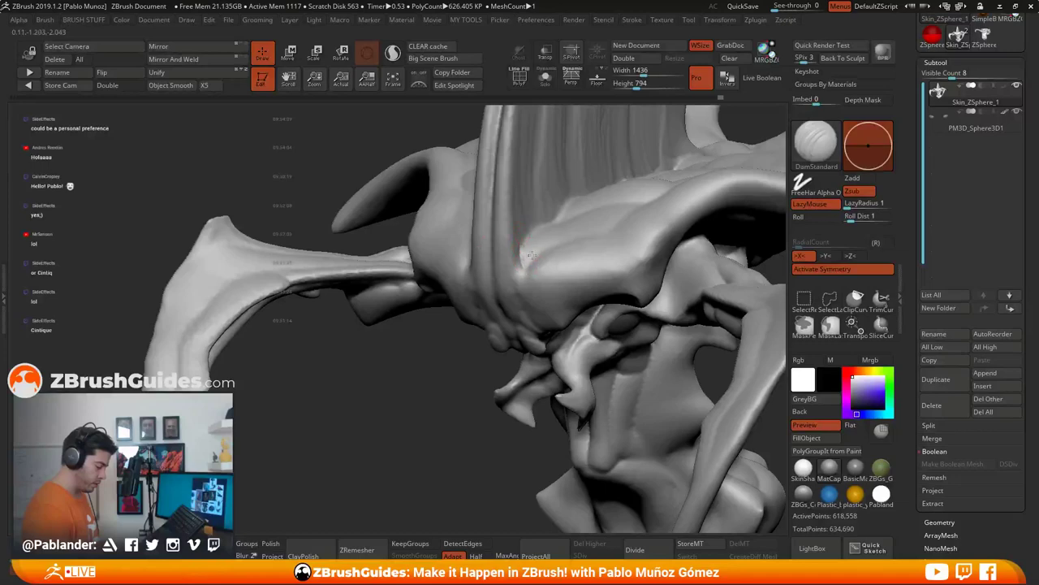
pyautogui.moveTo(525, 269); pyautogui.dragTo(557, 242)
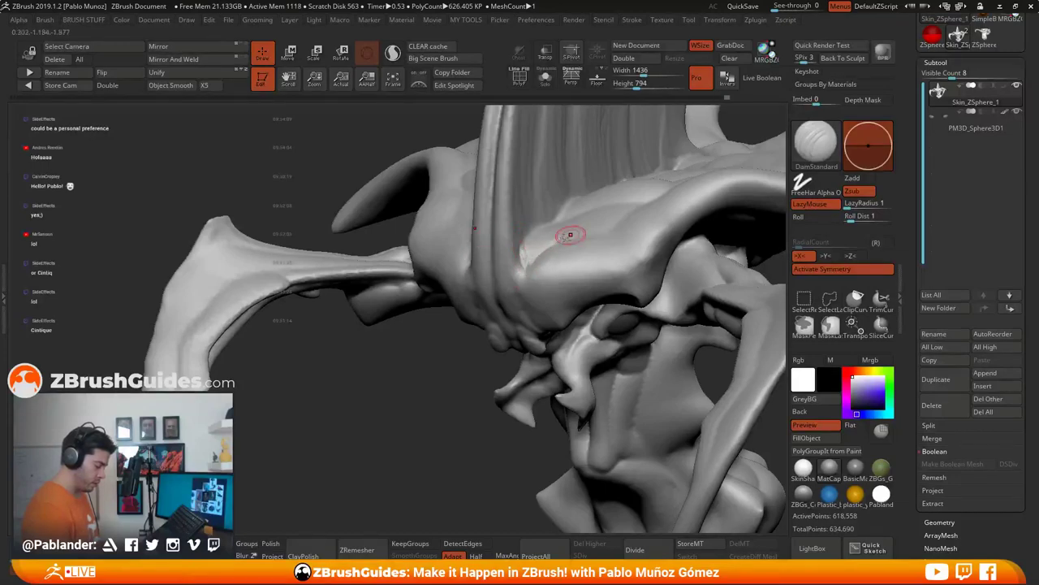
pyautogui.moveTo(524, 269); pyautogui.dragTo(546, 266, button='right')
pyautogui.moveTo(545, 263); pyautogui.dragTo(520, 210)
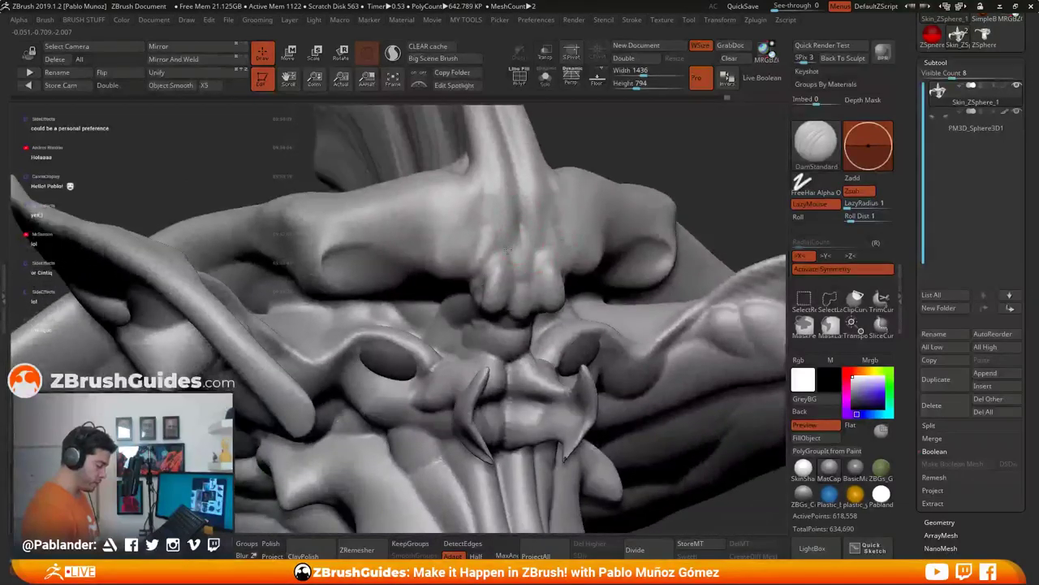
# Step: Define the small rounded lobes at the fin's base between the brows using a smaller DamStandard brush
pyautogui.keyDown('alt'); pyautogui.moveTo(532, 275); pyautogui.dragTo(558, 254, button='right'); pyautogui.keyUp('alt')
pyautogui.press('space')
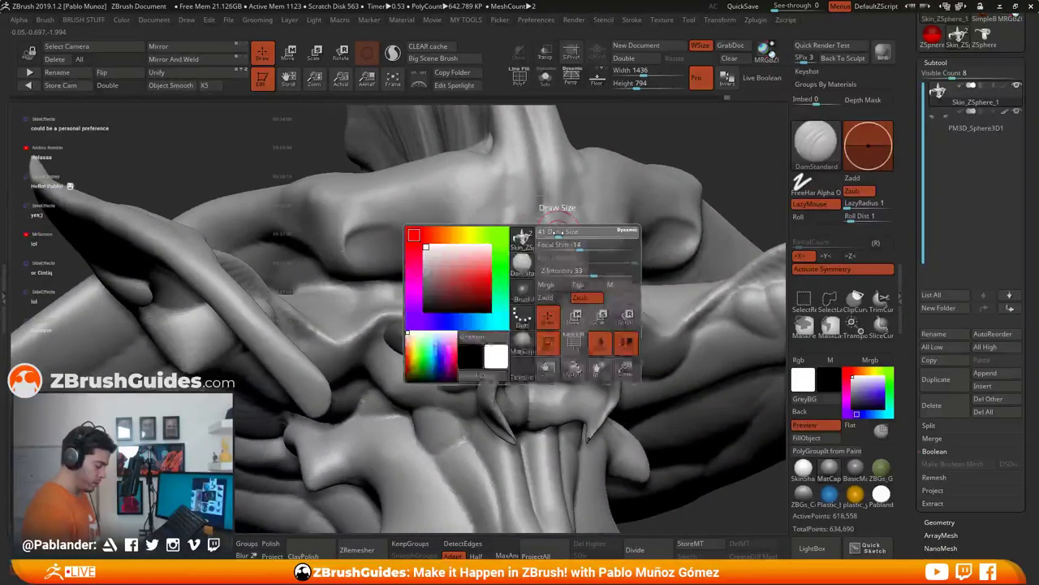
pyautogui.moveTo(558, 233); pyautogui.dragTo(531, 235)
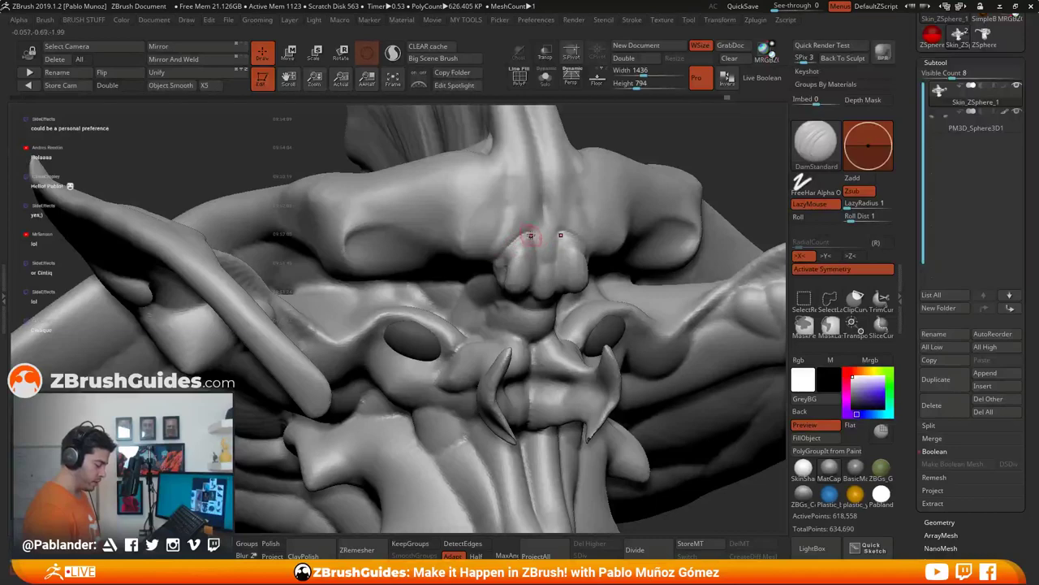
pyautogui.moveTo(535, 279); pyautogui.dragTo(544, 245, button='right')
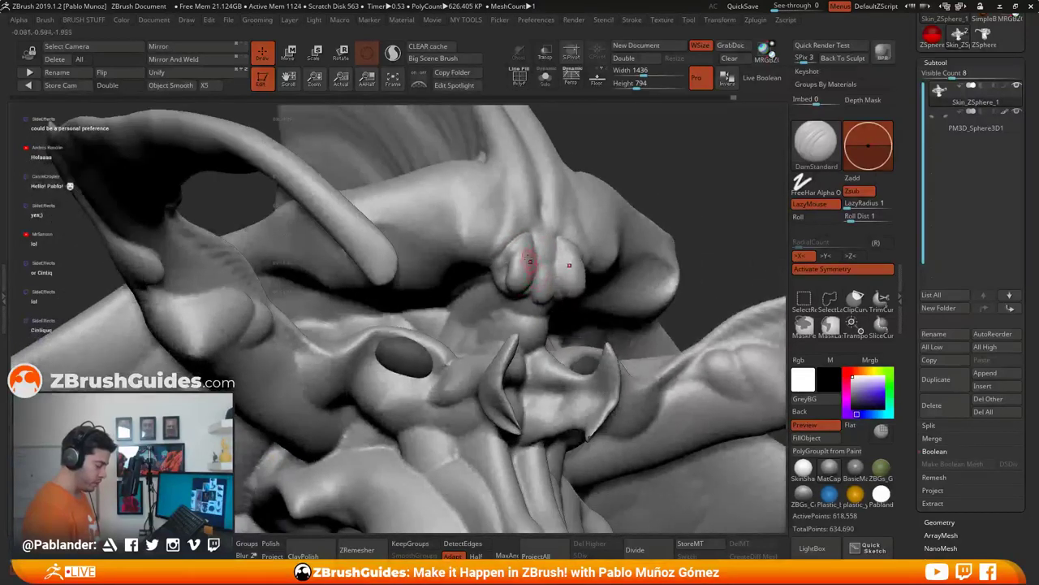
pyautogui.moveTo(493, 245); pyautogui.dragTo(527, 234)
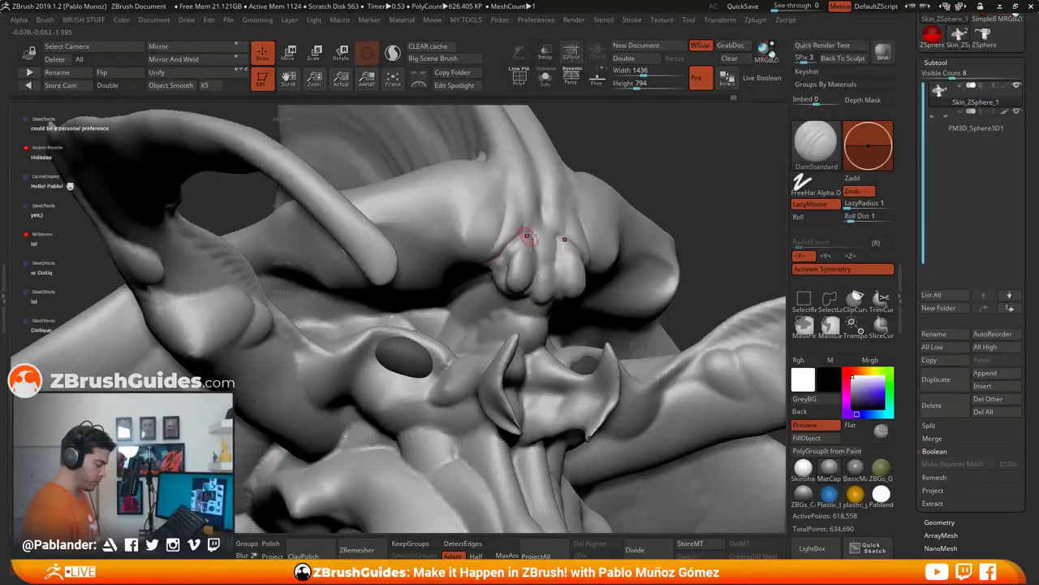
pyautogui.moveTo(561, 232)
pyautogui.mouseDown(button='right')
pyautogui.moveTo(543, 235)
pyautogui.moveTo(575, 260)
pyautogui.mouseUp(button='right')
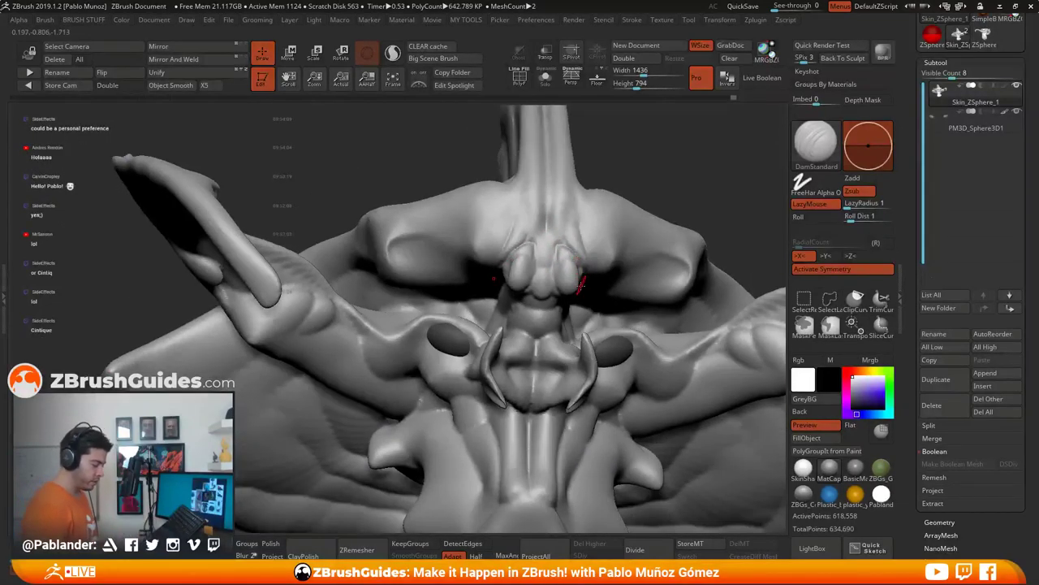
pyautogui.moveTo(582, 283)
pyautogui.mouseDown()
pyautogui.moveTo(546, 266)
pyautogui.moveTo(536, 245)
pyautogui.moveTo(555, 252)
pyautogui.mouseUp()
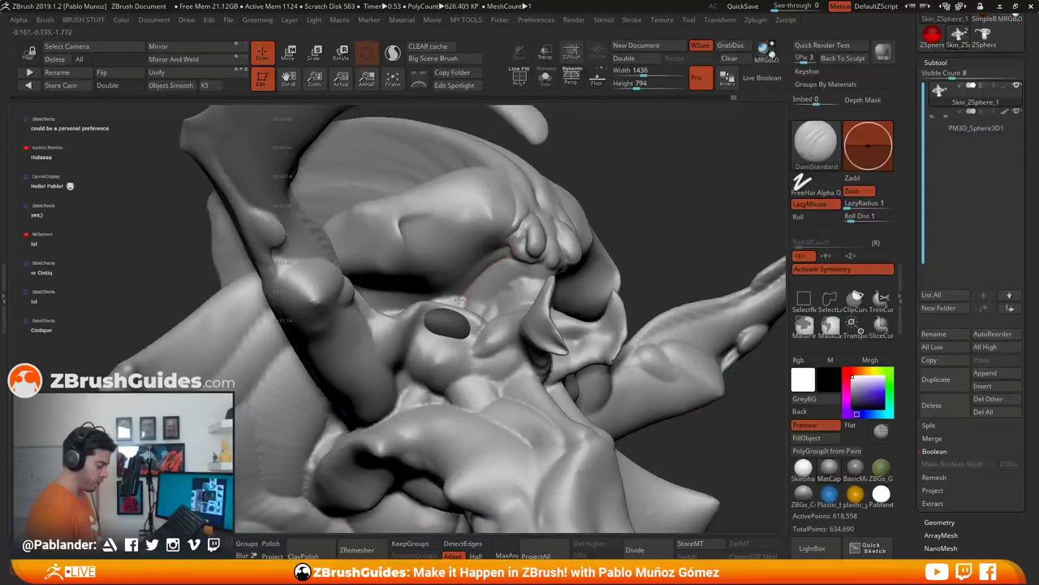
# Step: Carve wrinkles across the nose bridge and curved folds around the mouth between the two mandibles
pyautogui.moveTo(487, 274)
pyautogui.mouseDown()
pyautogui.moveTo(518, 293)
pyautogui.moveTo(496, 298)
pyautogui.moveTo(517, 287)
pyautogui.mouseUp()
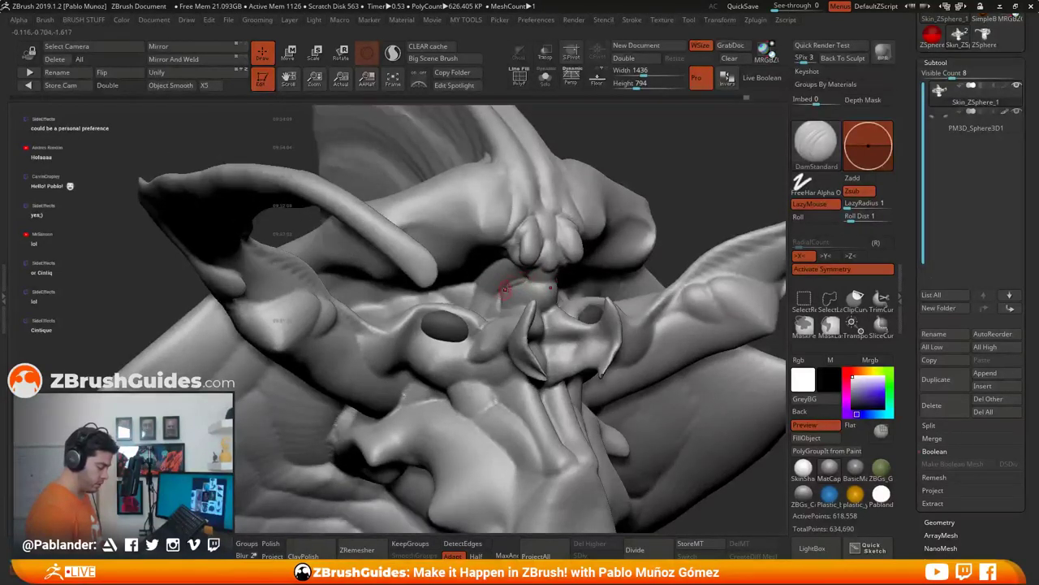
pyautogui.moveTo(553, 287)
pyautogui.mouseDown(button='right')
pyautogui.moveTo(509, 301)
pyautogui.moveTo(528, 276)
pyautogui.mouseUp(button='right')
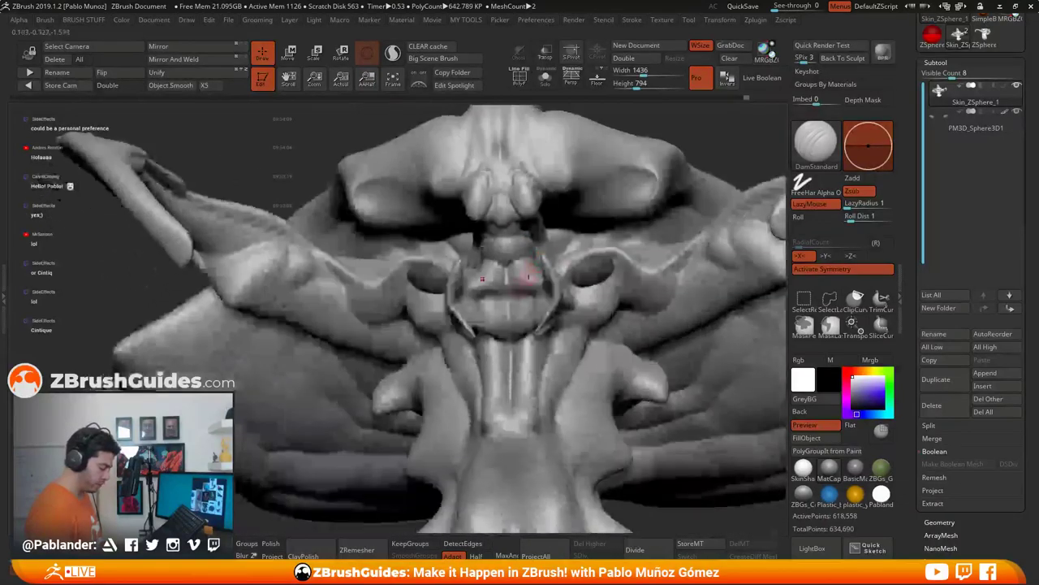
pyautogui.press('space')
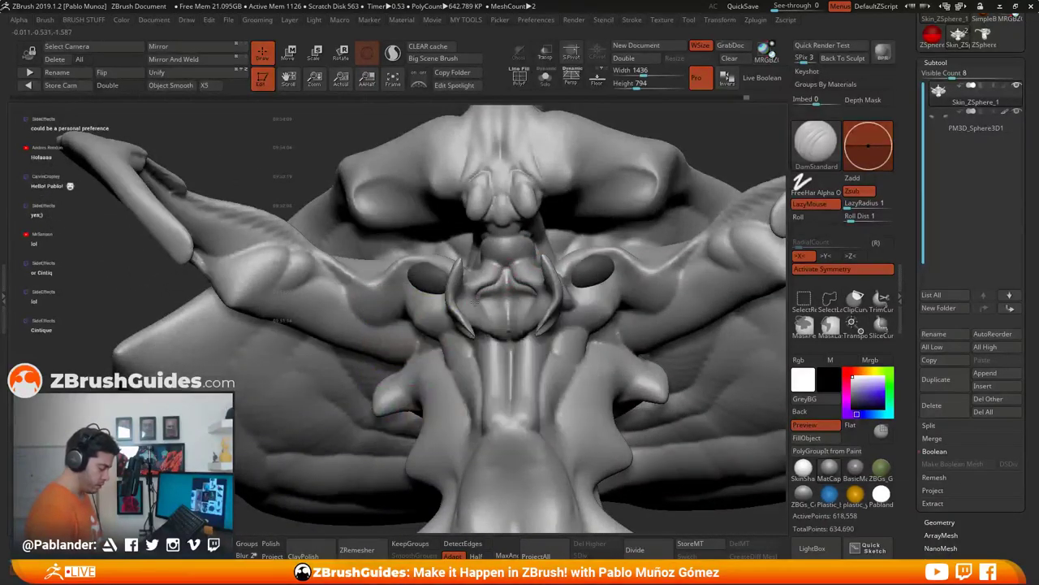
pyautogui.moveTo(504, 290); pyautogui.dragTo(485, 306)
pyautogui.moveTo(515, 279); pyautogui.dragTo(520, 302, button='right')
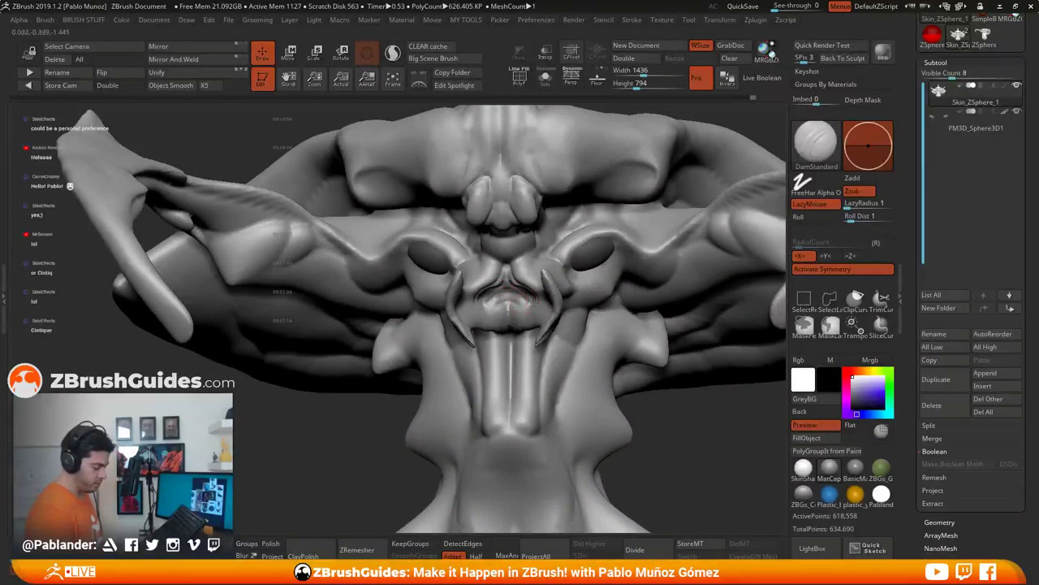
pyautogui.moveTo(499, 304); pyautogui.dragTo(460, 292, button='right')
pyautogui.moveTo(464, 304); pyautogui.dragTo(493, 309)
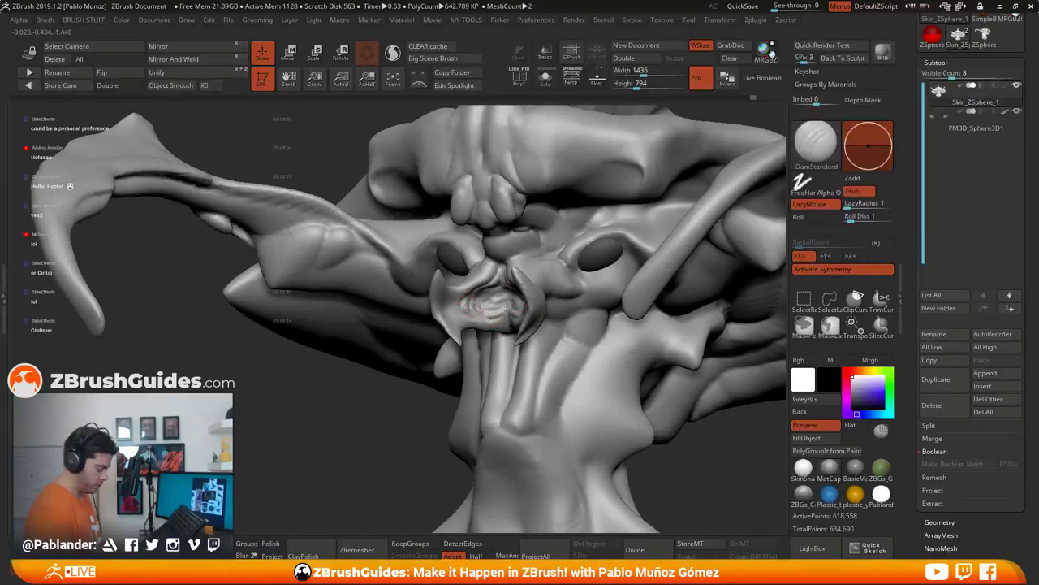
pyautogui.press('shift')
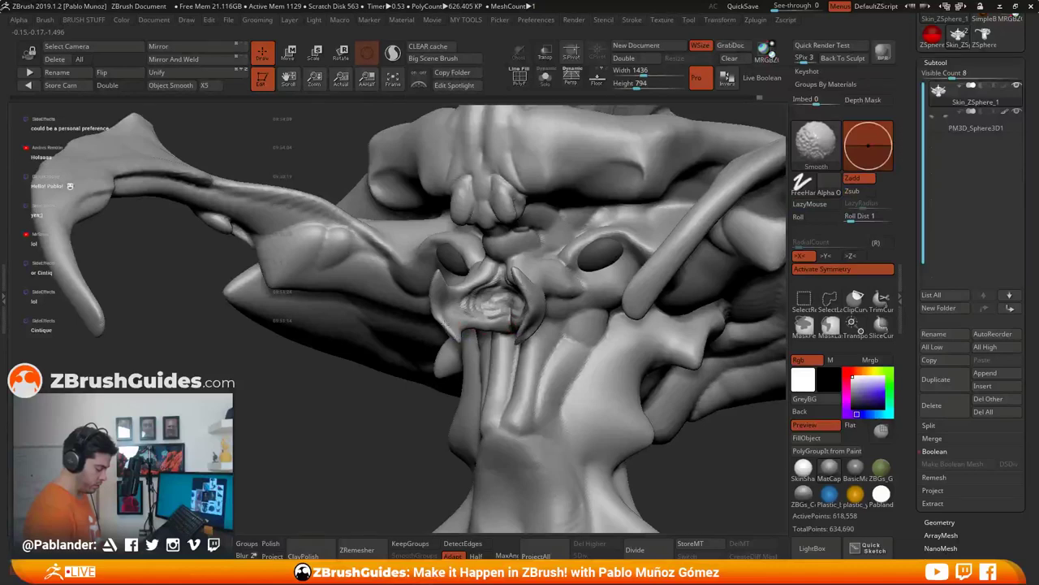
# Step: Carve a centre crease from the mouth down between the twin tubes of the chin
pyautogui.moveTo(445, 272); pyautogui.dragTo(502, 294, button='right')
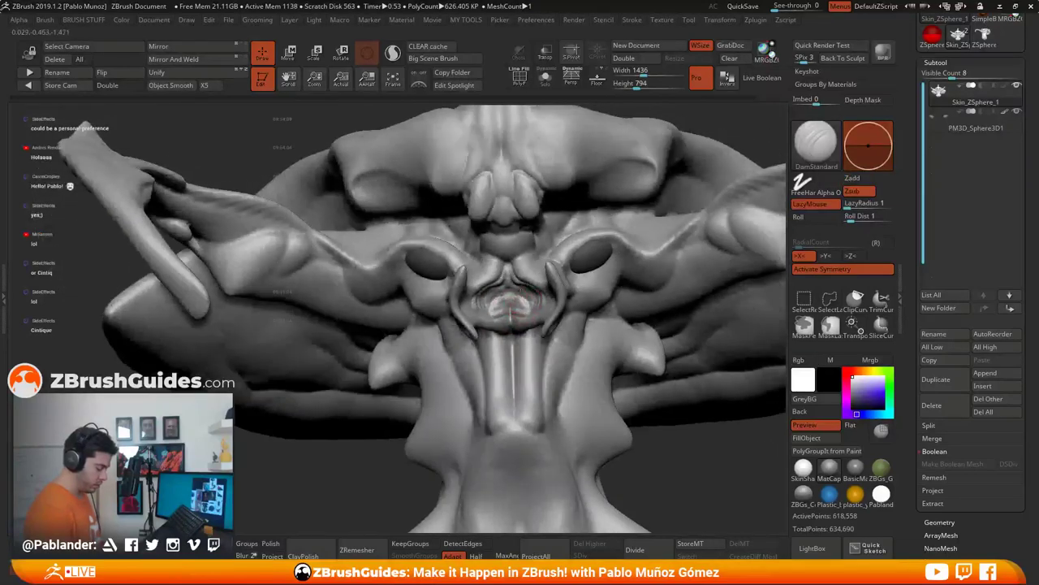
pyautogui.moveTo(512, 315); pyautogui.dragTo(513, 384)
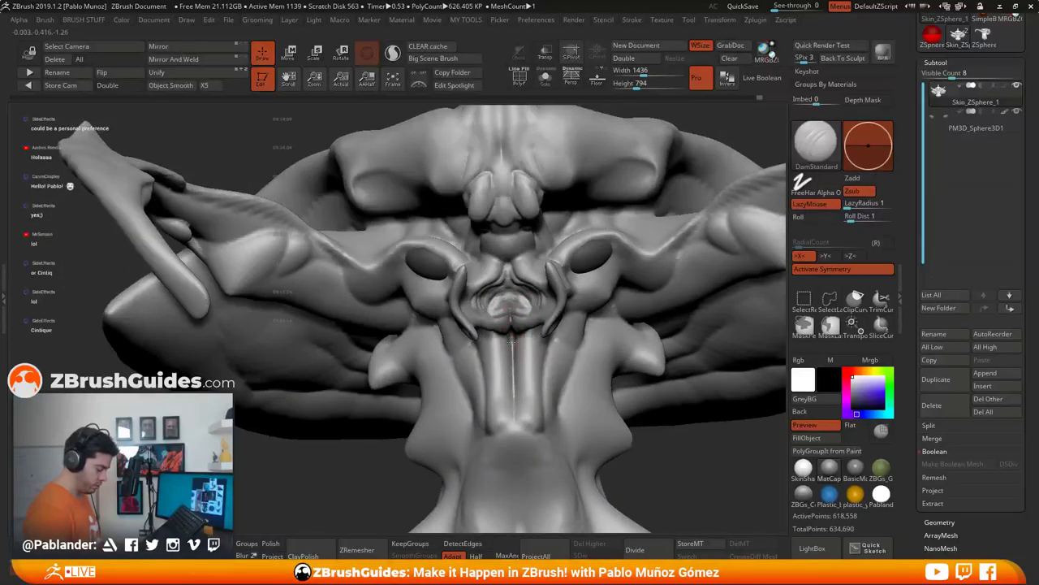
pyautogui.moveTo(528, 367); pyautogui.dragTo(542, 339, button='right')
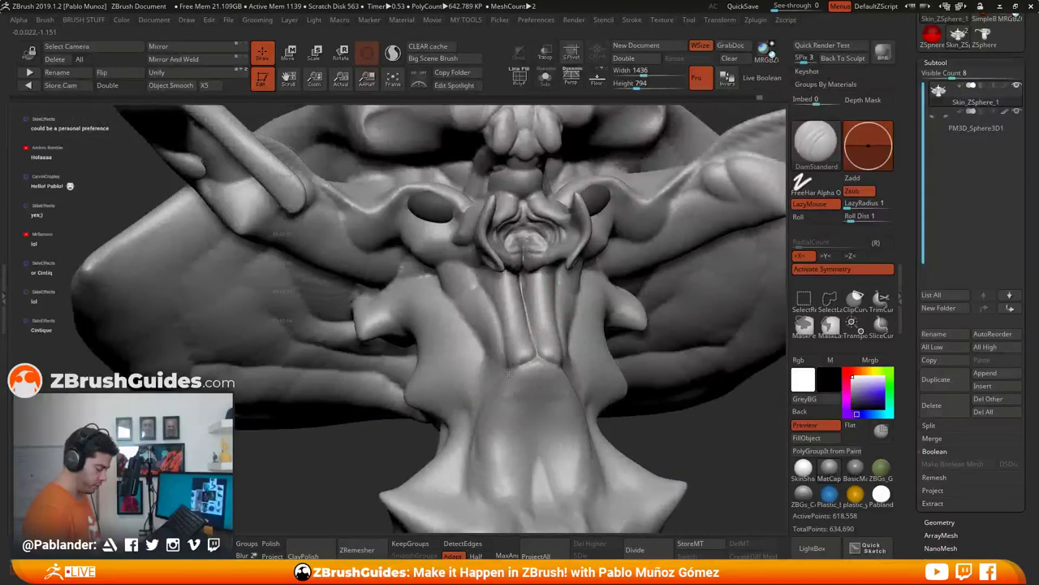
pyautogui.moveTo(546, 342)
pyautogui.mouseDown(button='right')
pyautogui.moveTo(492, 358)
pyautogui.moveTo(502, 368)
pyautogui.mouseUp(button='right')
# Step: Sharpen the creases around the cheek folds and the rim of the eye socket
pyautogui.moveTo(597, 290)
pyautogui.mouseDown()
pyautogui.moveTo(605, 283)
pyautogui.moveTo(540, 317)
pyautogui.moveTo(554, 291)
pyautogui.moveTo(552, 308)
pyautogui.mouseUp()
pyautogui.moveTo(562, 310)
pyautogui.mouseDown(button='right')
pyautogui.moveTo(581, 239)
pyautogui.moveTo(569, 233)
pyautogui.mouseUp(button='right')
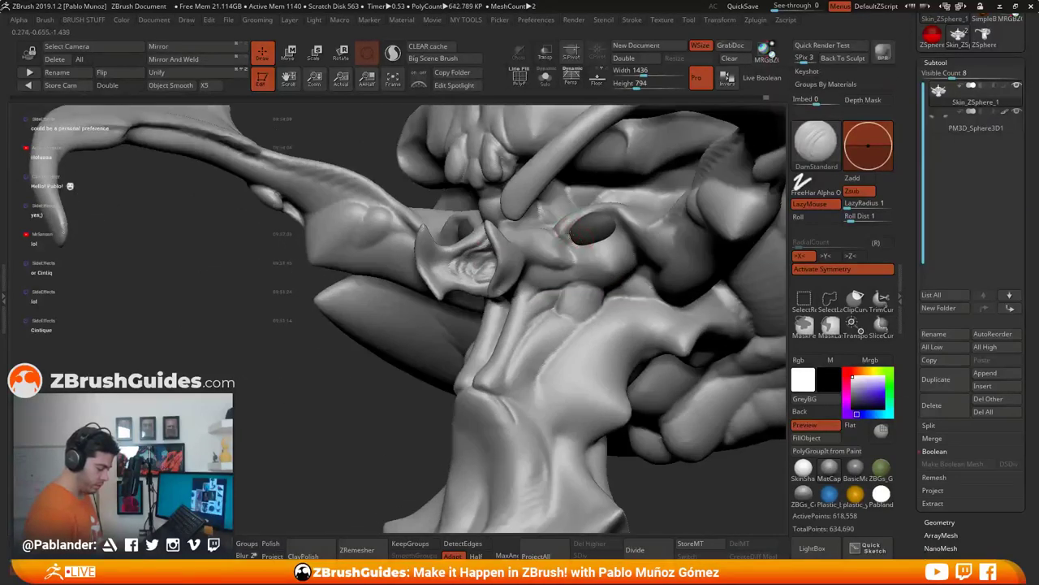
pyautogui.moveTo(598, 242)
pyautogui.mouseDown(button='right')
pyautogui.moveTo(608, 260)
pyautogui.moveTo(682, 250)
pyautogui.moveTo(590, 250)
pyautogui.moveTo(649, 251)
pyautogui.moveTo(573, 276)
pyautogui.moveTo(607, 305)
pyautogui.moveTo(581, 269)
pyautogui.moveTo(584, 253)
pyautogui.moveTo(572, 260)
pyautogui.moveTo(629, 242)
pyautogui.mouseUp(button='right')
pyautogui.rightClick(680, 247)
pyautogui.moveTo(571, 268); pyautogui.dragTo(548, 297, button='right')
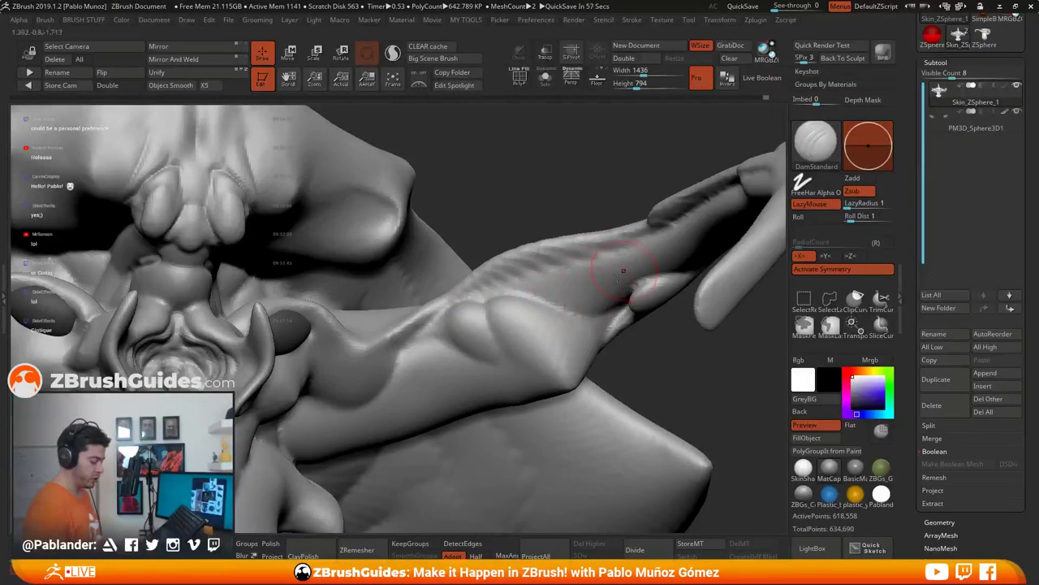
# Step: Carve a row of short diagonal grooves along the upper edge of the side arm leading to the horn
pyautogui.moveTo(580, 276); pyautogui.dragTo(535, 276, button='right')
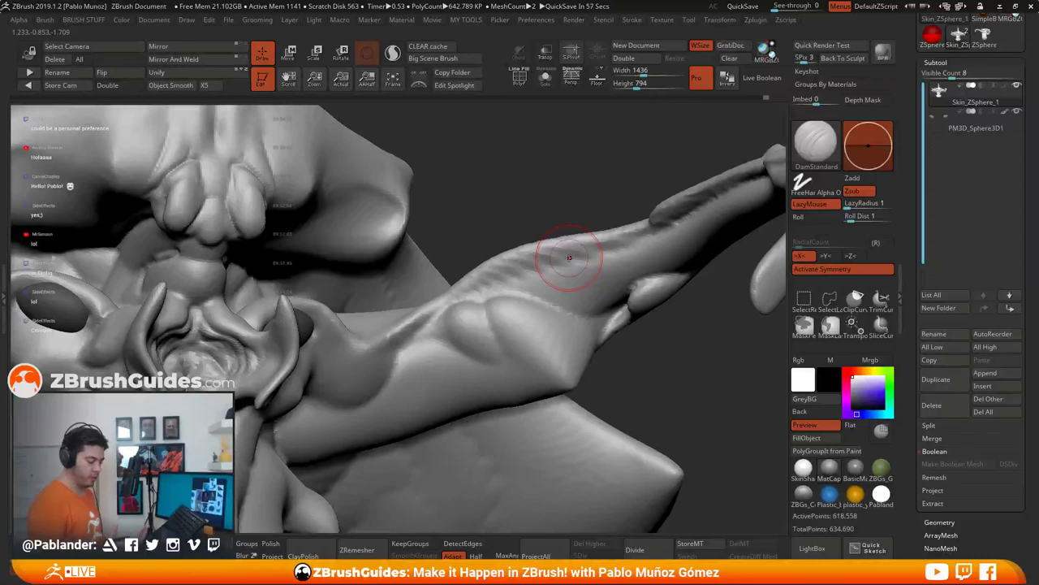
pyautogui.moveTo(528, 274); pyautogui.dragTo(601, 265)
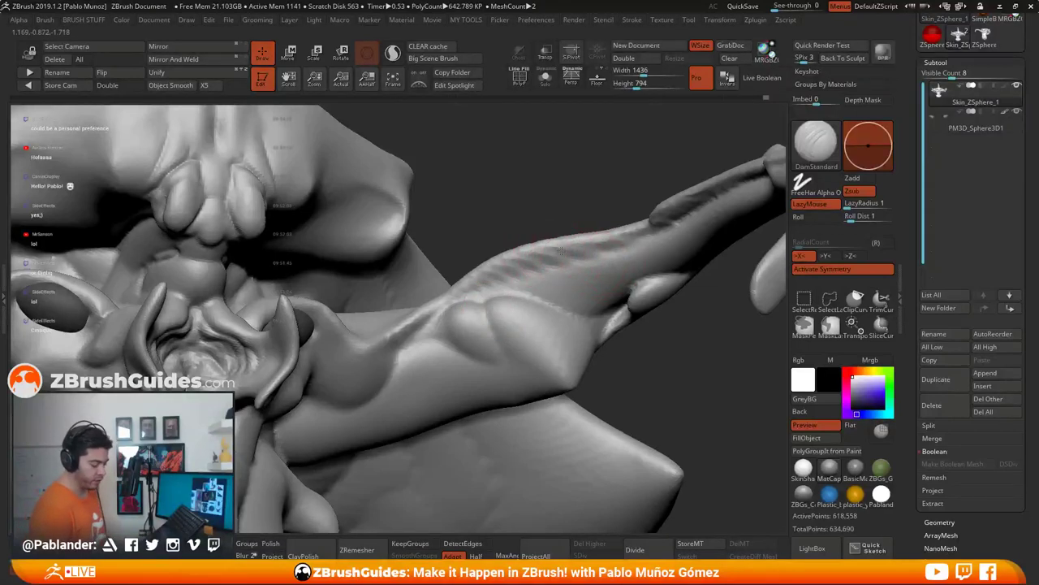
pyautogui.moveTo(590, 246); pyautogui.dragTo(565, 267)
pyautogui.moveTo(618, 237)
pyautogui.mouseDown()
pyautogui.moveTo(465, 300)
pyautogui.moveTo(398, 352)
pyautogui.mouseUp()
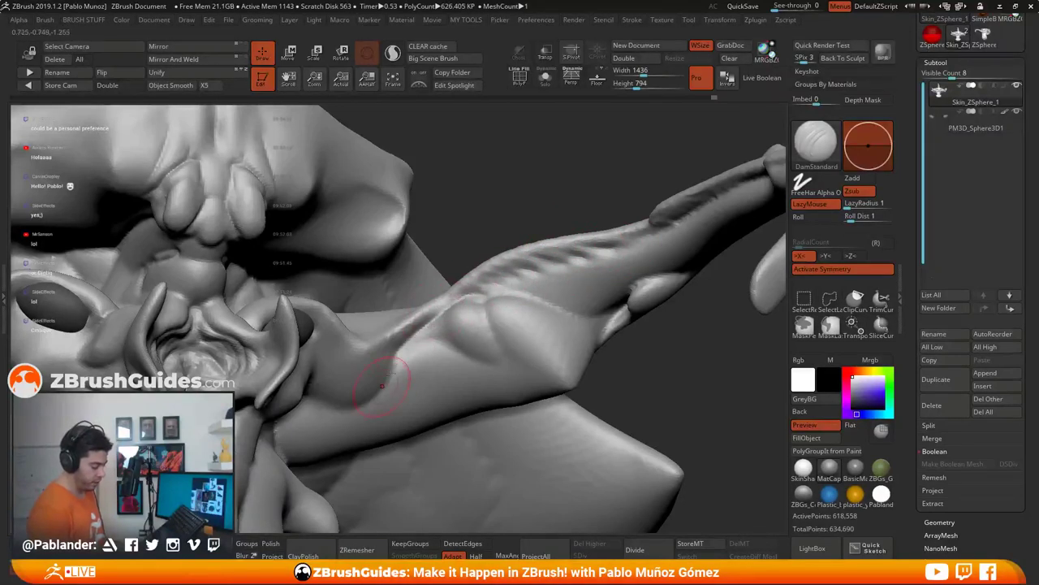
pyautogui.moveTo(388, 380)
pyautogui.mouseDown(button='right')
pyautogui.moveTo(453, 314)
pyautogui.moveTo(415, 333)
pyautogui.mouseUp(button='right')
# Step: Deepen the crease along the outer arm and extend it down the inner edge of the curved horn
pyautogui.keyDown('alt'); pyautogui.moveTo(656, 274); pyautogui.dragTo(559, 325, button='right'); pyautogui.keyUp('alt')
pyautogui.moveTo(610, 233); pyautogui.dragTo(708, 195, button='right')
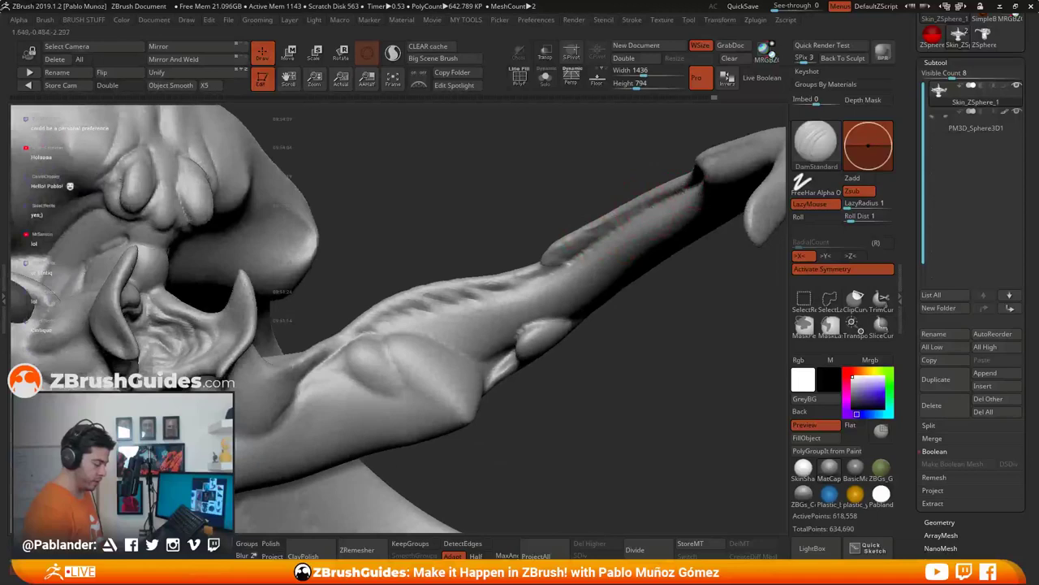
pyautogui.moveTo(587, 225)
pyautogui.mouseDown(button='right')
pyautogui.moveTo(626, 263)
pyautogui.moveTo(555, 248)
pyautogui.mouseUp(button='right')
pyautogui.press('shift')
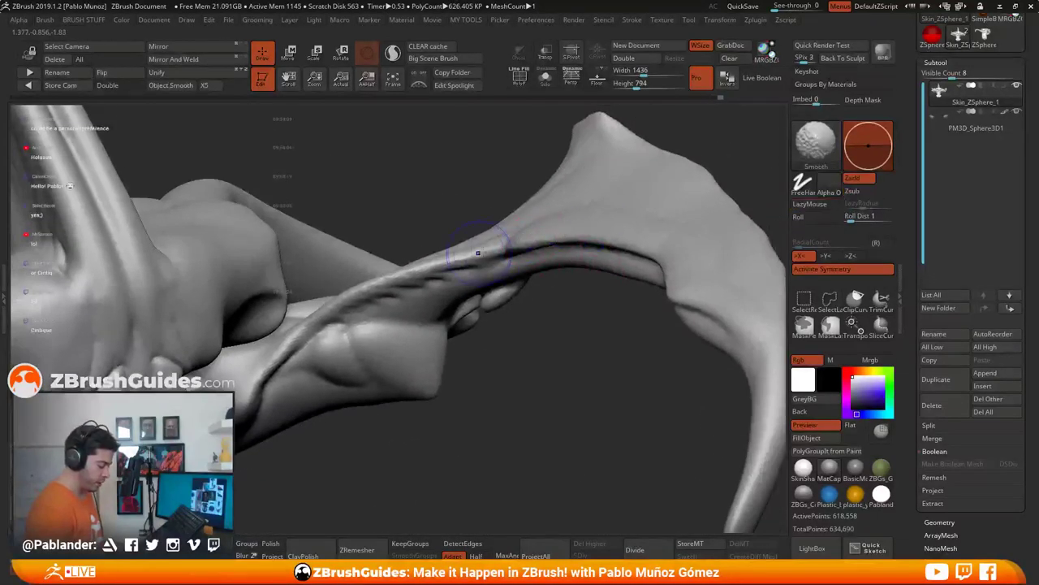
pyautogui.moveTo(478, 253)
pyautogui.mouseDown(button='right')
pyautogui.moveTo(685, 267)
pyautogui.moveTo(617, 276)
pyautogui.mouseUp(button='right')
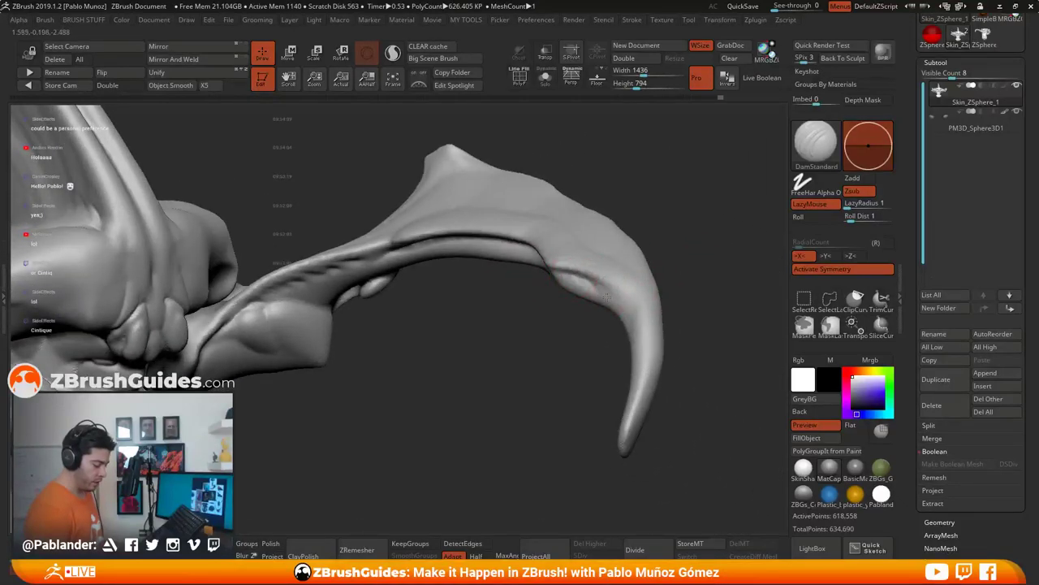
pyautogui.moveTo(637, 283); pyautogui.dragTo(731, 271, button='right')
pyautogui.moveTo(630, 289); pyautogui.dragTo(653, 361)
pyautogui.moveTo(609, 379); pyautogui.dragTo(597, 357, button='right')
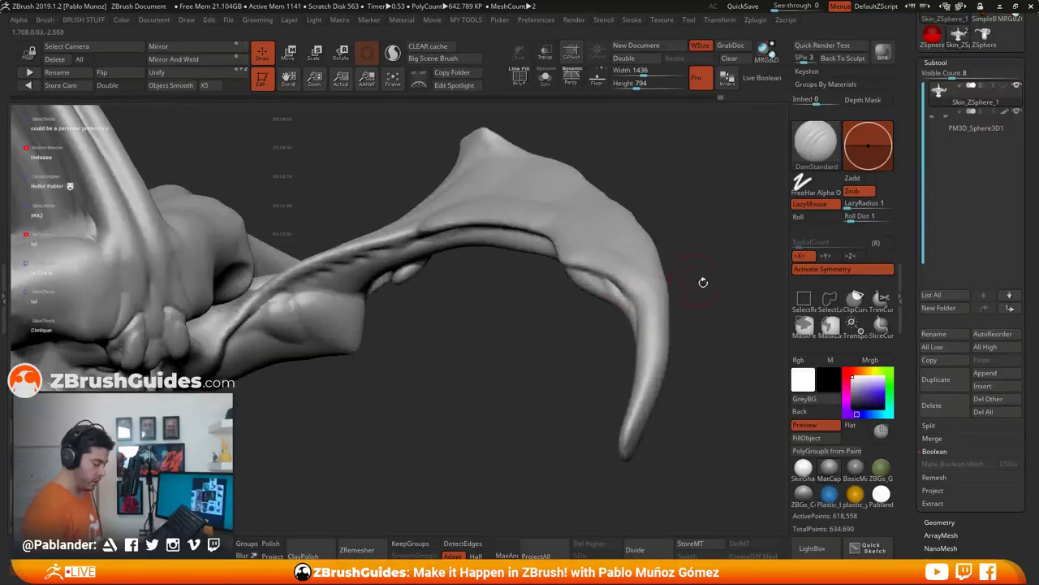
# Step: Carve flowing grooves into the horn's broad blade from its pointed upper tip down to the inner edge
pyautogui.moveTo(704, 283)
pyautogui.mouseDown()
pyautogui.moveTo(662, 286)
pyautogui.moveTo(700, 274)
pyautogui.mouseUp()
pyautogui.moveTo(689, 237)
pyautogui.mouseDown()
pyautogui.moveTo(699, 257)
pyautogui.moveTo(697, 228)
pyautogui.moveTo(735, 251)
pyautogui.mouseUp()
pyautogui.moveTo(666, 186); pyautogui.dragTo(700, 203)
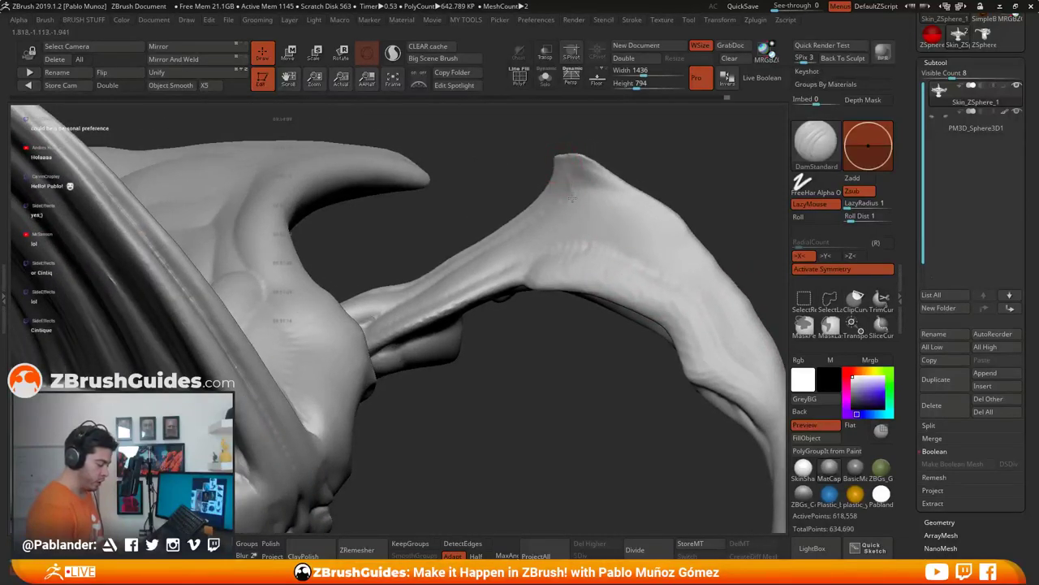
pyautogui.moveTo(543, 258); pyautogui.dragTo(534, 281)
pyautogui.moveTo(578, 176)
pyautogui.mouseDown()
pyautogui.moveTo(588, 217)
pyautogui.moveTo(575, 253)
pyautogui.moveTo(546, 263)
pyautogui.moveTo(568, 261)
pyautogui.mouseUp()
pyautogui.moveTo(546, 342); pyautogui.dragTo(580, 316)
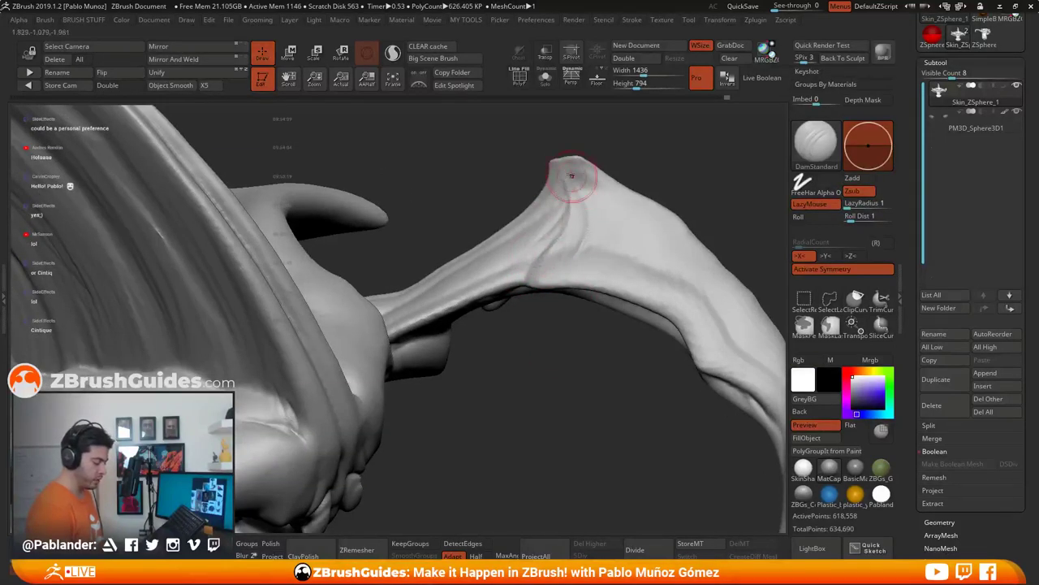
pyautogui.keyDown('alt'); pyautogui.moveTo(612, 327); pyautogui.dragTo(579, 242); pyautogui.keyUp('alt')
# Step: Adjust the brush and define creases along the underside of the side arm and its bony knobs
pyautogui.moveTo(579, 241)
pyautogui.mouseDown(button='right')
pyautogui.moveTo(502, 257)
pyautogui.moveTo(528, 251)
pyautogui.moveTo(573, 269)
pyautogui.moveTo(543, 228)
pyautogui.mouseUp(button='right')
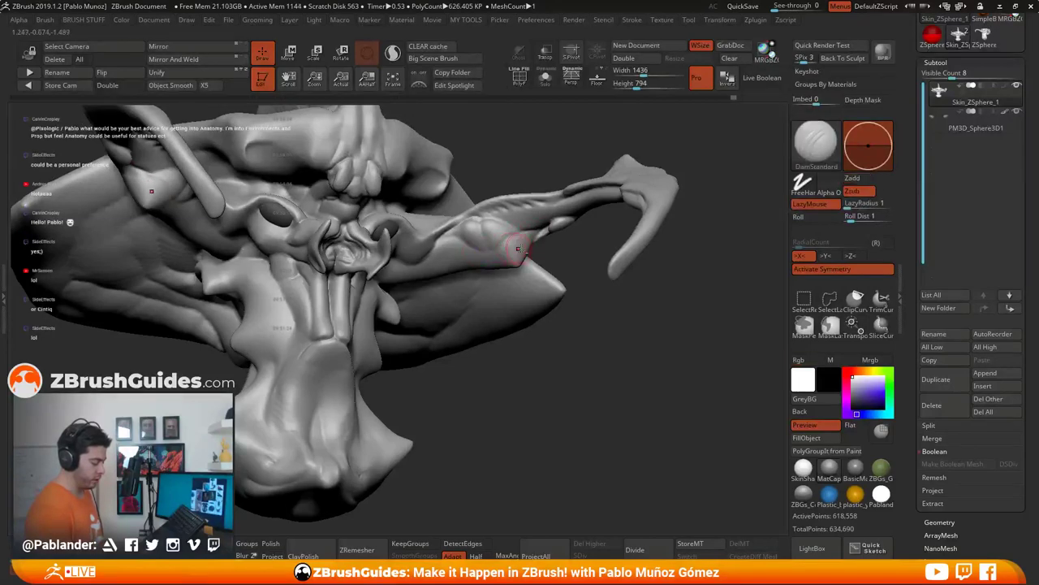
pyautogui.moveTo(506, 241)
pyautogui.mouseDown(button='right')
pyautogui.moveTo(564, 232)
pyautogui.moveTo(669, 267)
pyautogui.moveTo(679, 225)
pyautogui.moveTo(580, 221)
pyautogui.moveTo(691, 223)
pyautogui.moveTo(719, 207)
pyautogui.mouseUp(button='right')
pyautogui.moveTo(672, 232)
pyautogui.mouseDown(button='right')
pyautogui.moveTo(571, 260)
pyautogui.moveTo(587, 236)
pyautogui.mouseUp(button='right')
pyautogui.press('space')
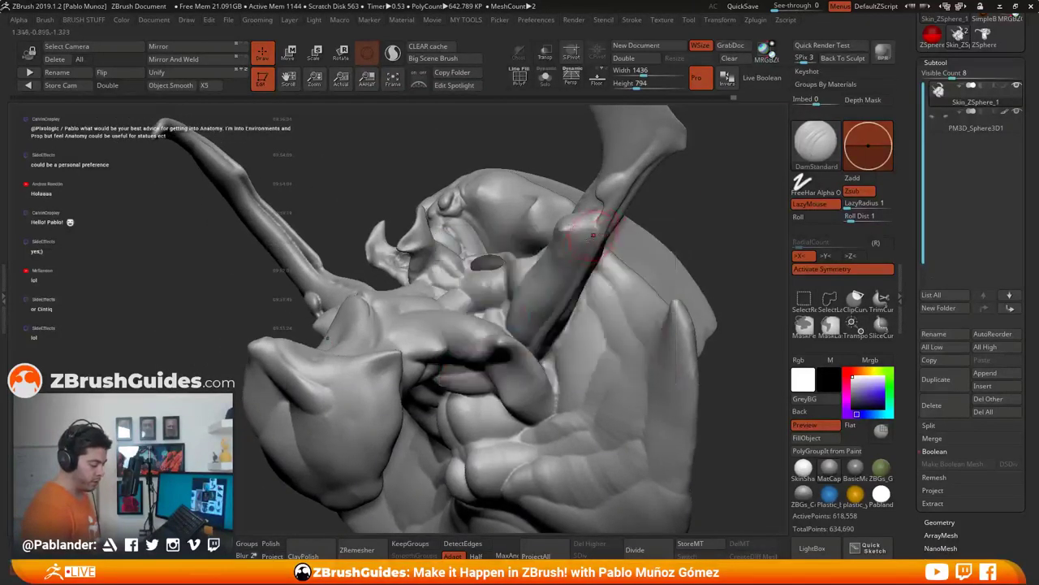
pyautogui.moveTo(573, 266); pyautogui.dragTo(561, 276)
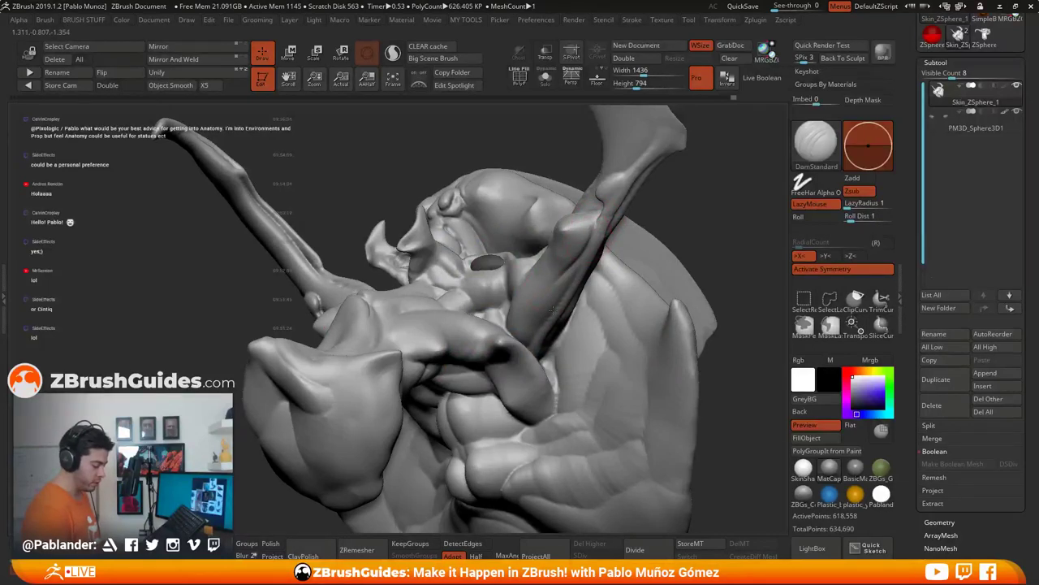
pyautogui.moveTo(553, 309)
pyautogui.mouseDown(button='right')
pyautogui.moveTo(595, 205)
pyautogui.moveTo(656, 130)
pyautogui.mouseUp(button='right')
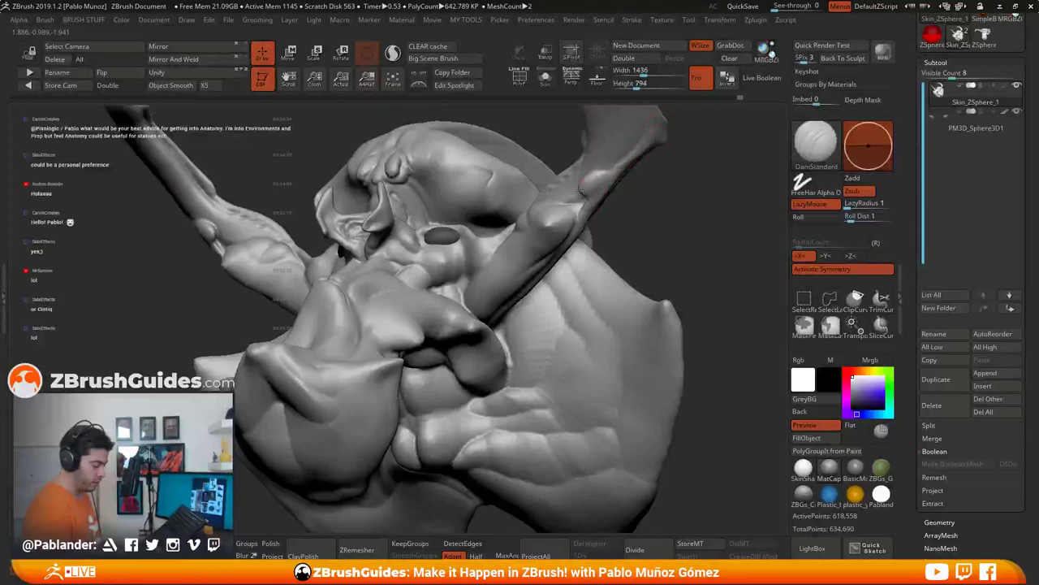
pyautogui.moveTo(663, 174); pyautogui.dragTo(622, 167, button='right')
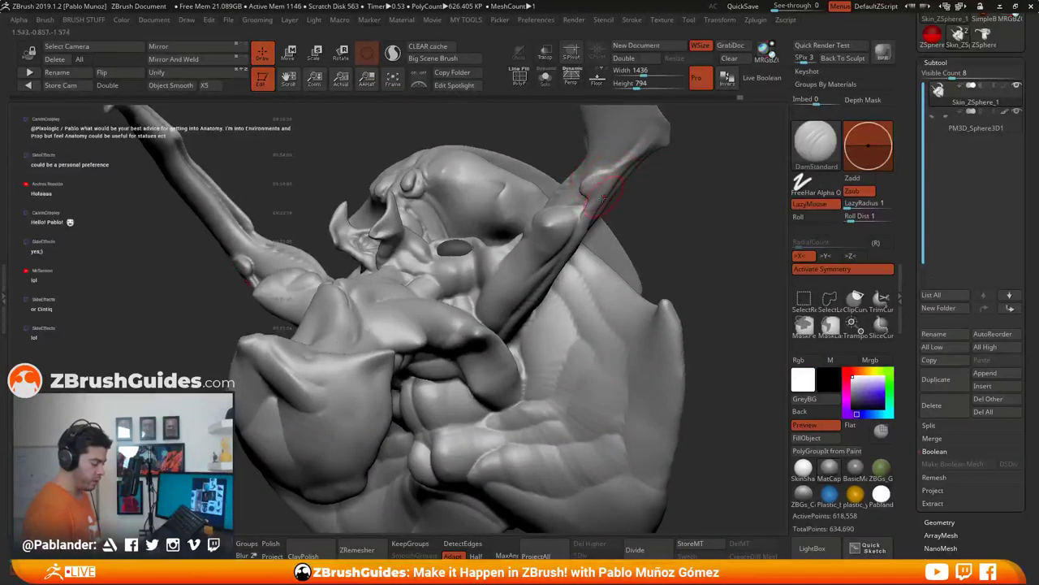
pyautogui.moveTo(667, 212)
pyautogui.mouseDown(button='right')
pyautogui.moveTo(609, 233)
pyautogui.moveTo(599, 298)
pyautogui.moveTo(556, 332)
pyautogui.mouseUp(button='right')
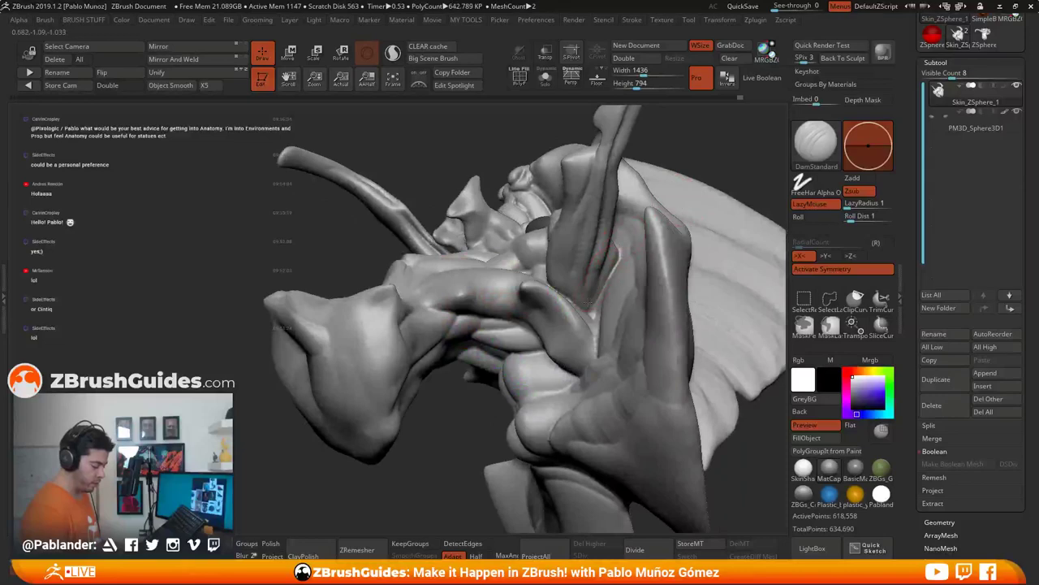
# Step: Carve short creases and folds beneath the eye socket, where the base of the side arm meets the jaw
pyautogui.moveTo(605, 277)
pyautogui.mouseDown(button='right')
pyautogui.moveTo(655, 205)
pyautogui.moveTo(684, 184)
pyautogui.moveTo(647, 281)
pyautogui.mouseUp(button='right')
pyautogui.moveTo(534, 253)
pyautogui.mouseDown(button='right')
pyautogui.moveTo(474, 306)
pyautogui.moveTo(530, 245)
pyautogui.mouseUp(button='right')
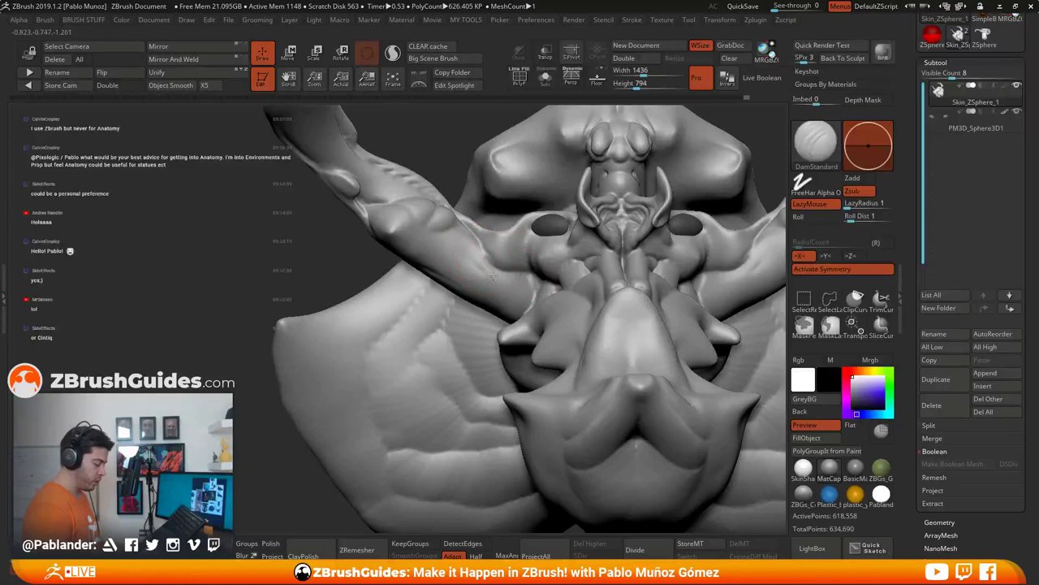
pyautogui.moveTo(538, 278)
pyautogui.mouseDown(button='right')
pyautogui.moveTo(562, 242)
pyautogui.moveTo(558, 229)
pyautogui.mouseUp(button='right')
pyautogui.rightClick(545, 240)
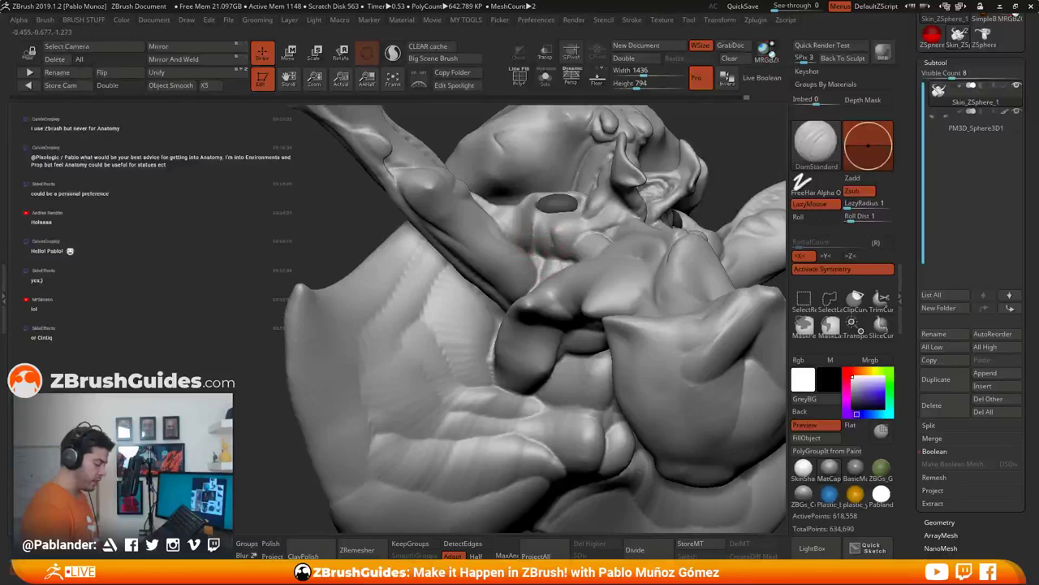
pyautogui.moveTo(559, 248); pyautogui.dragTo(581, 241, button='right')
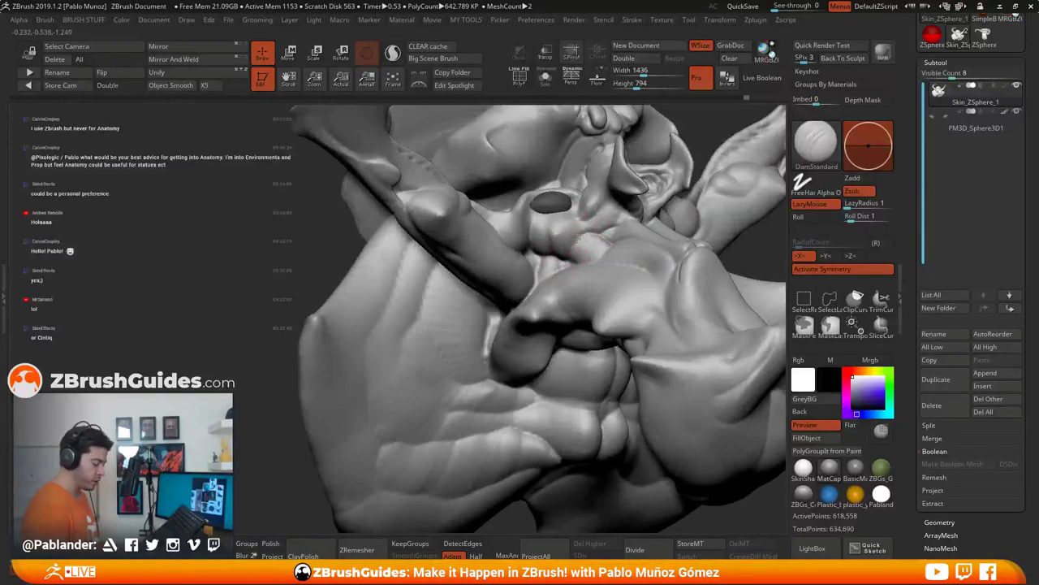
pyautogui.keyDown('alt'); pyautogui.moveTo(645, 225); pyautogui.dragTo(614, 237, button='right'); pyautogui.keyUp('alt')
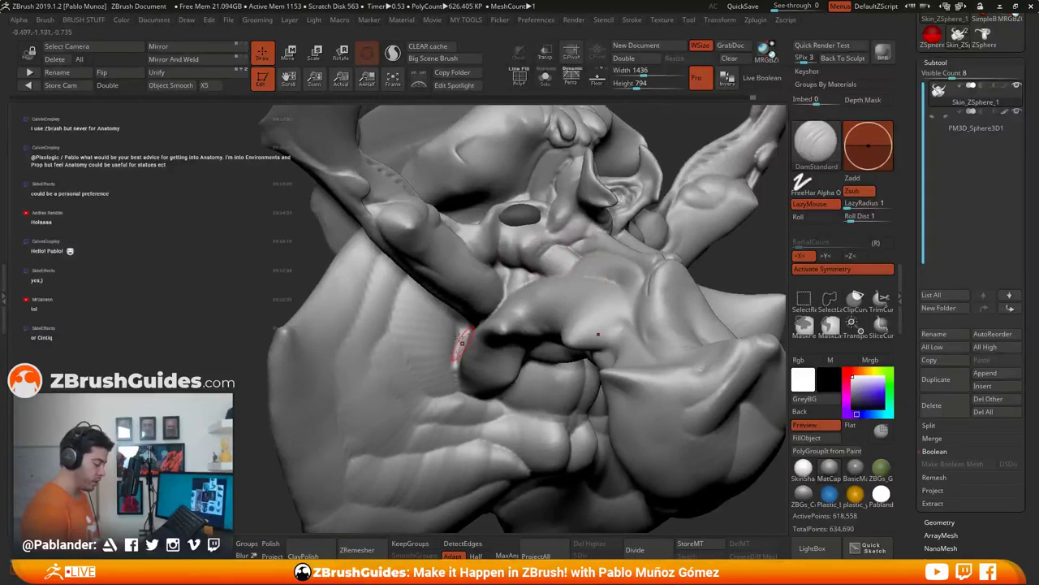
# Step: Define the grooves separating the mouth tendons from the jaw and sharpen the folds under the cheek
pyautogui.moveTo(632, 276)
pyautogui.mouseDown(button='right')
pyautogui.moveTo(589, 230)
pyautogui.moveTo(589, 207)
pyautogui.mouseUp(button='right')
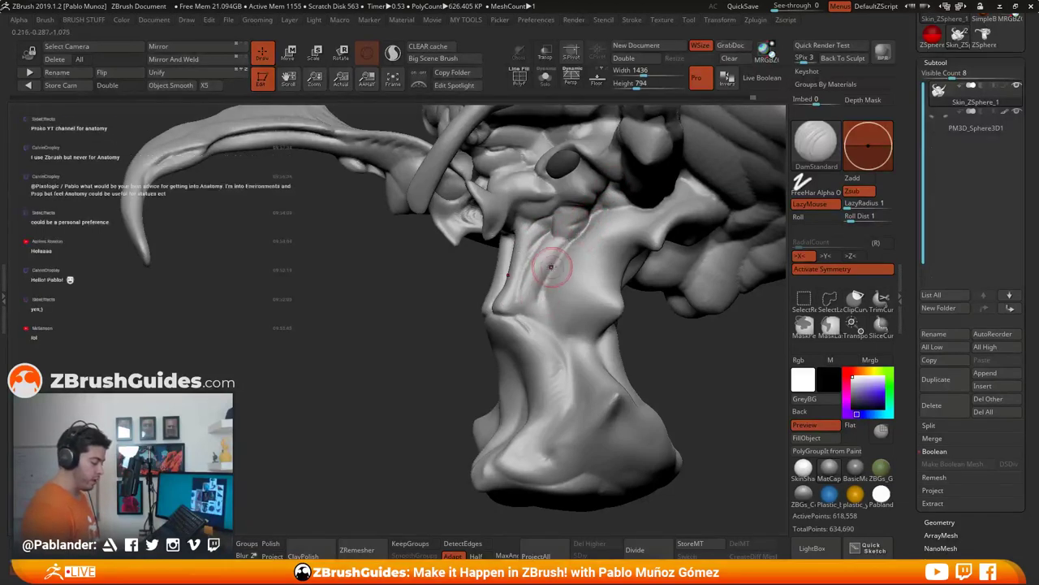
pyautogui.moveTo(594, 288); pyautogui.dragTo(569, 284, button='right')
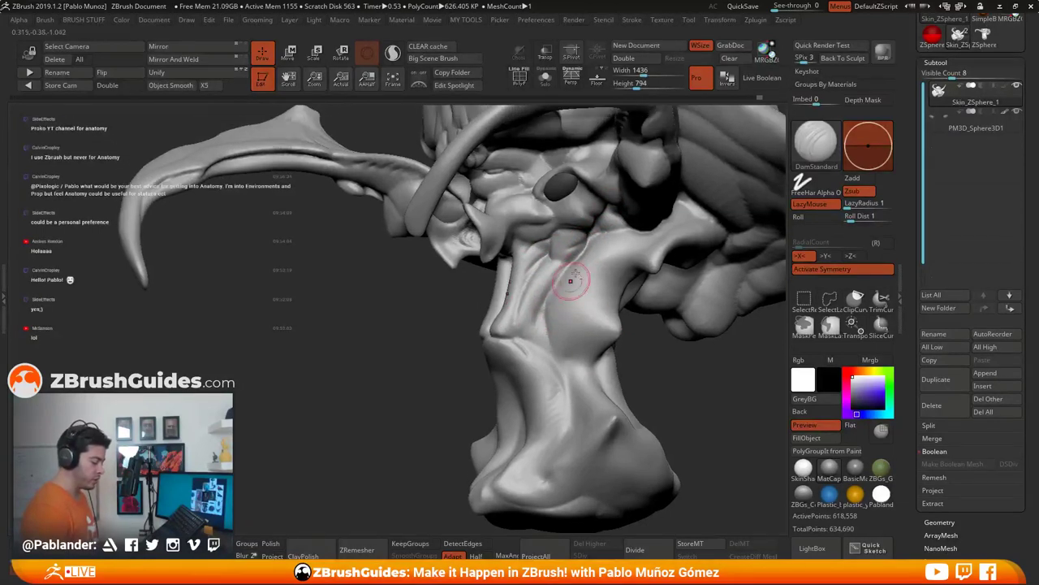
pyautogui.moveTo(546, 234); pyautogui.dragTo(522, 228, button='right')
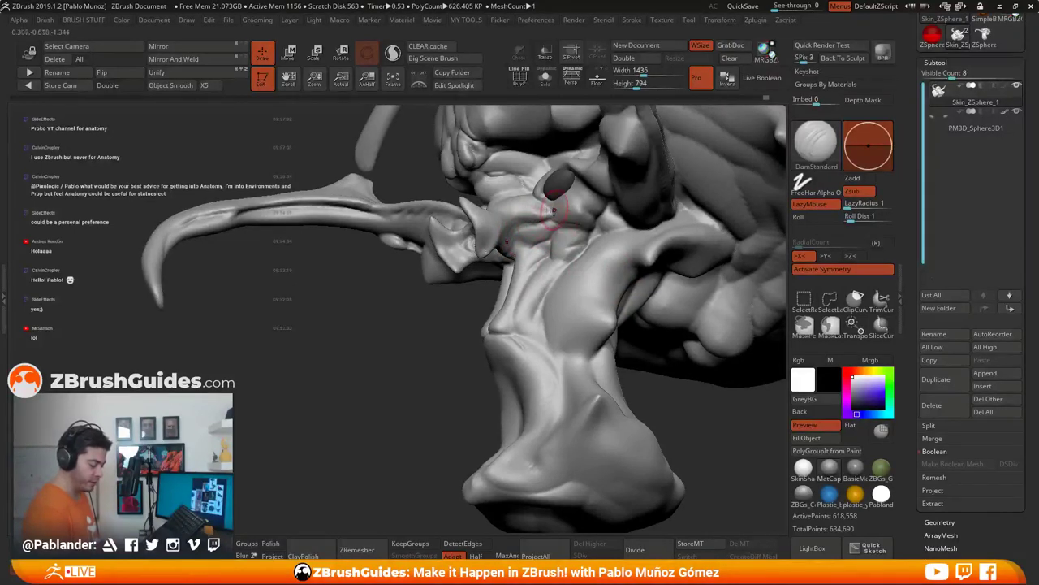
pyautogui.moveTo(552, 207)
pyautogui.mouseDown(button='right')
pyautogui.moveTo(568, 216)
pyautogui.moveTo(568, 250)
pyautogui.moveTo(549, 197)
pyautogui.moveTo(574, 203)
pyautogui.mouseUp(button='right')
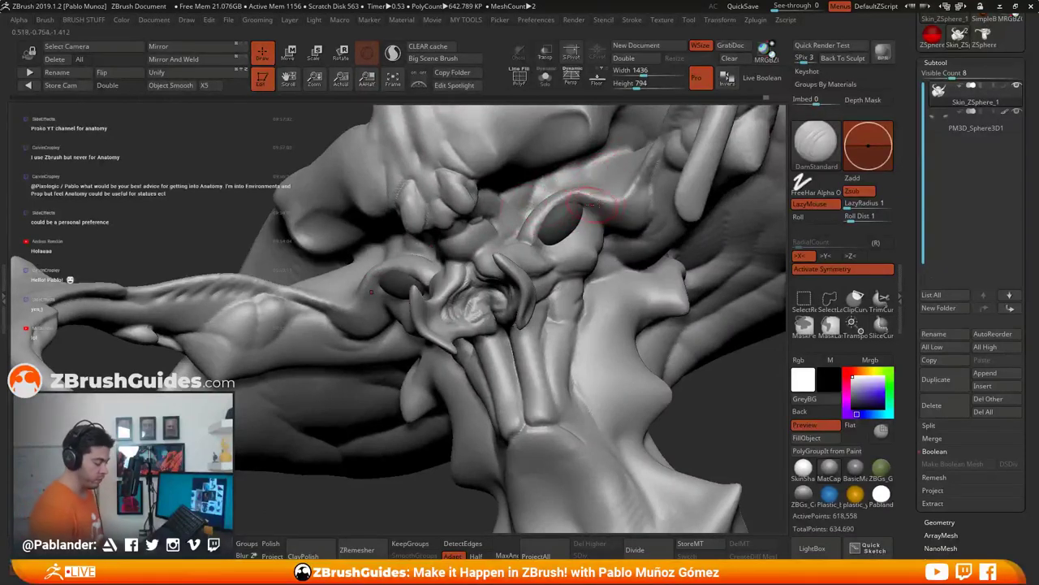
# Step: Carve a thin lower eyelid rim around the eye socket and smooth the surface at its outer edge
pyautogui.moveTo(601, 193); pyautogui.dragTo(596, 215, button='right')
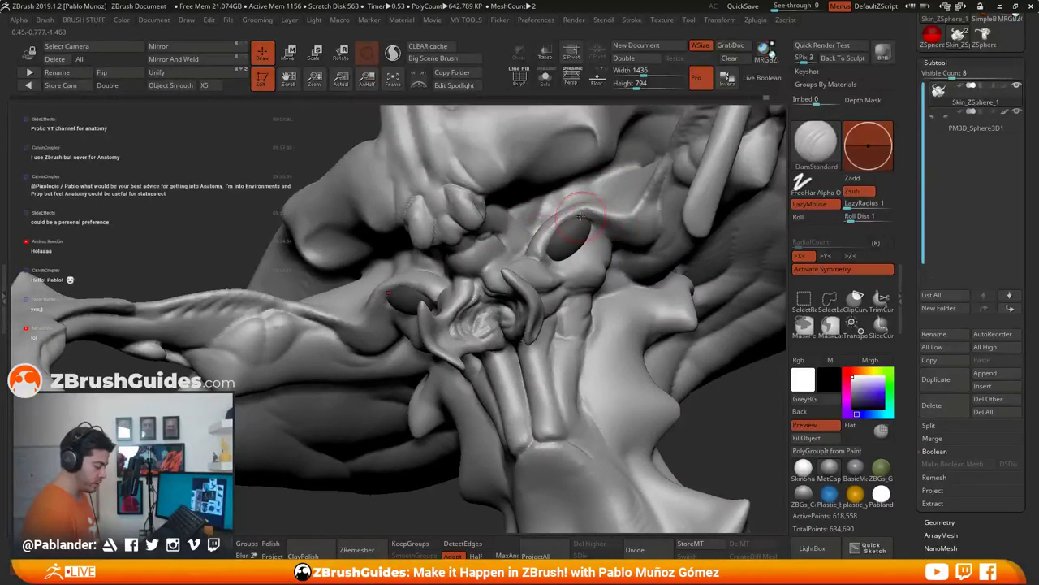
pyautogui.moveTo(594, 234); pyautogui.dragTo(592, 247, button='right')
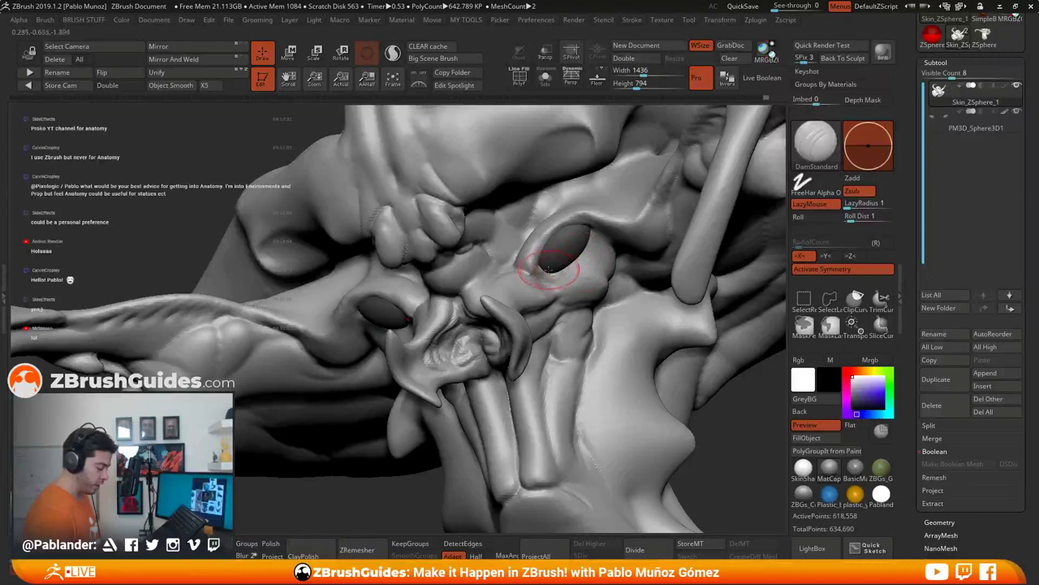
pyautogui.moveTo(550, 270); pyautogui.dragTo(543, 274)
pyautogui.moveTo(585, 248); pyautogui.dragTo(547, 271)
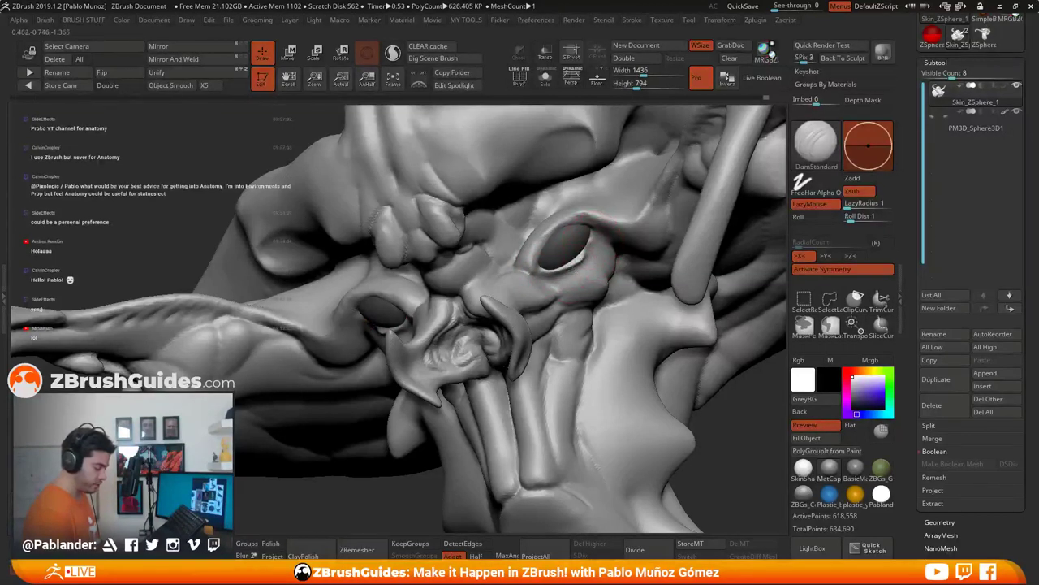
pyautogui.moveTo(593, 245); pyautogui.dragTo(560, 284)
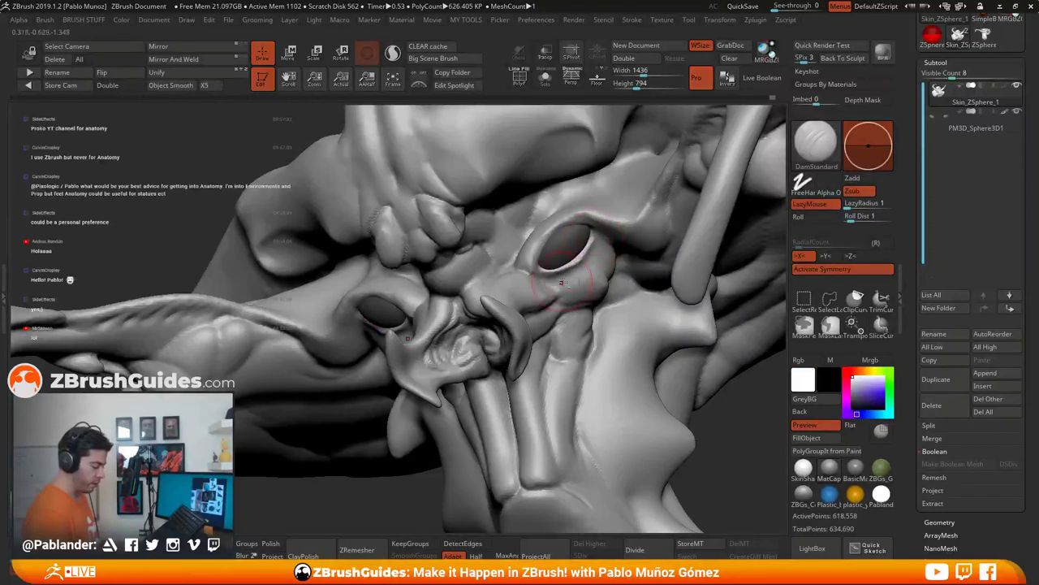
pyautogui.keyDown('shift'); pyautogui.moveTo(601, 241); pyautogui.dragTo(591, 258); pyautogui.keyUp('shift')
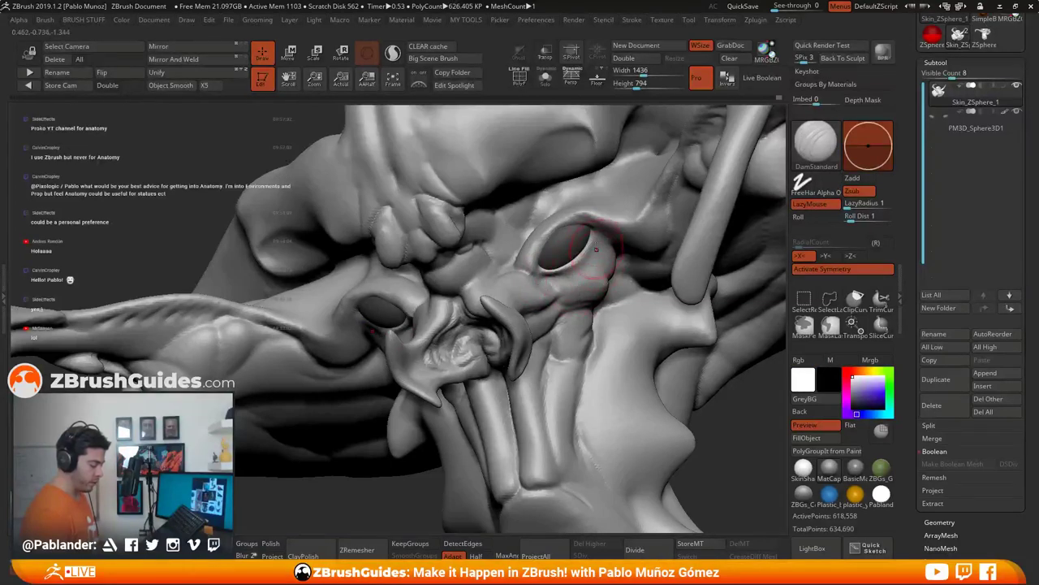
# Step: Adjust the brush and cut a crease at the inner corner of the eye, running up between nose and brow
pyautogui.moveTo(619, 243)
pyautogui.mouseDown(button='right')
pyautogui.moveTo(541, 279)
pyautogui.moveTo(545, 301)
pyautogui.moveTo(520, 260)
pyautogui.moveTo(532, 270)
pyautogui.mouseUp(button='right')
pyautogui.press('space')
pyautogui.moveTo(529, 245)
pyautogui.mouseDown()
pyautogui.moveTo(498, 304)
pyautogui.moveTo(513, 274)
pyautogui.mouseUp()
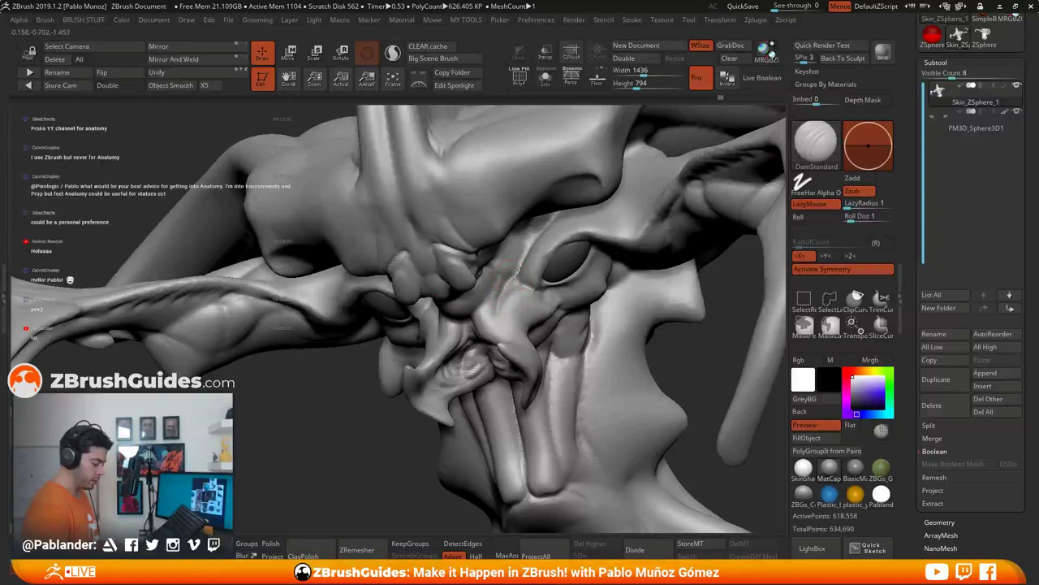
pyautogui.moveTo(527, 237); pyautogui.dragTo(445, 284, button='right')
pyautogui.moveTo(600, 260)
pyautogui.mouseDown(button='right')
pyautogui.moveTo(520, 201)
pyautogui.moveTo(513, 262)
pyautogui.moveTo(492, 301)
pyautogui.moveTo(609, 347)
pyautogui.mouseUp(button='right')
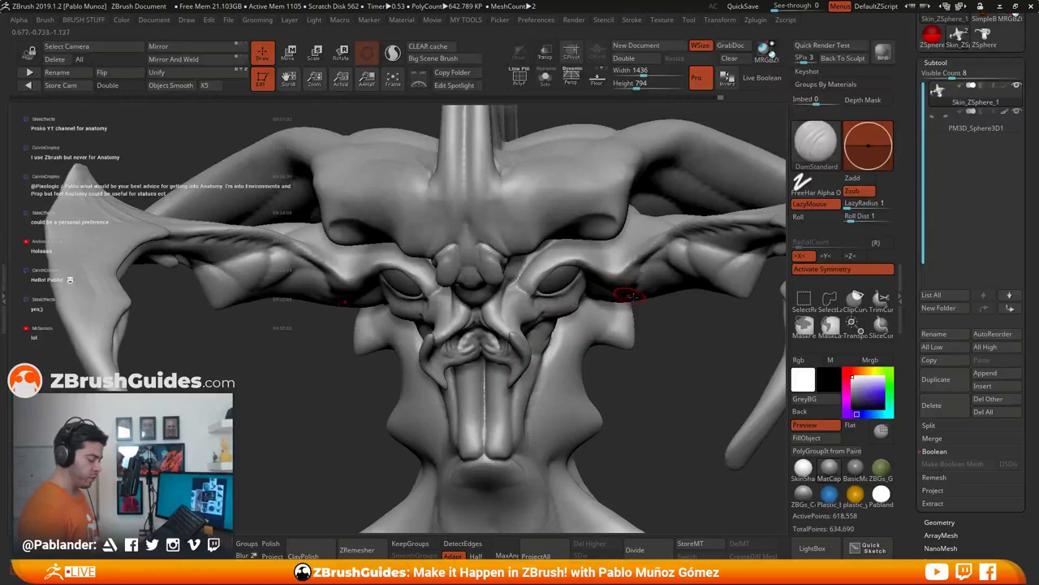
# Step: Refine the creases on the tendons beside the mouth and around the bony knobs of the side arm
pyautogui.moveTo(632, 295)
pyautogui.mouseDown(button='right')
pyautogui.moveTo(630, 256)
pyautogui.moveTo(564, 292)
pyautogui.mouseUp(button='right')
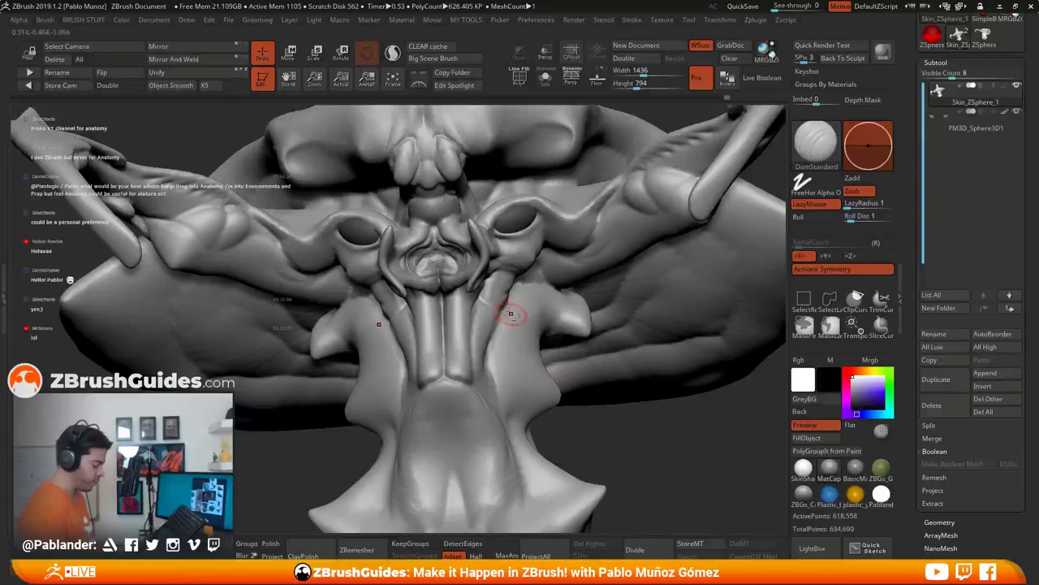
pyautogui.moveTo(506, 309)
pyautogui.mouseDown(button='right')
pyautogui.moveTo(496, 295)
pyautogui.moveTo(561, 296)
pyautogui.moveTo(568, 273)
pyautogui.mouseUp(button='right')
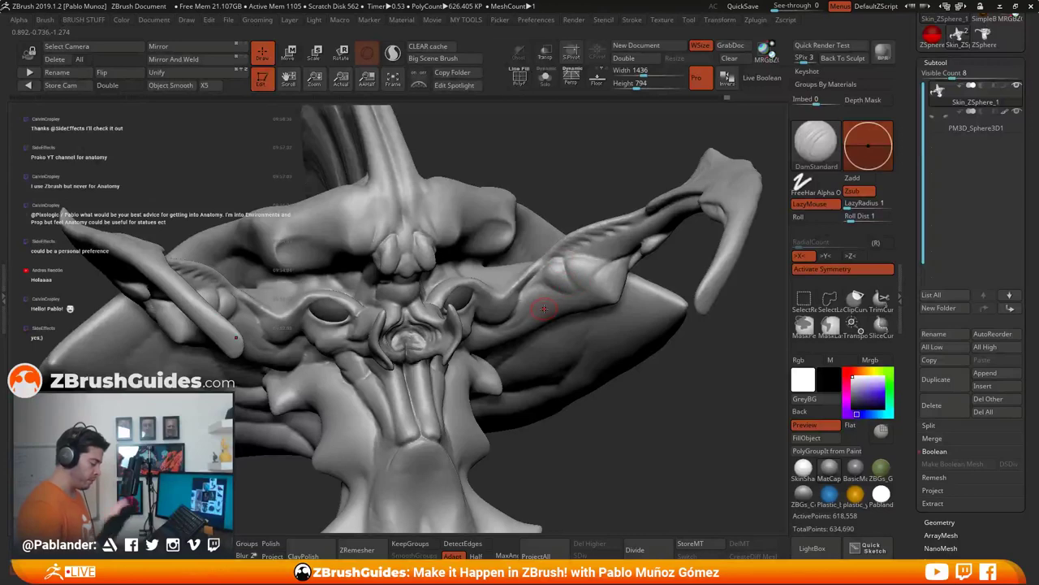
pyautogui.moveTo(606, 284)
pyautogui.mouseDown(button='right')
pyautogui.moveTo(572, 281)
pyautogui.moveTo(587, 295)
pyautogui.moveTo(663, 250)
pyautogui.moveTo(602, 261)
pyautogui.mouseUp(button='right')
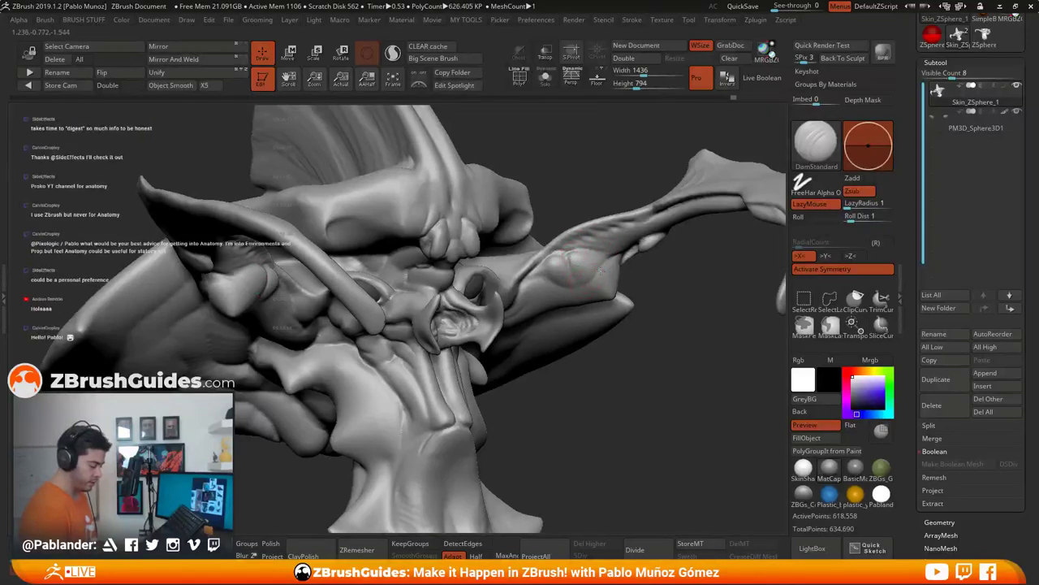
pyautogui.moveTo(633, 279); pyautogui.dragTo(614, 261, button='right')
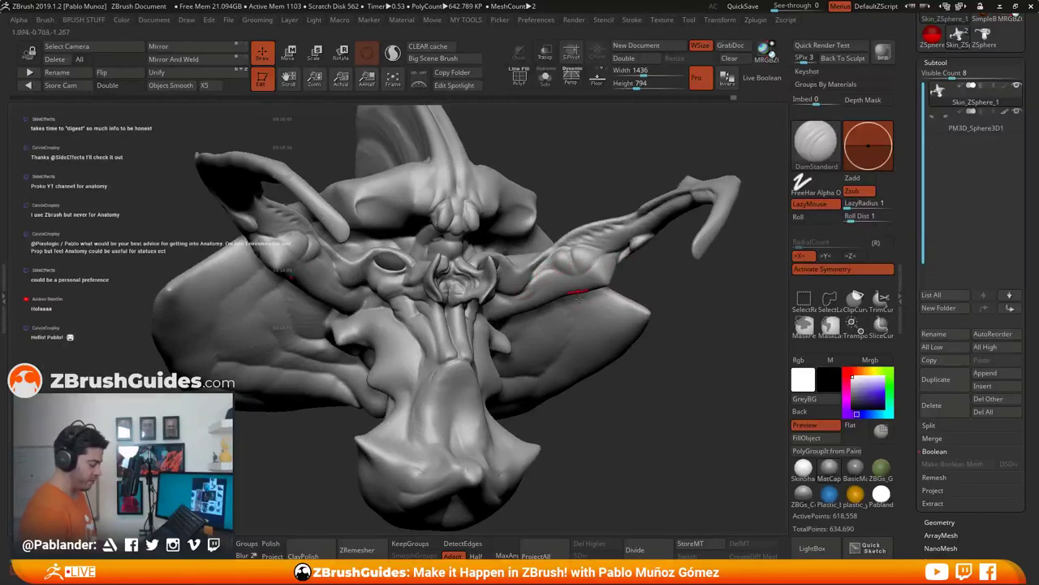
pyautogui.moveTo(579, 292); pyautogui.dragTo(594, 372, button='right')
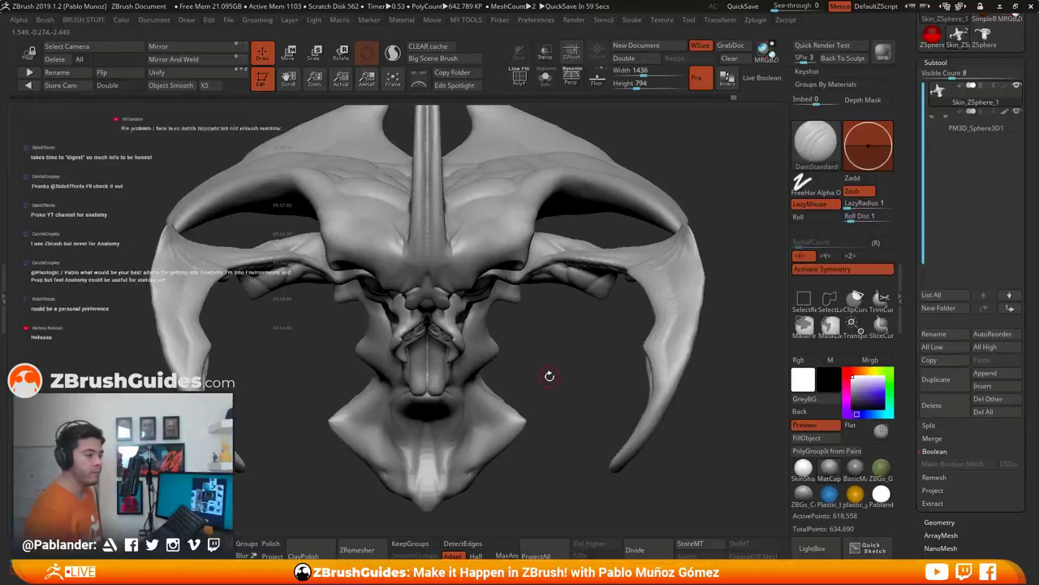
pyautogui.moveTo(549, 376); pyautogui.dragTo(561, 371, button='right')
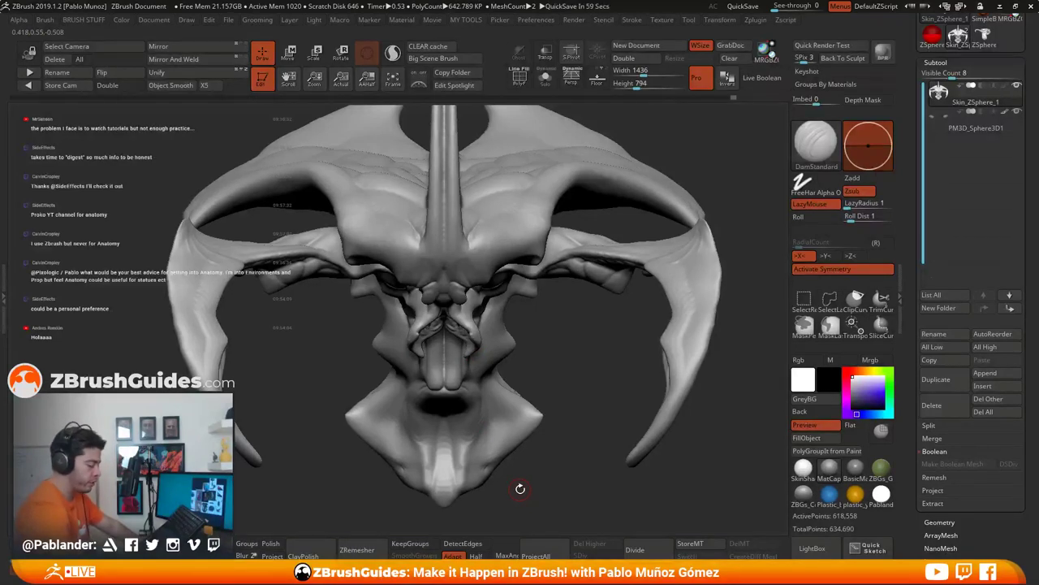
# Step: Carve curved frown wrinkles into the forehead on both sides of the central crest's base
pyautogui.moveTo(570, 367)
pyautogui.mouseDown()
pyautogui.moveTo(571, 346)
pyautogui.moveTo(557, 360)
pyautogui.moveTo(538, 322)
pyautogui.moveTo(542, 351)
pyautogui.mouseUp()
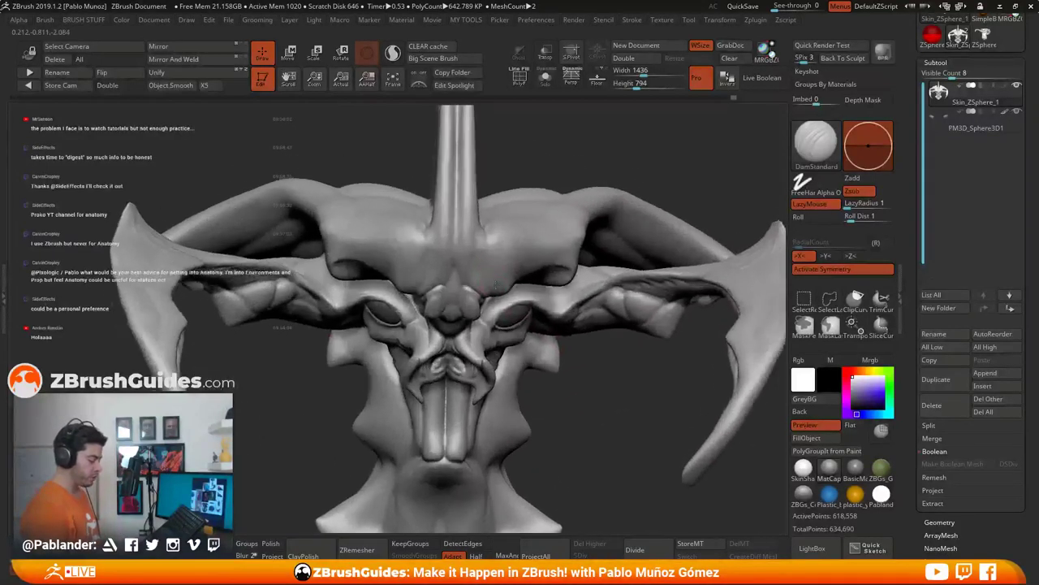
pyautogui.moveTo(487, 253); pyautogui.dragTo(526, 269)
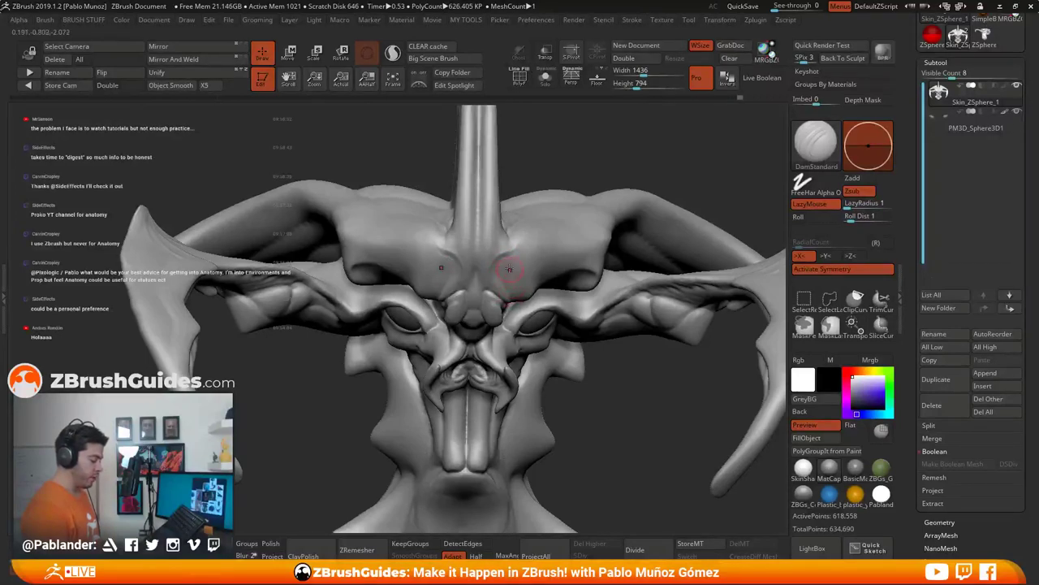
pyautogui.press('shift')
pyautogui.moveTo(522, 257)
pyautogui.mouseDown(button='right')
pyautogui.moveTo(524, 280)
pyautogui.moveTo(501, 266)
pyautogui.mouseUp(button='right')
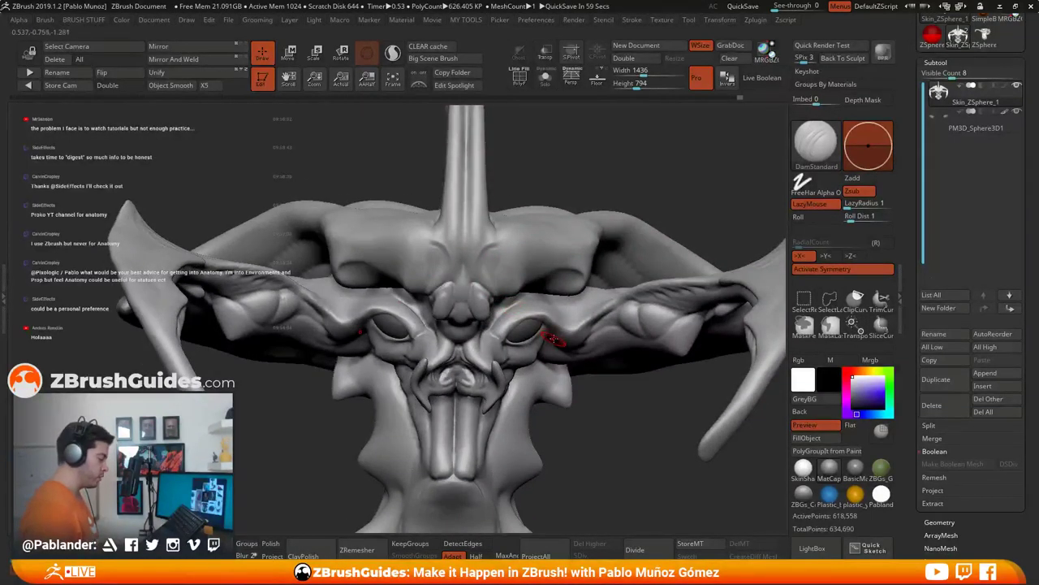
pyautogui.moveTo(522, 320)
pyautogui.mouseDown(button='right')
pyautogui.moveTo(495, 256)
pyautogui.moveTo(468, 262)
pyautogui.mouseUp(button='right')
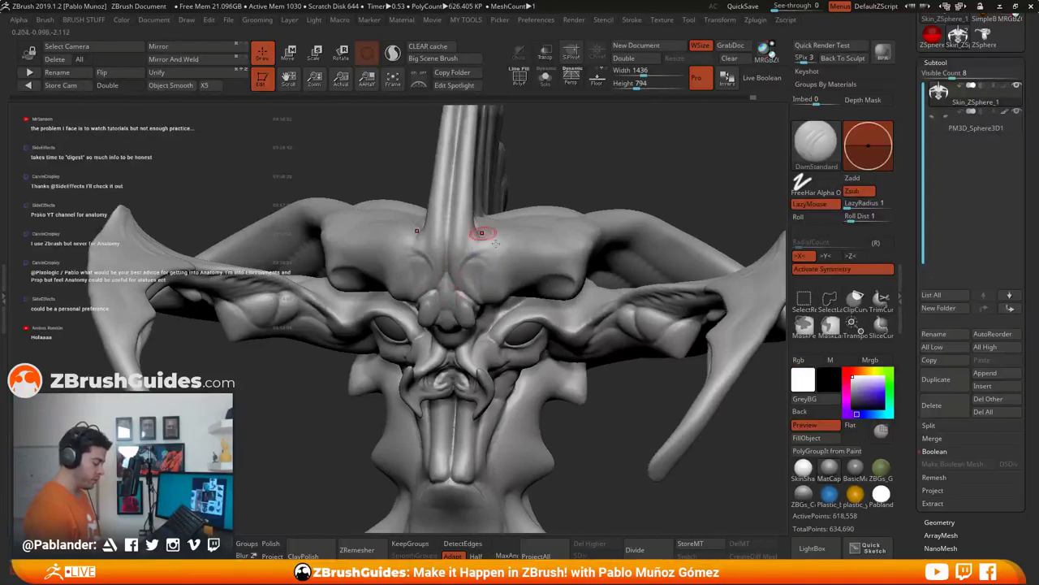
# Step: Deepen the folds where the crest meets the forehead and smooth the centre line of the crest's front
pyautogui.moveTo(487, 233)
pyautogui.mouseDown(button='right')
pyautogui.moveTo(536, 292)
pyautogui.moveTo(498, 299)
pyautogui.moveTo(482, 229)
pyautogui.mouseUp(button='right')
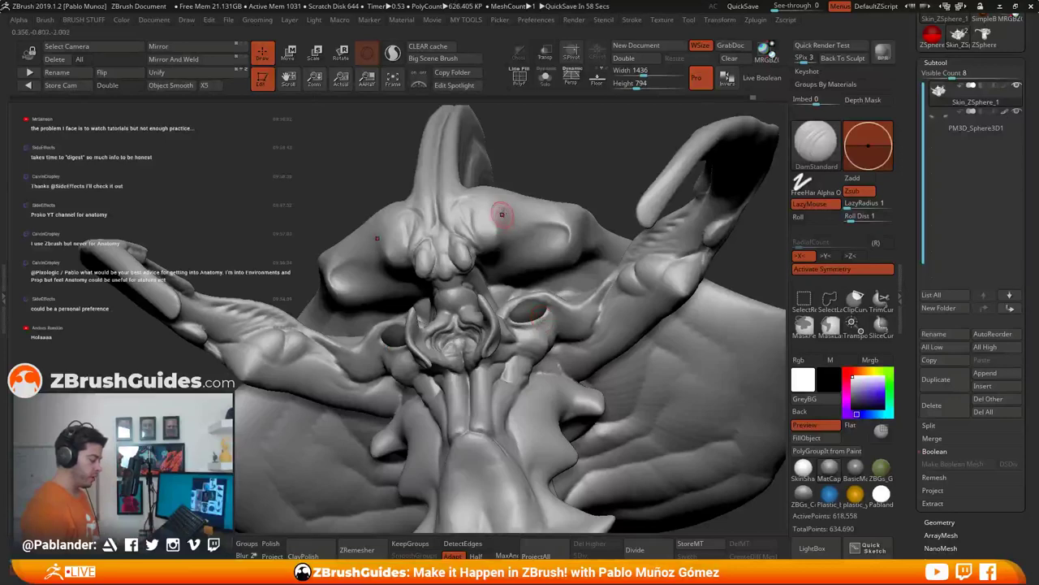
pyautogui.moveTo(496, 211); pyautogui.dragTo(476, 241, button='right')
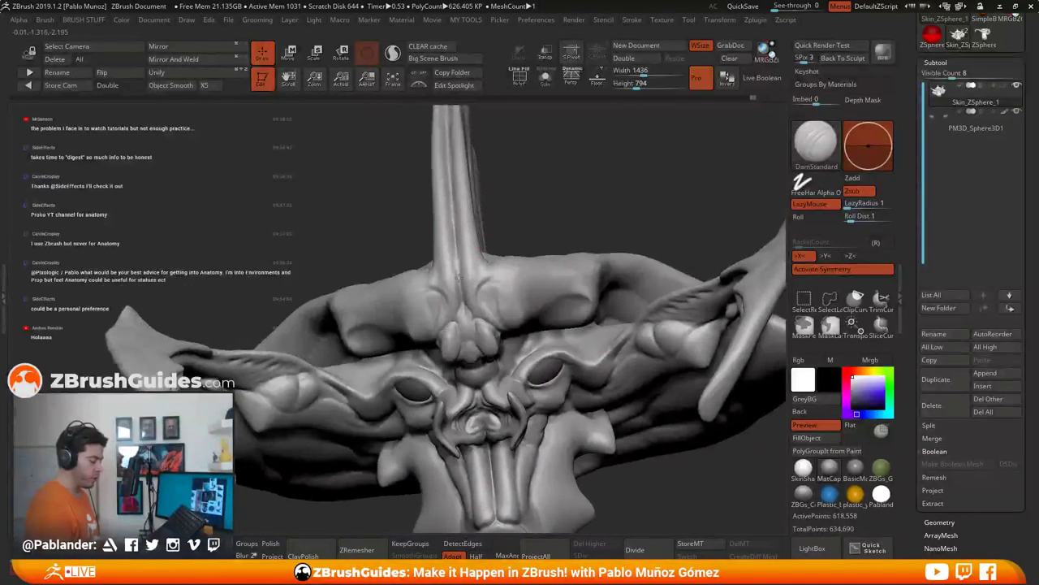
pyautogui.moveTo(457, 278)
pyautogui.mouseDown(button='right')
pyautogui.moveTo(553, 190)
pyautogui.moveTo(460, 253)
pyautogui.mouseUp(button='right')
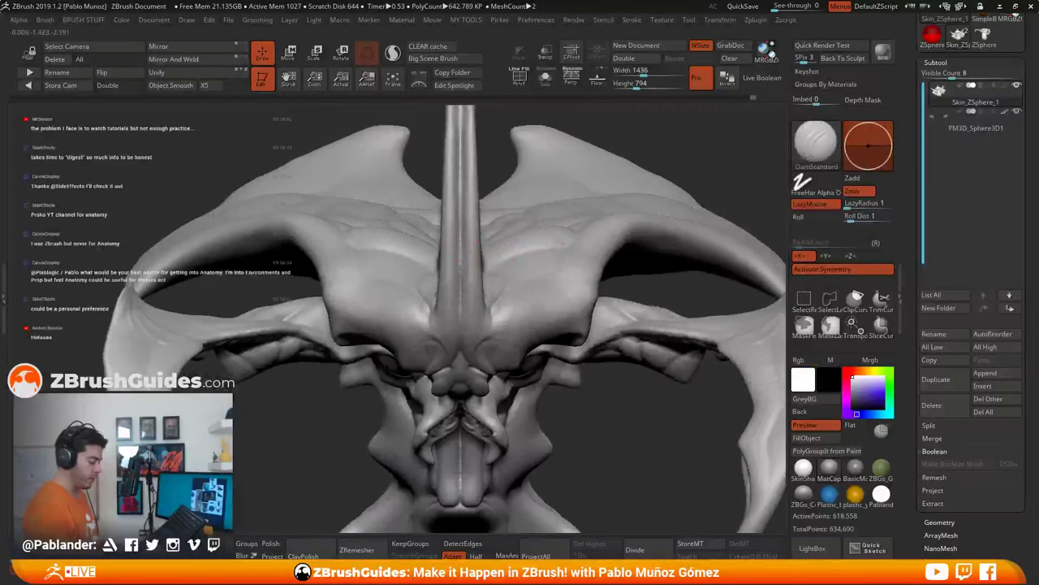
pyautogui.keyDown('shift'); pyautogui.moveTo(460, 258); pyautogui.dragTo(461, 131); pyautogui.keyUp('shift')
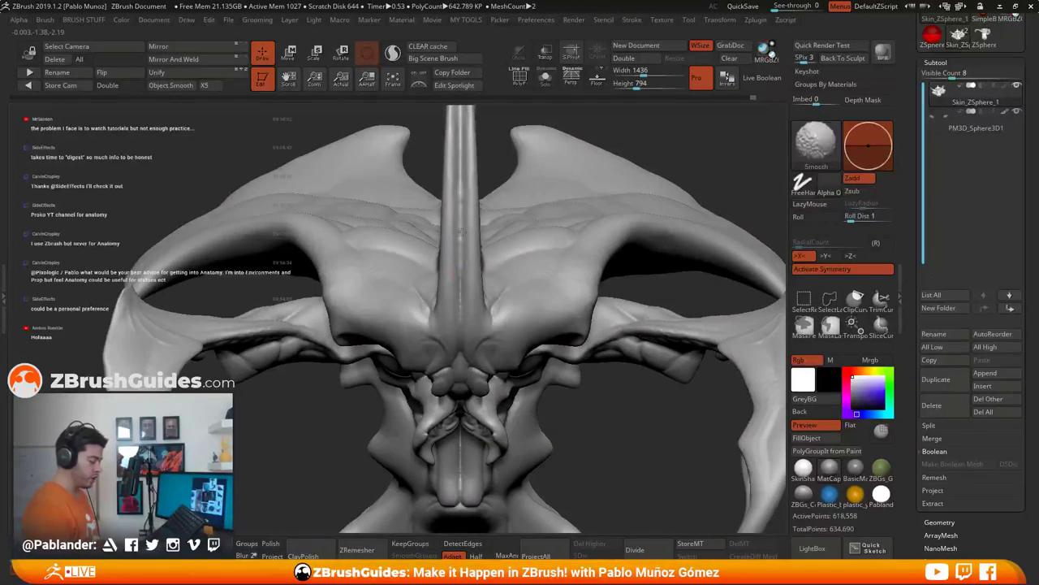
# Step: Carve a wavy crease across the brow from the crest's base to the outer brow corner
pyautogui.moveTo(476, 309); pyautogui.dragTo(565, 344, button='right')
pyautogui.moveTo(530, 291)
pyautogui.keyDown('ctrl'); pyautogui.mouseDown(button='right')
pyautogui.moveTo(533, 333)
pyautogui.moveTo(446, 340)
pyautogui.moveTo(475, 334)
pyautogui.moveTo(526, 281)
pyautogui.mouseUp(button='right'); pyautogui.keyUp('ctrl')
pyautogui.moveTo(538, 242); pyautogui.dragTo(543, 244, button='right')
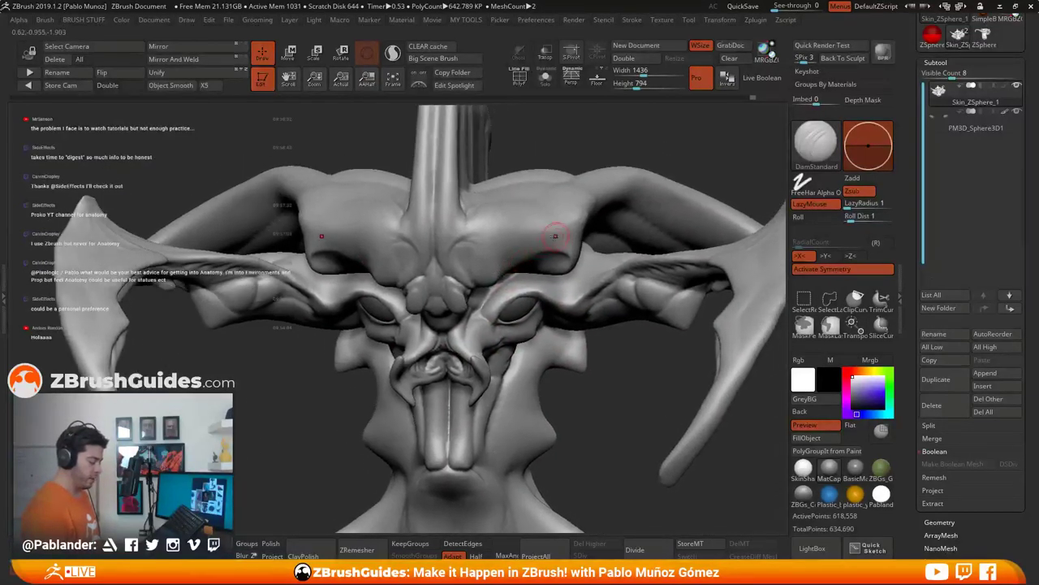
pyautogui.rightClick(556, 236)
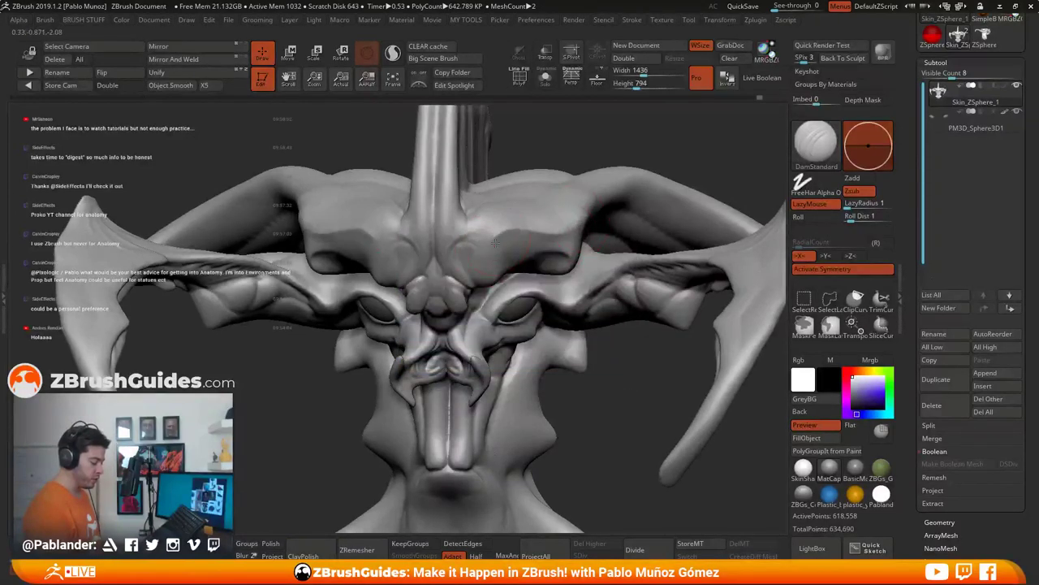
pyautogui.moveTo(475, 231); pyautogui.dragTo(561, 231)
pyautogui.moveTo(560, 230)
pyautogui.mouseDown(button='right')
pyautogui.moveTo(544, 199)
pyautogui.moveTo(514, 271)
pyautogui.moveTo(490, 260)
pyautogui.mouseUp(button='right')
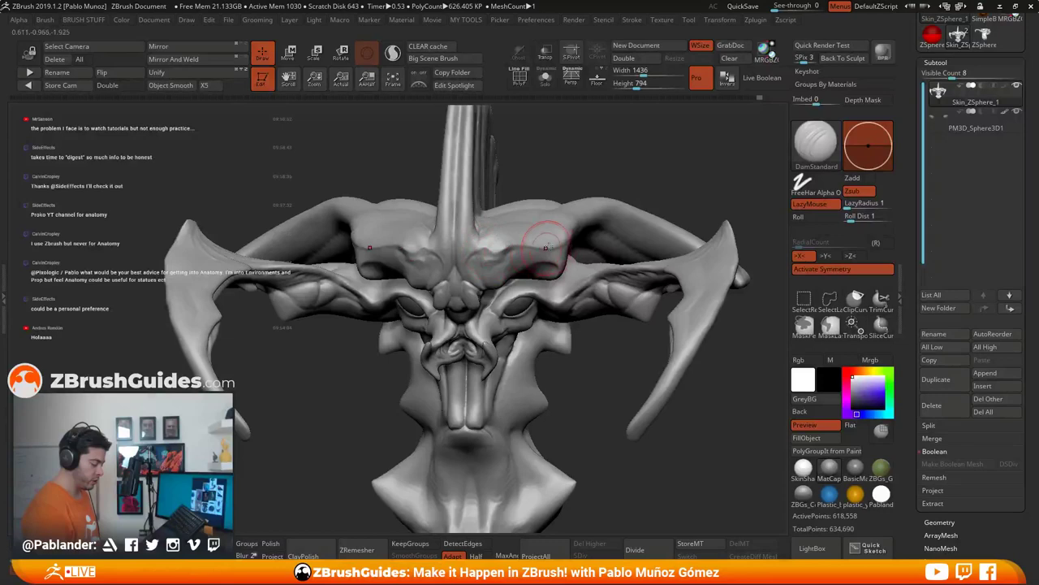
# Step: Define the crease around the outer brow corner, continuing it up toward the edge of the side shell
pyautogui.moveTo(549, 246)
pyautogui.mouseDown(button='right')
pyautogui.moveTo(575, 234)
pyautogui.moveTo(534, 276)
pyautogui.mouseUp(button='right')
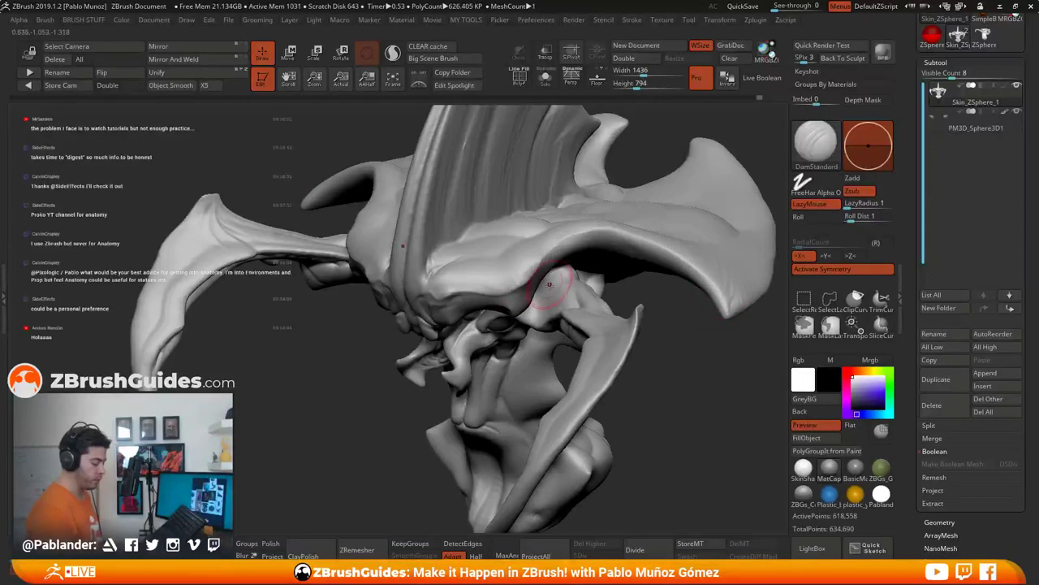
pyautogui.moveTo(545, 278); pyautogui.dragTo(531, 262, button='right')
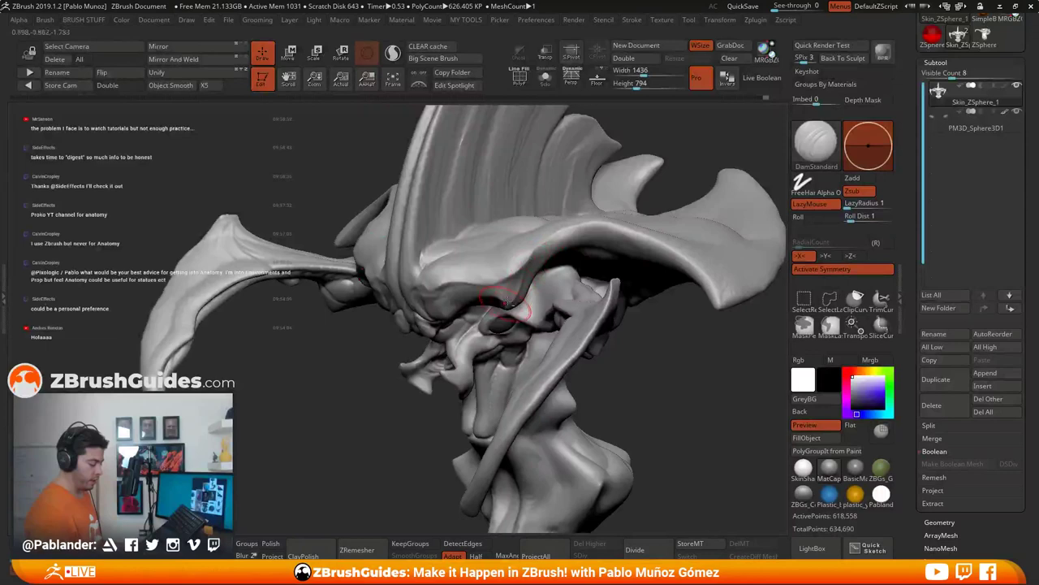
pyautogui.moveTo(528, 305)
pyautogui.mouseDown(button='right')
pyautogui.moveTo(518, 292)
pyautogui.moveTo(525, 278)
pyautogui.mouseUp(button='right')
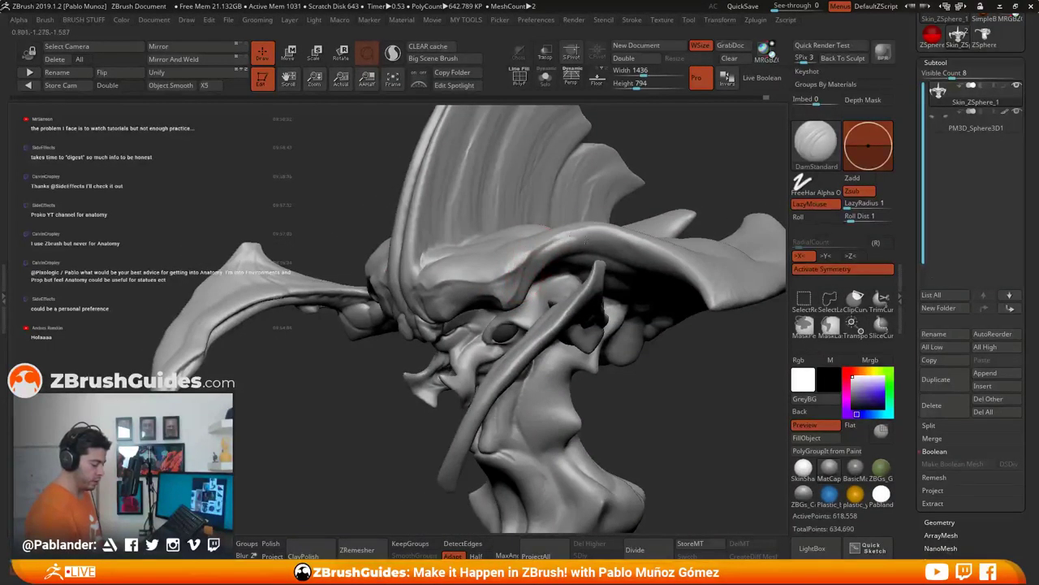
pyautogui.moveTo(577, 236)
pyautogui.mouseDown(button='right')
pyautogui.moveTo(555, 251)
pyautogui.moveTo(601, 253)
pyautogui.moveTo(572, 266)
pyautogui.moveTo(568, 303)
pyautogui.mouseUp(button='right')
pyautogui.press('shift')
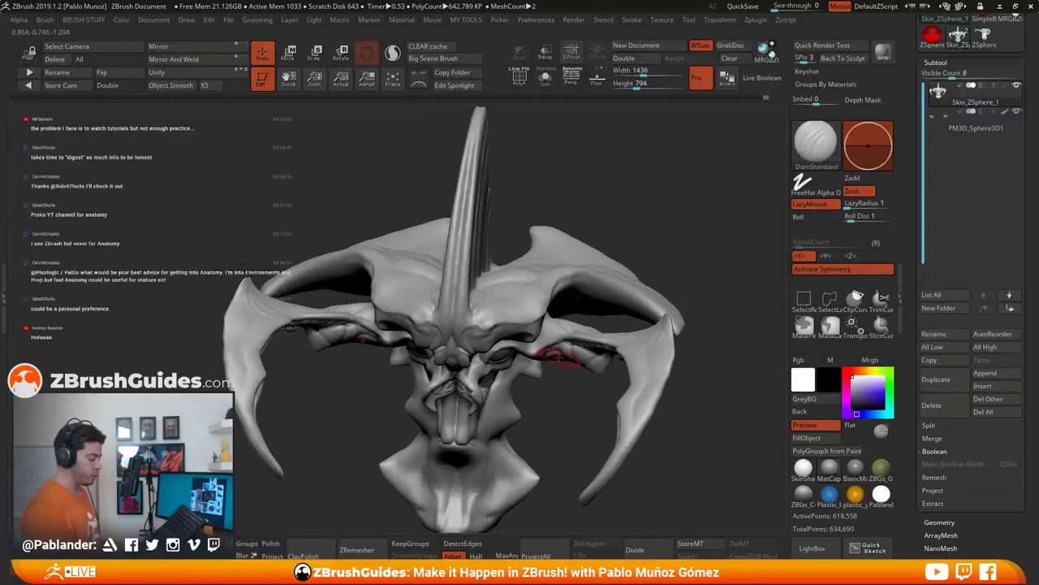
# Step: Carve a groove along the rim of the flared side shell and soften it with the Smooth brush
pyautogui.moveTo(560, 355)
pyautogui.mouseDown(button='right')
pyautogui.moveTo(527, 281)
pyautogui.moveTo(568, 294)
pyautogui.moveTo(656, 274)
pyautogui.moveTo(681, 254)
pyautogui.mouseUp(button='right')
pyautogui.keyDown('ctrl'); pyautogui.moveTo(465, 251); pyautogui.dragTo(481, 231, button='right'); pyautogui.keyUp('ctrl')
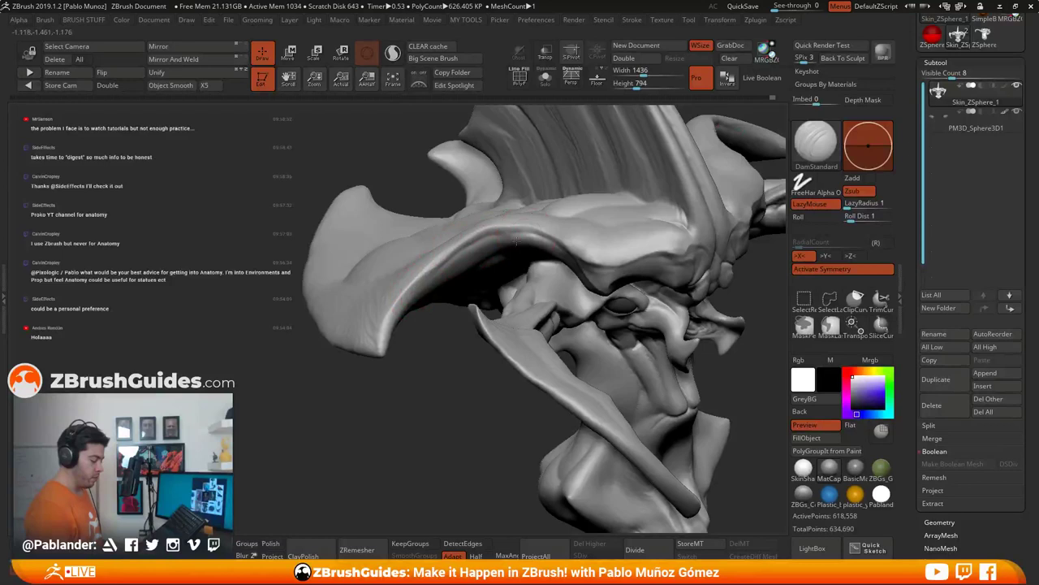
pyautogui.press('shift')
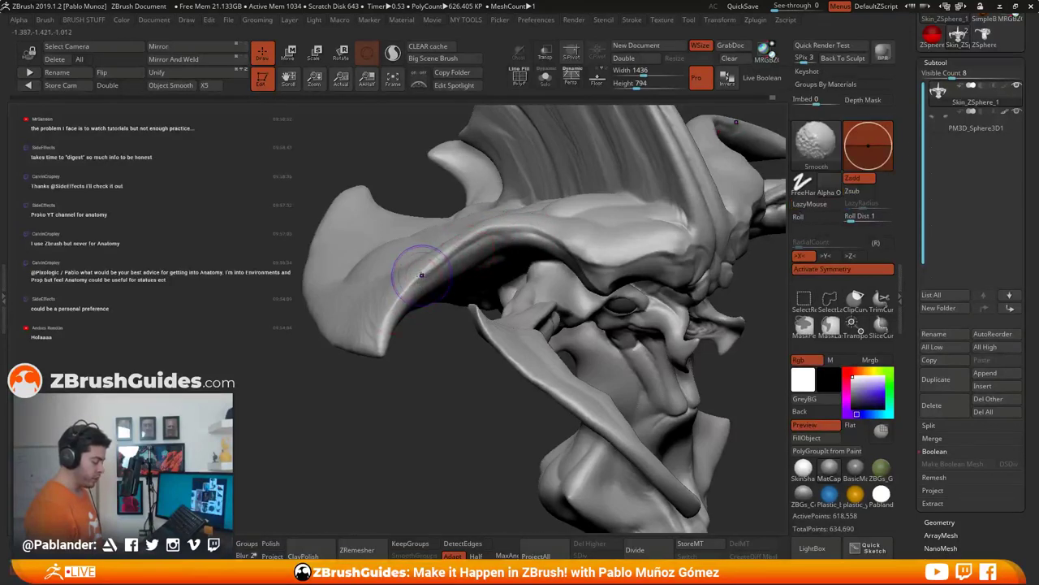
pyautogui.moveTo(515, 346)
pyautogui.keyDown('ctrl'); pyautogui.mouseDown(button='right')
pyautogui.moveTo(511, 309)
pyautogui.moveTo(476, 348)
pyautogui.mouseUp(button='right'); pyautogui.keyUp('ctrl')
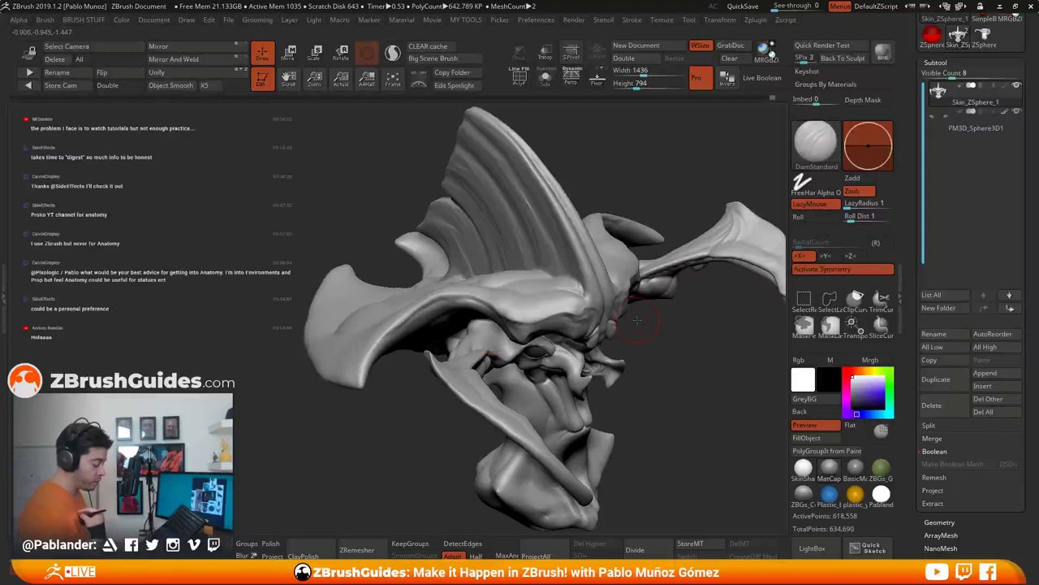
# Step: Carve DamStandard creases along the ribs of the tall head crest and along its base where it meets the shield
pyautogui.moveTo(631, 291)
pyautogui.mouseDown(button='right')
pyautogui.moveTo(605, 302)
pyautogui.moveTo(586, 285)
pyautogui.mouseUp(button='right')
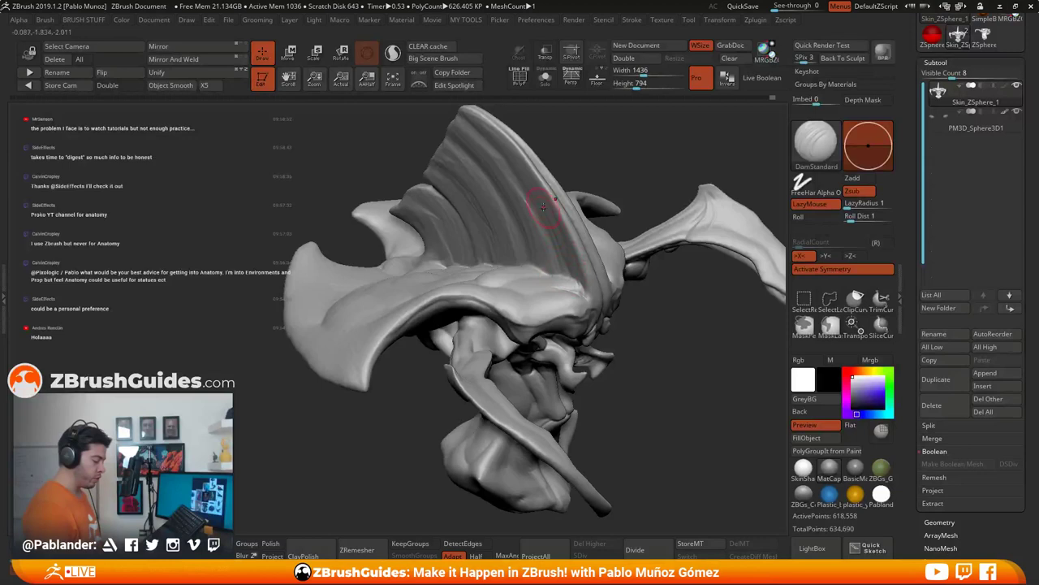
pyautogui.moveTo(543, 207); pyautogui.dragTo(522, 210, button='right')
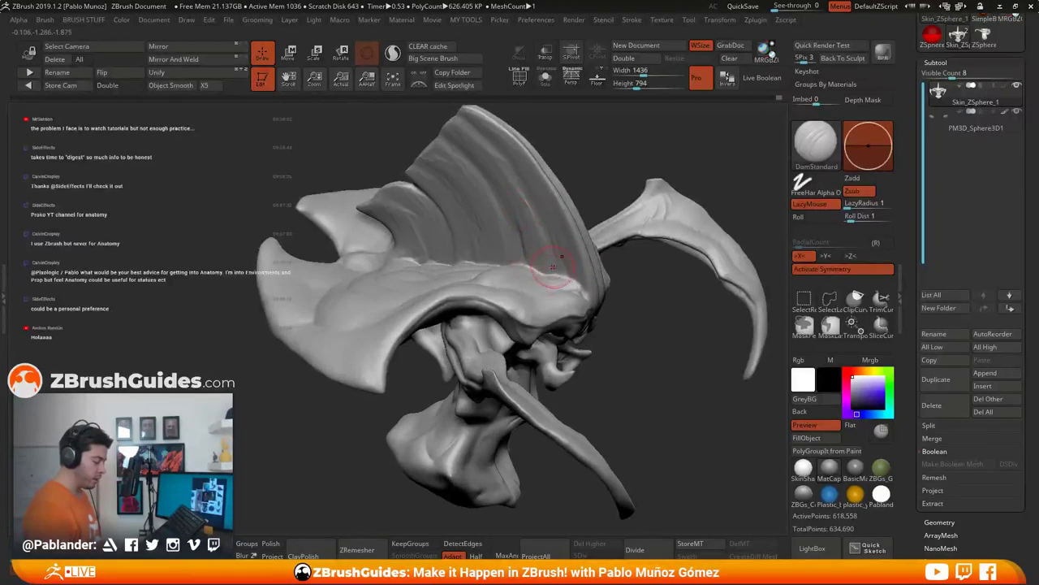
pyautogui.moveTo(527, 243); pyautogui.dragTo(538, 239, button='right')
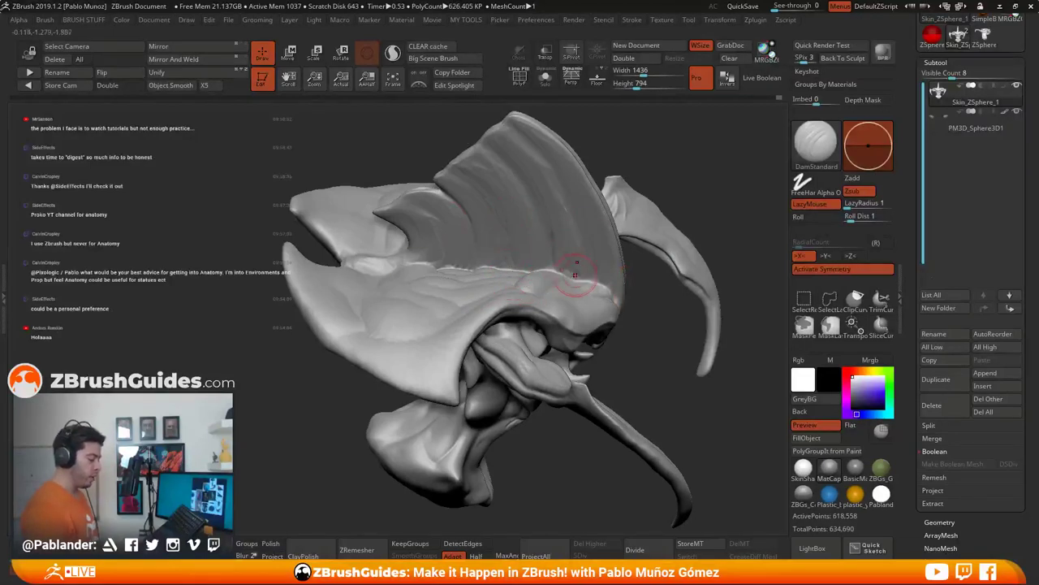
pyautogui.moveTo(650, 322)
pyautogui.keyDown('ctrl'); pyautogui.mouseDown(button='right')
pyautogui.moveTo(642, 344)
pyautogui.moveTo(663, 322)
pyautogui.moveTo(624, 306)
pyautogui.moveTo(562, 343)
pyautogui.mouseUp(button='right'); pyautogui.keyUp('ctrl')
# Step: Carve creases down the side of the neck, from beneath the cheek to the flared chin plate
pyautogui.moveTo(562, 343)
pyautogui.mouseDown()
pyautogui.moveTo(565, 315)
pyautogui.moveTo(533, 301)
pyautogui.moveTo(593, 286)
pyautogui.mouseUp()
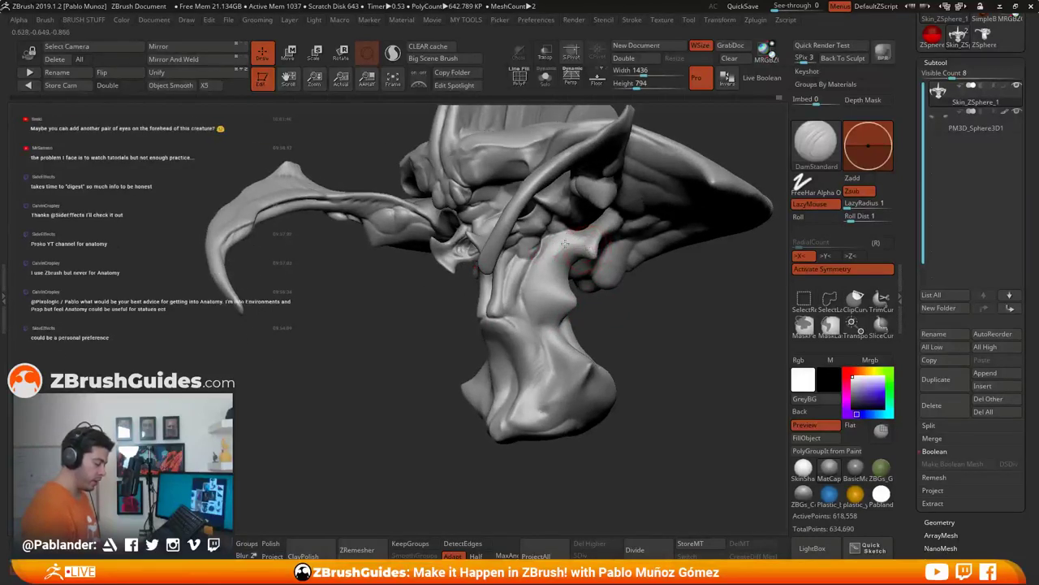
pyautogui.moveTo(568, 284)
pyautogui.mouseDown(button='right')
pyautogui.moveTo(580, 251)
pyautogui.moveTo(576, 276)
pyautogui.mouseUp(button='right')
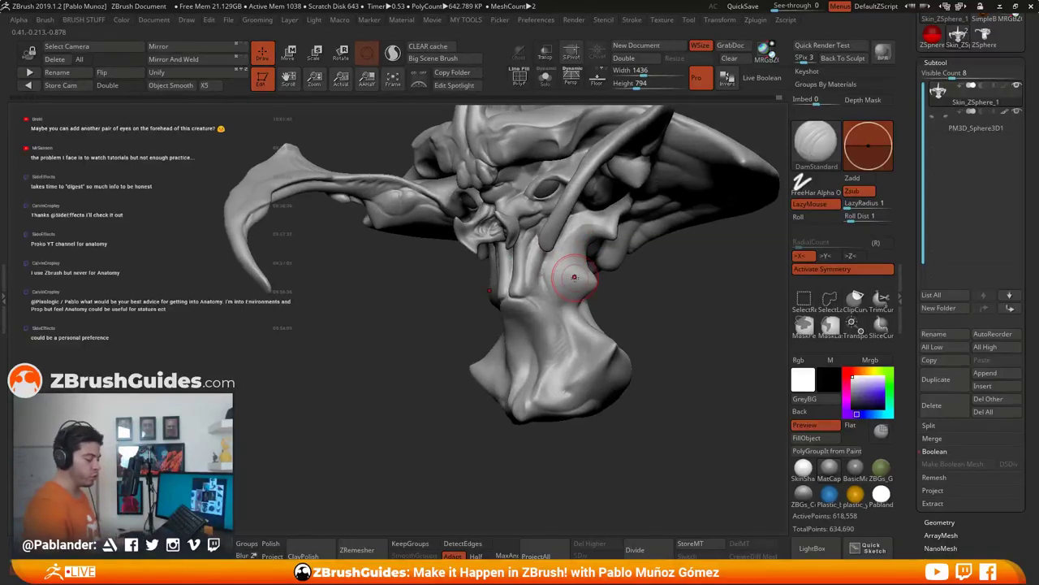
pyautogui.moveTo(672, 289)
pyautogui.mouseDown(button='right')
pyautogui.moveTo(633, 300)
pyautogui.moveTo(666, 325)
pyautogui.moveTo(632, 354)
pyautogui.moveTo(601, 308)
pyautogui.mouseUp(button='right')
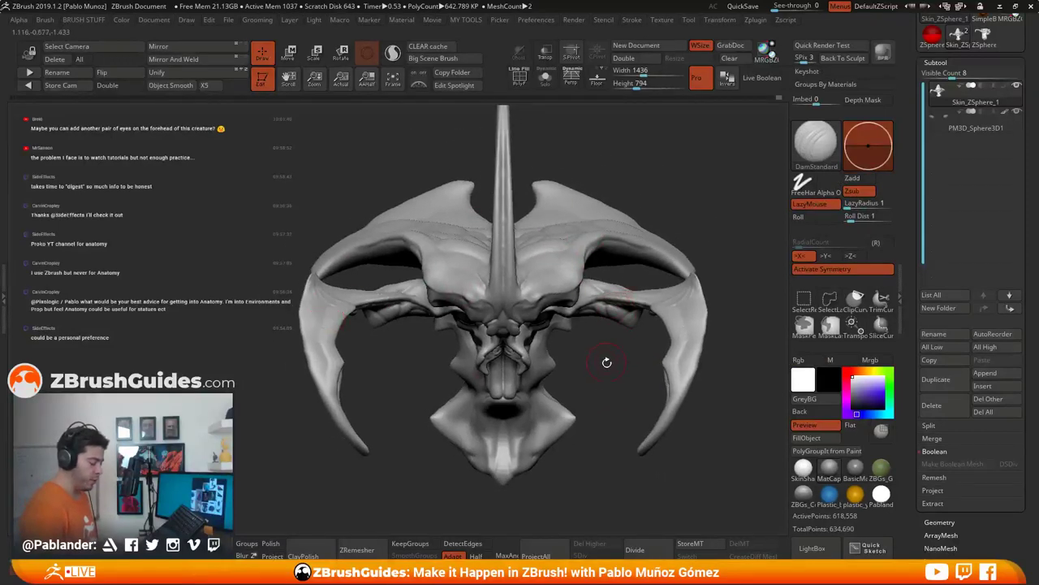
pyautogui.moveTo(607, 362)
pyautogui.mouseDown(button='right')
pyautogui.moveTo(622, 349)
pyautogui.moveTo(618, 382)
pyautogui.moveTo(538, 339)
pyautogui.mouseUp(button='right')
pyautogui.moveTo(587, 395)
pyautogui.mouseDown(button='right')
pyautogui.moveTo(562, 379)
pyautogui.moveTo(586, 393)
pyautogui.moveTo(585, 353)
pyautogui.moveTo(579, 402)
pyautogui.moveTo(583, 375)
pyautogui.mouseUp(button='right')
pyautogui.rightClick(583, 373)
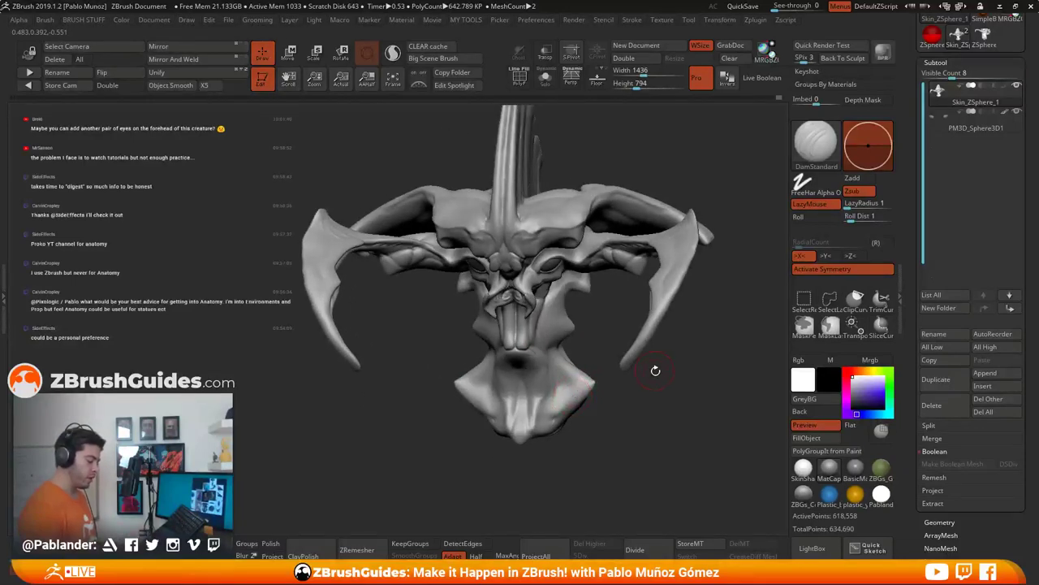
pyautogui.moveTo(657, 367)
pyautogui.mouseDown(button='right')
pyautogui.moveTo(645, 371)
pyautogui.moveTo(651, 350)
pyautogui.moveTo(633, 371)
pyautogui.moveTo(627, 312)
pyautogui.mouseUp(button='right')
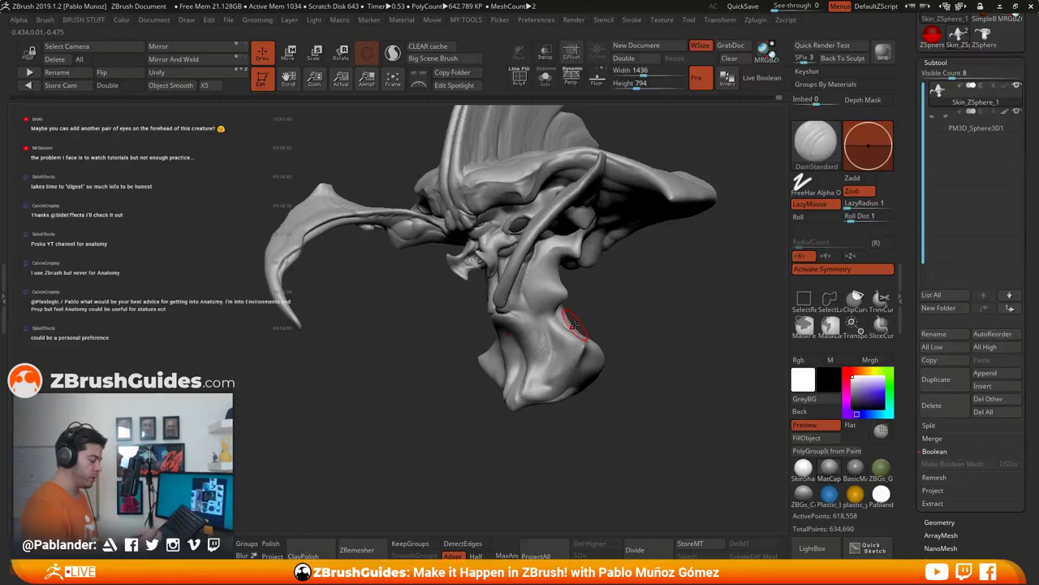
pyautogui.moveTo(602, 276)
pyautogui.mouseDown()
pyautogui.moveTo(626, 300)
pyautogui.moveTo(608, 304)
pyautogui.moveTo(616, 339)
pyautogui.moveTo(653, 322)
pyautogui.moveTo(661, 300)
pyautogui.moveTo(648, 333)
pyautogui.moveTo(561, 312)
pyautogui.moveTo(614, 331)
pyautogui.mouseUp()
pyautogui.moveTo(568, 321)
pyautogui.mouseDown(button='right')
pyautogui.moveTo(566, 371)
pyautogui.moveTo(601, 341)
pyautogui.moveTo(529, 302)
pyautogui.mouseUp(button='right')
pyautogui.moveTo(503, 328); pyautogui.dragTo(501, 336)
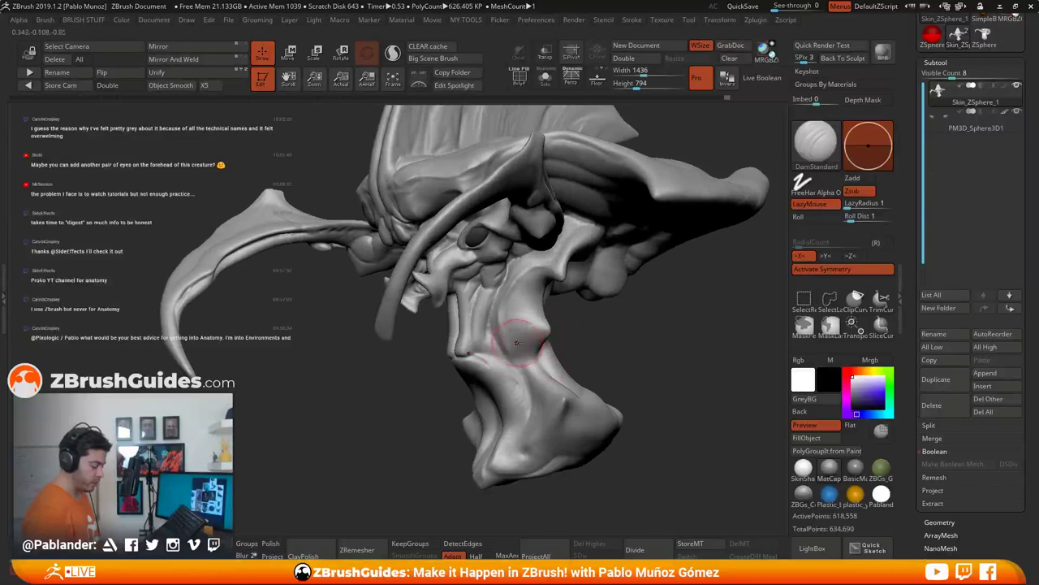
pyautogui.moveTo(525, 367); pyautogui.dragTo(529, 386)
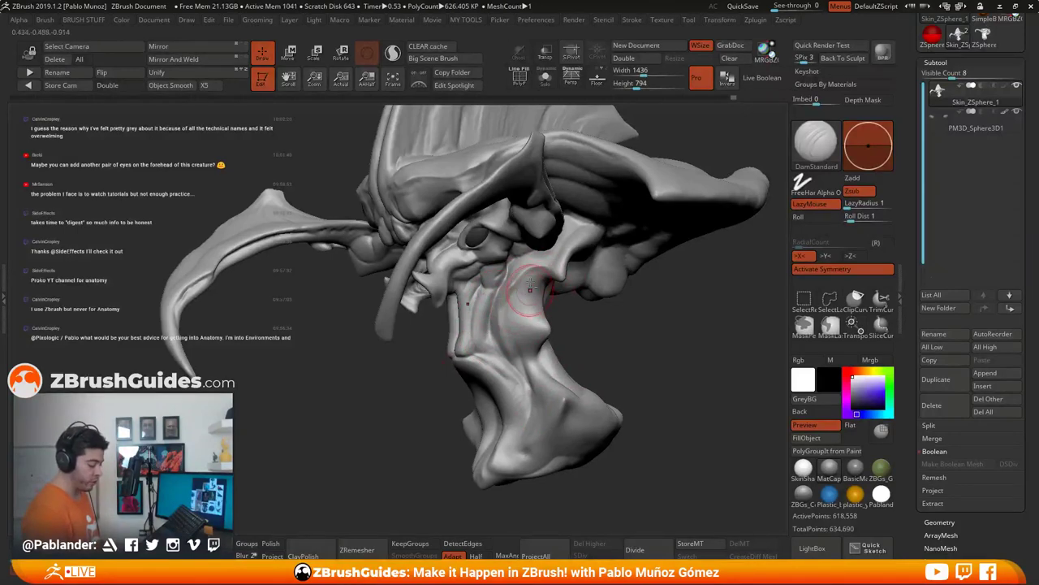
# Step: Deepen the creases across the brow and around the front base of the head crest
pyautogui.moveTo(605, 317); pyautogui.dragTo(719, 338)
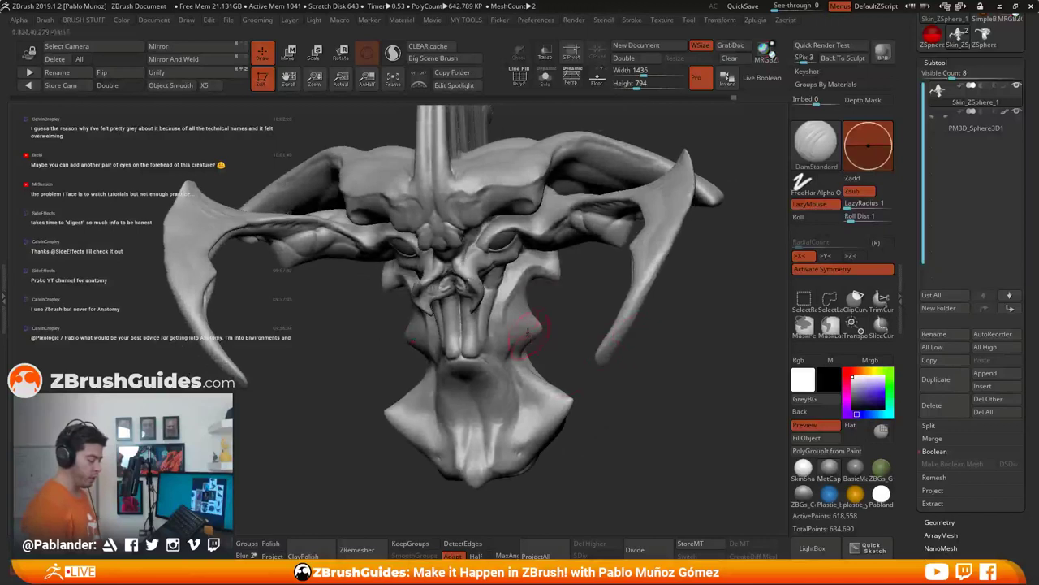
pyautogui.moveTo(536, 325); pyautogui.dragTo(537, 290, button='right')
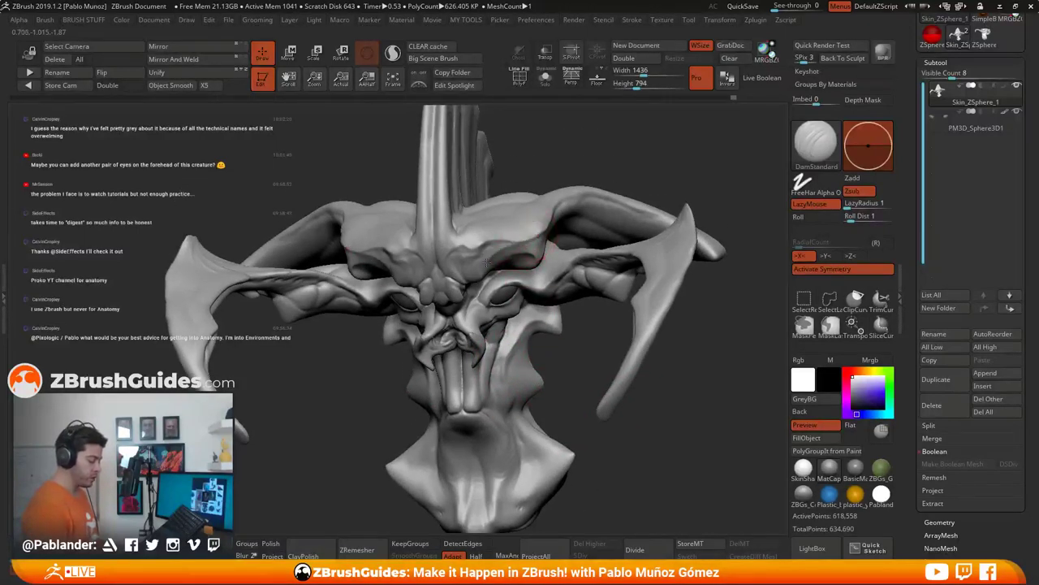
pyautogui.moveTo(504, 261)
pyautogui.mouseDown(button='right')
pyautogui.moveTo(514, 296)
pyautogui.moveTo(481, 247)
pyautogui.moveTo(509, 280)
pyautogui.moveTo(459, 278)
pyautogui.mouseUp(button='right')
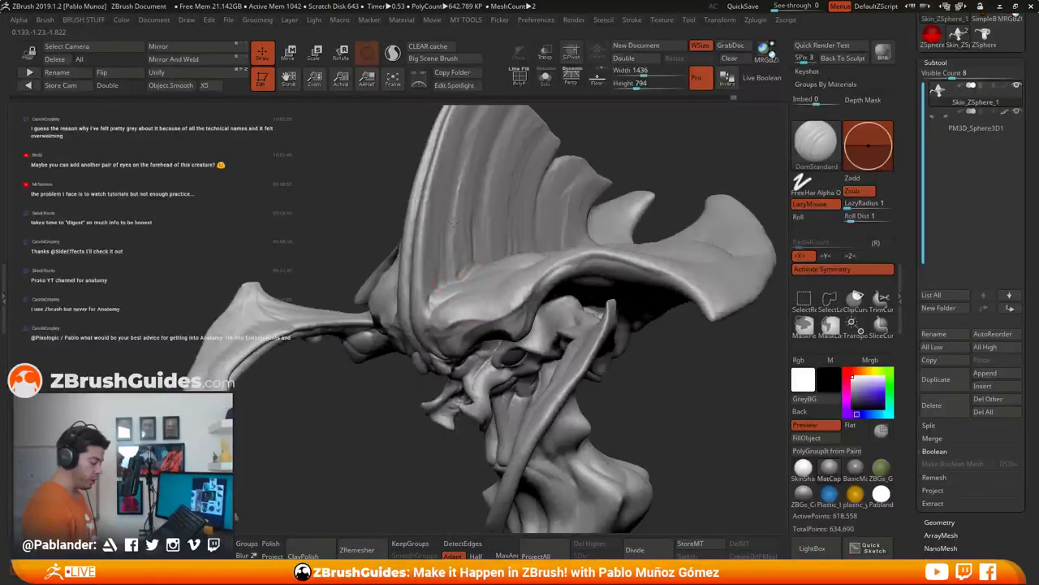
pyautogui.moveTo(453, 228); pyautogui.dragTo(448, 255, button='right')
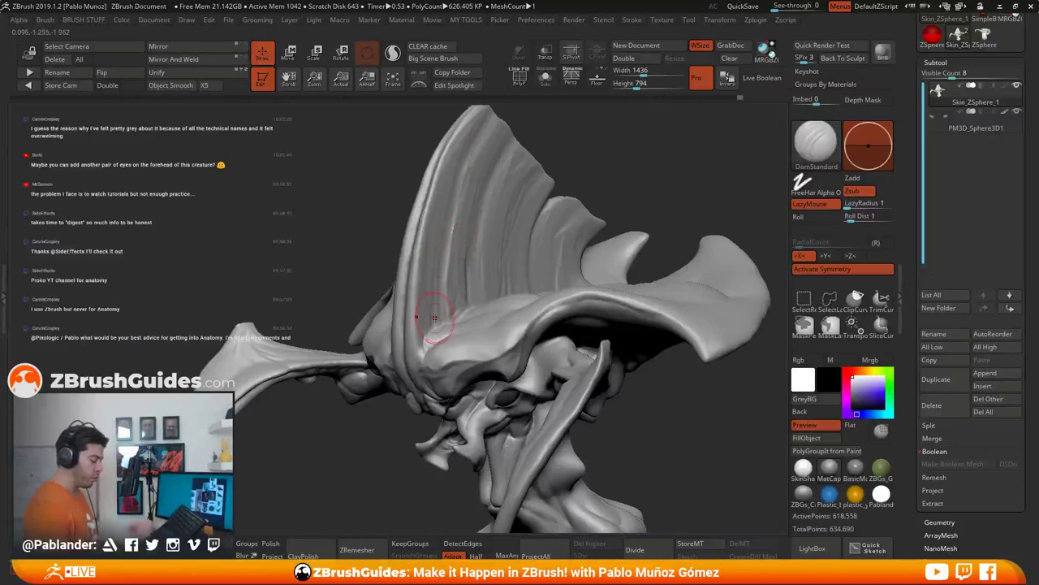
# Step: Carve creases and small notches into the outer rear edge of the wide head shield
pyautogui.moveTo(432, 313)
pyautogui.mouseDown(button='right')
pyautogui.moveTo(465, 302)
pyautogui.moveTo(528, 322)
pyautogui.moveTo(610, 290)
pyautogui.moveTo(566, 287)
pyautogui.mouseUp(button='right')
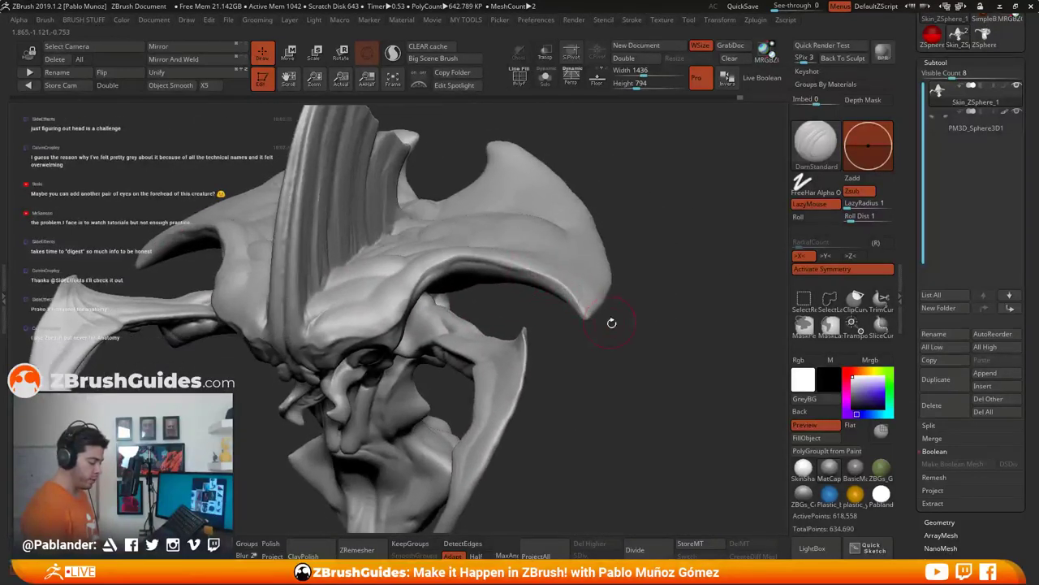
pyautogui.moveTo(611, 322); pyautogui.dragTo(551, 305, button='right')
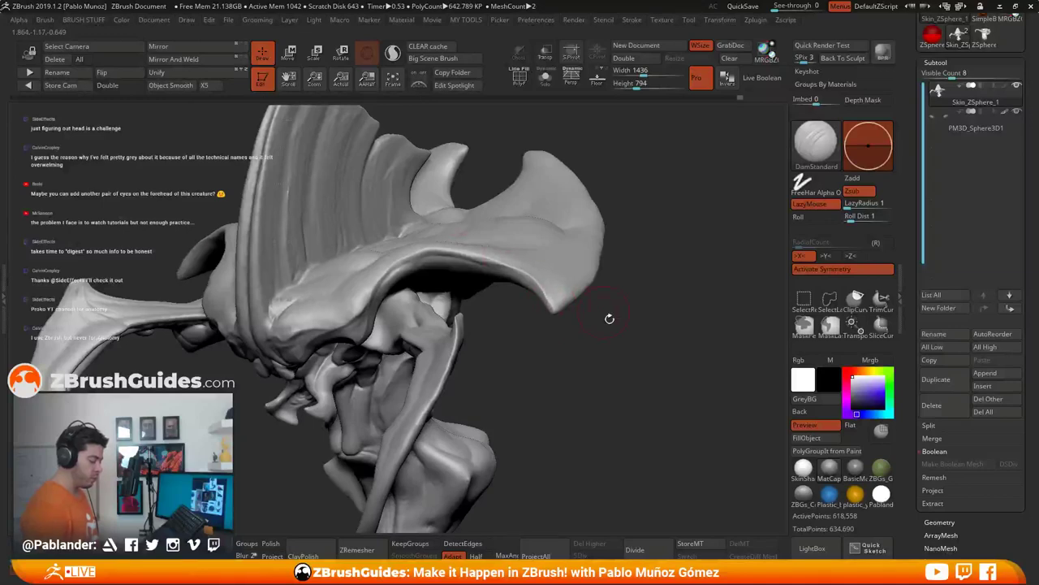
pyautogui.moveTo(610, 318)
pyautogui.mouseDown(button='right')
pyautogui.moveTo(569, 313)
pyautogui.moveTo(588, 311)
pyautogui.moveTo(560, 325)
pyautogui.mouseUp(button='right')
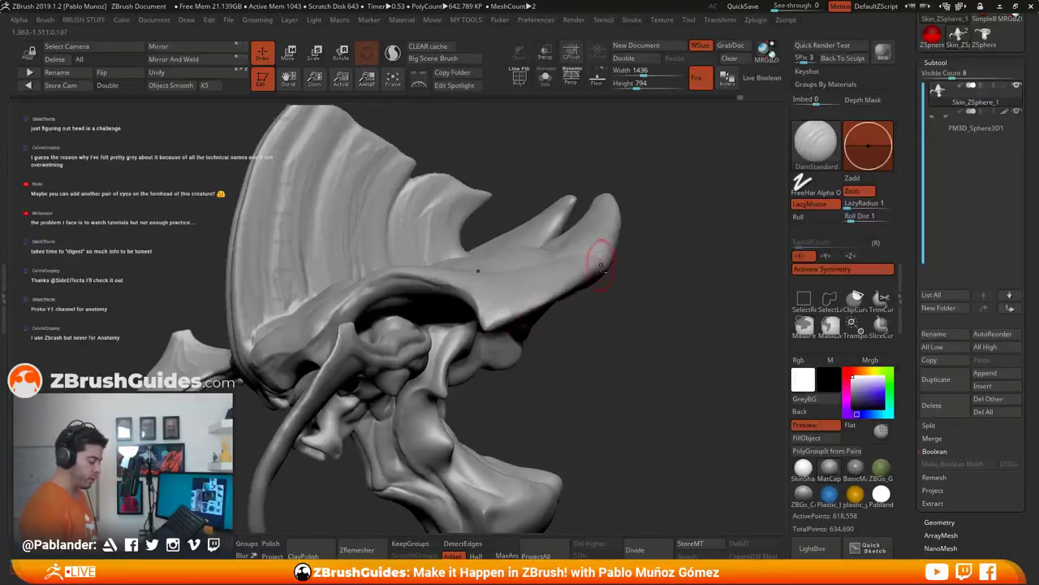
pyautogui.moveTo(601, 261); pyautogui.dragTo(632, 226, button='right')
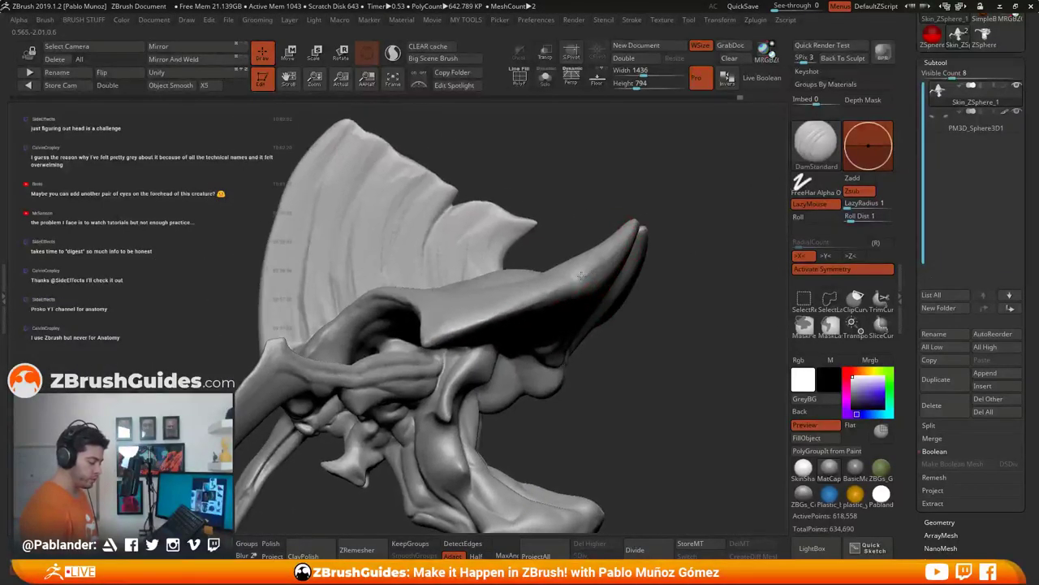
pyautogui.moveTo(580, 276); pyautogui.dragTo(579, 283, button='right')
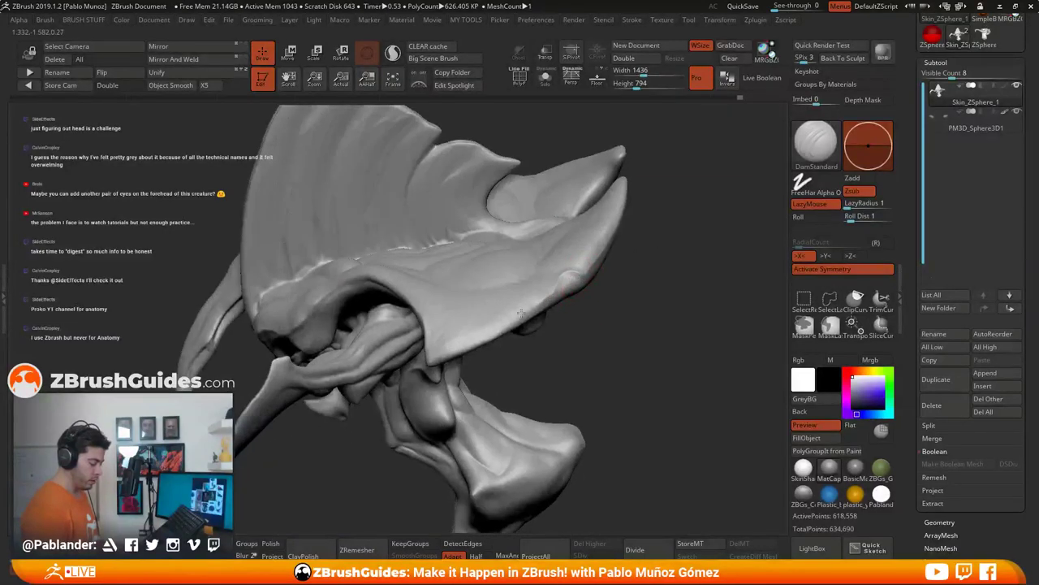
pyautogui.moveTo(520, 321)
pyautogui.mouseDown(button='right')
pyautogui.moveTo(587, 284)
pyautogui.moveTo(560, 296)
pyautogui.mouseUp(button='right')
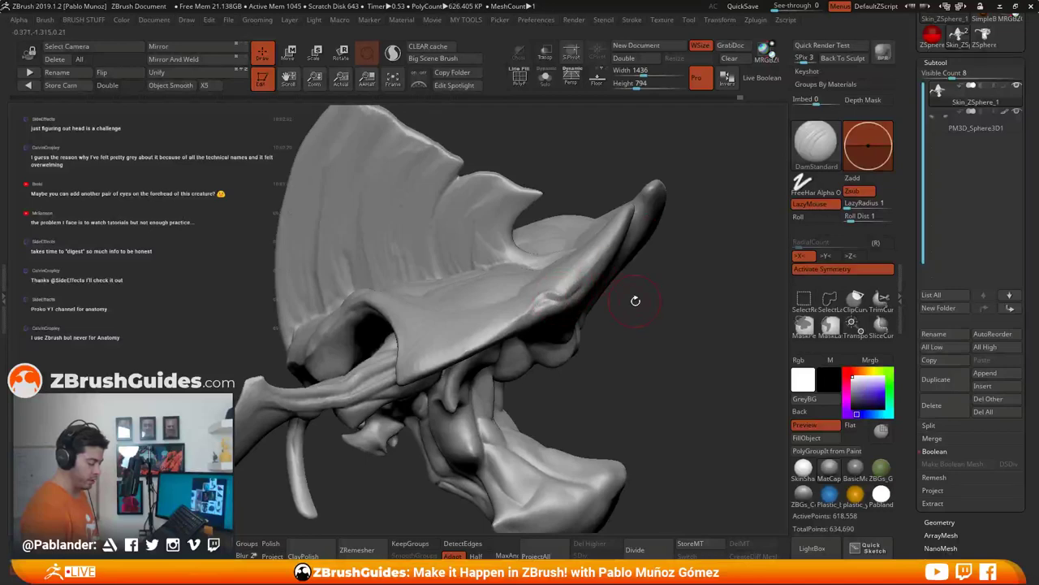
pyautogui.moveTo(631, 297); pyautogui.dragTo(575, 303, button='right')
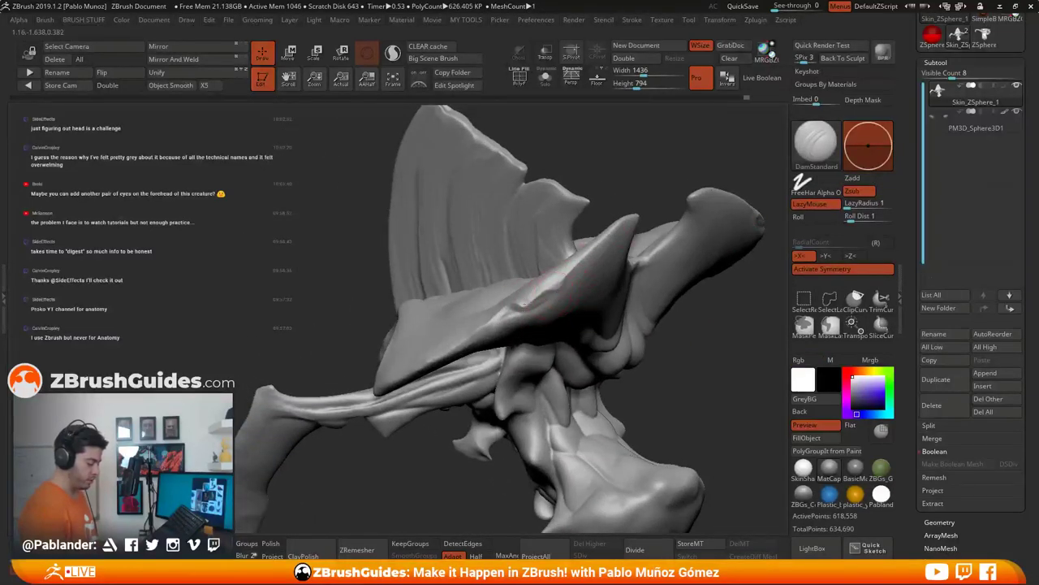
pyautogui.moveTo(542, 307); pyautogui.dragTo(503, 312, button='right')
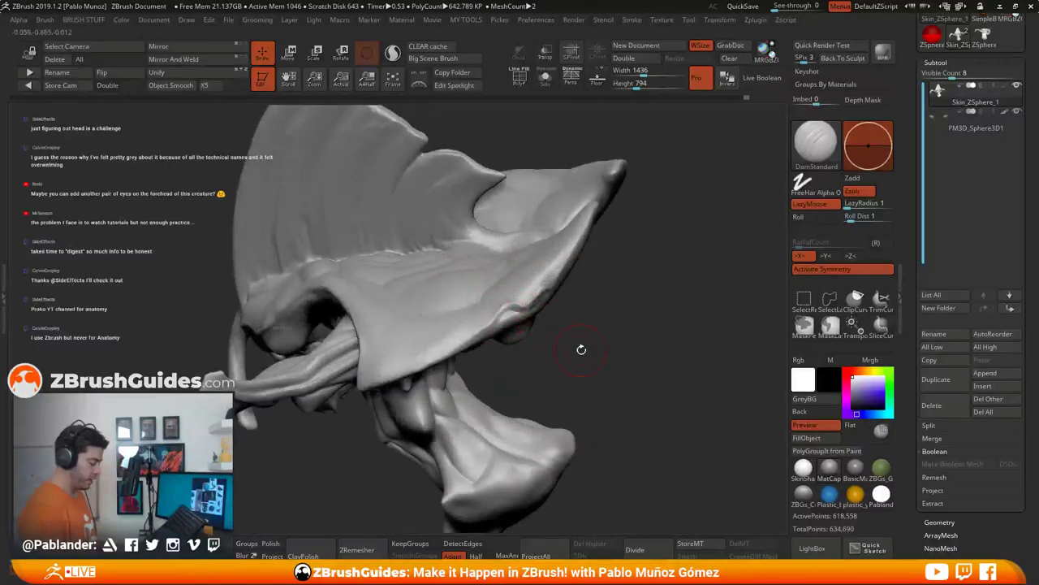
pyautogui.moveTo(581, 349)
pyautogui.mouseDown(button='right')
pyautogui.moveTo(410, 315)
pyautogui.moveTo(434, 305)
pyautogui.moveTo(485, 346)
pyautogui.moveTo(566, 353)
pyautogui.moveTo(635, 318)
pyautogui.moveTo(654, 337)
pyautogui.moveTo(622, 295)
pyautogui.mouseUp(button='right')
# Step: Carve long creases along the face and inner edge of the hooked side horn, down towards its tip
pyautogui.press('shift')
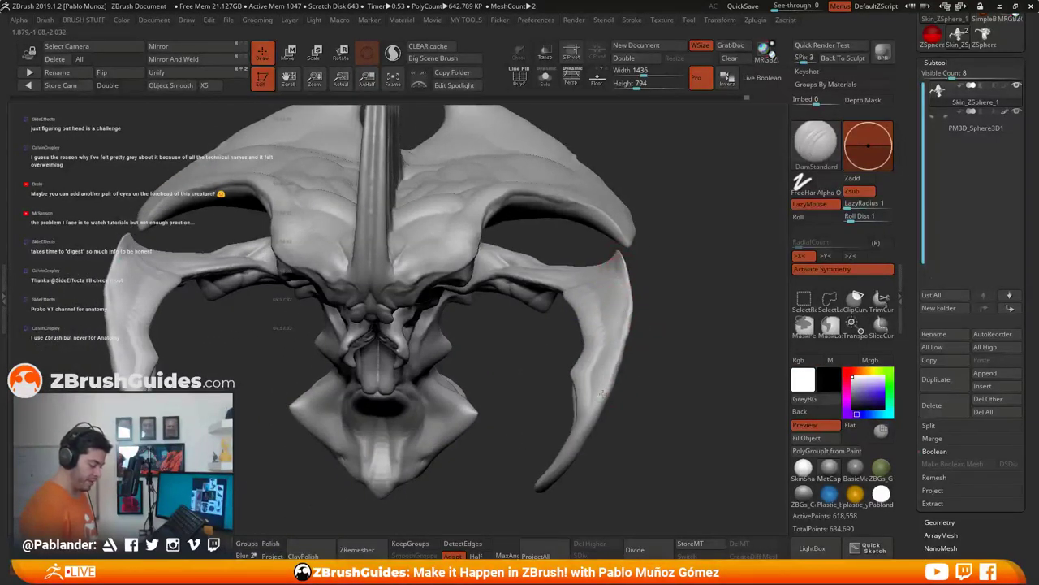
pyautogui.moveTo(626, 390)
pyautogui.mouseDown(button='right')
pyautogui.moveTo(640, 355)
pyautogui.moveTo(629, 281)
pyautogui.moveTo(580, 285)
pyautogui.moveTo(561, 306)
pyautogui.moveTo(619, 234)
pyautogui.mouseUp(button='right')
pyautogui.rightClick(605, 291)
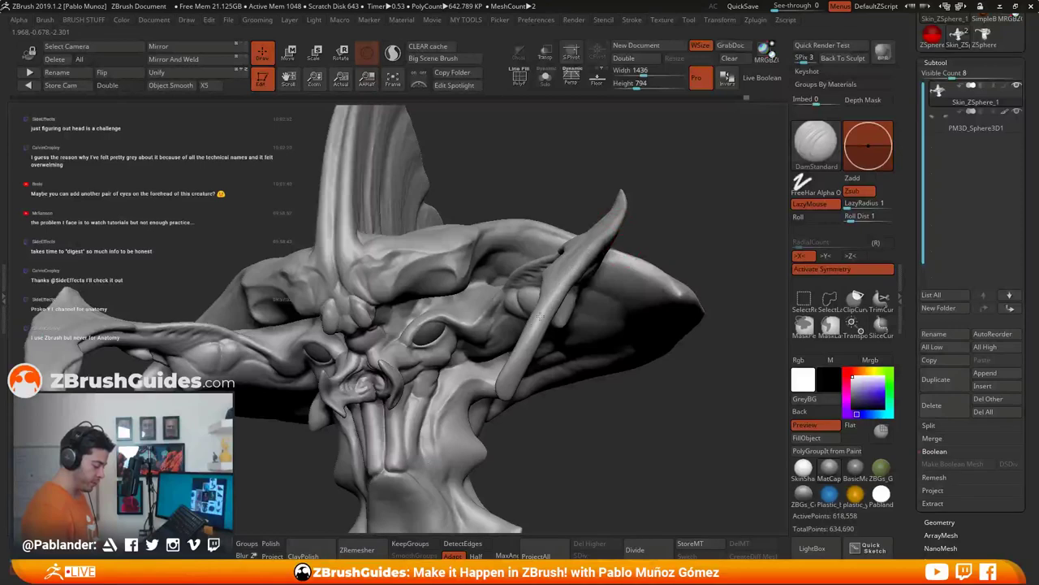
pyautogui.moveTo(508, 371)
pyautogui.mouseDown(button='right')
pyautogui.moveTo(627, 320)
pyautogui.moveTo(613, 294)
pyautogui.mouseUp(button='right')
pyautogui.moveTo(648, 324)
pyautogui.keyDown('alt'); pyautogui.mouseDown(button='right')
pyautogui.moveTo(646, 302)
pyautogui.moveTo(694, 318)
pyautogui.moveTo(666, 378)
pyautogui.moveTo(680, 344)
pyautogui.mouseUp(button='right'); pyautogui.keyUp('alt')
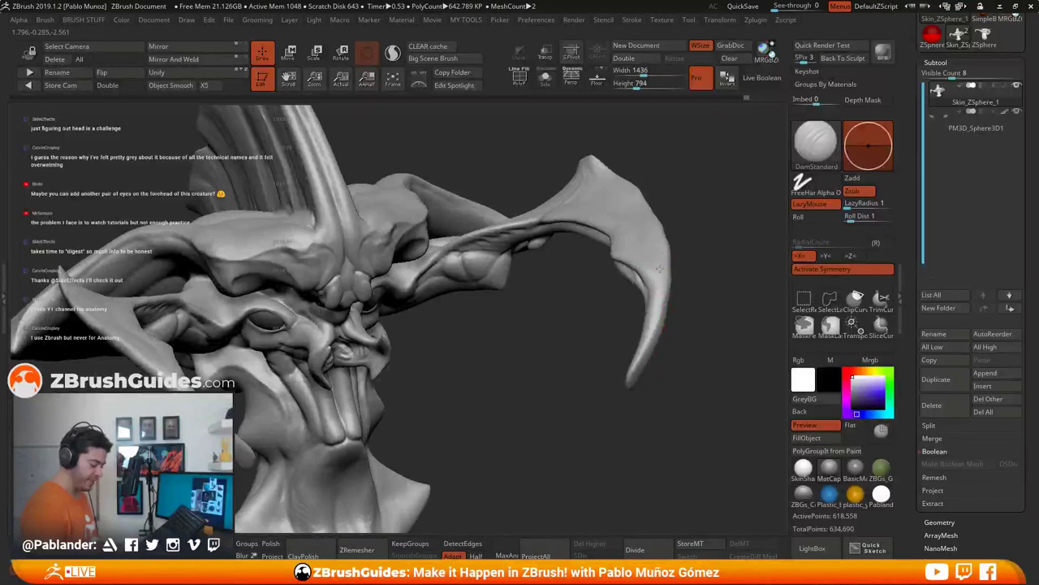
pyautogui.moveTo(656, 310); pyautogui.dragTo(641, 266, button='right')
pyautogui.moveTo(647, 269); pyautogui.dragTo(657, 335)
pyautogui.moveTo(657, 335); pyautogui.dragTo(708, 326, button='right')
pyautogui.moveTo(663, 320); pyautogui.dragTo(647, 387)
pyautogui.moveTo(647, 387); pyautogui.dragTo(661, 301, button='right')
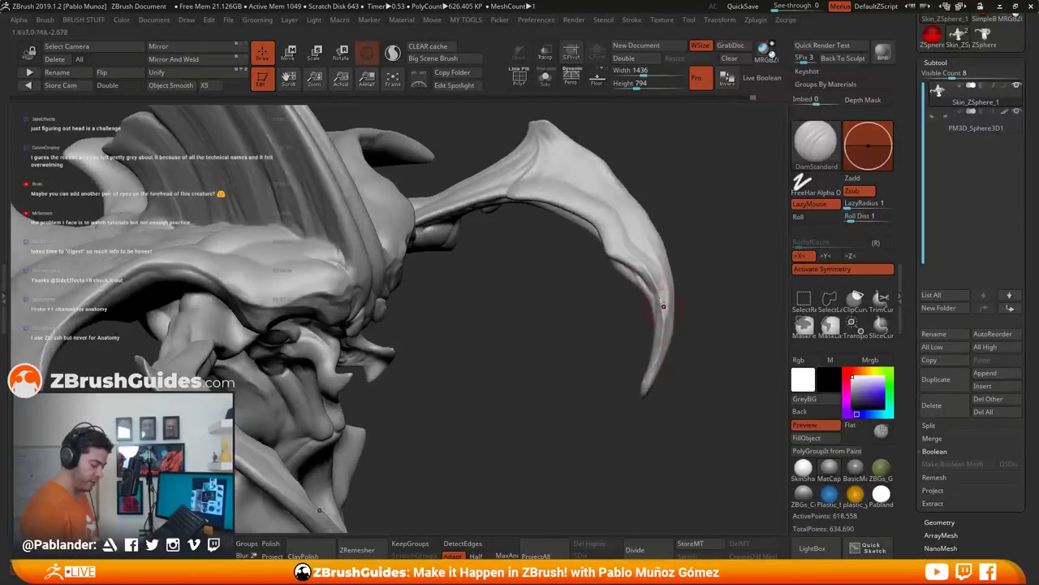
pyautogui.moveTo(677, 203); pyautogui.dragTo(614, 243, button='right')
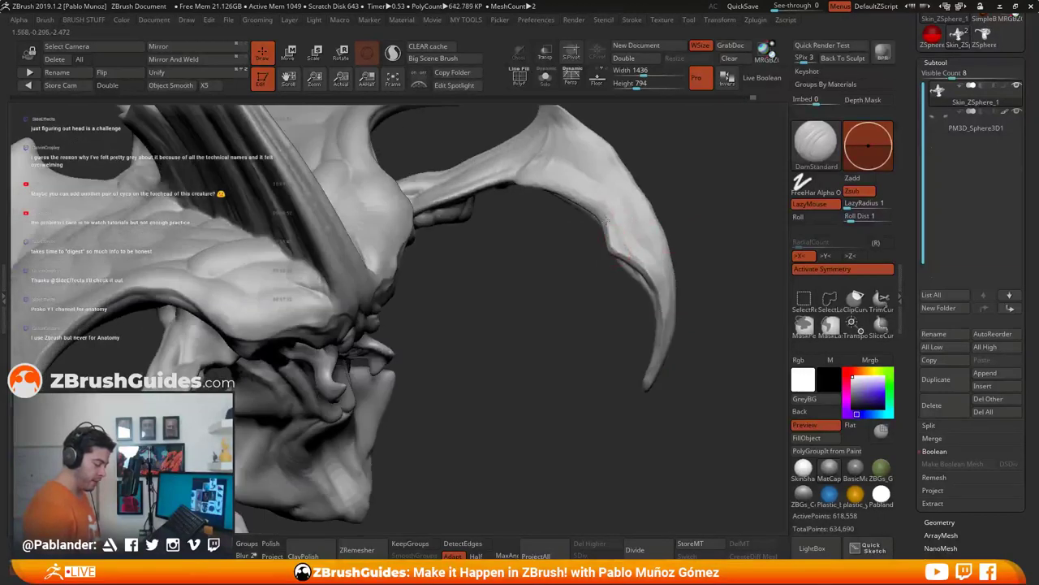
# Step: Define the creases around the bony ridge behind the jaw, on the underside of the head shield
pyautogui.moveTo(706, 241); pyautogui.dragTo(657, 232, button='right')
pyautogui.moveTo(590, 226)
pyautogui.mouseDown(button='right')
pyautogui.moveTo(455, 355)
pyautogui.moveTo(478, 360)
pyautogui.moveTo(526, 323)
pyautogui.moveTo(618, 337)
pyautogui.moveTo(558, 461)
pyautogui.moveTo(552, 303)
pyautogui.moveTo(519, 253)
pyautogui.moveTo(536, 258)
pyautogui.moveTo(522, 252)
pyautogui.mouseUp(button='right')
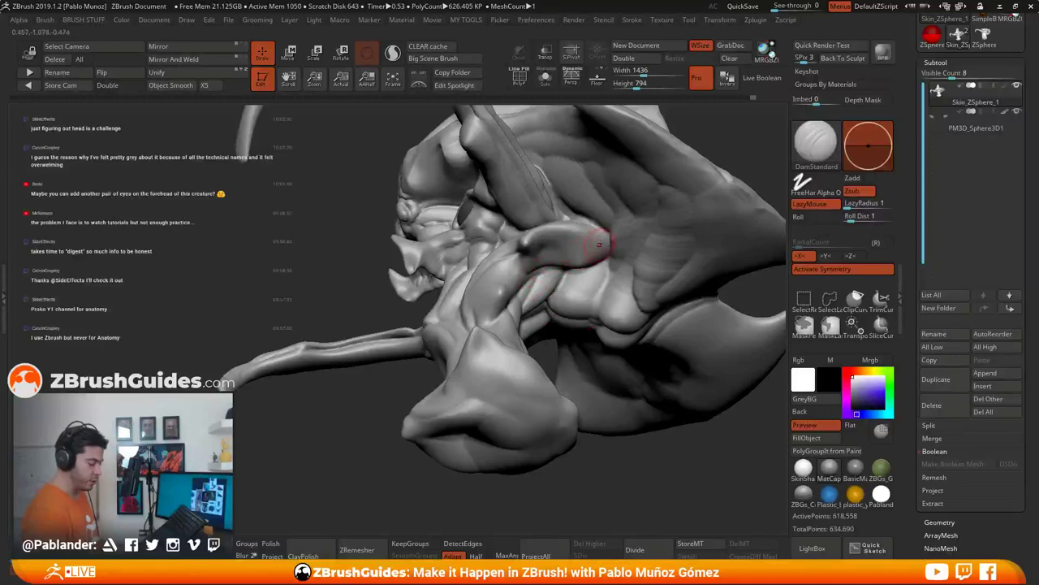
pyautogui.moveTo(569, 232)
pyautogui.mouseDown(button='right')
pyautogui.moveTo(605, 238)
pyautogui.moveTo(581, 225)
pyautogui.mouseUp(button='right')
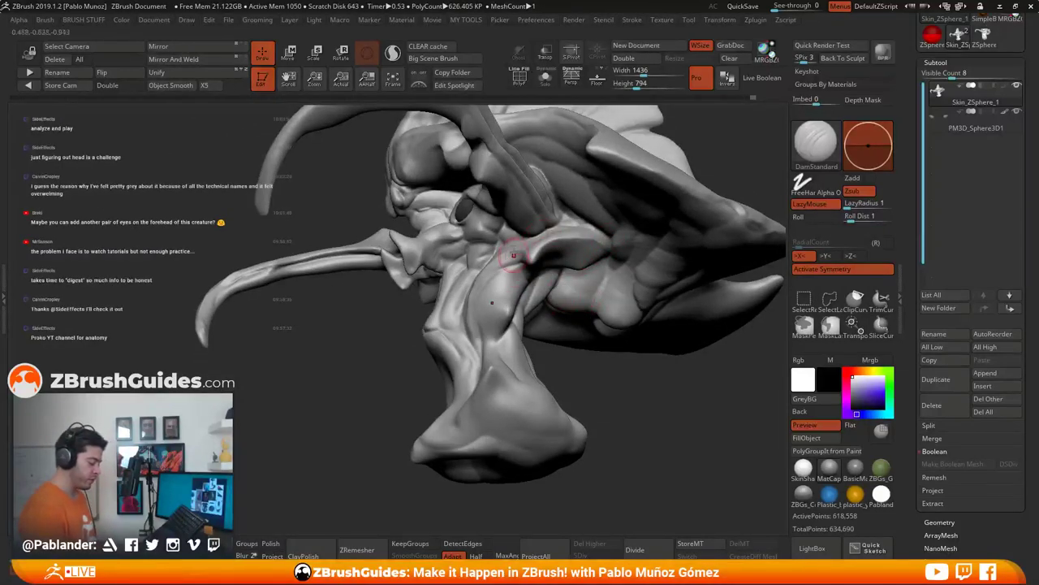
# Step: Carve symmetrical folds into both sides of the flared chin plate and soften them with the Smooth brush
pyautogui.moveTo(571, 358)
pyautogui.mouseDown()
pyautogui.moveTo(600, 376)
pyautogui.moveTo(581, 388)
pyautogui.mouseUp()
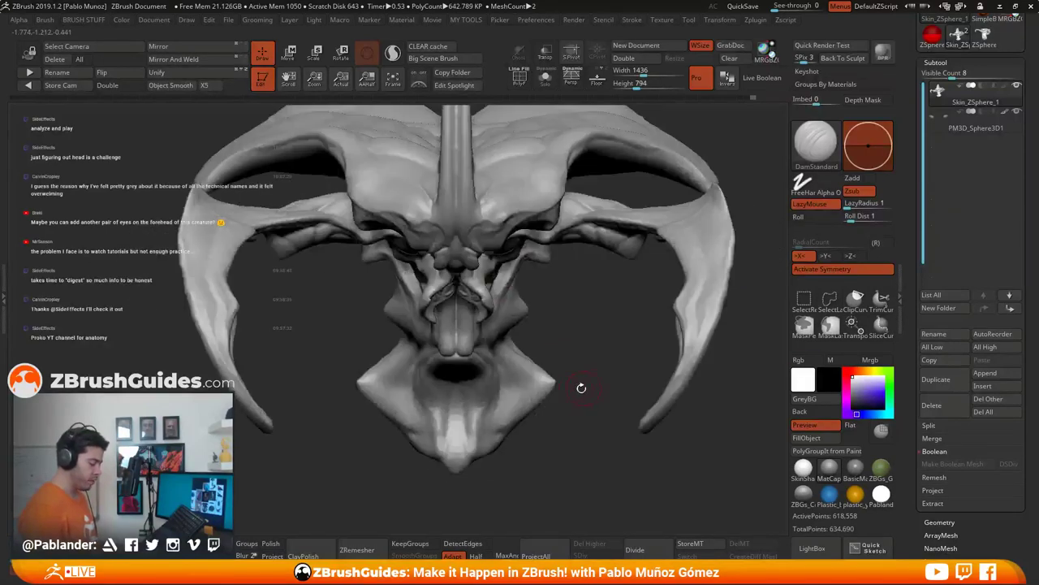
pyautogui.moveTo(557, 384)
pyautogui.mouseDown(button='right')
pyautogui.moveTo(582, 354)
pyautogui.moveTo(580, 365)
pyautogui.mouseUp(button='right')
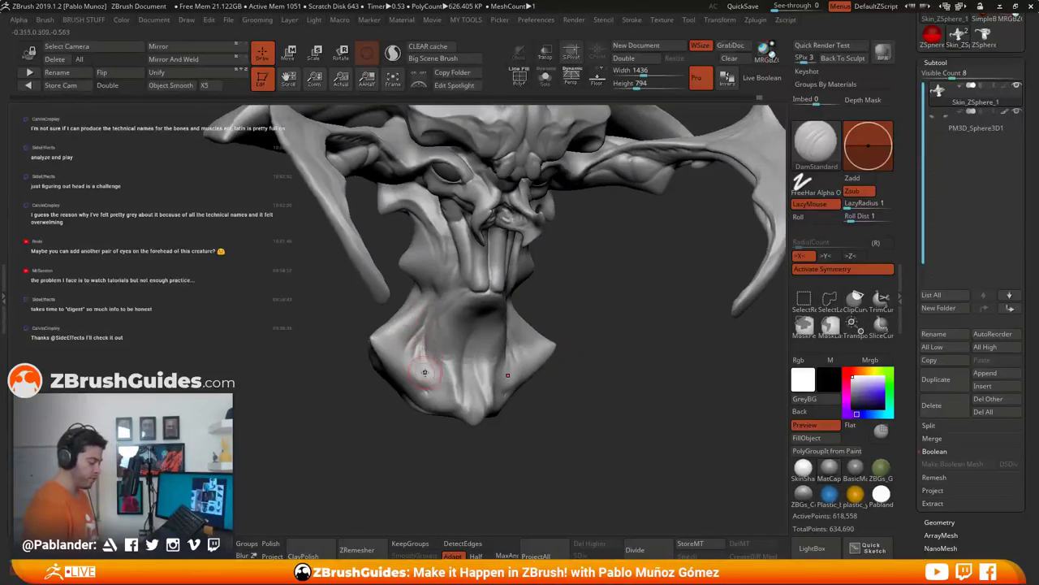
pyautogui.keyDown('shift'); pyautogui.moveTo(579, 368); pyautogui.dragTo(506, 345, button='right'); pyautogui.keyUp('shift')
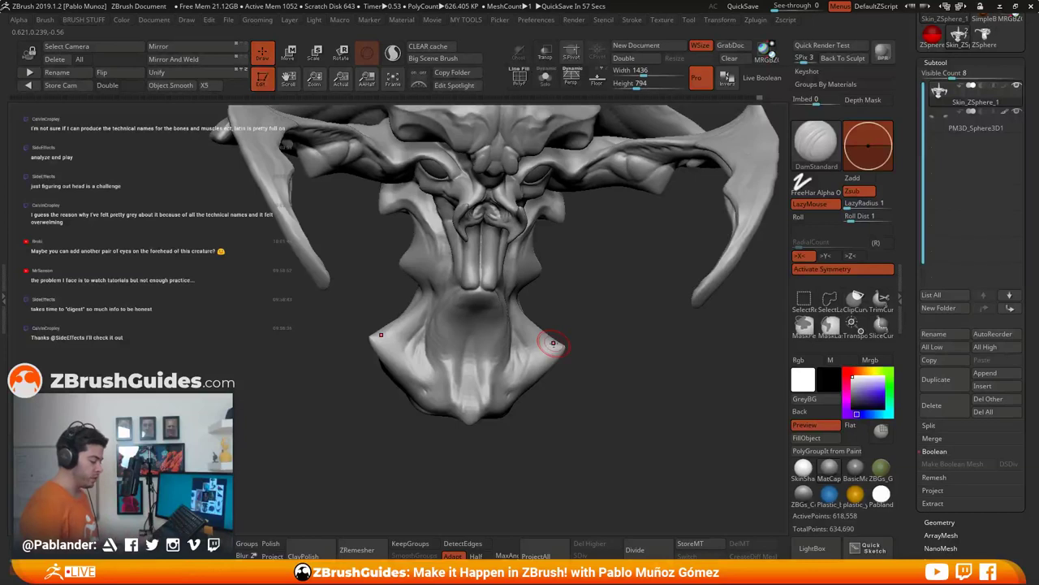
pyautogui.press('shift')
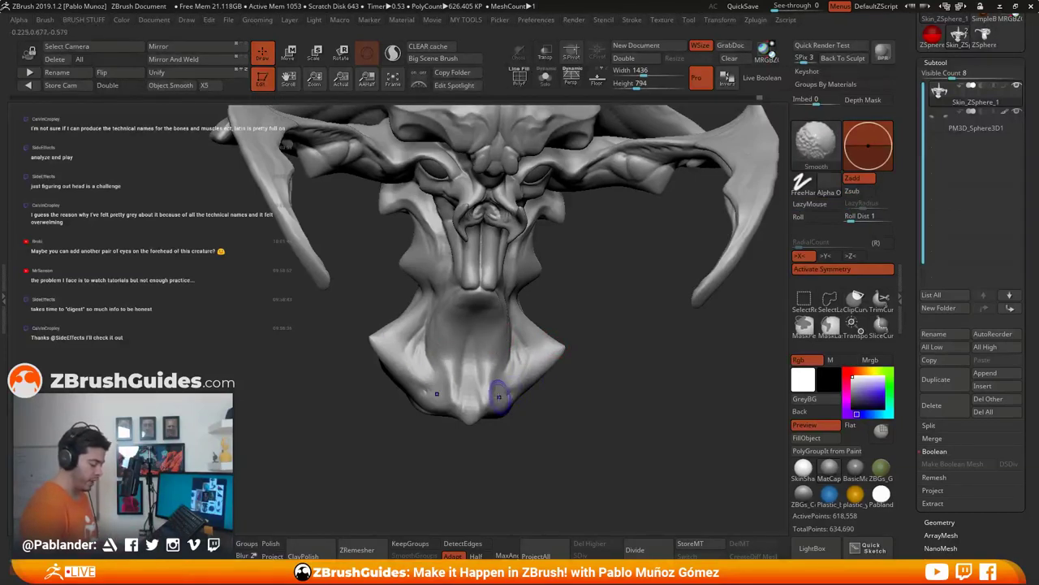
# Step: Carve creases from the lower ends of the front teeth down the side of the throat
pyautogui.moveTo(567, 309)
pyautogui.mouseDown()
pyautogui.moveTo(571, 301)
pyautogui.moveTo(564, 320)
pyautogui.moveTo(550, 304)
pyautogui.mouseUp()
pyautogui.moveTo(539, 304)
pyautogui.keyDown('ctrl'); pyautogui.mouseDown(button='right')
pyautogui.moveTo(534, 323)
pyautogui.moveTo(529, 301)
pyautogui.mouseUp(button='right'); pyautogui.keyUp('ctrl')
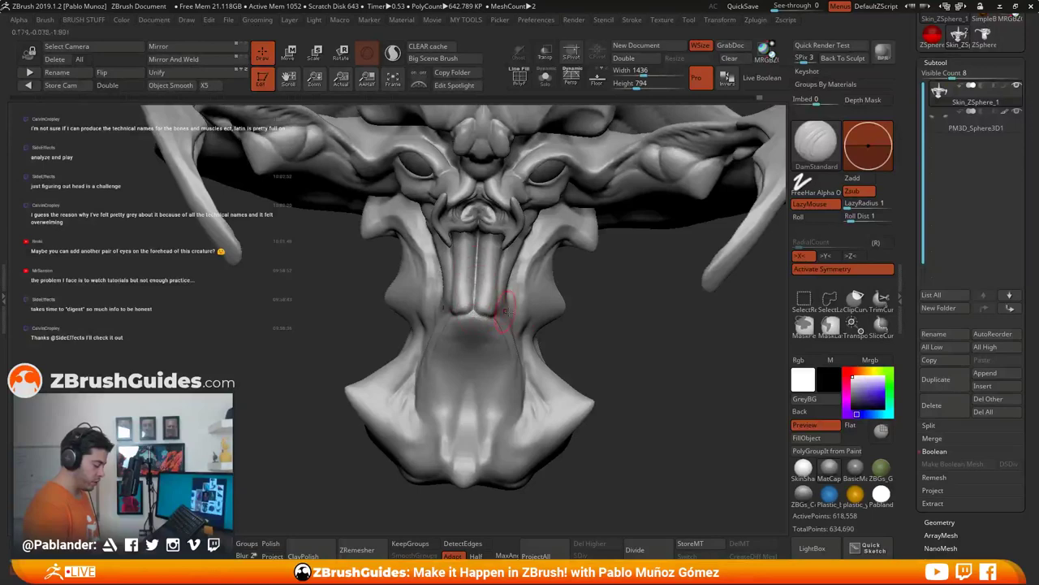
pyautogui.moveTo(506, 310)
pyautogui.mouseDown()
pyautogui.moveTo(520, 294)
pyautogui.moveTo(493, 308)
pyautogui.moveTo(519, 307)
pyautogui.moveTo(538, 281)
pyautogui.moveTo(469, 321)
pyautogui.moveTo(478, 313)
pyautogui.mouseUp()
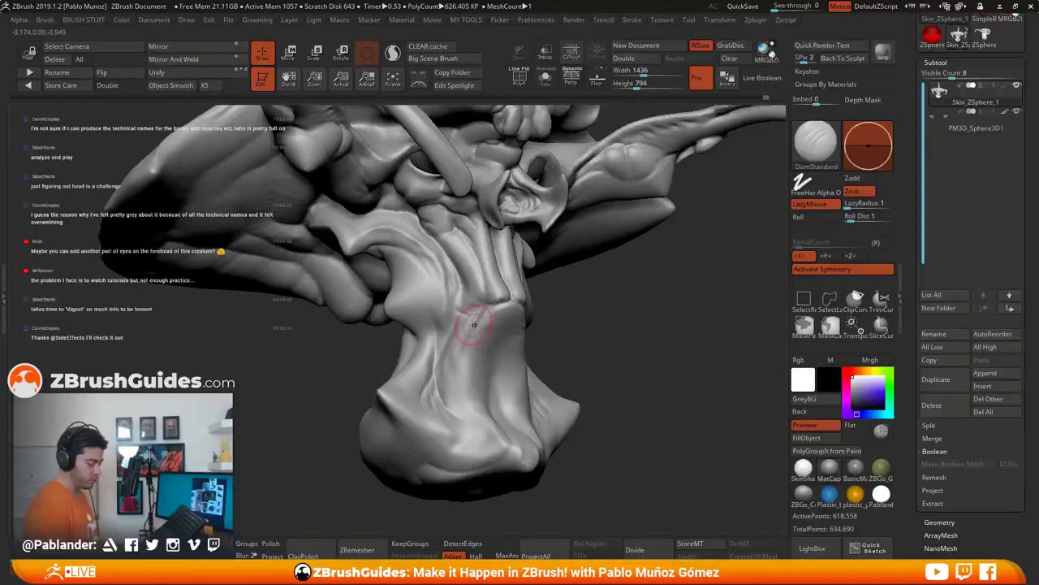
# Step: Deepen the creases on both sides of the throat beside the front teeth and soften them with the Smooth brush
pyautogui.moveTo(479, 325); pyautogui.dragTo(620, 302, button='right')
pyautogui.rightClick(620, 299)
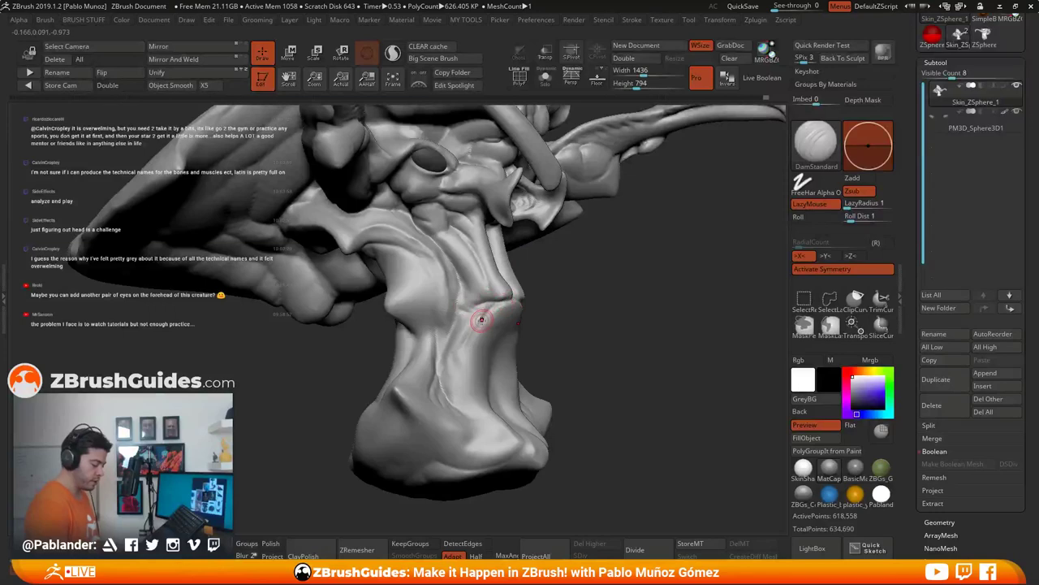
pyautogui.moveTo(545, 322)
pyautogui.mouseDown()
pyautogui.moveTo(498, 317)
pyautogui.moveTo(496, 341)
pyautogui.moveTo(512, 280)
pyautogui.moveTo(565, 314)
pyautogui.mouseUp()
pyautogui.moveTo(563, 276); pyautogui.dragTo(542, 320)
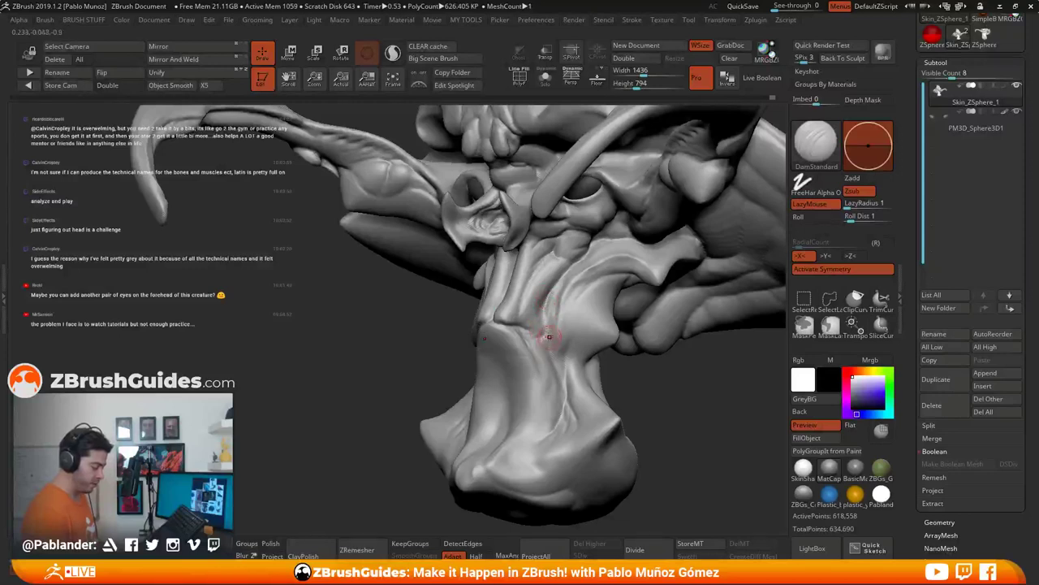
pyautogui.press('shift')
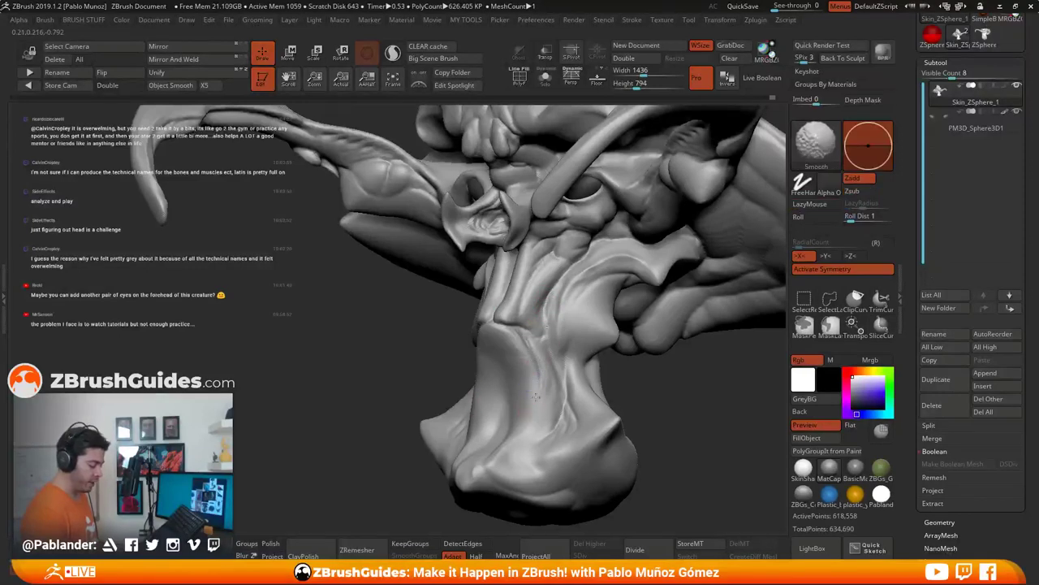
pyautogui.moveTo(605, 349); pyautogui.dragTo(599, 328, button='right')
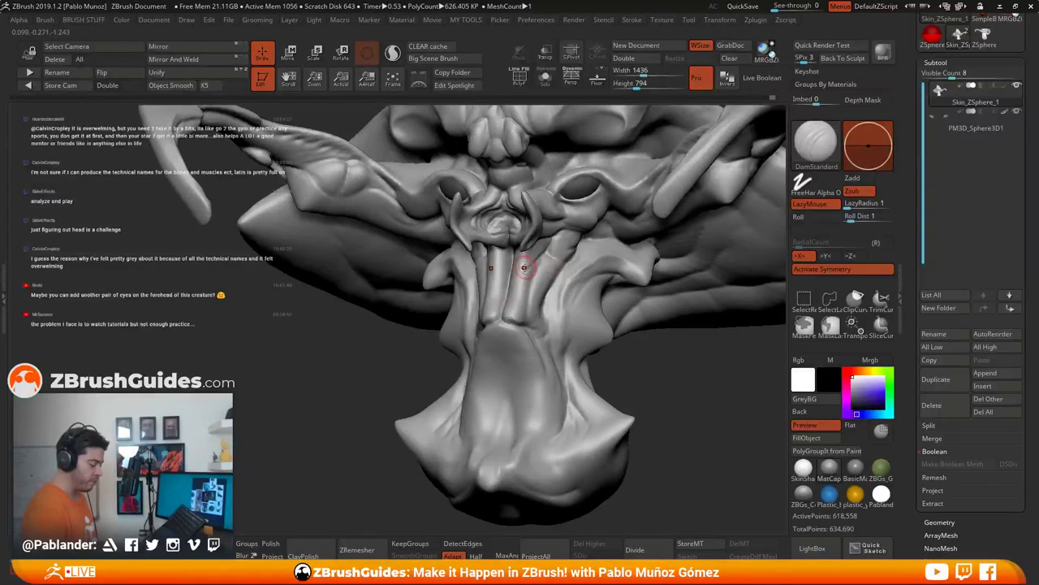
# Step: Define the grooves between the front teeth and the curved bony ridge of the jaw, following the ridge outward
pyautogui.press('shift')
pyautogui.moveTo(510, 306)
pyautogui.mouseDown(button='right')
pyautogui.moveTo(557, 298)
pyautogui.moveTo(544, 265)
pyautogui.moveTo(556, 268)
pyautogui.moveTo(552, 294)
pyautogui.moveTo(541, 268)
pyautogui.mouseUp(button='right')
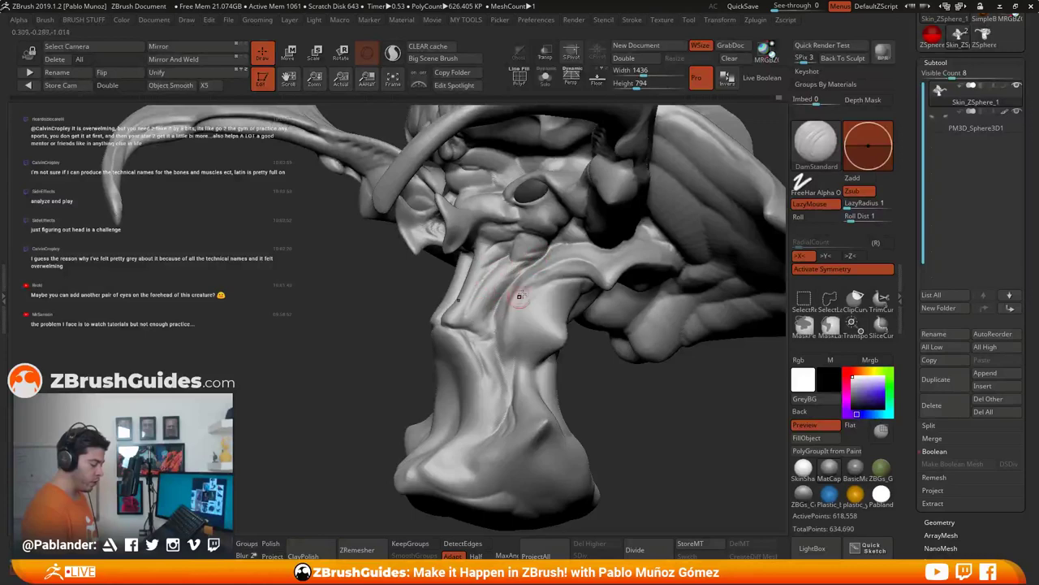
pyautogui.moveTo(568, 257); pyautogui.dragTo(539, 282, button='right')
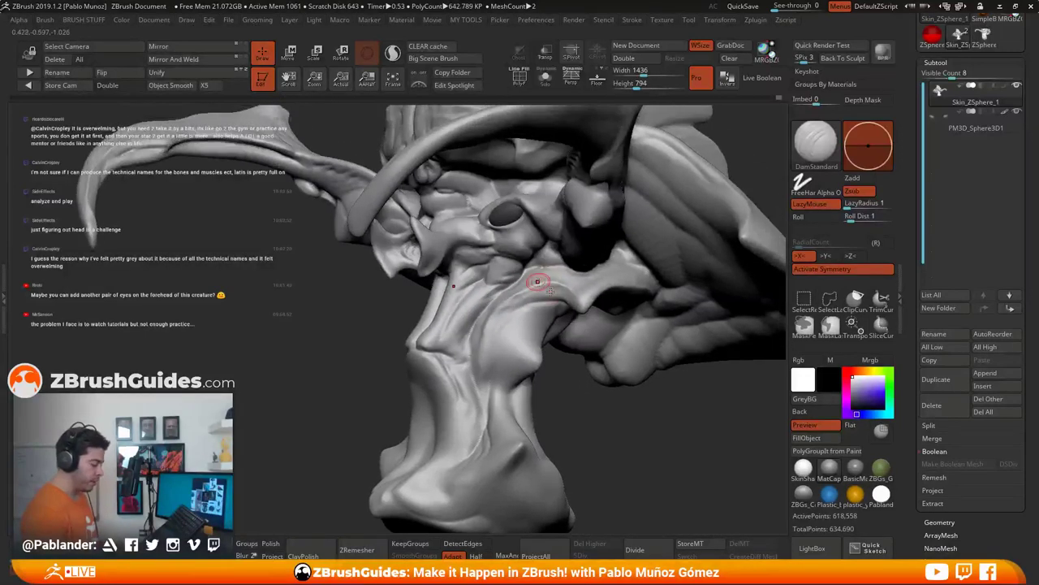
pyautogui.moveTo(532, 343)
pyautogui.mouseDown(button='right')
pyautogui.moveTo(571, 243)
pyautogui.moveTo(548, 256)
pyautogui.mouseUp(button='right')
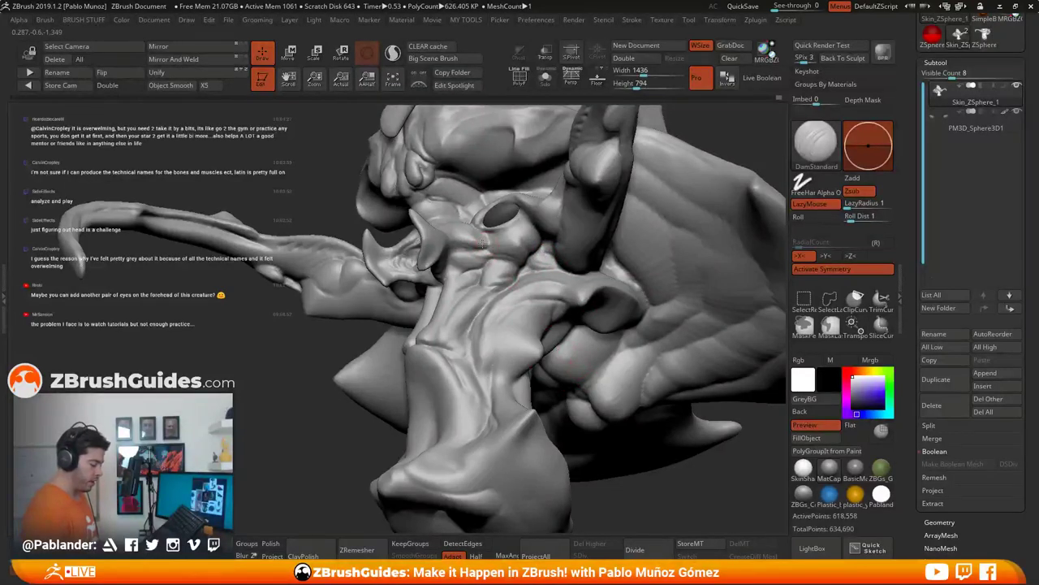
# Step: Carve folds below and around the outer rims of the eye sockets and smooth their transitions
pyautogui.moveTo(477, 242); pyautogui.dragTo(490, 241, button='right')
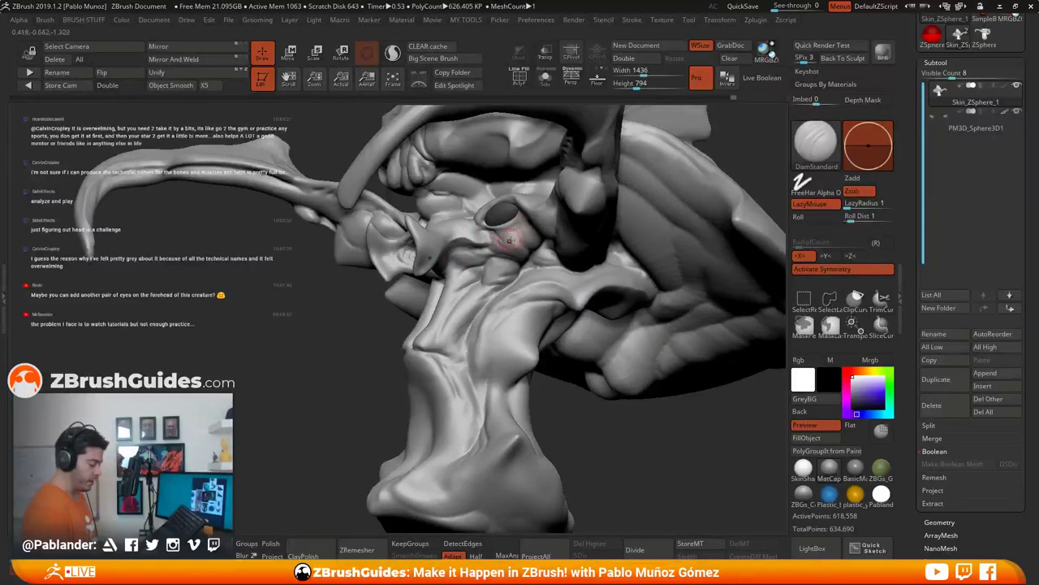
pyautogui.moveTo(510, 241); pyautogui.dragTo(526, 243, button='right')
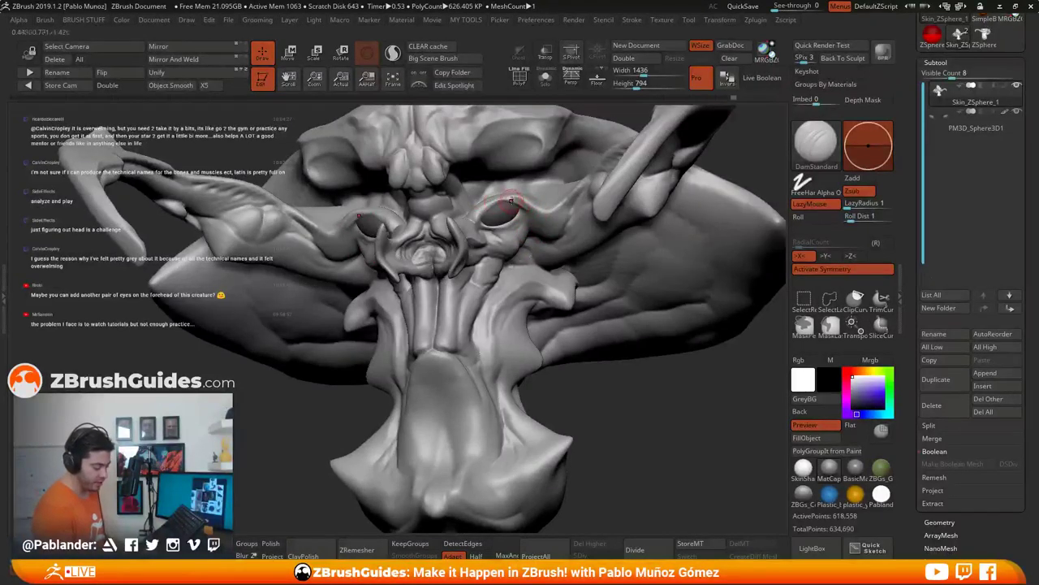
pyautogui.moveTo(534, 216); pyautogui.dragTo(548, 204, button='right')
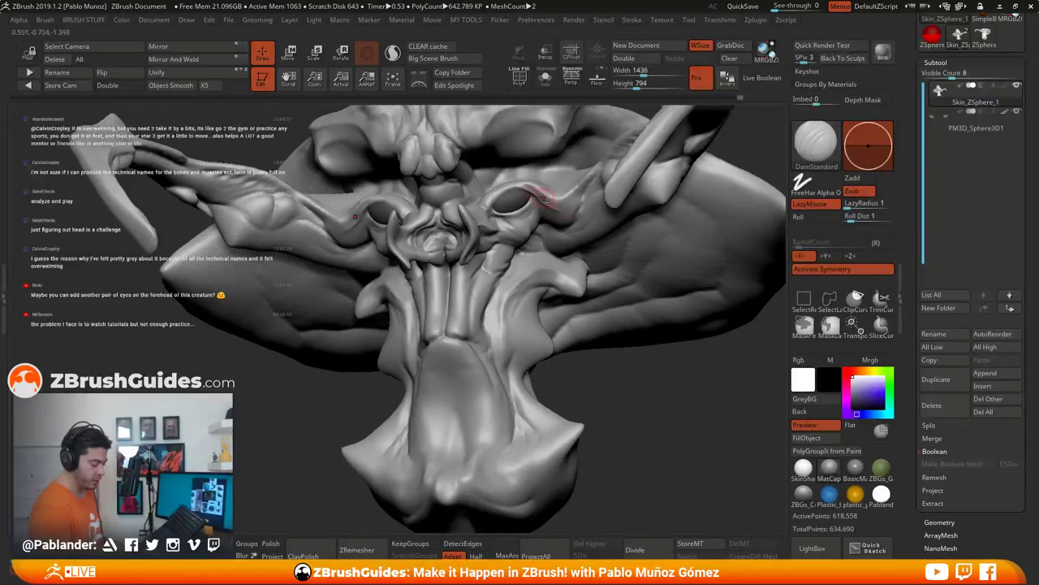
pyautogui.press('shift')
pyautogui.moveTo(558, 300)
pyautogui.mouseDown(button='right')
pyautogui.moveTo(571, 295)
pyautogui.moveTo(551, 210)
pyautogui.mouseUp(button='right')
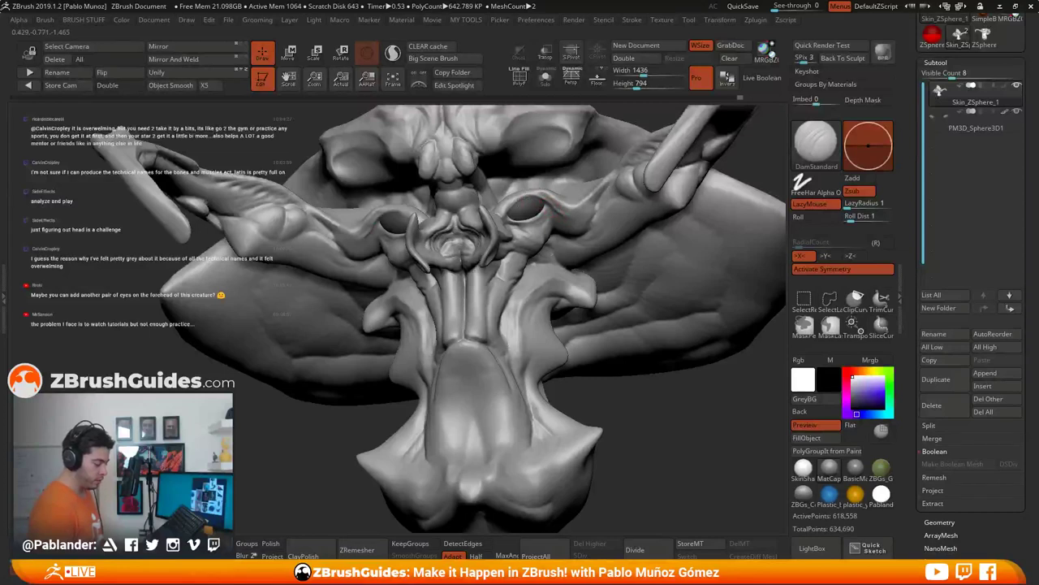
pyautogui.keyDown('shift'); pyautogui.moveTo(514, 204); pyautogui.dragTo(505, 209); pyautogui.keyUp('shift')
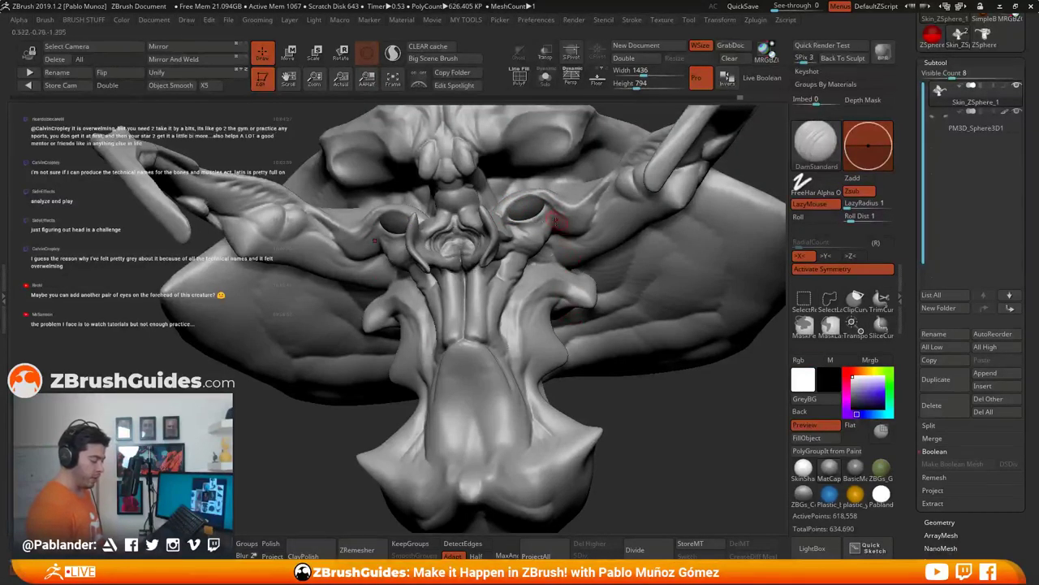
pyautogui.press('shift')
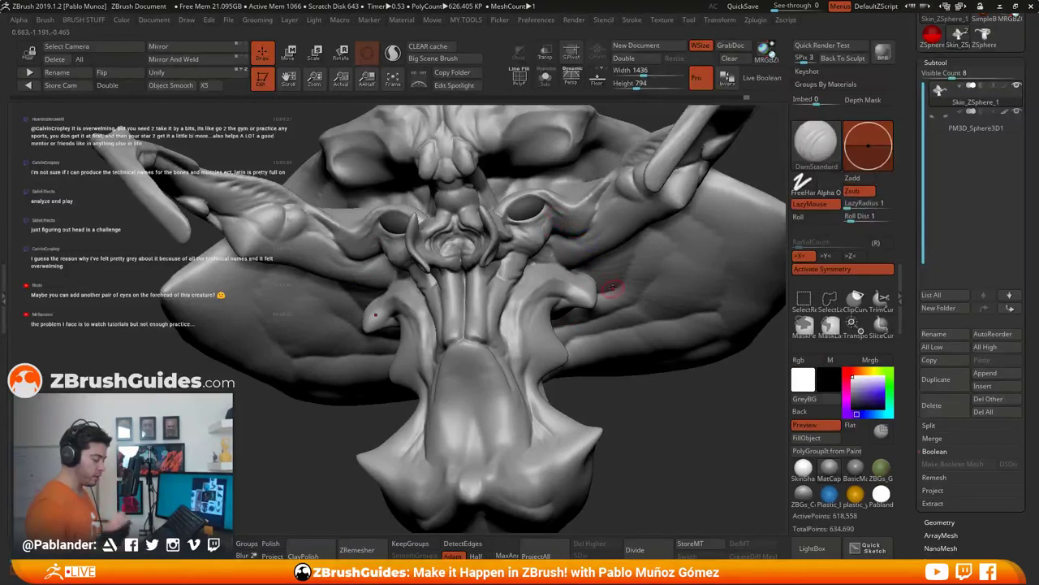
# Step: Carve and soften creases along the underside of the side horn bases, from the eye sockets out to the bulges
pyautogui.moveTo(581, 246)
pyautogui.mouseDown(button='right')
pyautogui.moveTo(568, 240)
pyautogui.moveTo(599, 221)
pyautogui.moveTo(583, 213)
pyautogui.mouseUp(button='right')
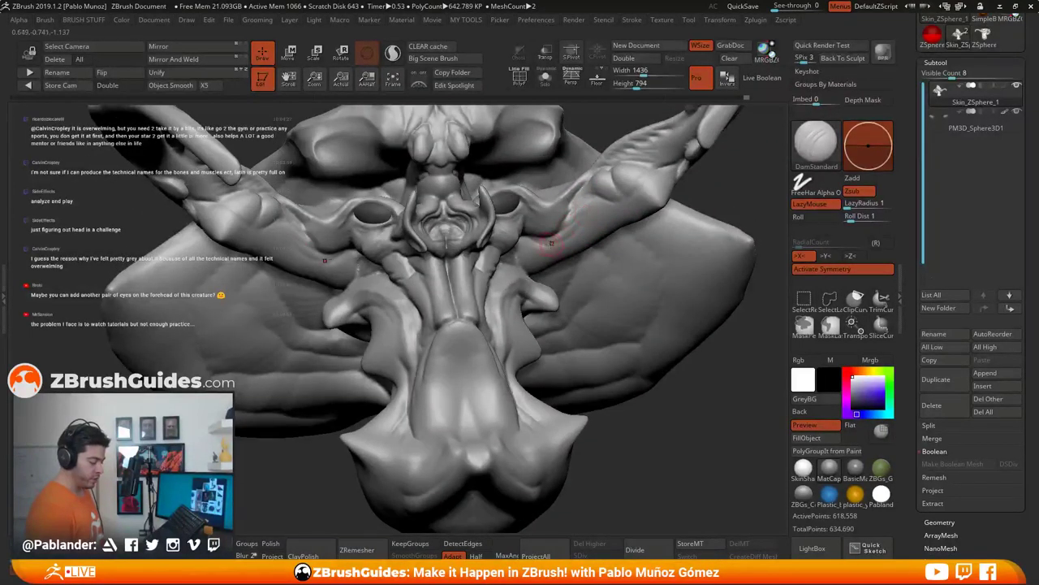
pyautogui.moveTo(553, 242); pyautogui.dragTo(598, 253, button='right')
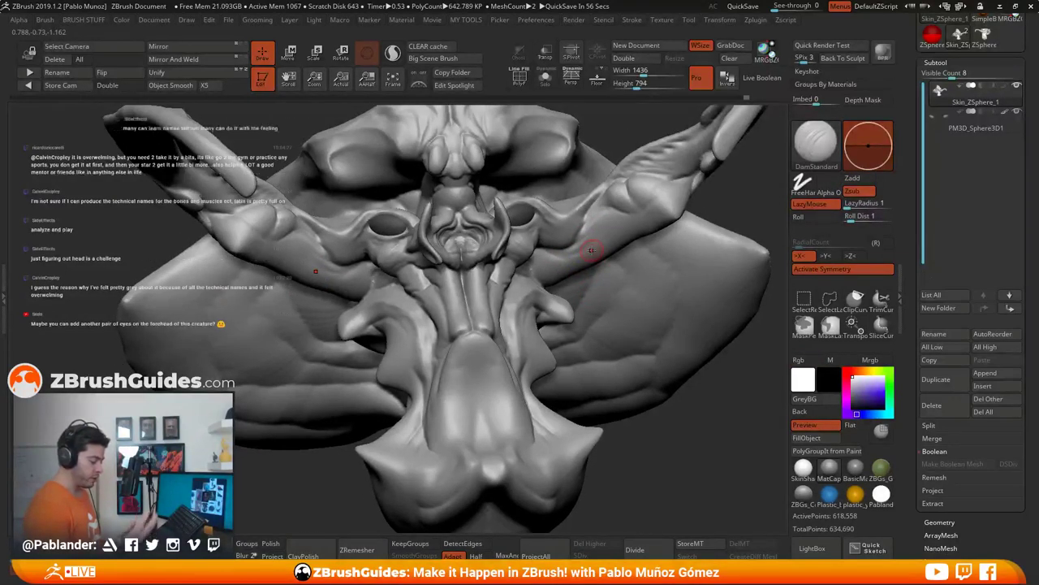
pyautogui.moveTo(592, 250); pyautogui.dragTo(609, 228, button='right')
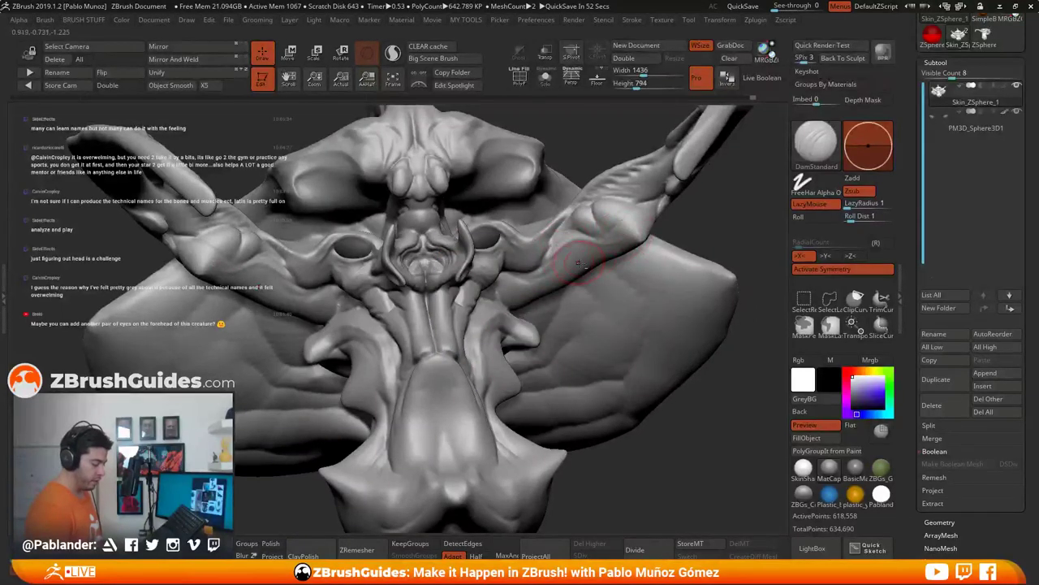
pyautogui.moveTo(626, 229)
pyautogui.keyDown('shift'); pyautogui.mouseDown()
pyautogui.moveTo(615, 254)
pyautogui.moveTo(626, 244)
pyautogui.mouseUp(); pyautogui.keyUp('shift')
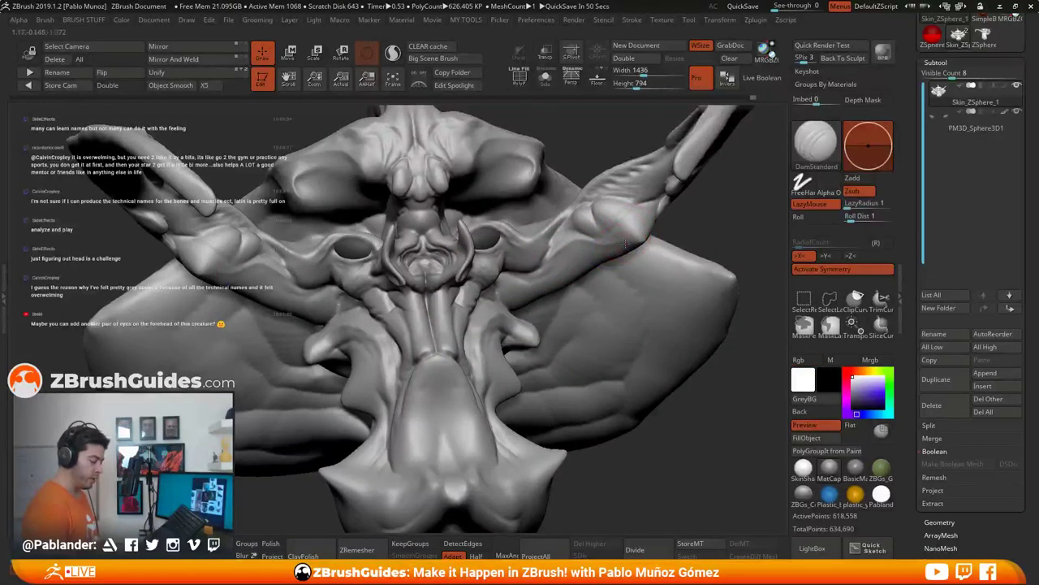
pyautogui.moveTo(626, 244); pyautogui.dragTo(622, 268, button='right')
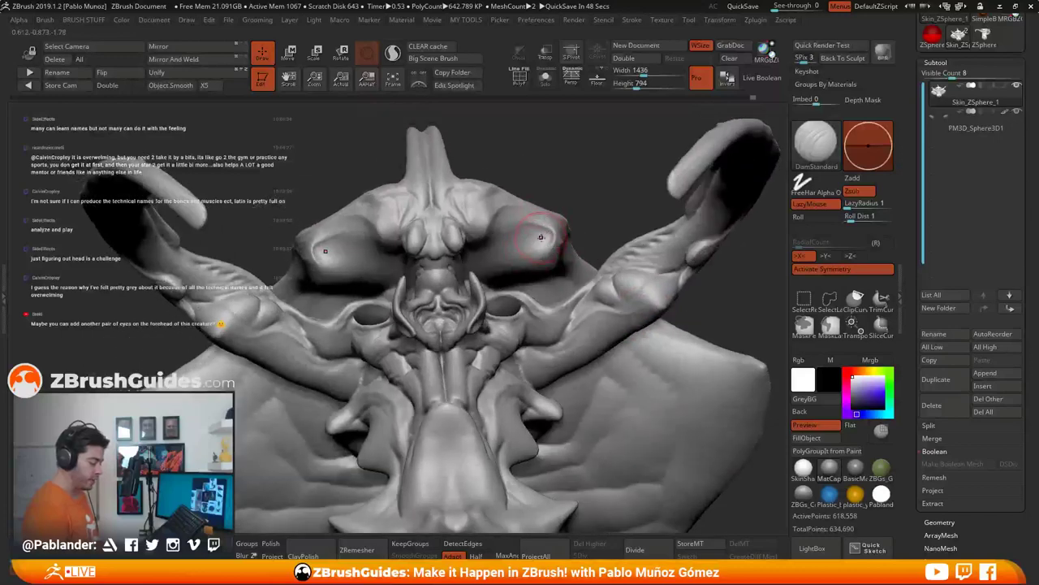
# Step: Shape the rounded brow lobes above the eyes with symmetrical creases and smooth their surfaces
pyautogui.moveTo(540, 237); pyautogui.dragTo(500, 240)
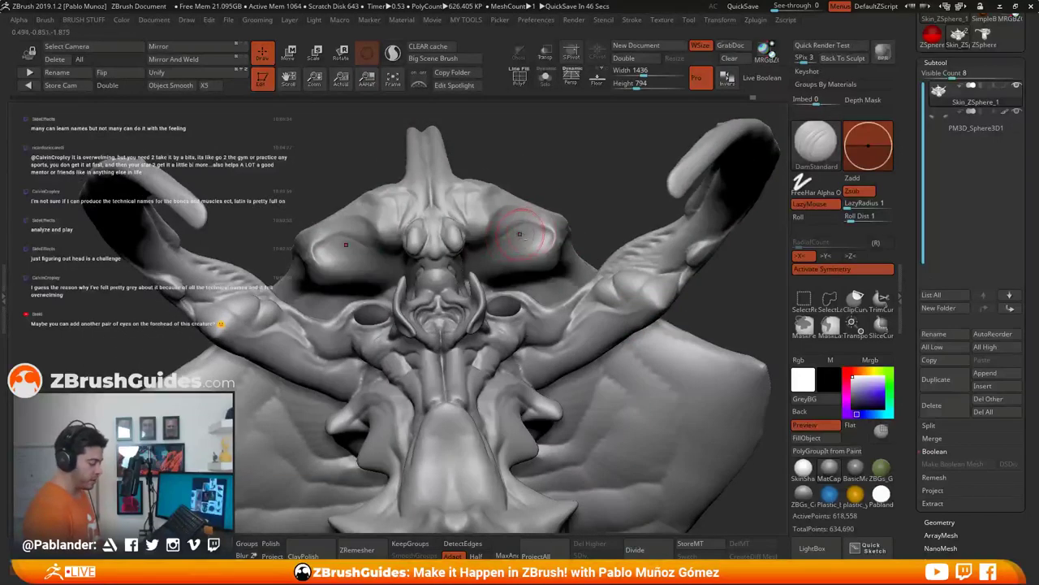
pyautogui.moveTo(512, 238); pyautogui.dragTo(481, 232, button='right')
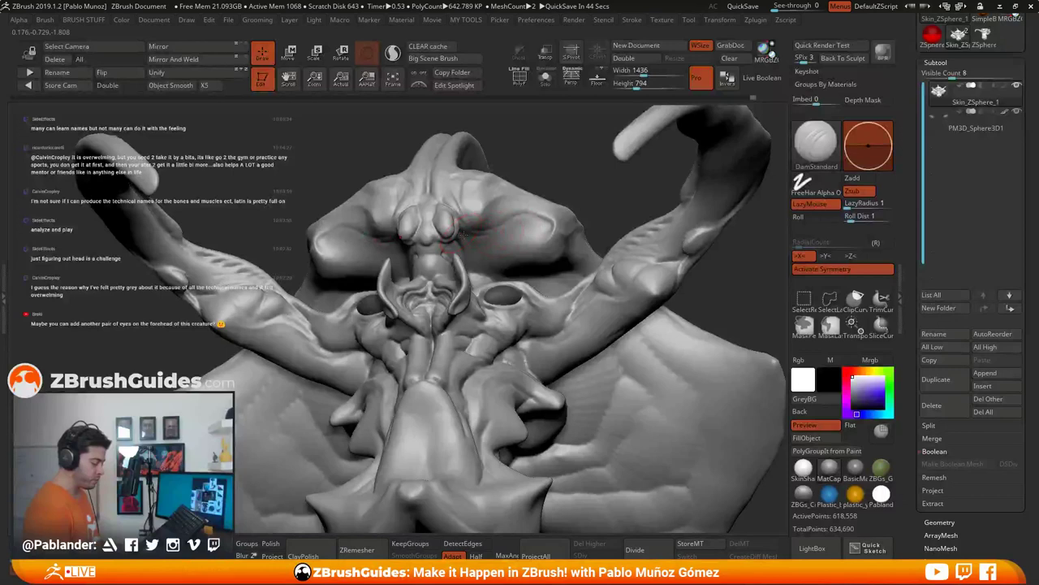
pyautogui.keyDown('shift'); pyautogui.moveTo(528, 231); pyautogui.dragTo(512, 240); pyautogui.keyUp('shift')
pyautogui.press('alt')
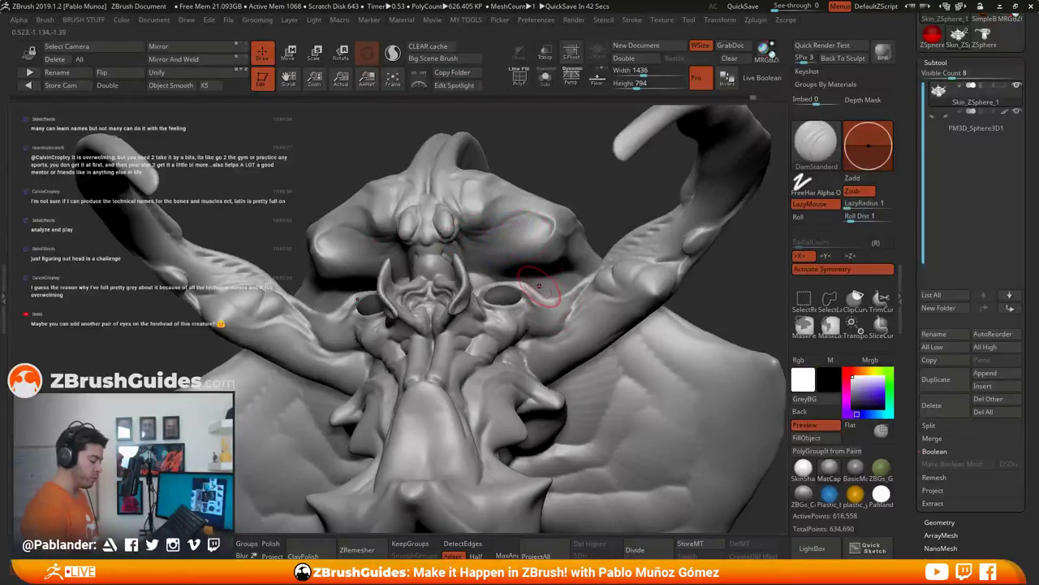
pyautogui.moveTo(538, 285)
pyautogui.mouseDown(button='right')
pyautogui.moveTo(542, 305)
pyautogui.moveTo(528, 304)
pyautogui.moveTo(540, 292)
pyautogui.moveTo(529, 281)
pyautogui.mouseUp(button='right')
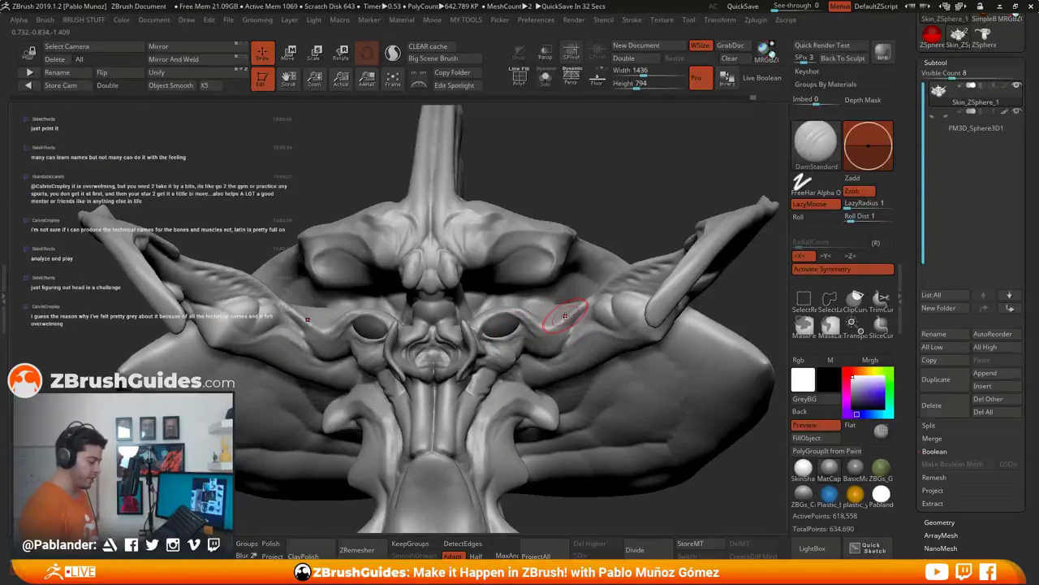
pyautogui.moveTo(559, 264)
pyautogui.mouseDown(button='right')
pyautogui.moveTo(575, 250)
pyautogui.moveTo(567, 260)
pyautogui.mouseUp(button='right')
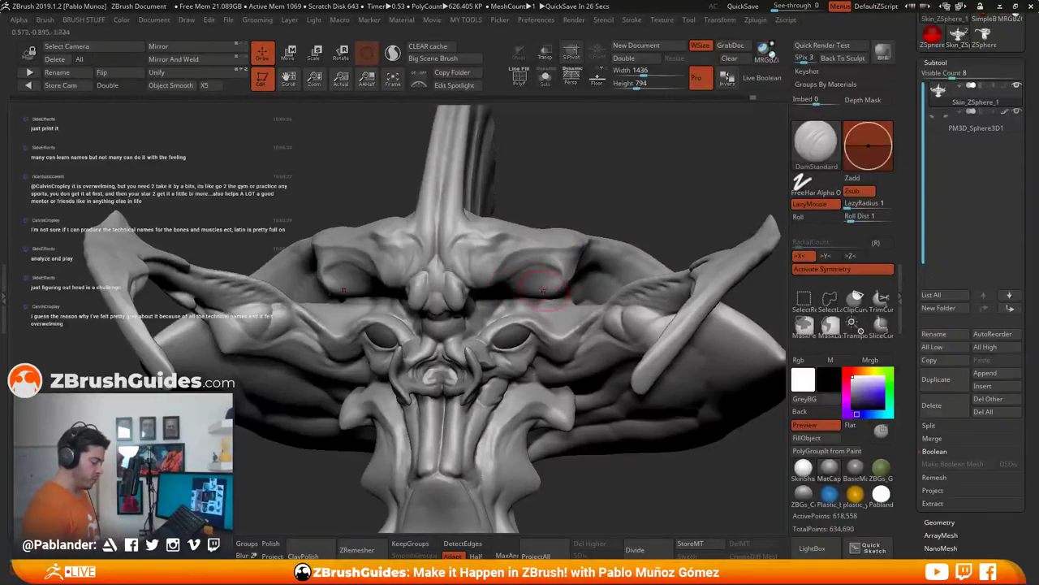
# Step: Carve creases around the central forehead bumps and up the front of the tall crest
pyautogui.moveTo(510, 258); pyautogui.dragTo(508, 276, button='right')
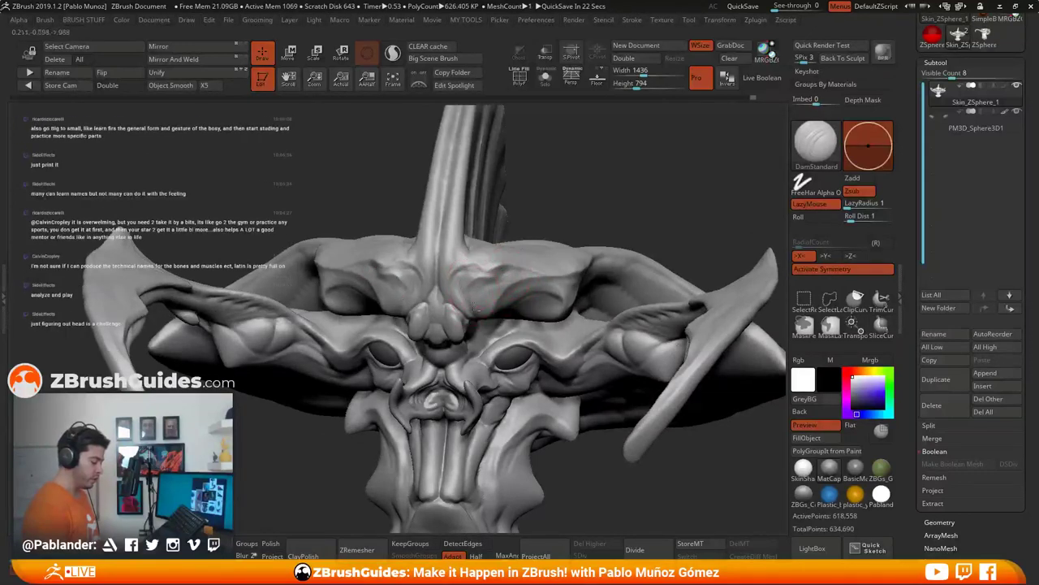
pyautogui.press('space')
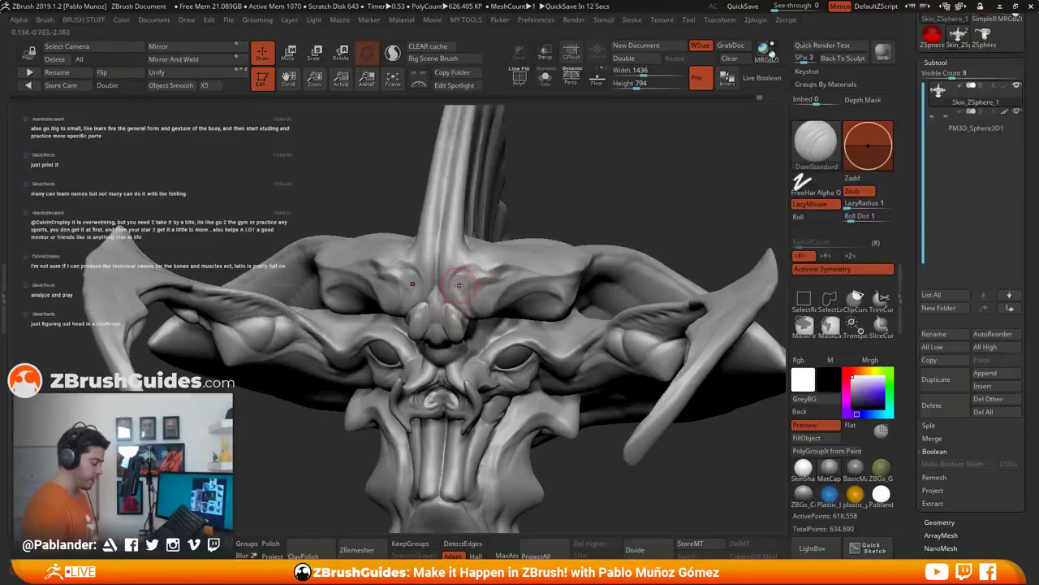
pyautogui.press('space')
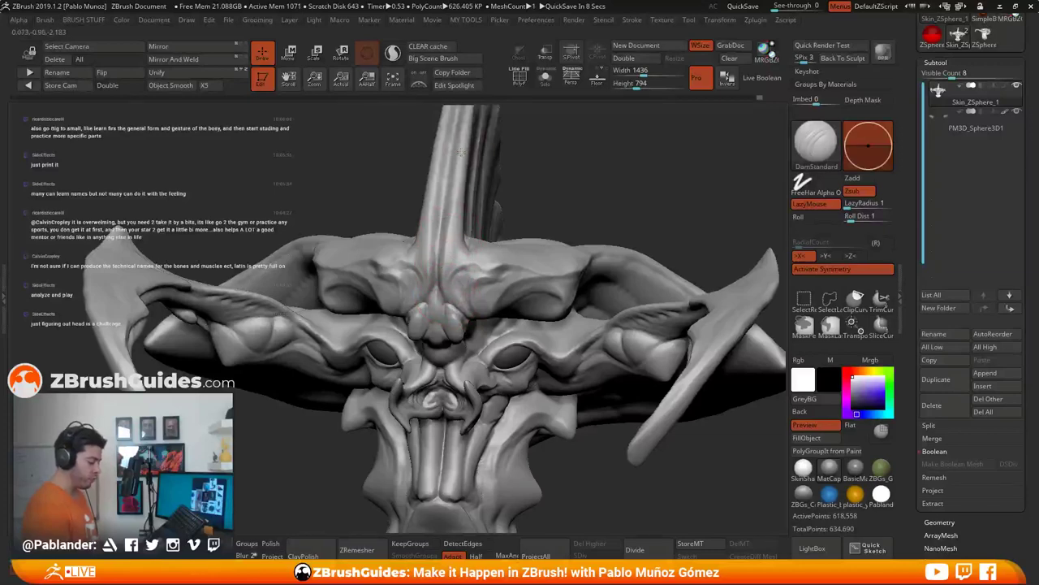
pyautogui.moveTo(463, 141)
pyautogui.keyDown('alt'); pyautogui.mouseDown(button='right')
pyautogui.moveTo(491, 212)
pyautogui.moveTo(406, 251)
pyautogui.mouseUp(button='right'); pyautogui.keyUp('alt')
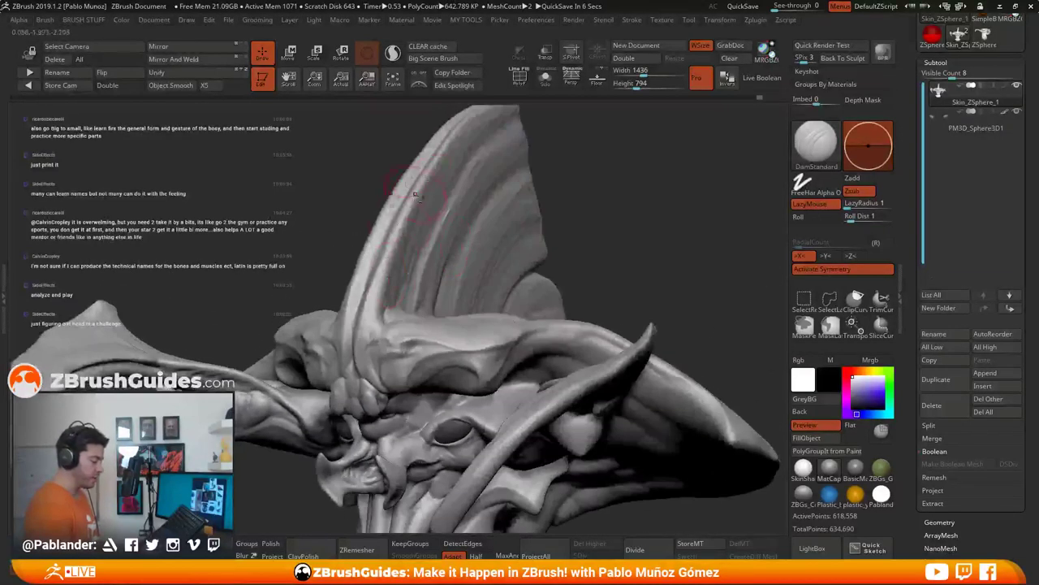
pyautogui.moveTo(447, 203)
pyautogui.mouseDown(button='right')
pyautogui.moveTo(425, 220)
pyautogui.moveTo(498, 302)
pyautogui.moveTo(591, 301)
pyautogui.moveTo(505, 331)
pyautogui.moveTo(542, 307)
pyautogui.moveTo(643, 325)
pyautogui.moveTo(560, 302)
pyautogui.moveTo(573, 297)
pyautogui.moveTo(603, 336)
pyautogui.moveTo(635, 349)
pyautogui.moveTo(533, 348)
pyautogui.moveTo(548, 269)
pyautogui.mouseUp(button='right')
# Step: Refine the creases where the side horns join the face, beneath the brow and beside the eyes
pyautogui.moveTo(547, 269)
pyautogui.mouseDown()
pyautogui.moveTo(567, 273)
pyautogui.moveTo(545, 266)
pyautogui.moveTo(560, 264)
pyautogui.mouseUp()
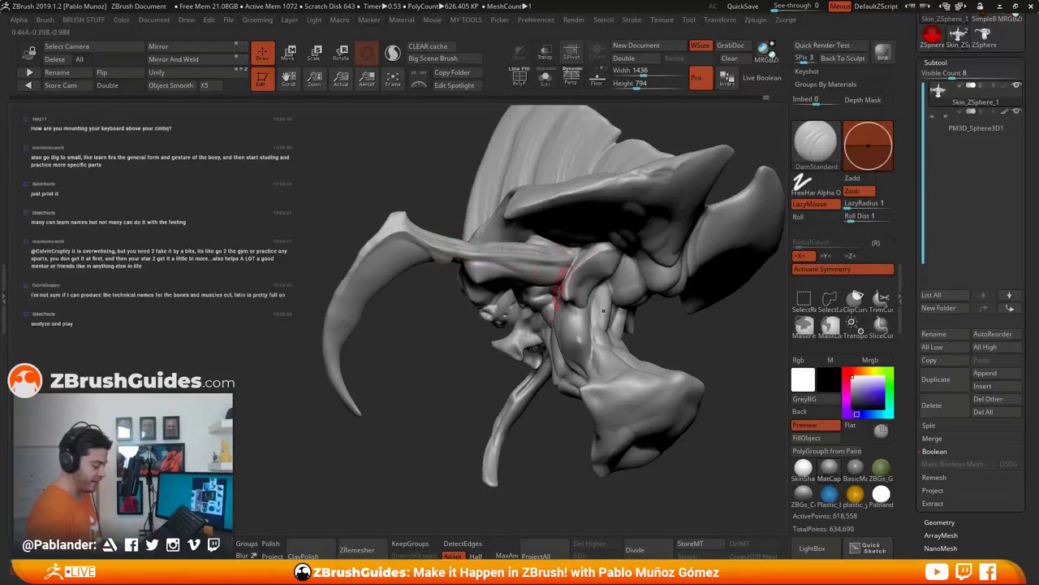
pyautogui.moveTo(586, 289)
pyautogui.mouseDown(button='right')
pyautogui.moveTo(596, 203)
pyautogui.moveTo(559, 470)
pyautogui.moveTo(618, 300)
pyautogui.moveTo(660, 252)
pyautogui.mouseUp(button='right')
pyautogui.press('shift')
pyautogui.moveTo(652, 304)
pyautogui.mouseDown(button='right')
pyautogui.moveTo(652, 316)
pyautogui.moveTo(558, 309)
pyautogui.moveTo(581, 313)
pyautogui.mouseUp(button='right')
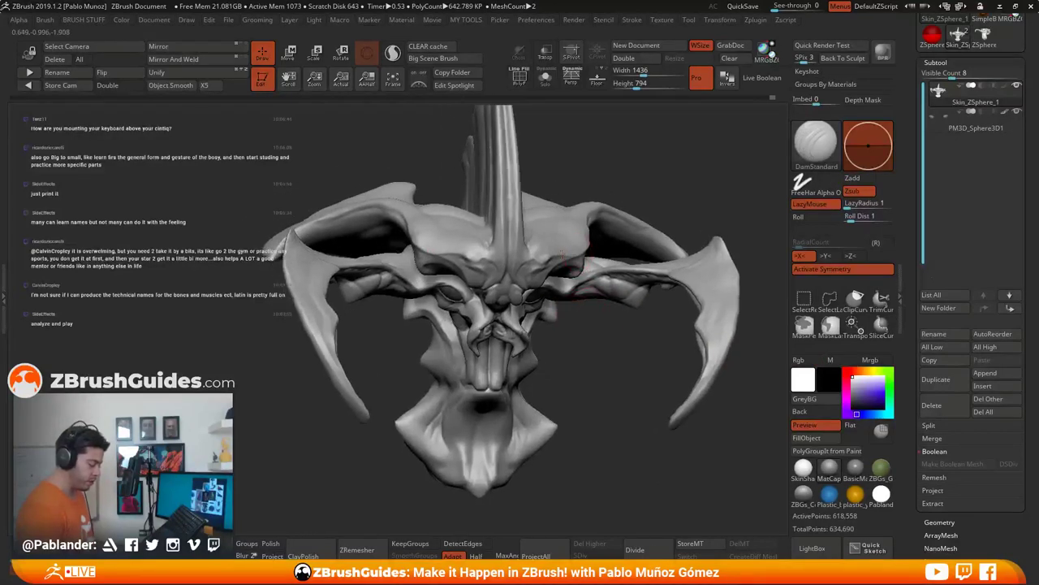
pyautogui.moveTo(543, 295); pyautogui.dragTo(546, 304)
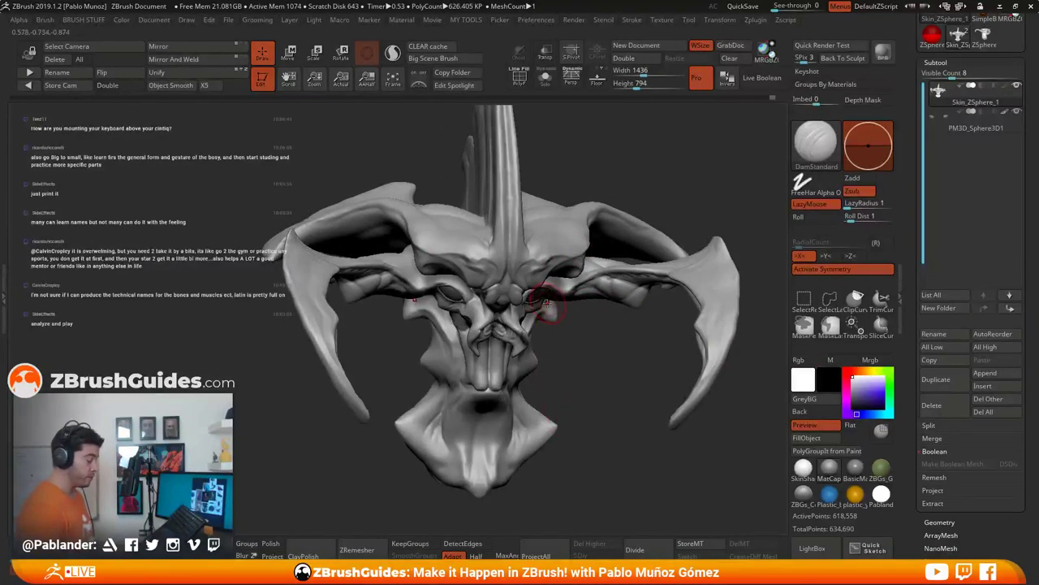
# Step: Undo the last stroke and carve a crease across the side of the jaw where the front teeth meet the throat
pyautogui.moveTo(484, 292); pyautogui.dragTo(443, 302, button='right')
pyautogui.hotkey('ctrl', 'shift', 'z')
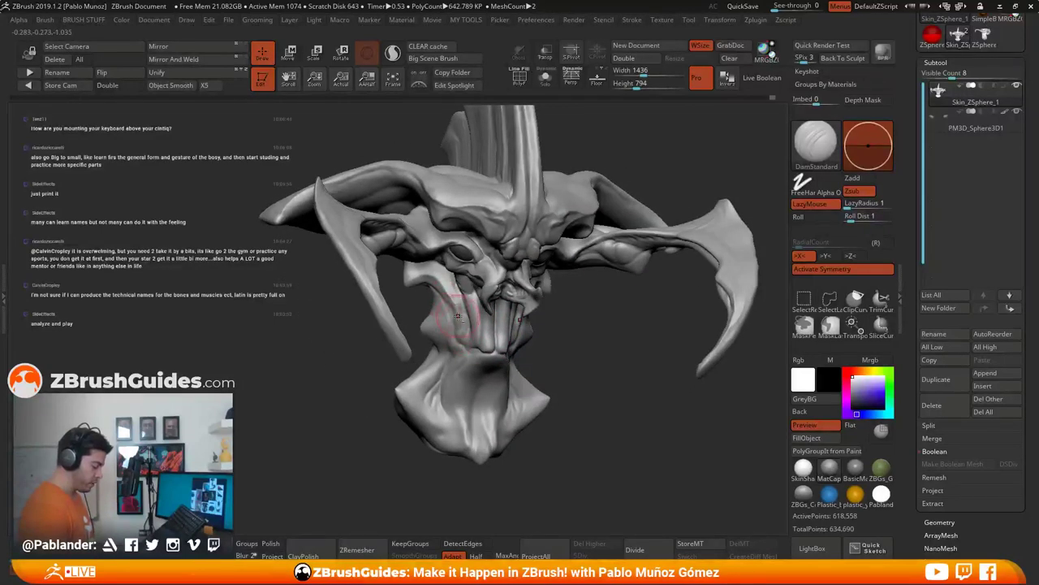
pyautogui.hotkey('ctrl', 'z')
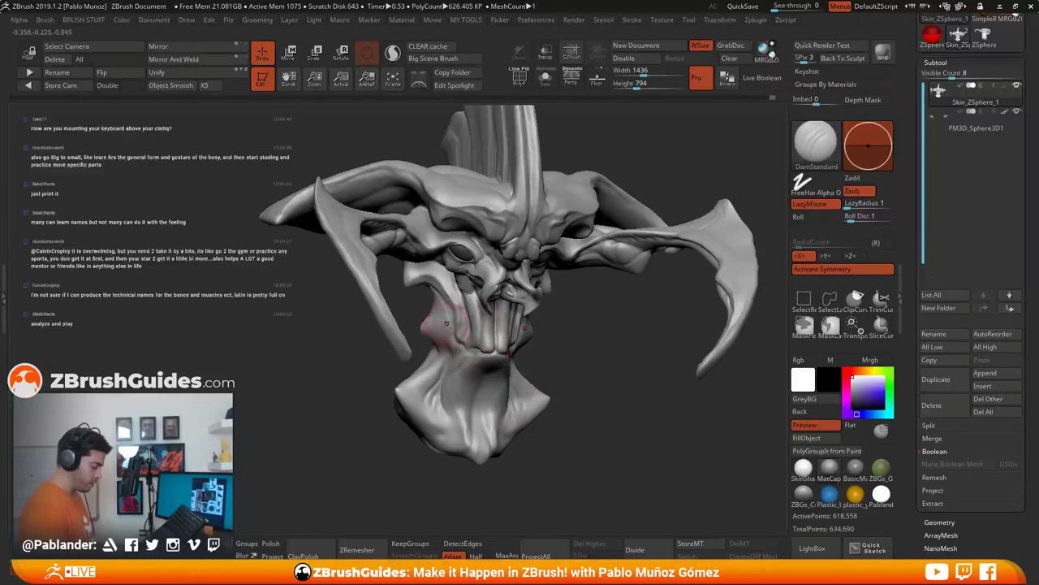
pyautogui.moveTo(583, 355); pyautogui.dragTo(488, 349, button='right')
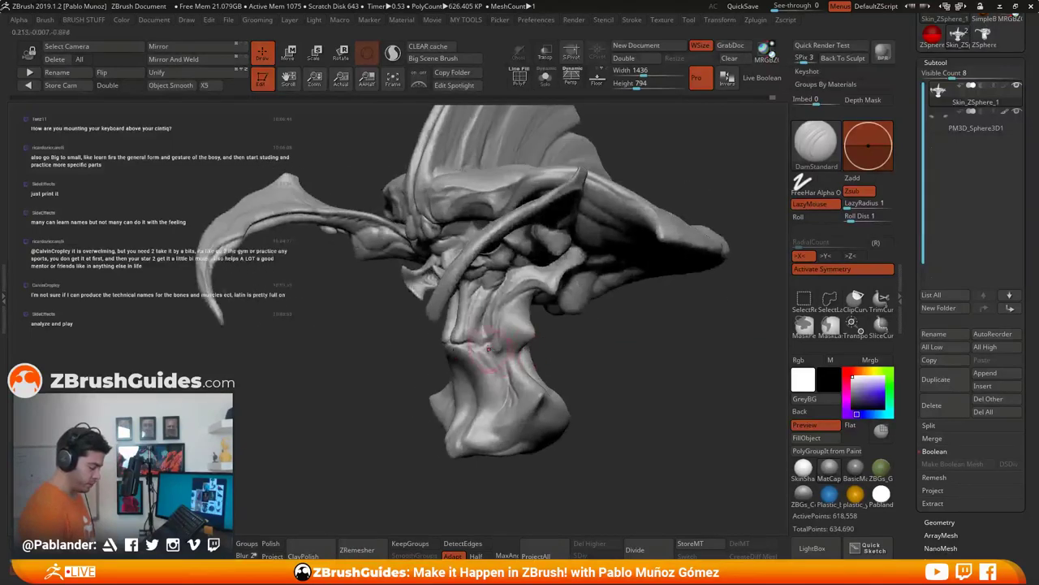
pyautogui.moveTo(566, 352)
pyautogui.mouseDown(button='right')
pyautogui.moveTo(510, 344)
pyautogui.moveTo(518, 355)
pyautogui.moveTo(501, 342)
pyautogui.mouseUp(button='right')
pyautogui.press('space')
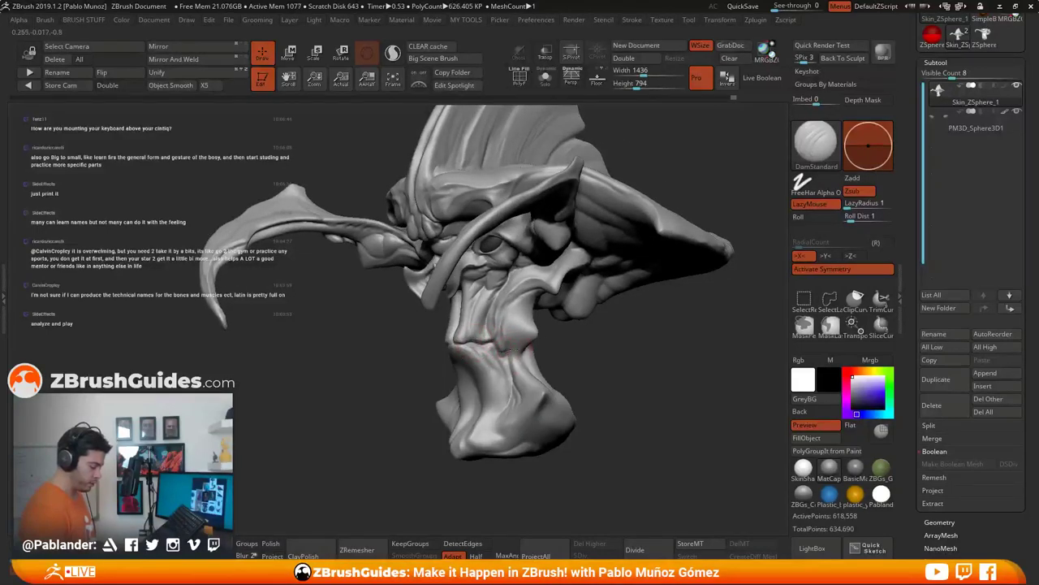
pyautogui.moveTo(557, 350)
pyautogui.mouseDown(button='right')
pyautogui.moveTo(515, 325)
pyautogui.moveTo(574, 343)
pyautogui.moveTo(552, 251)
pyautogui.mouseUp(button='right')
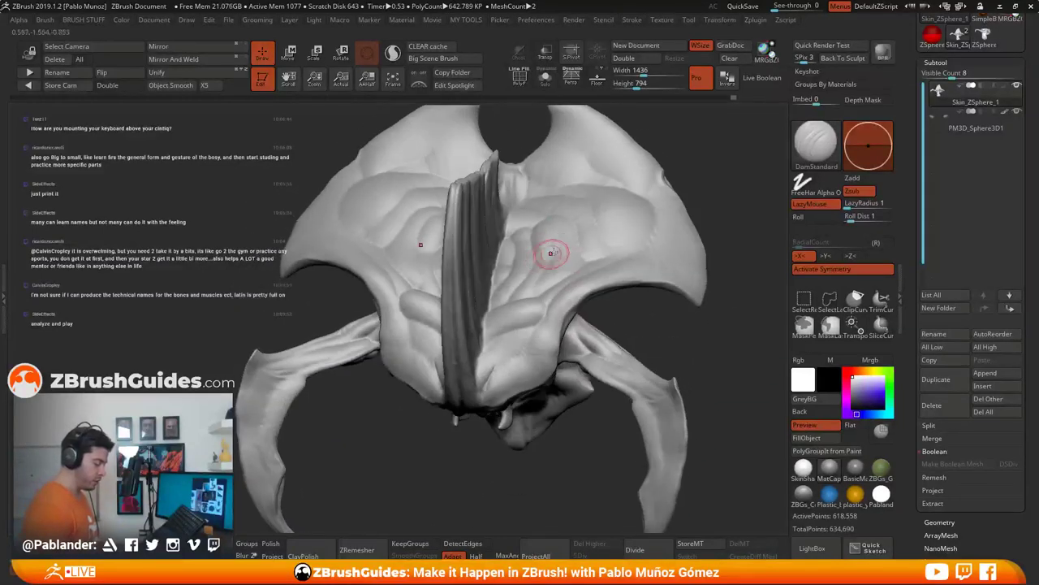
# Step: Carve creases along the front rim of the side frill and where it runs down into the brow
pyautogui.moveTo(539, 297)
pyautogui.mouseDown(button='right')
pyautogui.moveTo(552, 271)
pyautogui.moveTo(567, 268)
pyautogui.moveTo(566, 248)
pyautogui.moveTo(627, 270)
pyautogui.moveTo(695, 260)
pyautogui.mouseUp(button='right')
pyautogui.press('space')
pyautogui.moveTo(694, 260)
pyautogui.mouseDown()
pyautogui.moveTo(582, 237)
pyautogui.moveTo(542, 257)
pyautogui.mouseUp()
pyautogui.moveTo(564, 280); pyautogui.dragTo(686, 284, button='right')
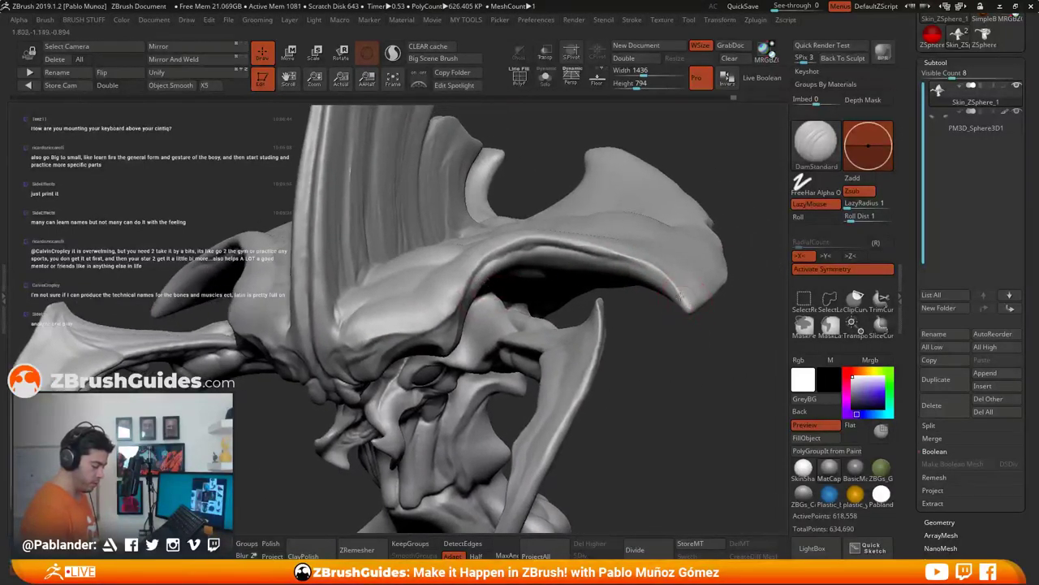
pyautogui.moveTo(676, 289)
pyautogui.mouseDown()
pyautogui.moveTo(596, 246)
pyautogui.moveTo(468, 278)
pyautogui.mouseUp()
pyautogui.moveTo(442, 315); pyautogui.dragTo(374, 331)
# Step: Quick-save the project with the whole head framed from the front
pyautogui.moveTo(527, 324); pyautogui.dragTo(600, 316, button='right')
pyautogui.keyDown('ctrl'); pyautogui.moveTo(599, 317); pyautogui.dragTo(595, 276, button='right'); pyautogui.keyUp('ctrl')
pyautogui.keyDown('alt'); pyautogui.moveTo(675, 265); pyautogui.dragTo(658, 278, button='right'); pyautogui.keyUp('alt')
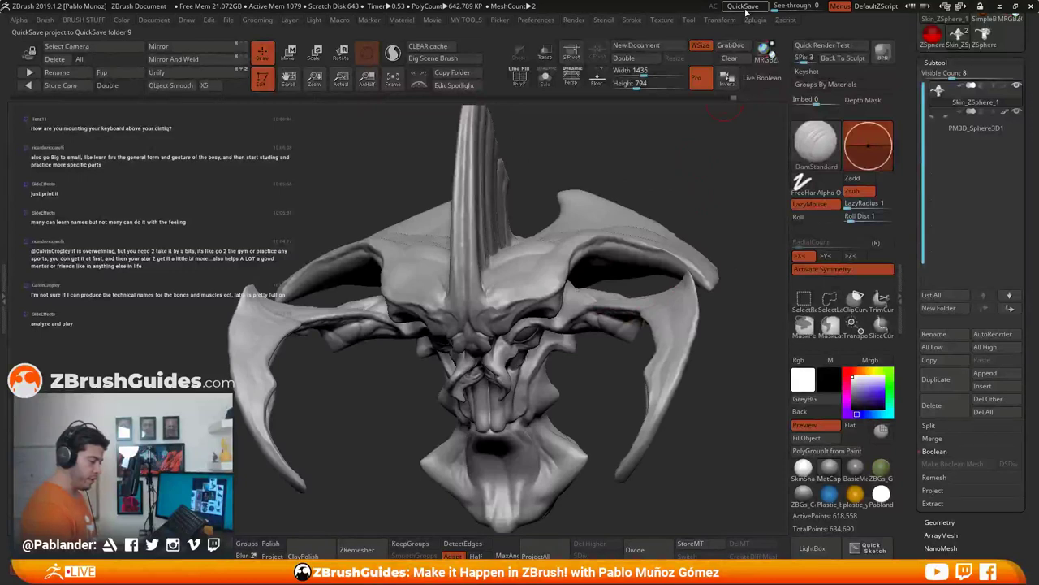
pyautogui.click(748, 7)
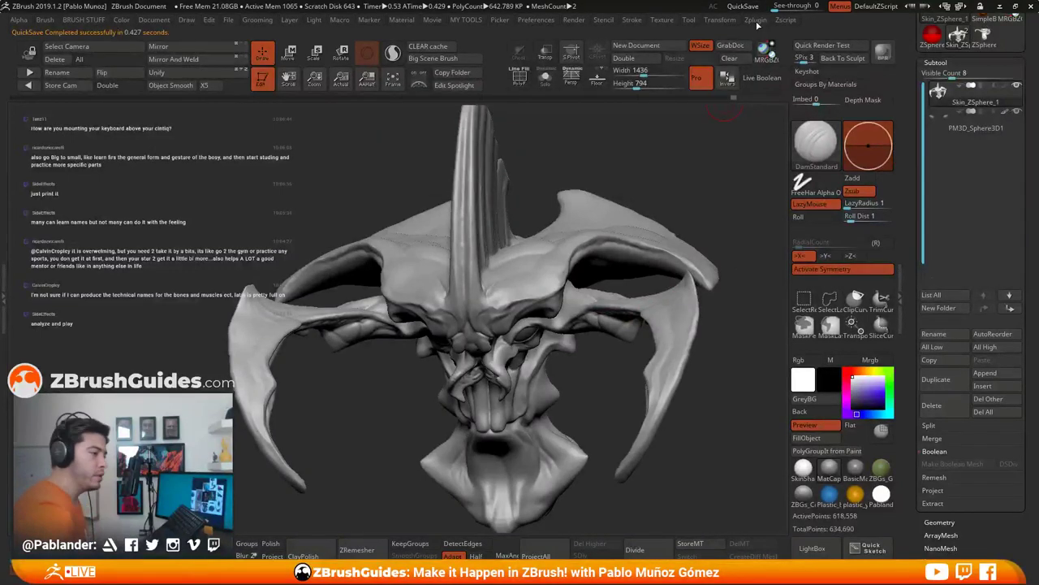
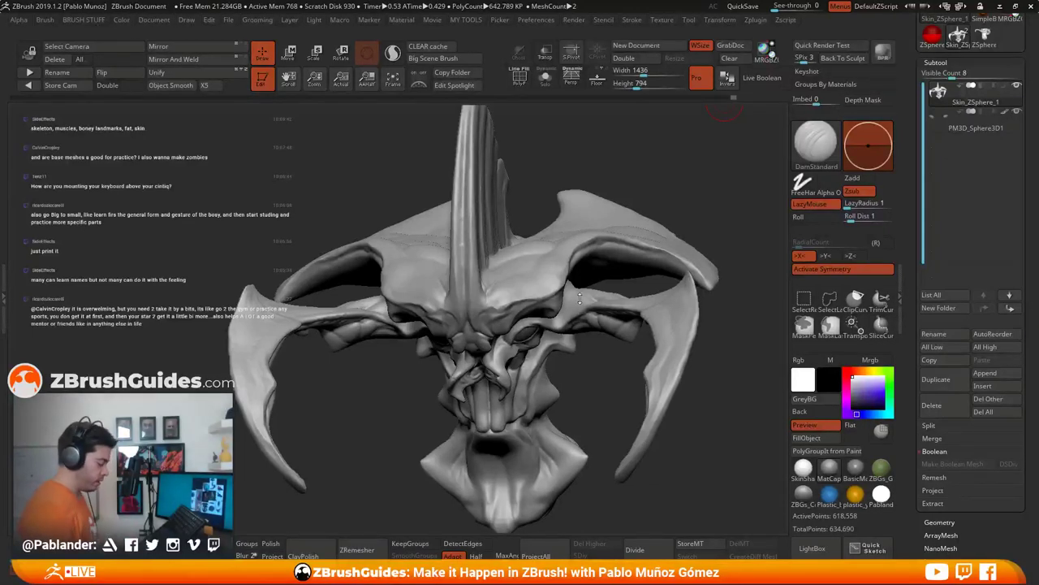
# Step: Carve symmetrical creases along the brow ridges above the eyes and inward to the base of the crest
pyautogui.moveTo(578, 281); pyautogui.dragTo(569, 283, button='right')
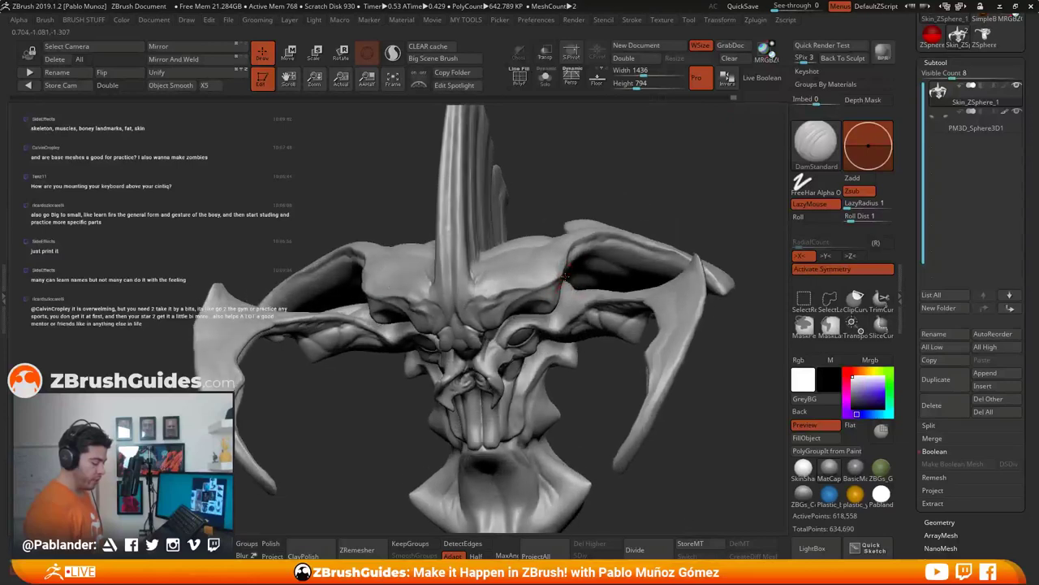
pyautogui.moveTo(566, 284); pyautogui.dragTo(487, 305)
pyautogui.moveTo(536, 280)
pyautogui.mouseDown(button='right')
pyautogui.moveTo(563, 297)
pyautogui.moveTo(585, 262)
pyautogui.mouseUp(button='right')
pyautogui.rightClick(539, 287)
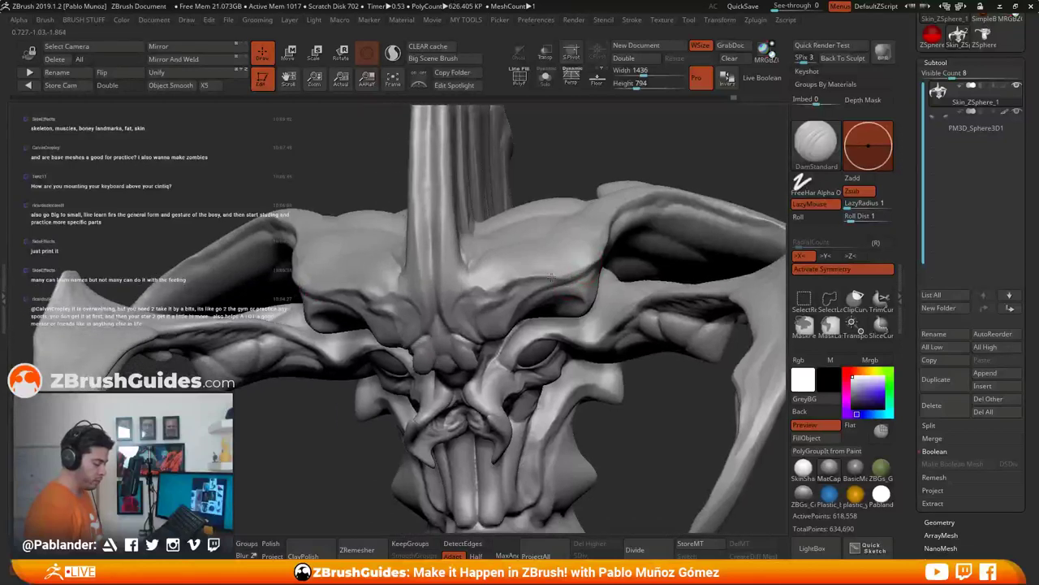
pyautogui.moveTo(495, 278); pyautogui.dragTo(506, 278, button='right')
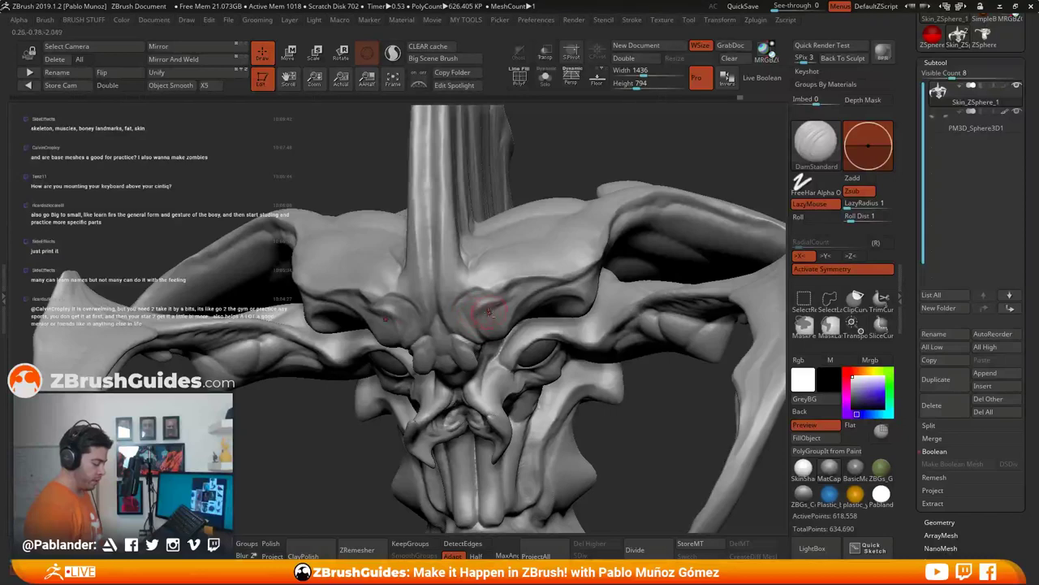
pyautogui.moveTo(483, 325); pyautogui.dragTo(499, 279, button='right')
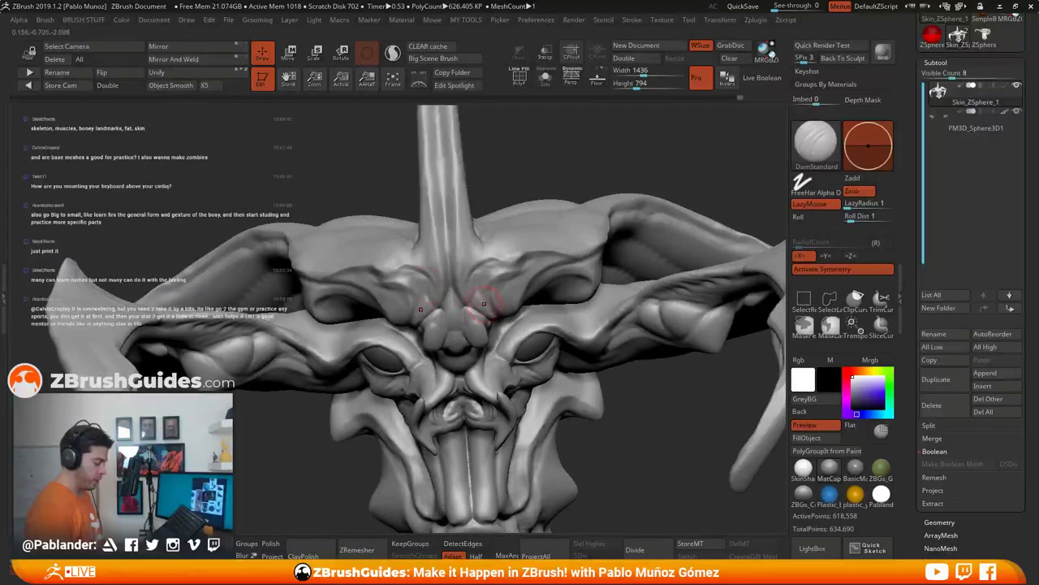
pyautogui.moveTo(527, 325); pyautogui.dragTo(517, 293, button='right')
pyautogui.moveTo(543, 260)
pyautogui.mouseDown(button='right')
pyautogui.moveTo(568, 255)
pyautogui.moveTo(568, 246)
pyautogui.mouseUp(button='right')
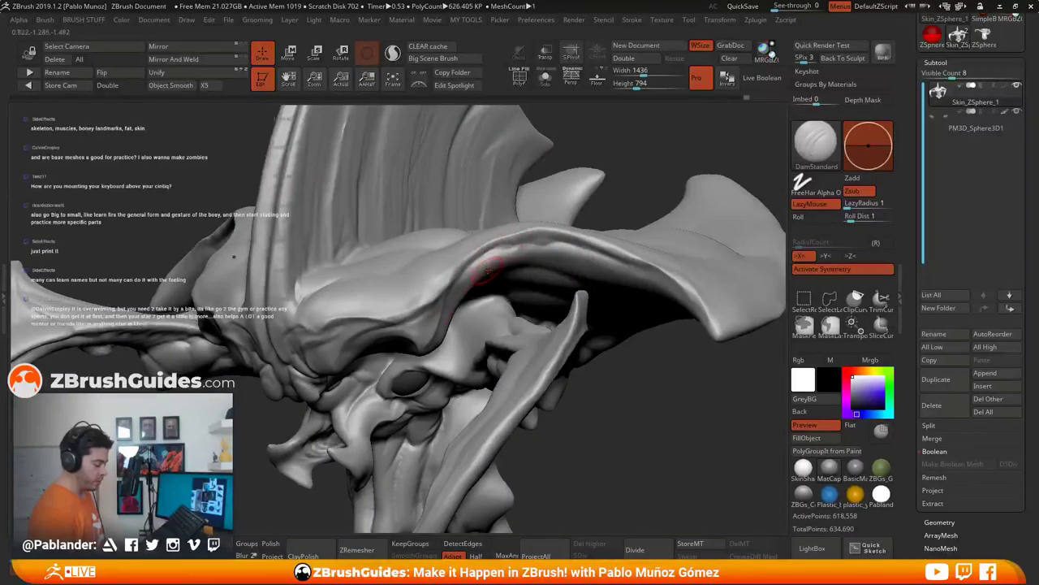
# Step: Sharpen the curved front rim of the side frill from the brow out to its lower tip
pyautogui.moveTo(487, 281); pyautogui.dragTo(528, 255, button='right')
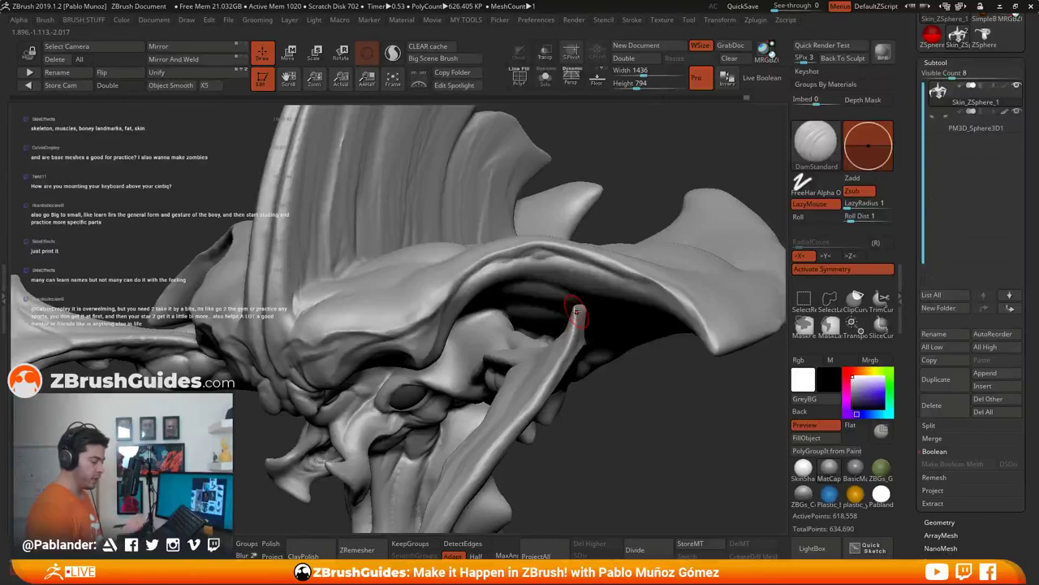
pyautogui.moveTo(634, 296); pyautogui.dragTo(507, 244, button='right')
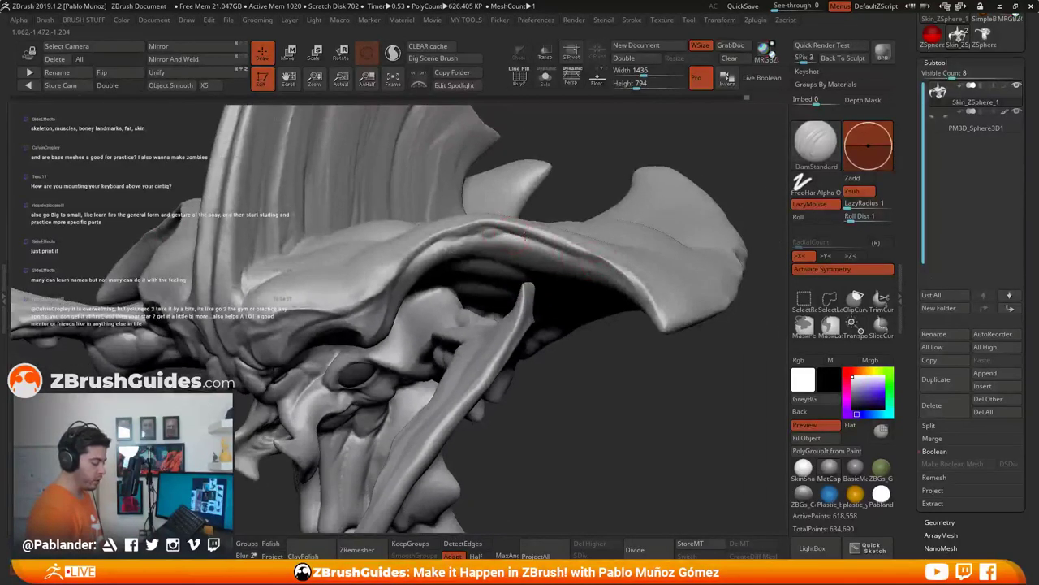
pyautogui.moveTo(634, 288)
pyautogui.mouseDown(button='right')
pyautogui.moveTo(664, 297)
pyautogui.moveTo(645, 297)
pyautogui.mouseUp(button='right')
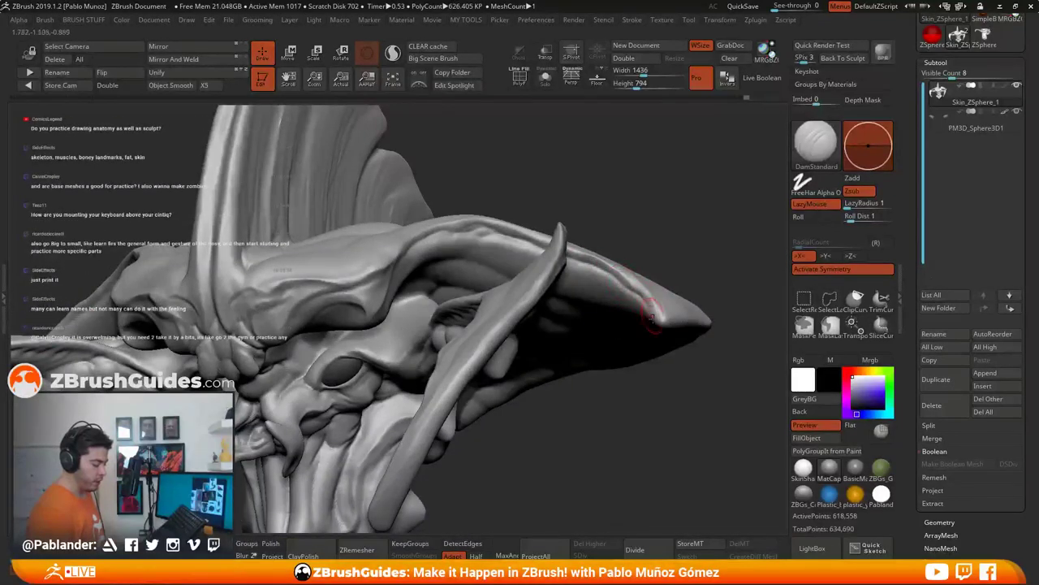
pyautogui.moveTo(654, 313); pyautogui.dragTo(643, 347, button='right')
pyautogui.moveTo(471, 294); pyautogui.dragTo(539, 269, button='right')
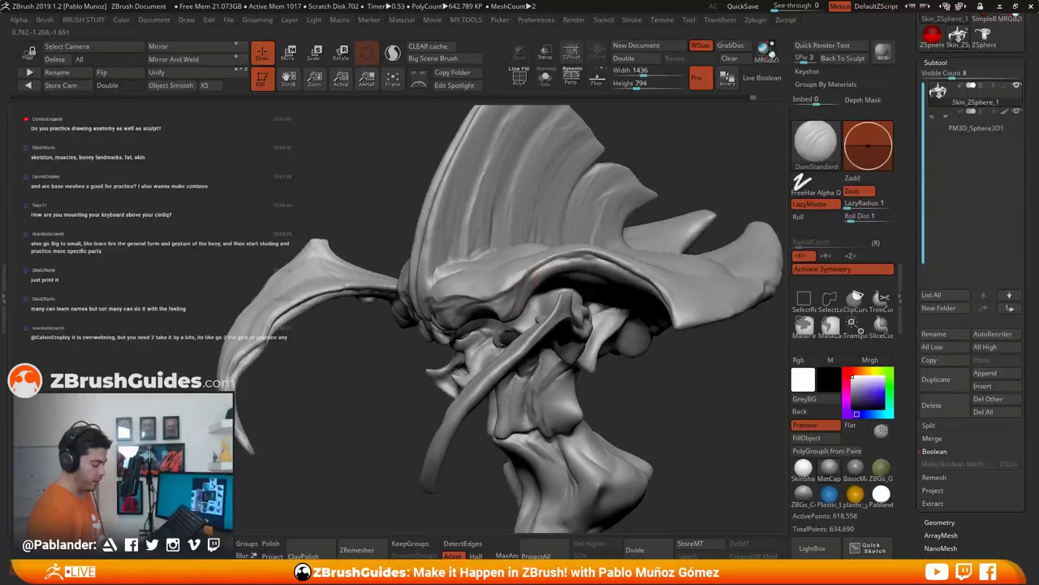
# Step: Refine the vertical creases along the narrow front edge of the tall crest
pyautogui.moveTo(399, 354); pyautogui.dragTo(485, 216)
pyautogui.rightClick(485, 216)
pyautogui.moveTo(494, 217); pyautogui.dragTo(532, 220, button='right')
pyautogui.moveTo(490, 238); pyautogui.dragTo(495, 276)
pyautogui.moveTo(587, 212); pyautogui.dragTo(529, 218)
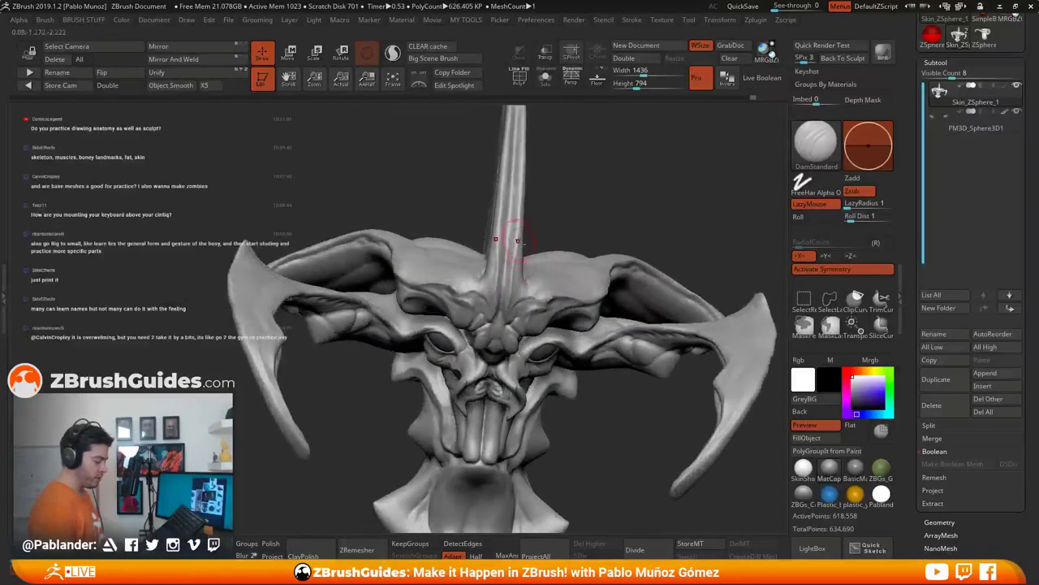
pyautogui.moveTo(517, 240)
pyautogui.mouseDown(button='right')
pyautogui.moveTo(517, 284)
pyautogui.moveTo(524, 260)
pyautogui.moveTo(503, 241)
pyautogui.moveTo(502, 265)
pyautogui.moveTo(495, 248)
pyautogui.moveTo(505, 238)
pyautogui.mouseUp(button='right')
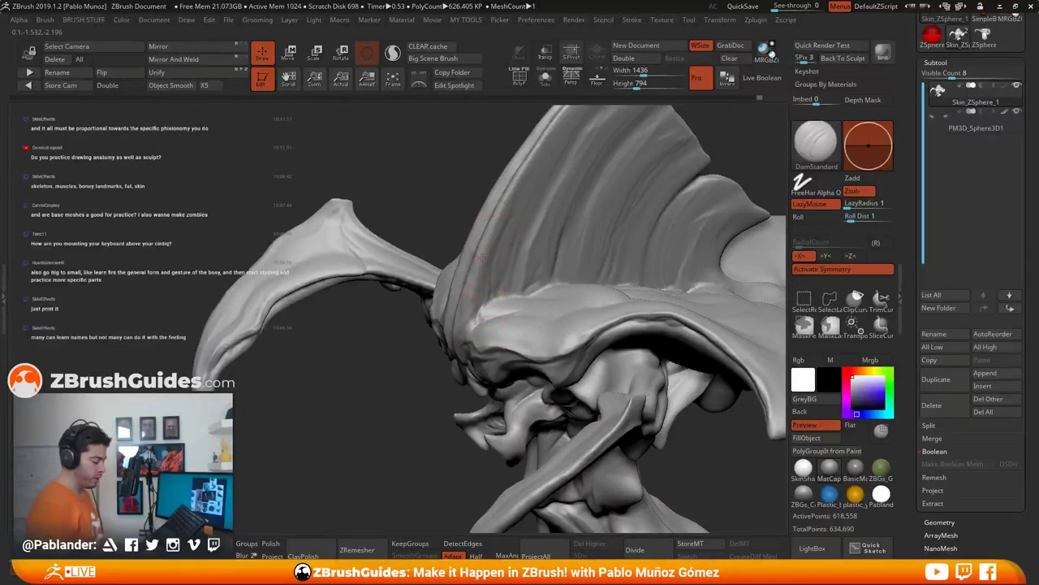
# Step: Carve long curved grooves along the side of the crest, from its base up to the tip
pyautogui.keyDown('alt'); pyautogui.moveTo(482, 258); pyautogui.dragTo(498, 238, button='right'); pyautogui.keyUp('alt')
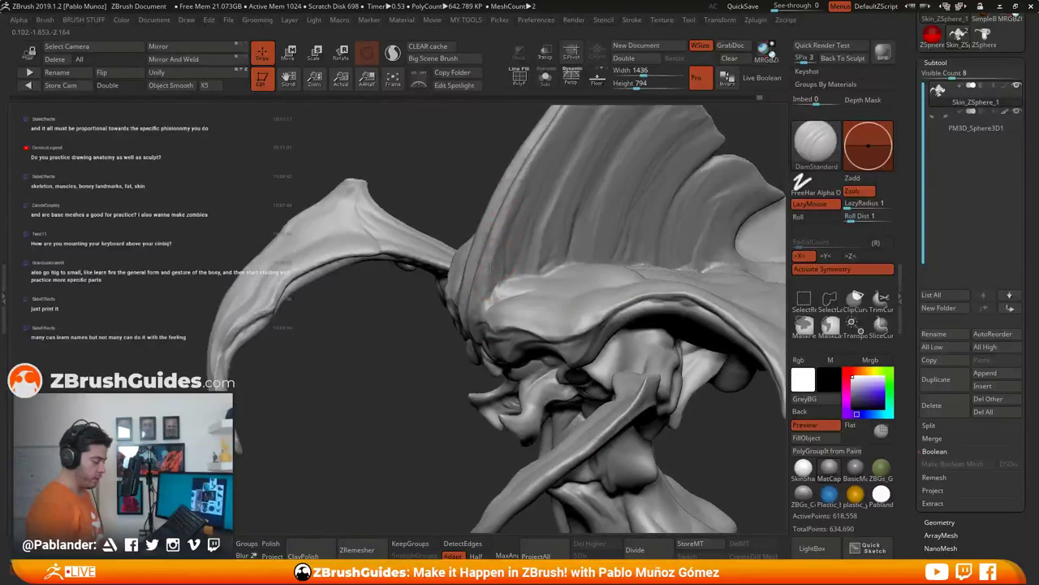
pyautogui.moveTo(490, 266); pyautogui.dragTo(482, 298)
pyautogui.moveTo(527, 260)
pyautogui.keyDown('alt'); pyautogui.mouseDown(button='right')
pyautogui.moveTo(491, 298)
pyautogui.moveTo(514, 272)
pyautogui.mouseUp(button='right'); pyautogui.keyUp('alt')
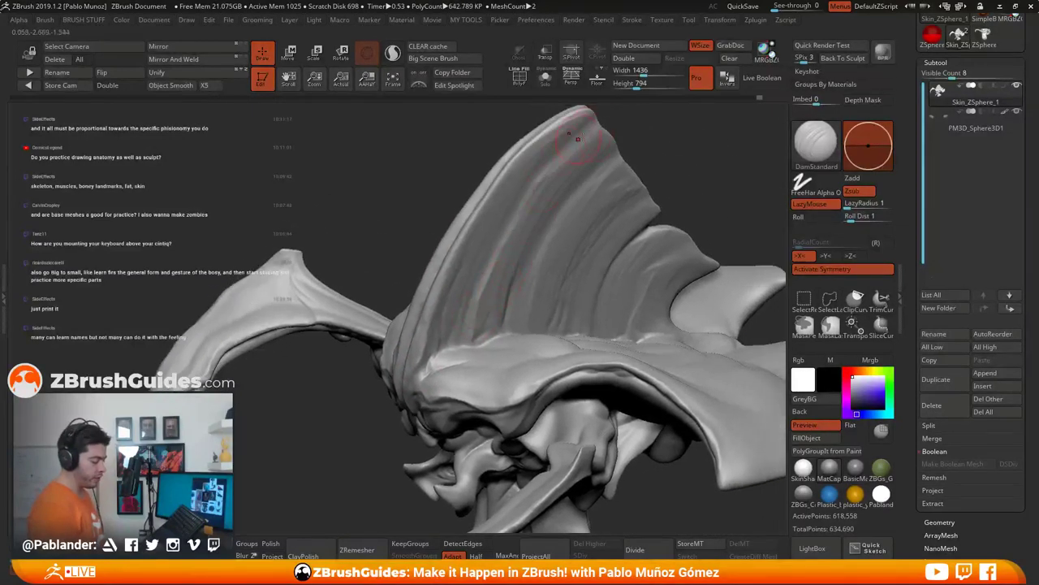
pyautogui.moveTo(577, 139); pyautogui.dragTo(569, 130, button='right')
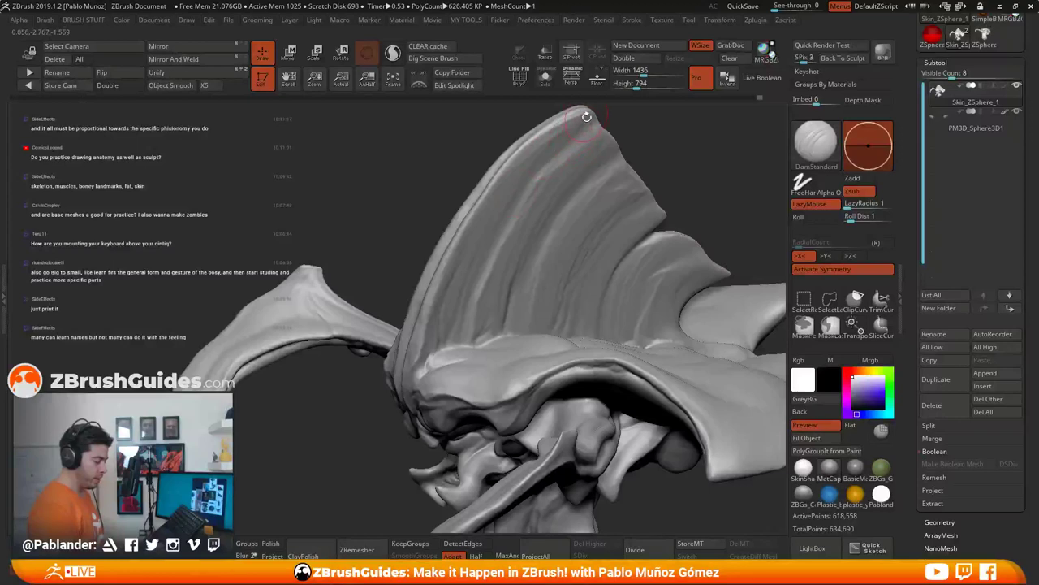
pyautogui.moveTo(587, 116)
pyautogui.mouseDown(button='right')
pyautogui.moveTo(561, 147)
pyautogui.moveTo(536, 146)
pyautogui.mouseUp(button='right')
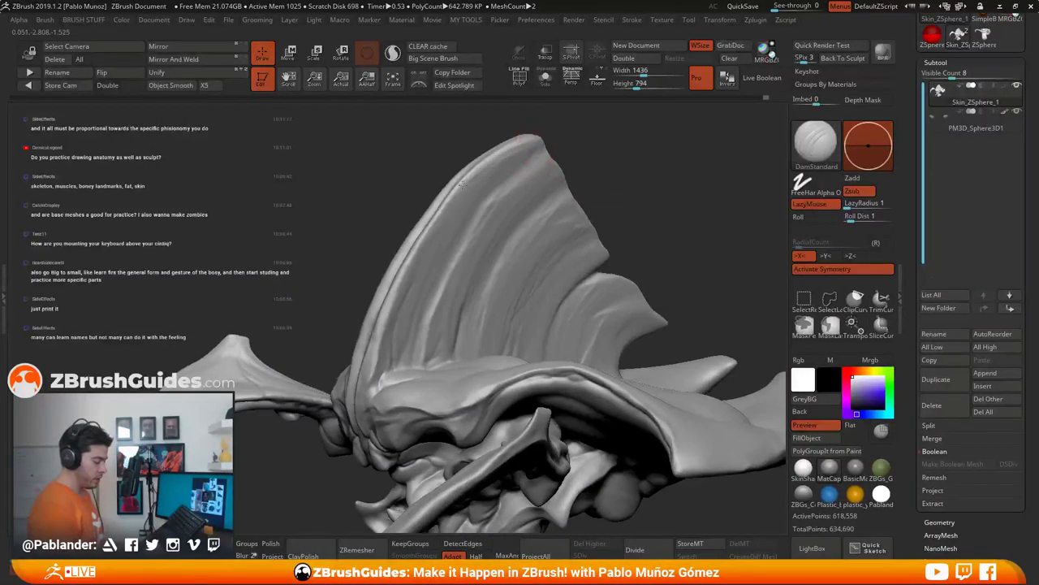
pyautogui.moveTo(619, 213); pyautogui.dragTo(608, 204, button='right')
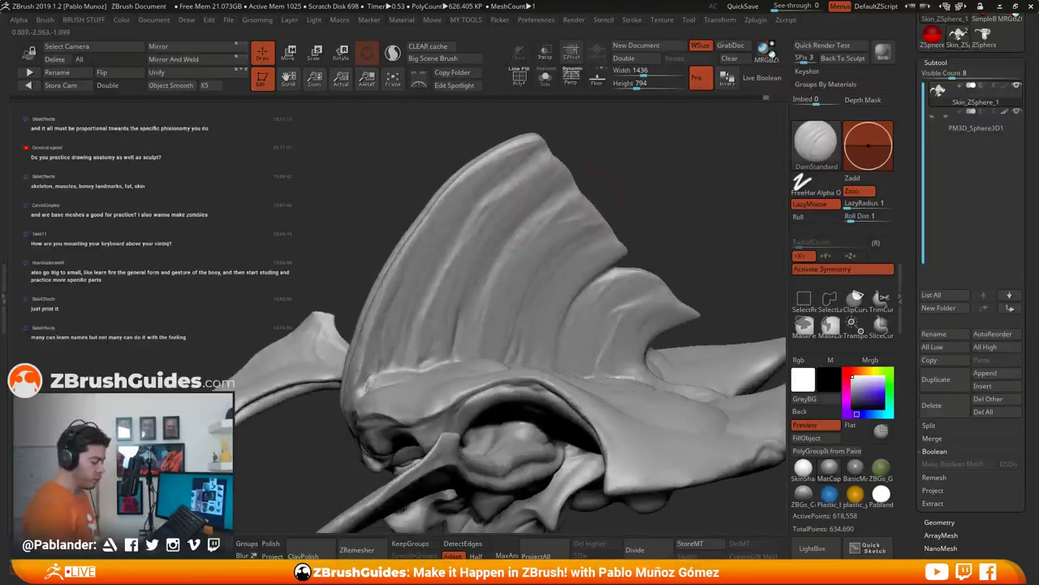
# Step: Deepen the creases running down the crest from the notch between its tall front lobe and smaller rear lobe
pyautogui.moveTo(569, 235)
pyautogui.mouseDown(button='right')
pyautogui.moveTo(559, 179)
pyautogui.moveTo(595, 235)
pyautogui.mouseUp(button='right')
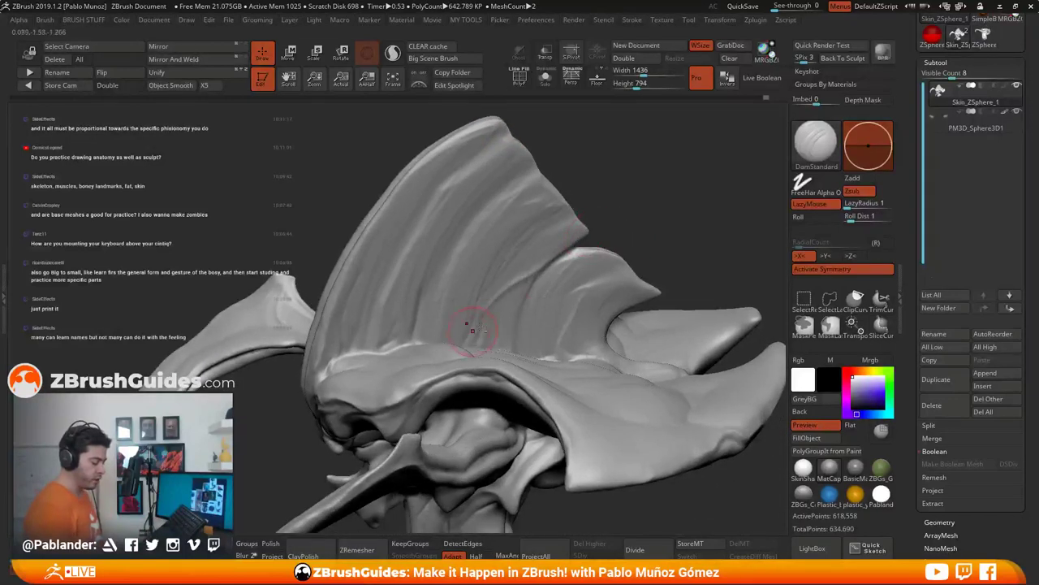
pyautogui.moveTo(540, 274); pyautogui.dragTo(520, 300)
pyautogui.moveTo(545, 279); pyautogui.dragTo(516, 275, button='right')
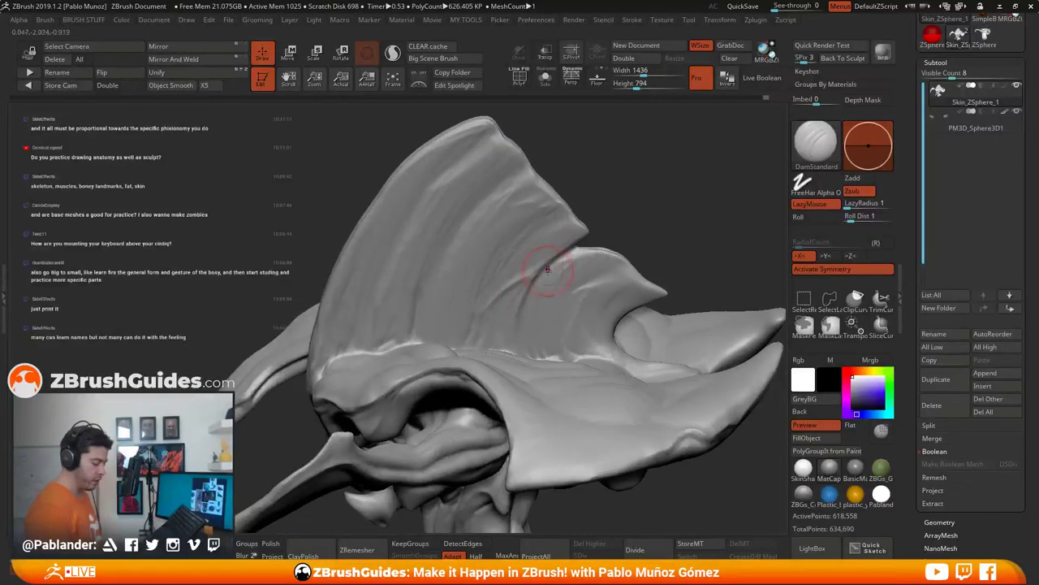
pyautogui.moveTo(546, 271)
pyautogui.mouseDown()
pyautogui.moveTo(572, 255)
pyautogui.moveTo(538, 273)
pyautogui.mouseUp()
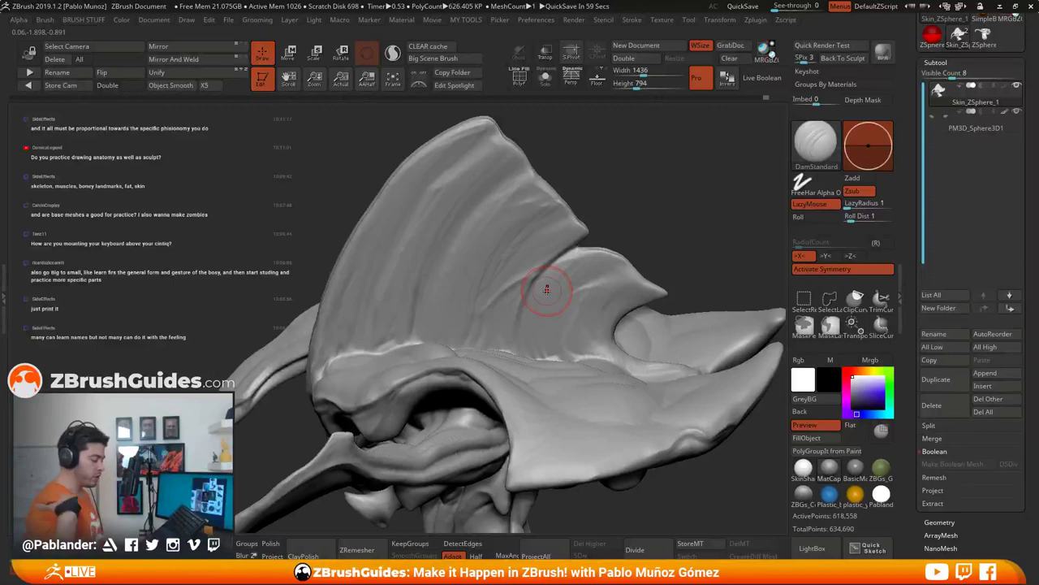
# Step: Carve curved grooves across the crest's smaller rear lobe toward its base, and undo the last stroke
pyautogui.moveTo(547, 289); pyautogui.dragTo(557, 267, button='right')
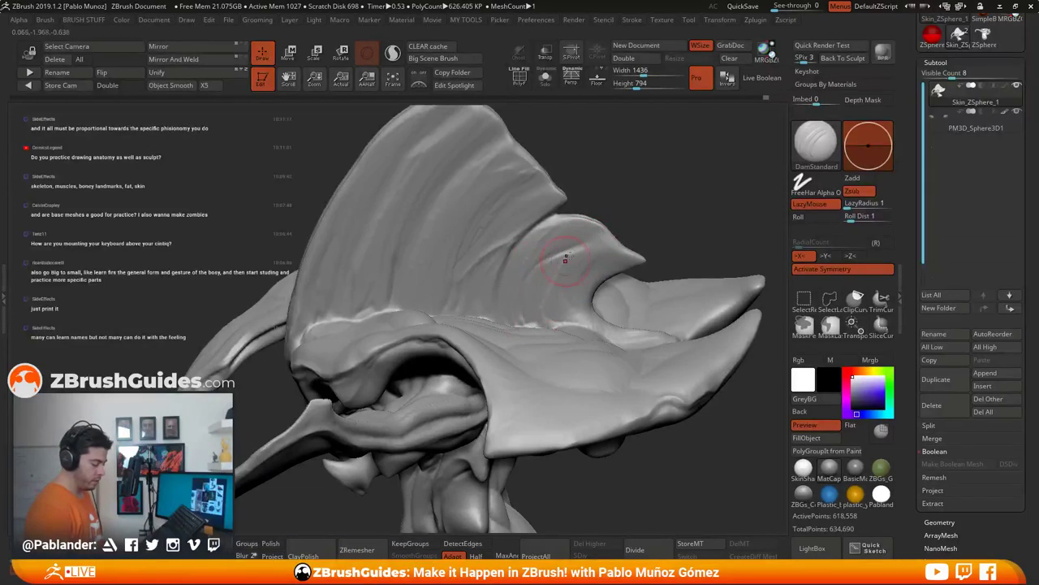
pyautogui.moveTo(566, 260); pyautogui.dragTo(542, 321)
pyautogui.moveTo(561, 272); pyautogui.dragTo(555, 261, button='right')
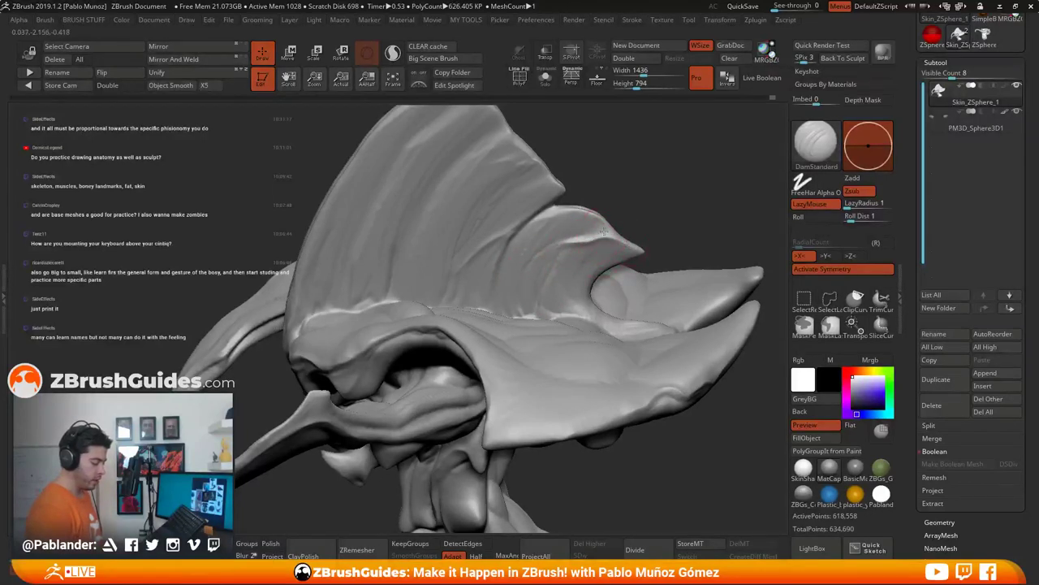
pyautogui.keyDown('alt'); pyautogui.moveTo(554, 218); pyautogui.dragTo(575, 253, button='right'); pyautogui.keyUp('alt')
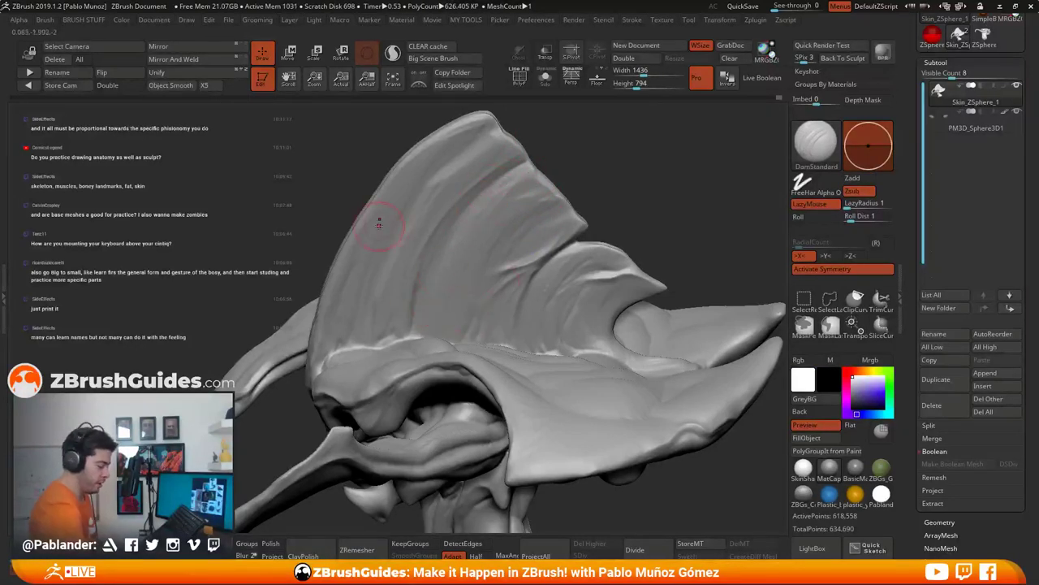
pyautogui.hotkey('ctrl', 'z')
# Step: Carve creases at the raised rear tips of the side frills
pyautogui.moveTo(520, 250)
pyautogui.keyDown('ctrl'); pyautogui.mouseDown(button='right')
pyautogui.moveTo(512, 203)
pyautogui.moveTo(560, 219)
pyautogui.moveTo(528, 236)
pyautogui.moveTo(573, 281)
pyautogui.moveTo(560, 231)
pyautogui.moveTo(703, 241)
pyautogui.moveTo(568, 264)
pyautogui.moveTo(601, 281)
pyautogui.moveTo(644, 277)
pyautogui.mouseUp(button='right'); pyautogui.keyUp('ctrl')
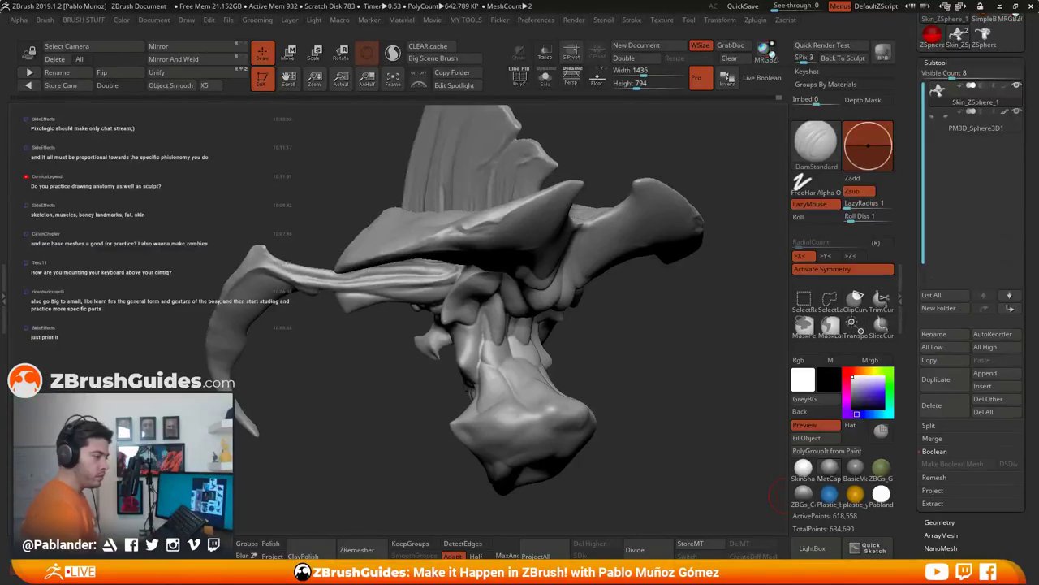
pyautogui.moveTo(625, 350)
pyautogui.mouseDown()
pyautogui.moveTo(635, 343)
pyautogui.moveTo(611, 325)
pyautogui.moveTo(645, 323)
pyautogui.mouseUp()
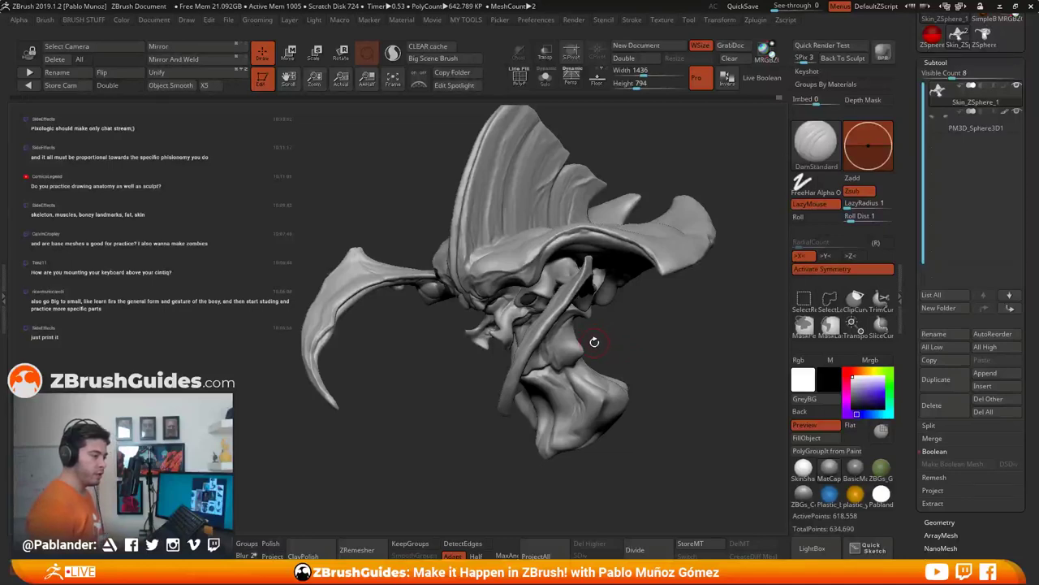
pyautogui.moveTo(593, 343)
pyautogui.mouseDown()
pyautogui.moveTo(630, 333)
pyautogui.moveTo(658, 289)
pyautogui.moveTo(713, 261)
pyautogui.moveTo(633, 268)
pyautogui.moveTo(634, 282)
pyautogui.moveTo(607, 241)
pyautogui.mouseUp()
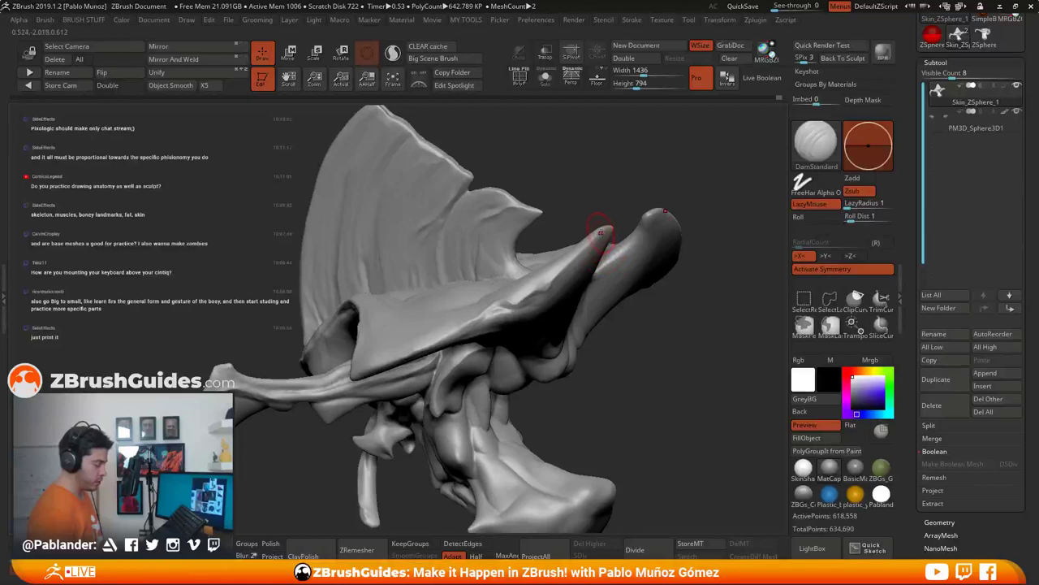
pyautogui.moveTo(654, 223)
pyautogui.mouseDown(button='right')
pyautogui.moveTo(629, 227)
pyautogui.moveTo(668, 229)
pyautogui.mouseUp(button='right')
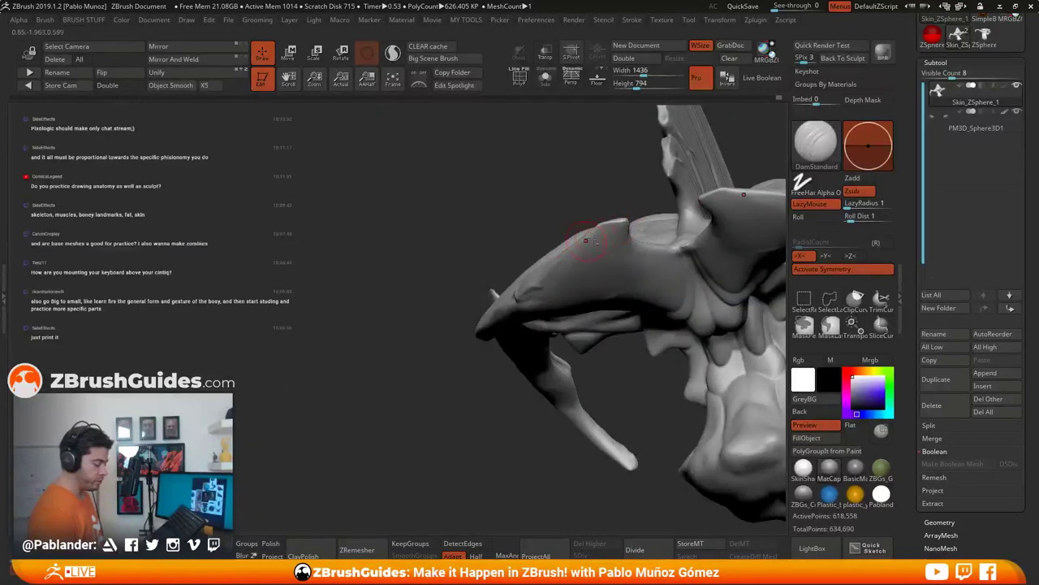
pyautogui.moveTo(602, 224); pyautogui.dragTo(585, 218)
pyautogui.moveTo(516, 274); pyautogui.dragTo(573, 227, button='right')
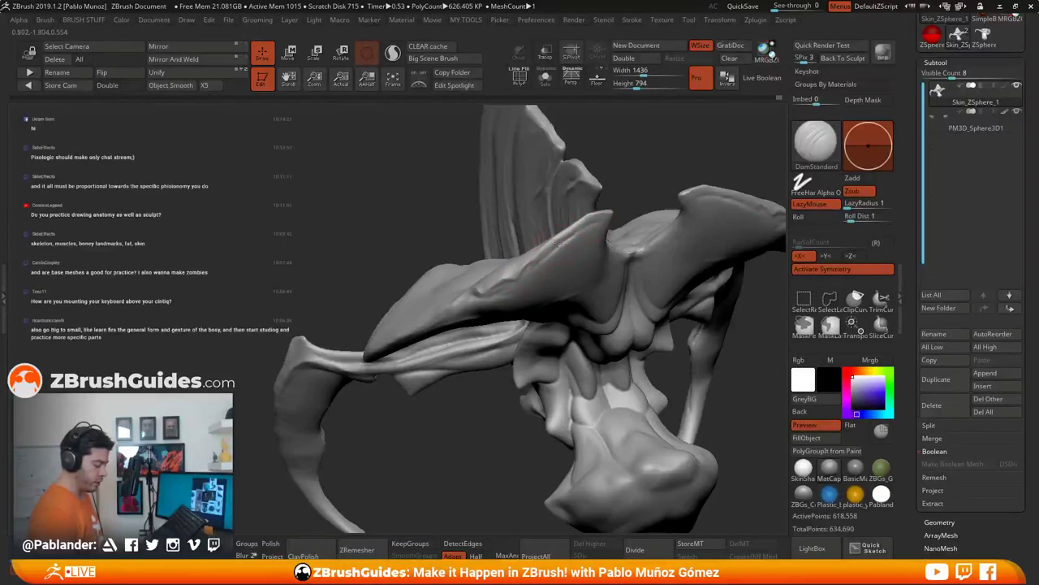
# Step: Carve irregular folds into the outer edge of the side frill just below its rear tip
pyautogui.moveTo(542, 246); pyautogui.dragTo(525, 270)
pyautogui.keyDown('alt'); pyautogui.moveTo(527, 291); pyautogui.dragTo(521, 271, button='right'); pyautogui.keyUp('alt')
pyautogui.moveTo(520, 271)
pyautogui.mouseDown()
pyautogui.moveTo(503, 258)
pyautogui.moveTo(497, 276)
pyautogui.moveTo(524, 244)
pyautogui.mouseUp()
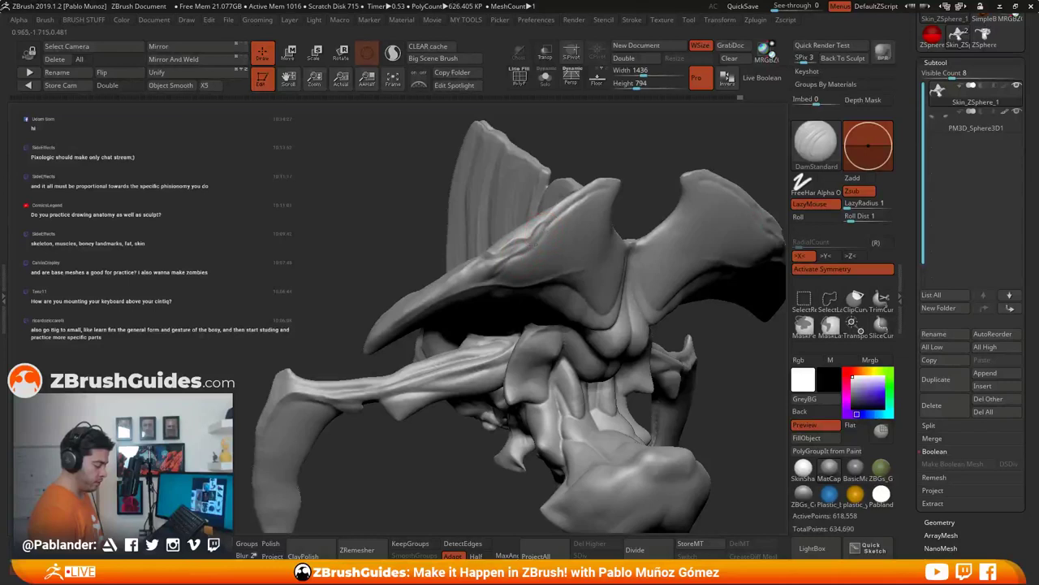
pyautogui.moveTo(526, 237); pyautogui.dragTo(521, 255)
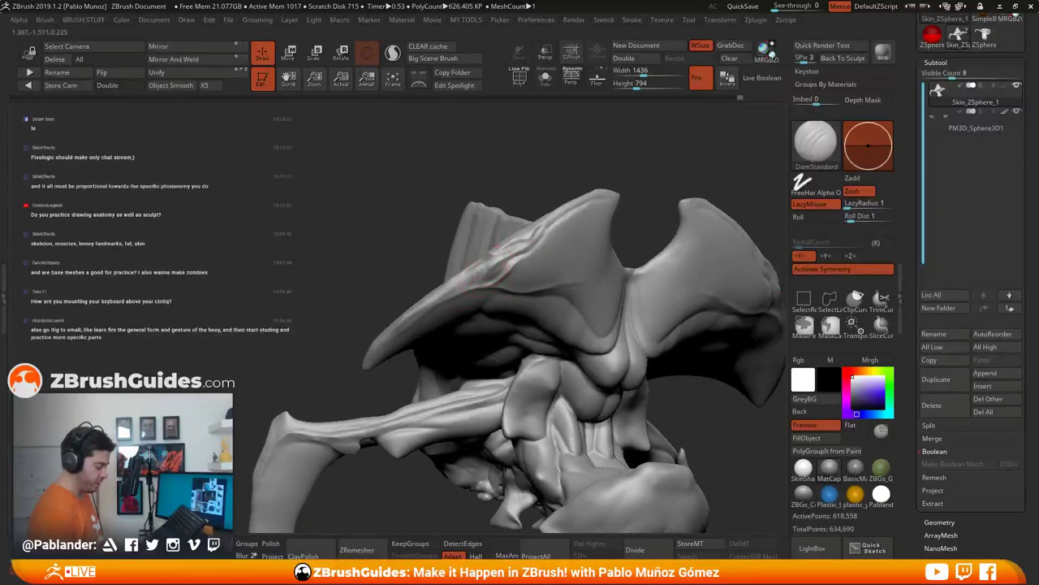
# Step: Extend the creases along the frill's outer edge forward to its pointed lower front corner
pyautogui.moveTo(437, 298); pyautogui.dragTo(487, 261, button='right')
pyautogui.moveTo(488, 263); pyautogui.dragTo(443, 293)
pyautogui.moveTo(408, 326)
pyautogui.mouseDown(button='right')
pyautogui.moveTo(453, 291)
pyautogui.moveTo(457, 271)
pyautogui.mouseUp(button='right')
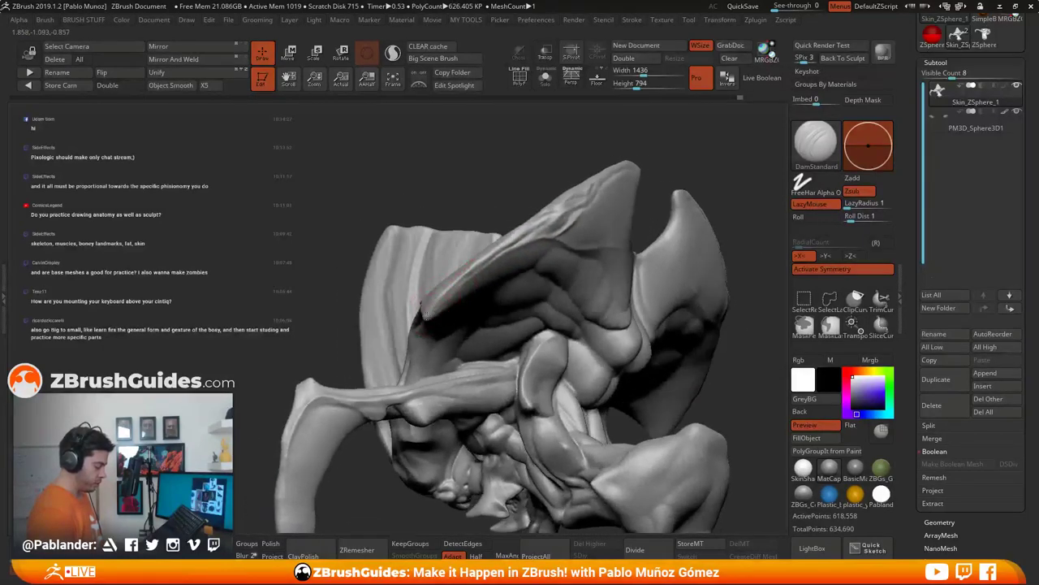
pyautogui.moveTo(444, 294); pyautogui.dragTo(421, 315)
pyautogui.moveTo(614, 256); pyautogui.dragTo(671, 319, button='right')
pyautogui.moveTo(670, 319)
pyautogui.mouseDown()
pyautogui.moveTo(639, 247)
pyautogui.moveTo(591, 251)
pyautogui.moveTo(539, 318)
pyautogui.mouseUp()
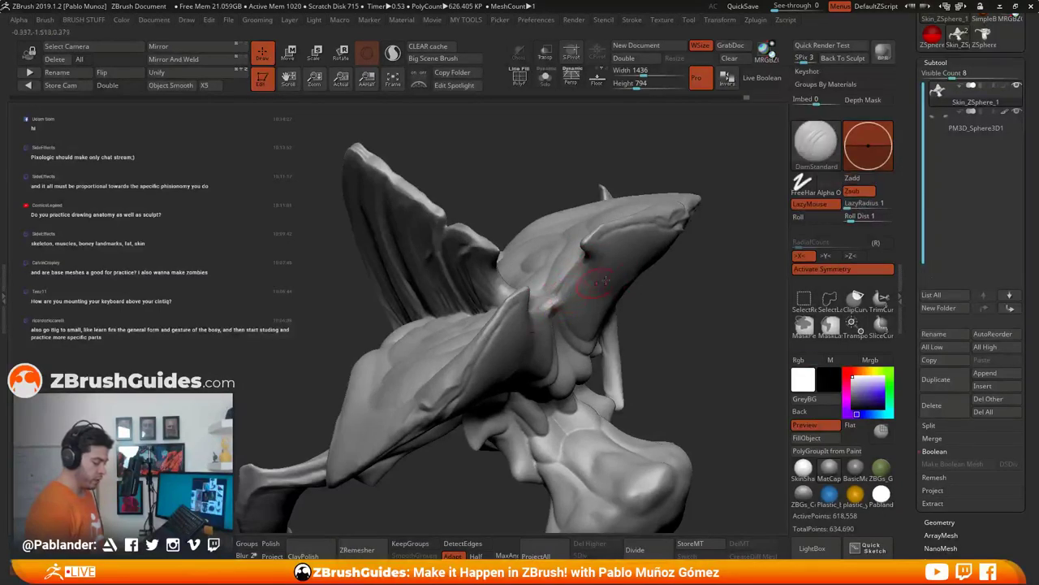
# Step: Carve a curved crease across the underside of the side frills toward their rear base and soften its edges
pyautogui.moveTo(593, 274)
pyautogui.mouseDown(button='right')
pyautogui.moveTo(615, 272)
pyautogui.moveTo(569, 285)
pyautogui.moveTo(590, 267)
pyautogui.moveTo(563, 245)
pyautogui.mouseUp(button='right')
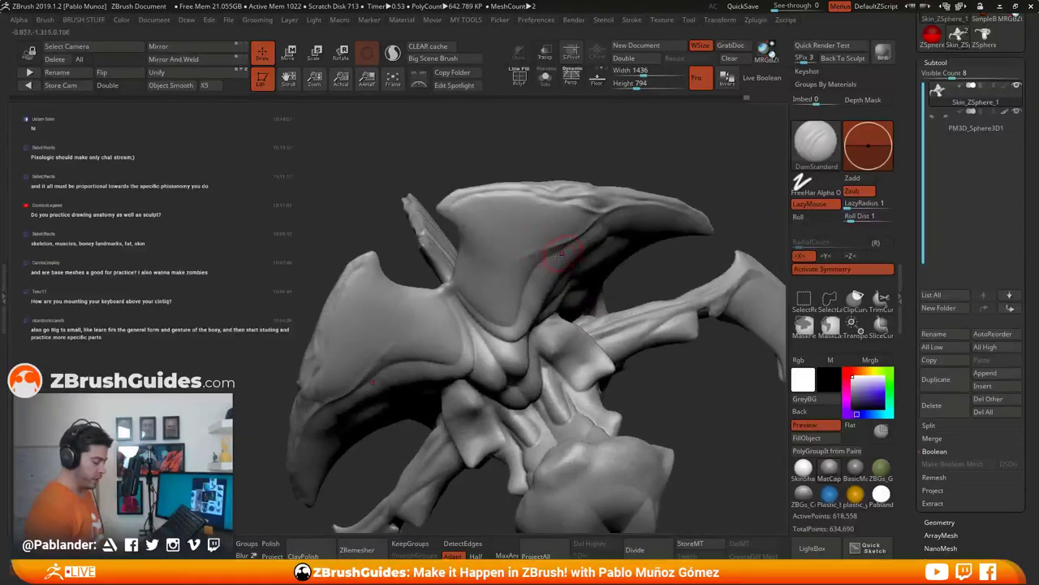
pyautogui.keyDown('shift'); pyautogui.moveTo(560, 248); pyautogui.dragTo(532, 256); pyautogui.keyUp('shift')
pyautogui.moveTo(556, 291); pyautogui.dragTo(487, 318)
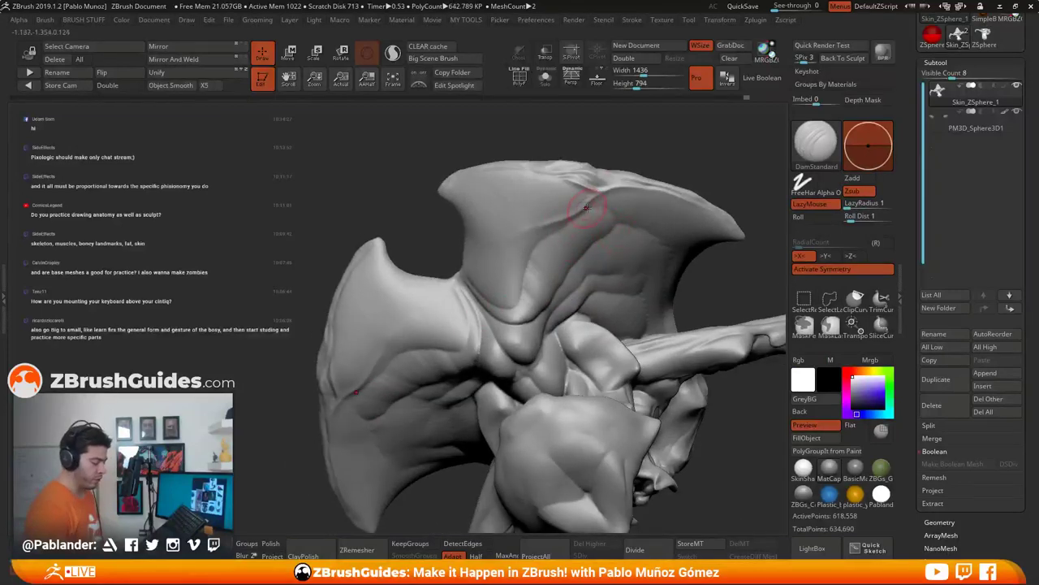
pyautogui.moveTo(588, 218); pyautogui.dragTo(573, 213, button='right')
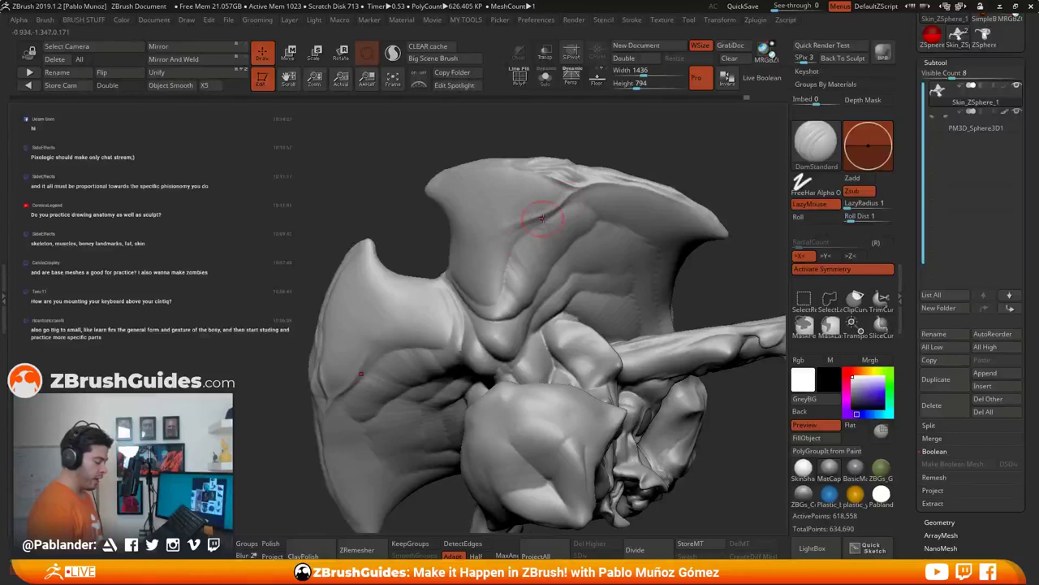
pyautogui.moveTo(541, 218)
pyautogui.mouseDown()
pyautogui.moveTo(521, 228)
pyautogui.moveTo(504, 276)
pyautogui.mouseUp()
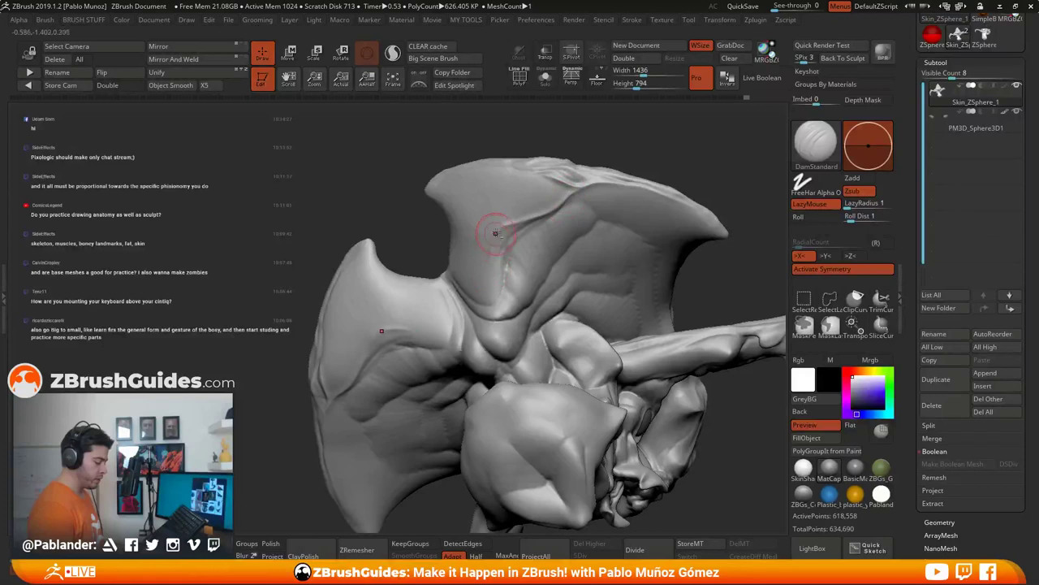
pyautogui.keyDown('shift'); pyautogui.moveTo(507, 266); pyautogui.dragTo(589, 209); pyautogui.keyUp('shift')
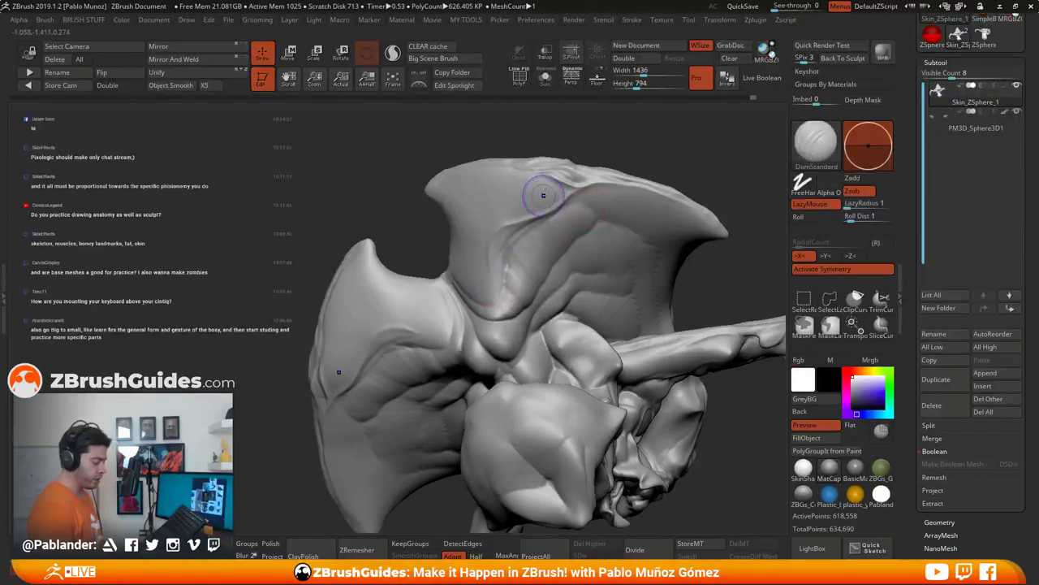
pyautogui.moveTo(559, 231); pyautogui.dragTo(542, 229, button='right')
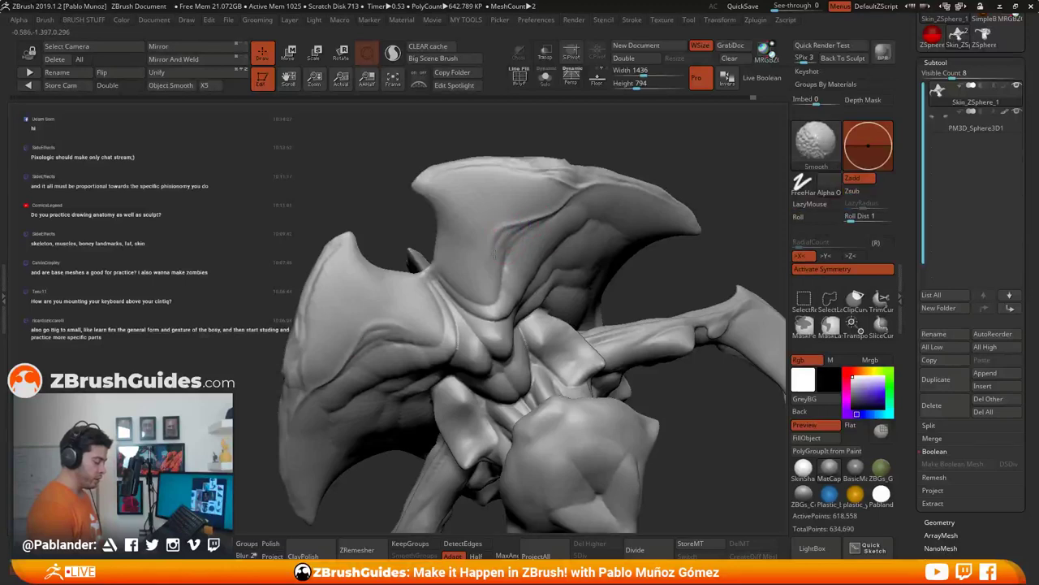
# Step: Refine the upper surface of the side frills near the rear notch, smoothing the rounded fold behind the crest
pyautogui.moveTo(426, 318)
pyautogui.keyDown('alt'); pyautogui.mouseDown(button='right')
pyautogui.moveTo(491, 276)
pyautogui.moveTo(532, 201)
pyautogui.moveTo(598, 186)
pyautogui.moveTo(590, 191)
pyautogui.mouseUp(button='right'); pyautogui.keyUp('alt')
pyautogui.press('shift')
pyautogui.press('shift')
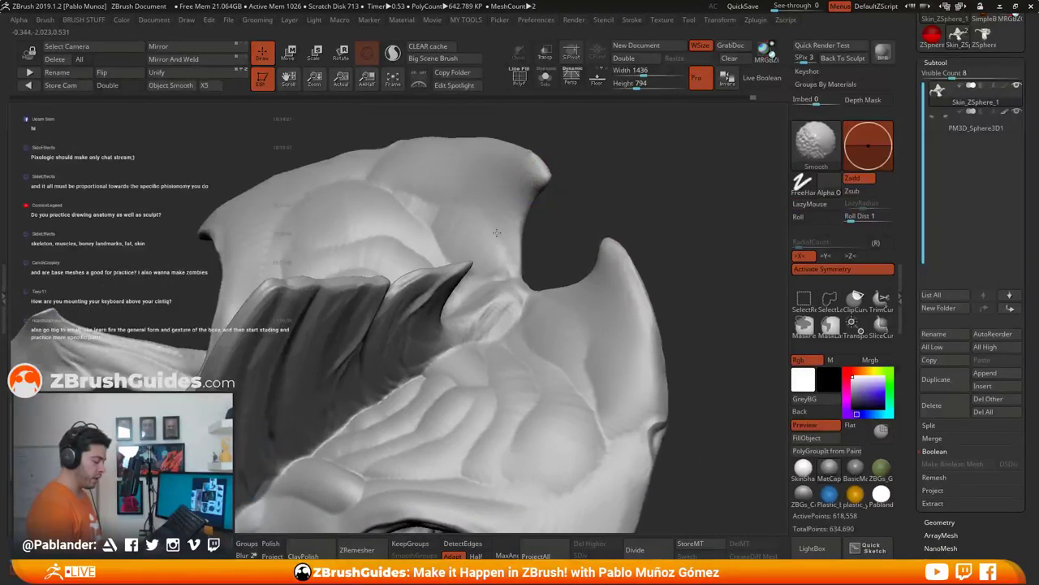
pyautogui.keyDown('shift'); pyautogui.moveTo(497, 233); pyautogui.dragTo(518, 200); pyautogui.keyUp('shift')
pyautogui.moveTo(579, 209); pyautogui.dragTo(557, 186)
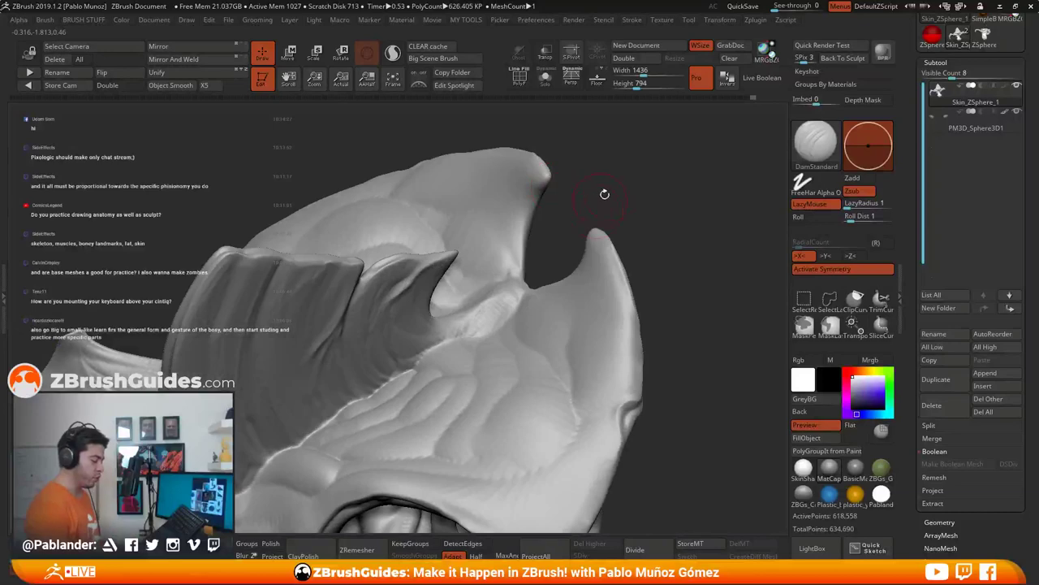
pyautogui.moveTo(605, 194)
pyautogui.mouseDown(button='right')
pyautogui.moveTo(564, 203)
pyautogui.moveTo(575, 157)
pyautogui.moveTo(539, 144)
pyautogui.mouseUp(button='right')
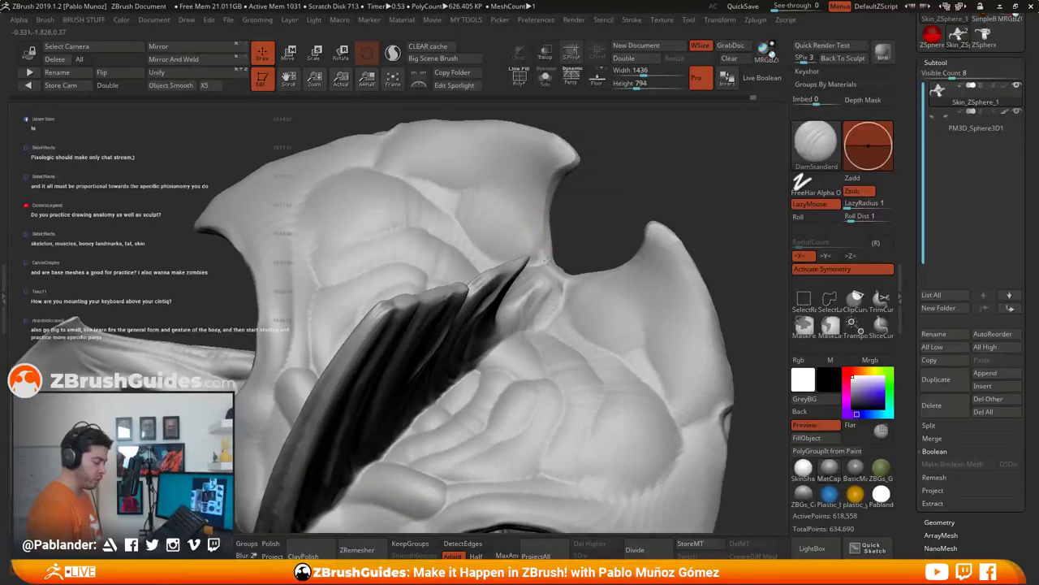
pyautogui.moveTo(683, 220)
pyautogui.mouseDown(button='right')
pyautogui.moveTo(676, 177)
pyautogui.moveTo(657, 215)
pyautogui.mouseUp(button='right')
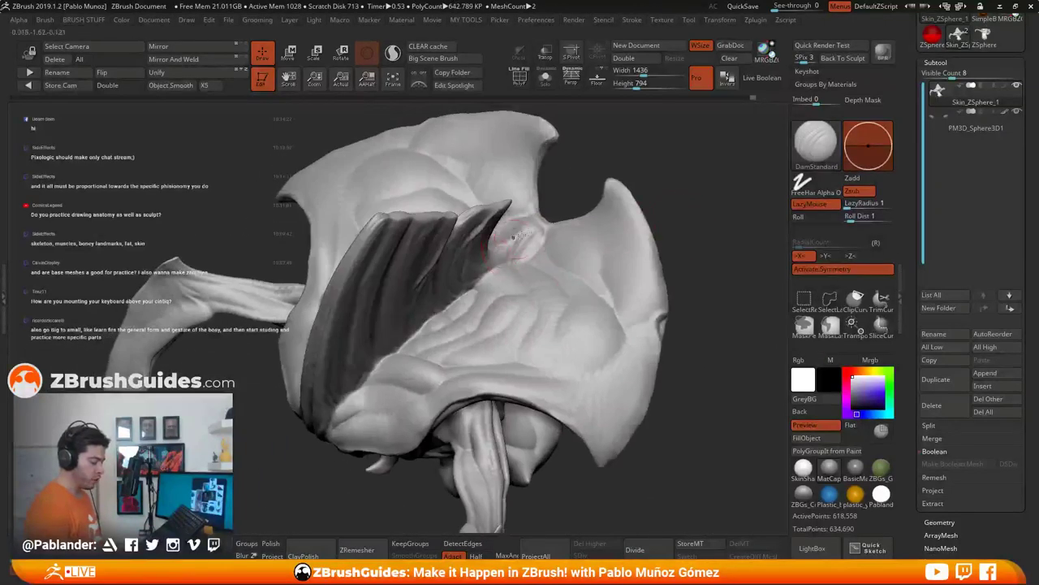
pyautogui.keyDown('shift'); pyautogui.moveTo(515, 239); pyautogui.dragTo(525, 245); pyautogui.keyUp('shift')
# Step: Carve short creases into the brow bulges beside the crest's front base and smooth them
pyautogui.moveTo(526, 245)
pyautogui.mouseDown(button='right')
pyautogui.moveTo(570, 294)
pyautogui.moveTo(581, 285)
pyautogui.moveTo(538, 290)
pyautogui.moveTo(490, 273)
pyautogui.moveTo(540, 321)
pyautogui.moveTo(515, 195)
pyautogui.moveTo(515, 239)
pyautogui.moveTo(546, 234)
pyautogui.mouseUp(button='right')
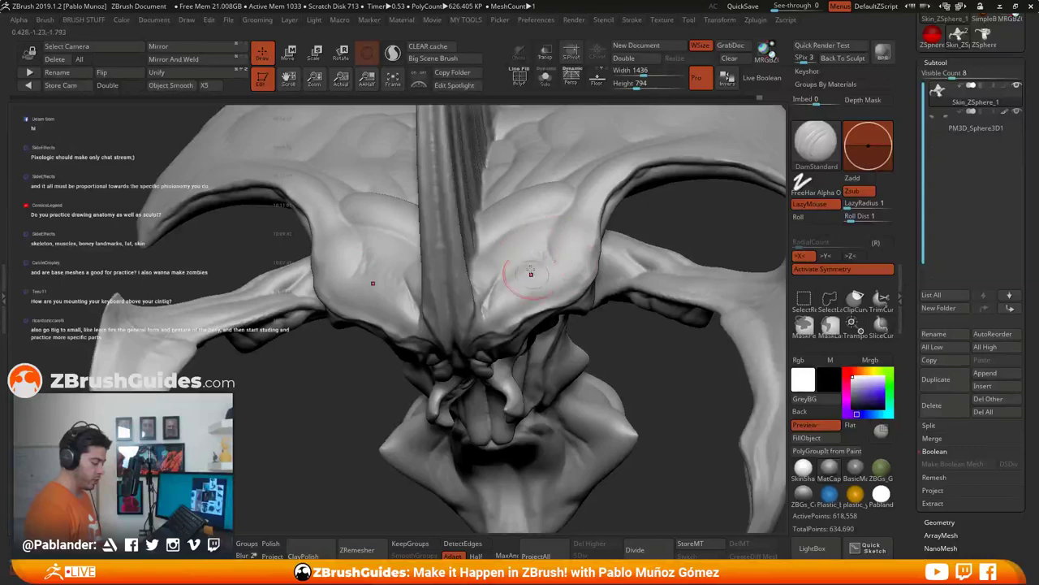
pyautogui.moveTo(524, 257)
pyautogui.mouseDown(button='right')
pyautogui.moveTo(569, 239)
pyautogui.moveTo(570, 250)
pyautogui.mouseUp(button='right')
pyautogui.press('shift')
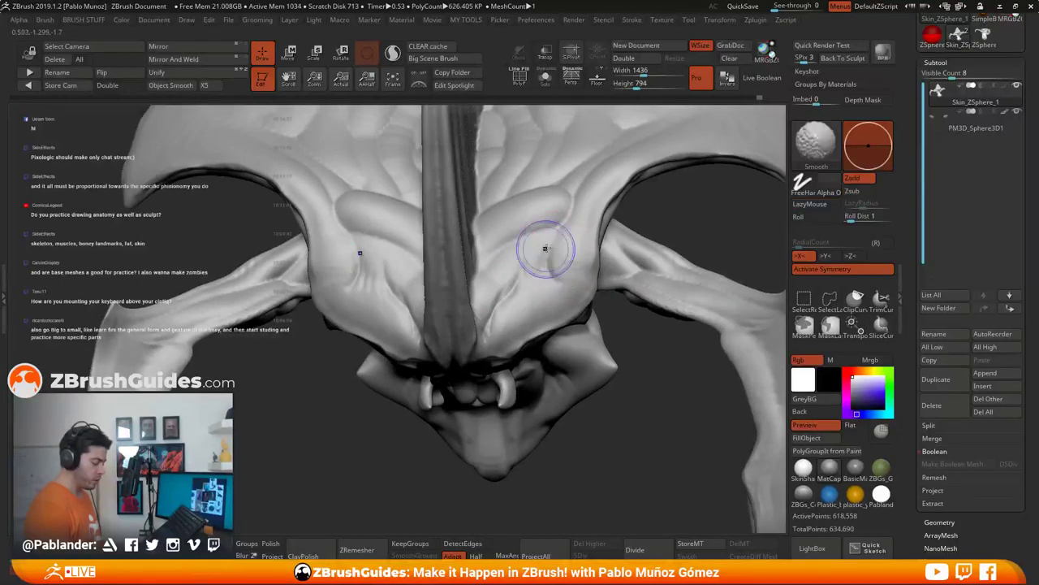
pyautogui.keyDown('shift'); pyautogui.moveTo(552, 280); pyautogui.dragTo(567, 284); pyautogui.keyUp('shift')
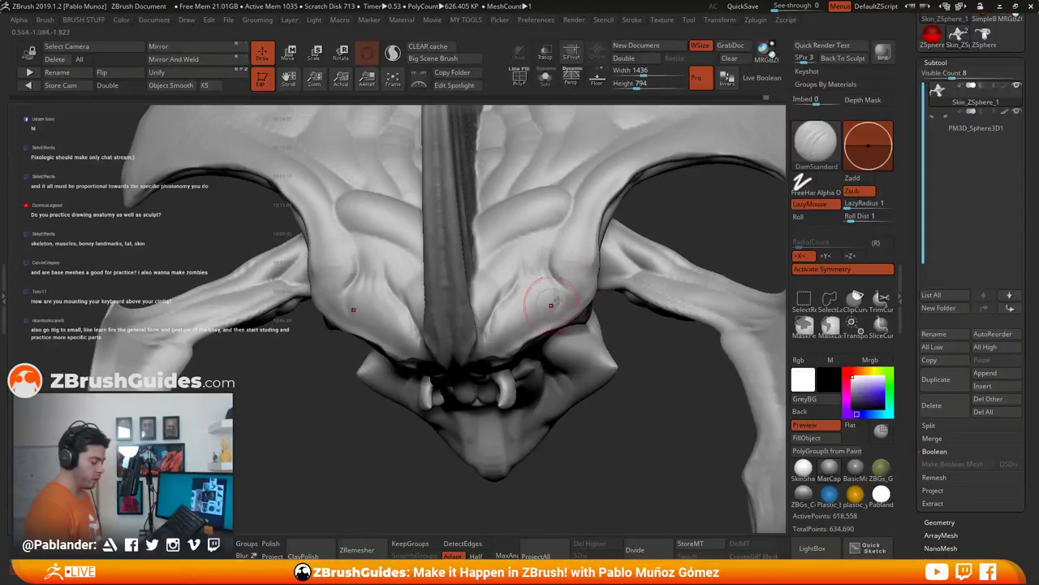
pyautogui.press('shift')
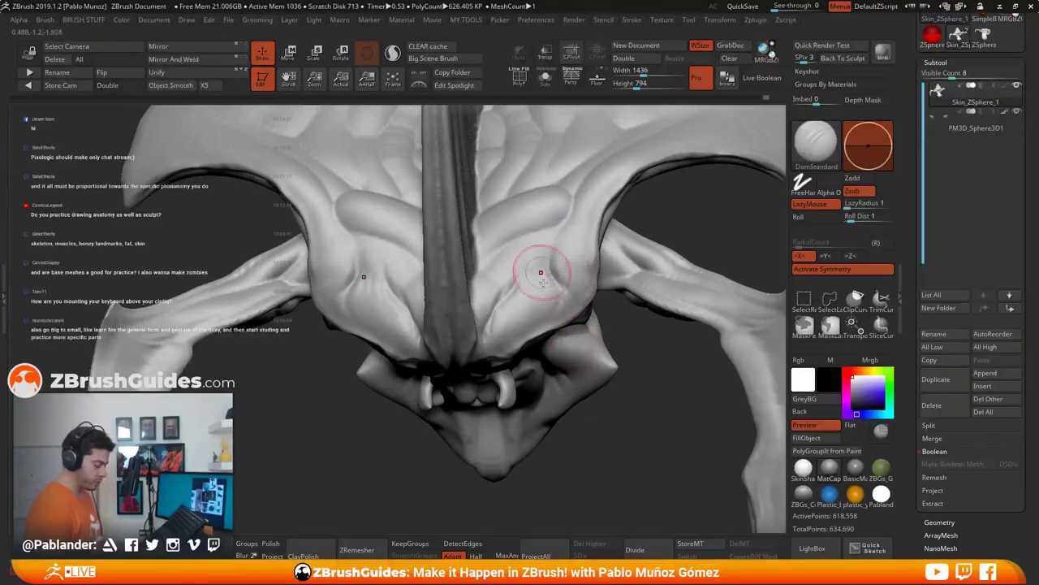
# Step: Set the smoothing brush to Smooth Stronger and smooth the rear part of the frills' upper surface
pyautogui.moveTo(531, 271)
pyautogui.mouseDown(button='right')
pyautogui.moveTo(555, 285)
pyautogui.moveTo(560, 256)
pyautogui.moveTo(475, 282)
pyautogui.mouseUp(button='right')
pyautogui.rightClick(565, 269)
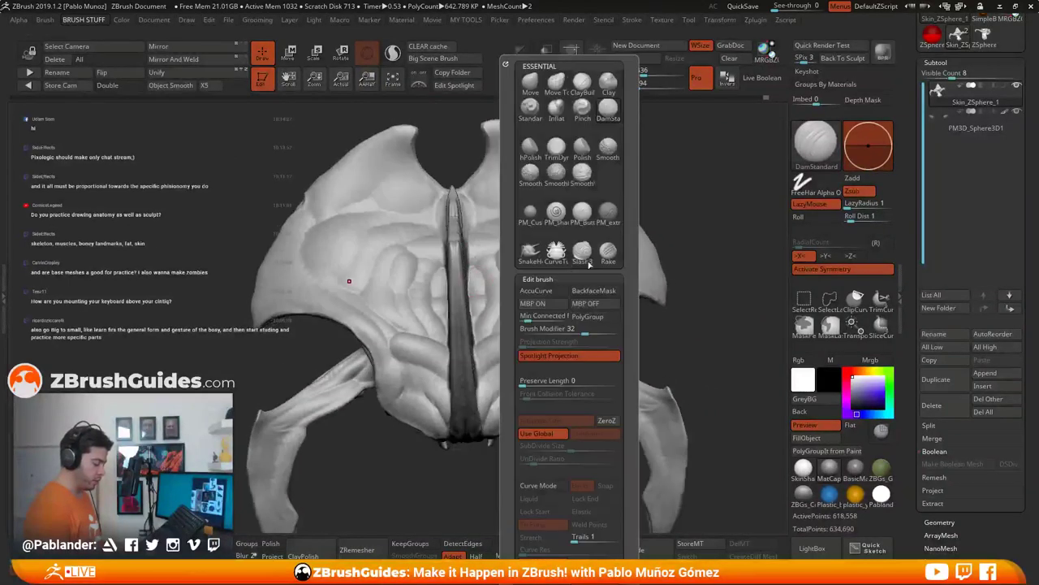
pyautogui.moveTo(716, 218); pyautogui.dragTo(696, 225)
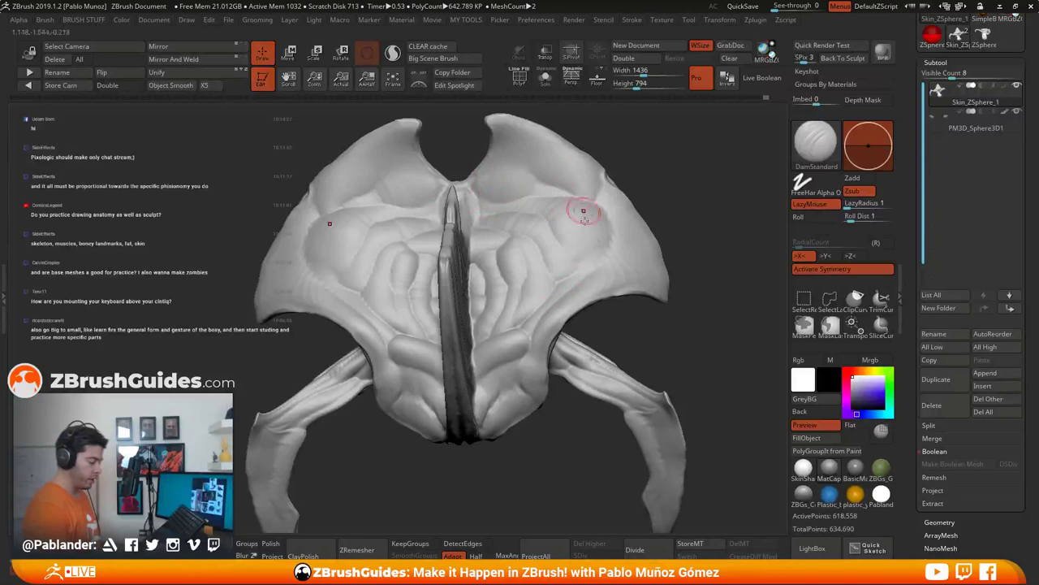
pyautogui.press('space')
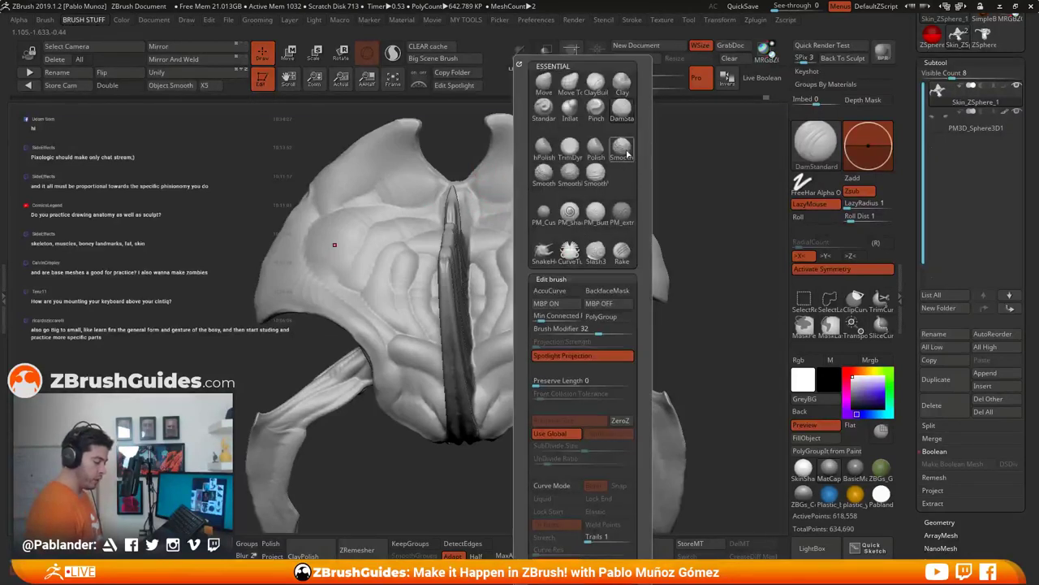
pyautogui.click(587, 171)
pyautogui.moveTo(523, 287); pyautogui.dragTo(531, 288, button='right')
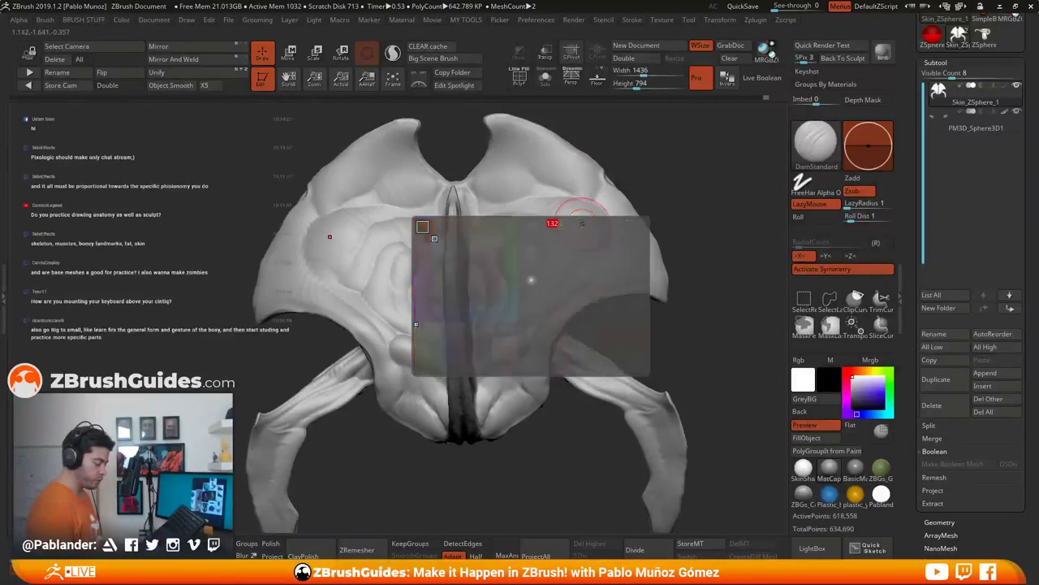
pyautogui.keyDown('shift'); pyautogui.moveTo(580, 222); pyautogui.dragTo(560, 212); pyautogui.keyUp('shift')
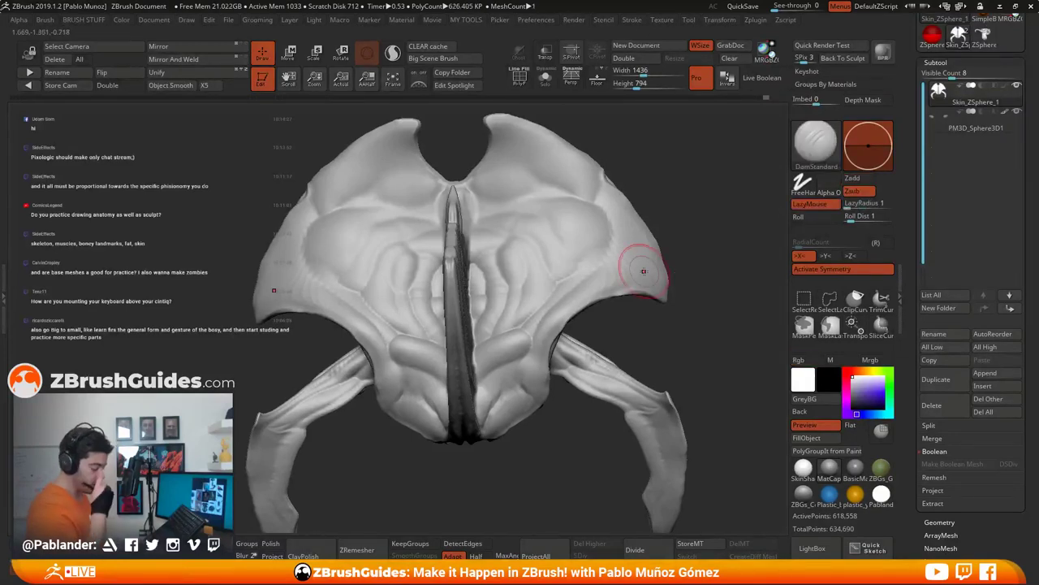
# Step: Undo the last stroke and heavily soften the folds across the upper surface of both side frills
pyautogui.keyDown('ctrl'); pyautogui.moveTo(608, 269); pyautogui.dragTo(620, 251); pyautogui.keyUp('ctrl')
pyautogui.hotkey('ctrl', 'z')
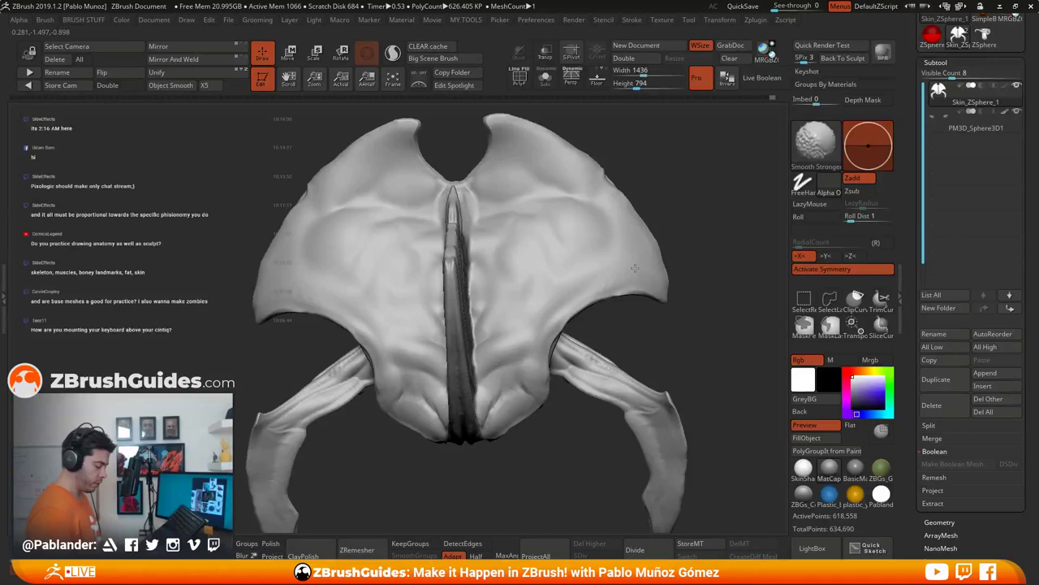
pyautogui.moveTo(682, 259)
pyautogui.mouseDown()
pyautogui.moveTo(603, 225)
pyautogui.moveTo(699, 273)
pyautogui.moveTo(673, 285)
pyautogui.moveTo(687, 284)
pyautogui.mouseUp()
pyautogui.press('shift')
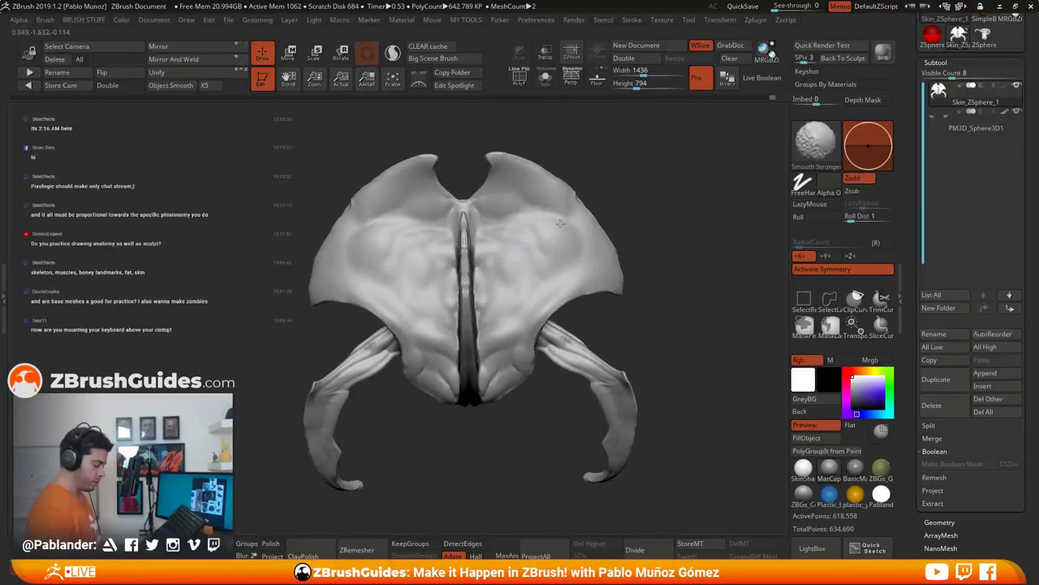
pyautogui.keyDown('shift'); pyautogui.moveTo(560, 223); pyautogui.dragTo(582, 269); pyautogui.keyUp('shift')
# Step: Smooth the underside of the side frills and the bulging lobe at the base of the neck
pyautogui.moveTo(651, 286)
pyautogui.mouseDown()
pyautogui.moveTo(697, 260)
pyautogui.moveTo(653, 287)
pyautogui.moveTo(665, 267)
pyautogui.moveTo(671, 283)
pyautogui.moveTo(531, 229)
pyautogui.moveTo(520, 245)
pyautogui.moveTo(518, 212)
pyautogui.moveTo(485, 235)
pyautogui.mouseUp()
pyautogui.press('shift')
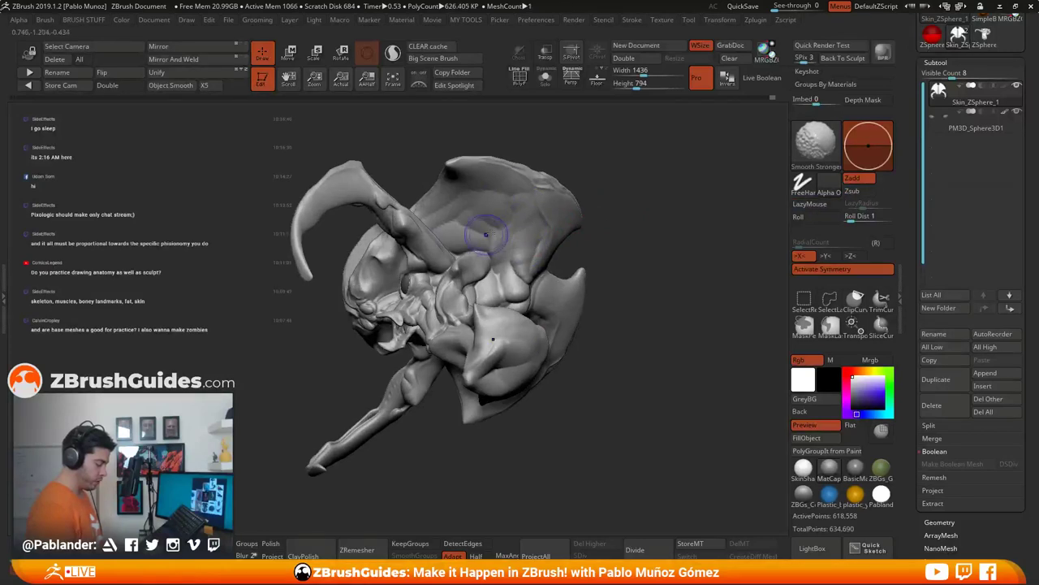
pyautogui.moveTo(604, 244)
pyautogui.mouseDown()
pyautogui.moveTo(611, 210)
pyautogui.moveTo(602, 269)
pyautogui.mouseUp()
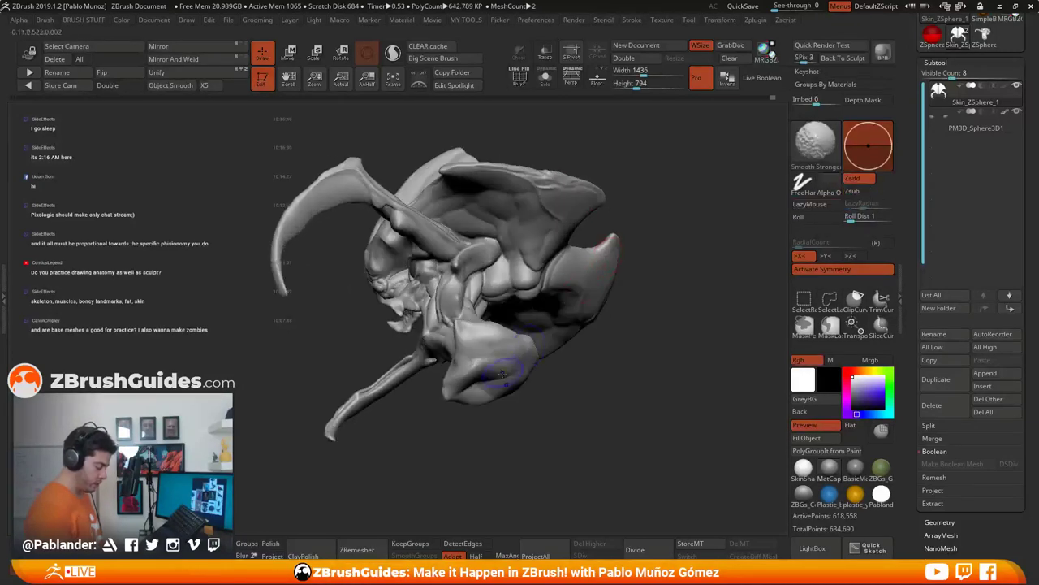
pyautogui.keyDown('shift'); pyautogui.moveTo(479, 379); pyautogui.dragTo(510, 348); pyautogui.keyUp('shift')
pyautogui.moveTo(605, 317)
pyautogui.mouseDown()
pyautogui.moveTo(597, 381)
pyautogui.moveTo(587, 343)
pyautogui.moveTo(529, 334)
pyautogui.moveTo(557, 293)
pyautogui.moveTo(519, 284)
pyautogui.moveTo(533, 278)
pyautogui.mouseUp()
pyautogui.press('shift')
pyautogui.moveTo(576, 306)
pyautogui.mouseDown()
pyautogui.moveTo(655, 316)
pyautogui.moveTo(662, 329)
pyautogui.moveTo(629, 333)
pyautogui.mouseUp()
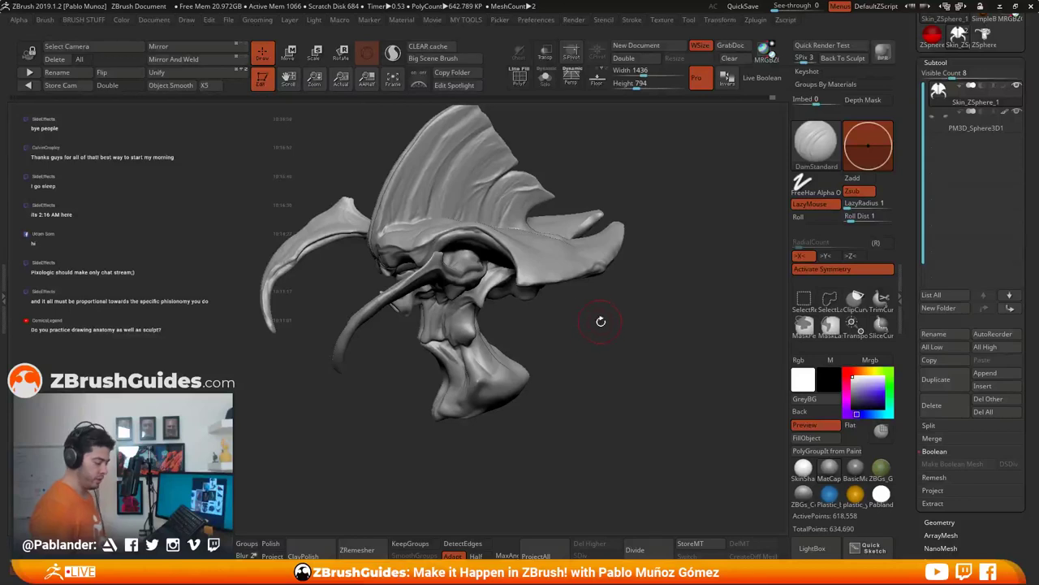
pyautogui.moveTo(601, 321); pyautogui.dragTo(612, 322)
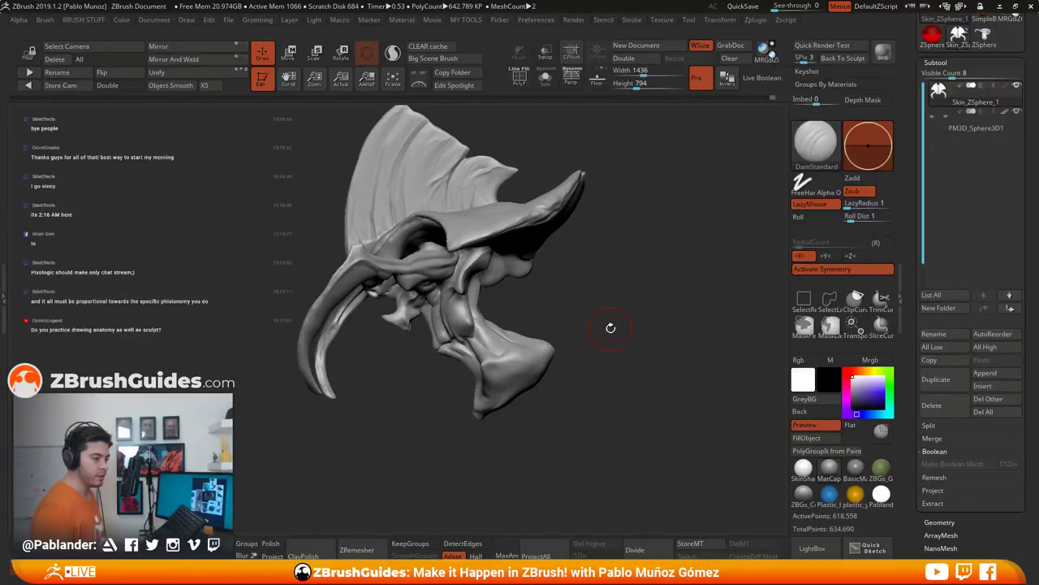
# Step: Rework and smooth the folds where the side frills meet beneath the back of the head
pyautogui.moveTo(608, 327)
pyautogui.mouseDown()
pyautogui.moveTo(578, 322)
pyautogui.moveTo(593, 268)
pyautogui.moveTo(490, 215)
pyautogui.mouseUp()
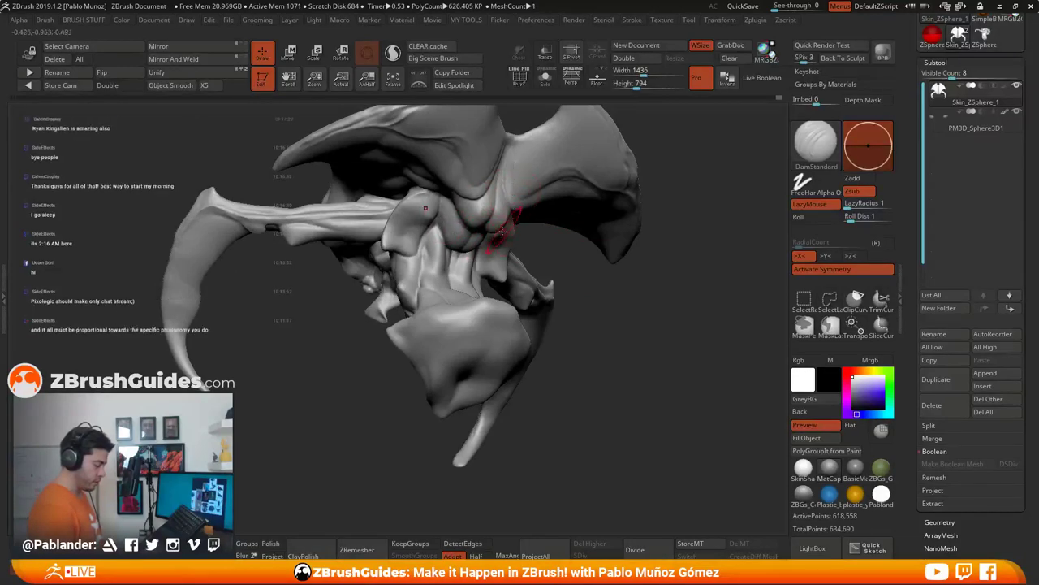
pyautogui.moveTo(498, 226); pyautogui.dragTo(509, 207, button='right')
pyautogui.keyDown('shift'); pyautogui.moveTo(505, 209); pyautogui.dragTo(495, 189); pyautogui.keyUp('shift')
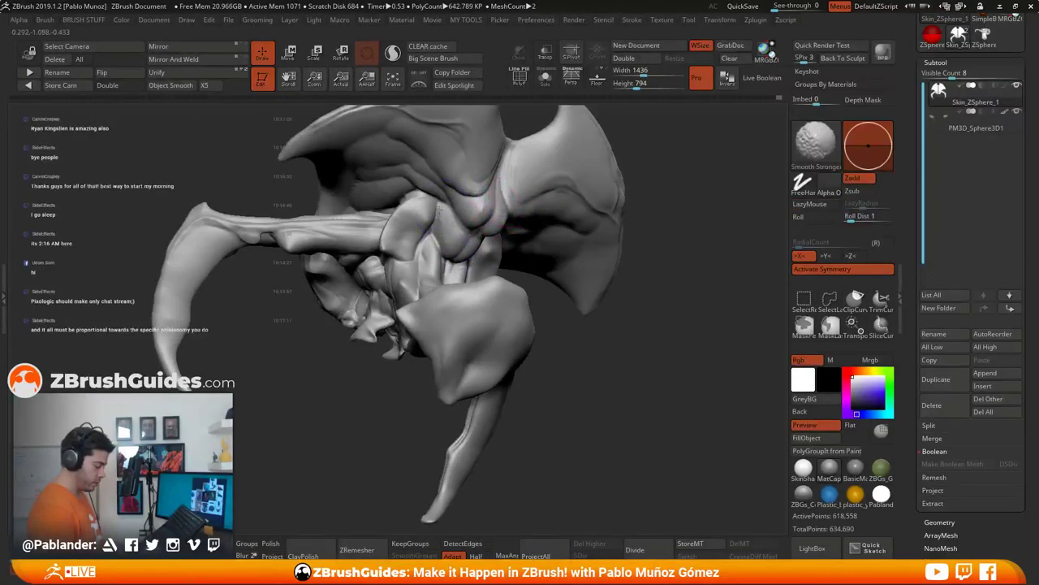
pyautogui.moveTo(365, 198); pyautogui.dragTo(610, 192, button='right')
# Step: Smooth the grooved sides of the central crest and its base where it joins the head
pyautogui.moveTo(609, 193)
pyautogui.mouseDown()
pyautogui.moveTo(640, 223)
pyautogui.moveTo(527, 285)
pyautogui.mouseUp()
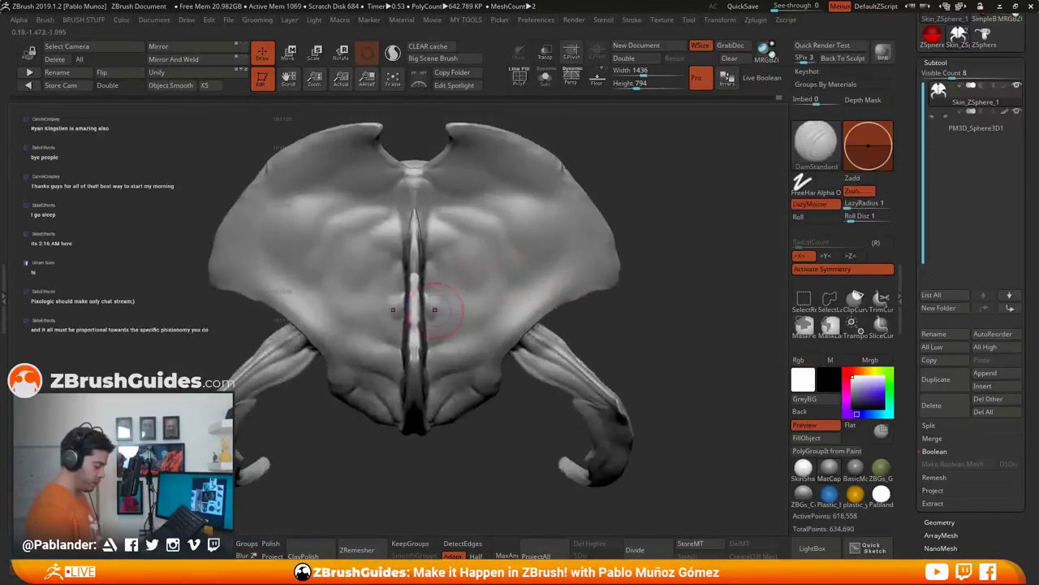
pyautogui.moveTo(459, 295); pyautogui.dragTo(425, 294, button='right')
pyautogui.moveTo(424, 294)
pyautogui.keyDown('shift'); pyautogui.mouseDown()
pyautogui.moveTo(430, 255)
pyautogui.moveTo(433, 411)
pyautogui.mouseUp(); pyautogui.keyUp('shift')
pyautogui.keyDown('shift'); pyautogui.moveTo(371, 348); pyautogui.dragTo(388, 389); pyautogui.keyUp('shift')
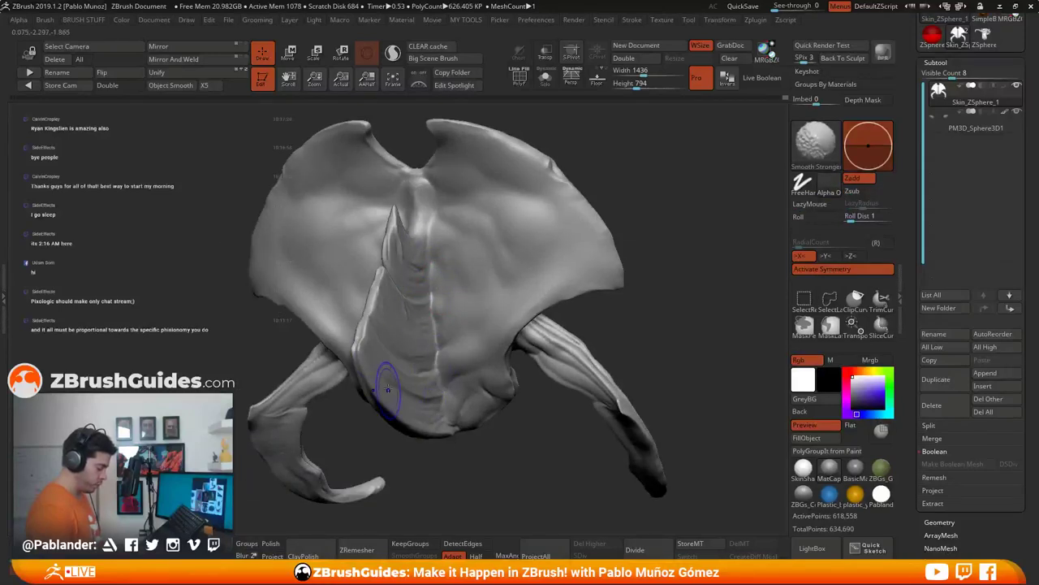
pyautogui.keyDown('shift'); pyautogui.moveTo(398, 306); pyautogui.dragTo(417, 267); pyautogui.keyUp('shift')
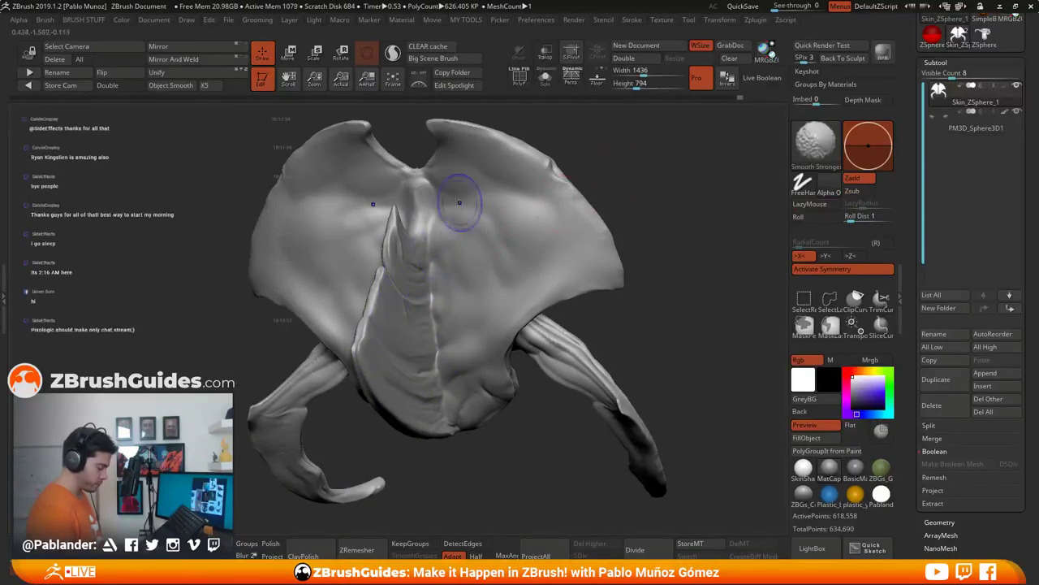
# Step: Fill the hollows across the upper back of both side frills with ClayBuildup and smooth the strokes
pyautogui.moveTo(634, 191); pyautogui.dragTo(639, 184)
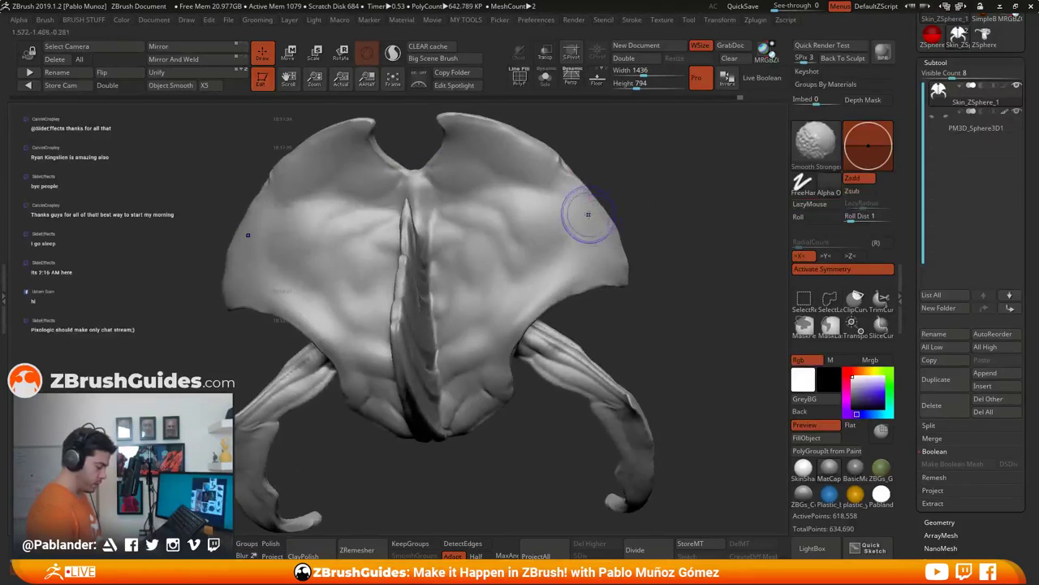
pyautogui.keyDown('shift'); pyautogui.moveTo(651, 227); pyautogui.dragTo(657, 241); pyautogui.keyUp('shift')
pyautogui.moveTo(610, 404)
pyautogui.keyDown('shift'); pyautogui.mouseDown()
pyautogui.moveTo(598, 380)
pyautogui.moveTo(540, 345)
pyautogui.moveTo(549, 341)
pyautogui.mouseUp(); pyautogui.keyUp('shift')
pyautogui.press('b')
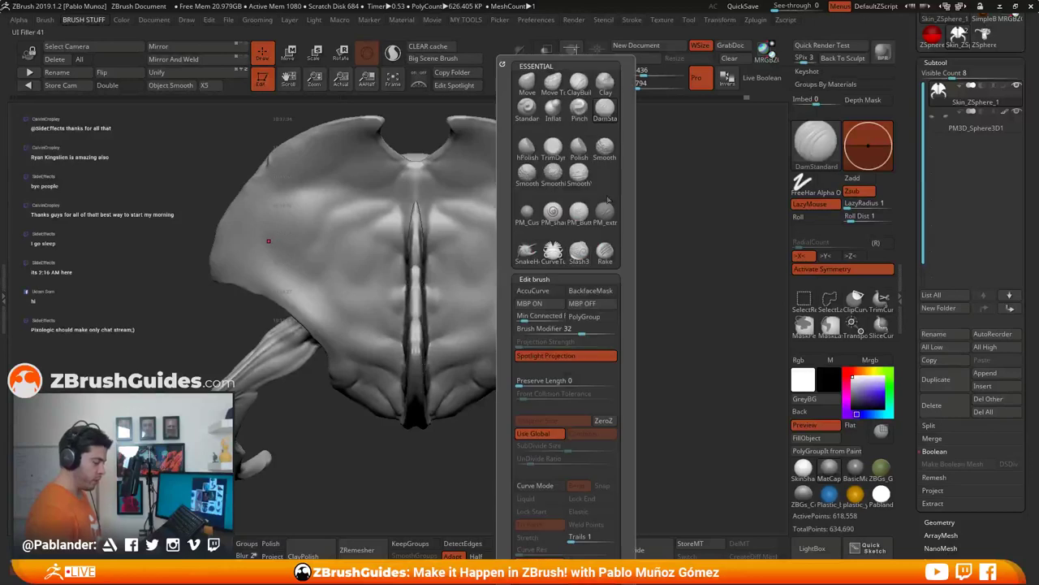
pyautogui.press('space')
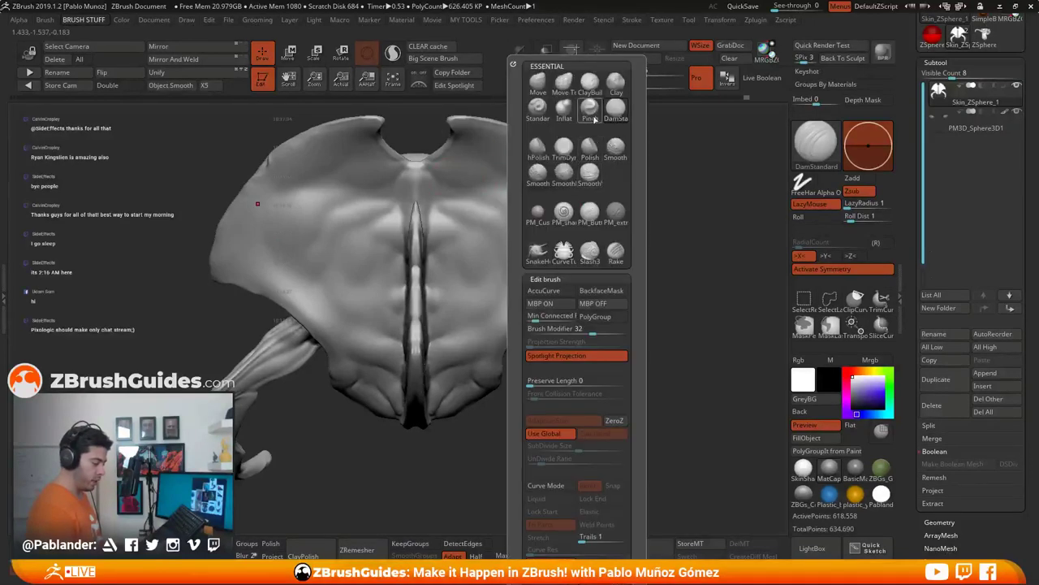
pyautogui.click(588, 83)
pyautogui.moveTo(638, 195)
pyautogui.mouseDown()
pyautogui.moveTo(641, 172)
pyautogui.moveTo(636, 199)
pyautogui.moveTo(584, 196)
pyautogui.mouseUp()
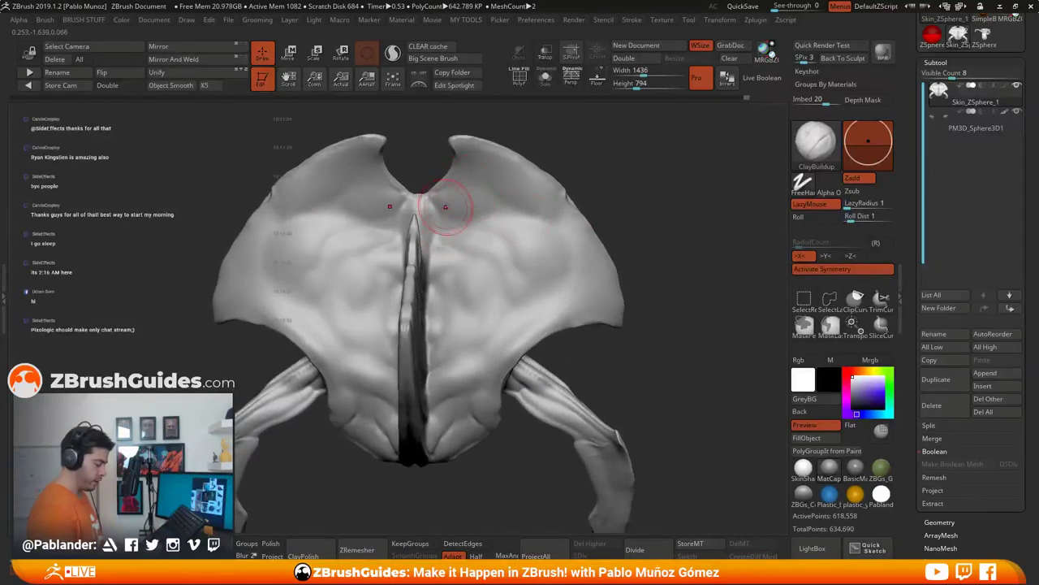
pyautogui.moveTo(445, 207)
pyautogui.mouseDown()
pyautogui.moveTo(492, 191)
pyautogui.moveTo(505, 215)
pyautogui.moveTo(499, 236)
pyautogui.mouseUp()
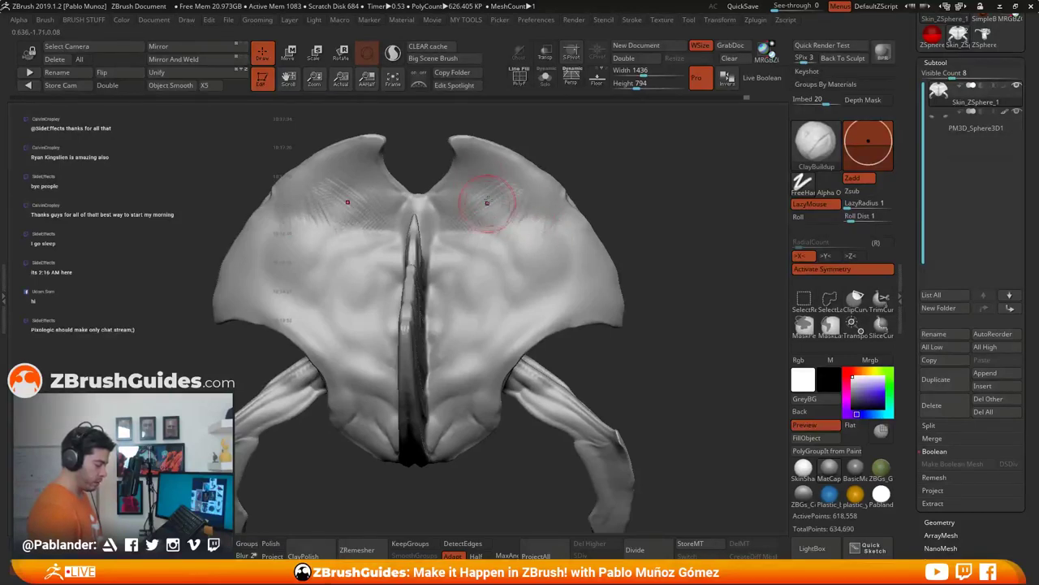
pyautogui.press('shift')
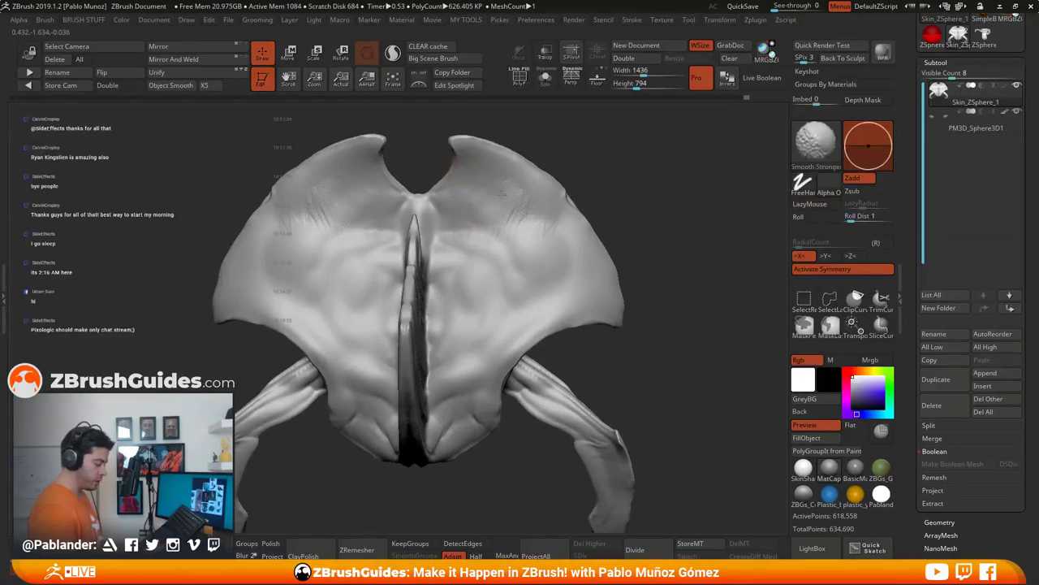
pyautogui.moveTo(509, 226)
pyautogui.keyDown('shift'); pyautogui.mouseDown()
pyautogui.moveTo(488, 255)
pyautogui.moveTo(486, 228)
pyautogui.mouseUp(); pyautogui.keyUp('shift')
pyautogui.moveTo(484, 224)
pyautogui.keyDown('shift'); pyautogui.mouseDown()
pyautogui.moveTo(458, 233)
pyautogui.moveTo(451, 254)
pyautogui.mouseUp(); pyautogui.keyUp('shift')
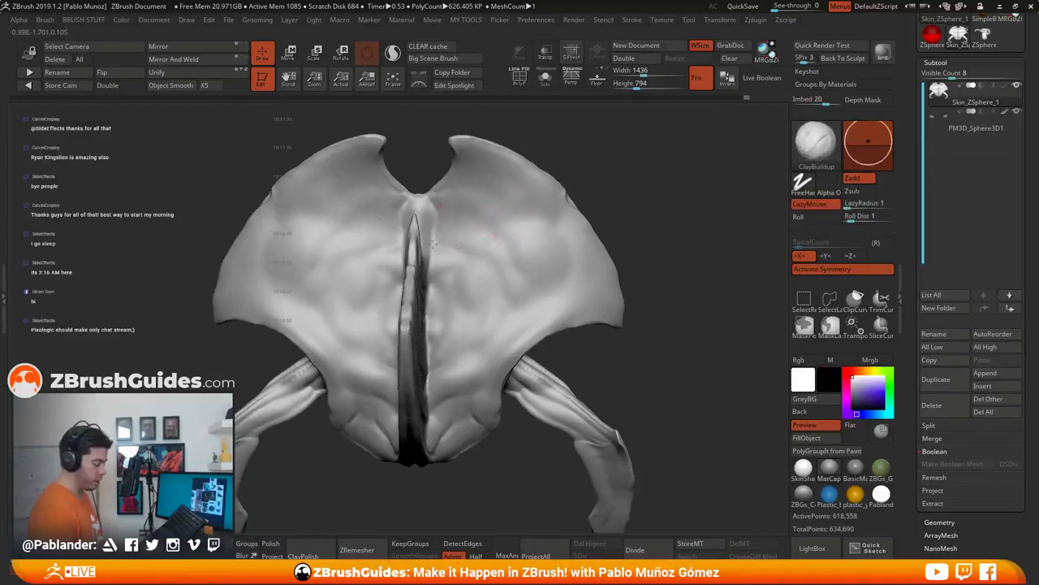
# Step: Build up the frill surface on both sides of the central crest with ClayBuildup and smooth it into the surrounding folds
pyautogui.moveTo(456, 217)
pyautogui.mouseDown()
pyautogui.moveTo(442, 241)
pyautogui.moveTo(455, 241)
pyautogui.mouseUp()
pyautogui.moveTo(513, 256); pyautogui.dragTo(520, 241, button='right')
pyautogui.keyDown('shift'); pyautogui.moveTo(515, 234); pyautogui.dragTo(506, 230); pyautogui.keyUp('shift')
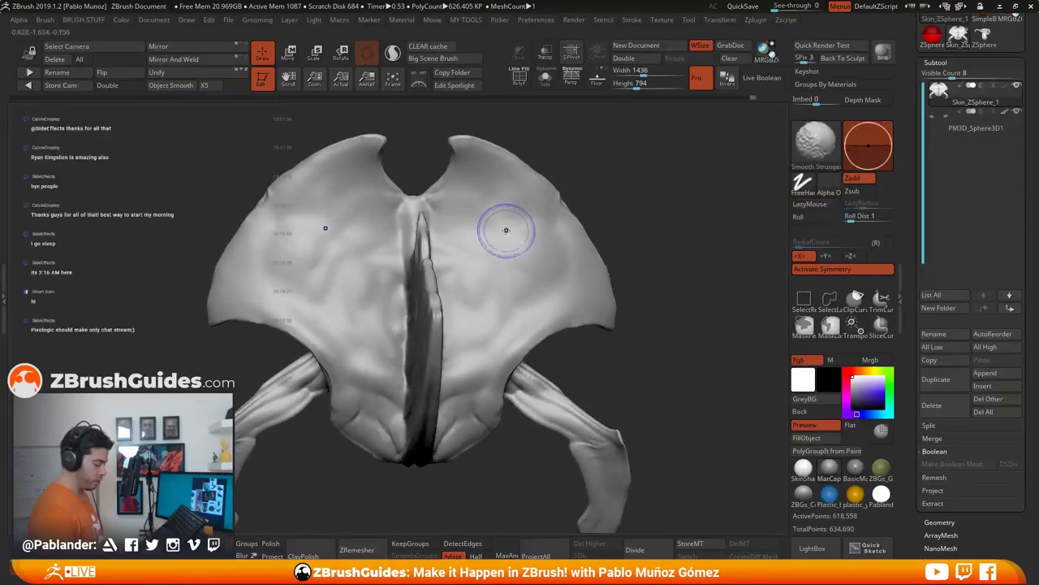
pyautogui.moveTo(506, 230)
pyautogui.mouseDown(button='right')
pyautogui.moveTo(489, 195)
pyautogui.moveTo(561, 204)
pyautogui.moveTo(531, 213)
pyautogui.mouseUp(button='right')
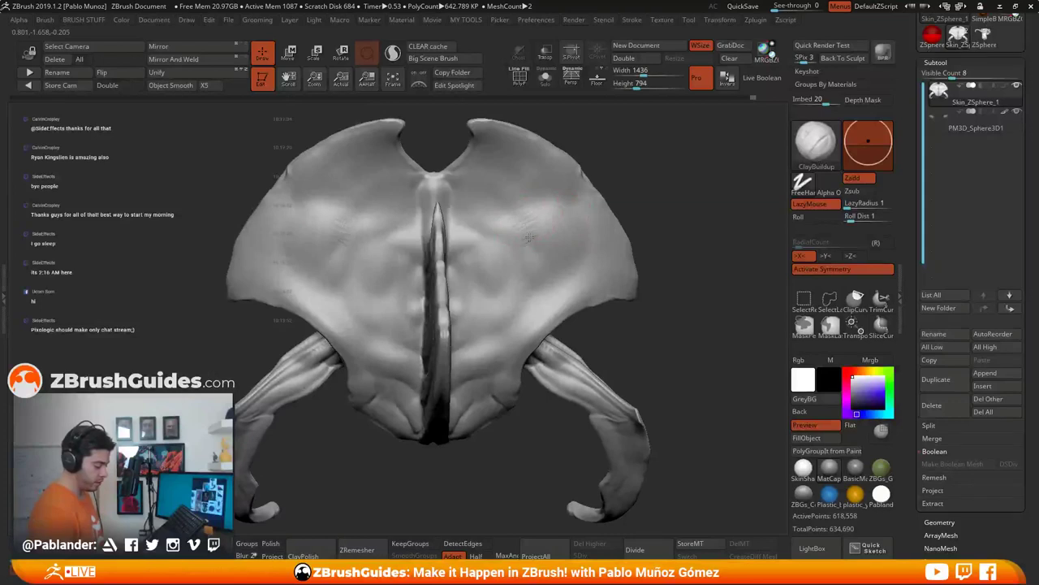
pyautogui.moveTo(533, 228)
pyautogui.mouseDown()
pyautogui.moveTo(510, 270)
pyautogui.moveTo(499, 230)
pyautogui.moveTo(522, 193)
pyautogui.moveTo(498, 216)
pyautogui.moveTo(520, 205)
pyautogui.moveTo(507, 203)
pyautogui.mouseUp()
pyautogui.moveTo(534, 216); pyautogui.dragTo(489, 244, button='right')
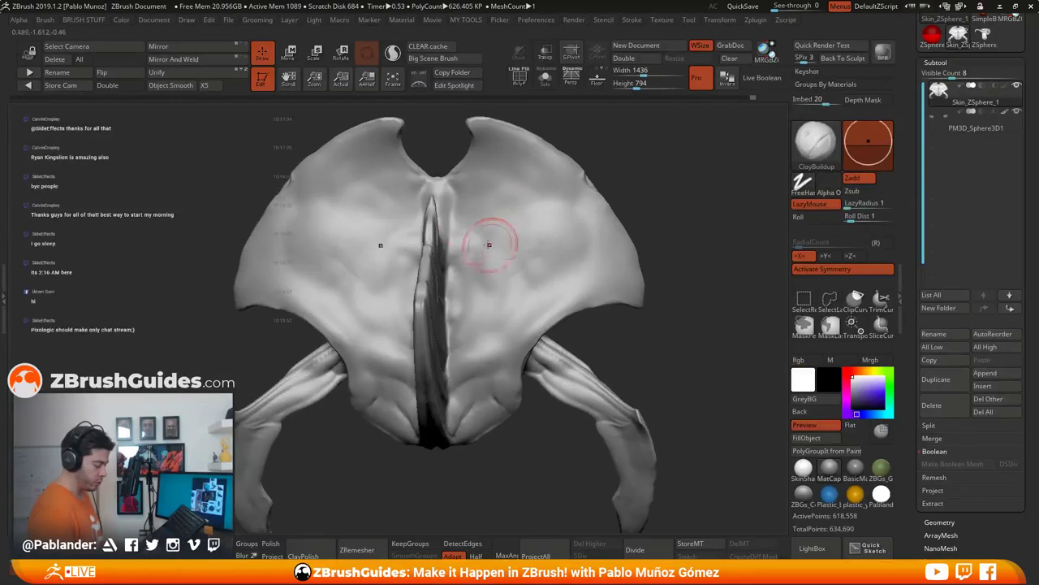
pyautogui.moveTo(467, 202)
pyautogui.mouseDown()
pyautogui.moveTo(457, 230)
pyautogui.moveTo(494, 261)
pyautogui.moveTo(494, 220)
pyautogui.moveTo(455, 224)
pyautogui.mouseUp()
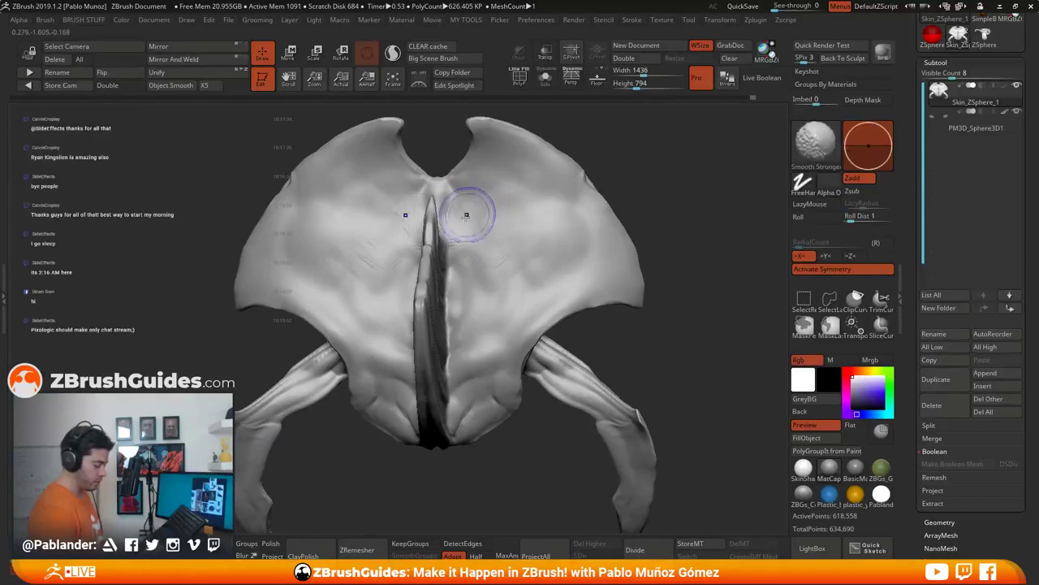
pyautogui.keyDown('shift'); pyautogui.moveTo(467, 215); pyautogui.dragTo(463, 208); pyautogui.keyUp('shift')
pyautogui.keyDown('alt'); pyautogui.moveTo(507, 261); pyautogui.dragTo(510, 233, button='right'); pyautogui.keyUp('alt')
pyautogui.keyDown('shift'); pyautogui.moveTo(522, 218); pyautogui.dragTo(517, 229); pyautogui.keyUp('shift')
# Step: Add clay beside the lower crest and along the lower edges of both frills, softening the new strokes
pyautogui.moveTo(517, 284); pyautogui.dragTo(505, 243, button='right')
pyautogui.moveTo(478, 338)
pyautogui.mouseDown()
pyautogui.moveTo(465, 349)
pyautogui.moveTo(505, 338)
pyautogui.moveTo(498, 313)
pyautogui.moveTo(494, 344)
pyautogui.mouseUp()
pyautogui.moveTo(499, 357); pyautogui.dragTo(497, 276, button='right')
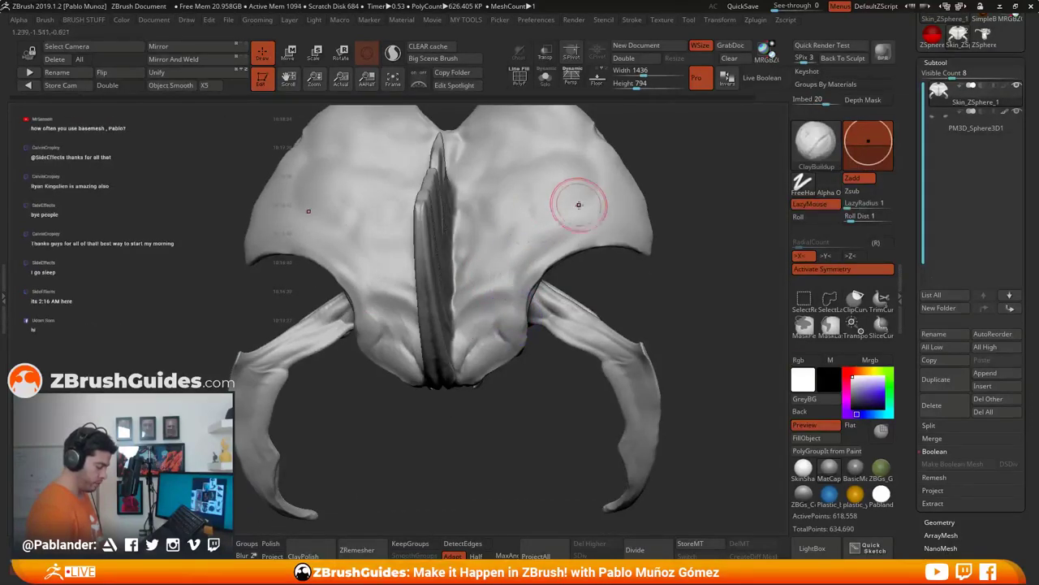
pyautogui.moveTo(575, 204); pyautogui.dragTo(527, 262, button='right')
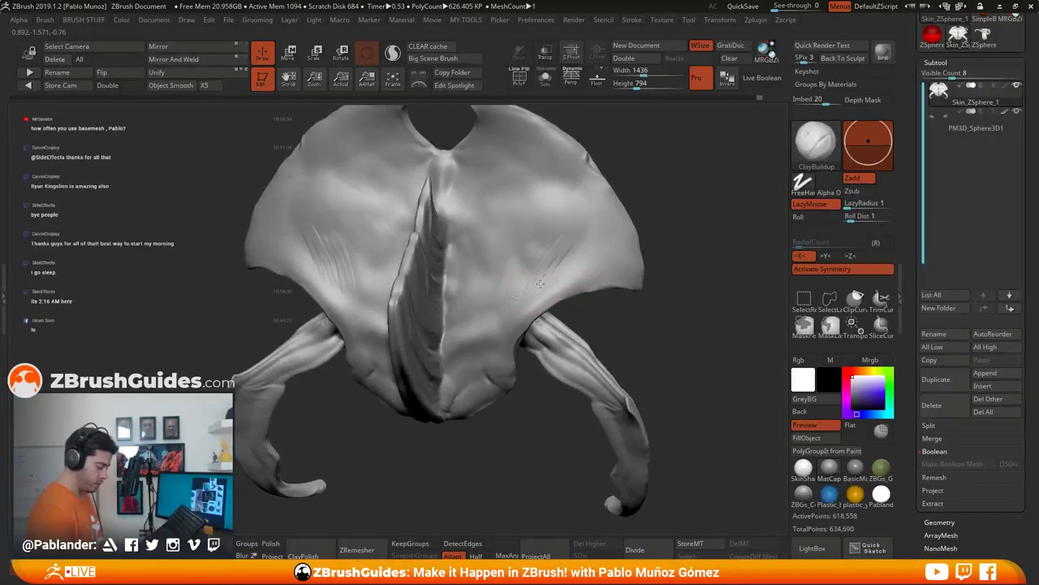
pyautogui.moveTo(572, 244)
pyautogui.mouseDown()
pyautogui.moveTo(561, 260)
pyautogui.moveTo(572, 261)
pyautogui.mouseUp()
pyautogui.moveTo(559, 238); pyautogui.dragTo(521, 259, button='right')
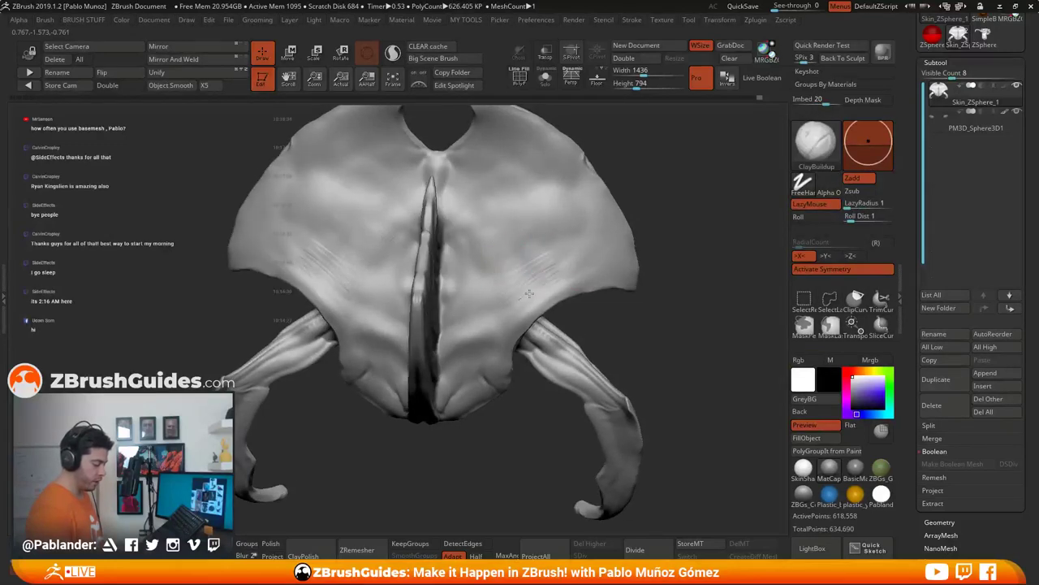
pyautogui.press('shift')
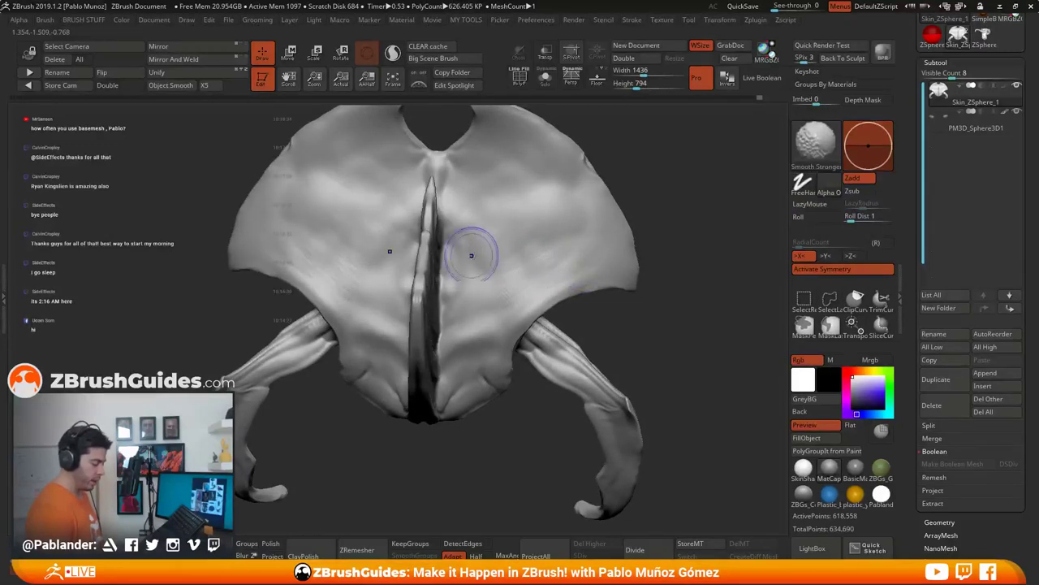
pyautogui.moveTo(520, 284)
pyautogui.mouseDown(button='right')
pyautogui.moveTo(557, 295)
pyautogui.moveTo(593, 248)
pyautogui.moveTo(603, 253)
pyautogui.mouseUp(button='right')
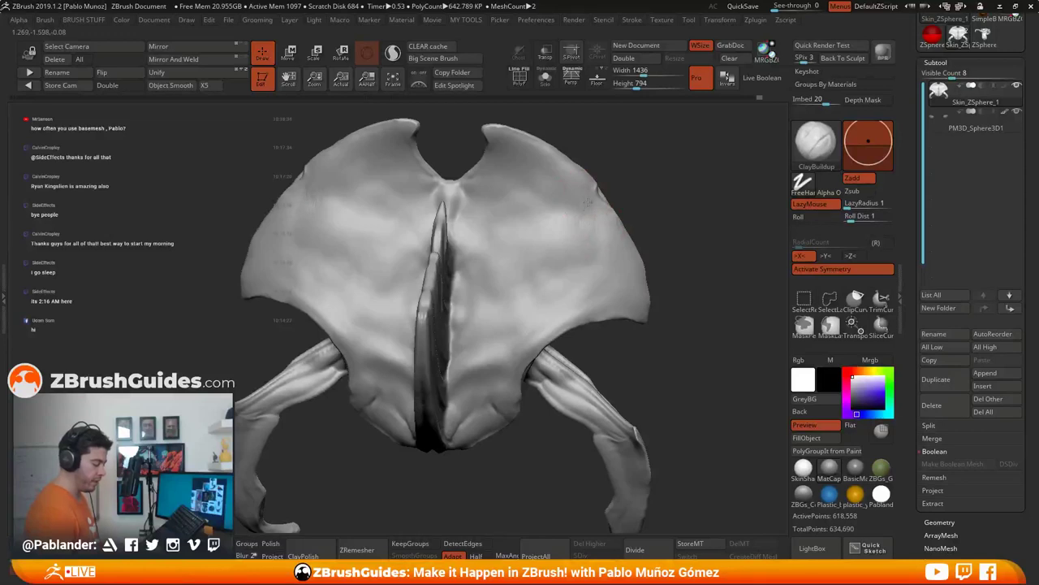
# Step: Even out the outer back surface of both frills with clay strokes and smooth the area toward the crest
pyautogui.keyDown('shift'); pyautogui.moveTo(588, 210); pyautogui.dragTo(592, 200); pyautogui.keyUp('shift')
pyautogui.moveTo(596, 258); pyautogui.dragTo(586, 271)
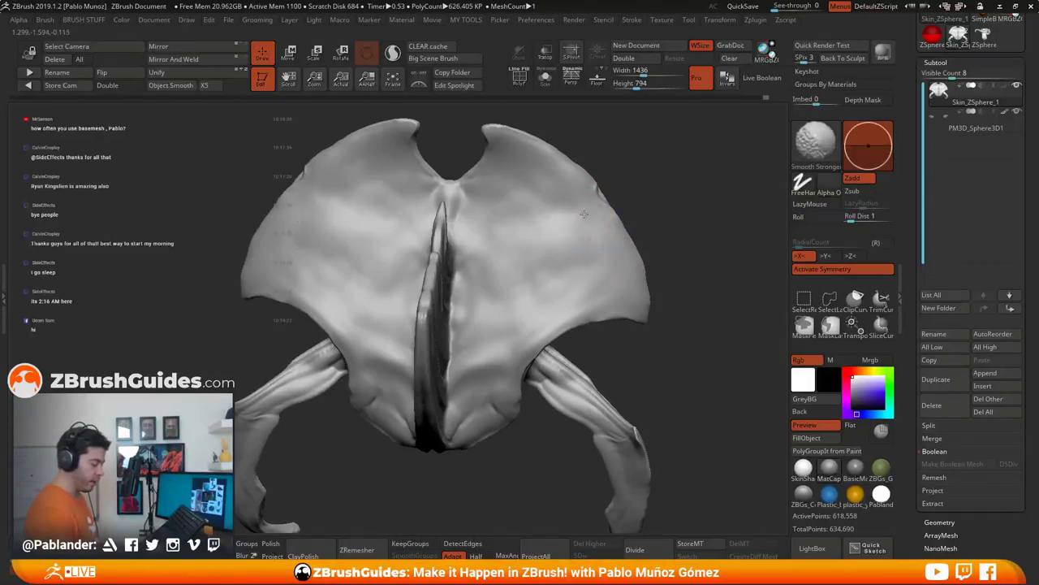
pyautogui.moveTo(672, 259); pyautogui.dragTo(661, 247)
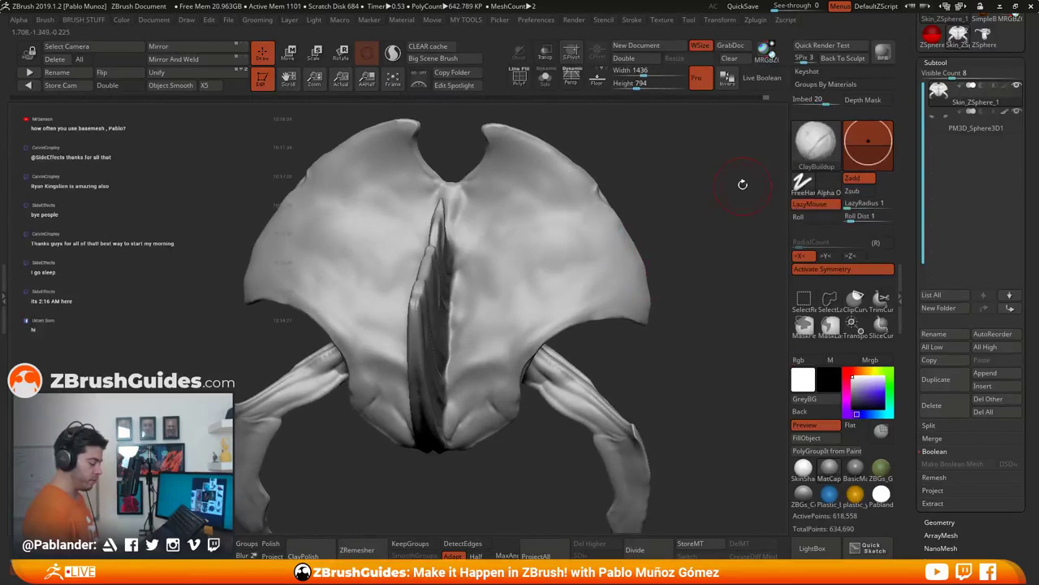
pyautogui.moveTo(690, 233); pyautogui.dragTo(708, 227, button='right')
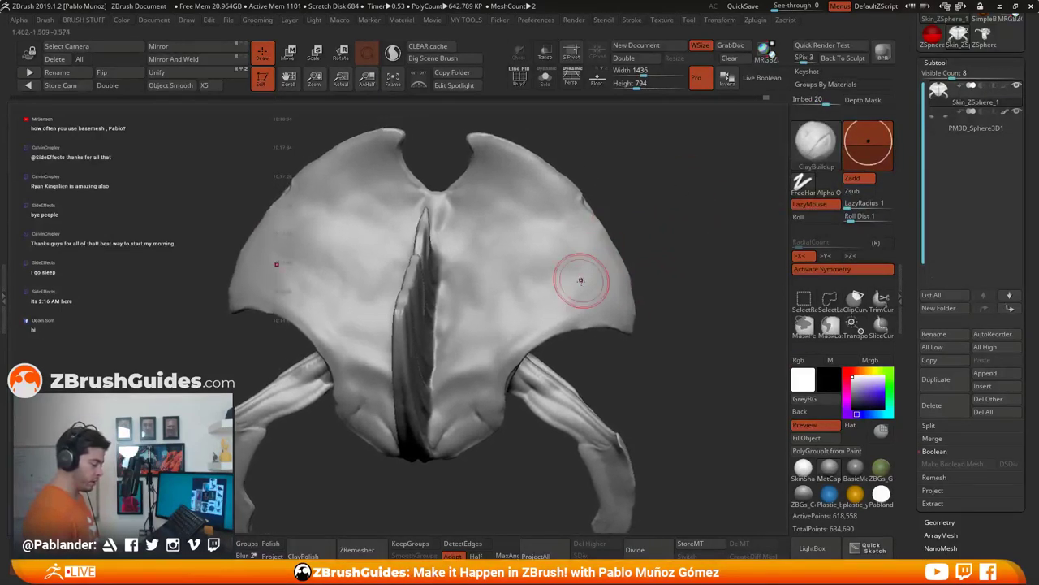
pyautogui.moveTo(580, 265)
pyautogui.mouseDown()
pyautogui.moveTo(572, 288)
pyautogui.moveTo(594, 275)
pyautogui.moveTo(564, 275)
pyautogui.mouseUp()
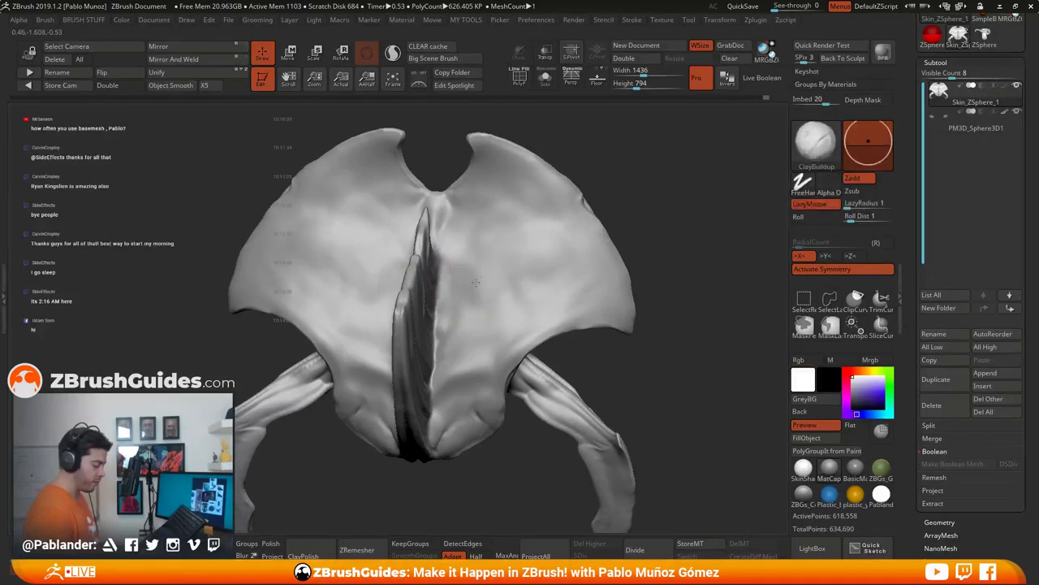
pyautogui.moveTo(485, 295)
pyautogui.keyDown('shift'); pyautogui.mouseDown()
pyautogui.moveTo(504, 254)
pyautogui.moveTo(526, 266)
pyautogui.mouseUp(); pyautogui.keyUp('shift')
# Step: Build up and smooth the lower outer corners of both frills, then add clay beside the lower part of the crest
pyautogui.moveTo(539, 272)
pyautogui.mouseDown(button='right')
pyautogui.moveTo(557, 294)
pyautogui.moveTo(512, 330)
pyautogui.mouseUp(button='right')
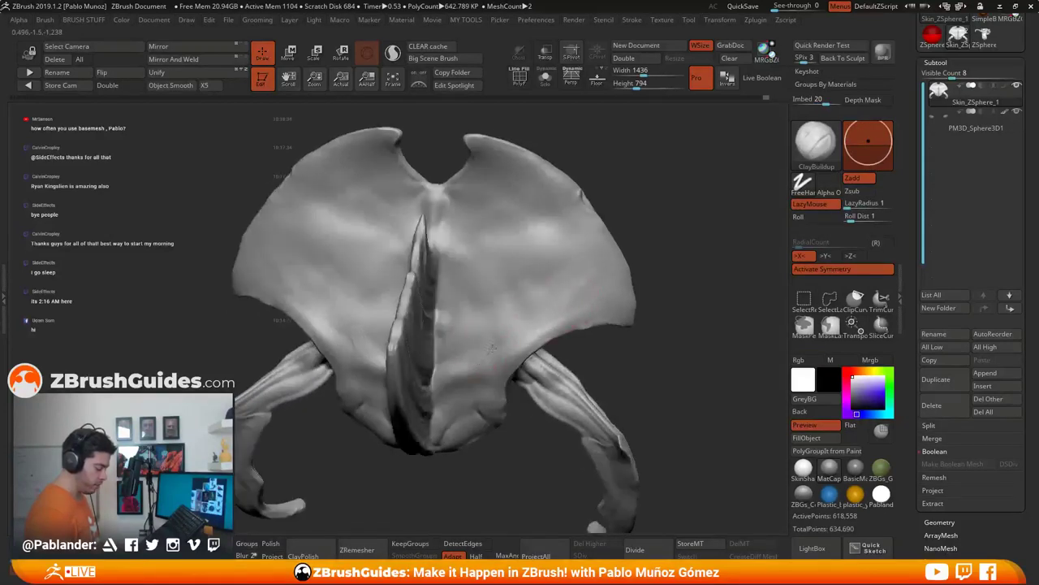
pyautogui.press('shift')
pyautogui.moveTo(514, 336)
pyautogui.keyDown('shift'); pyautogui.mouseDown()
pyautogui.moveTo(549, 305)
pyautogui.moveTo(528, 294)
pyautogui.moveTo(532, 277)
pyautogui.mouseUp(); pyautogui.keyUp('shift')
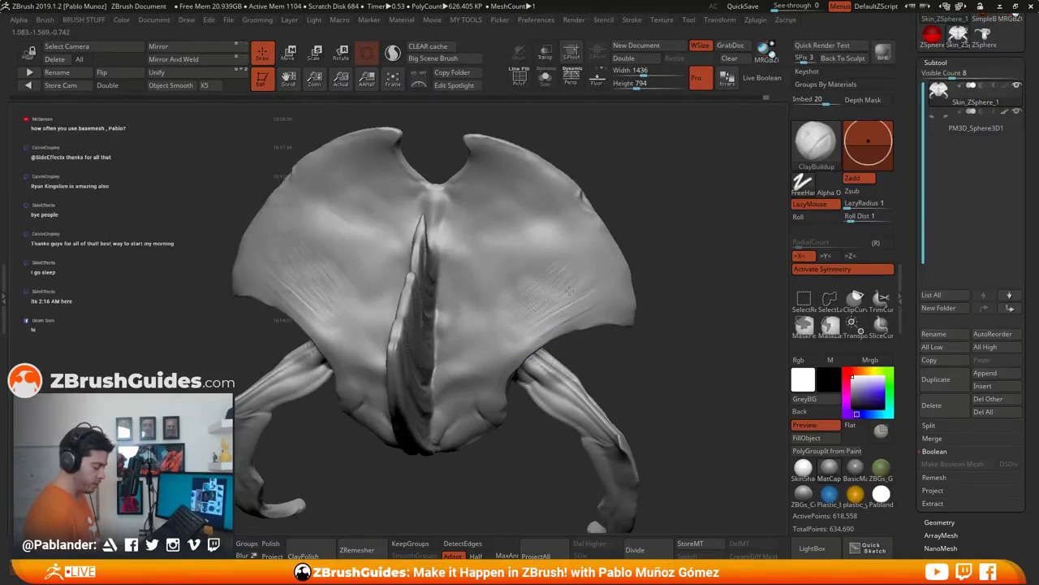
pyautogui.press('shift')
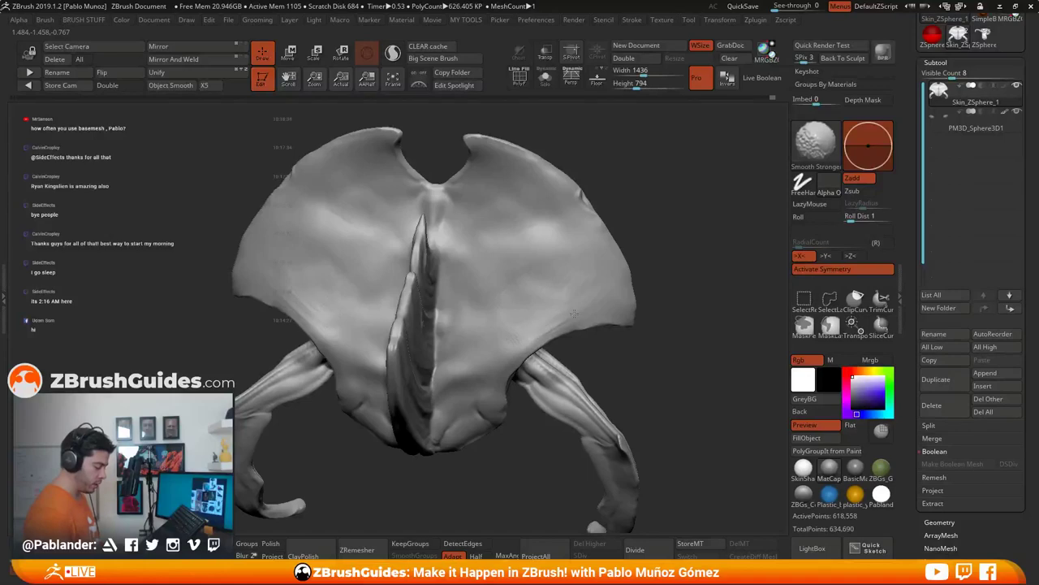
pyautogui.keyDown('shift'); pyautogui.moveTo(574, 314); pyautogui.dragTo(581, 268); pyautogui.keyUp('shift')
pyautogui.keyDown('shift'); pyautogui.moveTo(544, 239); pyautogui.dragTo(511, 241); pyautogui.keyUp('shift')
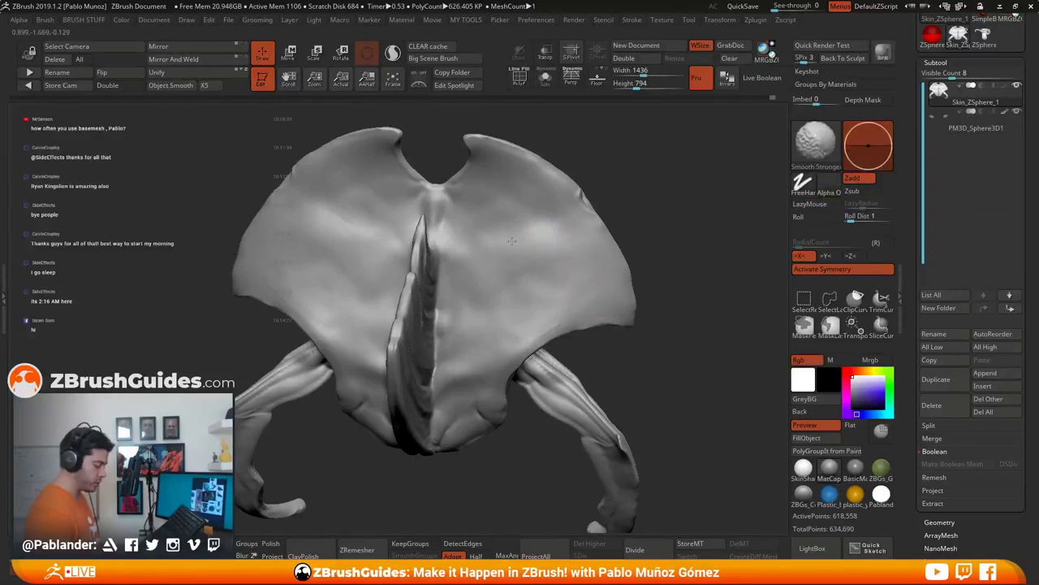
pyautogui.moveTo(686, 272); pyautogui.dragTo(721, 241)
pyautogui.moveTo(473, 293)
pyautogui.mouseDown(button='right')
pyautogui.moveTo(484, 248)
pyautogui.moveTo(506, 295)
pyautogui.mouseUp(button='right')
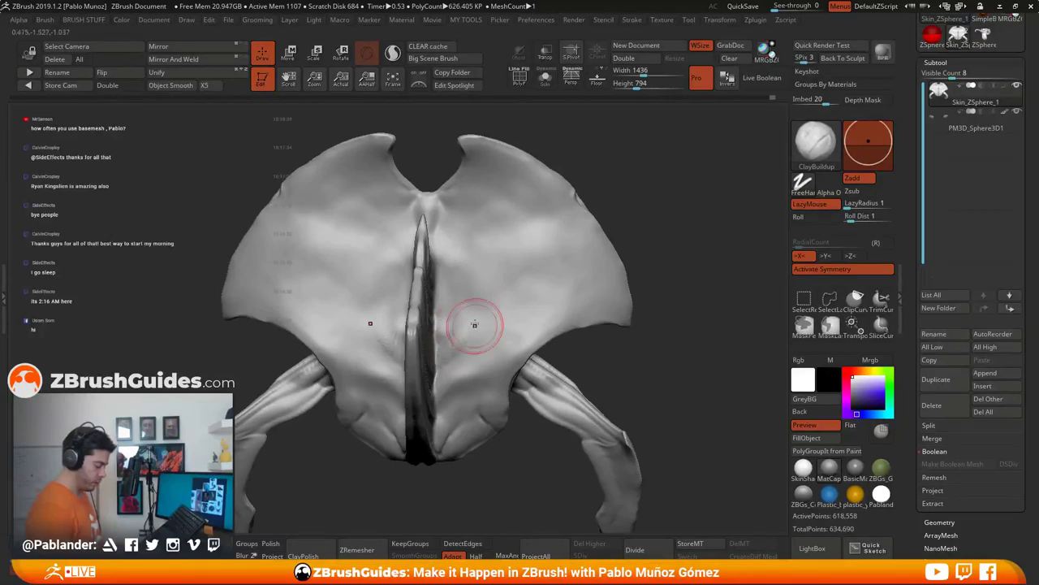
# Step: Even out the back of both frills with the Polish brush and smooth their outer edges, checking the surface under a glossier material
pyautogui.press('b')
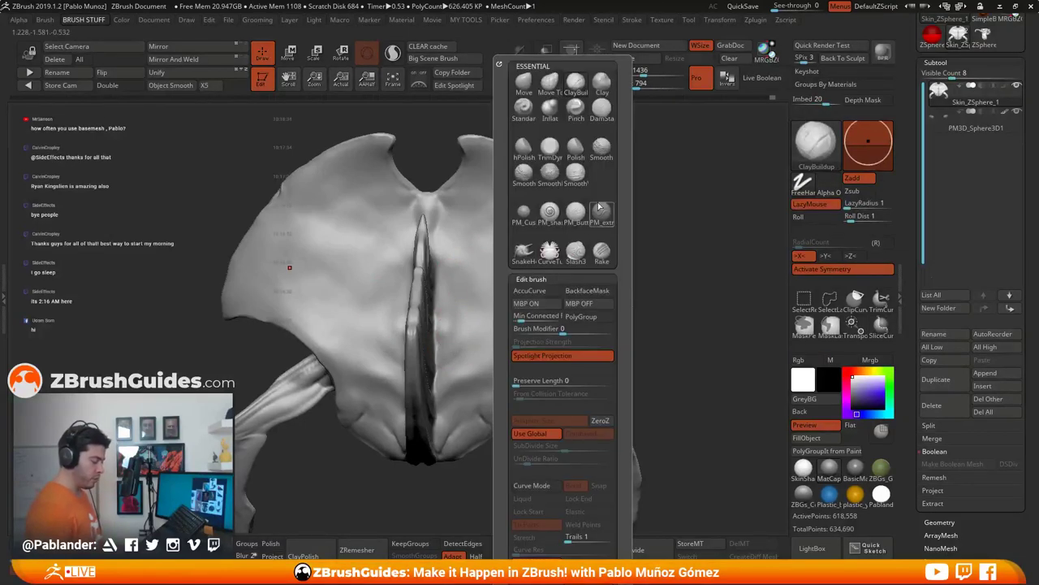
pyautogui.click(578, 153)
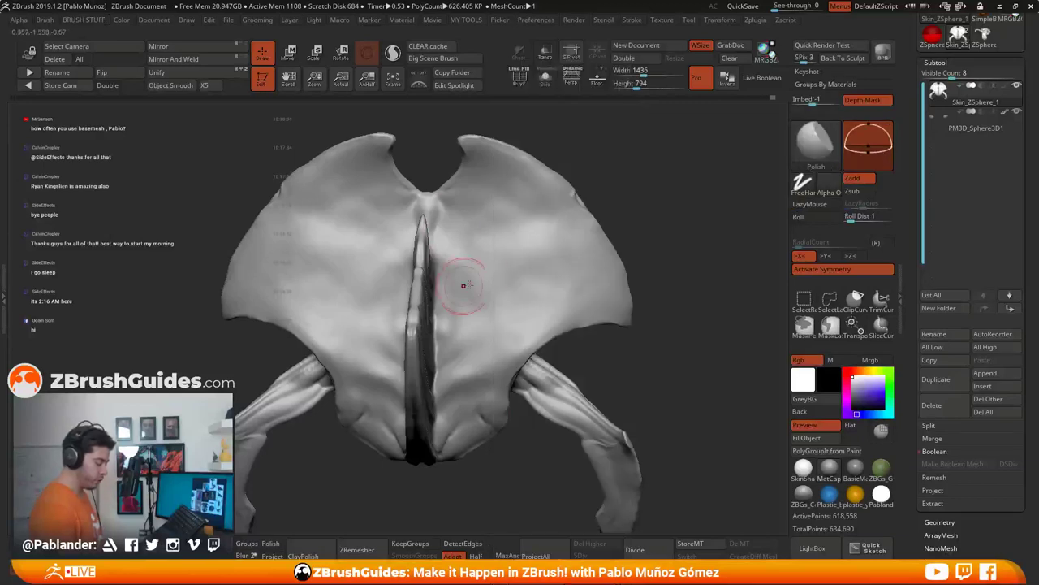
pyautogui.moveTo(463, 286); pyautogui.dragTo(536, 244, button='right')
pyautogui.keyDown('alt'); pyautogui.moveTo(636, 198); pyautogui.dragTo(650, 195, button='right'); pyautogui.keyUp('alt')
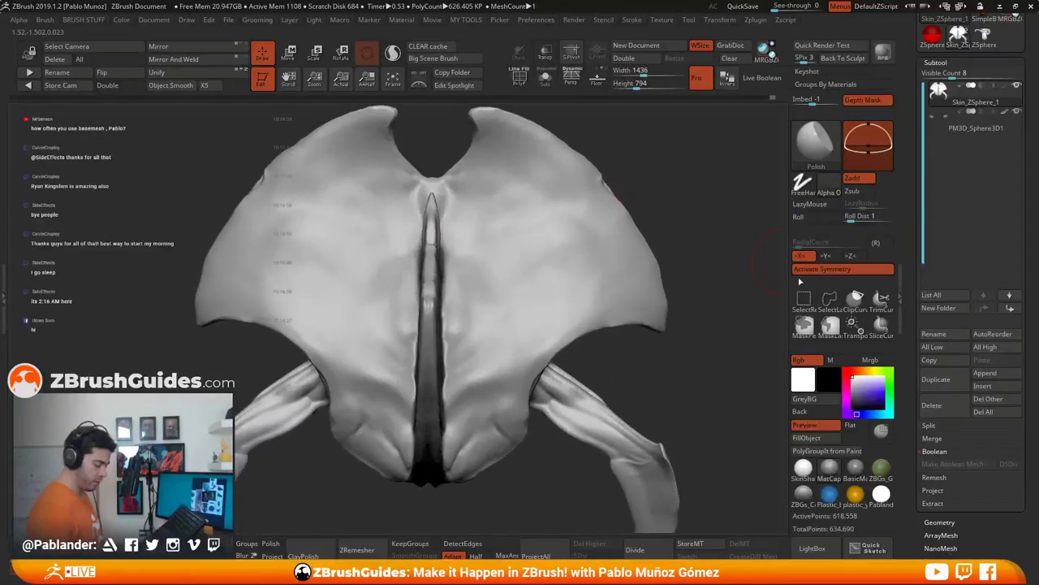
pyautogui.click(856, 470)
pyautogui.moveTo(658, 363); pyautogui.dragTo(651, 369, button='right')
pyautogui.moveTo(563, 308)
pyautogui.mouseDown()
pyautogui.moveTo(534, 281)
pyautogui.moveTo(520, 209)
pyautogui.mouseUp()
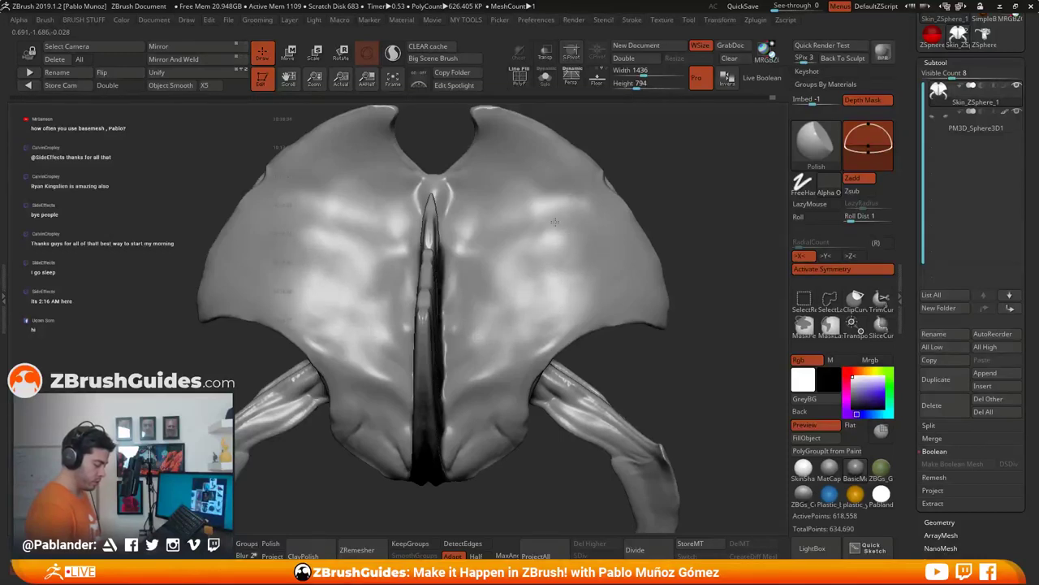
pyautogui.moveTo(520, 213); pyautogui.dragTo(583, 263, button='right')
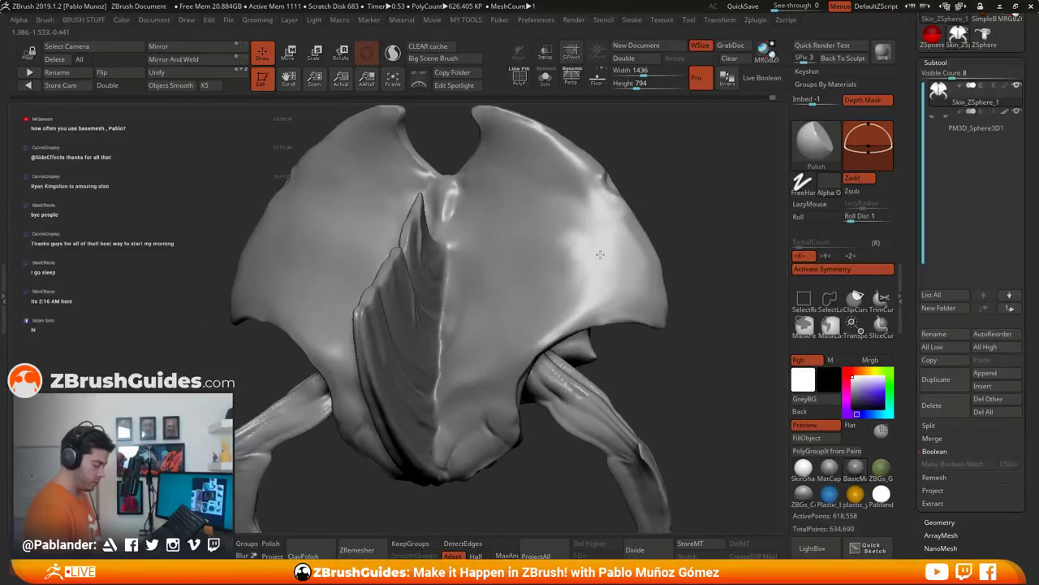
pyautogui.keyDown('shift'); pyautogui.moveTo(640, 200); pyautogui.dragTo(661, 193); pyautogui.keyUp('shift')
pyautogui.moveTo(658, 296); pyautogui.dragTo(576, 308, button='right')
pyautogui.click(822, 469)
# Step: Switch to the DamStandard brush and carve creases around the folds where the neck tendons meet the frills' underside
pyautogui.moveTo(679, 423)
pyautogui.mouseDown(button='right')
pyautogui.moveTo(671, 390)
pyautogui.moveTo(641, 360)
pyautogui.moveTo(626, 295)
pyautogui.moveTo(608, 371)
pyautogui.moveTo(647, 360)
pyautogui.moveTo(562, 359)
pyautogui.moveTo(572, 330)
pyautogui.moveTo(547, 331)
pyautogui.moveTo(575, 310)
pyautogui.moveTo(574, 278)
pyautogui.mouseUp(button='right')
pyautogui.press('b')
pyautogui.click(613, 109)
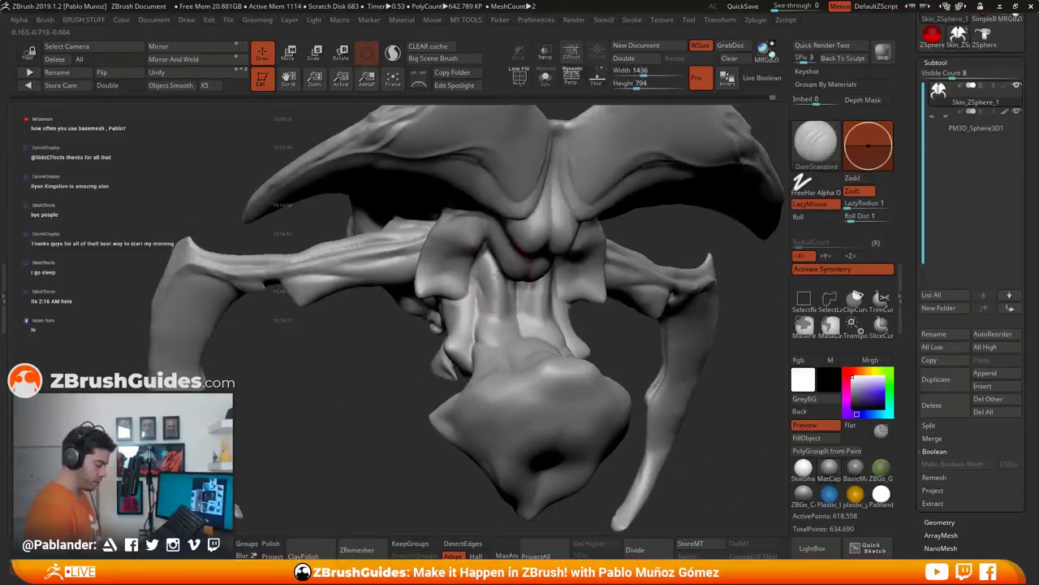
pyautogui.press('space')
pyautogui.keyDown('alt'); pyautogui.moveTo(488, 263); pyautogui.dragTo(493, 263, button='right'); pyautogui.keyUp('alt')
pyautogui.press('space')
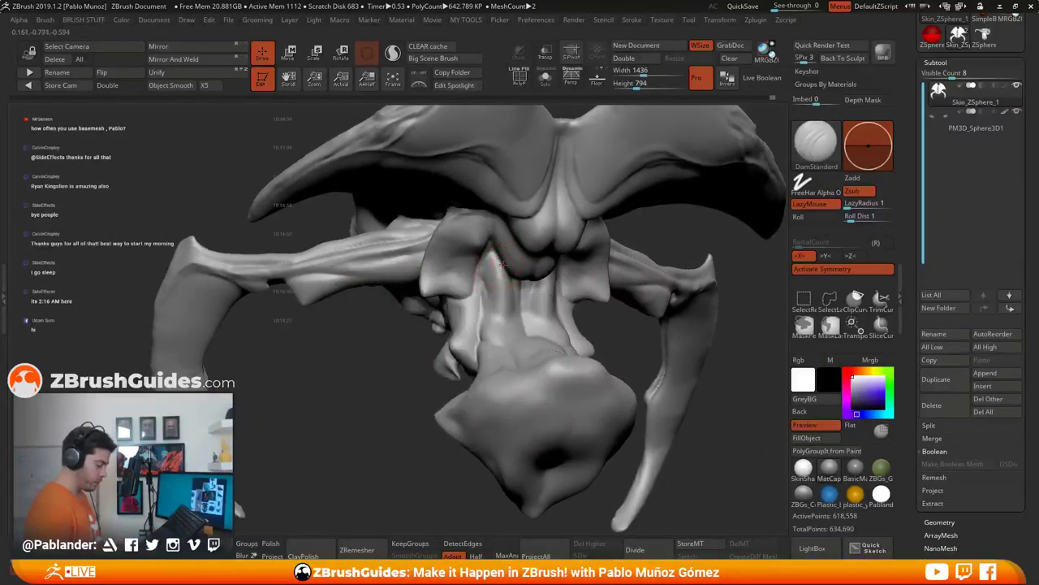
pyautogui.press('space')
pyautogui.moveTo(458, 317); pyautogui.dragTo(502, 240, button='right')
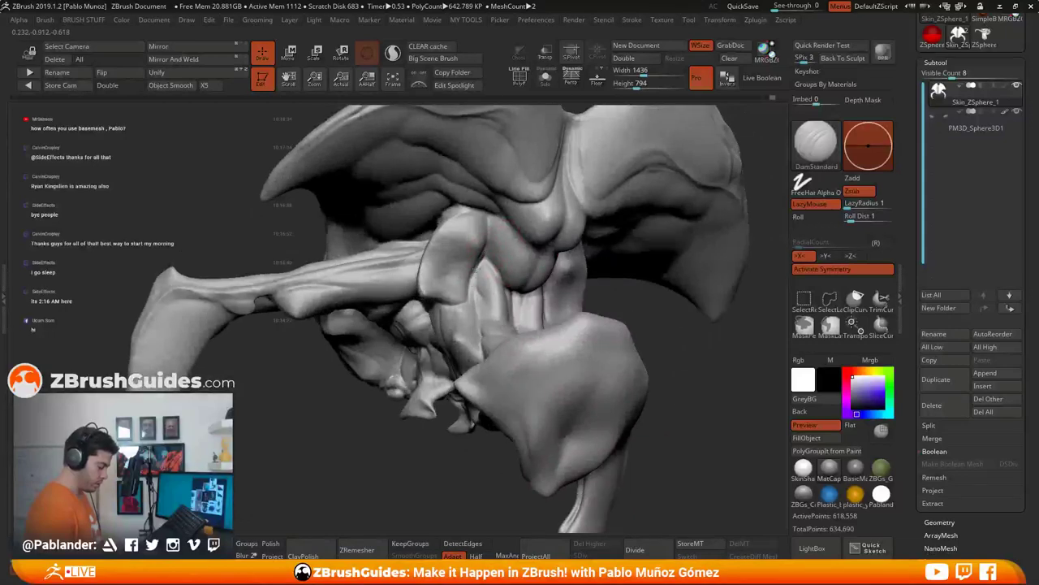
pyautogui.moveTo(479, 294); pyautogui.dragTo(486, 216, button='right')
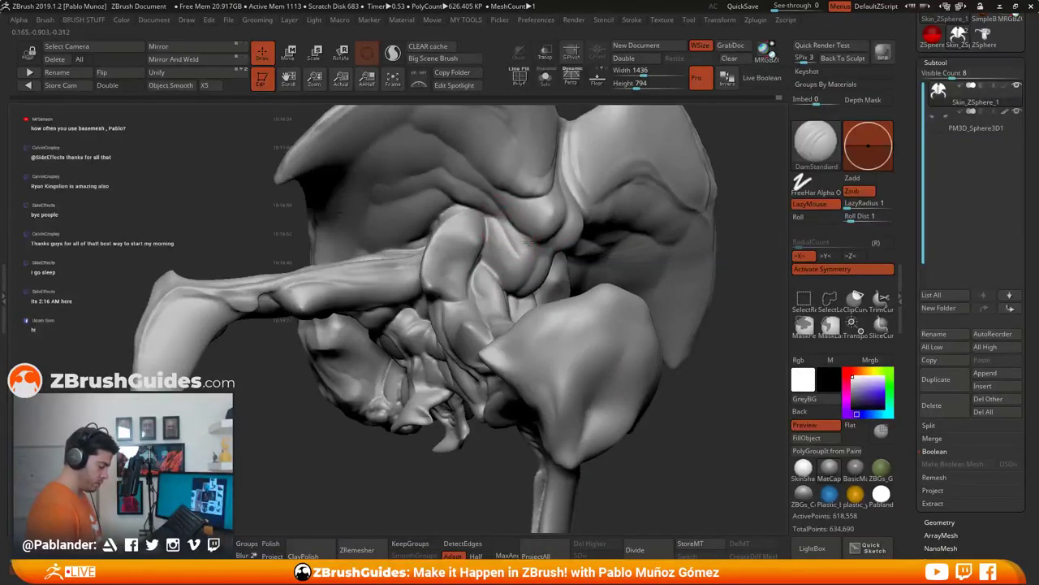
pyautogui.moveTo(518, 251); pyautogui.dragTo(555, 220, button='right')
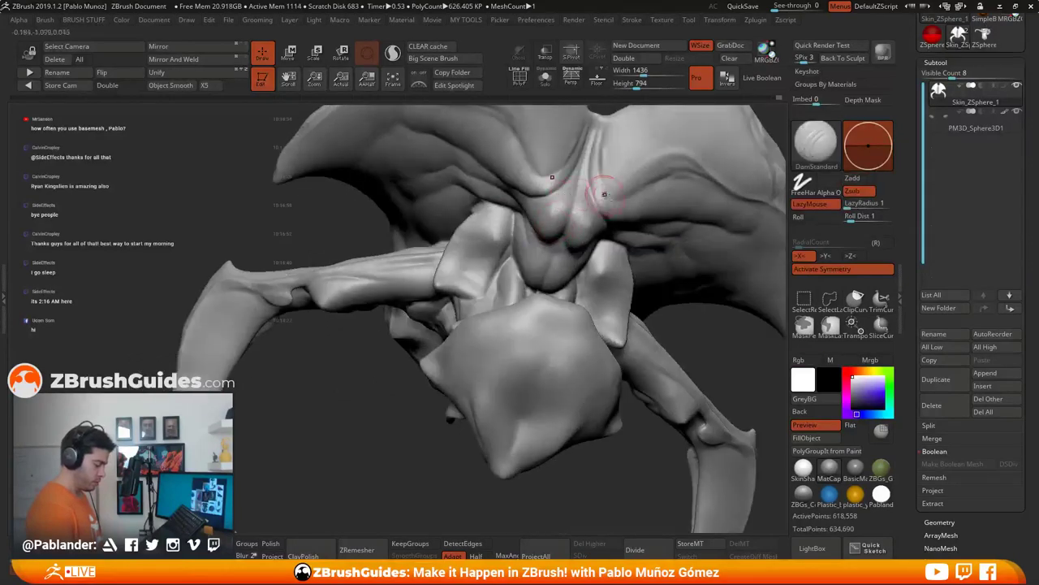
# Step: Carve sharper creases along the curved brow folds on the front of both frills
pyautogui.keyDown('alt'); pyautogui.moveTo(631, 187); pyautogui.dragTo(594, 228, button='right'); pyautogui.keyUp('alt')
pyautogui.press('space')
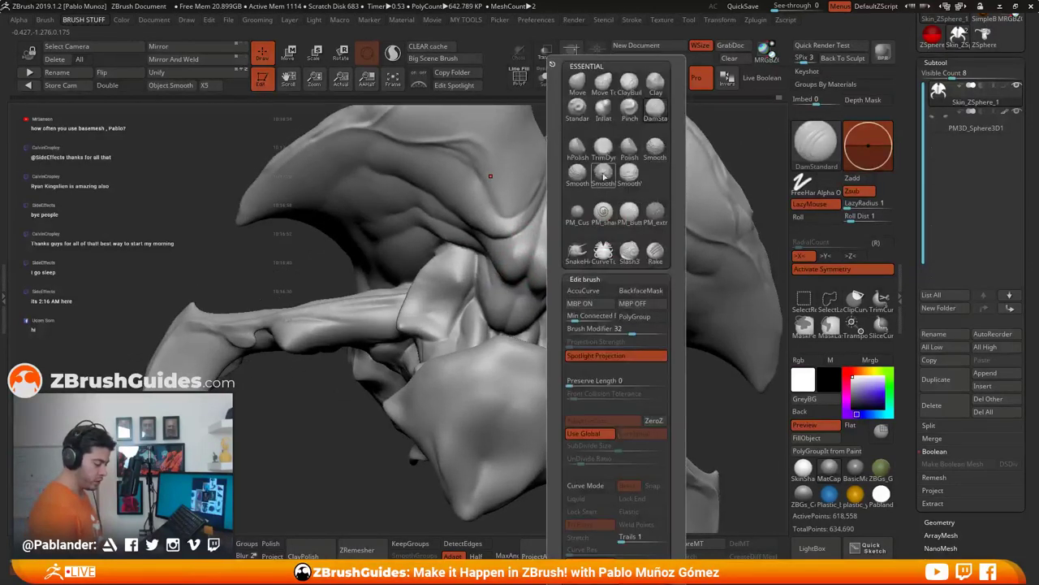
pyautogui.moveTo(514, 234); pyautogui.dragTo(505, 205, button='right')
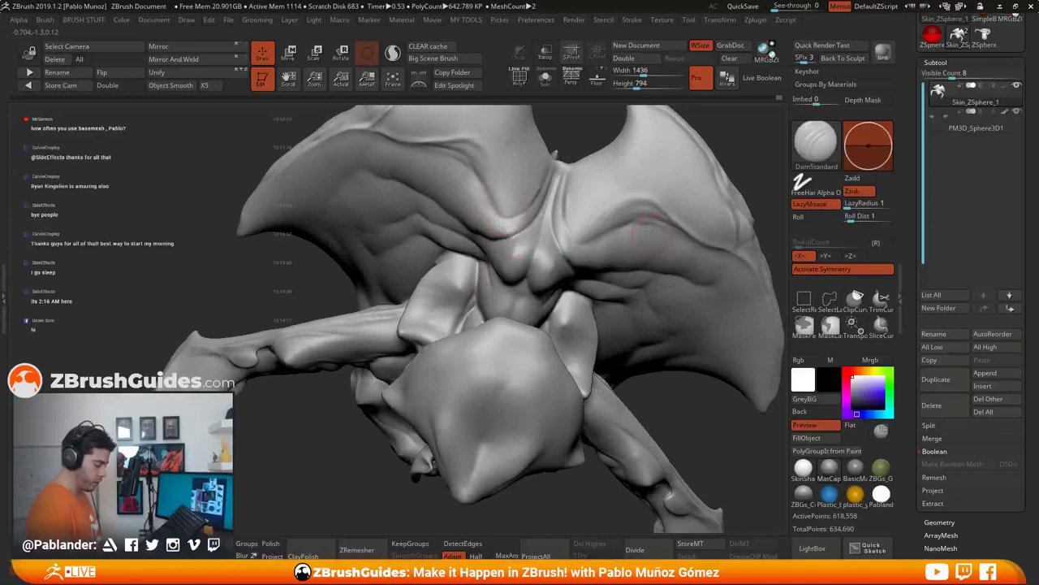
pyautogui.moveTo(649, 234); pyautogui.dragTo(580, 233, button='right')
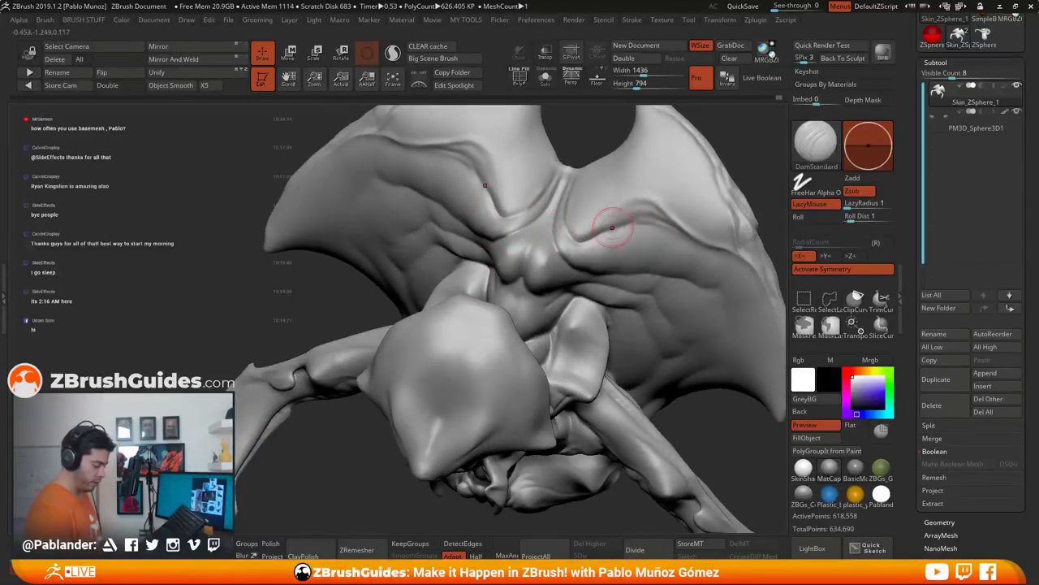
pyautogui.moveTo(626, 209)
pyautogui.mouseDown(button='right')
pyautogui.moveTo(619, 230)
pyautogui.moveTo(557, 174)
pyautogui.moveTo(586, 183)
pyautogui.mouseUp(button='right')
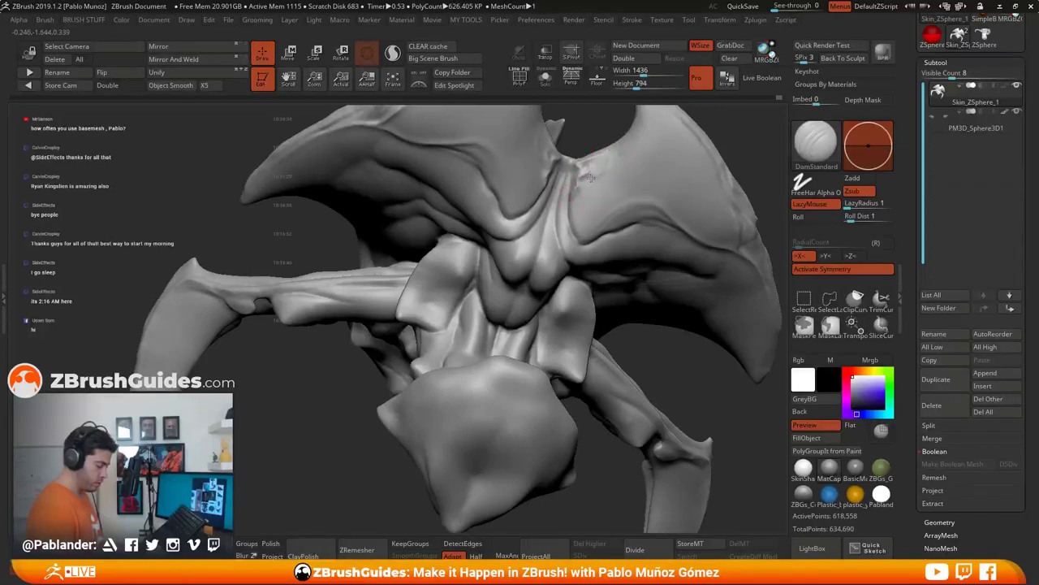
# Step: Deepen the groove between the central ridge and each frill down to the brow fold's inner corner
pyautogui.moveTo(579, 195); pyautogui.dragTo(578, 236)
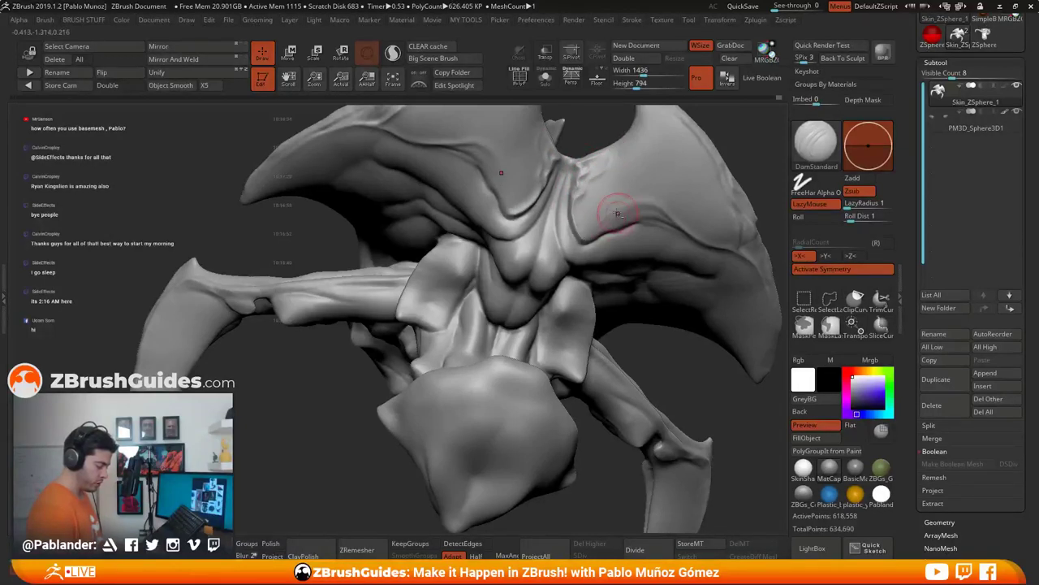
pyautogui.press('shift')
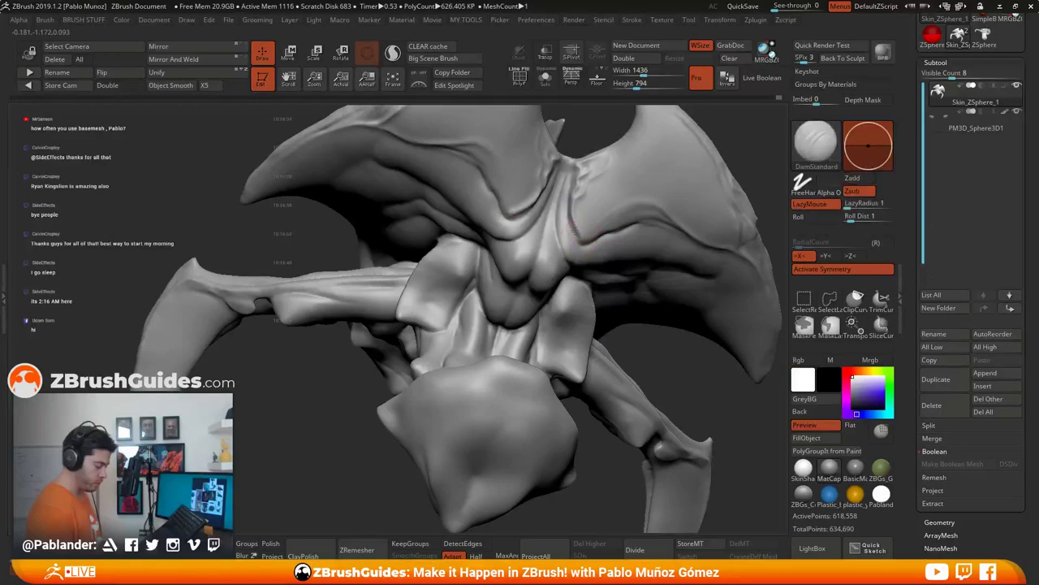
pyautogui.moveTo(573, 215); pyautogui.dragTo(577, 236)
pyautogui.moveTo(681, 361)
pyautogui.mouseDown()
pyautogui.moveTo(751, 358)
pyautogui.moveTo(657, 366)
pyautogui.mouseUp()
pyautogui.moveTo(658, 365)
pyautogui.mouseDown(button='right')
pyautogui.moveTo(560, 218)
pyautogui.moveTo(520, 261)
pyautogui.mouseUp(button='right')
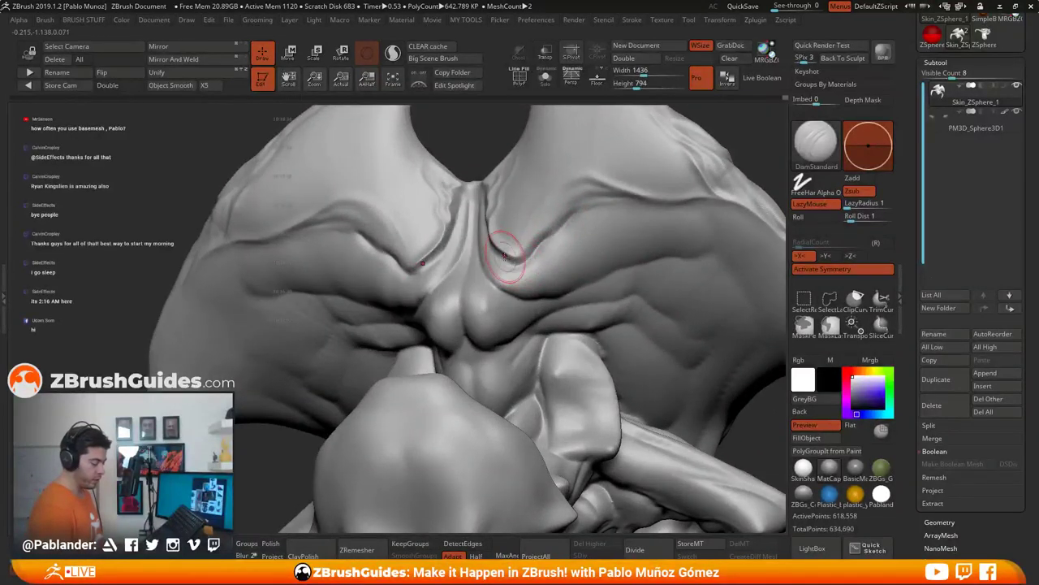
# Step: Sharpen the V-shaped creases at the inner ends of the brow folds and the grooves running below them
pyautogui.moveTo(490, 234)
pyautogui.mouseDown()
pyautogui.moveTo(527, 258)
pyautogui.moveTo(540, 248)
pyautogui.mouseUp()
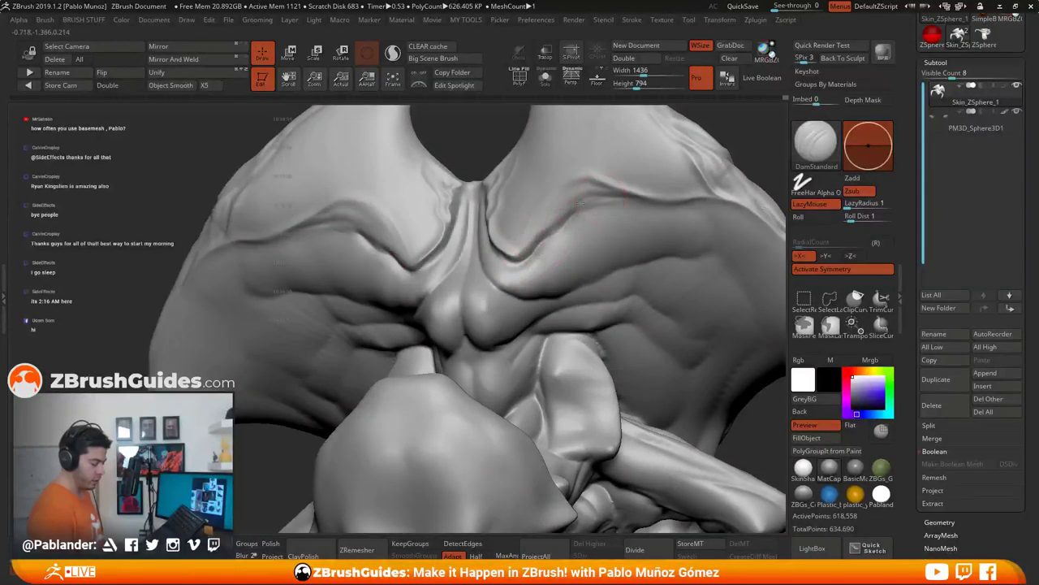
pyautogui.moveTo(571, 209); pyautogui.dragTo(526, 249)
pyautogui.moveTo(508, 251)
pyautogui.mouseDown(button='right')
pyautogui.moveTo(524, 242)
pyautogui.moveTo(491, 242)
pyautogui.mouseUp(button='right')
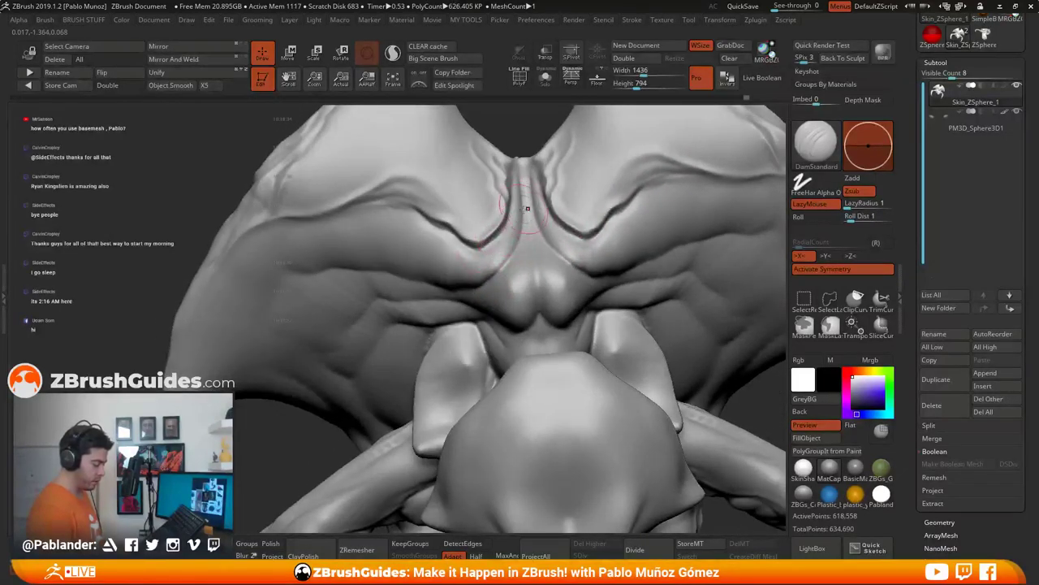
pyautogui.moveTo(511, 256); pyautogui.dragTo(479, 283)
pyautogui.moveTo(522, 218); pyautogui.dragTo(491, 273)
# Step: Carve a nostril-like hollow into each small central bulb and restore the full mesh's visibility
pyautogui.moveTo(571, 233)
pyautogui.mouseDown(button='right')
pyautogui.moveTo(561, 237)
pyautogui.moveTo(579, 240)
pyautogui.moveTo(491, 255)
pyautogui.mouseUp(button='right')
pyautogui.press('shift')
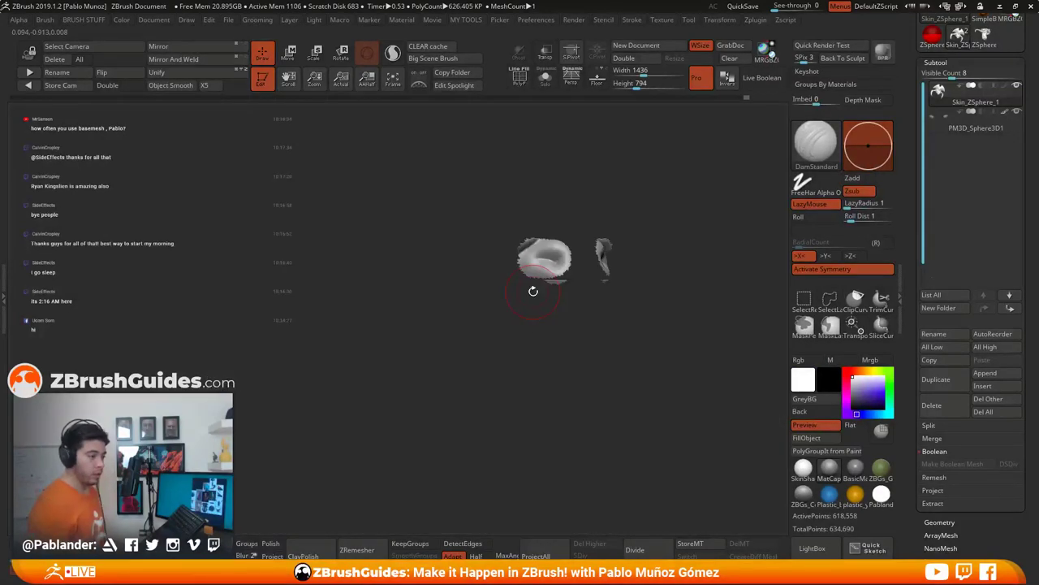
pyautogui.keyDown('ctrl'); pyautogui.keyDown('shift'); pyautogui.click(551, 307); pyautogui.keyUp('shift'); pyautogui.keyUp('ctrl')
pyautogui.moveTo(551, 306); pyautogui.dragTo(559, 285, button='right')
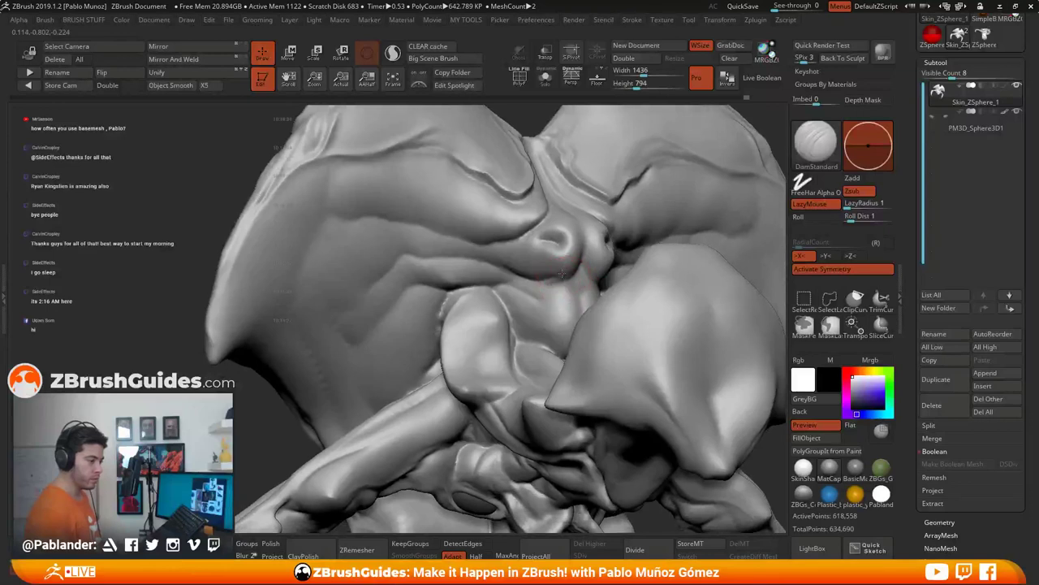
pyautogui.press('space')
pyautogui.moveTo(559, 274); pyautogui.dragTo(557, 275)
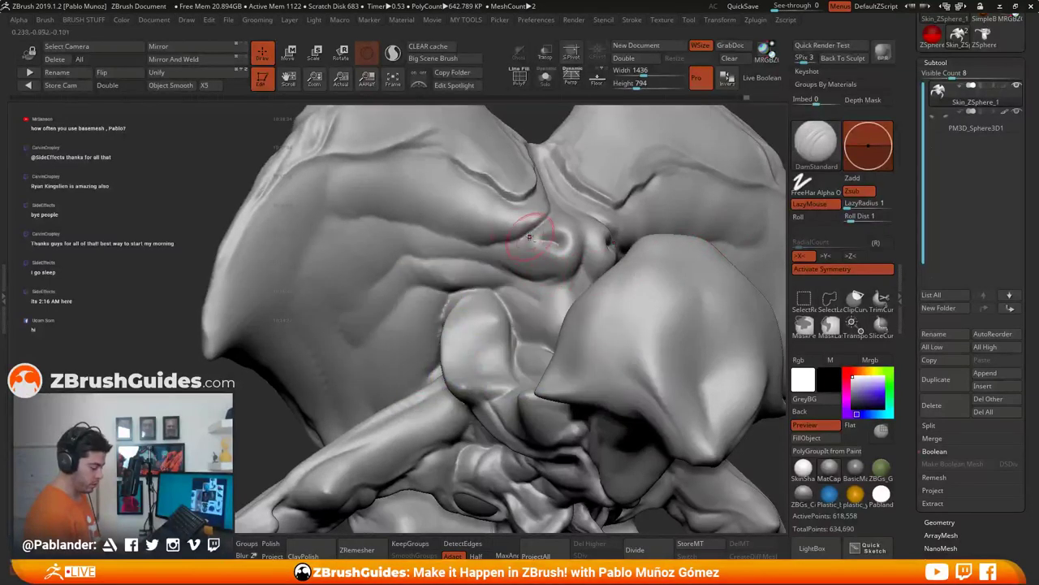
# Step: Extend the crease from the central bulbs outward beneath the brow folds and smooth the frills' outer underside
pyautogui.moveTo(465, 236); pyautogui.dragTo(418, 218)
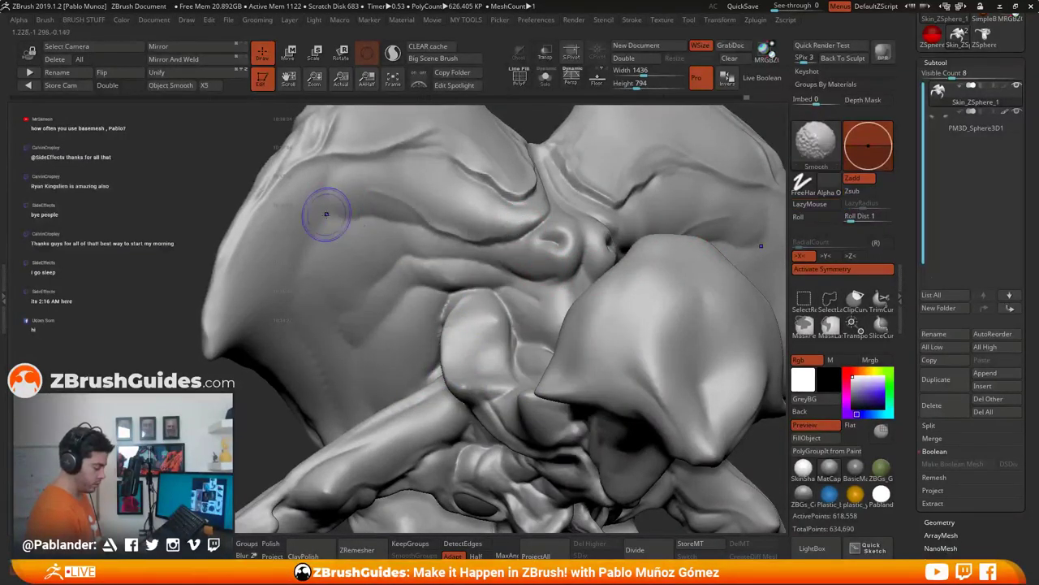
pyautogui.keyDown('shift'); pyautogui.moveTo(328, 213); pyautogui.dragTo(351, 216); pyautogui.keyUp('shift')
pyautogui.moveTo(398, 149)
pyautogui.mouseDown()
pyautogui.moveTo(295, 174)
pyautogui.moveTo(254, 217)
pyautogui.mouseUp()
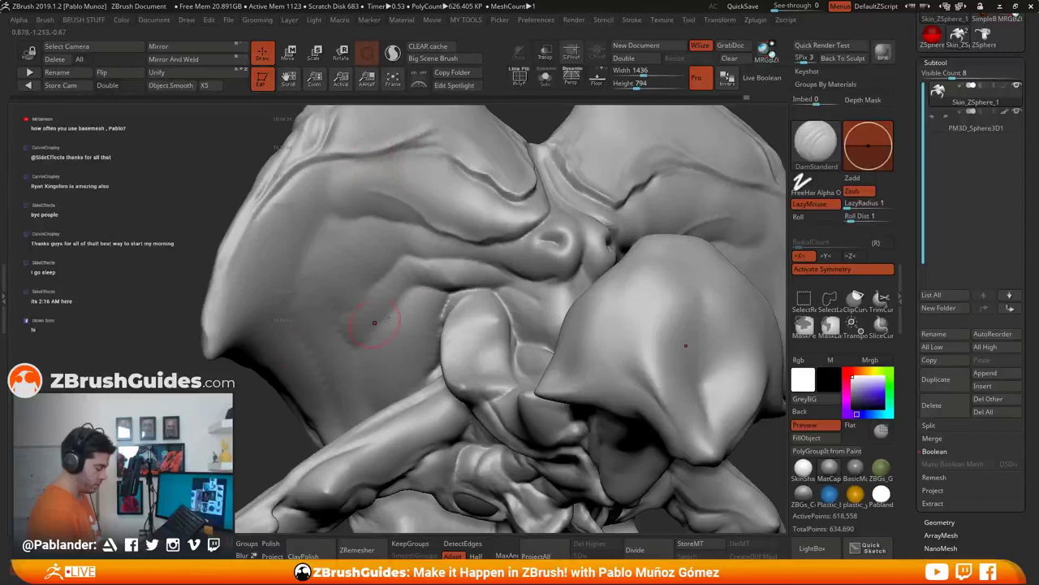
pyautogui.keyDown('alt'); pyautogui.moveTo(397, 310); pyautogui.dragTo(416, 284, button='right'); pyautogui.keyUp('alt')
pyautogui.keyDown('shift'); pyautogui.moveTo(341, 320); pyautogui.dragTo(371, 348); pyautogui.keyUp('shift')
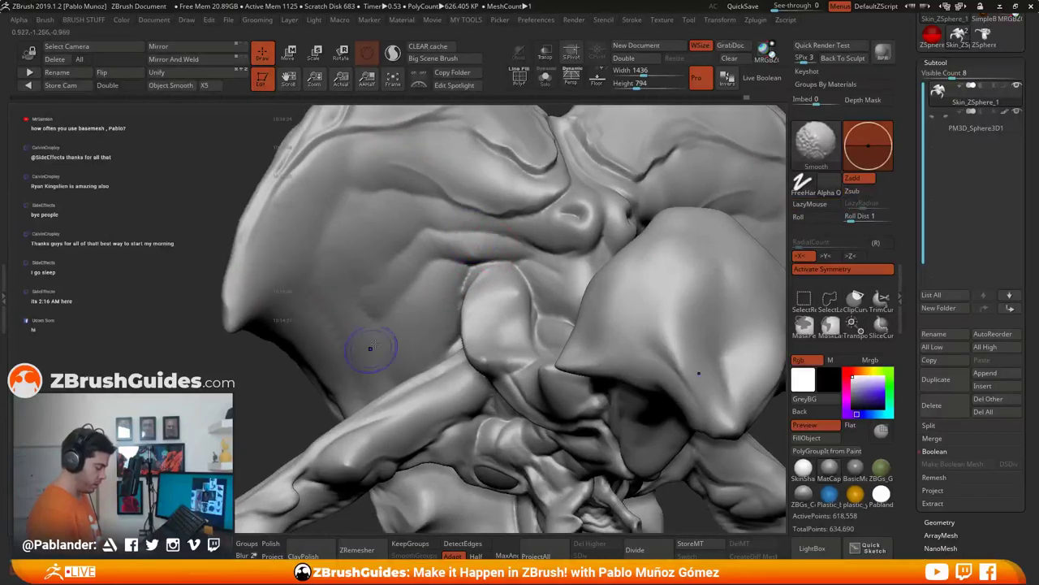
# Step: Carve a defined crease along the top of the fold below the central bulbs, curving down onto each frill
pyautogui.moveTo(466, 284); pyautogui.dragTo(489, 262)
pyautogui.press('shift')
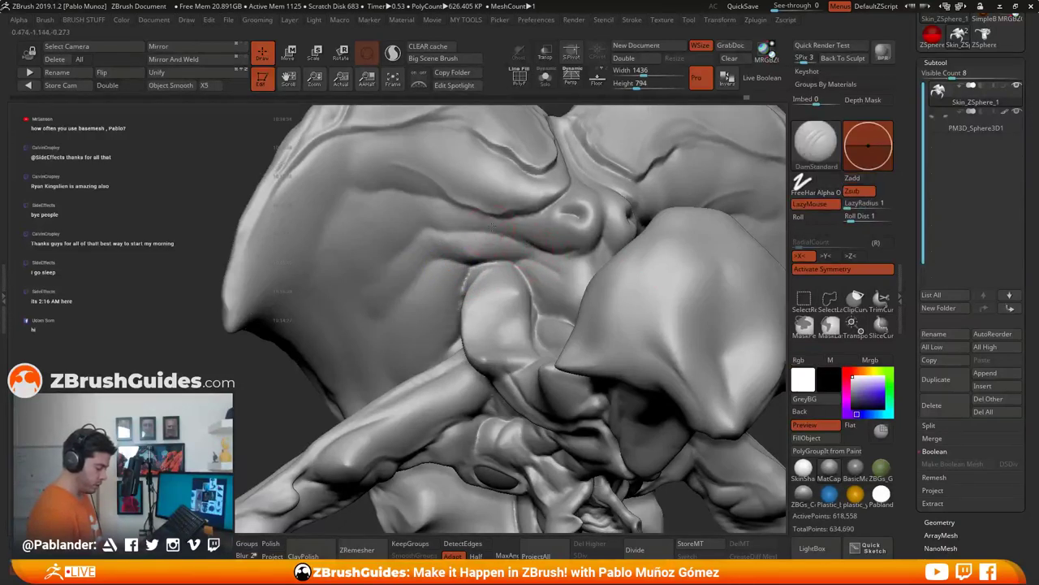
pyautogui.moveTo(517, 238); pyautogui.dragTo(383, 244)
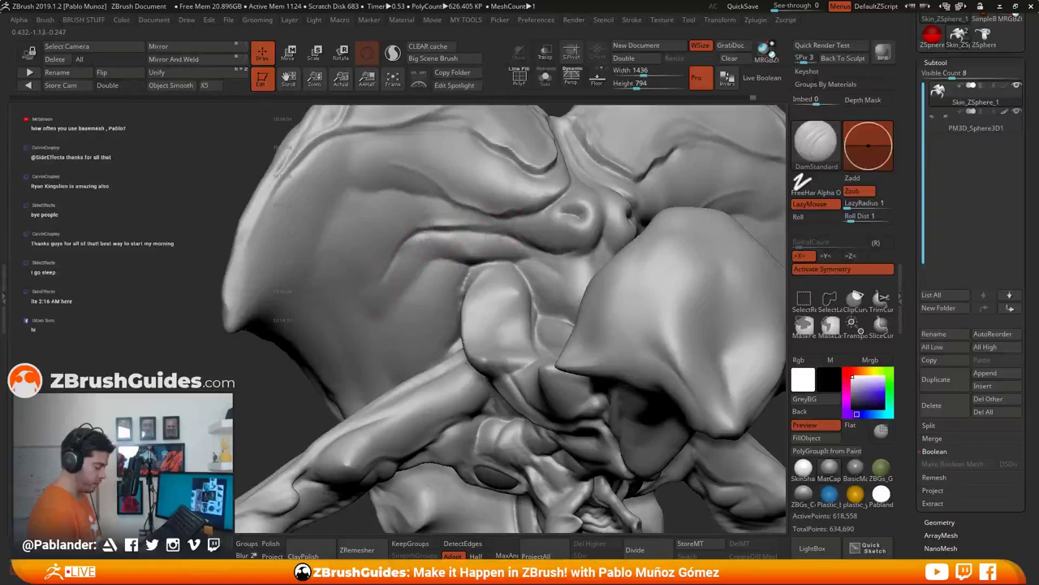
pyautogui.moveTo(393, 257); pyautogui.dragTo(459, 261, button='right')
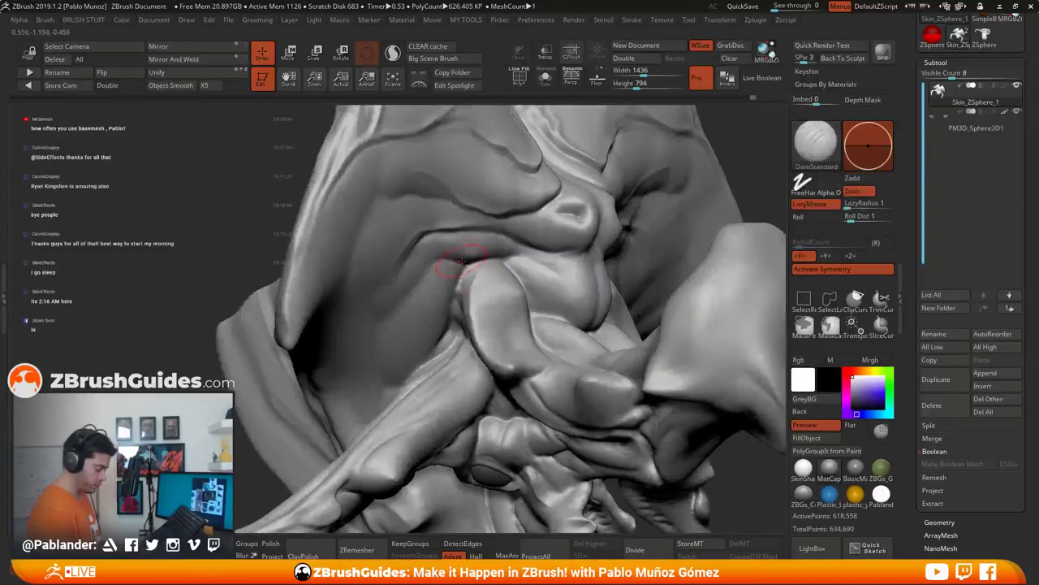
# Step: Carve the lower crease from above each neck flap out across the frill's underside and soften its outer end
pyautogui.moveTo(455, 262); pyautogui.dragTo(400, 304)
pyautogui.moveTo(400, 303); pyautogui.dragTo(349, 302, button='right')
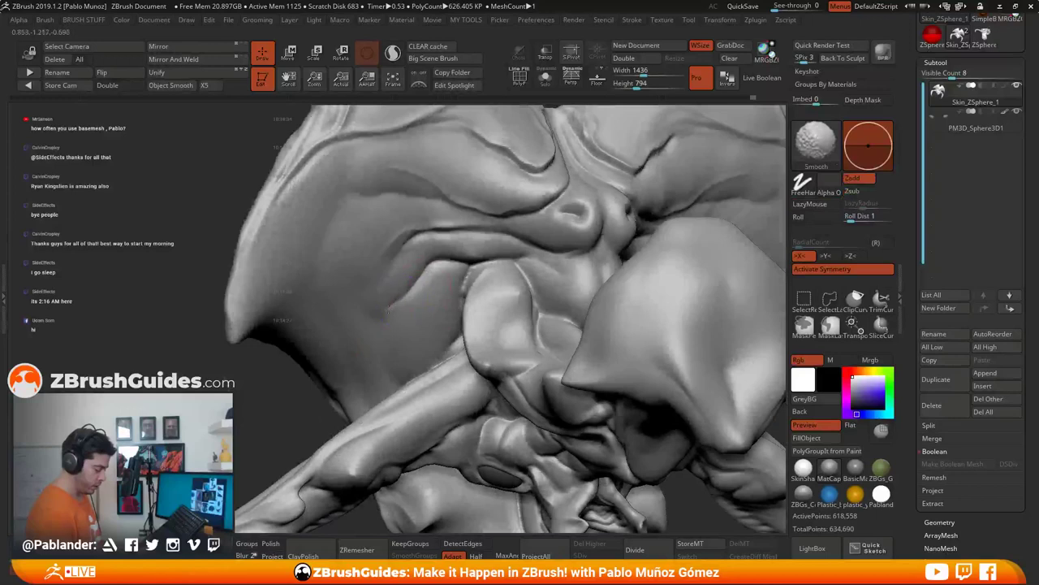
pyautogui.keyDown('shift'); pyautogui.moveTo(406, 297); pyautogui.dragTo(393, 308); pyautogui.keyUp('shift')
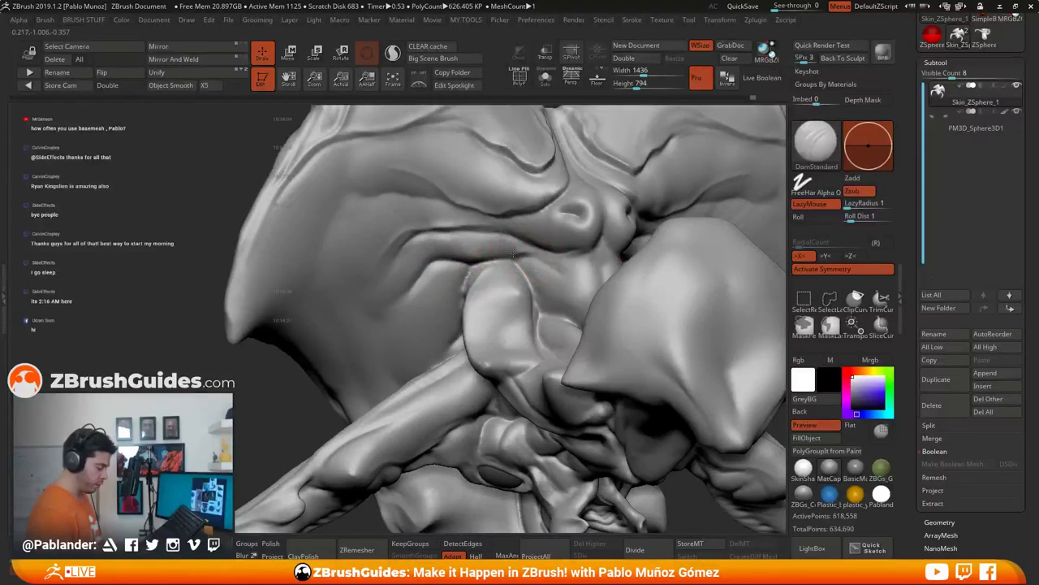
pyautogui.moveTo(513, 254); pyautogui.dragTo(461, 260)
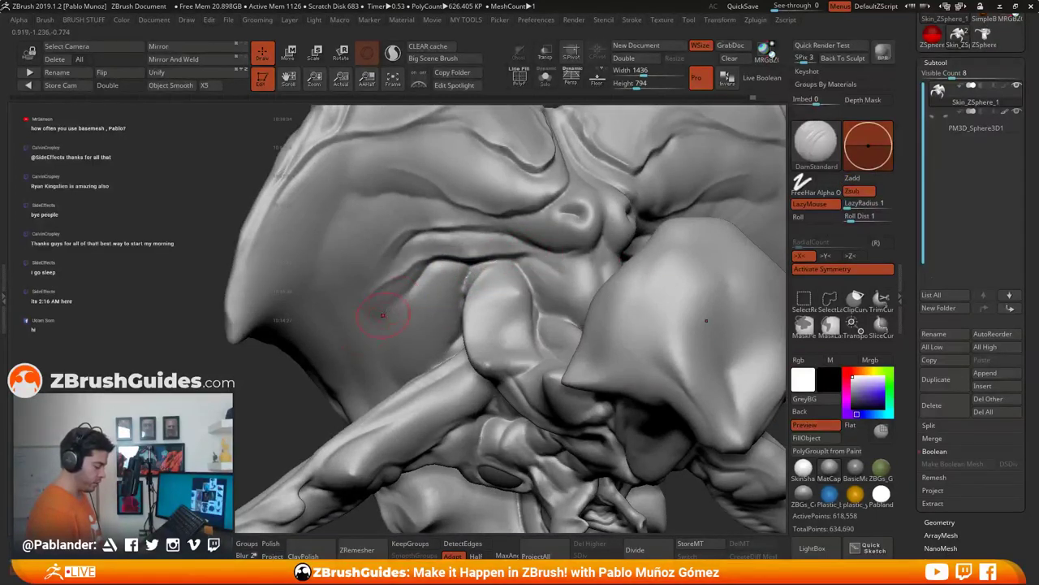
pyautogui.press('shift')
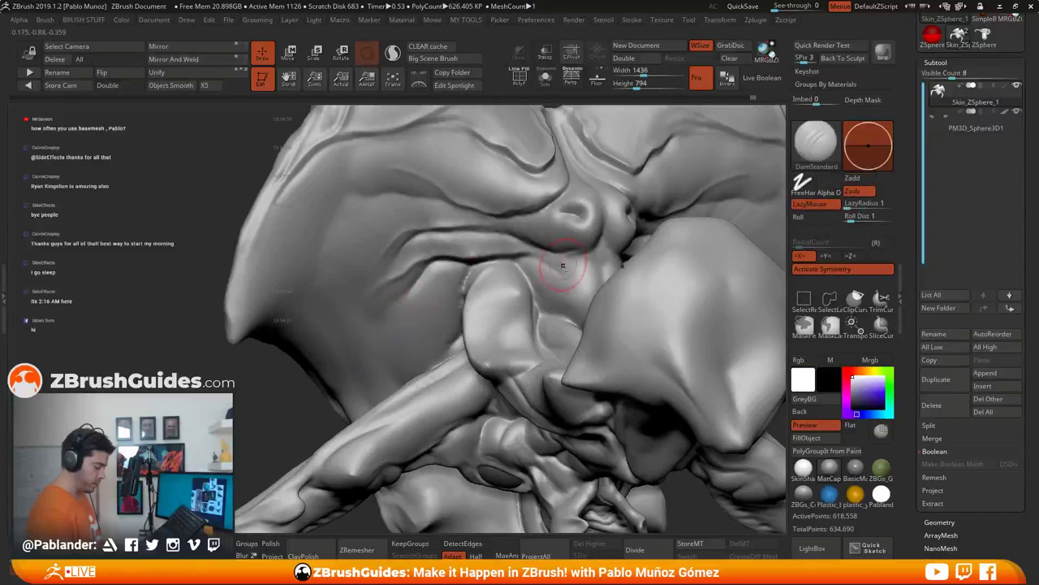
# Step: Refine the creases around each neck flap and smooth the frill surface behind the base of the side limbs
pyautogui.moveTo(561, 265)
pyautogui.mouseDown(button='right')
pyautogui.moveTo(529, 271)
pyautogui.moveTo(557, 263)
pyautogui.mouseUp(button='right')
pyautogui.moveTo(503, 286); pyautogui.dragTo(496, 268, button='right')
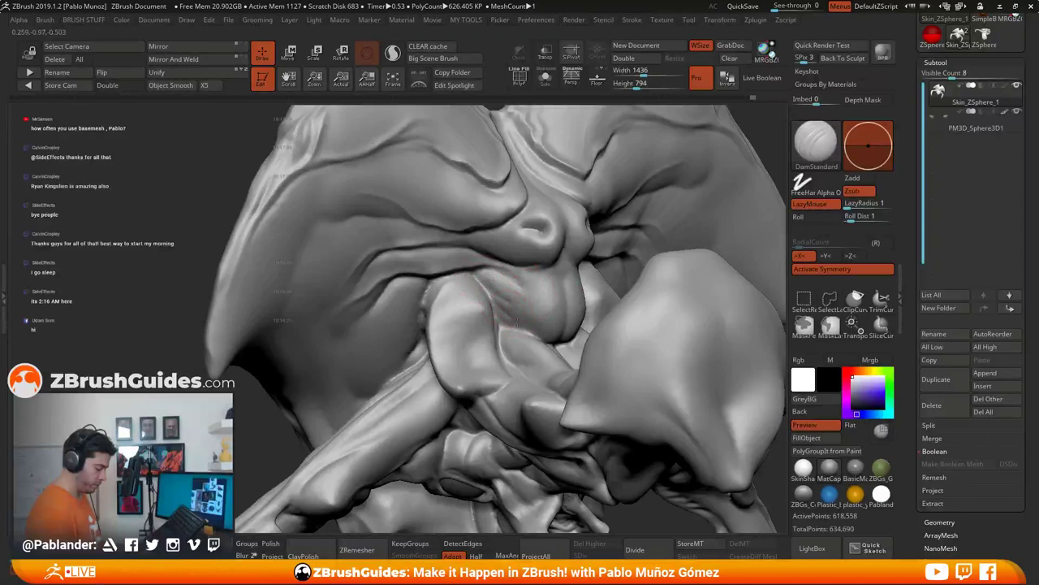
pyautogui.moveTo(450, 299); pyautogui.dragTo(479, 293, button='right')
pyautogui.press('shift')
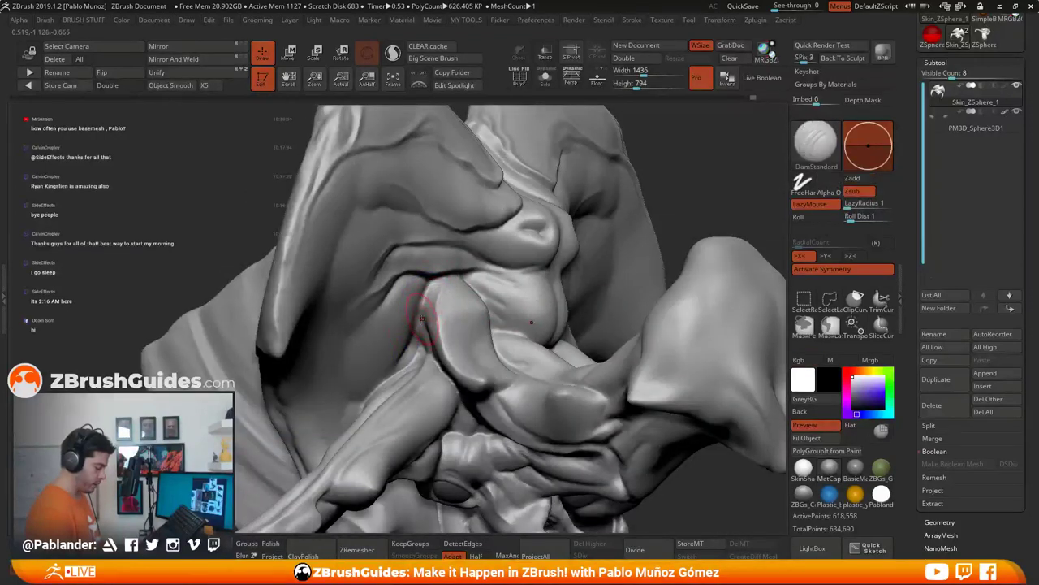
pyautogui.moveTo(422, 320)
pyautogui.mouseDown(button='right')
pyautogui.moveTo(433, 274)
pyautogui.moveTo(442, 299)
pyautogui.moveTo(413, 329)
pyautogui.mouseUp(button='right')
pyautogui.press('shift')
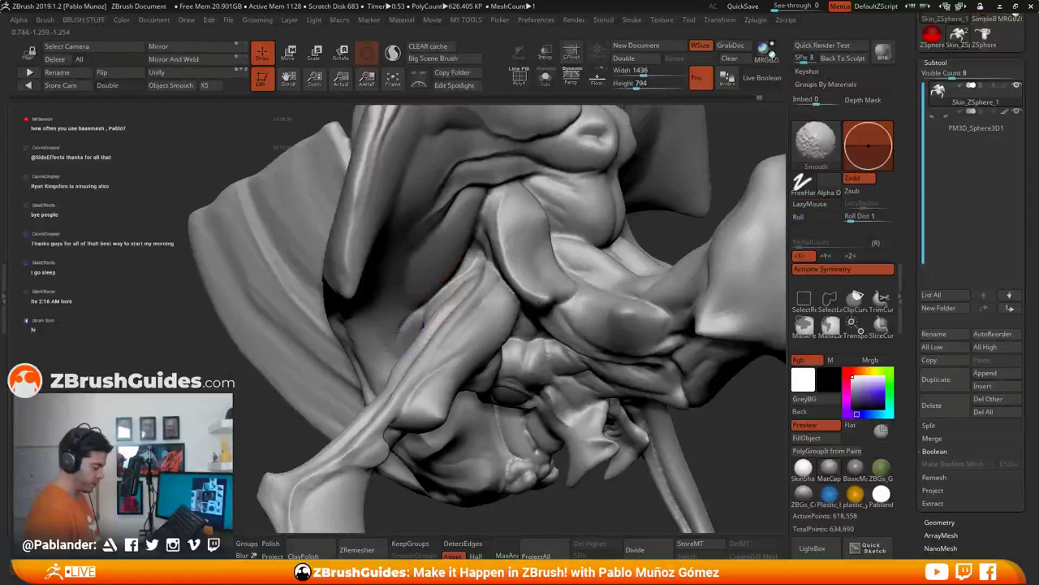
pyautogui.moveTo(615, 192); pyautogui.dragTo(573, 226, button='right')
pyautogui.press('shift')
# Step: Soften the nostril-like hollows in the central bulbs and sharpen the creases beside them
pyautogui.moveTo(616, 194)
pyautogui.mouseDown(button='right')
pyautogui.moveTo(576, 224)
pyautogui.moveTo(528, 213)
pyautogui.mouseUp(button='right')
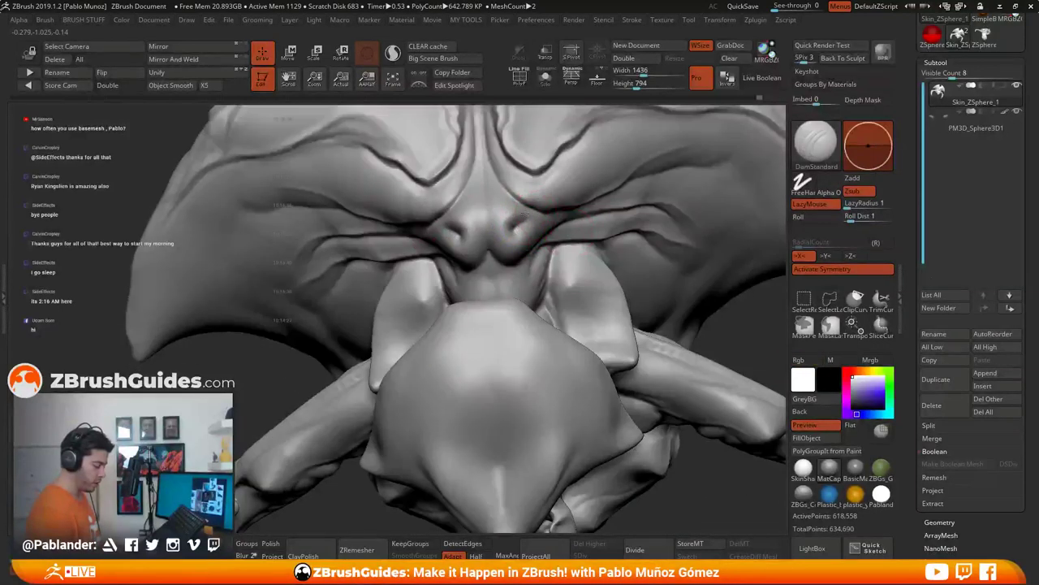
pyautogui.press('shift')
pyautogui.keyDown('shift'); pyautogui.moveTo(515, 233); pyautogui.dragTo(523, 225); pyautogui.keyUp('shift')
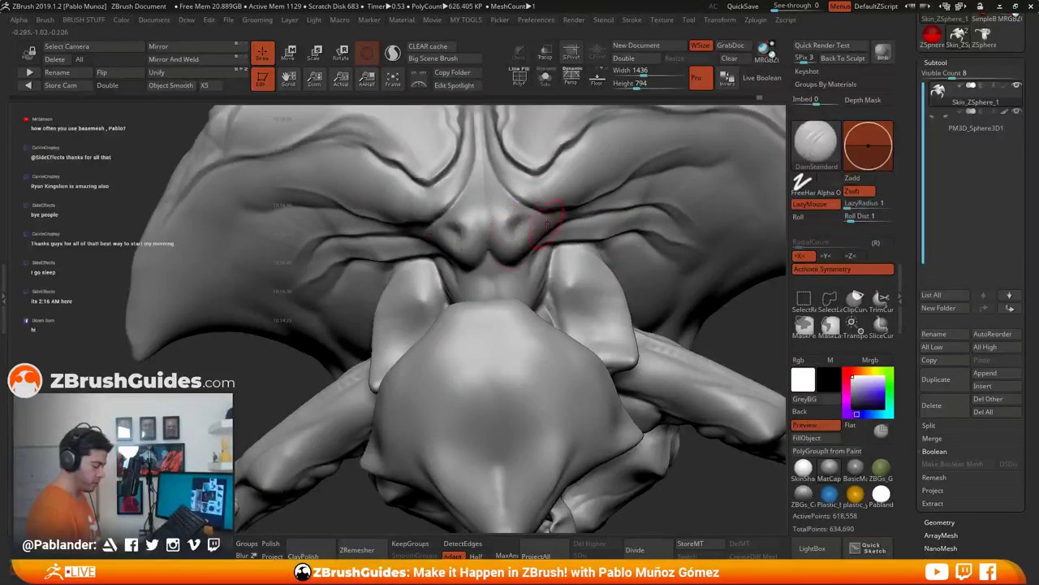
pyautogui.press('shift')
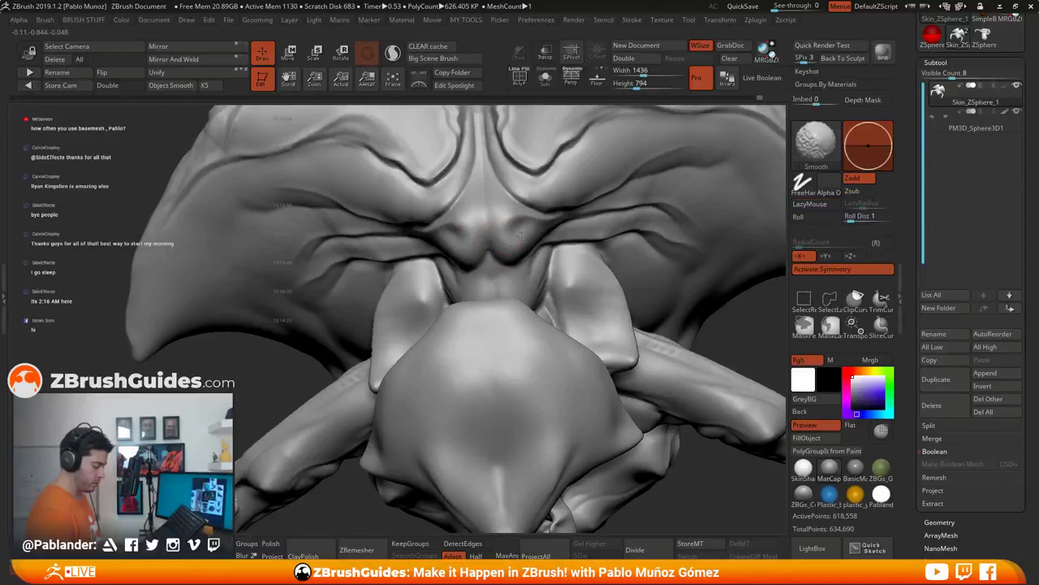
pyautogui.press('shift')
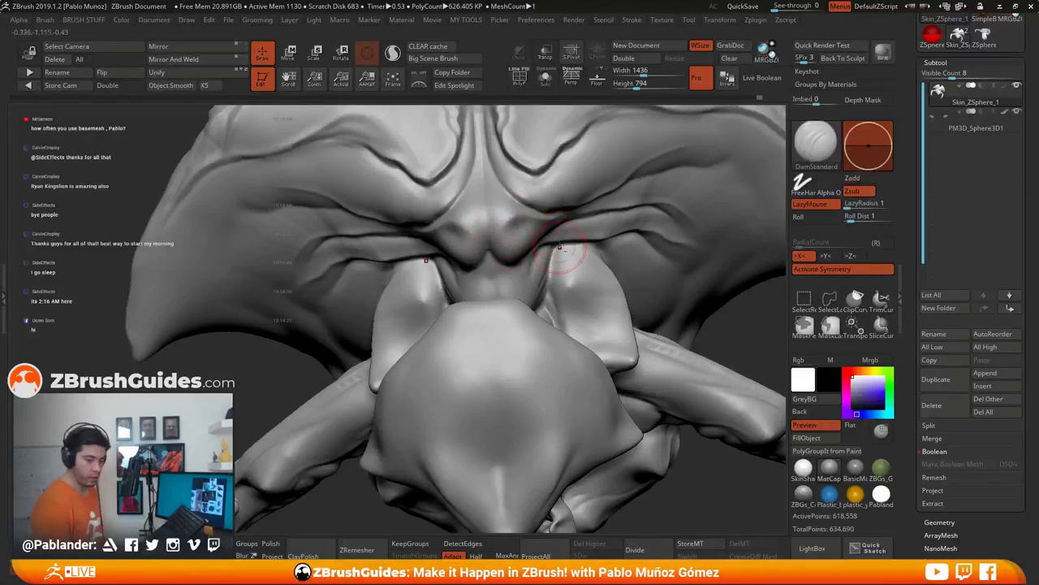
pyautogui.moveTo(566, 257)
pyautogui.mouseDown(button='right')
pyautogui.moveTo(571, 273)
pyautogui.moveTo(599, 250)
pyautogui.moveTo(579, 232)
pyautogui.mouseUp(button='right')
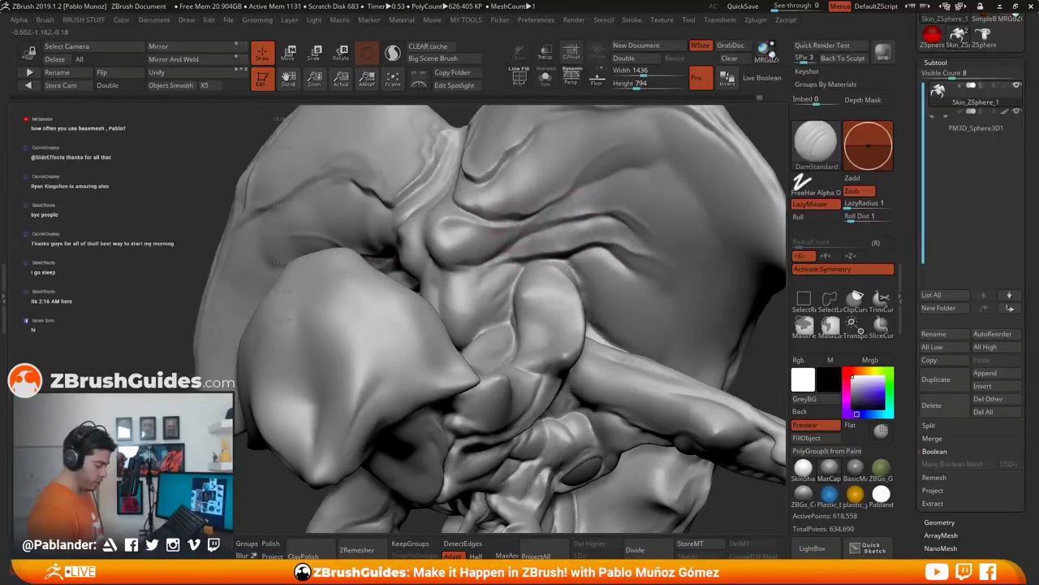
# Step: Deepen the creases arching over each neck flap and soften their outer ends across the frill's underside
pyautogui.moveTo(522, 232)
pyautogui.mouseDown(button='right')
pyautogui.moveTo(522, 220)
pyautogui.moveTo(518, 268)
pyautogui.mouseUp(button='right')
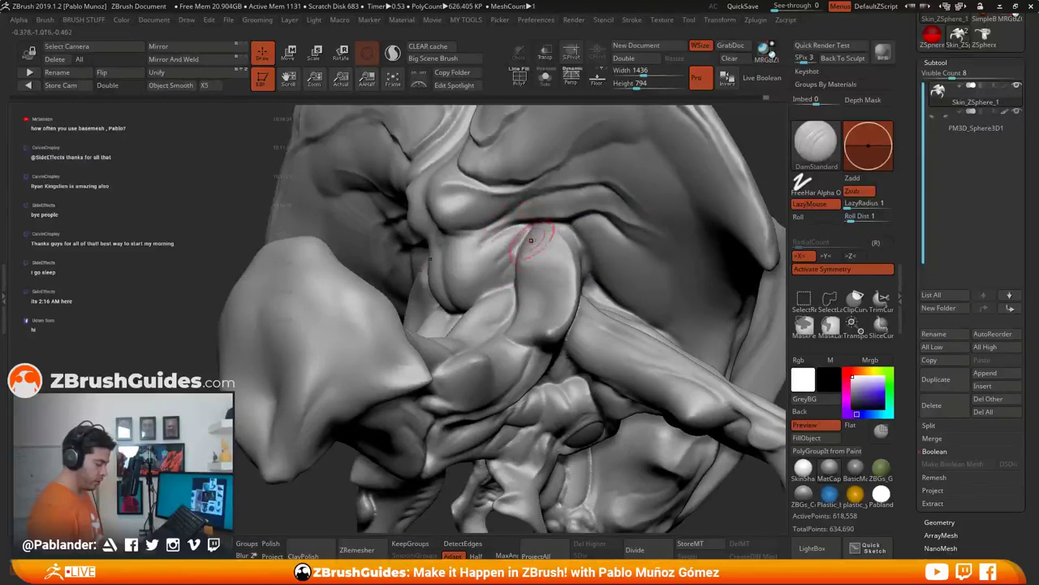
pyautogui.moveTo(534, 233); pyautogui.dragTo(570, 230, button='right')
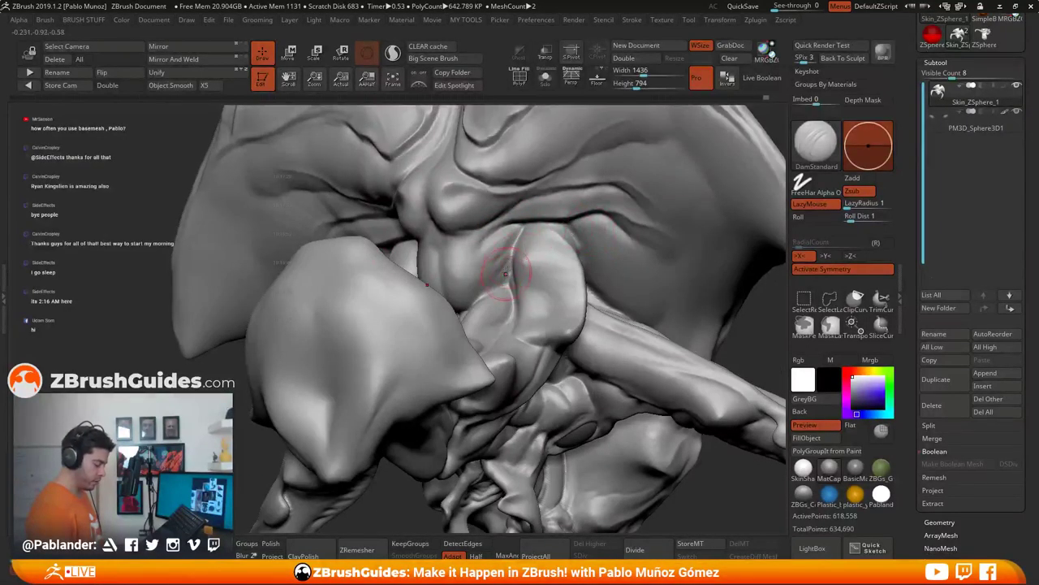
pyautogui.moveTo(588, 265)
pyautogui.mouseDown(button='right')
pyautogui.moveTo(560, 236)
pyautogui.moveTo(504, 254)
pyautogui.moveTo(499, 232)
pyautogui.moveTo(456, 267)
pyautogui.moveTo(486, 237)
pyautogui.moveTo(496, 255)
pyautogui.mouseUp(button='right')
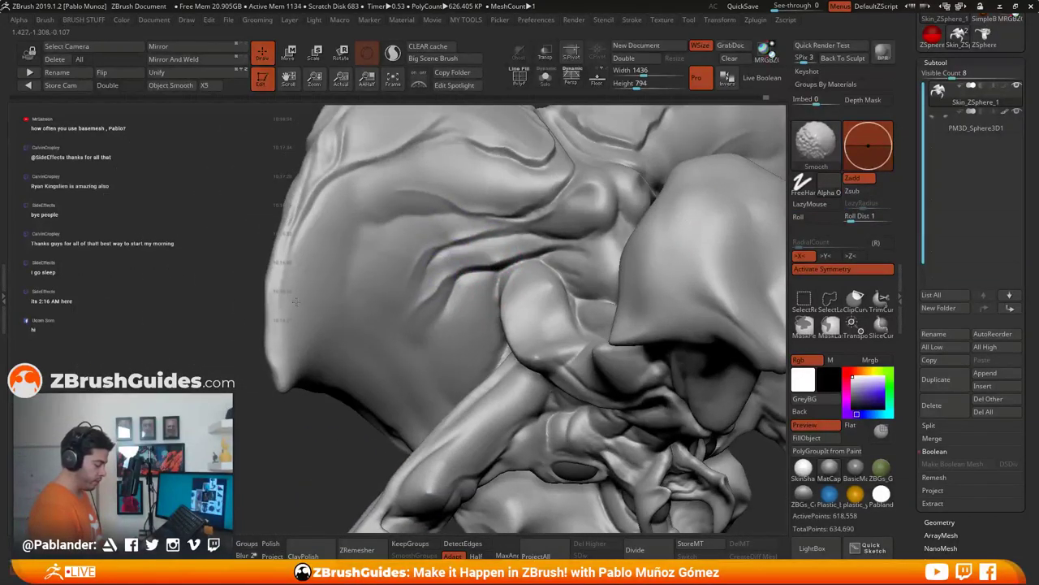
pyautogui.moveTo(464, 442); pyautogui.dragTo(498, 460, button='right')
pyautogui.moveTo(461, 300); pyautogui.dragTo(468, 276, button='right')
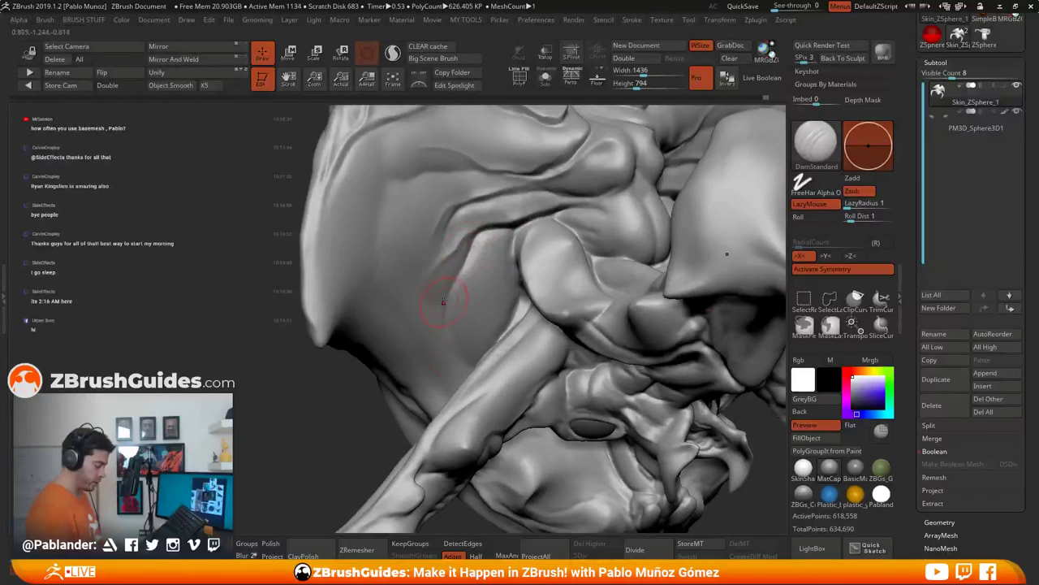
pyautogui.press('shift')
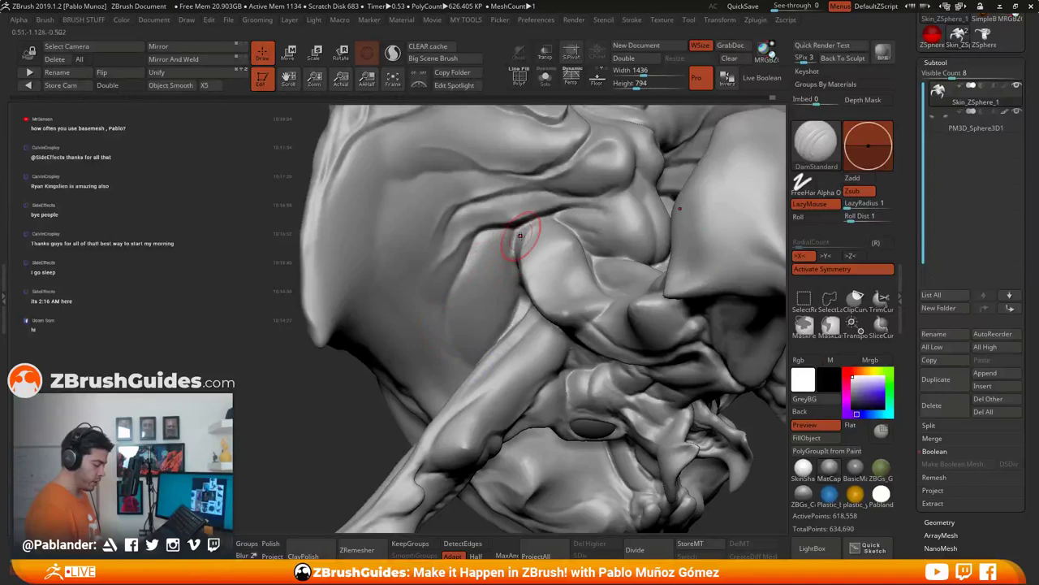
# Step: Carve a crease where the base of each side limb meets the frill and smooth the surface behind it
pyautogui.moveTo(542, 229)
pyautogui.keyDown('alt'); pyautogui.mouseDown(button='right')
pyautogui.moveTo(520, 242)
pyautogui.moveTo(532, 248)
pyautogui.mouseUp(button='right'); pyautogui.keyUp('alt')
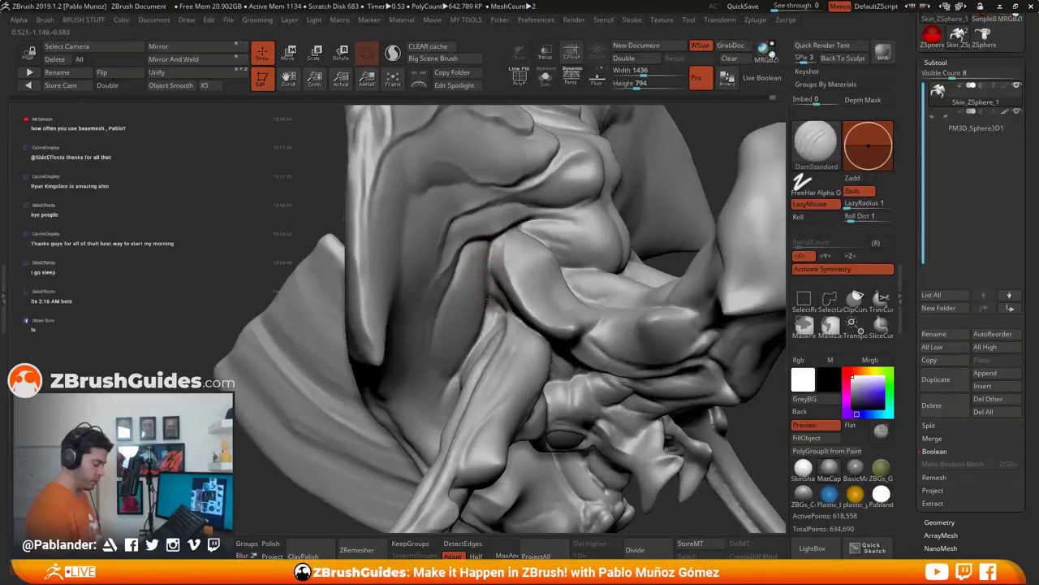
pyautogui.moveTo(489, 299); pyautogui.dragTo(491, 298, button='right')
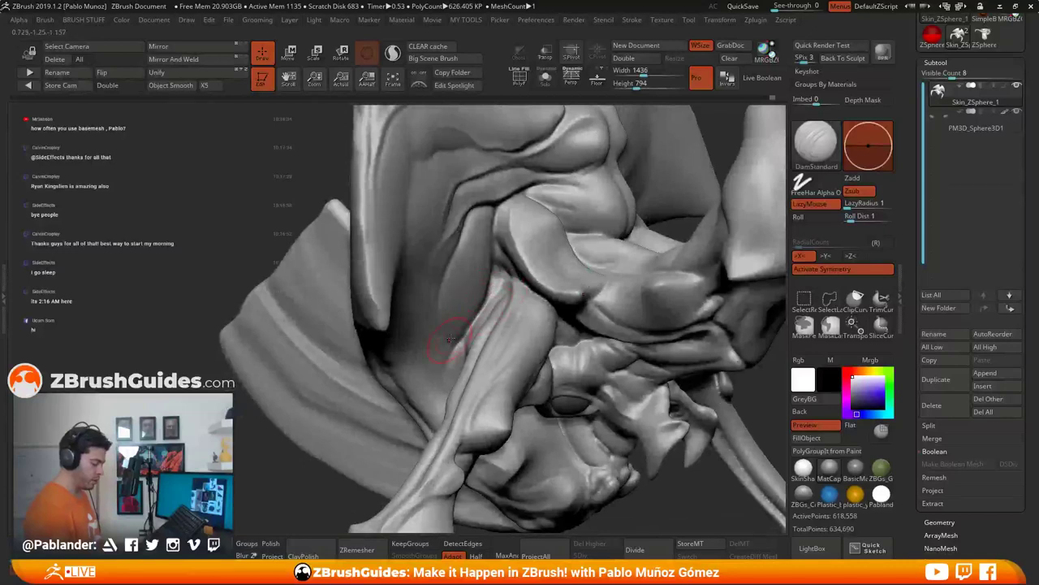
pyautogui.keyDown('shift'); pyautogui.moveTo(453, 349); pyautogui.dragTo(467, 329); pyautogui.keyUp('shift')
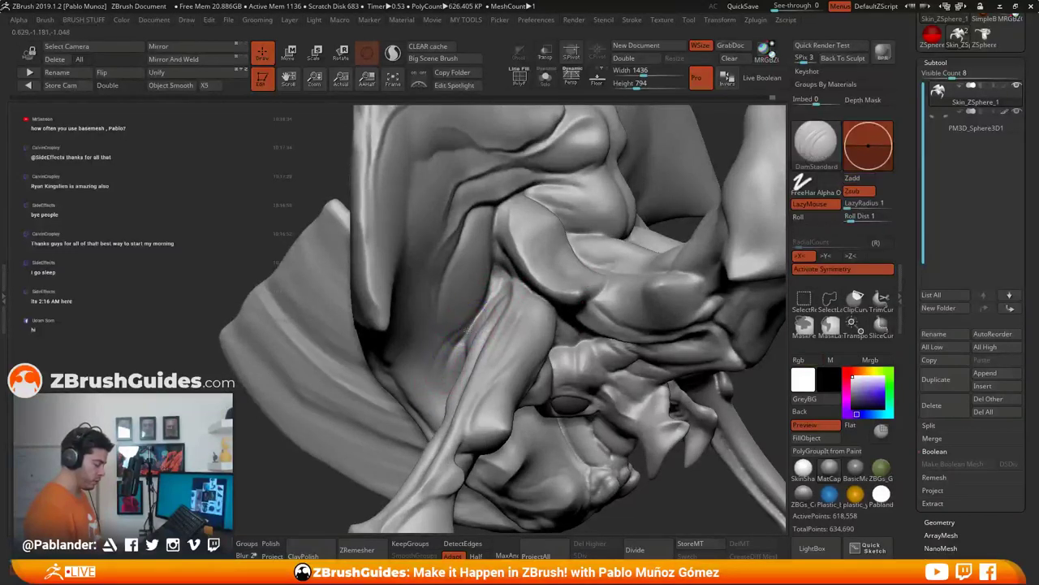
pyautogui.moveTo(494, 295); pyautogui.dragTo(506, 277, button='right')
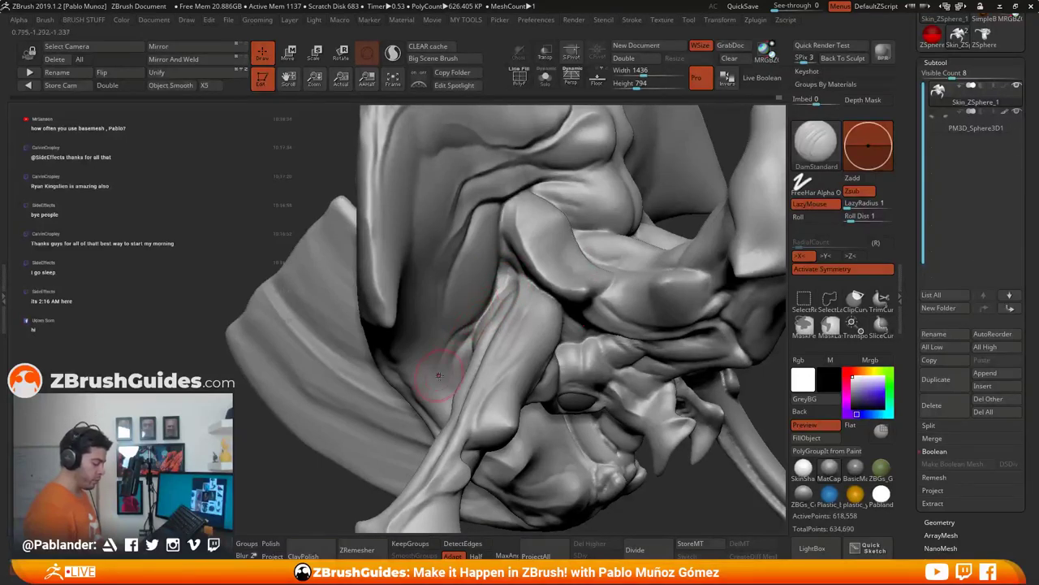
pyautogui.moveTo(438, 375); pyautogui.dragTo(514, 226, button='right')
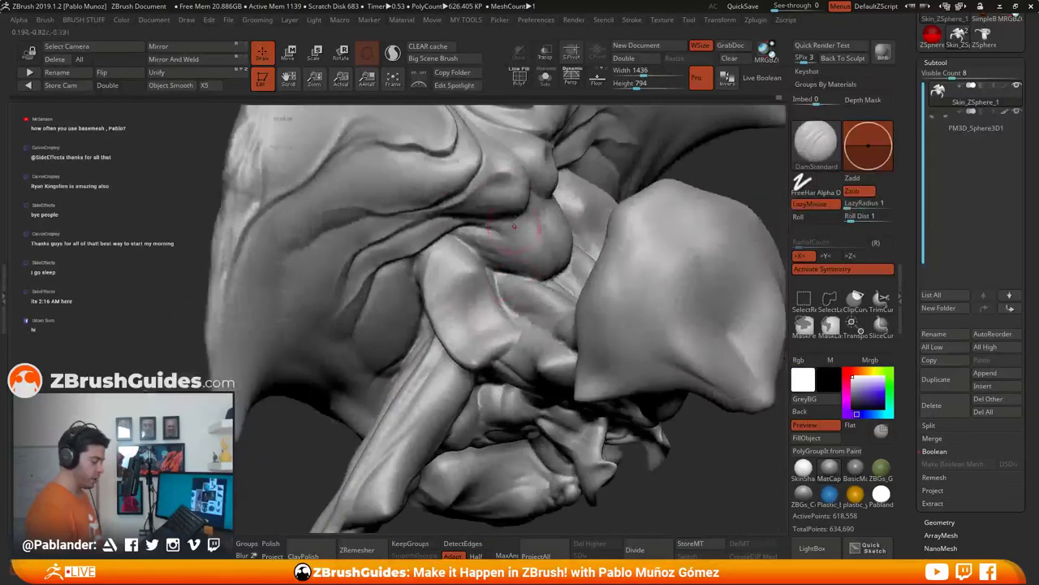
pyautogui.moveTo(443, 256); pyautogui.dragTo(465, 215, button='right')
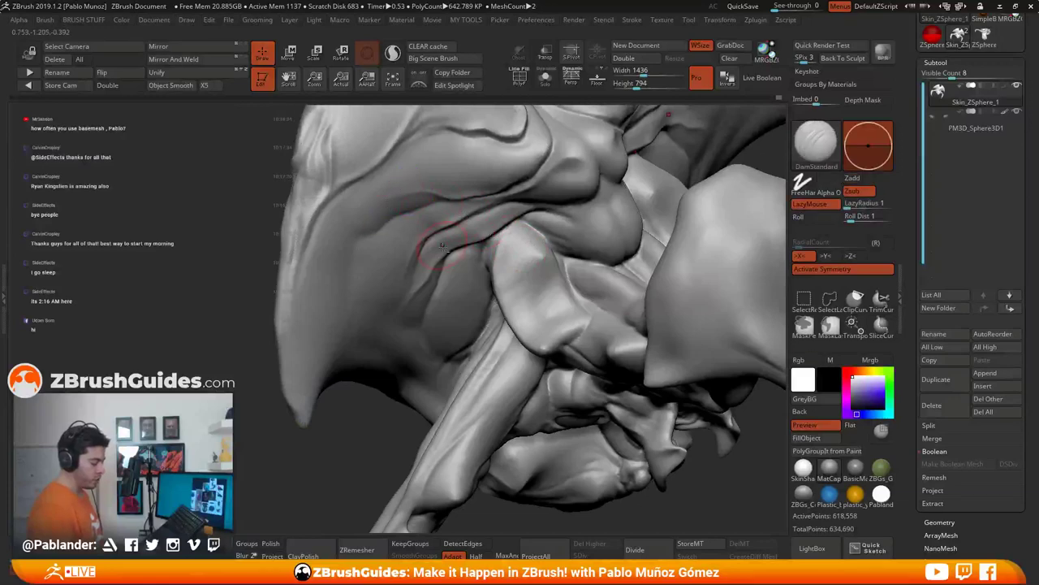
# Step: Carve fine wrinkles along the outer rim of each frill, from the pointed corner towards the tip
pyautogui.moveTo(447, 232)
pyautogui.keyDown('alt'); pyautogui.mouseDown(button='right')
pyautogui.moveTo(492, 297)
pyautogui.moveTo(496, 290)
pyautogui.moveTo(491, 317)
pyautogui.moveTo(483, 250)
pyautogui.mouseUp(button='right'); pyautogui.keyUp('alt')
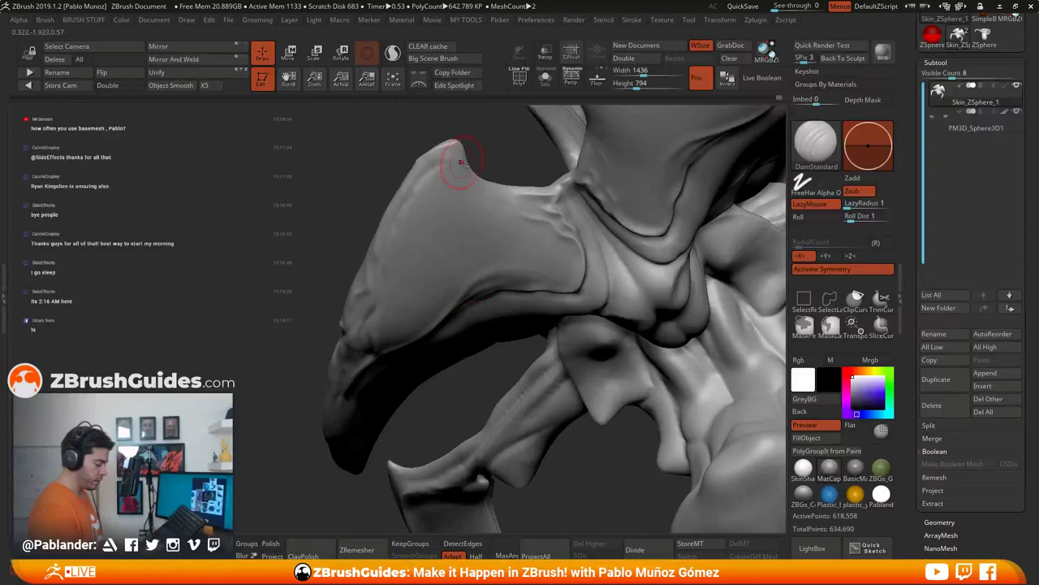
pyautogui.moveTo(461, 162); pyautogui.dragTo(421, 161)
pyautogui.moveTo(371, 232); pyautogui.dragTo(465, 200, button='right')
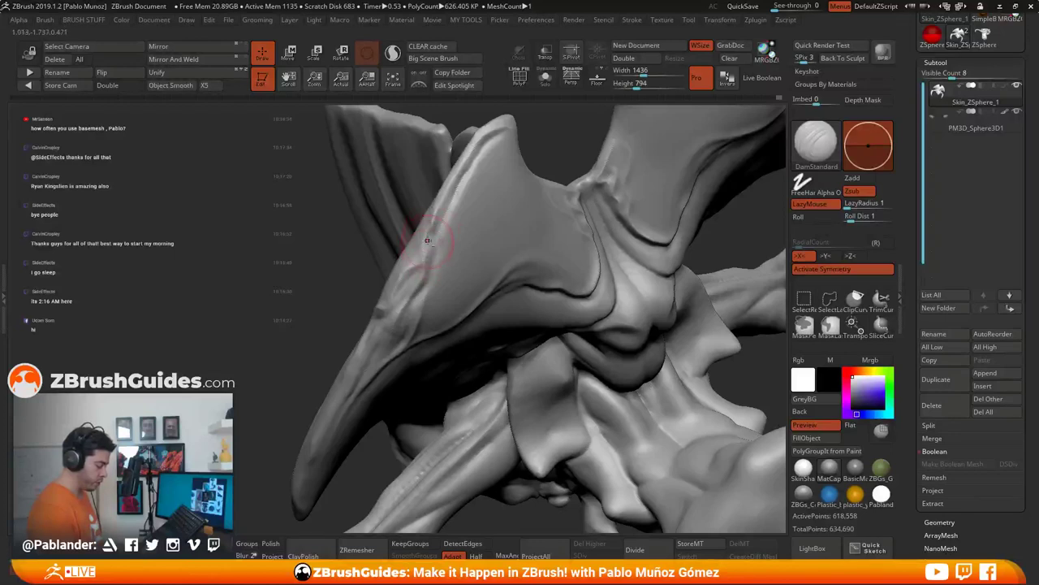
pyautogui.moveTo(426, 262); pyautogui.dragTo(455, 208, button='right')
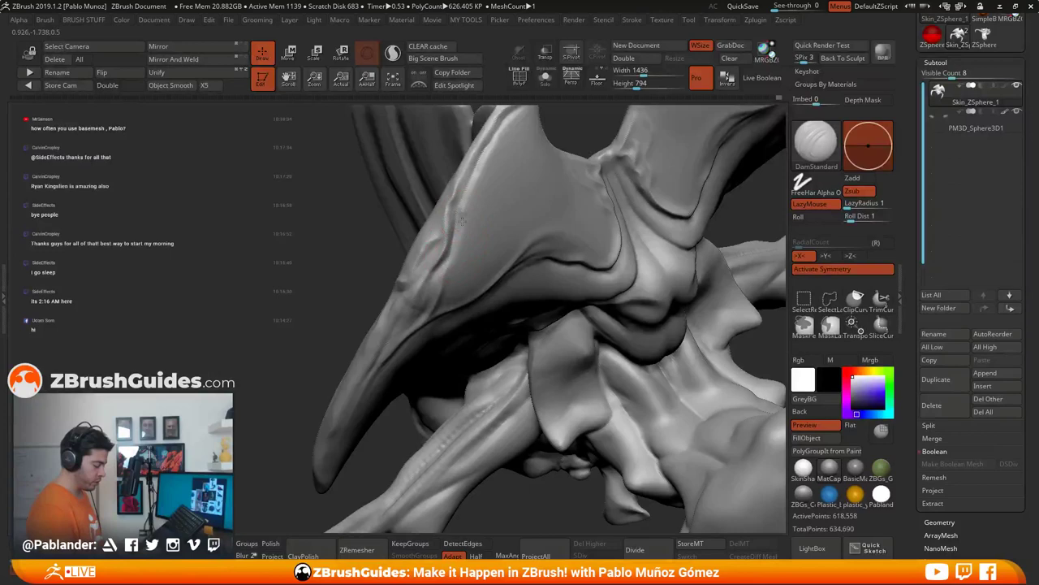
pyautogui.moveTo(437, 307)
pyautogui.mouseDown(button='right')
pyautogui.moveTo(457, 262)
pyautogui.moveTo(433, 281)
pyautogui.mouseUp(button='right')
# Step: Define the frill's lower edge and soften the creases on the brow folds beside the central crest
pyautogui.moveTo(502, 341)
pyautogui.mouseDown(button='right')
pyautogui.moveTo(426, 289)
pyautogui.moveTo(443, 301)
pyautogui.moveTo(508, 276)
pyautogui.moveTo(483, 241)
pyautogui.moveTo(518, 191)
pyautogui.mouseUp(button='right')
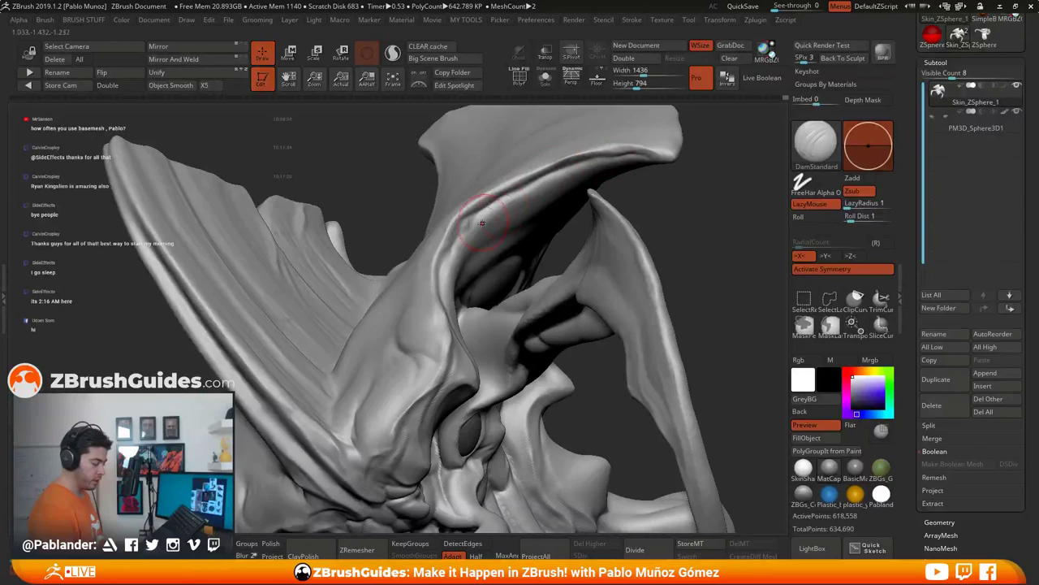
pyautogui.moveTo(477, 255)
pyautogui.mouseDown(button='right')
pyautogui.moveTo(463, 271)
pyautogui.moveTo(489, 237)
pyautogui.moveTo(503, 284)
pyautogui.moveTo(468, 248)
pyautogui.moveTo(483, 248)
pyautogui.mouseUp(button='right')
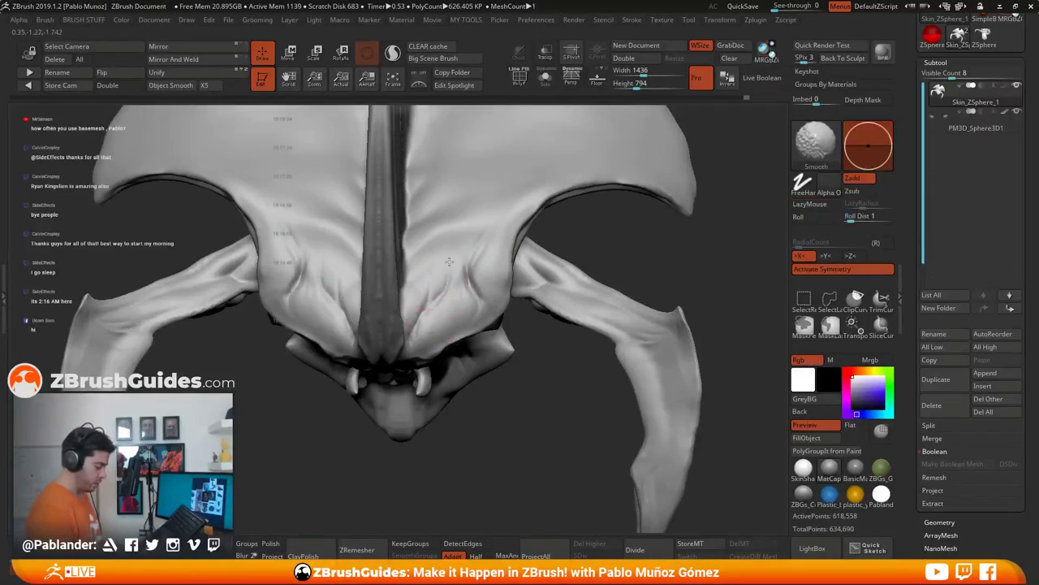
pyautogui.moveTo(445, 287)
pyautogui.mouseDown(button='right')
pyautogui.moveTo(430, 263)
pyautogui.moveTo(408, 278)
pyautogui.mouseUp(button='right')
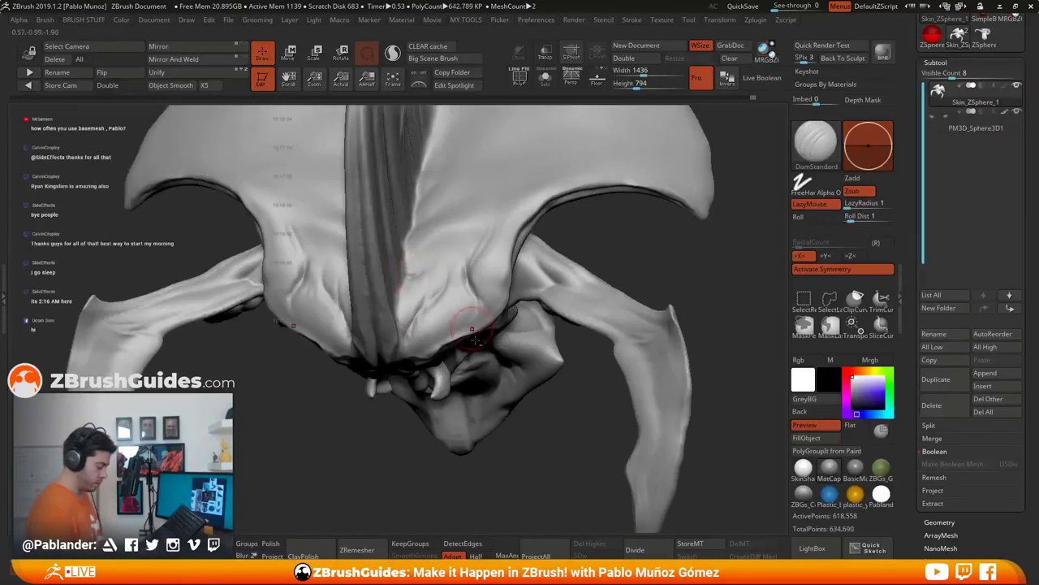
# Step: Smooth the hooked end of each side limb and carve a sharp crease along its outer edge to the joint
pyautogui.moveTo(475, 340)
pyautogui.mouseDown(button='right')
pyautogui.moveTo(629, 316)
pyautogui.moveTo(679, 341)
pyautogui.moveTo(652, 293)
pyautogui.moveTo(606, 309)
pyautogui.mouseUp(button='right')
pyautogui.press('shift')
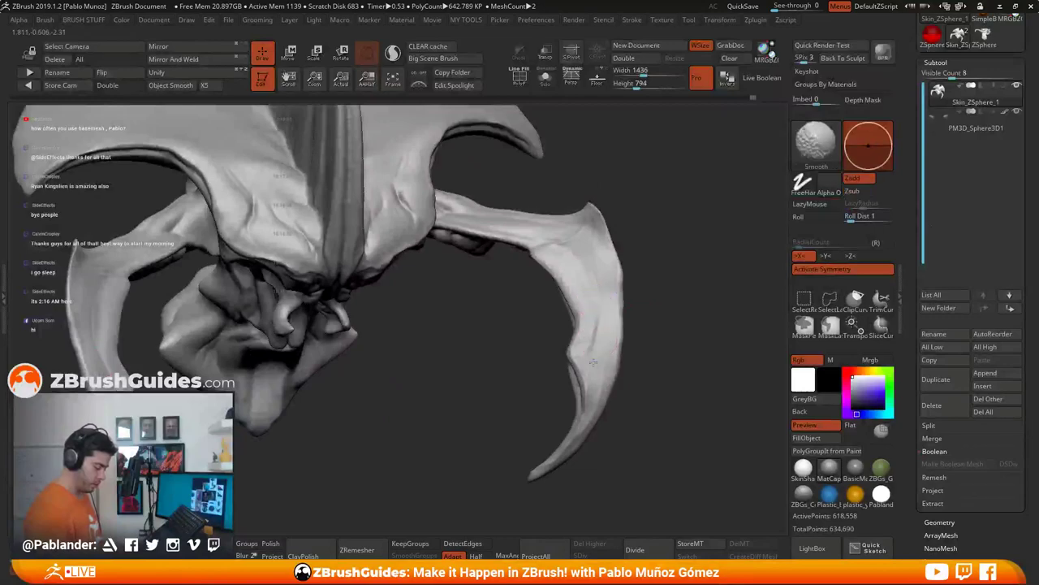
pyautogui.moveTo(642, 359)
pyautogui.mouseDown()
pyautogui.moveTo(652, 330)
pyautogui.moveTo(644, 342)
pyautogui.moveTo(642, 285)
pyautogui.moveTo(681, 316)
pyautogui.moveTo(607, 314)
pyautogui.moveTo(506, 234)
pyautogui.moveTo(537, 254)
pyautogui.mouseUp()
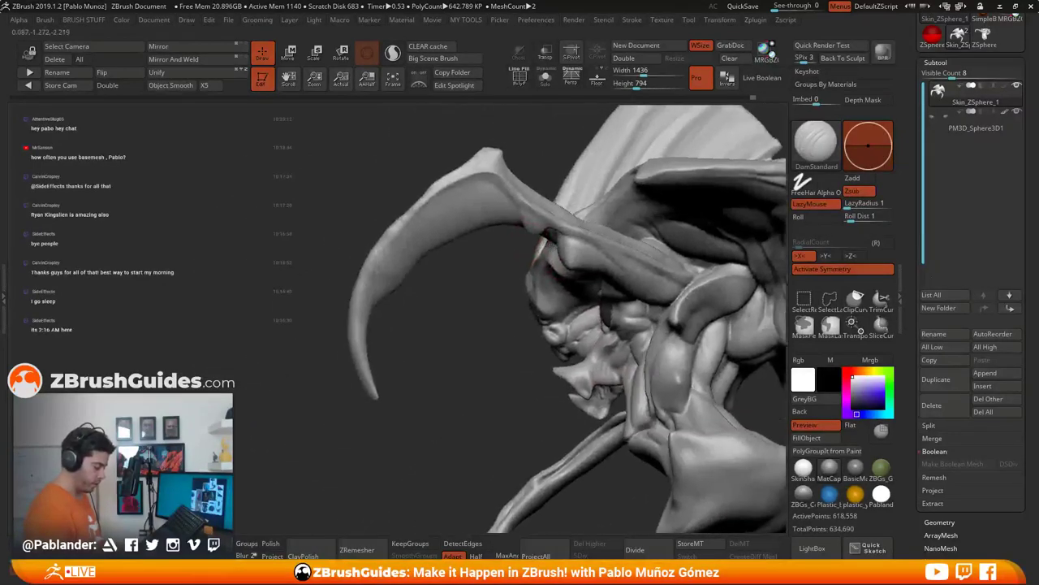
pyautogui.moveTo(597, 278); pyautogui.dragTo(494, 185, button='right')
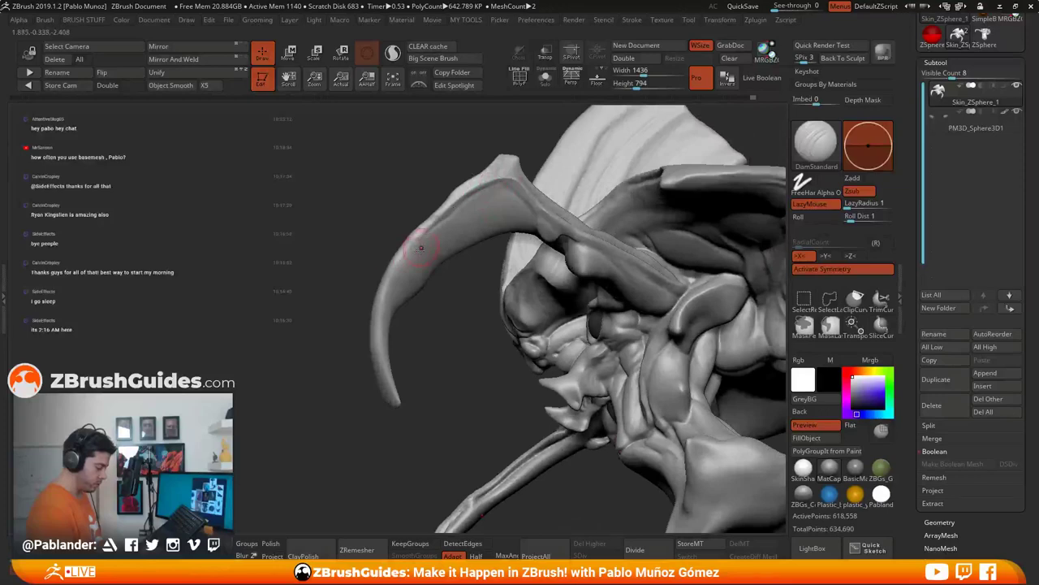
pyautogui.moveTo(387, 387)
pyautogui.mouseDown(button='right')
pyautogui.moveTo(419, 356)
pyautogui.moveTo(477, 188)
pyautogui.mouseUp(button='right')
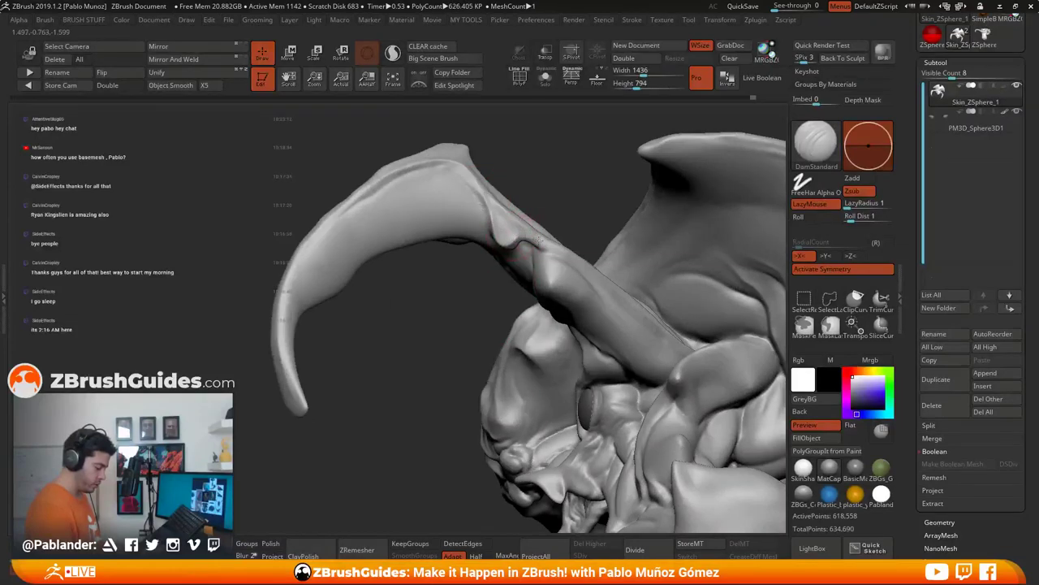
# Step: Carve wrinkles along the underside of each side limb, between the joint and the bulges near its base
pyautogui.moveTo(555, 257)
pyautogui.mouseDown(button='right')
pyautogui.moveTo(527, 237)
pyautogui.moveTo(500, 249)
pyautogui.mouseUp(button='right')
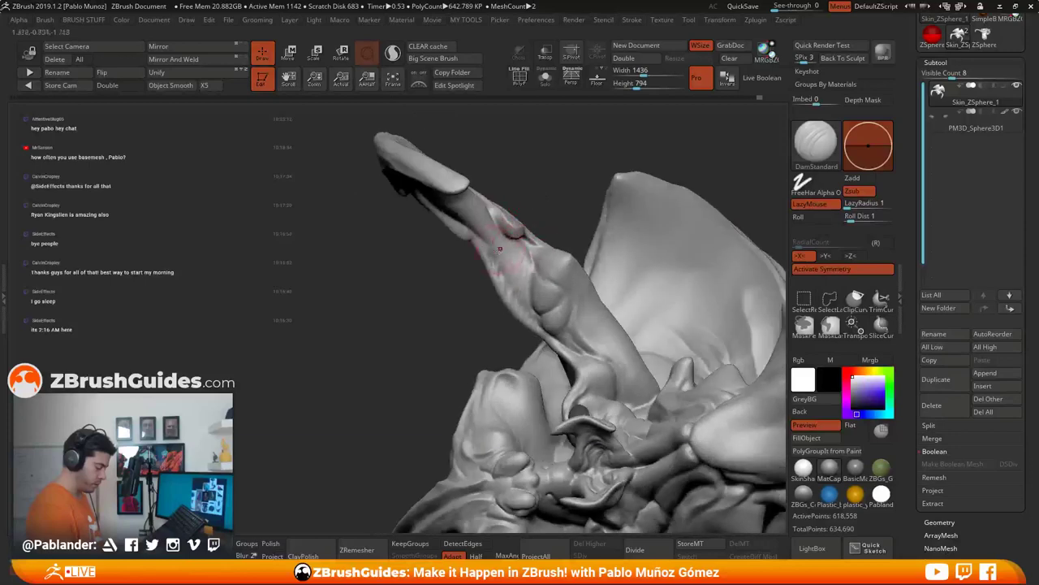
pyautogui.moveTo(501, 252); pyautogui.dragTo(503, 271)
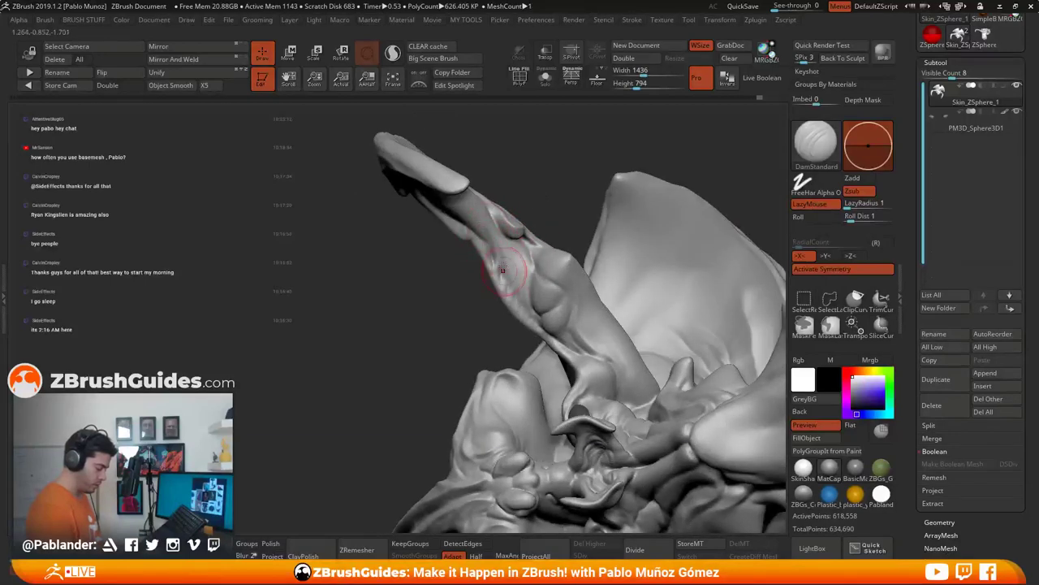
pyautogui.moveTo(534, 288); pyautogui.dragTo(486, 268, button='right')
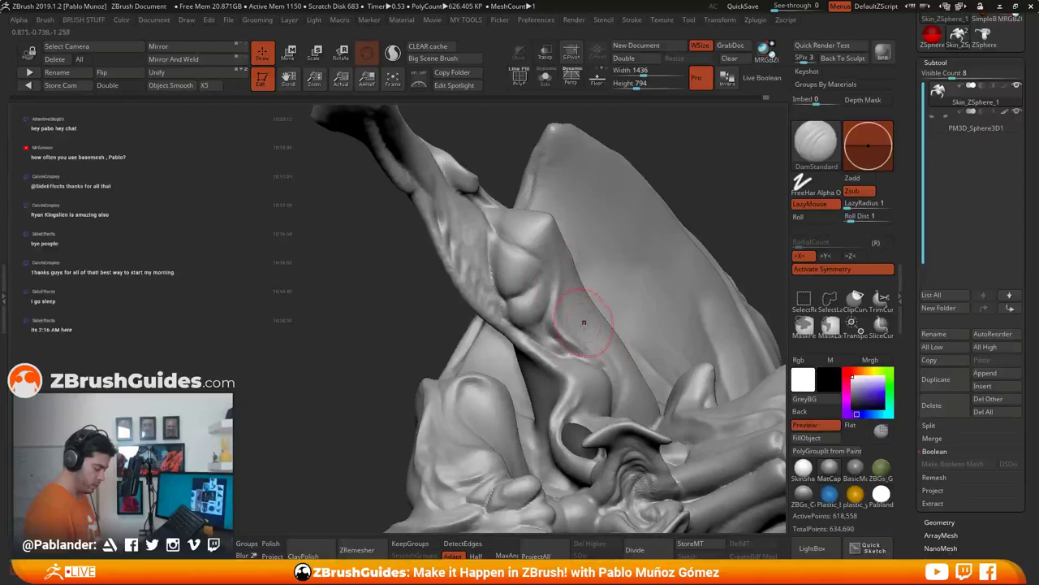
pyautogui.moveTo(579, 325)
pyautogui.mouseDown(button='right')
pyautogui.moveTo(608, 352)
pyautogui.moveTo(571, 321)
pyautogui.moveTo(560, 353)
pyautogui.moveTo(550, 325)
pyautogui.moveTo(625, 370)
pyautogui.moveTo(566, 276)
pyautogui.moveTo(587, 281)
pyautogui.moveTo(596, 317)
pyautogui.moveTo(545, 310)
pyautogui.moveTo(545, 357)
pyautogui.mouseUp(button='right')
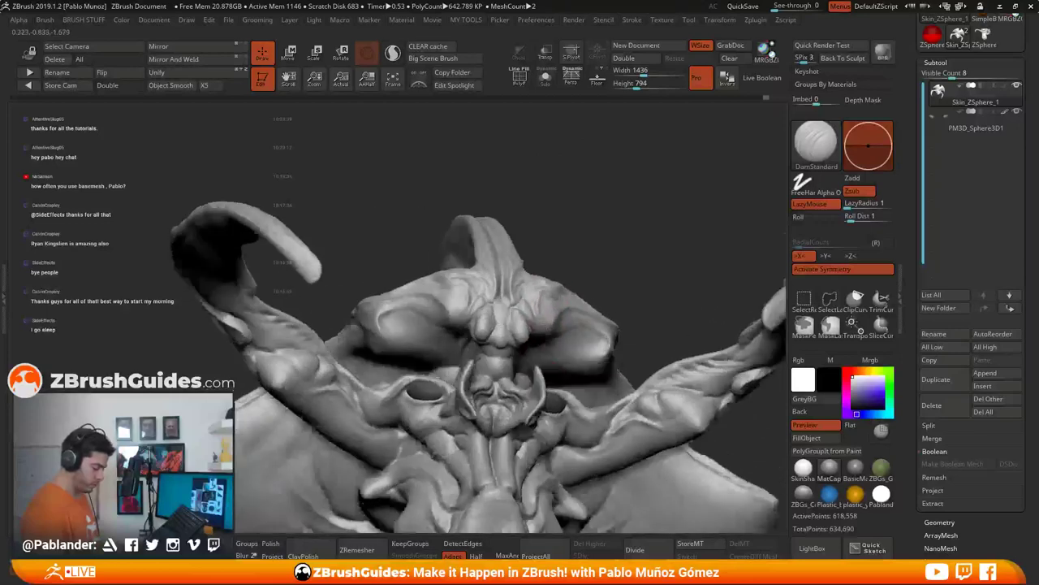
# Step: Carve and soften the recess between the central bulbs and the inner corner of each eye
pyautogui.moveTo(394, 341); pyautogui.dragTo(524, 341, button='right')
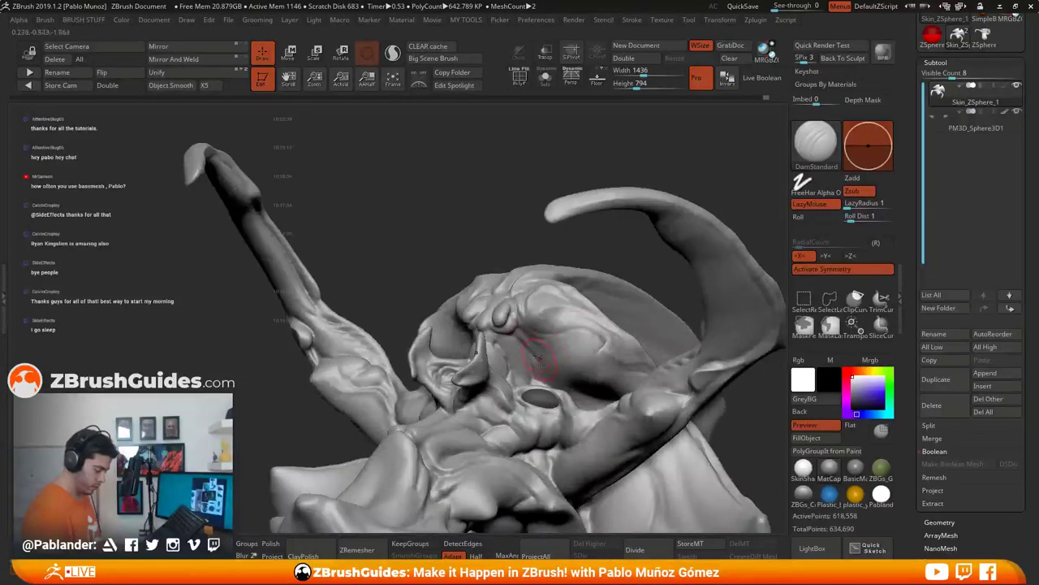
pyautogui.press('shift')
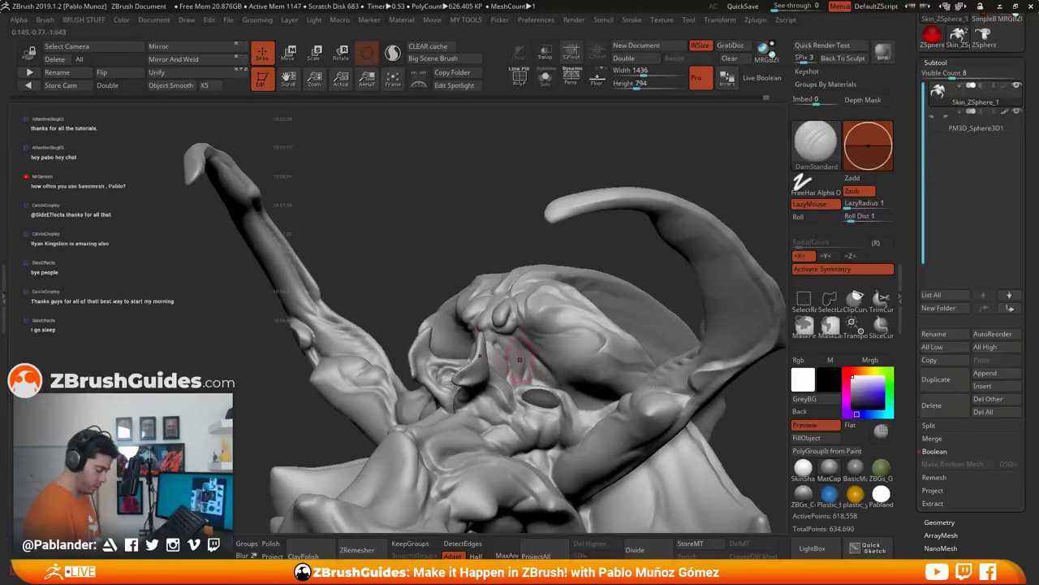
pyautogui.moveTo(520, 359)
pyautogui.mouseDown(button='right')
pyautogui.moveTo(487, 351)
pyautogui.moveTo(499, 335)
pyautogui.moveTo(505, 379)
pyautogui.moveTo(470, 395)
pyautogui.mouseUp(button='right')
pyautogui.press('shift')
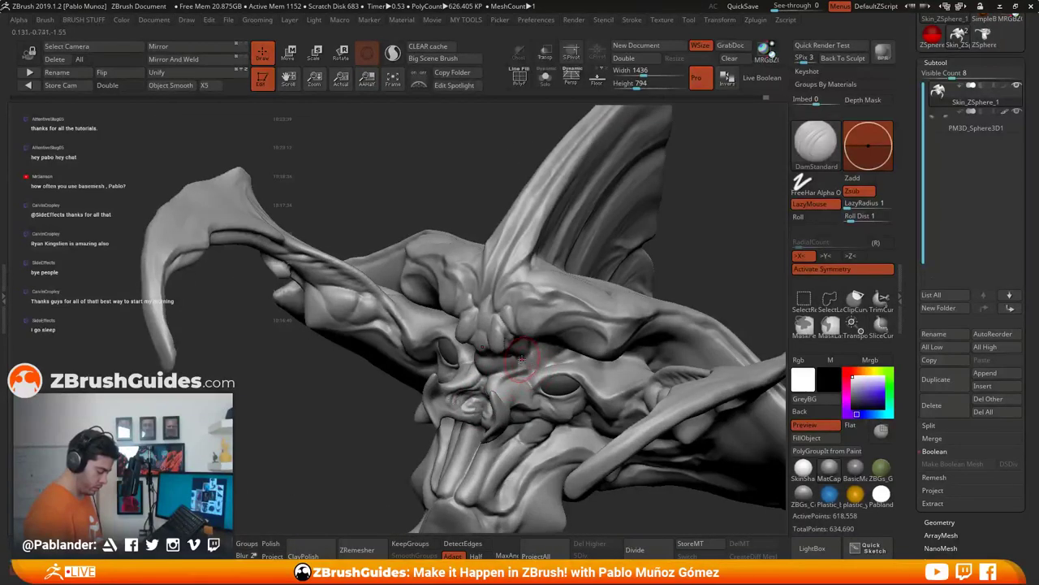
# Step: Carve creases around the inner corner of each eye and across the fold beside the nose
pyautogui.moveTo(536, 366)
pyautogui.mouseDown(button='right')
pyautogui.moveTo(520, 348)
pyautogui.moveTo(491, 344)
pyautogui.moveTo(523, 380)
pyautogui.mouseUp(button='right')
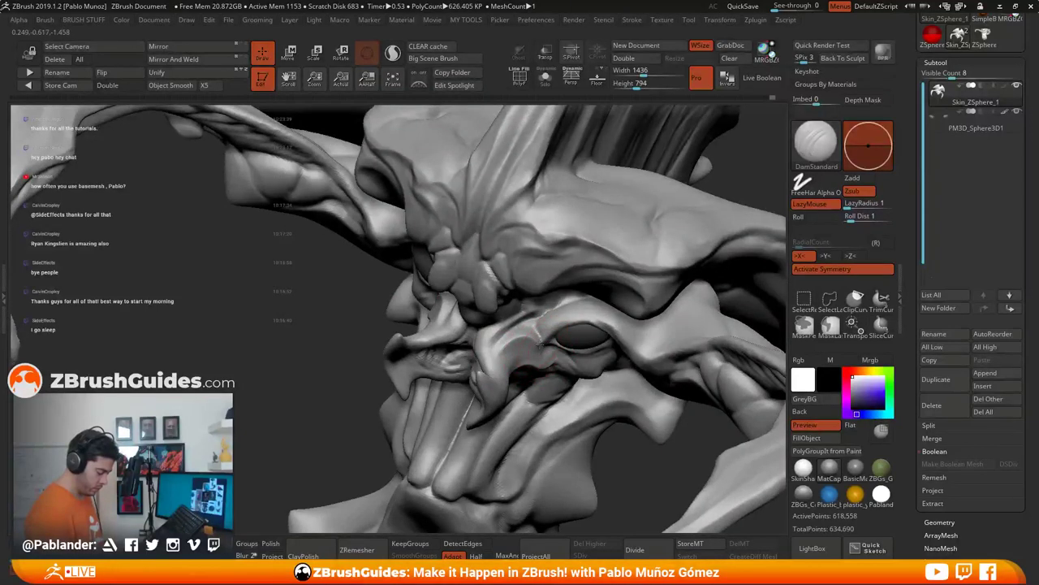
pyautogui.moveTo(507, 348); pyautogui.dragTo(484, 348, button='right')
pyautogui.moveTo(505, 341)
pyautogui.mouseDown()
pyautogui.moveTo(533, 328)
pyautogui.moveTo(506, 333)
pyautogui.mouseUp()
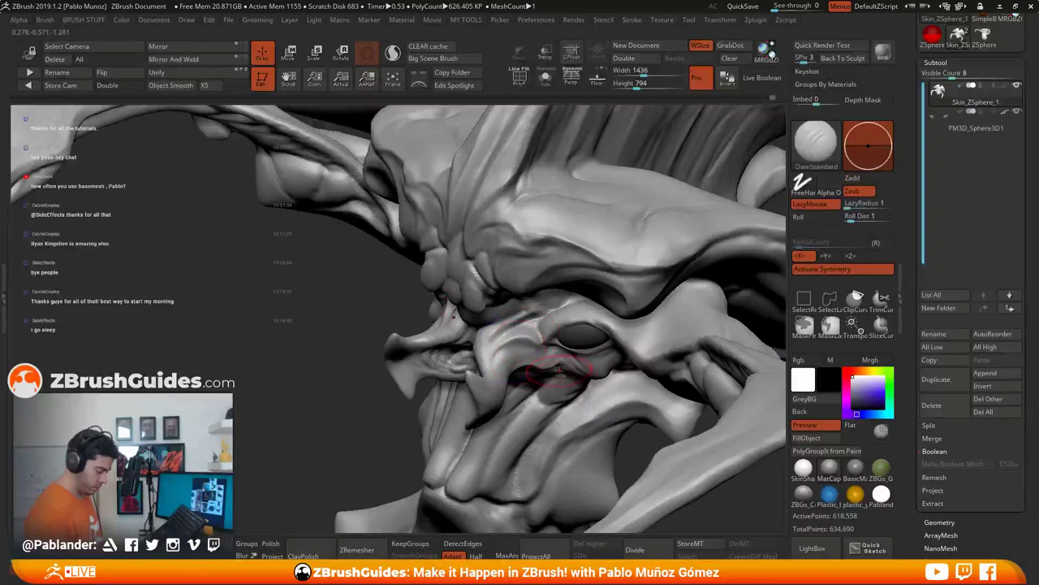
pyautogui.moveTo(557, 366)
pyautogui.keyDown('ctrl'); pyautogui.mouseDown(button='right')
pyautogui.moveTo(548, 320)
pyautogui.moveTo(586, 338)
pyautogui.moveTo(545, 302)
pyautogui.mouseUp(button='right'); pyautogui.keyUp('ctrl')
pyautogui.moveTo(483, 353)
pyautogui.mouseDown(button='right')
pyautogui.moveTo(530, 388)
pyautogui.moveTo(497, 251)
pyautogui.mouseUp(button='right')
# Step: Smooth the vertical strands below the mouth and define the crease where they meet the top of the chin plate
pyautogui.press('shift')
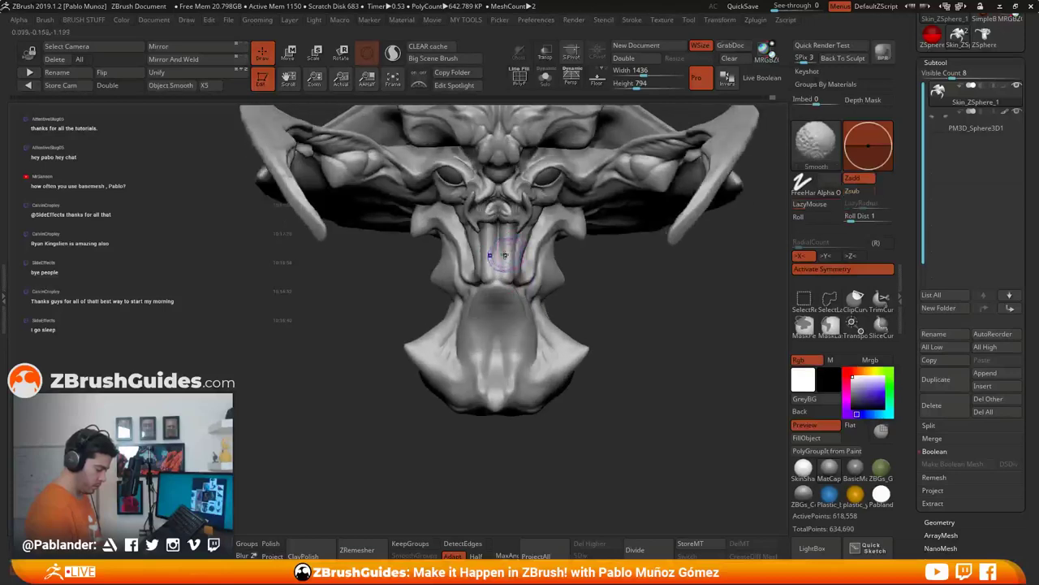
pyautogui.moveTo(496, 251)
pyautogui.keyDown('shift'); pyautogui.mouseDown()
pyautogui.moveTo(512, 240)
pyautogui.moveTo(511, 261)
pyautogui.mouseUp(); pyautogui.keyUp('shift')
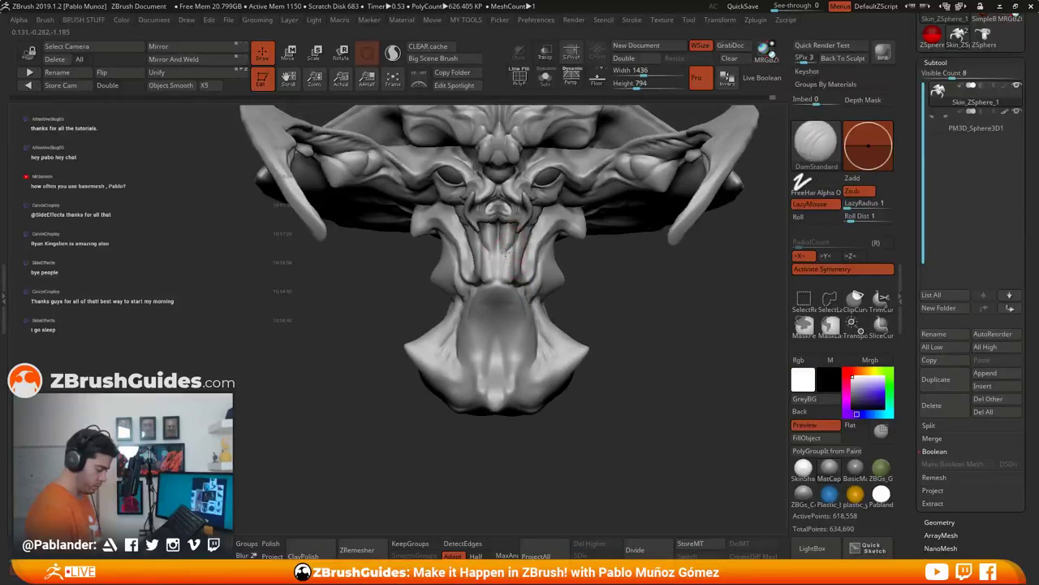
pyautogui.moveTo(506, 264); pyautogui.dragTo(497, 268, button='right')
pyautogui.keyDown('shift'); pyautogui.moveTo(500, 270); pyautogui.dragTo(513, 266); pyautogui.keyUp('shift')
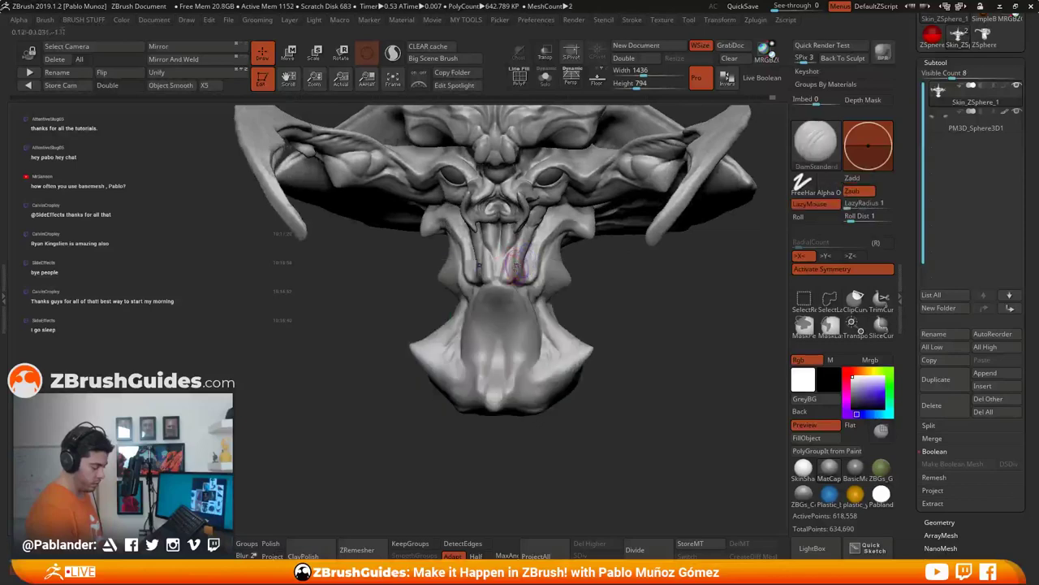
pyautogui.keyDown('ctrl'); pyautogui.moveTo(513, 267); pyautogui.dragTo(500, 280, button='right'); pyautogui.keyUp('ctrl')
pyautogui.press('shift')
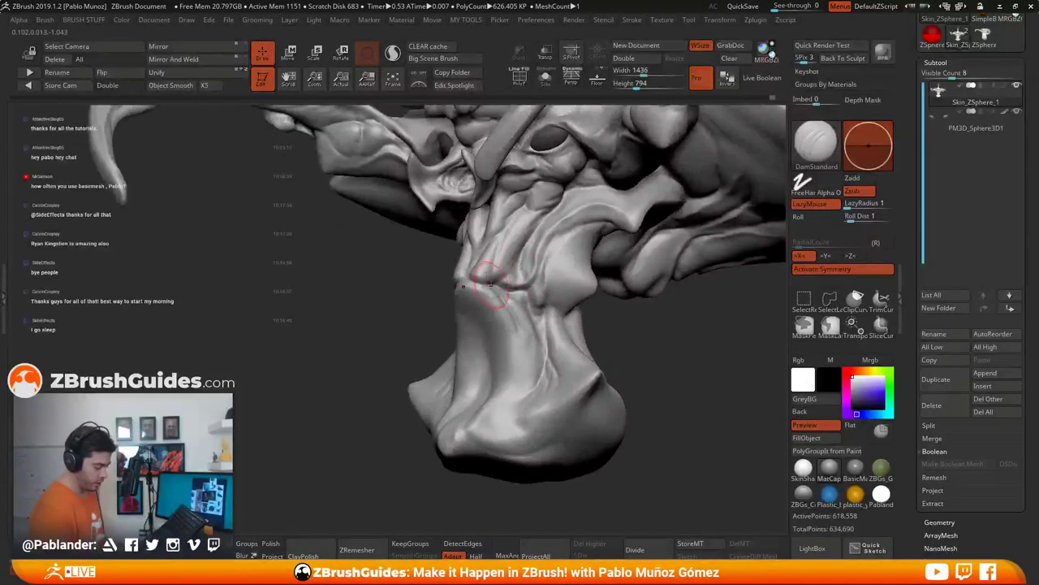
pyautogui.moveTo(499, 353); pyautogui.dragTo(522, 321, button='right')
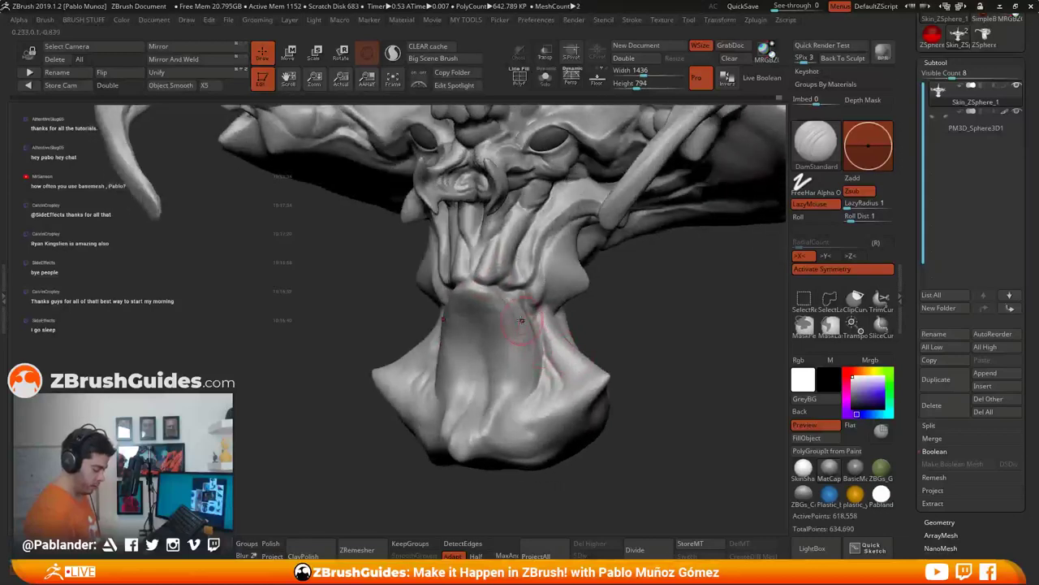
# Step: Carve a curved crease down each side of the chin plate, converging toward its lower tip, and soften it
pyautogui.moveTo(515, 344); pyautogui.dragTo(492, 396)
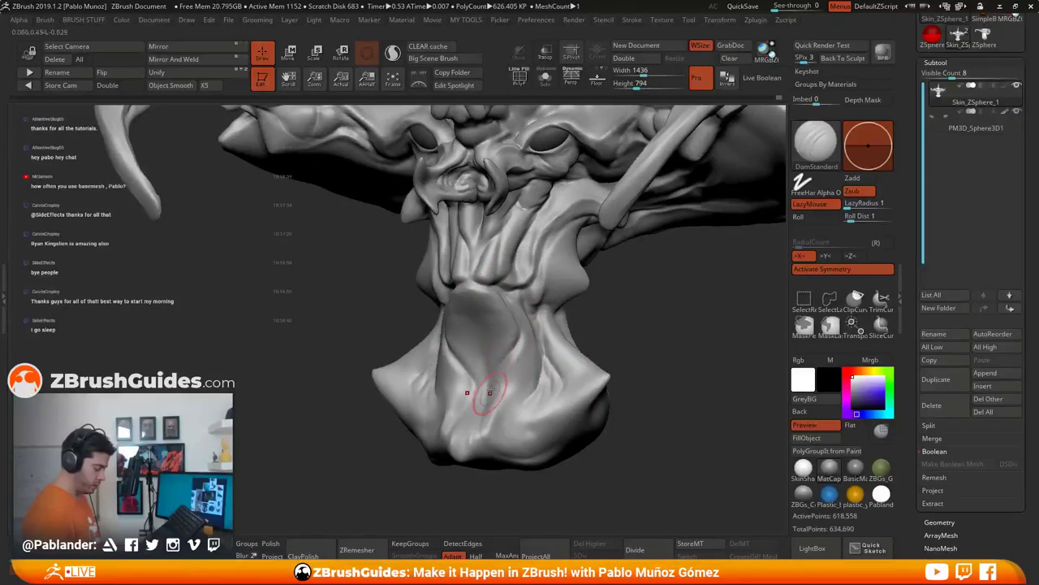
pyautogui.keyDown('shift'); pyautogui.moveTo(506, 356); pyautogui.dragTo(520, 341); pyautogui.keyUp('shift')
pyautogui.moveTo(526, 340)
pyautogui.mouseDown(button='right')
pyautogui.moveTo(518, 333)
pyautogui.moveTo(536, 285)
pyautogui.moveTo(504, 395)
pyautogui.mouseUp(button='right')
pyautogui.rightClick(503, 395)
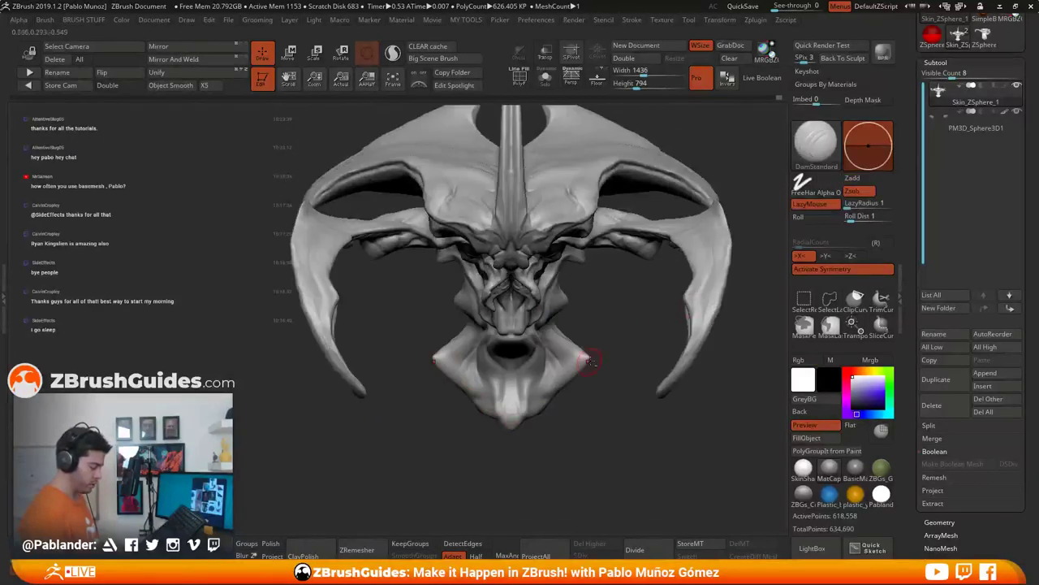
pyautogui.moveTo(599, 378)
pyautogui.keyDown('ctrl'); pyautogui.mouseDown(button='right')
pyautogui.moveTo(605, 419)
pyautogui.moveTo(587, 361)
pyautogui.mouseUp(button='right'); pyautogui.keyUp('ctrl')
pyautogui.moveTo(561, 345)
pyautogui.keyDown('shift'); pyautogui.mouseDown()
pyautogui.moveTo(537, 319)
pyautogui.moveTo(556, 326)
pyautogui.mouseUp(); pyautogui.keyUp('shift')
pyautogui.moveTo(578, 324); pyautogui.dragTo(570, 347, button='right')
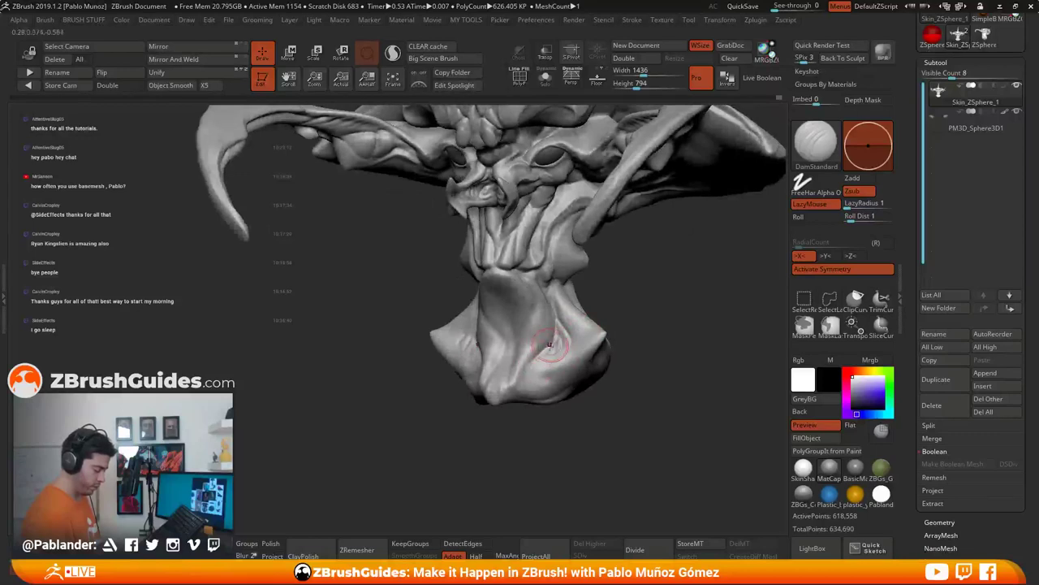
# Step: Carve creases running from the chin's side points and along the outer edges of the chin plate
pyautogui.press('shift')
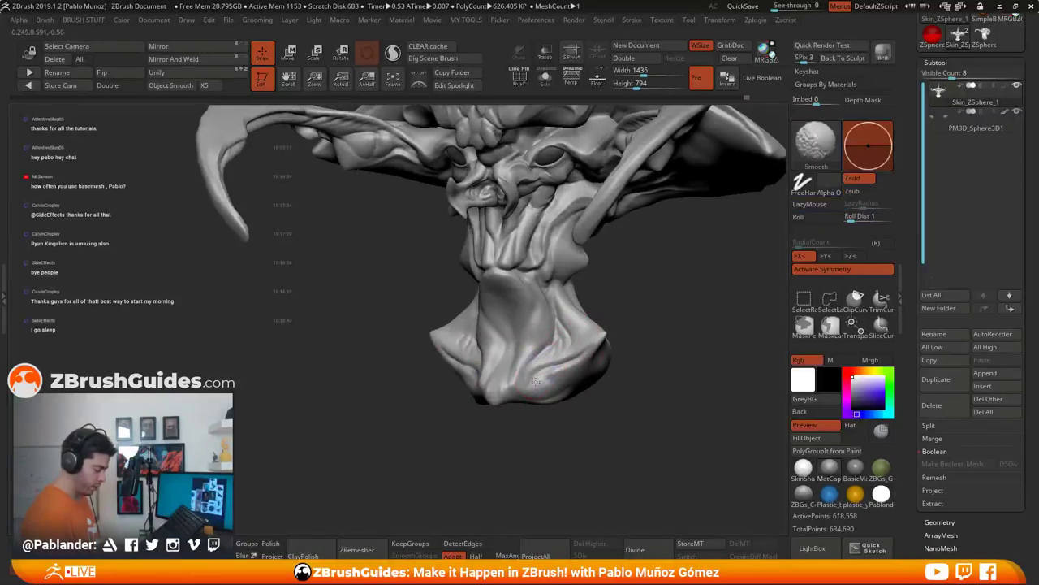
pyautogui.moveTo(604, 331); pyautogui.dragTo(532, 370)
pyautogui.moveTo(549, 284); pyautogui.dragTo(542, 342)
pyautogui.moveTo(600, 277)
pyautogui.mouseDown()
pyautogui.moveTo(541, 285)
pyautogui.moveTo(560, 328)
pyautogui.mouseUp()
pyautogui.moveTo(611, 284)
pyautogui.mouseDown()
pyautogui.moveTo(666, 297)
pyautogui.moveTo(612, 286)
pyautogui.moveTo(598, 225)
pyautogui.moveTo(587, 262)
pyautogui.mouseUp()
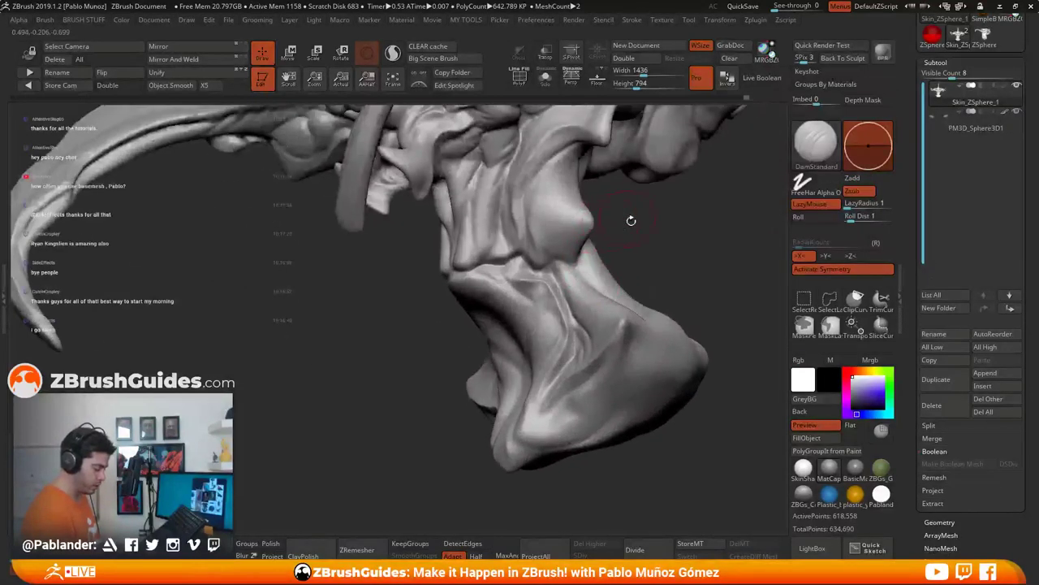
# Step: Define the creases under the side bulge above the chin and along the outer neck strands
pyautogui.moveTo(631, 220); pyautogui.dragTo(574, 262)
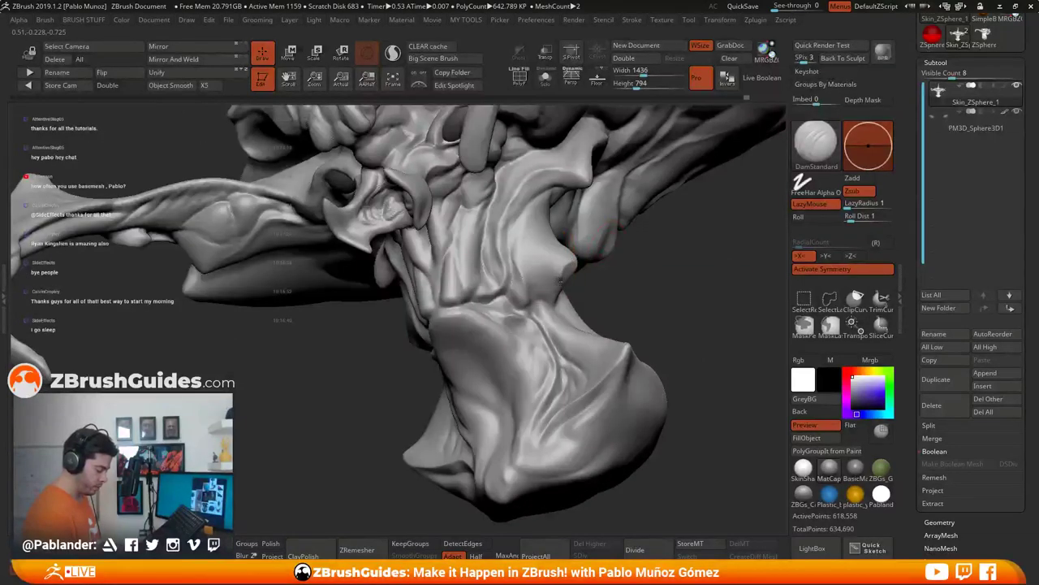
pyautogui.moveTo(588, 288)
pyautogui.mouseDown()
pyautogui.moveTo(601, 278)
pyautogui.moveTo(560, 272)
pyautogui.moveTo(573, 262)
pyautogui.moveTo(578, 296)
pyautogui.mouseUp()
pyautogui.moveTo(640, 209)
pyautogui.mouseDown(button='right')
pyautogui.moveTo(630, 211)
pyautogui.moveTo(622, 175)
pyautogui.mouseUp(button='right')
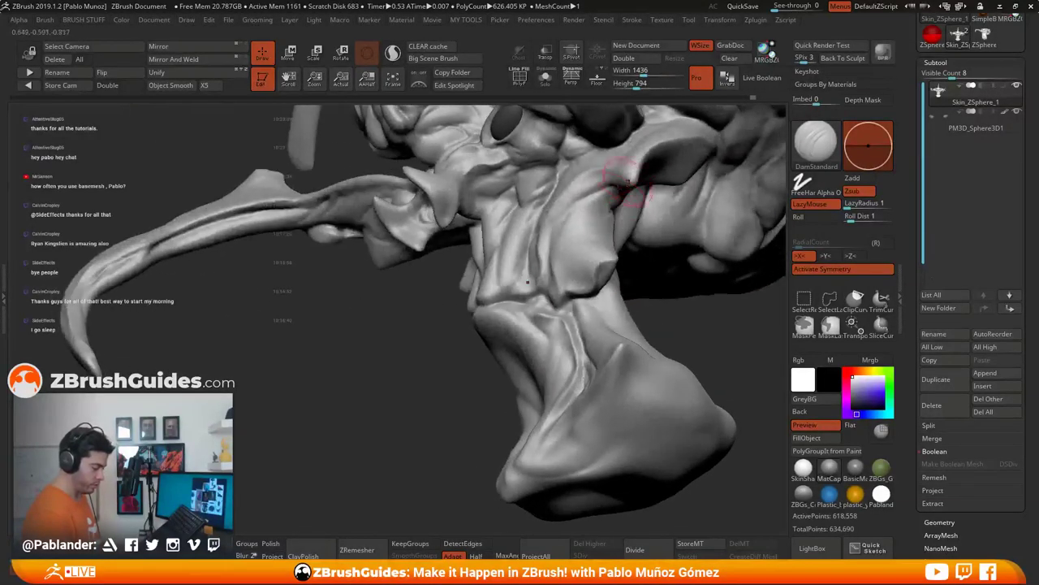
pyautogui.moveTo(599, 175); pyautogui.dragTo(568, 228)
pyautogui.moveTo(569, 229); pyautogui.dragTo(566, 211, button='right')
pyautogui.moveTo(564, 211)
pyautogui.mouseDown()
pyautogui.moveTo(609, 233)
pyautogui.moveTo(613, 335)
pyautogui.mouseUp()
# Step: Reshape the side points of the chin and the spurs above them with the Move brush
pyautogui.press('b')
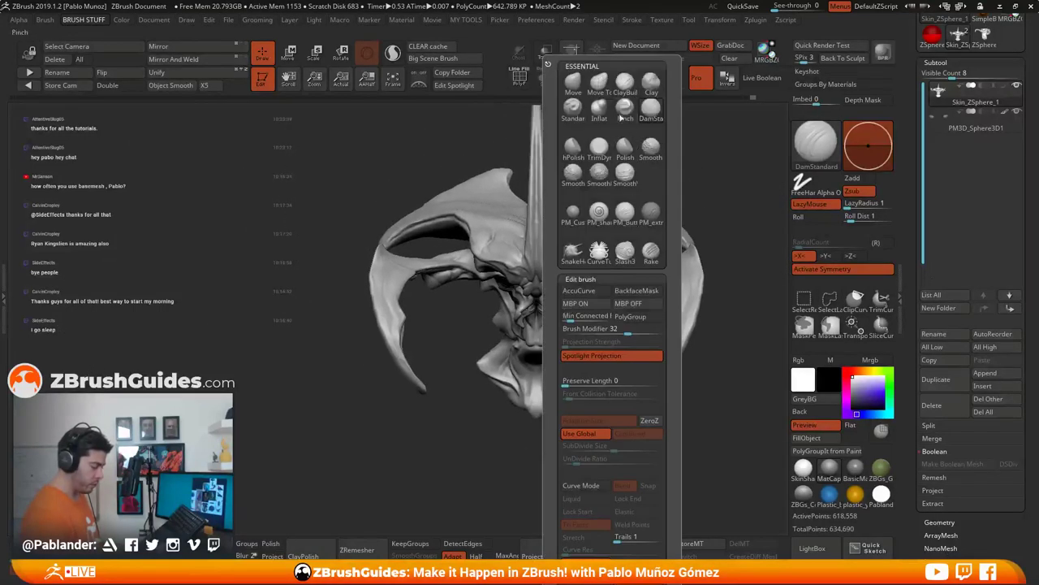
pyautogui.press('m')
pyautogui.press('v')
pyautogui.press('space')
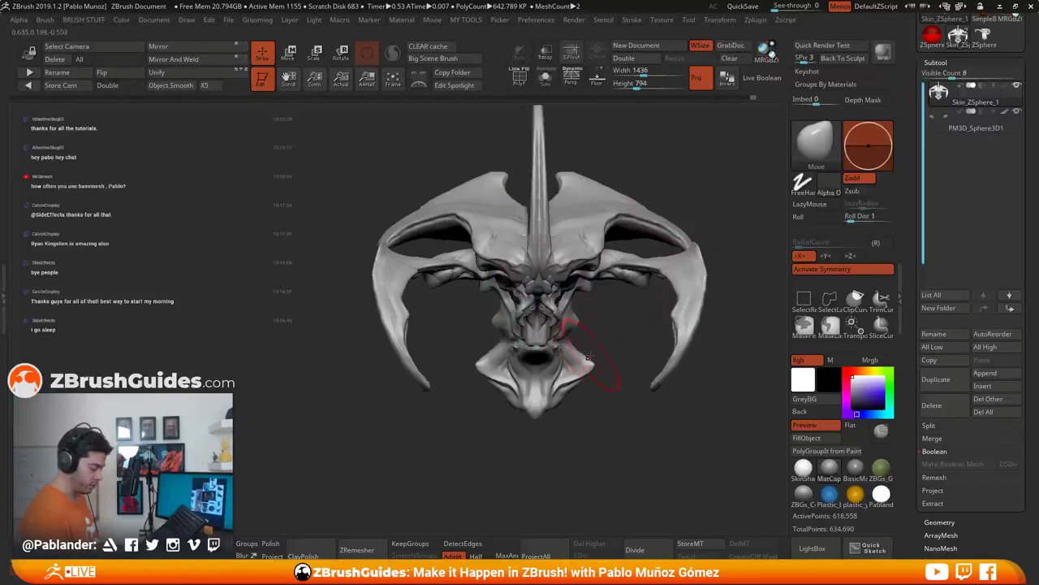
pyautogui.moveTo(591, 368); pyautogui.dragTo(576, 368)
pyautogui.moveTo(581, 320); pyautogui.dragTo(584, 319)
pyautogui.moveTo(603, 320); pyautogui.dragTo(600, 305)
pyautogui.moveTo(607, 310)
pyautogui.mouseDown(button='right')
pyautogui.moveTo(593, 284)
pyautogui.moveTo(680, 325)
pyautogui.moveTo(603, 342)
pyautogui.mouseUp(button='right')
pyautogui.moveTo(521, 268)
pyautogui.mouseDown()
pyautogui.moveTo(510, 272)
pyautogui.moveTo(522, 303)
pyautogui.mouseUp()
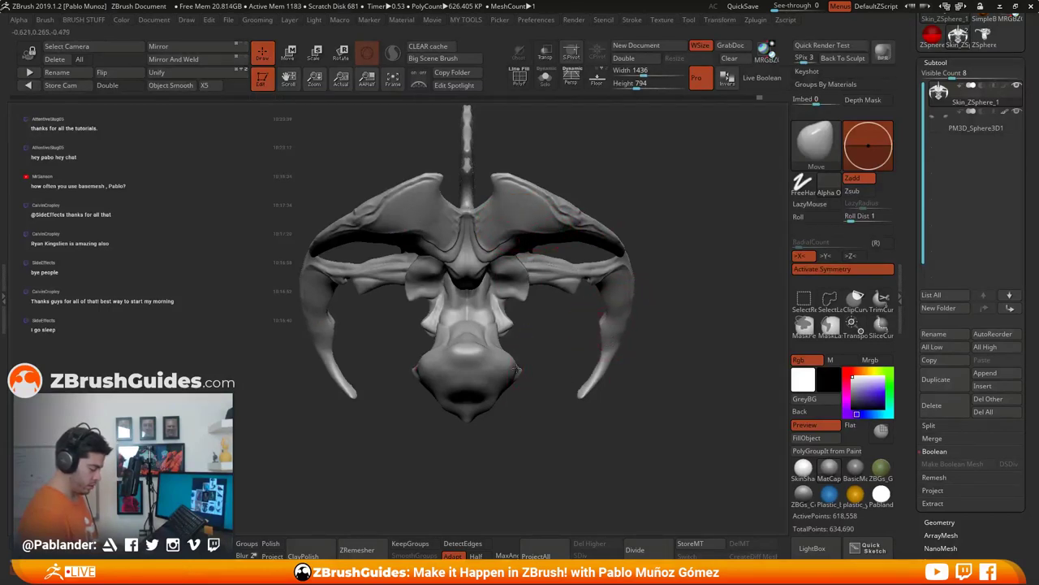
# Step: Adjust the curve of the side limbs down to their tips with a resized Move brush
pyautogui.press('space')
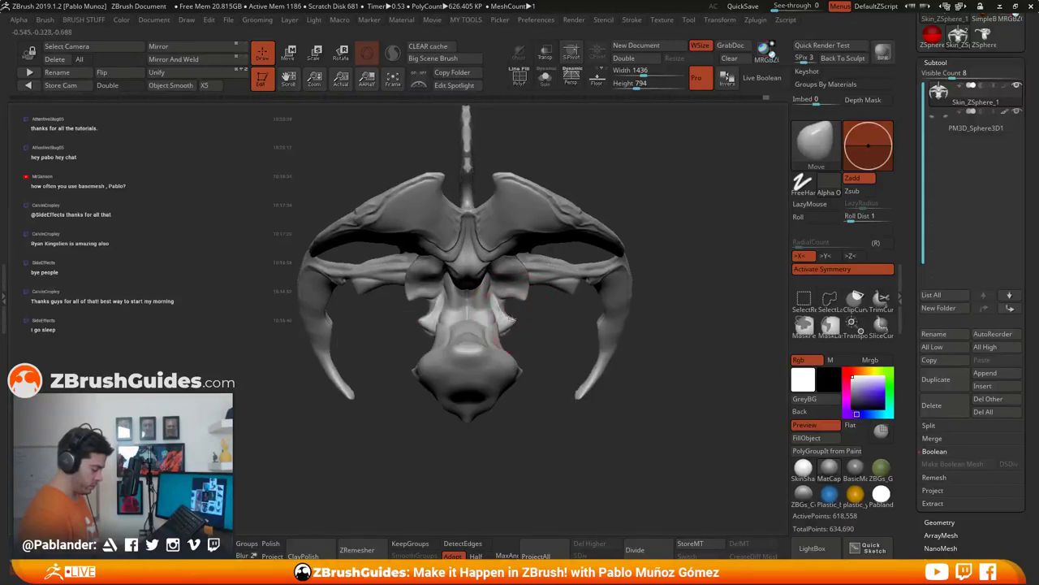
pyautogui.moveTo(478, 336); pyautogui.dragTo(601, 319, button='right')
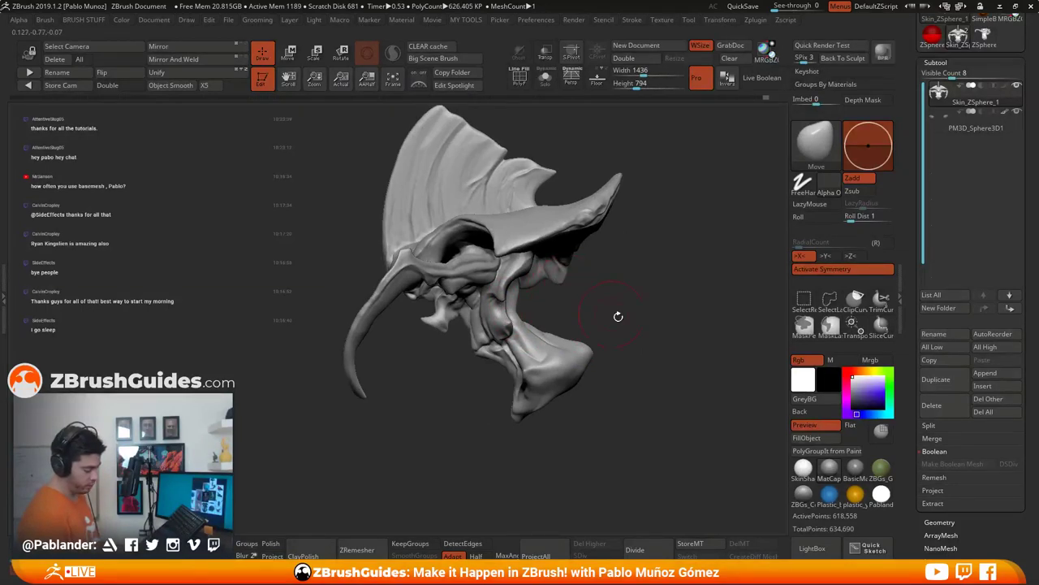
pyautogui.press('space')
pyautogui.moveTo(408, 313); pyautogui.dragTo(365, 327)
pyautogui.moveTo(368, 391); pyautogui.dragTo(364, 399)
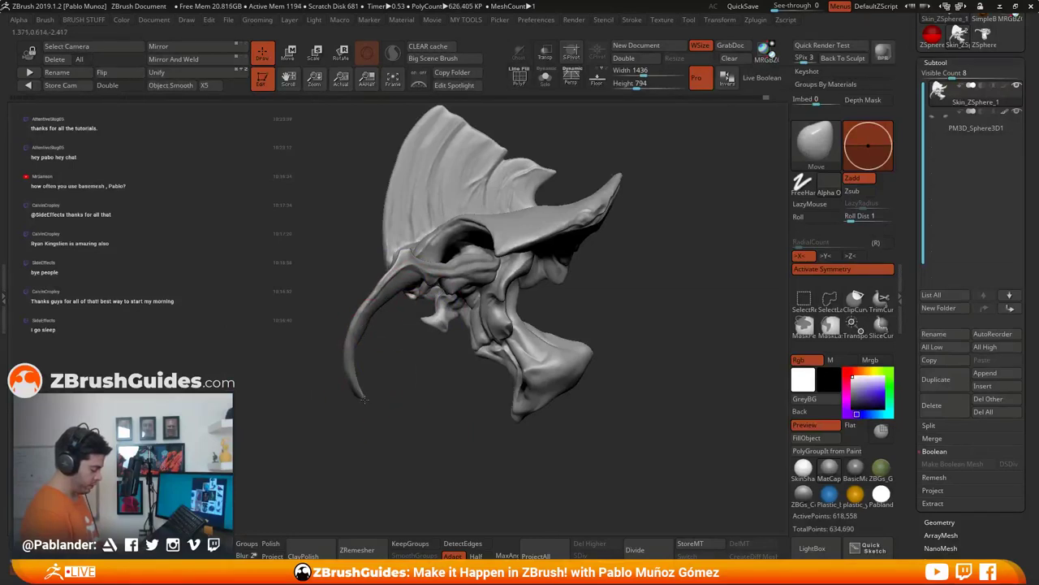
pyautogui.moveTo(366, 331); pyautogui.dragTo(360, 328)
# Step: Turn on perspective, view the head from a front three-quarter angle, and quick-save the project
pyautogui.moveTo(325, 334)
pyautogui.mouseDown()
pyautogui.moveTo(622, 350)
pyautogui.moveTo(632, 338)
pyautogui.moveTo(600, 339)
pyautogui.moveTo(656, 298)
pyautogui.moveTo(633, 308)
pyautogui.mouseUp()
pyautogui.click(570, 84)
pyautogui.moveTo(637, 180); pyautogui.dragTo(656, 188)
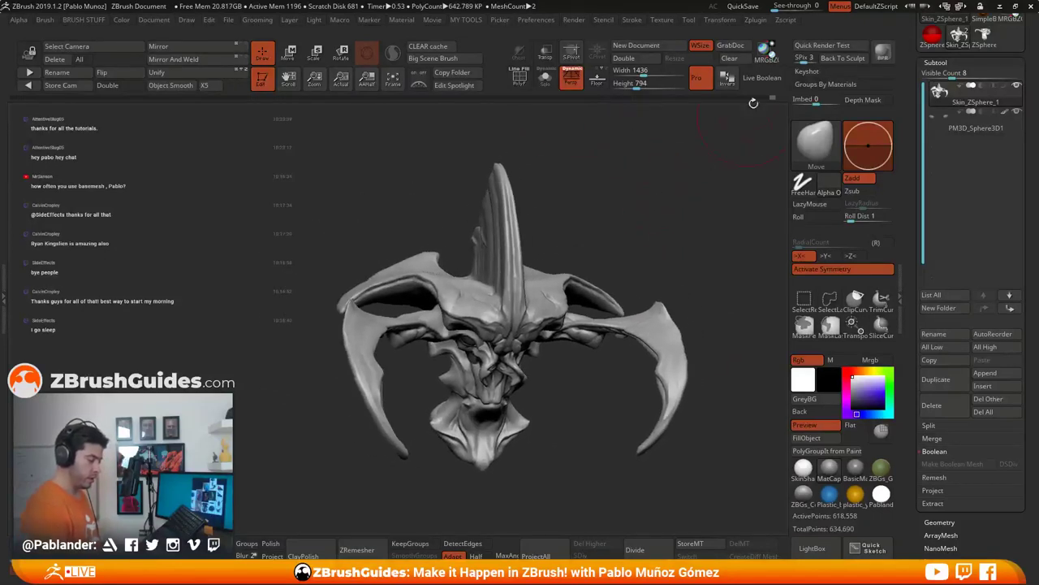
pyautogui.click(742, 7)
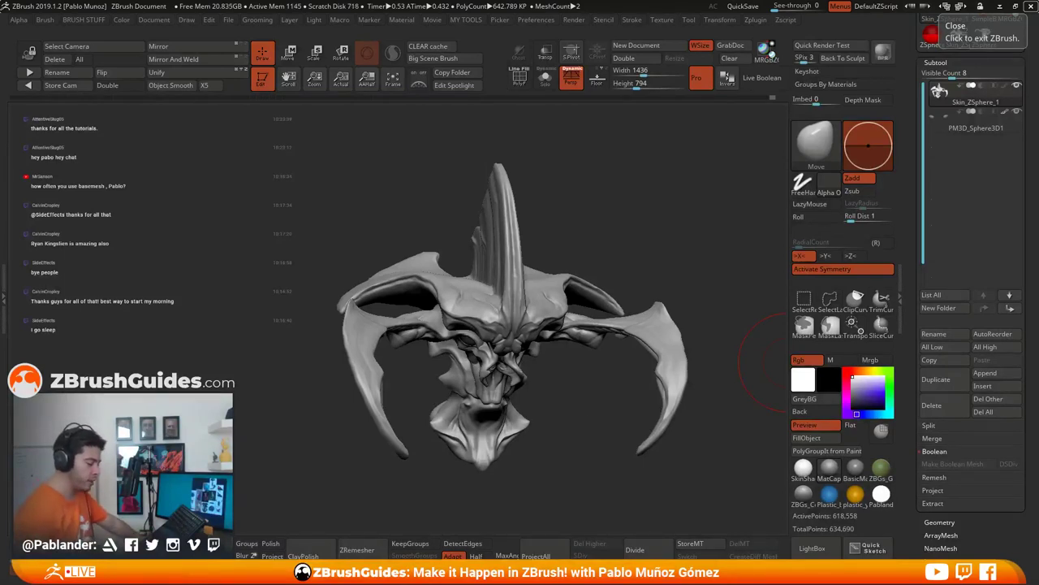
pyautogui.moveTo(593, 426); pyautogui.dragTo(597, 427)
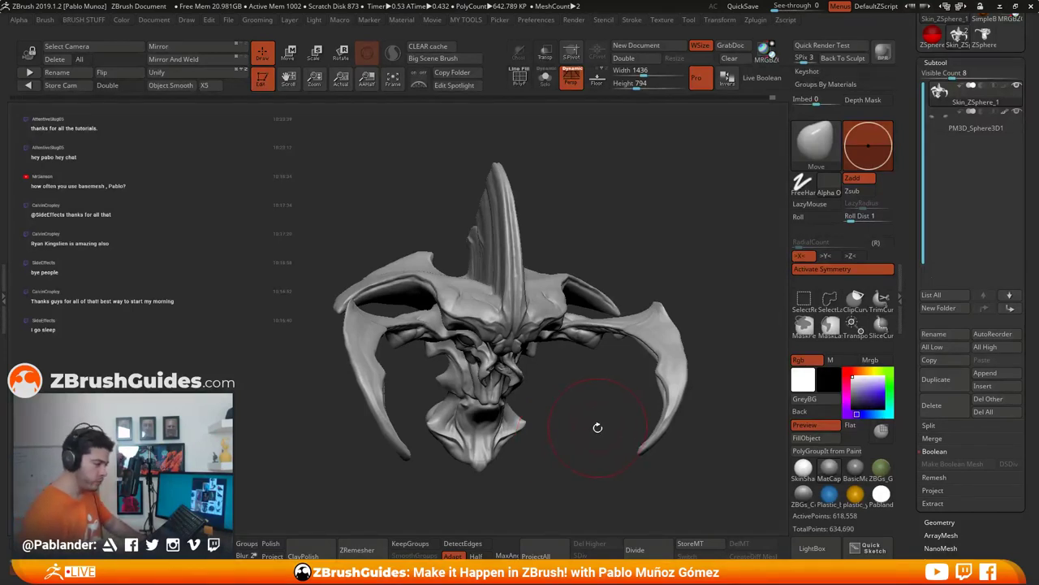
pyautogui.moveTo(598, 427); pyautogui.dragTo(602, 425)
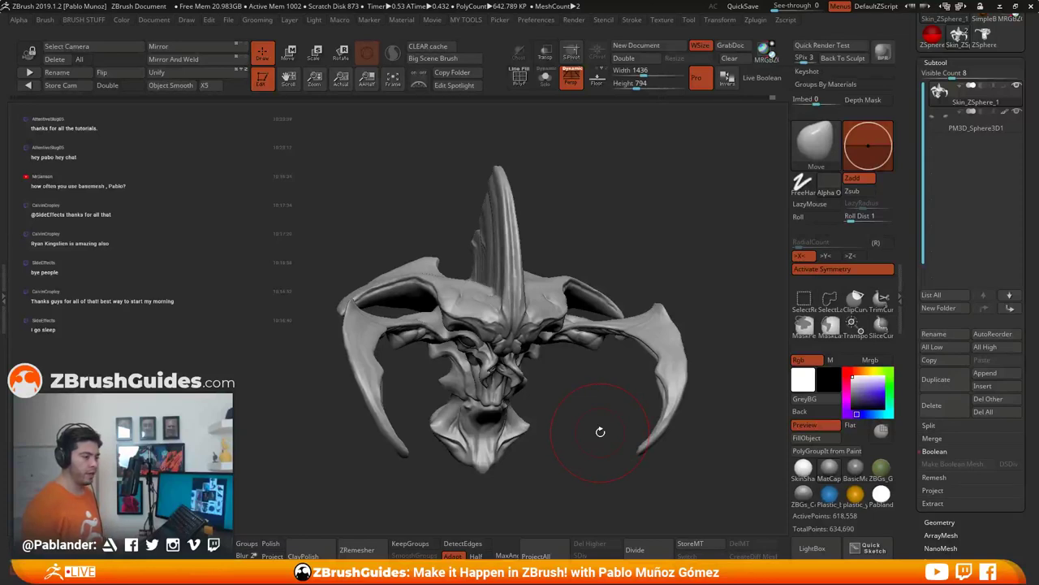
pyautogui.moveTo(600, 432)
pyautogui.mouseDown()
pyautogui.moveTo(642, 446)
pyautogui.moveTo(599, 428)
pyautogui.mouseUp()
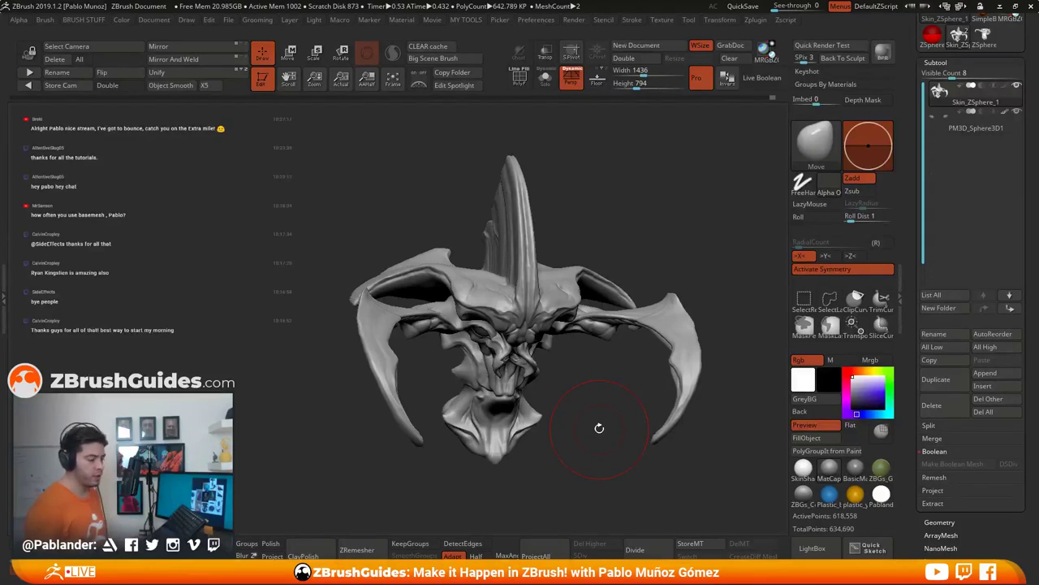
pyautogui.moveTo(617, 412)
pyautogui.mouseDown()
pyautogui.moveTo(611, 424)
pyautogui.moveTo(602, 414)
pyautogui.moveTo(611, 416)
pyautogui.mouseUp()
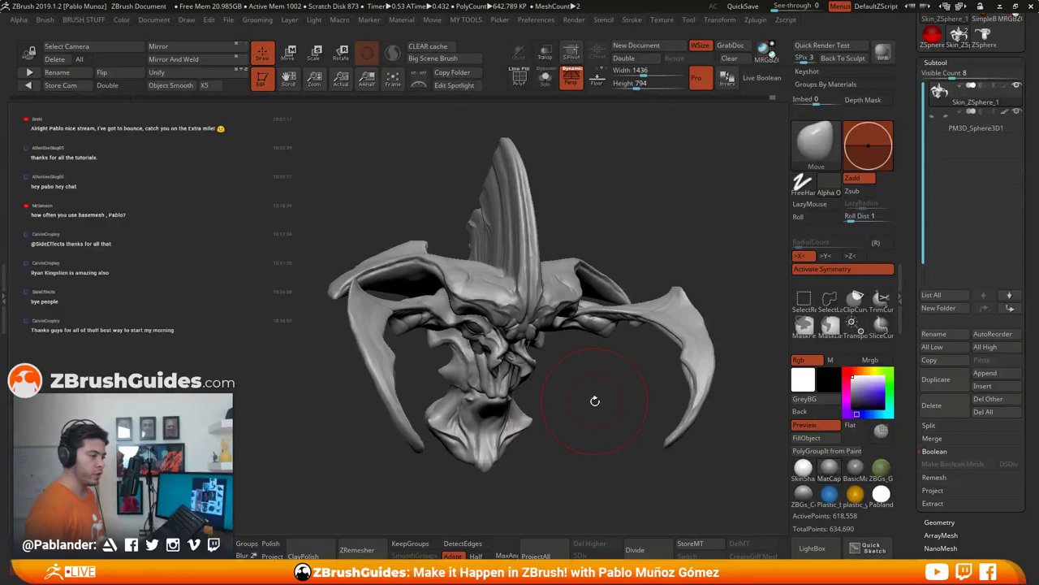
pyautogui.moveTo(595, 397)
pyautogui.keyDown('shift'); pyautogui.mouseDown()
pyautogui.moveTo(587, 402)
pyautogui.moveTo(575, 362)
pyautogui.moveTo(617, 317)
pyautogui.mouseUp(); pyautogui.keyUp('shift')
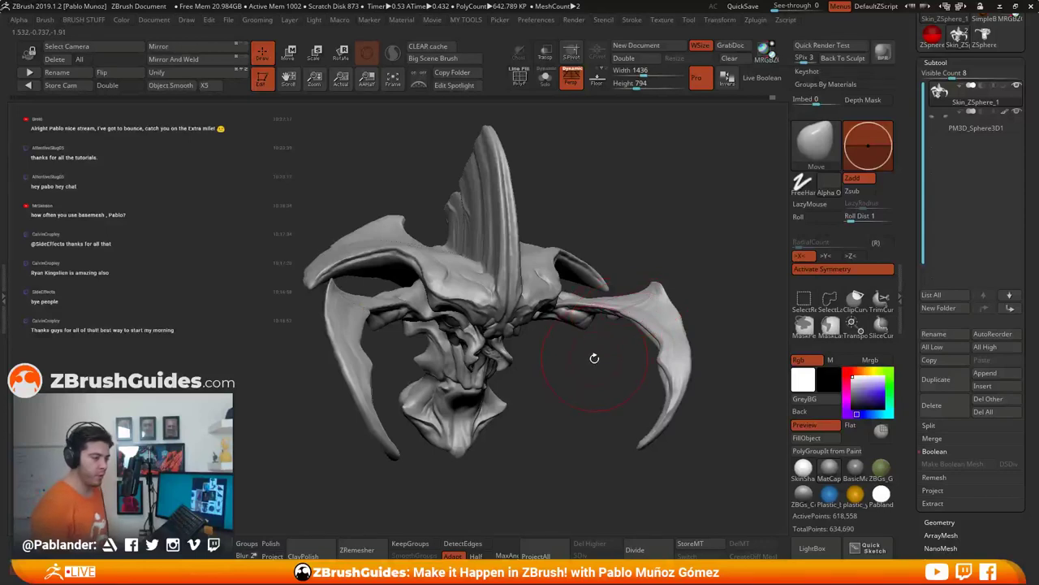
pyautogui.moveTo(583, 375)
pyautogui.mouseDown()
pyautogui.moveTo(574, 410)
pyautogui.moveTo(573, 397)
pyautogui.moveTo(558, 397)
pyautogui.mouseUp()
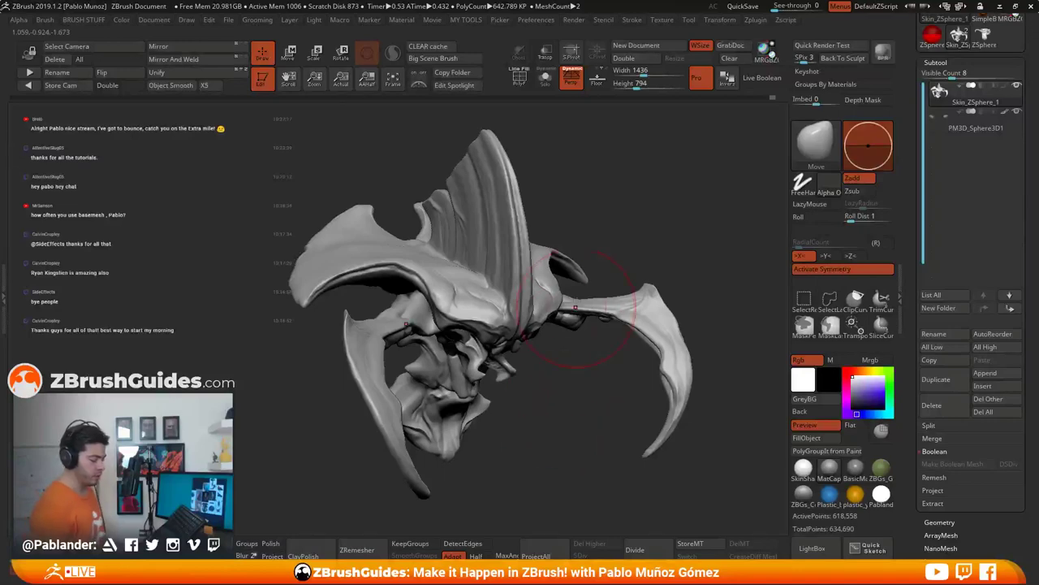
# Step: Push the front edge of the central crest outward in side view with an enlarged Move brush
pyautogui.moveTo(641, 271)
pyautogui.mouseDown()
pyautogui.moveTo(629, 208)
pyautogui.moveTo(672, 197)
pyautogui.moveTo(648, 206)
pyautogui.mouseUp()
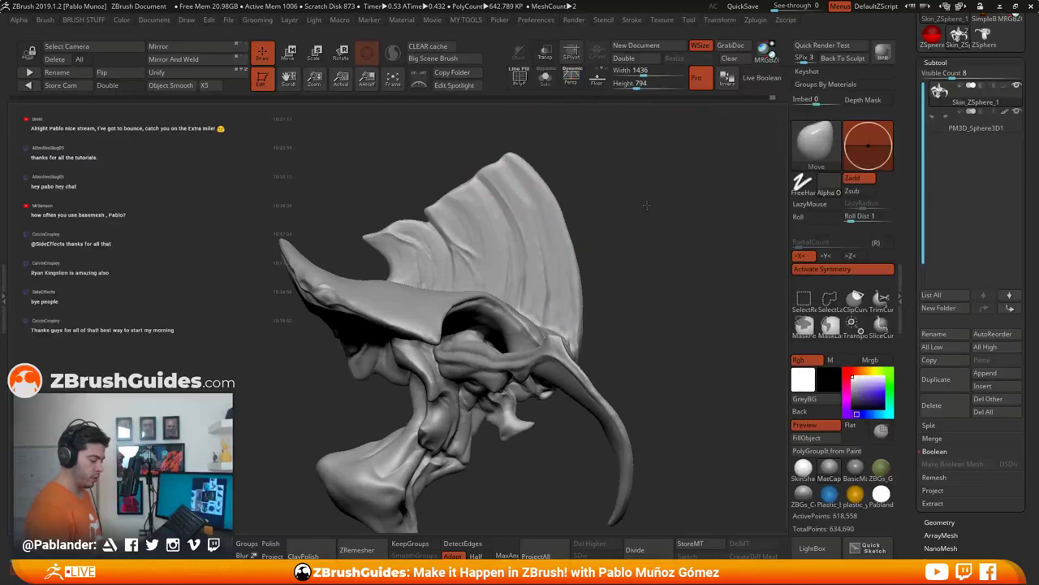
pyautogui.press('space')
pyautogui.keyDown('alt'); pyautogui.moveTo(585, 276); pyautogui.dragTo(582, 296); pyautogui.keyUp('alt')
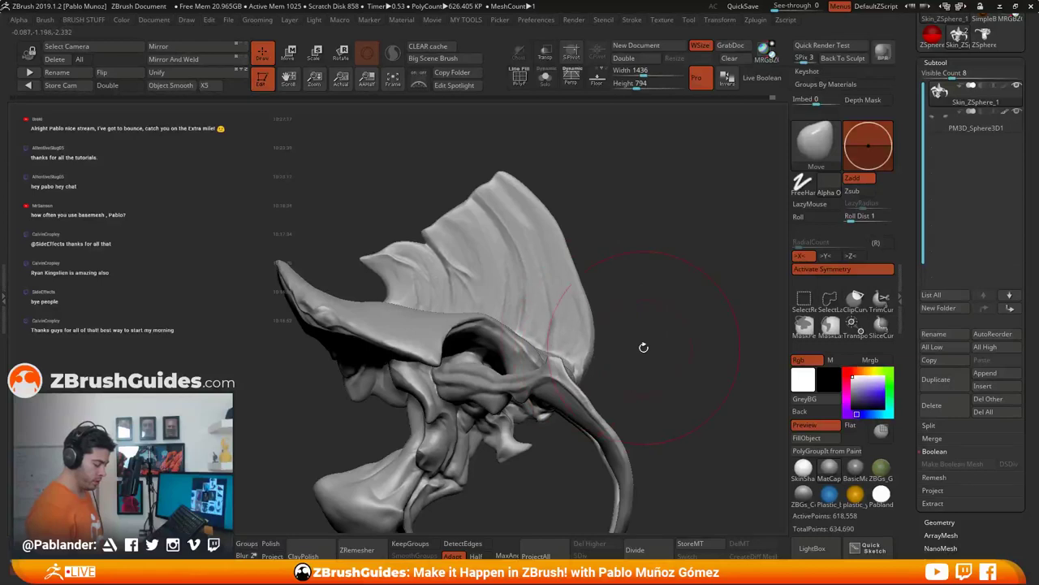
# Step: Adjust the outer ends of the side frills and the limbs beneath them from the front
pyautogui.moveTo(707, 346)
pyautogui.mouseDown()
pyautogui.moveTo(640, 314)
pyautogui.moveTo(592, 263)
pyautogui.moveTo(591, 284)
pyautogui.mouseUp()
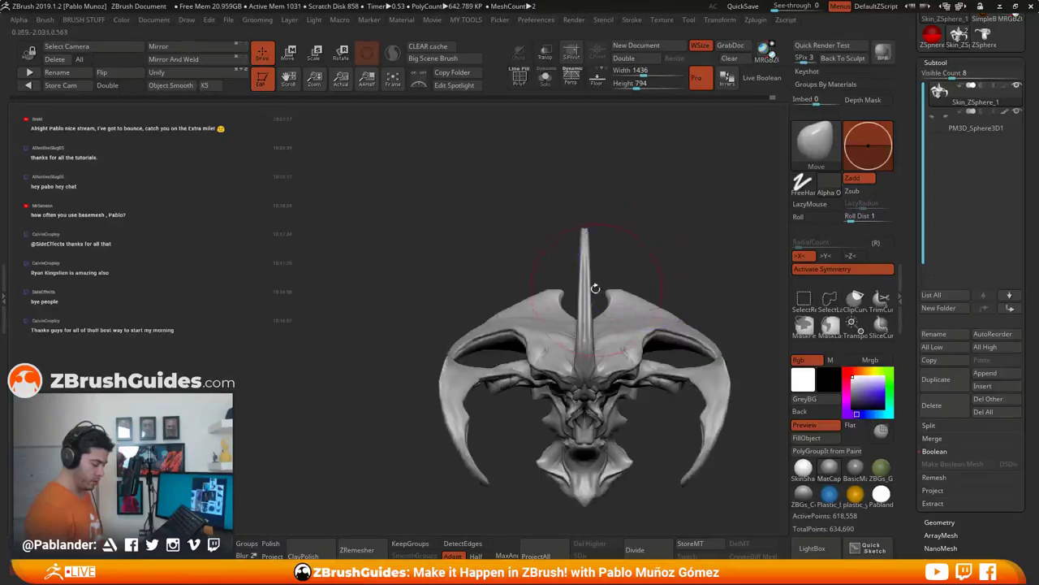
pyautogui.moveTo(679, 244)
pyautogui.keyDown('alt'); pyautogui.mouseDown()
pyautogui.moveTo(624, 232)
pyautogui.moveTo(629, 301)
pyautogui.moveTo(618, 254)
pyautogui.moveTo(607, 290)
pyautogui.mouseUp(); pyautogui.keyUp('alt')
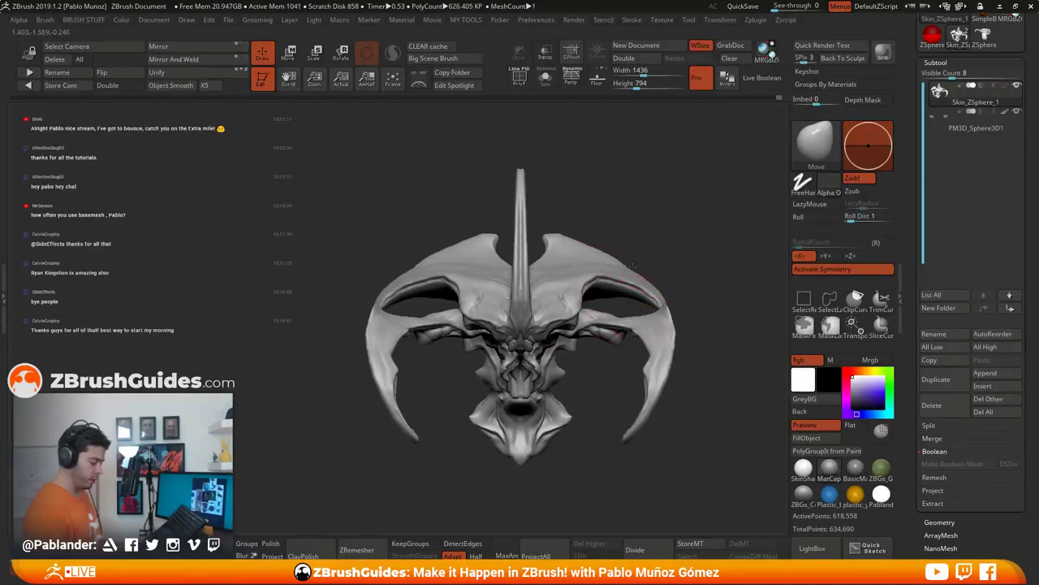
pyautogui.moveTo(687, 274)
pyautogui.mouseDown()
pyautogui.moveTo(687, 293)
pyautogui.moveTo(660, 325)
pyautogui.moveTo(647, 320)
pyautogui.moveTo(652, 294)
pyautogui.moveTo(624, 285)
pyautogui.moveTo(658, 297)
pyautogui.moveTo(660, 283)
pyautogui.moveTo(666, 292)
pyautogui.moveTo(641, 342)
pyautogui.moveTo(665, 333)
pyautogui.mouseUp()
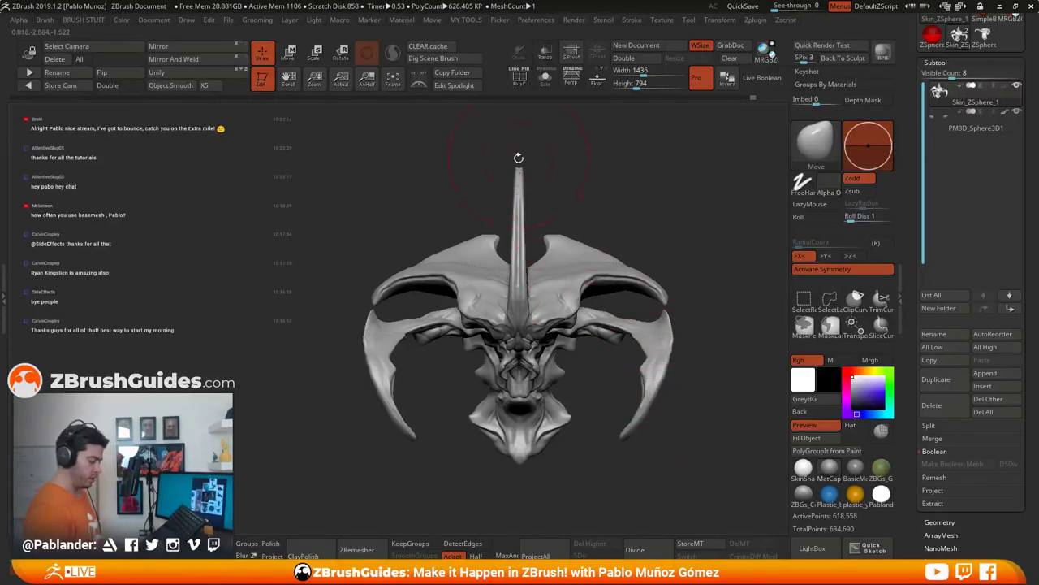
# Step: Shape the lower part of the central crest into a wider base where it meets the brow
pyautogui.moveTo(588, 218)
pyautogui.mouseDown()
pyautogui.moveTo(637, 209)
pyautogui.moveTo(585, 209)
pyautogui.moveTo(619, 209)
pyautogui.mouseUp()
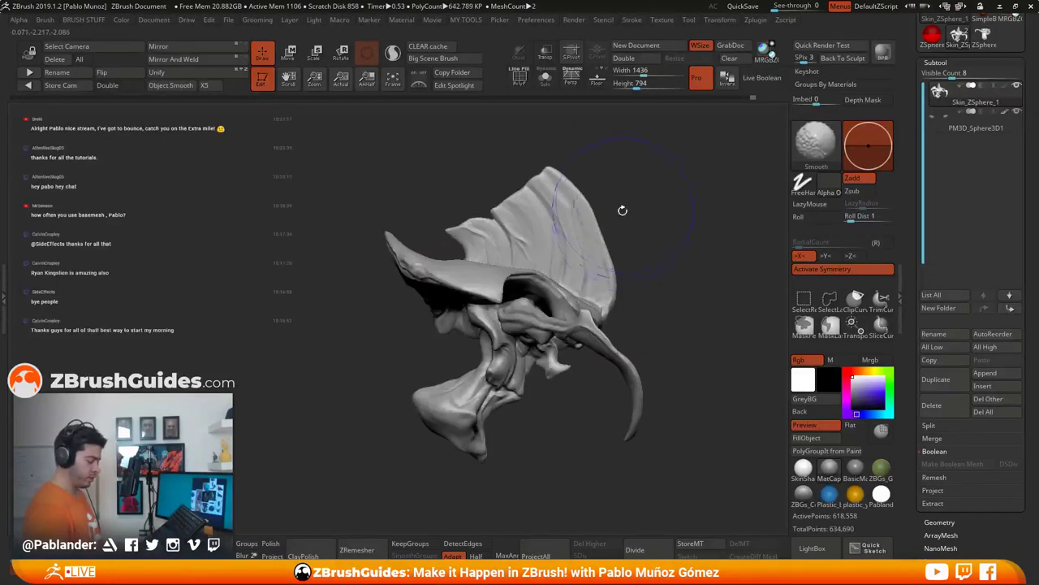
pyautogui.moveTo(677, 228)
pyautogui.keyDown('shift'); pyautogui.mouseDown()
pyautogui.moveTo(554, 182)
pyautogui.moveTo(528, 218)
pyautogui.mouseUp(); pyautogui.keyUp('shift')
pyautogui.press('space')
pyautogui.keyDown('alt'); pyautogui.moveTo(513, 228); pyautogui.dragTo(549, 283, button='right'); pyautogui.keyUp('alt')
pyautogui.moveTo(549, 283); pyautogui.dragTo(520, 262, button='right')
pyautogui.moveTo(515, 267)
pyautogui.mouseDown()
pyautogui.moveTo(513, 314)
pyautogui.moveTo(515, 303)
pyautogui.mouseUp()
pyautogui.moveTo(507, 199); pyautogui.dragTo(514, 254, button='right')
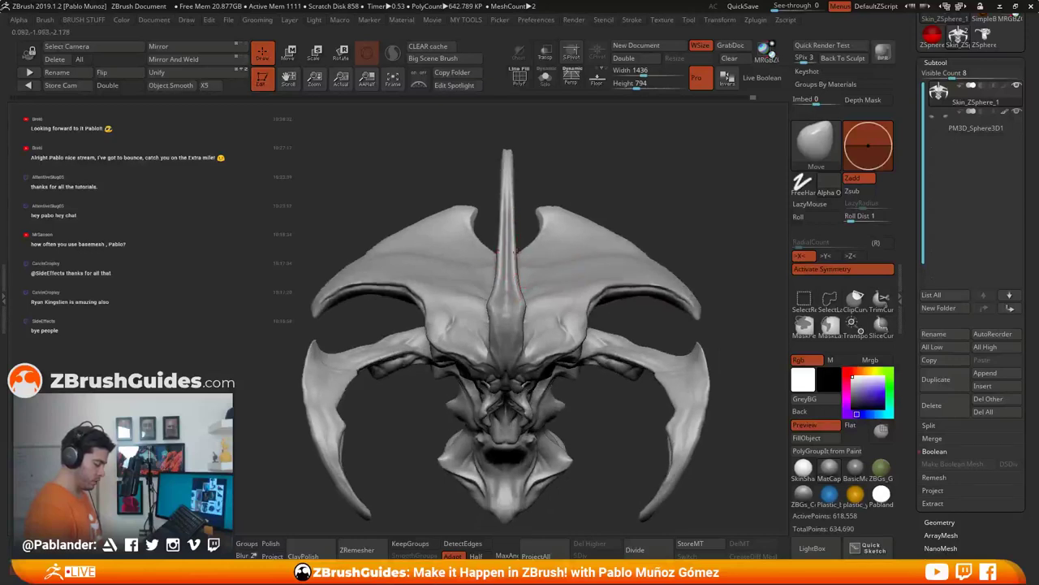
# Step: Slim and smooth the upper part of the central crest along its front edge
pyautogui.moveTo(515, 237); pyautogui.dragTo(513, 242)
pyautogui.moveTo(511, 195)
pyautogui.keyDown('shift'); pyautogui.mouseDown()
pyautogui.moveTo(509, 177)
pyautogui.moveTo(513, 189)
pyautogui.mouseUp(); pyautogui.keyUp('shift')
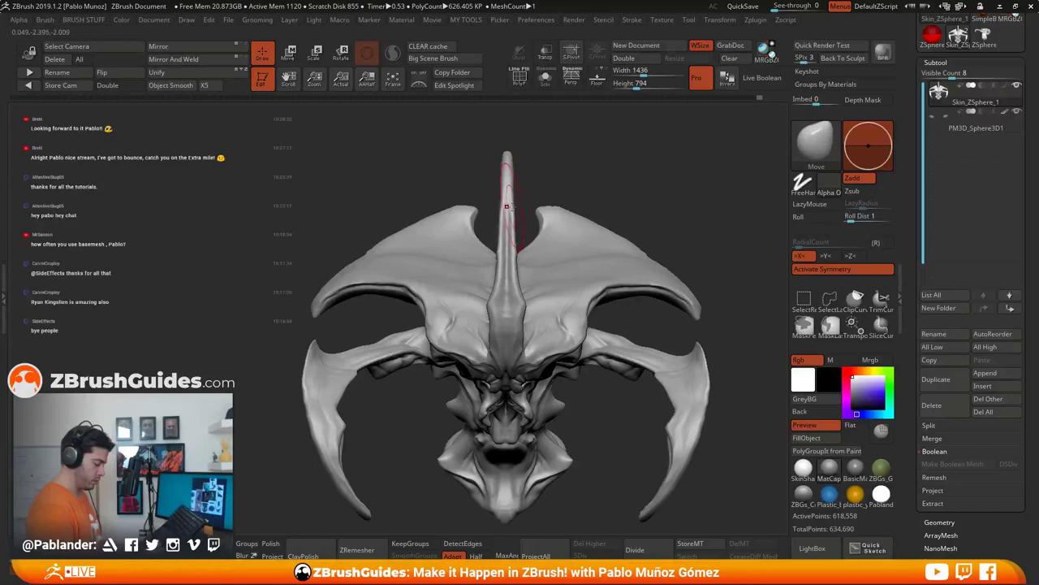
pyautogui.moveTo(507, 206)
pyautogui.mouseDown(button='right')
pyautogui.moveTo(520, 212)
pyautogui.moveTo(489, 197)
pyautogui.mouseUp(button='right')
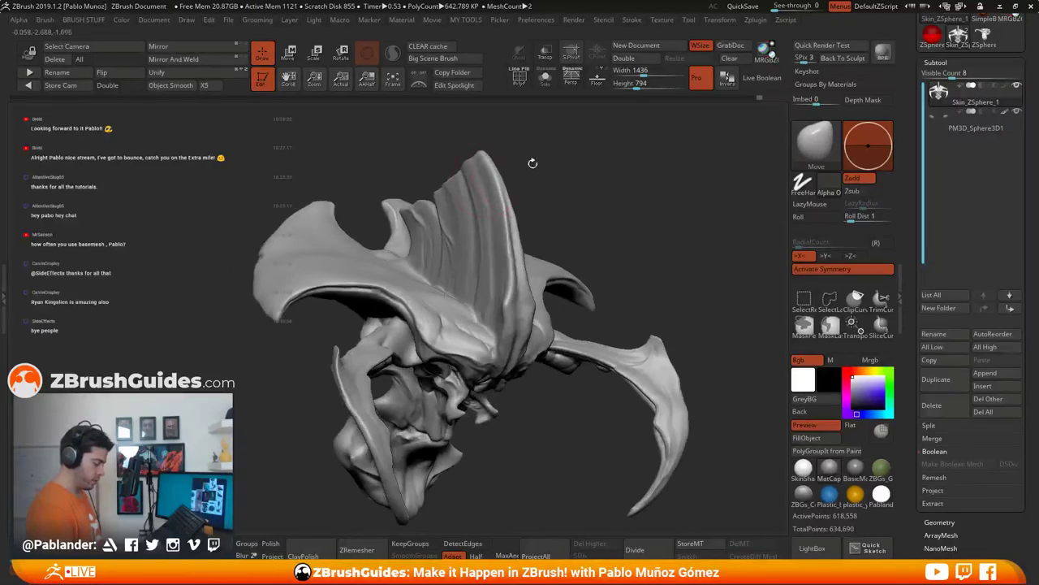
pyautogui.moveTo(533, 163); pyautogui.dragTo(525, 154, button='right')
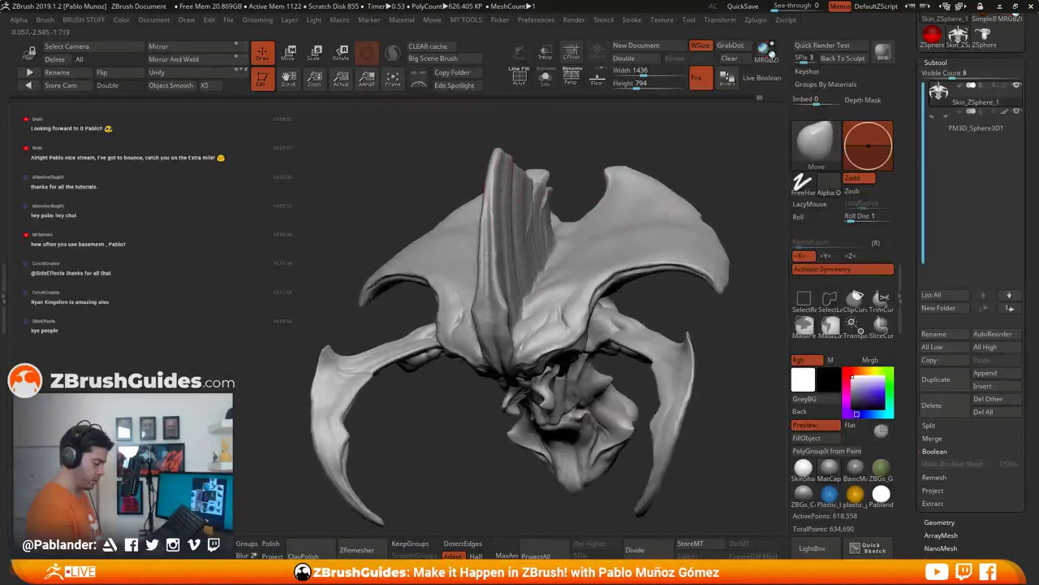
pyautogui.moveTo(499, 244)
pyautogui.mouseDown(button='right')
pyautogui.moveTo(539, 247)
pyautogui.moveTo(545, 280)
pyautogui.moveTo(599, 349)
pyautogui.mouseUp(button='right')
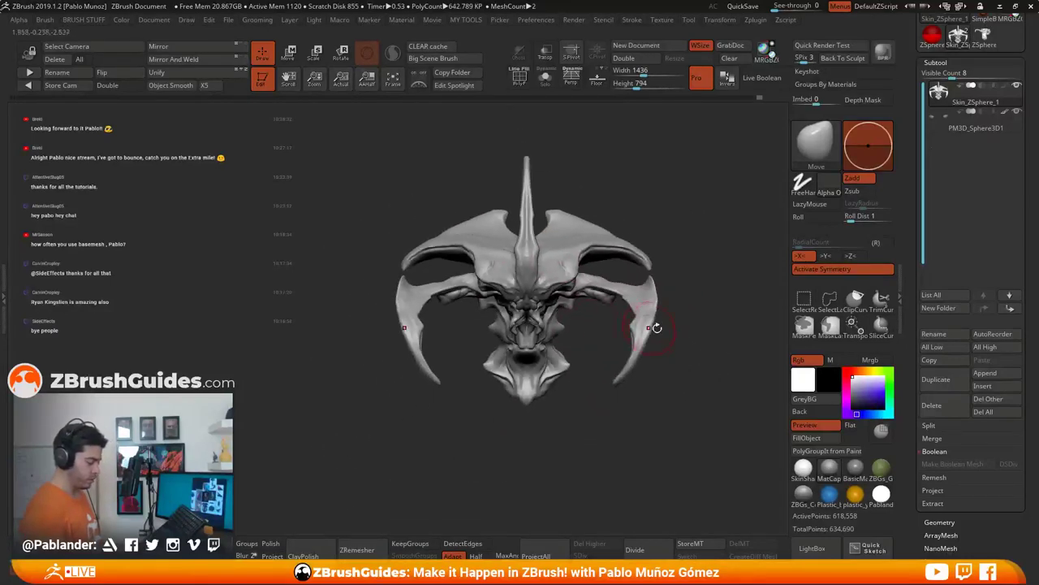
# Step: Adjust the underside and lower edge of the side frills from the side with the Move brush
pyautogui.moveTo(693, 373)
pyautogui.keyDown('alt'); pyautogui.mouseDown(button='right')
pyautogui.moveTo(568, 370)
pyautogui.moveTo(642, 371)
pyautogui.moveTo(617, 406)
pyautogui.moveTo(625, 398)
pyautogui.moveTo(641, 283)
pyautogui.moveTo(619, 354)
pyautogui.moveTo(676, 285)
pyautogui.moveTo(676, 255)
pyautogui.mouseUp(button='right'); pyautogui.keyUp('alt')
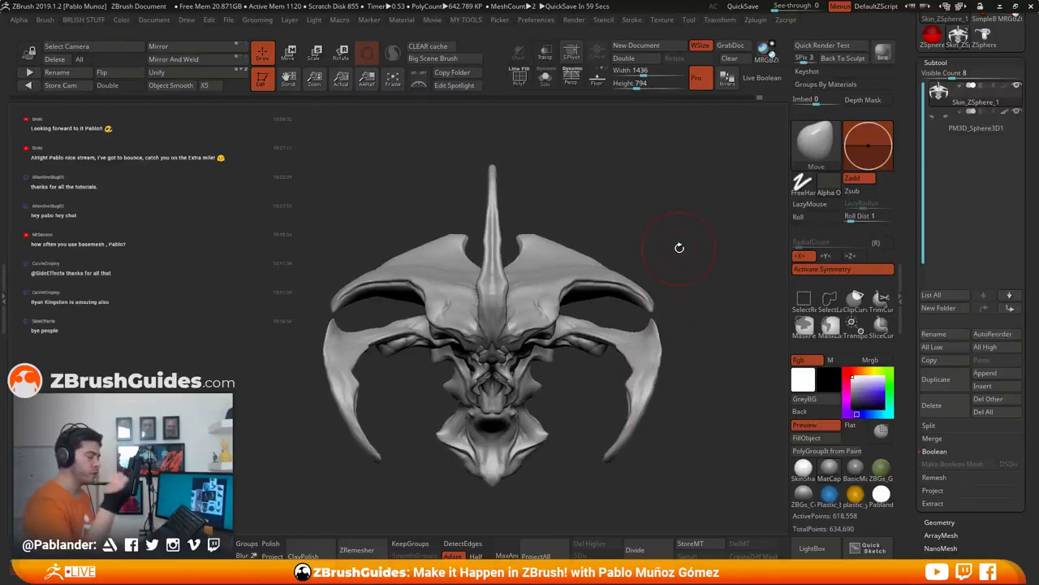
pyautogui.moveTo(676, 328); pyautogui.dragTo(675, 309, button='right')
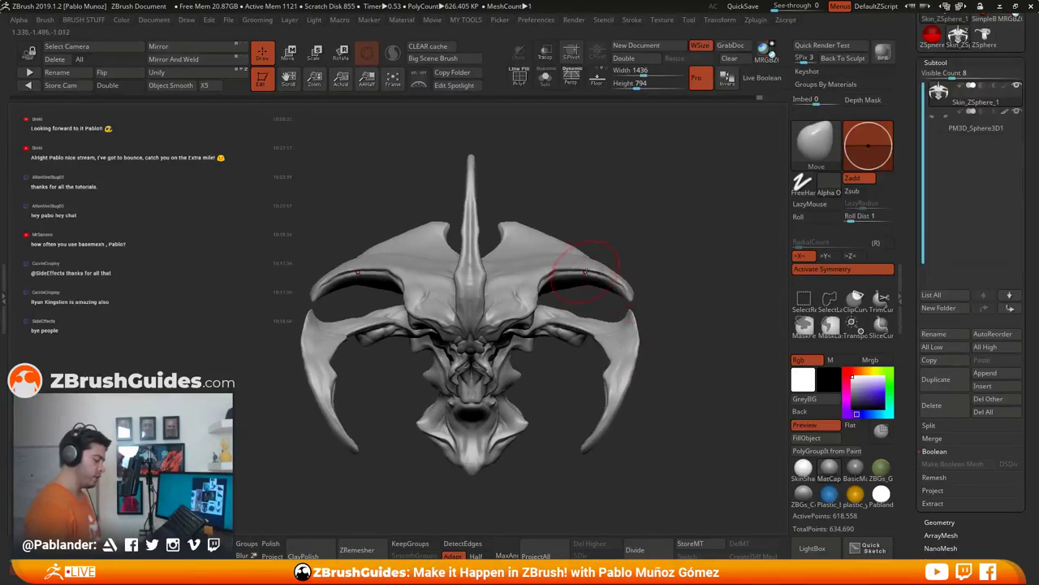
pyautogui.moveTo(648, 235); pyautogui.dragTo(656, 235, button='right')
pyautogui.press('space')
pyautogui.moveTo(663, 234); pyautogui.dragTo(572, 259)
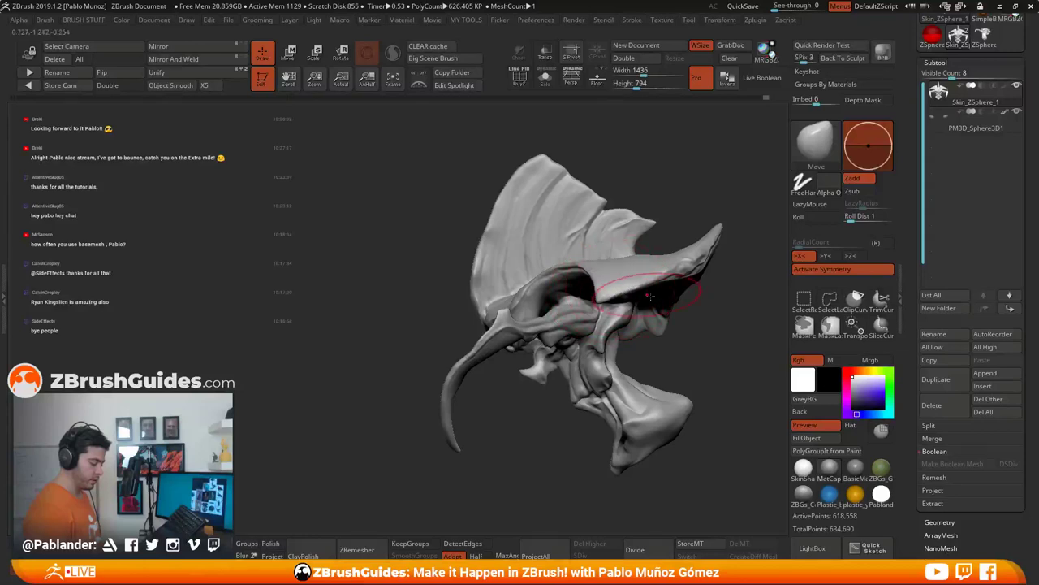
pyautogui.moveTo(650, 295); pyautogui.dragTo(657, 307)
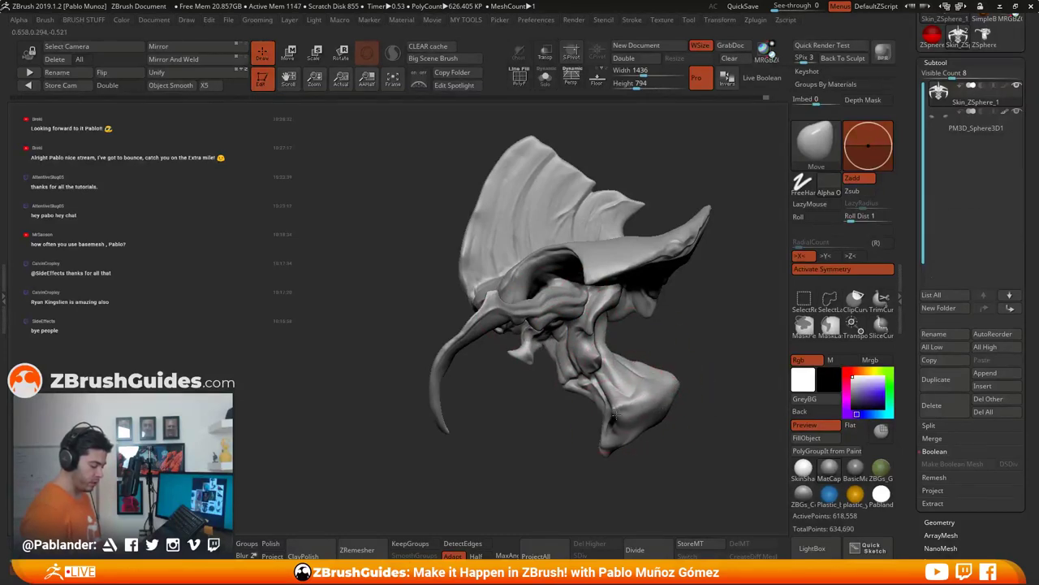
pyautogui.keyDown('alt'); pyautogui.moveTo(682, 315); pyautogui.dragTo(655, 307); pyautogui.keyUp('alt')
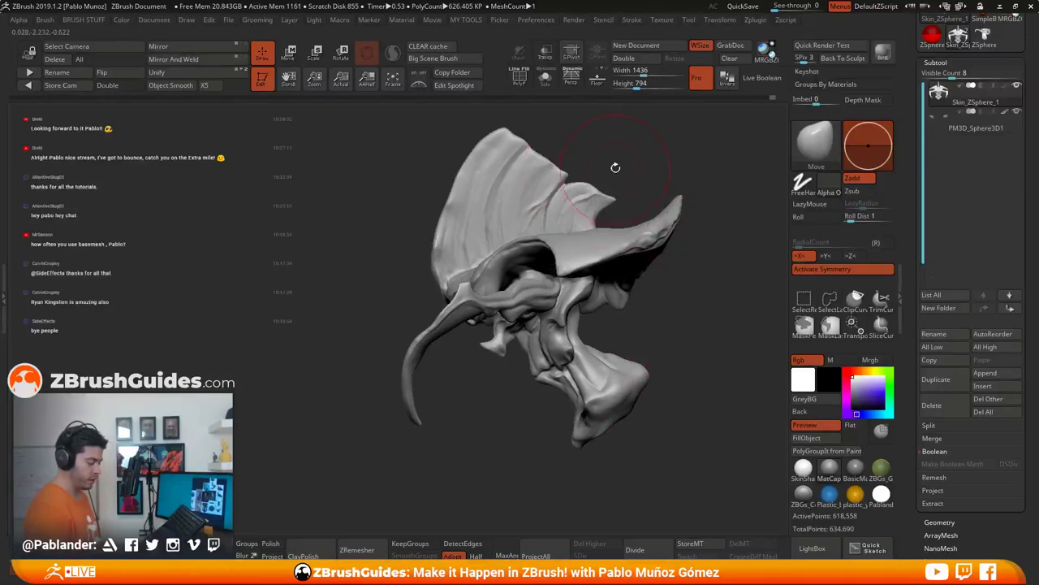
# Step: Reduce the Move brush size and reshape the brow area on both sides of the central crest's base
pyautogui.keyDown('shift'); pyautogui.moveTo(396, 273); pyautogui.dragTo(445, 248, button='right'); pyautogui.keyUp('shift')
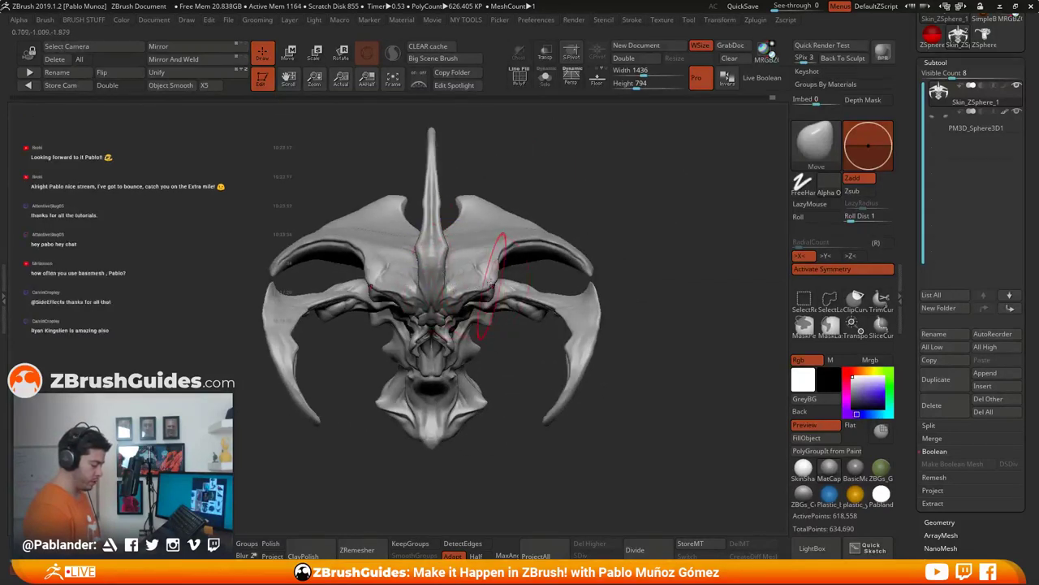
pyautogui.moveTo(510, 360)
pyautogui.mouseDown(button='right')
pyautogui.moveTo(498, 320)
pyautogui.moveTo(513, 302)
pyautogui.mouseUp(button='right')
pyautogui.press('space')
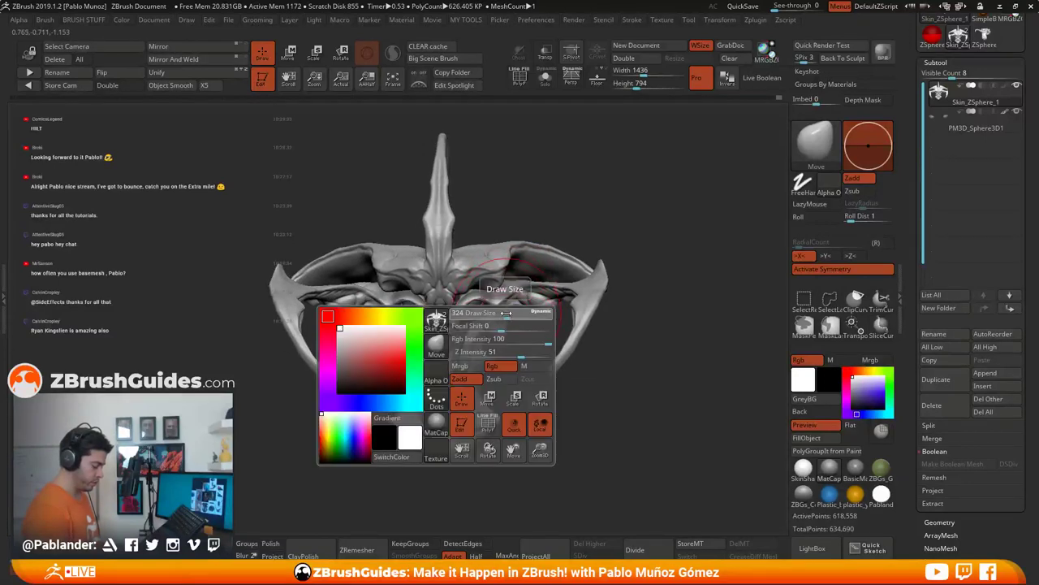
pyautogui.moveTo(507, 313); pyautogui.dragTo(497, 314)
pyautogui.moveTo(491, 301)
pyautogui.mouseDown(button='right')
pyautogui.moveTo(505, 316)
pyautogui.moveTo(521, 393)
pyautogui.moveTo(572, 399)
pyautogui.moveTo(512, 397)
pyautogui.mouseUp(button='right')
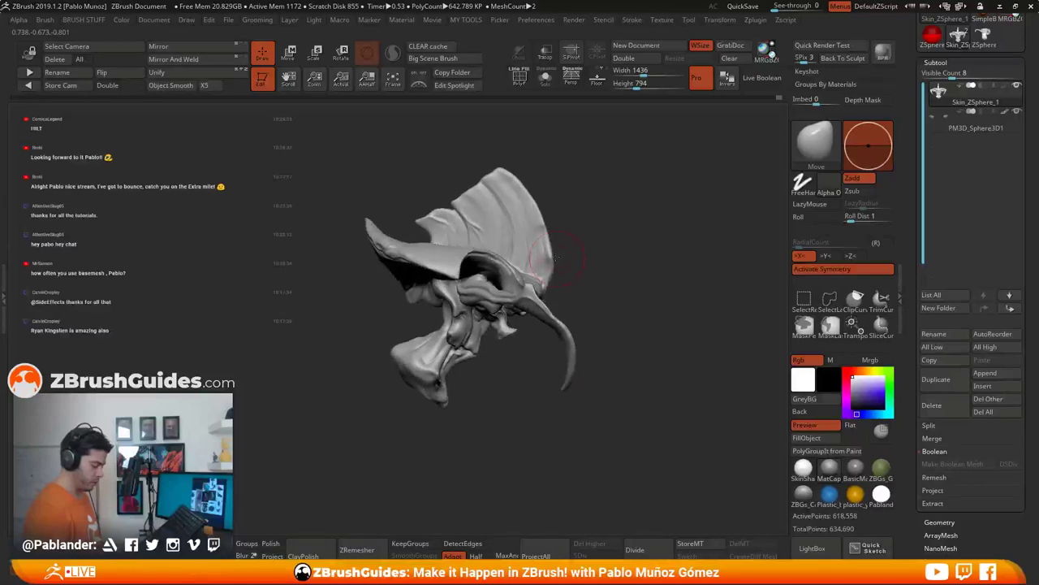
pyautogui.moveTo(620, 256); pyautogui.dragTo(667, 262, button='right')
pyautogui.moveTo(668, 261)
pyautogui.keyDown('ctrl'); pyautogui.mouseDown(button='right')
pyautogui.moveTo(669, 302)
pyautogui.moveTo(700, 297)
pyautogui.mouseUp(button='right'); pyautogui.keyUp('ctrl')
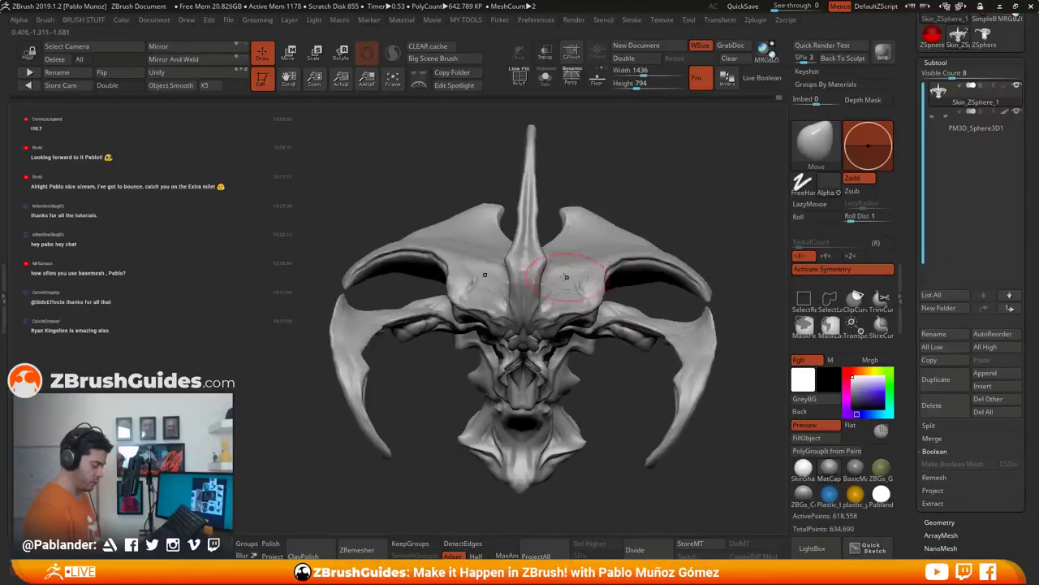
pyautogui.press('space')
pyautogui.moveTo(542, 270)
pyautogui.mouseDown()
pyautogui.moveTo(551, 270)
pyautogui.moveTo(542, 269)
pyautogui.mouseUp()
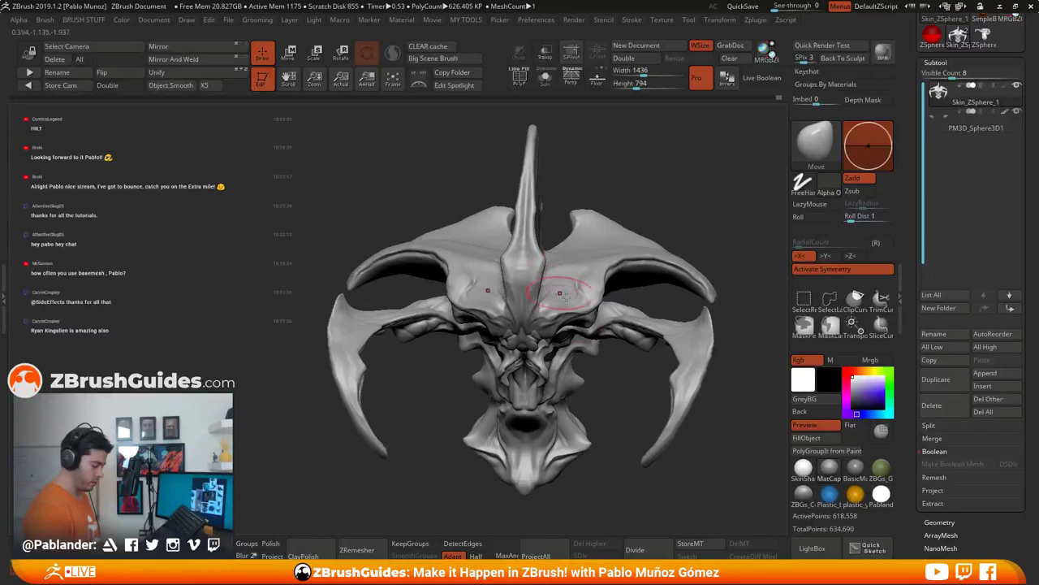
pyautogui.moveTo(560, 293)
pyautogui.mouseDown(button='right')
pyautogui.moveTo(528, 280)
pyautogui.moveTo(530, 216)
pyautogui.moveTo(479, 264)
pyautogui.mouseUp(button='right')
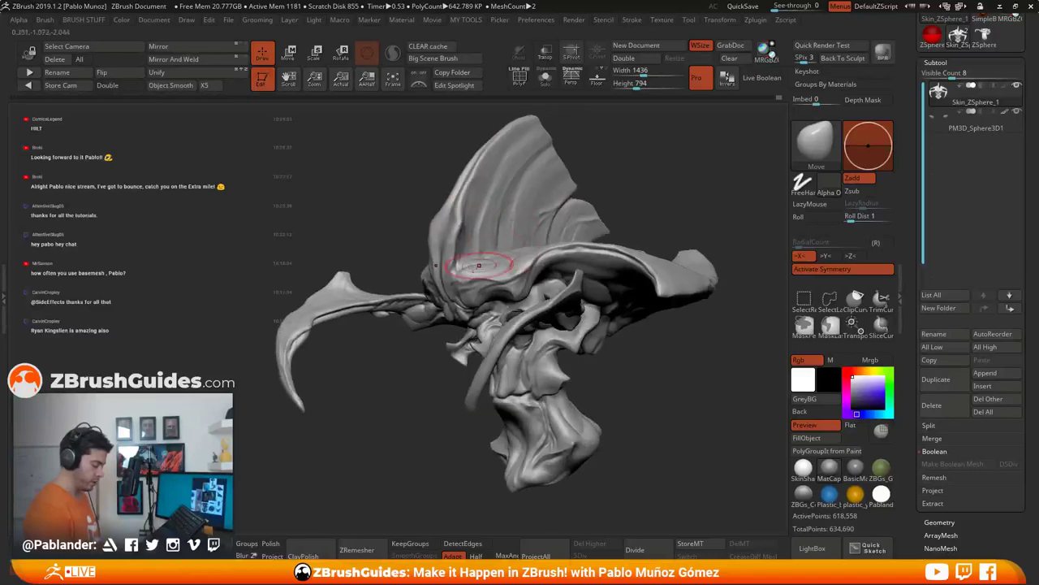
# Step: Push the inner tips of the side frills outward from the front and check the head's back and underside
pyautogui.moveTo(560, 216)
pyautogui.mouseDown(button='right')
pyautogui.moveTo(528, 244)
pyautogui.moveTo(568, 268)
pyautogui.moveTo(696, 225)
pyautogui.moveTo(626, 302)
pyautogui.moveTo(548, 220)
pyautogui.mouseUp(button='right')
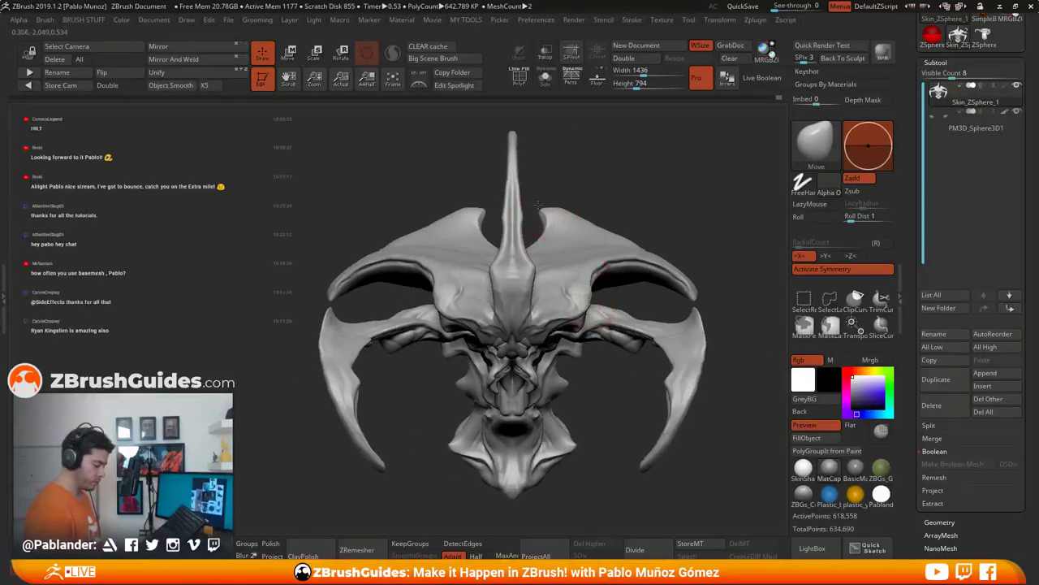
pyautogui.moveTo(557, 212); pyautogui.dragTo(563, 207)
pyautogui.moveTo(608, 194)
pyautogui.mouseDown(button='right')
pyautogui.moveTo(609, 213)
pyautogui.moveTo(455, 227)
pyautogui.mouseUp(button='right')
pyautogui.moveTo(573, 228)
pyautogui.mouseDown(button='right')
pyautogui.moveTo(627, 232)
pyautogui.moveTo(549, 281)
pyautogui.mouseUp(button='right')
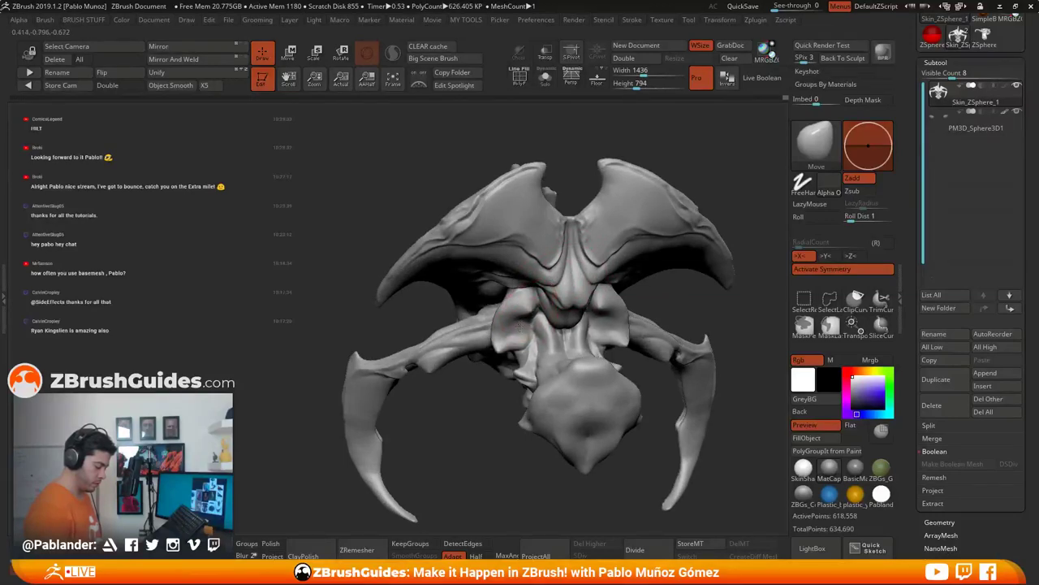
pyautogui.moveTo(539, 321); pyautogui.dragTo(510, 284, button='right')
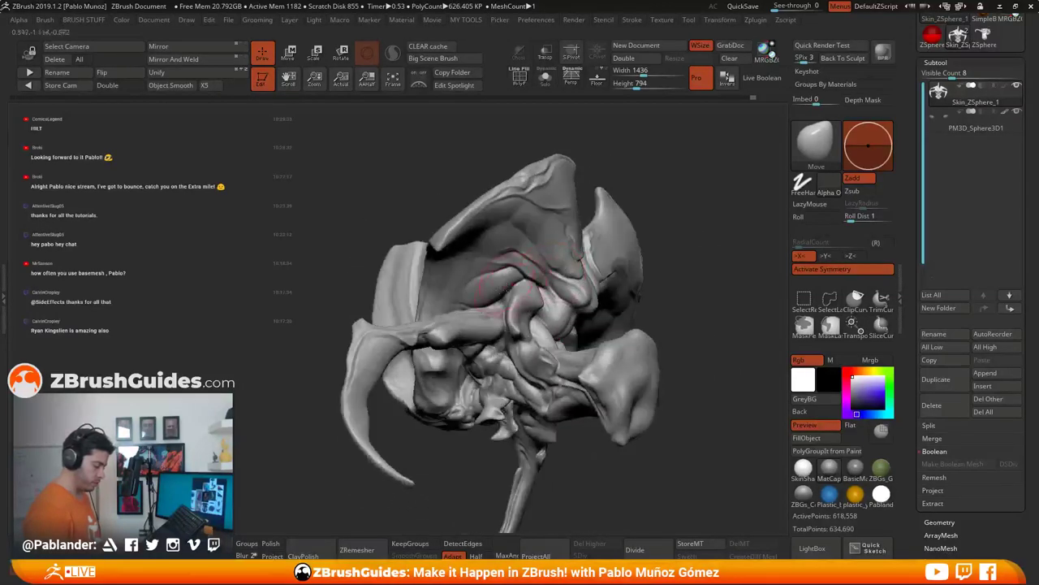
pyautogui.moveTo(614, 306)
pyautogui.mouseDown(button='right')
pyautogui.moveTo(601, 290)
pyautogui.moveTo(607, 281)
pyautogui.moveTo(622, 292)
pyautogui.moveTo(580, 304)
pyautogui.moveTo(632, 324)
pyautogui.moveTo(616, 323)
pyautogui.moveTo(592, 292)
pyautogui.moveTo(625, 293)
pyautogui.moveTo(610, 268)
pyautogui.moveTo(656, 298)
pyautogui.moveTo(654, 214)
pyautogui.moveTo(643, 244)
pyautogui.moveTo(641, 225)
pyautogui.mouseUp(button='right')
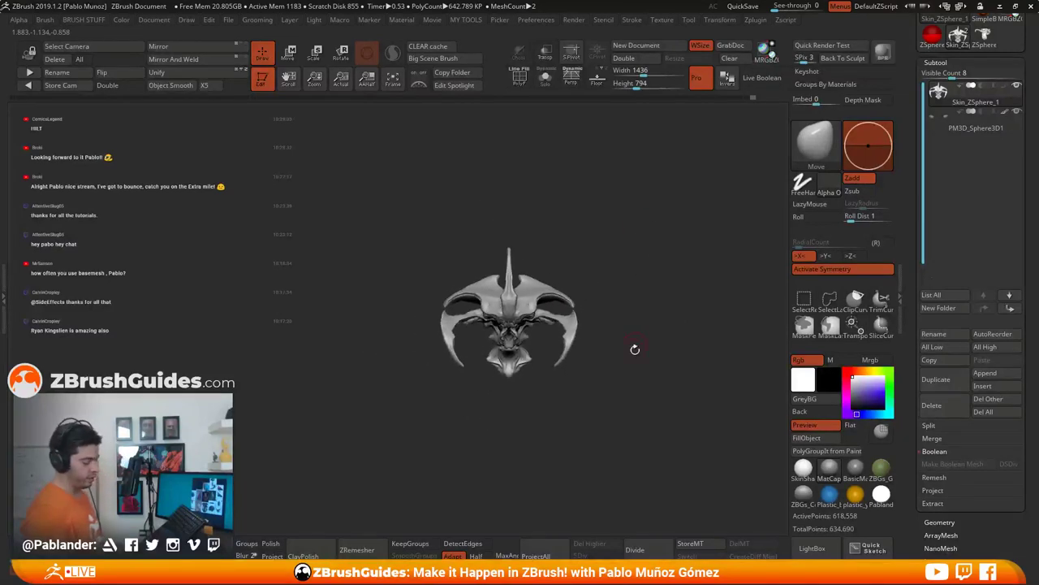
# Step: Append a Cube3D as a new subtool and make it the active one for transforming
pyautogui.moveTo(635, 350)
pyautogui.keyDown('ctrl'); pyautogui.mouseDown(button='right')
pyautogui.moveTo(632, 337)
pyautogui.moveTo(578, 348)
pyautogui.moveTo(613, 379)
pyautogui.mouseUp(button='right'); pyautogui.keyUp('ctrl')
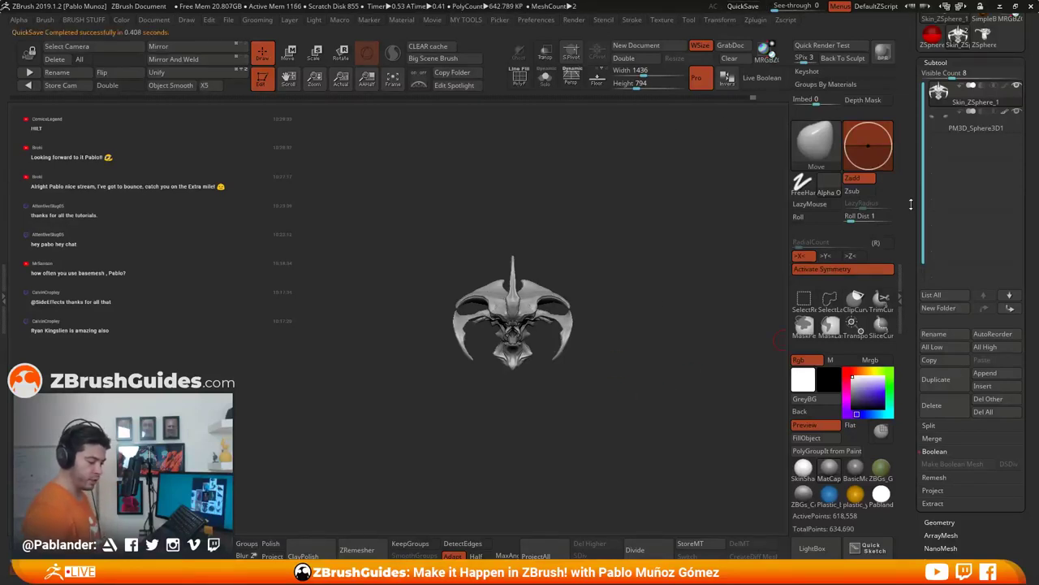
pyautogui.scroll(-2, 910, 204)
pyautogui.moveTo(657, 340); pyautogui.dragTo(647, 354, button='right')
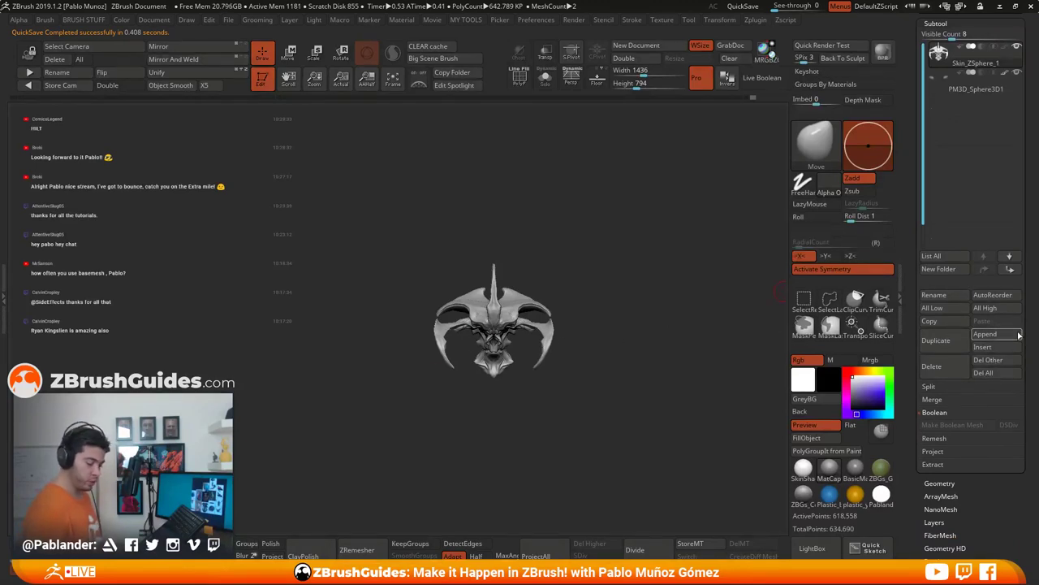
pyautogui.click(985, 334)
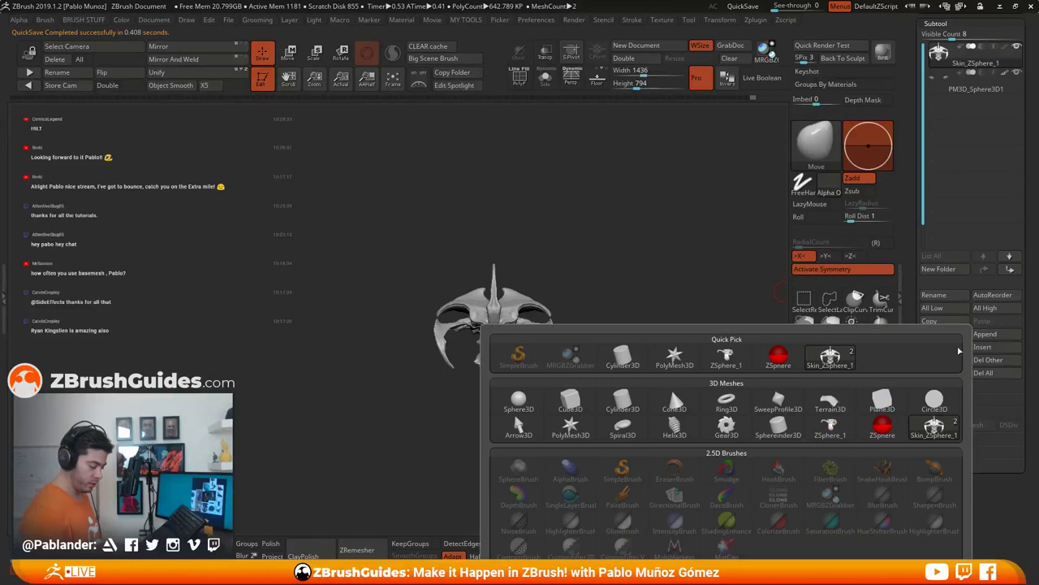
pyautogui.click(570, 399)
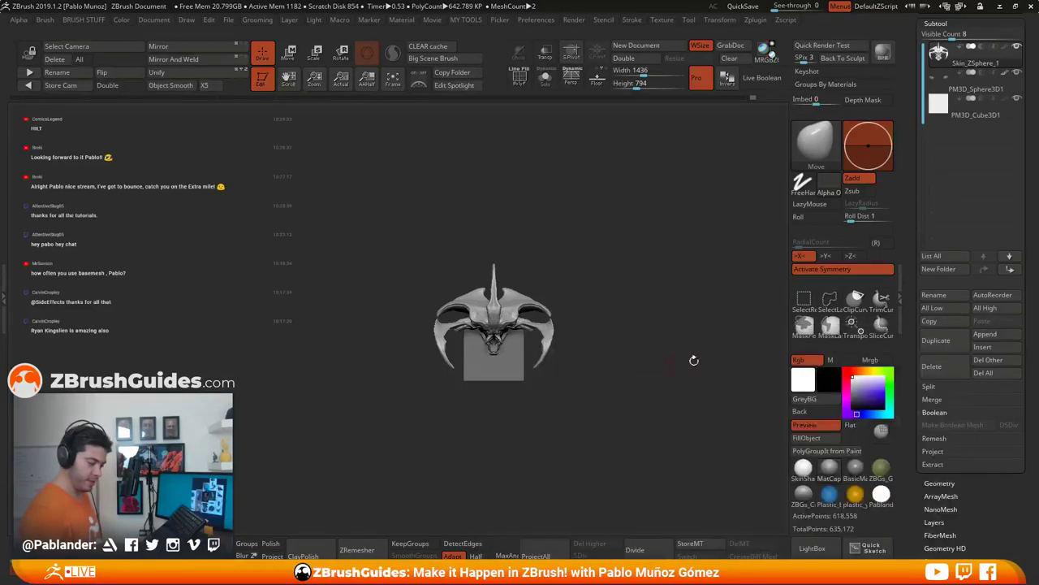
pyautogui.click(969, 116)
pyautogui.press('w')
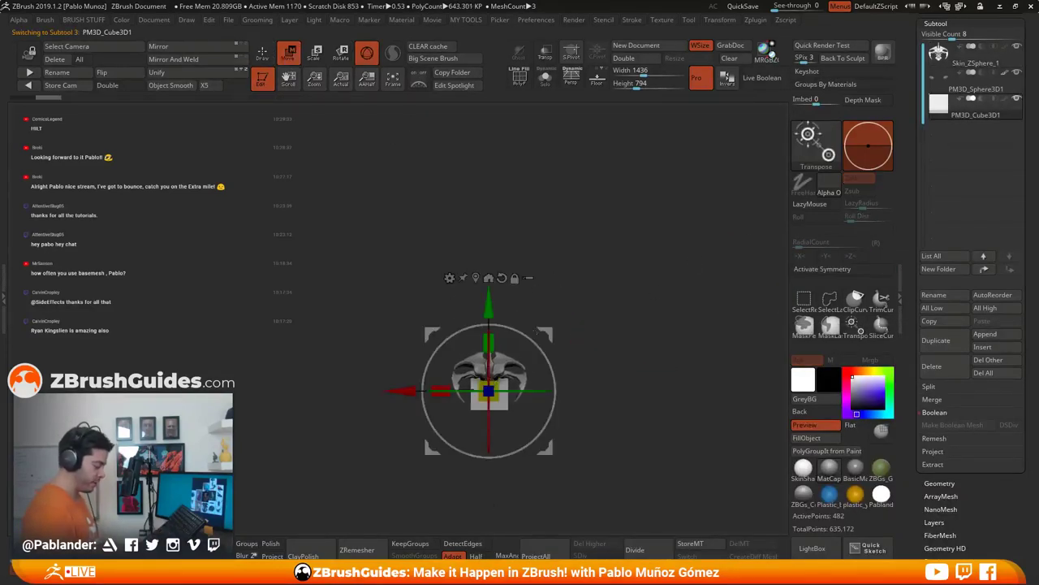
# Step: Raise and stretch the cube vertically into a long, narrow block above the creature head
pyautogui.moveTo(494, 337); pyautogui.dragTo(493, 232)
pyautogui.moveTo(490, 305); pyautogui.dragTo(489, 204)
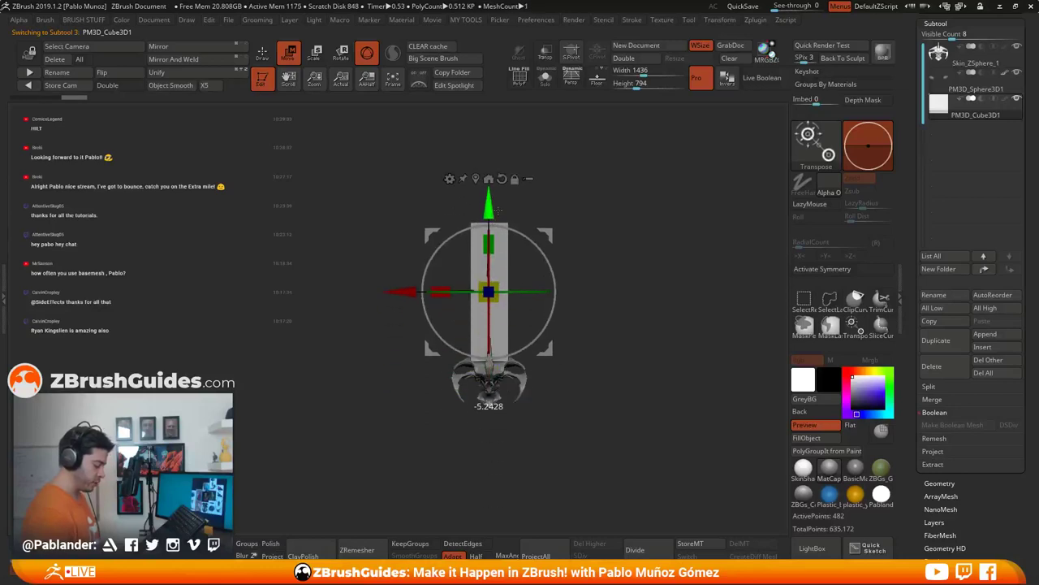
pyautogui.moveTo(494, 240); pyautogui.dragTo(499, 203)
pyautogui.moveTo(495, 294); pyautogui.dragTo(490, 316)
pyautogui.moveTo(493, 248); pyautogui.dragTo(492, 231)
pyautogui.keyDown('alt'); pyautogui.moveTo(570, 216); pyautogui.dragTo(569, 262); pyautogui.keyUp('alt')
pyautogui.moveTo(492, 262); pyautogui.dragTo(492, 199)
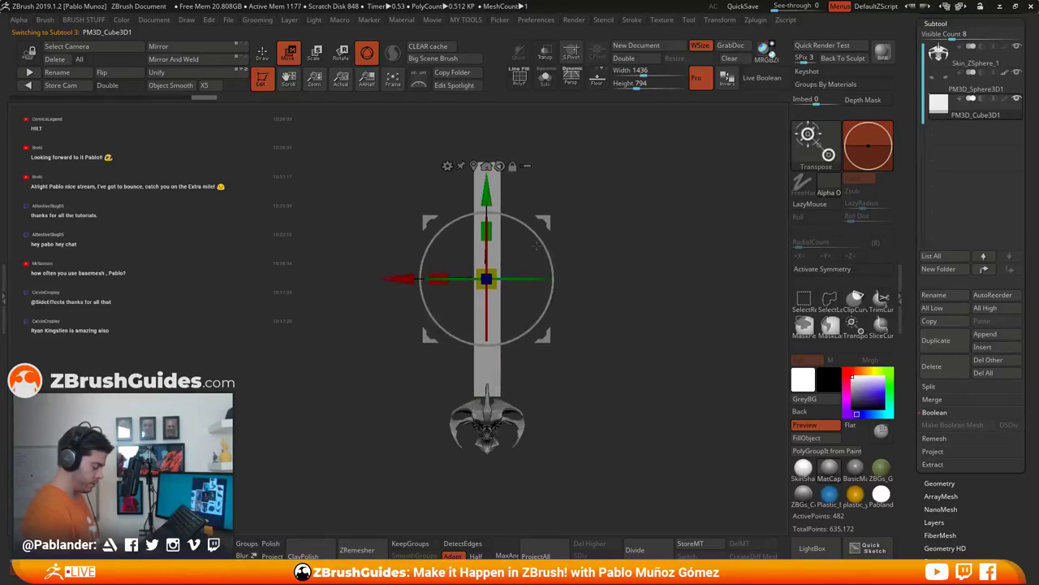
# Step: Thin the block into a flat blade from the side and lower it so its base meets the head
pyautogui.keyDown('shift'); pyautogui.moveTo(570, 244); pyautogui.dragTo(607, 245); pyautogui.keyUp('shift')
pyautogui.moveTo(538, 279); pyautogui.dragTo(586, 278)
pyautogui.moveTo(506, 191); pyautogui.dragTo(507, 207)
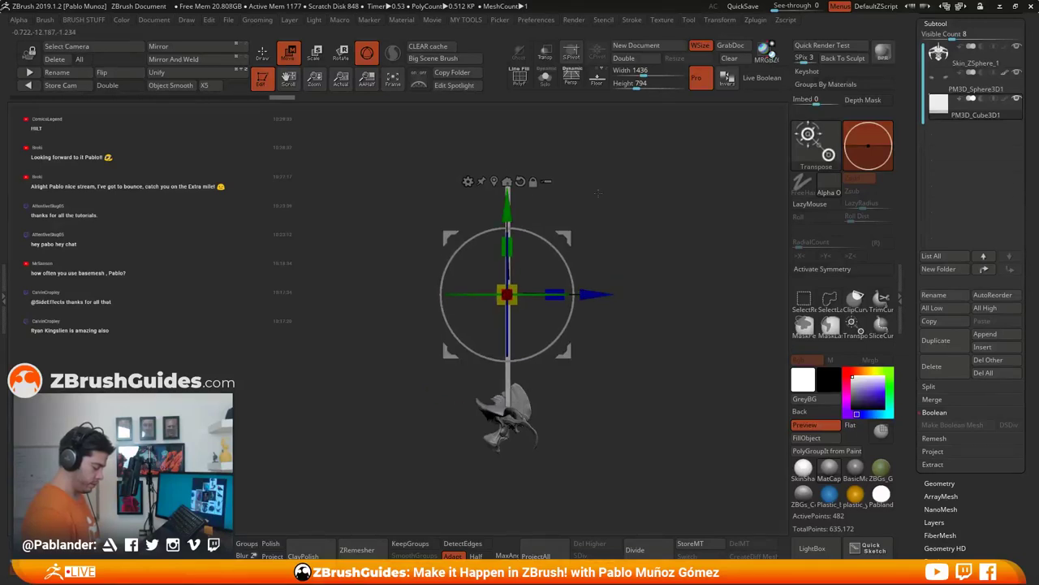
pyautogui.keyDown('shift'); pyautogui.moveTo(598, 191); pyautogui.dragTo(583, 209); pyautogui.keyUp('shift')
pyautogui.keyDown('alt'); pyautogui.moveTo(631, 248); pyautogui.dragTo(616, 269); pyautogui.keyUp('alt')
# Step: Show the blade block's polyframe and rebuild it with DynaMesh into a denser, even mesh
pyautogui.press('q')
pyautogui.keyDown('alt'); pyautogui.moveTo(563, 235); pyautogui.dragTo(576, 406); pyautogui.keyUp('alt')
pyautogui.click(518, 78)
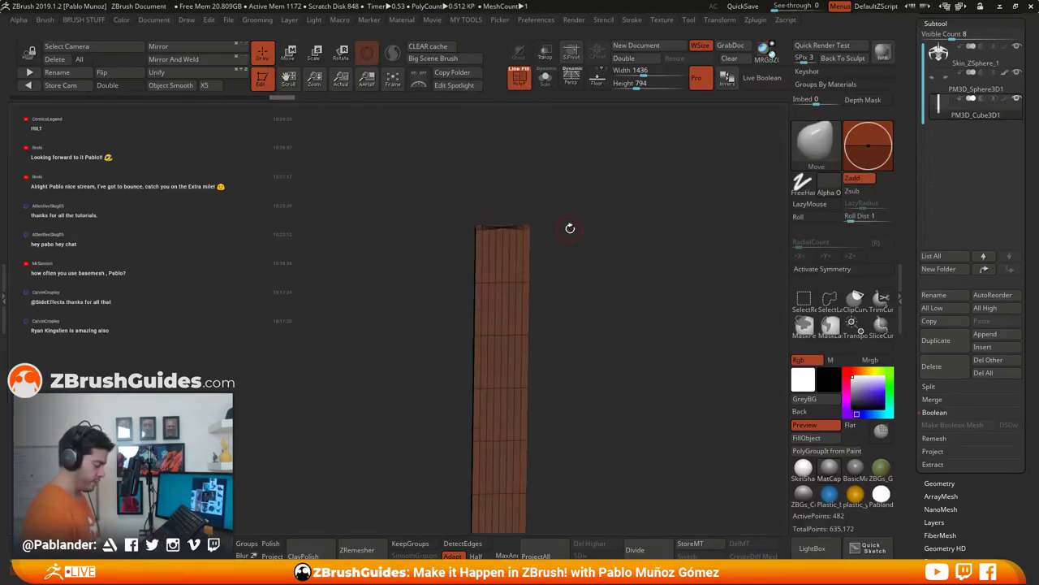
pyautogui.moveTo(572, 230); pyautogui.dragTo(568, 339)
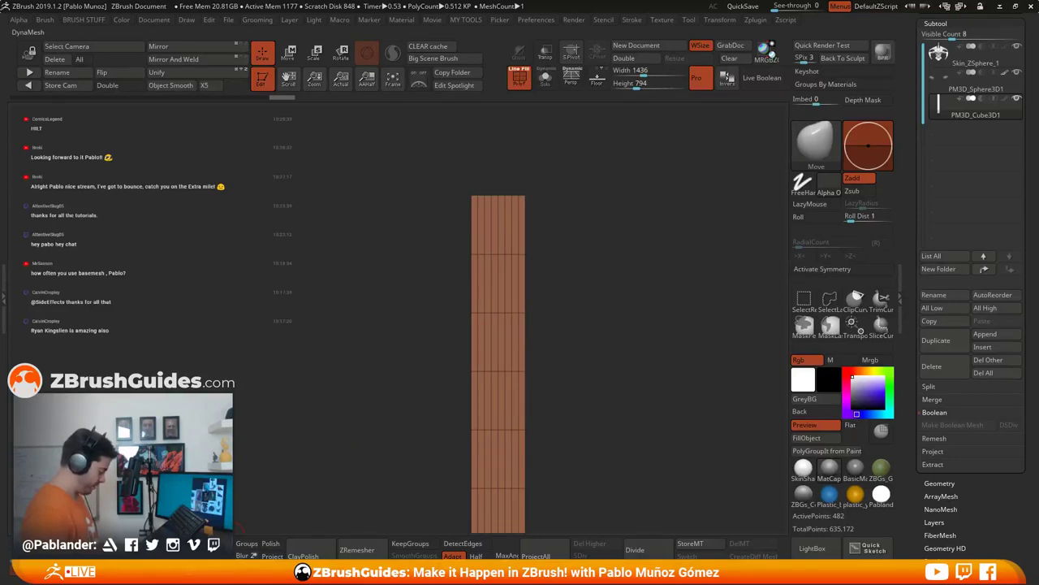
pyautogui.hotkey('ctrl', 'd')
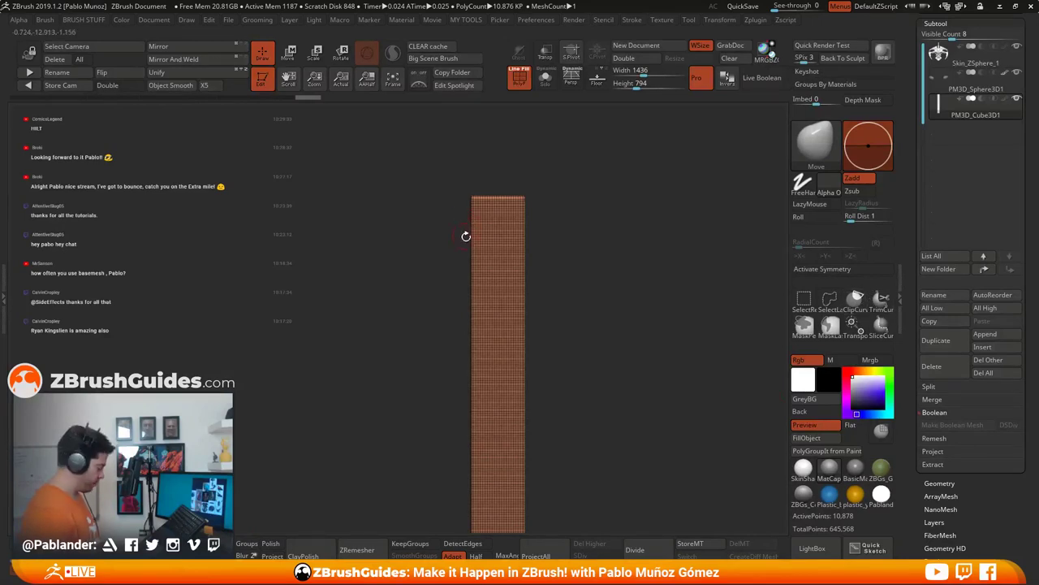
# Step: Clip one half of the blade with ClipCurve, angling its tip and bevelling both faces to a sharp edge with the blade isolated
pyautogui.moveTo(459, 253)
pyautogui.keyDown('ctrl'); pyautogui.keyDown('shift'); pyautogui.mouseDown()
pyautogui.moveTo(506, 153)
pyautogui.moveTo(473, 158)
pyautogui.moveTo(459, 254)
pyautogui.moveTo(519, 148)
pyautogui.mouseUp(); pyautogui.keyUp('shift'); pyautogui.keyUp('ctrl')
pyautogui.moveTo(564, 188); pyautogui.dragTo(580, 297)
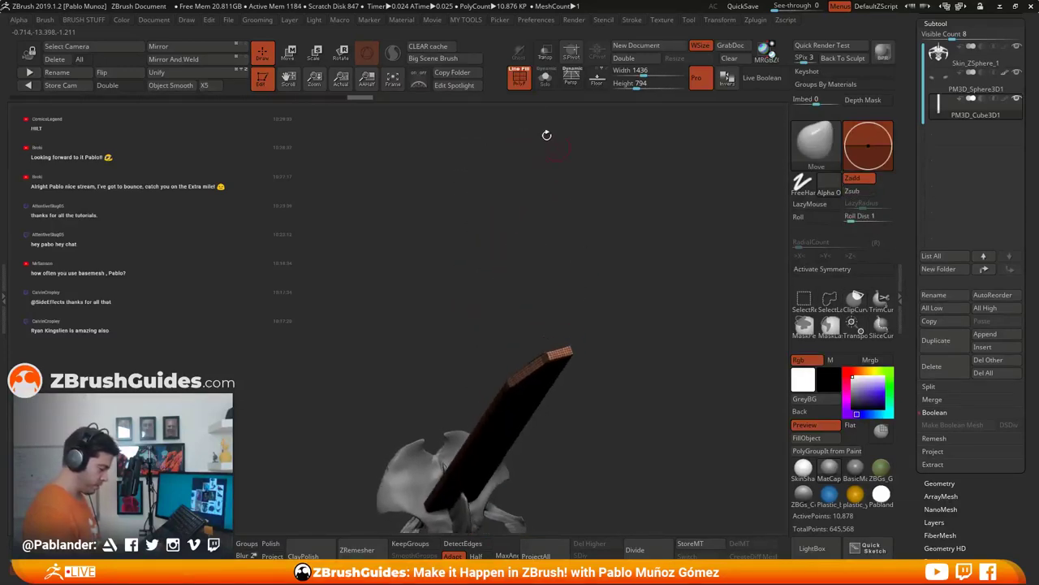
pyautogui.moveTo(547, 135); pyautogui.dragTo(605, 253)
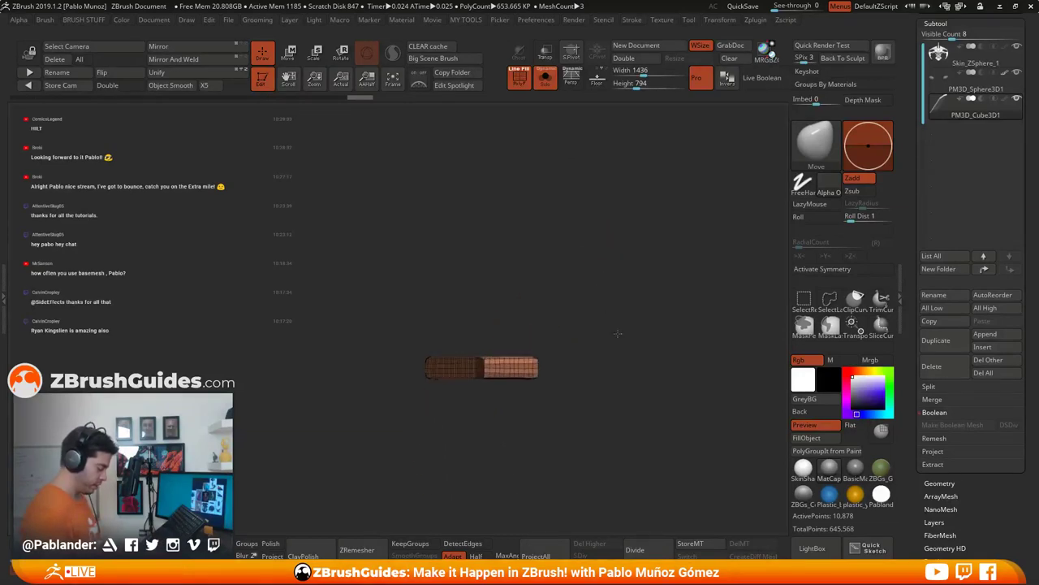
pyautogui.keyDown('alt'); pyautogui.moveTo(618, 333); pyautogui.dragTo(659, 270); pyautogui.keyUp('alt')
pyautogui.moveTo(445, 315)
pyautogui.keyDown('ctrl'); pyautogui.keyDown('shift'); pyautogui.mouseDown()
pyautogui.moveTo(547, 276)
pyautogui.moveTo(522, 334)
pyautogui.moveTo(372, 289)
pyautogui.mouseUp(); pyautogui.keyUp('shift'); pyautogui.keyUp('ctrl')
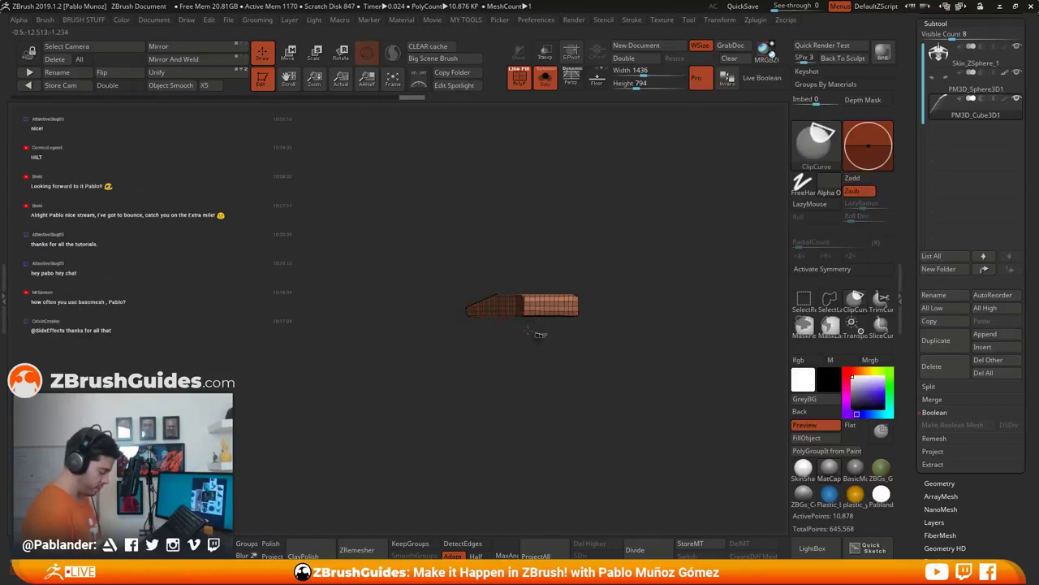
pyautogui.keyDown('ctrl'); pyautogui.keyDown('shift'); pyautogui.moveTo(542, 334); pyautogui.dragTo(446, 304); pyautogui.keyUp('shift'); pyautogui.keyUp('ctrl')
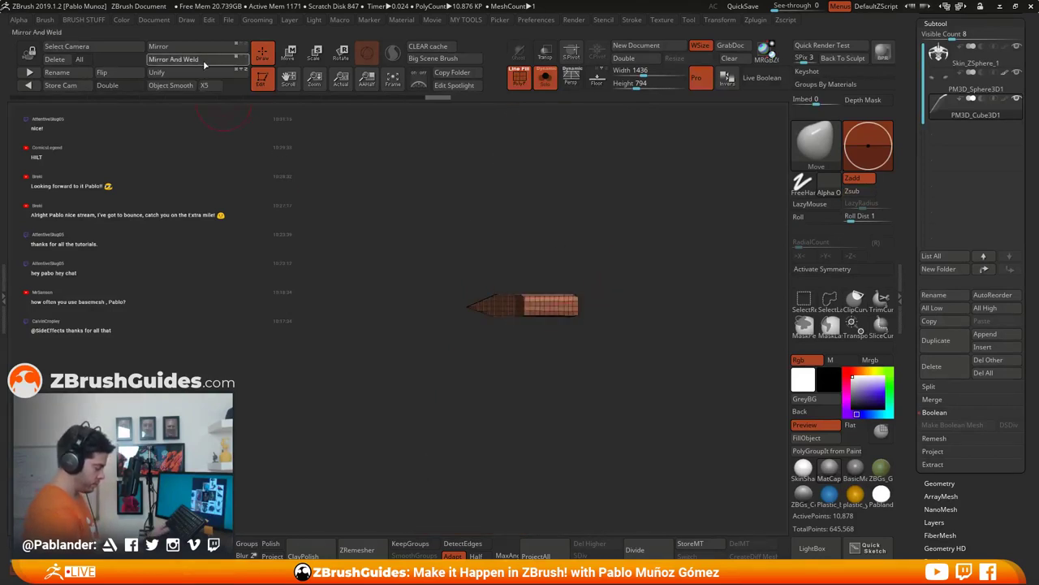
# Step: Mirror and weld the blade into a symmetrical pointed shape and hide the polyframe
pyautogui.moveTo(362, 185); pyautogui.dragTo(578, 165)
pyautogui.click(519, 88)
pyautogui.keyDown('alt'); pyautogui.moveTo(609, 280); pyautogui.dragTo(555, 242); pyautogui.keyUp('alt')
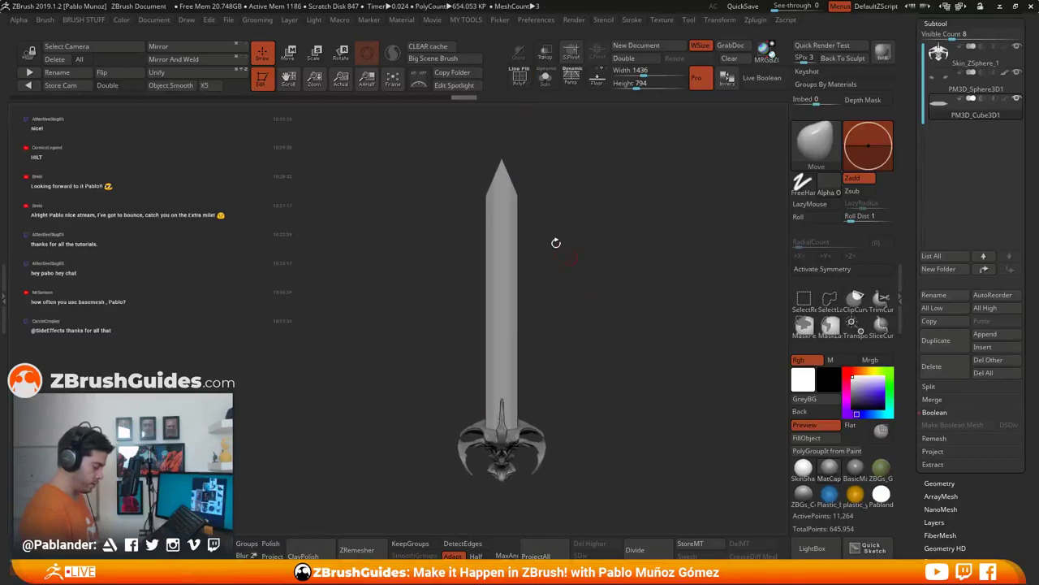
# Step: Taper the sword blade with the Taper deformer so it narrows toward the hilt, and accept the deformation
pyautogui.click(298, 58)
pyautogui.click(463, 181)
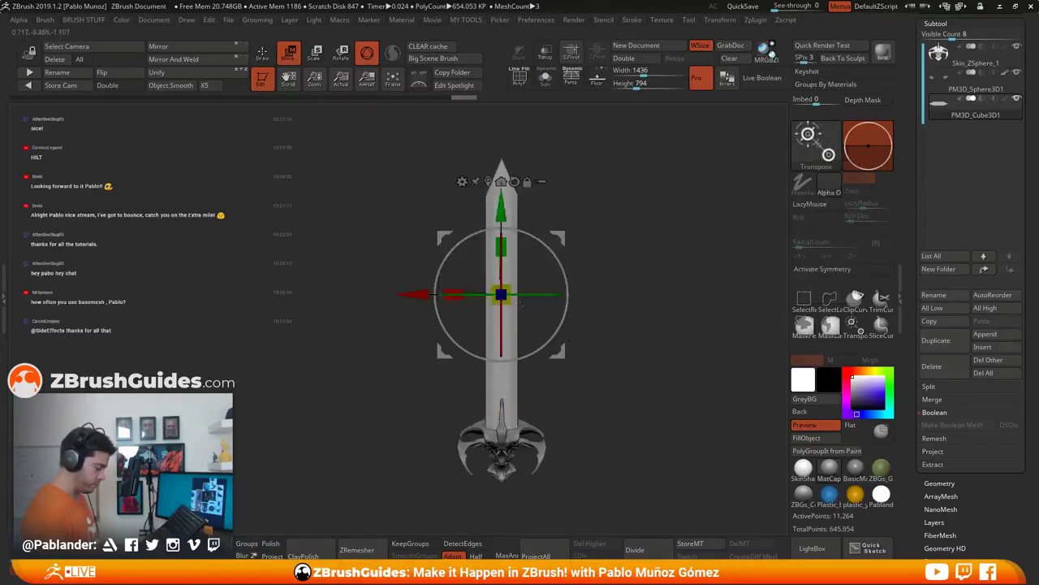
pyautogui.click(462, 181)
pyautogui.click(579, 295)
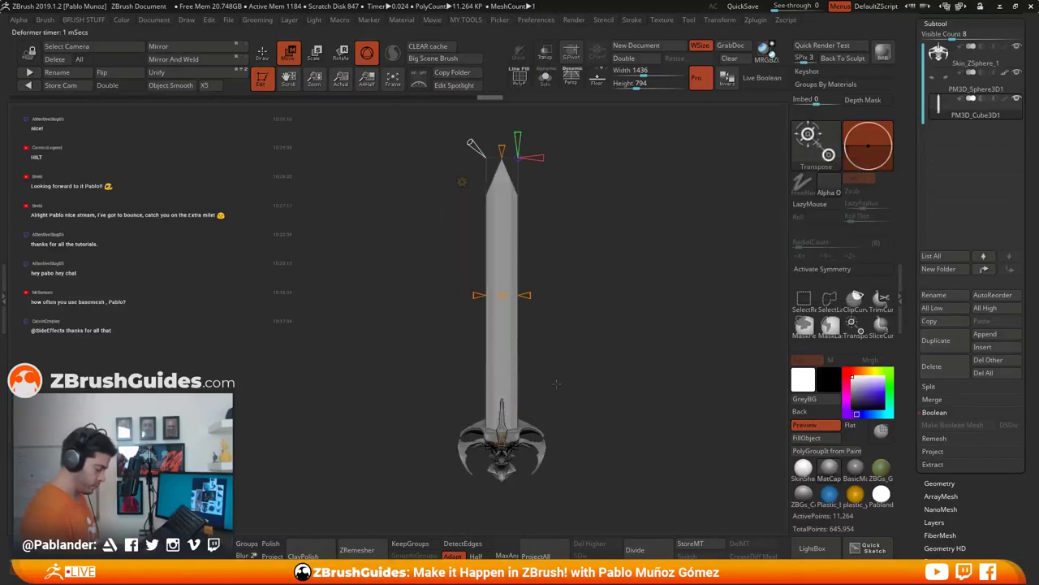
pyautogui.moveTo(502, 407); pyautogui.dragTo(501, 408)
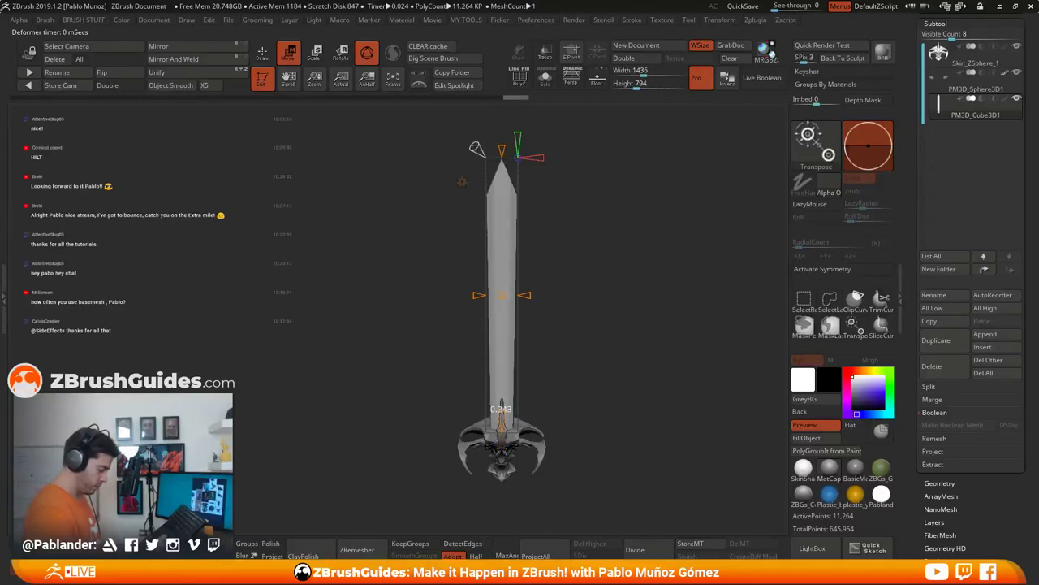
pyautogui.click(480, 151)
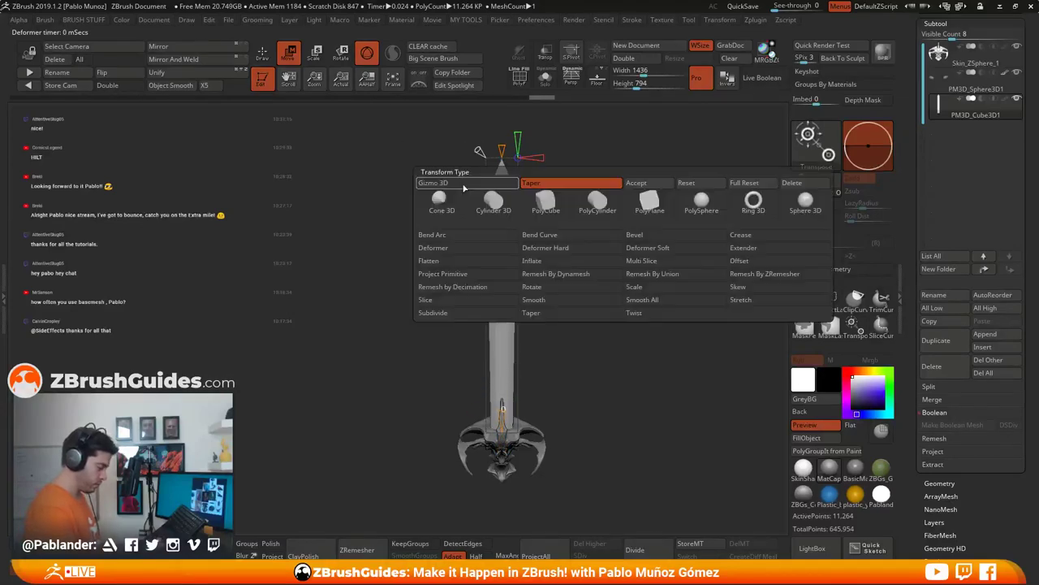
pyautogui.click(638, 199)
pyautogui.press('q')
pyautogui.moveTo(429, 164)
pyautogui.mouseDown()
pyautogui.moveTo(487, 227)
pyautogui.moveTo(599, 302)
pyautogui.moveTo(625, 339)
pyautogui.moveTo(589, 269)
pyautogui.moveTo(600, 269)
pyautogui.moveTo(543, 288)
pyautogui.moveTo(610, 346)
pyautogui.moveTo(638, 341)
pyautogui.moveTo(572, 325)
pyautogui.mouseUp()
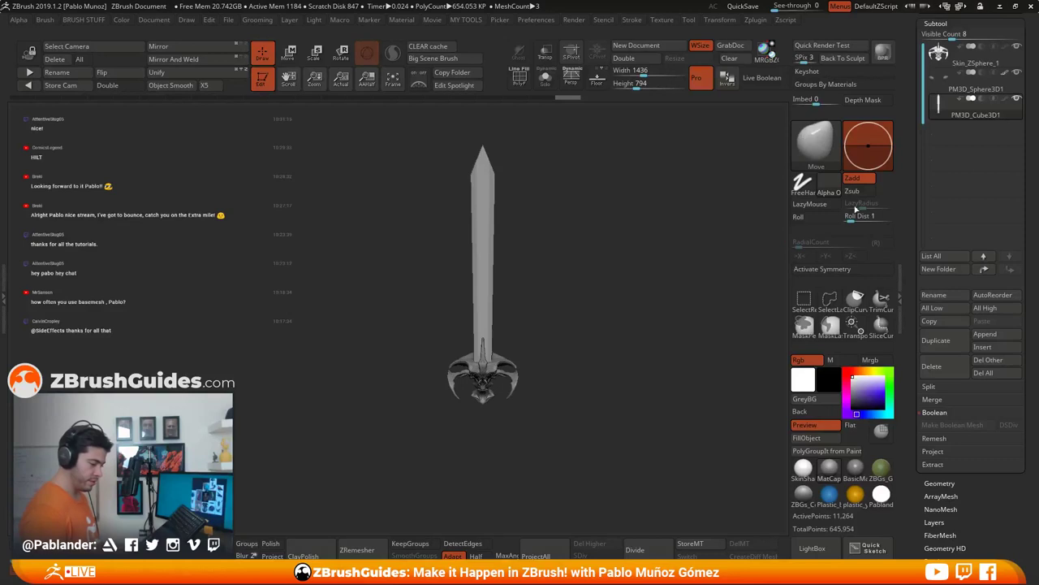
# Step: Append a cylinder as the sword's grip, slim and lengthen it, and place it below the creature head
pyautogui.click(985, 334)
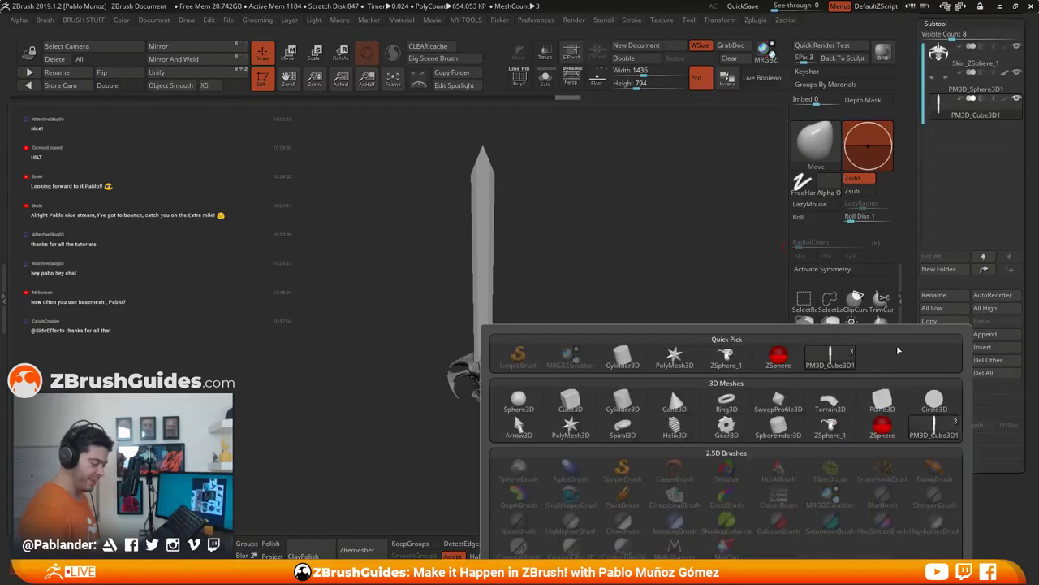
pyautogui.click(632, 367)
pyautogui.press('w')
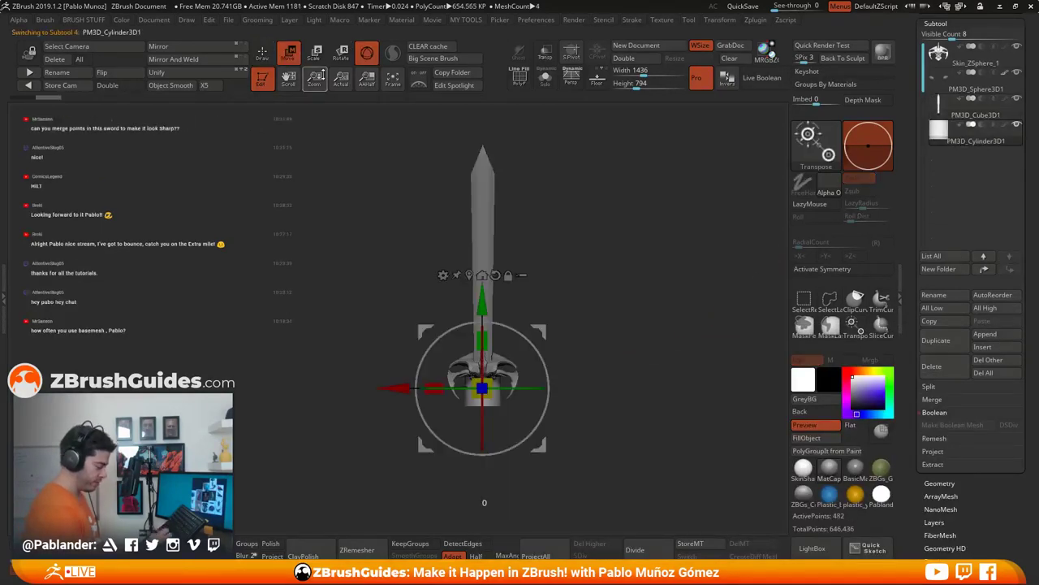
pyautogui.moveTo(487, 345); pyautogui.dragTo(487, 321)
pyautogui.moveTo(488, 394); pyautogui.dragTo(484, 405)
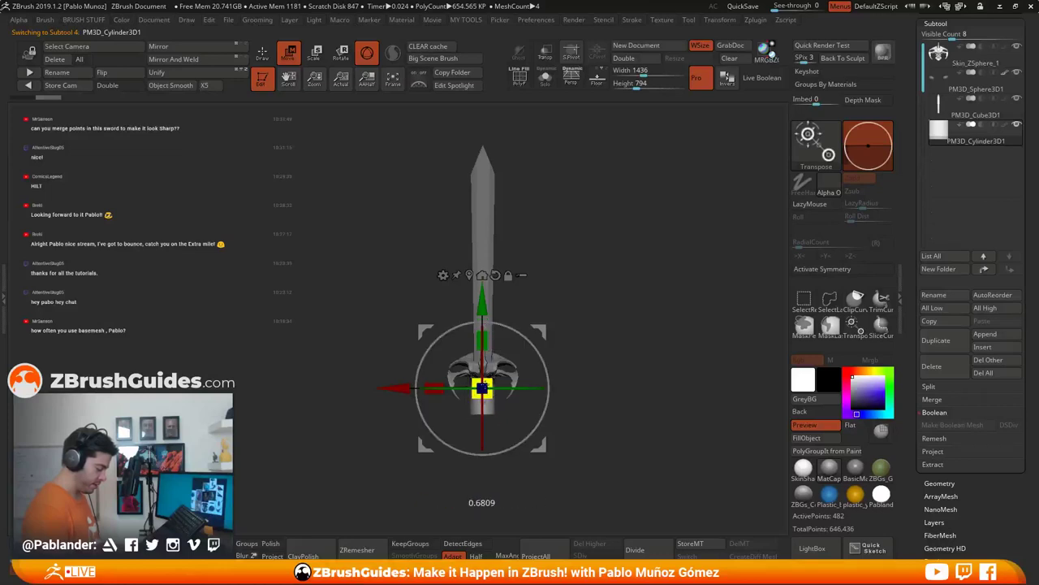
pyautogui.keyDown('alt'); pyautogui.moveTo(600, 325); pyautogui.dragTo(622, 328); pyautogui.keyUp('alt')
pyautogui.moveTo(499, 273); pyautogui.dragTo(500, 313)
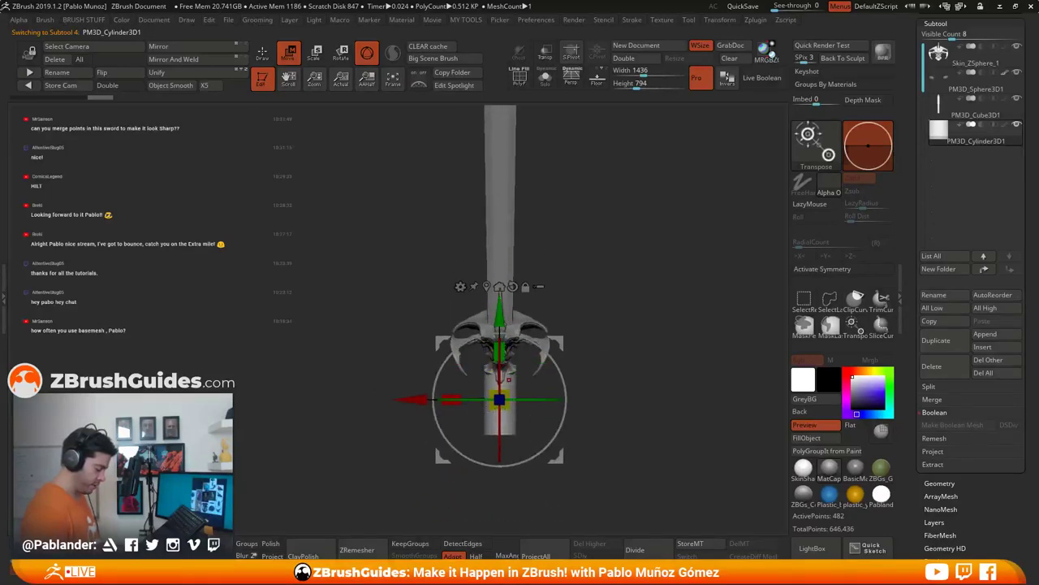
pyautogui.moveTo(505, 394); pyautogui.dragTo(503, 404)
pyautogui.moveTo(502, 355); pyautogui.dragTo(504, 343)
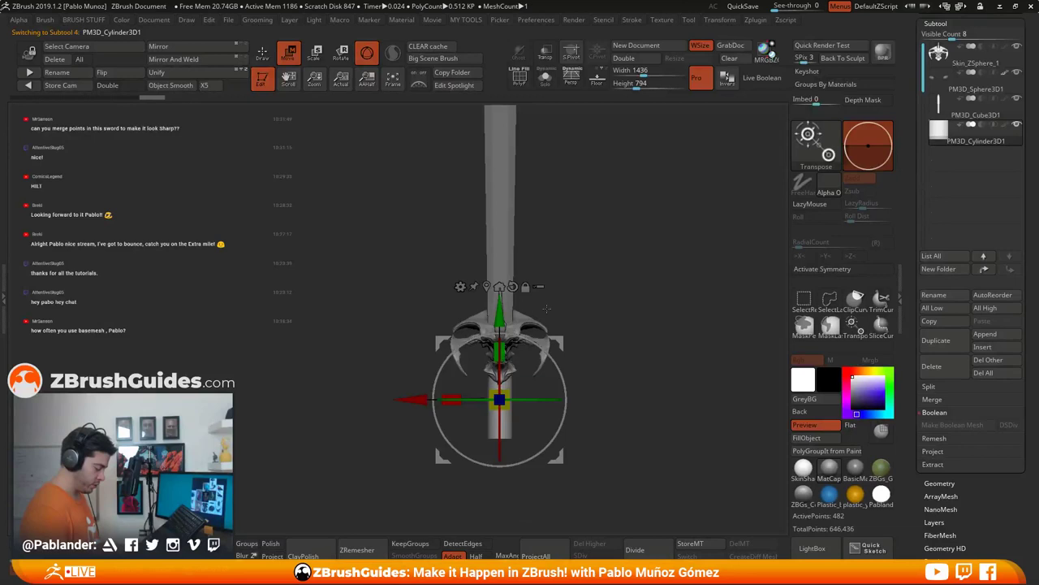
# Step: Align the grip cylinder with the blade in side view, thin and lengthen it, and raise its upper end into the head
pyautogui.moveTo(547, 309); pyautogui.dragTo(459, 341)
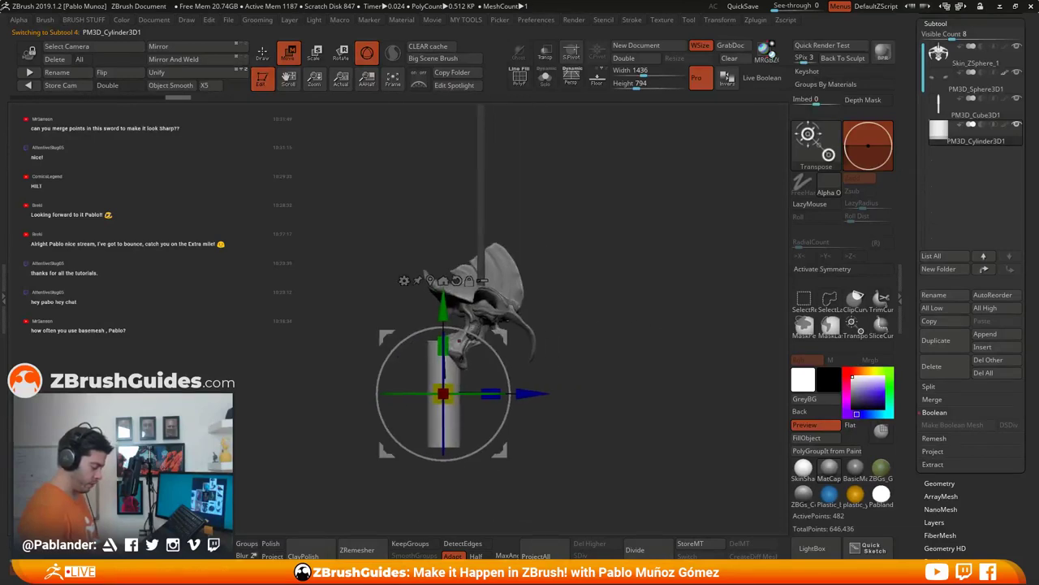
pyautogui.moveTo(529, 392); pyautogui.dragTo(566, 393)
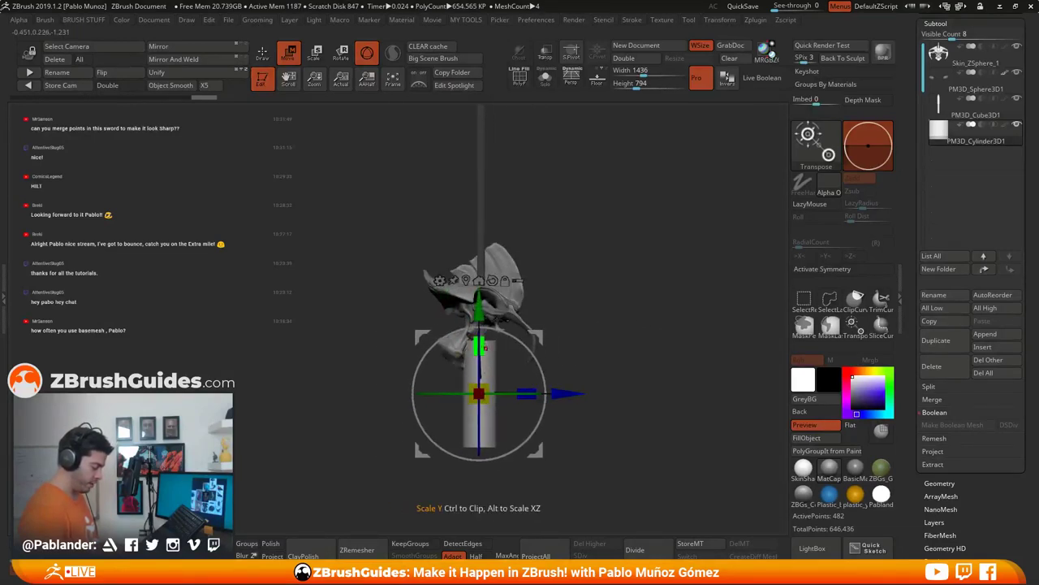
pyautogui.moveTo(481, 347); pyautogui.dragTo(489, 333)
pyautogui.moveTo(489, 383); pyautogui.dragTo(486, 391)
pyautogui.moveTo(480, 304); pyautogui.dragTo(480, 285)
pyautogui.moveTo(482, 324); pyautogui.dragTo(480, 304)
pyautogui.moveTo(485, 392); pyautogui.dragTo(485, 402)
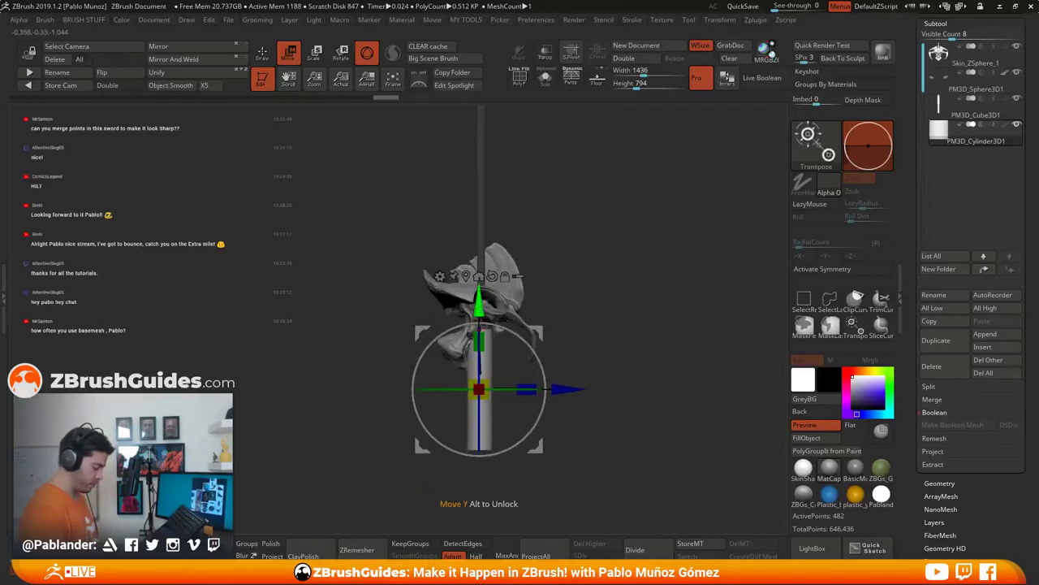
pyautogui.moveTo(480, 303); pyautogui.dragTo(480, 292)
pyautogui.keyDown('shift'); pyautogui.moveTo(619, 301); pyautogui.dragTo(564, 303); pyautogui.keyUp('shift')
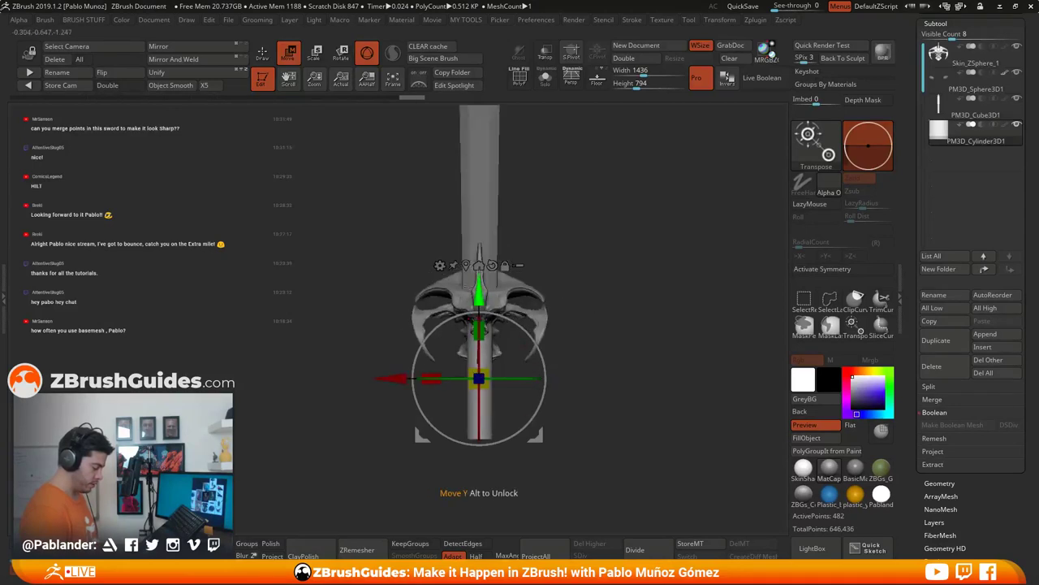
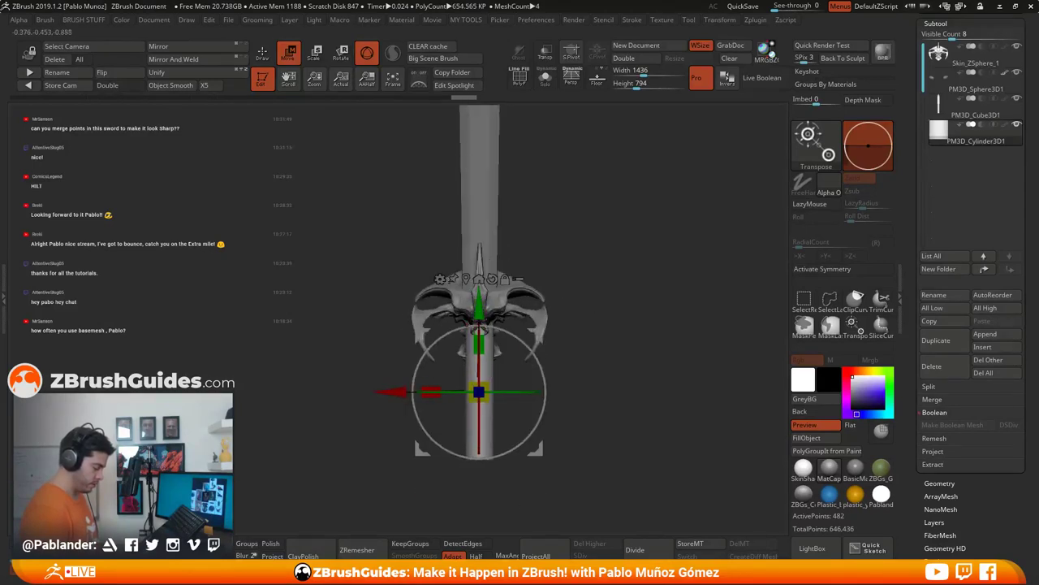
# Step: Taper the grip cylinder toward its lower end with the Taper deformer
pyautogui.click(439, 266)
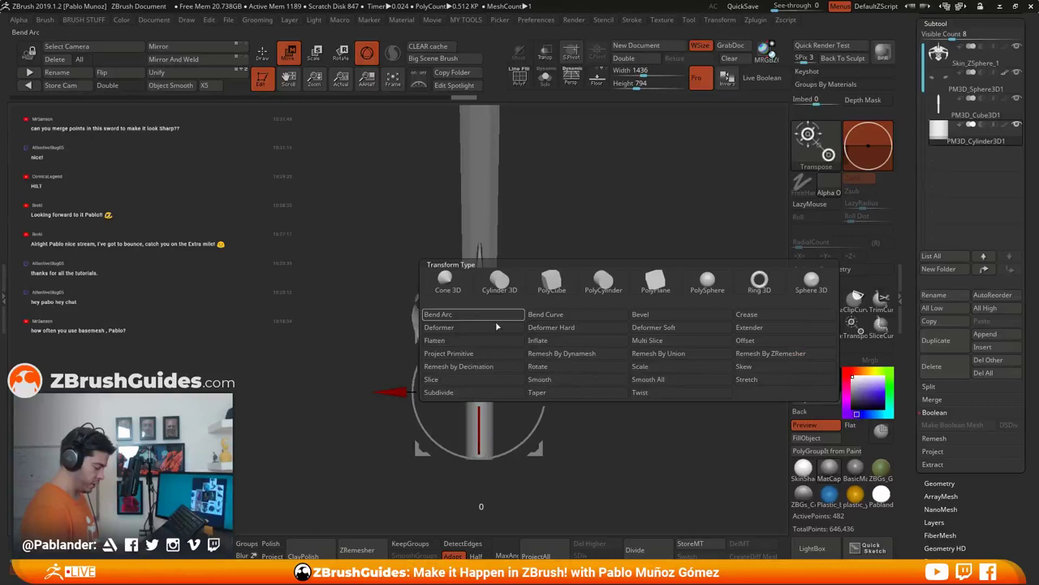
pyautogui.click(576, 393)
pyautogui.moveTo(482, 462); pyautogui.dragTo(484, 430)
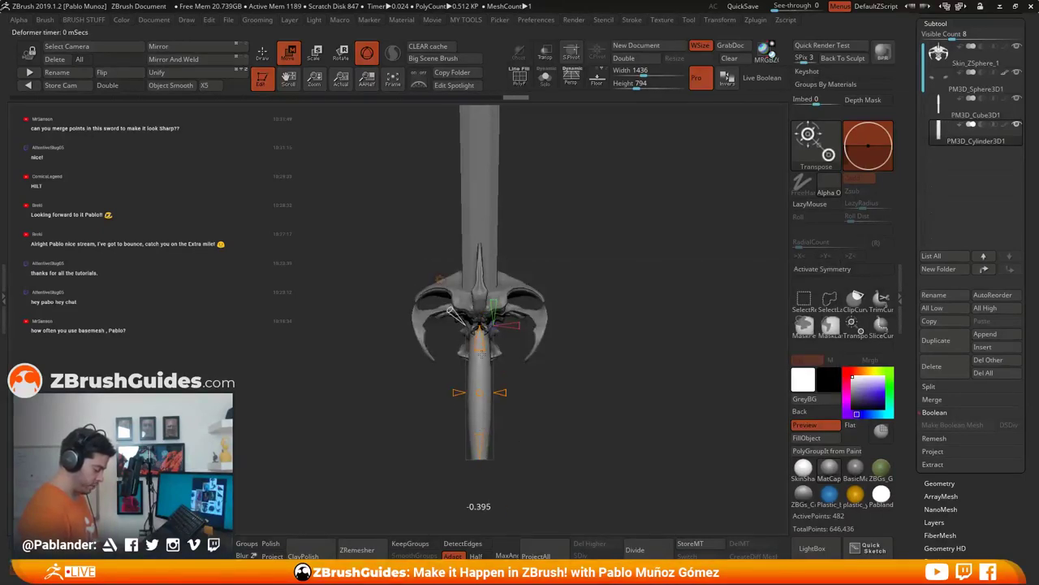
pyautogui.click(262, 54)
pyautogui.moveTo(603, 253); pyautogui.dragTo(638, 276)
pyautogui.moveTo(601, 361); pyautogui.dragTo(541, 403)
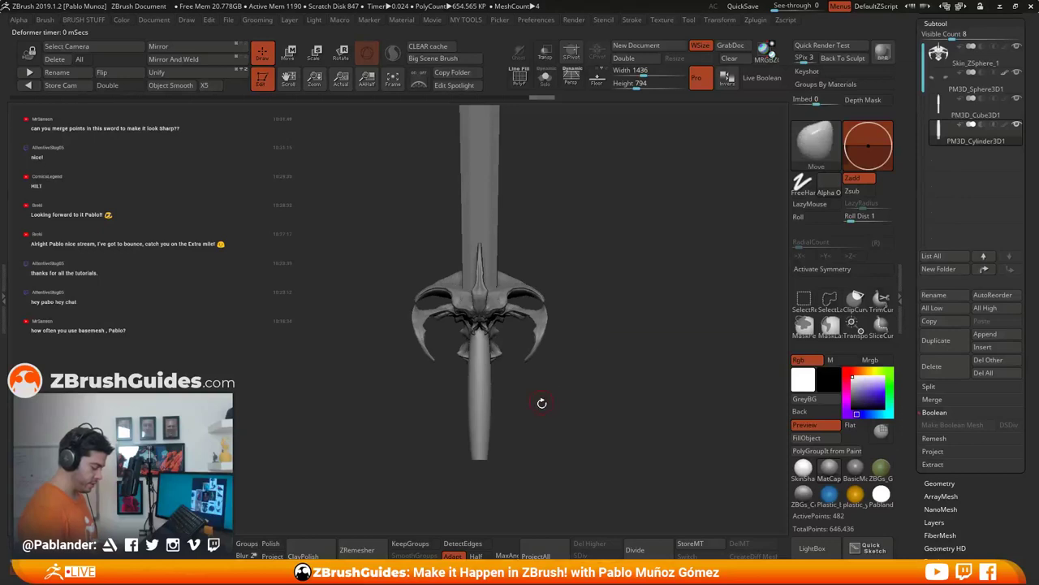
pyautogui.moveTo(632, 388); pyautogui.dragTo(568, 389)
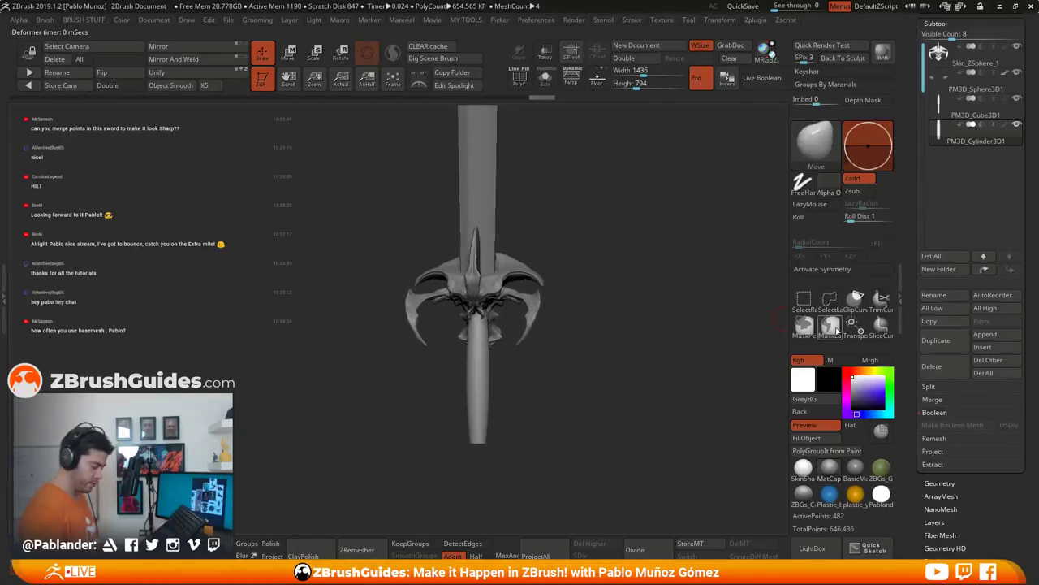
# Step: Insert a sphere as the pommel and move it down to the lower end of the grip
pyautogui.moveTo(755, 320); pyautogui.dragTo(728, 343)
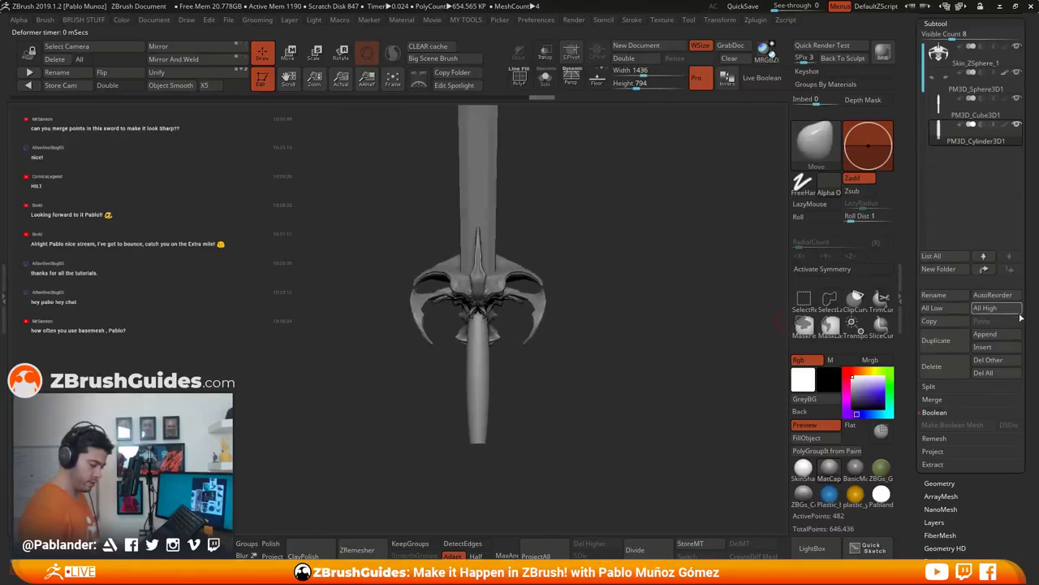
pyautogui.click(982, 347)
pyautogui.click(524, 407)
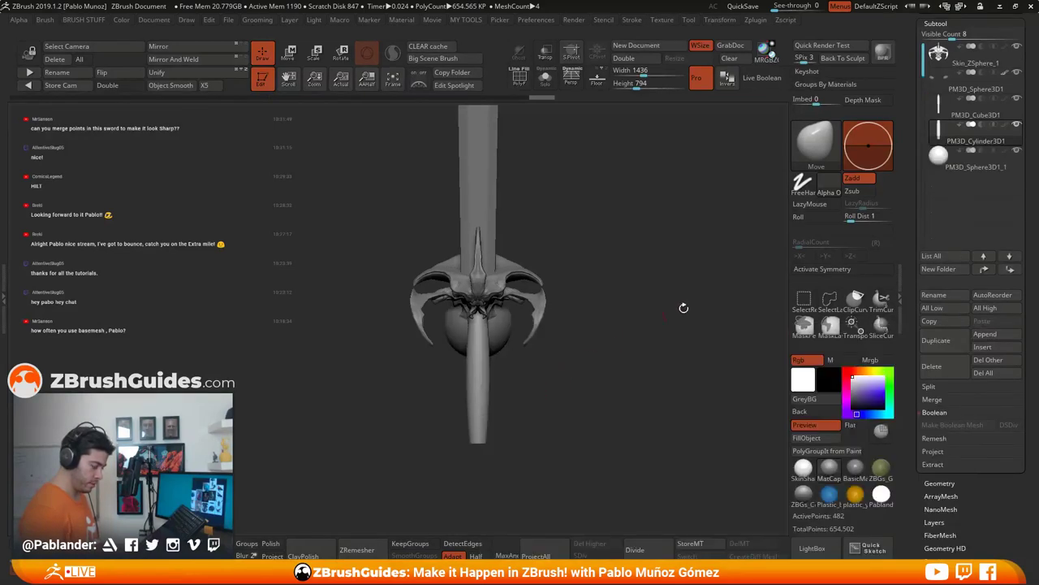
pyautogui.press('w')
pyautogui.keyDown('ctrl'); pyautogui.moveTo(599, 238); pyautogui.dragTo(591, 213, button='right'); pyautogui.keyUp('ctrl')
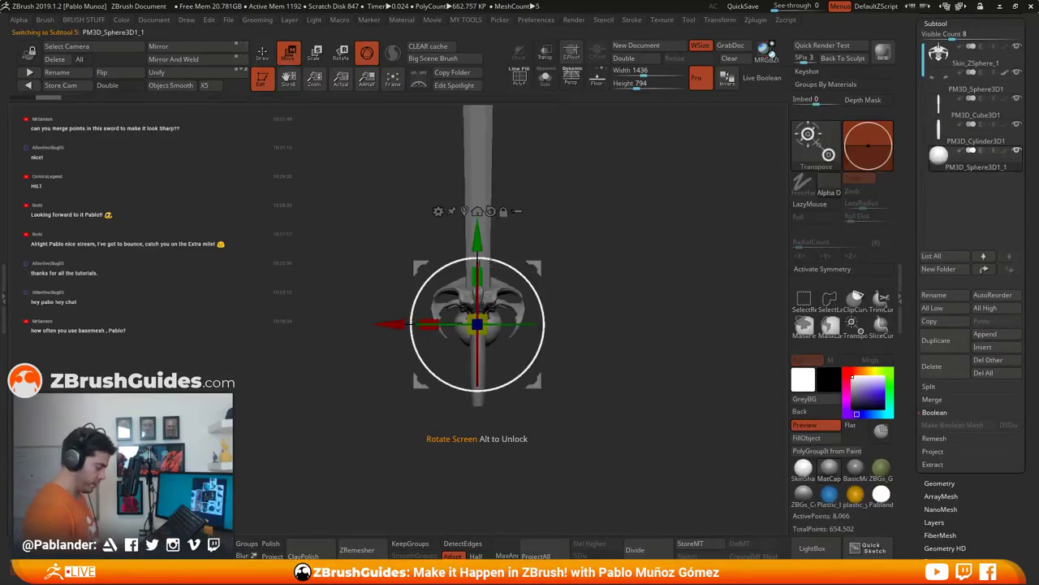
pyautogui.moveTo(477, 238); pyautogui.dragTo(477, 316)
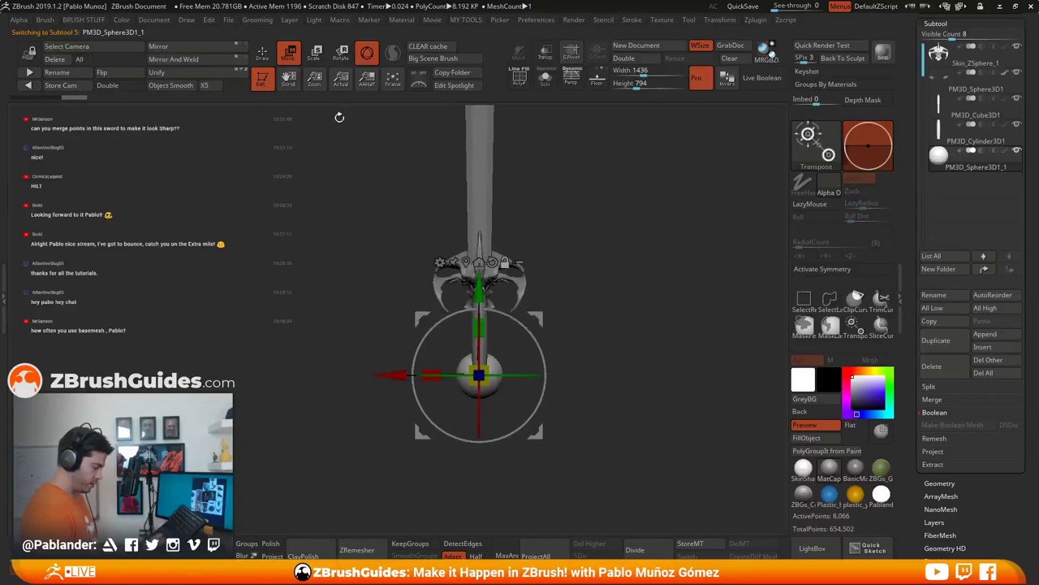
# Step: Isolate the pommel sphere and rebuild it with DynaMesh into a denser mesh
pyautogui.press('q')
pyautogui.click(546, 77)
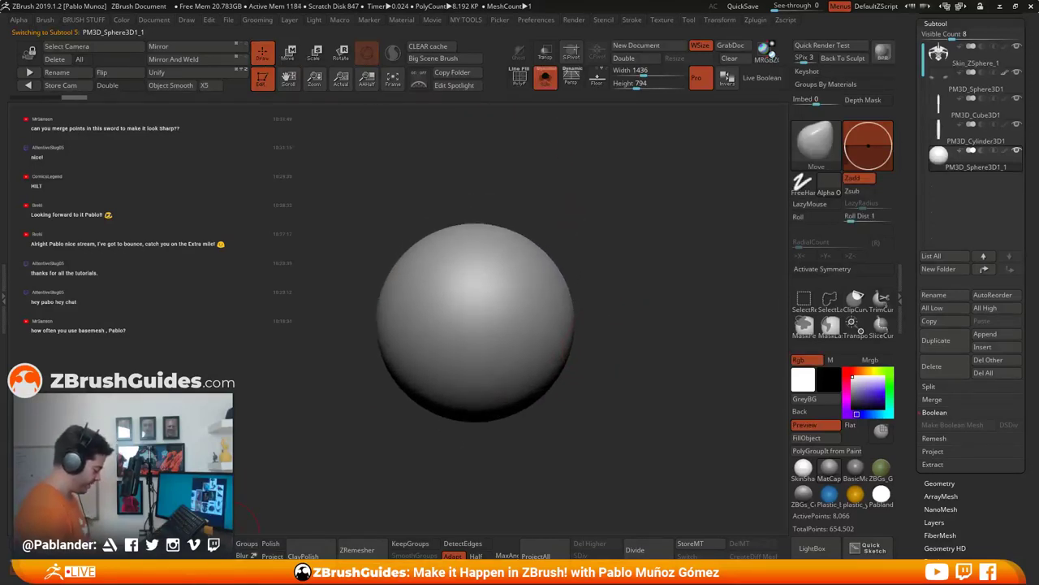
pyautogui.click(213, 548)
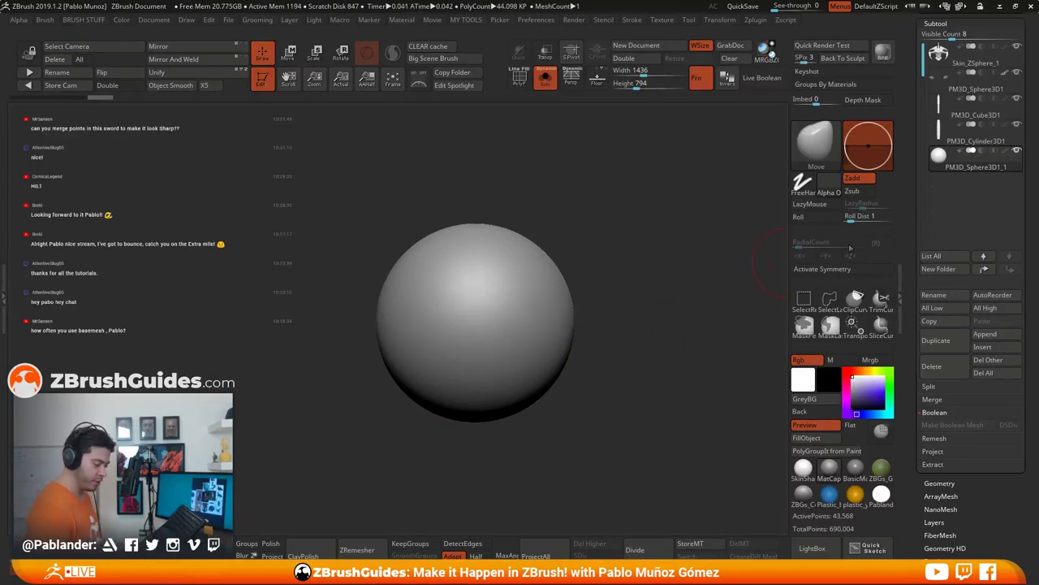
# Step: Activate radial symmetry around the Y axis with a radial count of 16
pyautogui.click(834, 271)
pyautogui.click(802, 256)
pyautogui.click(832, 258)
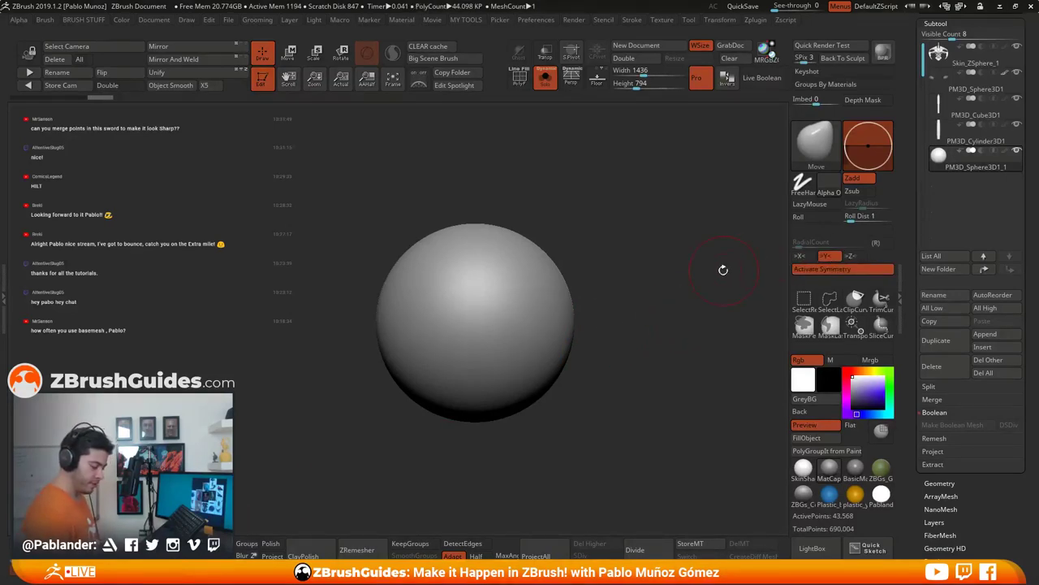
pyautogui.click(876, 242)
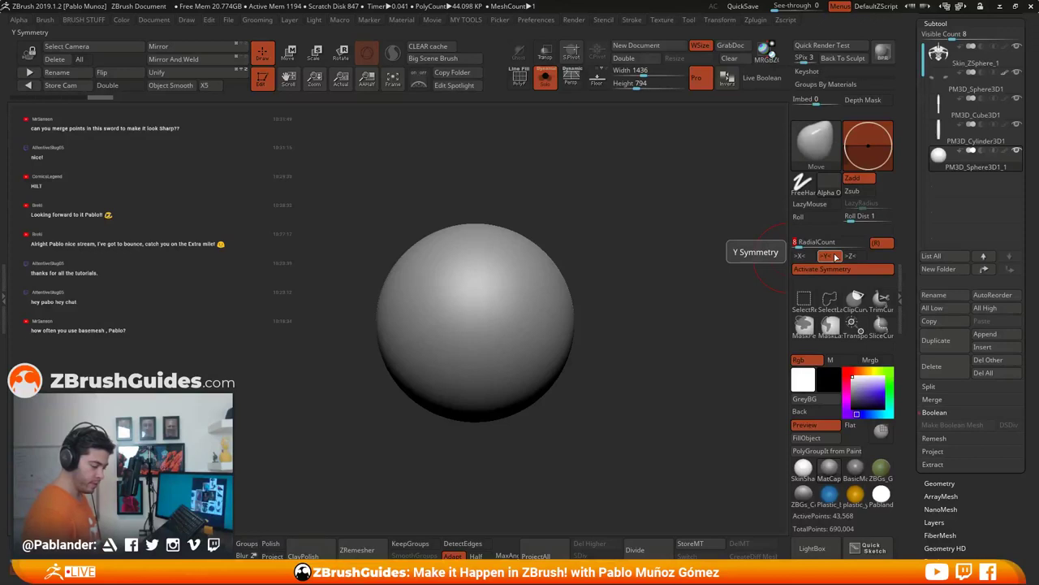
pyautogui.write('16')
pyautogui.press('Return')
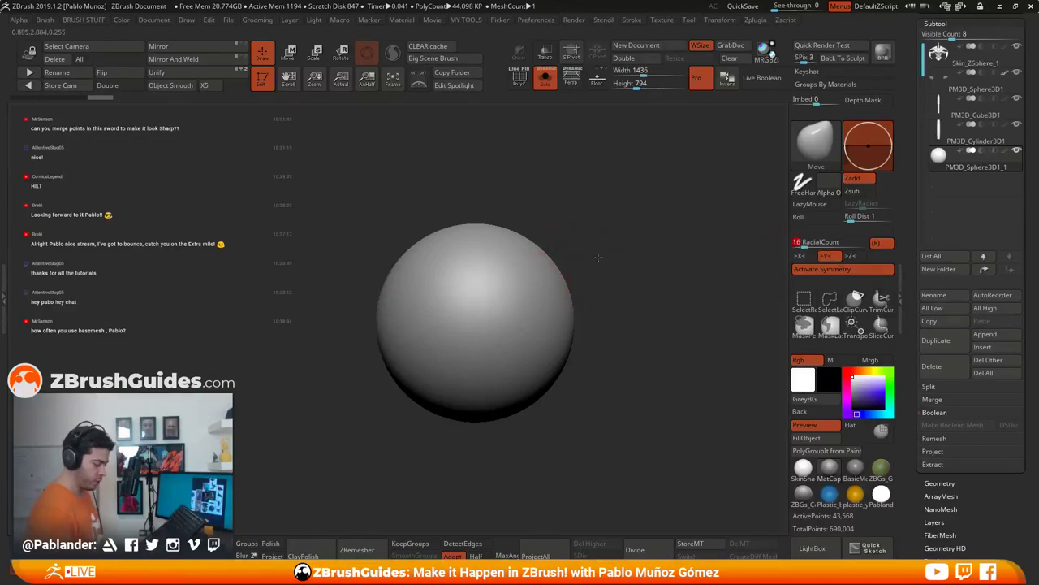
# Step: Reshape the sphere with the Move brush into a vase form with a pinched neck, flared rim and wider belly
pyautogui.press('space')
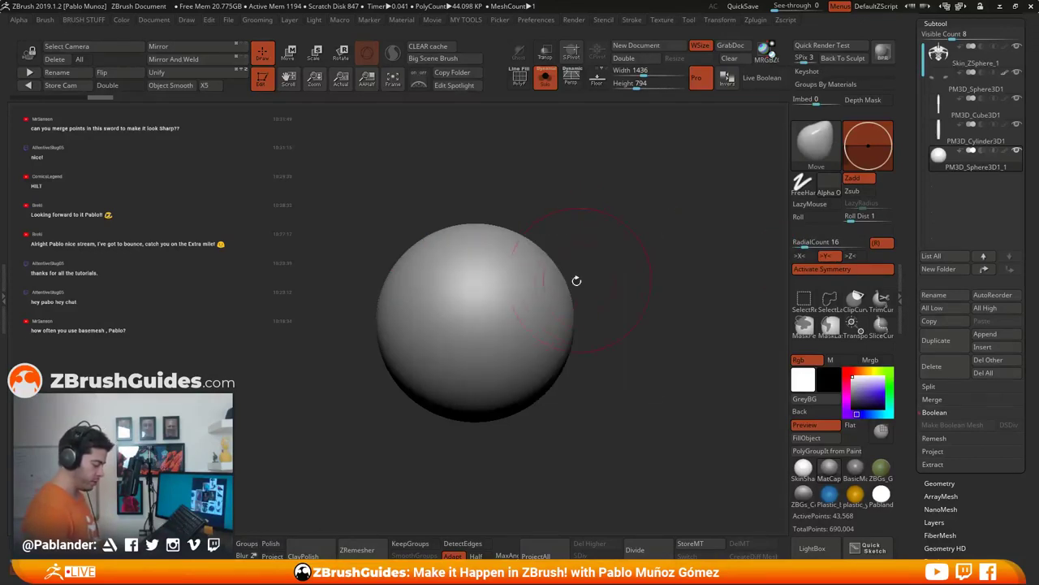
pyautogui.moveTo(549, 259)
pyautogui.mouseDown()
pyautogui.moveTo(576, 243)
pyautogui.moveTo(536, 279)
pyautogui.mouseUp()
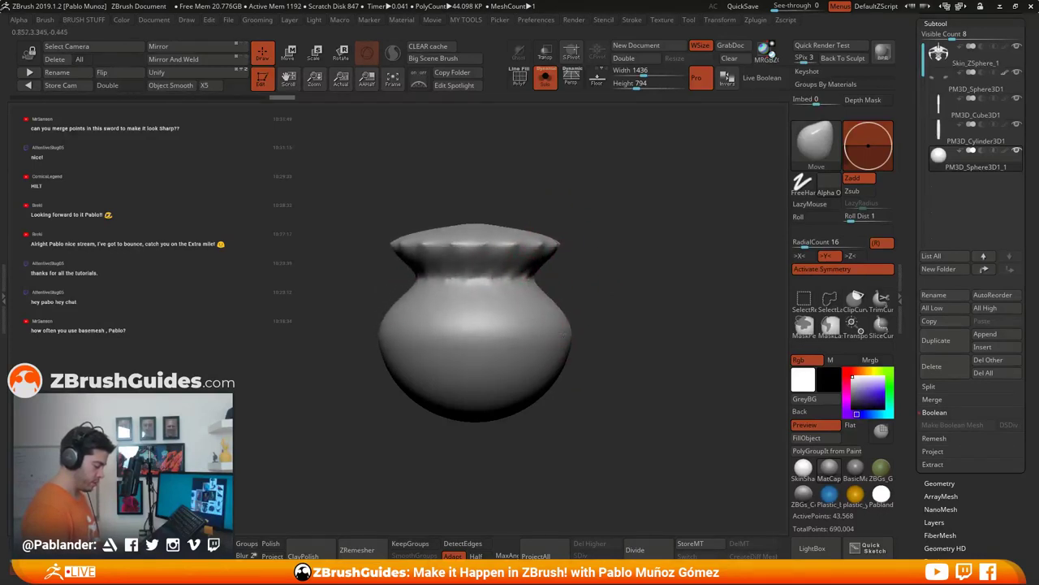
pyautogui.moveTo(558, 346); pyautogui.dragTo(562, 354)
# Step: Sculpt slanted ridges around the pommel's neck and scallop its rim with the Clay brush
pyautogui.press('b')
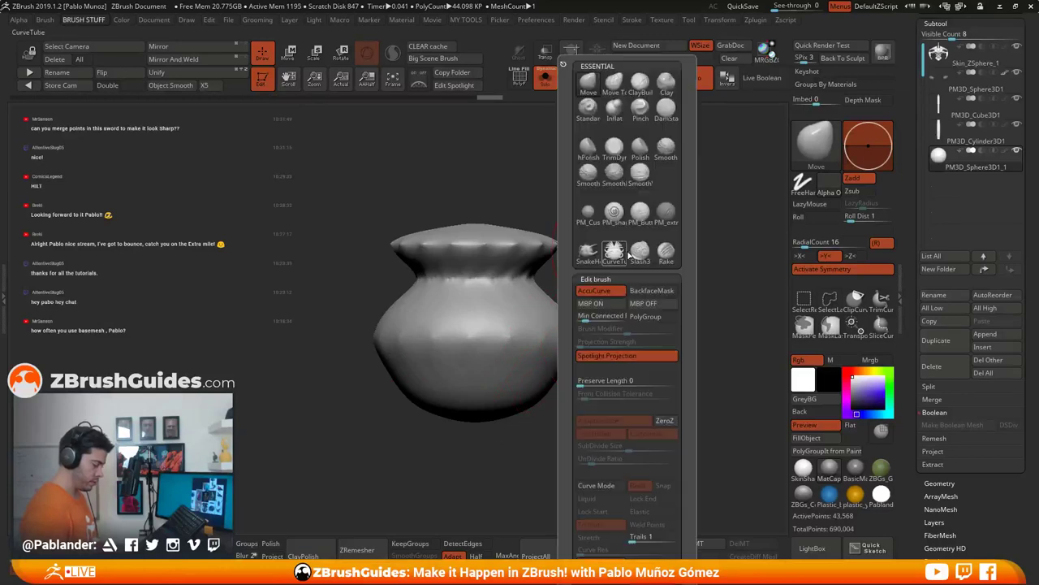
pyautogui.click(665, 84)
pyautogui.press('space')
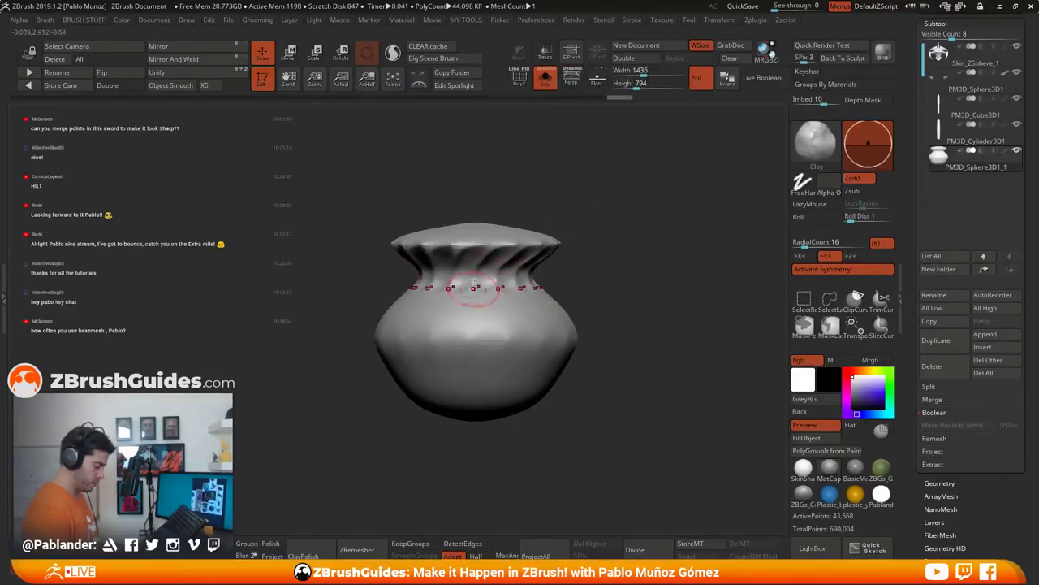
pyautogui.moveTo(477, 294); pyautogui.dragTo(501, 265, button='right')
pyautogui.moveTo(499, 256); pyautogui.dragTo(512, 246)
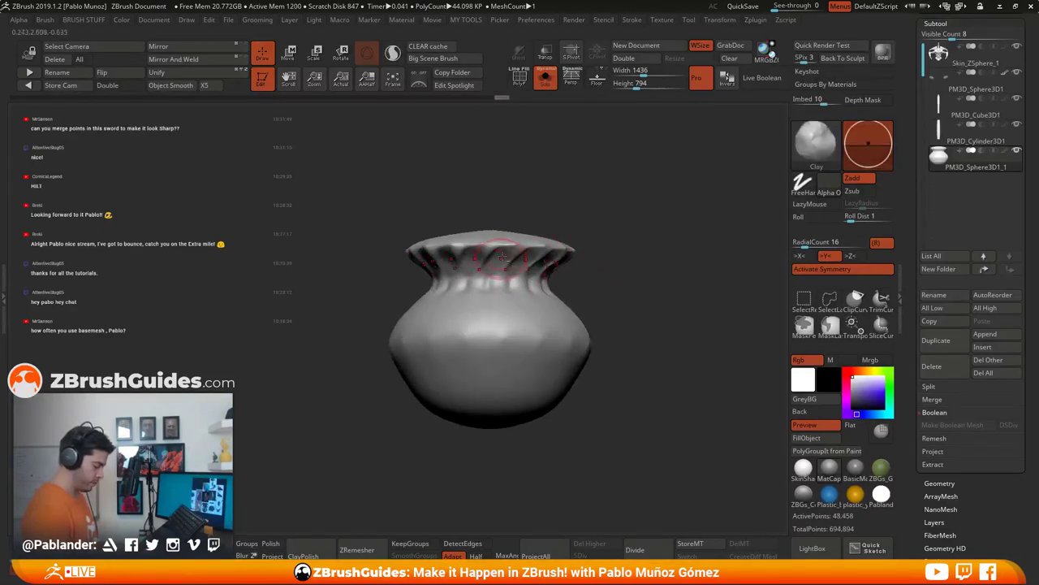
pyautogui.moveTo(480, 289); pyautogui.dragTo(514, 241, button='right')
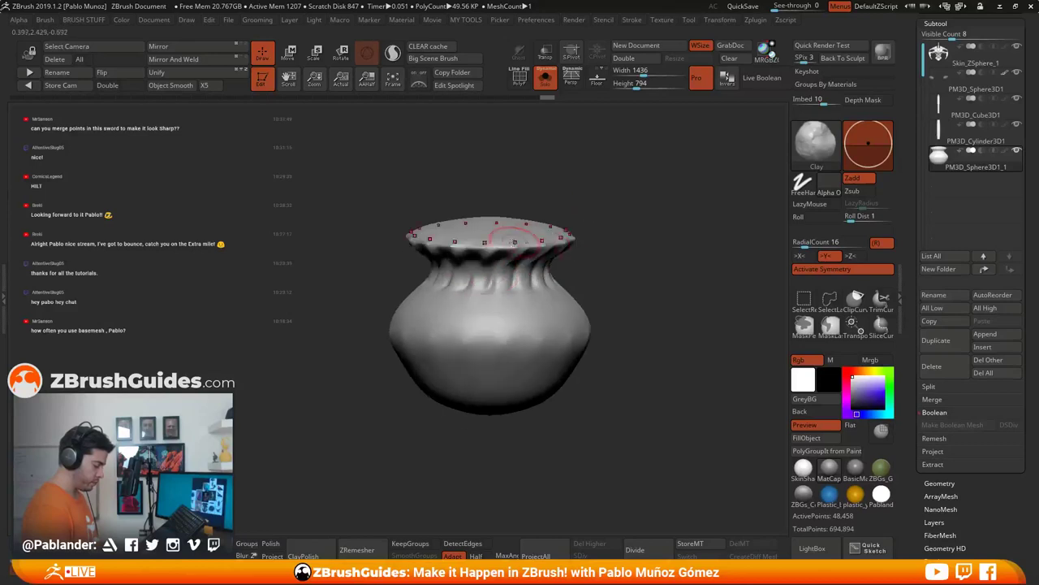
pyautogui.moveTo(515, 250); pyautogui.dragTo(520, 243)
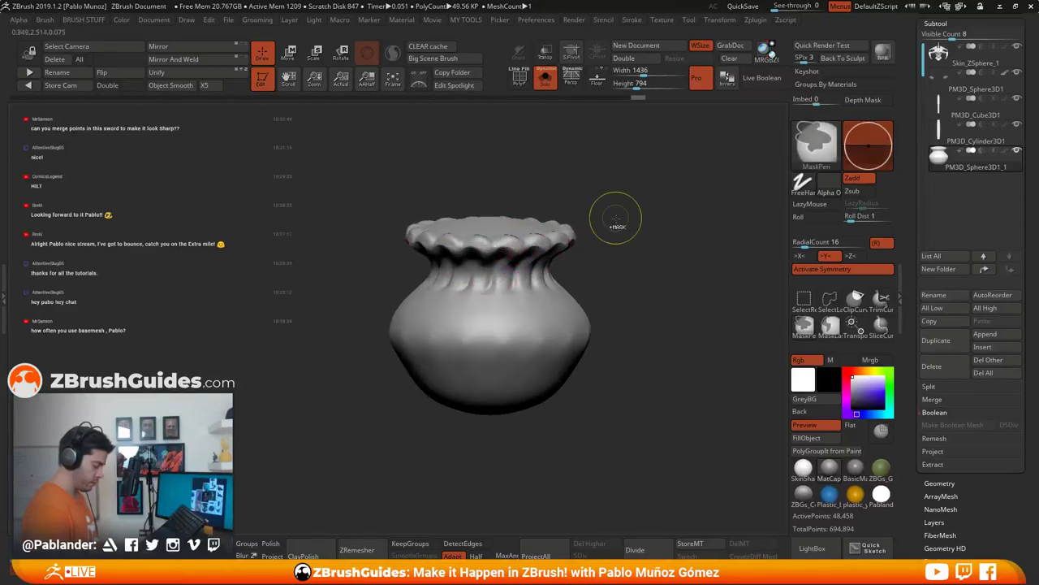
# Step: Remesh the pommel with DynaMesh, then extend its slanted neck ridges with the Clay brush and smooth them toward the belly
pyautogui.keyDown('ctrl'); pyautogui.moveTo(616, 218); pyautogui.dragTo(633, 236); pyautogui.keyUp('ctrl')
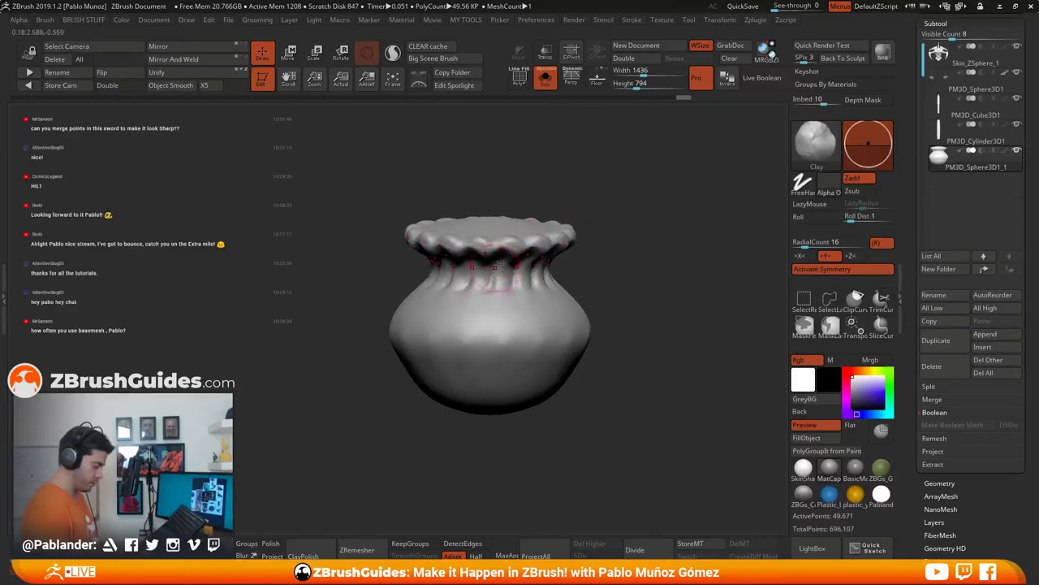
pyautogui.moveTo(496, 264); pyautogui.dragTo(481, 293)
pyautogui.moveTo(581, 272); pyautogui.dragTo(603, 274)
pyautogui.keyDown('shift'); pyautogui.moveTo(513, 278); pyautogui.dragTo(525, 291); pyautogui.keyUp('shift')
pyautogui.moveTo(596, 281)
pyautogui.mouseDown()
pyautogui.moveTo(599, 303)
pyautogui.moveTo(599, 285)
pyautogui.mouseUp()
pyautogui.keyDown('shift'); pyautogui.moveTo(492, 286); pyautogui.dragTo(511, 291); pyautogui.keyUp('shift')
pyautogui.moveTo(591, 278); pyautogui.dragTo(597, 297)
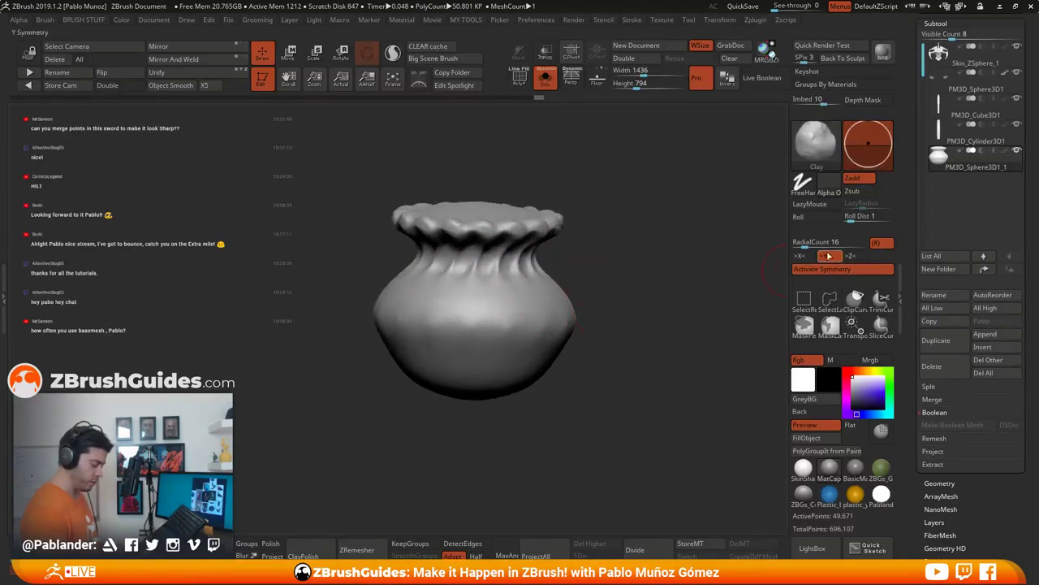
# Step: Set the radial count to 8 and sculpt broad slanted lobes around the pommel's belly with the Clay brush
pyautogui.write('8')
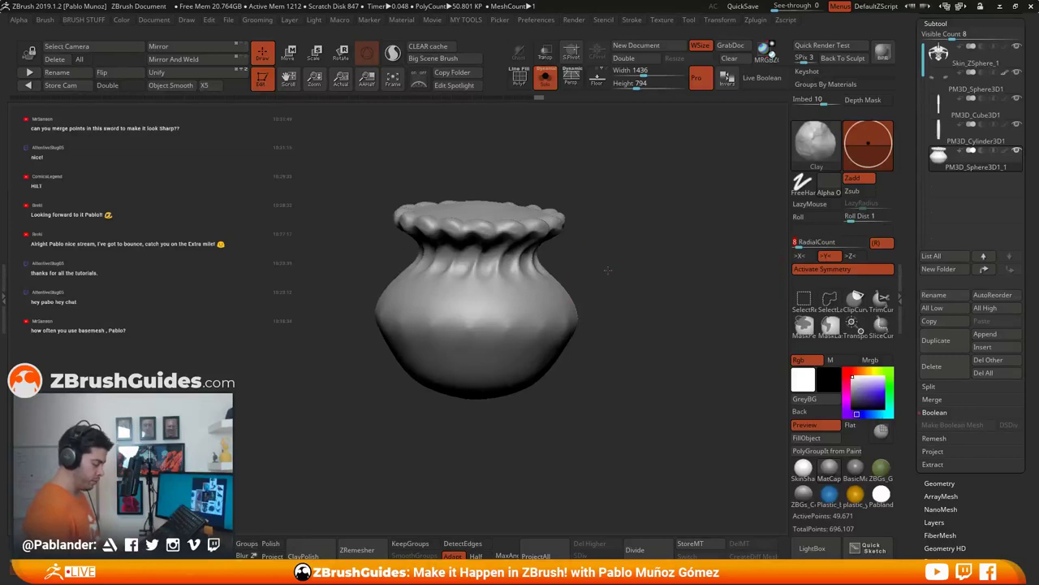
pyautogui.press('Return')
pyautogui.moveTo(608, 269); pyautogui.dragTo(605, 276)
pyautogui.press('space')
pyautogui.moveTo(533, 266); pyautogui.dragTo(487, 332)
pyautogui.moveTo(543, 286); pyautogui.dragTo(506, 335)
pyautogui.moveTo(609, 350); pyautogui.dragTo(616, 337)
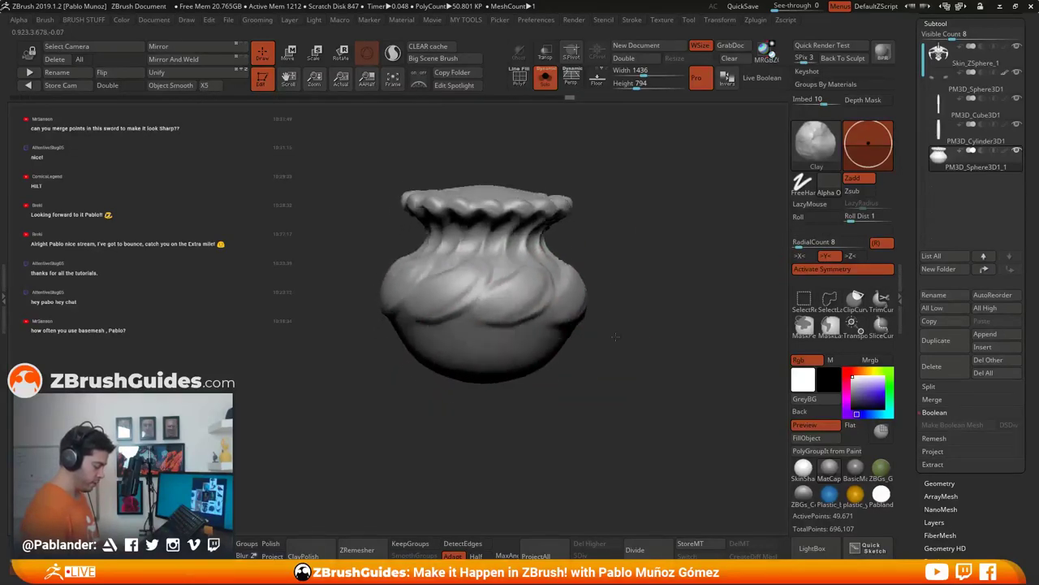
# Step: Sculpt curved hollows around the pommel's lower belly beneath the lobes and smooth their surfaces
pyautogui.moveTo(615, 337)
pyautogui.mouseDown(button='right')
pyautogui.moveTo(618, 314)
pyautogui.moveTo(524, 327)
pyautogui.mouseUp(button='right')
pyautogui.moveTo(517, 325); pyautogui.dragTo(496, 363)
pyautogui.press('shift')
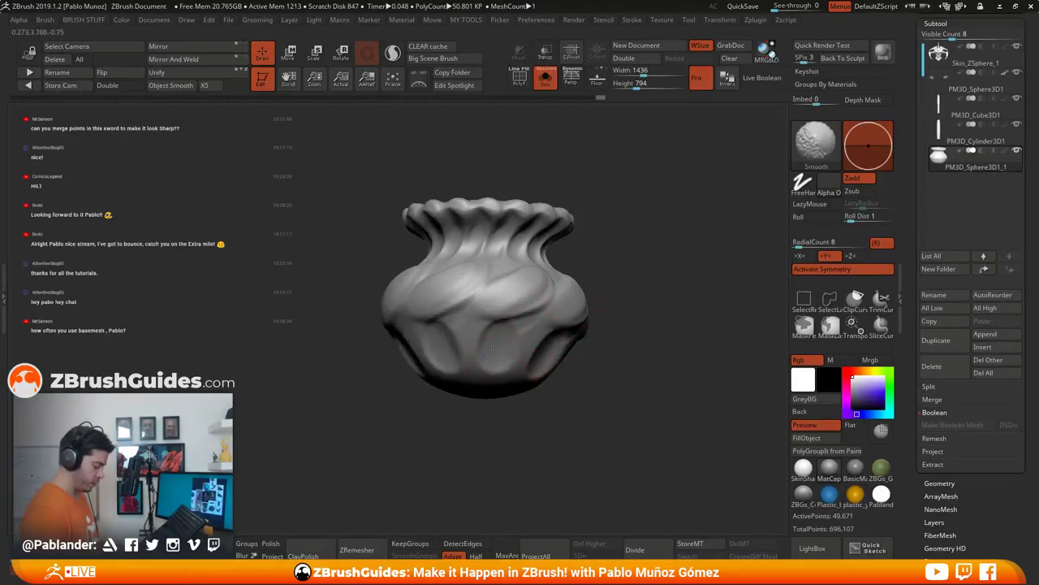
pyautogui.moveTo(573, 365); pyautogui.dragTo(517, 366, button='right')
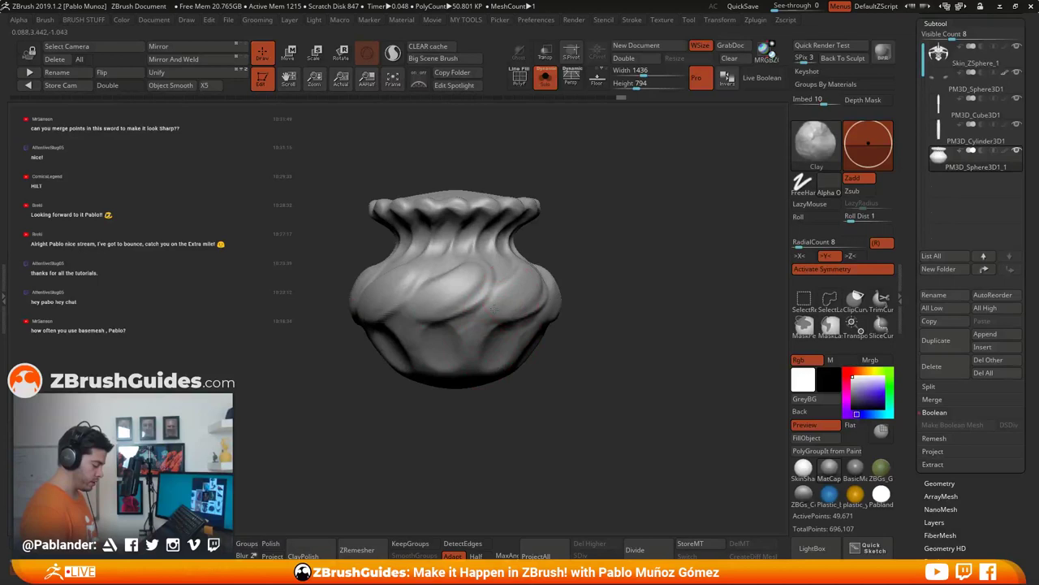
pyautogui.moveTo(494, 307); pyautogui.dragTo(501, 321, button='right')
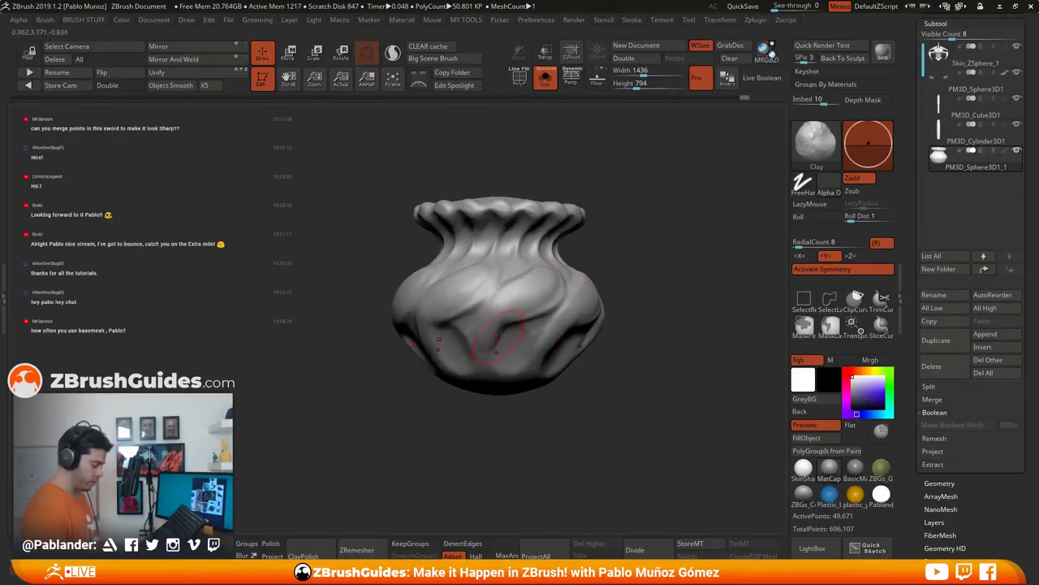
pyautogui.moveTo(504, 333)
pyautogui.keyDown('shift'); pyautogui.mouseDown()
pyautogui.moveTo(559, 291)
pyautogui.moveTo(586, 312)
pyautogui.mouseUp(); pyautogui.keyUp('shift')
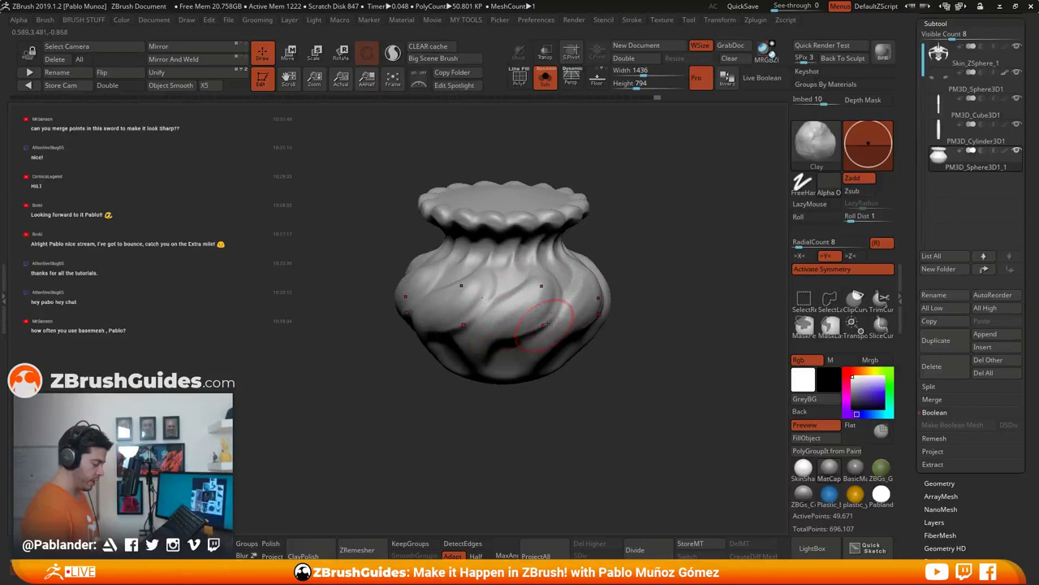
# Step: Refine the swirling lobes and deepen the grooves between them around the pommel's belly with the Clay brush
pyautogui.moveTo(548, 324); pyautogui.dragTo(488, 326, button='right')
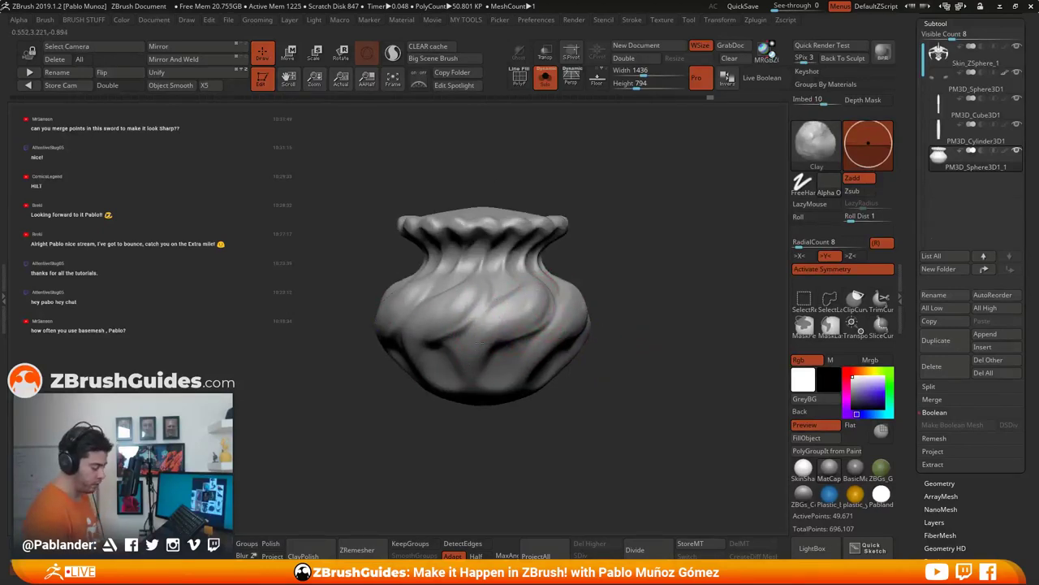
pyautogui.moveTo(482, 342); pyautogui.dragTo(524, 318)
pyautogui.moveTo(617, 349); pyautogui.dragTo(638, 349)
pyautogui.moveTo(637, 303); pyautogui.dragTo(613, 303)
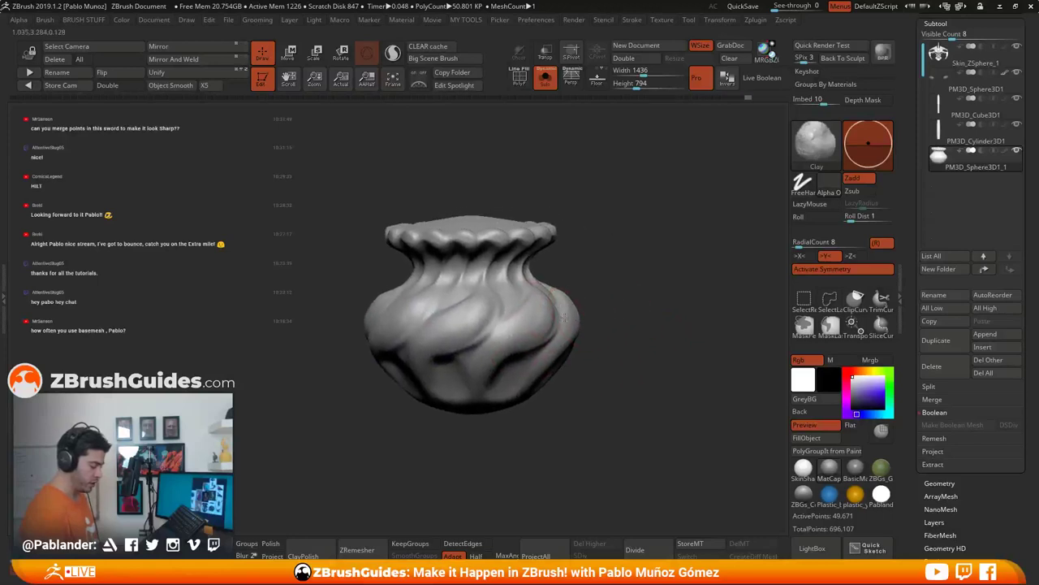
pyautogui.moveTo(564, 316)
pyautogui.mouseDown(button='right')
pyautogui.moveTo(549, 308)
pyautogui.moveTo(596, 344)
pyautogui.moveTo(515, 345)
pyautogui.mouseUp(button='right')
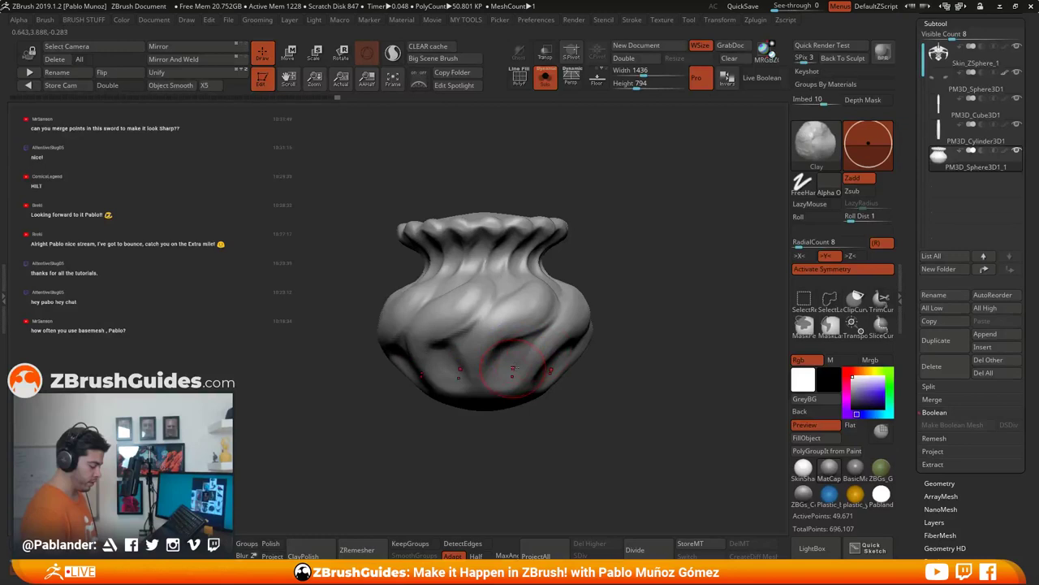
# Step: Switch to the DamStandard brush for cutting sharper creases between the pommel's belly lobes
pyautogui.press('b')
pyautogui.press('d')
pyautogui.press('s')
pyautogui.moveTo(514, 303)
pyautogui.mouseDown(button='right')
pyautogui.moveTo(529, 281)
pyautogui.moveTo(548, 287)
pyautogui.moveTo(523, 278)
pyautogui.mouseUp(button='right')
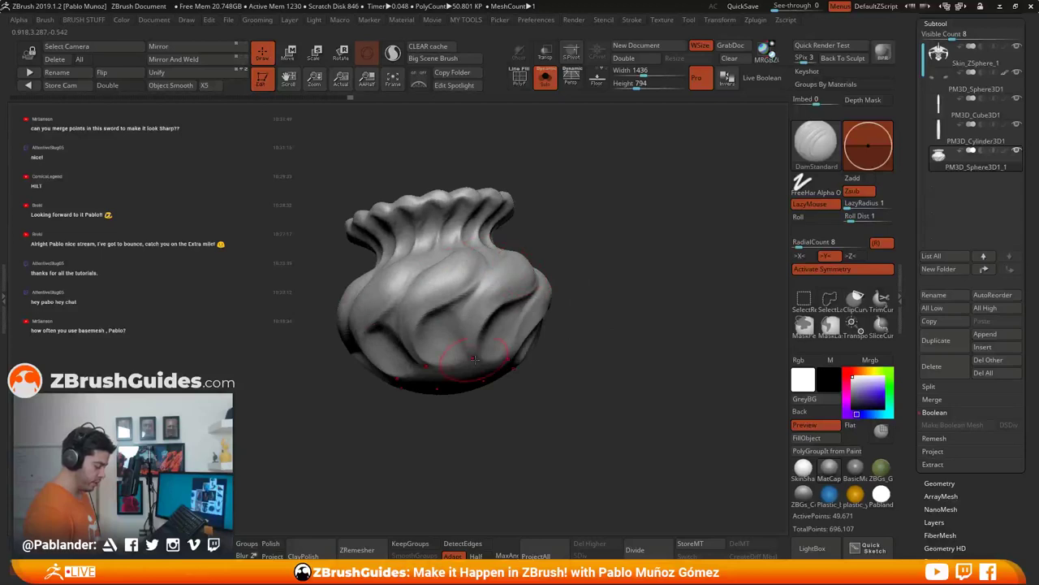
# Step: Carve oval grooves between the swirling folds on the pot's lower body with the DamStandard brush and smooth the folds above
pyautogui.moveTo(457, 325); pyautogui.dragTo(429, 319)
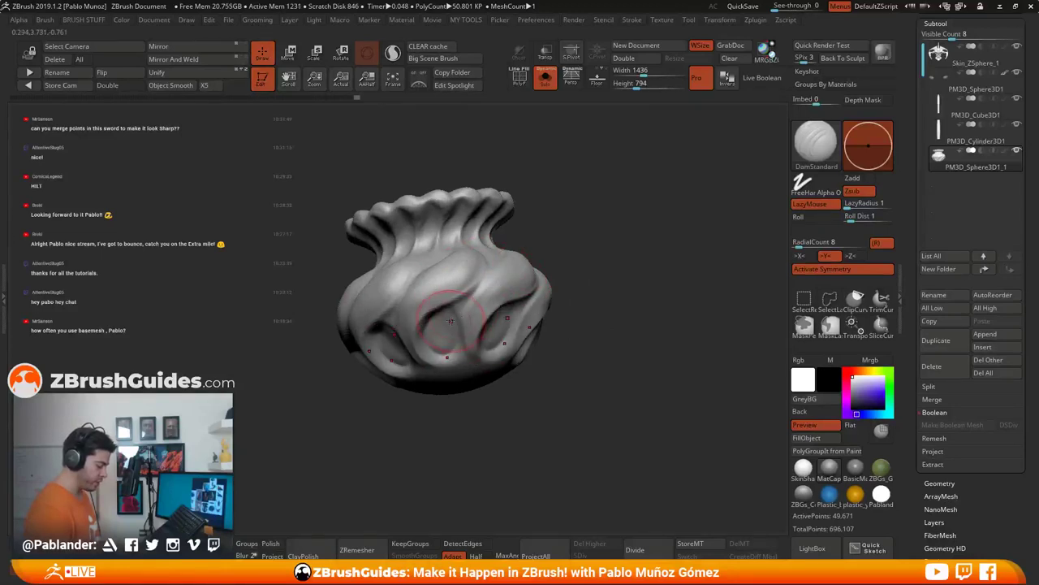
pyautogui.moveTo(438, 337)
pyautogui.mouseDown(button='right')
pyautogui.moveTo(480, 306)
pyautogui.moveTo(592, 278)
pyautogui.moveTo(603, 317)
pyautogui.mouseUp(button='right')
pyautogui.keyDown('shift'); pyautogui.moveTo(487, 279); pyautogui.dragTo(480, 295); pyautogui.keyUp('shift')
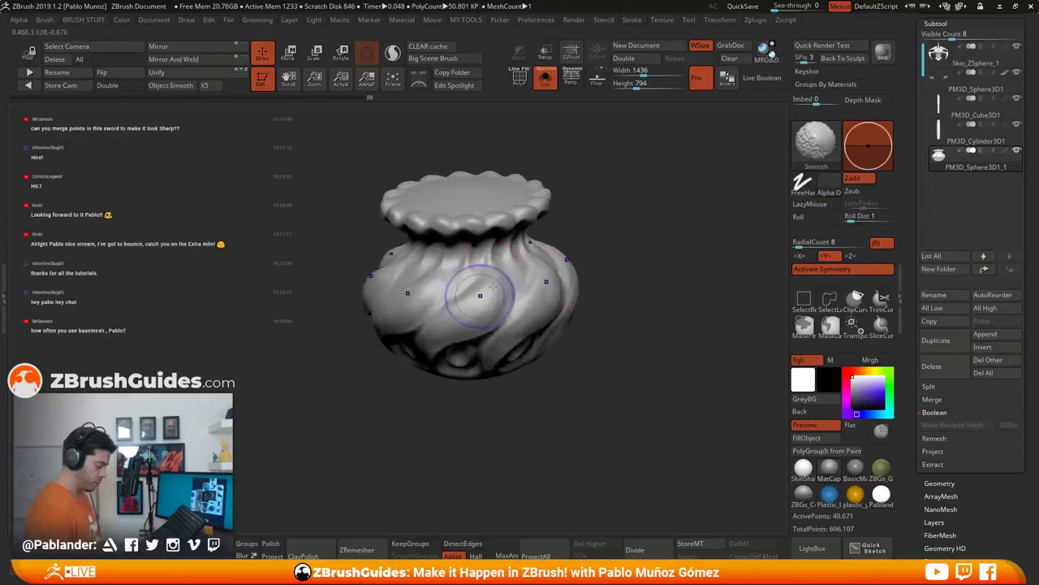
# Step: Carve creases down the pot's neck to link the rim flutes with the body folds, smoothing the surfaces between them
pyautogui.moveTo(481, 295)
pyautogui.mouseDown(button='right')
pyautogui.moveTo(531, 277)
pyautogui.moveTo(512, 261)
pyautogui.mouseUp(button='right')
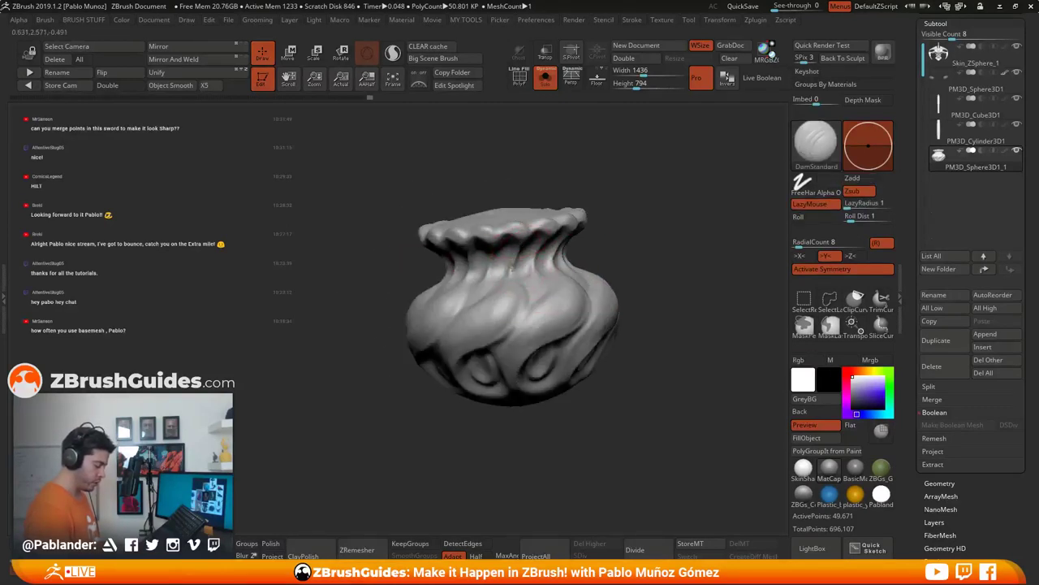
pyautogui.rightClick(522, 268)
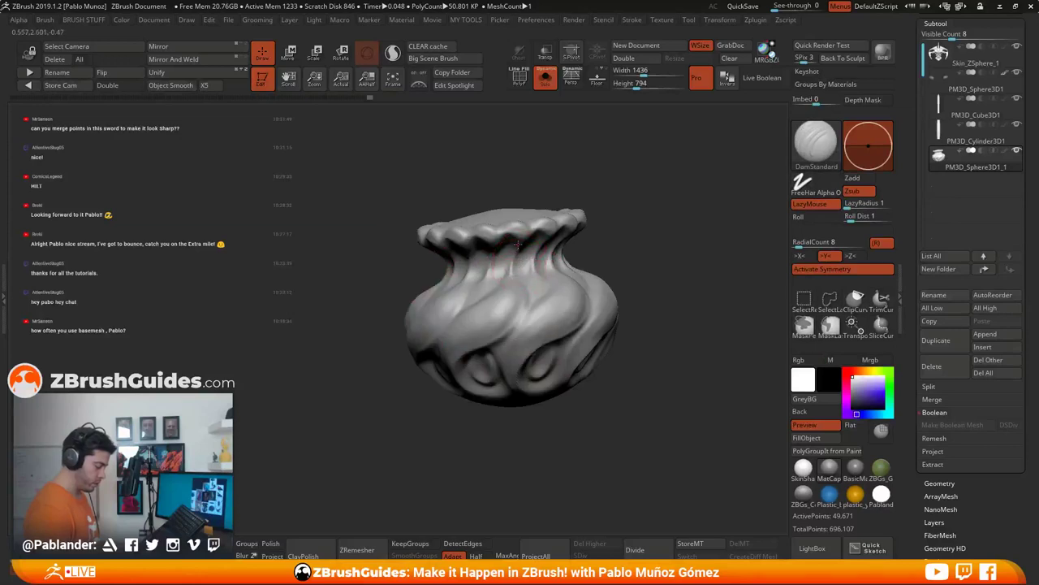
pyautogui.moveTo(514, 318); pyautogui.dragTo(503, 267, button='right')
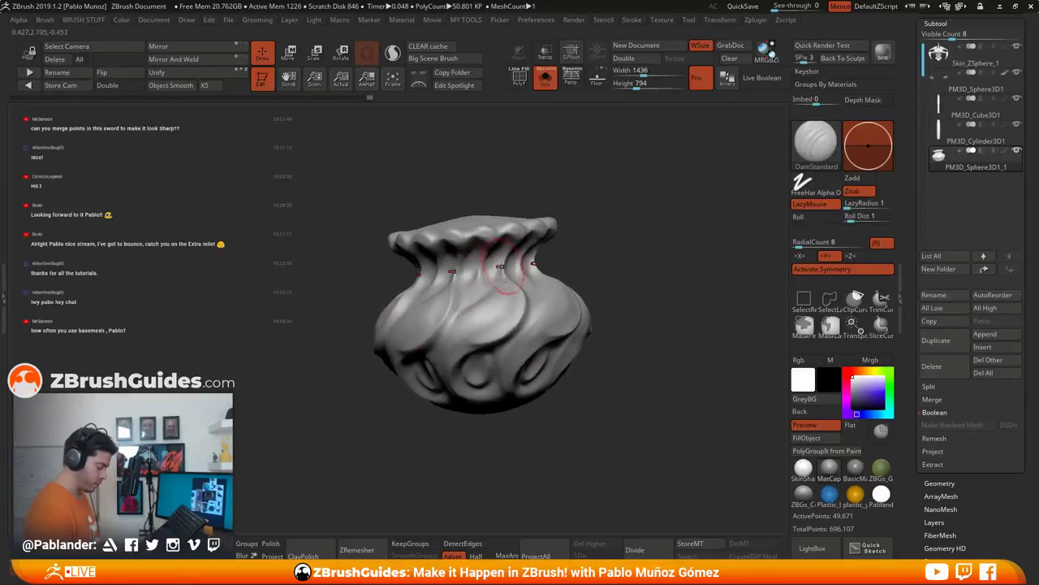
pyautogui.press('shift')
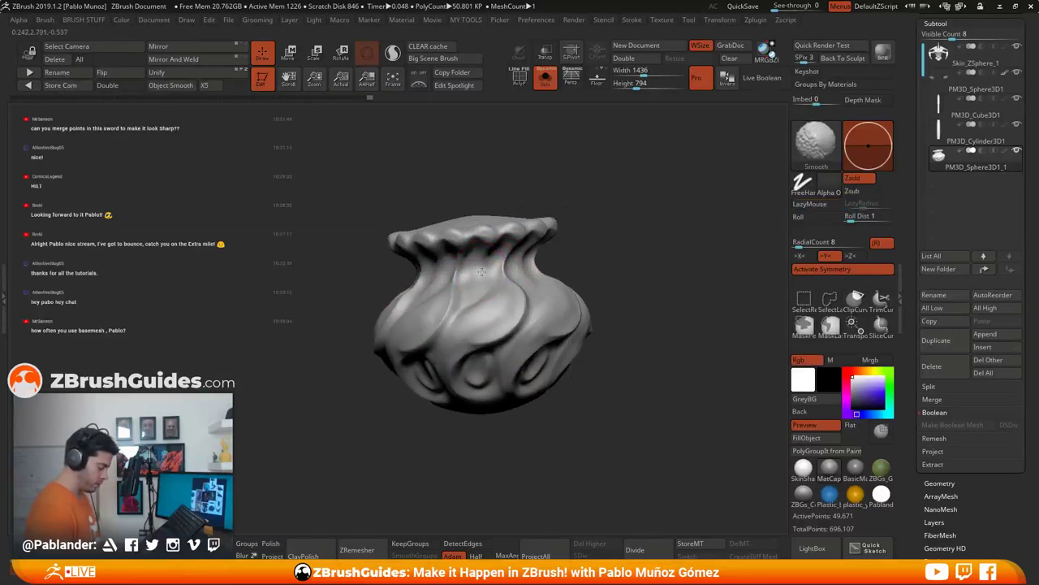
pyautogui.keyDown('shift'); pyautogui.moveTo(481, 271); pyautogui.dragTo(479, 280); pyautogui.keyUp('shift')
pyautogui.moveTo(477, 278); pyautogui.dragTo(496, 275, button='right')
pyautogui.keyDown('shift'); pyautogui.moveTo(476, 261); pyautogui.dragTo(471, 279); pyautogui.keyUp('shift')
pyautogui.moveTo(469, 276); pyautogui.dragTo(489, 272, button='right')
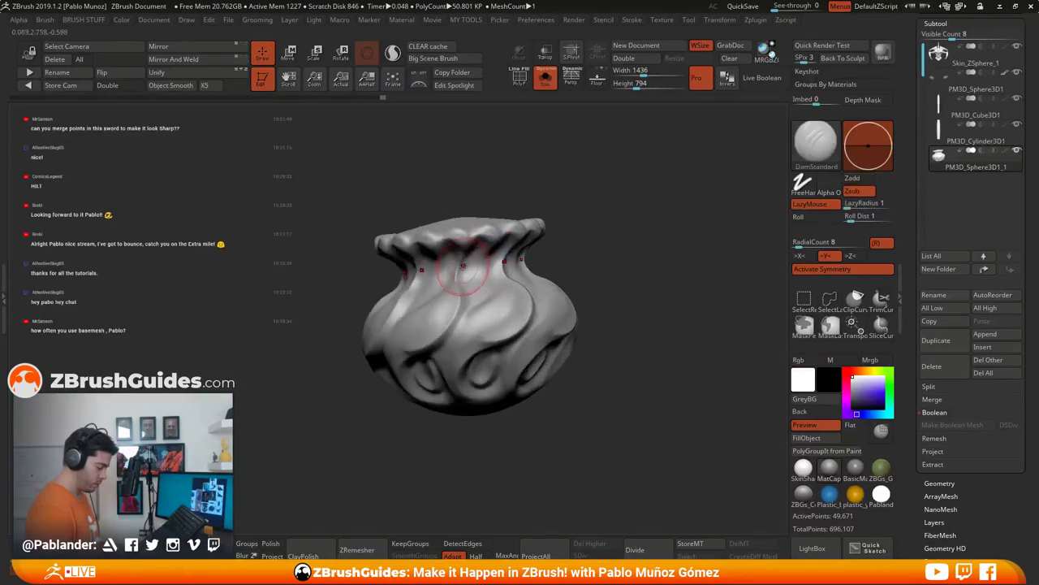
# Step: Build up volume along the swirling folds from the neck down to the belly with the Standard brush
pyautogui.press('b')
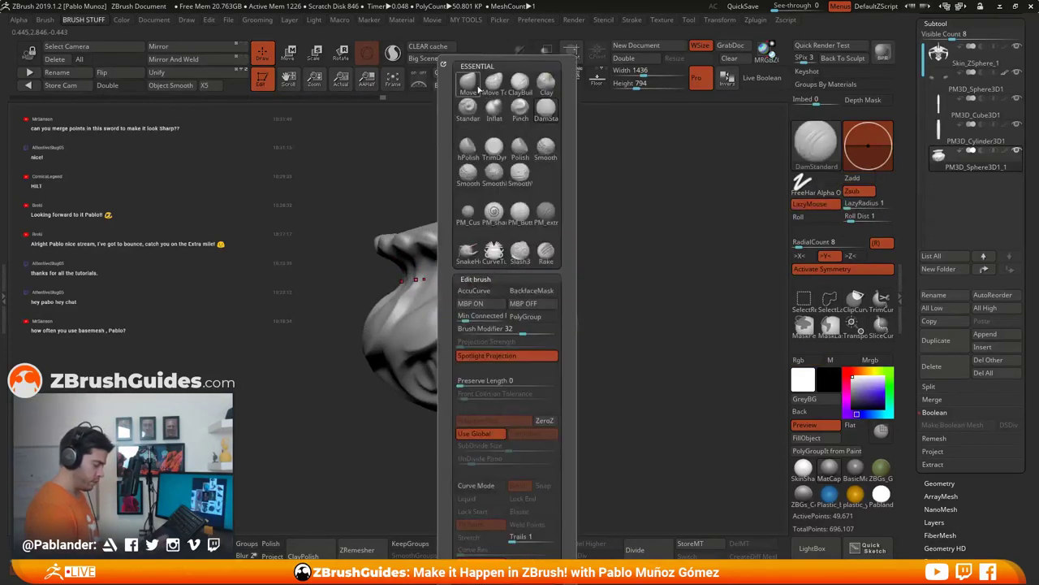
pyautogui.click(469, 106)
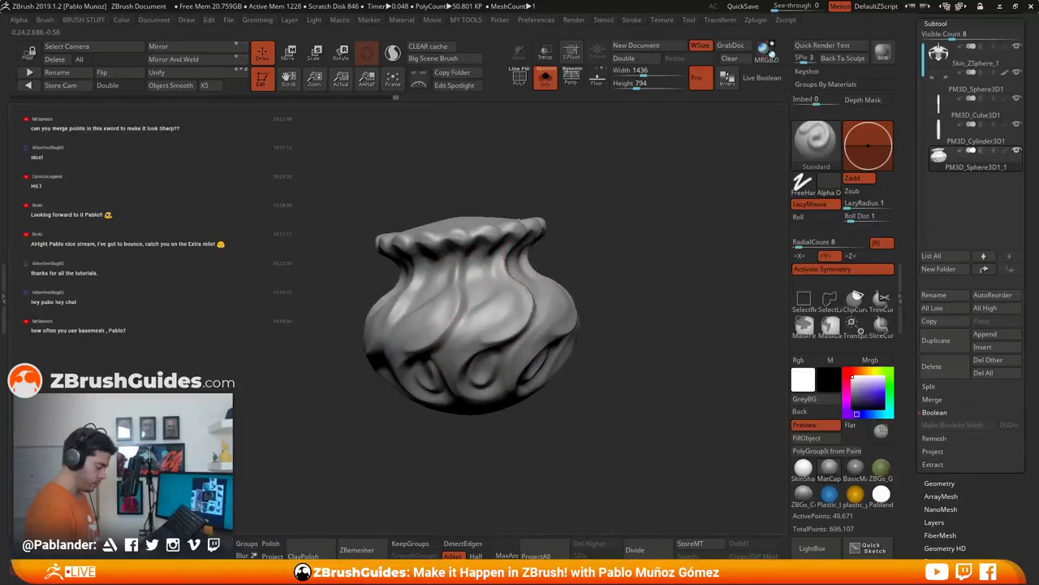
pyautogui.moveTo(597, 274); pyautogui.dragTo(591, 323, button='right')
pyautogui.moveTo(521, 260); pyautogui.dragTo(497, 348)
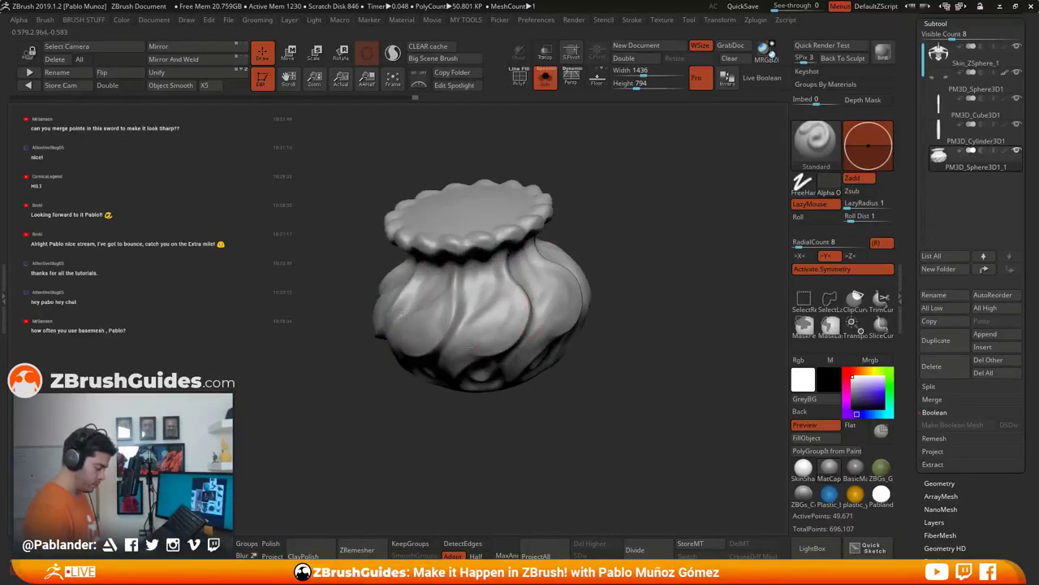
# Step: Remesh the sculpted pot and switch back to the DamStandard brush at a smaller size
pyautogui.keyDown('ctrl'); pyautogui.moveTo(588, 385); pyautogui.dragTo(591, 341, button='right'); pyautogui.keyUp('ctrl')
pyautogui.keyDown('shift'); pyautogui.moveTo(592, 341); pyautogui.dragTo(599, 309, button='right'); pyautogui.keyUp('shift')
pyautogui.press('b')
pyautogui.press('d')
pyautogui.press('s')
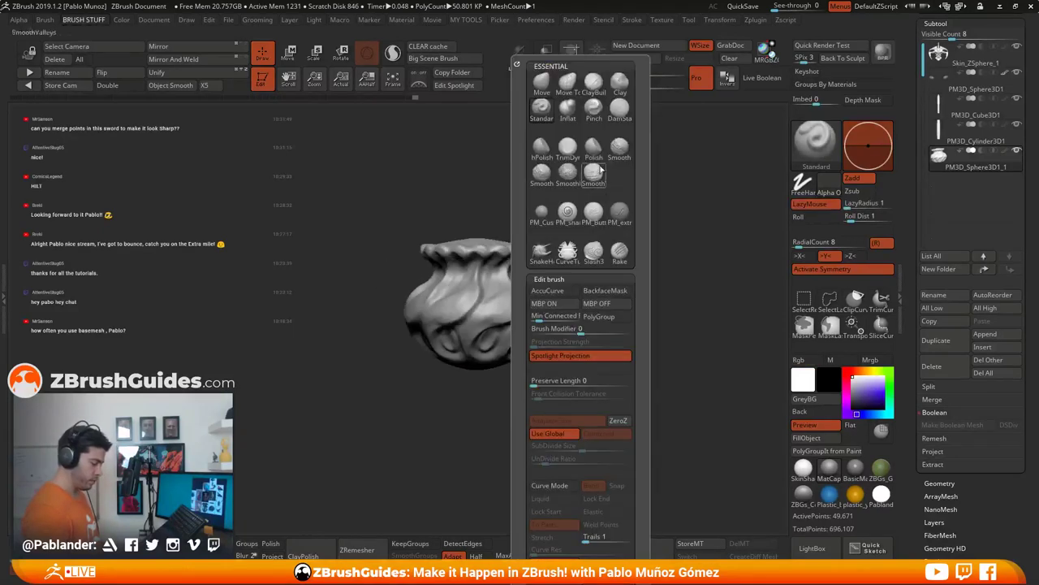
pyautogui.rightClick(504, 313)
pyautogui.moveTo(504, 314); pyautogui.dragTo(491, 314)
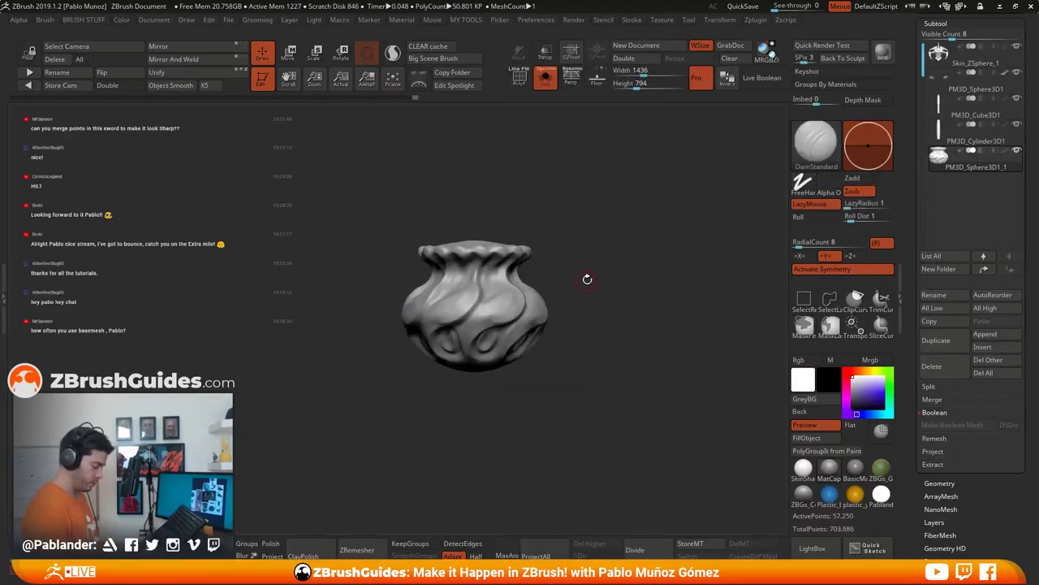
# Step: Deepen the outlines of the ovals and the curled fold edges around the pot's lower body with the DamStandard brush
pyautogui.moveTo(587, 279)
pyautogui.keyDown('ctrl'); pyautogui.mouseDown(button='right')
pyautogui.moveTo(607, 342)
pyautogui.moveTo(617, 324)
pyautogui.mouseUp(button='right'); pyautogui.keyUp('ctrl')
pyautogui.moveTo(542, 297); pyautogui.dragTo(532, 324)
pyautogui.moveTo(532, 323); pyautogui.dragTo(531, 294, button='right')
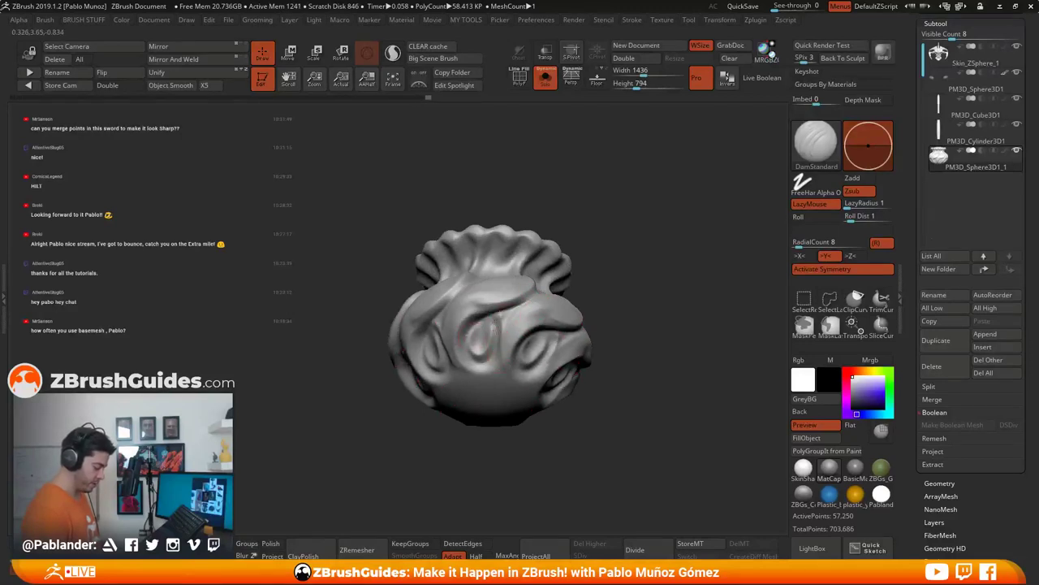
pyautogui.moveTo(485, 334); pyautogui.dragTo(496, 312, button='right')
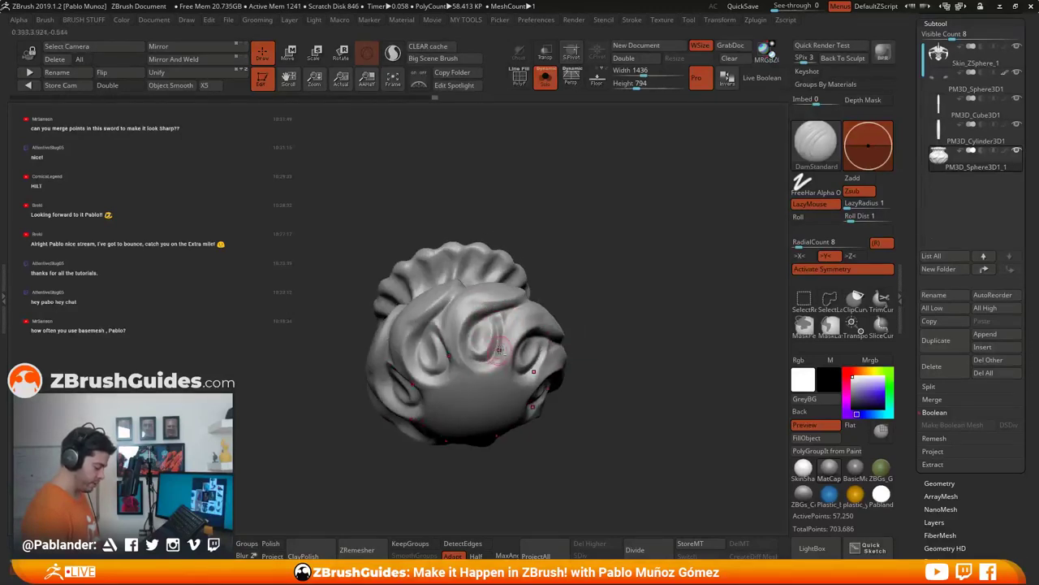
pyautogui.moveTo(500, 350)
pyautogui.mouseDown()
pyautogui.moveTo(489, 363)
pyautogui.moveTo(464, 349)
pyautogui.mouseUp()
pyautogui.moveTo(504, 305)
pyautogui.mouseDown(button='right')
pyautogui.moveTo(496, 325)
pyautogui.moveTo(469, 288)
pyautogui.mouseUp(button='right')
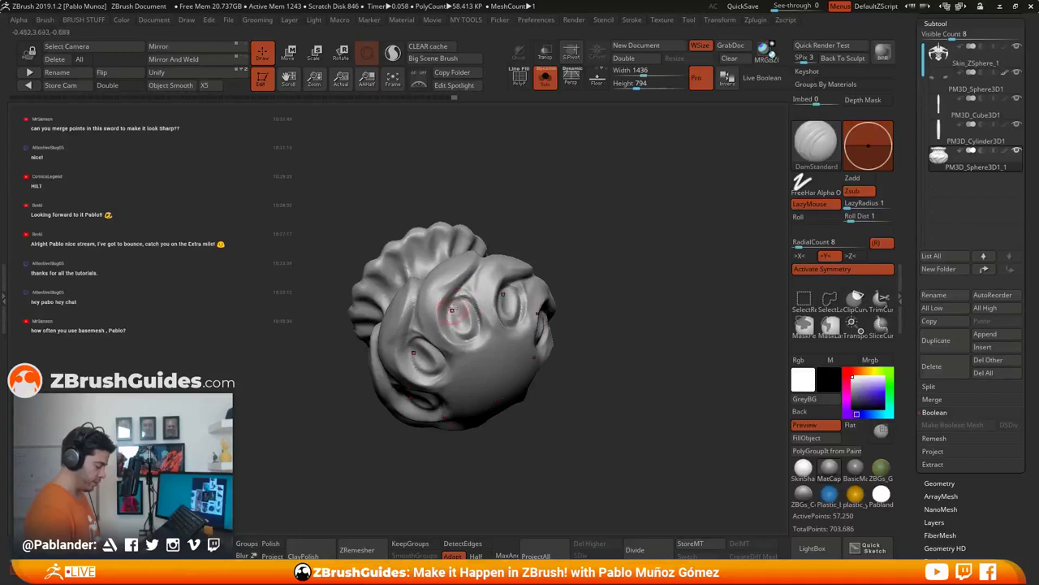
pyautogui.moveTo(466, 296); pyautogui.dragTo(481, 281, button='right')
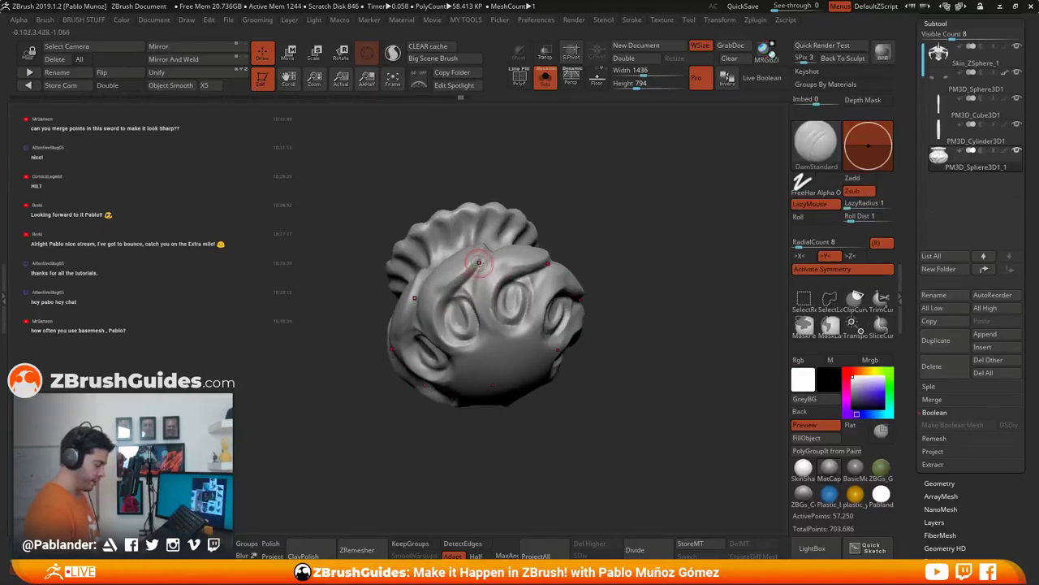
# Step: Sharpen the swirling creases running from the neck across the pot's body with the DamStandard brush
pyautogui.moveTo(455, 284)
pyautogui.mouseDown(button='right')
pyautogui.moveTo(438, 287)
pyautogui.moveTo(529, 243)
pyautogui.moveTo(498, 279)
pyautogui.moveTo(532, 280)
pyautogui.moveTo(510, 294)
pyautogui.mouseUp(button='right')
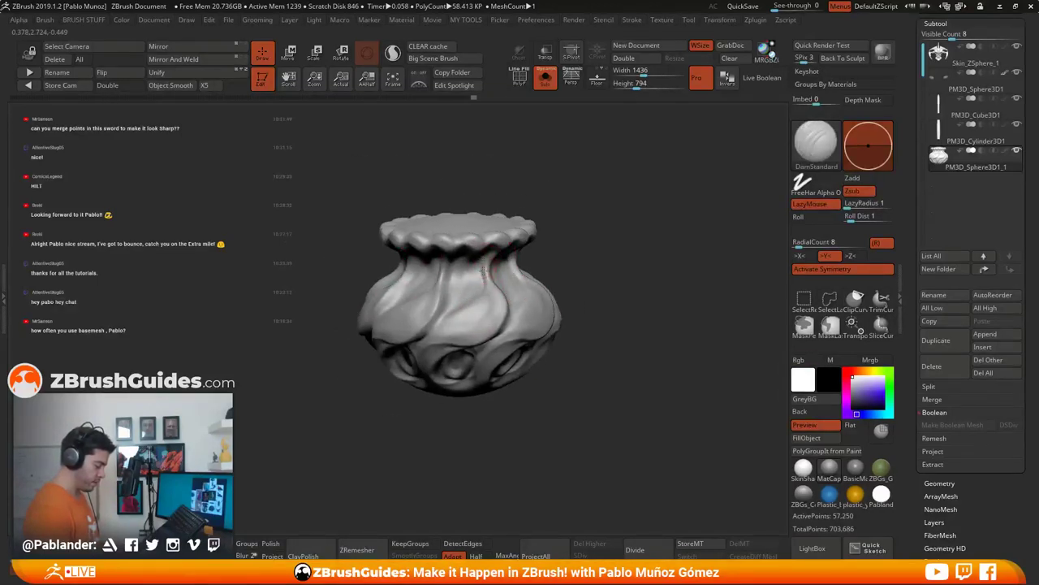
pyautogui.moveTo(487, 325); pyautogui.dragTo(574, 270, button='right')
pyautogui.keyDown('ctrl'); pyautogui.moveTo(509, 243); pyautogui.dragTo(569, 256, button='right'); pyautogui.keyUp('ctrl')
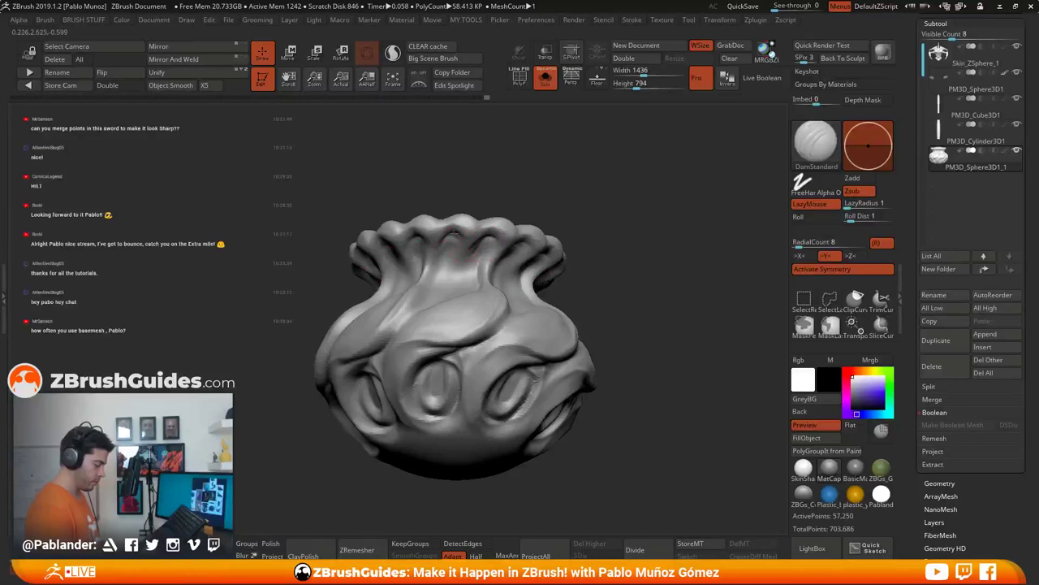
pyautogui.keyDown('ctrl'); pyautogui.moveTo(606, 290); pyautogui.dragTo(593, 334, button='right'); pyautogui.keyUp('ctrl')
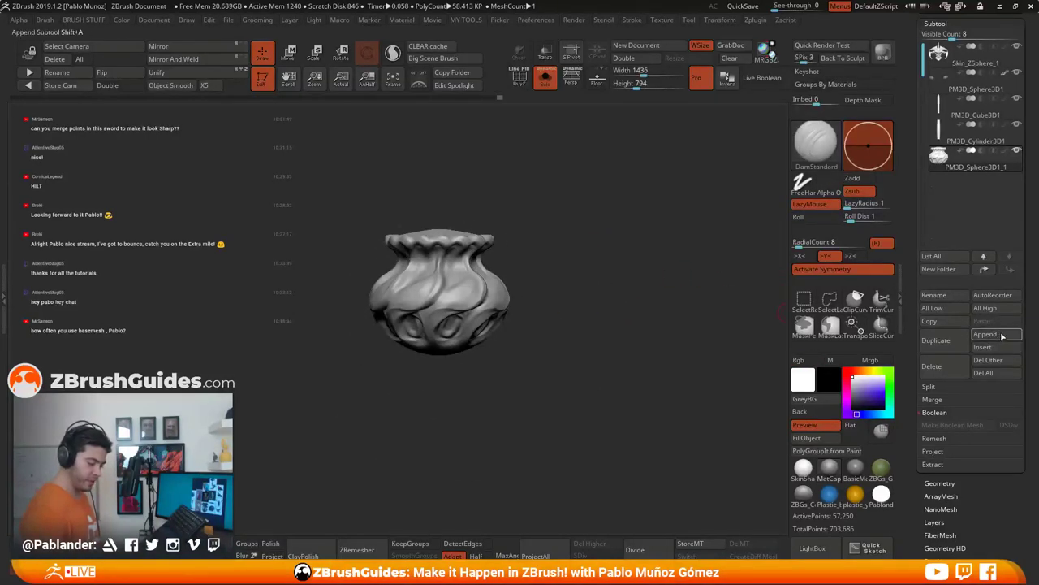
# Step: Insert cubes into the ovals around the pot using the IMM Primitives brush with eight-fold radial symmetry about Y
pyautogui.moveTo(719, 279)
pyautogui.mouseDown(button='right')
pyautogui.moveTo(602, 254)
pyautogui.moveTo(587, 344)
pyautogui.moveTo(605, 292)
pyautogui.mouseUp(button='right')
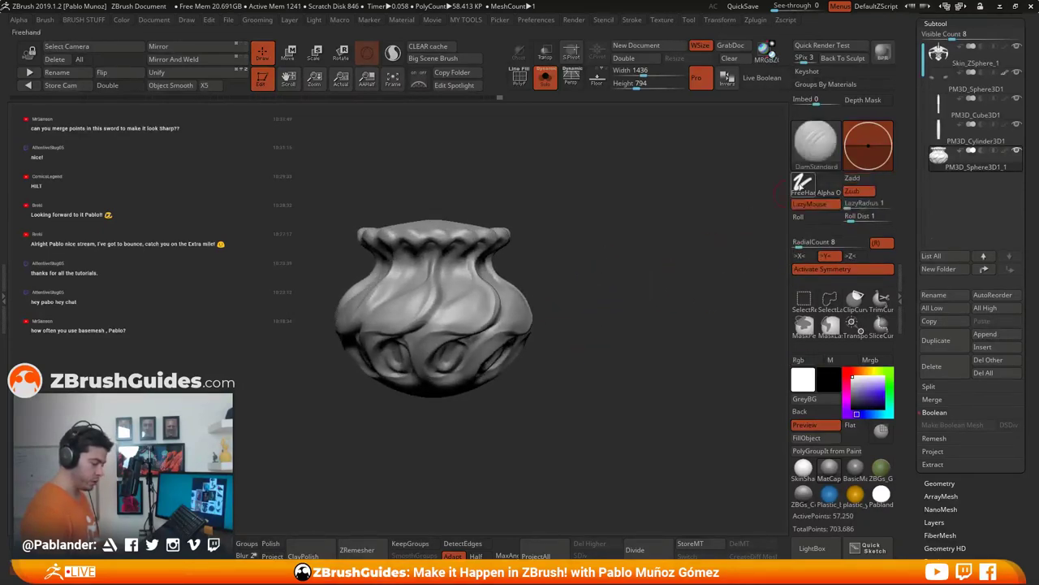
pyautogui.click(816, 144)
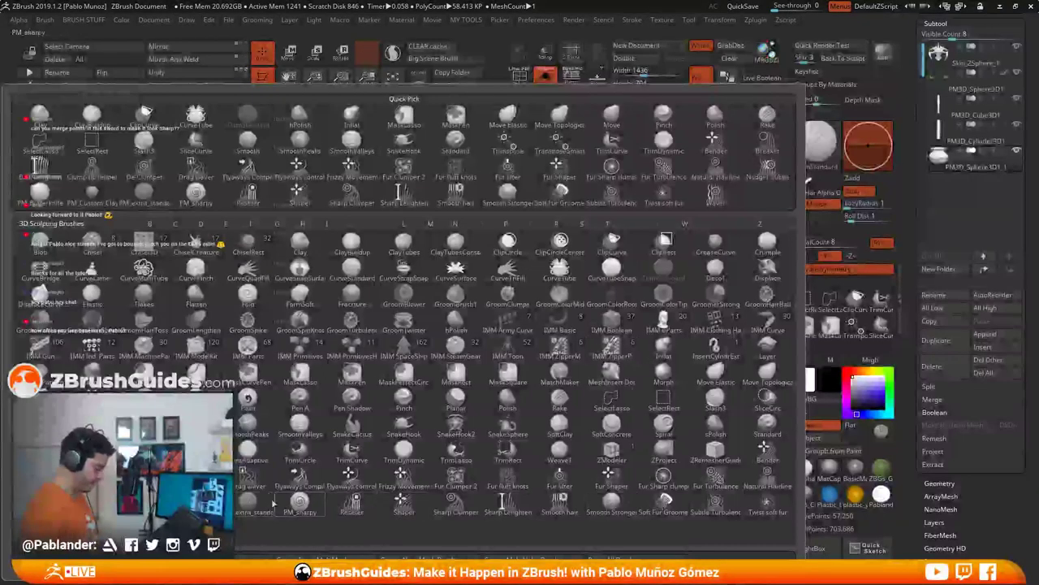
pyautogui.click(300, 498)
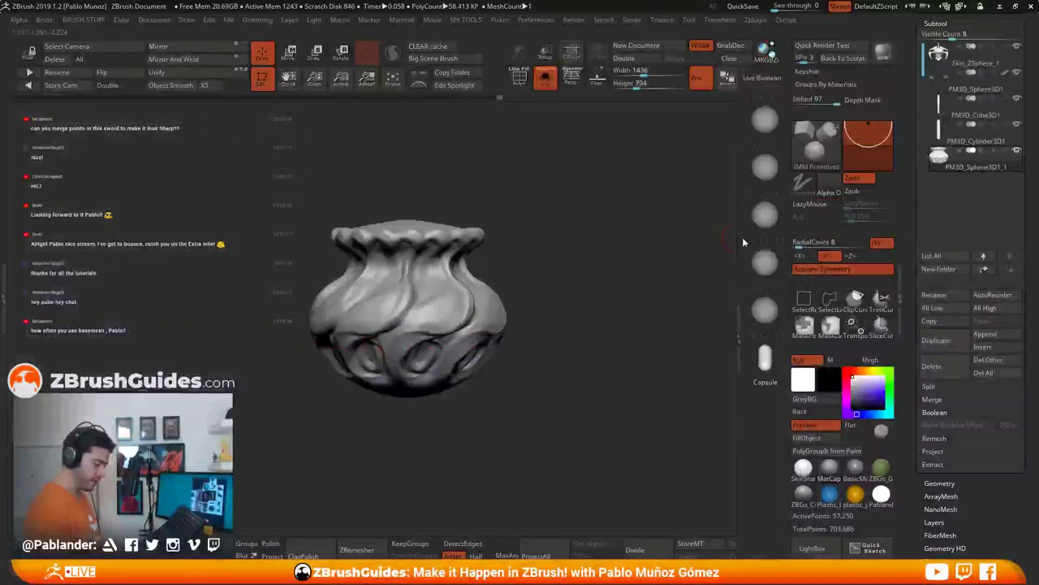
pyautogui.moveTo(781, 165); pyautogui.dragTo(762, 387)
pyautogui.moveTo(762, 218); pyautogui.dragTo(756, 426)
pyautogui.scroll(-1, 768, 268)
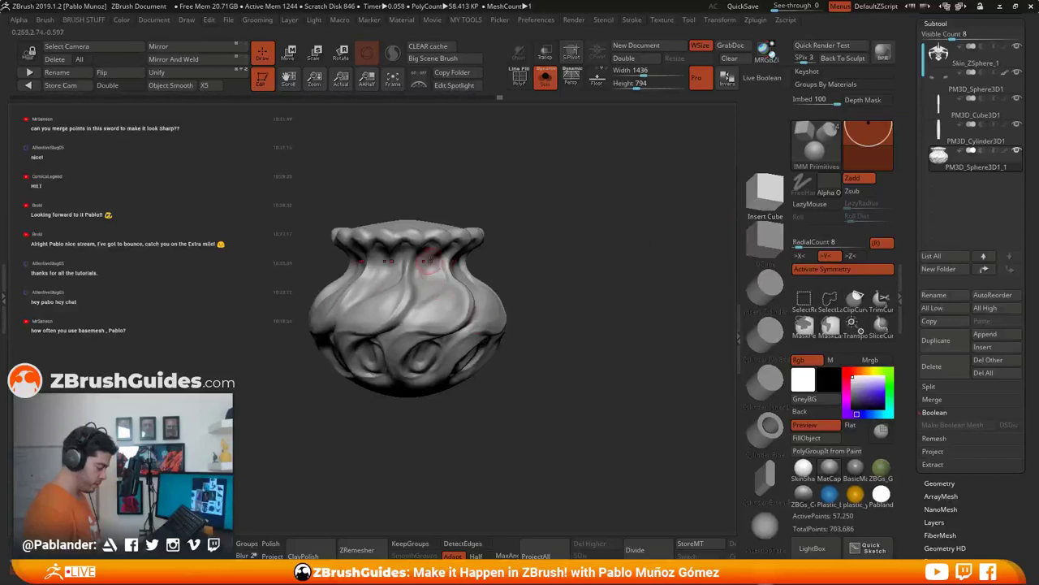
pyautogui.moveTo(477, 356); pyautogui.dragTo(497, 358)
pyautogui.keyDown('alt'); pyautogui.moveTo(556, 330); pyautogui.dragTo(566, 353); pyautogui.keyUp('alt')
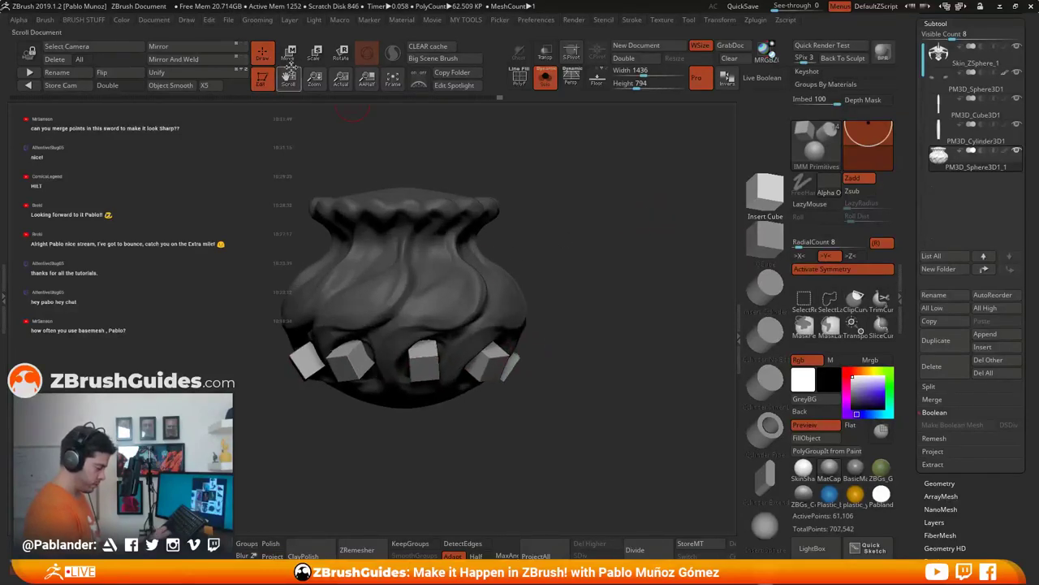
# Step: Rotate, move and scale the inserted cubes so they sit like gems inside the ovals, and clear the mask
pyautogui.press('w')
pyautogui.moveTo(471, 312); pyautogui.dragTo(475, 307)
pyautogui.moveTo(458, 378); pyautogui.dragTo(489, 368)
pyautogui.click(487, 238)
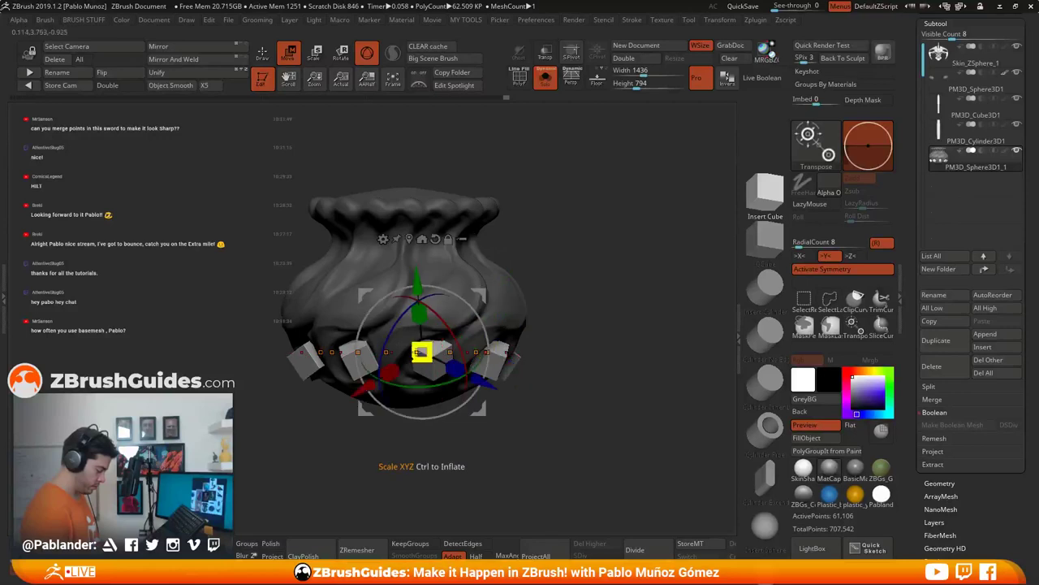
pyautogui.moveTo(441, 322); pyautogui.dragTo(459, 350)
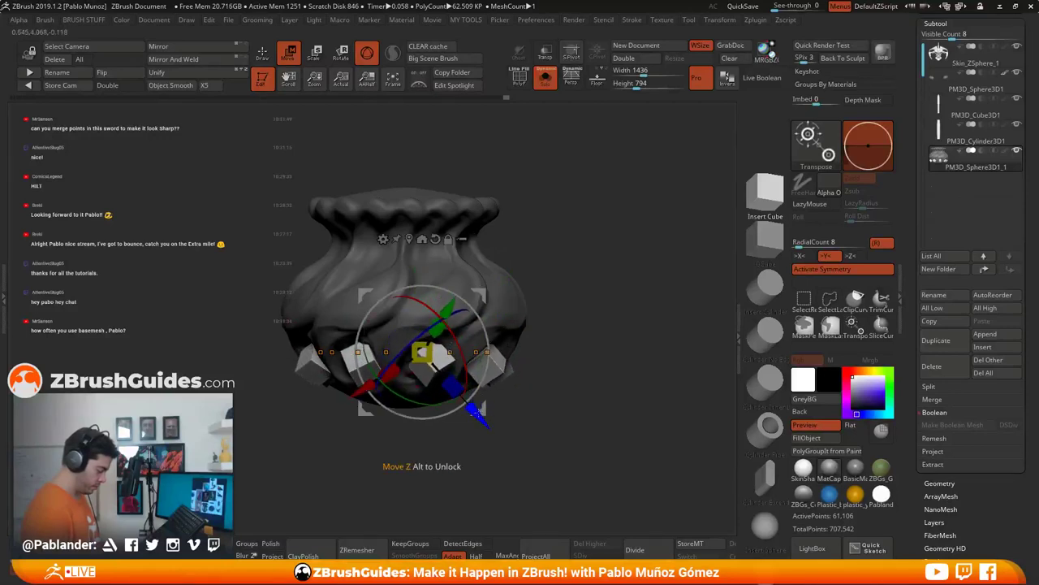
pyautogui.moveTo(478, 410); pyautogui.dragTo(468, 400)
pyautogui.moveTo(436, 310)
pyautogui.mouseDown()
pyautogui.moveTo(443, 323)
pyautogui.moveTo(453, 315)
pyautogui.mouseUp()
pyautogui.moveTo(547, 370); pyautogui.dragTo(430, 369)
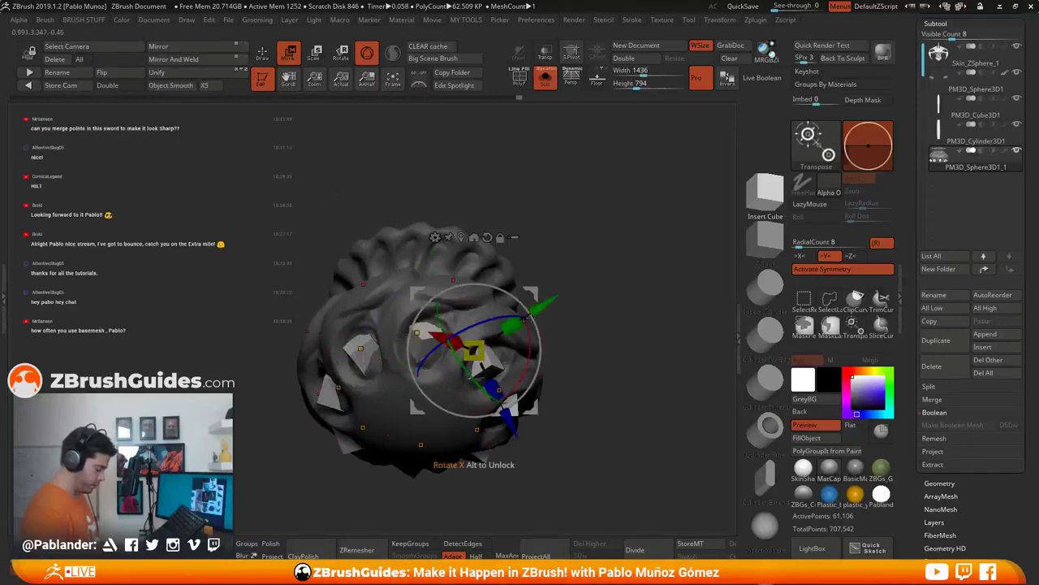
pyautogui.moveTo(528, 315); pyautogui.dragTo(624, 337)
pyautogui.moveTo(536, 405); pyautogui.dragTo(540, 404)
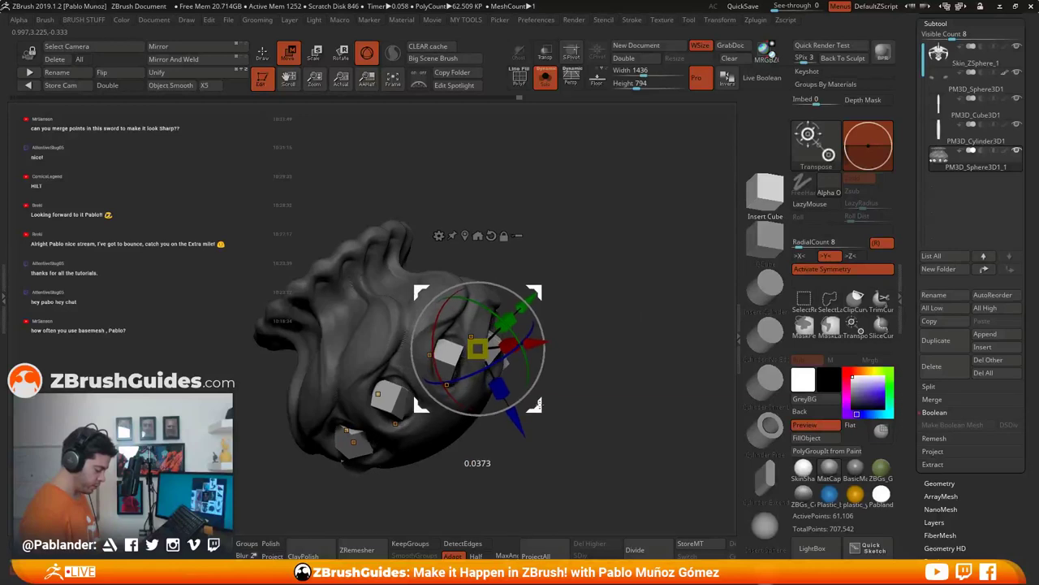
pyautogui.moveTo(632, 367)
pyautogui.mouseDown()
pyautogui.moveTo(560, 341)
pyautogui.moveTo(581, 291)
pyautogui.moveTo(573, 281)
pyautogui.moveTo(531, 310)
pyautogui.moveTo(540, 301)
pyautogui.mouseUp()
pyautogui.press('q')
pyautogui.moveTo(403, 147)
pyautogui.mouseDown()
pyautogui.moveTo(597, 201)
pyautogui.moveTo(589, 215)
pyautogui.moveTo(598, 252)
pyautogui.moveTo(678, 382)
pyautogui.mouseUp()
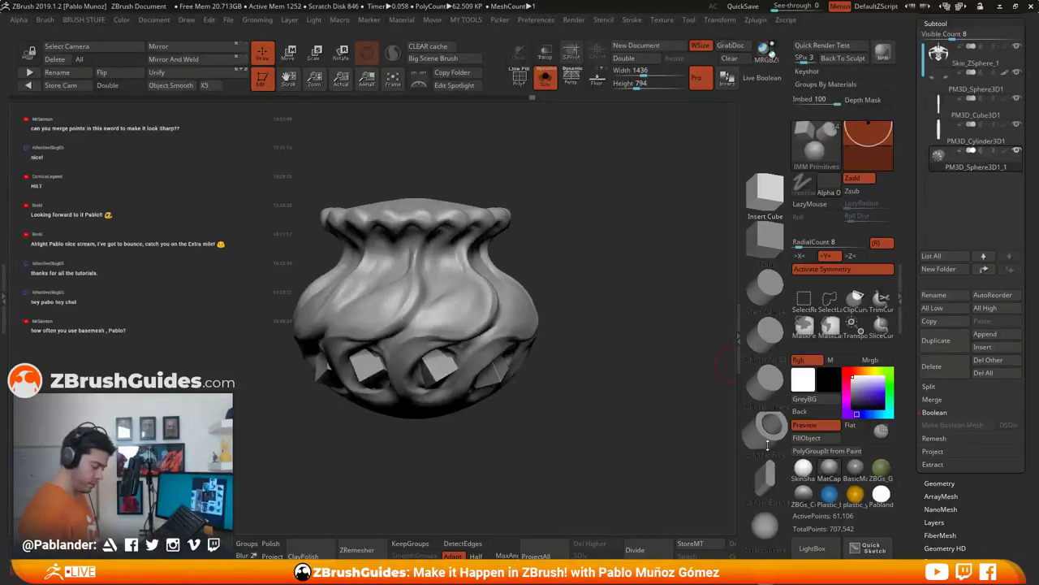
# Step: Switch symmetry from Y to X only and insert a sphere from IMM Primitives at the pot's base
pyautogui.scroll(-3, 767, 444)
pyautogui.click(841, 256)
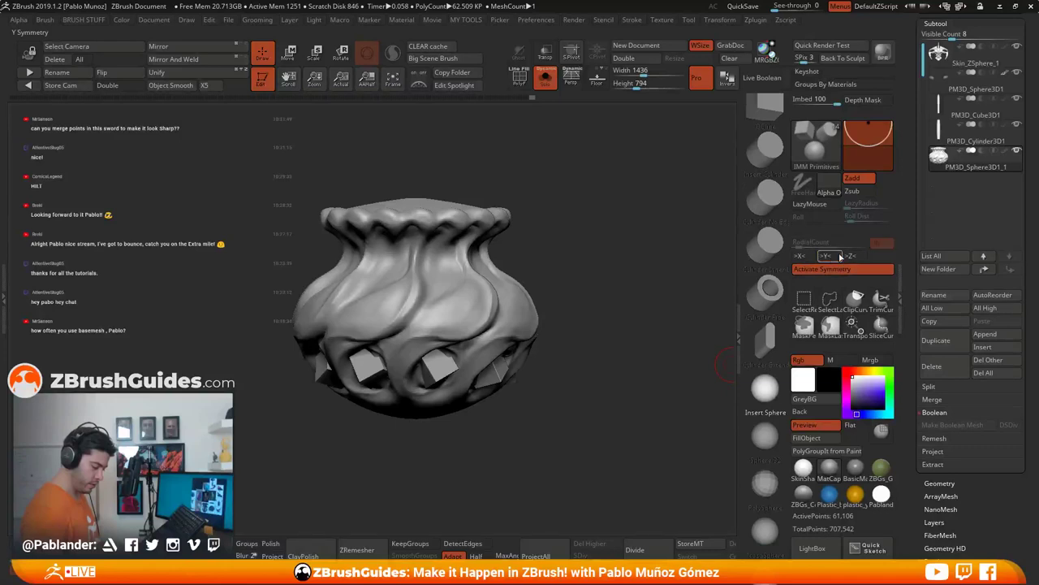
pyautogui.click(804, 257)
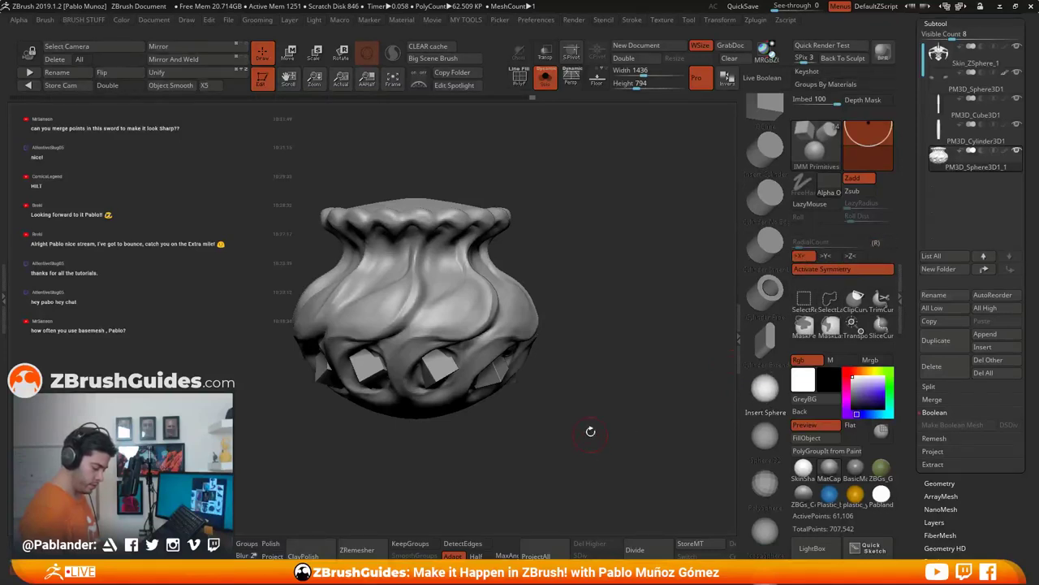
pyautogui.keyDown('shift'); pyautogui.moveTo(592, 432); pyautogui.dragTo(535, 353); pyautogui.keyUp('shift')
pyautogui.moveTo(414, 398); pyautogui.dragTo(479, 399)
pyautogui.moveTo(573, 361); pyautogui.dragTo(485, 302)
# Step: Position the inserted sphere along the pot's vertical axis so it sits just below the base
pyautogui.press('w')
pyautogui.moveTo(416, 489); pyautogui.dragTo(416, 484)
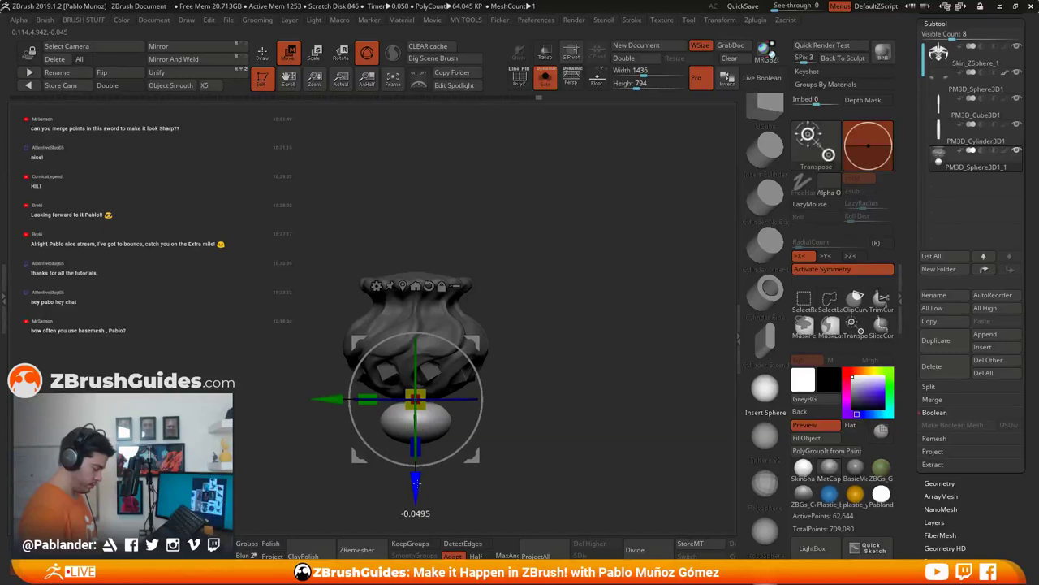
pyautogui.press('q')
pyautogui.moveTo(350, 130); pyautogui.dragTo(448, 252)
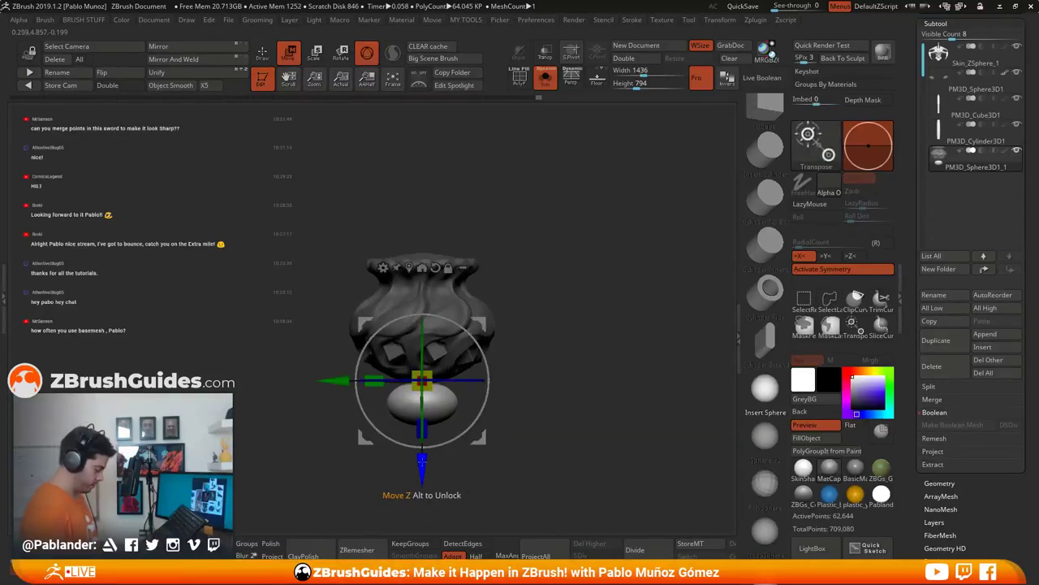
# Step: Duplicate the base sphere as a flat, wider ring between it and the pot, and clear the mask
pyautogui.moveTo(423, 424); pyautogui.dragTo(436, 397)
pyautogui.moveTo(421, 479); pyautogui.dragTo(421, 457)
pyautogui.press('q')
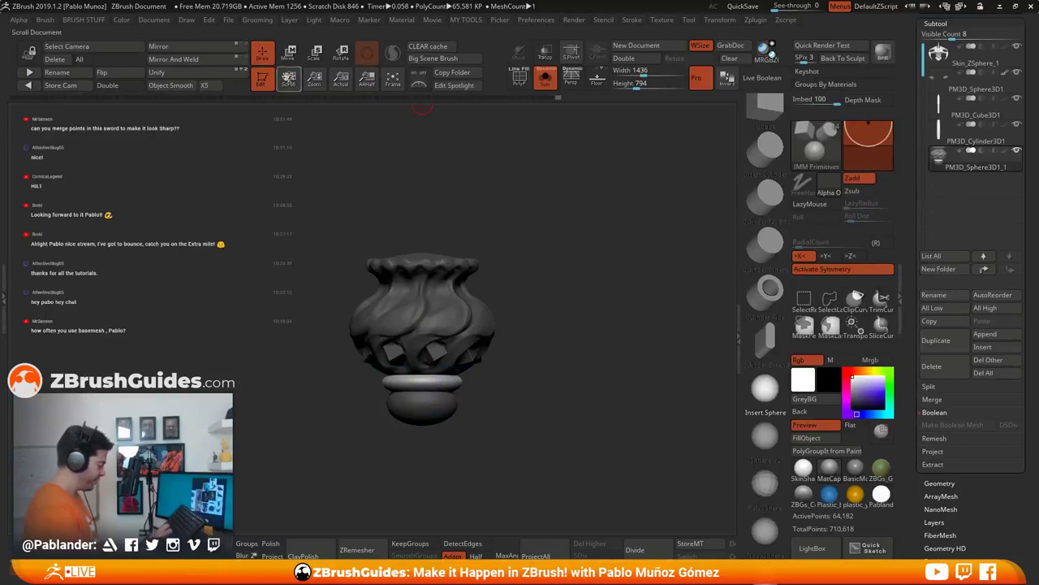
pyautogui.moveTo(532, 253)
pyautogui.keyDown('ctrl'); pyautogui.mouseDown()
pyautogui.moveTo(562, 369)
pyautogui.moveTo(527, 237)
pyautogui.mouseUp(); pyautogui.keyUp('ctrl')
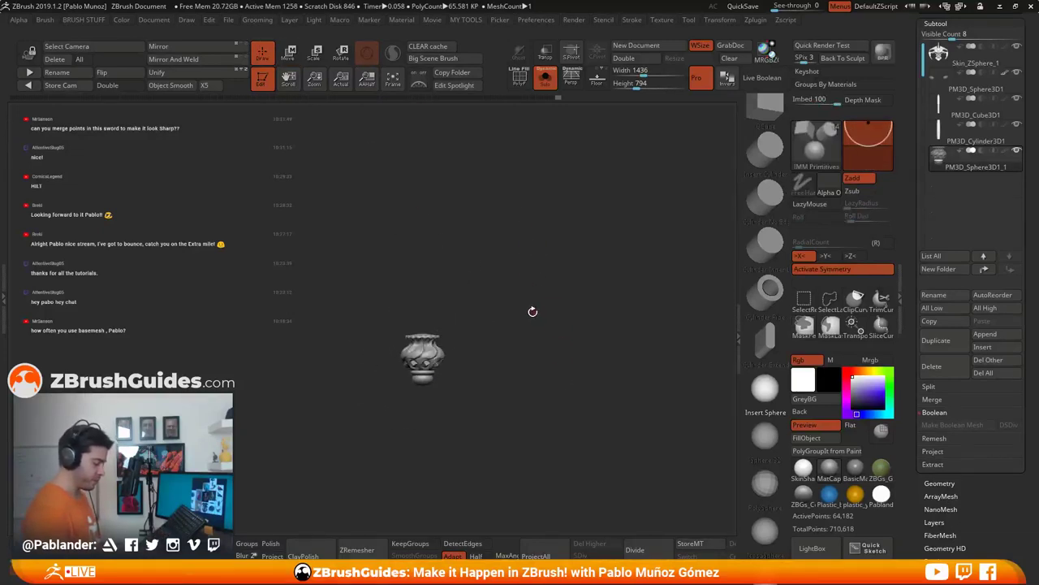
# Step: Turn off Solo and fit the pot-shaped pommel onto the end of the sword handle by moving it along its axis
pyautogui.moveTo(533, 311)
pyautogui.keyDown('shift'); pyautogui.mouseDown()
pyautogui.moveTo(643, 269)
pyautogui.moveTo(552, 346)
pyautogui.moveTo(535, 331)
pyautogui.mouseUp(); pyautogui.keyUp('shift')
pyautogui.click(546, 78)
pyautogui.press('w')
pyautogui.moveTo(438, 380); pyautogui.dragTo(423, 392)
pyautogui.moveTo(499, 323); pyautogui.dragTo(540, 416)
pyautogui.moveTo(470, 384); pyautogui.dragTo(466, 379)
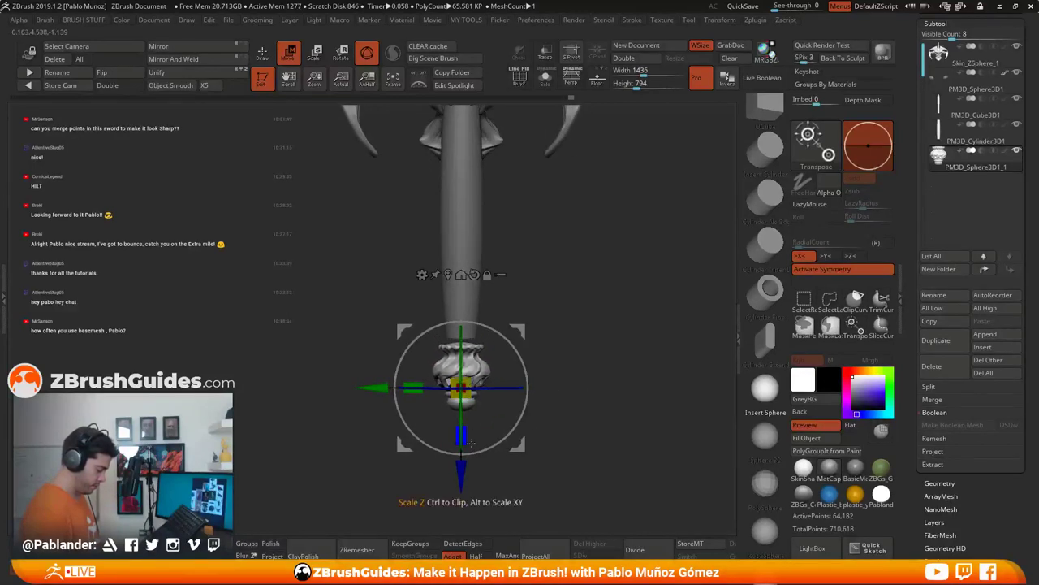
pyautogui.moveTo(461, 475); pyautogui.dragTo(462, 464)
pyautogui.press('q')
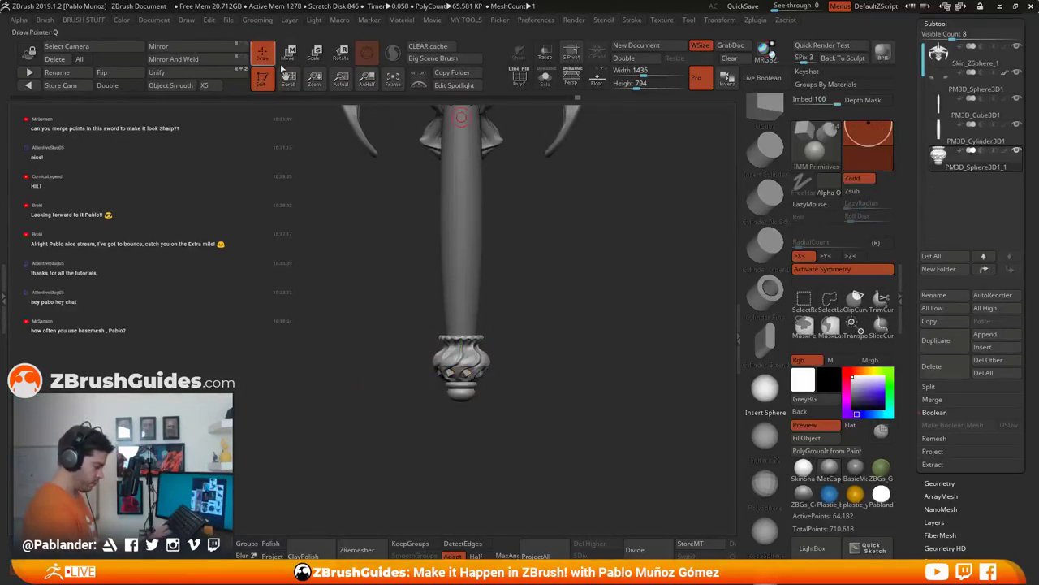
pyautogui.moveTo(555, 337)
pyautogui.keyDown('alt'); pyautogui.mouseDown()
pyautogui.moveTo(554, 292)
pyautogui.moveTo(548, 322)
pyautogui.moveTo(543, 297)
pyautogui.moveTo(590, 371)
pyautogui.mouseUp(); pyautogui.keyUp('alt')
# Step: Duplicate the guard subtool Skin_ZSphere_1 and hide the original
pyautogui.click(975, 59)
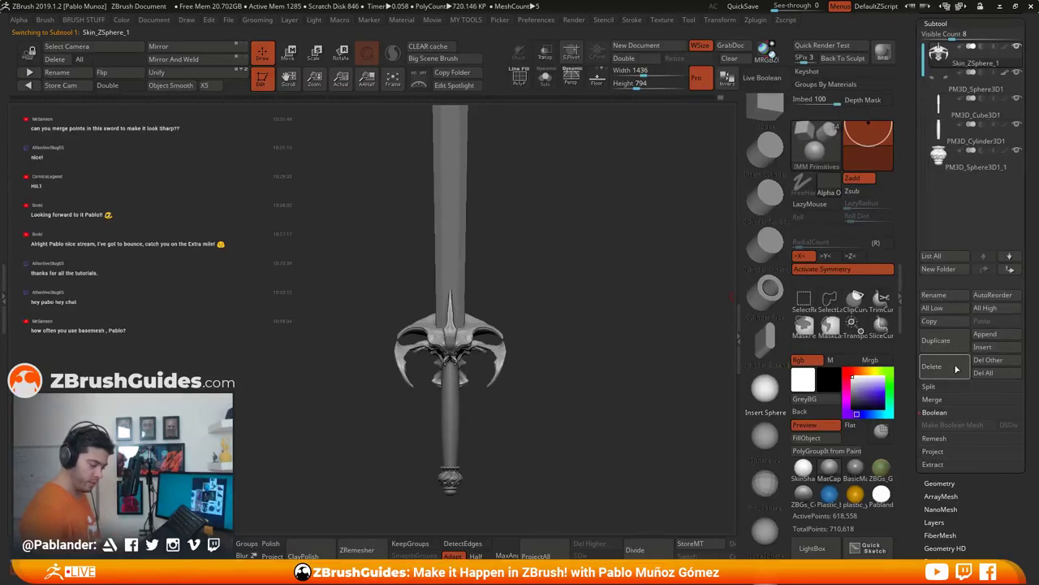
pyautogui.click(936, 341)
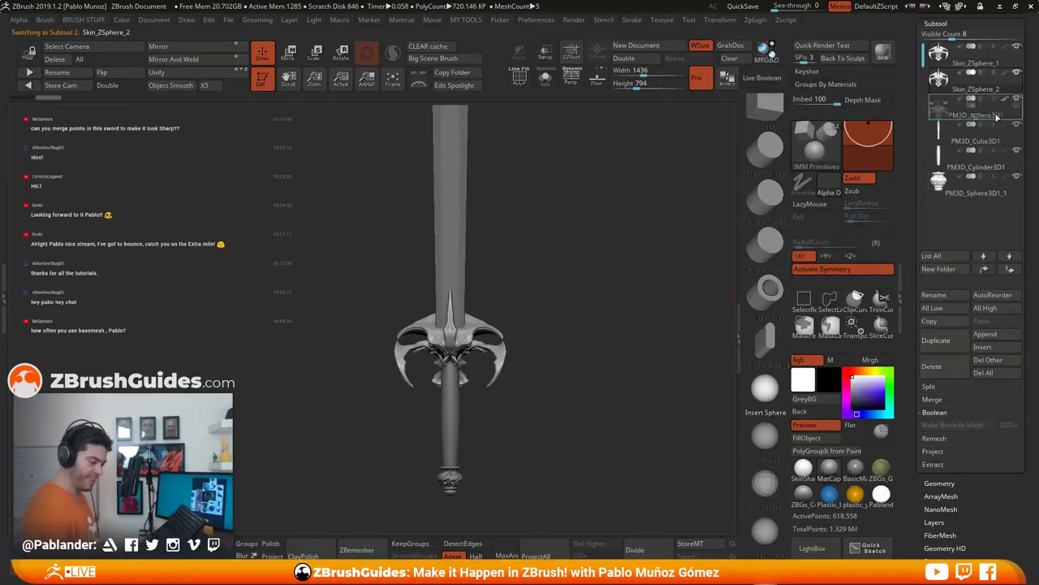
pyautogui.click(1017, 47)
# Step: Use the Move brush to reshape the duplicated guard's lower flange and the tip of its projecting front wing
pyautogui.moveTo(584, 330)
pyautogui.mouseDown()
pyautogui.moveTo(607, 278)
pyautogui.moveTo(740, 276)
pyautogui.moveTo(593, 311)
pyautogui.moveTo(545, 363)
pyautogui.moveTo(555, 367)
pyautogui.moveTo(463, 369)
pyautogui.mouseUp()
pyautogui.press('b')
pyautogui.click(597, 87)
pyautogui.press('space')
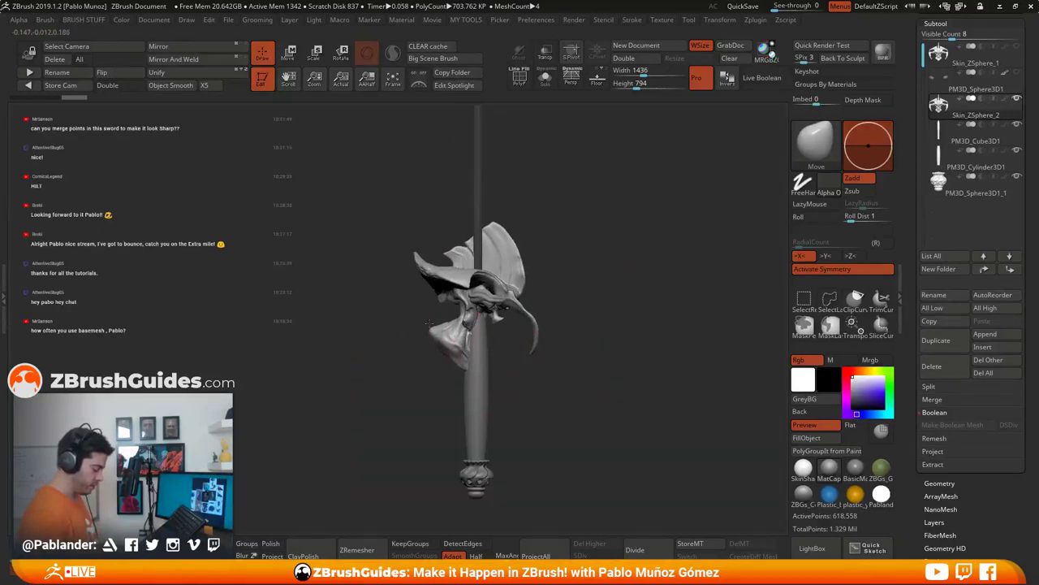
pyautogui.moveTo(430, 323); pyautogui.dragTo(443, 327)
pyautogui.rightClick(344, 389)
pyautogui.moveTo(512, 371)
pyautogui.mouseDown()
pyautogui.moveTo(494, 366)
pyautogui.moveTo(514, 356)
pyautogui.mouseUp()
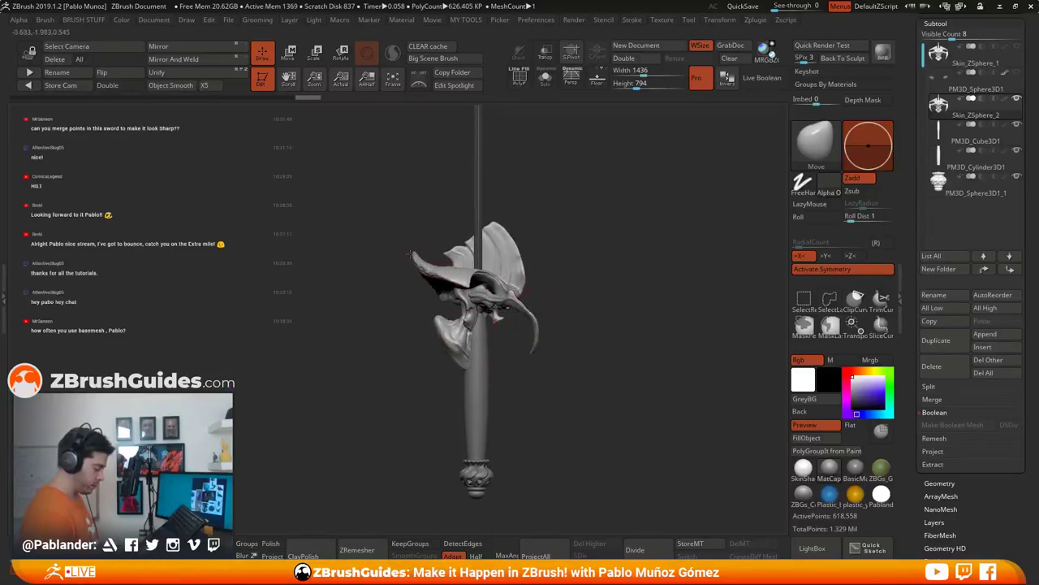
pyautogui.moveTo(410, 254); pyautogui.dragTo(417, 259)
# Step: Adjust the guard's upper edges around the blade with the Move brush, working from both sides
pyautogui.moveTo(546, 250)
pyautogui.mouseDown()
pyautogui.moveTo(666, 251)
pyautogui.moveTo(592, 250)
pyautogui.mouseUp()
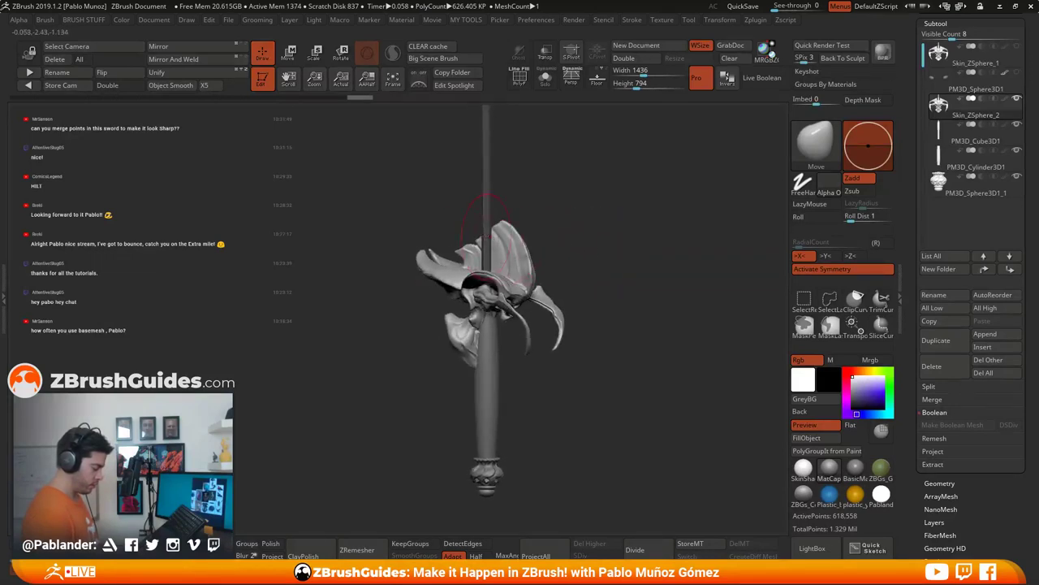
pyautogui.moveTo(480, 238); pyautogui.dragTo(481, 236)
pyautogui.moveTo(594, 249); pyautogui.dragTo(705, 251)
pyautogui.moveTo(608, 223); pyautogui.dragTo(715, 223)
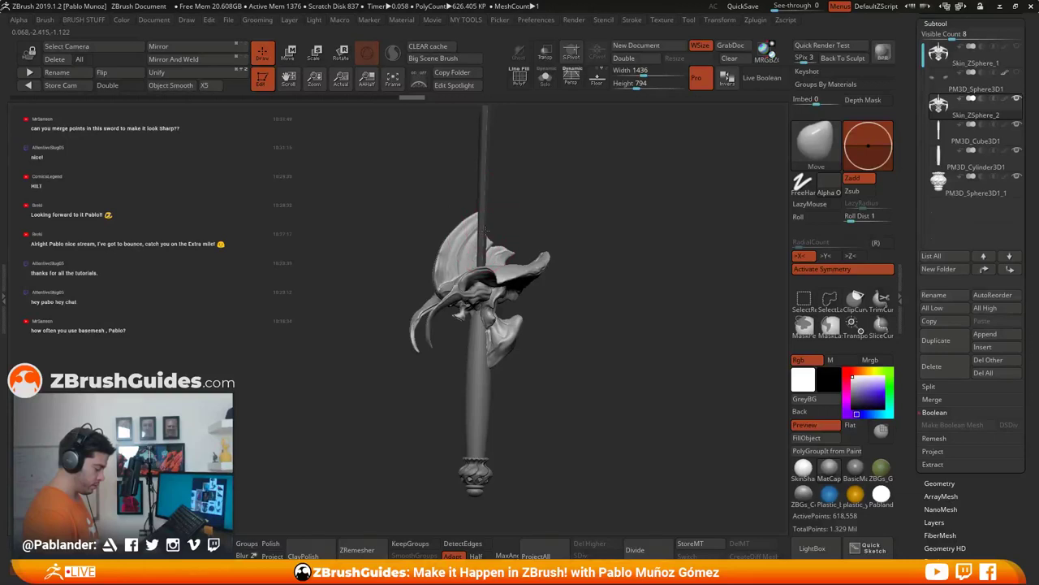
pyautogui.press('space')
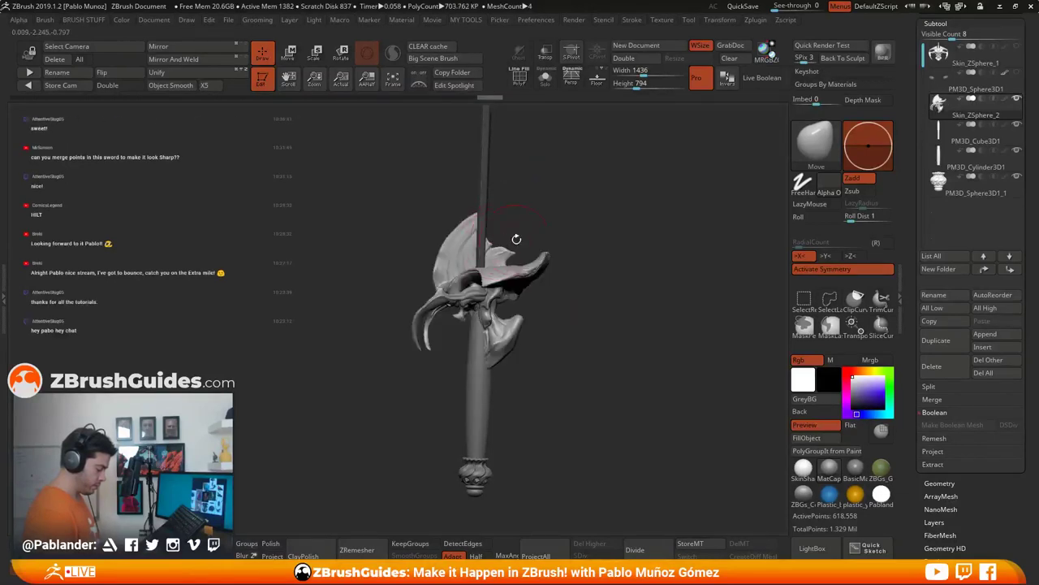
pyautogui.moveTo(516, 238); pyautogui.dragTo(554, 293)
pyautogui.moveTo(524, 366); pyautogui.dragTo(597, 337)
# Step: Switch to the SnakeHook brush with a smaller draw size and enable Sculptris Pro mode
pyautogui.press('b')
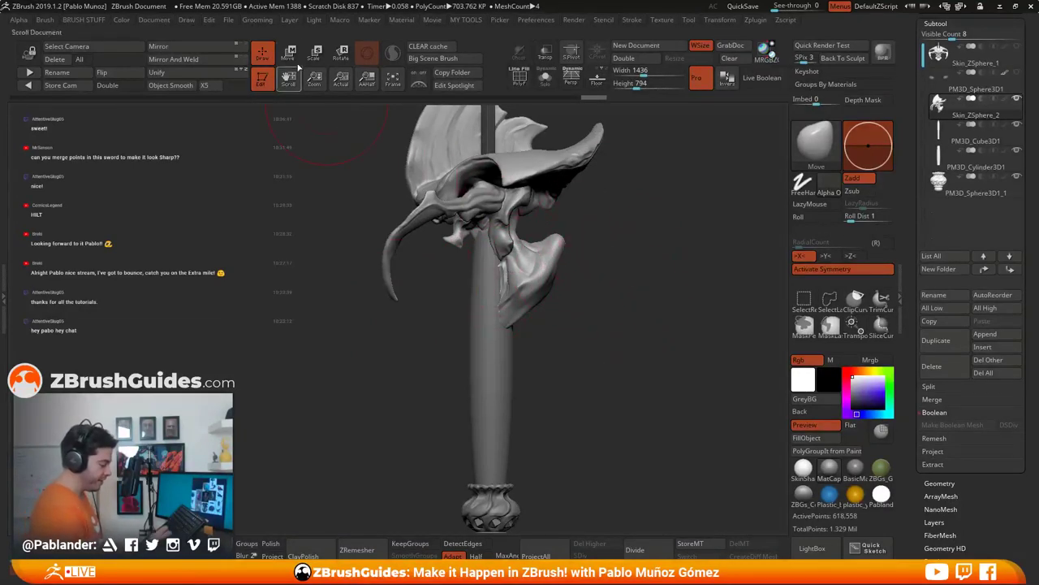
pyautogui.press('b')
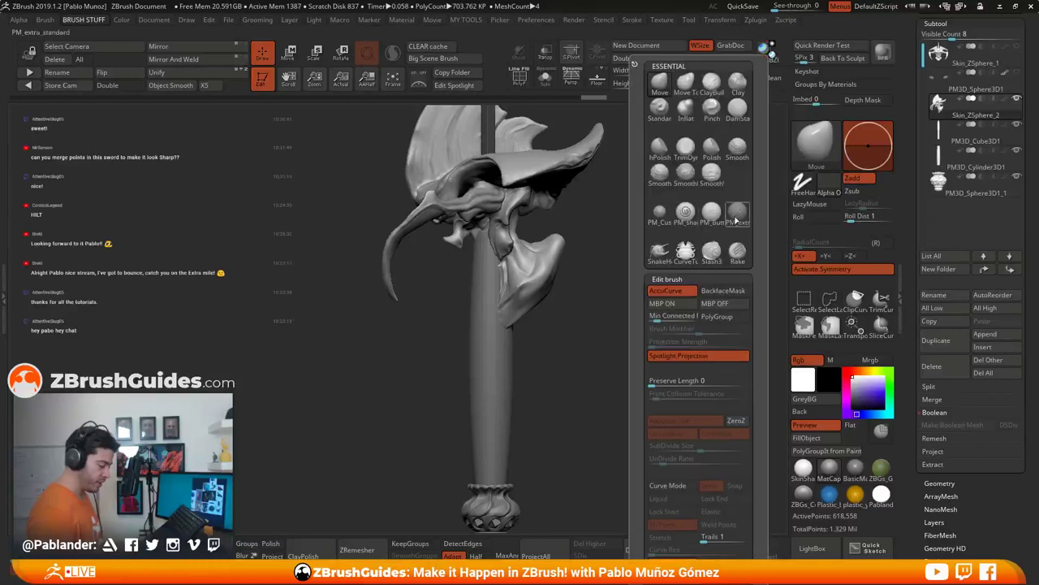
pyautogui.click(660, 251)
pyautogui.press('space')
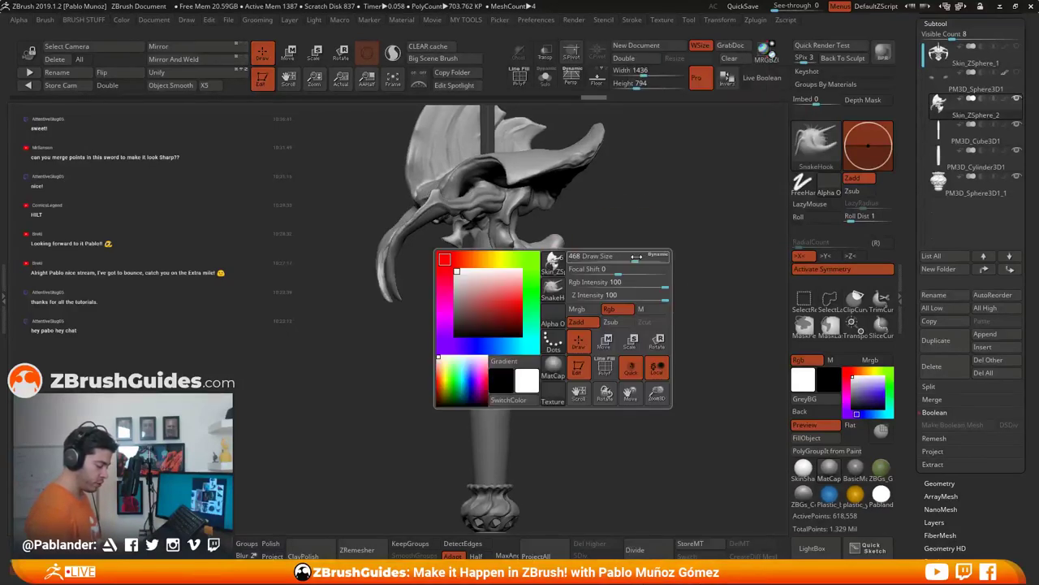
pyautogui.moveTo(613, 257); pyautogui.dragTo(601, 258)
pyautogui.moveTo(622, 295)
pyautogui.mouseDown()
pyautogui.moveTo(604, 284)
pyautogui.moveTo(584, 302)
pyautogui.mouseUp()
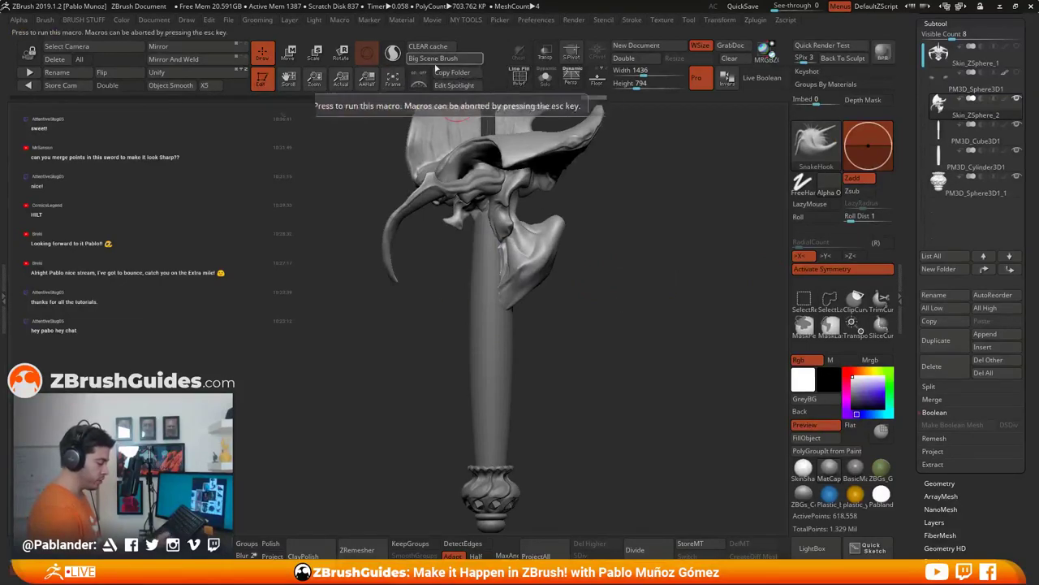
pyautogui.click(392, 52)
# Step: Pull the tip of the guard's lower flange down along the handle into a thin curved tendril
pyautogui.moveTo(560, 280); pyautogui.dragTo(577, 260)
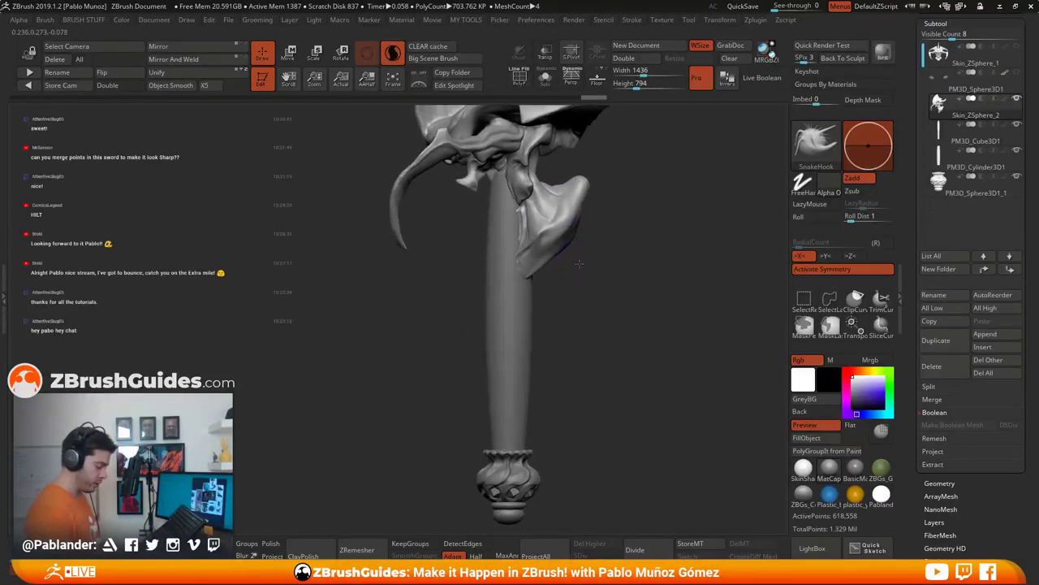
pyautogui.moveTo(579, 264); pyautogui.dragTo(580, 256, button='right')
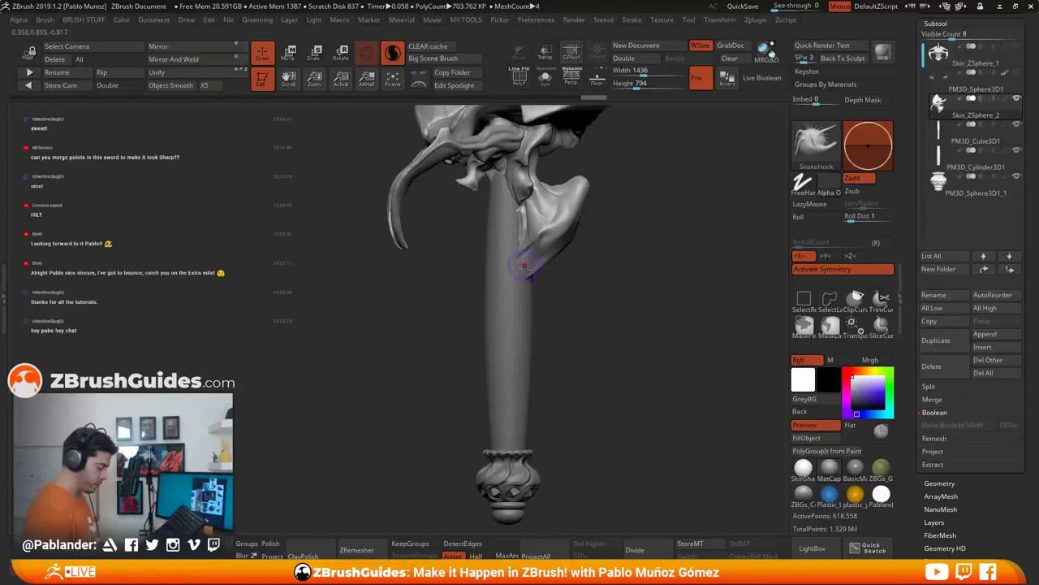
pyautogui.moveTo(510, 281); pyautogui.dragTo(509, 286)
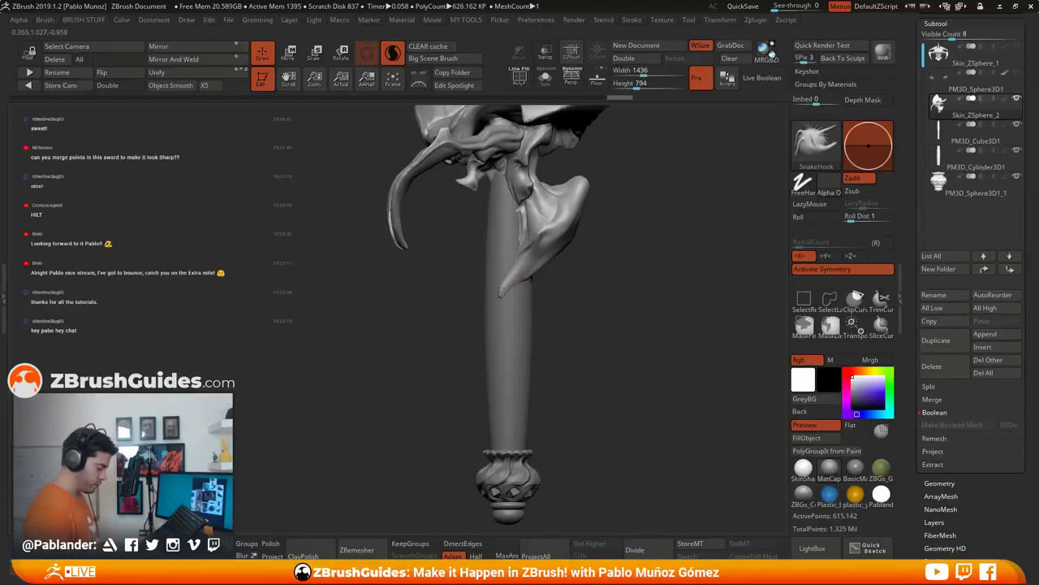
pyautogui.moveTo(486, 341); pyautogui.dragTo(489, 349)
pyautogui.moveTo(491, 345); pyautogui.dragTo(509, 334, button='right')
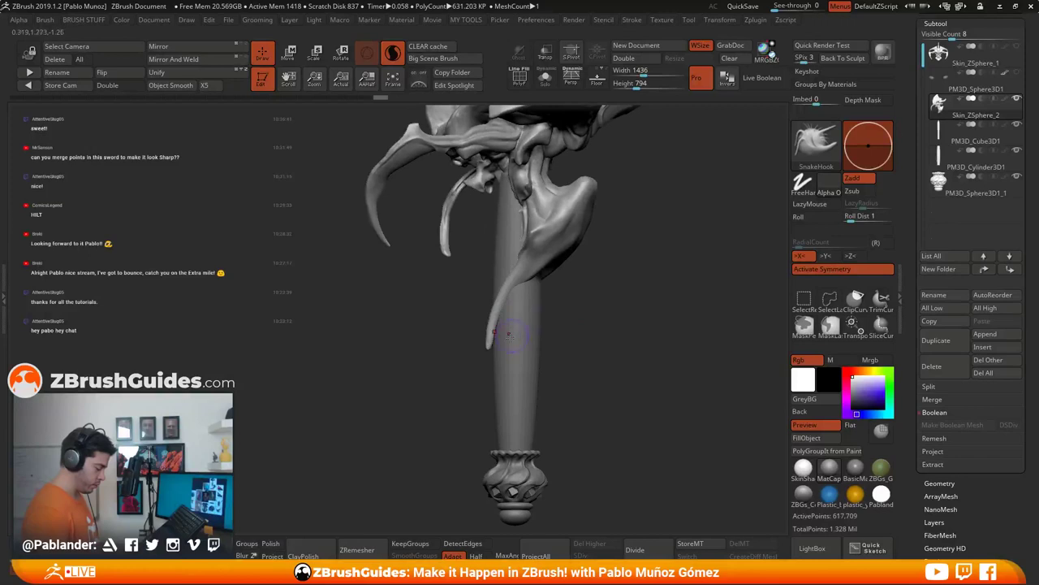
# Step: Smooth the mirrored tendrils' tips and pull them farther down the handle with SnakeHook
pyautogui.keyDown('shift'); pyautogui.moveTo(491, 337); pyautogui.dragTo(490, 344); pyautogui.keyUp('shift')
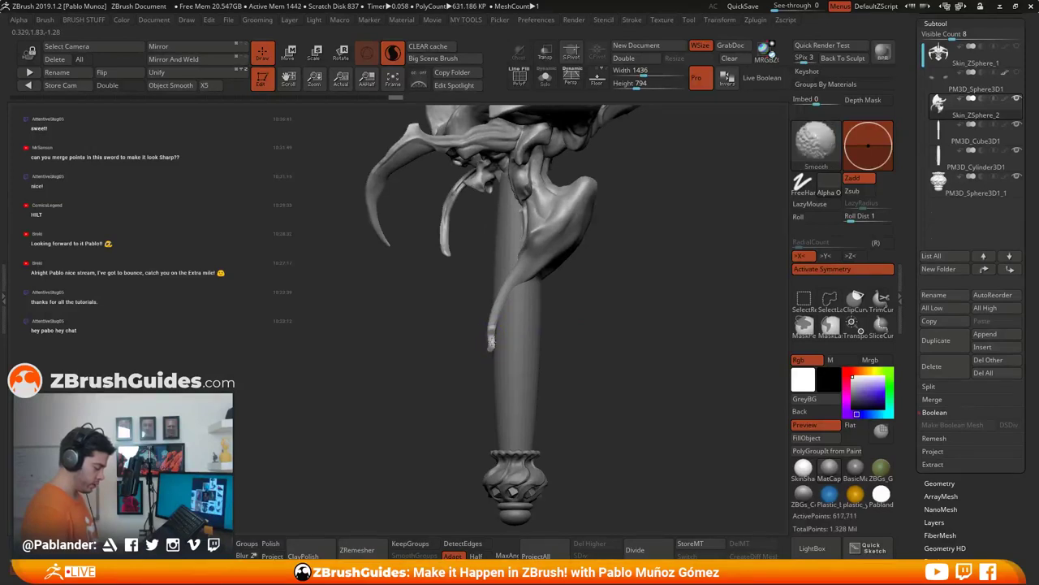
pyautogui.moveTo(504, 307); pyautogui.dragTo(539, 322, button='right')
pyautogui.keyDown('shift'); pyautogui.moveTo(492, 319); pyautogui.dragTo(493, 321); pyautogui.keyUp('shift')
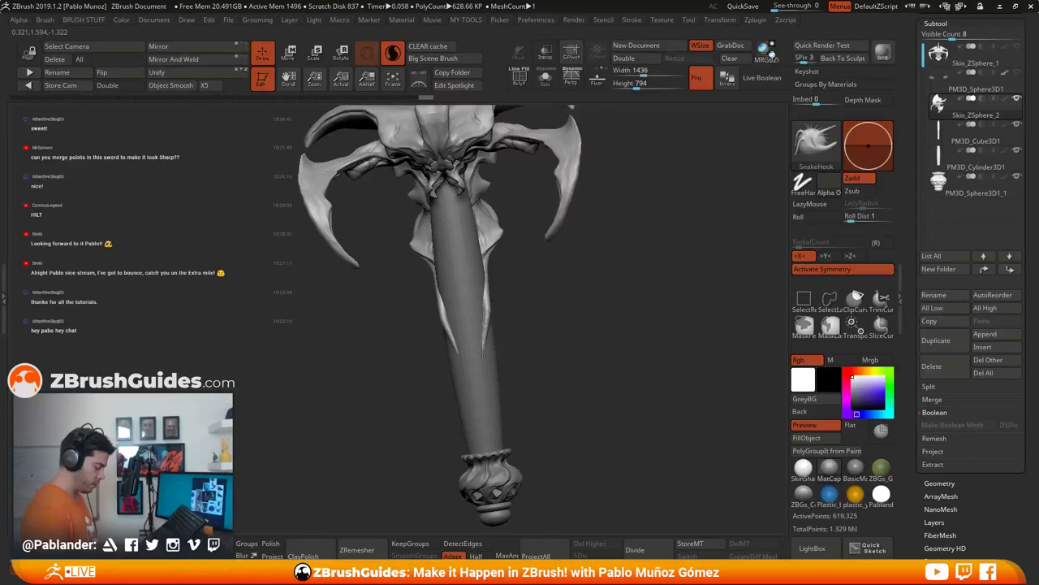
pyautogui.moveTo(481, 352); pyautogui.dragTo(485, 338)
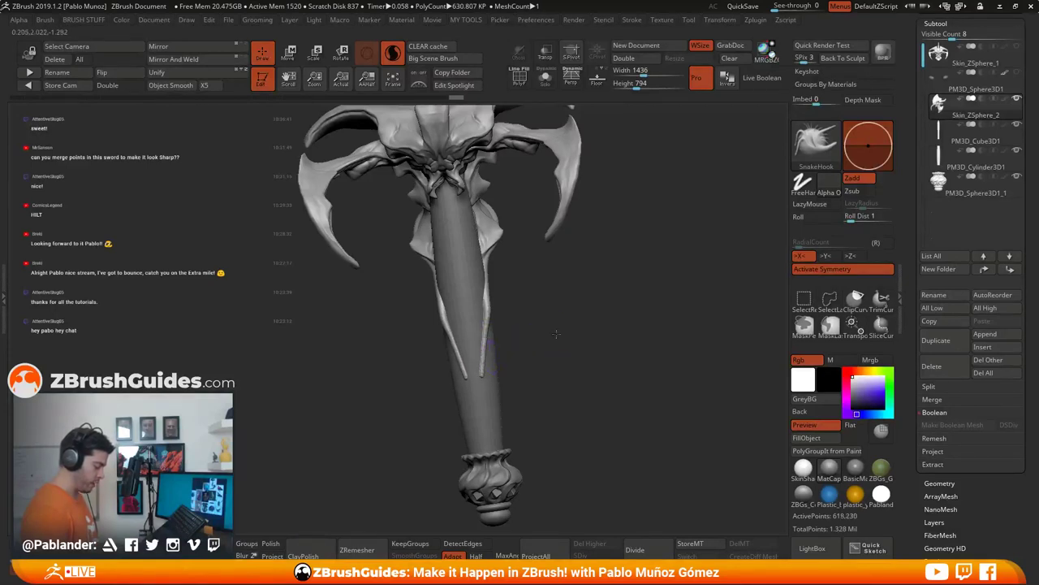
# Step: Smooth the lower length of both tendrils where they lie against the handle
pyautogui.moveTo(555, 333); pyautogui.dragTo(575, 291)
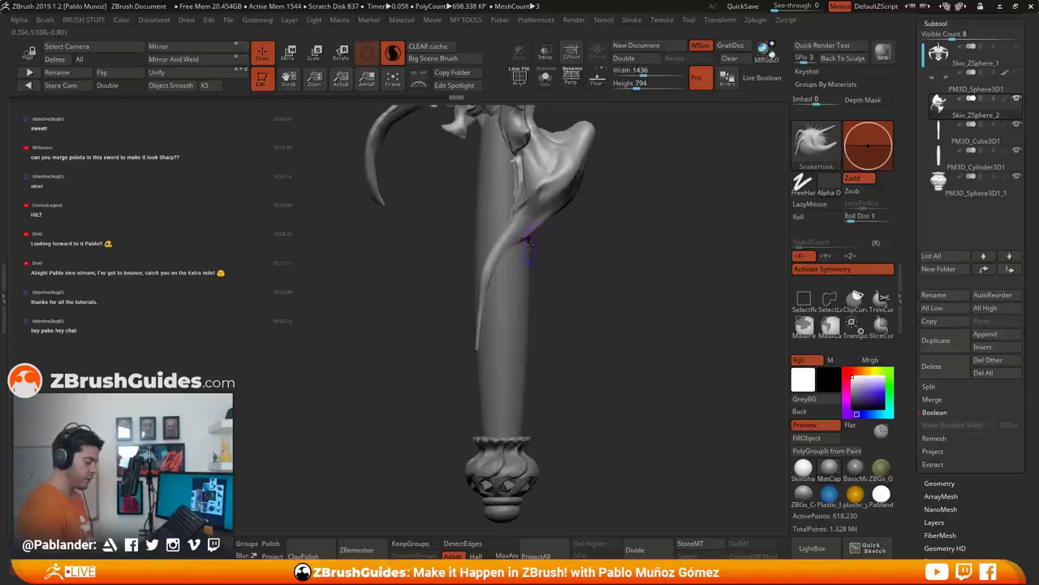
pyautogui.moveTo(520, 268); pyautogui.dragTo(489, 270)
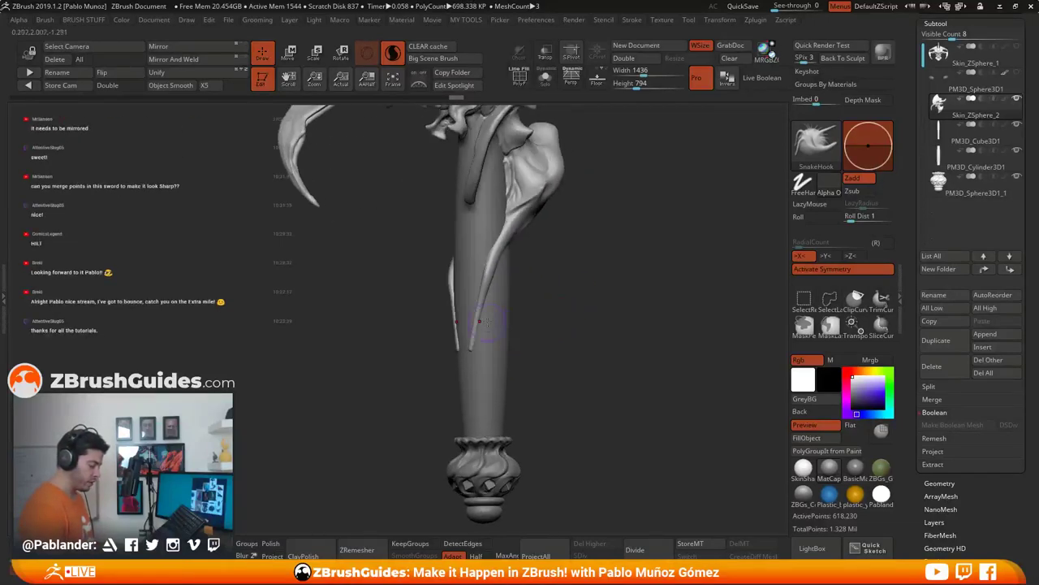
pyautogui.press('shift')
pyautogui.keyDown('shift'); pyautogui.moveTo(474, 334); pyautogui.dragTo(477, 320); pyautogui.keyUp('shift')
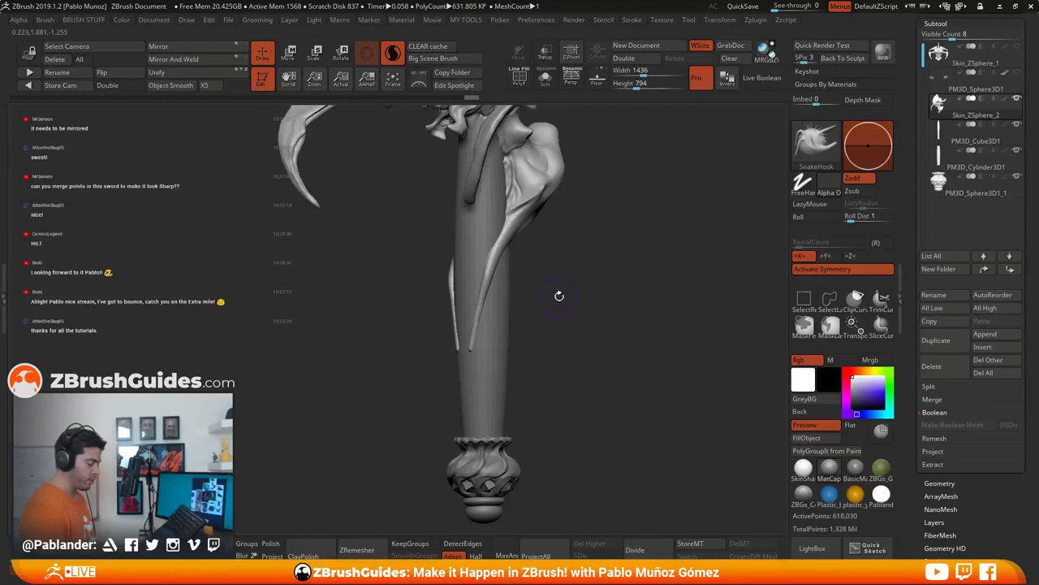
# Step: Extend the tendrils toward the pommel with SnakeHook, curving them to follow the handle's surface
pyautogui.moveTo(559, 294); pyautogui.dragTo(534, 256)
pyautogui.moveTo(479, 309); pyautogui.dragTo(520, 326)
pyautogui.moveTo(457, 329)
pyautogui.mouseDown()
pyautogui.moveTo(495, 385)
pyautogui.moveTo(528, 399)
pyautogui.mouseUp()
pyautogui.moveTo(560, 365)
pyautogui.mouseDown()
pyautogui.moveTo(599, 363)
pyautogui.moveTo(593, 353)
pyautogui.moveTo(513, 332)
pyautogui.mouseUp()
pyautogui.moveTo(573, 348); pyautogui.dragTo(456, 330)
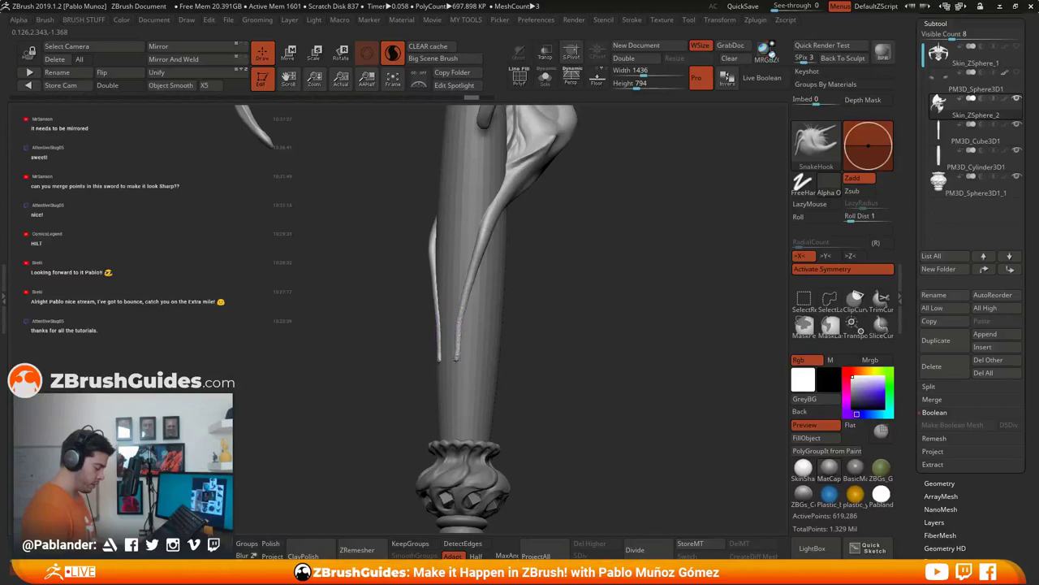
pyautogui.moveTo(460, 377); pyautogui.dragTo(461, 388)
pyautogui.moveTo(539, 256); pyautogui.dragTo(578, 268)
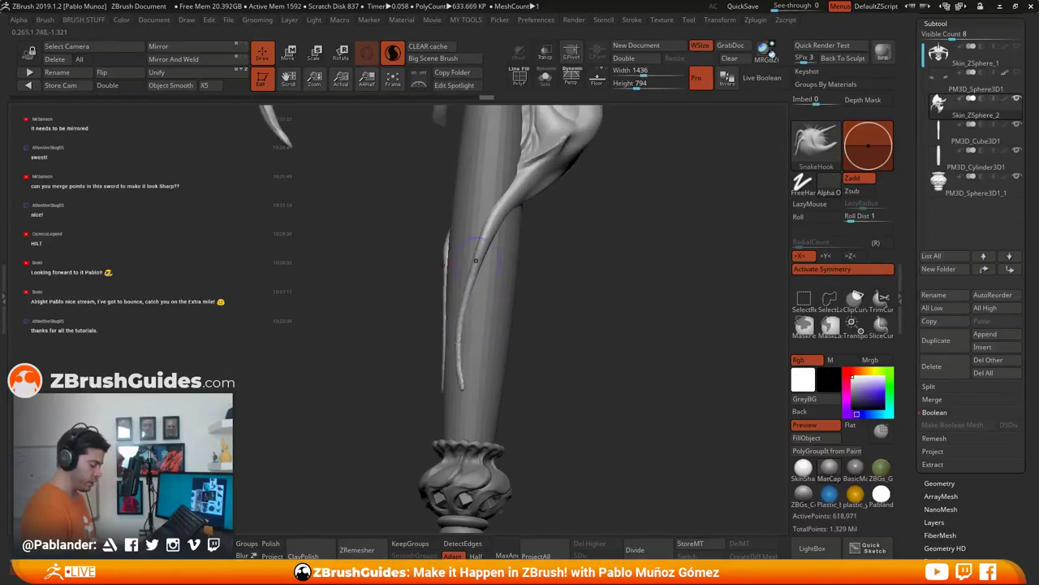
pyautogui.moveTo(565, 343); pyautogui.dragTo(519, 367)
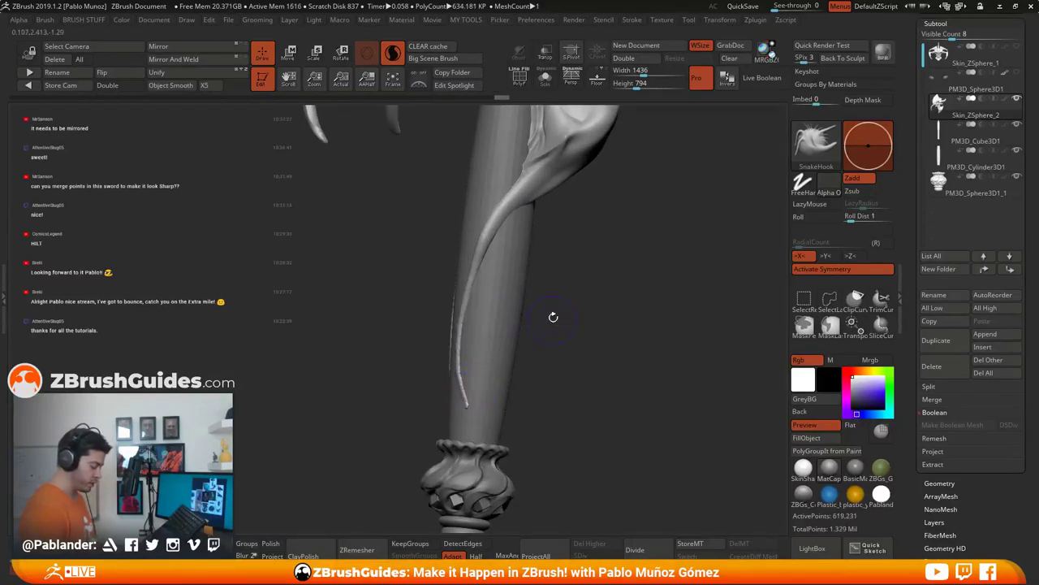
# Step: Smooth the tendrils and thicken them down to their tips with the Inflat brush
pyautogui.press('space')
pyautogui.press('shift')
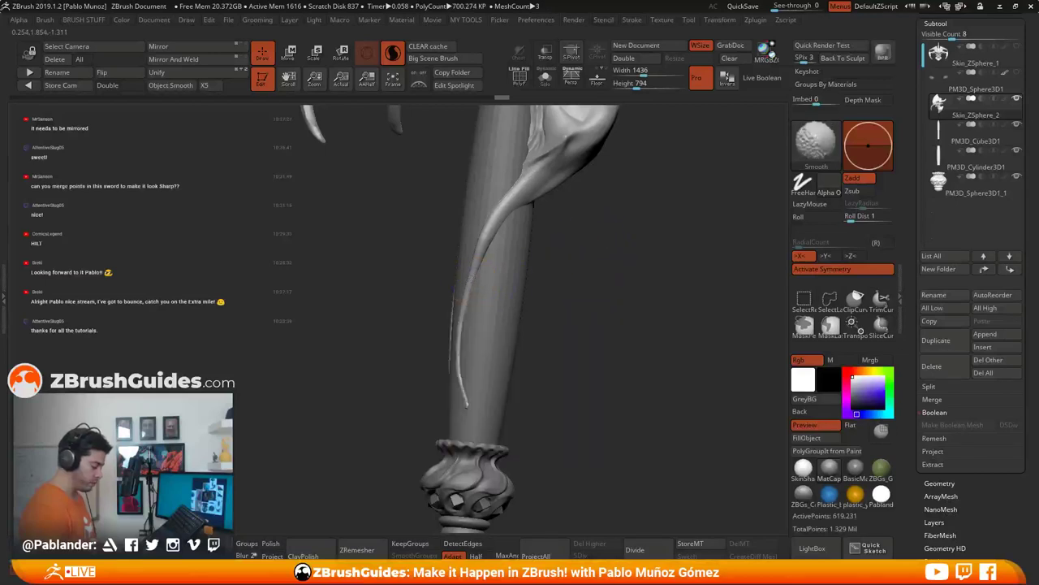
pyautogui.press('b')
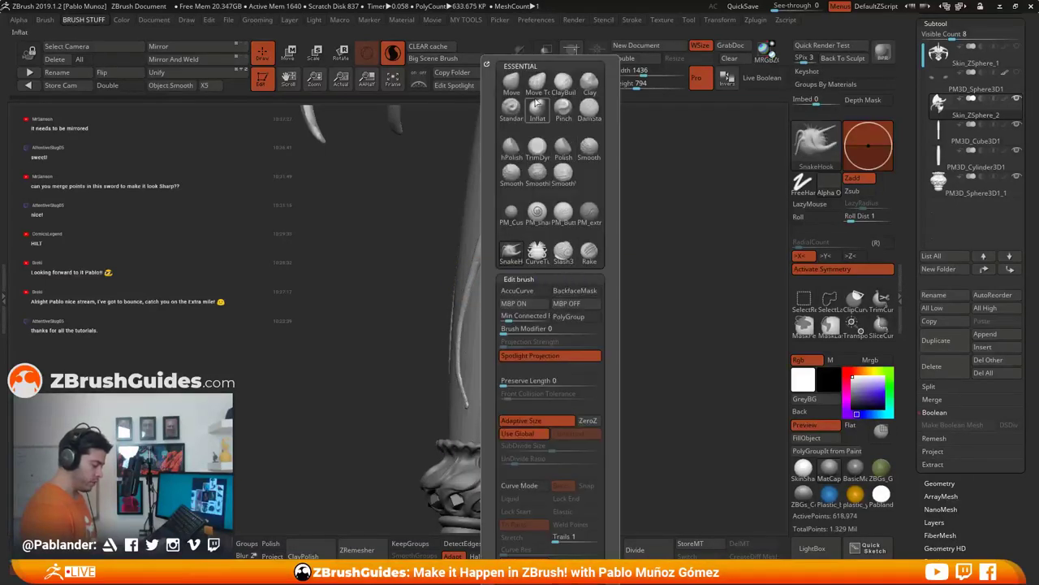
pyautogui.click(537, 86)
pyautogui.click(538, 112)
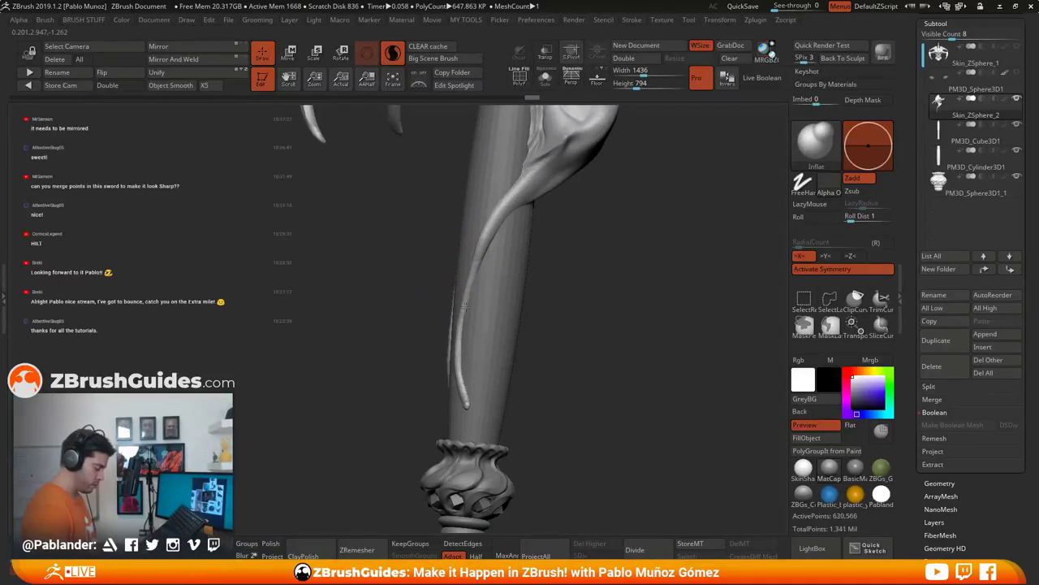
pyautogui.click(468, 406)
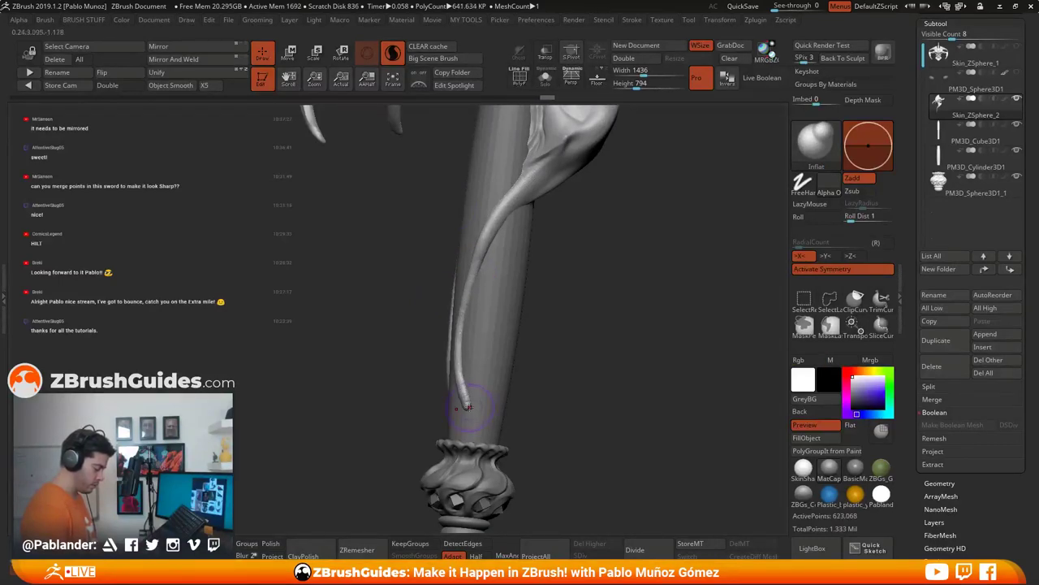
# Step: Return to SnakeHook and pull the tendril ends down to meet the pommel's rim, undoing and redoing the pull once
pyautogui.press('b')
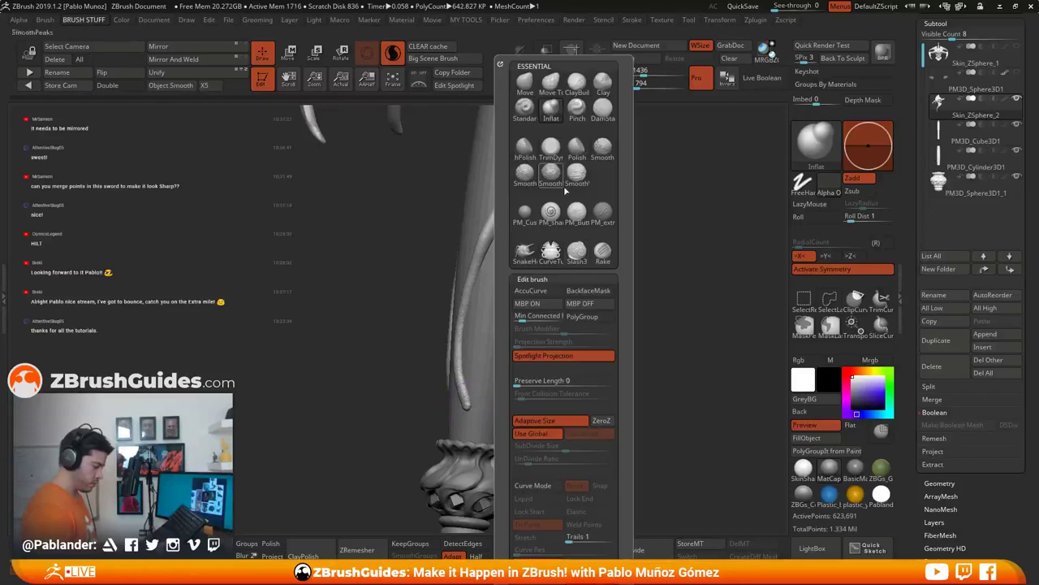
pyautogui.click(552, 253)
pyautogui.press('b')
pyautogui.click(531, 254)
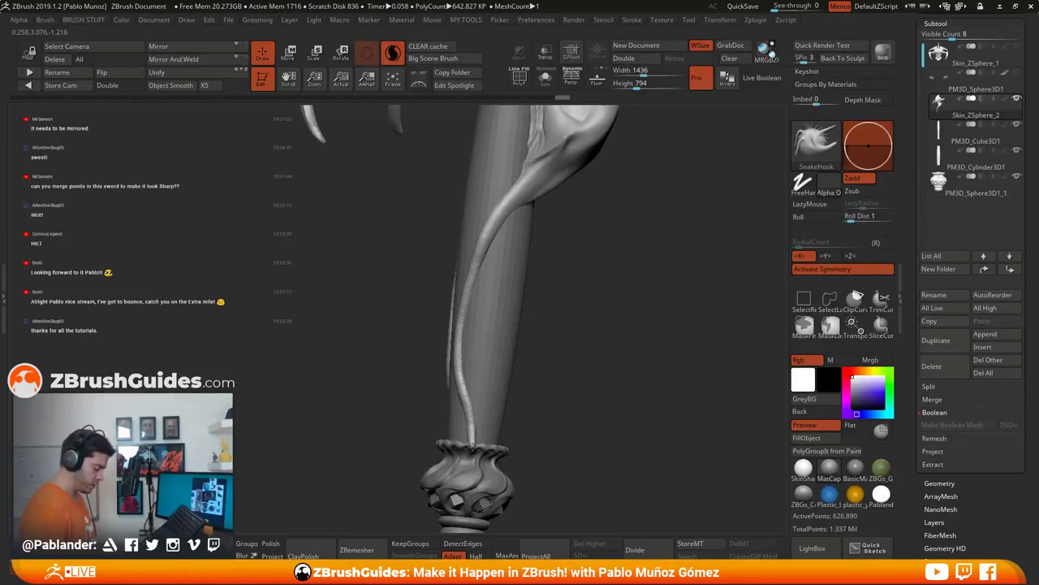
pyautogui.moveTo(586, 411); pyautogui.dragTo(547, 404)
pyautogui.hotkey('ctrl', 'z')
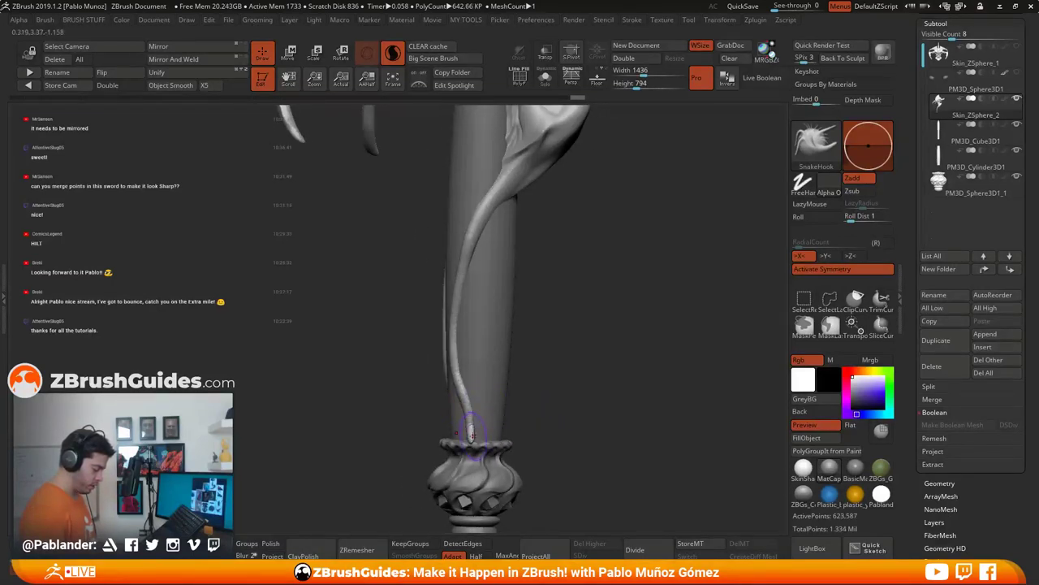
pyautogui.moveTo(470, 439)
pyautogui.mouseDown()
pyautogui.moveTo(466, 407)
pyautogui.moveTo(474, 419)
pyautogui.mouseUp()
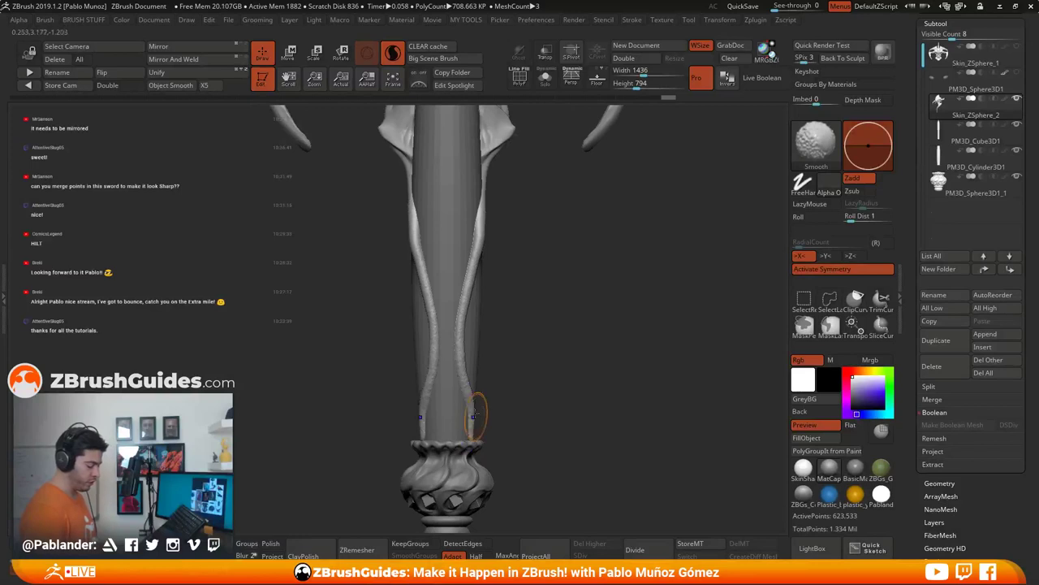
# Step: Smooth both tendrils along the lower handle down to their ends above the pommel's rim
pyautogui.moveTo(560, 323); pyautogui.dragTo(539, 264)
pyautogui.moveTo(481, 284)
pyautogui.mouseDown()
pyautogui.moveTo(460, 302)
pyautogui.moveTo(471, 302)
pyautogui.mouseUp()
pyautogui.press('shift')
pyautogui.moveTo(494, 371)
pyautogui.mouseDown()
pyautogui.moveTo(553, 277)
pyautogui.moveTo(512, 276)
pyautogui.mouseUp()
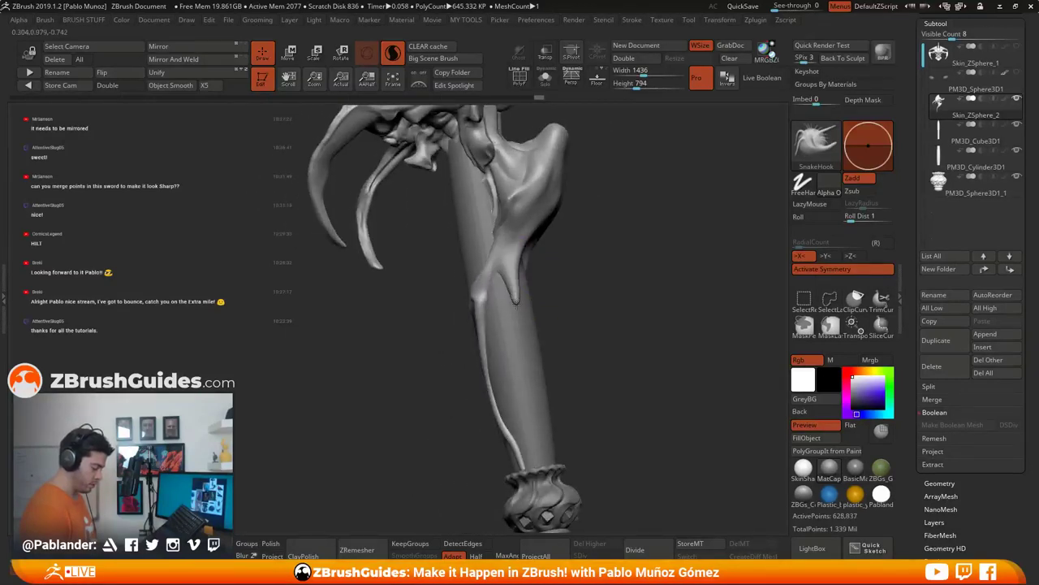
# Step: Pull the short outer prongs of the guard down along the handle with SnakeHook and smooth their tapered tips
pyautogui.keyDown('shift'); pyautogui.moveTo(506, 323); pyautogui.dragTo(502, 325); pyautogui.keyUp('shift')
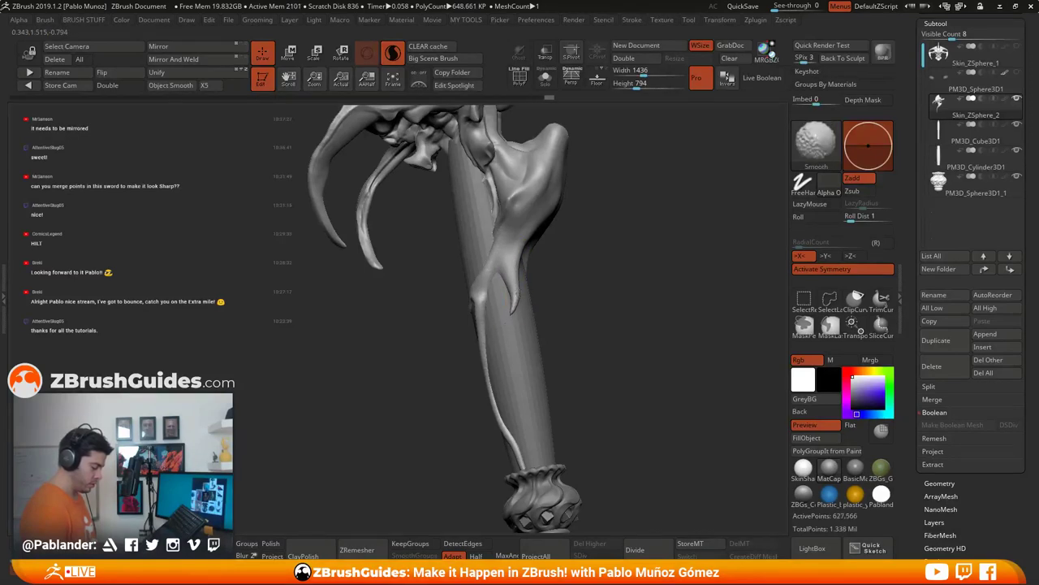
pyautogui.moveTo(583, 295); pyautogui.dragTo(538, 287)
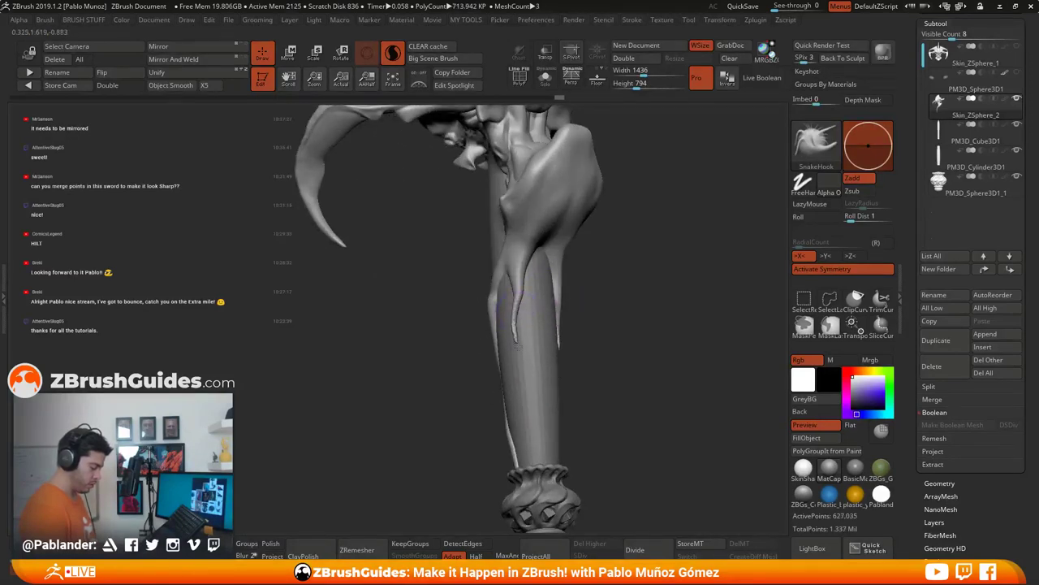
pyautogui.keyDown('shift'); pyautogui.moveTo(525, 352); pyautogui.dragTo(528, 326); pyautogui.keyUp('shift')
pyautogui.moveTo(599, 298); pyautogui.dragTo(682, 299)
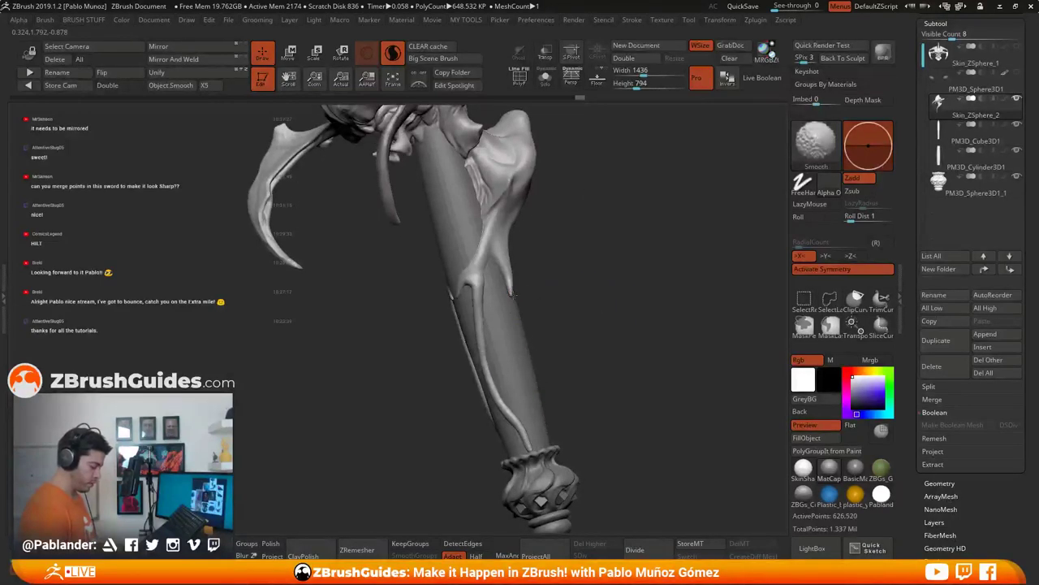
pyautogui.keyDown('shift'); pyautogui.moveTo(513, 296); pyautogui.dragTo(515, 301); pyautogui.keyUp('shift')
pyautogui.moveTo(561, 297); pyautogui.dragTo(586, 296)
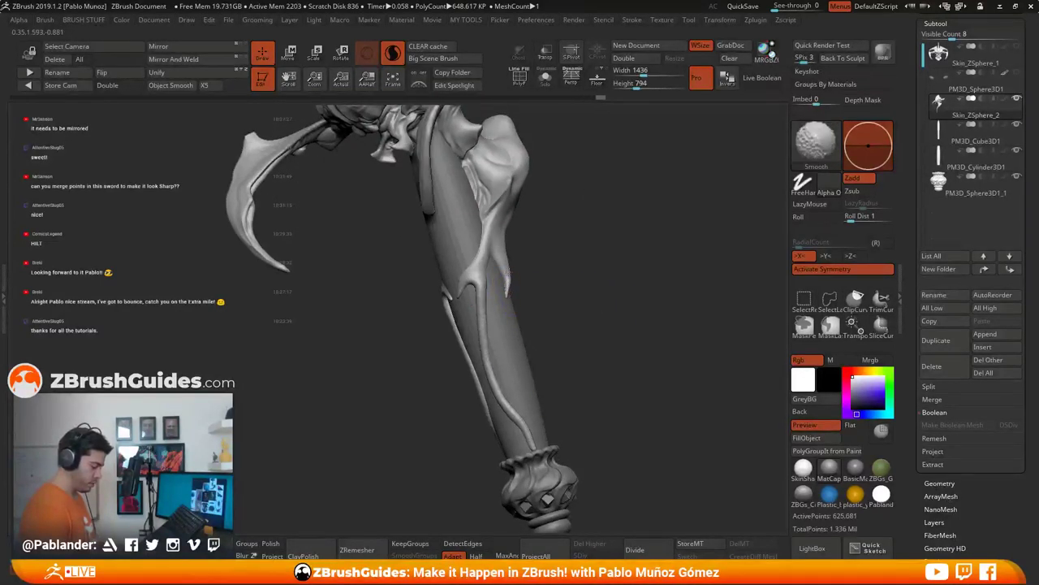
pyautogui.moveTo(515, 287)
pyautogui.mouseDown()
pyautogui.moveTo(557, 274)
pyautogui.moveTo(574, 232)
pyautogui.moveTo(544, 246)
pyautogui.mouseUp()
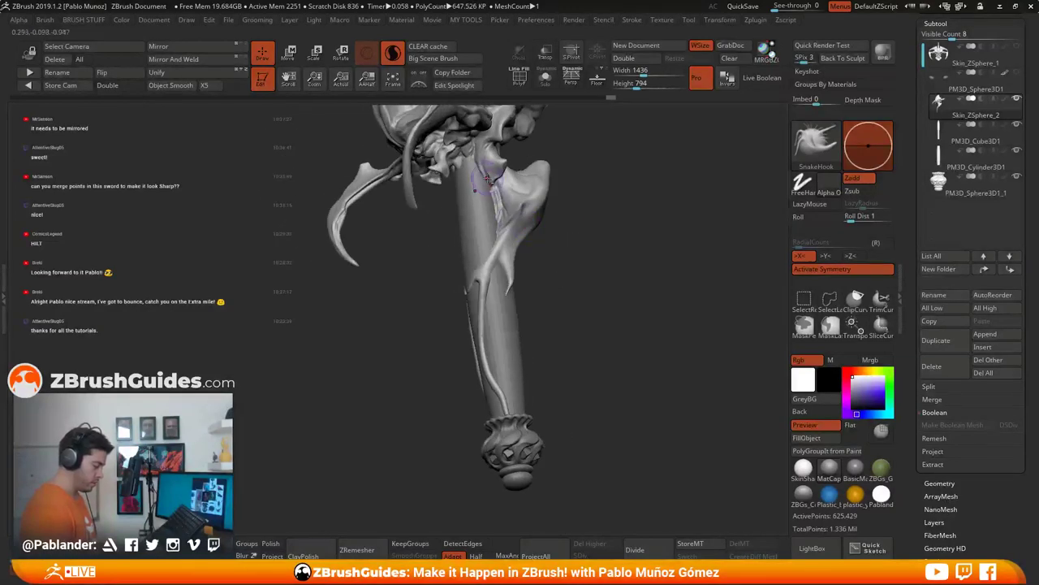
# Step: Pull curved upper tendrils from beneath the guard down the handle with SnakeHook, and thicken them with the Inflat brush
pyautogui.moveTo(464, 199); pyautogui.dragTo(465, 199)
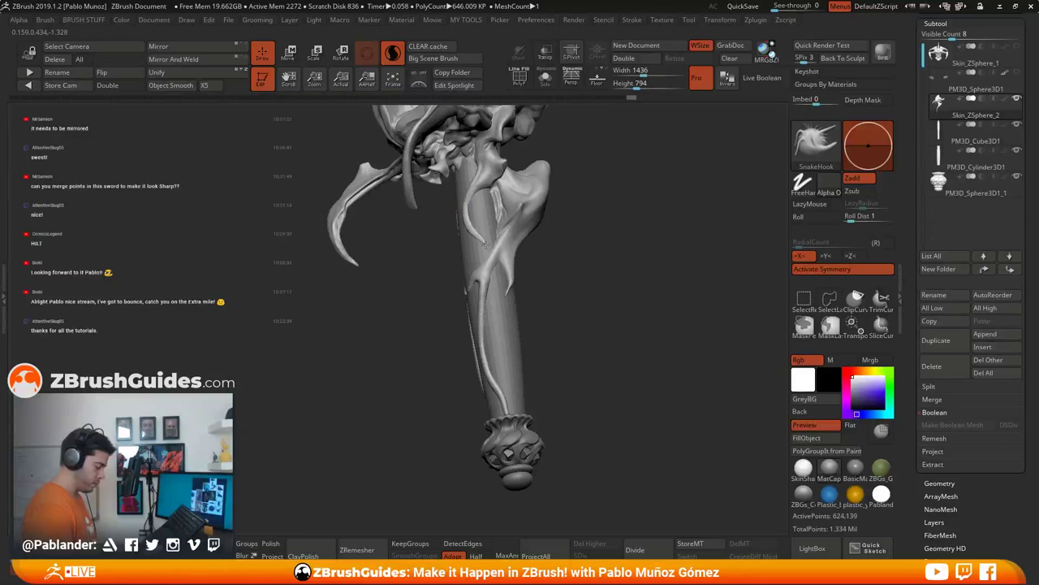
pyautogui.moveTo(485, 244); pyautogui.dragTo(487, 248)
pyautogui.press('b')
pyautogui.click(501, 112)
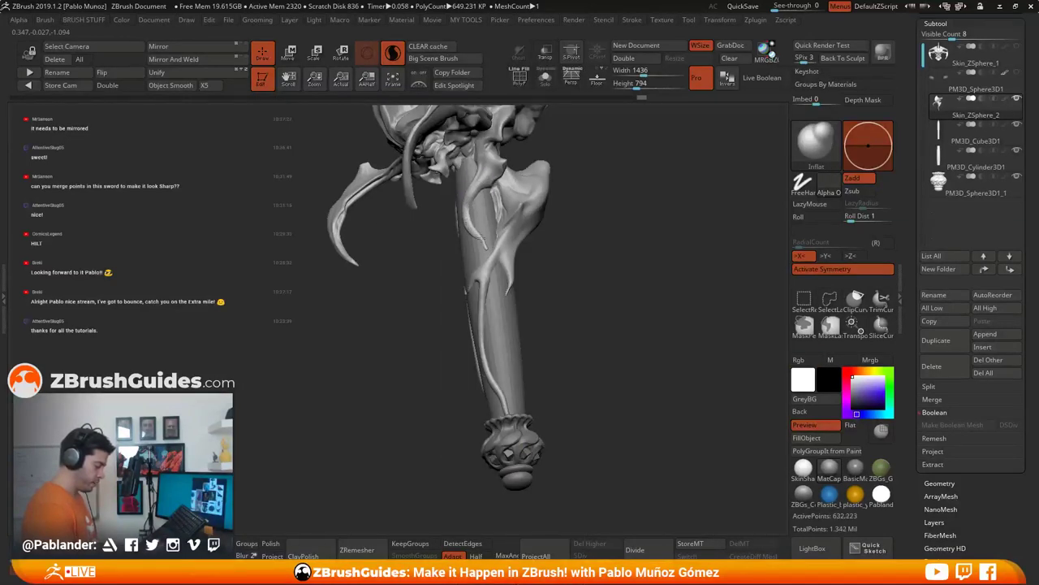
pyautogui.moveTo(555, 243)
pyautogui.mouseDown()
pyautogui.moveTo(503, 248)
pyautogui.moveTo(507, 274)
pyautogui.moveTo(487, 274)
pyautogui.mouseUp()
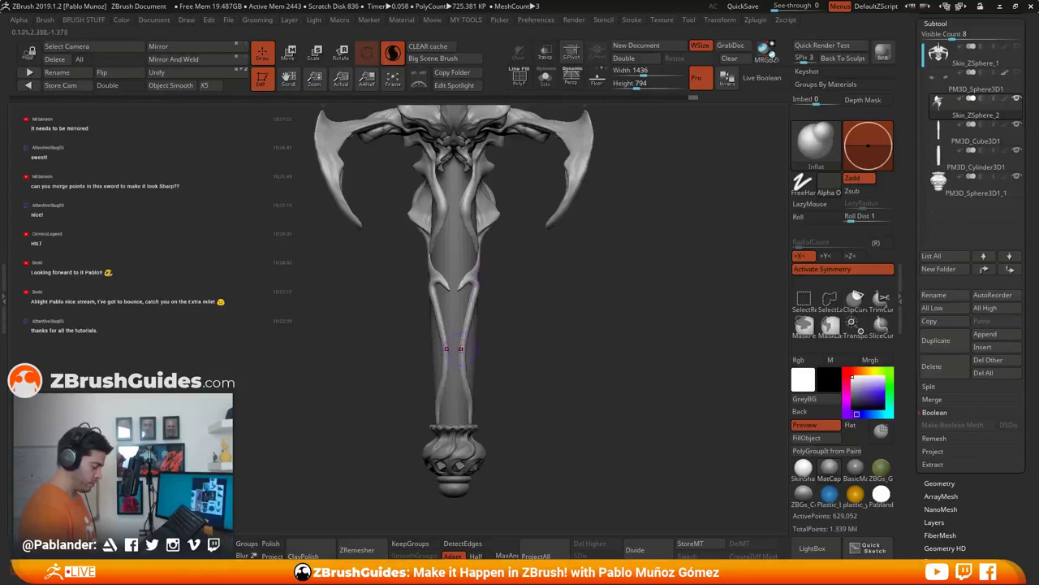
# Step: Bend the middle of the long tendrils inward toward the handle's centre with the Move brush, and check the whole sword
pyautogui.press('b')
pyautogui.press('m')
pyautogui.press('v')
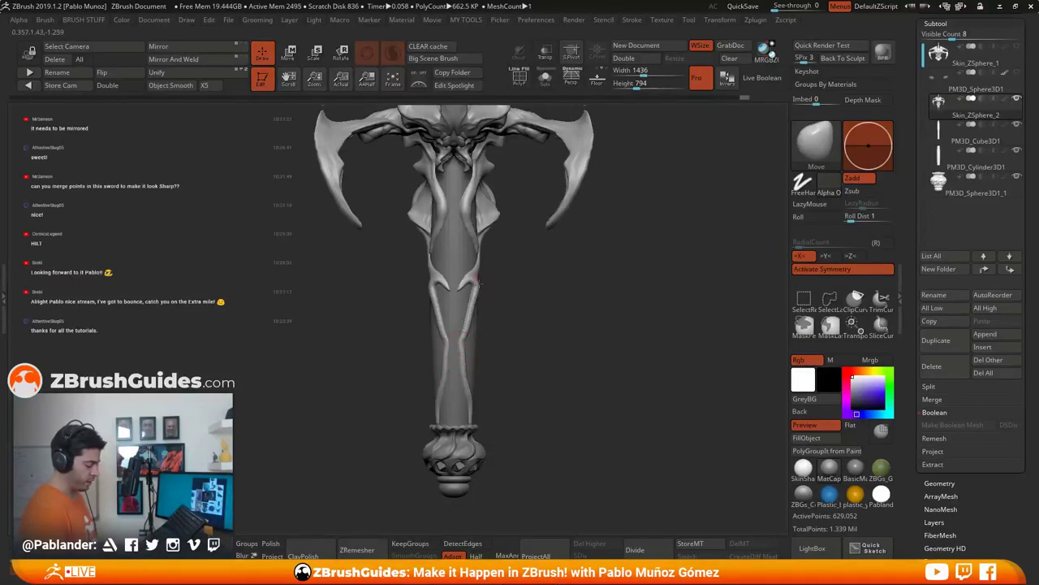
pyautogui.keyDown('ctrl'); pyautogui.moveTo(477, 284); pyautogui.dragTo(560, 282, button='right'); pyautogui.keyUp('ctrl')
pyautogui.moveTo(561, 282); pyautogui.dragTo(632, 288, button='right')
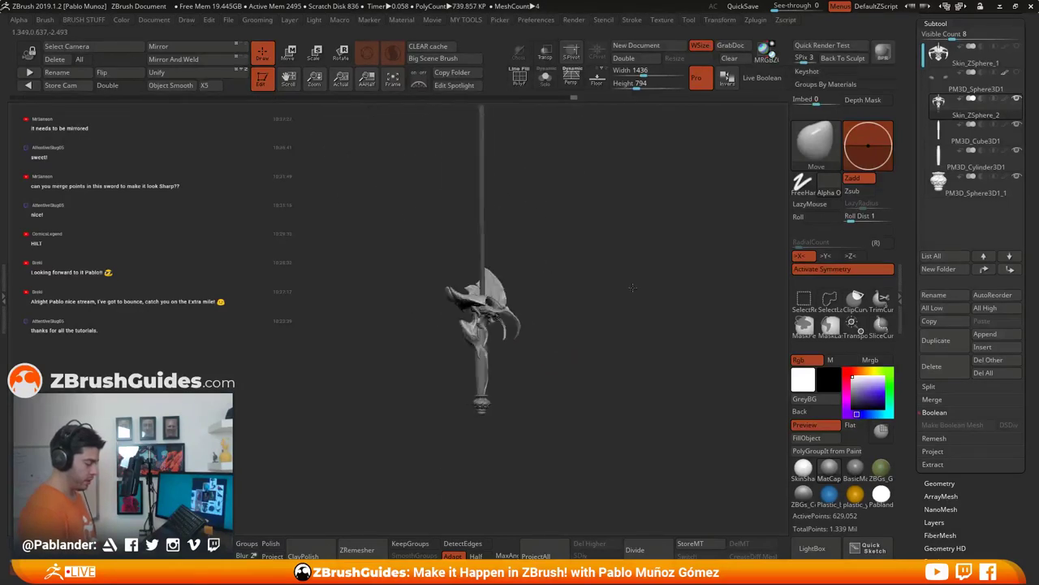
pyautogui.moveTo(633, 287); pyautogui.dragTo(592, 346)
# Step: Select the blade subtool PM3D_Cube3D1 and stretch it along its length away from the guard with the transform gizmo
pyautogui.click(992, 141)
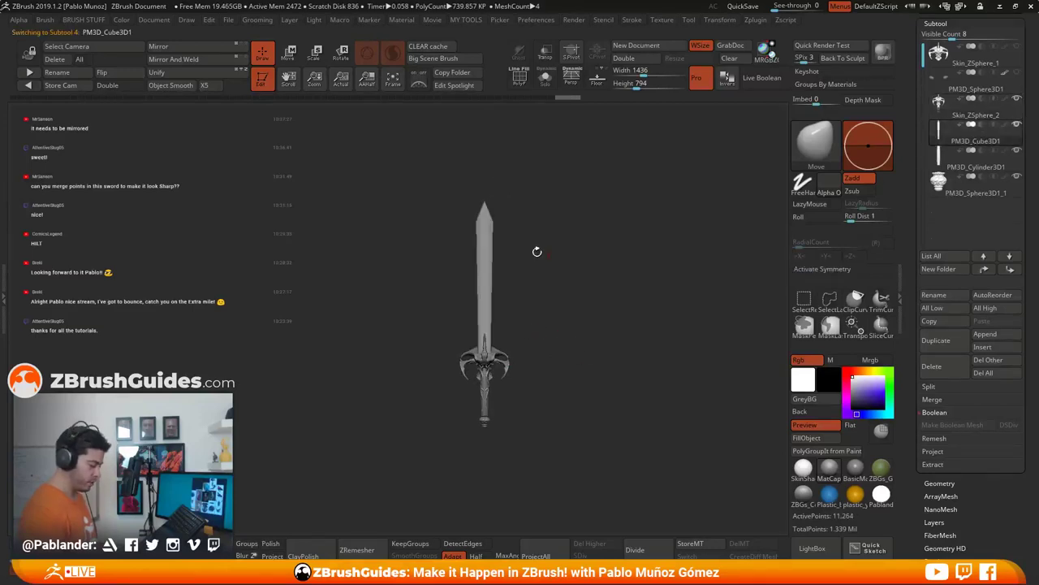
pyautogui.press('w')
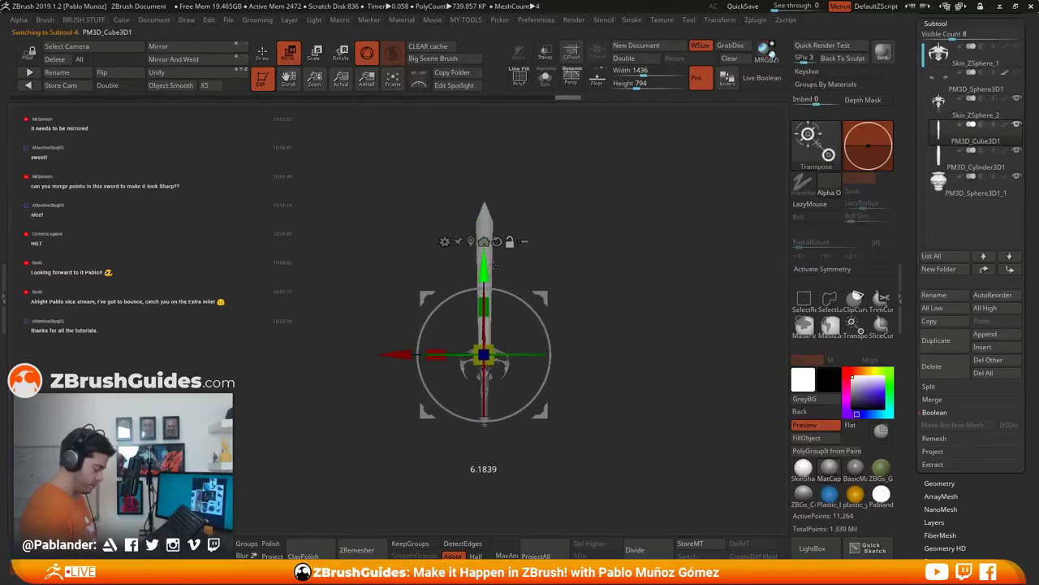
pyautogui.moveTo(494, 264); pyautogui.dragTo(494, 264)
pyautogui.moveTo(490, 359); pyautogui.dragTo(491, 351)
pyautogui.moveTo(489, 314); pyautogui.dragTo(490, 298)
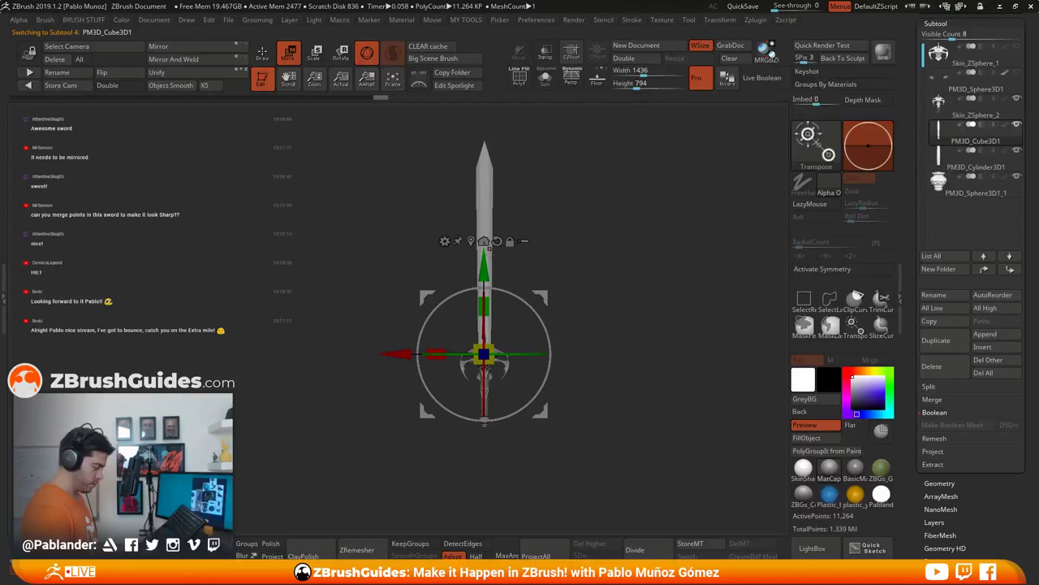
pyautogui.click(263, 55)
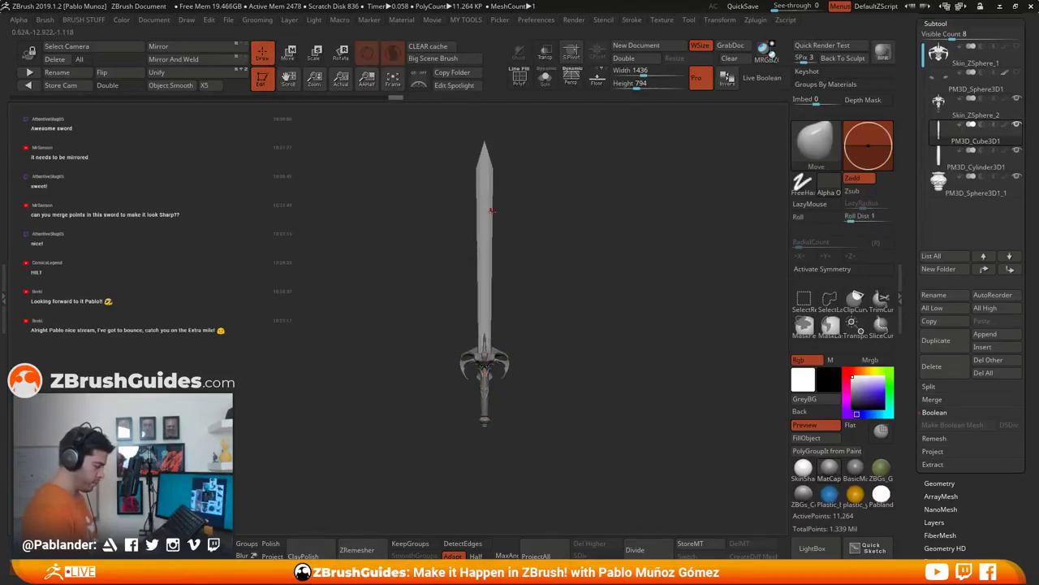
# Step: Mask the lower half of the blade, soften the mask edge and adjust the upper blade's length with the gizmo centred on the unmasked part
pyautogui.keyDown('ctrl'); pyautogui.moveTo(439, 129); pyautogui.dragTo(538, 264); pyautogui.keyUp('ctrl')
pyautogui.keyDown('ctrl'); pyautogui.click(555, 249); pyautogui.keyUp('ctrl')
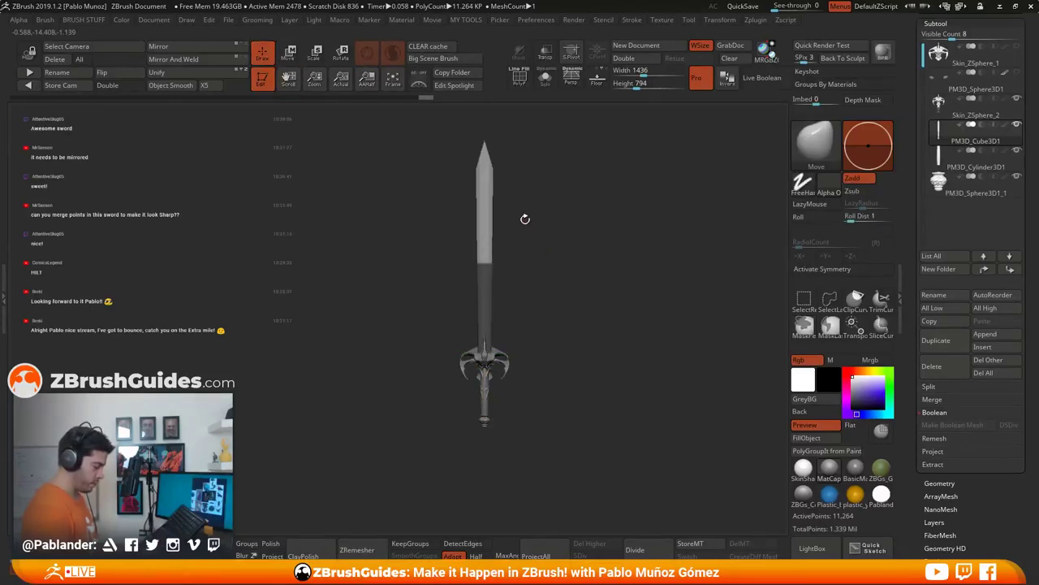
pyautogui.press('w')
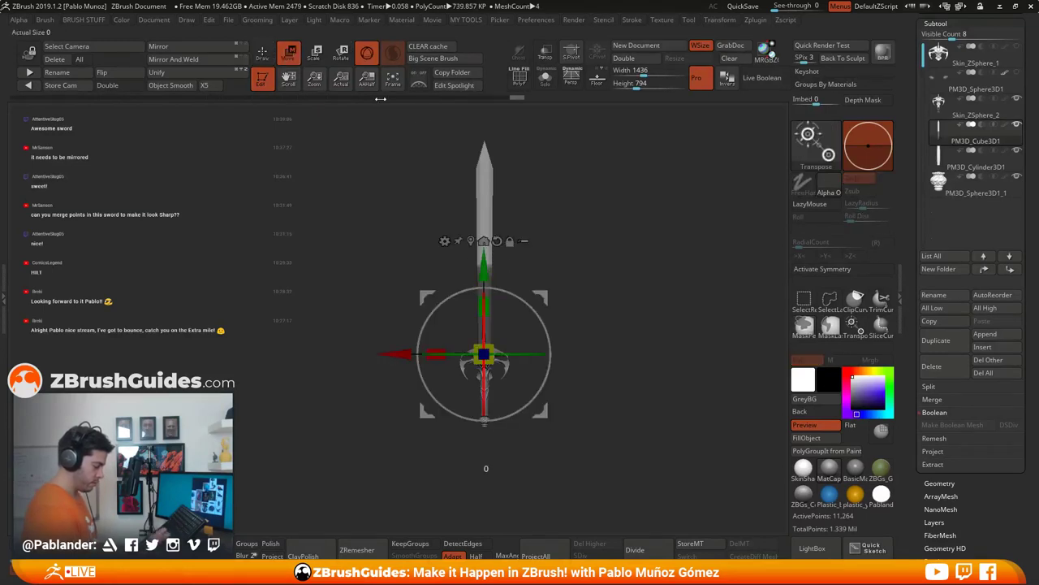
pyautogui.click(473, 241)
pyautogui.moveTo(488, 161); pyautogui.dragTo(486, 119)
pyautogui.press('q')
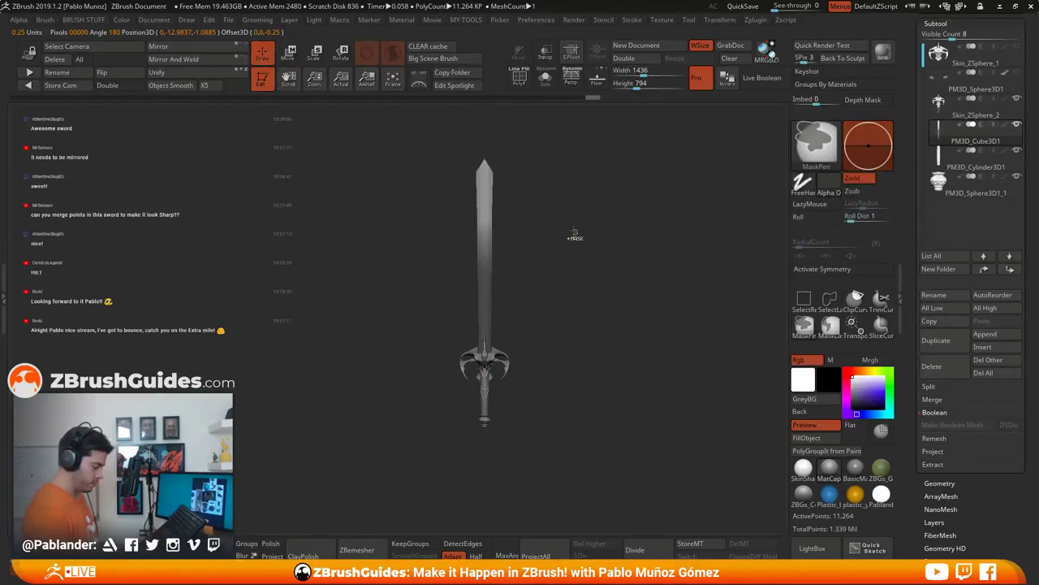
pyautogui.moveTo(556, 276)
pyautogui.mouseDown()
pyautogui.moveTo(589, 274)
pyautogui.moveTo(603, 287)
pyautogui.moveTo(589, 271)
pyautogui.moveTo(570, 309)
pyautogui.moveTo(562, 261)
pyautogui.moveTo(577, 292)
pyautogui.moveTo(561, 295)
pyautogui.moveTo(565, 302)
pyautogui.moveTo(560, 253)
pyautogui.moveTo(564, 269)
pyautogui.moveTo(425, 283)
pyautogui.moveTo(476, 225)
pyautogui.moveTo(482, 166)
pyautogui.moveTo(489, 273)
pyautogui.mouseUp()
pyautogui.click(829, 300)
pyautogui.moveTo(581, 281)
pyautogui.mouseDown()
pyautogui.moveTo(538, 288)
pyautogui.moveTo(568, 232)
pyautogui.moveTo(559, 198)
pyautogui.moveTo(473, 264)
pyautogui.moveTo(538, 195)
pyautogui.mouseUp()
pyautogui.hotkey('ctrl', 'z')
pyautogui.hotkey('ctrl', 'z')
# Step: Clip both faces of the blade's tip at a slight angle with ClipCurve from the side, tapering its thickness to a point
pyautogui.moveTo(555, 221)
pyautogui.mouseDown()
pyautogui.moveTo(597, 245)
pyautogui.moveTo(627, 244)
pyautogui.moveTo(589, 260)
pyautogui.moveTo(622, 273)
pyautogui.moveTo(581, 288)
pyautogui.mouseUp()
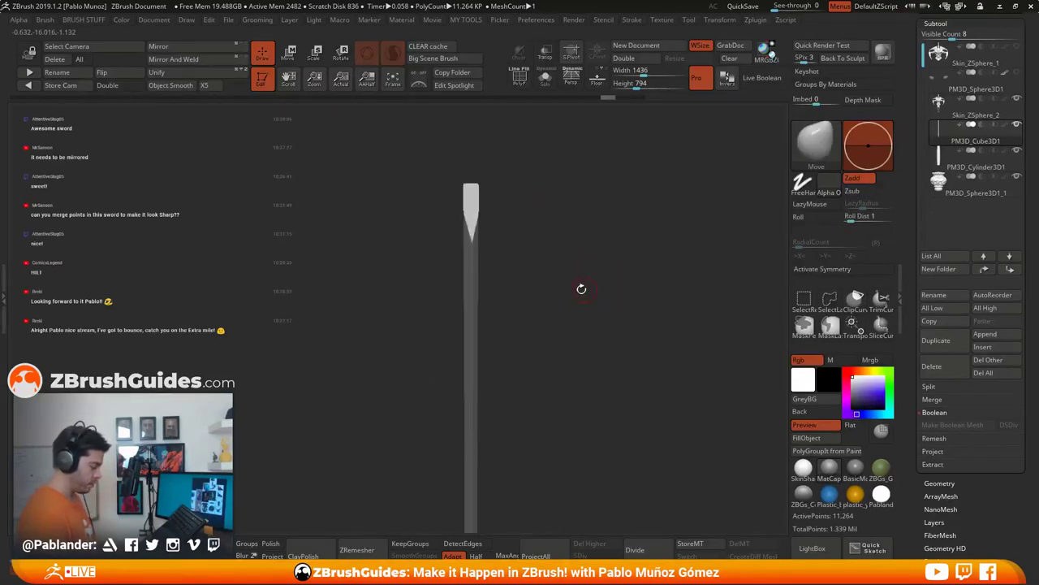
pyautogui.moveTo(478, 147)
pyautogui.keyDown('ctrl'); pyautogui.keyDown('shift'); pyautogui.mouseDown()
pyautogui.moveTo(478, 195)
pyautogui.moveTo(494, 232)
pyautogui.moveTo(477, 239)
pyautogui.mouseUp(); pyautogui.keyUp('shift'); pyautogui.keyUp('ctrl')
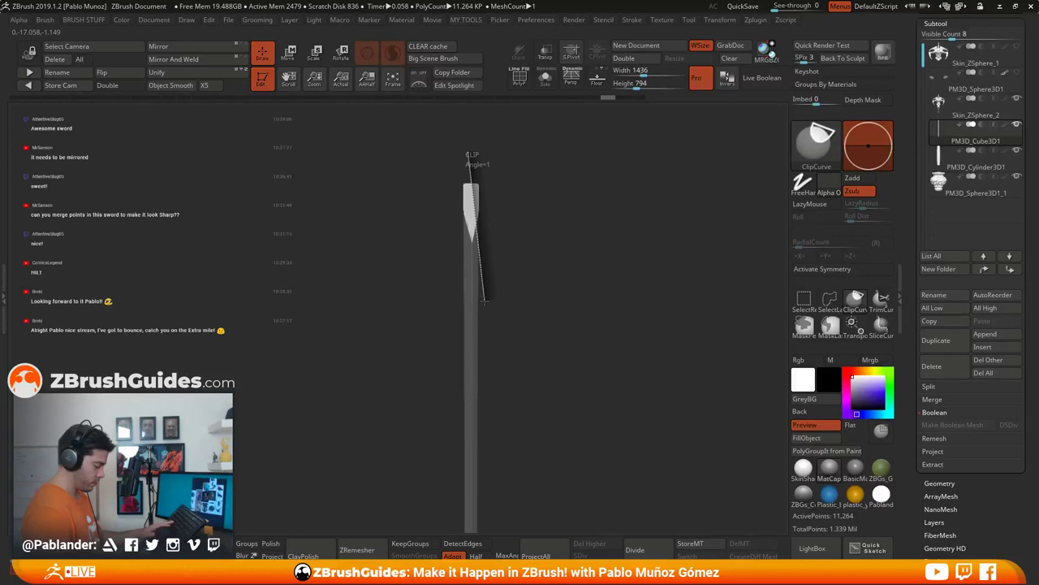
pyautogui.keyDown('ctrl'); pyautogui.keyDown('shift'); pyautogui.moveTo(484, 300); pyautogui.dragTo(490, 287); pyautogui.keyUp('shift'); pyautogui.keyUp('ctrl')
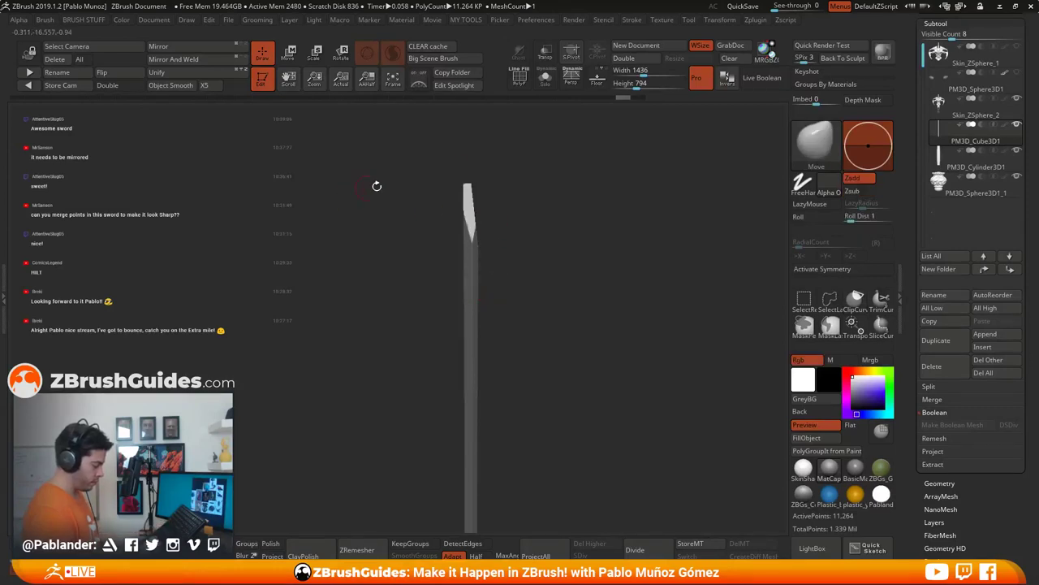
pyautogui.moveTo(479, 165)
pyautogui.keyDown('ctrl'); pyautogui.keyDown('shift'); pyautogui.mouseDown()
pyautogui.moveTo(441, 367)
pyautogui.moveTo(475, 165)
pyautogui.mouseUp(); pyautogui.keyUp('shift'); pyautogui.keyUp('ctrl')
pyautogui.moveTo(505, 221)
pyautogui.mouseDown()
pyautogui.moveTo(548, 231)
pyautogui.moveTo(550, 241)
pyautogui.mouseUp()
pyautogui.moveTo(588, 315)
pyautogui.mouseDown()
pyautogui.moveTo(555, 251)
pyautogui.moveTo(518, 305)
pyautogui.moveTo(543, 316)
pyautogui.moveTo(555, 274)
pyautogui.mouseUp()
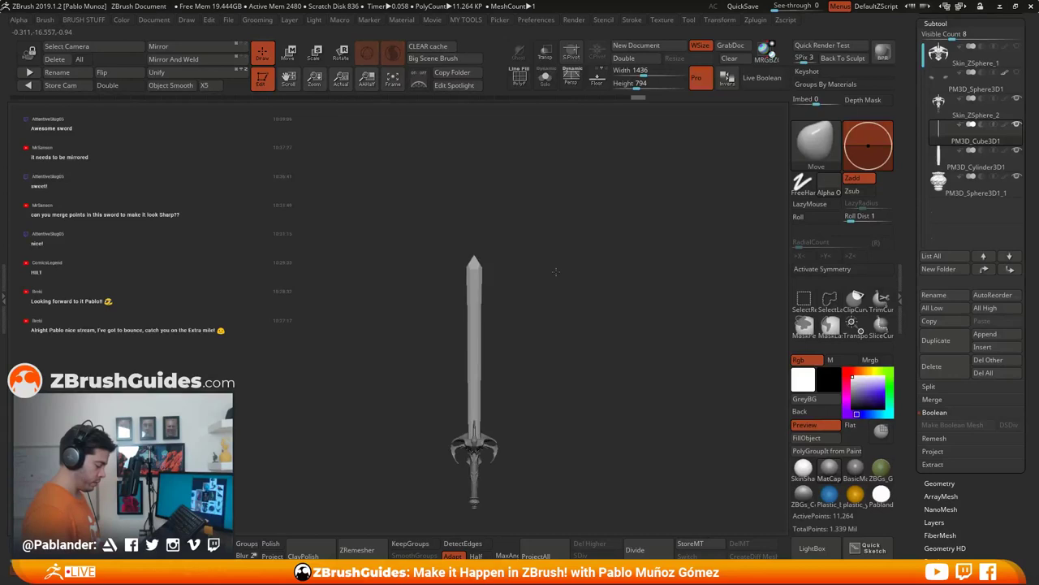
# Step: Frame the complete sword and quick-save the project
pyautogui.keyDown('alt'); pyautogui.moveTo(564, 367); pyautogui.dragTo(576, 319); pyautogui.keyUp('alt')
pyautogui.moveTo(576, 319); pyautogui.dragTo(626, 357)
pyautogui.click(742, 7)
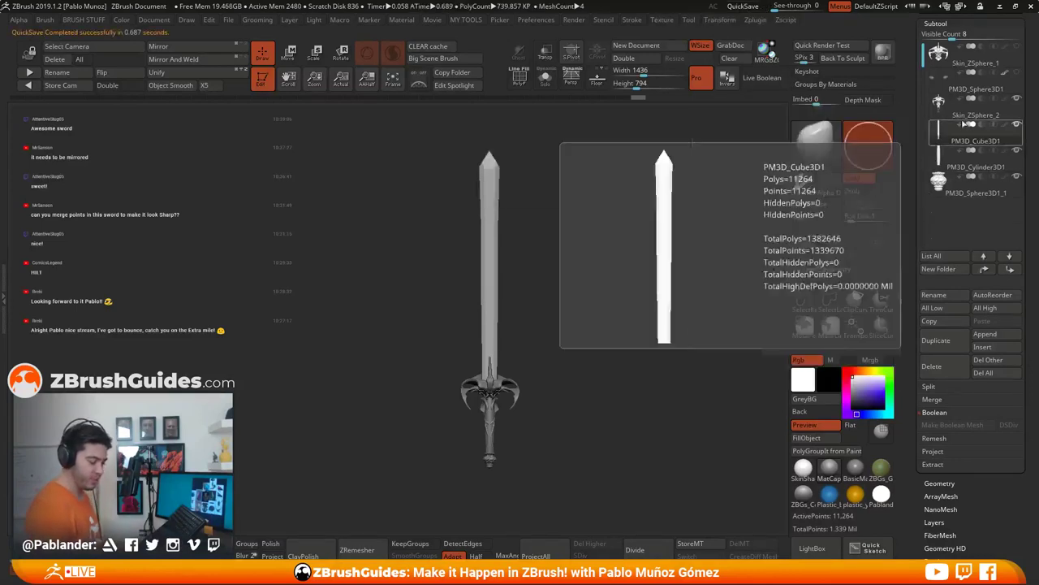
# Step: Create a subtool folder named "sword" containing the blade
pyautogui.click(939, 269)
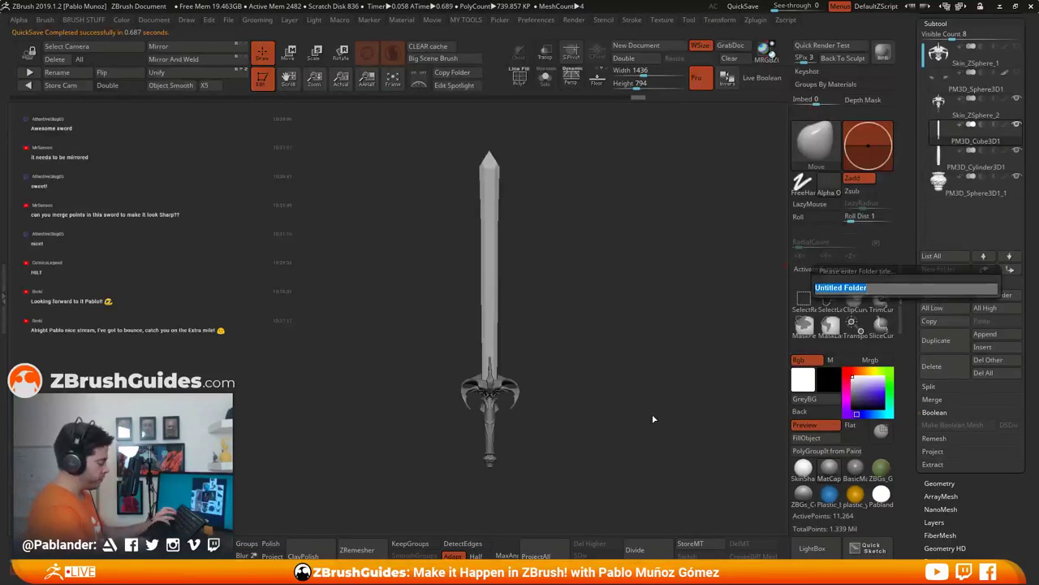
pyautogui.write('sw')
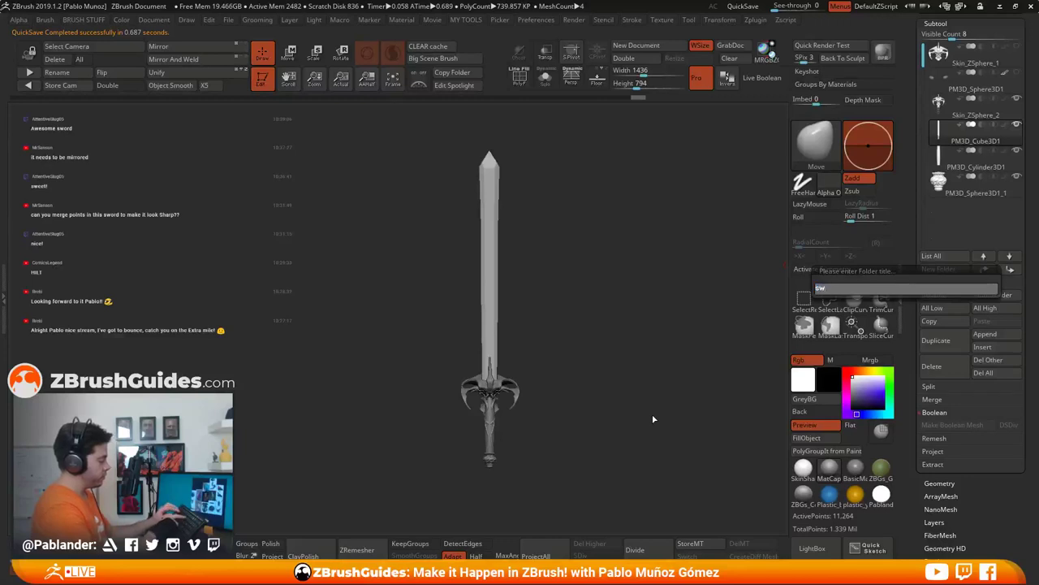
pyautogui.write('ord')
pyautogui.press('Return')
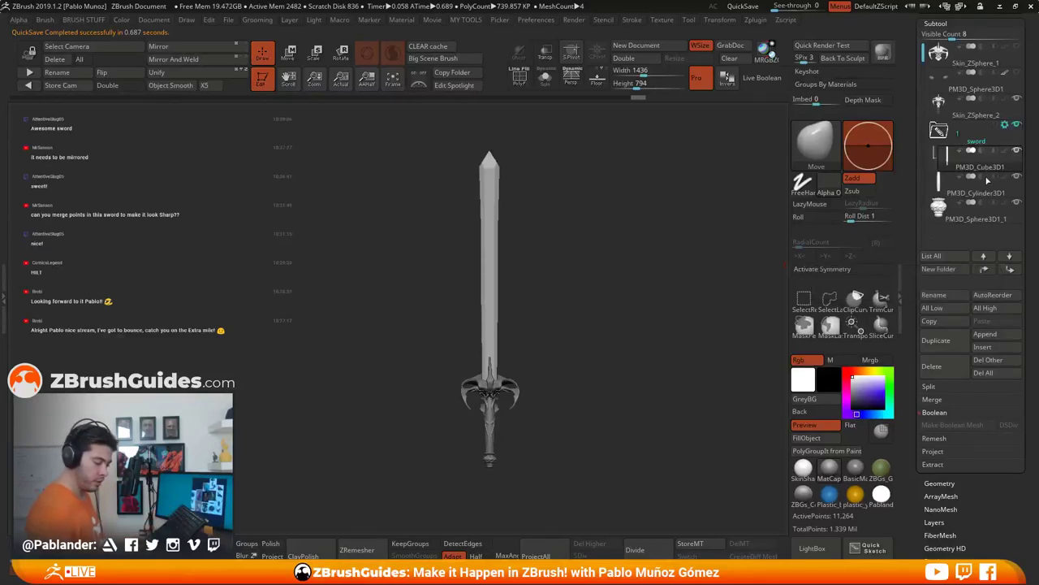
# Step: Move the handle, pommel and Skin_ZSphere_2 guard subtools into the sword folder and collapse it
pyautogui.moveTo(987, 181); pyautogui.dragTo(979, 168)
pyautogui.moveTo(979, 206); pyautogui.dragTo(973, 169)
pyautogui.moveTo(975, 109); pyautogui.dragTo(975, 154)
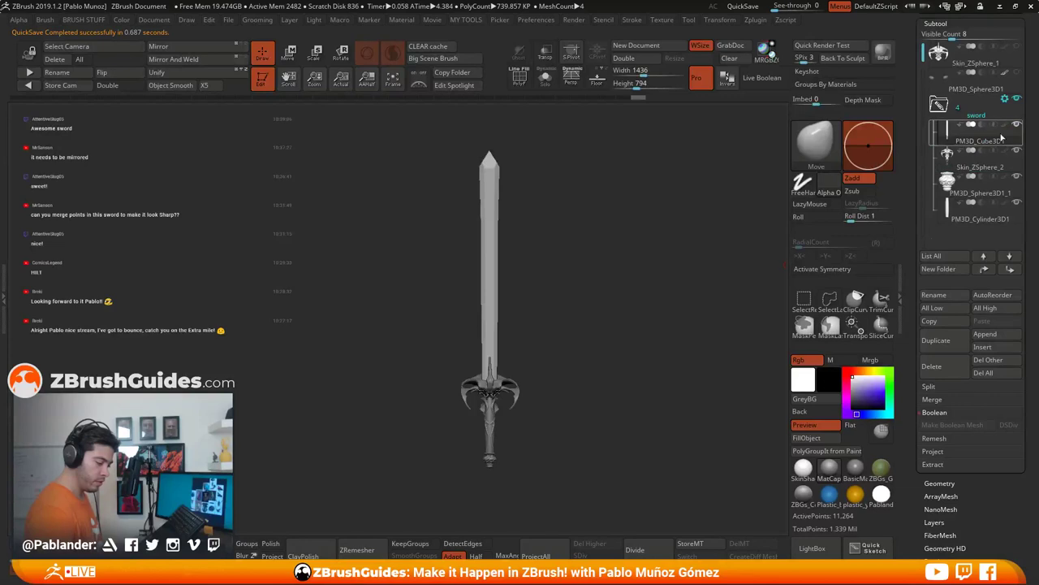
pyautogui.click(947, 104)
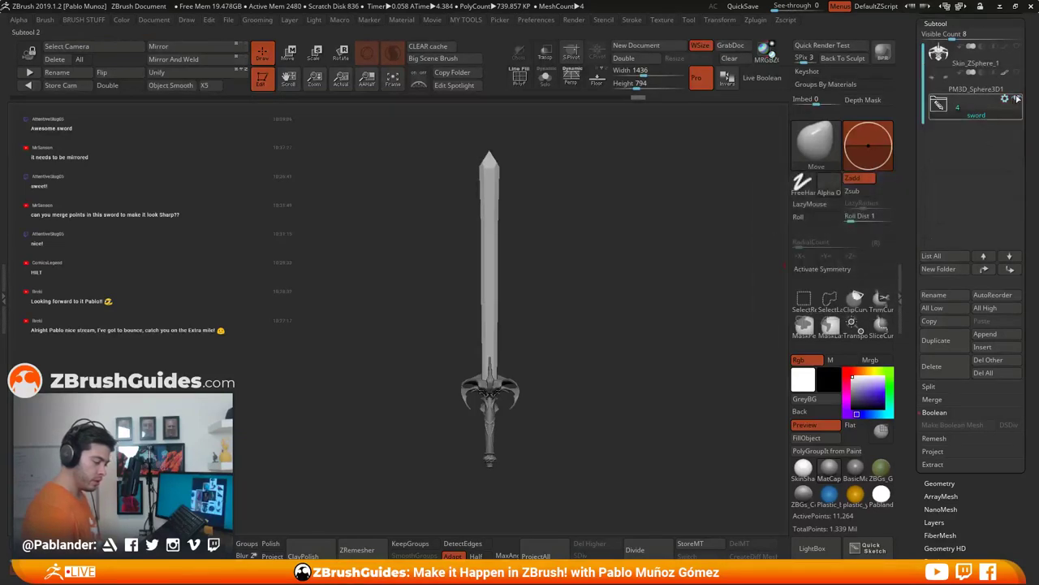
# Step: Hide the sword folder, make Skin_ZSphere_1 the active subtool and frame it from the front
pyautogui.moveTo(633, 310); pyautogui.dragTo(628, 339)
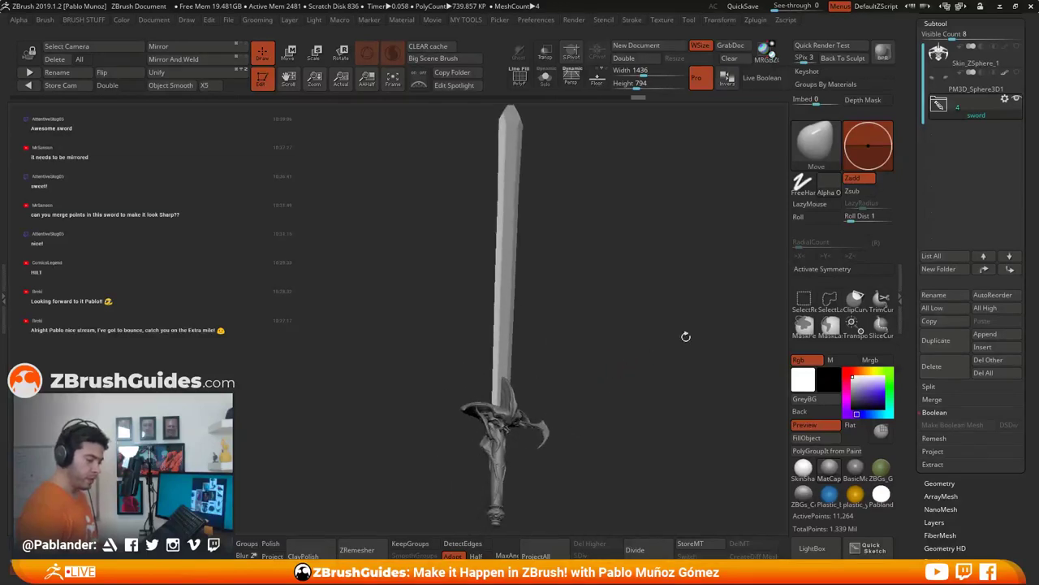
pyautogui.click(1004, 62)
pyautogui.click(1017, 98)
pyautogui.moveTo(671, 305); pyautogui.dragTo(578, 361)
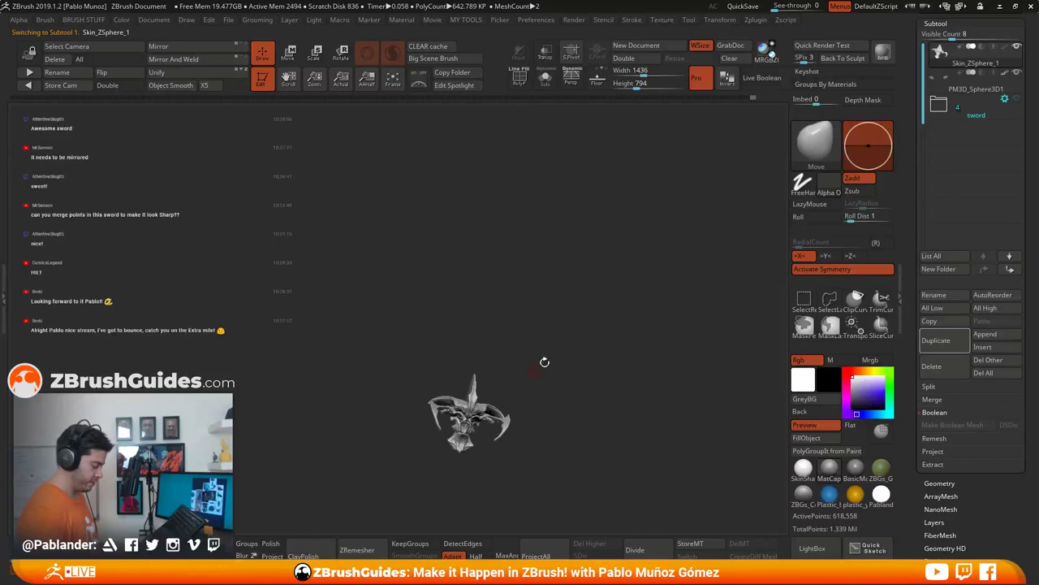
pyautogui.press('f')
pyautogui.moveTo(646, 246); pyautogui.dragTo(571, 325)
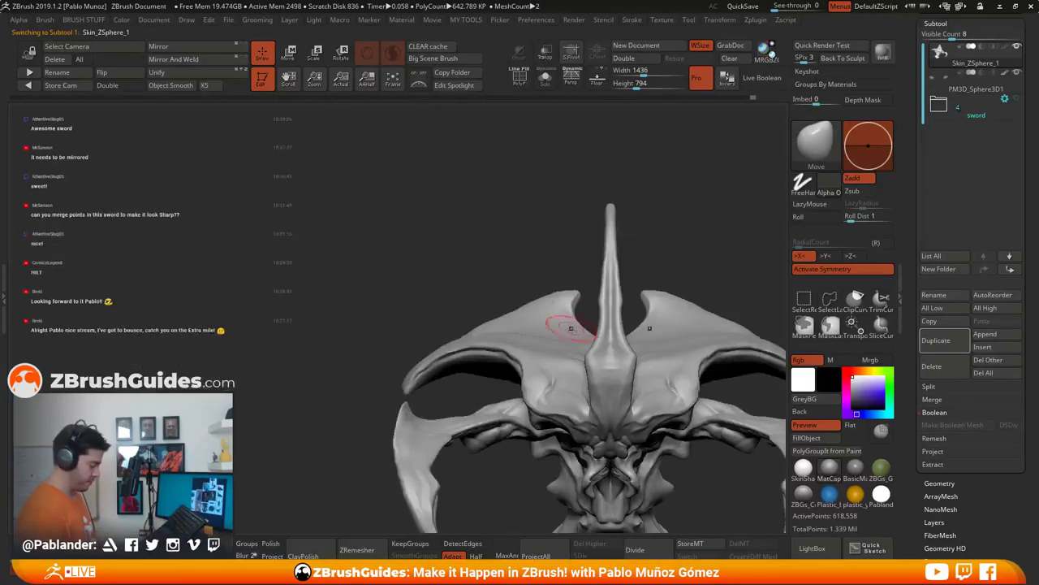
pyautogui.keyDown('alt'); pyautogui.moveTo(632, 367); pyautogui.dragTo(576, 323, button='right'); pyautogui.keyUp('alt')
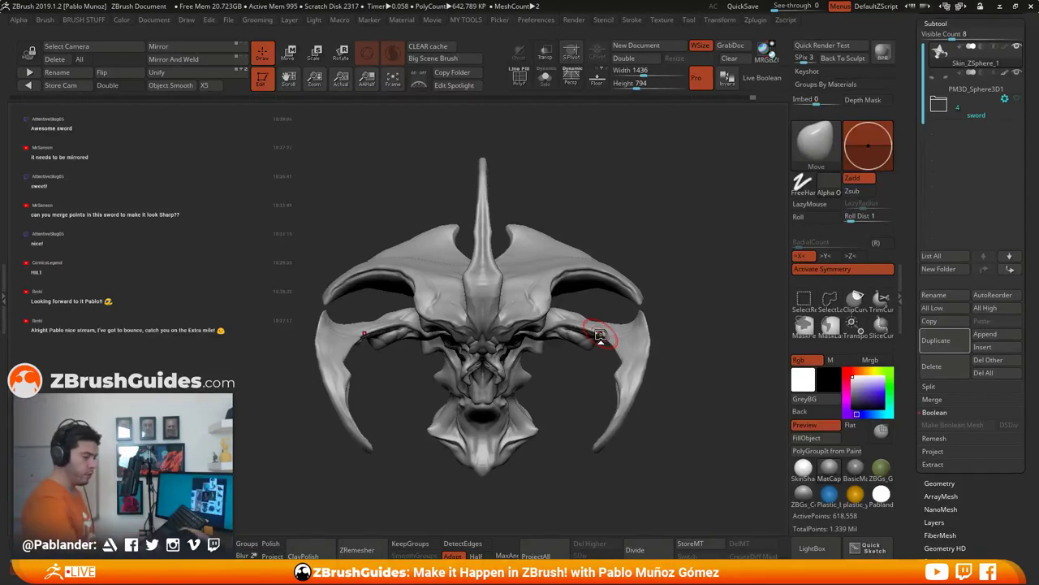
# Step: Activate the ClayBuildup brush for the creature sculpt and turn off Sculptris Pro
pyautogui.moveTo(670, 271)
pyautogui.mouseDown()
pyautogui.moveTo(608, 251)
pyautogui.moveTo(583, 290)
pyautogui.moveTo(530, 328)
pyautogui.moveTo(532, 364)
pyautogui.mouseUp()
pyautogui.moveTo(545, 280)
pyautogui.keyDown('ctrl'); pyautogui.mouseDown(button='right')
pyautogui.moveTo(546, 291)
pyautogui.moveTo(568, 289)
pyautogui.mouseUp(button='right'); pyautogui.keyUp('ctrl')
pyautogui.moveTo(612, 196); pyautogui.dragTo(612, 214)
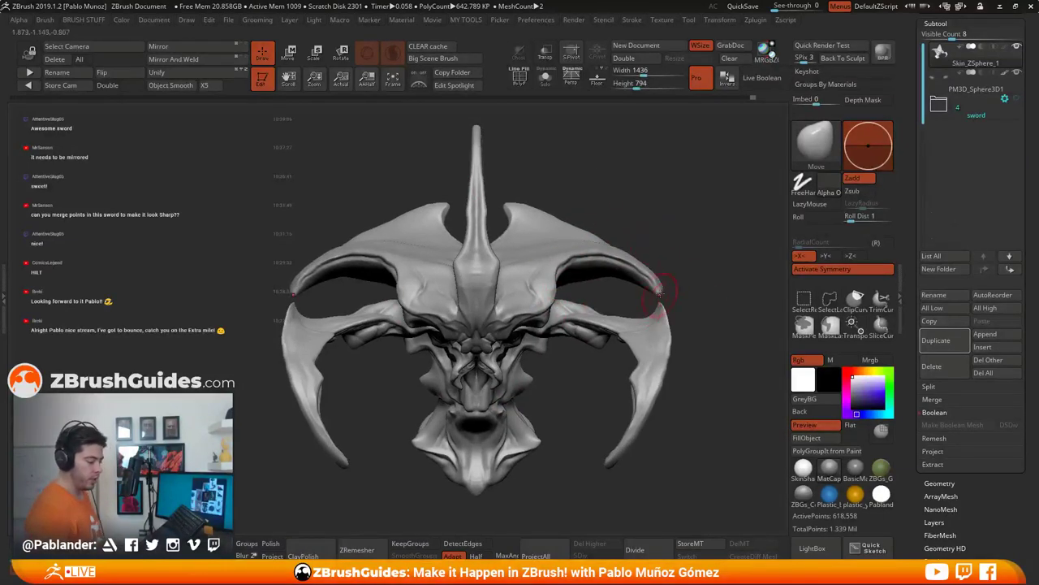
pyautogui.click(815, 142)
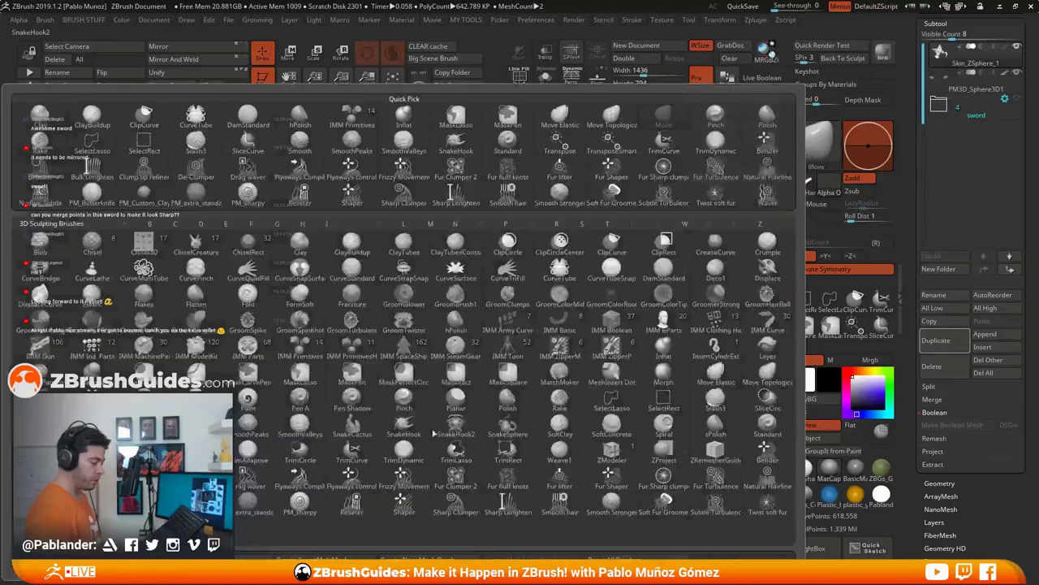
pyautogui.press('b')
pyautogui.press('c')
pyautogui.press('b')
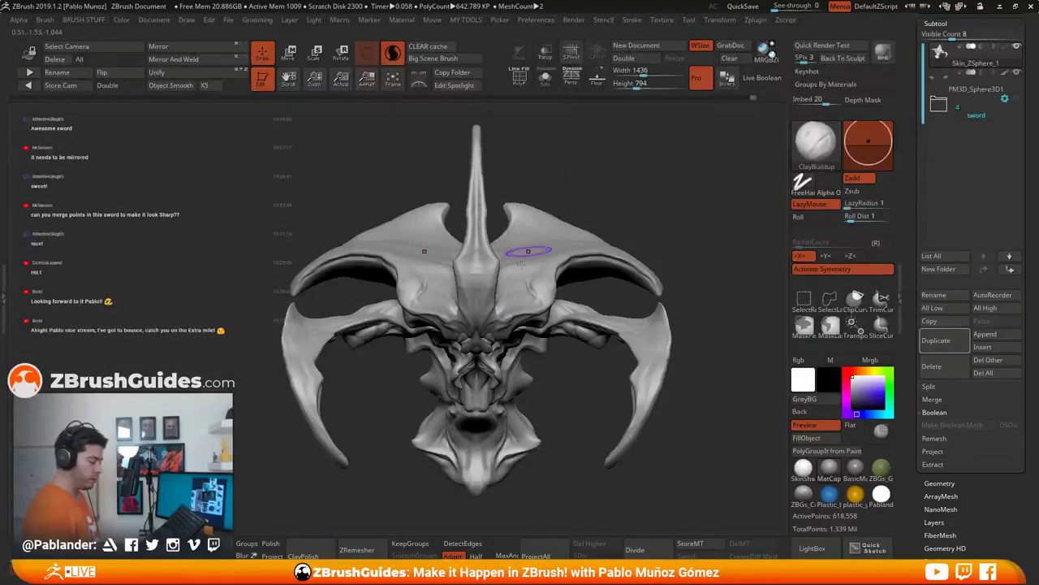
pyautogui.click(392, 53)
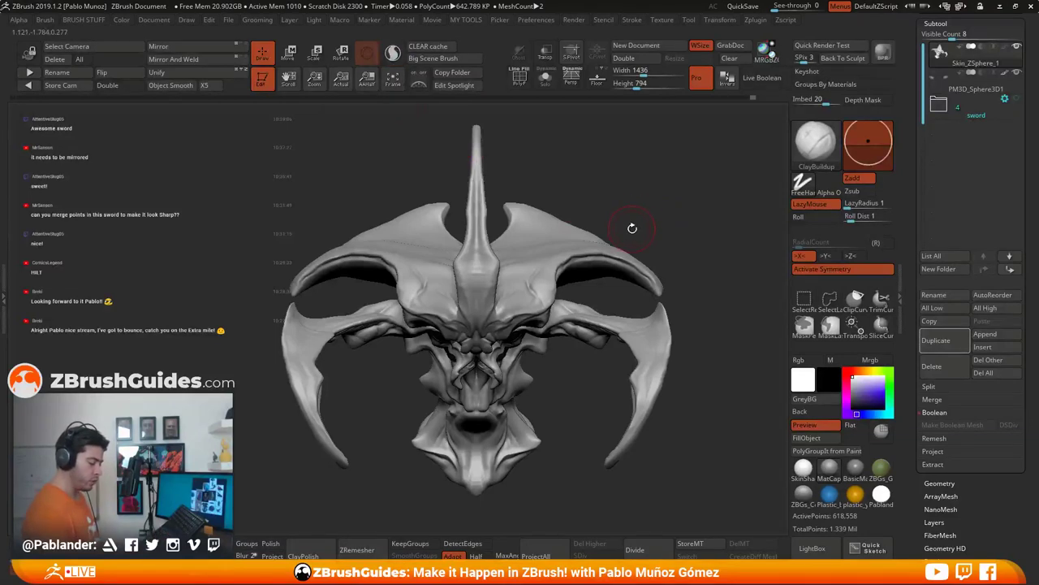
# Step: Assign SmoothPeaks as the smoothing brush and focus on the centre of the creature's face
pyautogui.press('1')
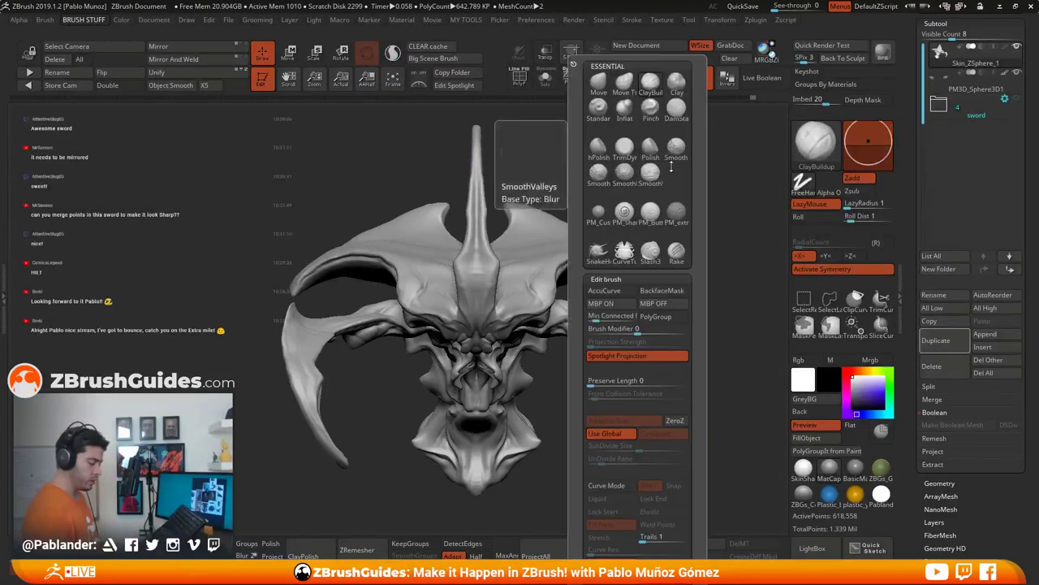
pyautogui.click(628, 182)
pyautogui.moveTo(595, 281)
pyautogui.keyDown('alt'); pyautogui.mouseDown()
pyautogui.moveTo(584, 293)
pyautogui.moveTo(605, 264)
pyautogui.moveTo(560, 321)
pyautogui.mouseUp(); pyautogui.keyUp('alt')
pyautogui.press('space')
pyautogui.moveTo(605, 262); pyautogui.dragTo(537, 278)
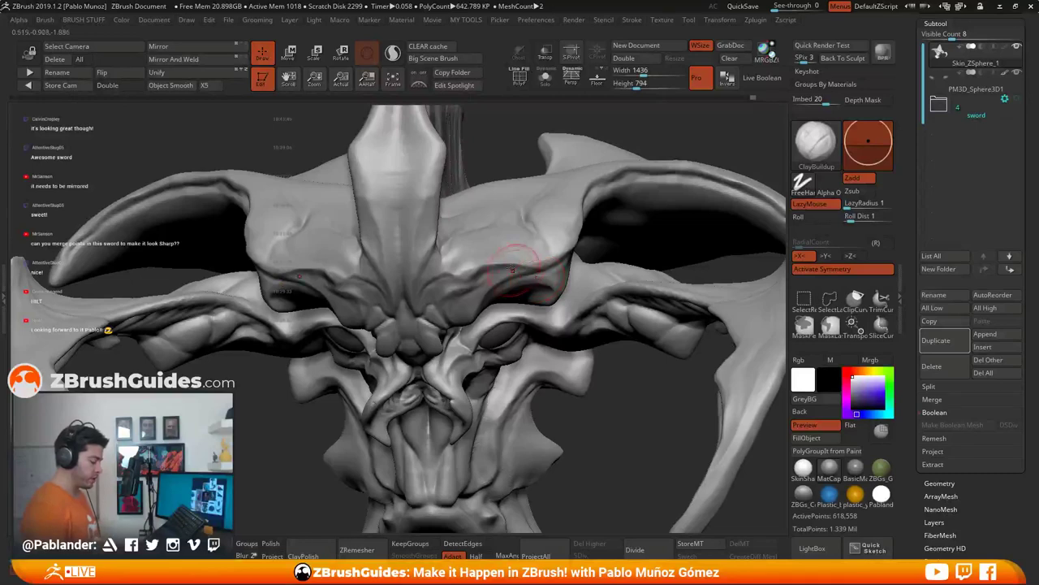
# Step: Show the wireframe on the creature's head to check its mesh density, and hide it again
pyautogui.keyDown('alt'); pyautogui.moveTo(462, 147); pyautogui.dragTo(489, 216); pyautogui.keyUp('alt')
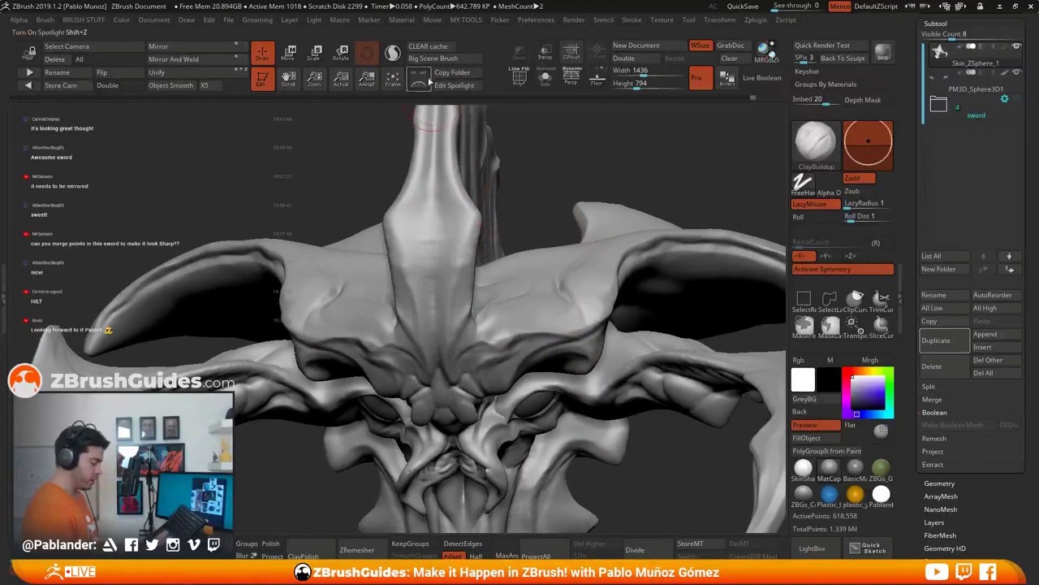
pyautogui.click(520, 79)
pyautogui.keyDown('alt'); pyautogui.moveTo(545, 246); pyautogui.dragTo(526, 273); pyautogui.keyUp('alt')
pyautogui.moveTo(526, 273)
pyautogui.mouseDown(button='right')
pyautogui.moveTo(744, 215)
pyautogui.moveTo(592, 223)
pyautogui.moveTo(549, 199)
pyautogui.mouseUp(button='right')
pyautogui.click(520, 79)
# Step: Remesh Skin_ZSphere_1 with DynaMesh at a much higher density for fine detailing
pyautogui.press('ctrl')
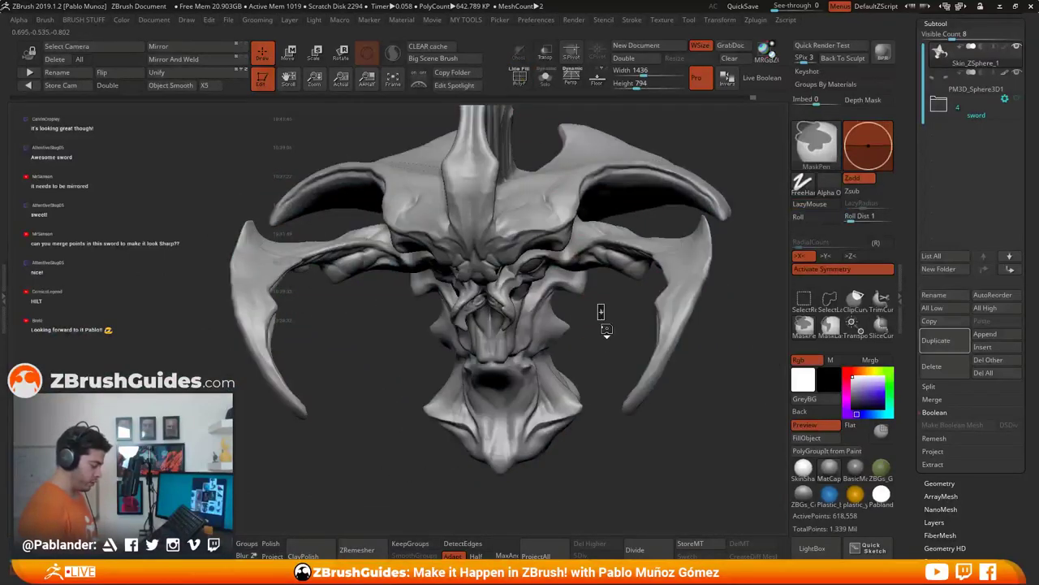
pyautogui.keyDown('ctrl'); pyautogui.moveTo(549, 231); pyautogui.dragTo(550, 169, button='right'); pyautogui.keyUp('ctrl')
pyautogui.moveTo(532, 320); pyautogui.dragTo(520, 240, button='right')
pyautogui.rightClick(452, 290)
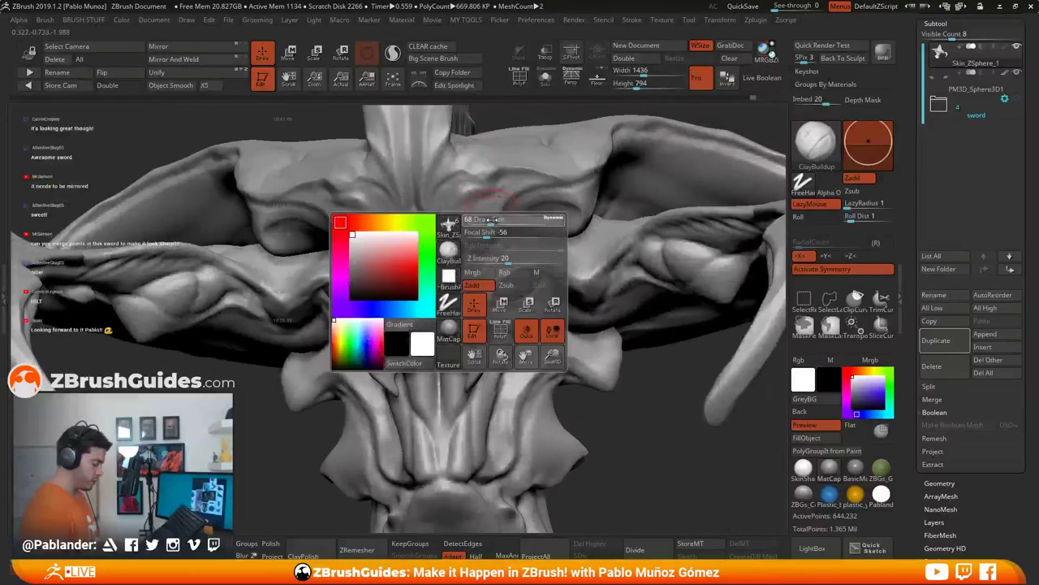
pyautogui.moveTo(481, 351)
pyautogui.mouseDown(button='right')
pyautogui.moveTo(508, 264)
pyautogui.moveTo(555, 280)
pyautogui.mouseUp(button='right')
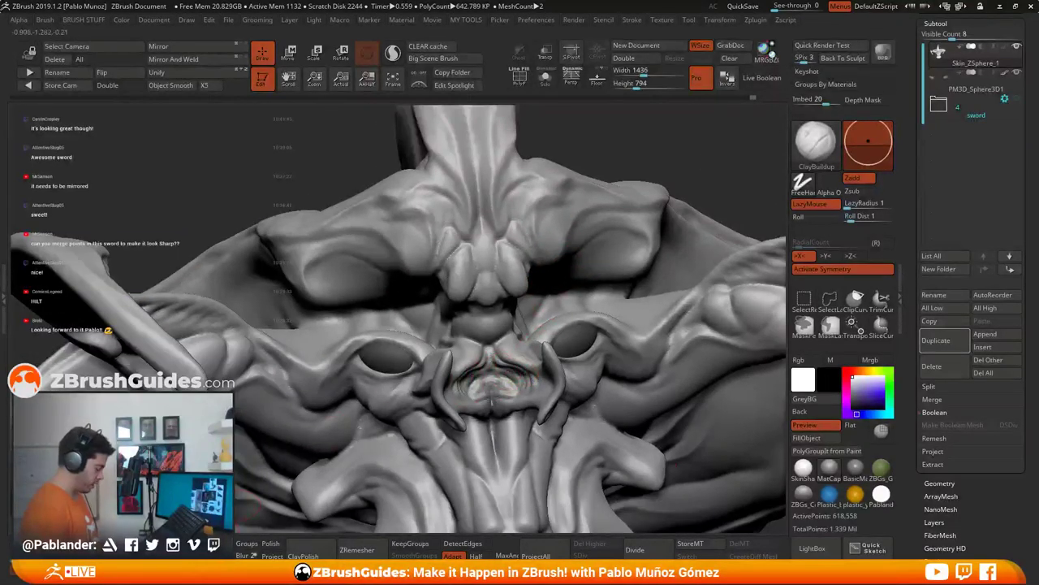
pyautogui.press('ctrl')
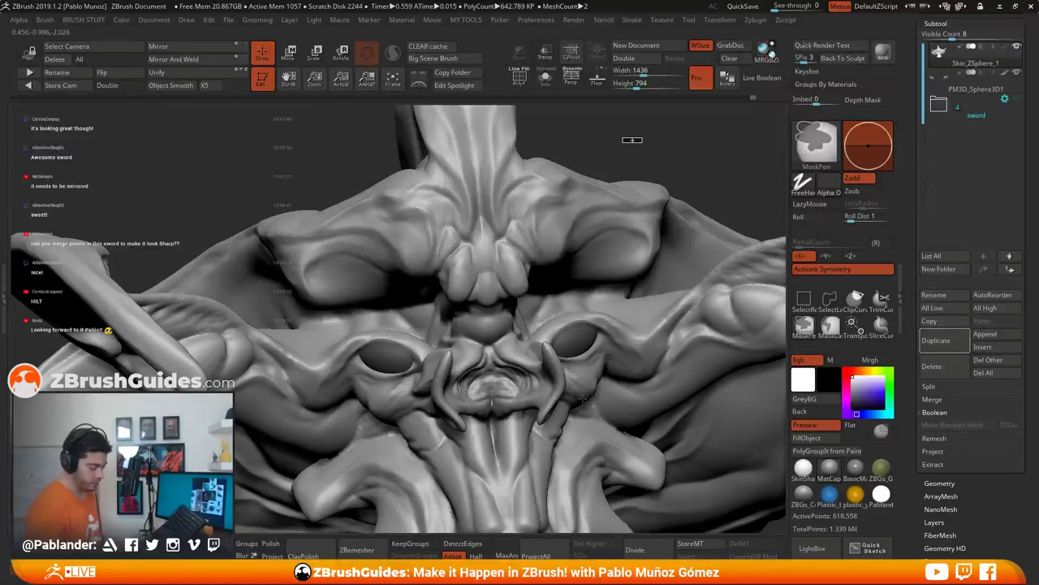
pyautogui.moveTo(532, 279); pyautogui.dragTo(547, 281, button='right')
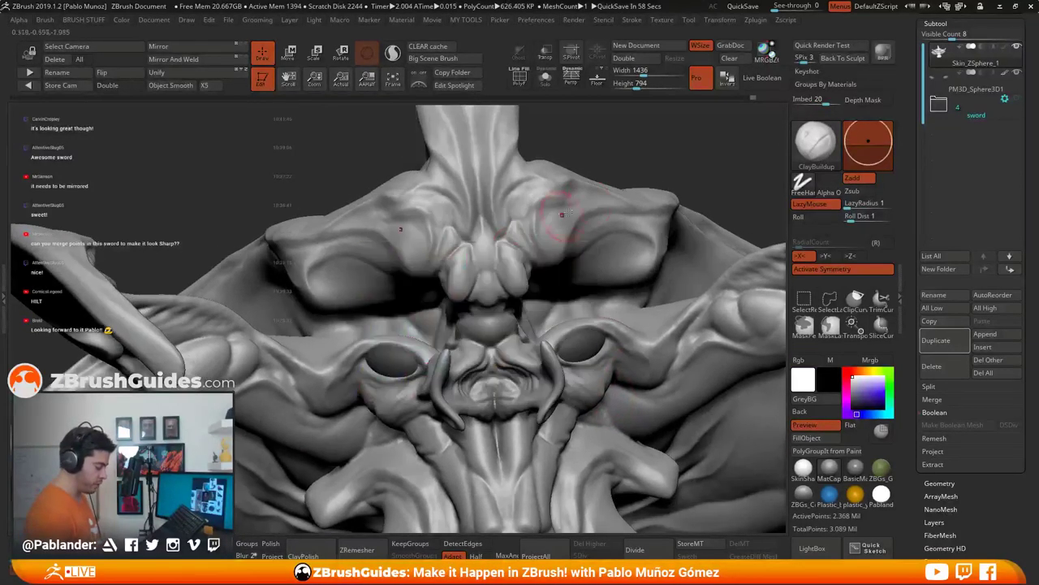
# Step: Build up small raised folds above the paired bulges at the centre of the brow and soften them with SmoothPeaks
pyautogui.keyDown('ctrl'); pyautogui.moveTo(560, 214); pyautogui.dragTo(549, 242, button='right'); pyautogui.keyUp('ctrl')
pyautogui.press('space')
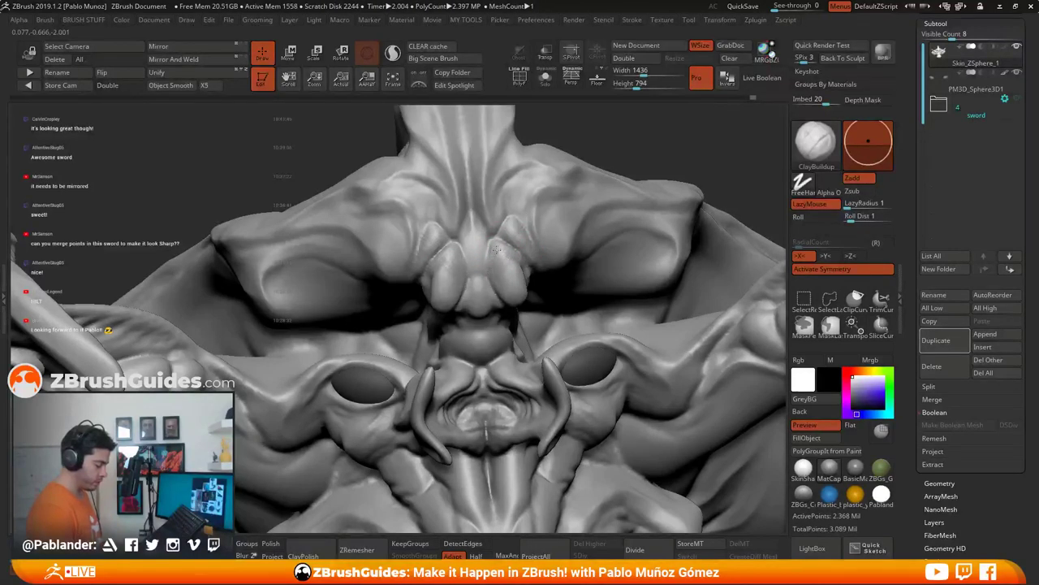
pyautogui.moveTo(498, 252); pyautogui.dragTo(503, 233, button='right')
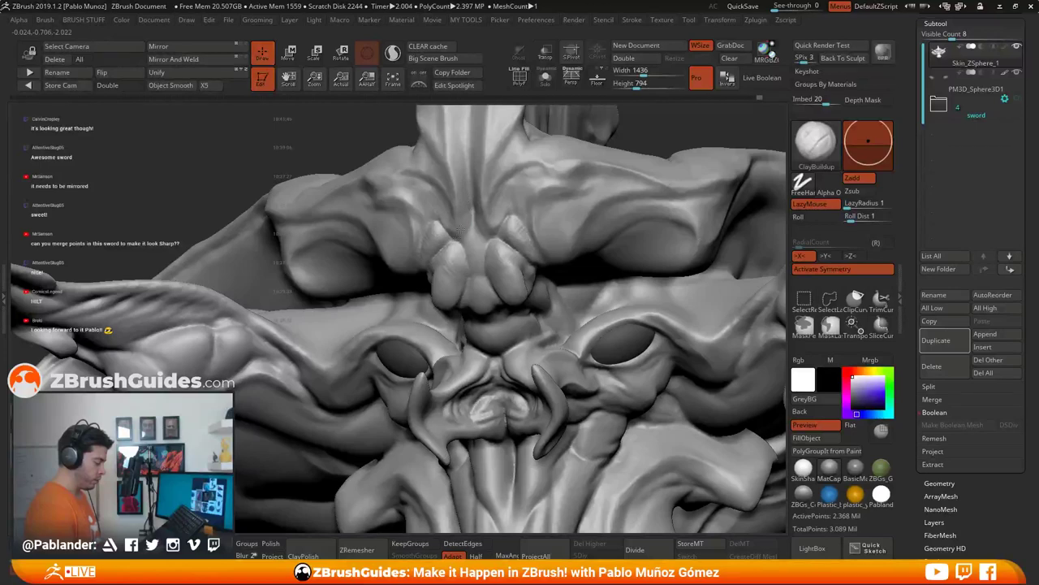
pyautogui.moveTo(497, 207); pyautogui.dragTo(484, 219, button='right')
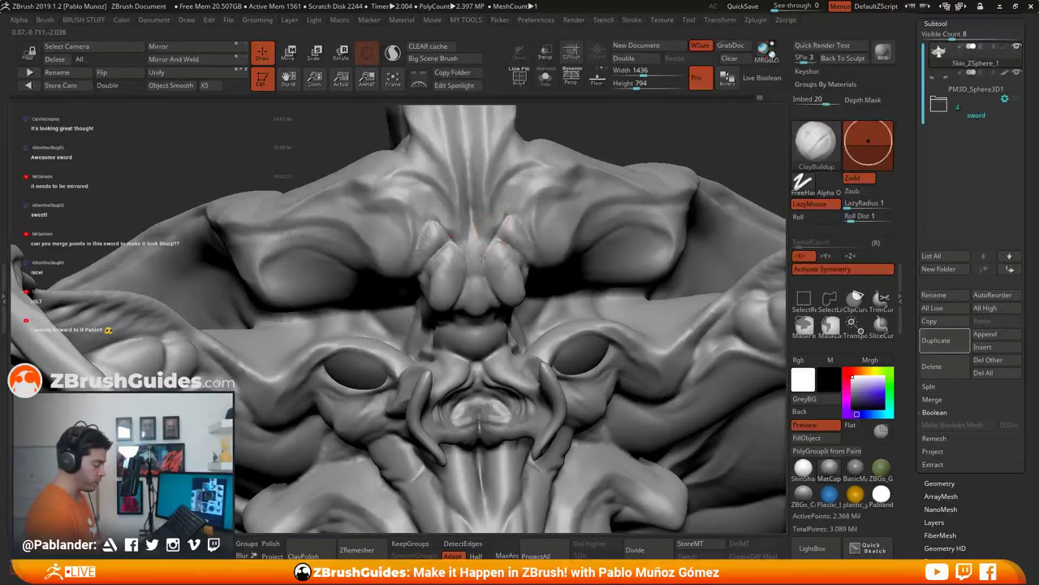
pyautogui.press('shift')
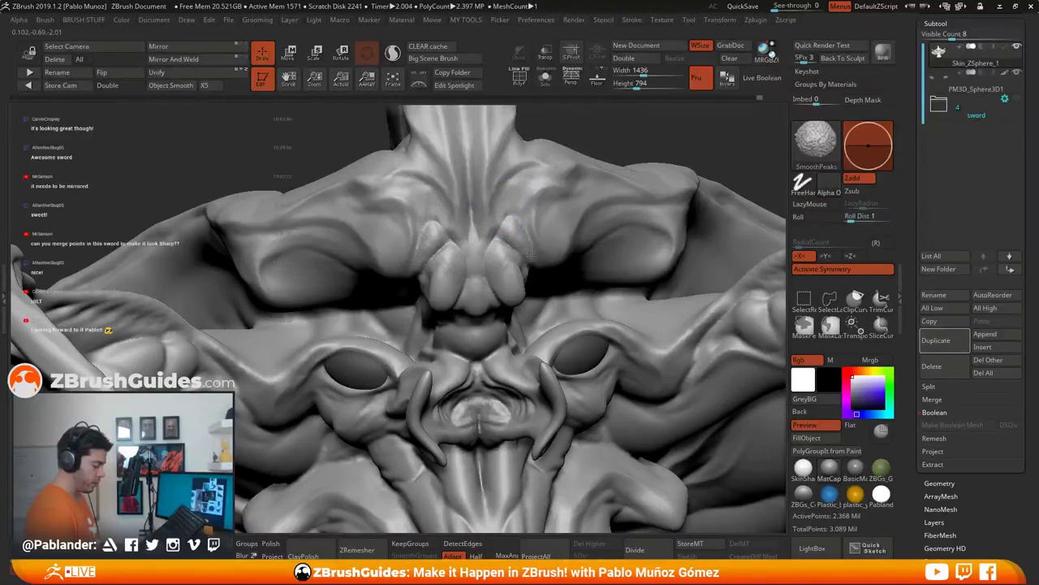
pyautogui.press('shift')
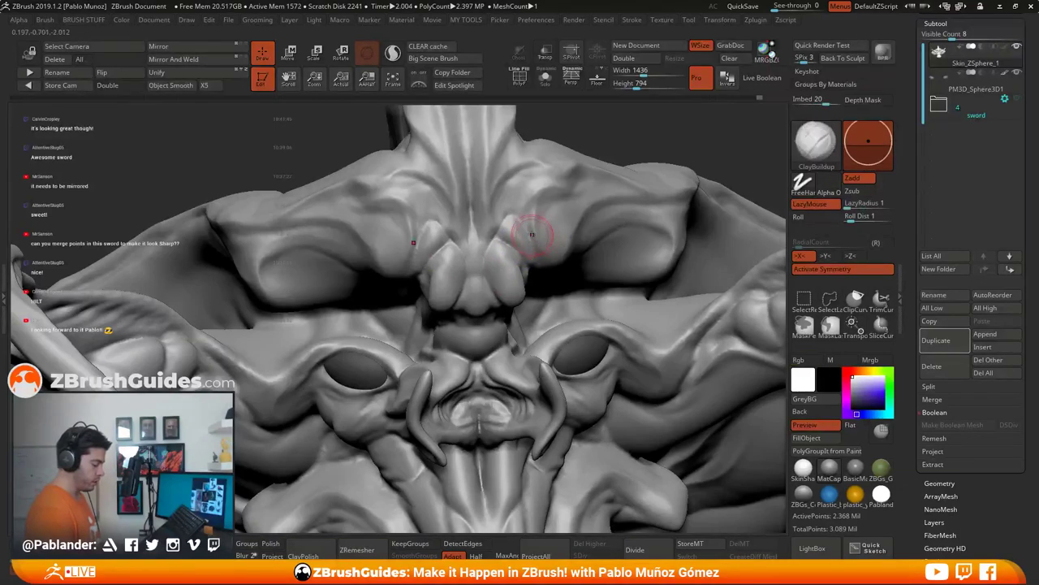
# Step: Add symmetrical ClayBuildup ridges to the brow on both sides of the central horn's base and smooth them
pyautogui.moveTo(532, 235)
pyautogui.mouseDown(button='right')
pyautogui.moveTo(560, 228)
pyautogui.moveTo(545, 245)
pyautogui.moveTo(505, 245)
pyautogui.mouseUp(button='right')
pyautogui.moveTo(492, 229); pyautogui.dragTo(501, 236)
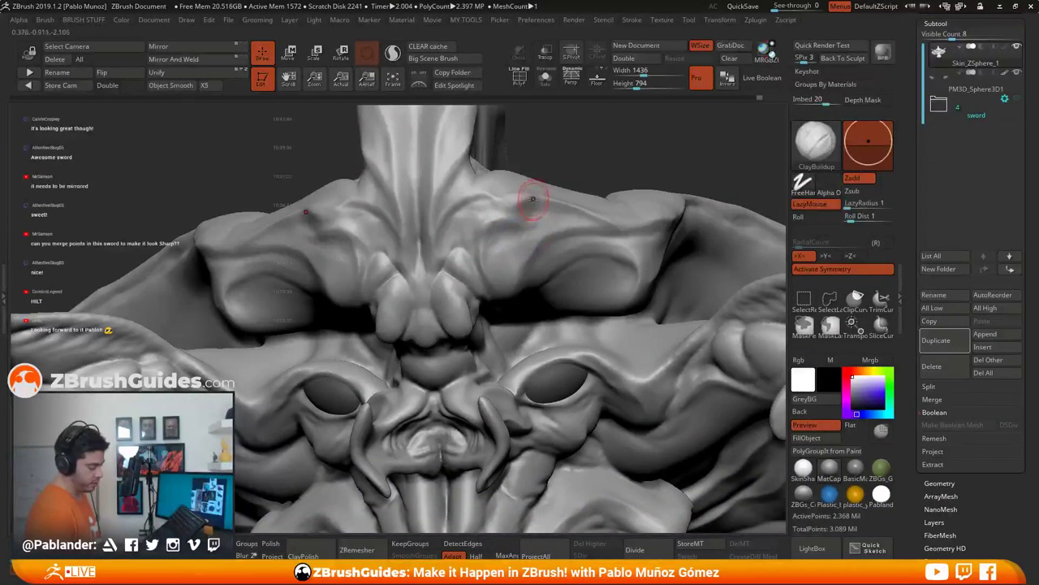
pyautogui.press('space')
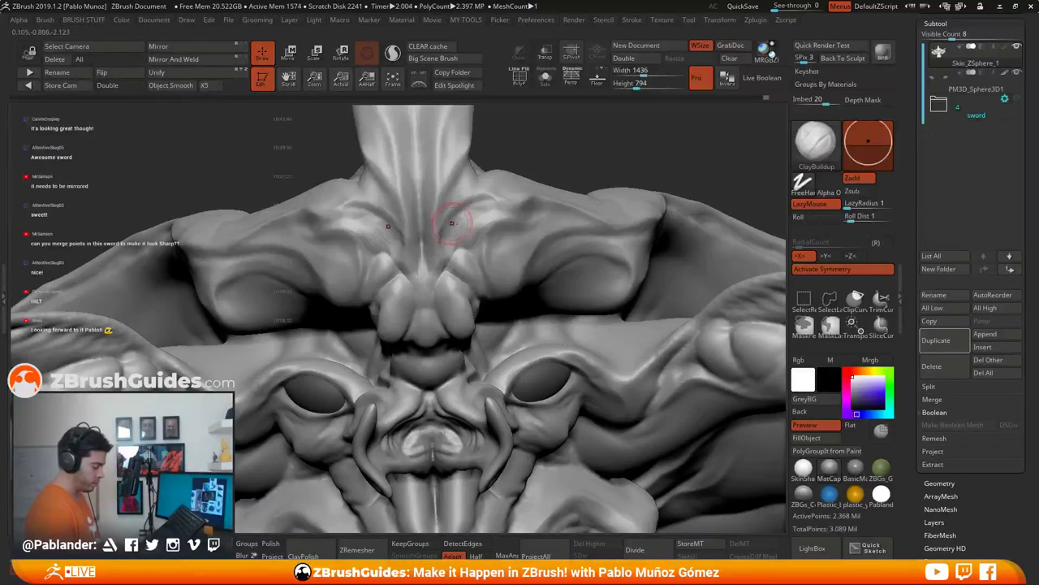
pyautogui.press('shift')
pyautogui.moveTo(528, 195)
pyautogui.mouseDown(button='right')
pyautogui.moveTo(527, 213)
pyautogui.moveTo(555, 242)
pyautogui.moveTo(540, 228)
pyautogui.mouseUp(button='right')
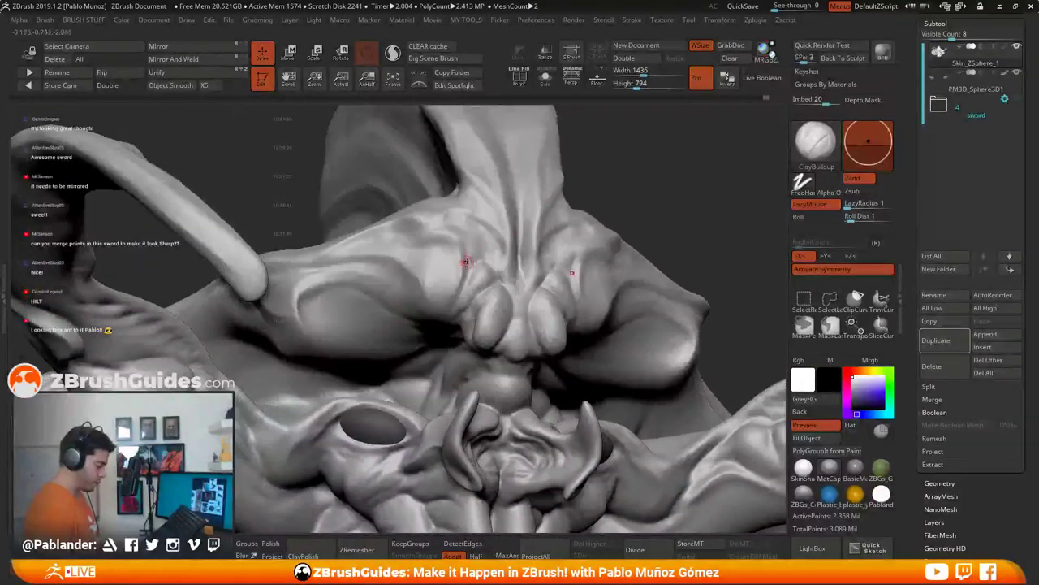
# Step: Refine the creases between the central brow bulges and the outer brow mass with clay strokes and SmoothPeaks
pyautogui.press('space')
pyautogui.moveTo(466, 264); pyautogui.dragTo(473, 263)
pyautogui.moveTo(473, 262); pyautogui.dragTo(458, 260, button='right')
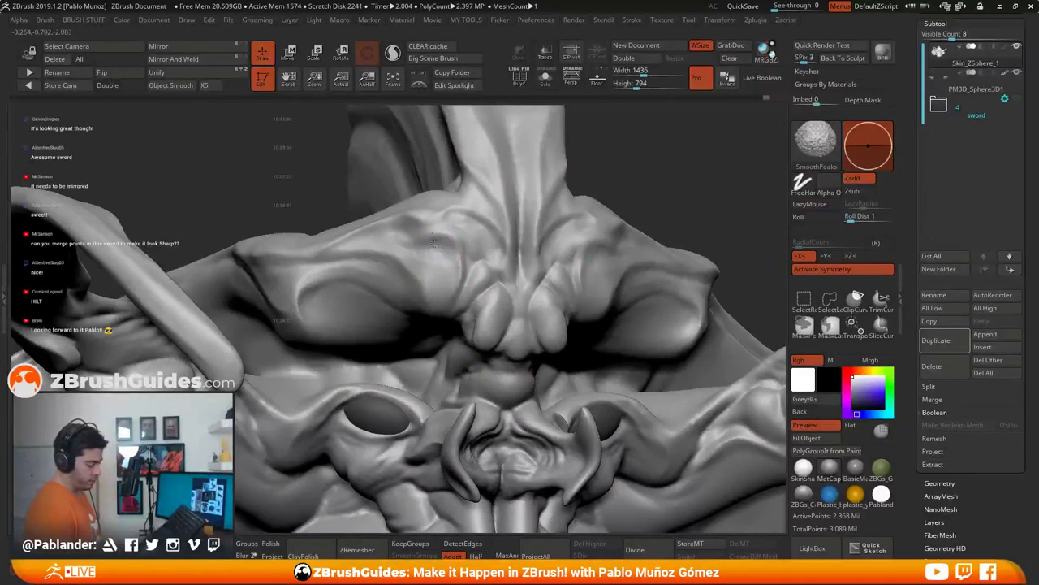
pyautogui.moveTo(534, 255)
pyautogui.mouseDown(button='right')
pyautogui.moveTo(584, 280)
pyautogui.moveTo(545, 284)
pyautogui.mouseUp(button='right')
# Step: Sculpt muscle-like folds across the side of the brow from below and blend them with SmoothPeaks
pyautogui.press('s')
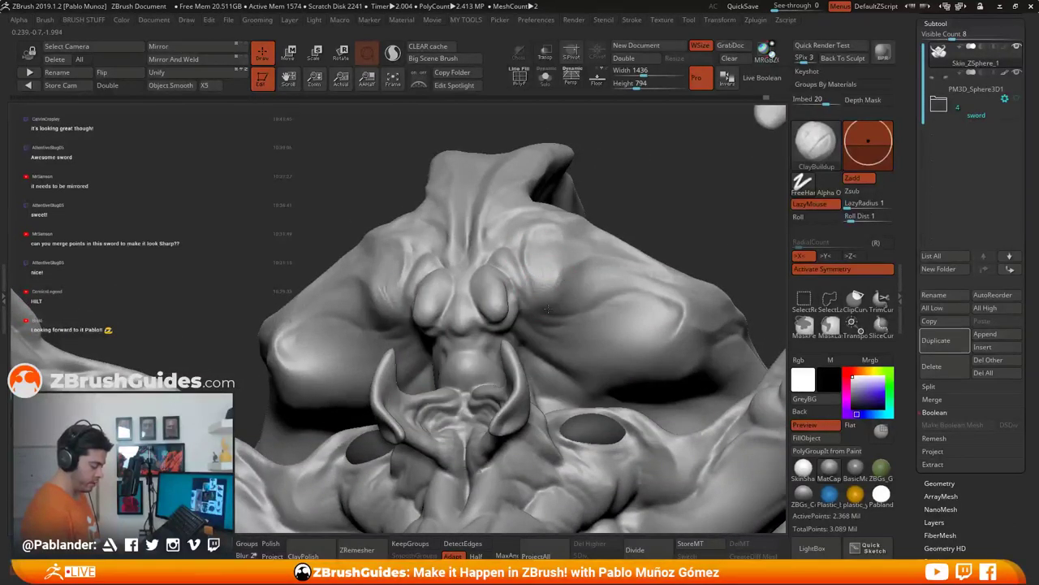
pyautogui.moveTo(583, 304); pyautogui.dragTo(593, 259, button='right')
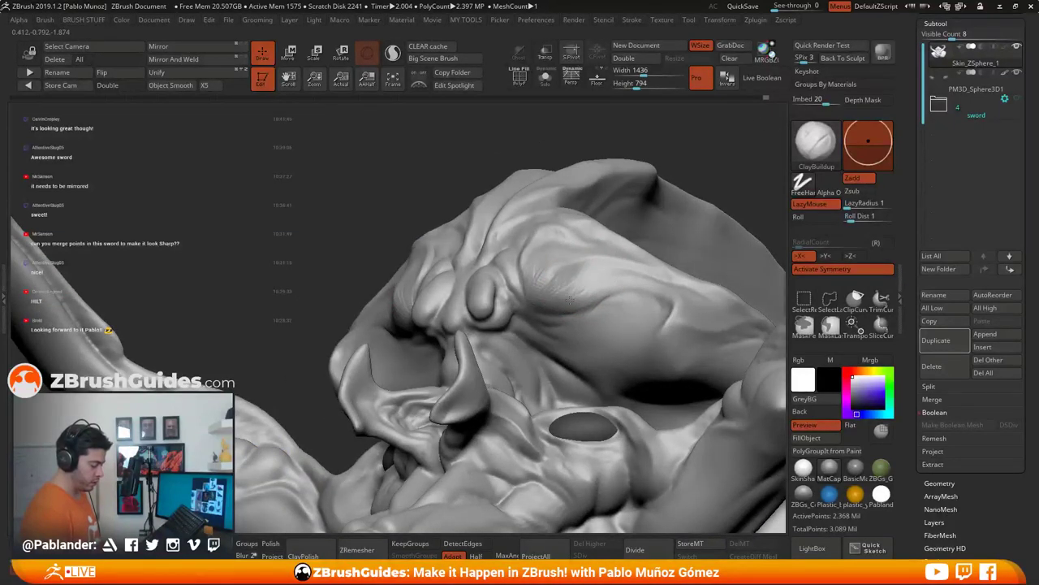
pyautogui.moveTo(596, 291); pyautogui.dragTo(577, 237)
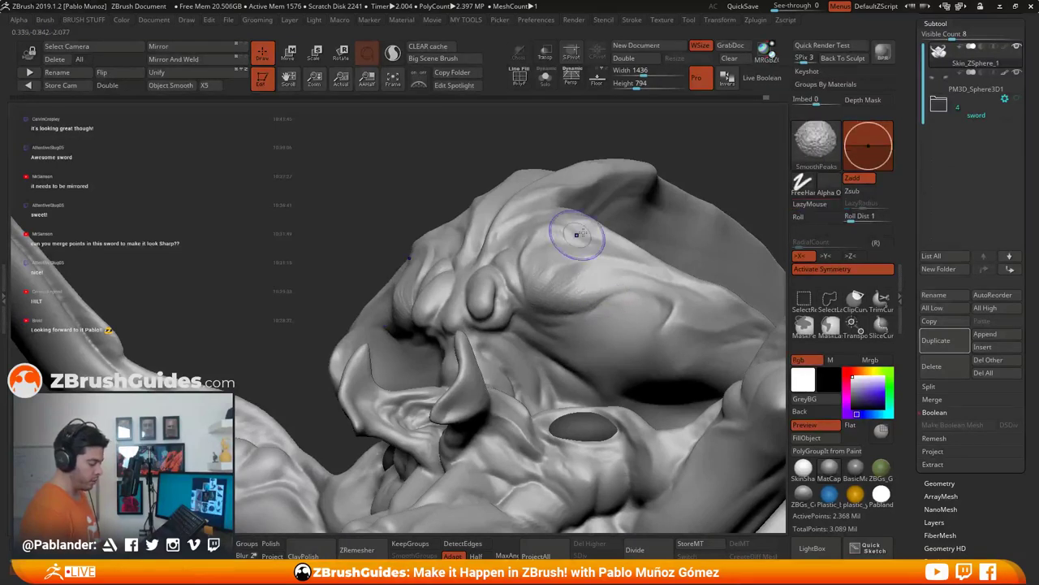
pyautogui.moveTo(569, 285)
pyautogui.keyDown('shift'); pyautogui.mouseDown()
pyautogui.moveTo(576, 267)
pyautogui.moveTo(561, 285)
pyautogui.mouseUp(); pyautogui.keyUp('shift')
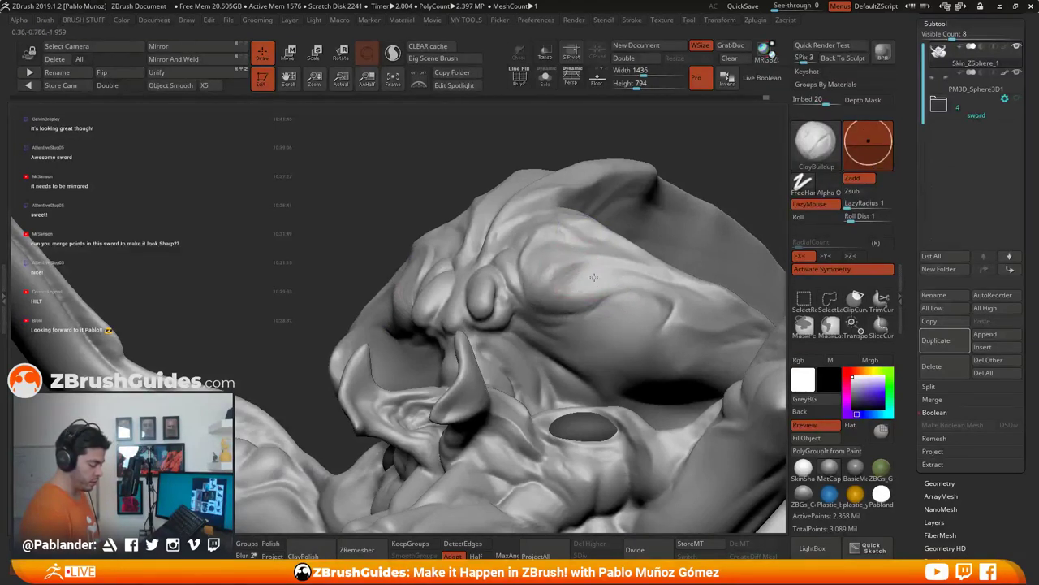
pyautogui.press('shift')
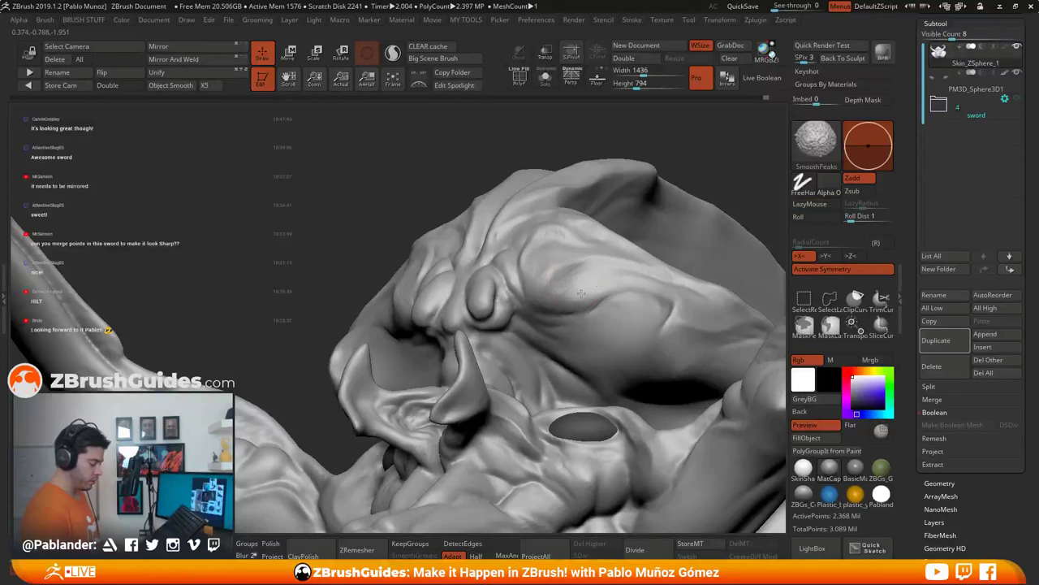
pyautogui.moveTo(582, 293)
pyautogui.keyDown('shift'); pyautogui.mouseDown()
pyautogui.moveTo(548, 268)
pyautogui.moveTo(586, 268)
pyautogui.mouseUp(); pyautogui.keyUp('shift')
pyautogui.moveTo(605, 271); pyautogui.dragTo(650, 284, button='right')
pyautogui.keyDown('shift'); pyautogui.moveTo(594, 297); pyautogui.dragTo(606, 309); pyautogui.keyUp('shift')
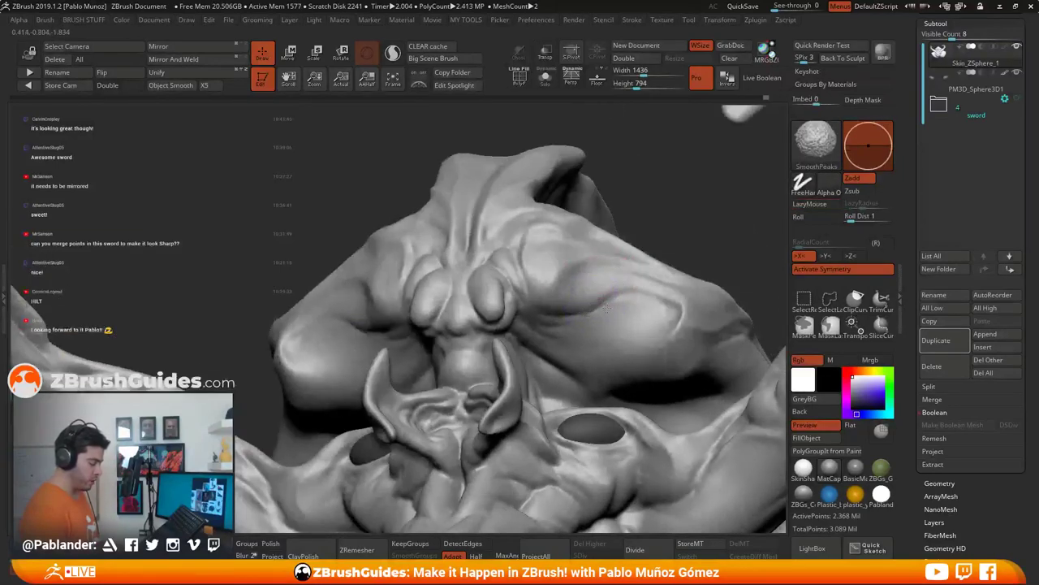
# Step: Build up the brow surface beside the central bulges and smooth its transition into the outer brow
pyautogui.moveTo(547, 274)
pyautogui.keyDown('shift'); pyautogui.mouseDown(button='right')
pyautogui.moveTo(563, 210)
pyautogui.moveTo(540, 288)
pyautogui.moveTo(540, 249)
pyautogui.mouseUp(button='right'); pyautogui.keyUp('shift')
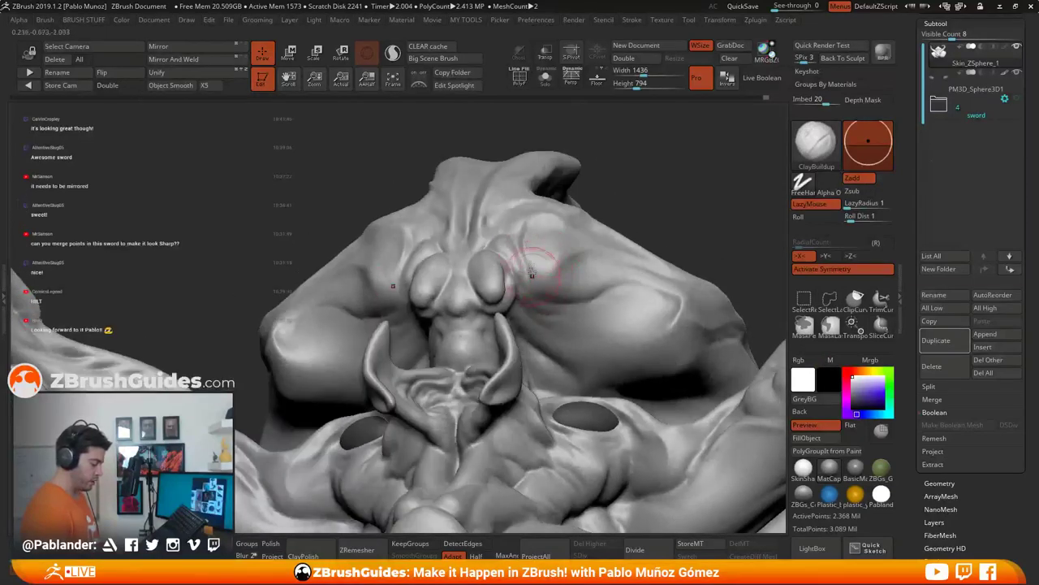
pyautogui.moveTo(533, 284); pyautogui.dragTo(529, 272)
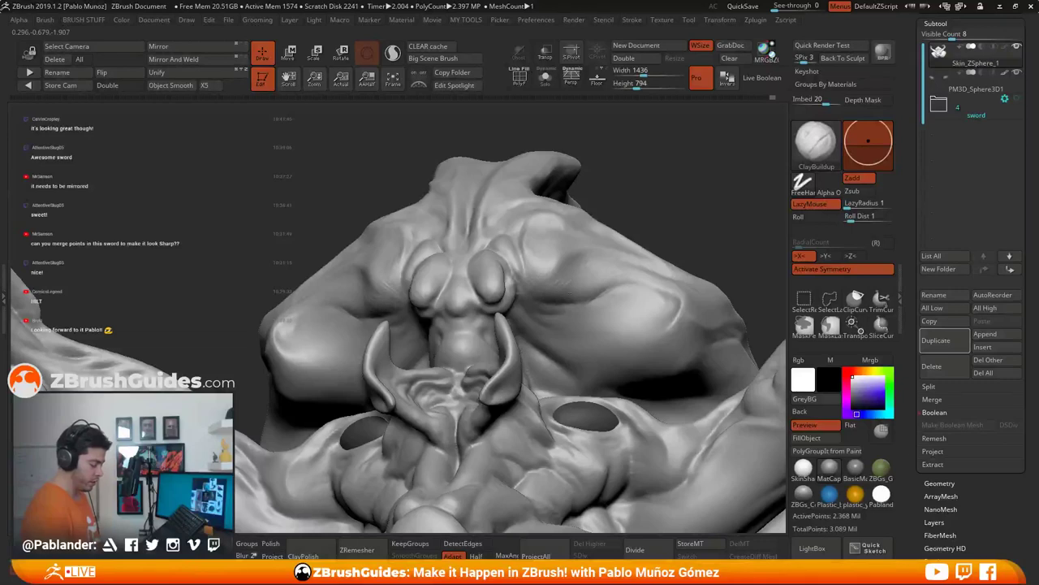
pyautogui.press('shift')
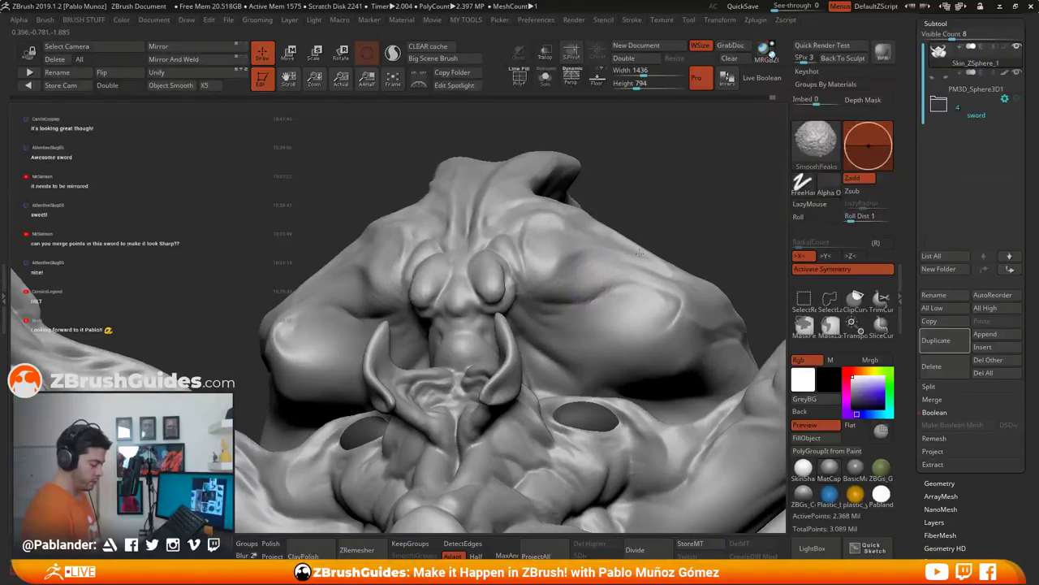
# Step: Sculpt fleshy strands between the underside of the brow and the eye socket, behind the tusk, and smooth them
pyautogui.moveTo(640, 253)
pyautogui.mouseDown(button='right')
pyautogui.moveTo(499, 267)
pyautogui.moveTo(478, 324)
pyautogui.moveTo(520, 264)
pyautogui.mouseUp(button='right')
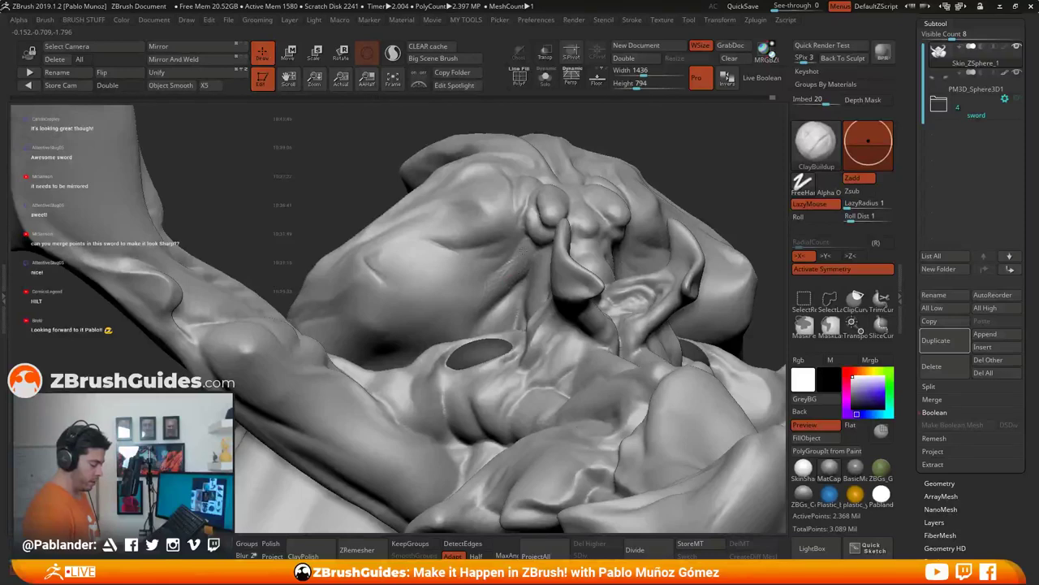
pyautogui.press('shift')
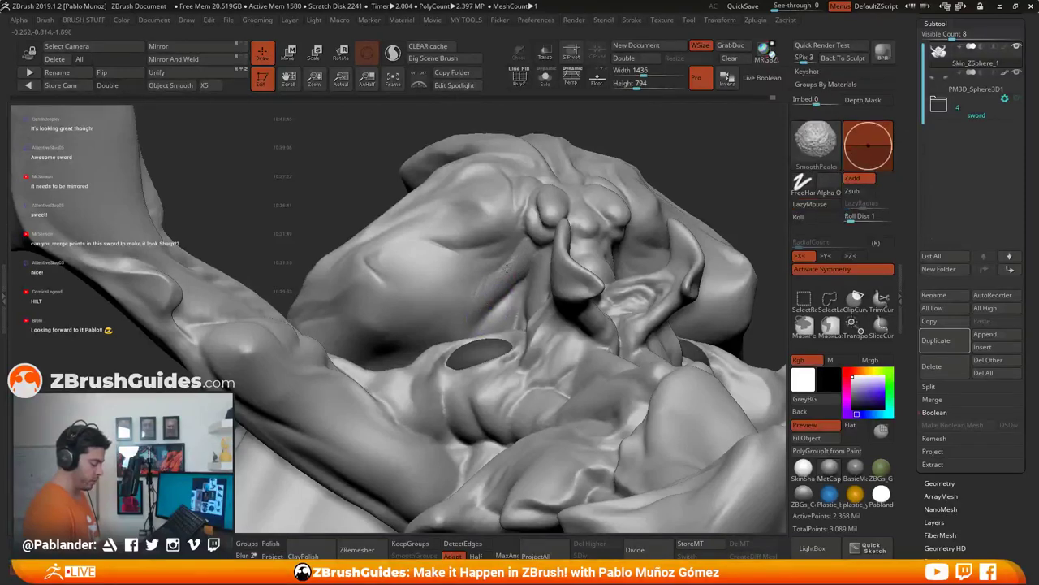
pyautogui.moveTo(518, 268)
pyautogui.mouseDown(button='right')
pyautogui.moveTo(519, 248)
pyautogui.moveTo(532, 282)
pyautogui.mouseUp(button='right')
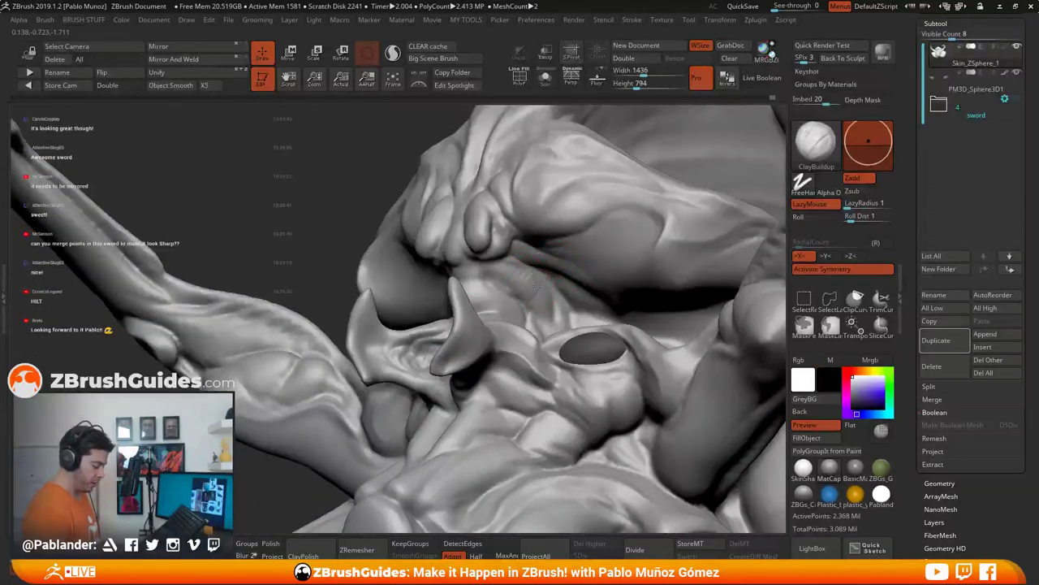
pyautogui.press('shift')
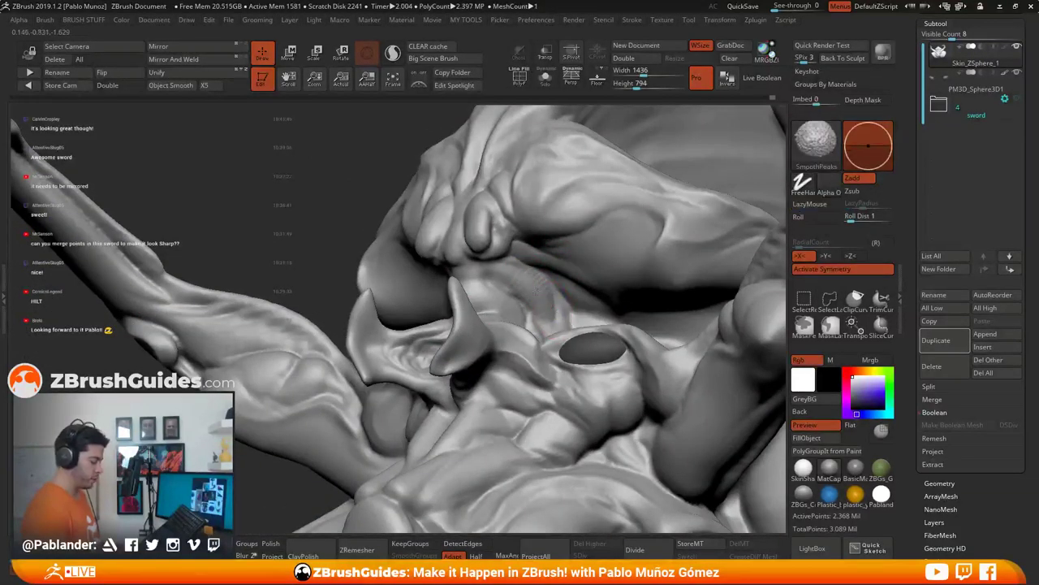
pyautogui.moveTo(536, 280)
pyautogui.keyDown('shift'); pyautogui.mouseDown()
pyautogui.moveTo(552, 302)
pyautogui.moveTo(528, 269)
pyautogui.mouseUp(); pyautogui.keyUp('shift')
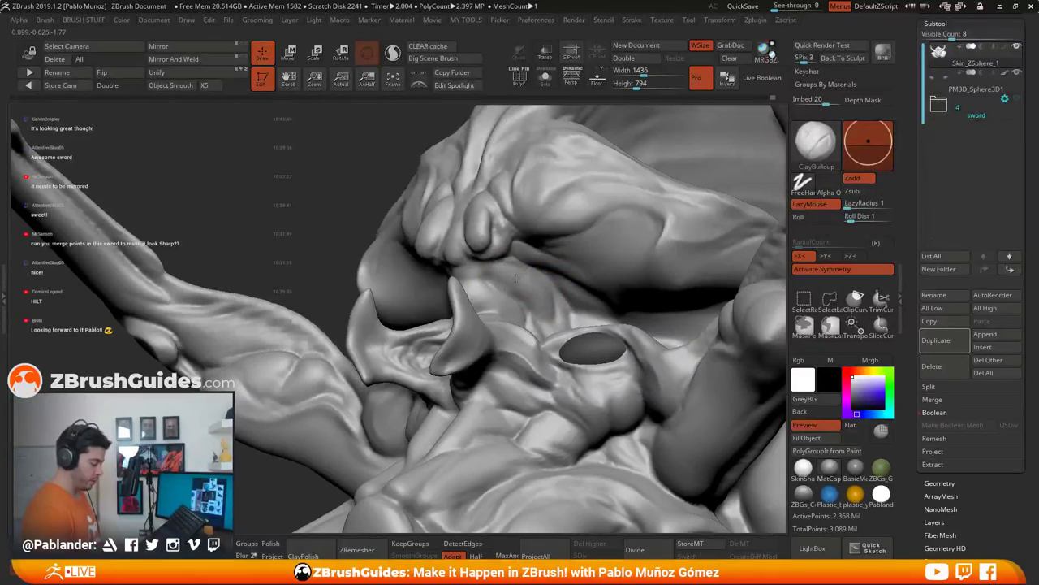
# Step: Shape the rounded underside of the outer brow with clay strokes and smooth it into the strands above the eye socket
pyautogui.keyDown('shift'); pyautogui.moveTo(527, 282); pyautogui.dragTo(538, 269); pyautogui.keyUp('shift')
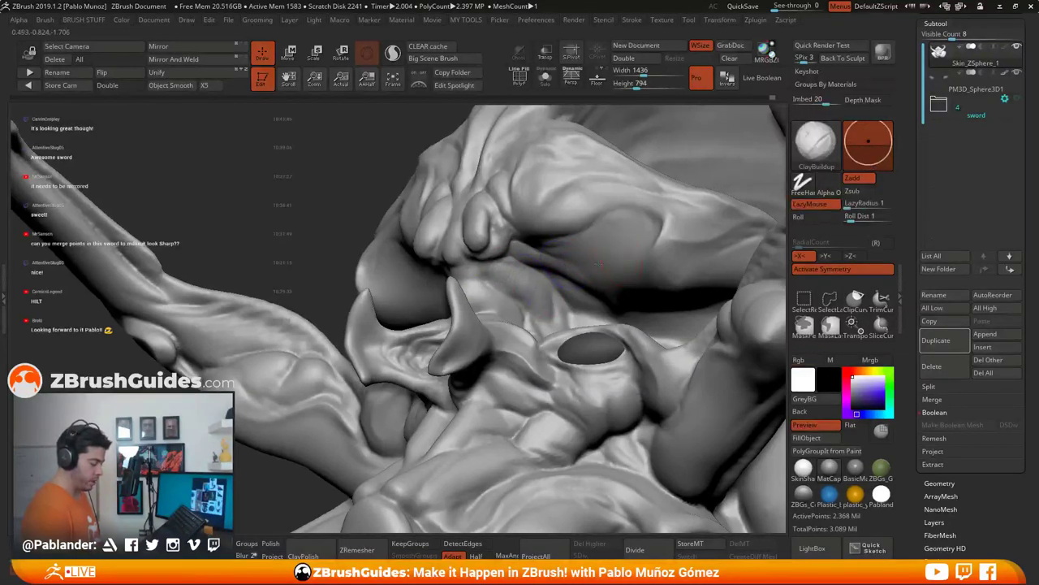
pyautogui.moveTo(627, 272); pyautogui.dragTo(590, 280, button='right')
pyautogui.moveTo(655, 255); pyautogui.dragTo(619, 275, button='right')
pyautogui.moveTo(694, 426); pyautogui.dragTo(700, 445)
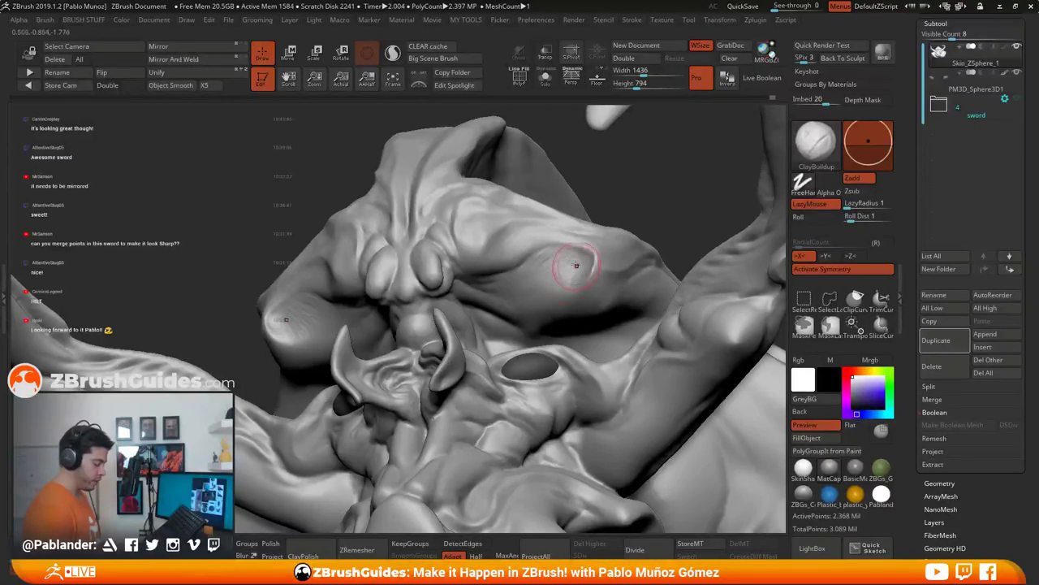
pyautogui.press('shift')
pyautogui.moveTo(578, 294)
pyautogui.mouseDown(button='right')
pyautogui.moveTo(585, 262)
pyautogui.moveTo(607, 239)
pyautogui.moveTo(456, 261)
pyautogui.mouseUp(button='right')
pyautogui.press('shift')
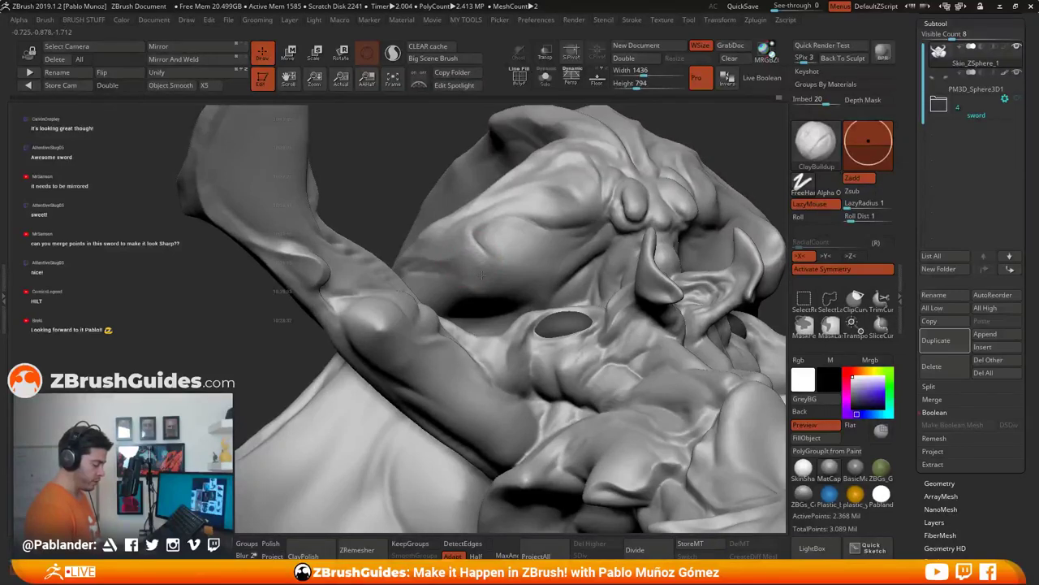
pyautogui.moveTo(482, 284); pyautogui.dragTo(488, 264, button='right')
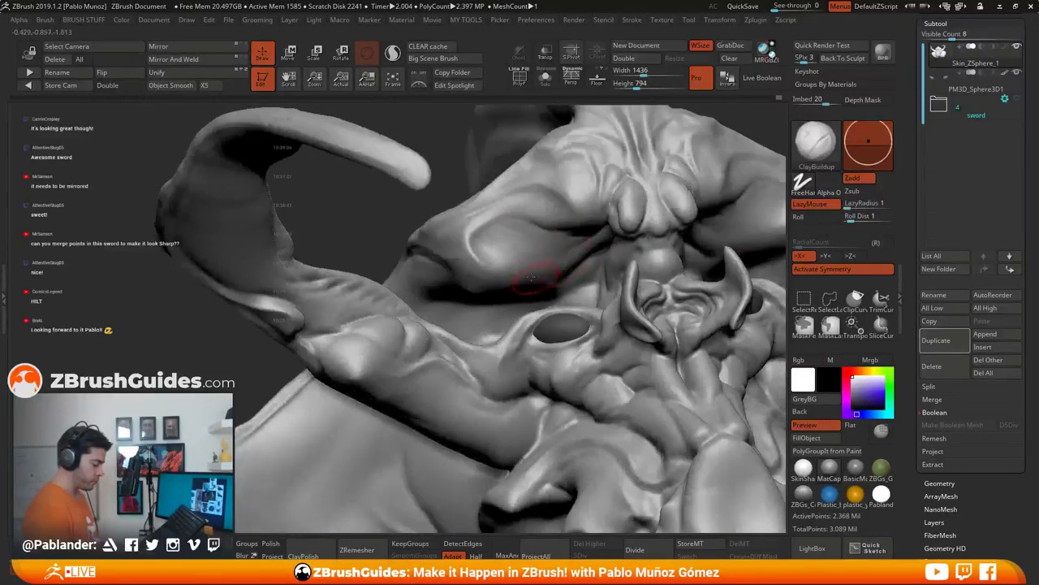
pyautogui.moveTo(490, 262)
pyautogui.mouseDown()
pyautogui.moveTo(474, 236)
pyautogui.moveTo(485, 258)
pyautogui.mouseUp()
# Step: Build up the brow's upper surface where it meets the base of the central crest and blend it with SmoothPeaks
pyautogui.moveTo(601, 228)
pyautogui.mouseDown(button='right')
pyautogui.moveTo(641, 207)
pyautogui.moveTo(490, 279)
pyautogui.moveTo(464, 274)
pyautogui.mouseUp(button='right')
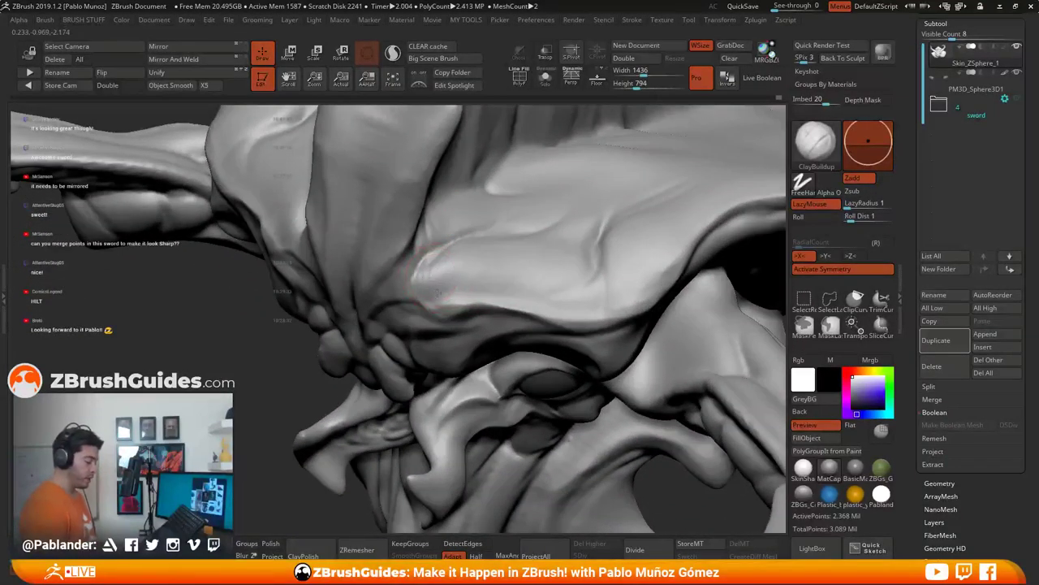
pyautogui.moveTo(437, 292)
pyautogui.mouseDown()
pyautogui.moveTo(463, 251)
pyautogui.moveTo(462, 265)
pyautogui.moveTo(484, 279)
pyautogui.moveTo(518, 248)
pyautogui.moveTo(505, 281)
pyautogui.moveTo(528, 284)
pyautogui.moveTo(573, 252)
pyautogui.moveTo(552, 288)
pyautogui.moveTo(578, 281)
pyautogui.moveTo(559, 281)
pyautogui.mouseUp()
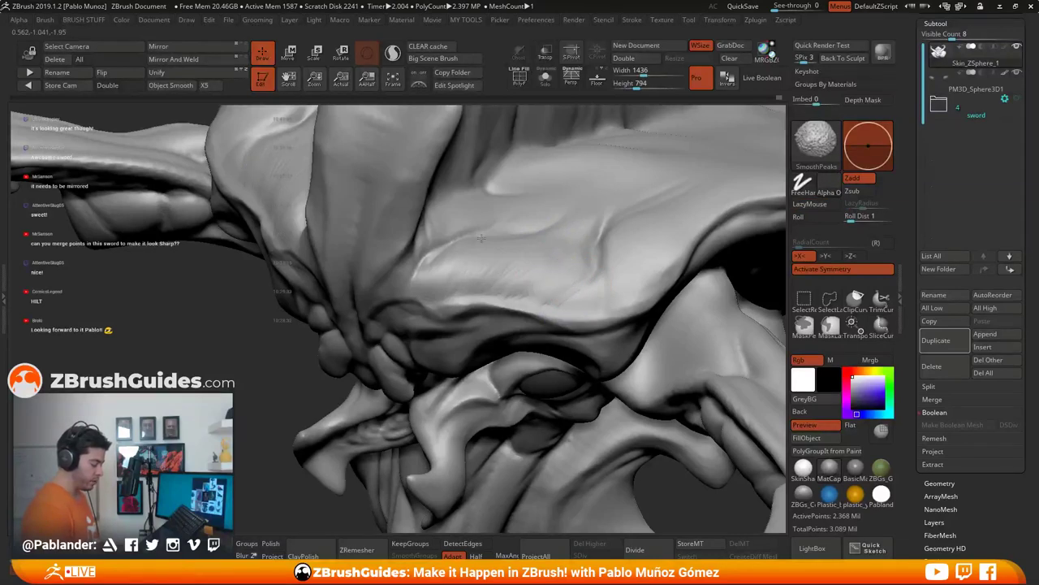
pyautogui.moveTo(442, 283); pyautogui.dragTo(473, 248, button='right')
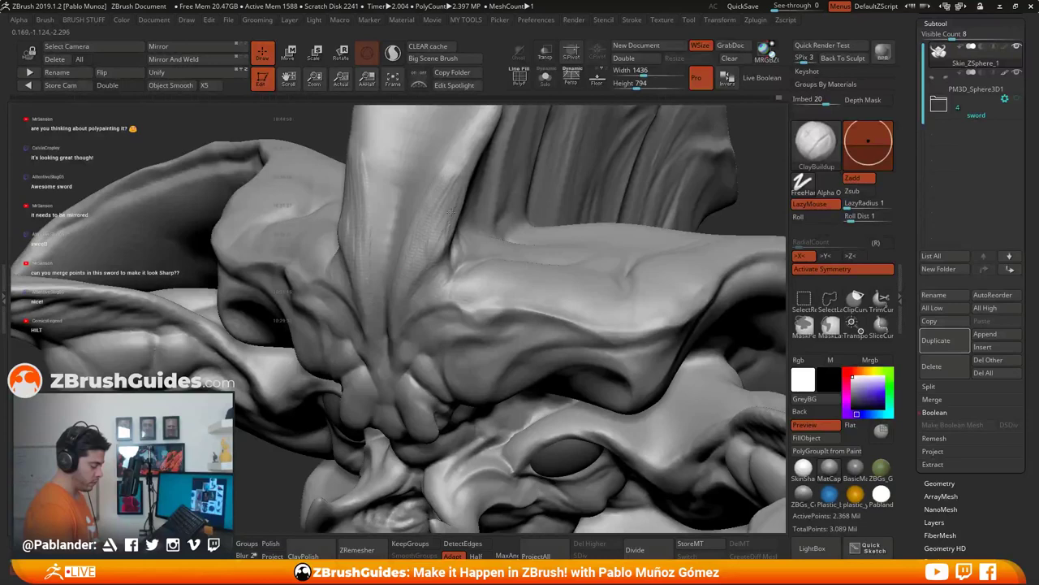
pyautogui.moveTo(422, 231)
pyautogui.mouseDown(button='right')
pyautogui.moveTo(406, 244)
pyautogui.moveTo(163, 266)
pyautogui.mouseUp(button='right')
pyautogui.moveTo(466, 267); pyautogui.dragTo(457, 268, button='right')
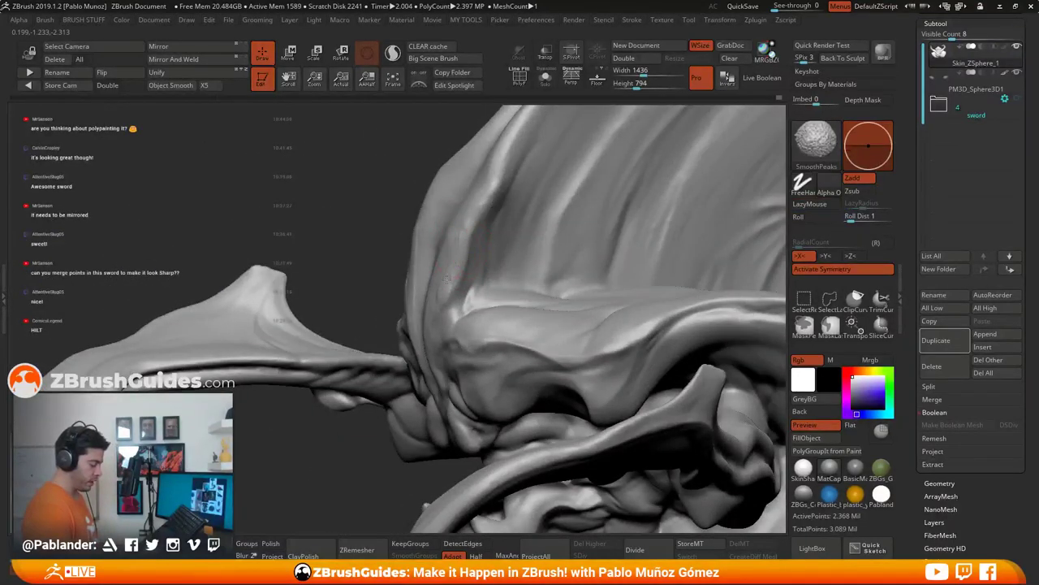
pyautogui.keyDown('shift'); pyautogui.moveTo(444, 260); pyautogui.dragTo(439, 279, button='right'); pyautogui.keyUp('shift')
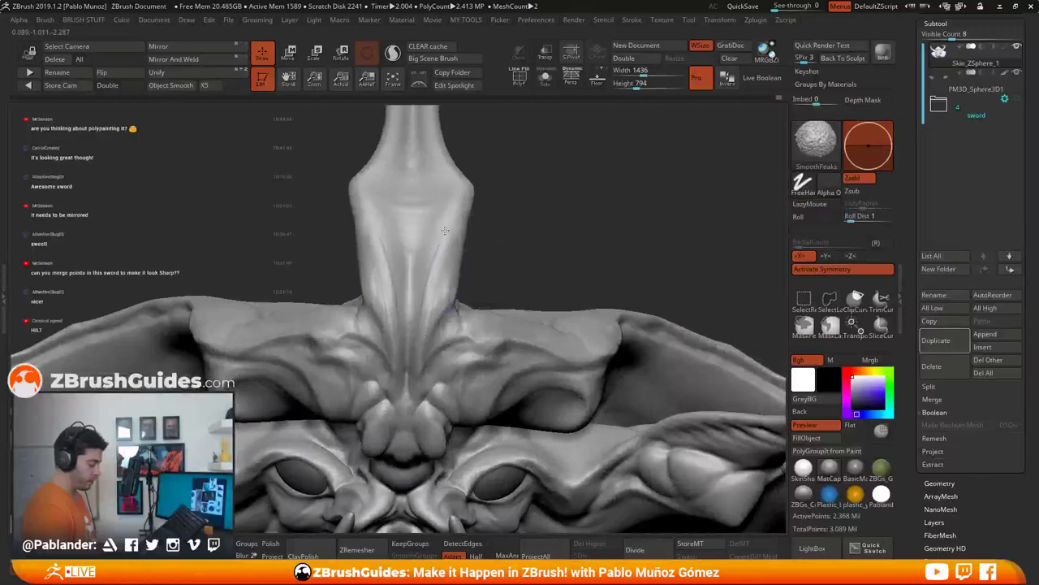
# Step: Sculpt diagonal folds across the front of the brow beside the central bulges and smooth them
pyautogui.moveTo(455, 329); pyautogui.dragTo(533, 253, button='right')
pyautogui.moveTo(557, 362)
pyautogui.mouseDown(button='right')
pyautogui.moveTo(560, 341)
pyautogui.moveTo(608, 317)
pyautogui.mouseUp(button='right')
pyautogui.moveTo(548, 286)
pyautogui.mouseDown(button='right')
pyautogui.moveTo(536, 289)
pyautogui.moveTo(560, 270)
pyautogui.mouseUp(button='right')
pyautogui.moveTo(573, 261)
pyautogui.mouseDown()
pyautogui.moveTo(544, 237)
pyautogui.moveTo(559, 252)
pyautogui.moveTo(528, 257)
pyautogui.mouseUp()
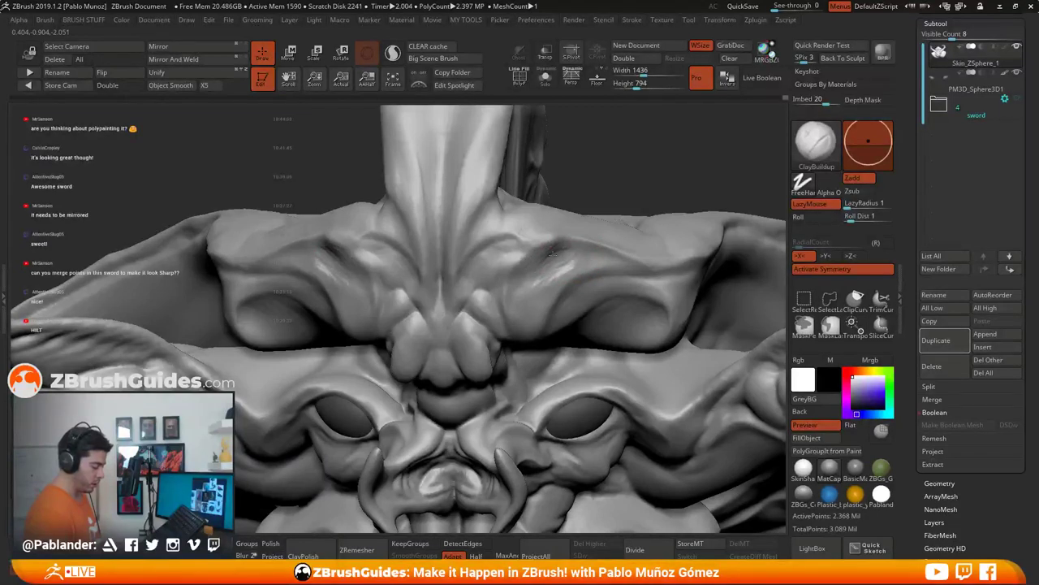
pyautogui.press('shift')
pyautogui.moveTo(566, 264)
pyautogui.keyDown('shift'); pyautogui.mouseDown()
pyautogui.moveTo(555, 254)
pyautogui.moveTo(568, 247)
pyautogui.moveTo(568, 301)
pyautogui.mouseUp(); pyautogui.keyUp('shift')
# Step: Add clay strokes to the fleshy area between the brow and the upper edge of the eye socket
pyautogui.keyDown('alt'); pyautogui.moveTo(532, 398); pyautogui.dragTo(524, 312, button='right'); pyautogui.keyUp('alt')
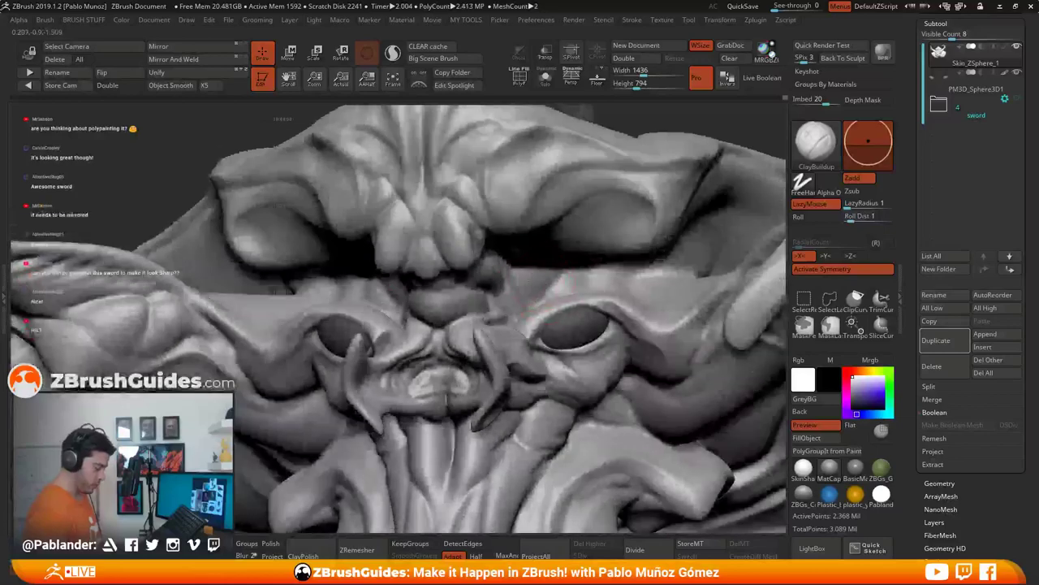
pyautogui.moveTo(537, 274); pyautogui.dragTo(552, 302)
pyautogui.moveTo(557, 336)
pyautogui.keyDown('ctrl'); pyautogui.mouseDown(button='right')
pyautogui.moveTo(552, 382)
pyautogui.moveTo(571, 283)
pyautogui.moveTo(564, 337)
pyautogui.mouseUp(button='right'); pyautogui.keyUp('ctrl')
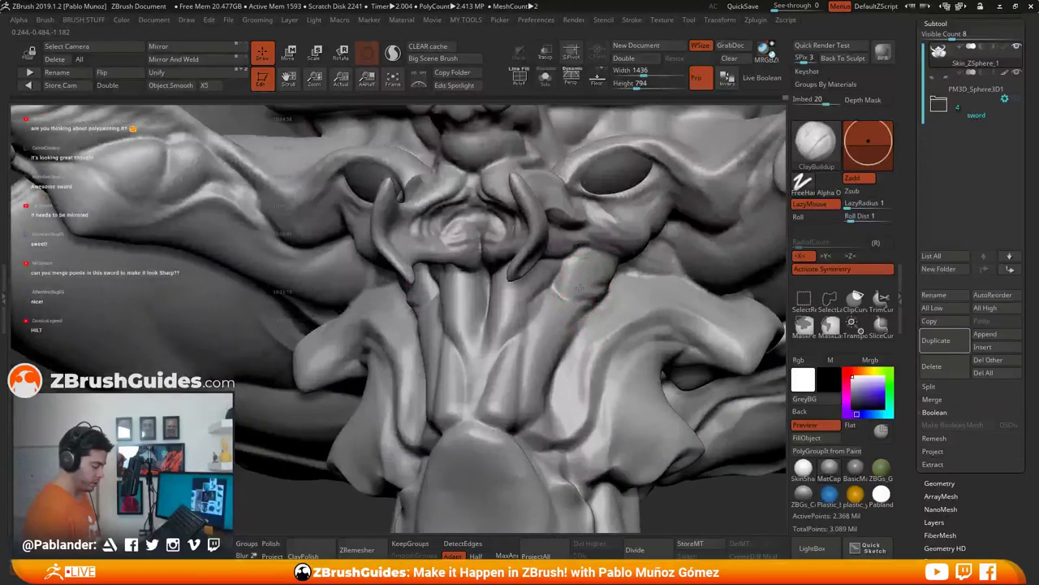
# Step: Adjust the brush's Draw Size, then sculpt and smooth fleshy folds between the tusk and the short tubular form beneath the cheek
pyautogui.moveTo(580, 287)
pyautogui.mouseDown(button='right')
pyautogui.moveTo(559, 286)
pyautogui.moveTo(571, 284)
pyautogui.mouseUp(button='right')
pyautogui.press('space')
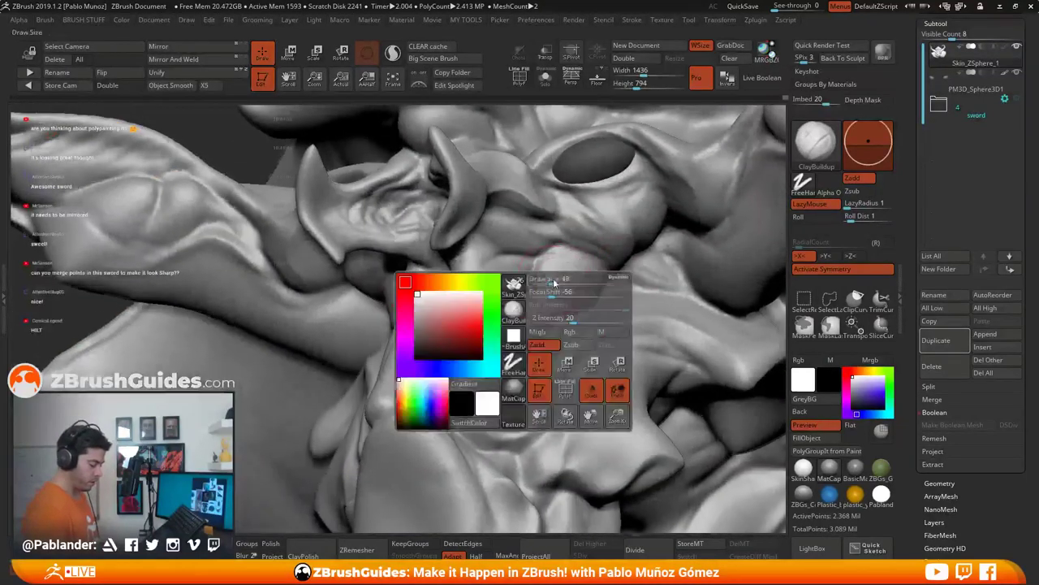
pyautogui.moveTo(553, 282)
pyautogui.mouseDown()
pyautogui.moveTo(530, 288)
pyautogui.moveTo(560, 291)
pyautogui.moveTo(588, 265)
pyautogui.mouseUp()
pyautogui.moveTo(546, 290); pyautogui.dragTo(562, 274, button='right')
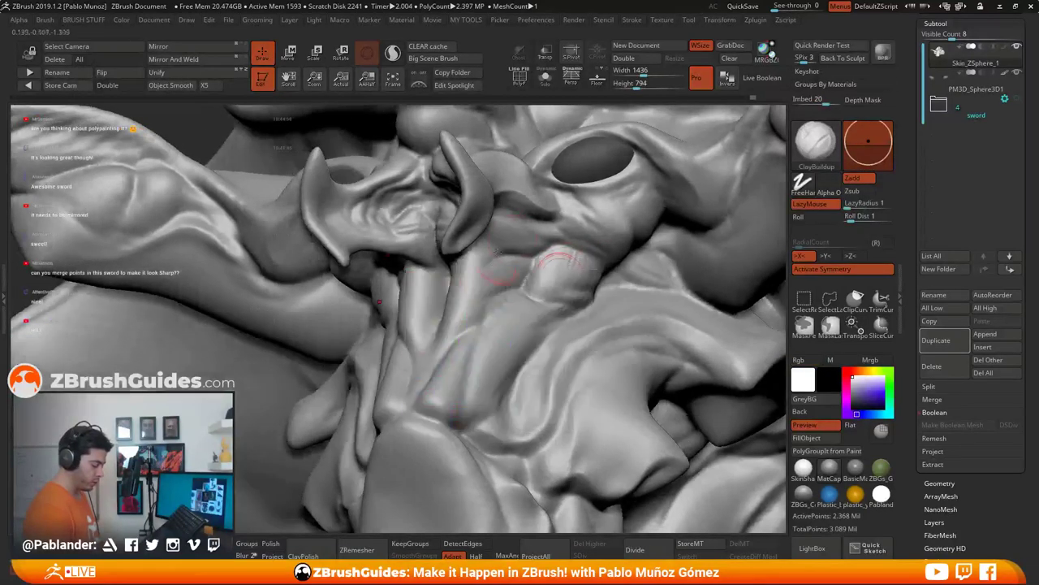
pyautogui.moveTo(529, 262); pyautogui.dragTo(510, 268)
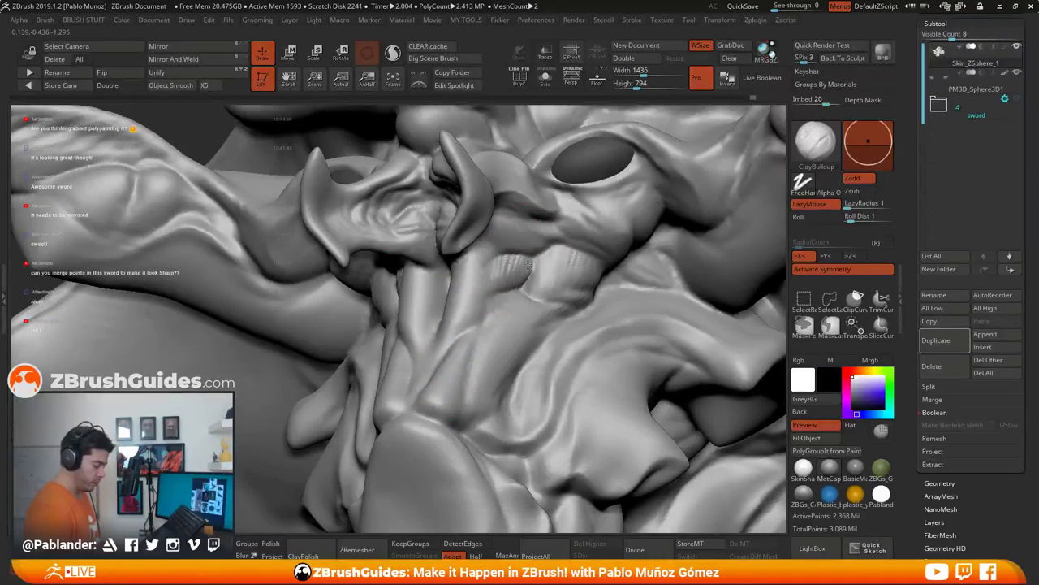
pyautogui.press('shift')
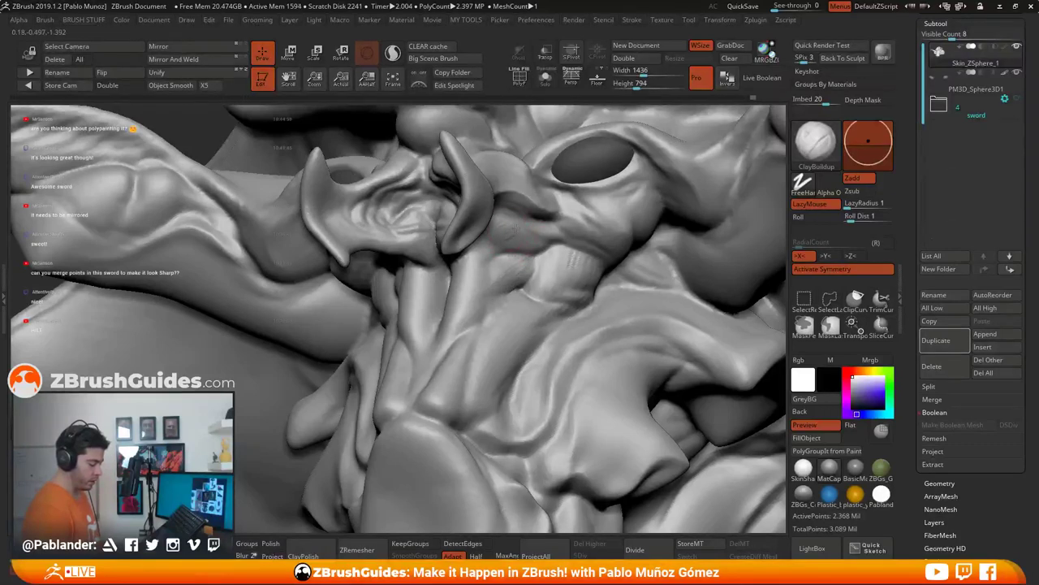
pyautogui.press('shift')
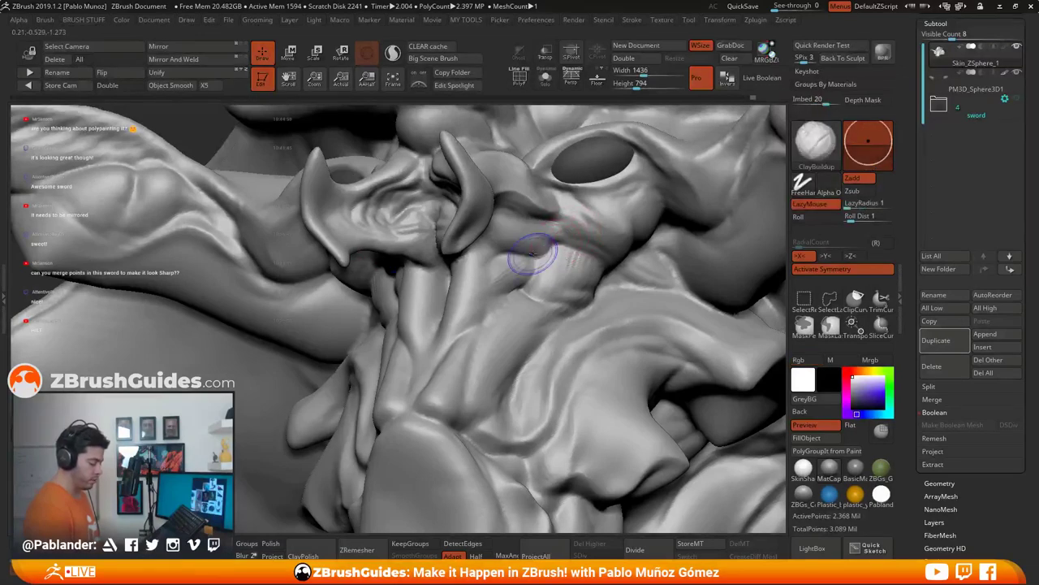
pyautogui.press('shift')
# Step: Define the paired central strands running down from the mouth and blend their creases with SmoothPeaks
pyautogui.moveTo(505, 283)
pyautogui.mouseDown(button='right')
pyautogui.moveTo(529, 244)
pyautogui.moveTo(492, 284)
pyautogui.moveTo(497, 264)
pyautogui.moveTo(476, 233)
pyautogui.mouseUp(button='right')
pyautogui.moveTo(476, 231)
pyautogui.mouseDown()
pyautogui.moveTo(465, 231)
pyautogui.moveTo(479, 228)
pyautogui.mouseUp()
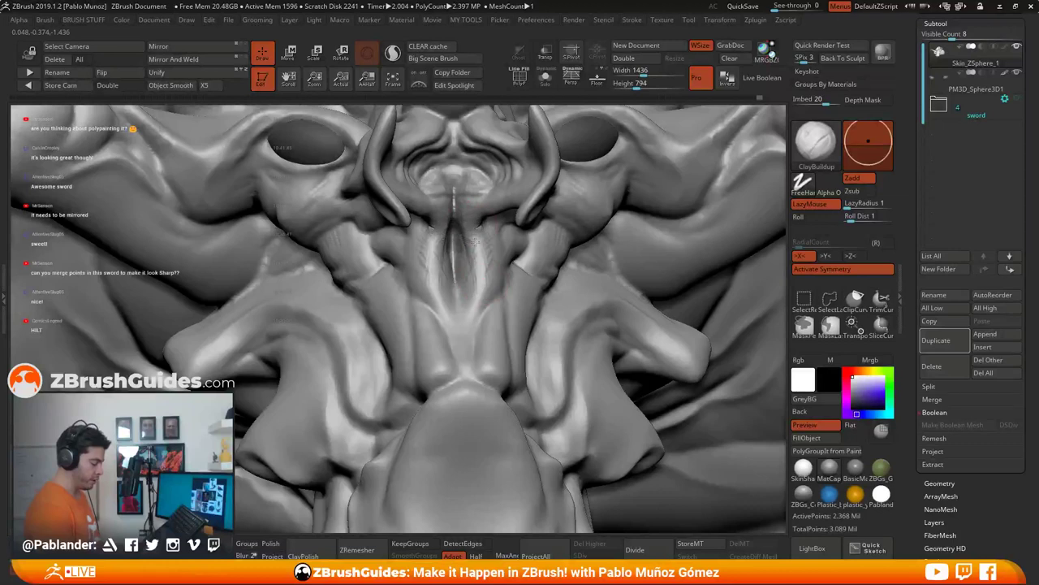
pyautogui.press('shift')
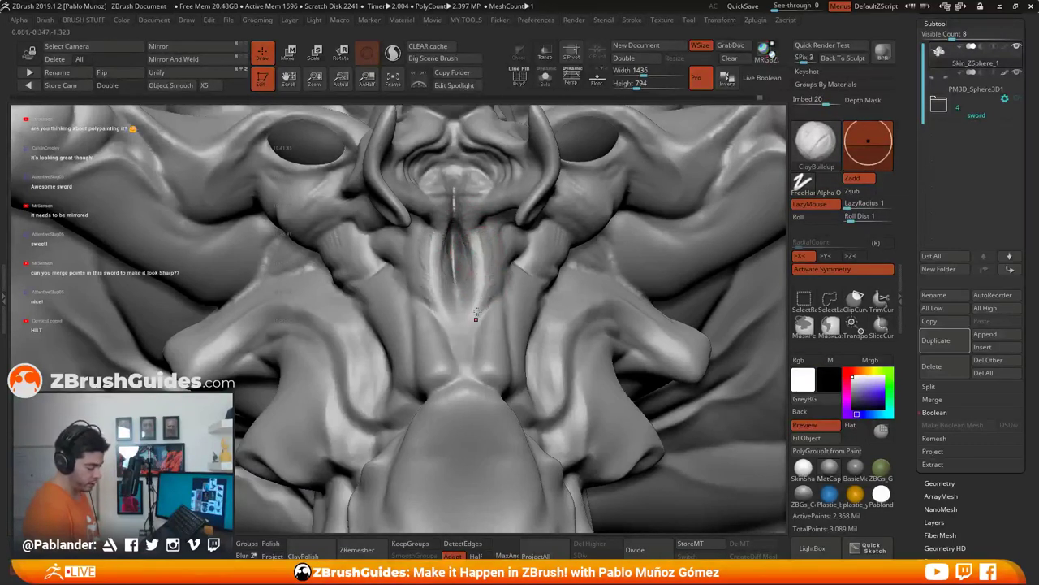
pyautogui.press('shift')
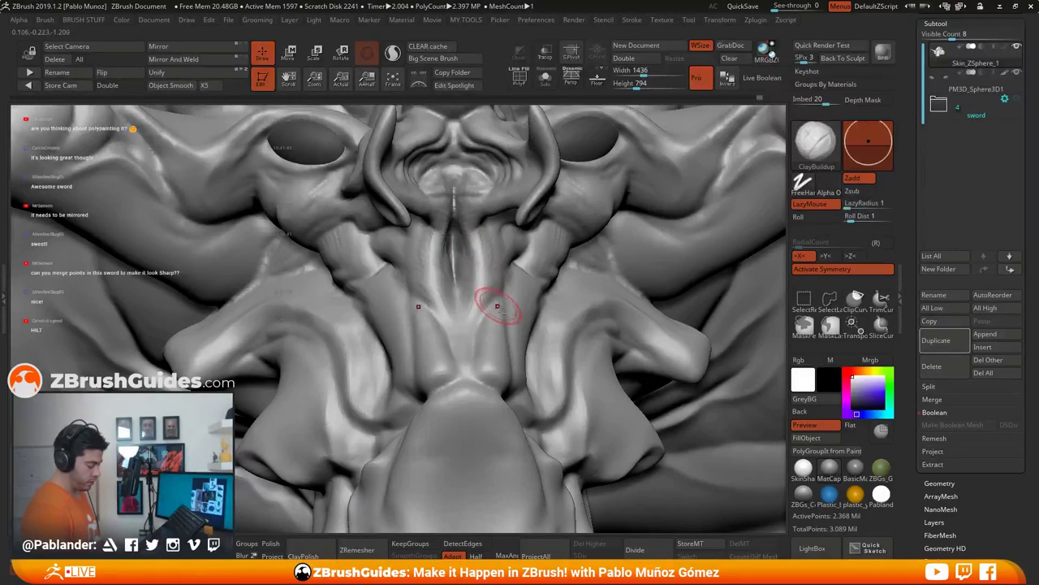
pyautogui.moveTo(496, 304); pyautogui.dragTo(487, 264, button='right')
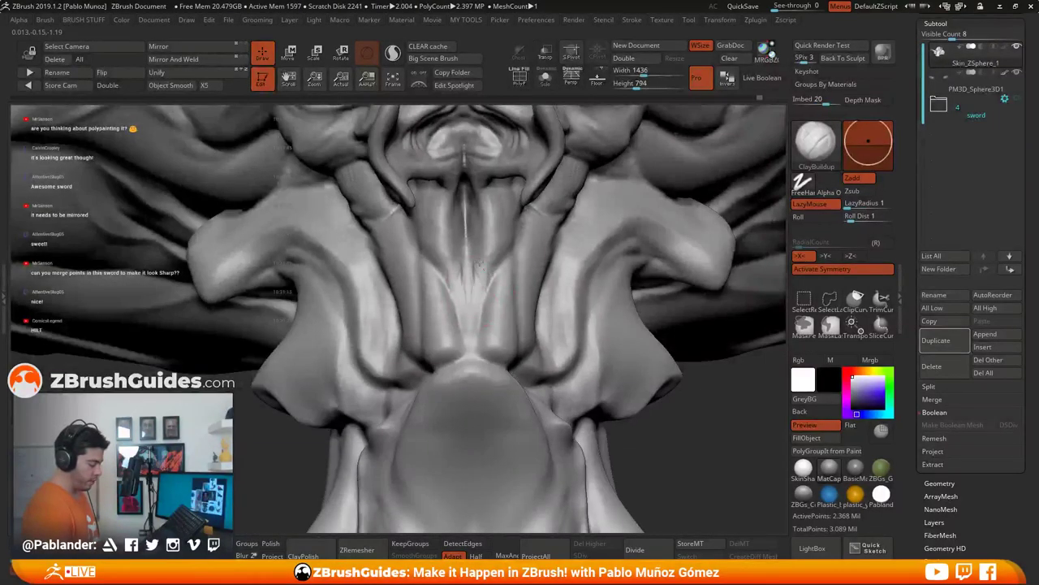
pyautogui.press('shift')
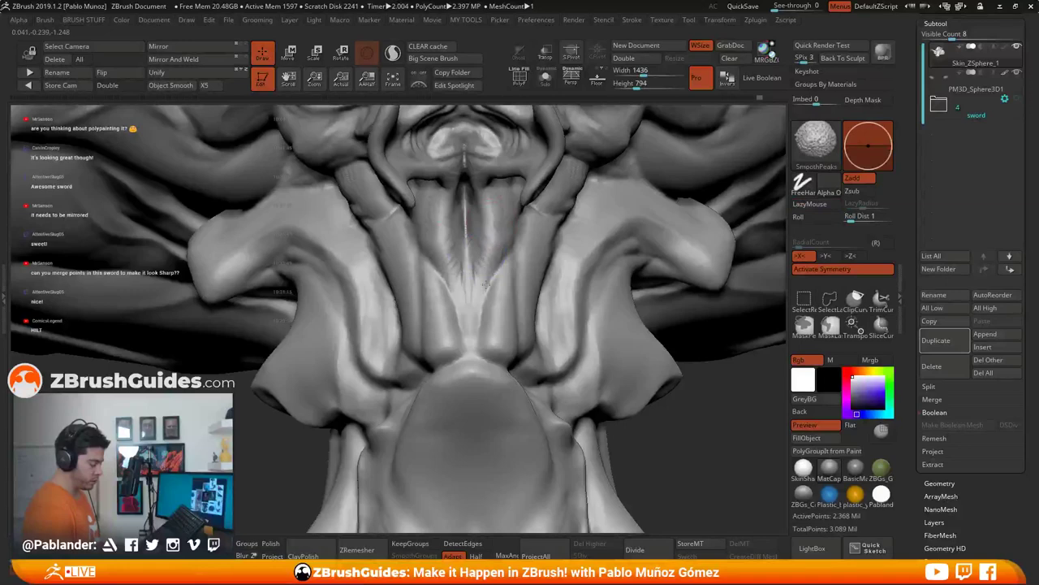
pyautogui.press('shift')
# Step: Refine the side strands below the tusk and build up their rounded lower ends above the smooth oval form
pyautogui.moveTo(593, 286)
pyautogui.mouseDown(button='right')
pyautogui.moveTo(548, 286)
pyautogui.moveTo(522, 208)
pyautogui.mouseUp(button='right')
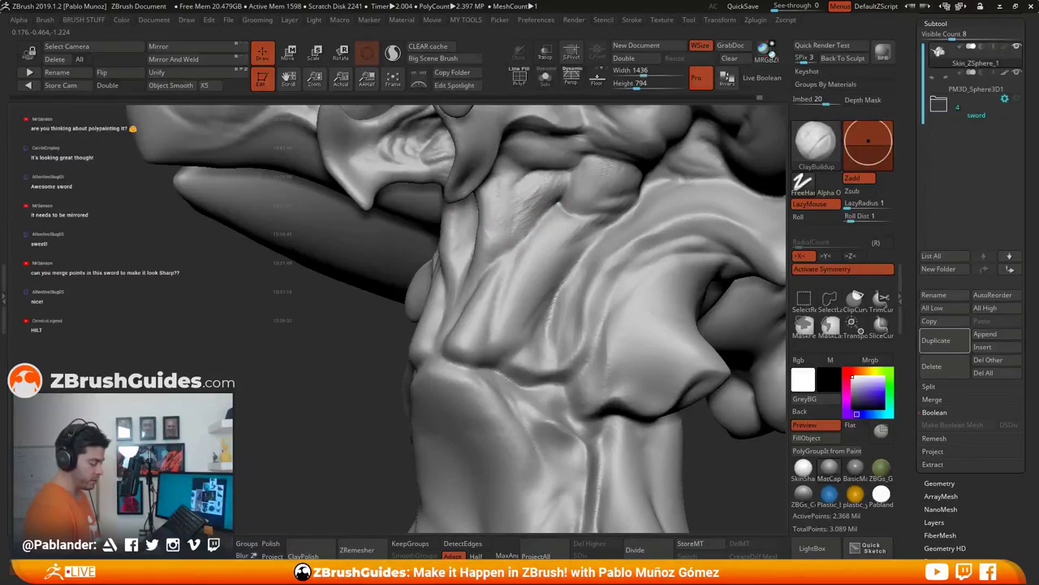
pyautogui.moveTo(567, 184)
pyautogui.mouseDown()
pyautogui.moveTo(558, 201)
pyautogui.moveTo(526, 208)
pyautogui.mouseUp()
pyautogui.moveTo(513, 288)
pyautogui.keyDown('alt'); pyautogui.mouseDown(button='right')
pyautogui.moveTo(511, 213)
pyautogui.moveTo(493, 239)
pyautogui.mouseUp(button='right'); pyautogui.keyUp('alt')
pyautogui.click(505, 315)
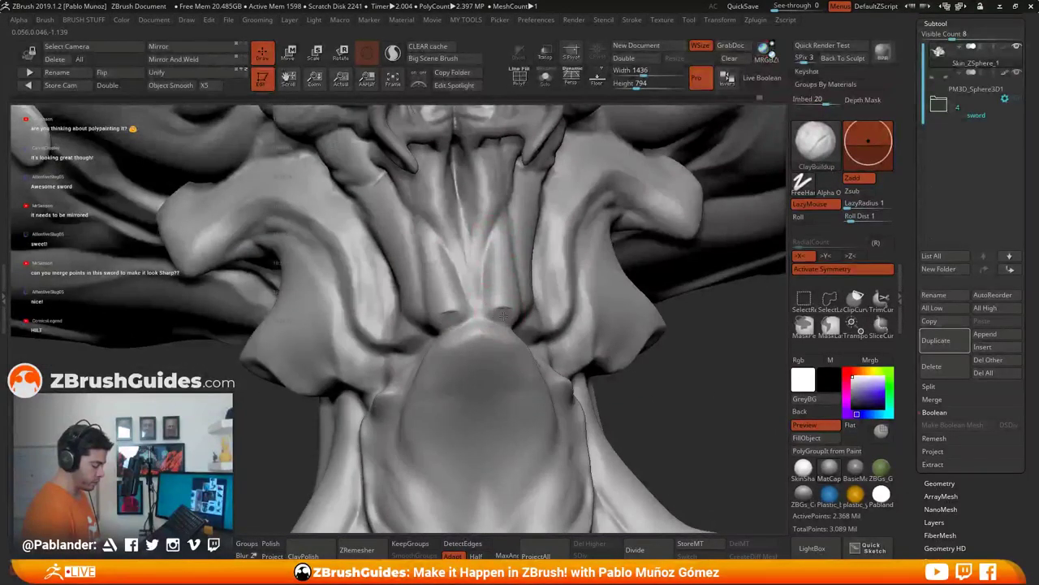
pyautogui.moveTo(499, 298); pyautogui.dragTo(468, 323, button='right')
pyautogui.moveTo(465, 306)
pyautogui.mouseDown()
pyautogui.moveTo(468, 292)
pyautogui.moveTo(457, 305)
pyautogui.mouseUp()
# Step: Add muscle-like fibres to the neck strands behind the tusk and soften them with SmoothPeaks
pyautogui.keyDown('alt'); pyautogui.moveTo(401, 236); pyautogui.dragTo(470, 256, button='right'); pyautogui.keyUp('alt')
pyautogui.moveTo(442, 232)
pyautogui.mouseDown()
pyautogui.moveTo(415, 246)
pyautogui.moveTo(451, 237)
pyautogui.moveTo(484, 261)
pyautogui.moveTo(456, 246)
pyautogui.mouseUp()
pyautogui.press('shift')
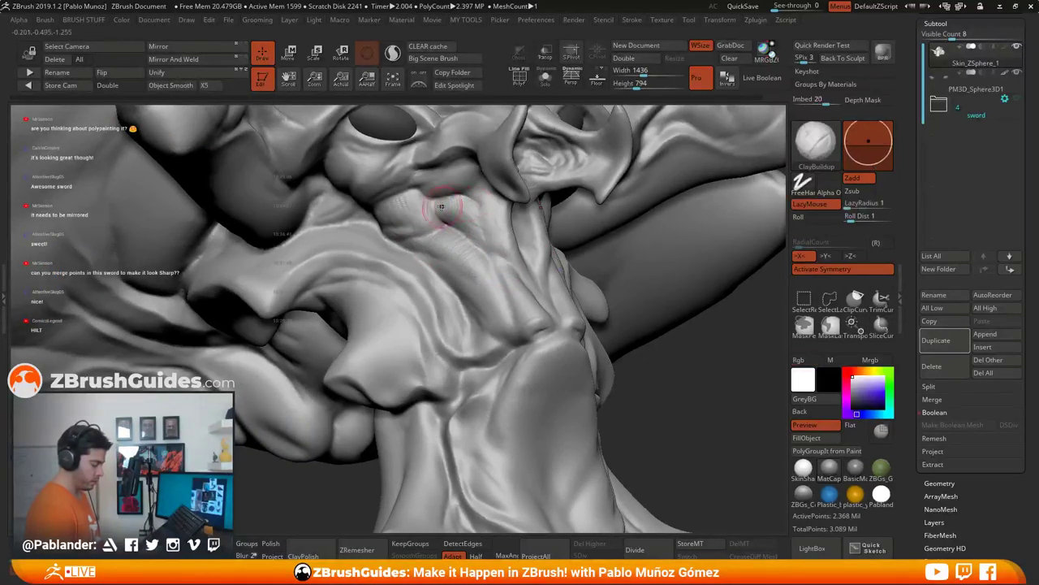
pyautogui.moveTo(443, 209)
pyautogui.mouseDown()
pyautogui.moveTo(483, 215)
pyautogui.moveTo(485, 228)
pyautogui.moveTo(486, 219)
pyautogui.mouseUp()
pyautogui.moveTo(376, 294)
pyautogui.mouseDown(button='right')
pyautogui.moveTo(325, 304)
pyautogui.moveTo(427, 325)
pyautogui.moveTo(580, 236)
pyautogui.moveTo(484, 242)
pyautogui.moveTo(495, 213)
pyautogui.mouseUp(button='right')
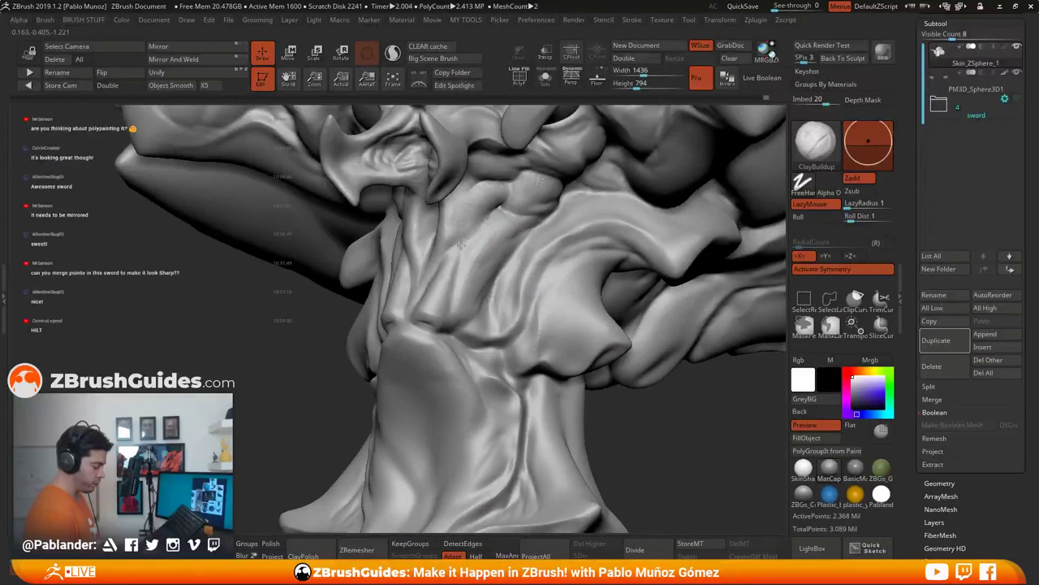
pyautogui.press('shift')
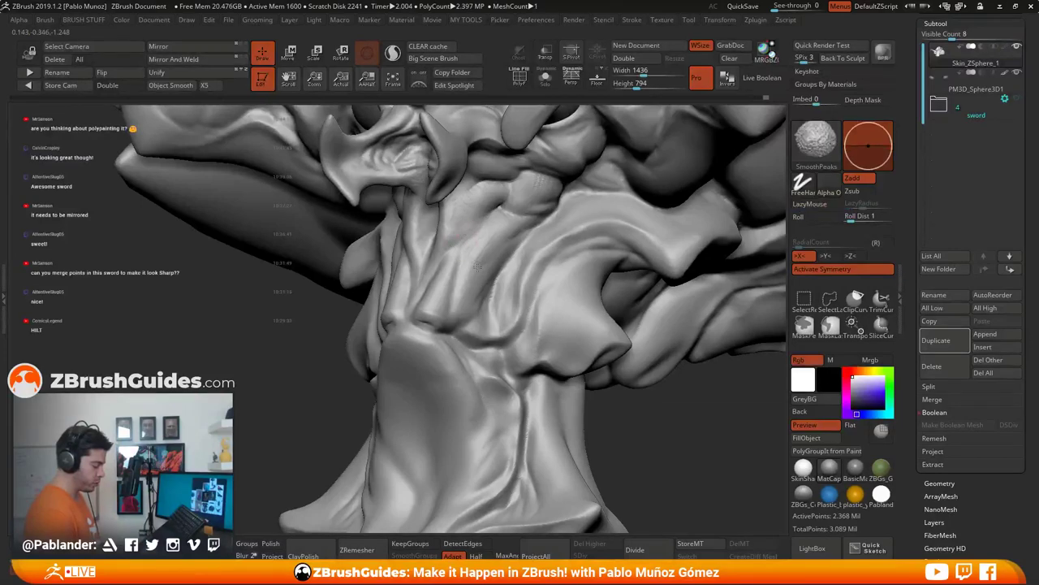
# Step: Sculpt the cheek bulge below the eye and smooth the folds running from it toward the tusk
pyautogui.moveTo(569, 198); pyautogui.dragTo(569, 212, button='right')
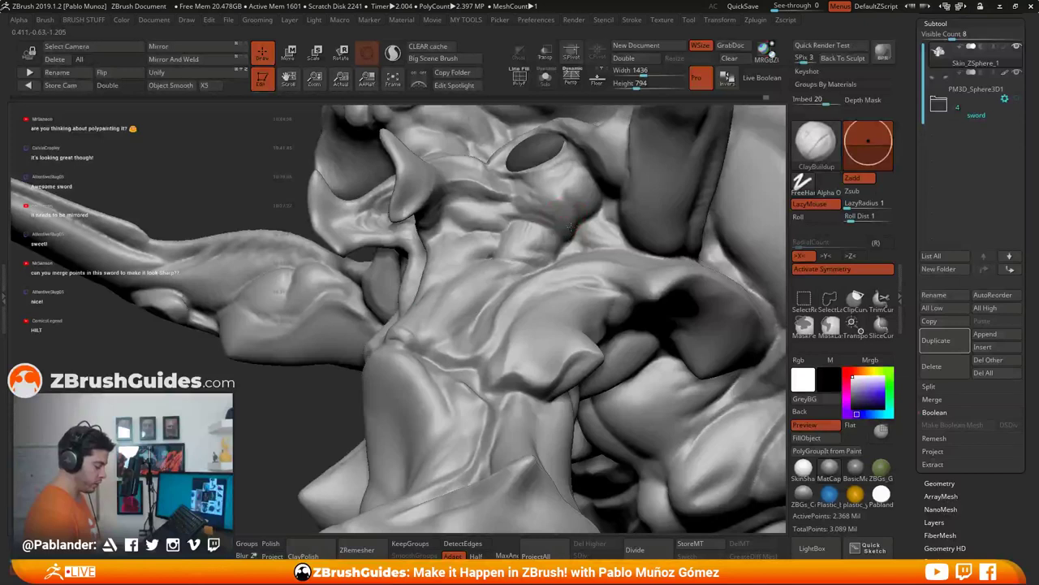
pyautogui.press('shift')
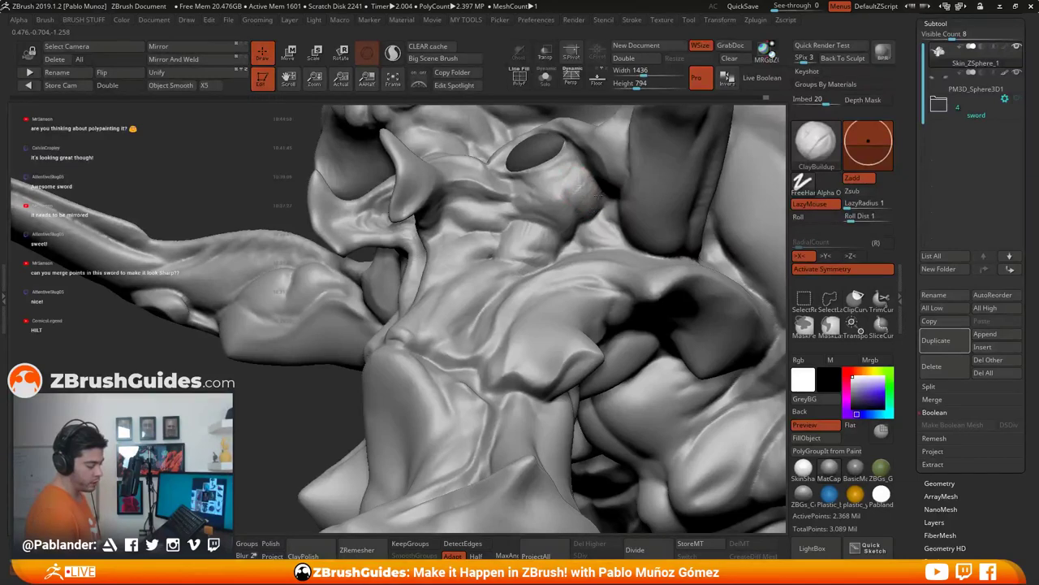
pyautogui.press('shift')
pyautogui.moveTo(478, 230)
pyautogui.mouseDown(button='right')
pyautogui.moveTo(485, 197)
pyautogui.moveTo(467, 197)
pyautogui.mouseUp(button='right')
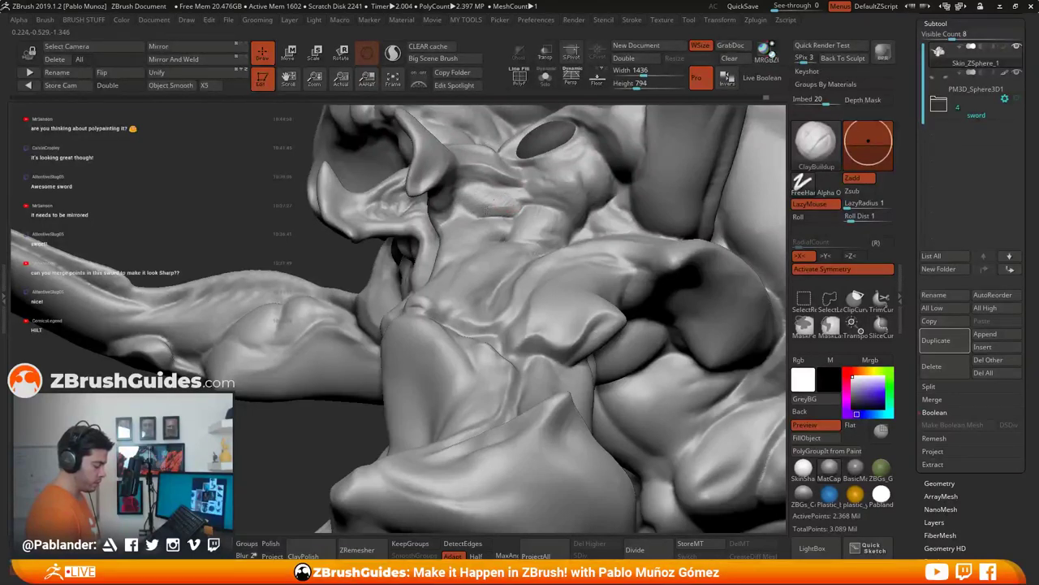
pyautogui.keyDown('shift'); pyautogui.moveTo(514, 213); pyautogui.dragTo(474, 195); pyautogui.keyUp('shift')
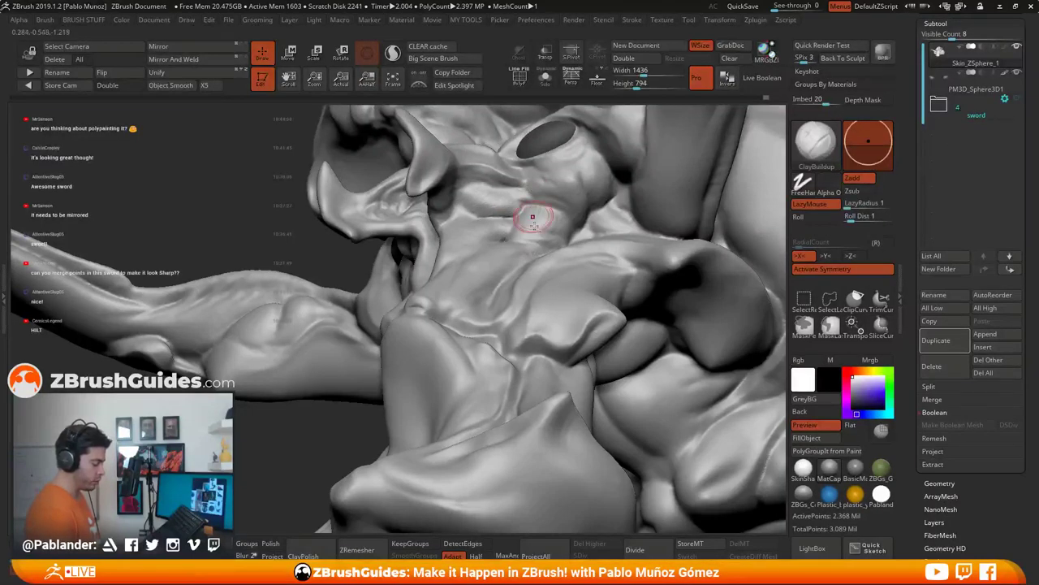
# Step: Sculpt the long curved fold along the outer side of the neck strands and smooth its surface
pyautogui.moveTo(531, 216)
pyautogui.mouseDown(button='right')
pyautogui.moveTo(557, 240)
pyautogui.moveTo(538, 232)
pyautogui.moveTo(534, 281)
pyautogui.moveTo(541, 273)
pyautogui.mouseUp(button='right')
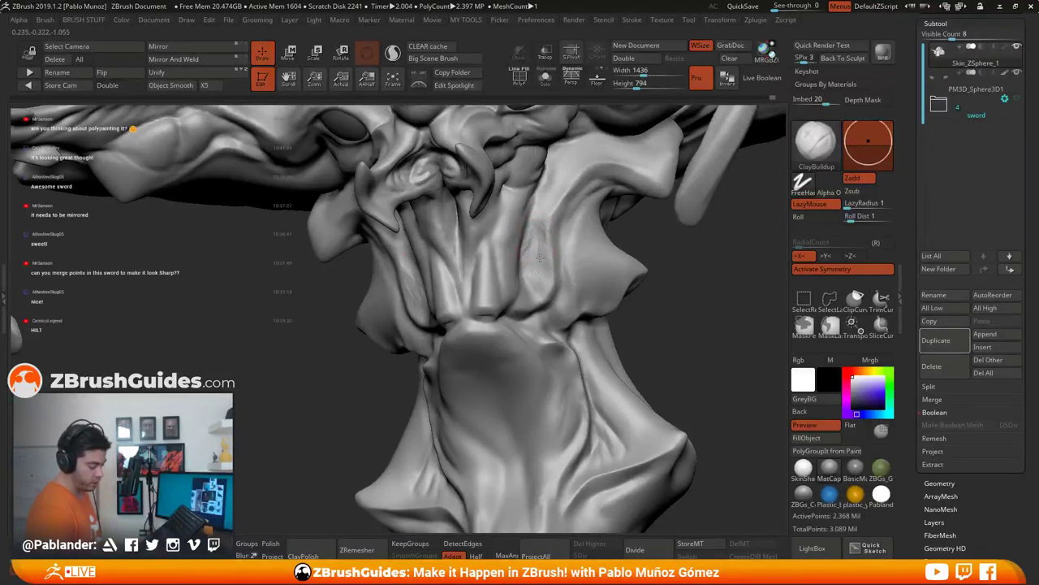
pyautogui.press('shift')
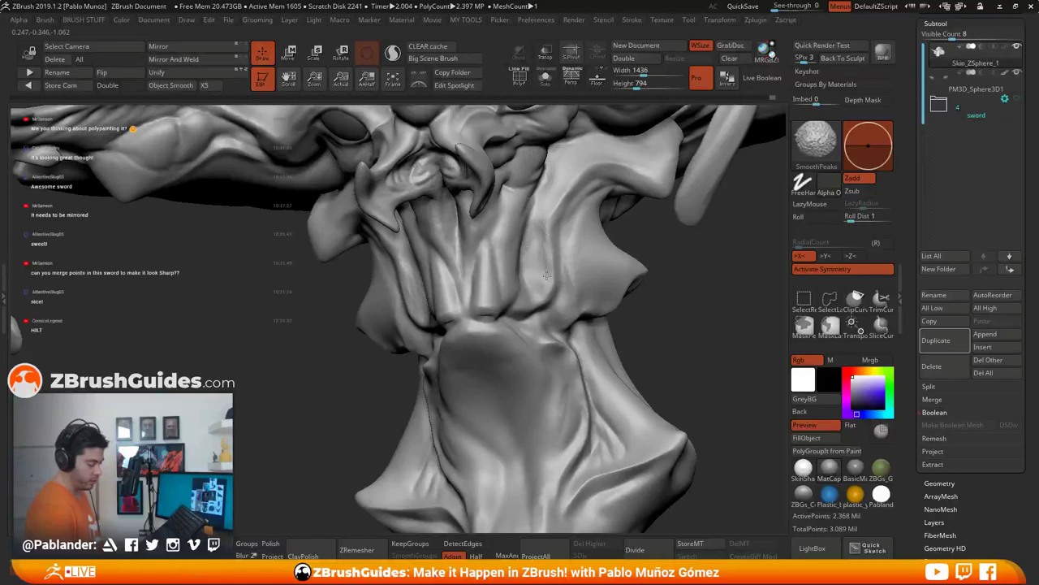
pyautogui.moveTo(546, 277); pyautogui.dragTo(538, 223, button='right')
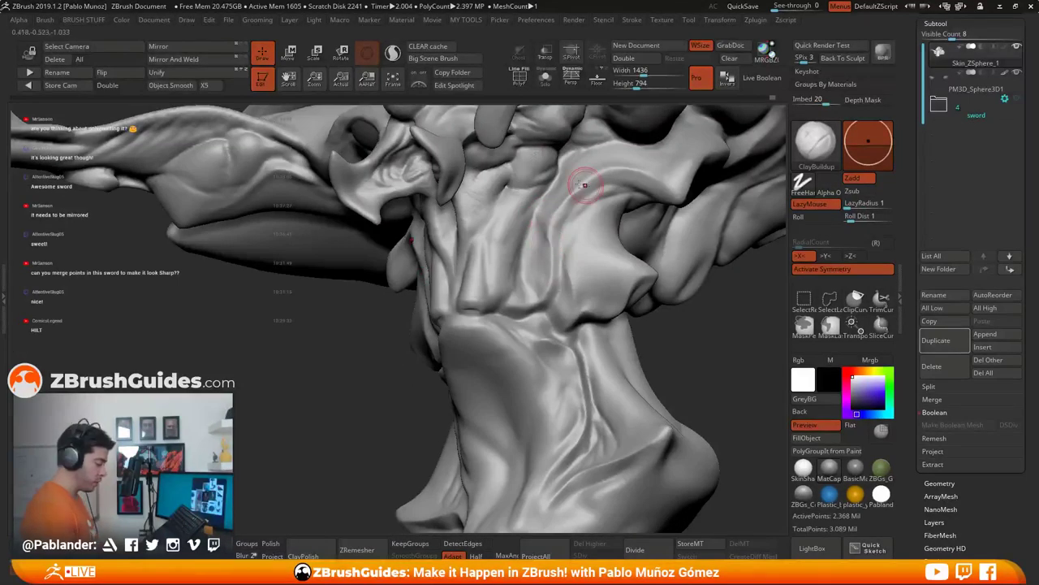
pyautogui.press('shift')
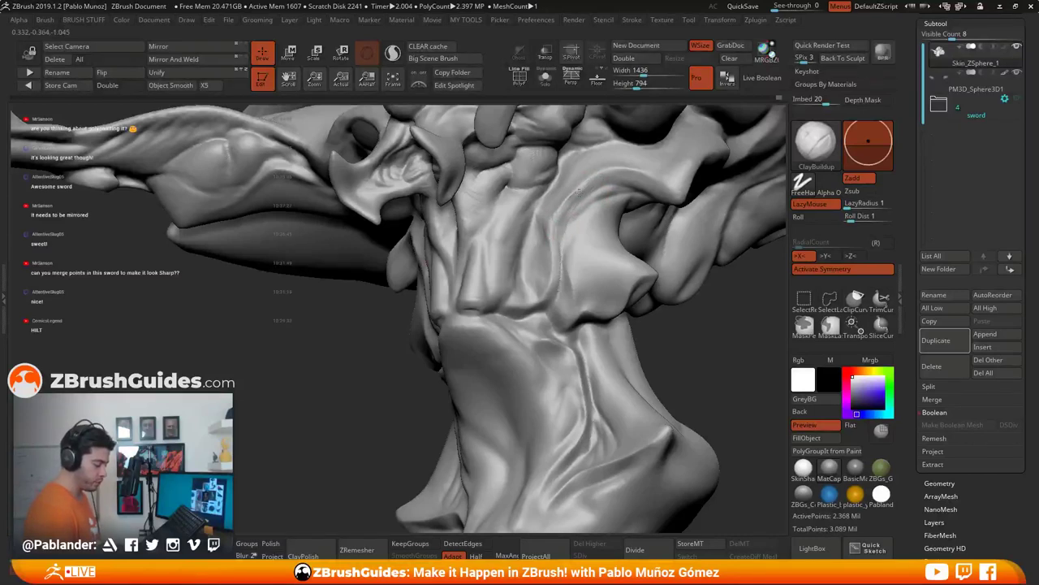
# Step: Refine the upper curved fold beside the neck strands and smooth it out to its outer spur
pyautogui.press('shift')
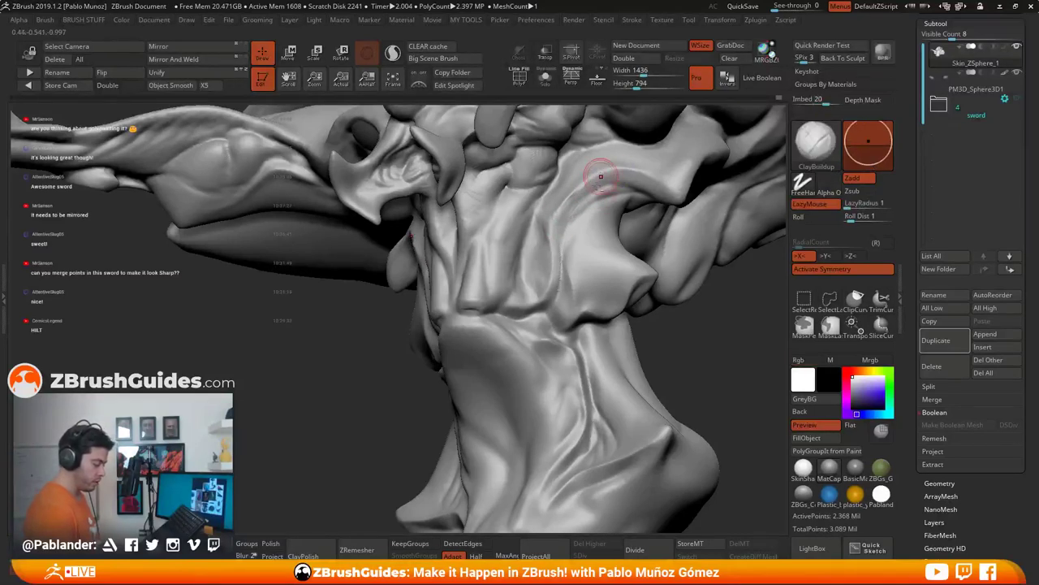
pyautogui.keyDown('alt'); pyautogui.moveTo(601, 175); pyautogui.dragTo(549, 232, button='right'); pyautogui.keyUp('alt')
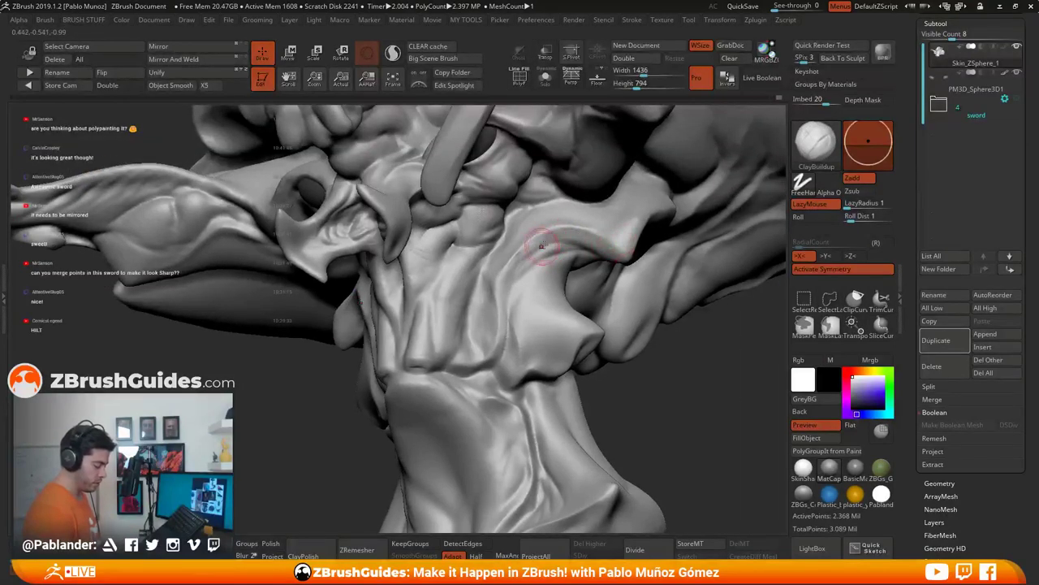
pyautogui.press('shift')
pyautogui.moveTo(599, 233)
pyautogui.mouseDown(button='right')
pyautogui.moveTo(622, 237)
pyautogui.moveTo(610, 233)
pyautogui.moveTo(605, 244)
pyautogui.mouseUp(button='right')
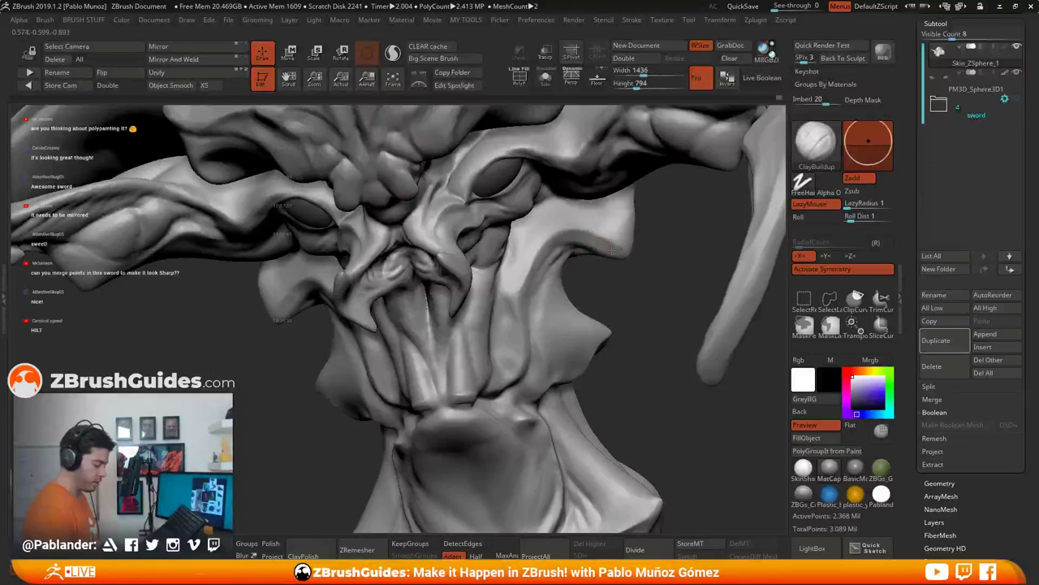
pyautogui.keyDown('shift'); pyautogui.moveTo(613, 244); pyautogui.dragTo(612, 236); pyautogui.keyUp('shift')
# Step: Build up the inner side of the pointed side plate next to the neck strands and smooth its surface
pyautogui.moveTo(557, 303)
pyautogui.mouseDown(button='right')
pyautogui.moveTo(567, 293)
pyautogui.moveTo(558, 303)
pyautogui.mouseUp(button='right')
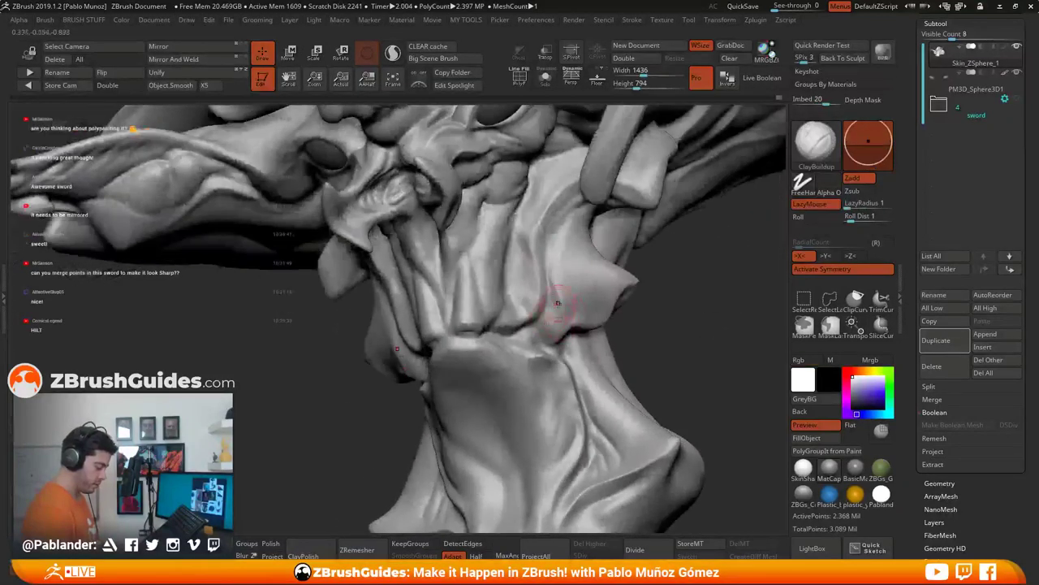
pyautogui.moveTo(558, 303)
pyautogui.mouseDown()
pyautogui.moveTo(542, 330)
pyautogui.moveTo(556, 319)
pyautogui.moveTo(563, 335)
pyautogui.moveTo(558, 306)
pyautogui.mouseUp()
pyautogui.moveTo(561, 258); pyautogui.dragTo(566, 295)
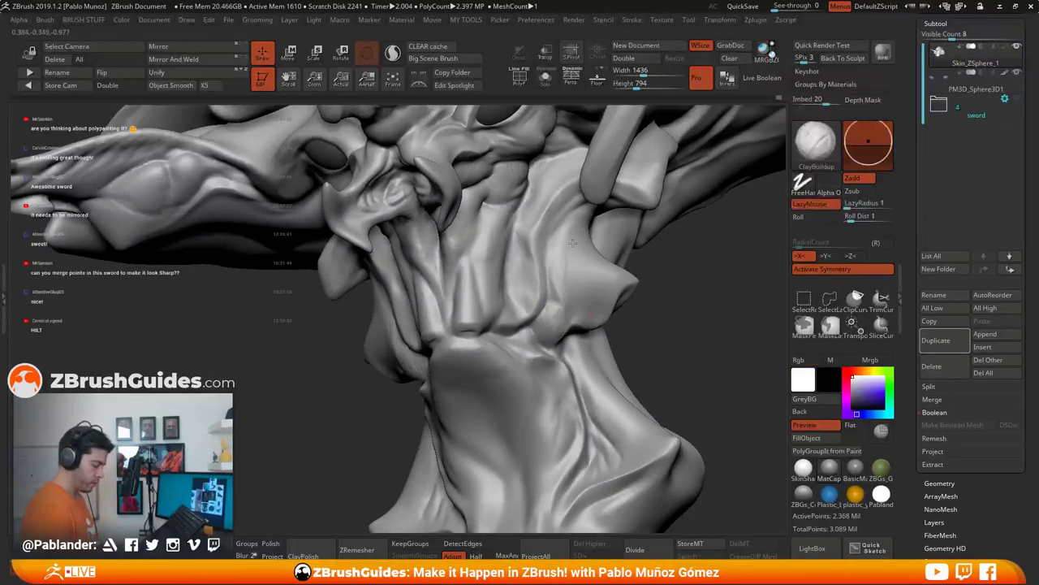
pyautogui.moveTo(608, 282)
pyautogui.mouseDown(button='right')
pyautogui.moveTo(572, 266)
pyautogui.moveTo(651, 327)
pyautogui.mouseUp(button='right')
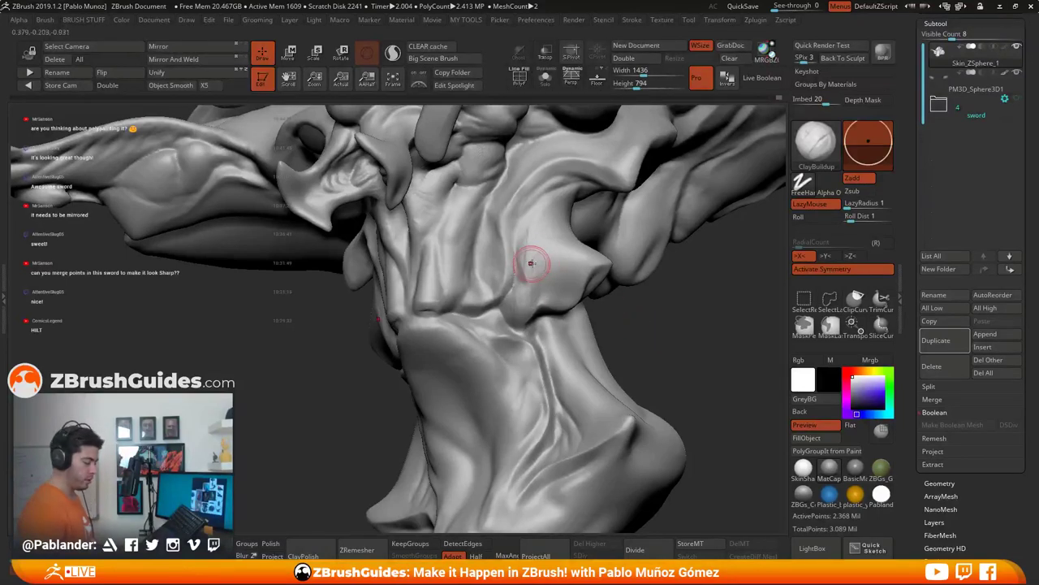
pyautogui.keyDown('shift'); pyautogui.moveTo(530, 237); pyautogui.dragTo(525, 218); pyautogui.keyUp('shift')
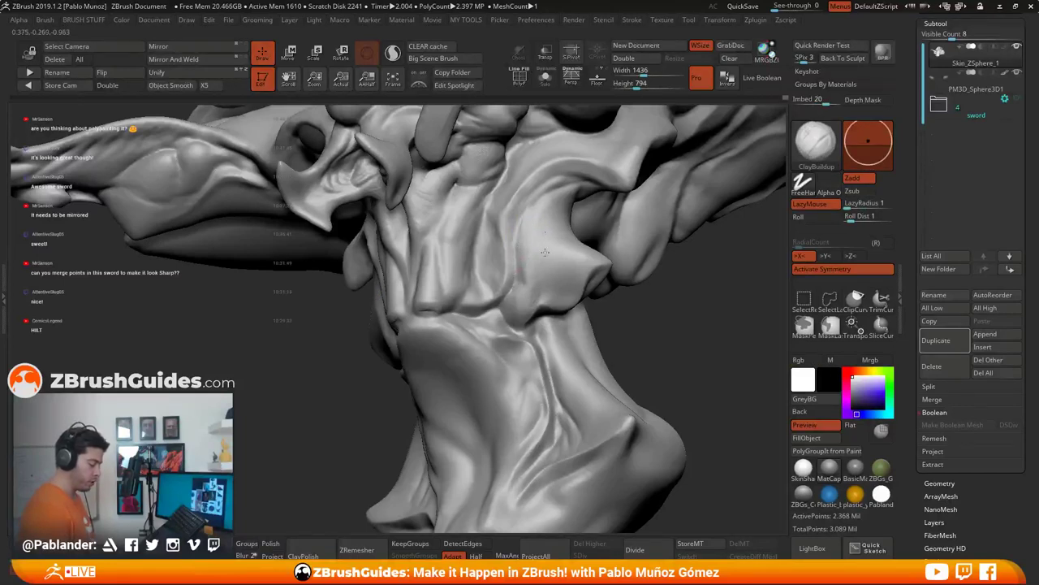
pyautogui.press('shift')
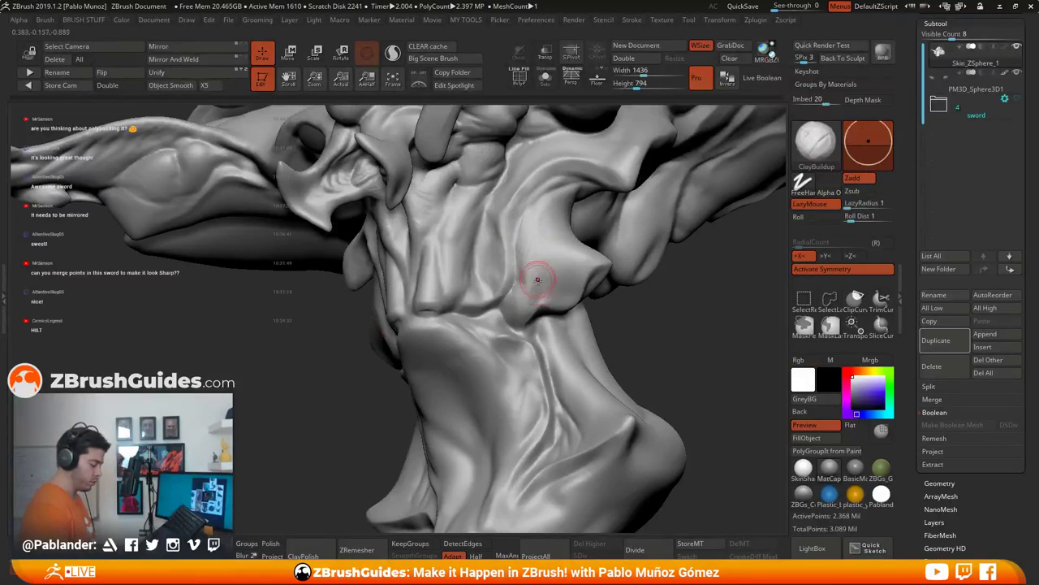
# Step: Shape the lower edge and face of the pointed side plate with ClayBuildup and smooth the strokes
pyautogui.moveTo(540, 274)
pyautogui.mouseDown(button='right')
pyautogui.moveTo(529, 263)
pyautogui.moveTo(513, 268)
pyautogui.mouseUp(button='right')
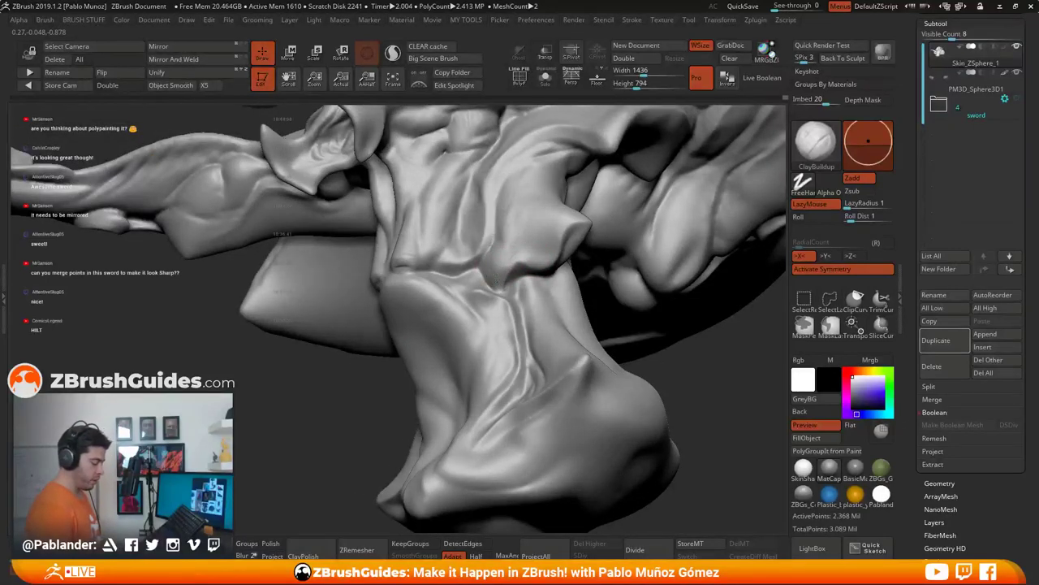
pyautogui.moveTo(518, 254); pyautogui.dragTo(516, 277)
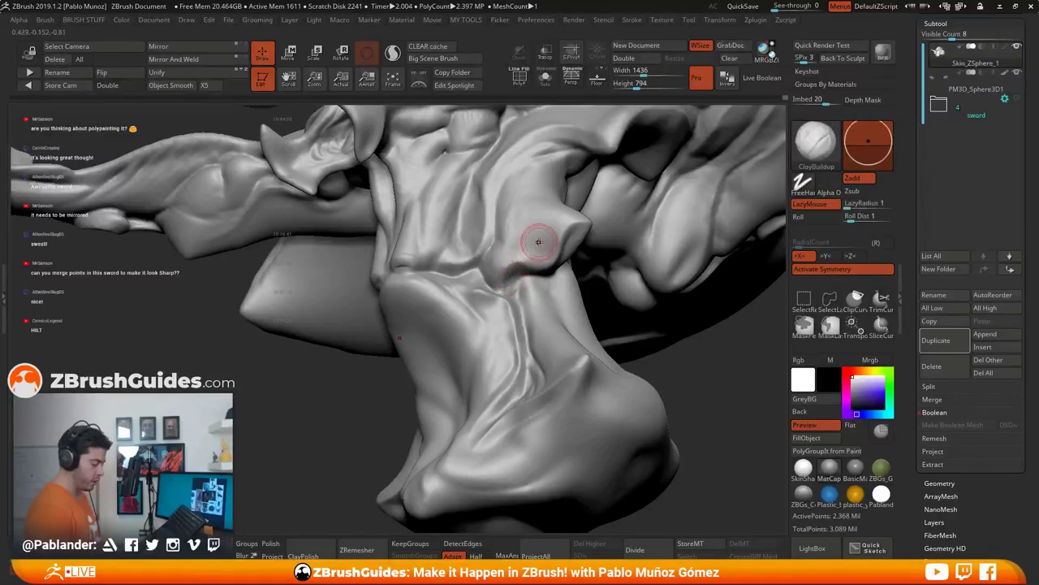
pyautogui.moveTo(539, 241); pyautogui.dragTo(529, 245, button='right')
pyautogui.moveTo(526, 246); pyautogui.dragTo(505, 252)
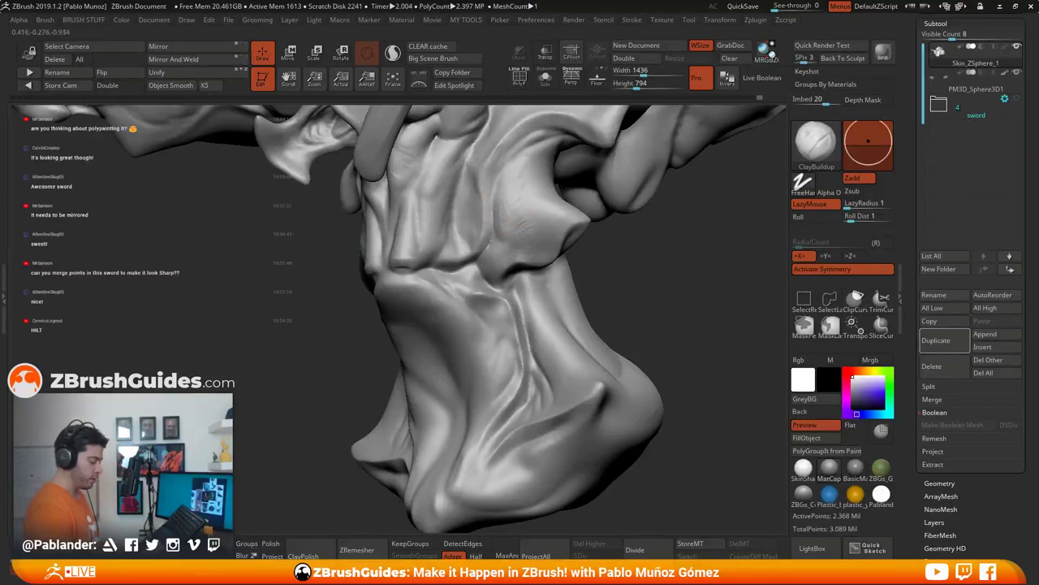
pyautogui.press('shift')
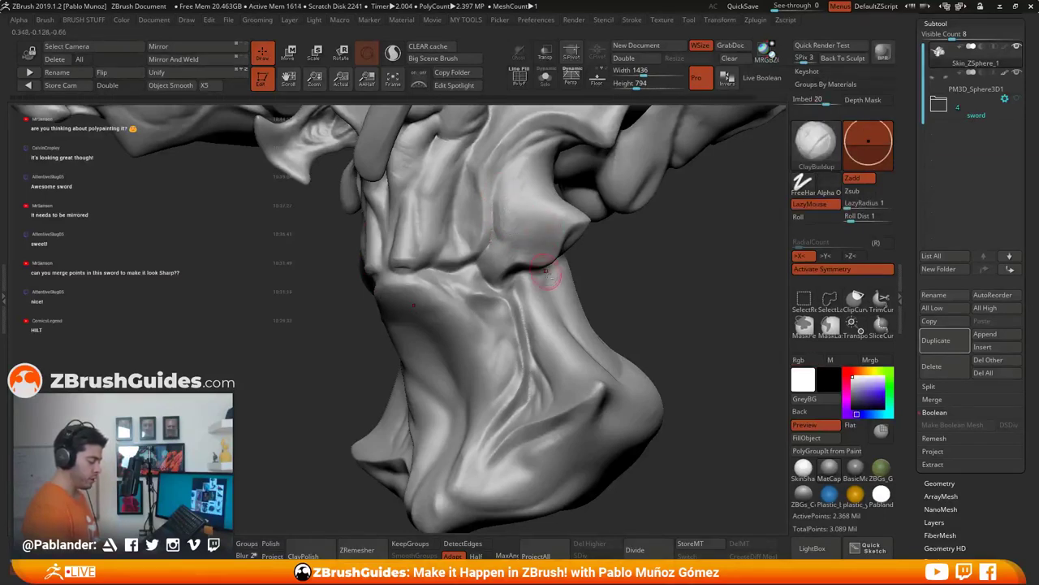
# Step: Sculpt the folds directly beneath the pointed plate and around the top of the thin ridge, and soften them with SmoothPeaks
pyautogui.moveTo(549, 271); pyautogui.dragTo(560, 234, button='right')
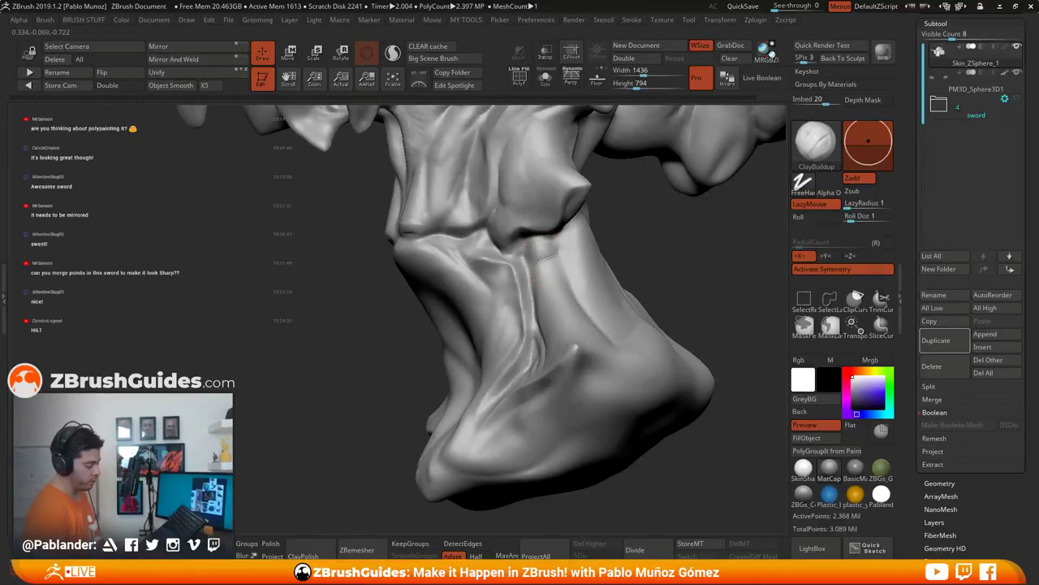
pyautogui.moveTo(576, 242)
pyautogui.mouseDown(button='right')
pyautogui.moveTo(519, 242)
pyautogui.moveTo(560, 245)
pyautogui.moveTo(544, 245)
pyautogui.mouseUp(button='right')
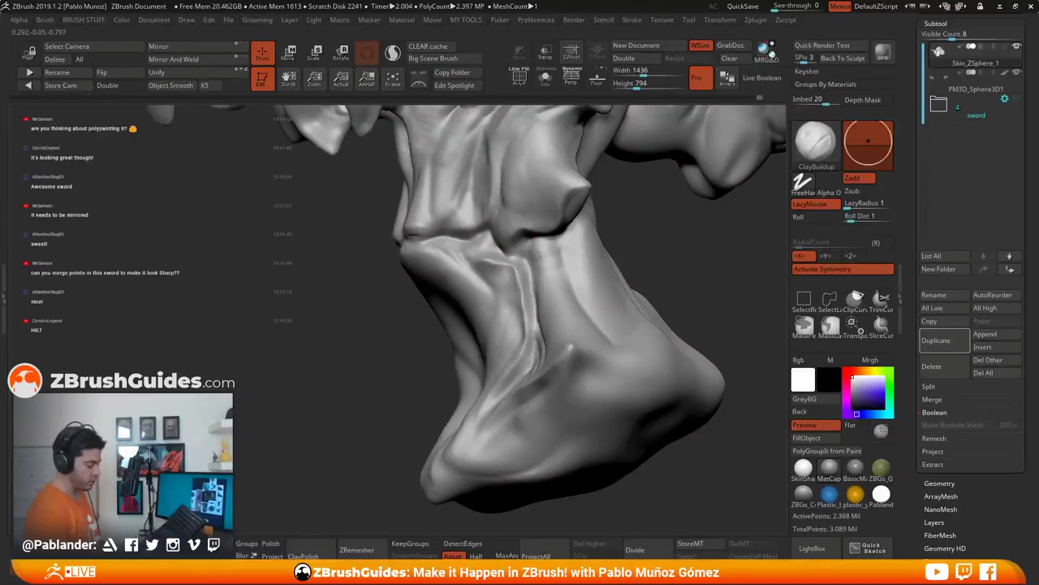
pyautogui.moveTo(537, 256); pyautogui.dragTo(501, 268, button='right')
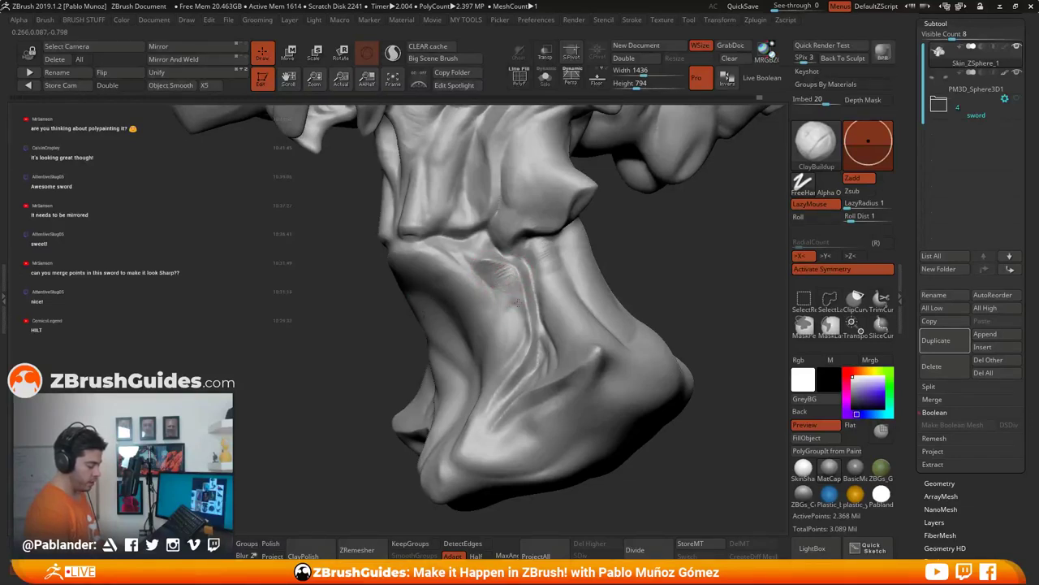
pyautogui.press('shift')
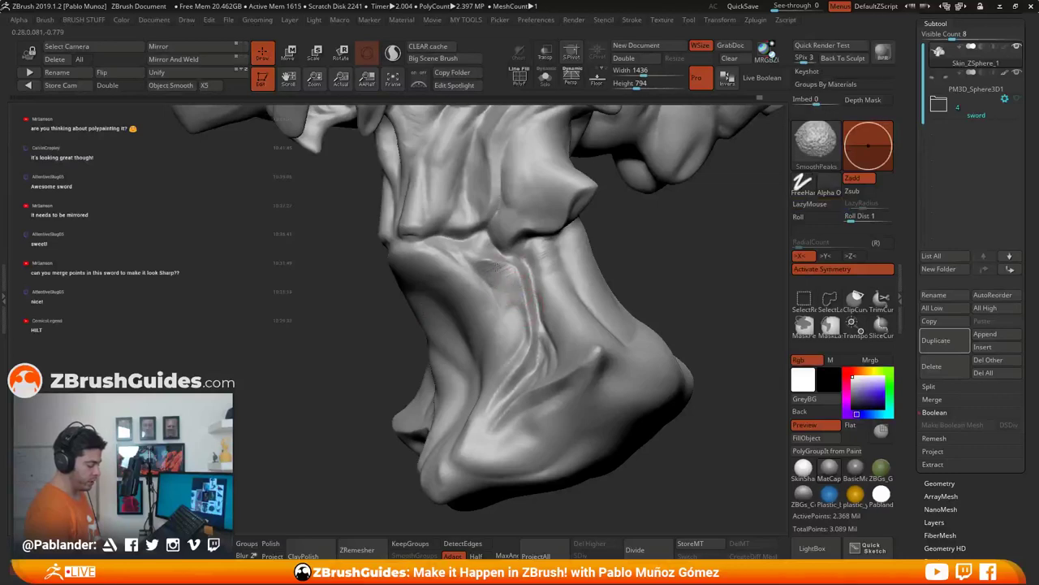
# Step: Add volume between the thin side ridge and the central hollow of the lower form and blend it with SmoothPeaks
pyautogui.moveTo(525, 275); pyautogui.dragTo(560, 284, button='right')
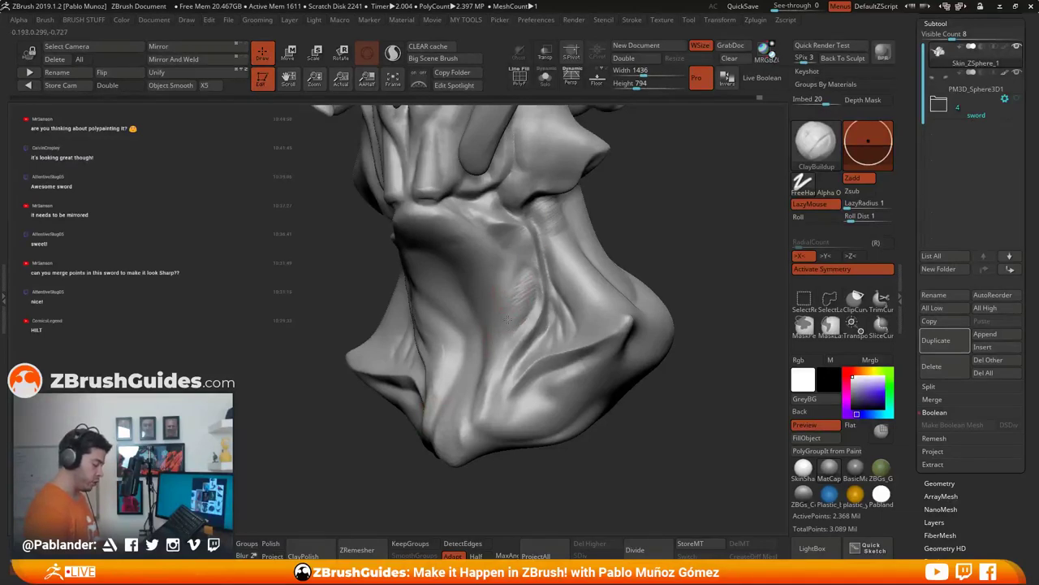
pyautogui.moveTo(528, 276); pyautogui.dragTo(504, 344)
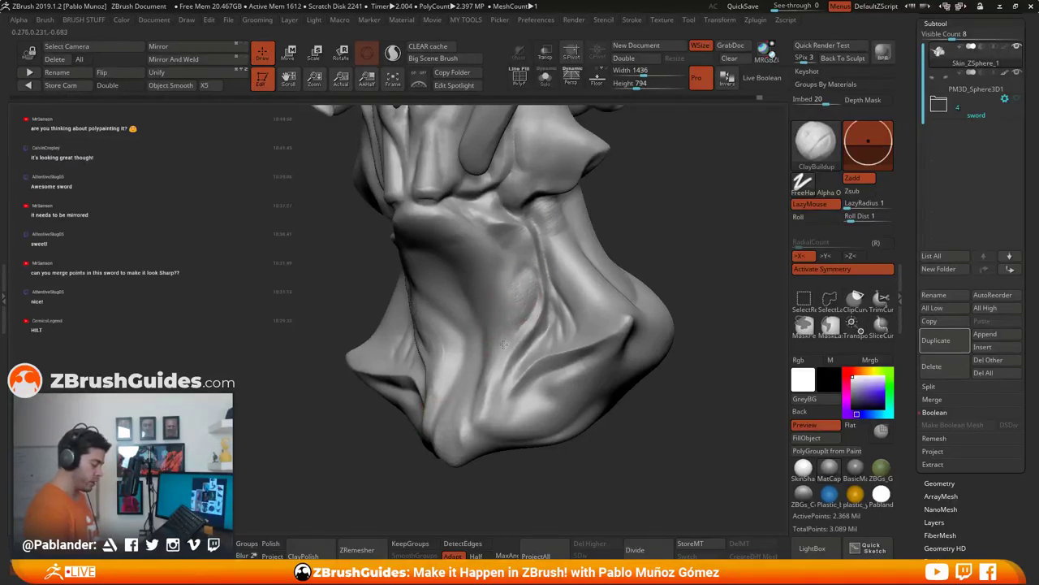
pyautogui.press('shift')
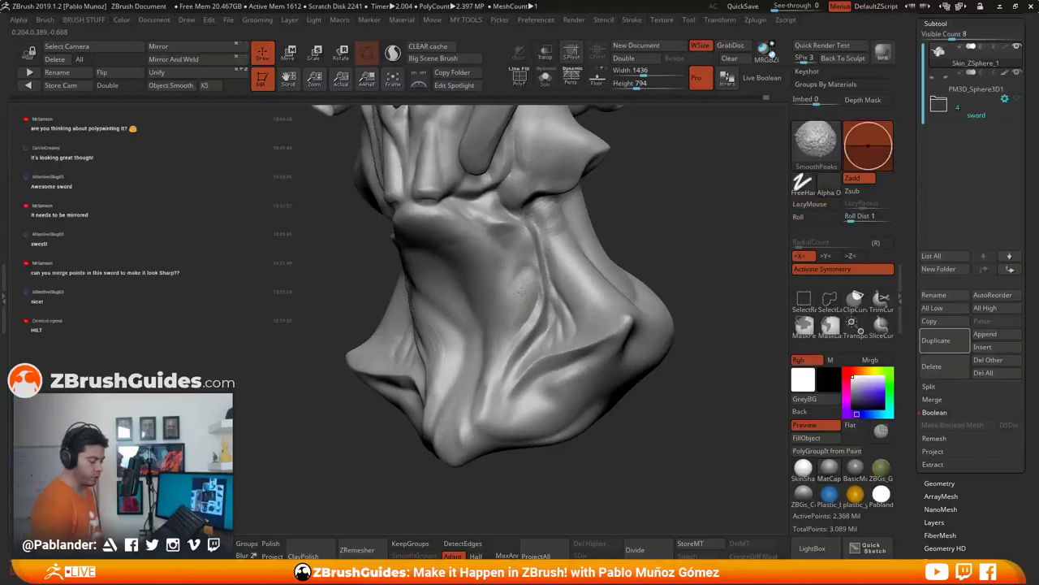
pyautogui.moveTo(532, 298)
pyautogui.mouseDown(button='right')
pyautogui.moveTo(549, 262)
pyautogui.moveTo(587, 258)
pyautogui.mouseUp(button='right')
pyautogui.keyDown('shift'); pyautogui.moveTo(522, 287); pyautogui.dragTo(528, 310); pyautogui.keyUp('shift')
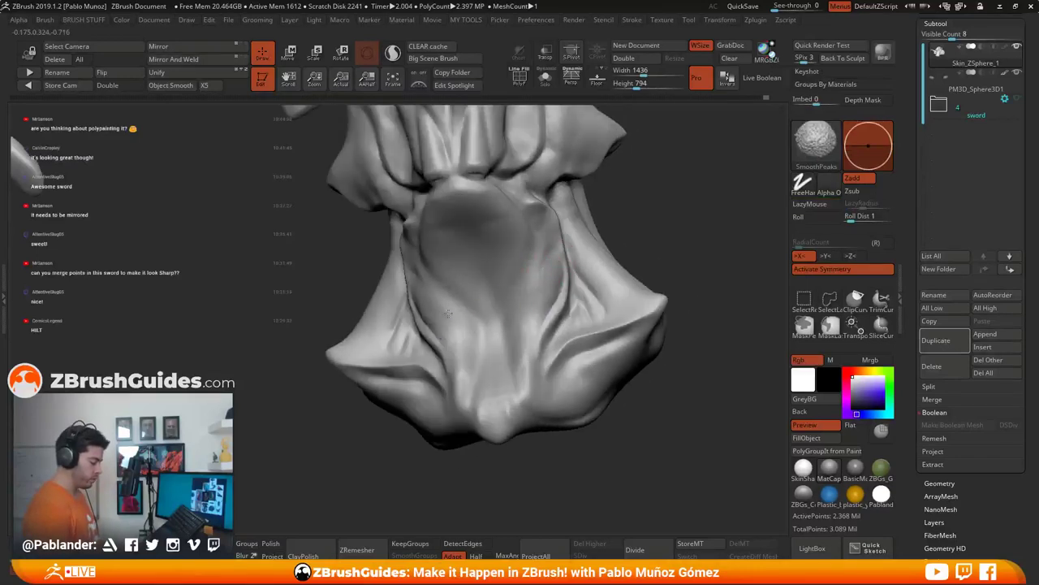
# Step: Build up symmetrical muscle-like bands from the sides of the central oval hollow down to the lower tip and smooth them
pyautogui.keyDown('alt'); pyautogui.moveTo(531, 300); pyautogui.dragTo(498, 300, button='right'); pyautogui.keyUp('alt')
pyautogui.rightClick(499, 299)
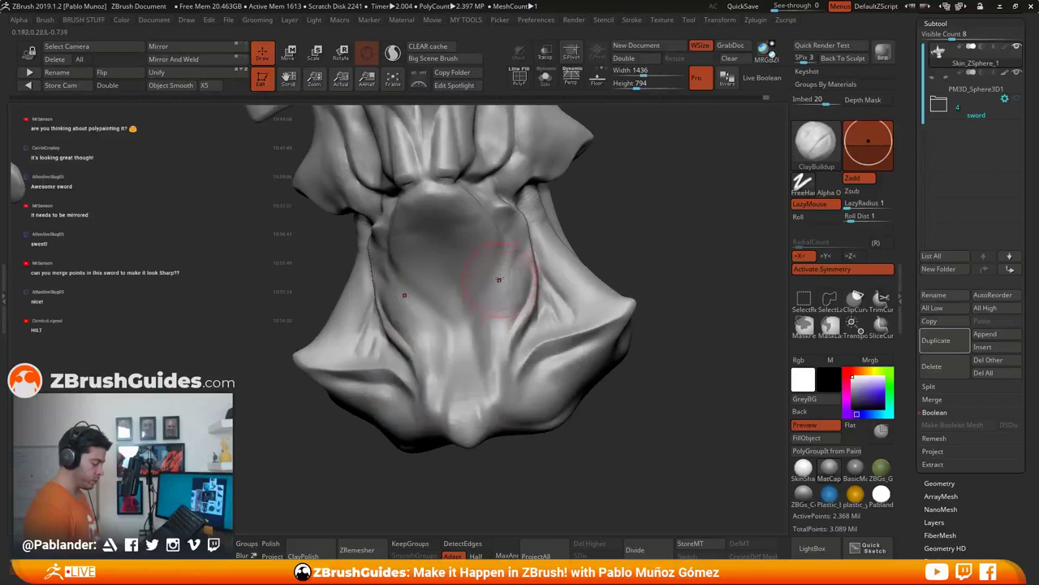
pyautogui.moveTo(499, 286)
pyautogui.mouseDown()
pyautogui.moveTo(504, 329)
pyautogui.moveTo(482, 359)
pyautogui.mouseUp()
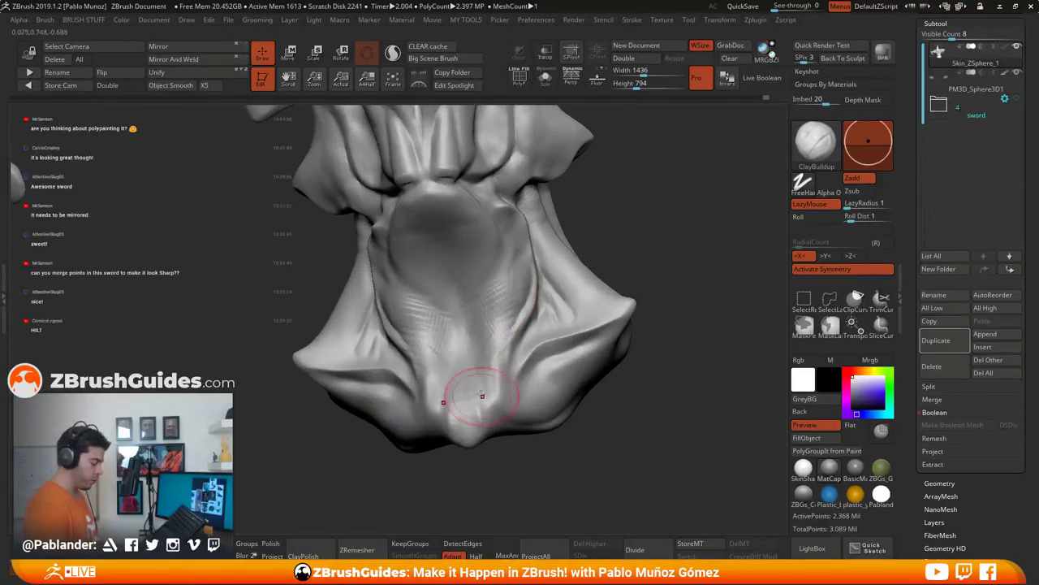
pyautogui.keyDown('alt'); pyautogui.moveTo(486, 397); pyautogui.dragTo(502, 373, button='right'); pyautogui.keyUp('alt')
pyautogui.moveTo(493, 402); pyautogui.dragTo(504, 380)
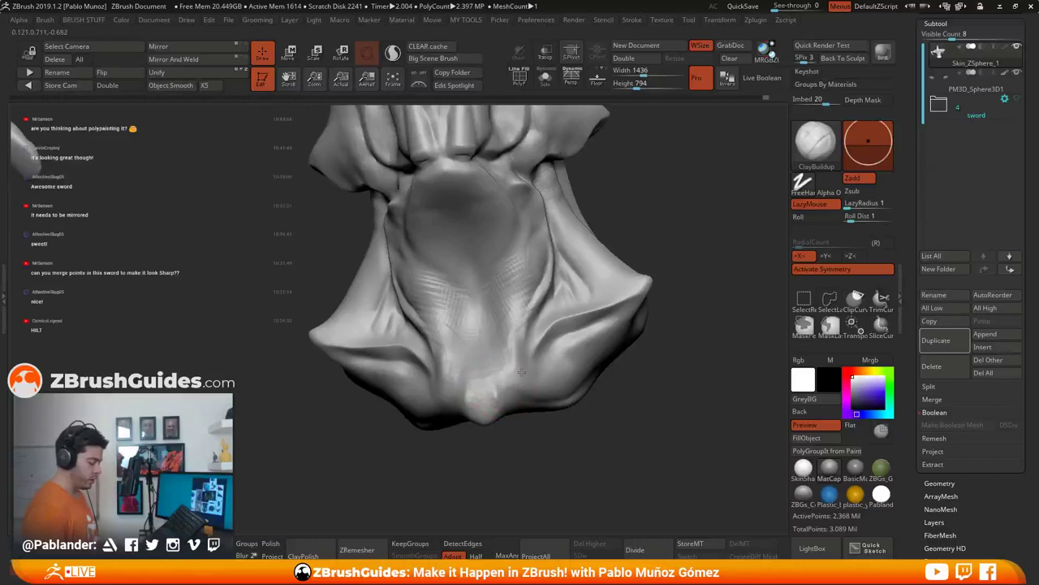
pyautogui.press('shift')
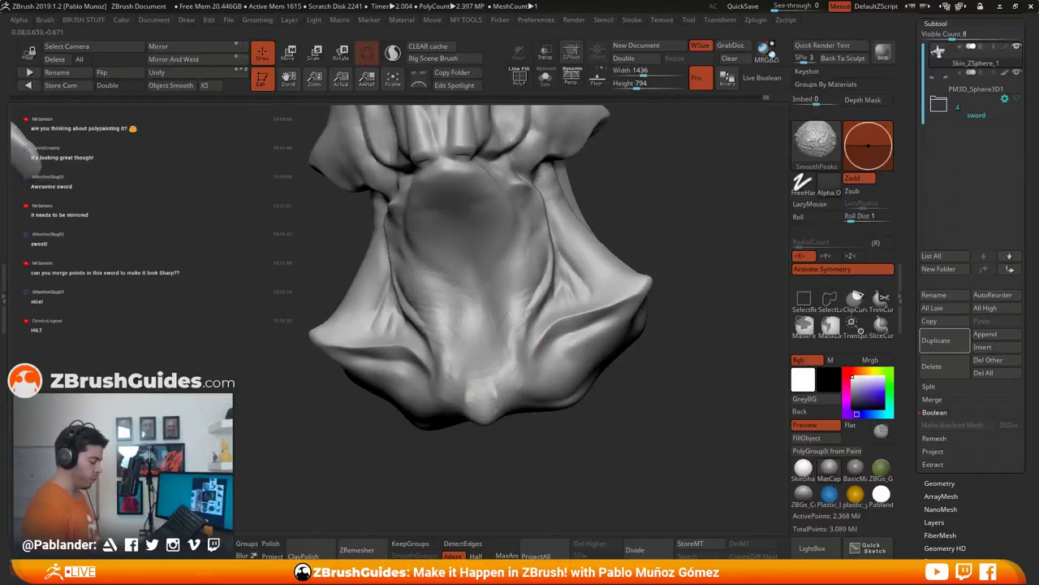
pyautogui.moveTo(495, 412); pyautogui.dragTo(503, 356, button='right')
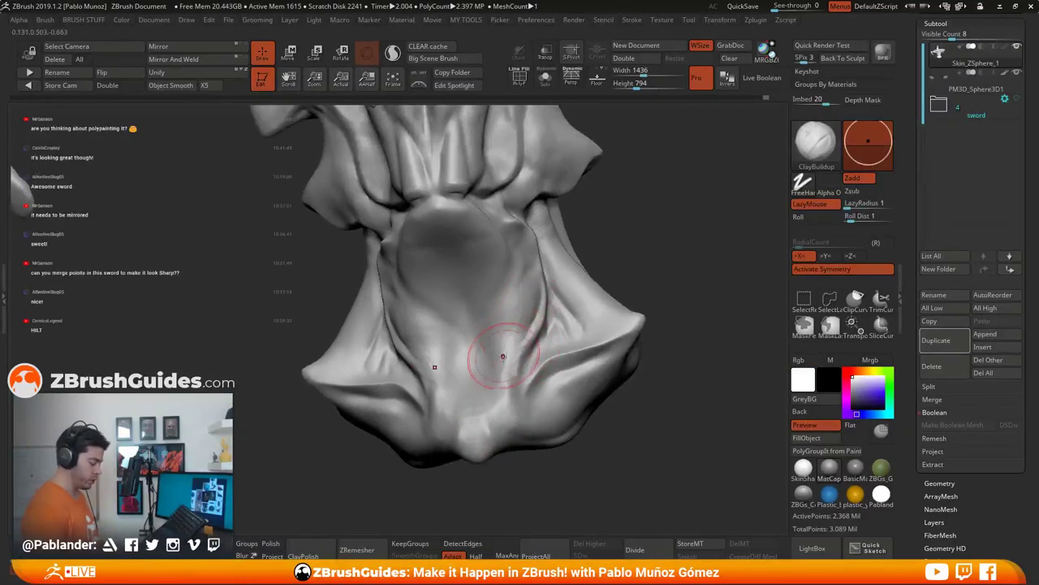
pyautogui.moveTo(503, 356)
pyautogui.keyDown('shift'); pyautogui.mouseDown()
pyautogui.moveTo(528, 328)
pyautogui.moveTo(497, 406)
pyautogui.mouseUp(); pyautogui.keyUp('shift')
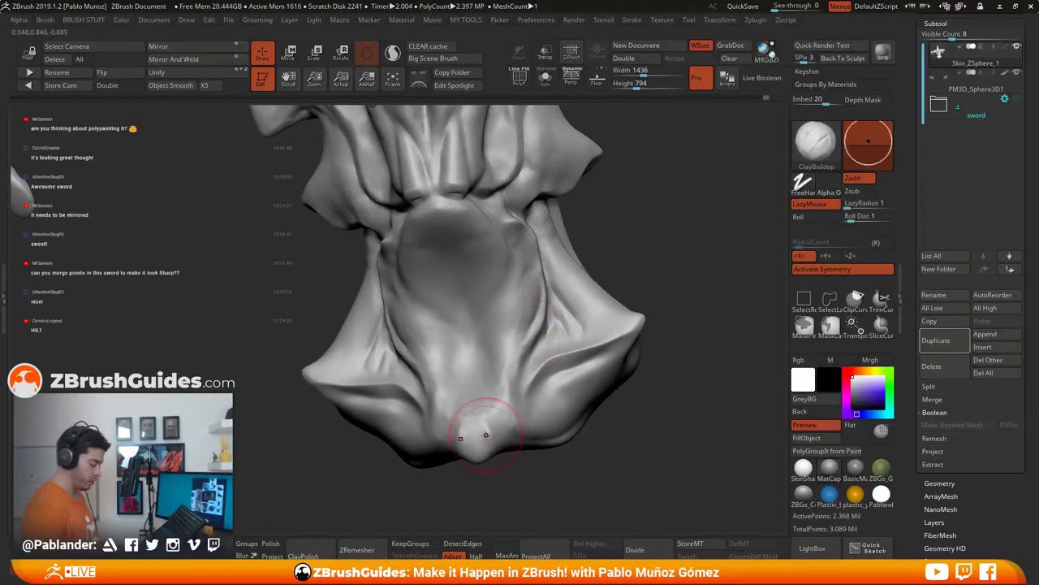
# Step: Shape a rounded knob at the lower central tip with ClayBuildup and soften it with SmoothPeaks
pyautogui.moveTo(485, 434); pyautogui.dragTo(487, 374, button='right')
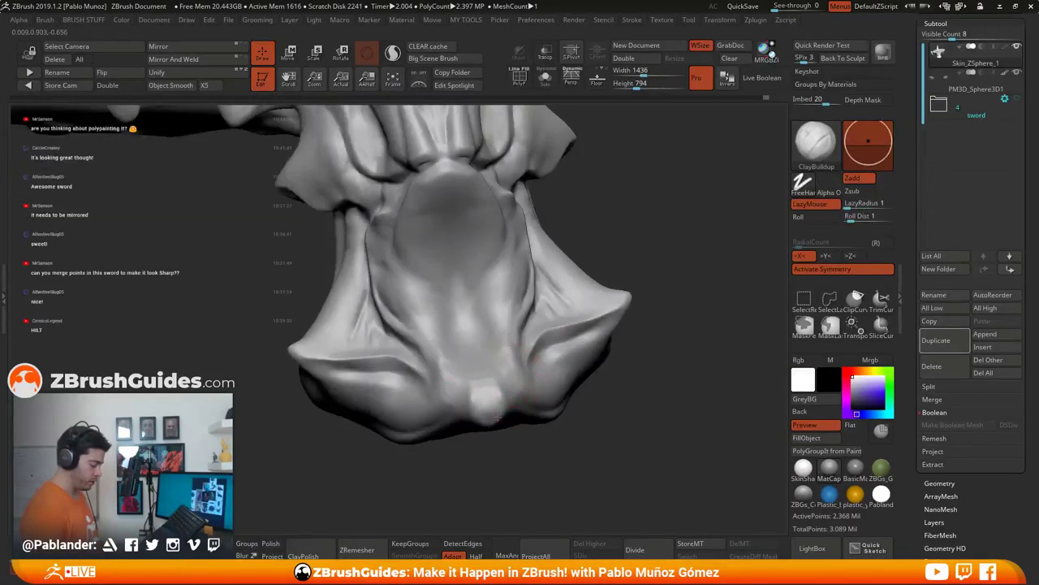
pyautogui.moveTo(497, 417); pyautogui.dragTo(489, 395)
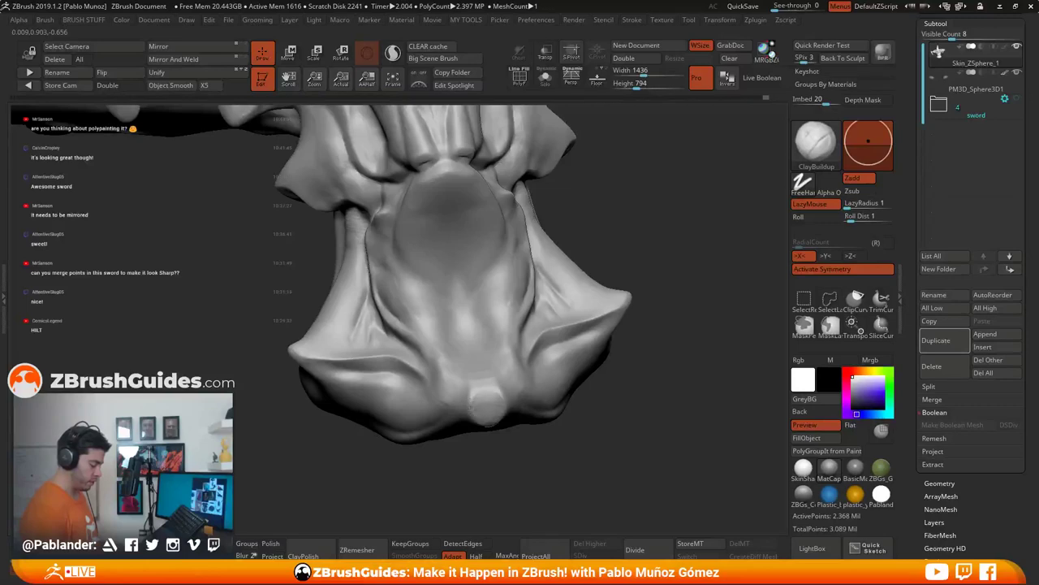
pyautogui.press('shift')
pyautogui.moveTo(487, 396); pyautogui.dragTo(482, 382, button='right')
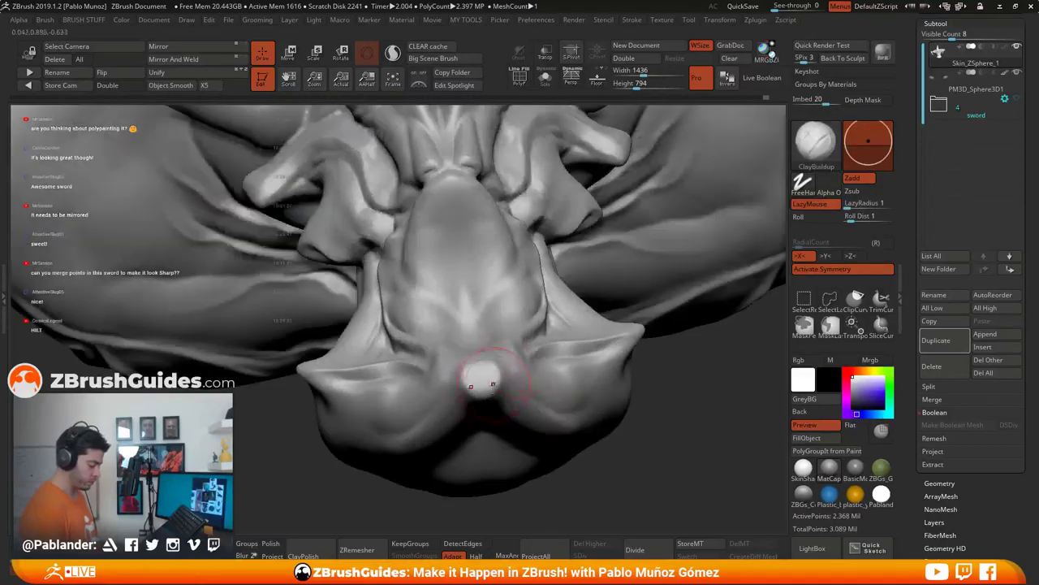
pyautogui.moveTo(493, 384); pyautogui.dragTo(482, 394)
pyautogui.moveTo(539, 355); pyautogui.dragTo(536, 341, button='right')
pyautogui.keyDown('shift'); pyautogui.moveTo(480, 387); pyautogui.dragTo(482, 395); pyautogui.keyUp('shift')
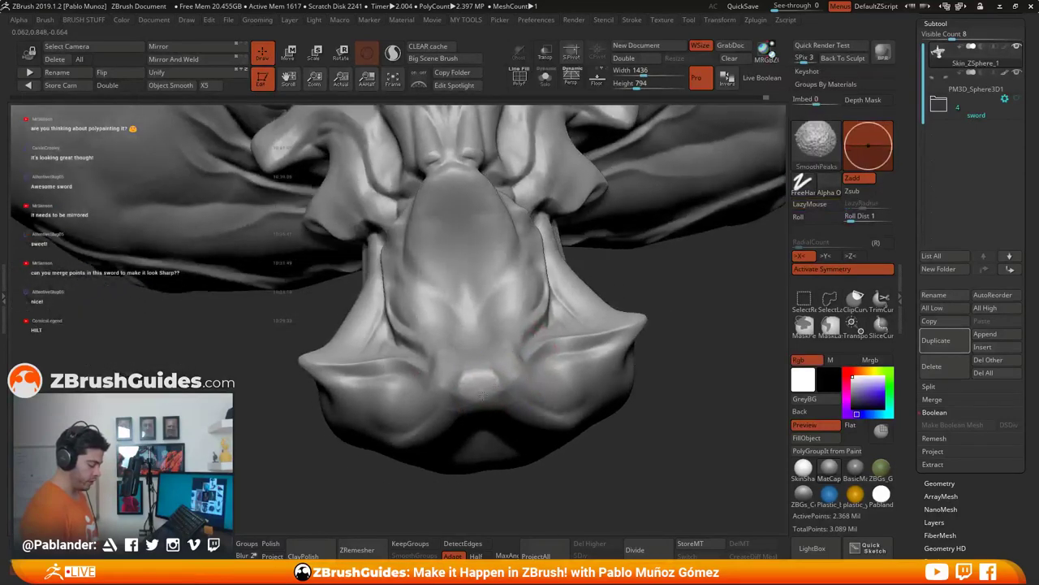
# Step: Sculpt diagonal fibres from the central knob up toward the side spike ridge and soften them with SmoothPeaks
pyautogui.moveTo(478, 350); pyautogui.dragTo(479, 370, button='right')
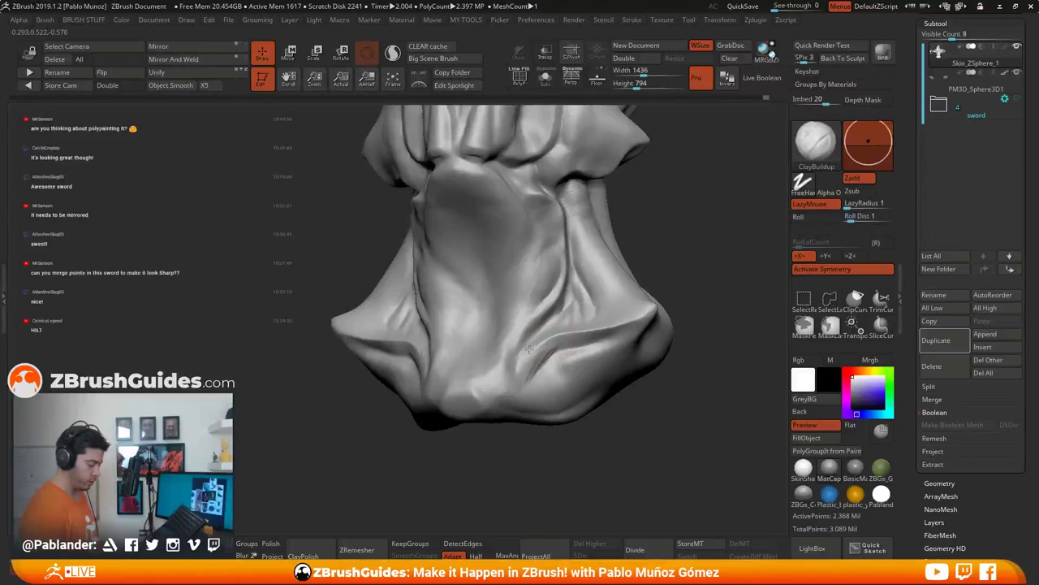
pyautogui.moveTo(528, 349)
pyautogui.mouseDown()
pyautogui.moveTo(515, 368)
pyautogui.moveTo(520, 349)
pyautogui.moveTo(518, 393)
pyautogui.moveTo(557, 352)
pyautogui.mouseUp()
pyautogui.moveTo(492, 385); pyautogui.dragTo(514, 356)
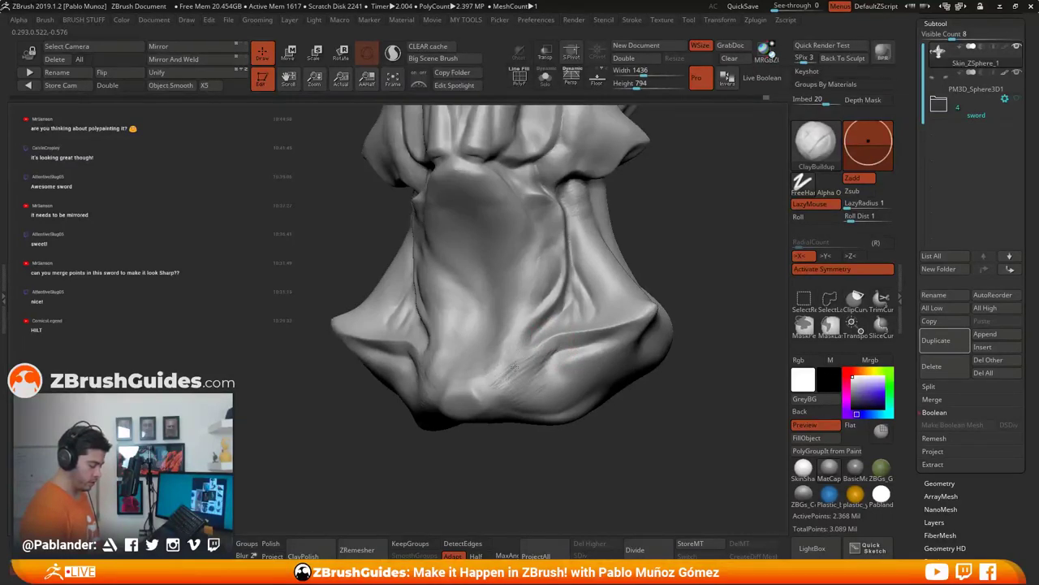
pyautogui.press('shift')
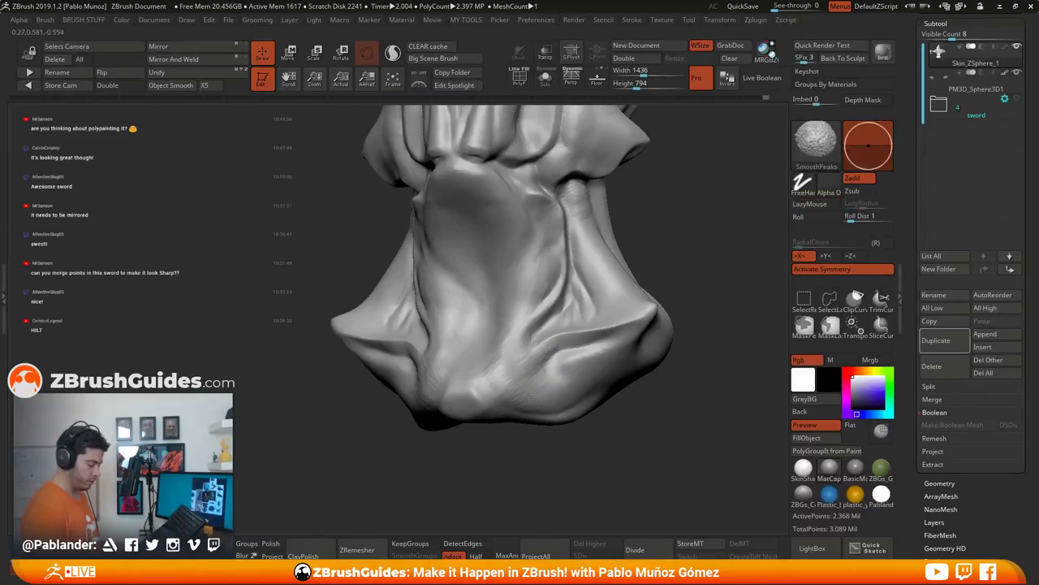
# Step: Build up the upper rim of the lower form's central oval hollow with ClayBuildup and soften it with SmoothPeaks
pyautogui.moveTo(528, 398)
pyautogui.mouseDown(button='right')
pyautogui.moveTo(552, 313)
pyautogui.moveTo(499, 299)
pyautogui.moveTo(497, 285)
pyautogui.moveTo(552, 281)
pyautogui.mouseUp(button='right')
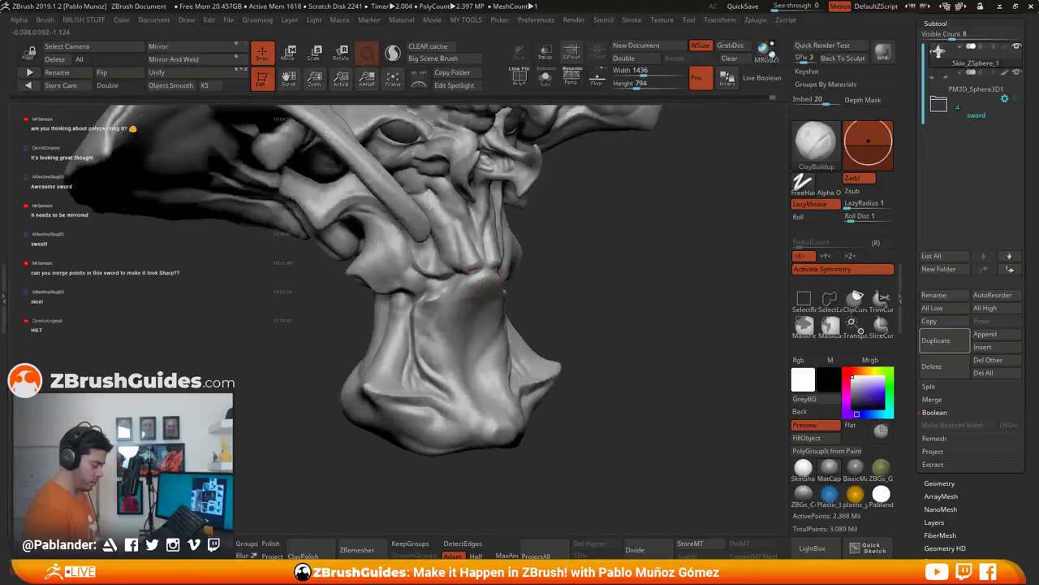
pyautogui.press('shift')
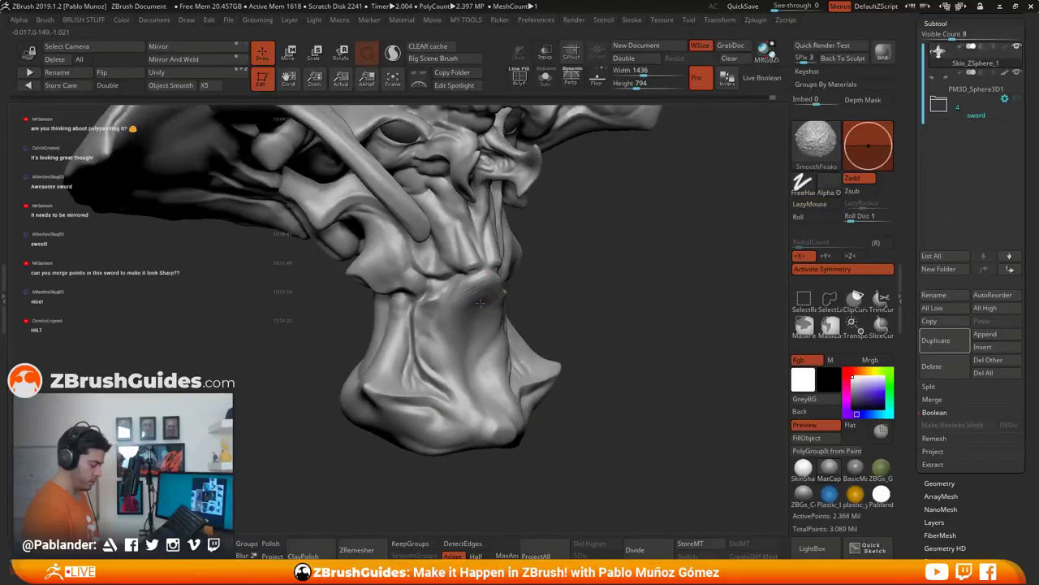
pyautogui.moveTo(480, 303); pyautogui.dragTo(479, 329, button='right')
# Step: Add volume to the curved, pointed side flap above the lower form with ClayBuildup strokes and smooth its surface
pyautogui.moveTo(479, 329)
pyautogui.mouseDown(button='right')
pyautogui.moveTo(583, 294)
pyautogui.moveTo(637, 293)
pyautogui.moveTo(592, 302)
pyautogui.moveTo(511, 274)
pyautogui.moveTo(508, 290)
pyautogui.moveTo(471, 263)
pyautogui.mouseUp(button='right')
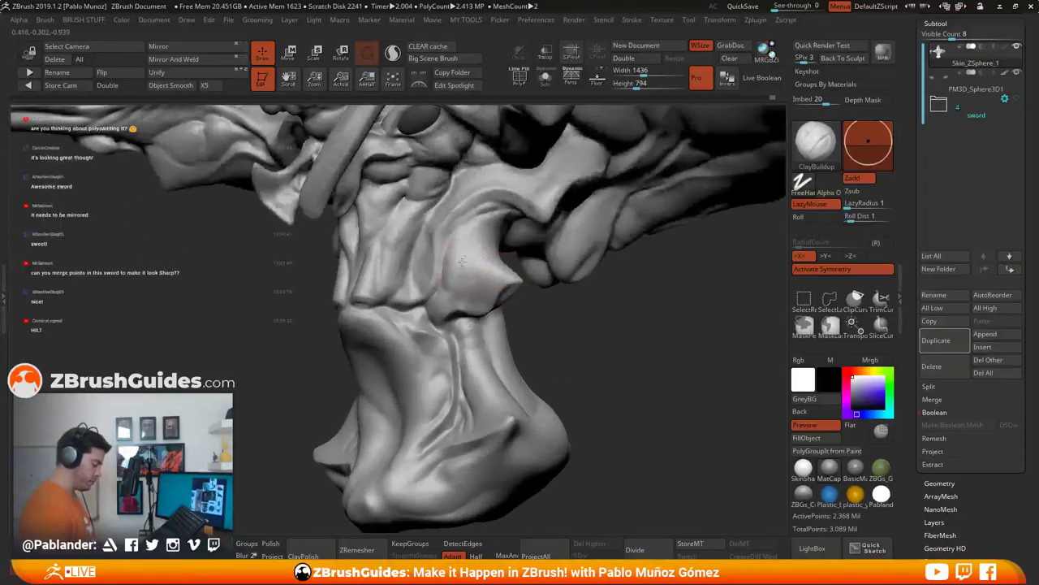
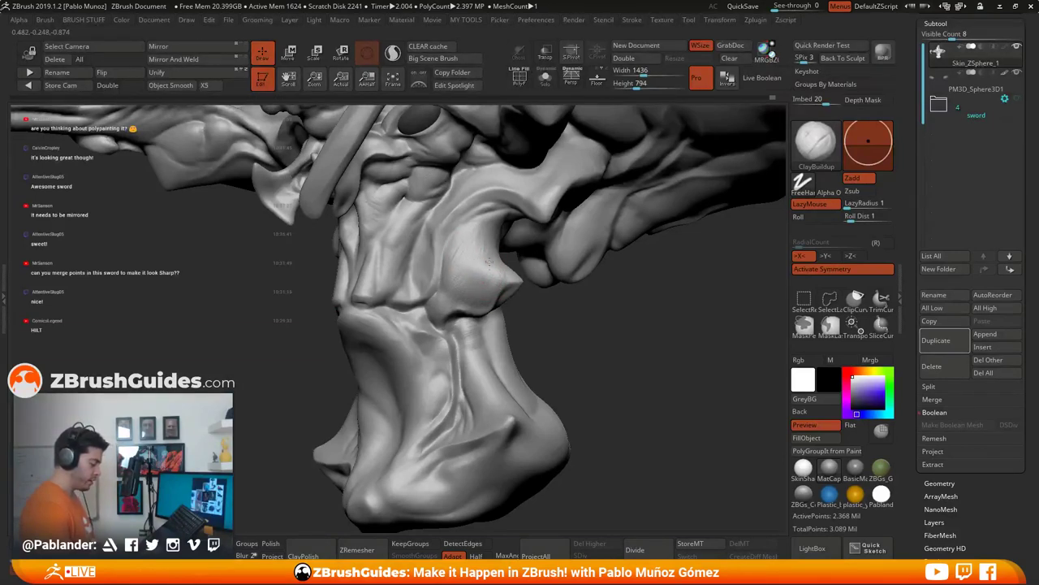
pyautogui.press('shift')
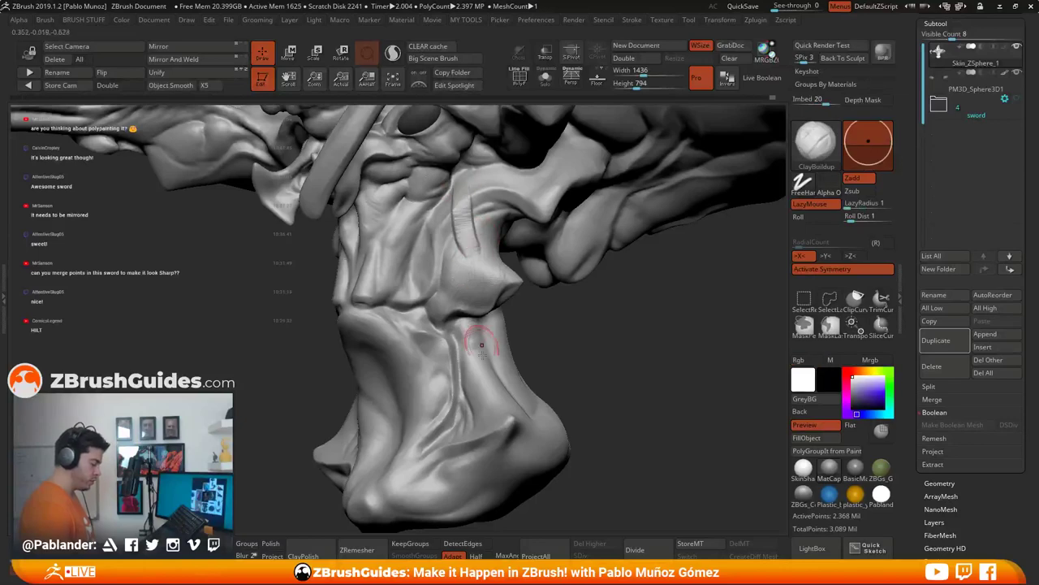
pyautogui.moveTo(532, 381)
pyautogui.mouseDown()
pyautogui.moveTo(595, 345)
pyautogui.moveTo(546, 341)
pyautogui.mouseUp()
pyautogui.moveTo(478, 253); pyautogui.dragTo(463, 220)
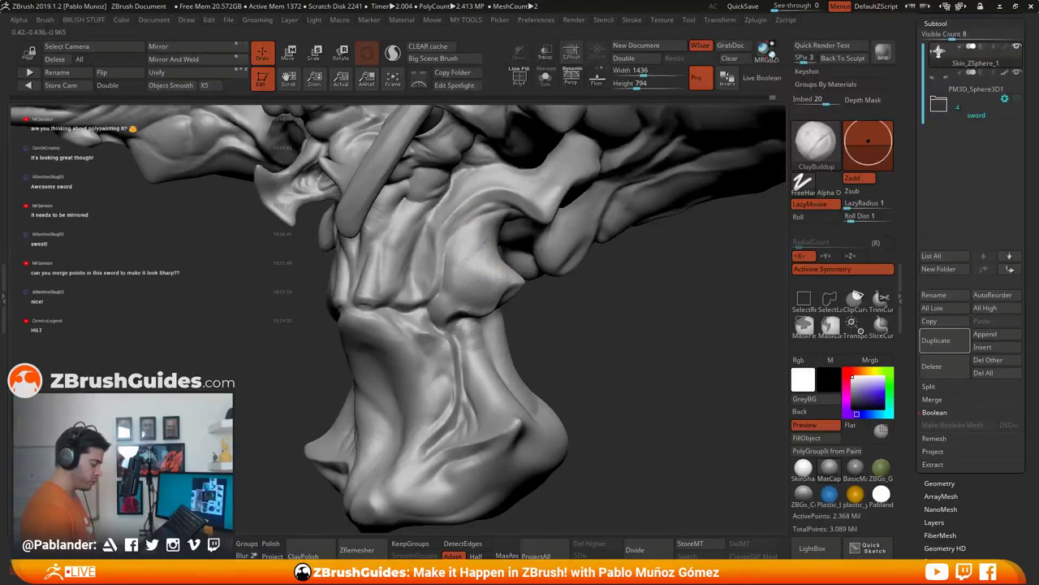
pyautogui.press('shift')
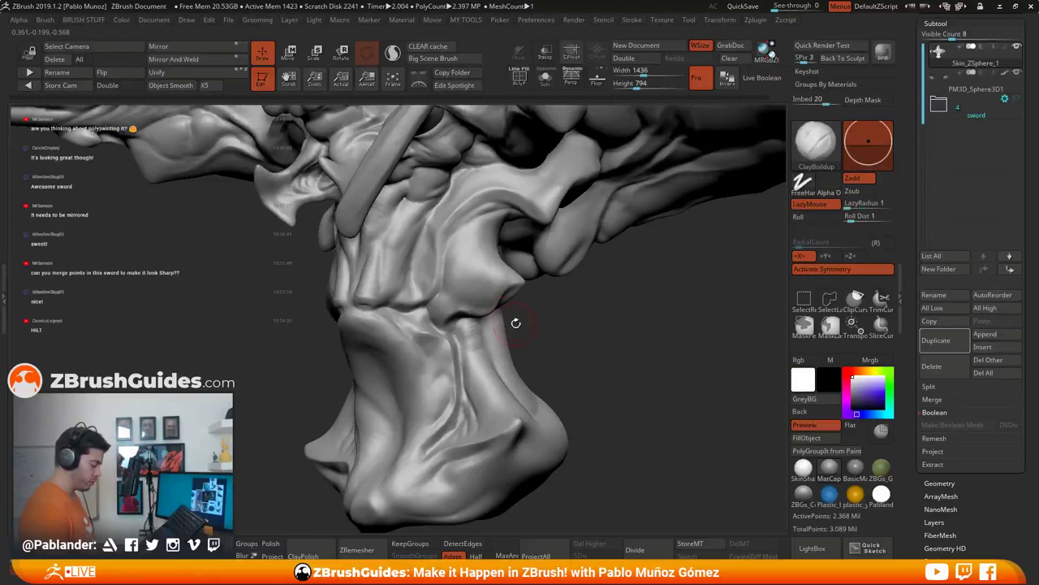
# Step: Sculpt the side column directly beneath the pointed flap with ClayBuildup and blend the strokes with SmoothPeaks
pyautogui.keyDown('alt'); pyautogui.moveTo(515, 323); pyautogui.dragTo(541, 298); pyautogui.keyUp('alt')
pyautogui.press('shift')
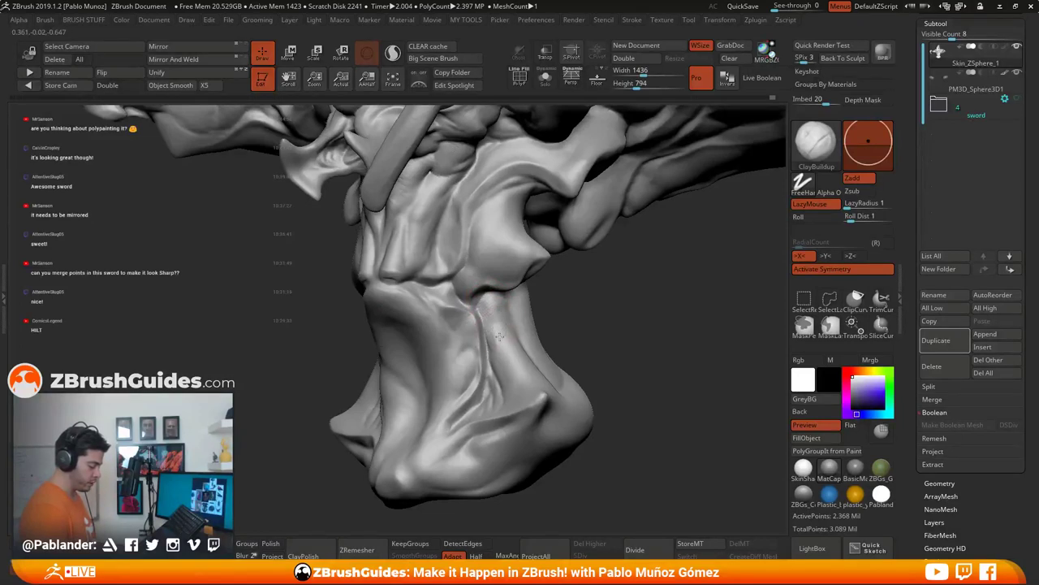
pyautogui.moveTo(499, 336); pyautogui.dragTo(501, 314)
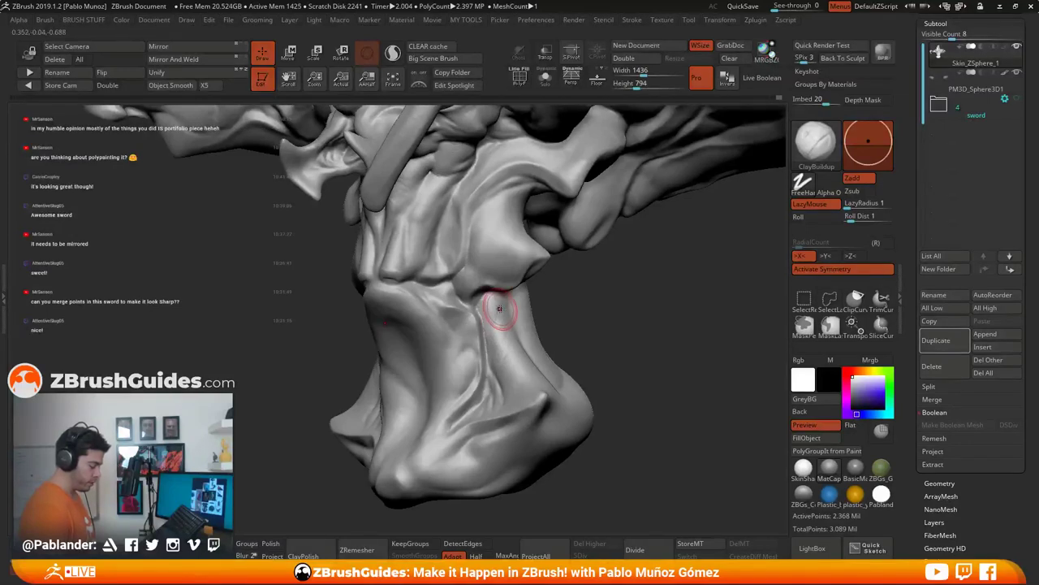
pyautogui.press('shift')
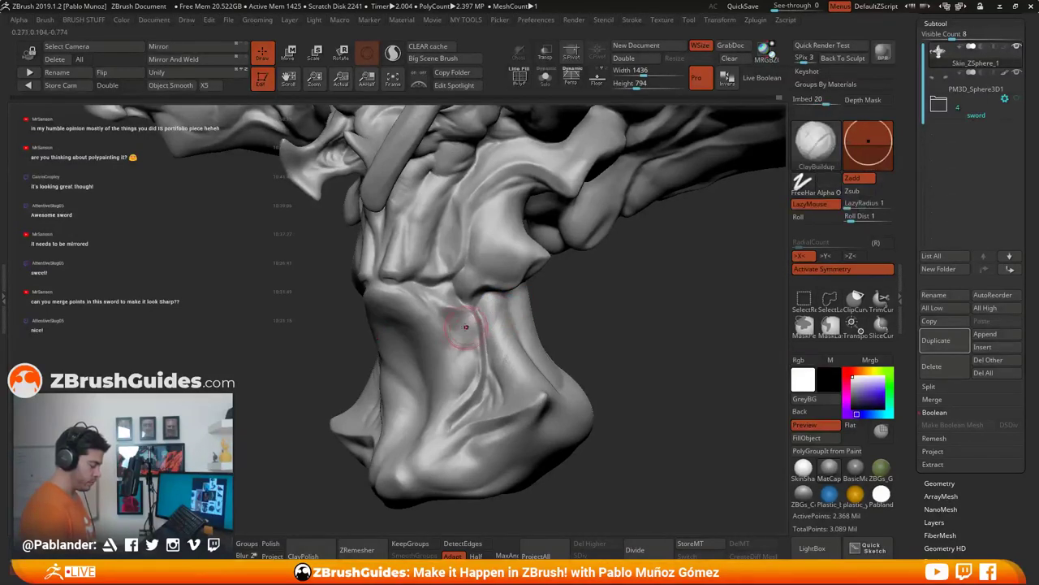
# Step: Build up the rounded fold where the wing-like membrane meets the side limb and smooth the added clay
pyautogui.keyDown('alt'); pyautogui.moveTo(461, 303); pyautogui.dragTo(415, 390, button='right'); pyautogui.keyUp('alt')
pyautogui.moveTo(500, 257)
pyautogui.mouseDown(button='right')
pyautogui.moveTo(527, 289)
pyautogui.moveTo(557, 286)
pyautogui.moveTo(561, 314)
pyautogui.mouseUp(button='right')
pyautogui.moveTo(568, 268)
pyautogui.mouseDown(button='right')
pyautogui.moveTo(554, 266)
pyautogui.moveTo(554, 297)
pyautogui.moveTo(577, 309)
pyautogui.moveTo(569, 232)
pyautogui.moveTo(551, 219)
pyautogui.moveTo(514, 268)
pyautogui.mouseUp(button='right')
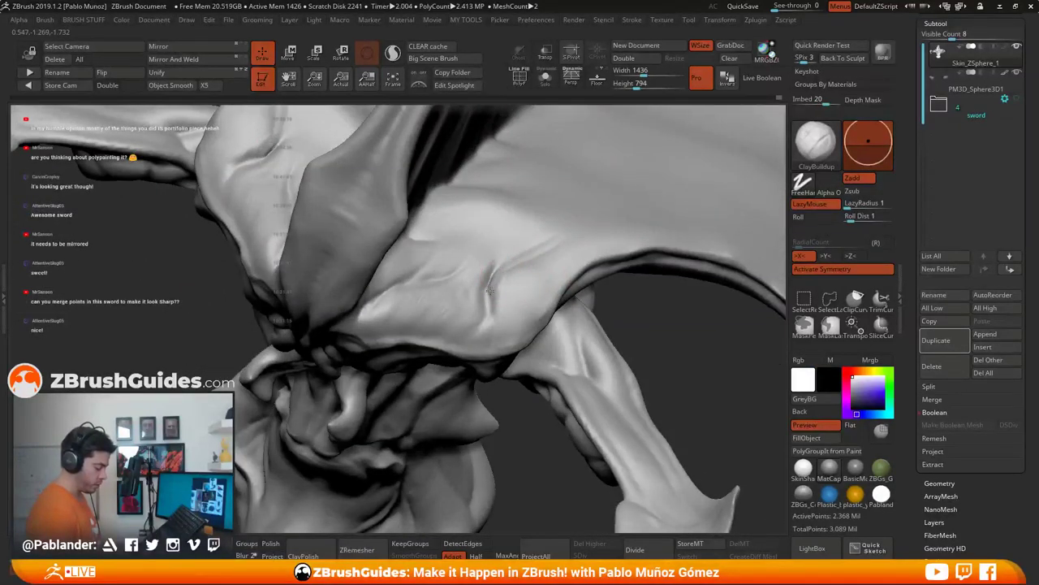
pyautogui.moveTo(532, 278)
pyautogui.mouseDown()
pyautogui.moveTo(507, 320)
pyautogui.moveTo(512, 333)
pyautogui.mouseUp()
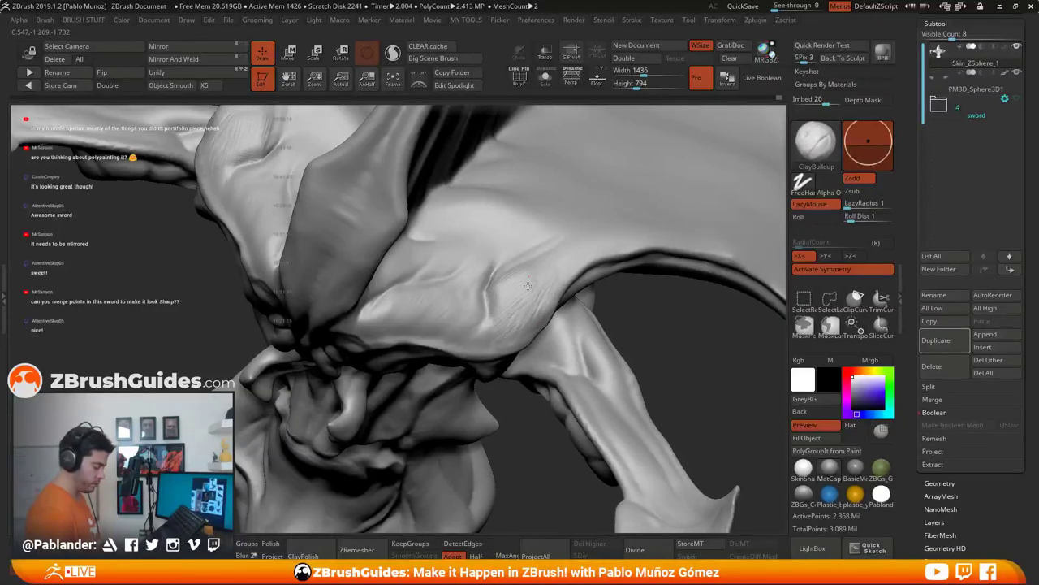
pyautogui.press('shift')
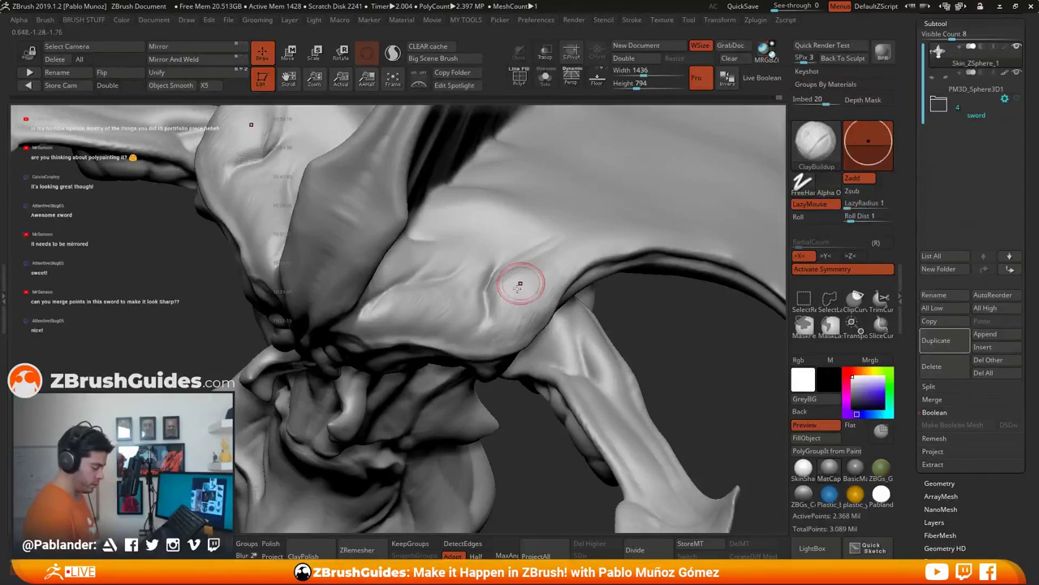
# Step: Sculpt symmetrical converging ridges at the base of the central head crest with ClayBuildup and smooth them
pyautogui.moveTo(522, 284)
pyautogui.mouseDown(button='right')
pyautogui.moveTo(455, 302)
pyautogui.moveTo(523, 283)
pyautogui.moveTo(513, 307)
pyautogui.moveTo(538, 314)
pyautogui.moveTo(528, 302)
pyautogui.moveTo(503, 301)
pyautogui.moveTo(498, 262)
pyautogui.moveTo(479, 276)
pyautogui.moveTo(503, 290)
pyautogui.moveTo(482, 313)
pyautogui.moveTo(510, 317)
pyautogui.mouseUp(button='right')
pyautogui.press('shift')
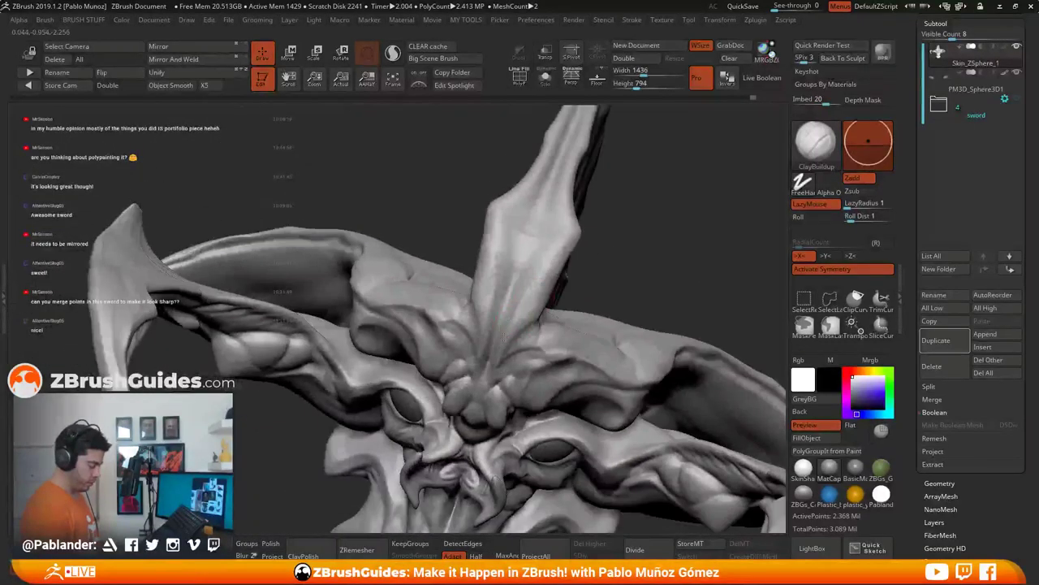
pyautogui.moveTo(533, 294)
pyautogui.mouseDown()
pyautogui.moveTo(544, 273)
pyautogui.moveTo(515, 314)
pyautogui.mouseUp()
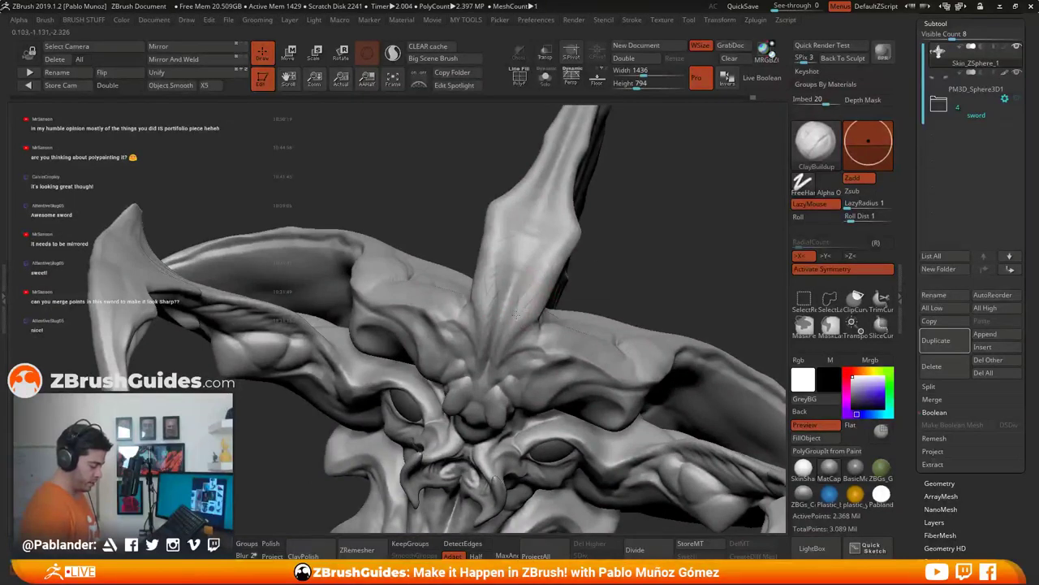
pyautogui.moveTo(530, 292); pyautogui.dragTo(510, 331, button='right')
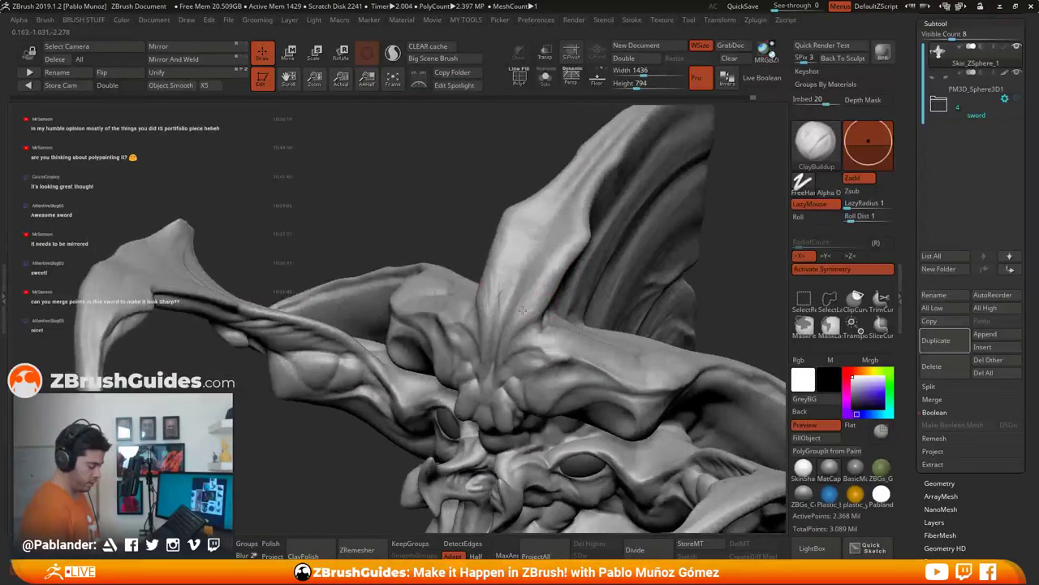
pyautogui.moveTo(524, 304)
pyautogui.mouseDown()
pyautogui.moveTo(512, 321)
pyautogui.moveTo(505, 309)
pyautogui.mouseUp()
pyautogui.keyDown('ctrl'); pyautogui.moveTo(511, 309); pyautogui.dragTo(524, 323, button='right'); pyautogui.keyUp('ctrl')
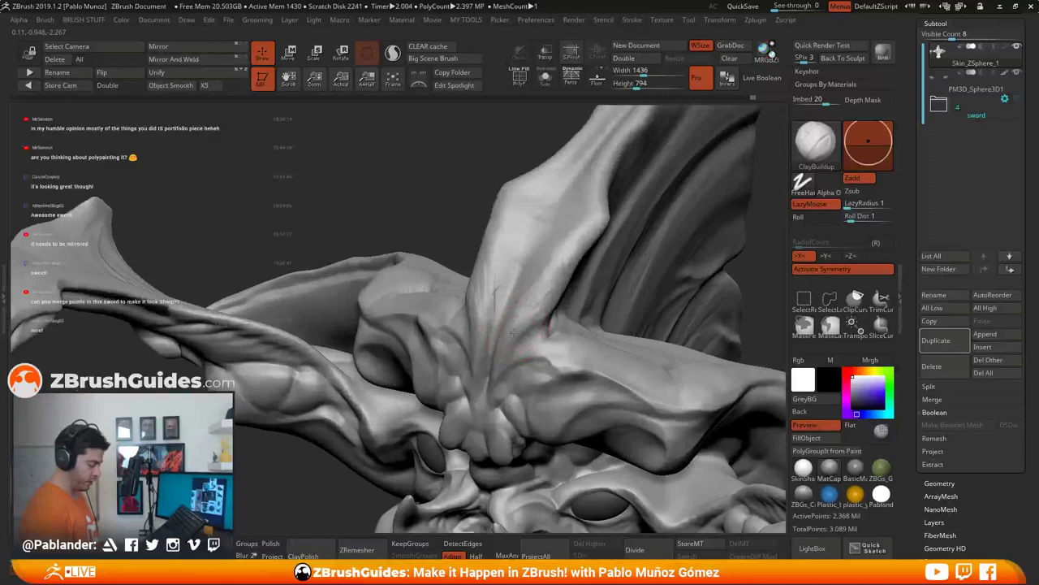
pyautogui.press('shift')
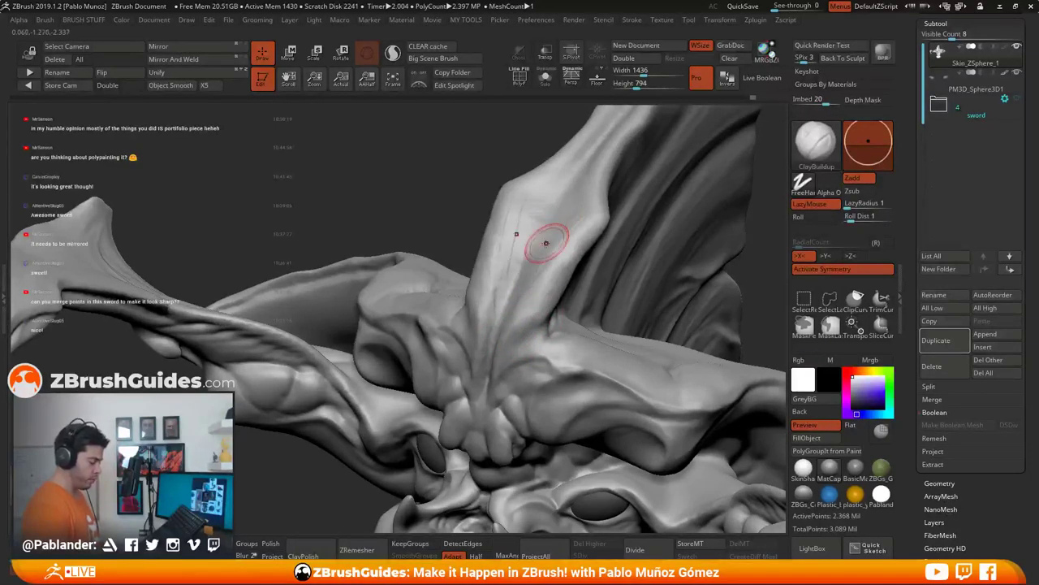
# Step: Refine the broad faces and side corners of the central crest with ClayBuildup and even them out with SmoothPeaks
pyautogui.moveTo(530, 230); pyautogui.dragTo(552, 253, button='right')
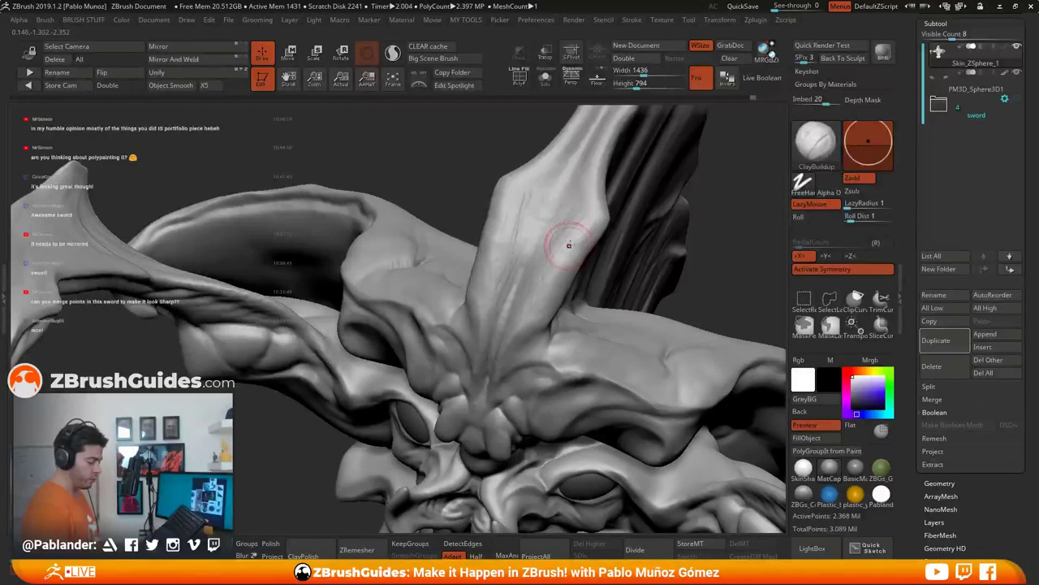
pyautogui.press('shift')
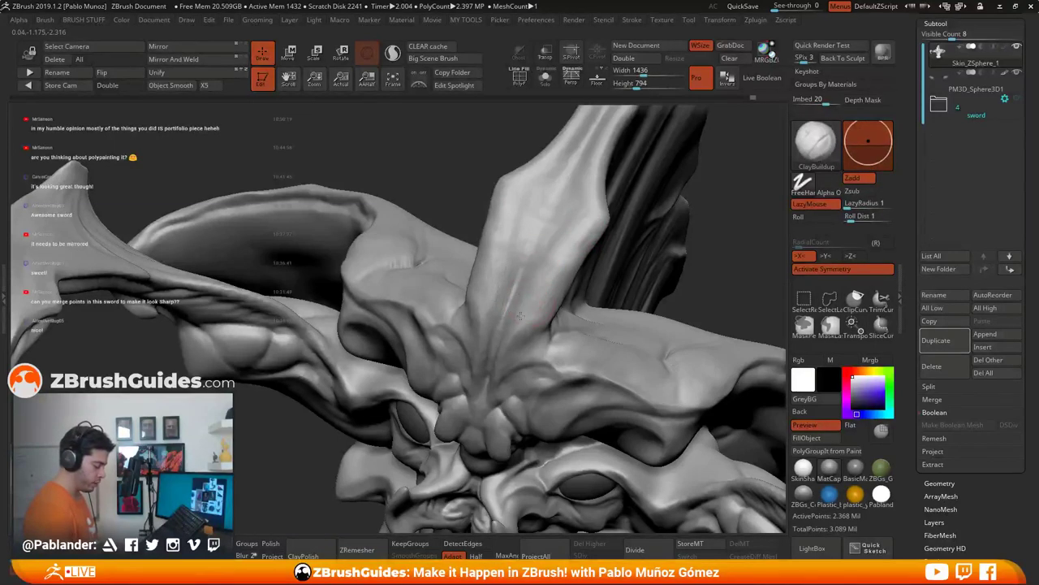
pyautogui.press('shift')
pyautogui.moveTo(597, 222)
pyautogui.mouseDown(button='right')
pyautogui.moveTo(632, 217)
pyautogui.moveTo(633, 264)
pyautogui.mouseUp(button='right')
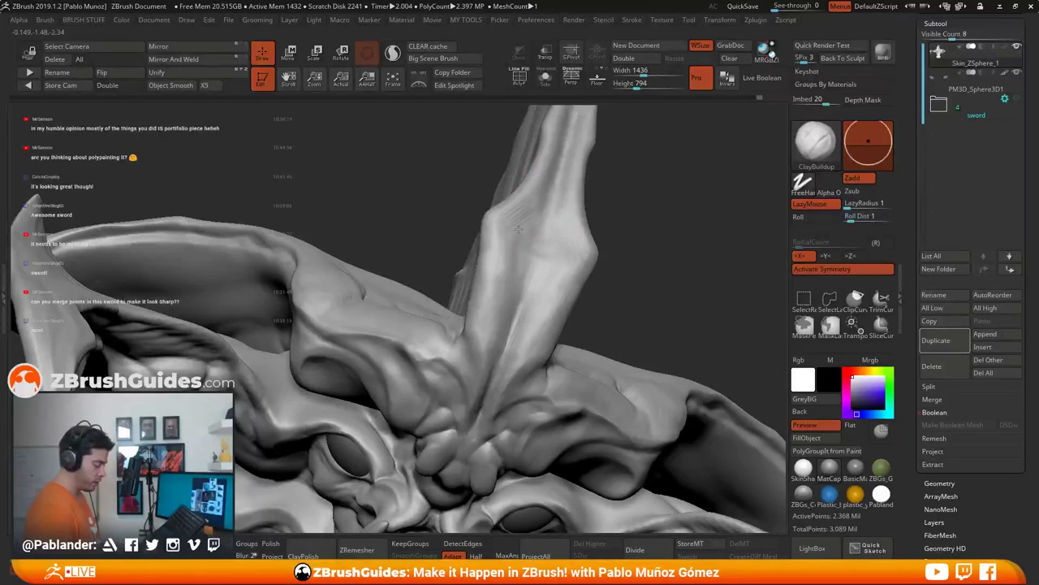
pyautogui.press('shift')
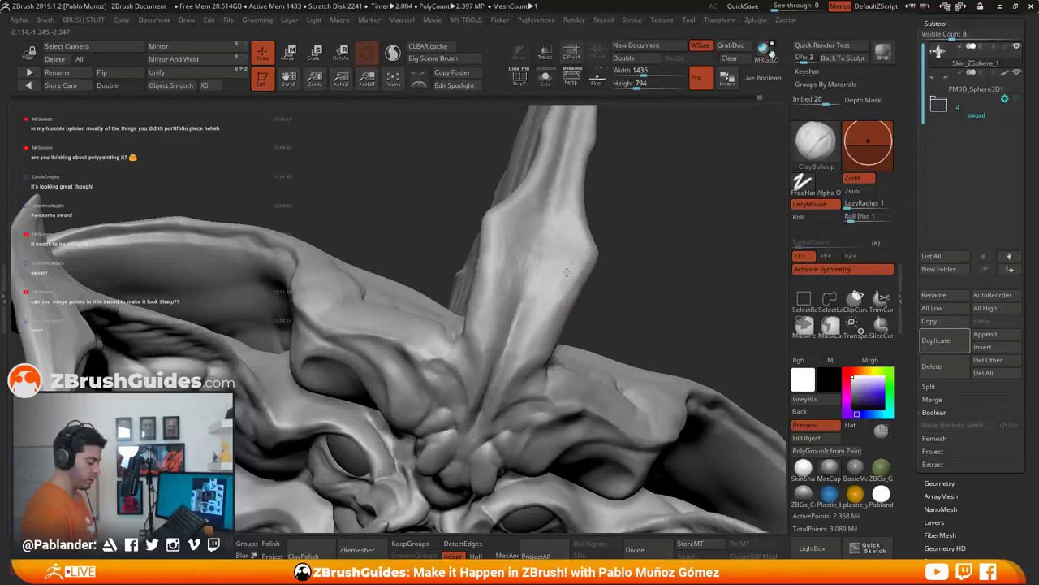
pyautogui.press('shift')
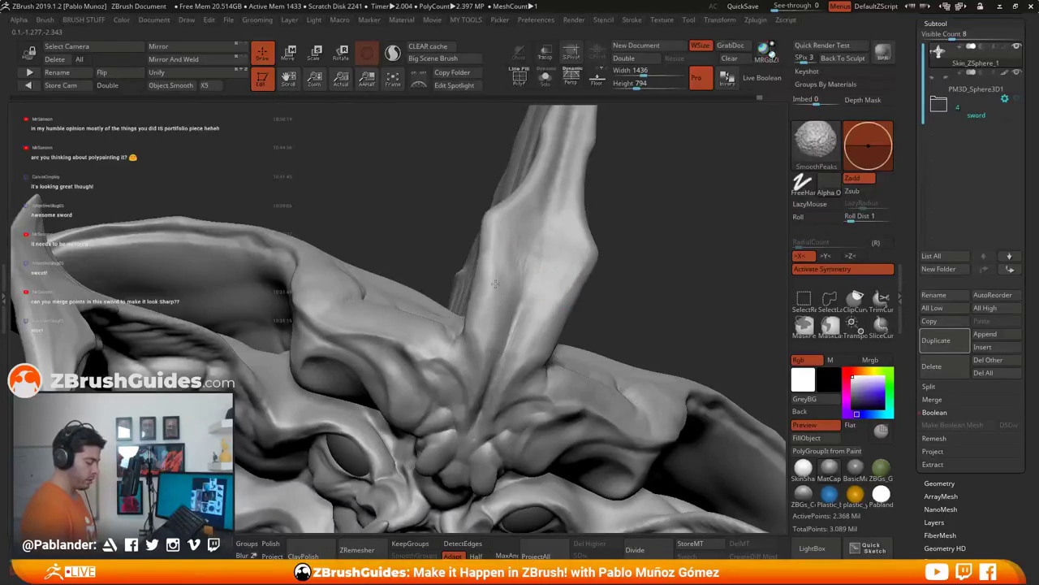
pyautogui.keyDown('shift'); pyautogui.moveTo(495, 283); pyautogui.dragTo(536, 318, button='right'); pyautogui.keyUp('shift')
pyautogui.keyDown('shift'); pyautogui.moveTo(571, 264); pyautogui.dragTo(581, 248); pyautogui.keyUp('shift')
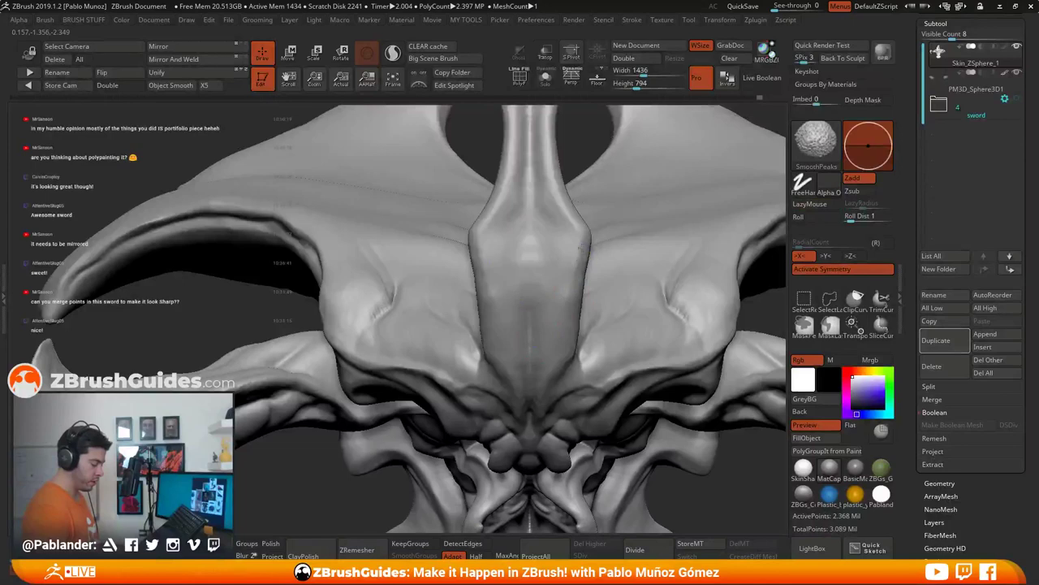
# Step: Add volume to the bulging folds beside the crest and to the upper side limb, smoothing both areas
pyautogui.moveTo(571, 237)
pyautogui.keyDown('ctrl'); pyautogui.mouseDown(button='right')
pyautogui.moveTo(568, 224)
pyautogui.moveTo(575, 271)
pyautogui.moveTo(452, 286)
pyautogui.moveTo(430, 276)
pyautogui.mouseUp(button='right'); pyautogui.keyUp('ctrl')
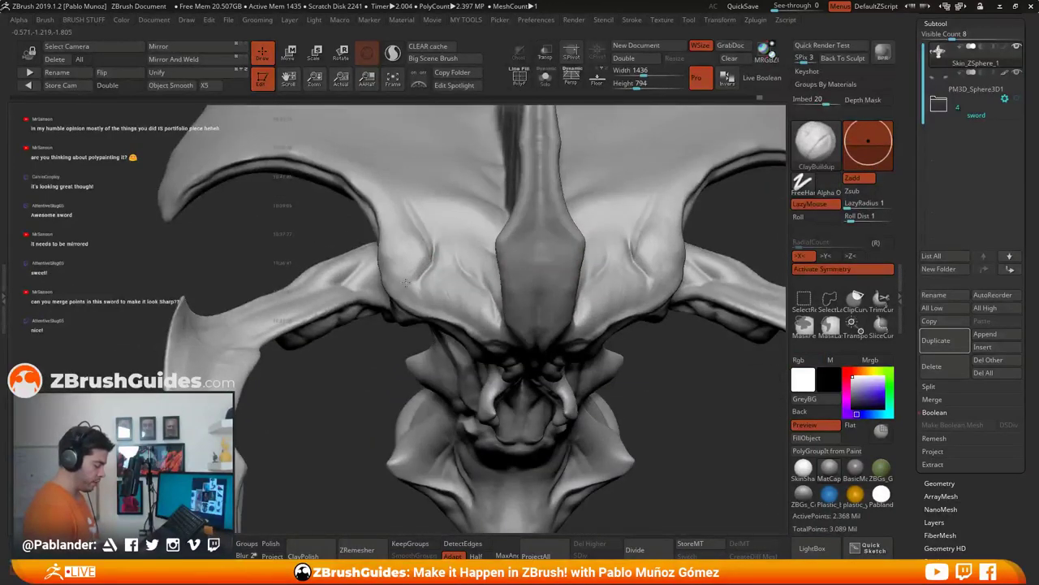
pyautogui.press('shift')
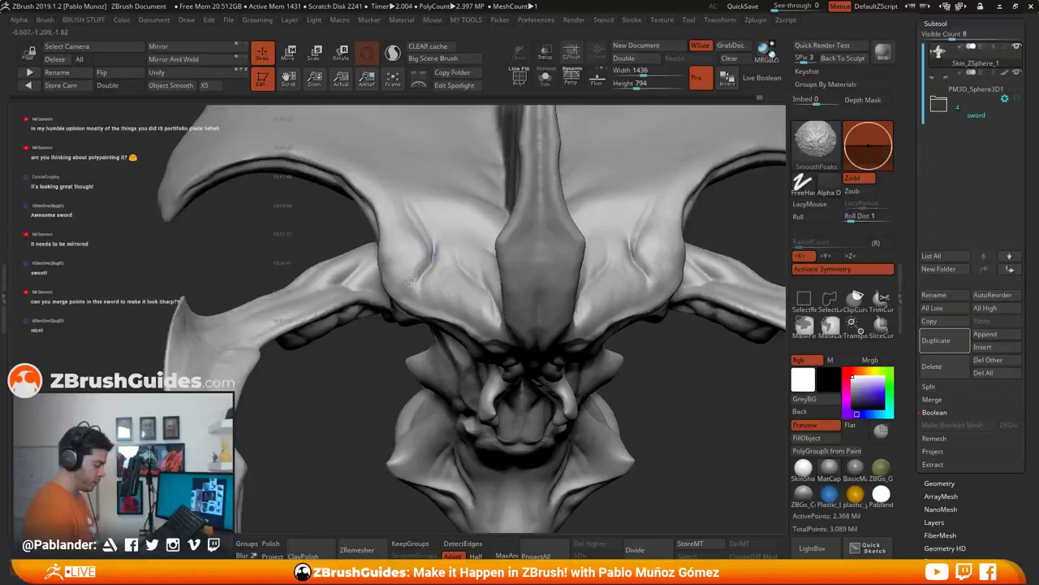
pyautogui.moveTo(432, 258)
pyautogui.mouseDown(button='right')
pyautogui.moveTo(631, 287)
pyautogui.moveTo(606, 248)
pyautogui.moveTo(569, 256)
pyautogui.mouseUp(button='right')
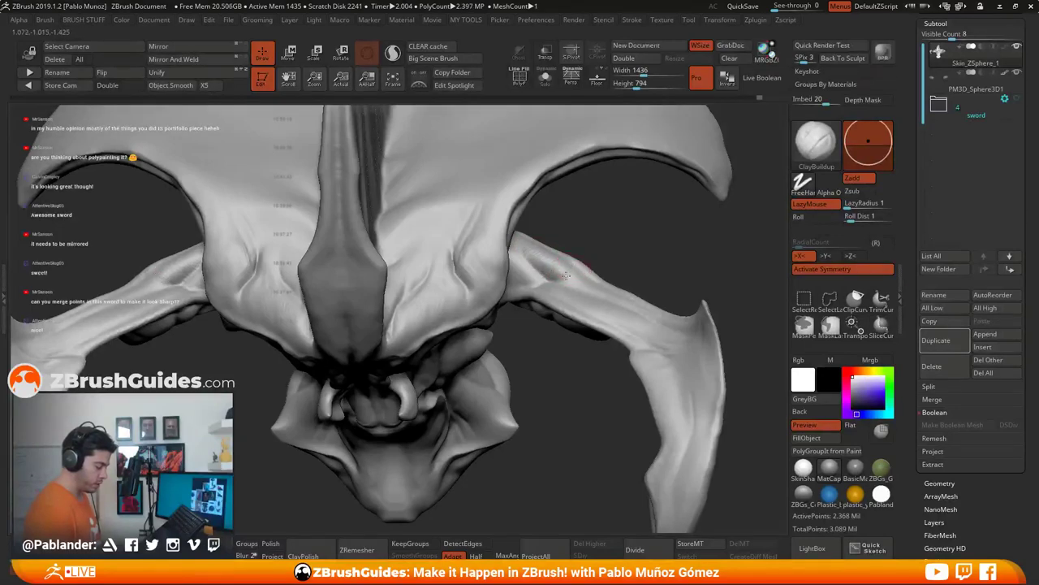
pyautogui.press('shift')
# Step: Build up muscle forms around the groove at the side limb's root with ClayBuildup and soften them with SmoothPeaks
pyautogui.moveTo(549, 243)
pyautogui.mouseDown(button='right')
pyautogui.moveTo(631, 232)
pyautogui.moveTo(529, 280)
pyautogui.mouseUp(button='right')
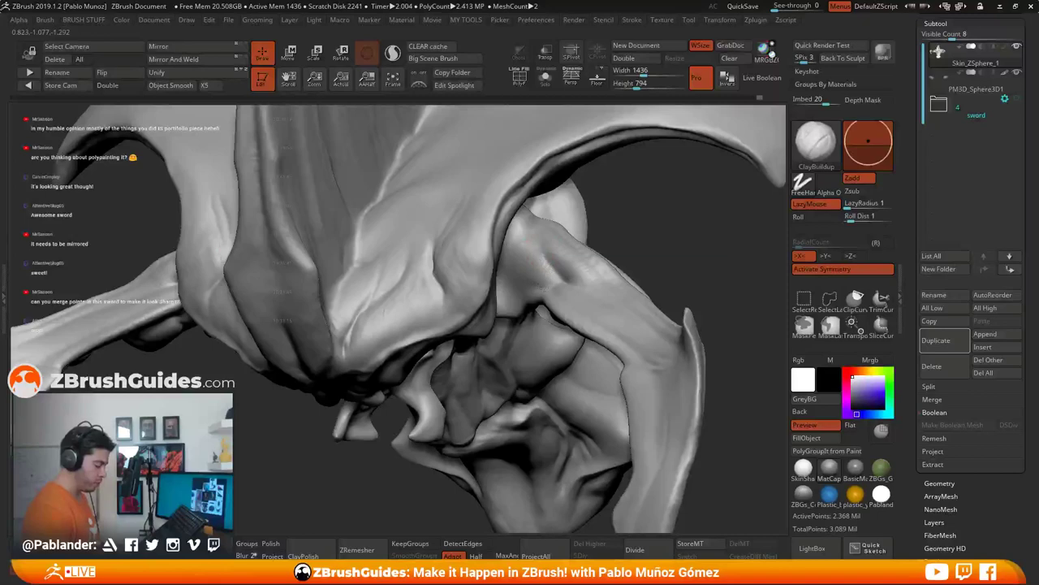
pyautogui.moveTo(554, 284); pyautogui.dragTo(550, 250, button='right')
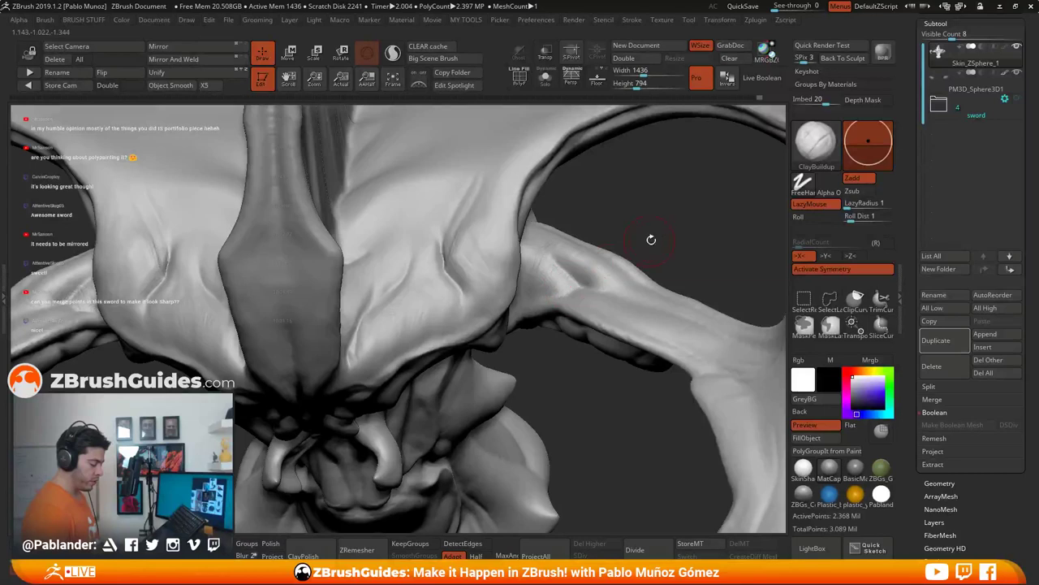
pyautogui.moveTo(650, 239); pyautogui.dragTo(546, 273, button='right')
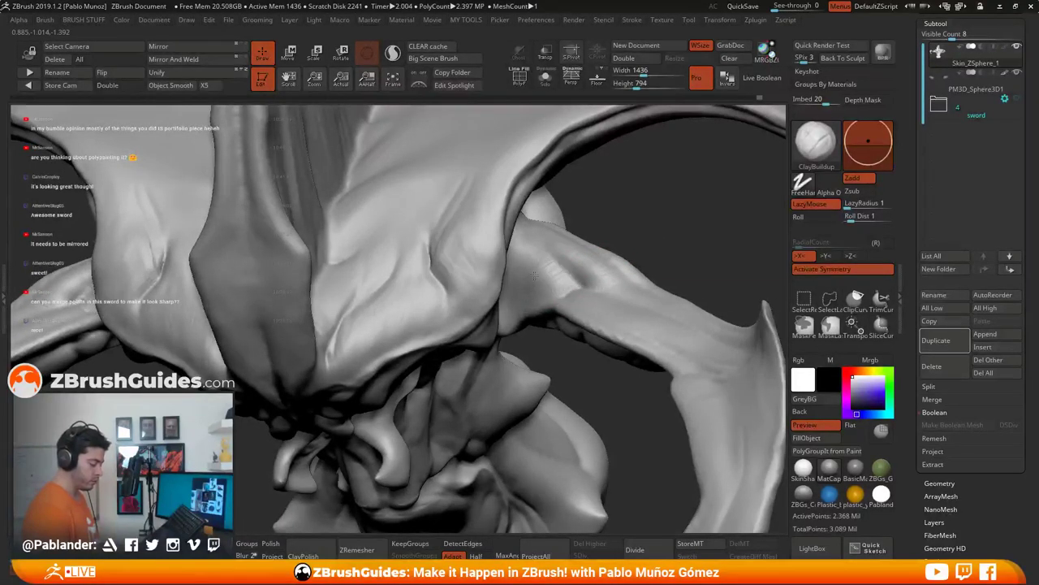
pyautogui.press('shift')
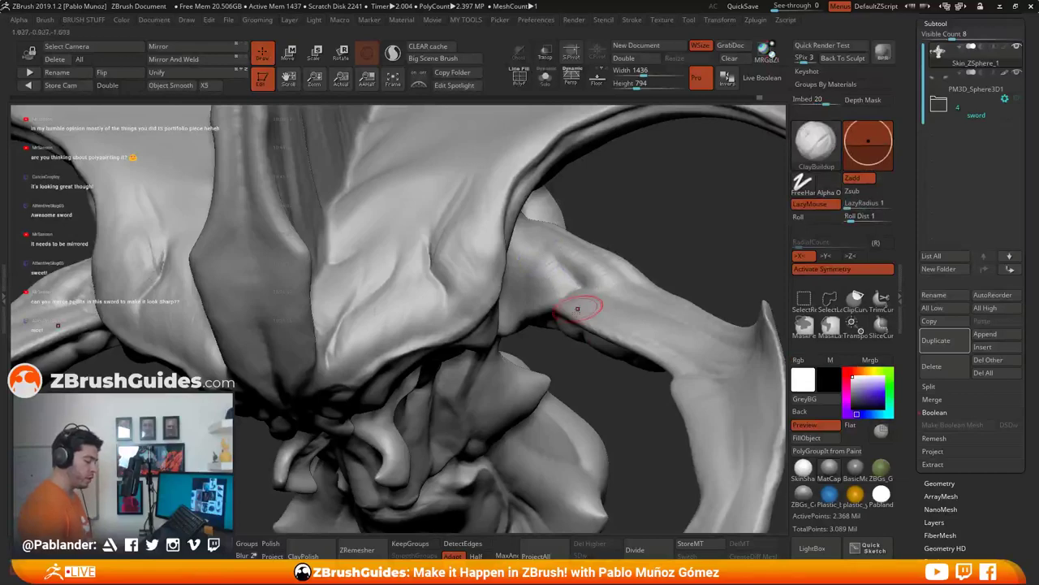
pyautogui.press('shift')
# Step: Refine the rounded outer ends and undersides of the brow folds with ClayBuildup and soften the strokes
pyautogui.moveTo(536, 316)
pyautogui.mouseDown(button='right')
pyautogui.moveTo(529, 281)
pyautogui.moveTo(525, 328)
pyautogui.moveTo(530, 284)
pyautogui.moveTo(540, 298)
pyautogui.mouseUp(button='right')
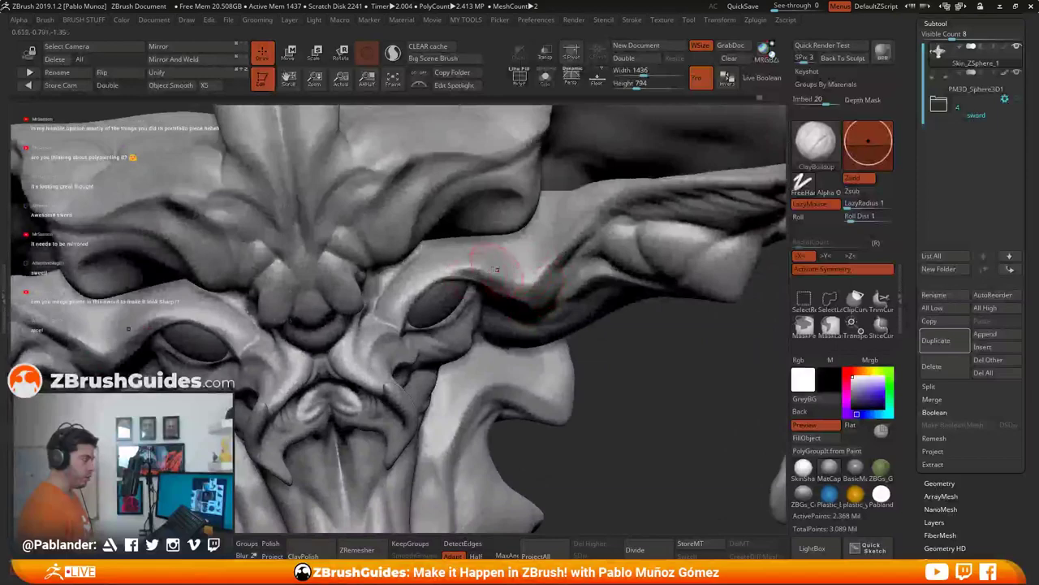
pyautogui.moveTo(495, 268); pyautogui.dragTo(513, 235, button='right')
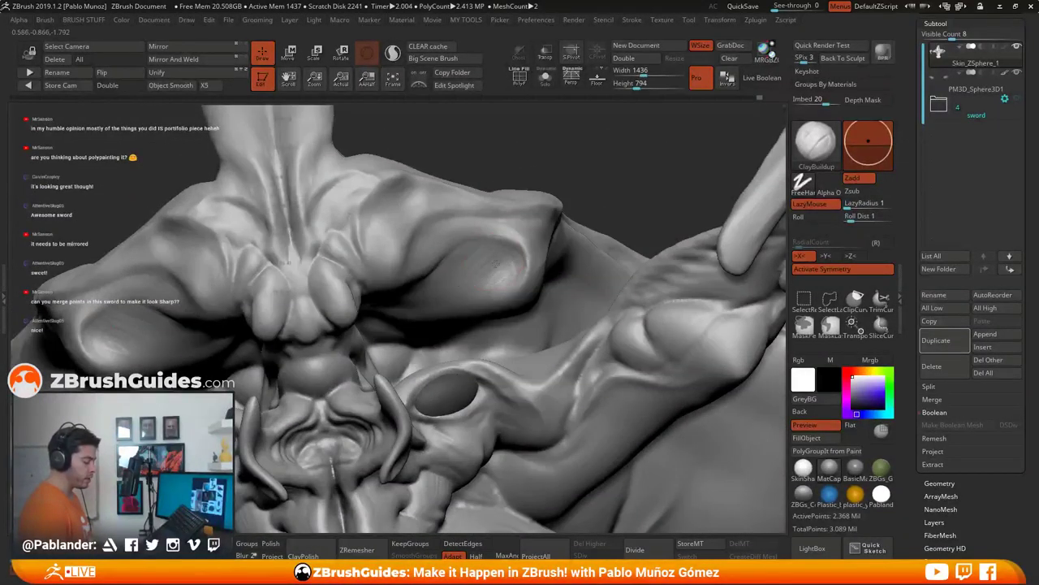
pyautogui.keyDown('shift'); pyautogui.moveTo(487, 258); pyautogui.dragTo(497, 268); pyautogui.keyUp('shift')
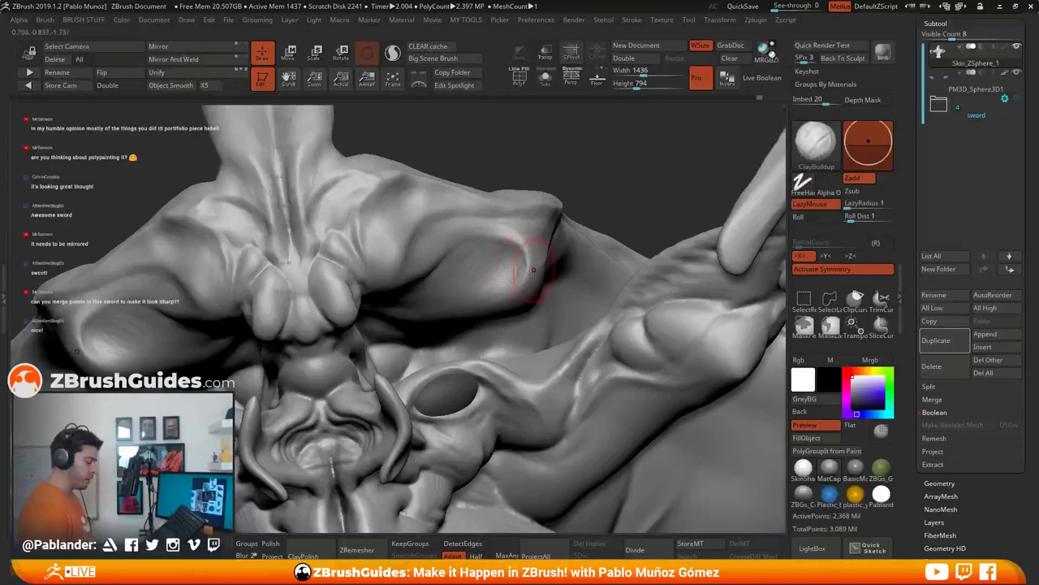
pyautogui.moveTo(521, 351)
pyautogui.mouseDown(button='right')
pyautogui.moveTo(528, 261)
pyautogui.moveTo(552, 314)
pyautogui.mouseUp(button='right')
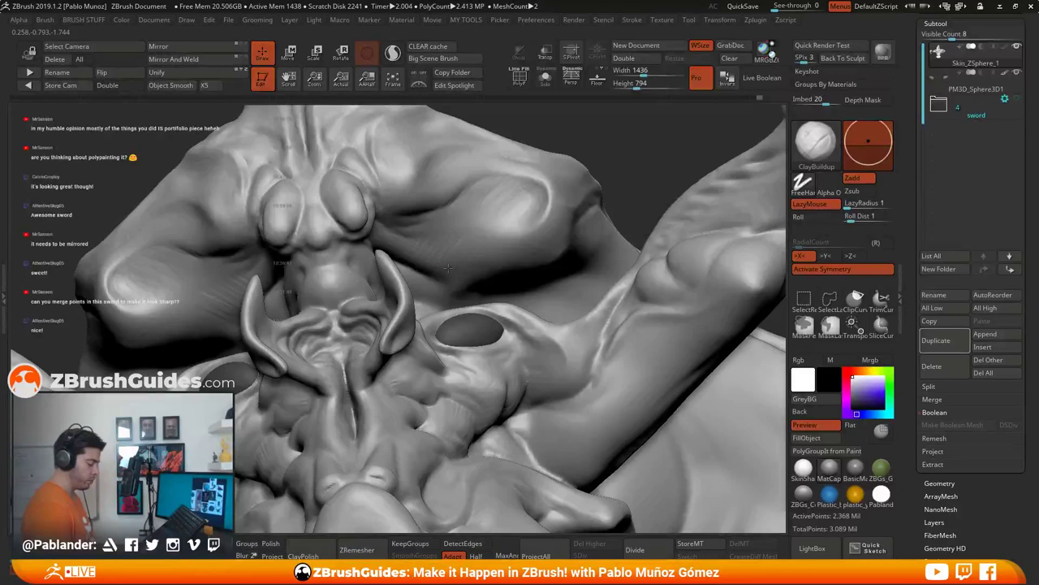
pyautogui.press('shift')
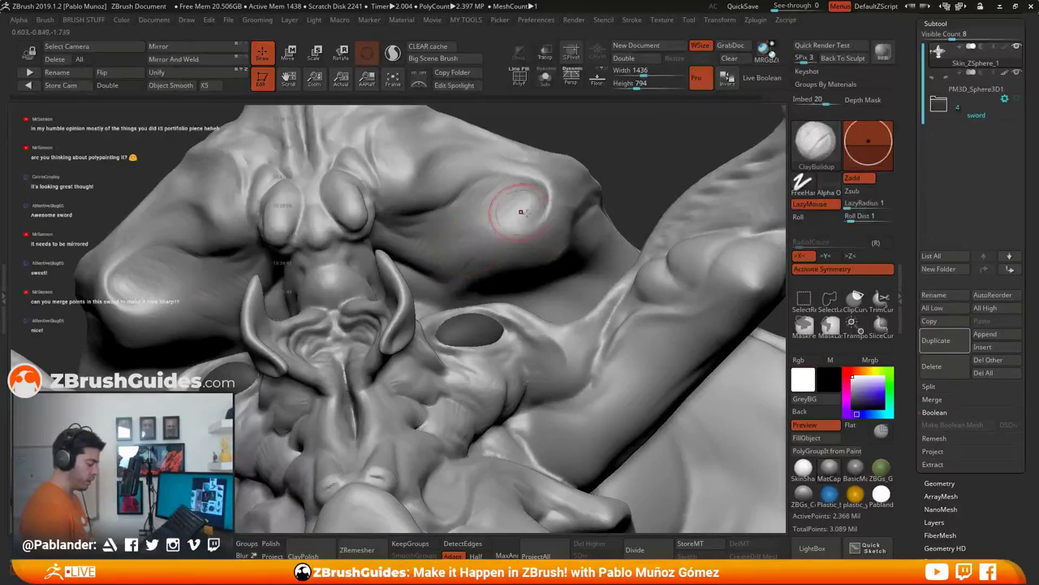
# Step: Shape the folds between the eye socket and the side limb's root and smooth the transition
pyautogui.keyDown('alt'); pyautogui.moveTo(568, 340); pyautogui.dragTo(560, 296, button='right'); pyautogui.keyUp('alt')
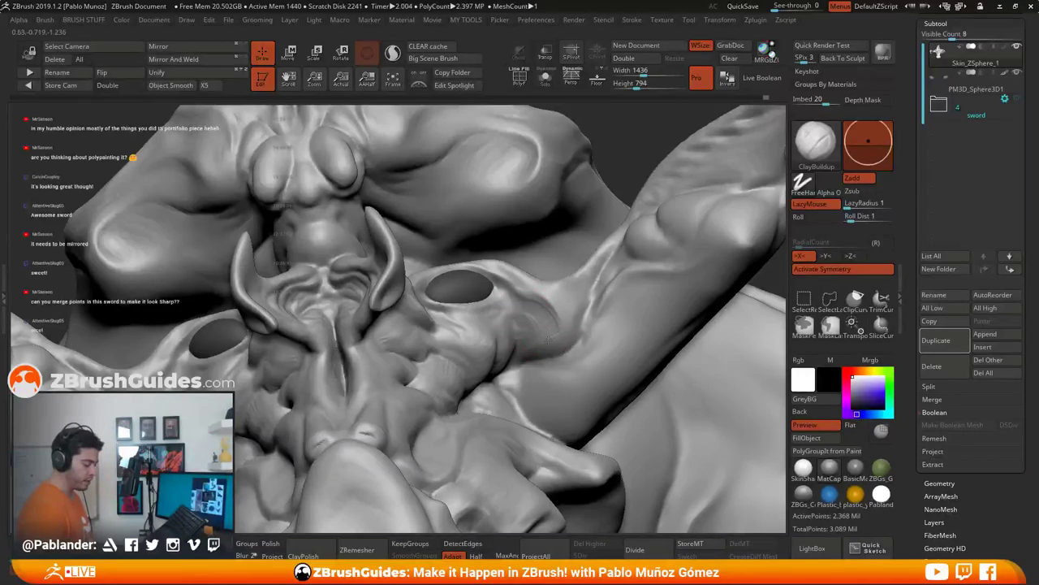
pyautogui.press('shift')
pyautogui.keyDown('shift'); pyautogui.moveTo(545, 355); pyautogui.dragTo(599, 299); pyautogui.keyUp('shift')
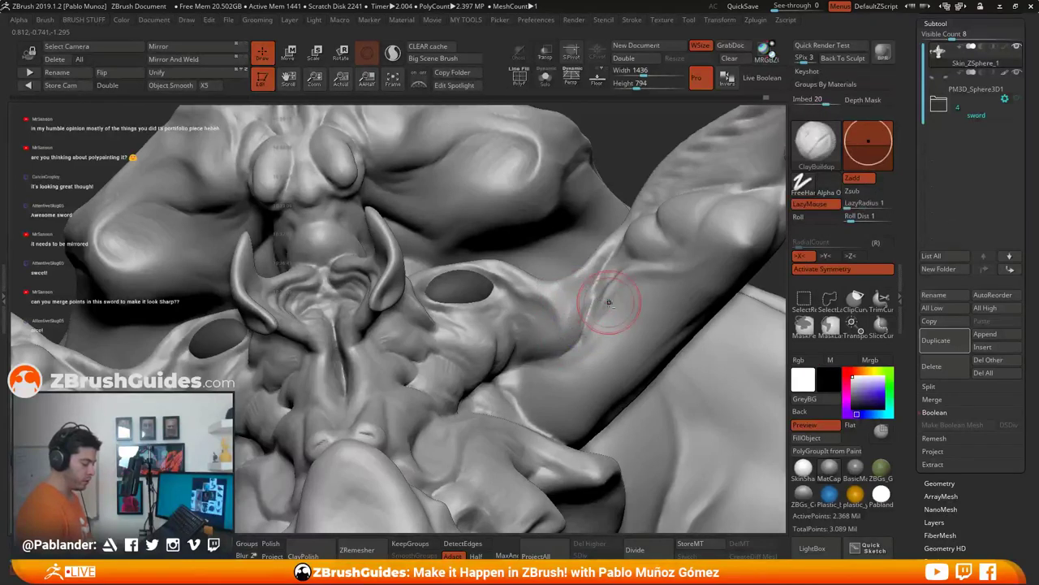
# Step: Work over the side limb's muscle bulges with the PM custom clay brush and turn off its LazyMouse
pyautogui.press('b')
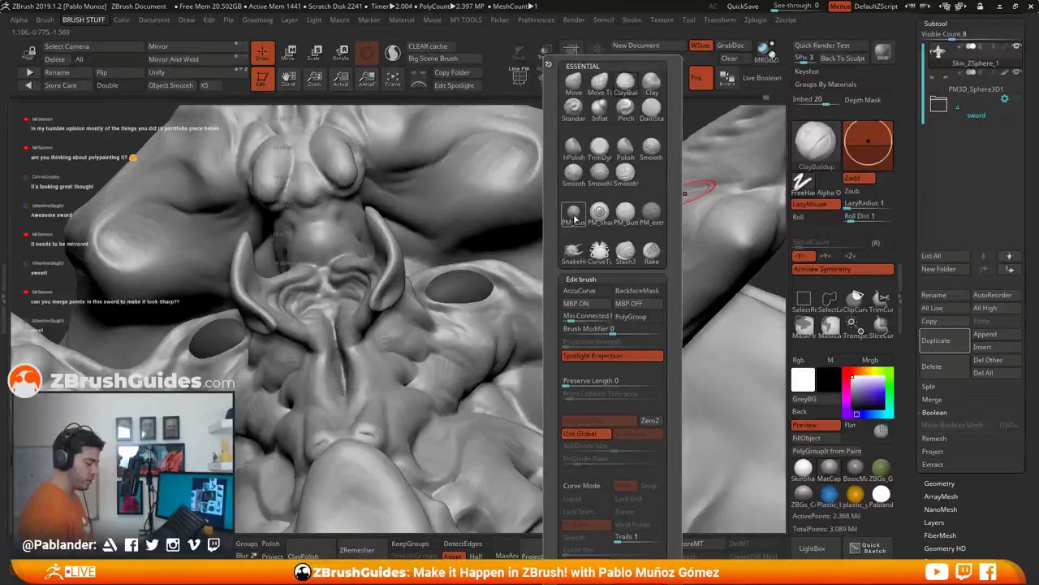
pyautogui.click(574, 216)
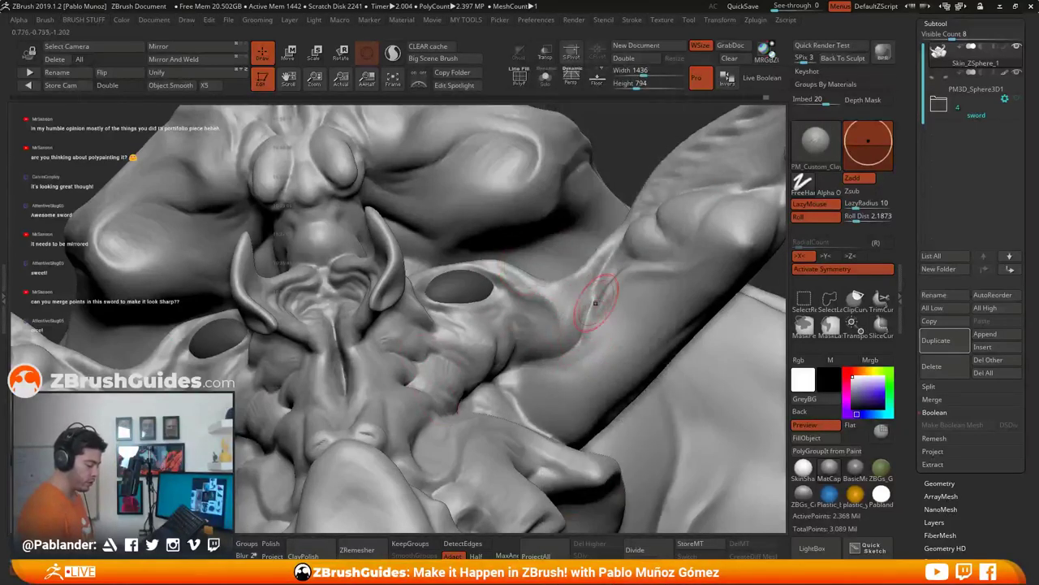
pyautogui.keyDown('alt'); pyautogui.moveTo(658, 292); pyautogui.dragTo(598, 289, button='right'); pyautogui.keyUp('alt')
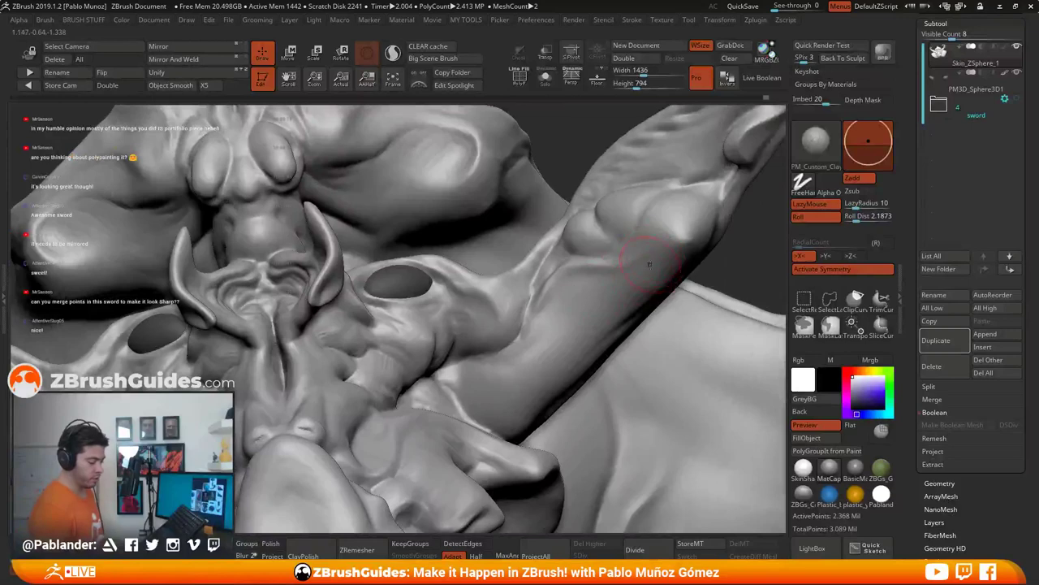
pyautogui.moveTo(650, 264); pyautogui.dragTo(634, 272, button='right')
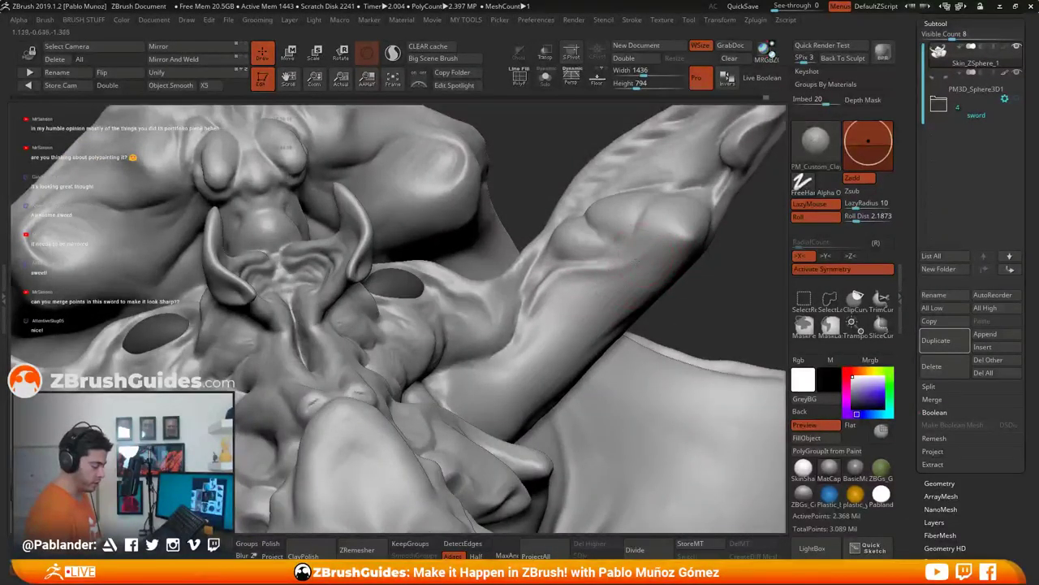
pyautogui.moveTo(638, 260); pyautogui.dragTo(624, 244, button='right')
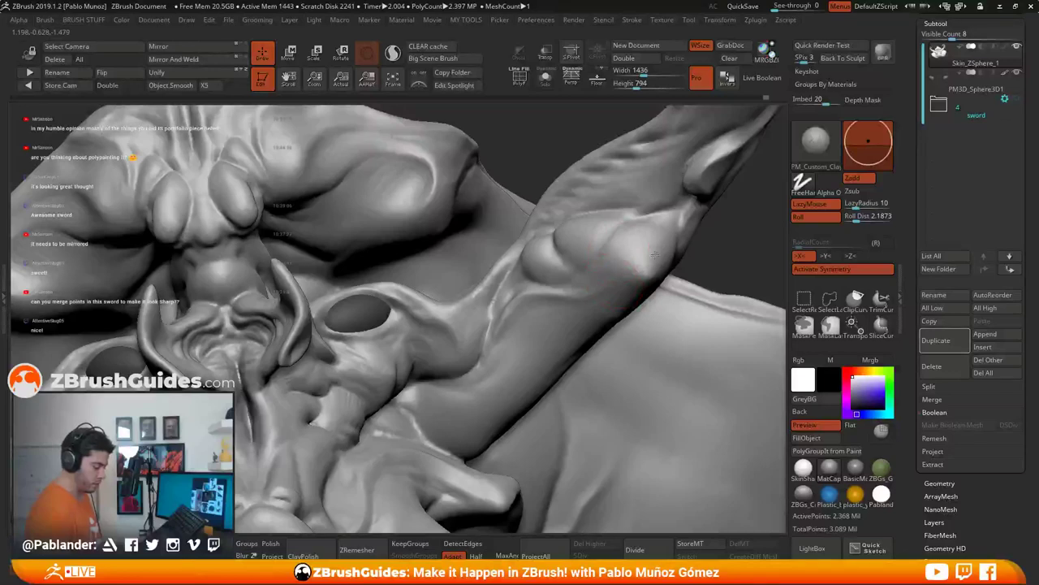
pyautogui.moveTo(655, 234); pyautogui.dragTo(644, 243, button='right')
pyautogui.press('l')
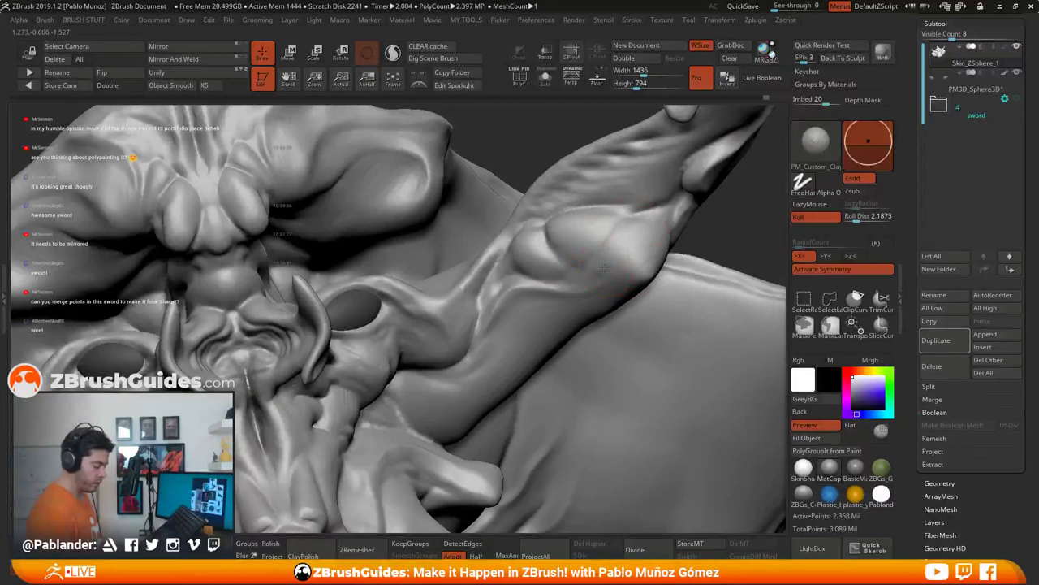
# Step: Build up the muscle bulges and the ridge beneath them on the side limb with ClayBuildup, softening them with SmoothPeaks
pyautogui.press('b')
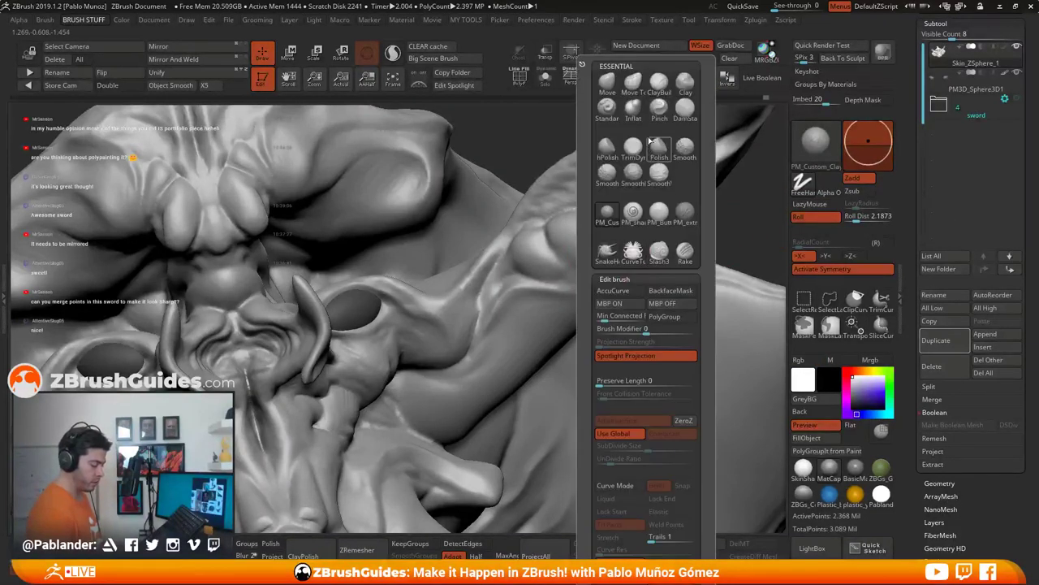
pyautogui.click(658, 81)
pyautogui.moveTo(544, 252); pyautogui.dragTo(613, 255, button='right')
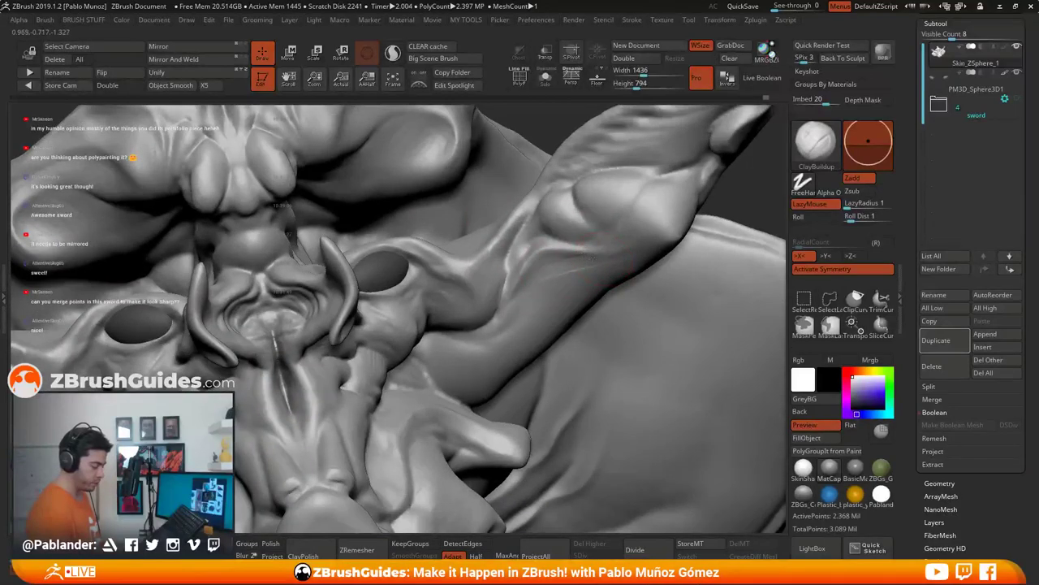
pyautogui.moveTo(538, 295); pyautogui.dragTo(568, 244, button='right')
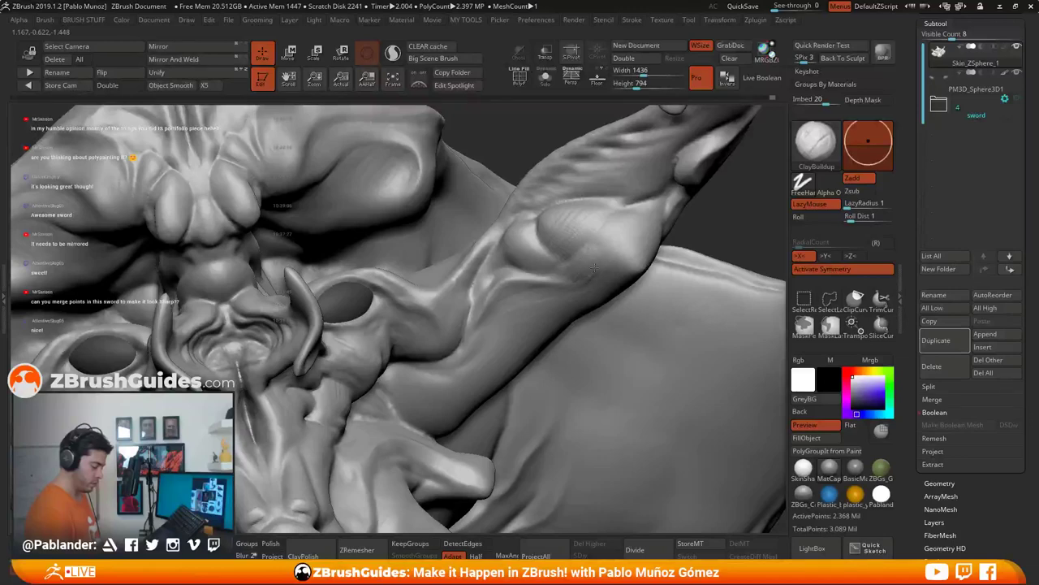
pyautogui.moveTo(591, 289); pyautogui.dragTo(594, 278, button='right')
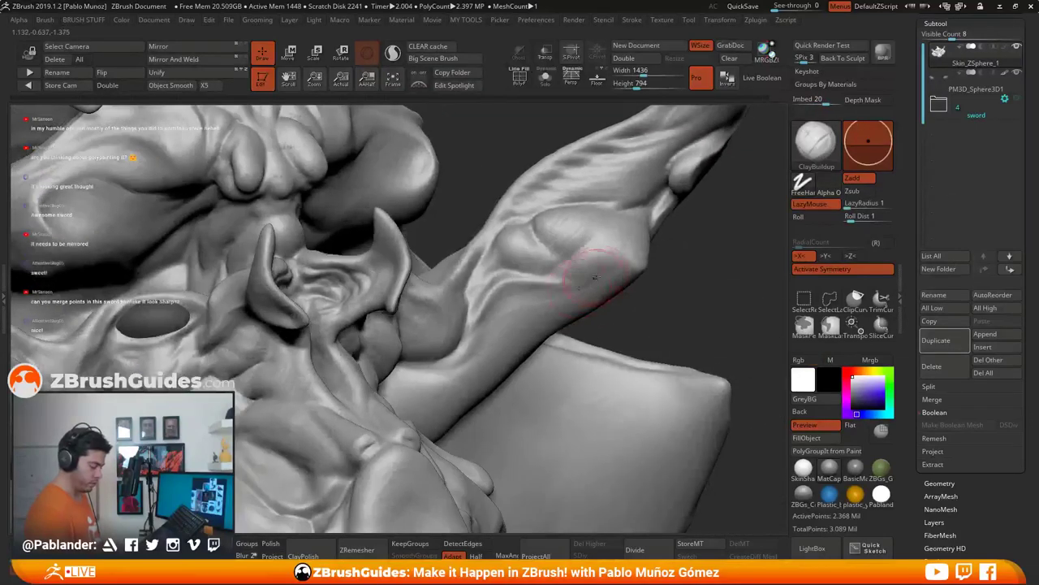
pyautogui.moveTo(564, 279)
pyautogui.mouseDown()
pyautogui.moveTo(555, 258)
pyautogui.moveTo(576, 257)
pyautogui.mouseUp()
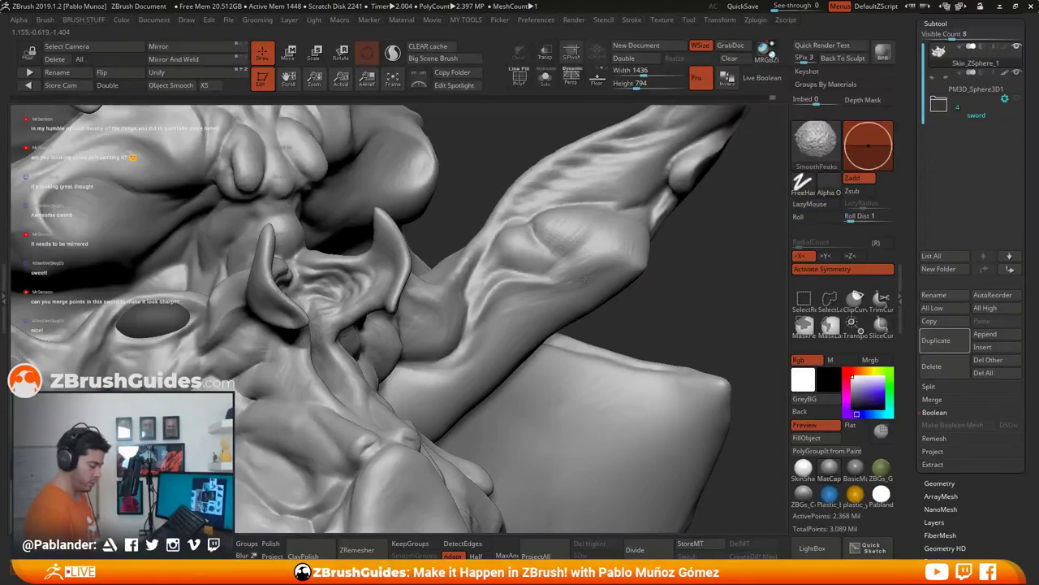
# Step: Adjust the draw size, add volume to the inner face of the limb's curved blade with ClayBuildup, and smooth it with SmoothPeaks
pyautogui.moveTo(623, 252); pyautogui.dragTo(515, 270, button='right')
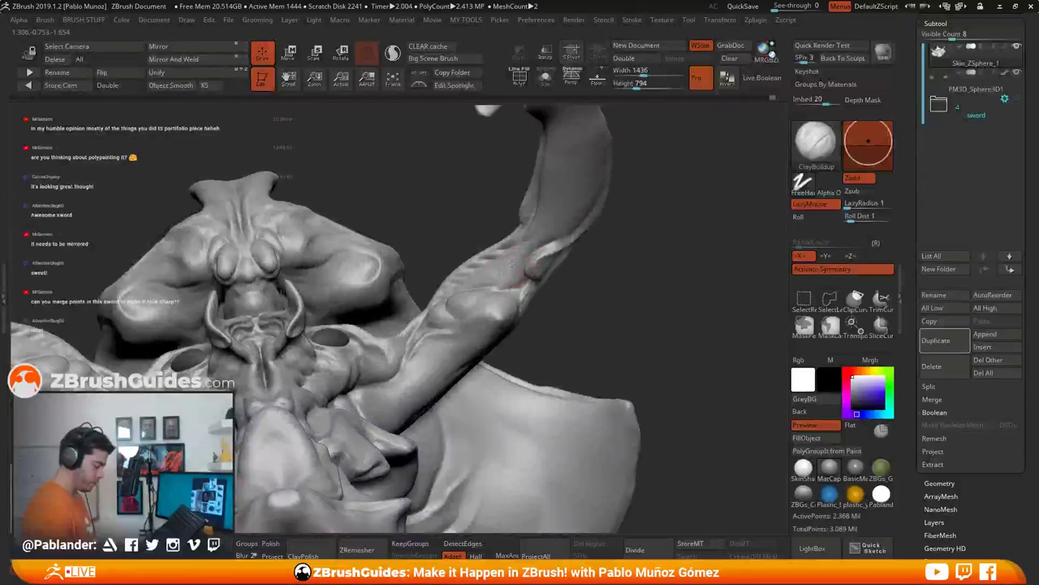
pyautogui.moveTo(605, 190)
pyautogui.mouseDown(button='right')
pyautogui.moveTo(610, 281)
pyautogui.moveTo(570, 218)
pyautogui.moveTo(606, 225)
pyautogui.mouseUp(button='right')
pyautogui.rightClick(601, 227)
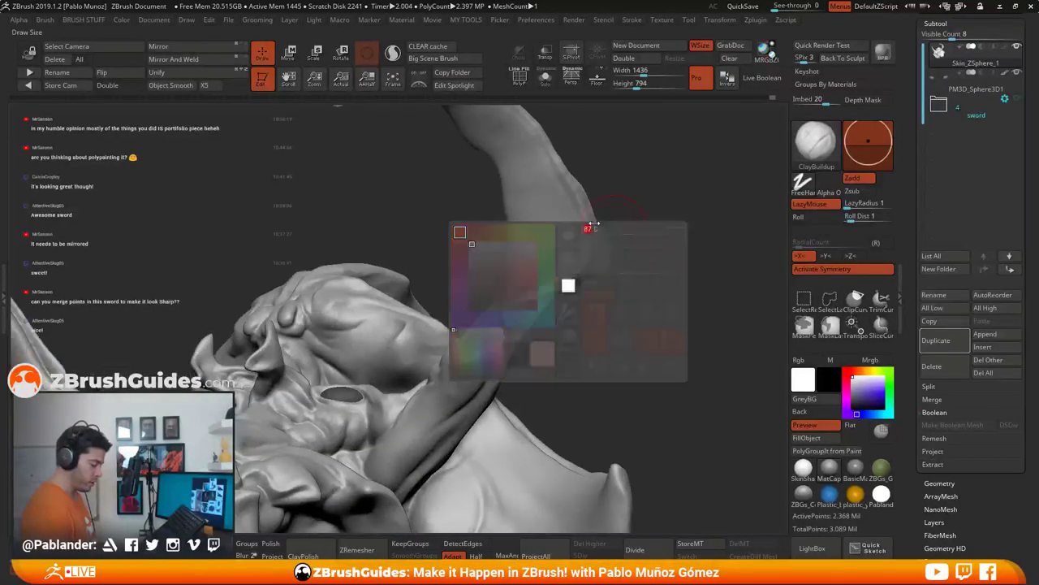
pyautogui.moveTo(559, 222); pyautogui.dragTo(542, 272)
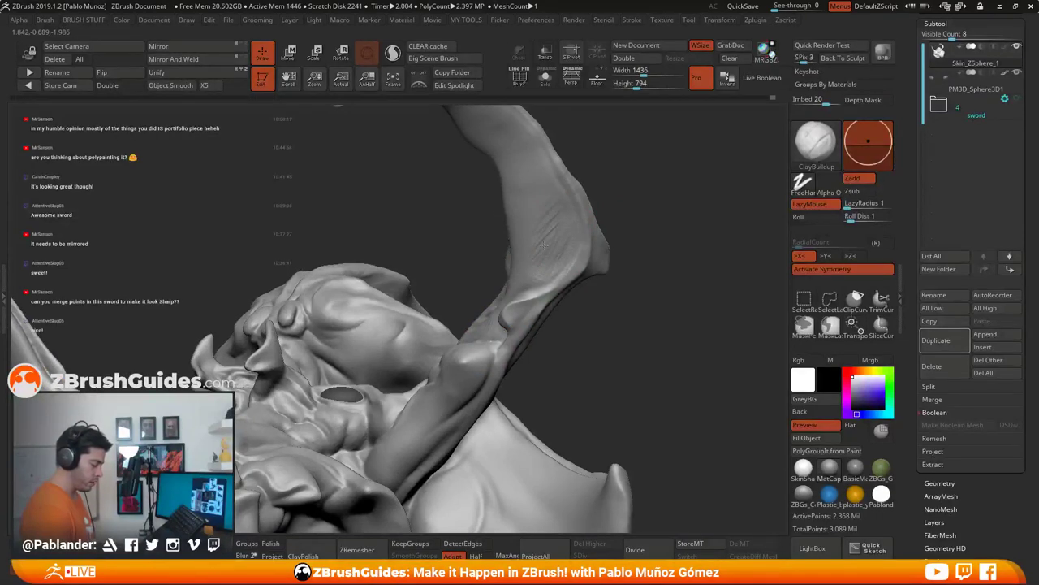
pyautogui.moveTo(627, 174); pyautogui.dragTo(562, 268, button='right')
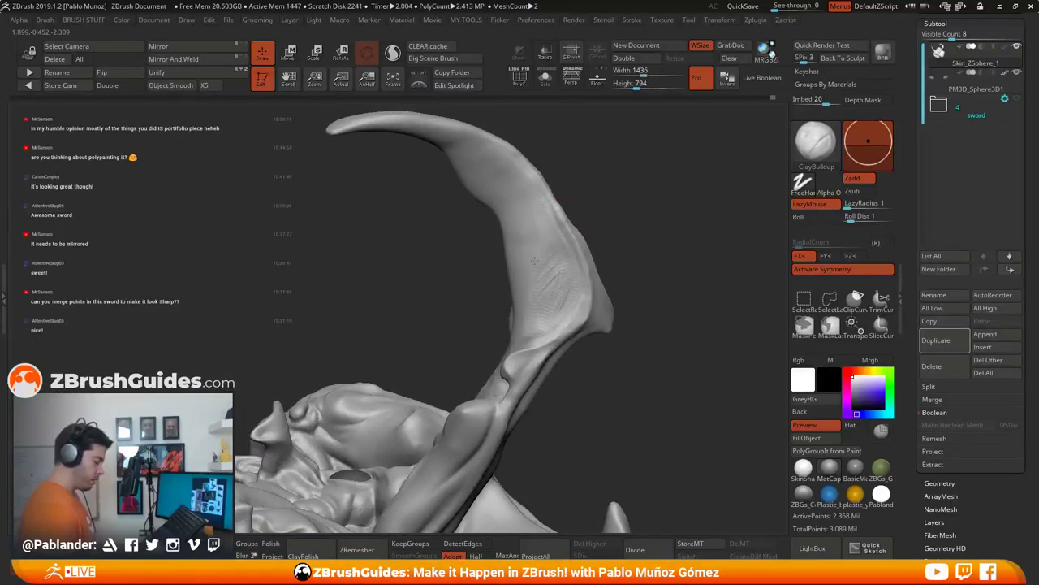
pyautogui.moveTo(616, 198)
pyautogui.mouseDown()
pyautogui.moveTo(603, 206)
pyautogui.moveTo(614, 203)
pyautogui.mouseUp()
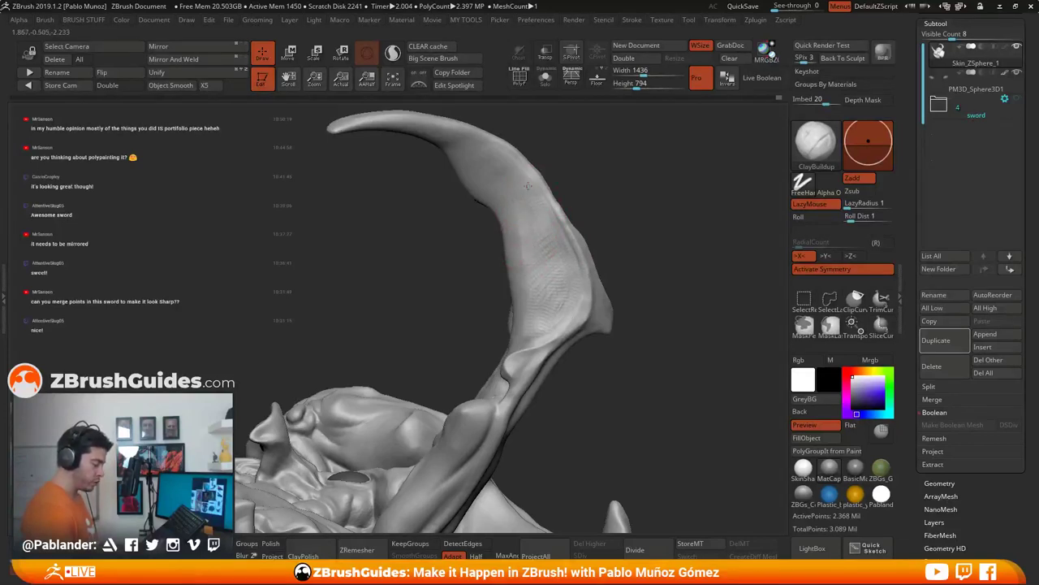
pyautogui.press('shift')
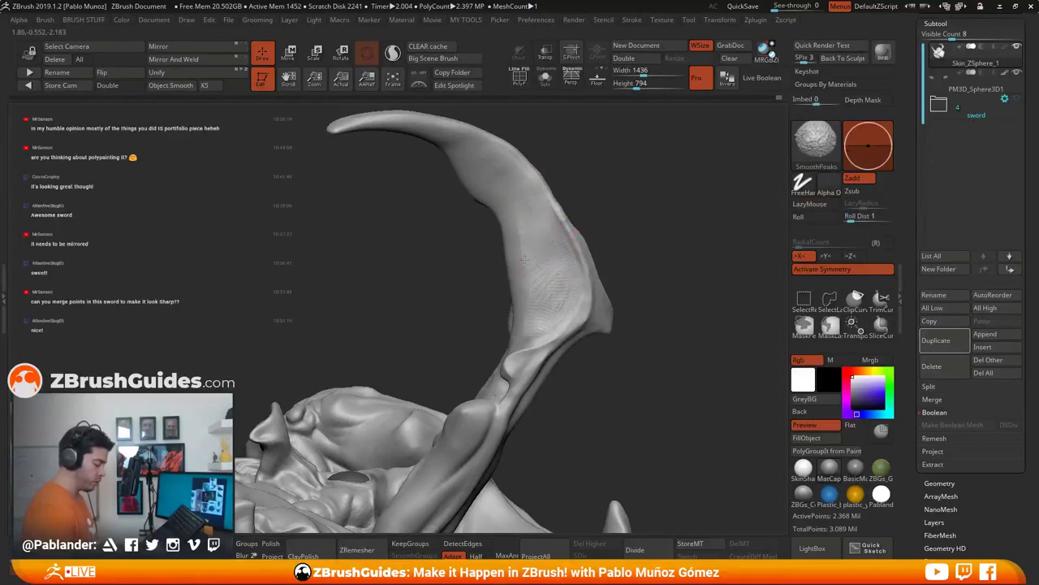
# Step: Sculpt tendon-like ridges from the limb joint into the base of the curved blade and smooth them with SmoothPeaks
pyautogui.moveTo(620, 272); pyautogui.dragTo(637, 268)
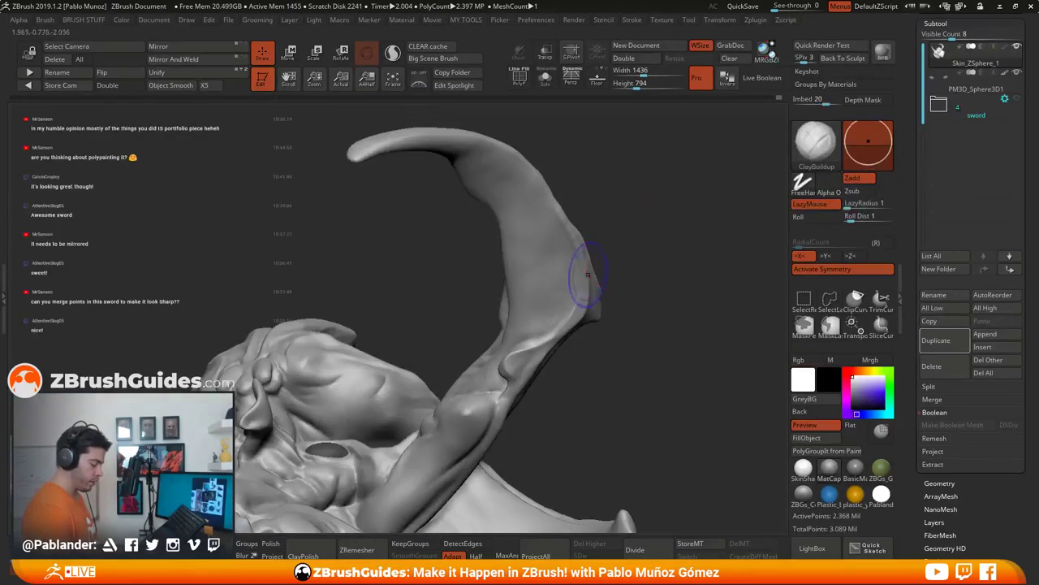
pyautogui.press('shift')
pyautogui.moveTo(607, 187)
pyautogui.mouseDown()
pyautogui.moveTo(632, 191)
pyautogui.moveTo(640, 220)
pyautogui.moveTo(623, 212)
pyautogui.mouseUp()
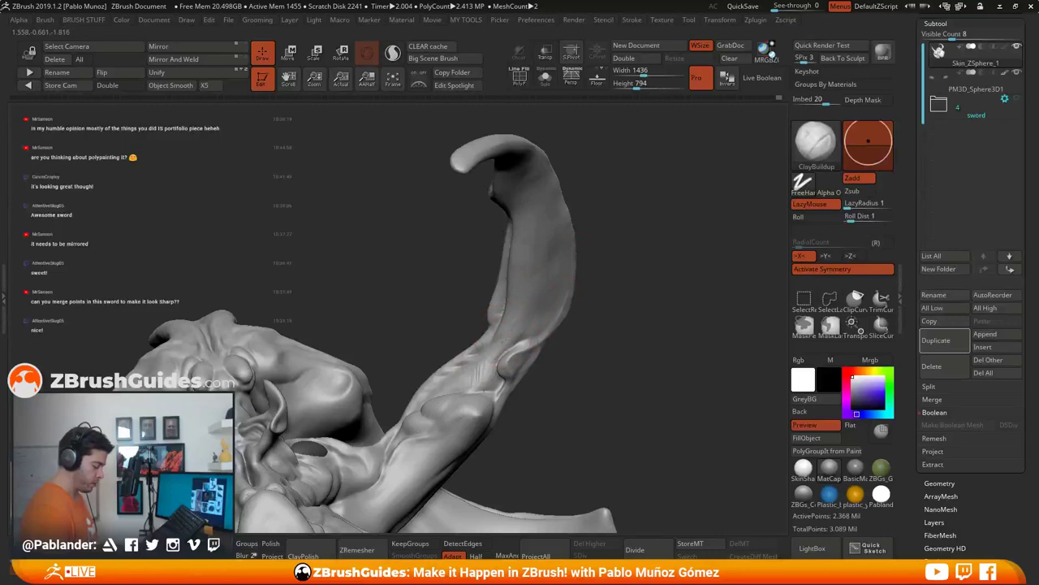
pyautogui.press('shift')
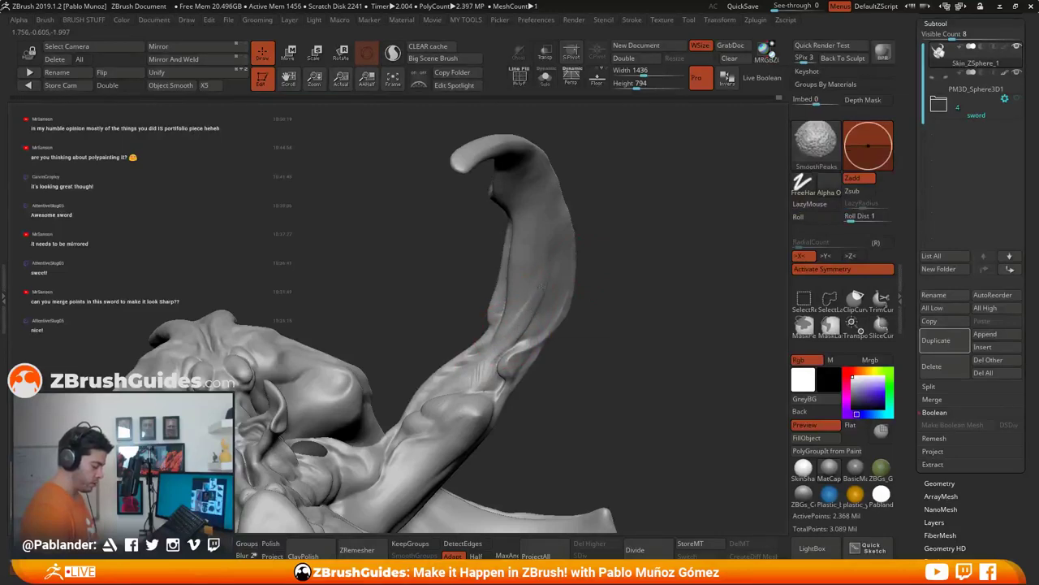
pyautogui.moveTo(591, 309)
pyautogui.mouseDown()
pyautogui.moveTo(607, 295)
pyautogui.moveTo(589, 271)
pyautogui.moveTo(608, 209)
pyautogui.moveTo(601, 222)
pyautogui.mouseUp()
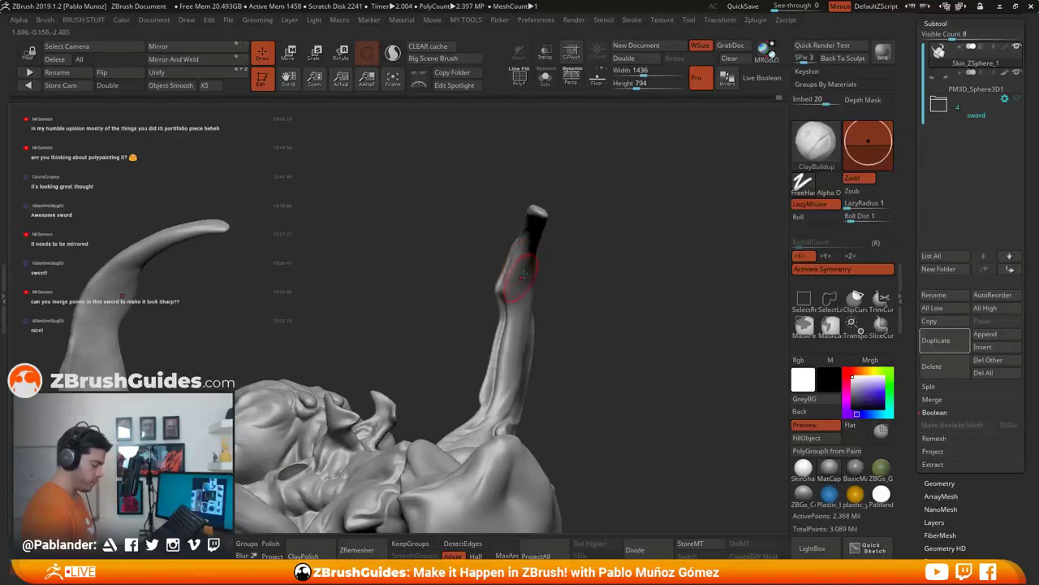
pyautogui.moveTo(578, 273); pyautogui.dragTo(641, 317)
# Step: Refine the tapered front face of the central head crest with ClayBuildup and even it out with SmoothPeaks
pyautogui.keyDown('alt'); pyautogui.moveTo(536, 272); pyautogui.dragTo(569, 381); pyautogui.keyUp('alt')
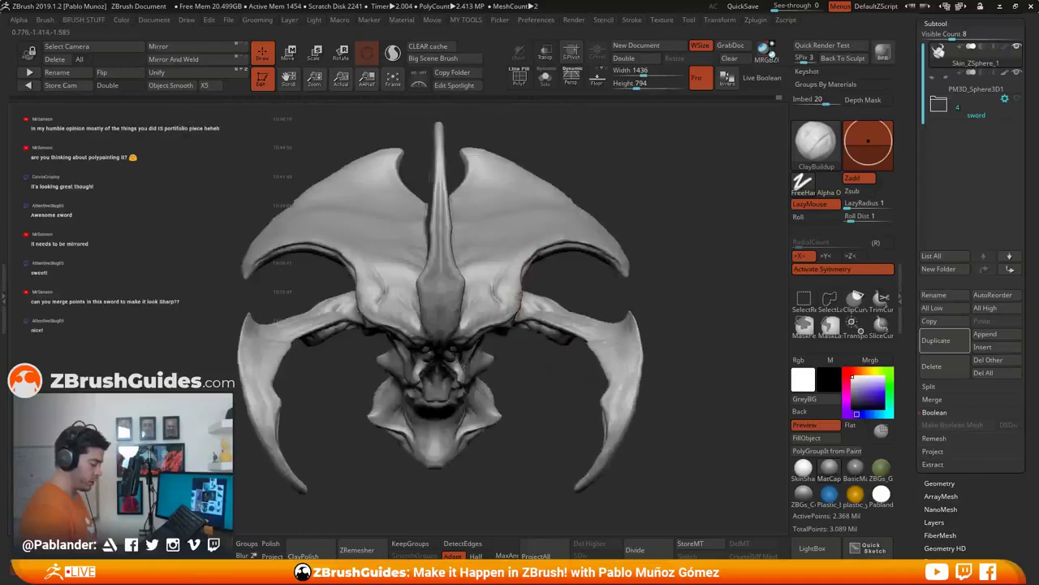
pyautogui.moveTo(438, 291); pyautogui.dragTo(464, 197, button='right')
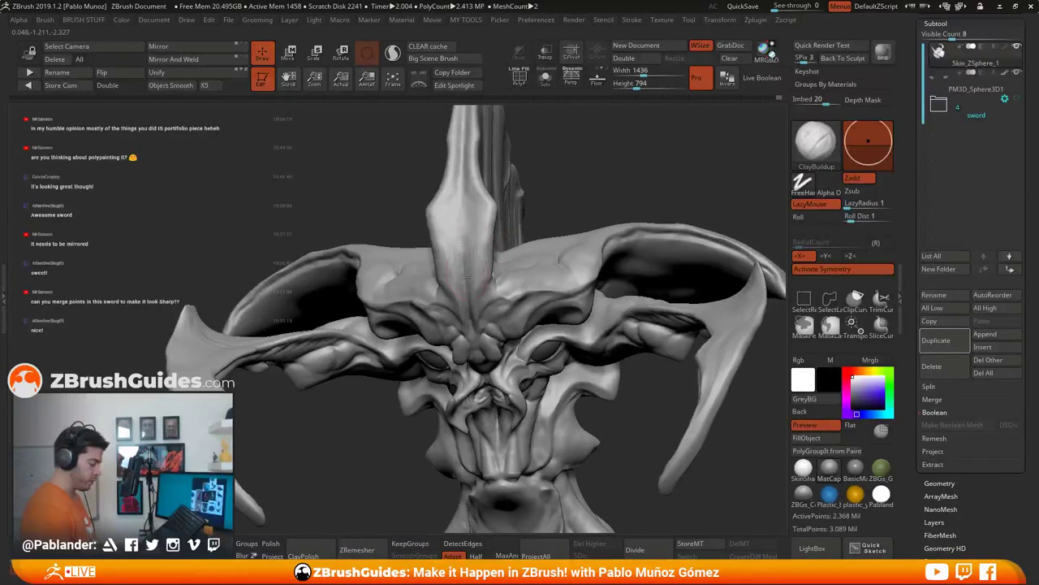
pyautogui.moveTo(481, 276); pyautogui.dragTo(473, 236)
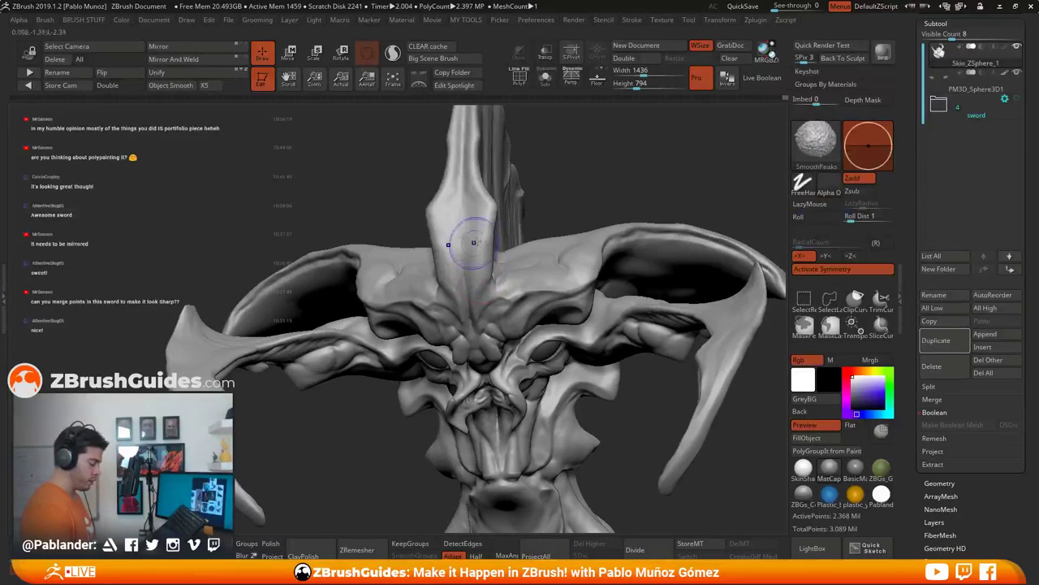
# Step: Build up the transition between the broad wing-like plate and the bulging folds beside the crest, softening it with SmoothPeaks
pyautogui.moveTo(506, 237)
pyautogui.mouseDown(button='right')
pyautogui.moveTo(562, 231)
pyautogui.moveTo(587, 255)
pyautogui.moveTo(541, 262)
pyautogui.moveTo(469, 327)
pyautogui.mouseUp(button='right')
pyautogui.moveTo(448, 341)
pyautogui.mouseDown()
pyautogui.moveTo(517, 318)
pyautogui.moveTo(485, 312)
pyautogui.moveTo(493, 319)
pyautogui.moveTo(485, 309)
pyautogui.moveTo(504, 306)
pyautogui.moveTo(440, 322)
pyautogui.mouseUp()
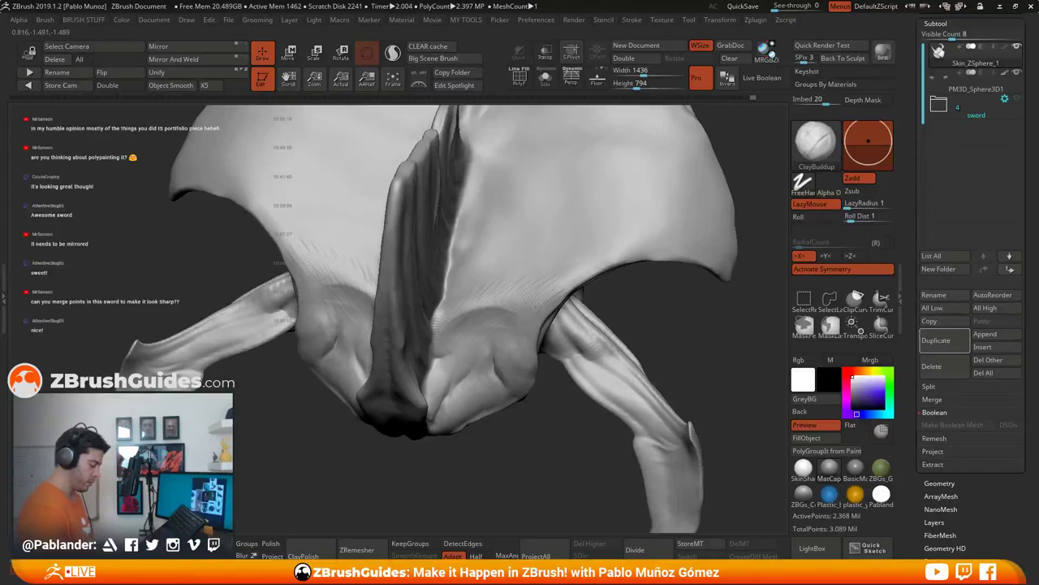
pyautogui.press('shift')
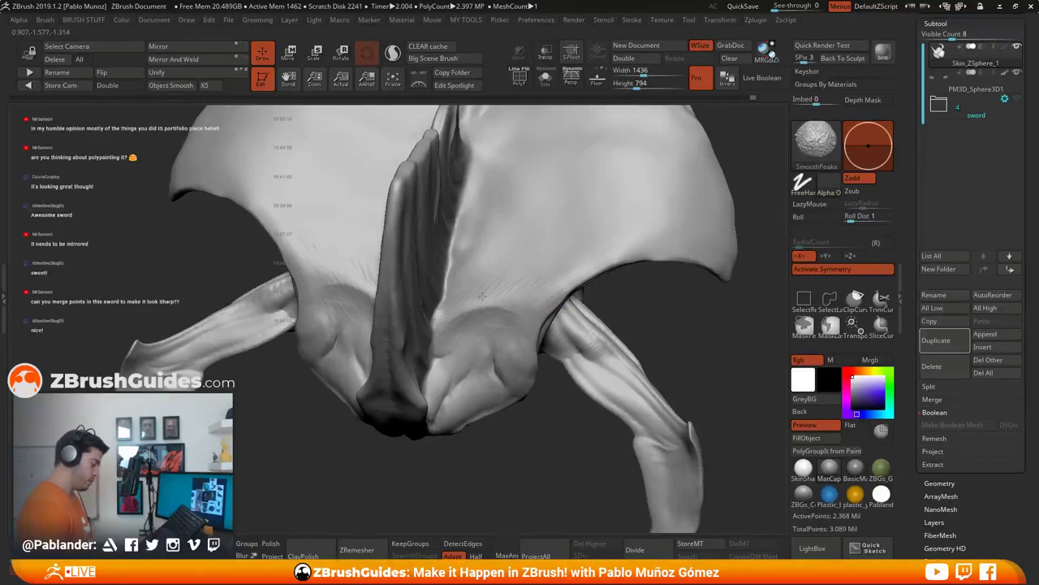
pyautogui.keyDown('shift'); pyautogui.moveTo(482, 295); pyautogui.dragTo(528, 286); pyautogui.keyUp('shift')
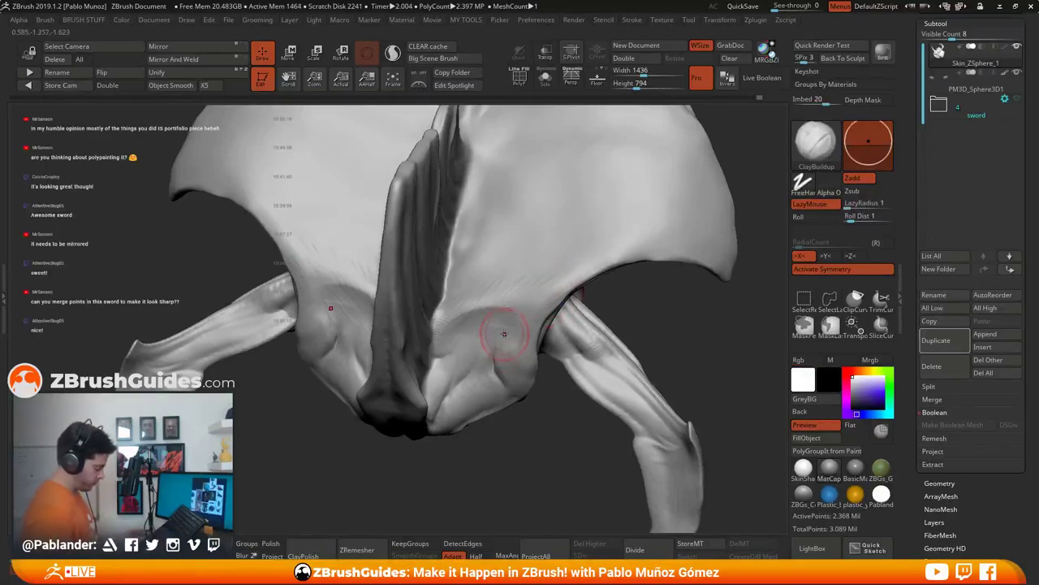
pyautogui.moveTo(503, 334)
pyautogui.mouseDown()
pyautogui.moveTo(494, 327)
pyautogui.moveTo(497, 351)
pyautogui.mouseUp()
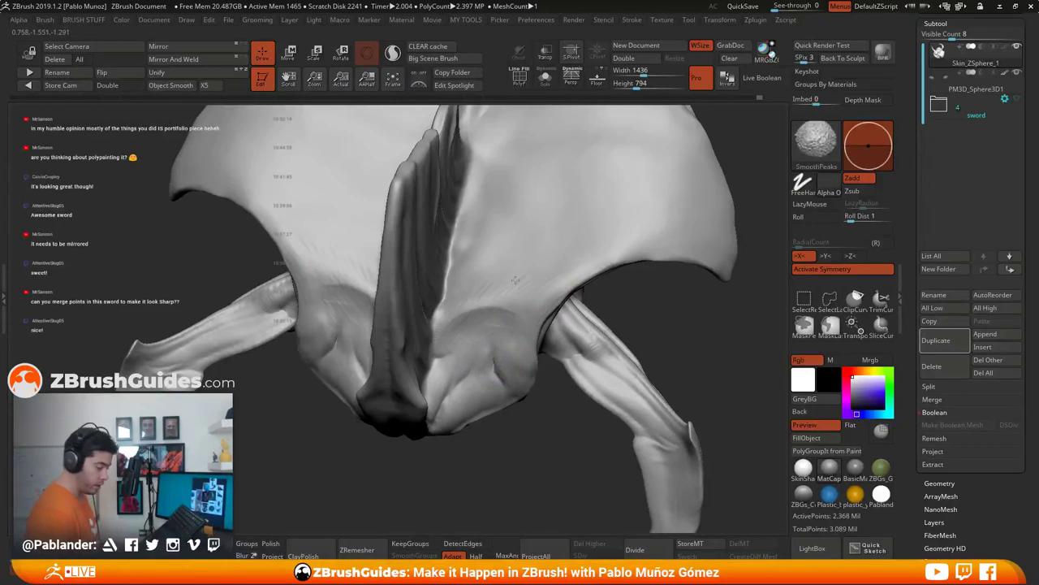
# Step: Soften the transition between the wing-like plate and the folds beside the crest using SmoothPeaks, with light ClayBuildup touches
pyautogui.press('space')
pyautogui.keyDown('shift'); pyautogui.moveTo(544, 288); pyautogui.dragTo(518, 293); pyautogui.keyUp('shift')
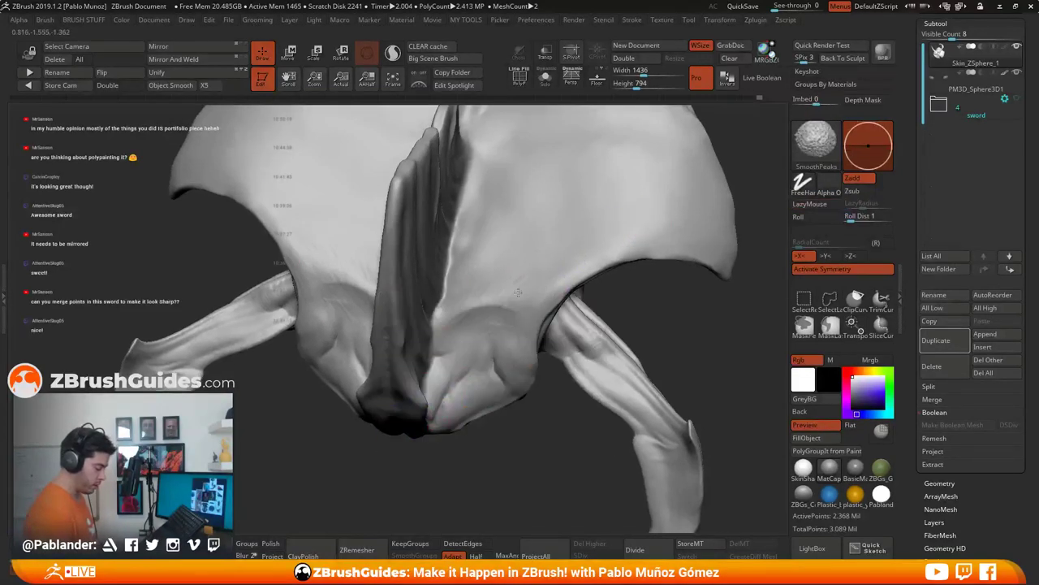
pyautogui.keyDown('shift'); pyautogui.moveTo(437, 327); pyautogui.dragTo(451, 329); pyautogui.keyUp('shift')
pyautogui.keyDown('shift'); pyautogui.moveTo(512, 314); pyautogui.dragTo(506, 315); pyautogui.keyUp('shift')
pyautogui.moveTo(485, 327); pyautogui.dragTo(466, 338, button='right')
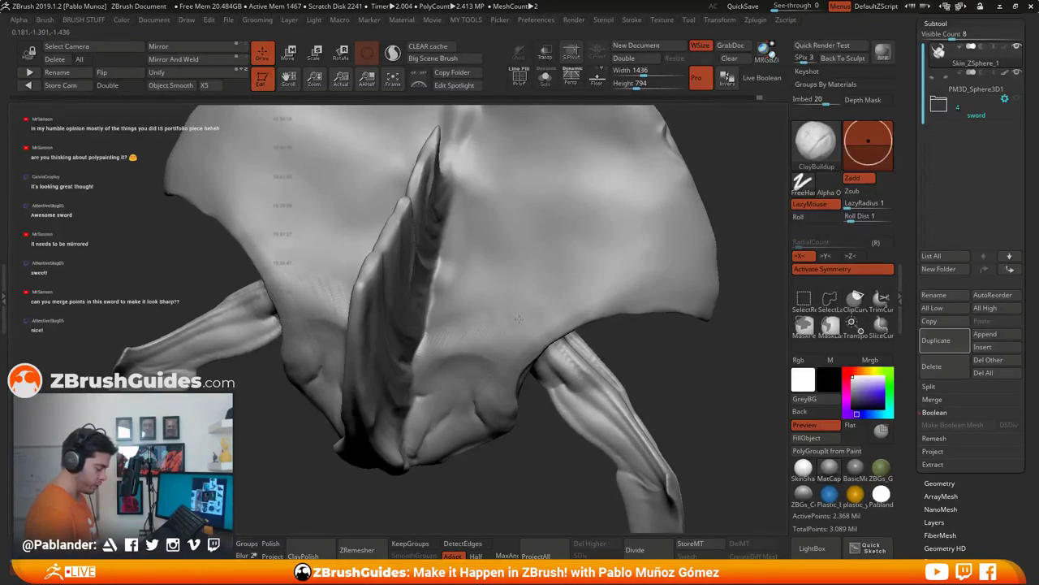
pyautogui.press('shift')
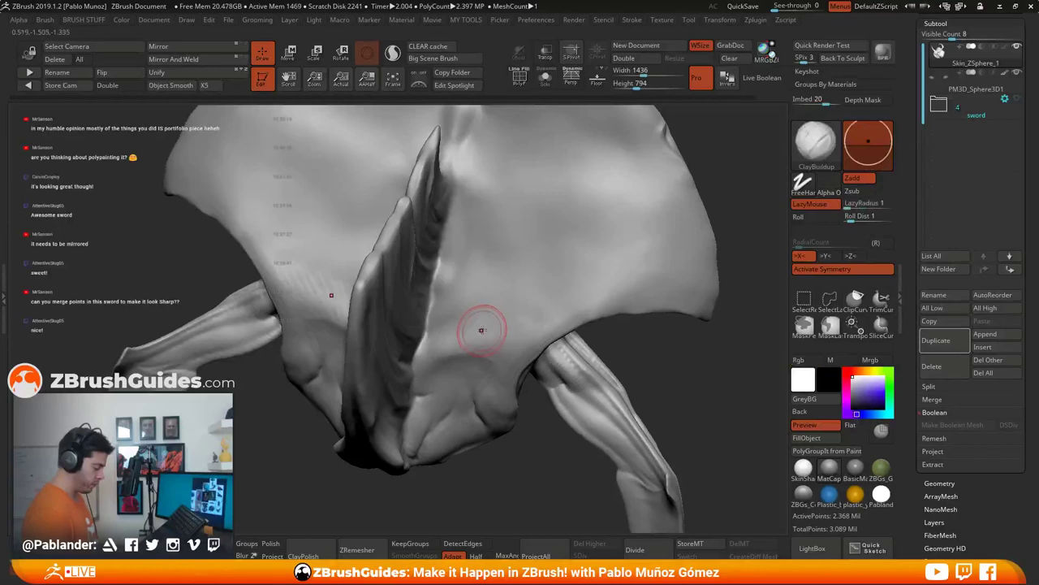
pyautogui.moveTo(480, 329); pyautogui.dragTo(485, 302, button='right')
pyautogui.keyDown('shift'); pyautogui.moveTo(485, 301); pyautogui.dragTo(464, 338); pyautogui.keyUp('shift')
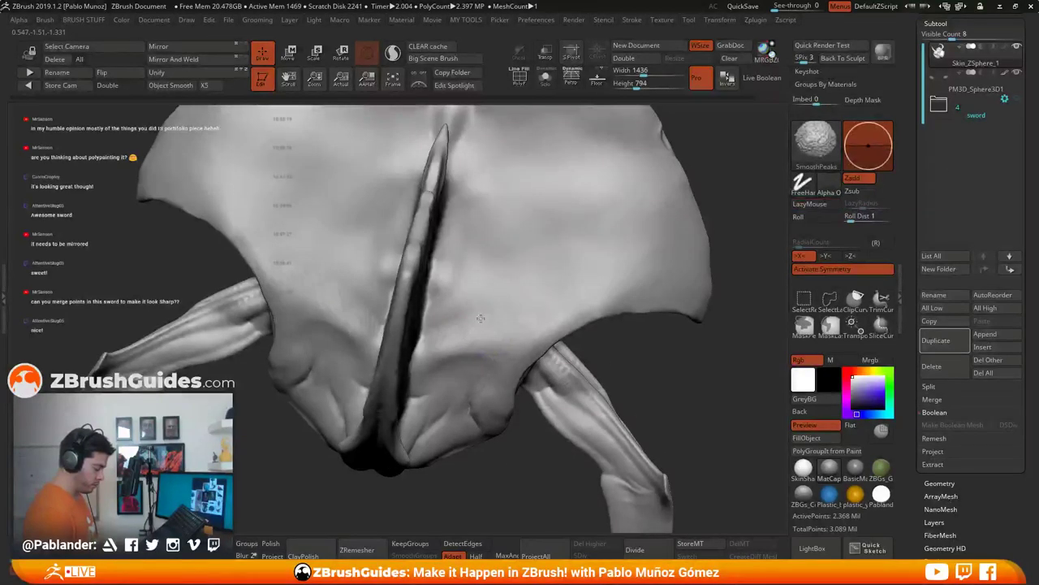
# Step: Build up the outer underside of the brow lobes with ClayBuildup and smooth it with SmoothPeaks
pyautogui.moveTo(533, 319)
pyautogui.mouseDown(button='right')
pyautogui.moveTo(587, 348)
pyautogui.moveTo(601, 438)
pyautogui.moveTo(630, 345)
pyautogui.moveTo(623, 372)
pyautogui.moveTo(627, 306)
pyautogui.moveTo(615, 278)
pyautogui.moveTo(604, 349)
pyautogui.mouseUp(button='right')
pyautogui.moveTo(555, 324); pyautogui.dragTo(621, 383, button='right')
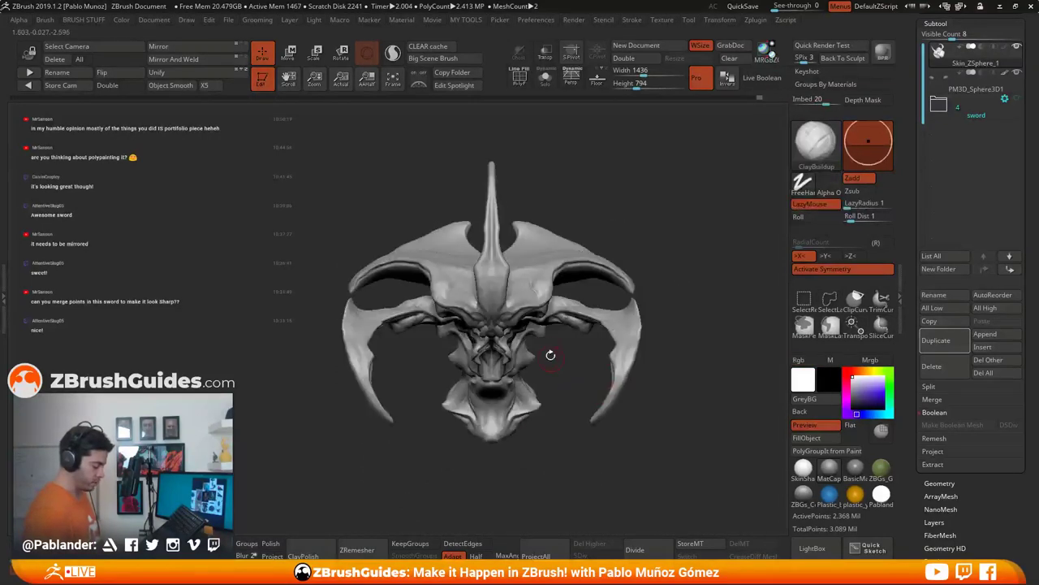
pyautogui.moveTo(549, 354)
pyautogui.keyDown('alt'); pyautogui.mouseDown(button='right')
pyautogui.moveTo(580, 308)
pyautogui.moveTo(569, 330)
pyautogui.moveTo(566, 173)
pyautogui.moveTo(564, 187)
pyautogui.mouseUp(button='right'); pyautogui.keyUp('alt')
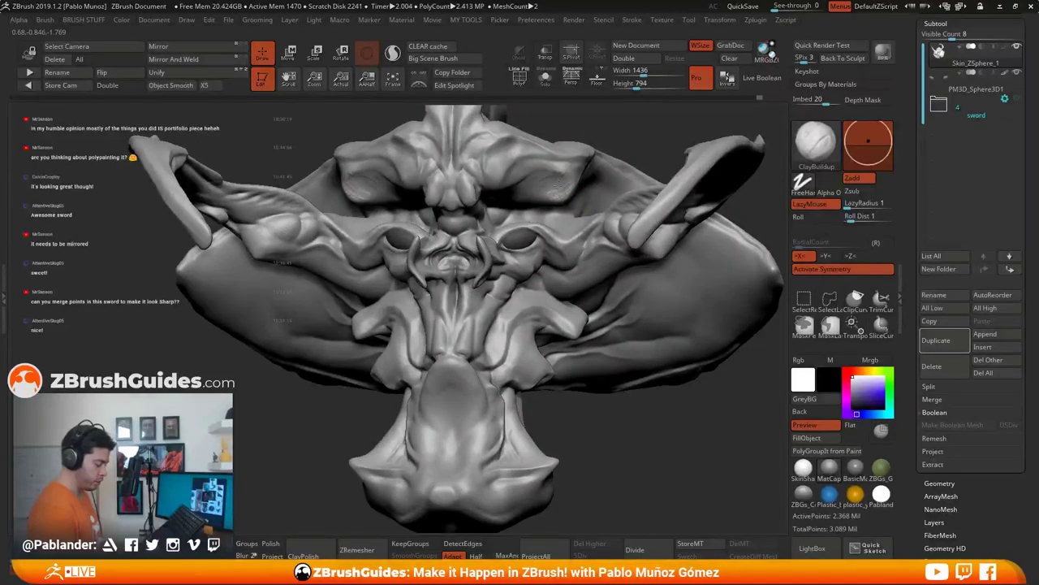
pyautogui.moveTo(558, 188); pyautogui.dragTo(539, 195)
pyautogui.moveTo(546, 224); pyautogui.dragTo(542, 177, button='right')
pyautogui.moveTo(560, 201)
pyautogui.mouseDown()
pyautogui.moveTo(532, 204)
pyautogui.moveTo(549, 192)
pyautogui.mouseUp()
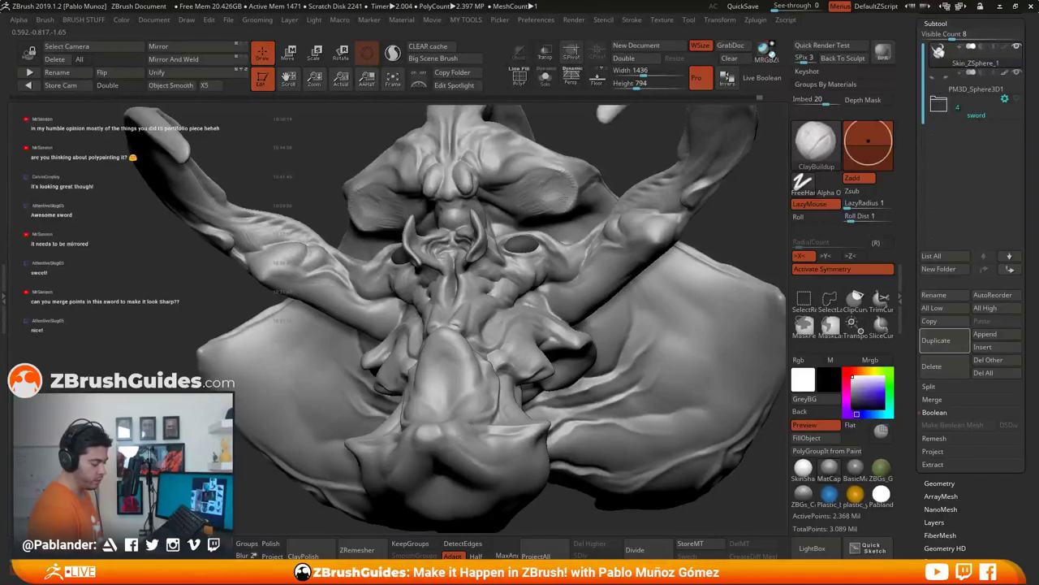
pyautogui.press('shift')
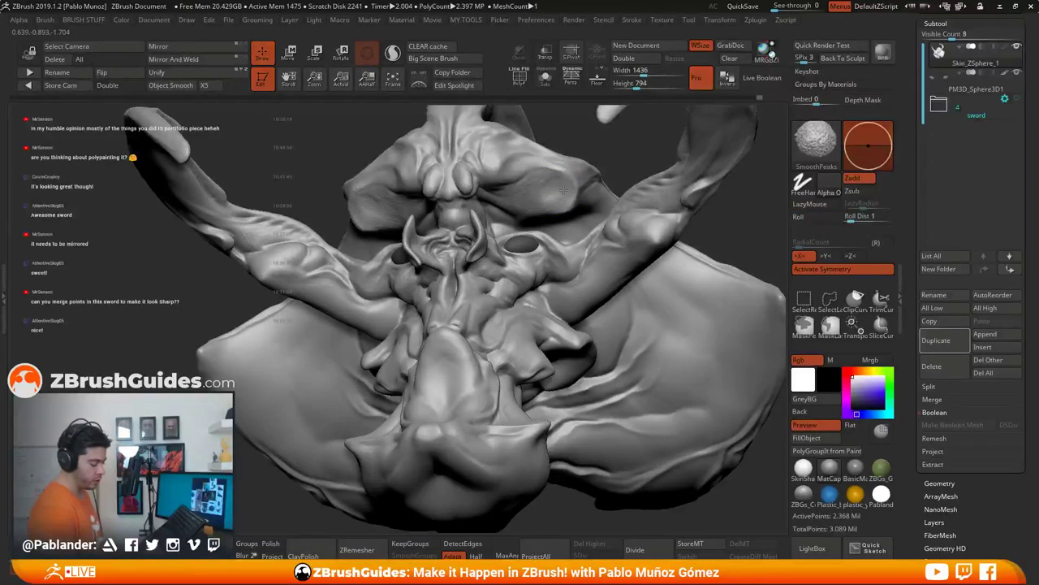
# Step: Choose the DamStandard brush, adjust its draw size, and carve creases at the crest base and around the central brow nodules
pyautogui.moveTo(598, 255)
pyautogui.mouseDown(button='right')
pyautogui.moveTo(597, 298)
pyautogui.moveTo(569, 273)
pyautogui.moveTo(588, 308)
pyautogui.moveTo(496, 284)
pyautogui.mouseUp(button='right')
pyautogui.moveTo(557, 322); pyautogui.dragTo(561, 332, button='right')
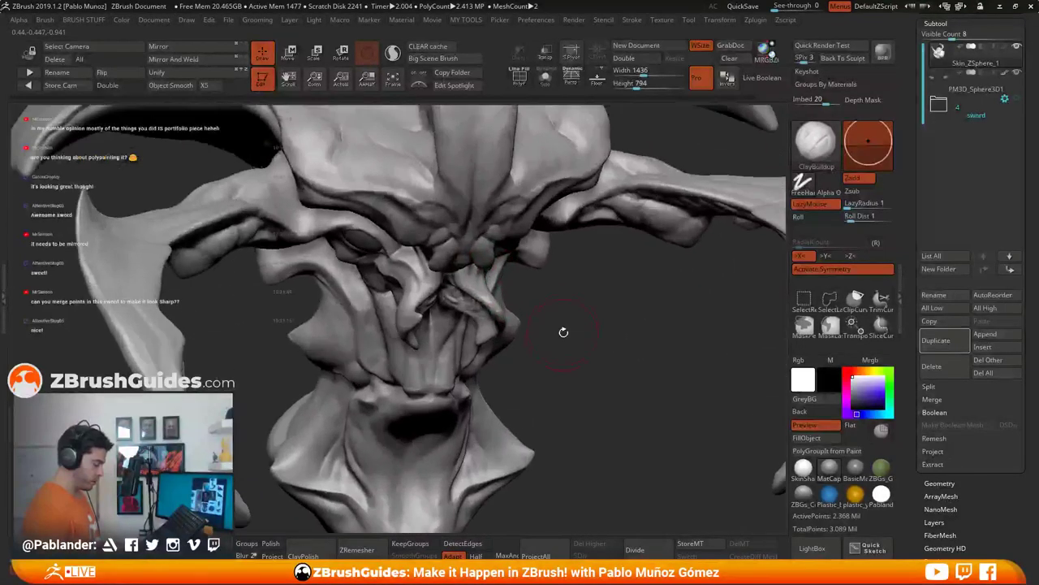
pyautogui.press('b')
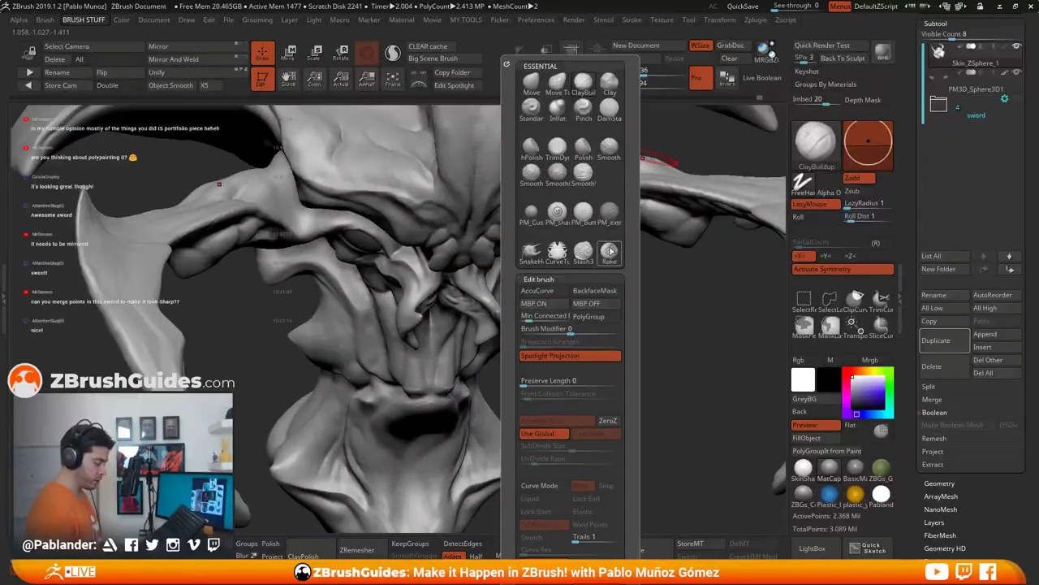
pyautogui.click(609, 108)
pyautogui.press('space')
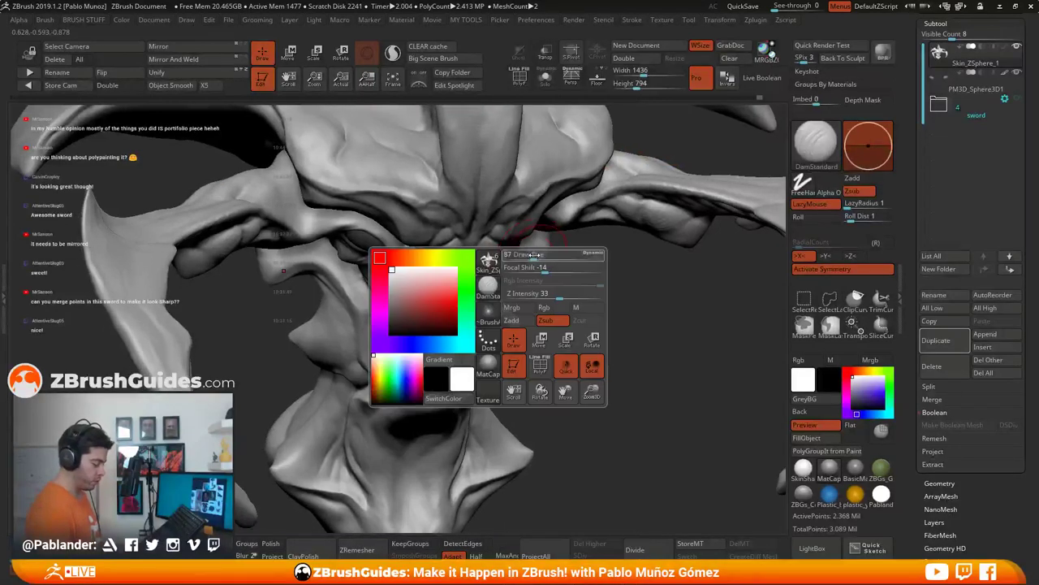
pyautogui.moveTo(515, 239)
pyautogui.mouseDown(button='right')
pyautogui.moveTo(530, 258)
pyautogui.moveTo(548, 240)
pyautogui.moveTo(564, 251)
pyautogui.moveTo(540, 218)
pyautogui.mouseUp(button='right')
pyautogui.keyDown('alt'); pyautogui.moveTo(560, 322); pyautogui.dragTo(557, 268, button='right'); pyautogui.keyUp('alt')
pyautogui.press('space')
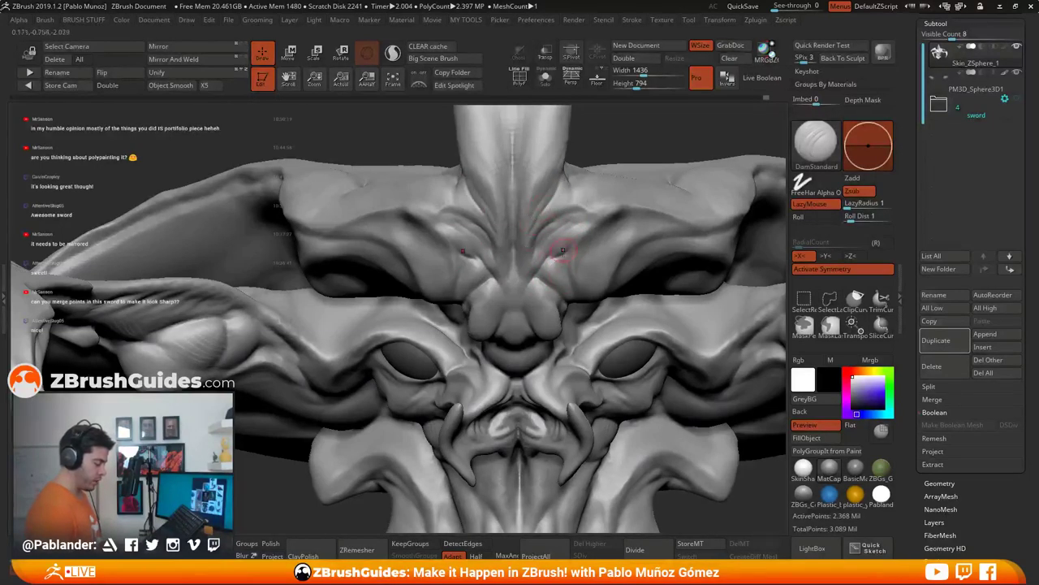
pyautogui.moveTo(563, 251)
pyautogui.mouseDown(button='right')
pyautogui.moveTo(550, 224)
pyautogui.moveTo(503, 260)
pyautogui.mouseUp(button='right')
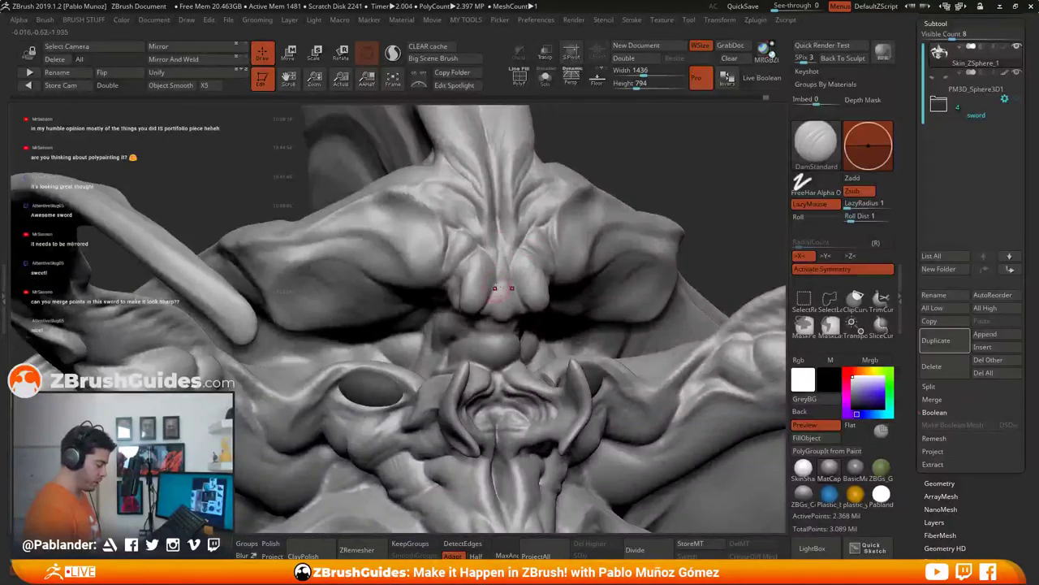
pyautogui.moveTo(501, 258)
pyautogui.mouseDown(button='right')
pyautogui.moveTo(500, 296)
pyautogui.moveTo(484, 295)
pyautogui.mouseUp(button='right')
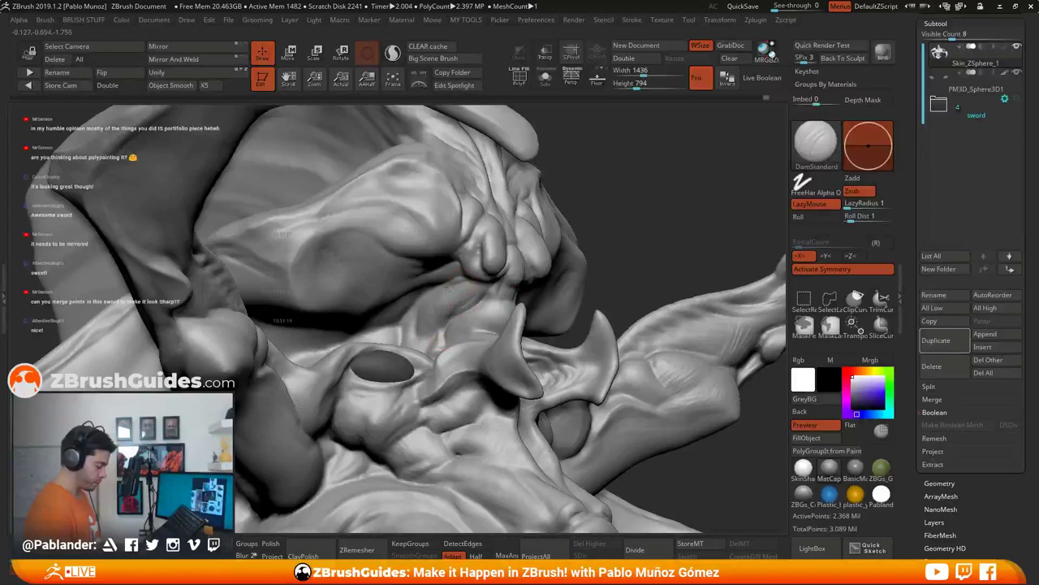
# Step: Sharpen the creases between the brow folds on both sides of the central nodules with DamStandard
pyautogui.moveTo(441, 323)
pyautogui.mouseDown(button='right')
pyautogui.moveTo(498, 265)
pyautogui.moveTo(615, 241)
pyautogui.mouseUp(button='right')
pyautogui.press('space')
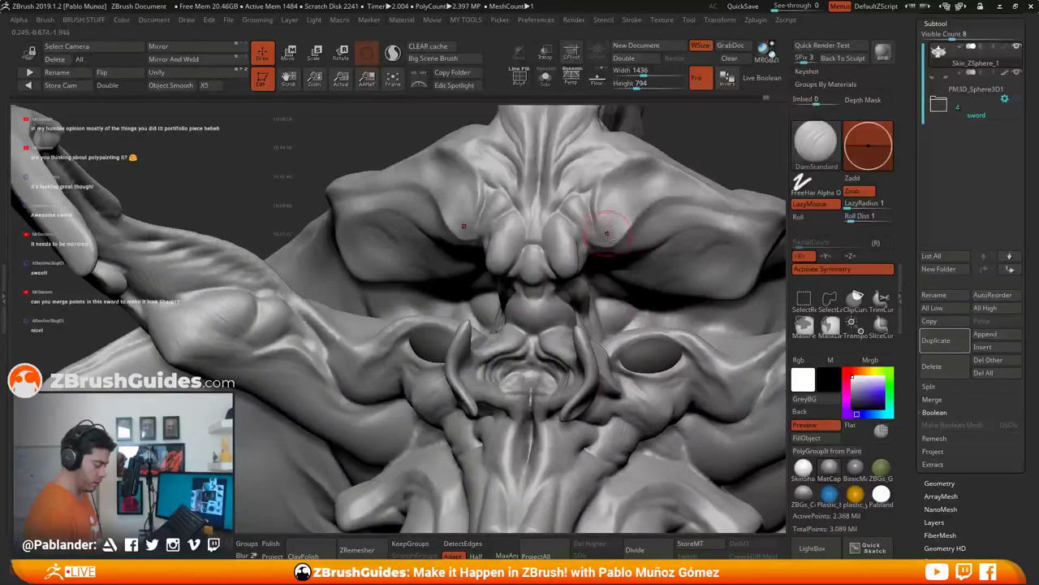
pyautogui.moveTo(603, 263); pyautogui.dragTo(597, 246, button='right')
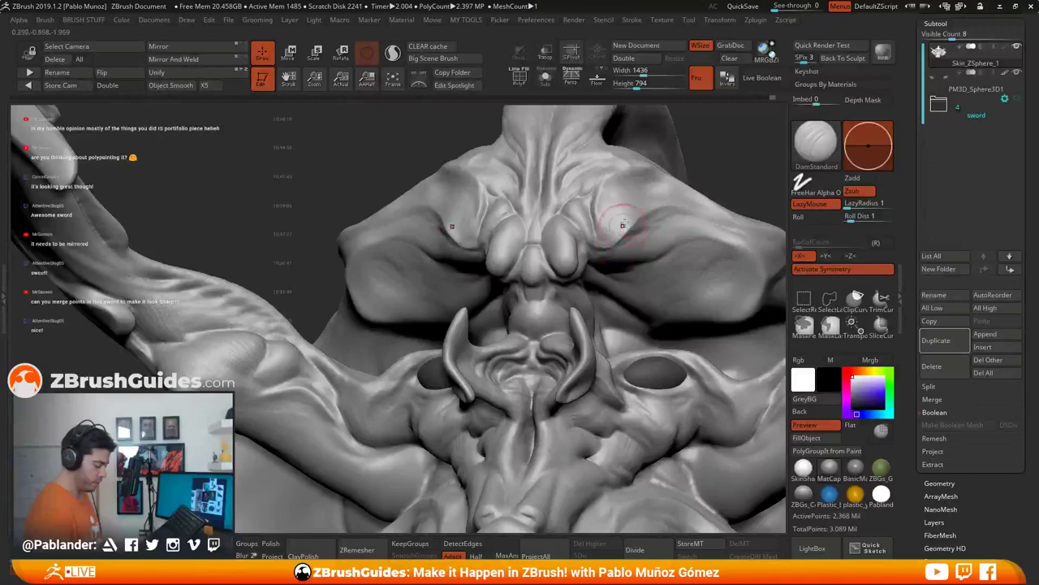
pyautogui.moveTo(617, 215); pyautogui.dragTo(625, 268, button='right')
pyautogui.moveTo(601, 264); pyautogui.dragTo(582, 284, button='right')
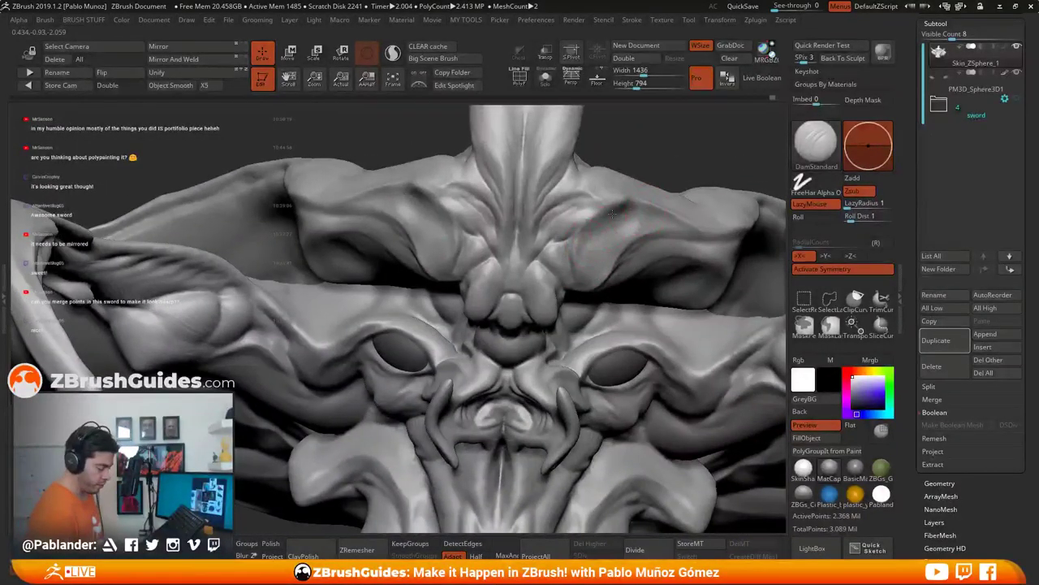
# Step: Carve finer creases around the eye sockets, nose folds and mouth tusks with DamStandard
pyautogui.moveTo(613, 214)
pyautogui.mouseDown(button='right')
pyautogui.moveTo(605, 235)
pyautogui.moveTo(638, 265)
pyautogui.moveTo(591, 252)
pyautogui.moveTo(631, 325)
pyautogui.moveTo(603, 324)
pyautogui.mouseUp(button='right')
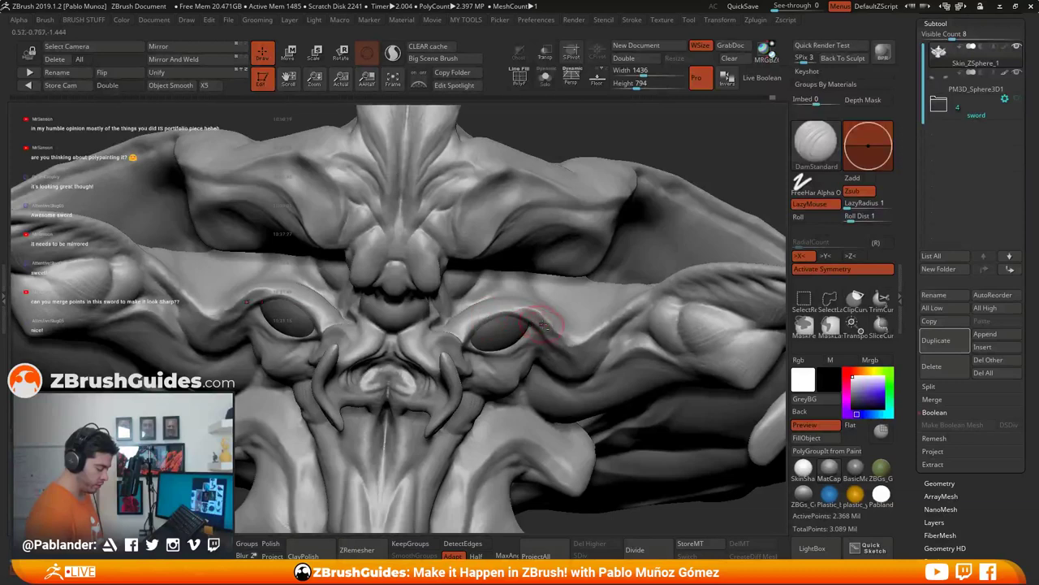
pyautogui.moveTo(526, 323); pyautogui.dragTo(532, 319, button='right')
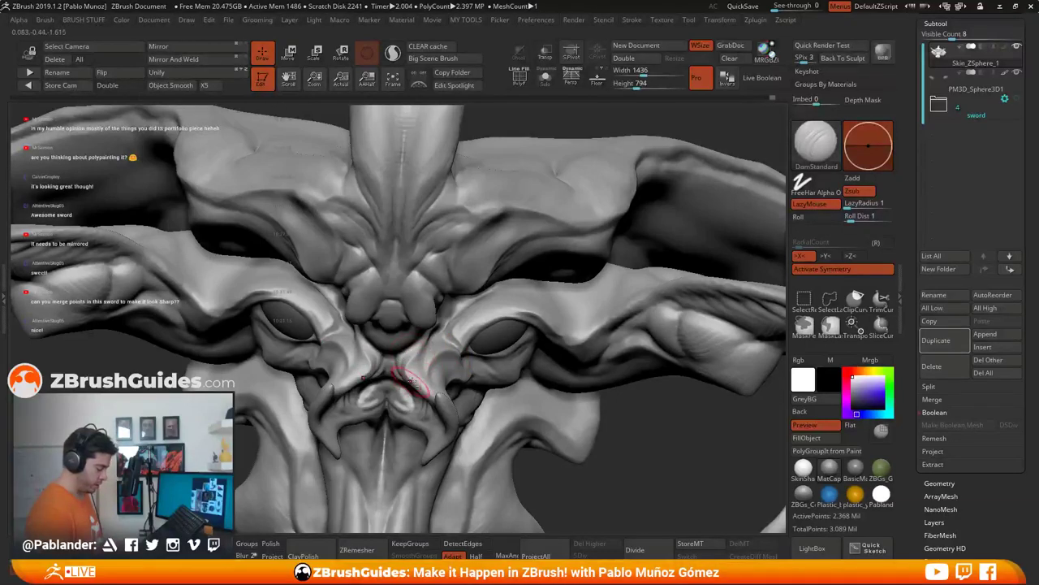
pyautogui.moveTo(410, 382)
pyautogui.mouseDown(button='right')
pyautogui.moveTo(430, 326)
pyautogui.moveTo(435, 341)
pyautogui.mouseUp(button='right')
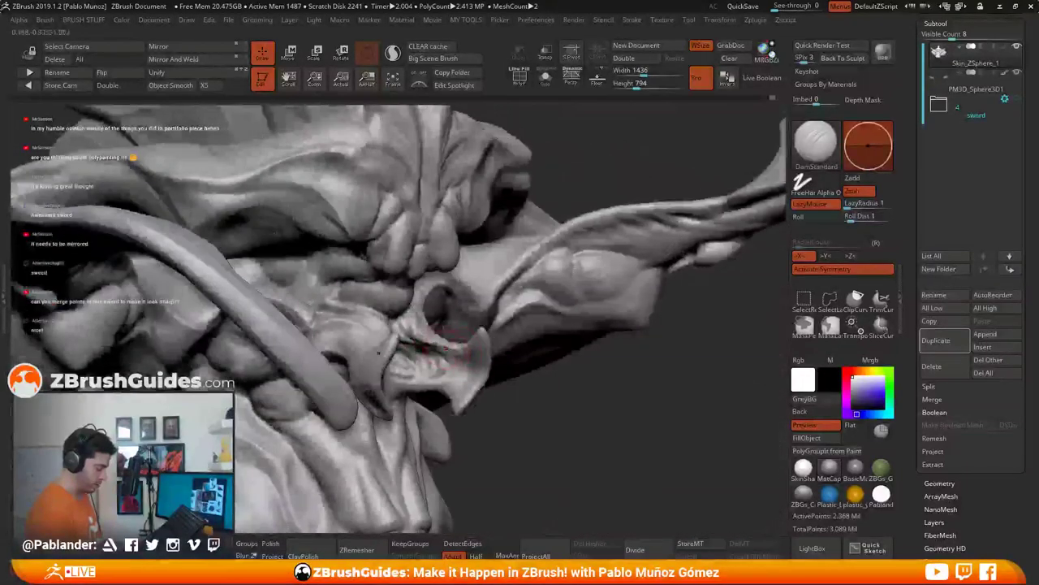
pyautogui.moveTo(462, 355)
pyautogui.mouseDown()
pyautogui.moveTo(453, 358)
pyautogui.moveTo(466, 359)
pyautogui.mouseUp()
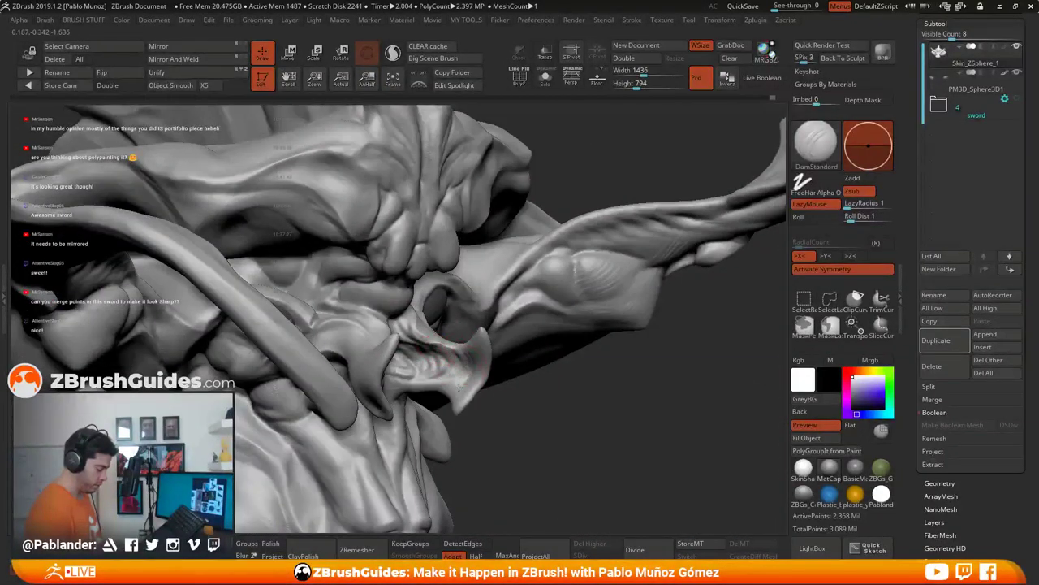
pyautogui.moveTo(483, 346)
pyautogui.mouseDown(button='right')
pyautogui.moveTo(512, 345)
pyautogui.moveTo(492, 335)
pyautogui.mouseUp(button='right')
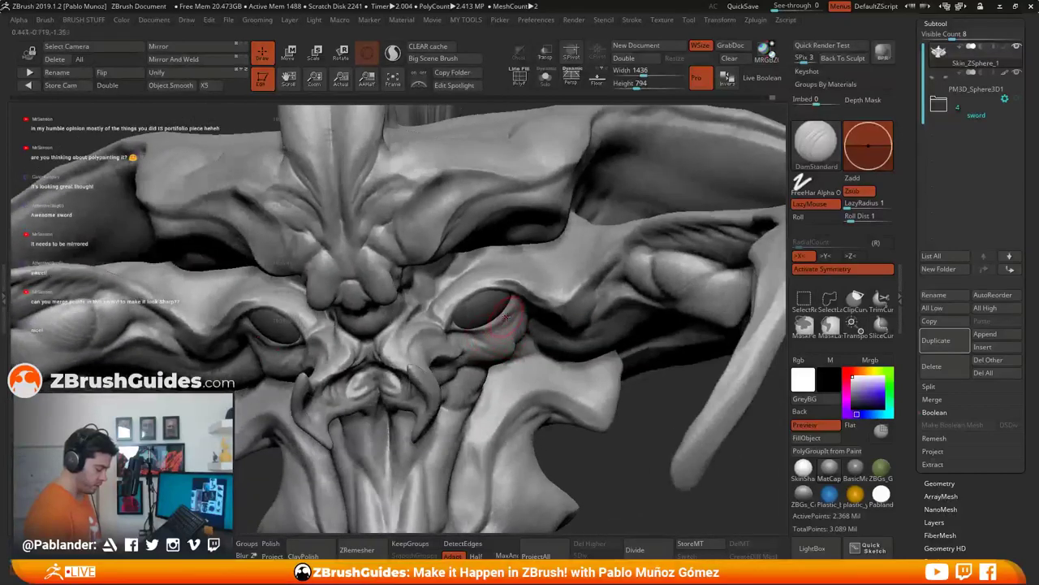
pyautogui.moveTo(503, 323)
pyautogui.mouseDown()
pyautogui.moveTo(482, 341)
pyautogui.moveTo(458, 334)
pyautogui.mouseUp()
# Step: Build up the lower eyelid rims, the folds beneath the eye sockets and the nose bridge with the Clay brush
pyautogui.moveTo(460, 333); pyautogui.dragTo(510, 291, button='right')
pyautogui.press('b')
pyautogui.click(544, 82)
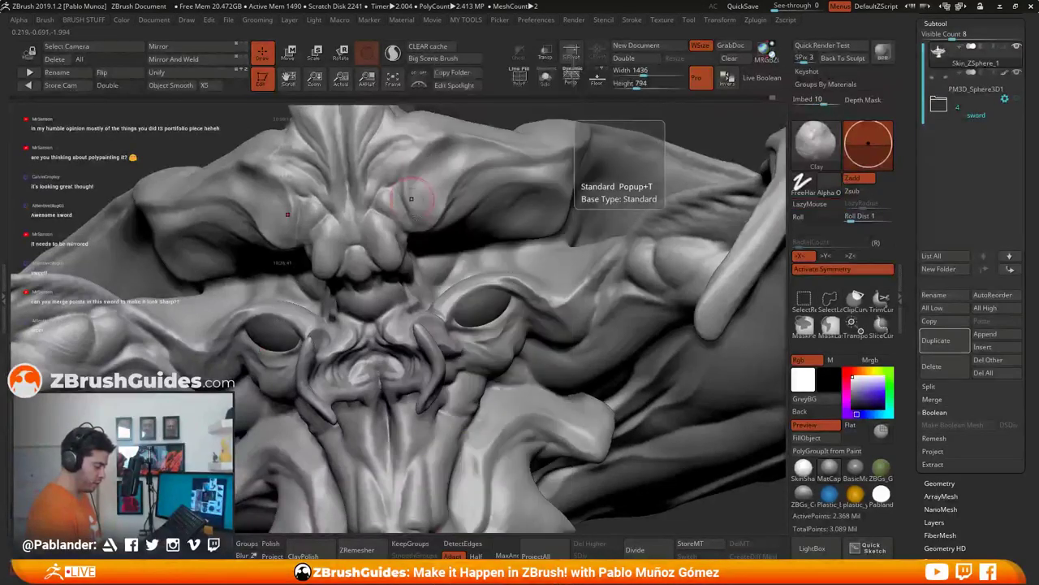
pyautogui.moveTo(497, 326)
pyautogui.mouseDown(button='right')
pyautogui.moveTo(468, 341)
pyautogui.moveTo(447, 321)
pyautogui.moveTo(457, 321)
pyautogui.mouseUp(button='right')
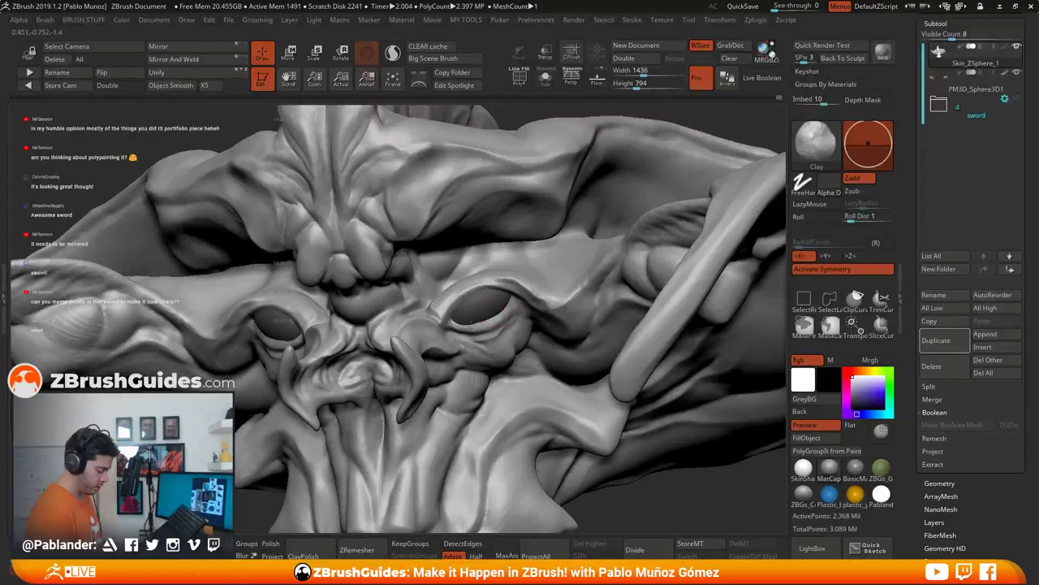
pyautogui.moveTo(462, 328); pyautogui.dragTo(468, 328, button='right')
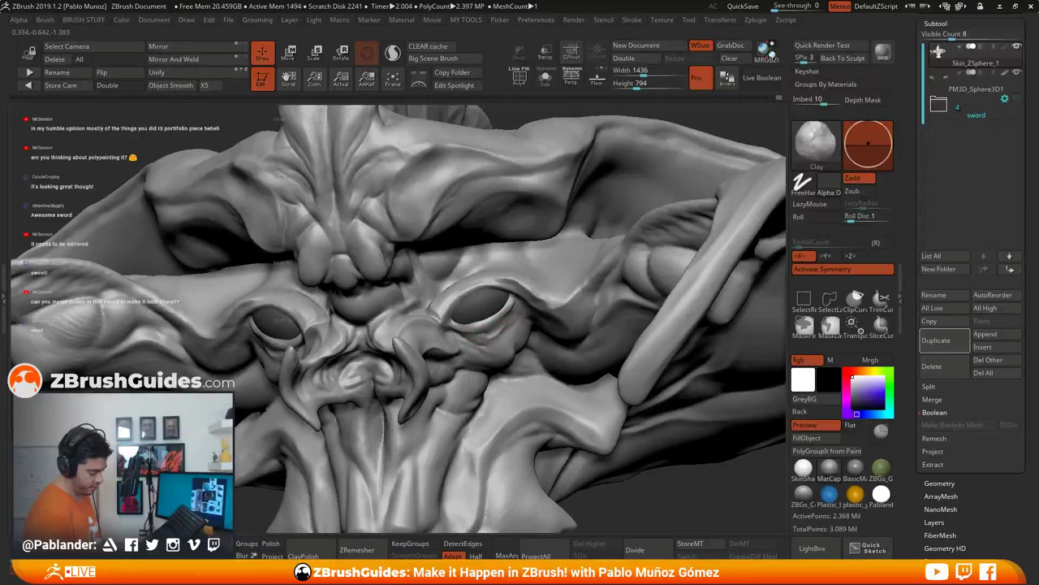
pyautogui.moveTo(484, 340); pyautogui.dragTo(506, 344)
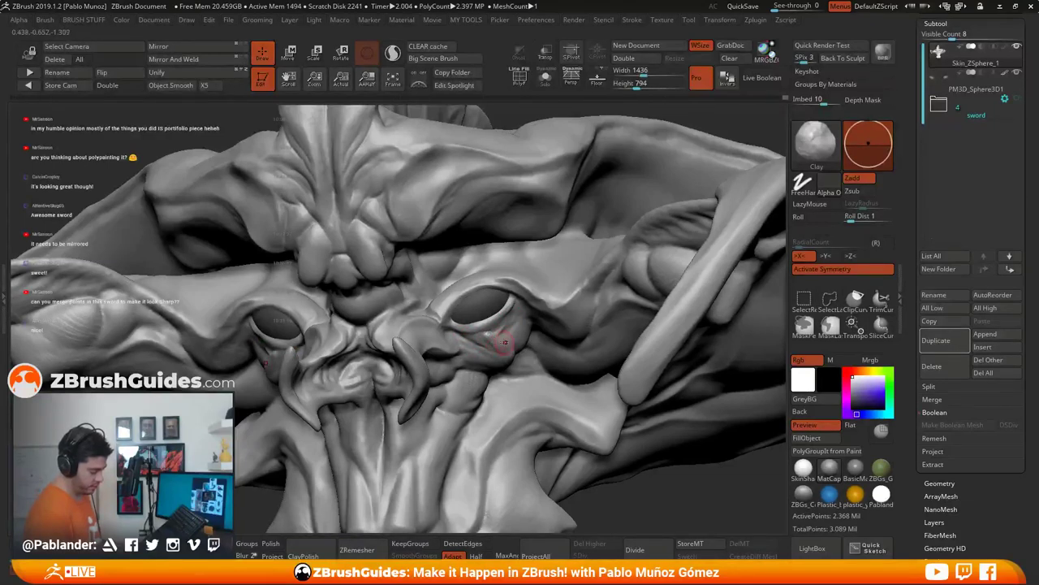
pyautogui.press('shift')
pyautogui.moveTo(515, 341)
pyautogui.mouseDown(button='right')
pyautogui.moveTo(520, 323)
pyautogui.moveTo(485, 302)
pyautogui.mouseUp(button='right')
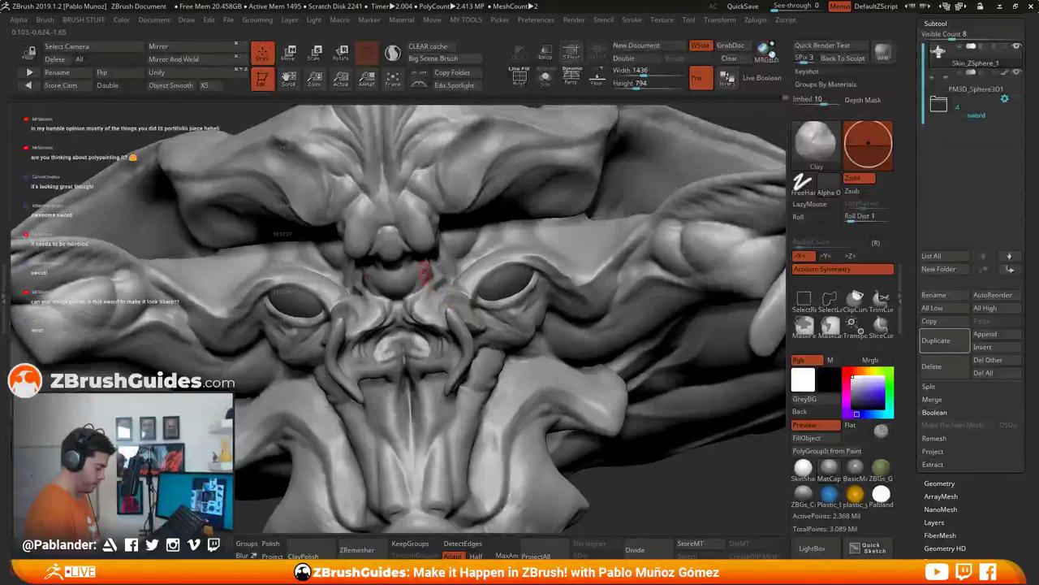
pyautogui.moveTo(421, 288); pyautogui.dragTo(490, 379)
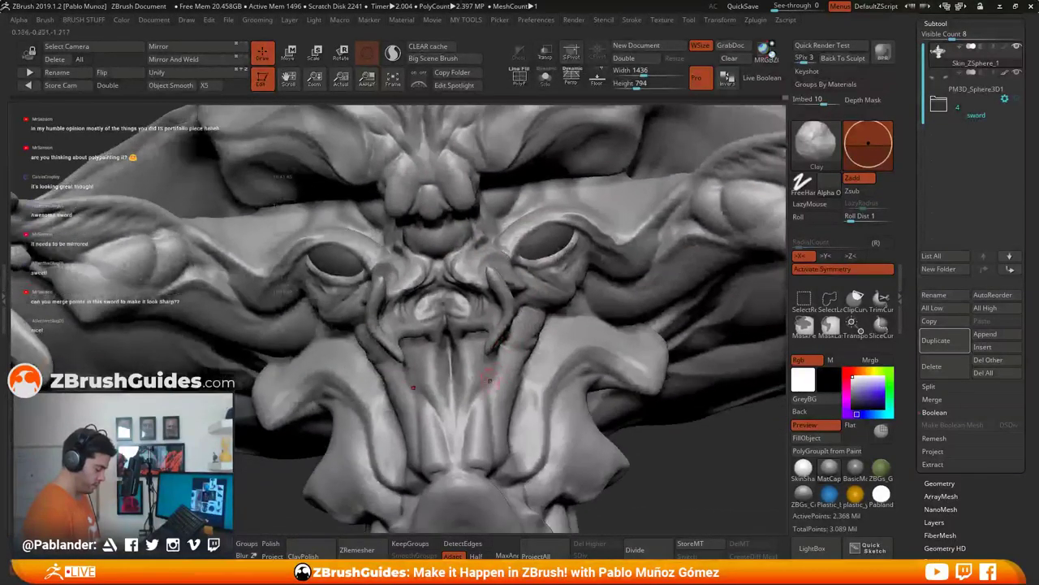
pyautogui.moveTo(536, 357); pyautogui.dragTo(528, 330, button='right')
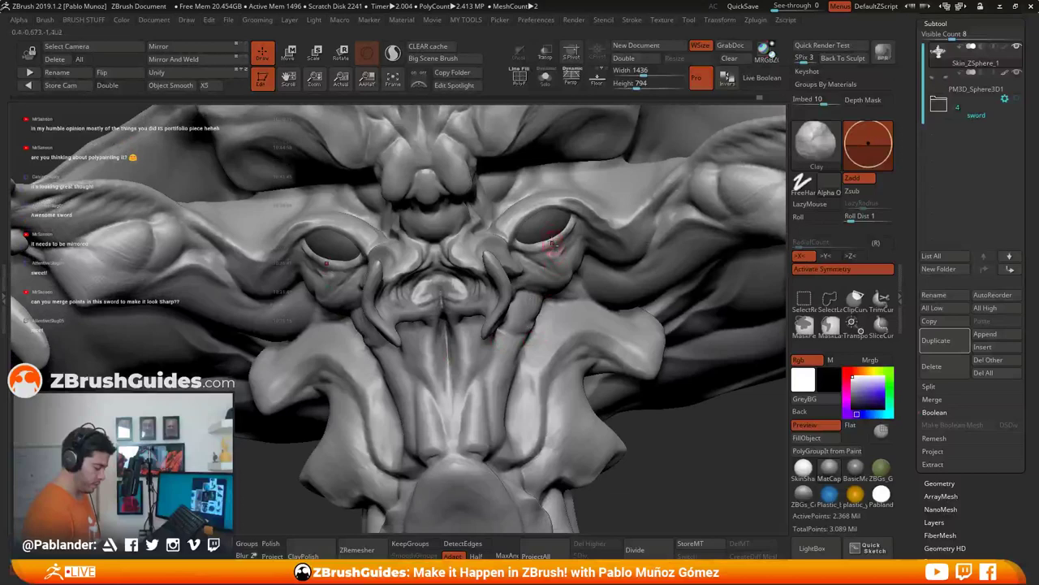
# Step: Switch to the Move brush, adjust its draw size, and reshape the eyelids and outer corners of the eye sockets
pyautogui.press('b')
pyautogui.press('m')
pyautogui.press('v')
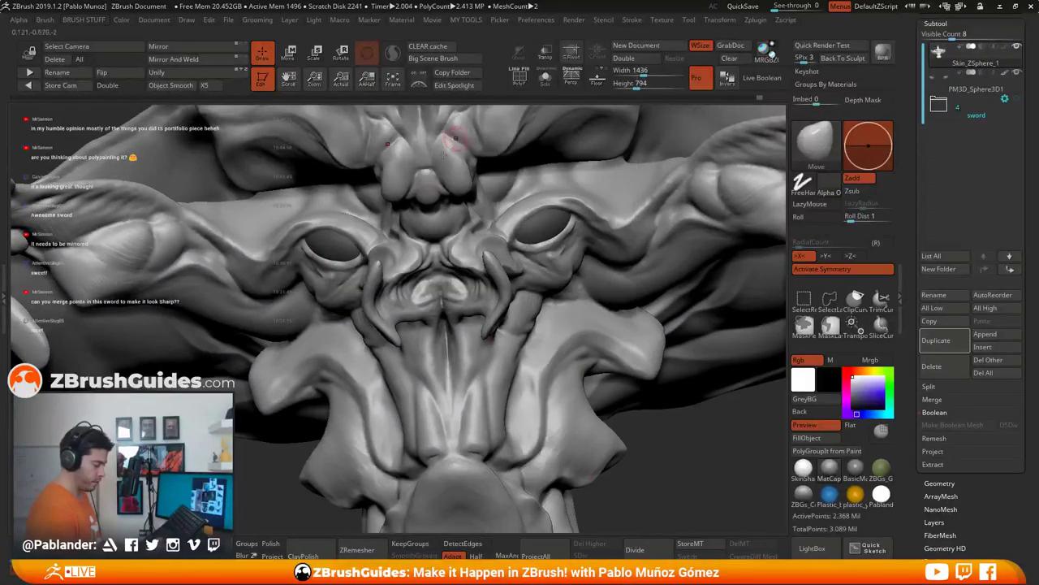
pyautogui.rightClick(535, 228)
pyautogui.moveTo(535, 228); pyautogui.dragTo(540, 227)
pyautogui.moveTo(523, 230)
pyautogui.mouseDown(button='right')
pyautogui.moveTo(532, 242)
pyautogui.moveTo(521, 238)
pyautogui.moveTo(565, 229)
pyautogui.mouseUp(button='right')
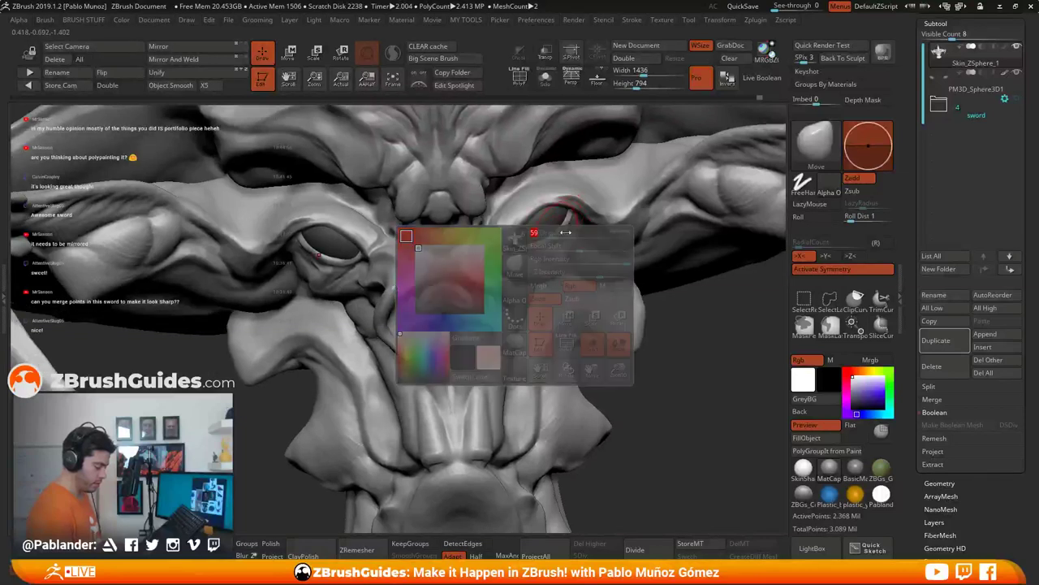
pyautogui.moveTo(563, 229); pyautogui.dragTo(558, 242)
pyautogui.moveTo(561, 197); pyautogui.dragTo(564, 199)
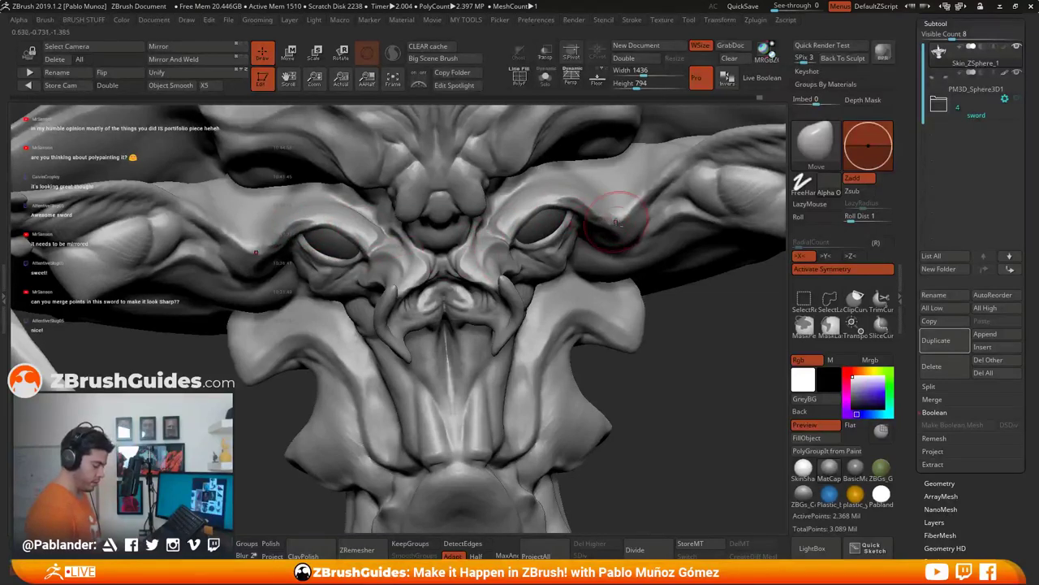
# Step: Place the move gizmo on the creature's head in side view and quick-save the project
pyautogui.moveTo(631, 323)
pyautogui.keyDown('ctrl'); pyautogui.mouseDown(button='right')
pyautogui.moveTo(647, 379)
pyautogui.moveTo(634, 425)
pyautogui.moveTo(612, 401)
pyautogui.moveTo(657, 401)
pyautogui.moveTo(597, 410)
pyautogui.moveTo(700, 371)
pyautogui.mouseUp(button='right'); pyautogui.keyUp('ctrl')
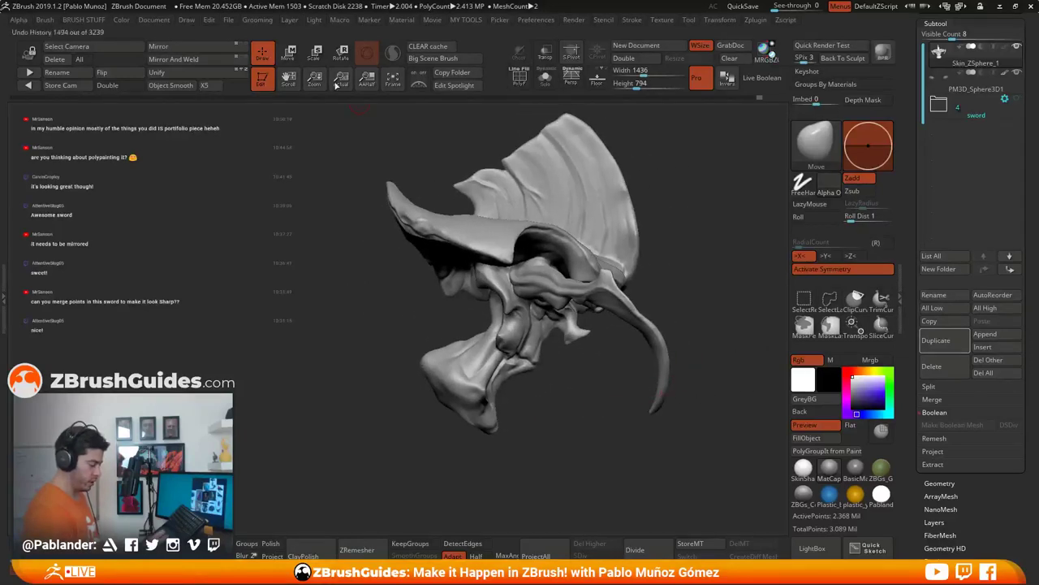
pyautogui.keyDown('alt'); pyautogui.moveTo(679, 157); pyautogui.dragTo(674, 189, button='right'); pyautogui.keyUp('alt')
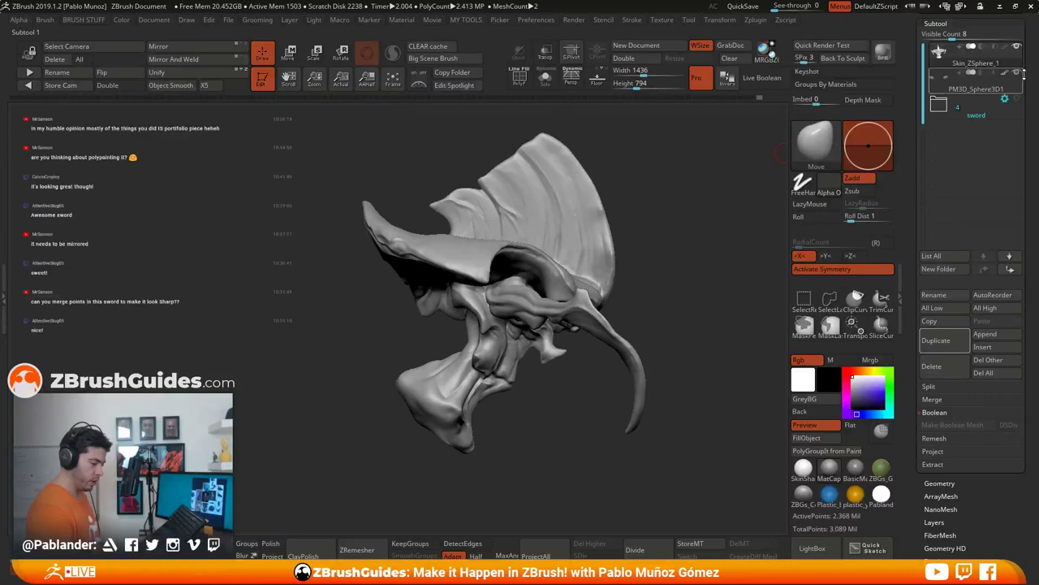
pyautogui.click(288, 53)
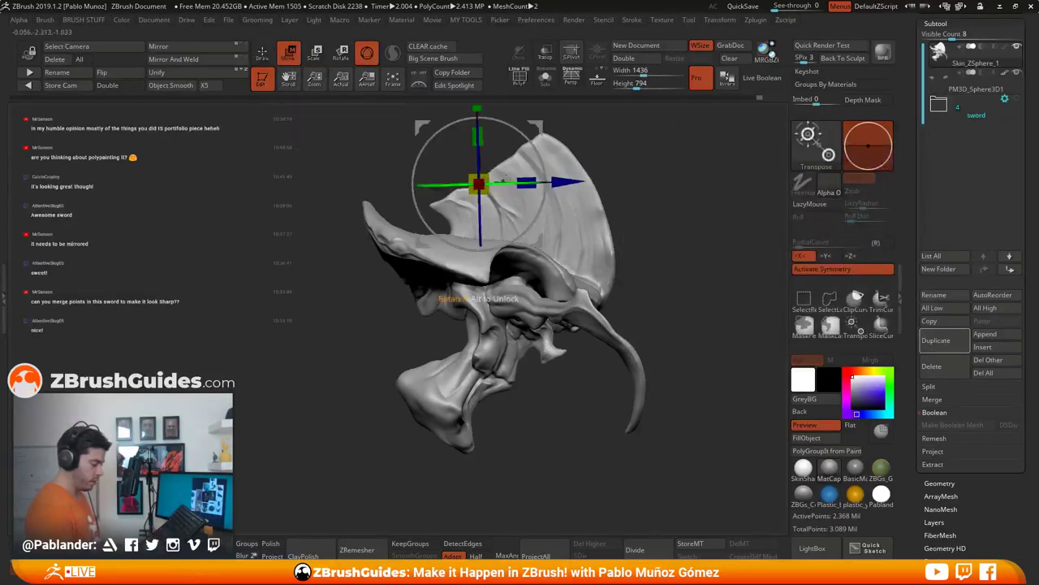
pyautogui.keyDown('alt'); pyautogui.moveTo(634, 168); pyautogui.dragTo(615, 234, button='right'); pyautogui.keyUp('alt')
pyautogui.keyDown('ctrl'); pyautogui.moveTo(615, 234); pyautogui.dragTo(592, 188, button='right'); pyautogui.keyUp('ctrl')
pyautogui.click(448, 136)
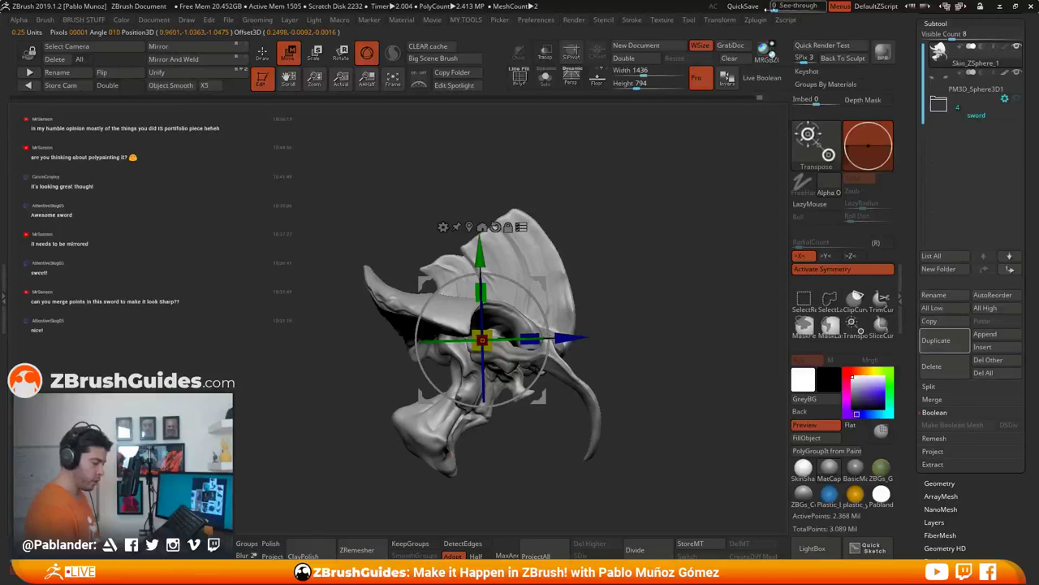
pyautogui.click(744, 6)
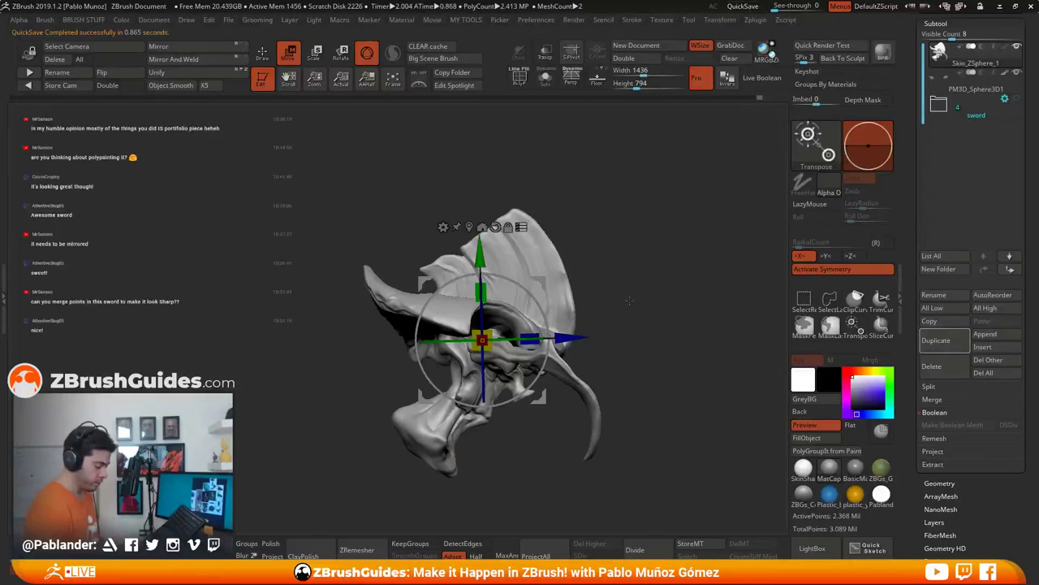
# Step: Turn on perspective for the front view of the creature and return to Draw mode
pyautogui.moveTo(544, 368); pyautogui.dragTo(550, 355)
pyautogui.keyDown('shift'); pyautogui.moveTo(591, 290); pyautogui.dragTo(662, 349); pyautogui.keyUp('shift')
pyautogui.keyDown('alt'); pyautogui.moveTo(556, 382); pyautogui.dragTo(584, 365); pyautogui.keyUp('alt')
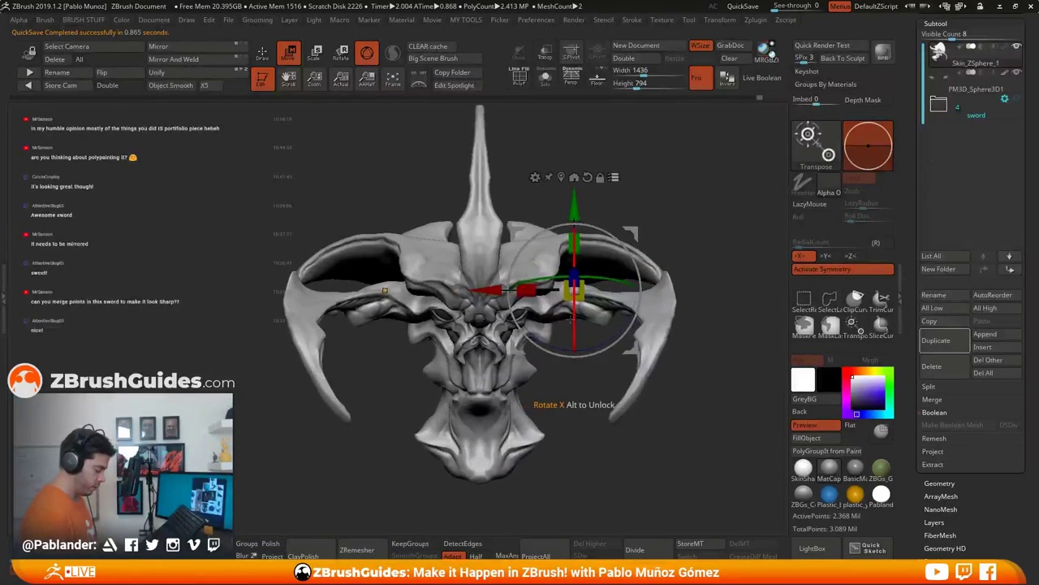
pyautogui.moveTo(574, 315); pyautogui.dragTo(574, 310)
pyautogui.click(572, 77)
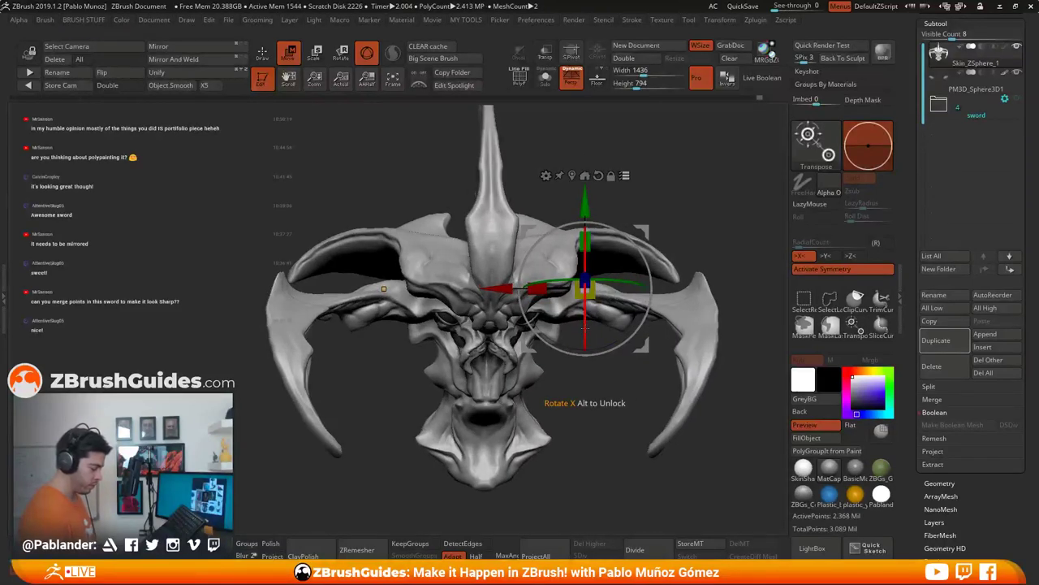
pyautogui.moveTo(585, 326); pyautogui.dragTo(585, 328)
pyautogui.moveTo(589, 389)
pyautogui.keyDown('alt'); pyautogui.mouseDown()
pyautogui.moveTo(564, 389)
pyautogui.moveTo(568, 434)
pyautogui.moveTo(583, 390)
pyautogui.mouseUp(); pyautogui.keyUp('alt')
pyautogui.press('q')
pyautogui.moveTo(684, 336)
pyautogui.mouseDown()
pyautogui.moveTo(679, 324)
pyautogui.moveTo(718, 343)
pyautogui.moveTo(715, 283)
pyautogui.moveTo(698, 268)
pyautogui.moveTo(660, 276)
pyautogui.moveTo(702, 191)
pyautogui.moveTo(715, 205)
pyautogui.mouseUp()
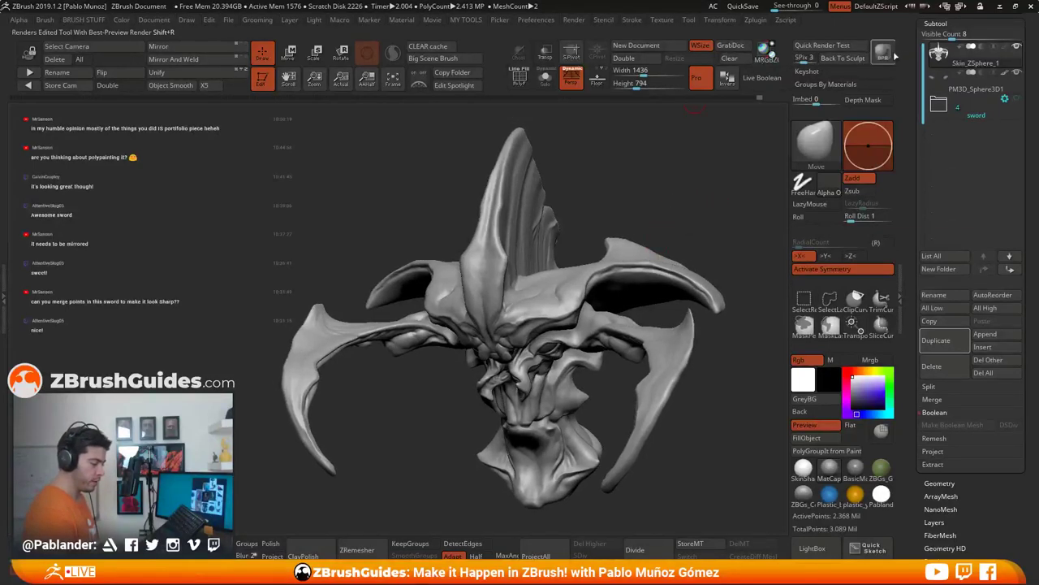
# Step: Adjust the BPR Shadow settings and render the creature with BPR from a three-quarter view
pyautogui.click(573, 19)
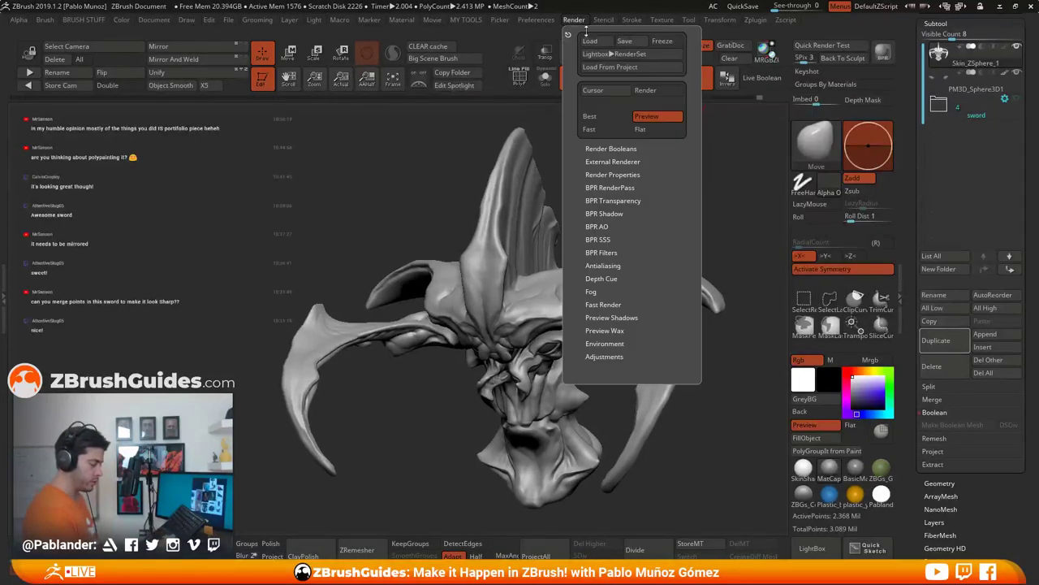
pyautogui.click(664, 211)
pyautogui.moveTo(640, 240); pyautogui.dragTo(591, 239)
pyautogui.click(886, 54)
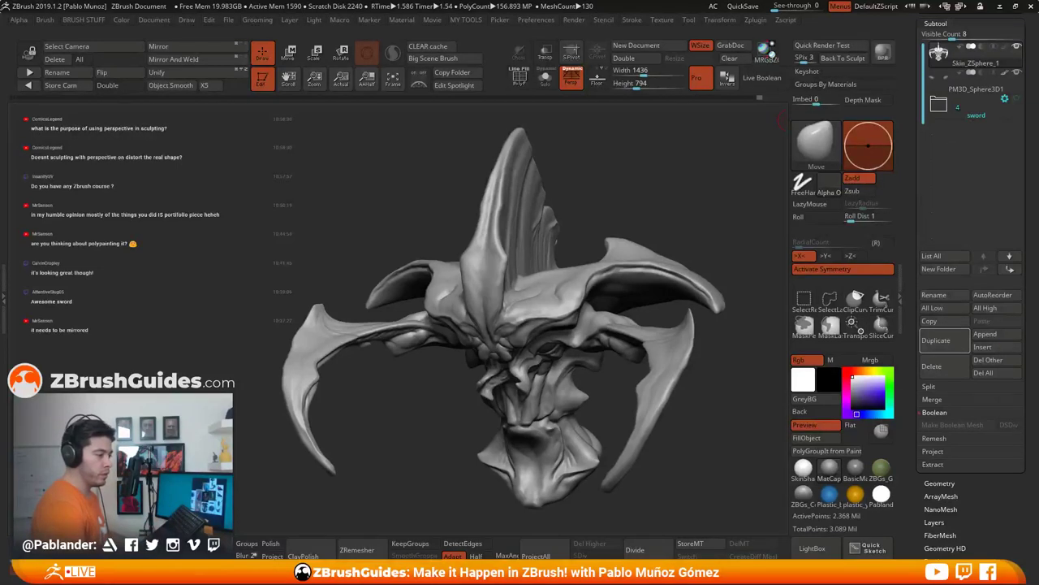
# Step: Switch to the browser and look over the ZBrushGuides home page and its latest guides
pyautogui.moveTo(1038, 268); pyautogui.dragTo(674, 0)
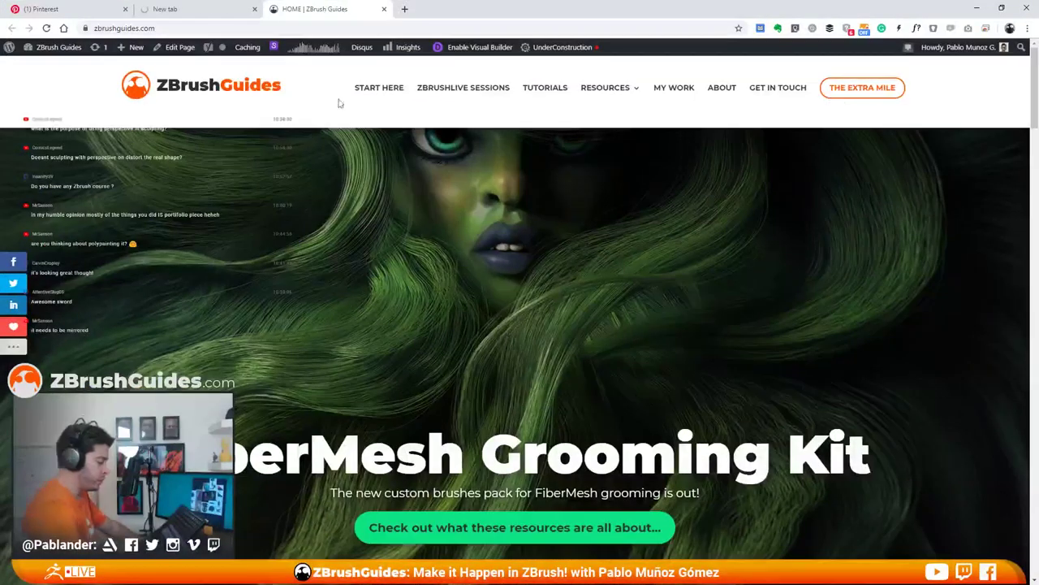
pyautogui.scroll(-1, 565, 111)
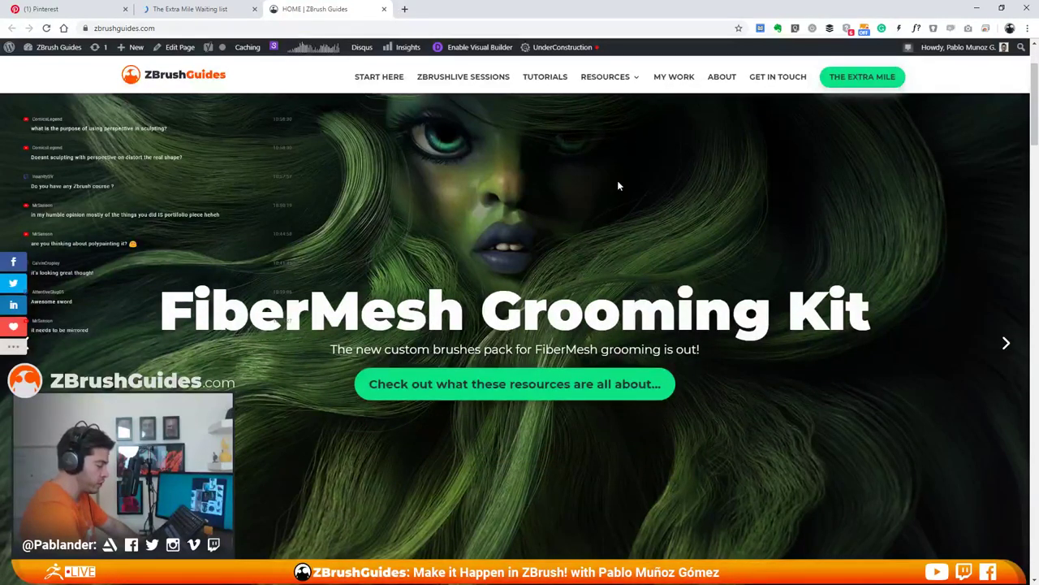
pyautogui.scroll(-6, 641, 179)
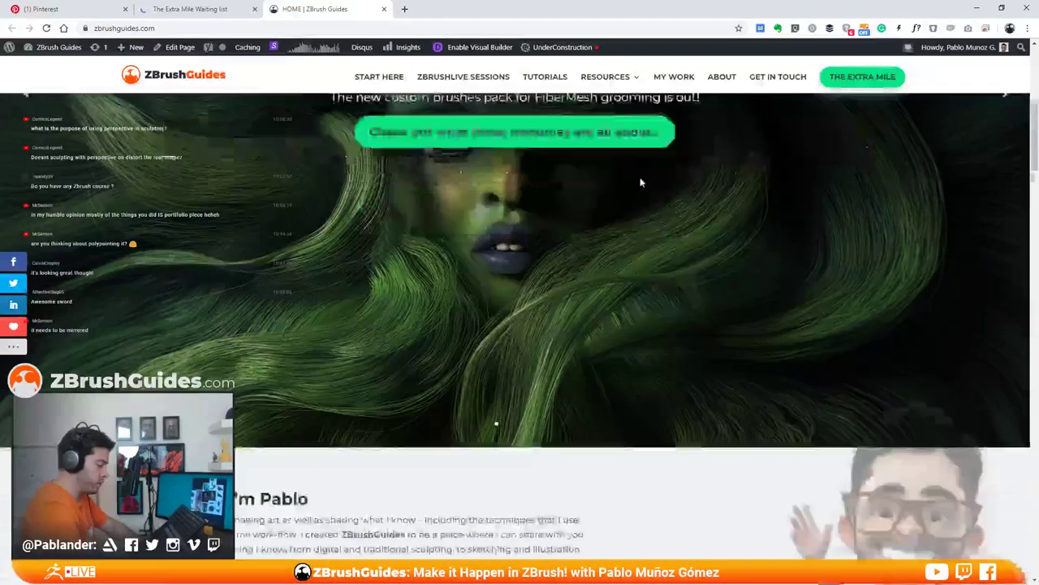
pyautogui.scroll(-2, 641, 183)
pyautogui.scroll(5, 632, 196)
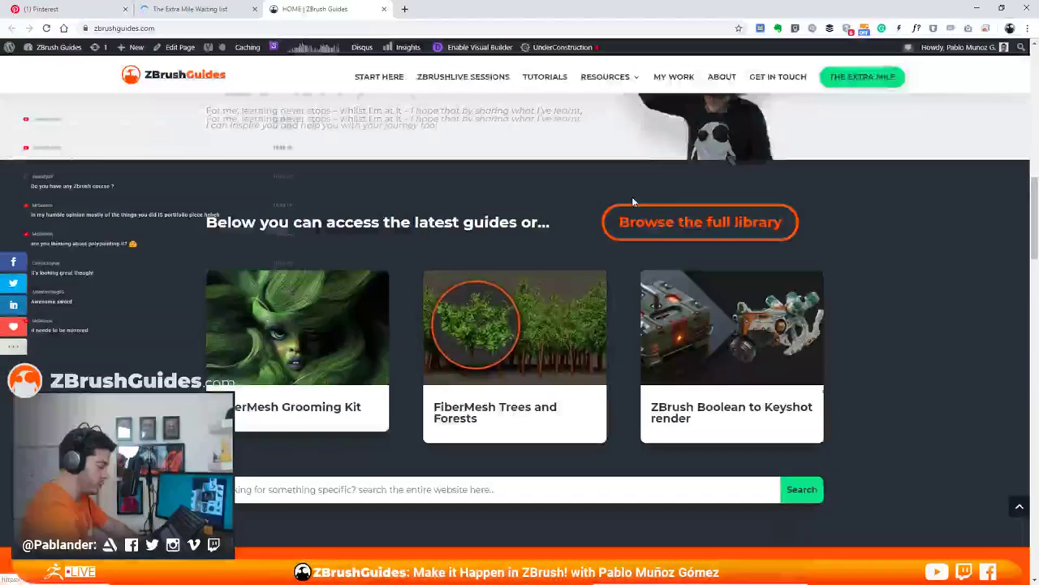
# Step: Open the ZBrushGuides tutorials page, browse the tutorial library and close the share pop-up
pyautogui.click(528, 81)
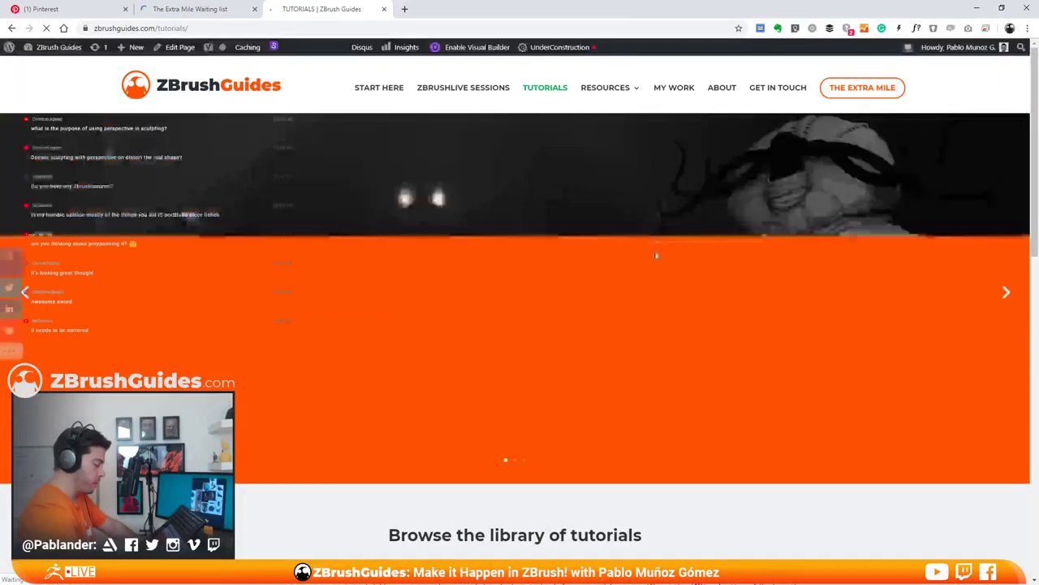
pyautogui.scroll(-3, 618, 318)
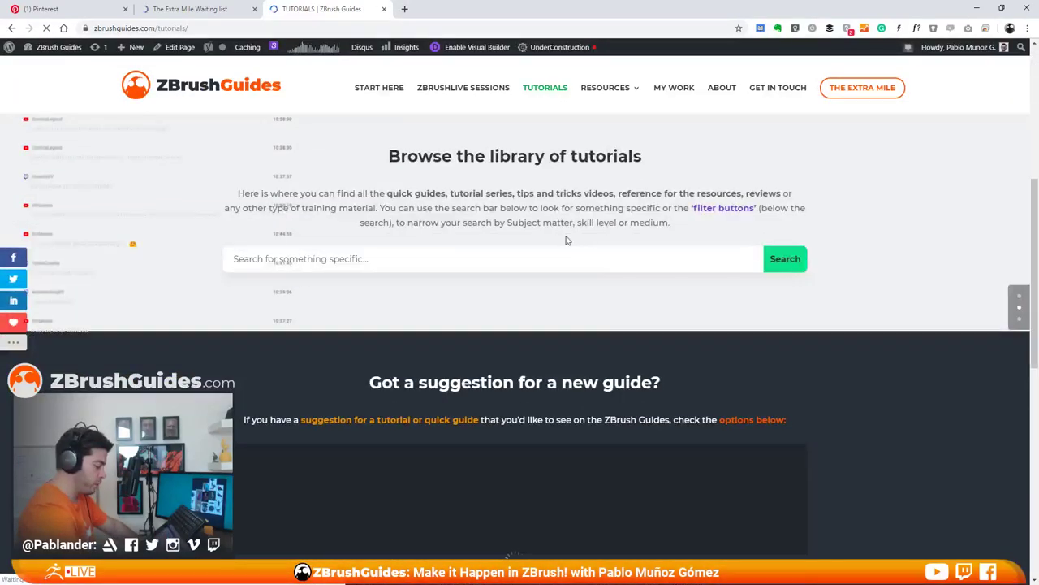
pyautogui.scroll(-4, 505, 140)
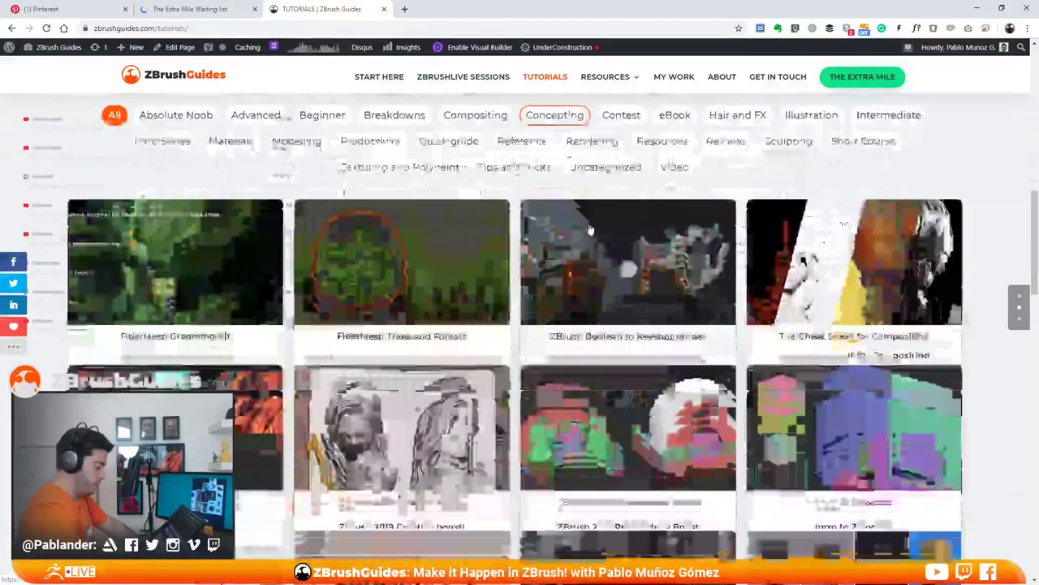
pyautogui.scroll(-2, 505, 140)
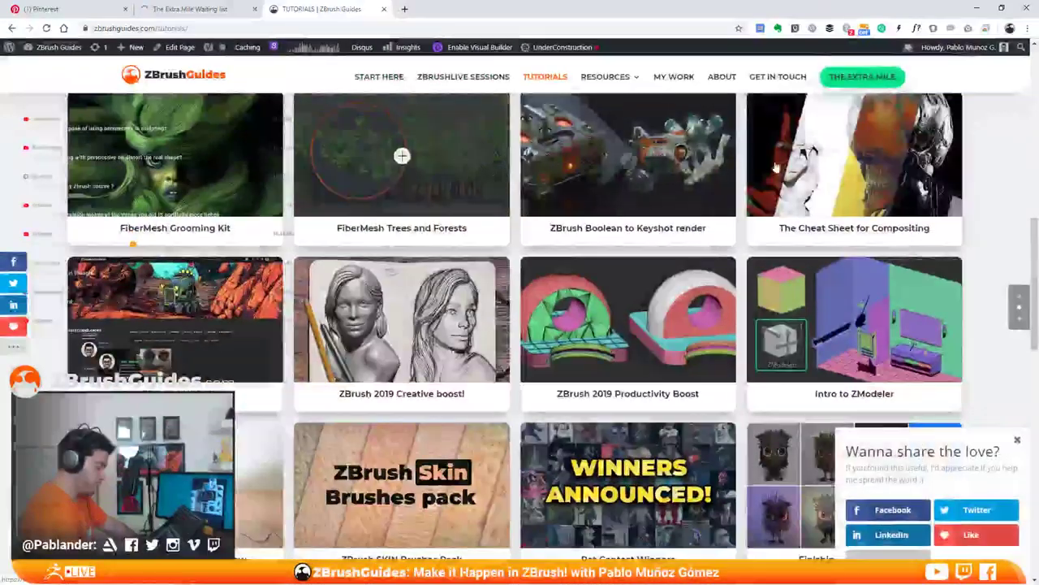
pyautogui.scroll(2, 602, 156)
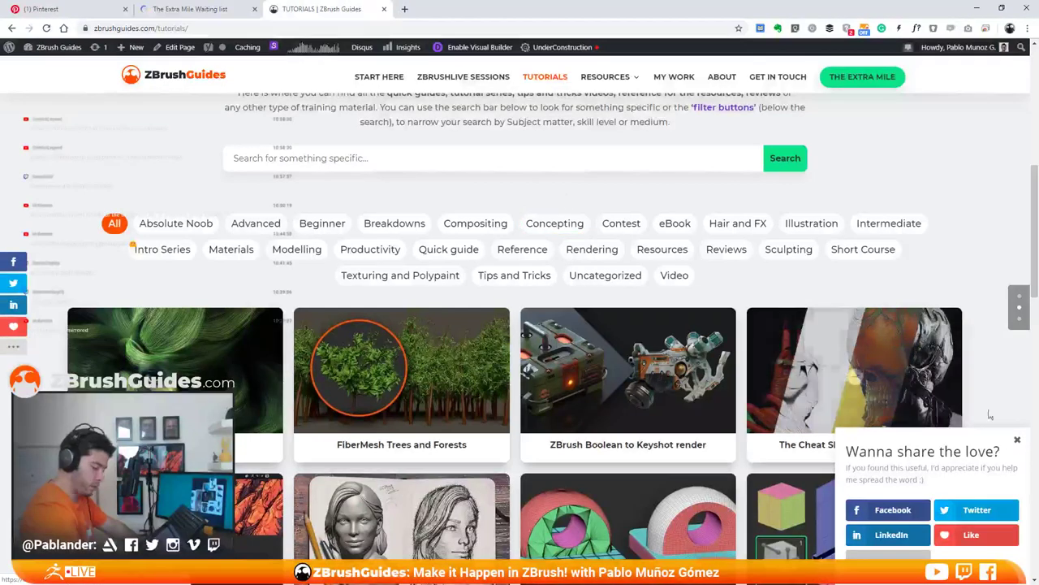
pyautogui.click(1017, 443)
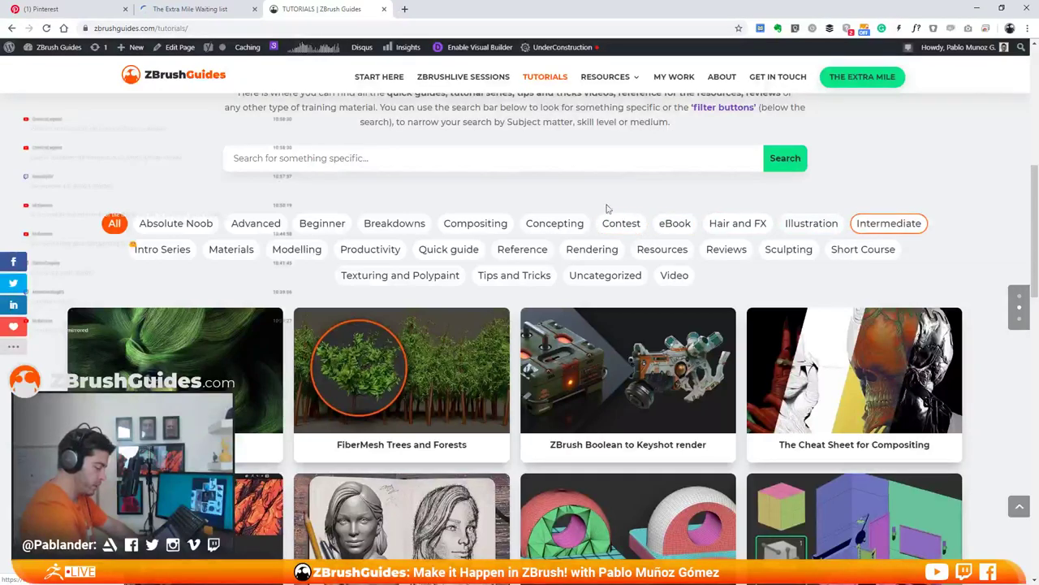
# Step: Filter the tutorial library by Intermediate and look through the listed tutorials
pyautogui.click(893, 226)
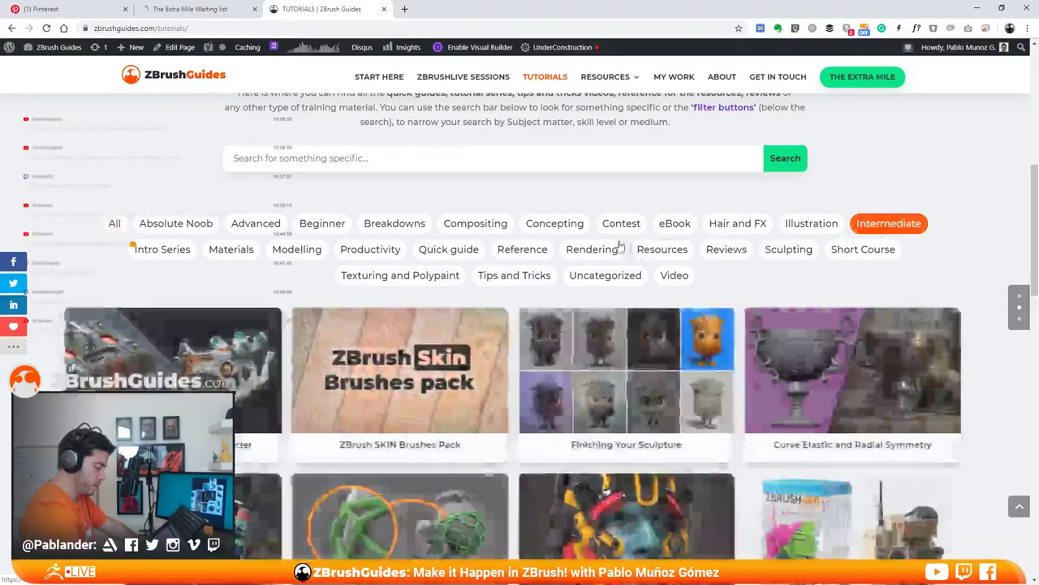
pyautogui.scroll(-4, 624, 180)
pyautogui.scroll(4, 474, 216)
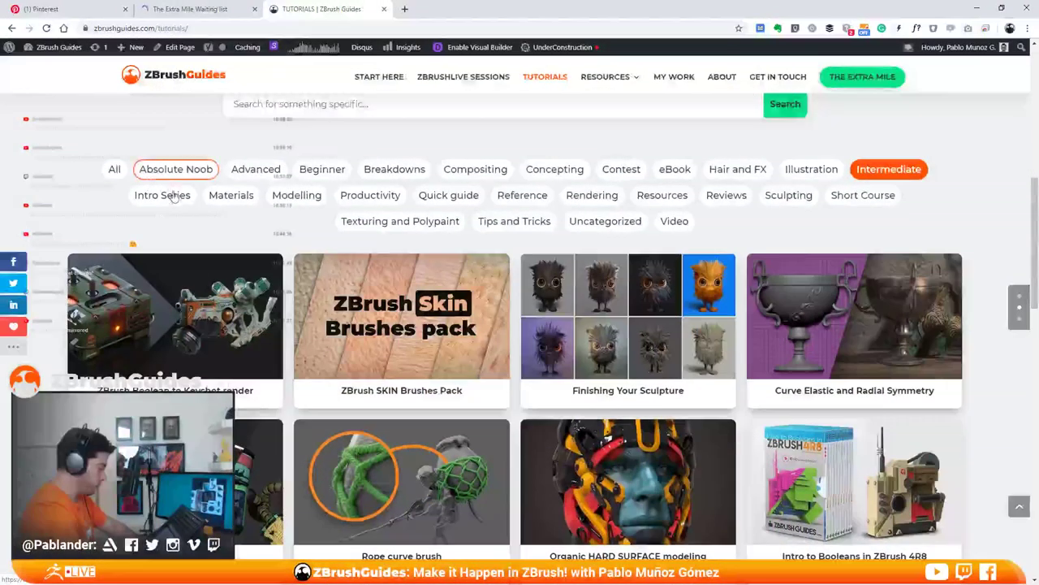
# Step: Filter the tutorials by Intro Series and open Intro to Booleans in ZBrush 4R8 in a separate tab
pyautogui.click(167, 196)
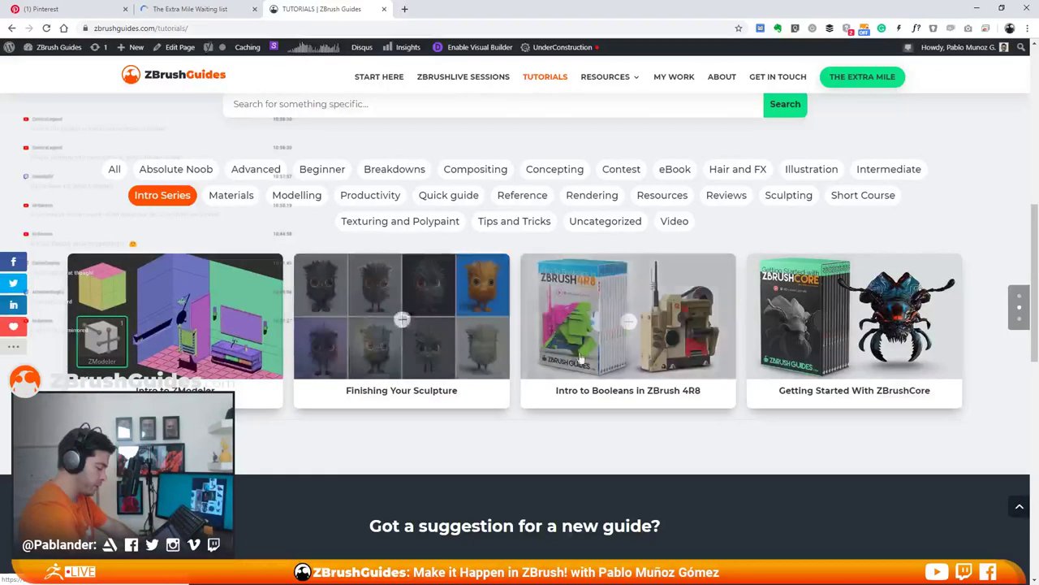
pyautogui.click(613, 313)
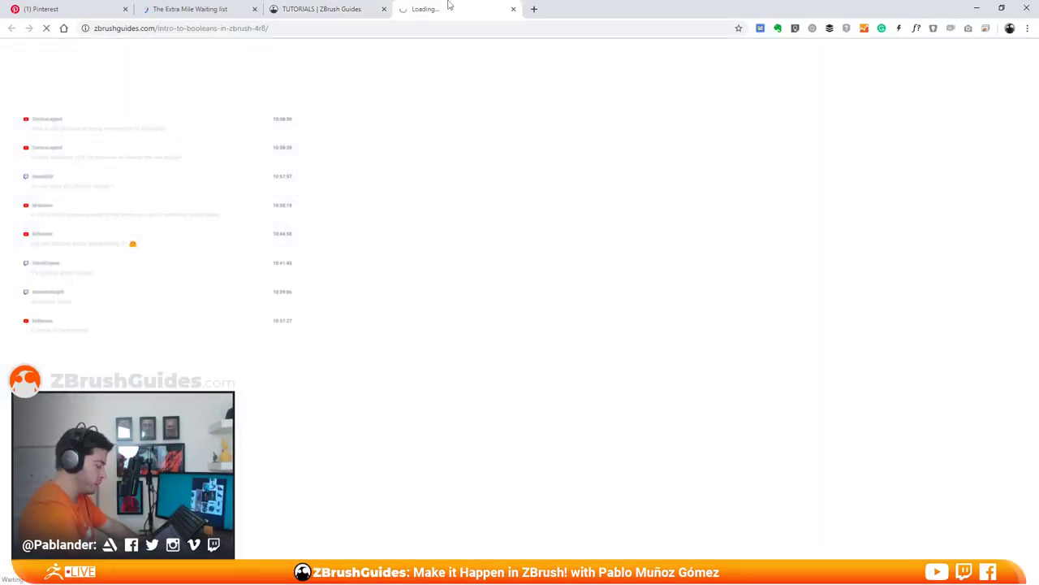
pyautogui.click(343, 9)
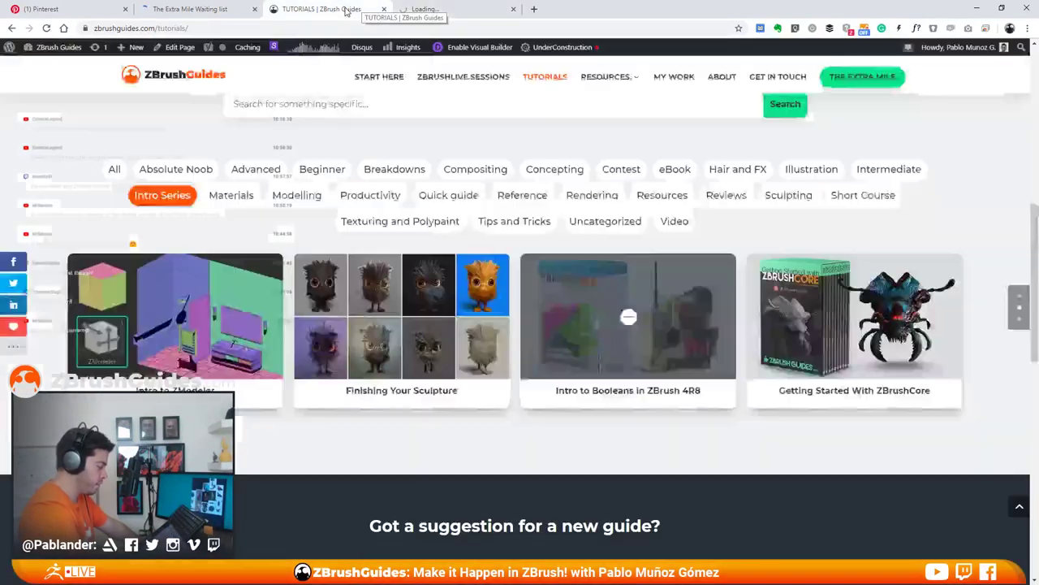
pyautogui.click(455, 13)
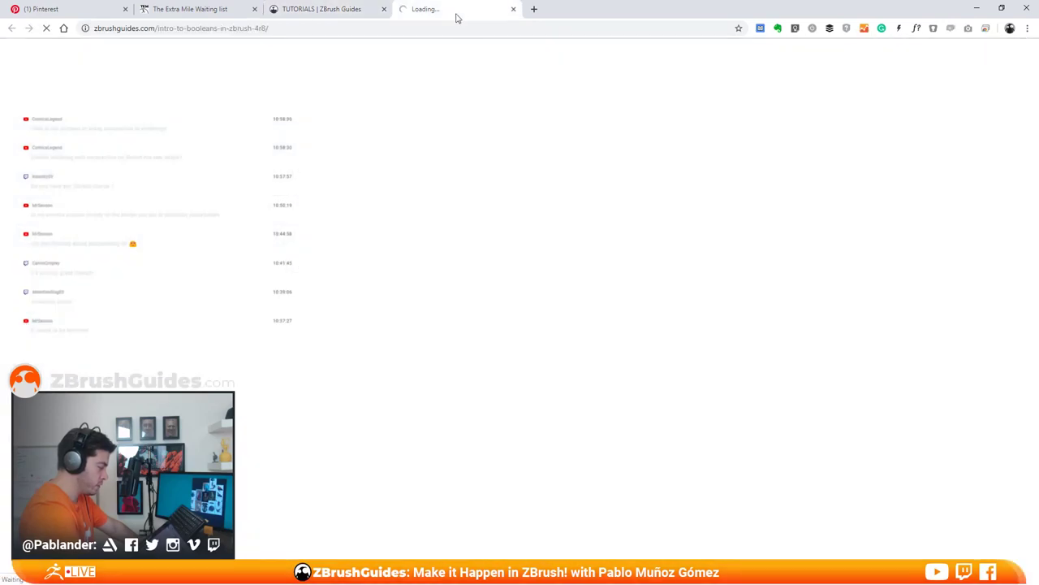
pyautogui.click(355, 12)
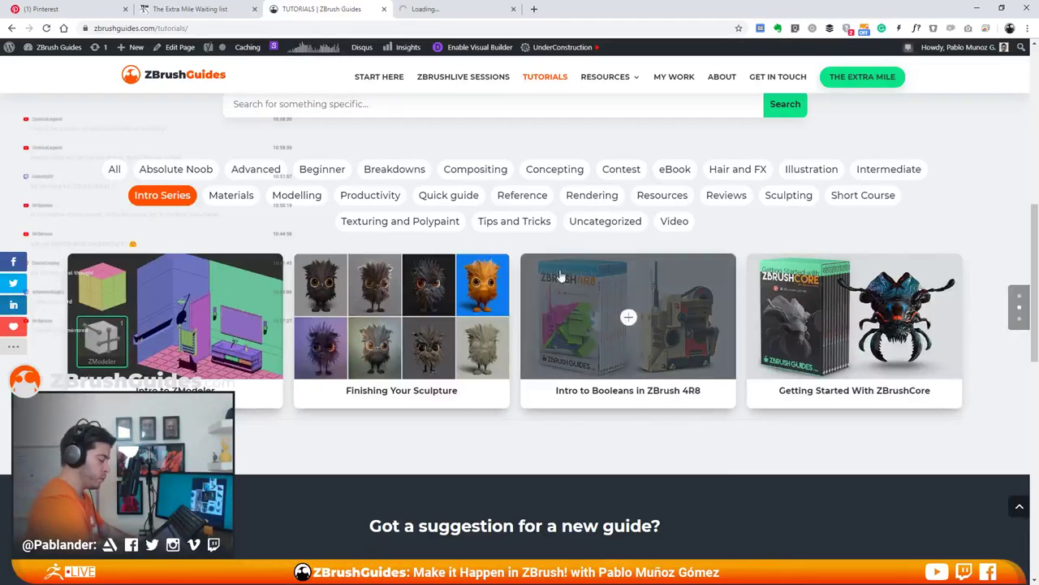
pyautogui.click(448, 15)
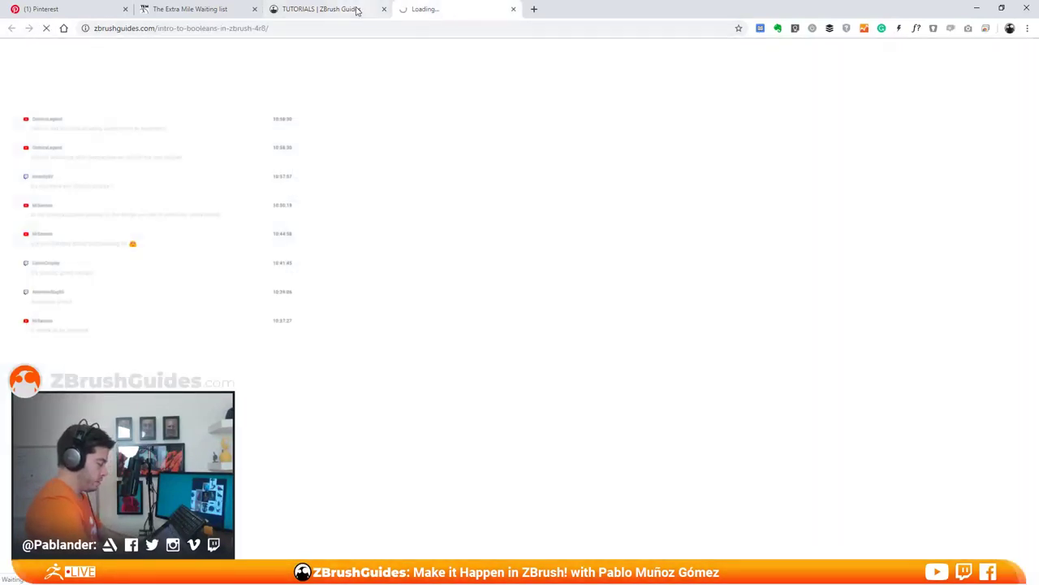
pyautogui.click(357, 10)
pyautogui.click(441, 9)
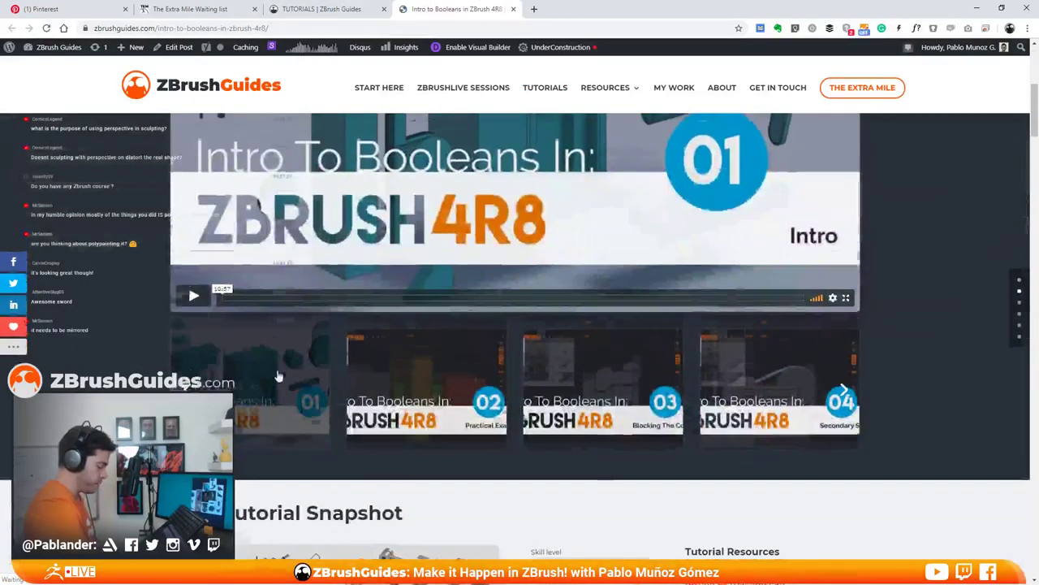
# Step: Examine the Booleans tutorial page's video series and Tutorial Snapshot section
pyautogui.scroll(-3, 586, 264)
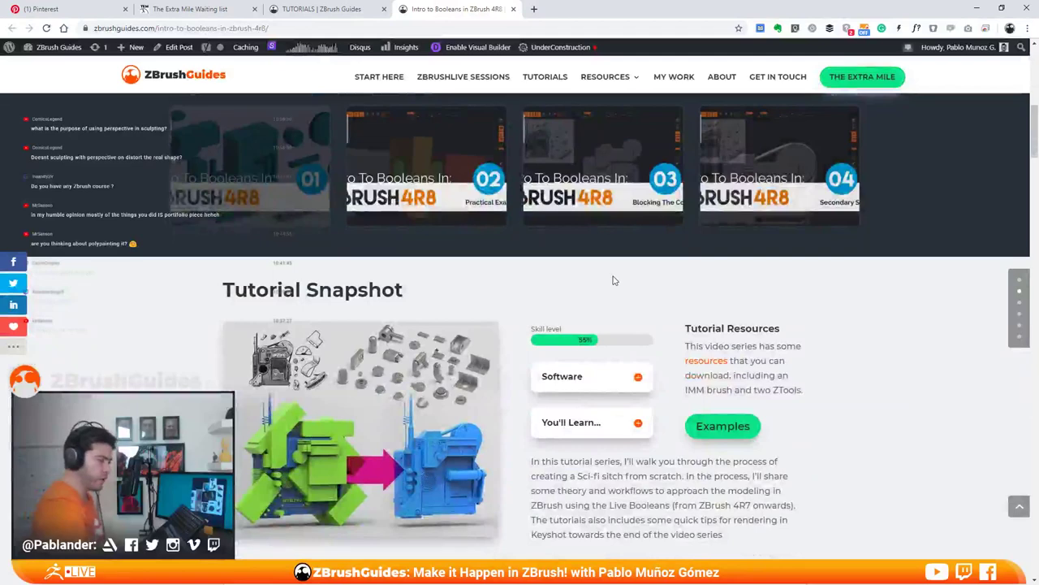
pyautogui.scroll(3, 555, 302)
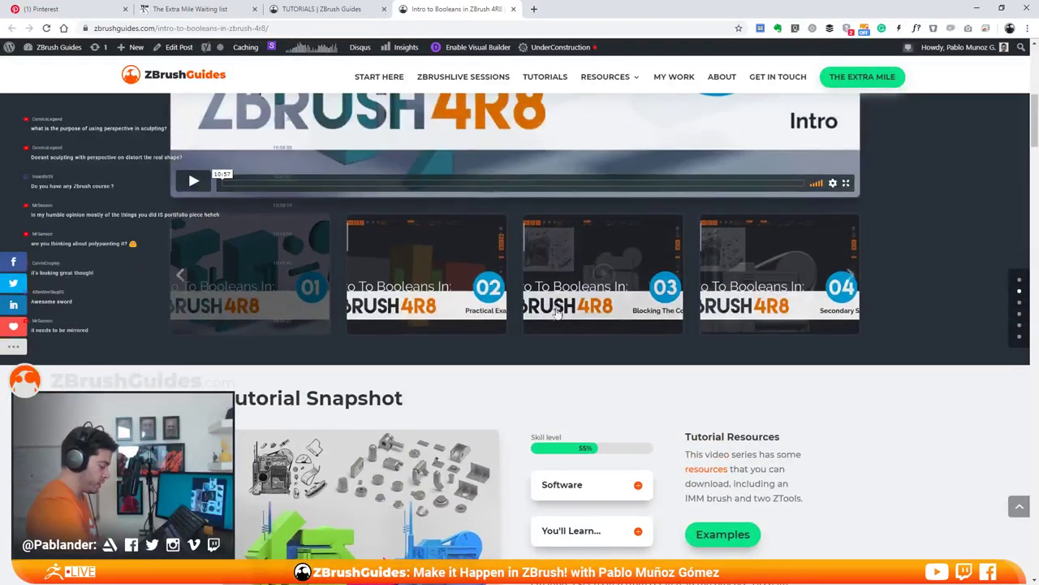
pyautogui.scroll(2, 512, 342)
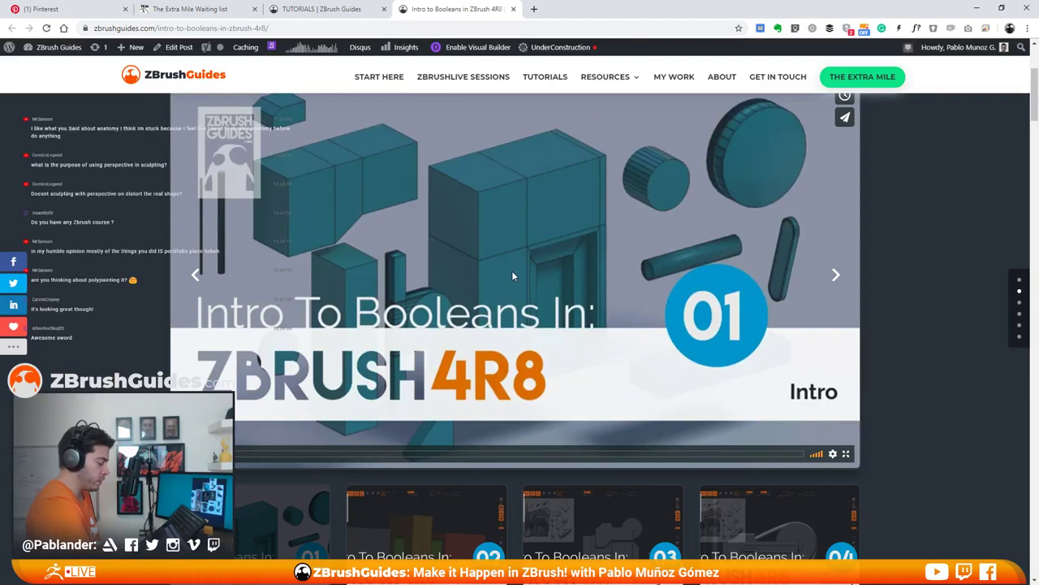
pyautogui.scroll(1, 553, 252)
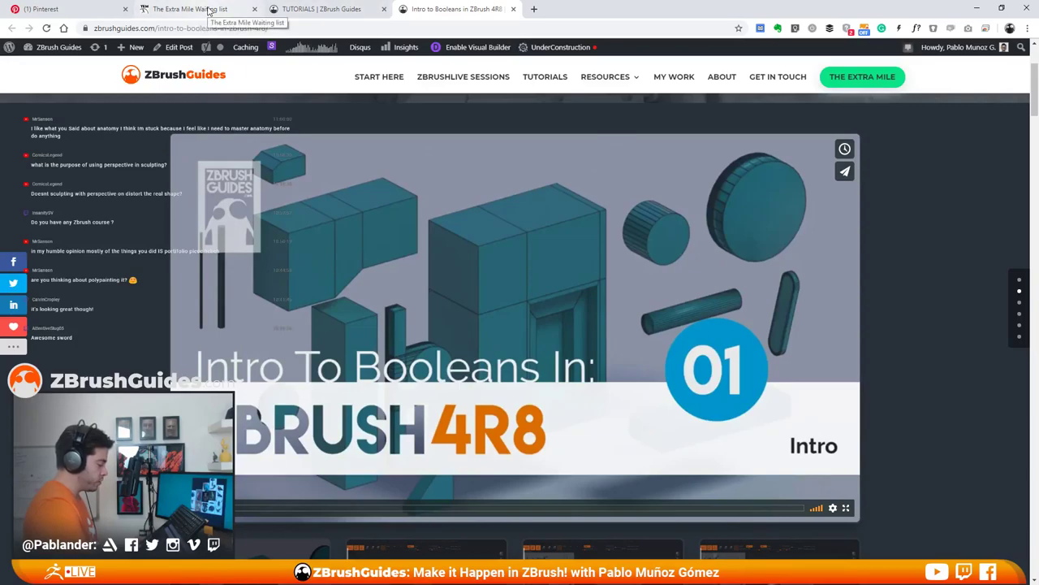
# Step: Switch to The Extra Mile course page and examine its introduction and the module descriptions from Fundamentals to UVs and Maps
pyautogui.click(208, 10)
pyautogui.scroll(-1, 490, 218)
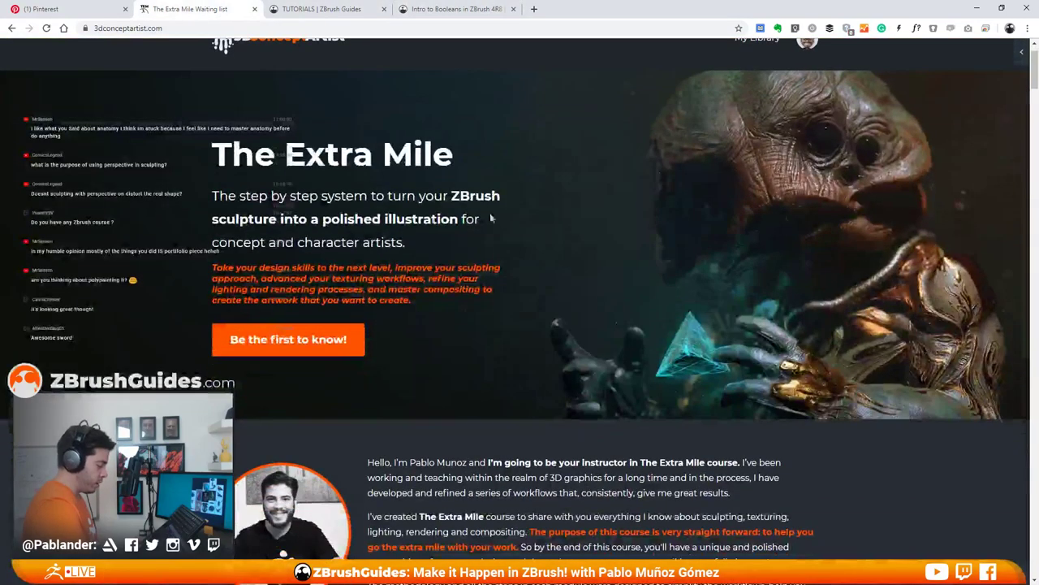
pyautogui.scroll(-10, 495, 184)
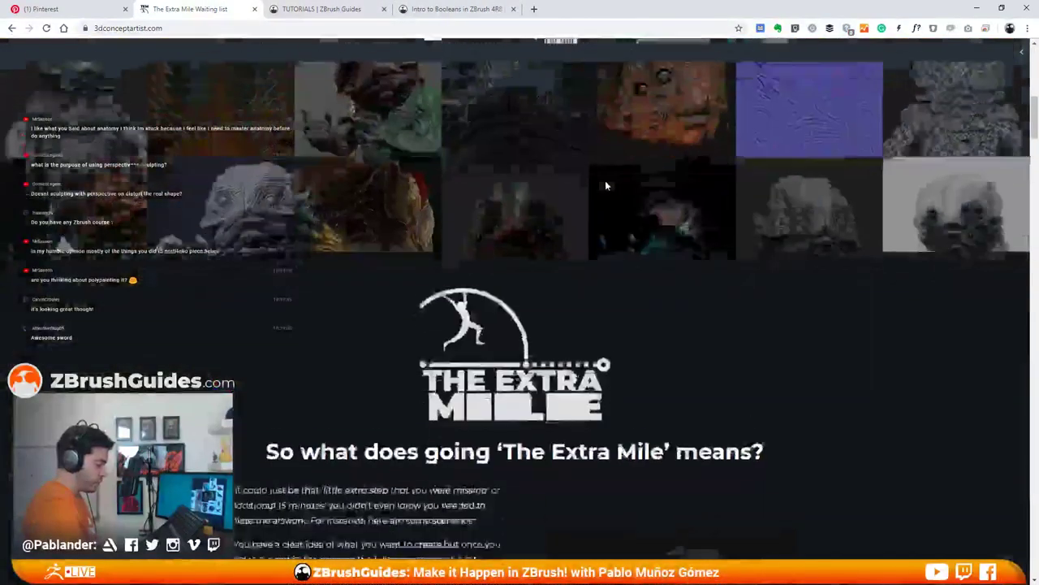
pyautogui.scroll(-20, 605, 185)
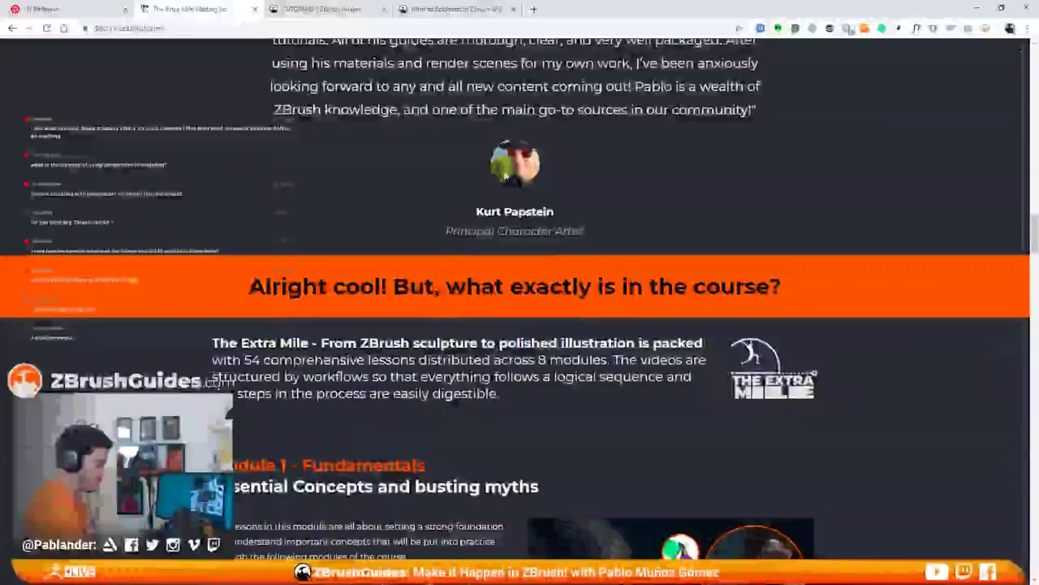
pyautogui.scroll(-3, 505, 174)
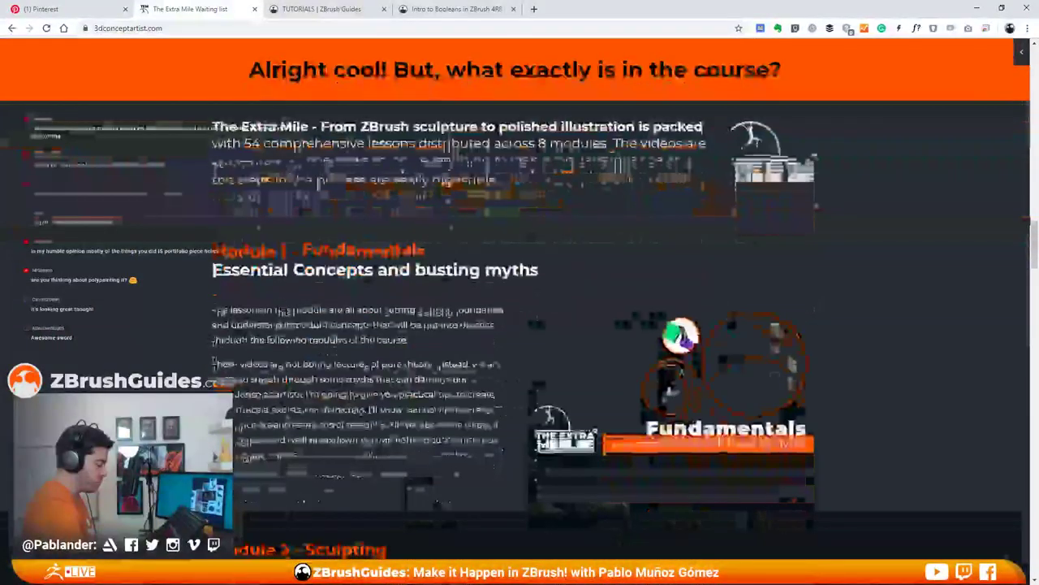
pyautogui.scroll(-3, 619, 135)
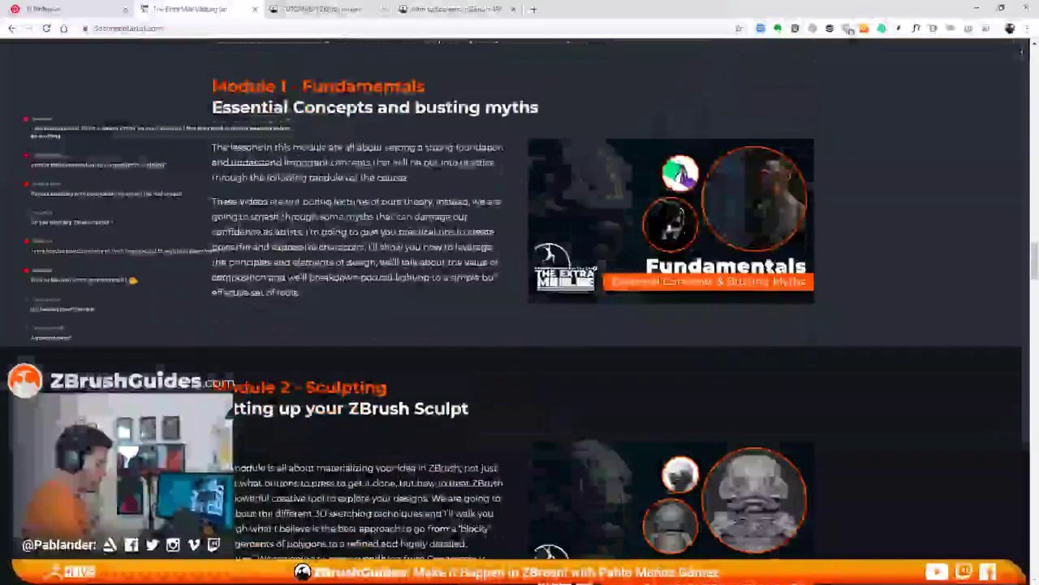
pyautogui.scroll(-10, 469, 253)
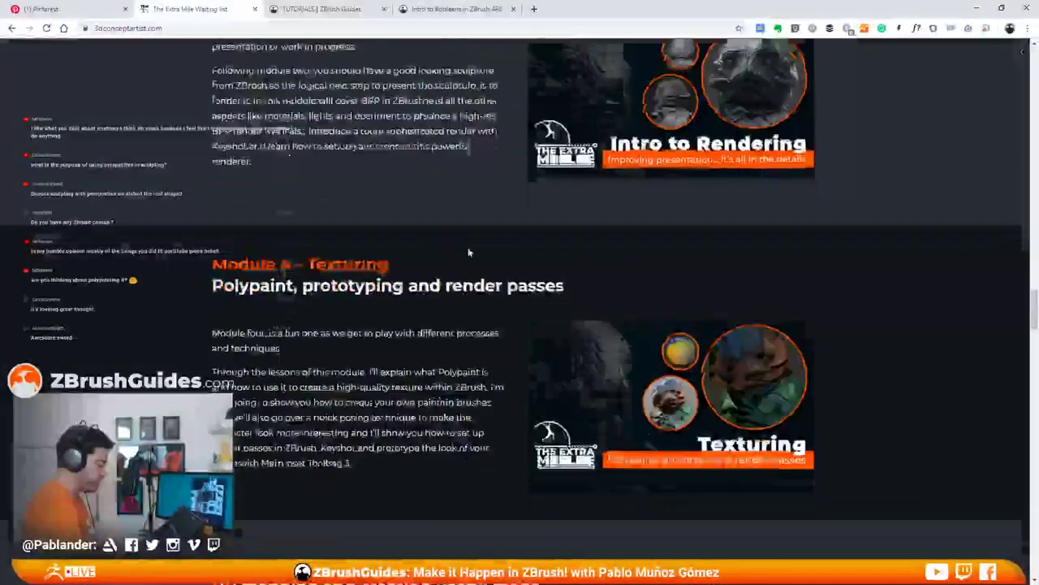
pyautogui.scroll(-4, 468, 252)
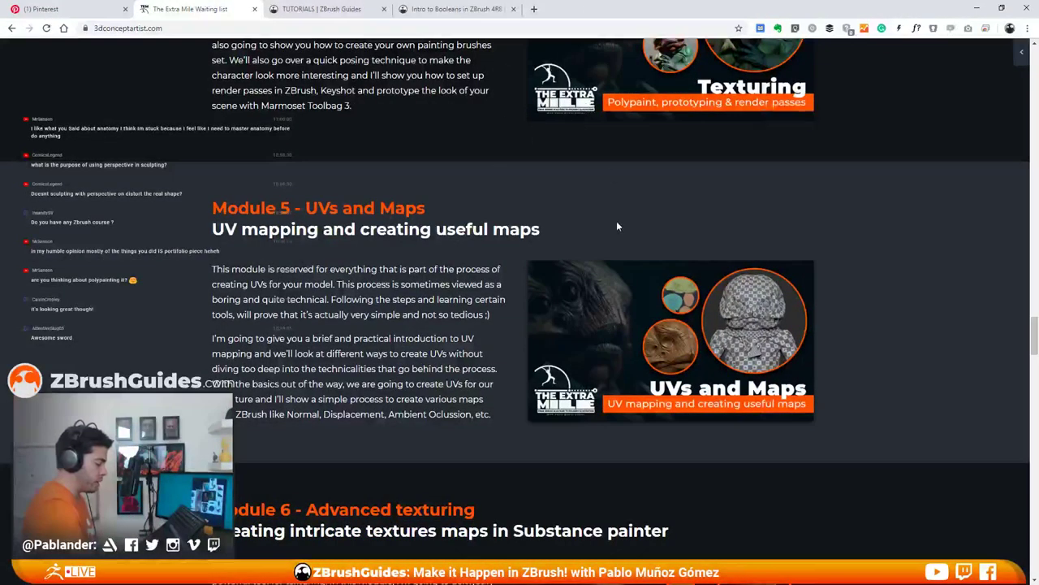
pyautogui.scroll(10, 641, 250)
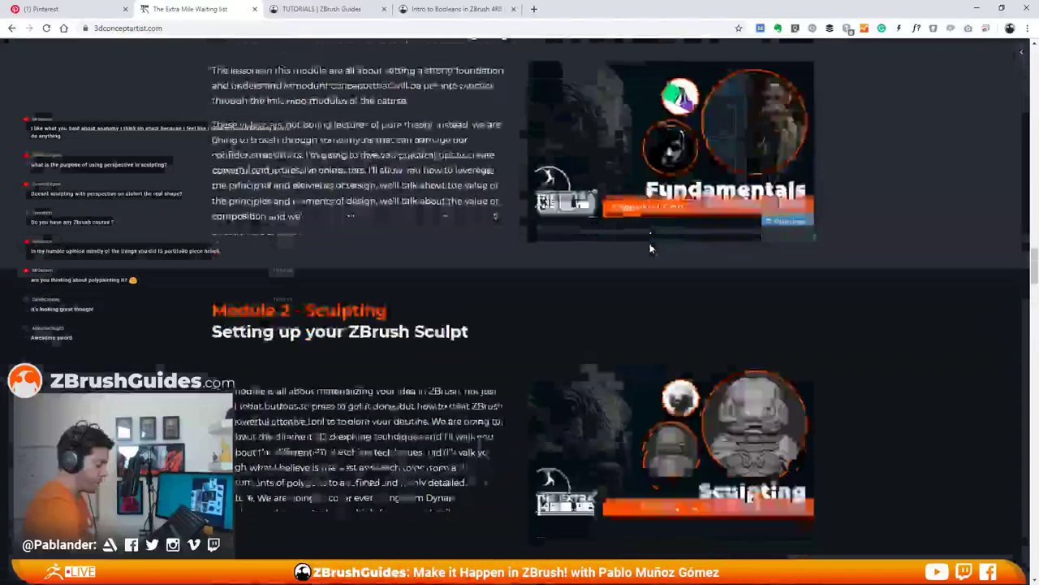
pyautogui.scroll(-2, 651, 247)
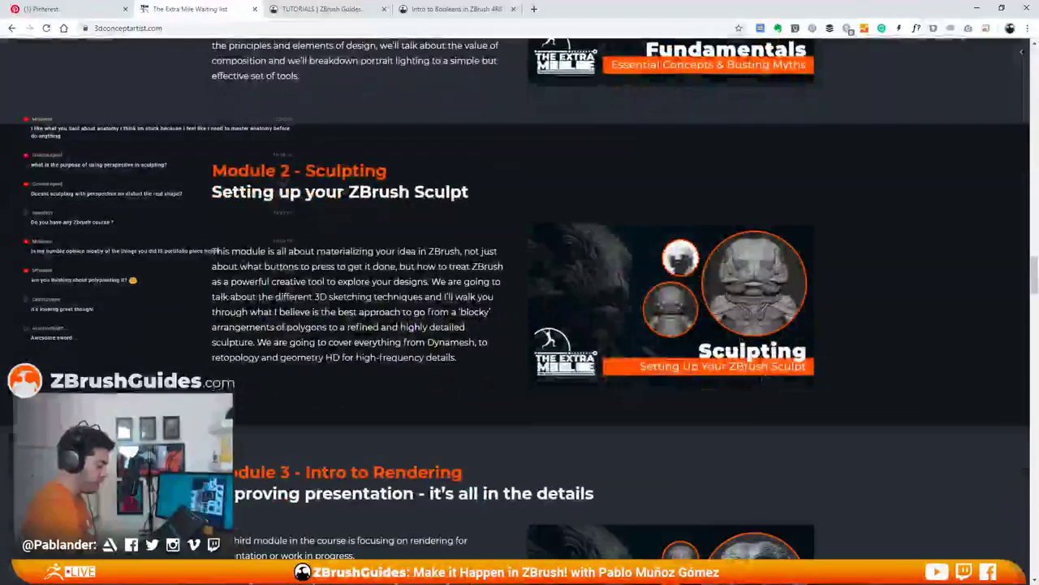
pyautogui.scroll(2, 559, 266)
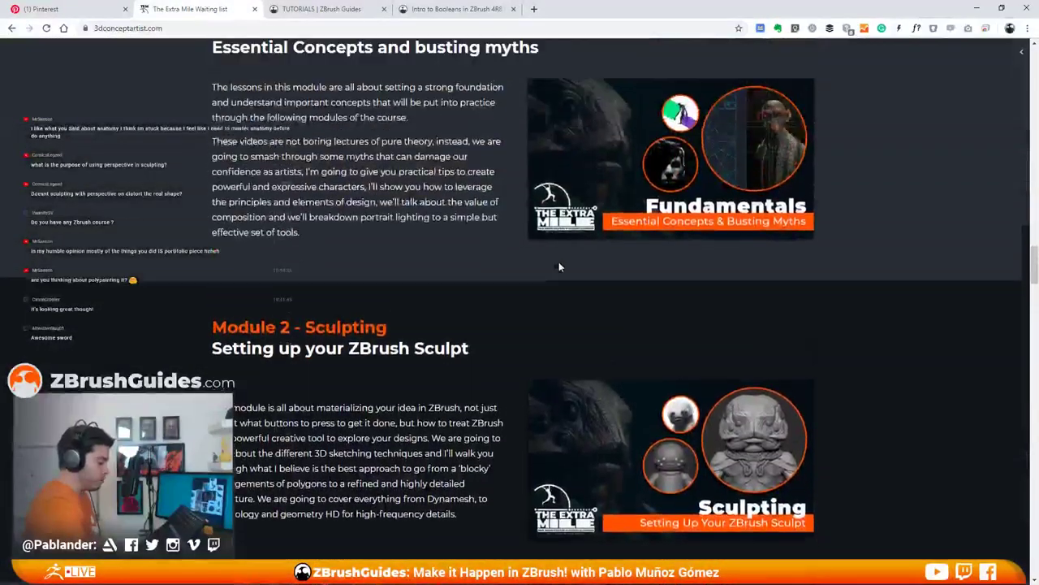